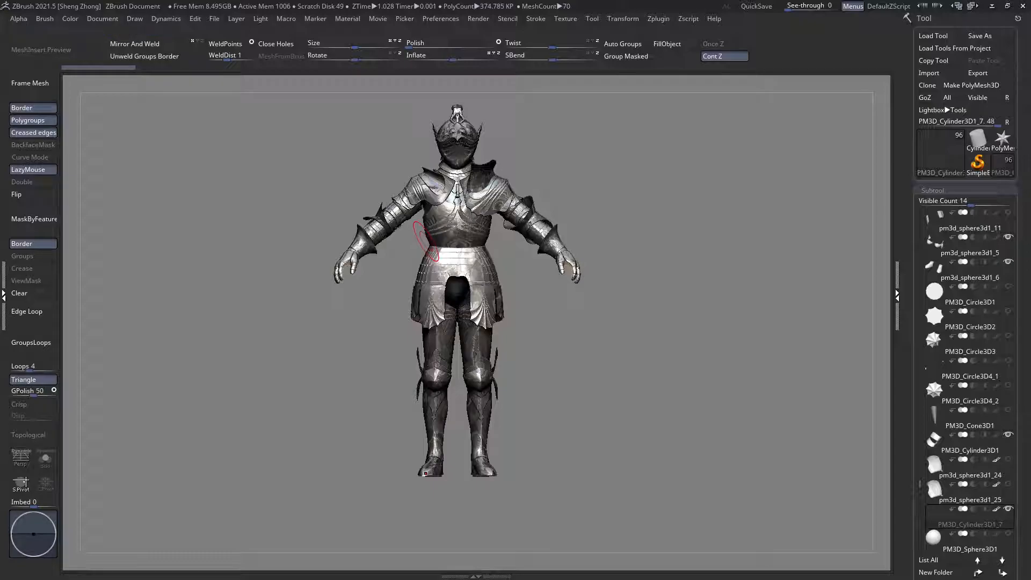
Step: Examine the full suit of armour and its leg pieces from the front and side, making the fan-shaped knee guards the active subtool
alt+drag(653, 340, 585, 383)
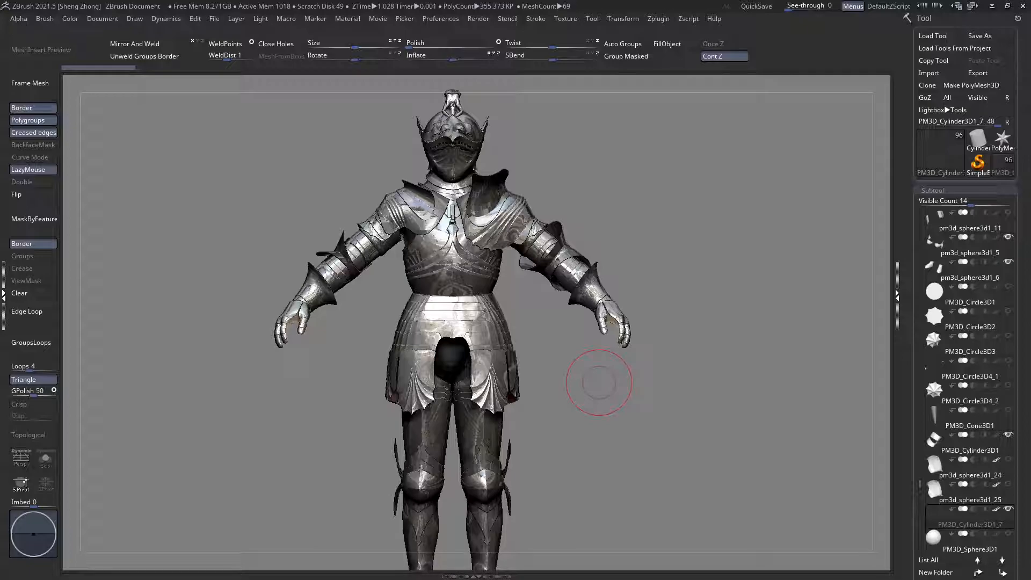
mouse_move(598, 382)
mouse_down()
mouse_move(510, 298)
mouse_move(576, 271)
mouse_up()
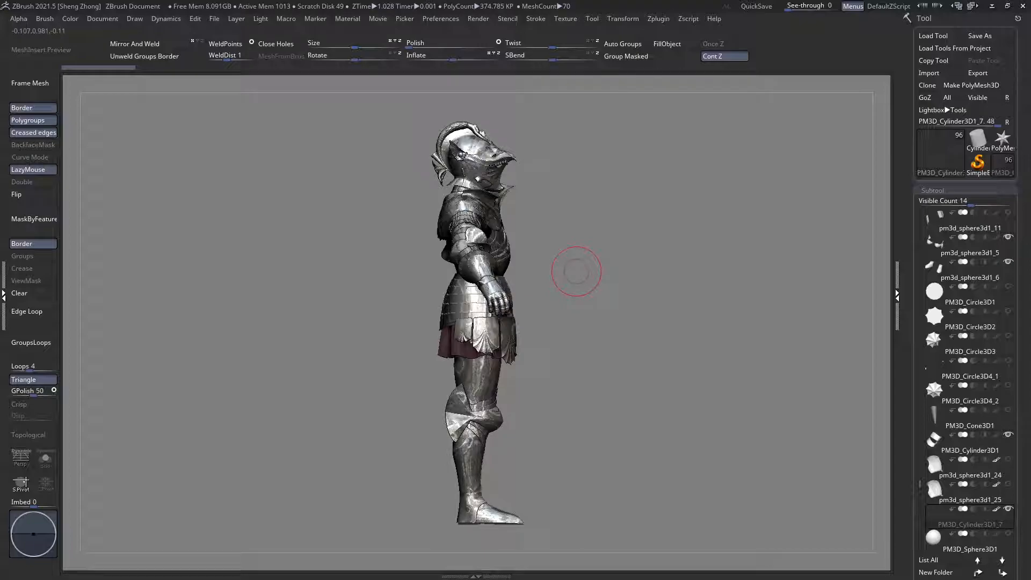
shift+drag(582, 300, 644, 313)
ctrl+right_drag(442, 264, 461, 281)
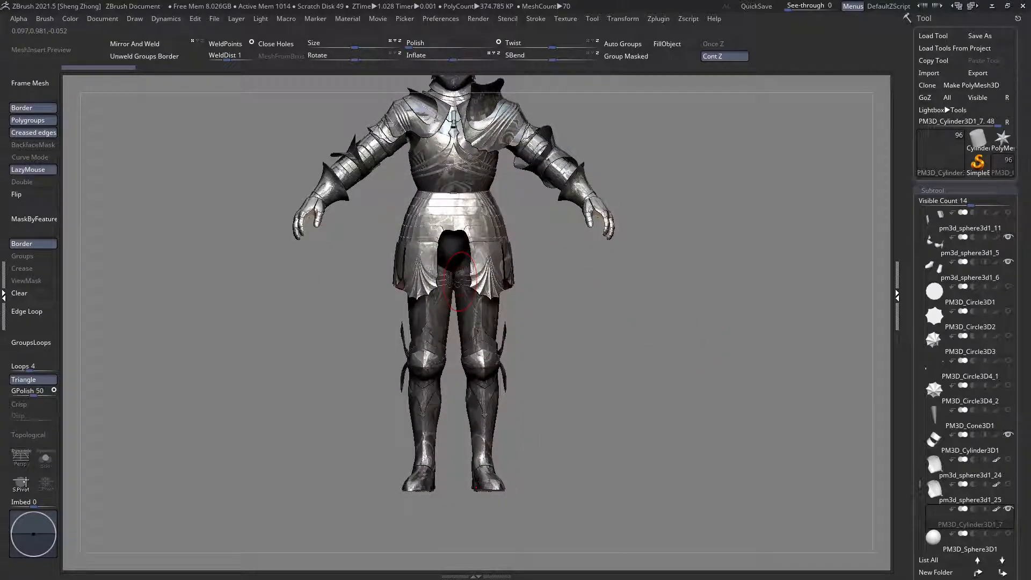
right_drag(656, 349, 637, 336)
alt+right_drag(497, 311, 456, 575)
alt+click(483, 268)
shift+right_drag(484, 258, 474, 388)
right_drag(661, 403, 486, 178)
alt+right_drag(497, 451, 380, 333)
alt+click(501, 314)
key(shift+f)
alt+right_drag(514, 346, 472, 465)
right_drag(564, 422, 476, 414)
alt+right_drag(509, 317, 518, 111)
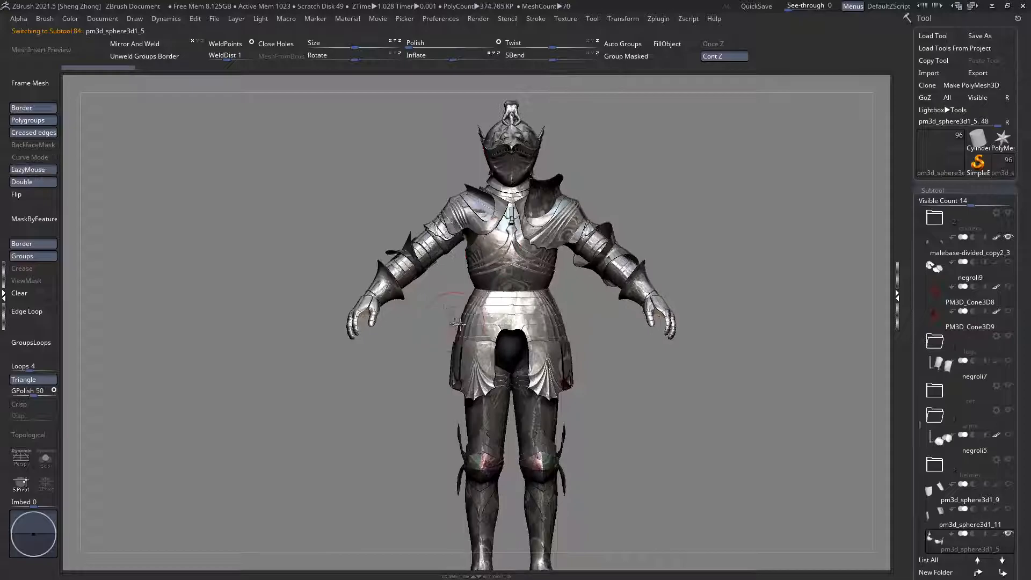
Step: Change the armour's material to Zeth_FastSteel
right_drag(429, 300, 510, 300)
key(space)
click(302, 368)
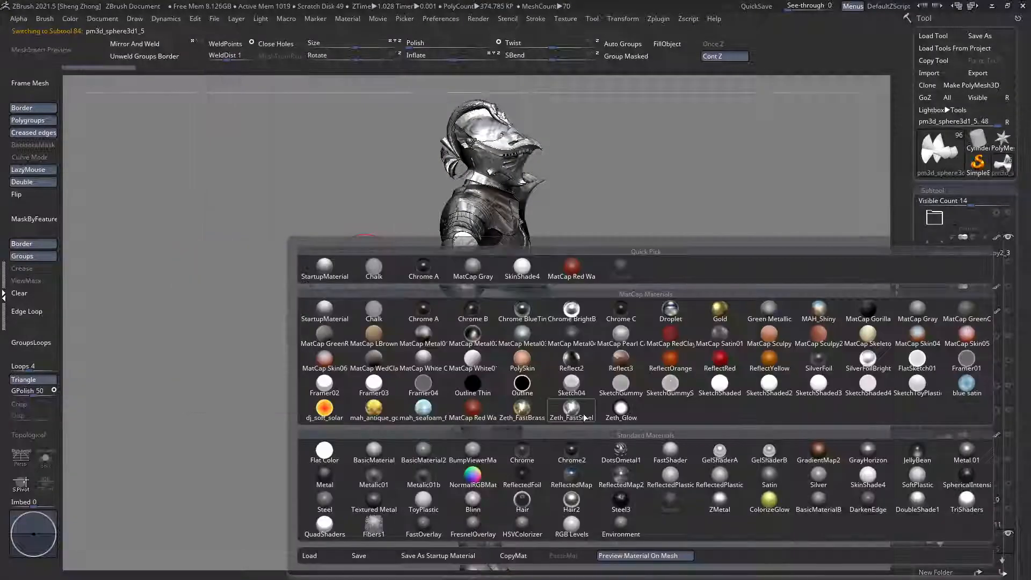
click(570, 412)
Step: Examine the leg armour in the steel material from the side and front, from the hips down to the feet
right_drag(503, 356, 430, 335)
key(shift+f)
alt+right_drag(463, 290, 484, 126)
right_drag(484, 125, 547, 129)
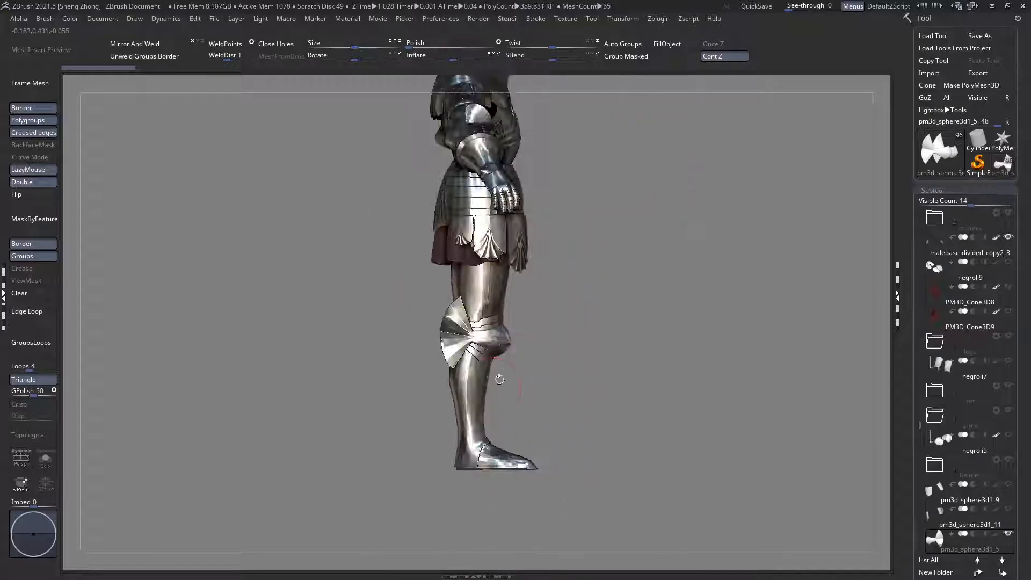
alt+click(491, 397)
ctrl+right_drag(537, 397, 606, 471)
key(alt+t)
alt+right_drag(542, 433, 522, 295)
right_drag(512, 365, 428, 364)
alt+right_drag(522, 203, 366, 332)
ctrl+right_drag(483, 344, 413, 311)
alt+right_drag(499, 174, 432, 322)
key(alt+t)
alt+right_drag(422, 394, 384, 341)
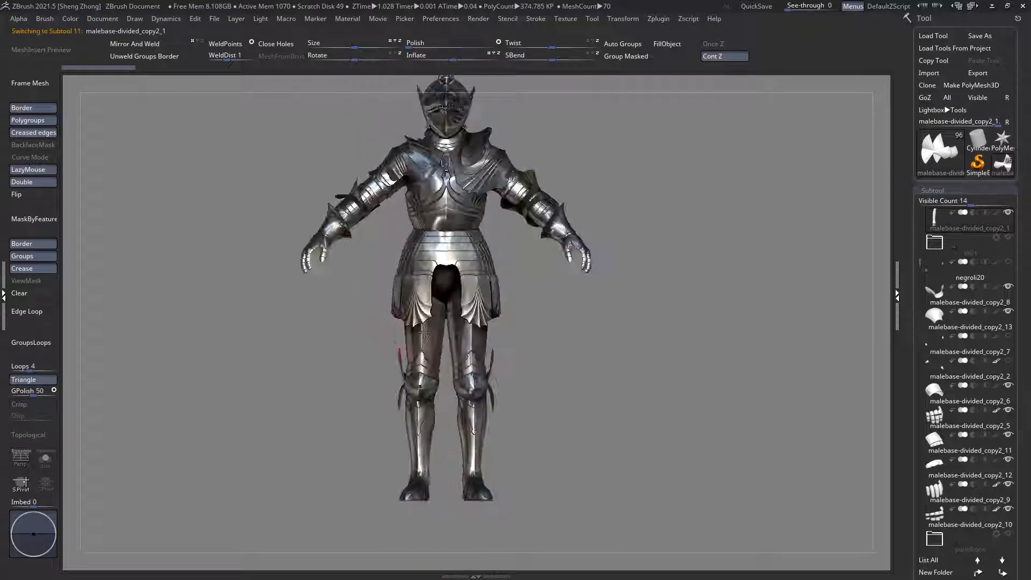
Step: Hide the subtool folder that contains the hanging skirt plates around the upper thighs
ctrl+right_drag(415, 196, 404, 338)
alt+click(404, 339)
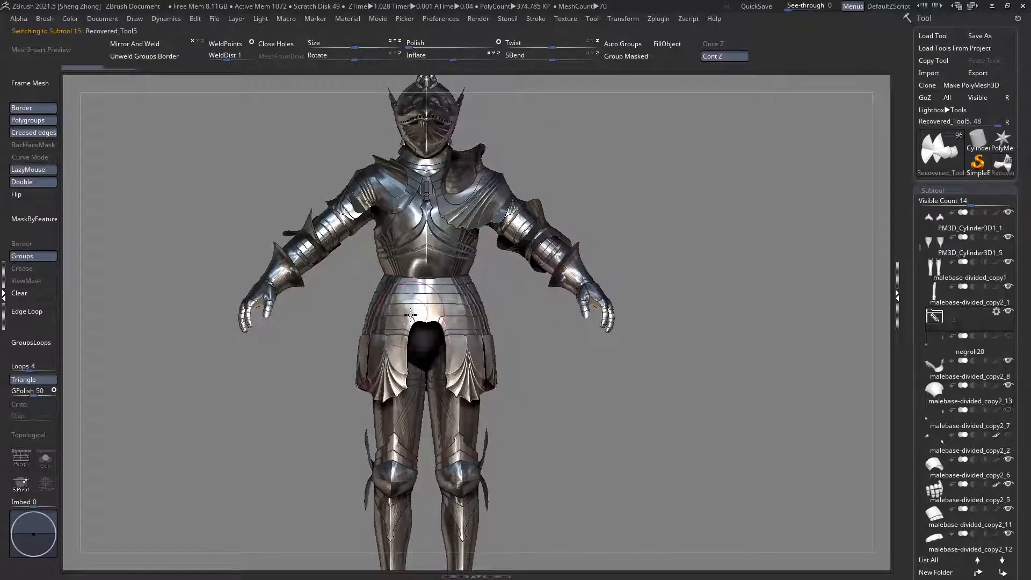
click(1007, 311)
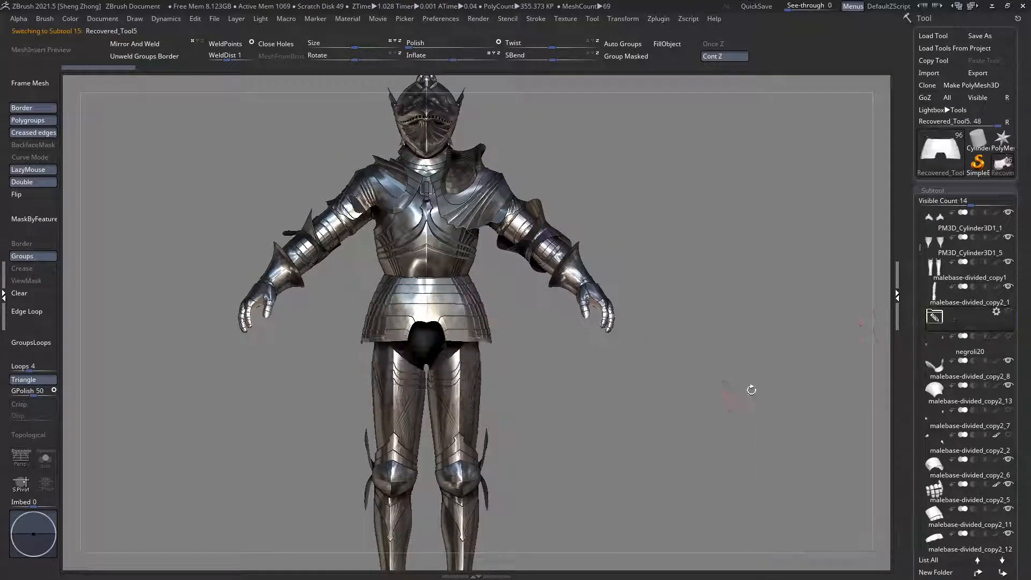
Step: Make the front thigh plates negroli22_02 the active subtool and inspect their polygroups and wireframe
alt+click(472, 376)
mouse_move(472, 376)
ctrl+right_down()
mouse_move(440, 320)
mouse_move(416, 362)
mouse_move(456, 436)
mouse_move(412, 358)
ctrl+right_up()
key(shift+f)
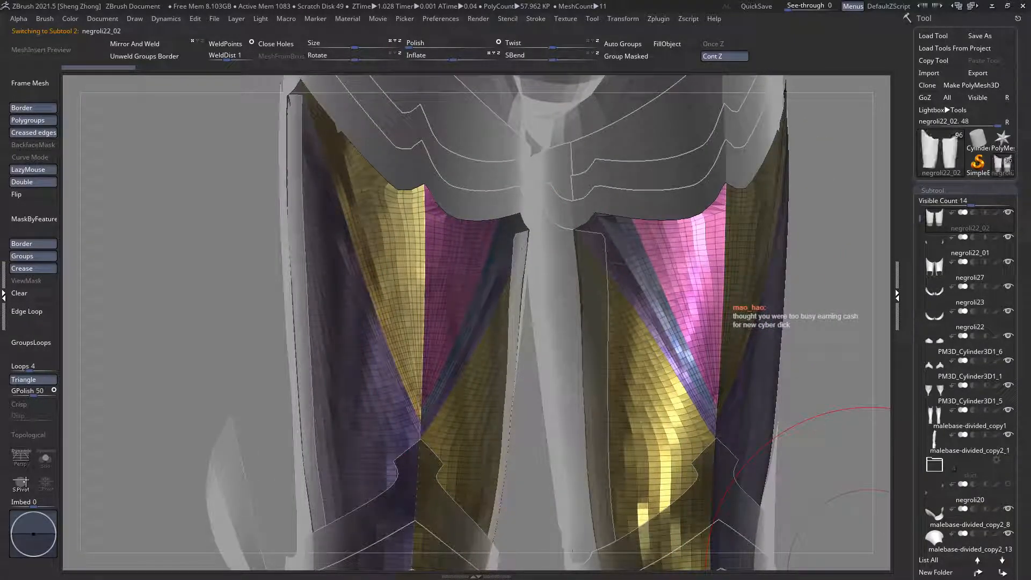
drag(836, 352, 629, 333)
ctrl+right_drag(628, 333, 543, 331)
alt+right_drag(573, 243, 474, 244)
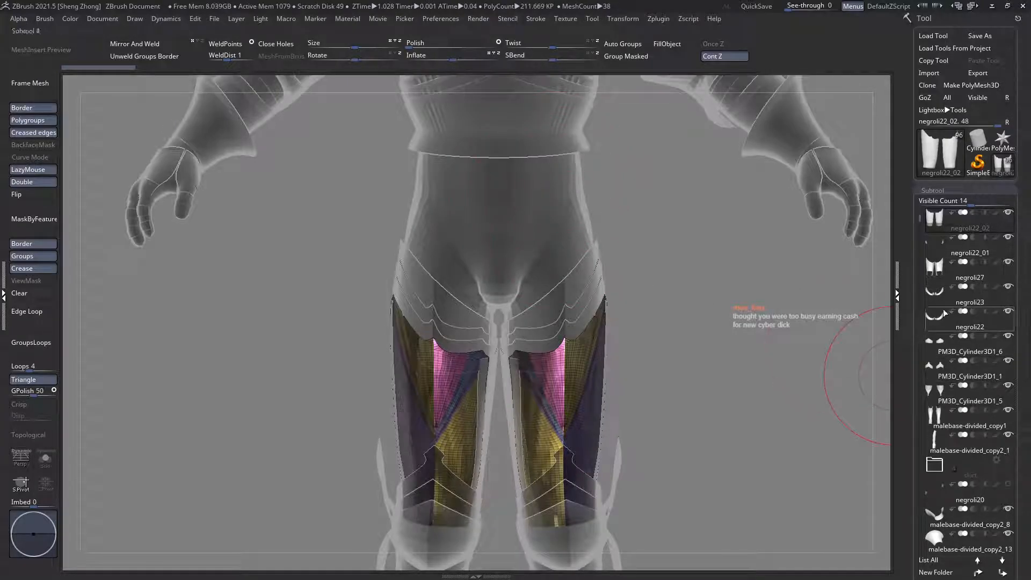
Step: Review the complete list of the model's subtools
scroll(958, 542, down, 1)
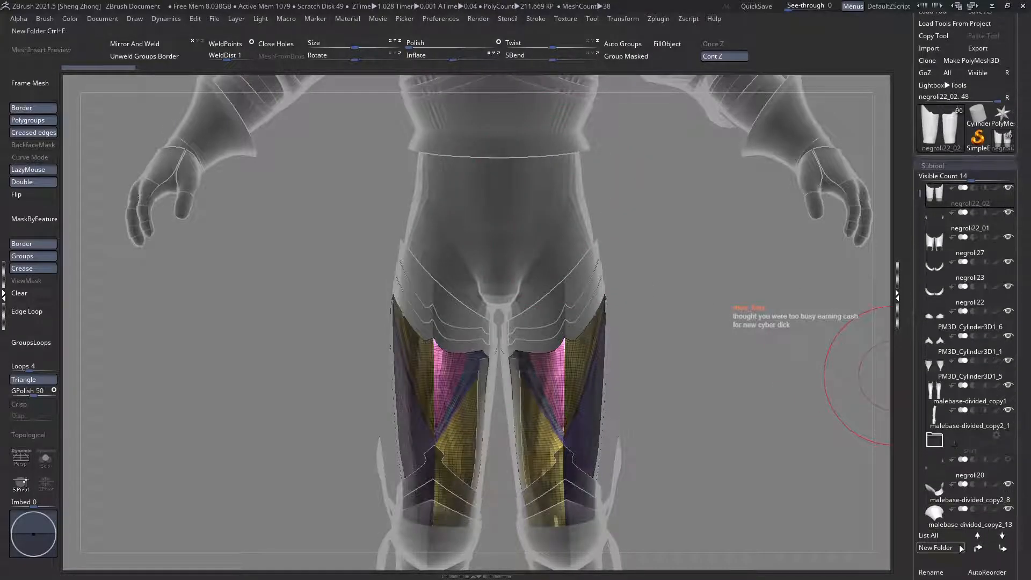
click(940, 535)
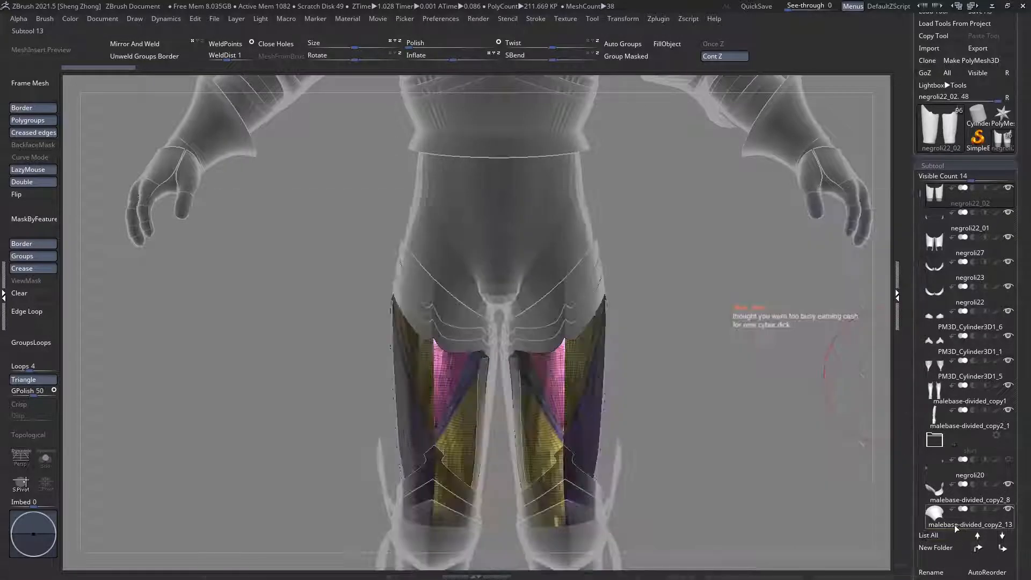
click(937, 539)
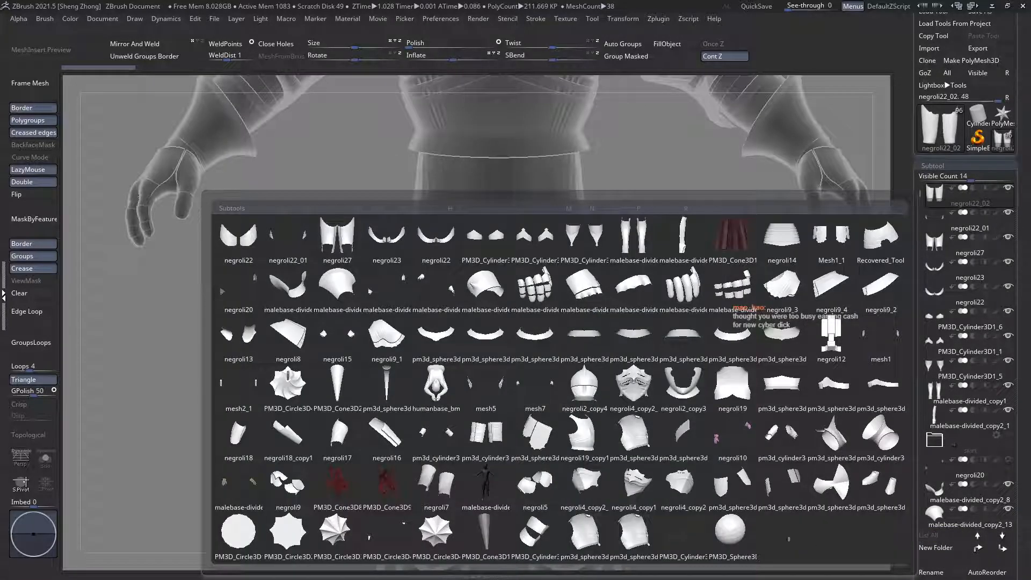
click(747, 540)
Step: Examine the front thigh plates from the side with the polyframe display turned off
alt+drag(524, 263, 456, 370)
alt+click(453, 376)
alt+right_drag(507, 461, 344, 357)
key(shift+f)
right_drag(435, 344, 495, 329)
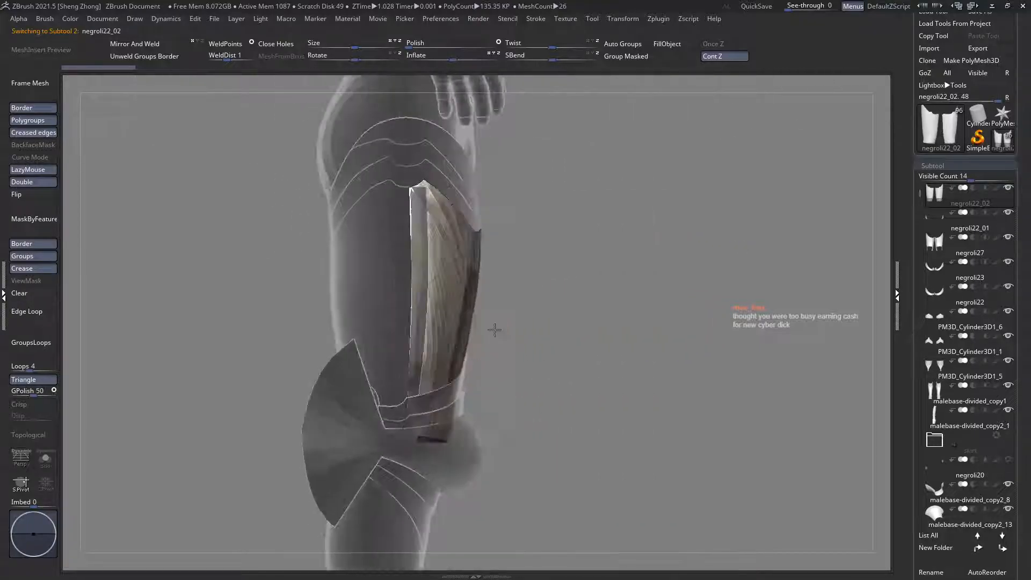
Step: Turn the polyframe display on, compare the thigh and knee pieces, and make the rear thigh plates negroli27 active
mouse_move(419, 336)
right_down()
mouse_move(375, 340)
mouse_move(462, 395)
mouse_move(408, 429)
mouse_move(424, 352)
mouse_move(465, 342)
mouse_move(424, 354)
right_up()
alt+click(417, 348)
key(shift+f)
ctrl+right_drag(430, 389, 396, 400)
alt+click(414, 401)
ctrl+right_drag(465, 411, 445, 389)
alt+right_drag(457, 435, 453, 387)
right_drag(511, 302, 515, 348)
alt+right_drag(481, 391, 475, 345)
alt+click(405, 330)
right_drag(405, 329, 444, 326)
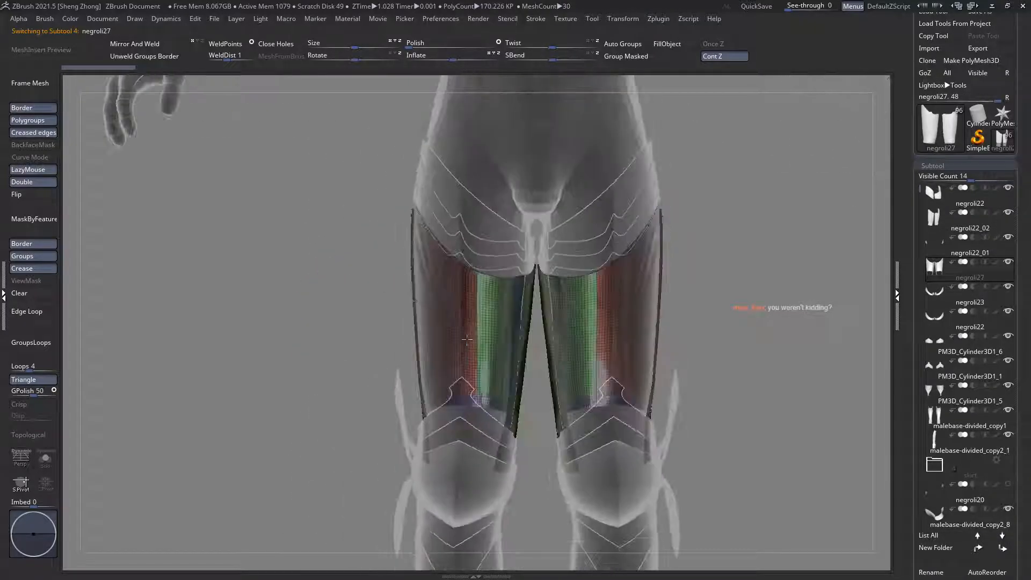
Step: Inspect the rear thigh plates from behind and at an angle, and make the upper thigh band negroli22_01 active
right_drag(528, 295, 425, 280)
ctrl+right_drag(497, 317, 438, 357)
key(shift+f)
key(shift+f)
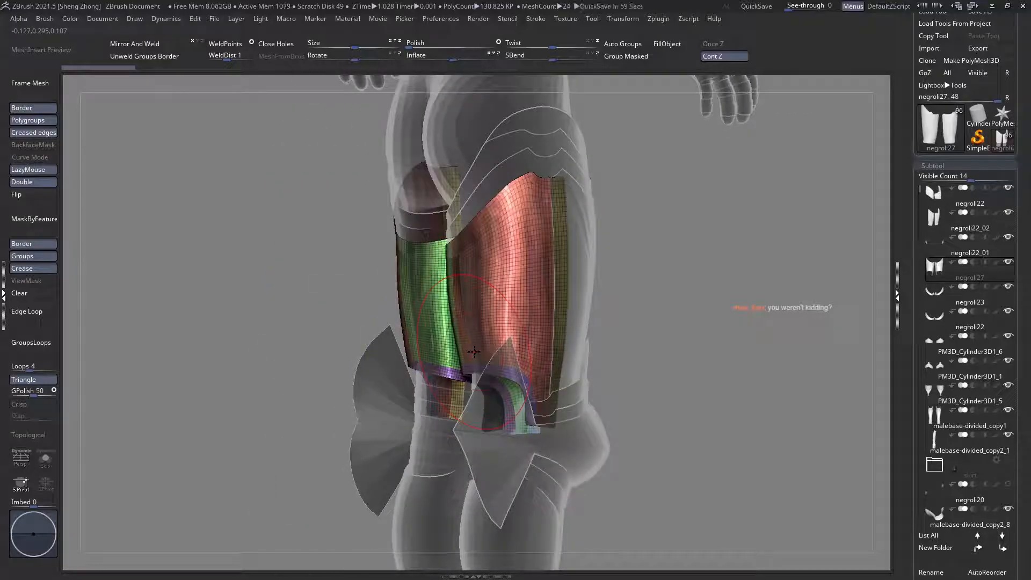
alt+right_drag(547, 339, 488, 299)
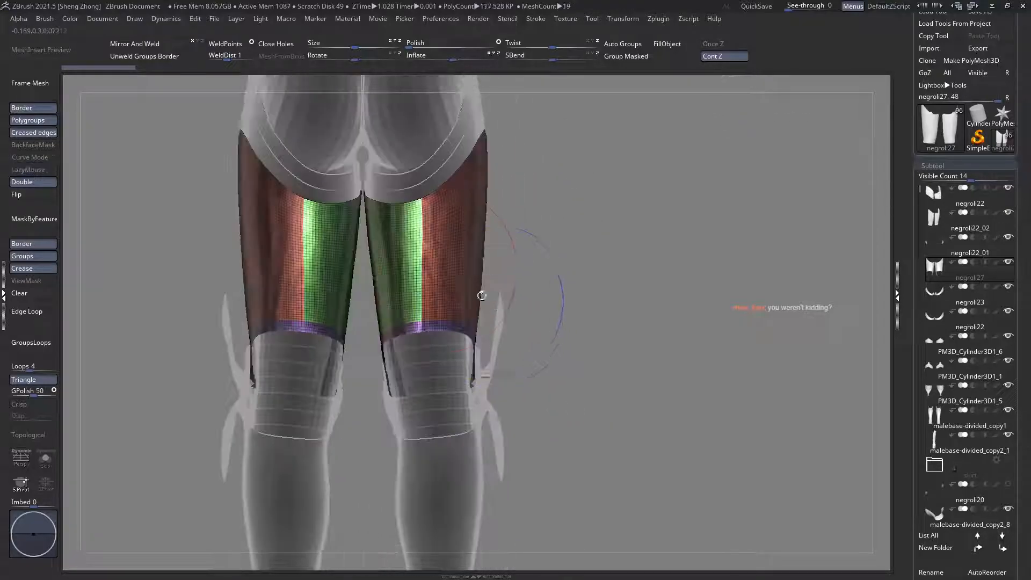
alt+right_drag(395, 177, 356, 242)
alt+click(368, 222)
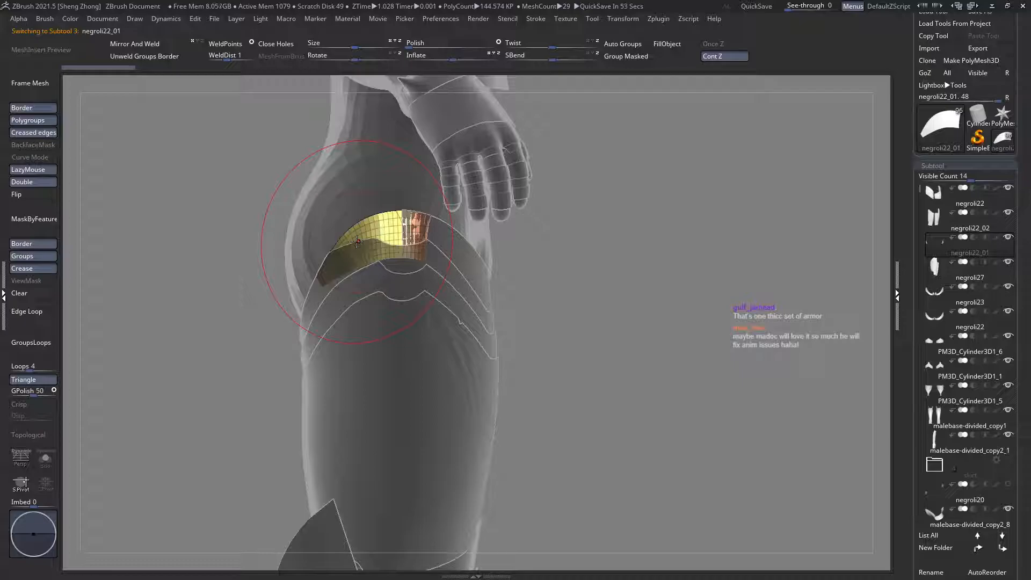
Step: Examine the leg armour from the thigh down to the shin and make the calf piece malebase-divided_copy1 active
drag(457, 213, 419, 292)
right_drag(419, 292, 339, 285)
mouse_move(474, 344)
alt+right_down()
mouse_move(434, 301)
mouse_move(371, 299)
alt+right_up()
mouse_move(371, 299)
ctrl+right_down()
mouse_move(422, 297)
mouse_move(446, 312)
mouse_move(387, 371)
mouse_move(400, 388)
ctrl+right_up()
alt+click(443, 341)
mouse_move(400, 387)
ctrl+right_down()
mouse_move(414, 406)
mouse_move(432, 408)
mouse_move(412, 384)
ctrl+right_up()
alt+click(423, 419)
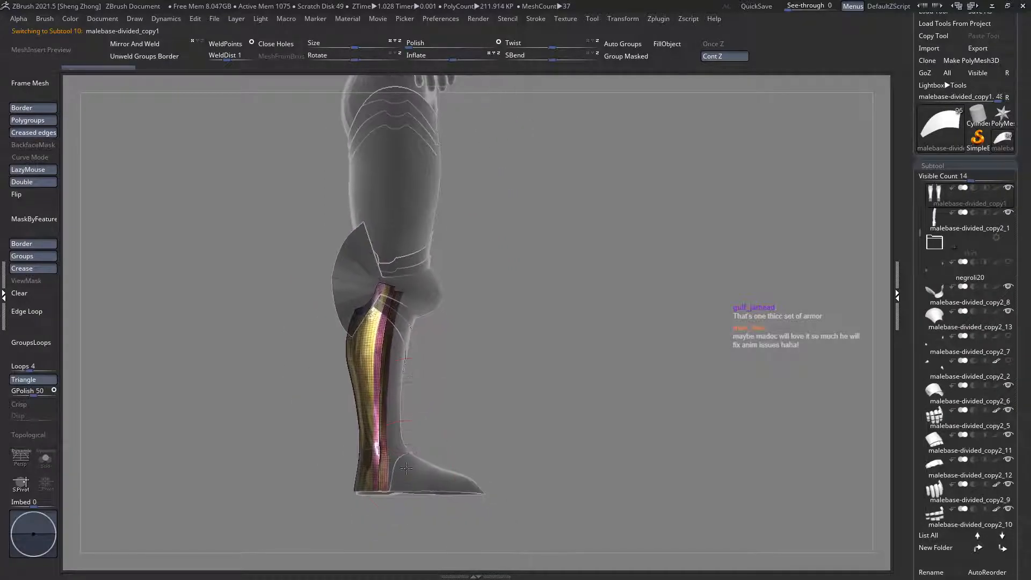
Step: Make the armoured shoe the active subtool and frame it in a close side view with its polyframe shown
alt+click(407, 468)
right_drag(427, 476, 365, 322)
alt+right_drag(371, 275, 308, 153)
ctrl+right_drag(309, 153, 412, 408)
ctrl+right_drag(344, 252, 361, 315)
alt+right_drag(360, 315, 425, 356)
drag(915, 497, 915, 342)
key(shift+f)
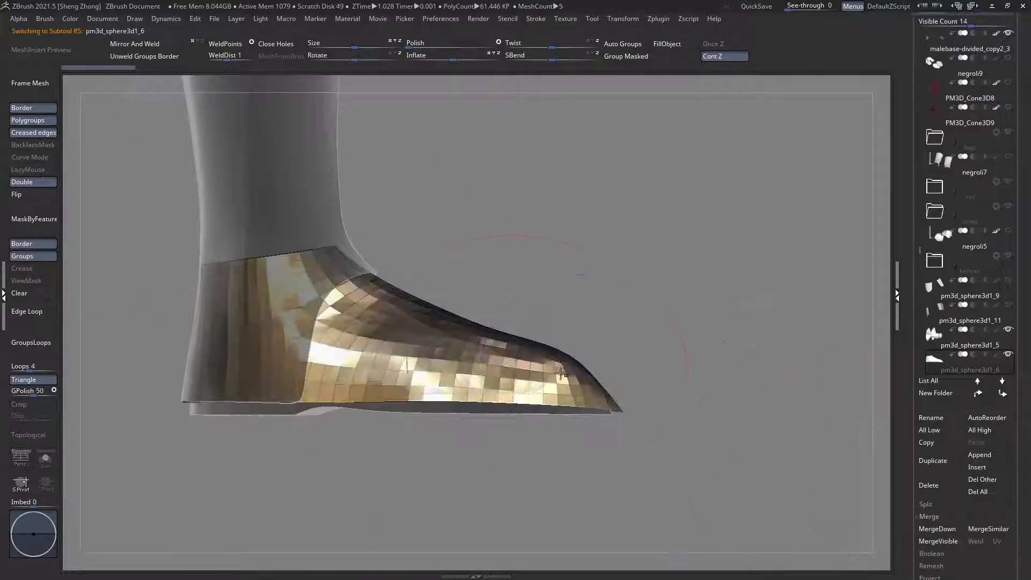
right_drag(601, 349, 508, 403)
drag(915, 497, 915, 482)
right_drag(499, 317, 438, 323)
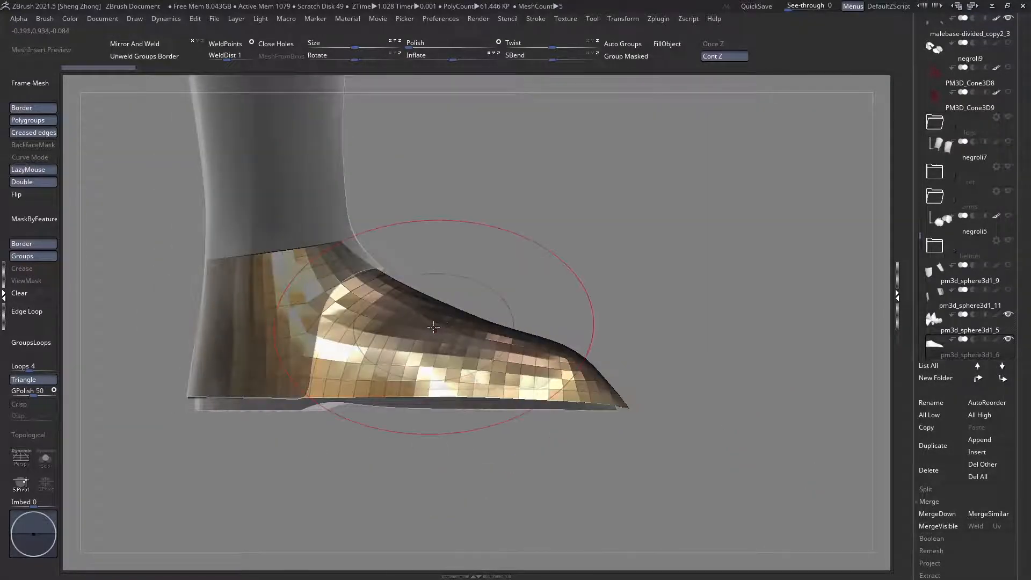
Step: Choose the ClipCurve brush and skip its usage note until the next restart
right_click(434, 326)
click(365, 355)
key(c)
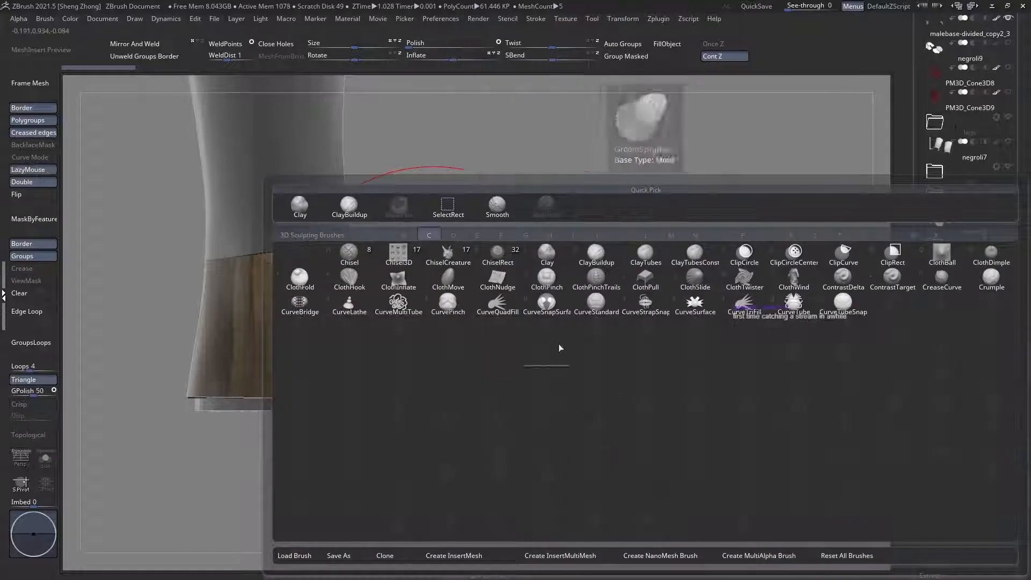
right_click(586, 213)
click(522, 249)
key(c)
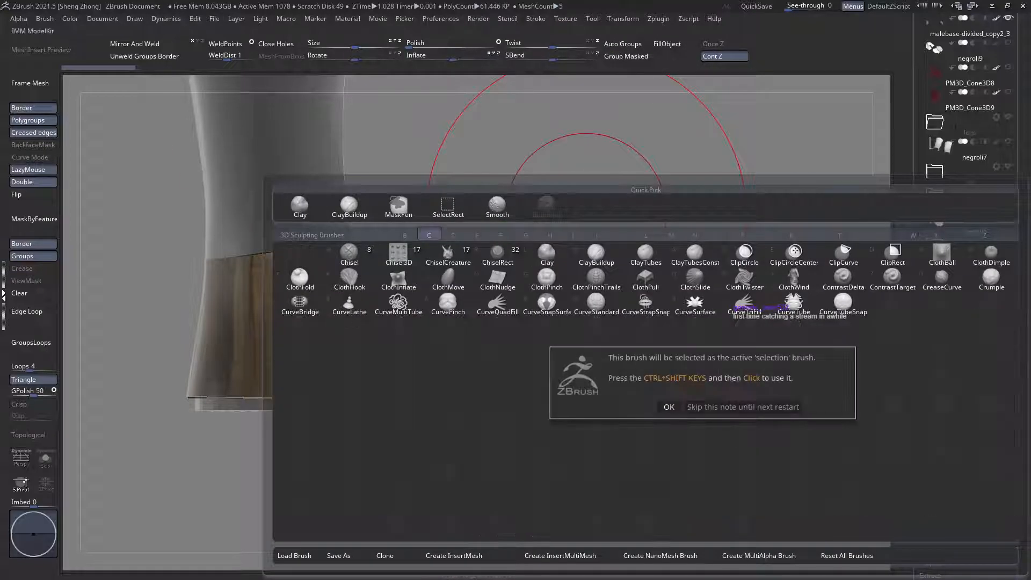
click(761, 404)
Step: Clip the shoe's upper profile with a curve that follows the instep from the ankle to the toe tip
click(657, 19)
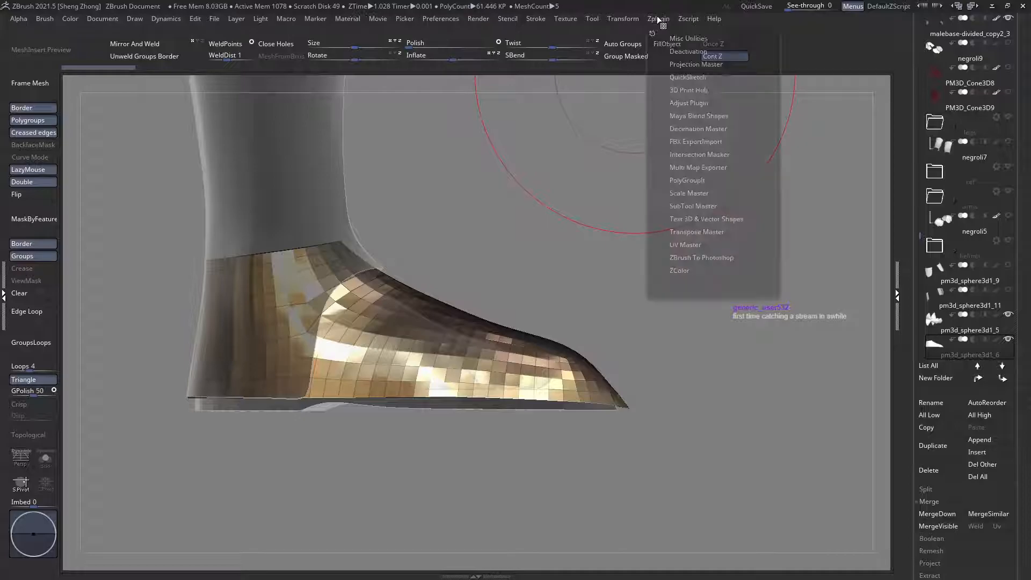
mouse_move(635, 21)
key(w)
key(y)
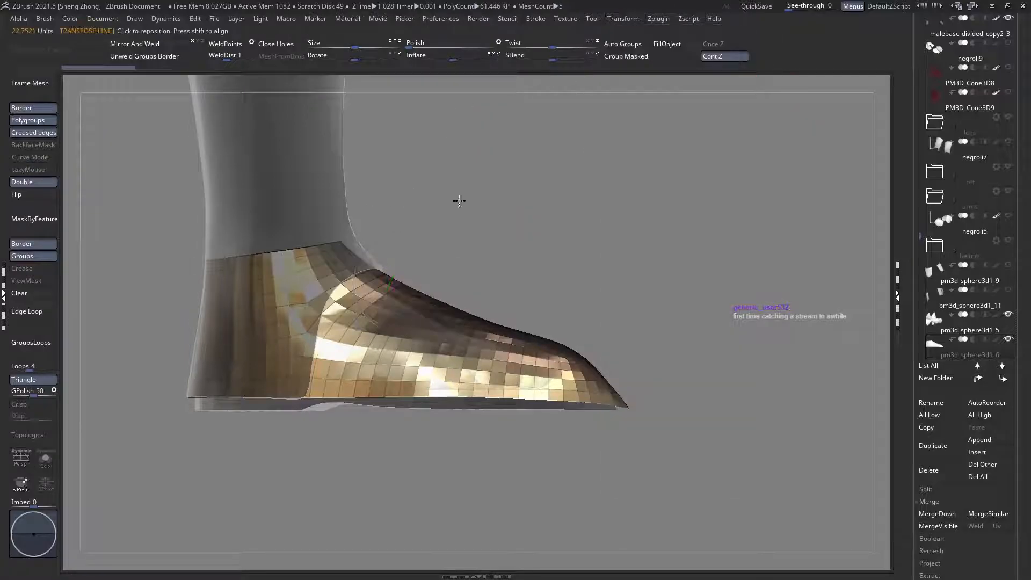
ctrl+right_drag(336, 258, 346, 266)
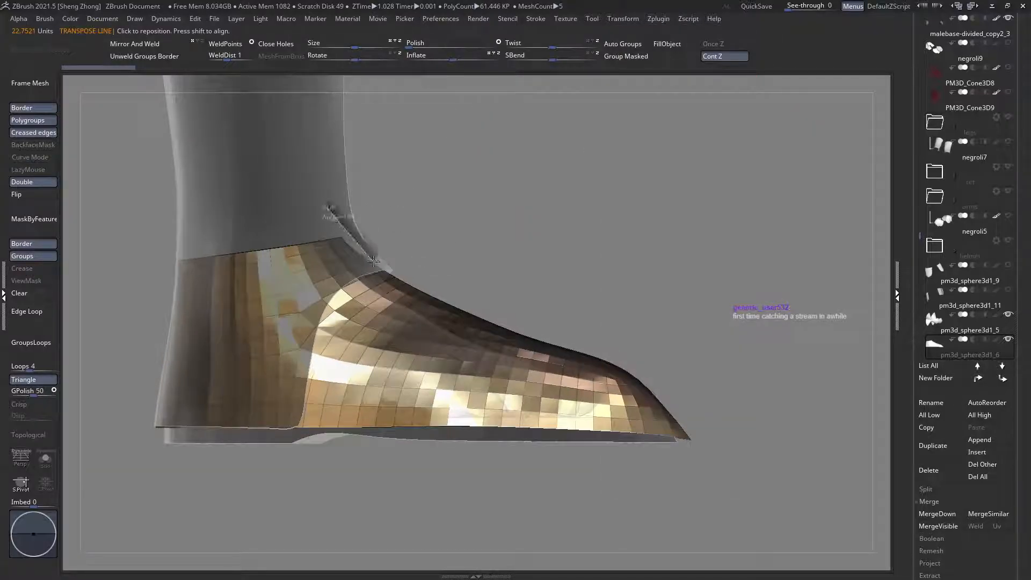
drag(425, 298, 447, 307)
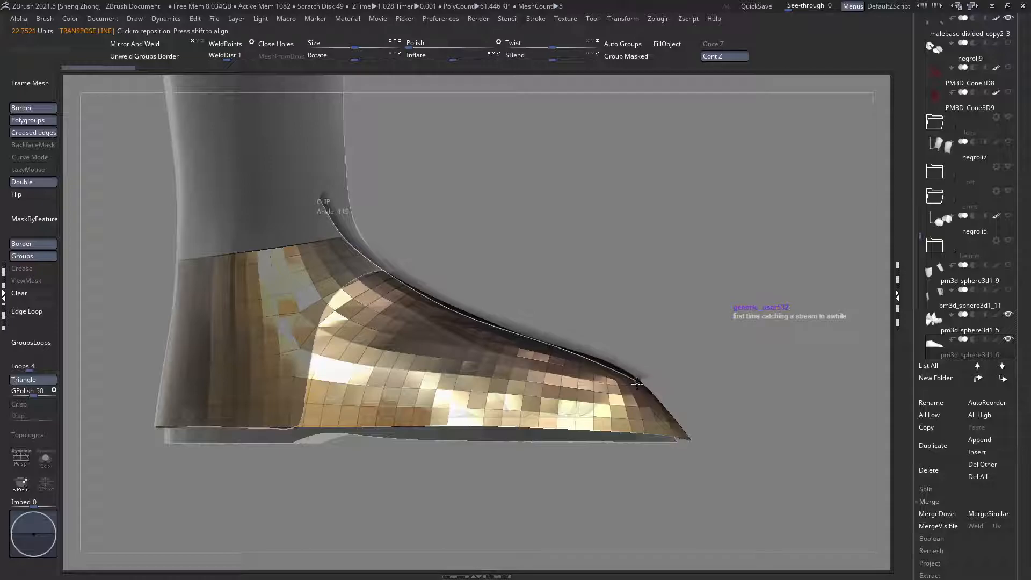
ctrl+shift+drag(696, 444, 696, 444)
right_drag(696, 444, 623, 453)
right_drag(555, 382, 490, 403)
Step: Mask the shoe by its borders and polygroups, and set the draw size to about 73
click(47, 222)
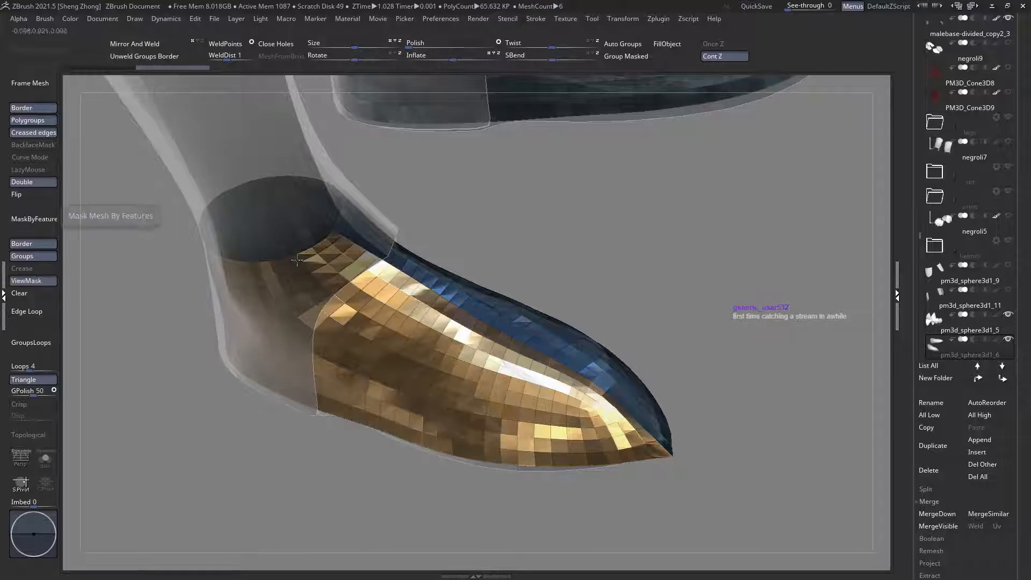
key(space)
drag(400, 279, 408, 279)
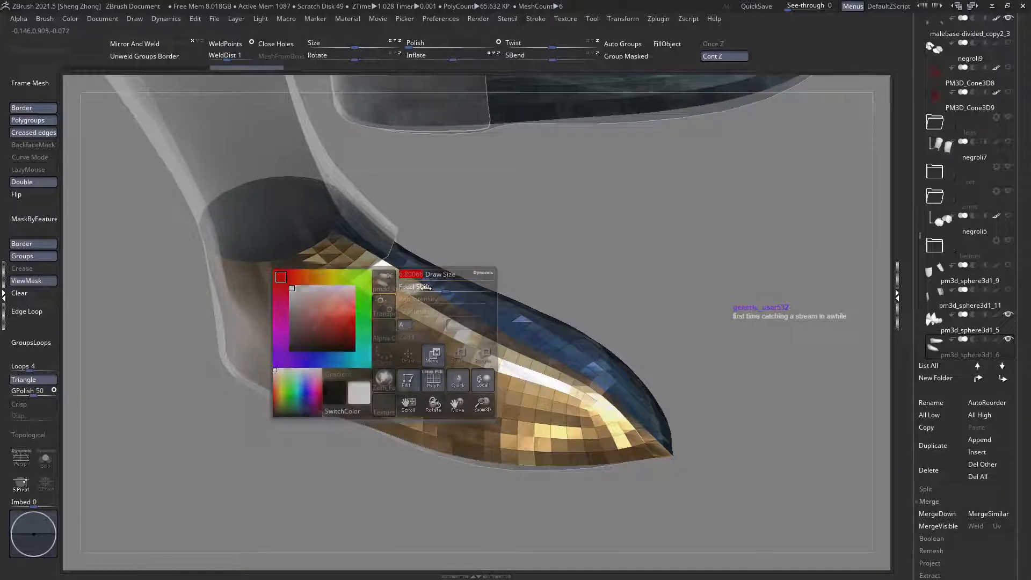
key(space)
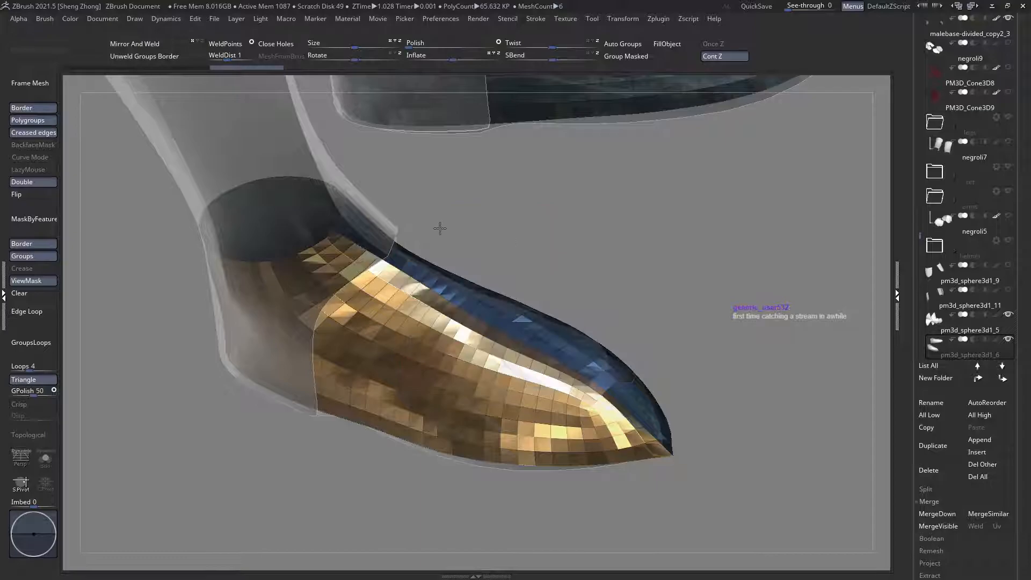
key(space)
drag(503, 225, 514, 225)
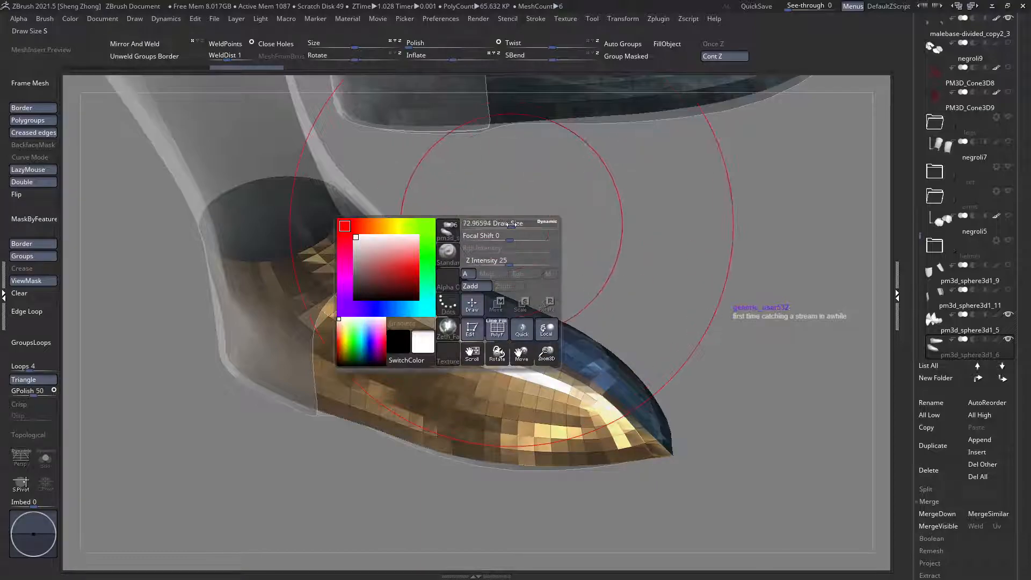
Step: Smooth the unmasked surface along the top and sides of the shoe
shift+drag(483, 365, 466, 347)
right_drag(463, 301, 448, 329)
mouse_move(448, 329)
shift+mouse_down()
mouse_move(462, 307)
mouse_move(453, 324)
shift+mouse_up()
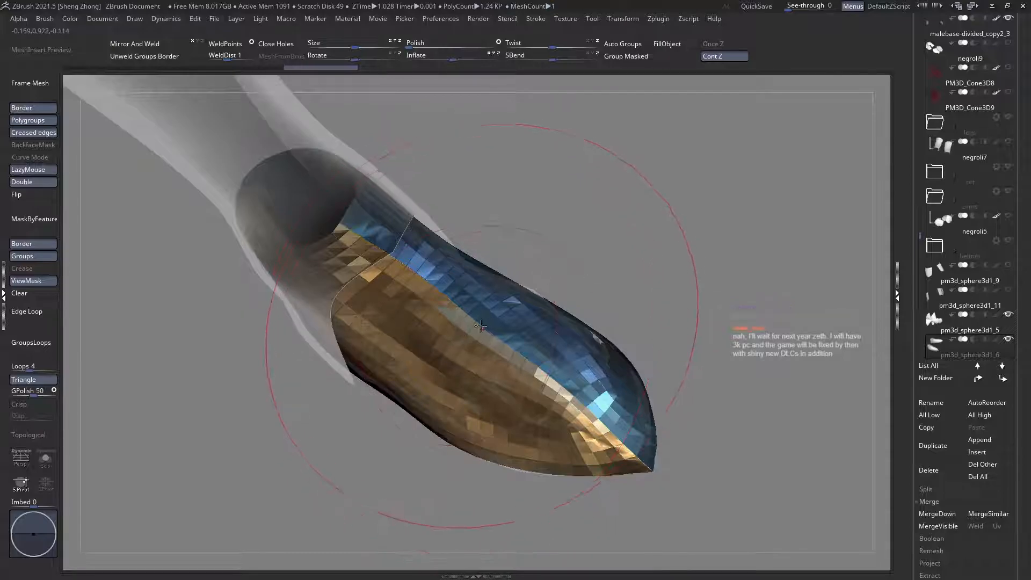
mouse_move(466, 345)
right_down()
mouse_move(481, 301)
mouse_move(473, 215)
right_up()
alt+right_drag(479, 392, 470, 408)
ctrl+right_drag(470, 408, 399, 502)
mouse_move(499, 343)
right_down()
mouse_move(508, 335)
mouse_move(485, 340)
mouse_move(506, 352)
right_up()
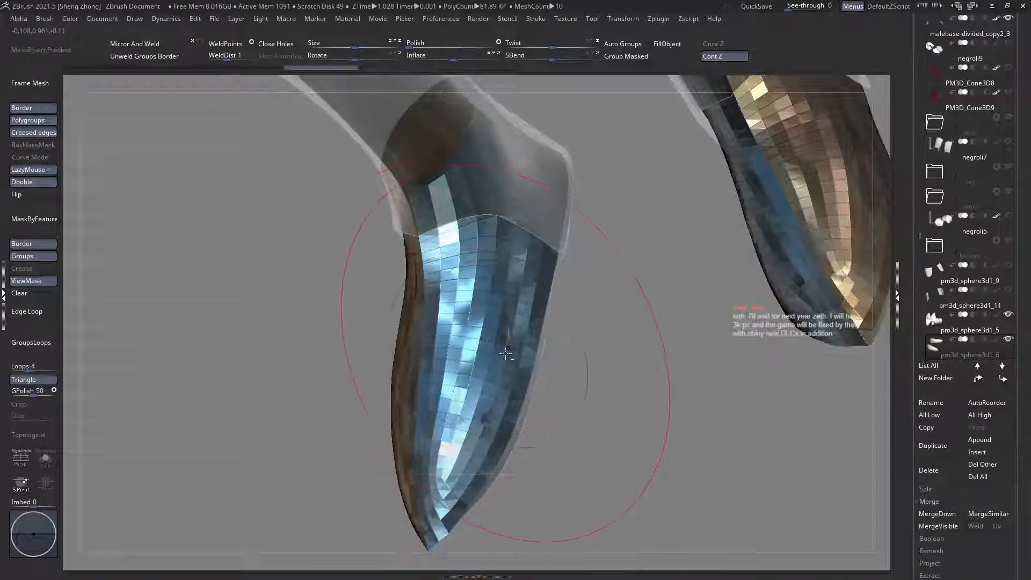
Step: Switch to the Move brush, clear the existing mask, and mask only the polygroup on the shoe's outer side
right_click(281, 344)
key(b)
key(m)
key(v)
right_drag(460, 344, 458, 356)
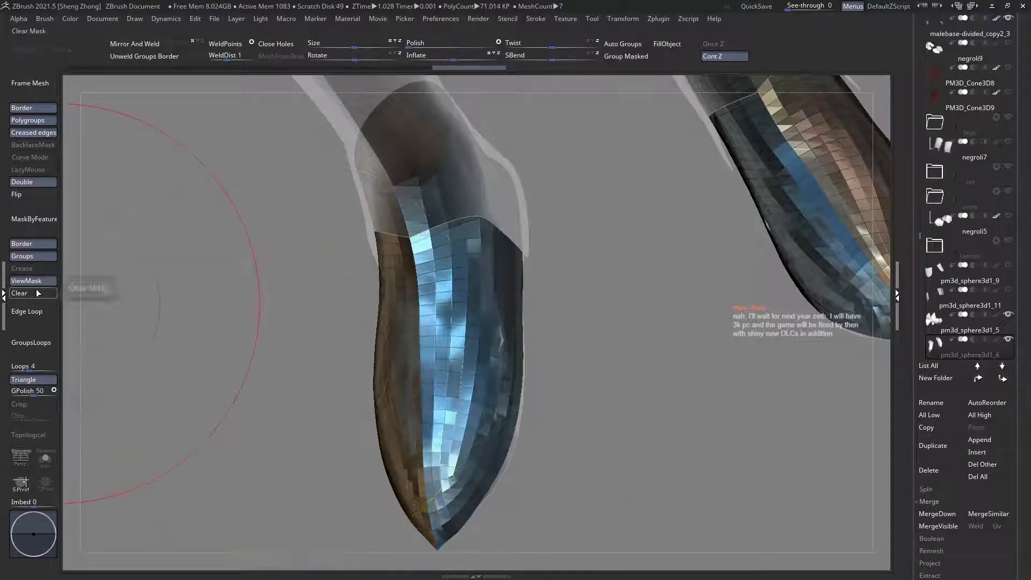
click(37, 293)
ctrl+shift+click(400, 355)
ctrl+click(244, 328)
ctrl+shift+click(185, 313)
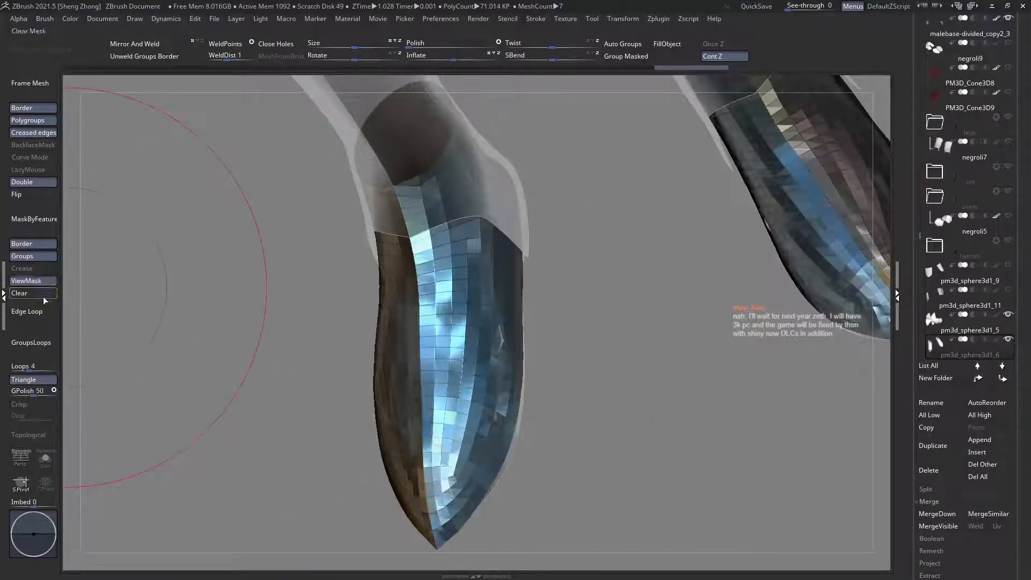
Step: Clear the mask from the shoe and check its side profile
mouse_move(430, 357)
right_down()
mouse_move(513, 361)
mouse_move(547, 292)
right_up()
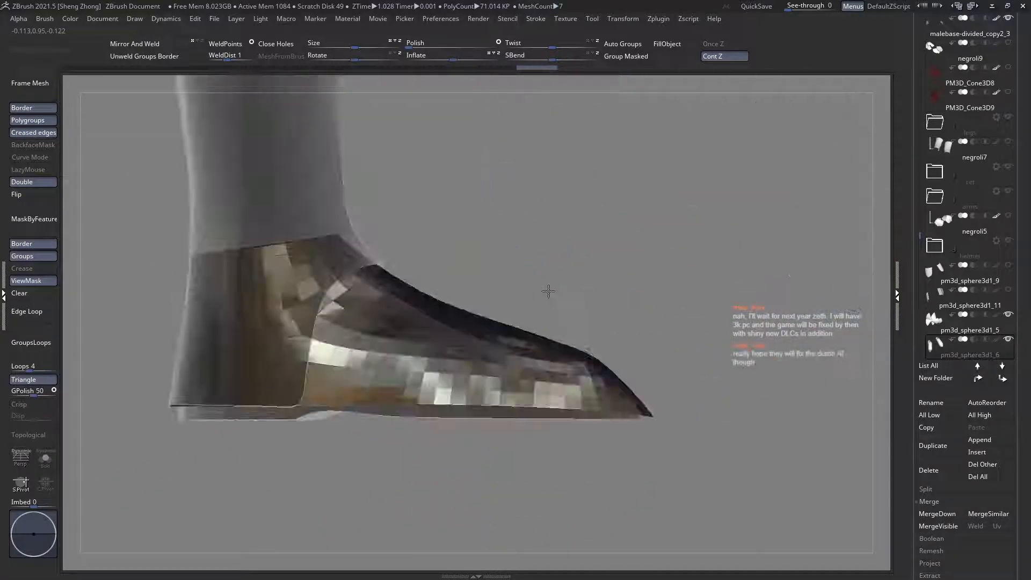
mouse_move(444, 354)
alt+right_down()
mouse_move(392, 375)
mouse_move(402, 383)
mouse_move(415, 362)
mouse_move(542, 428)
alt+right_up()
click(31, 295)
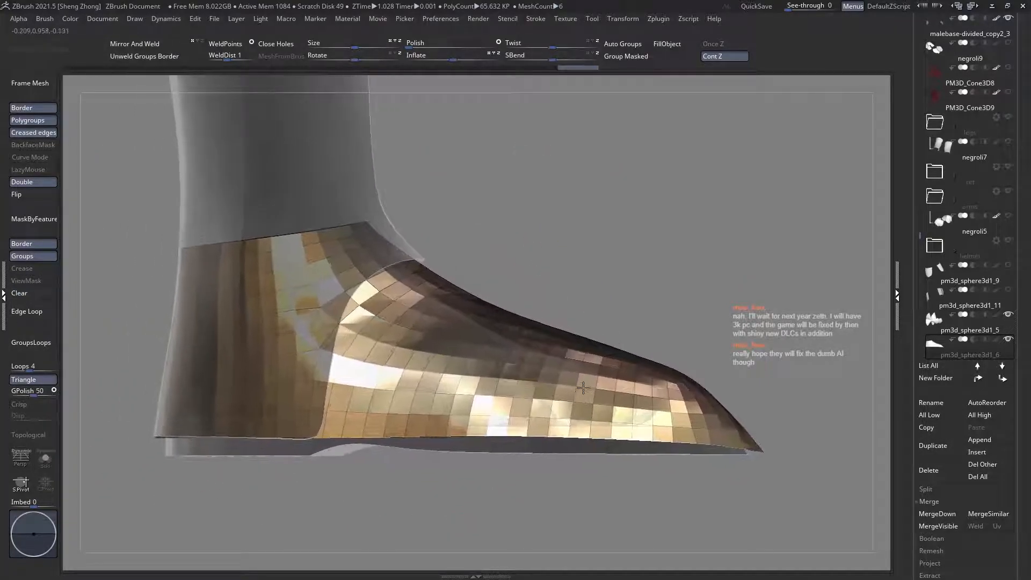
right_drag(519, 328, 533, 373)
right_drag(586, 399, 573, 322)
mouse_move(419, 231)
ctrl+right_down()
mouse_move(545, 373)
mouse_move(582, 322)
mouse_move(483, 295)
mouse_move(432, 297)
mouse_move(483, 301)
mouse_move(439, 300)
mouse_move(468, 326)
ctrl+right_up()
right_drag(524, 365, 543, 357)
Step: Clip the front of the shoe with a curve that follows the upper edge from the instep over the toe tip
key(space)
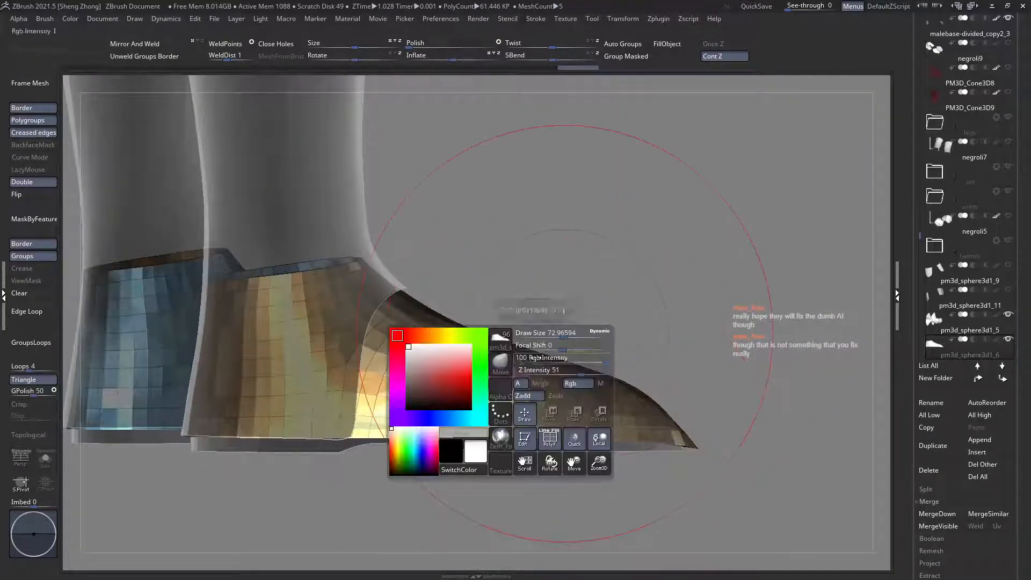
click(500, 362)
key(c)
key(b)
mouse_move(626, 415)
alt+right_down()
mouse_move(595, 412)
mouse_move(542, 362)
mouse_move(432, 302)
alt+right_up()
ctrl+shift+drag(364, 199, 400, 314)
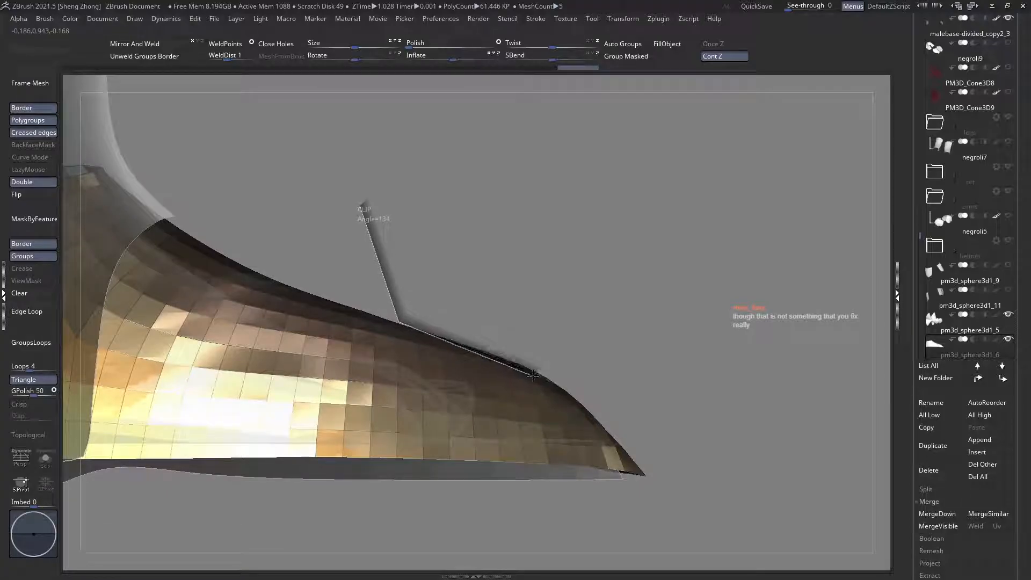
ctrl+shift+drag(683, 524, 682, 524)
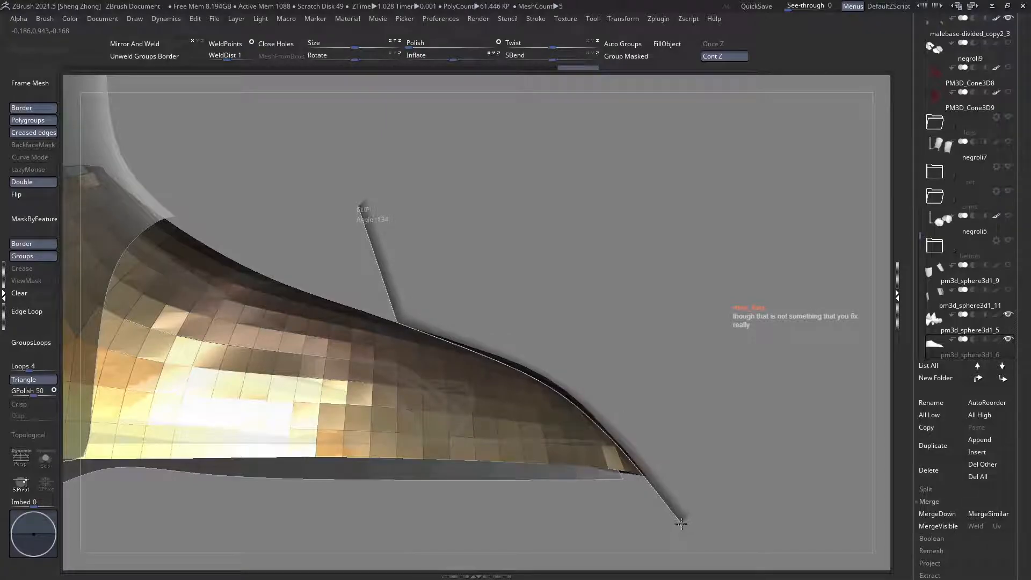
ctrl+shift+drag(688, 521, 481, 379)
Step: Mask the shoe by its borders and polygroups, smooth the unmasked toe and side surface, and clear the mask
click(35, 219)
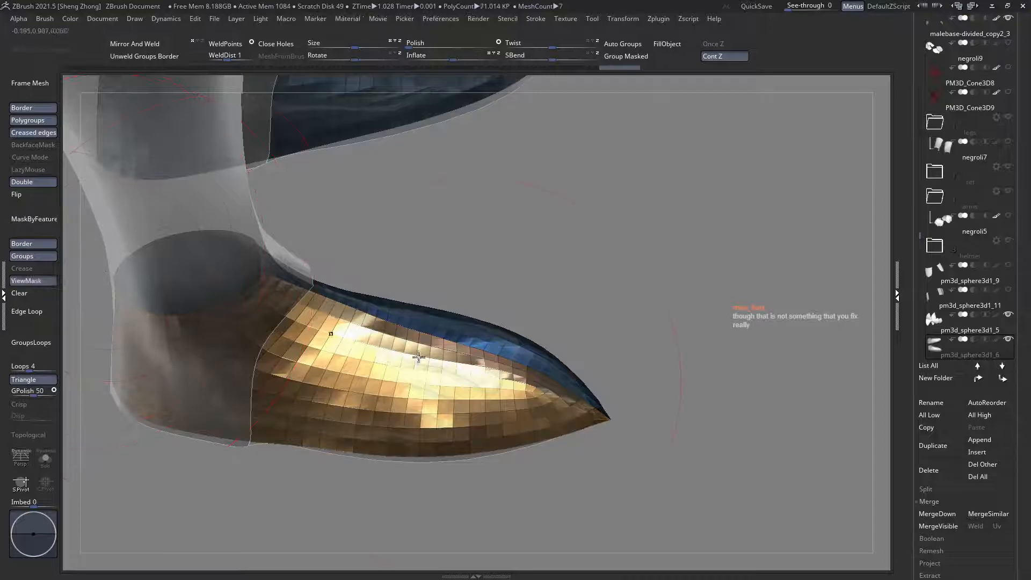
drag(606, 457, 633, 494)
click(42, 220)
mouse_move(501, 384)
shift+mouse_down()
mouse_move(529, 366)
mouse_move(346, 345)
shift+mouse_up()
click(19, 294)
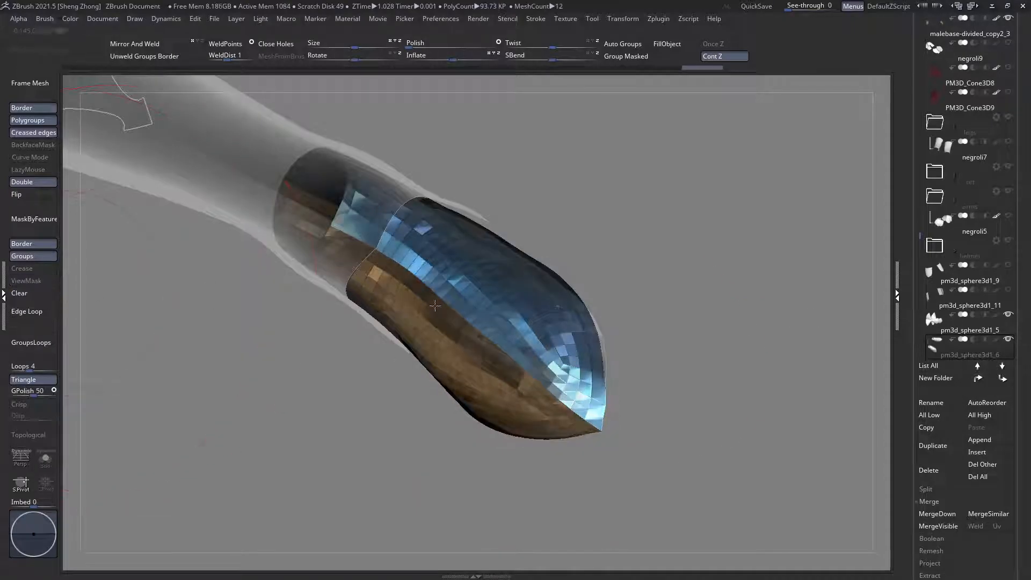
Step: Set the draw size to about 52 and undo the last stroke on the shoe's side
drag(353, 296, 500, 380)
key(space)
drag(570, 317, 558, 315)
mouse_move(565, 310)
right_down()
mouse_move(610, 214)
mouse_move(433, 281)
right_up()
key(ctrl+z)
right_drag(512, 312, 565, 302)
ctrl+right_drag(451, 300, 421, 362)
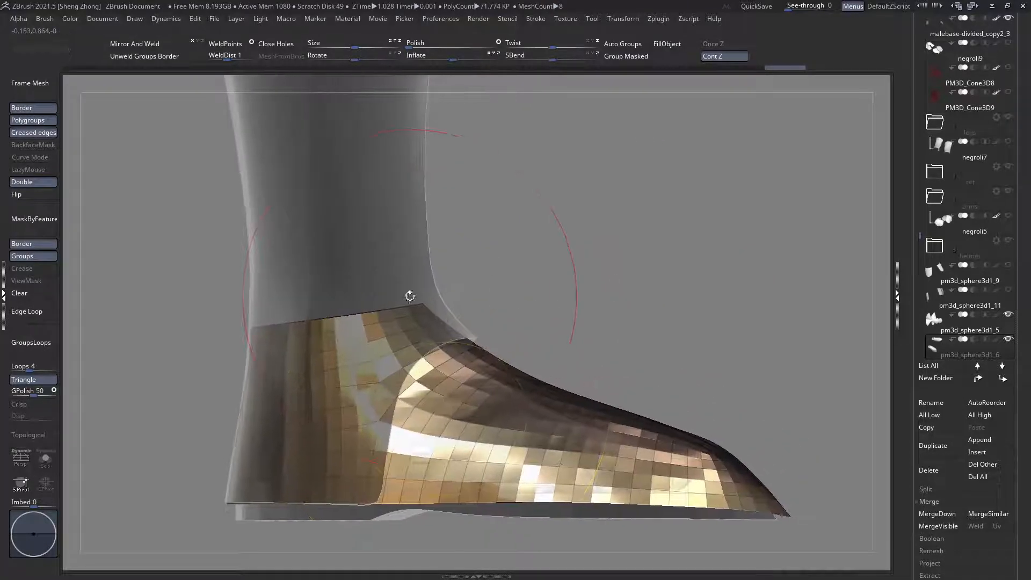
Step: Select the greaves and examine how they meet the shoes and knee plates from the front
alt+click(410, 295)
right_drag(410, 295, 510, 335)
alt+click(443, 402)
alt+right_drag(402, 280, 306, 352)
ctrl+right_drag(424, 345, 411, 378)
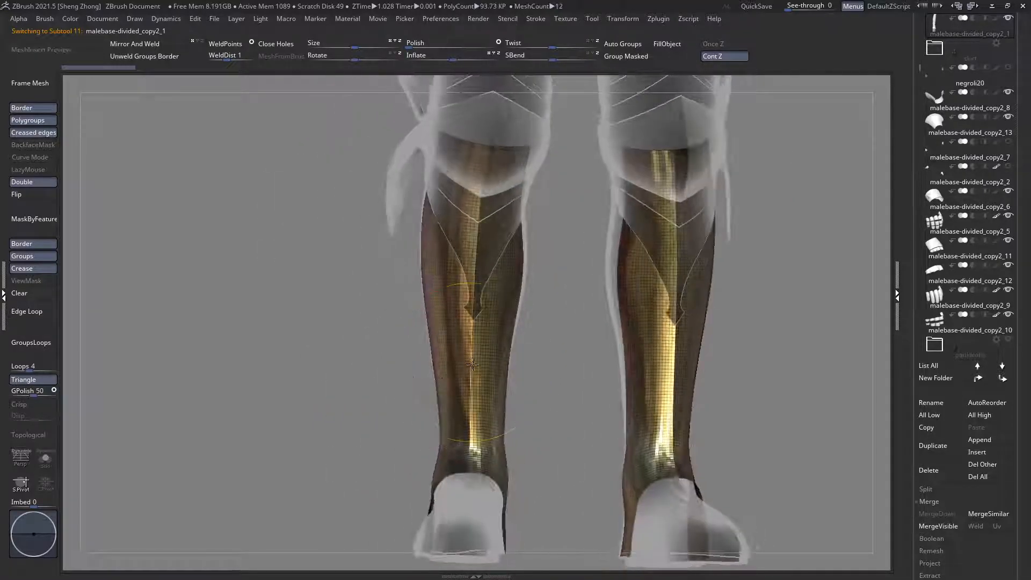
ctrl+right_drag(470, 362, 409, 403)
ctrl+right_drag(337, 367, 442, 358)
right_drag(375, 349, 109, 310)
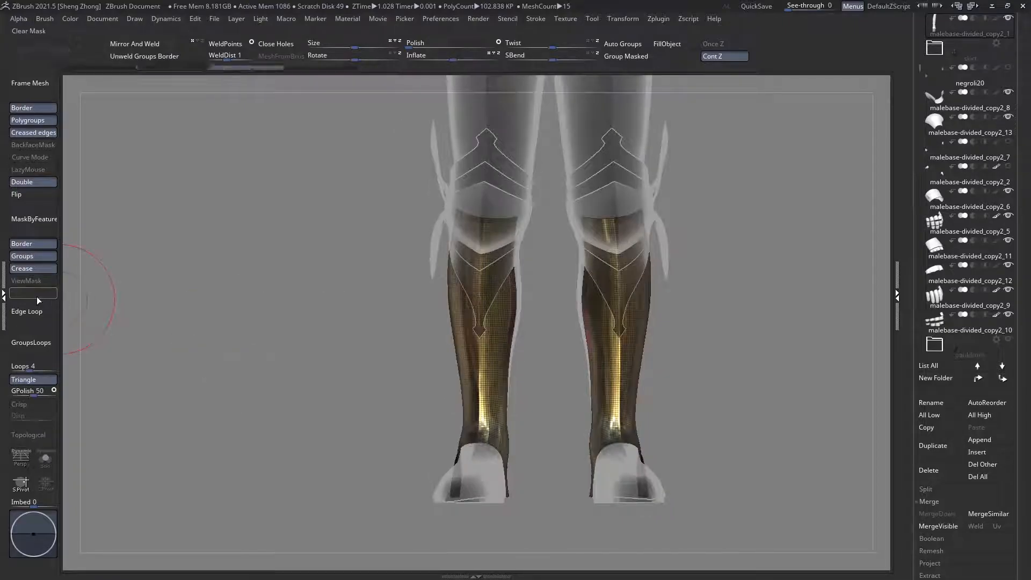
alt+right_drag(398, 387, 368, 315)
Step: Select the shoes and show them from directly above
alt+click(440, 395)
right_drag(429, 390, 529, 395)
ctrl+right_drag(400, 308, 460, 382)
right_drag(376, 322, 358, 408)
ctrl+right_drag(357, 408, 343, 322)
ctrl+right_drag(268, 306, 245, 357)
Step: Try to clip the isolated outer side of the shoes along a straight line down the central ridge
key(space)
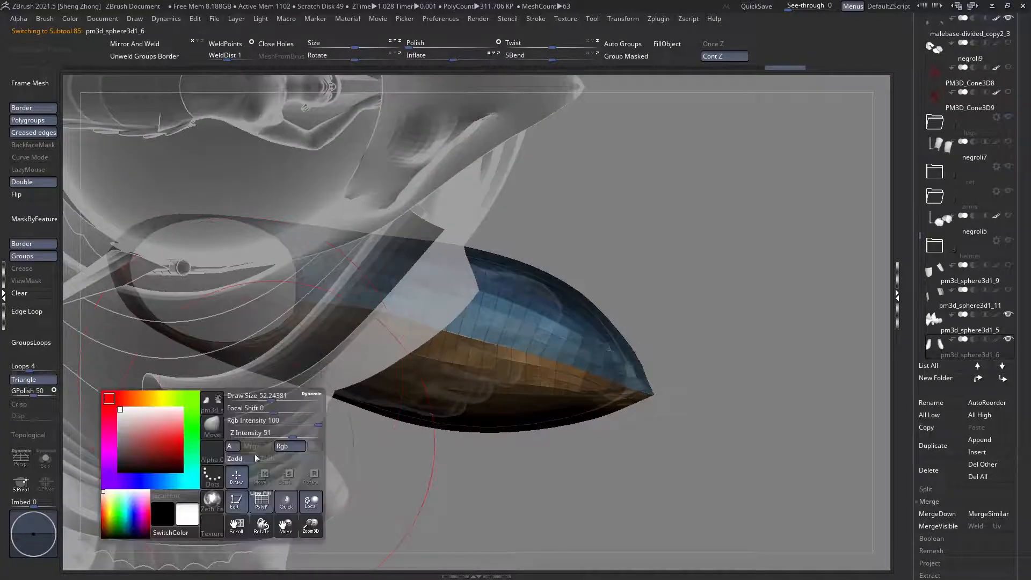
click(212, 428)
click(540, 476)
alt+right_drag(378, 404, 426, 416)
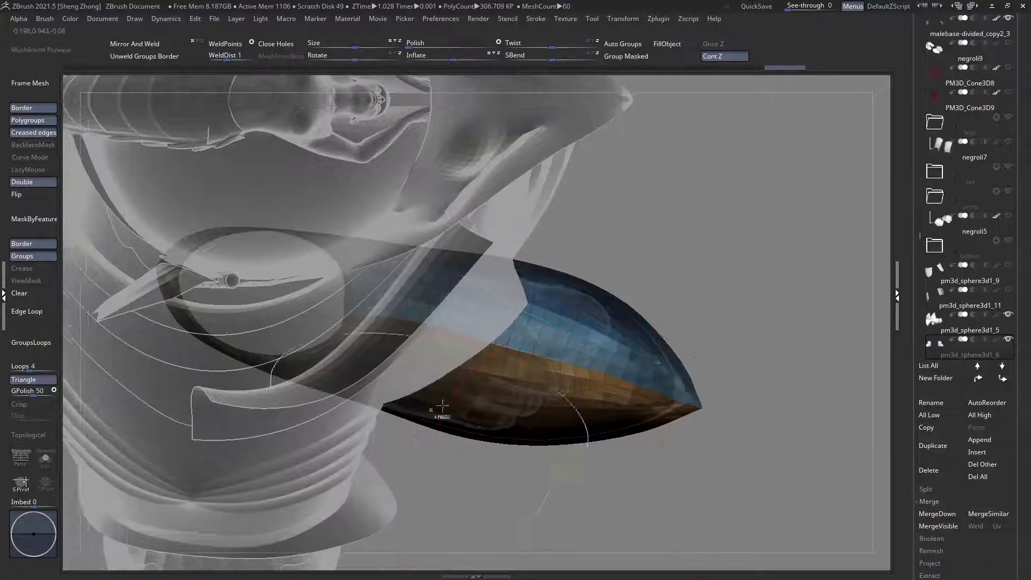
ctrl+shift+click(515, 389)
mouse_move(484, 391)
right_down()
mouse_move(456, 395)
mouse_move(492, 390)
right_up()
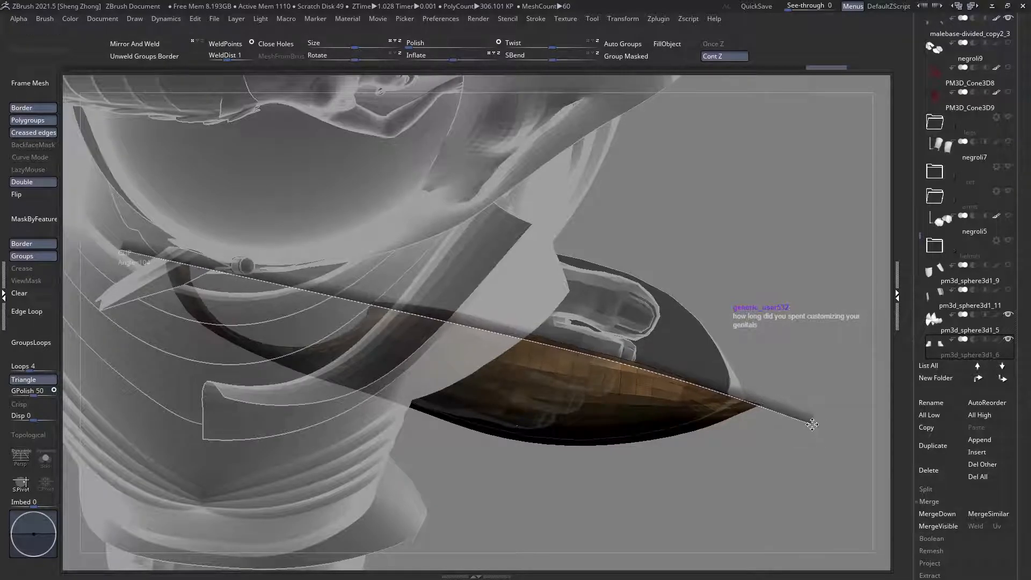
ctrl+shift+drag(826, 427, 830, 424)
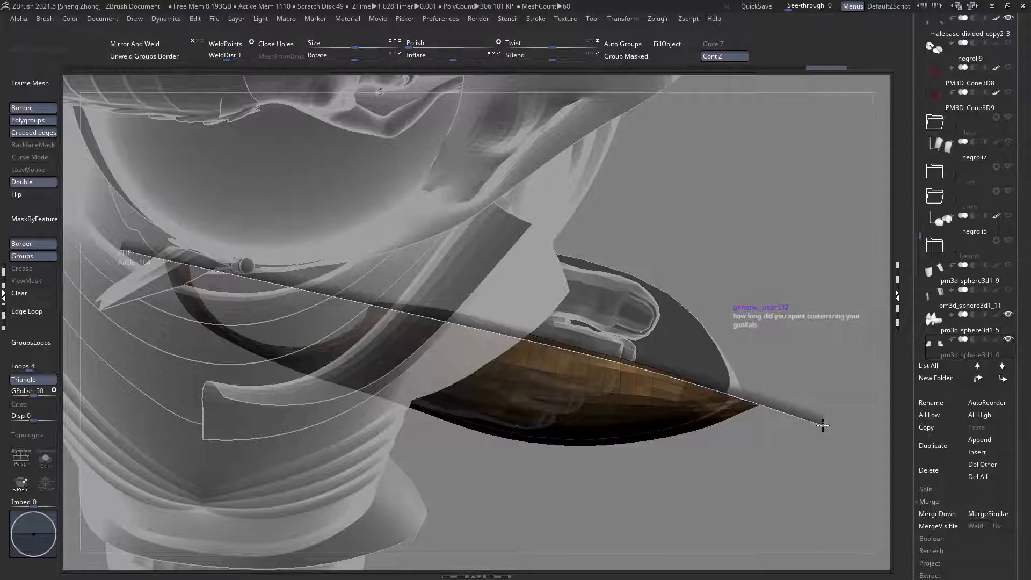
ctrl+shift+drag(823, 425, 823, 424)
Step: Show all hidden parts of the shoes, keep only one shoe visible, and isolate its outer side polygroup
ctrl+right_drag(644, 371, 281, 295)
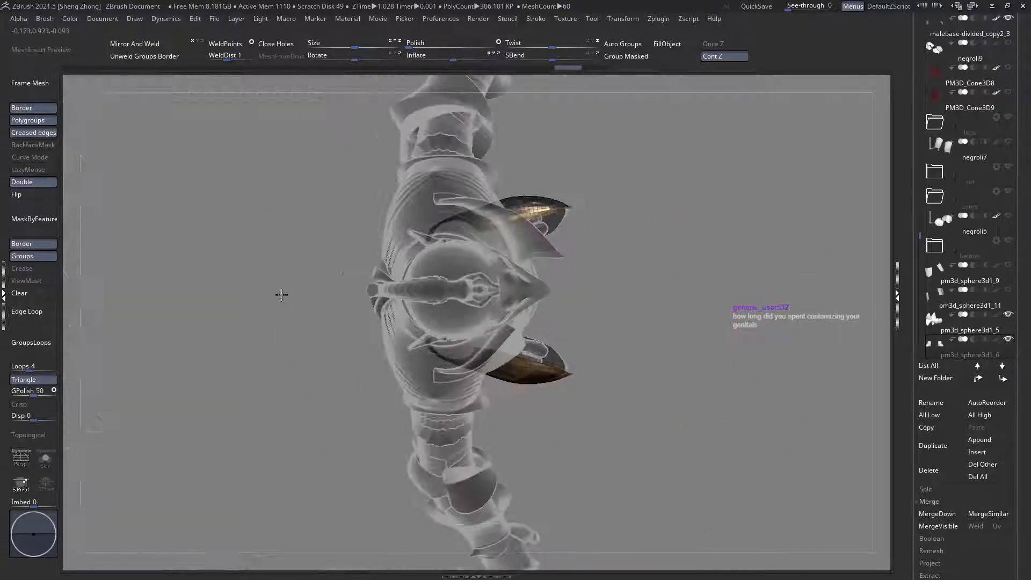
ctrl+shift+click(707, 331)
ctrl+right_drag(706, 331, 735, 355)
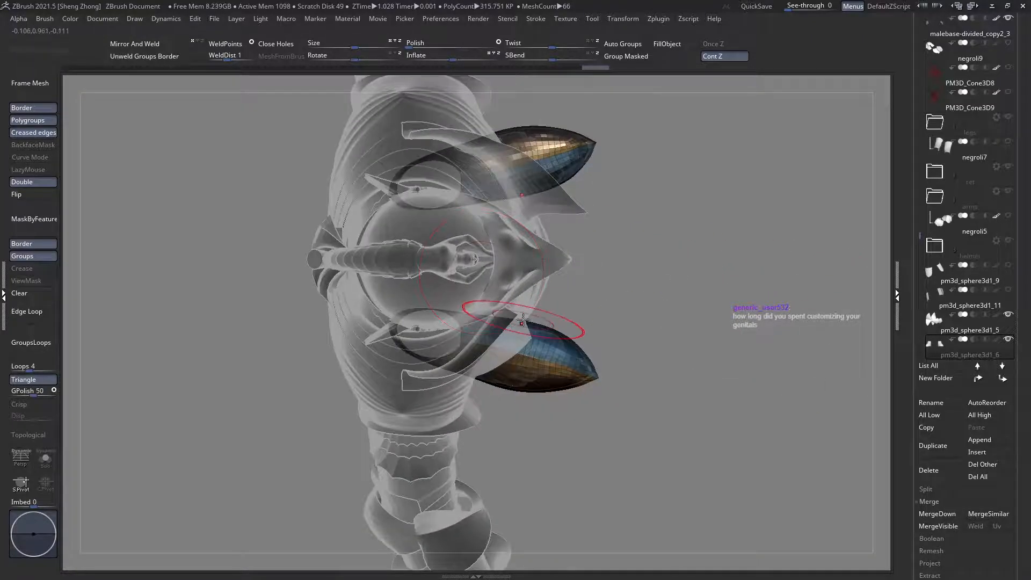
ctrl+shift+drag(301, 260, 706, 420)
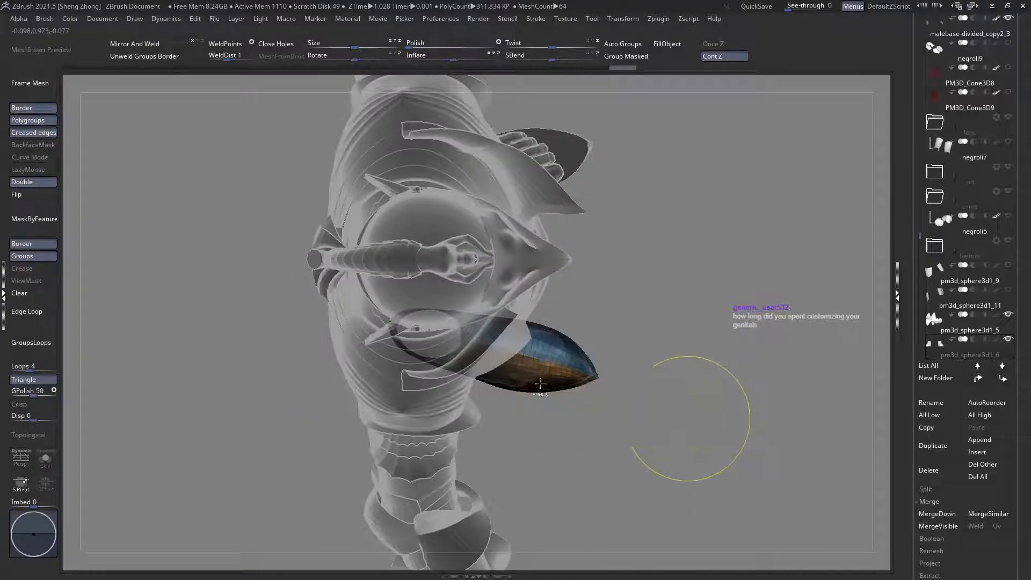
ctrl+right_drag(571, 394, 553, 424)
ctrl+shift+click(525, 364)
ctrl+right_drag(524, 364, 529, 374)
Step: Clip the single shoe's outer side straight along its central ridge past the toe tip, and unhide the other parts
key(space)
key(b)
key(z)
key(m)
right_drag(509, 382, 505, 380)
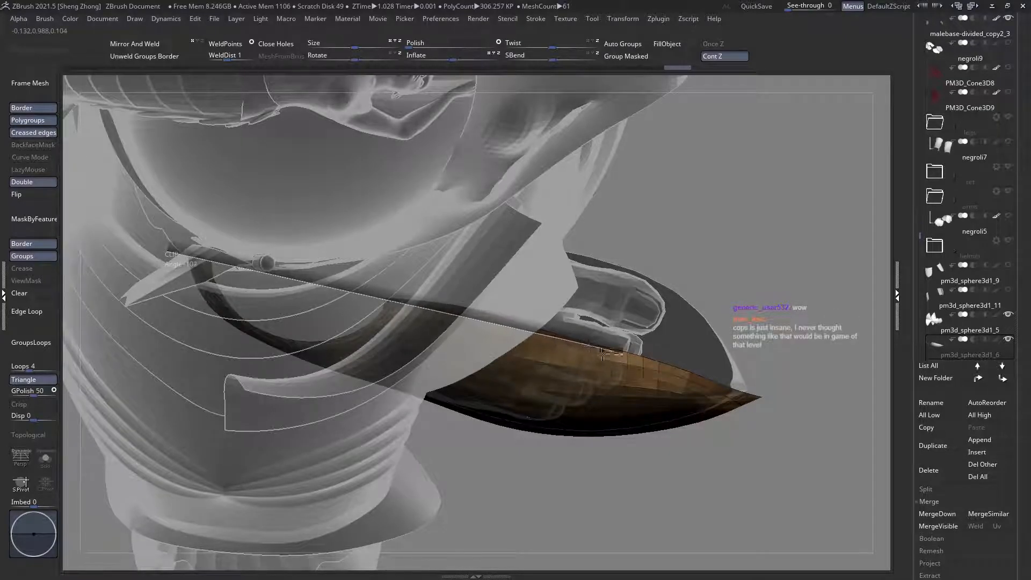
drag(836, 428, 810, 414)
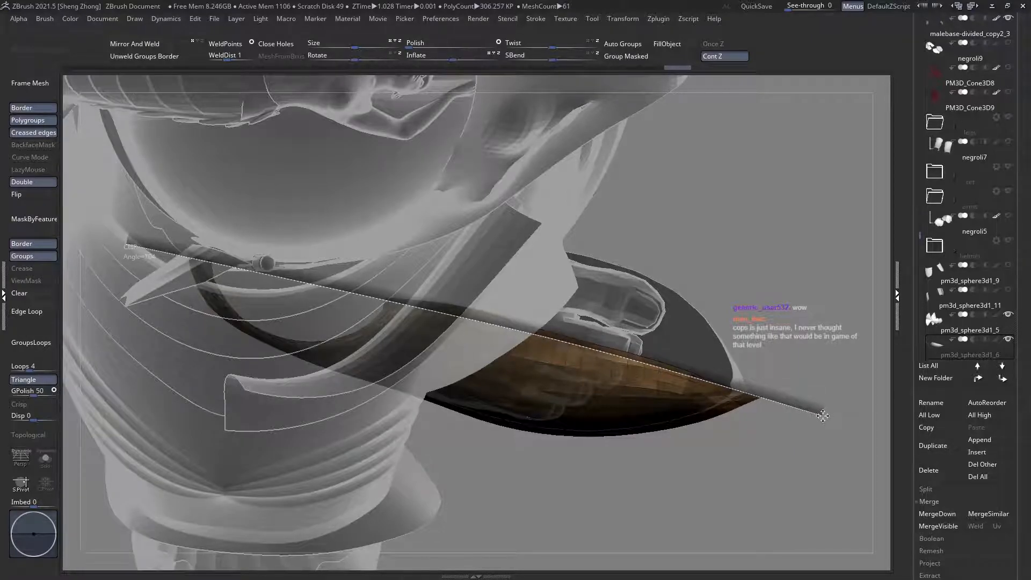
drag(824, 417, 824, 417)
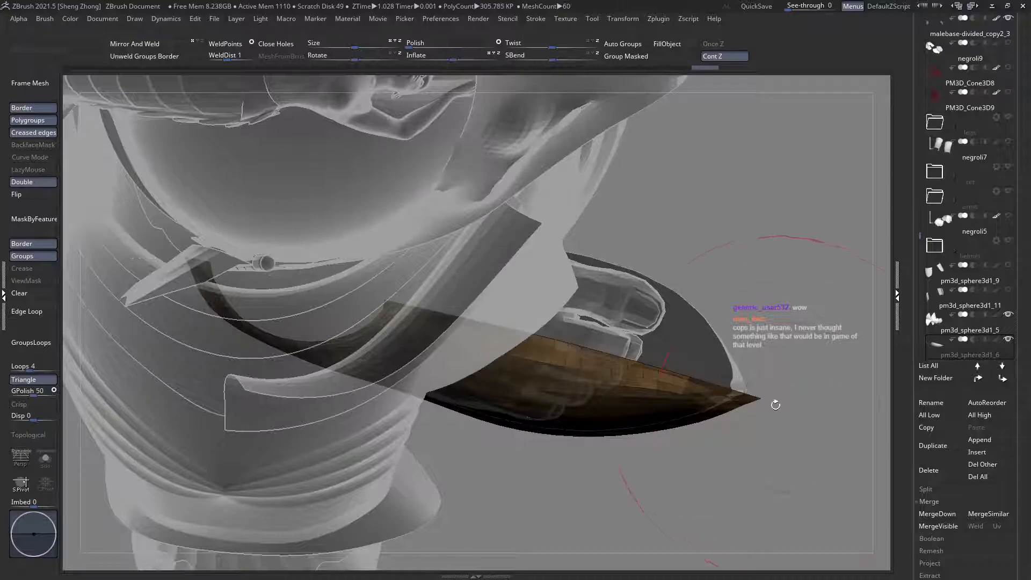
ctrl+right_drag(754, 392, 654, 415)
ctrl+shift+click(688, 416)
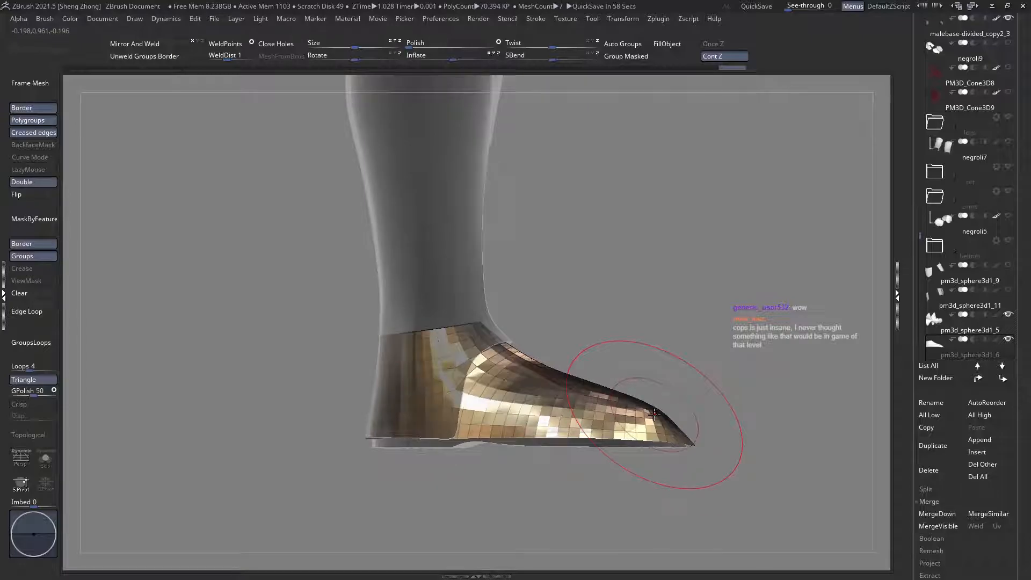
Step: Mirror and weld the clipped shoe to the other foot
mouse_move(654, 414)
right_down()
mouse_move(649, 451)
mouse_move(626, 485)
mouse_move(537, 373)
mouse_move(501, 363)
mouse_move(542, 370)
mouse_move(671, 342)
right_up()
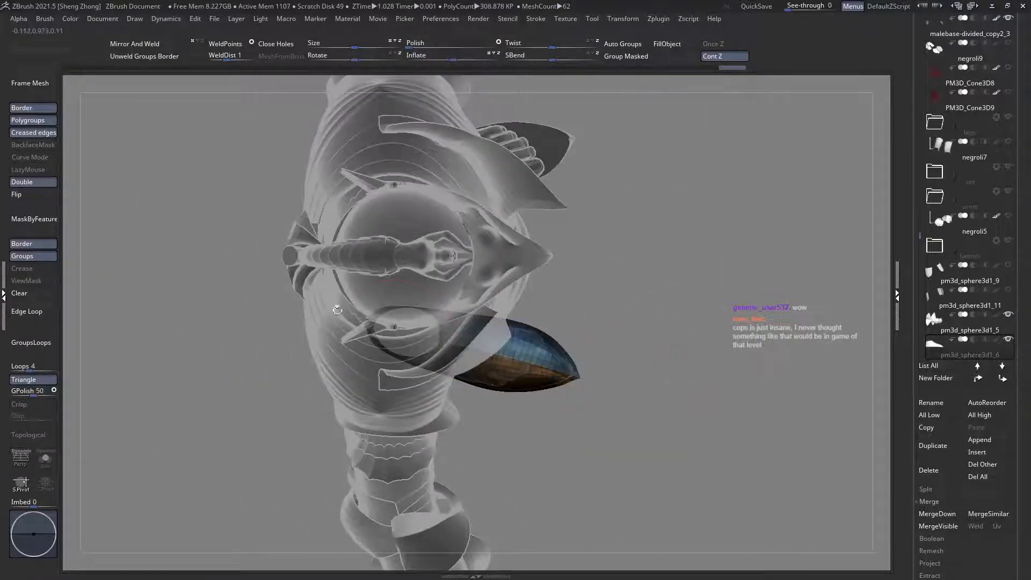
right_drag(349, 318, 167, 122)
click(140, 44)
Step: Mask the shoes by their borders and polygroups and polish the unmasked surface
right_drag(376, 268, 475, 483)
click(18, 237)
right_drag(301, 248, 399, 113)
click(453, 45)
mouse_move(451, 224)
ctrl+right_down()
mouse_move(317, 247)
mouse_move(401, 368)
mouse_move(395, 402)
ctrl+right_up()
Step: Adjust the brush draw size and clear the mask from the shoes
key(space)
drag(294, 228, 301, 224)
ctrl+shift+click(394, 224)
ctrl+shift+click(347, 240)
ctrl+right_drag(348, 240, 370, 269)
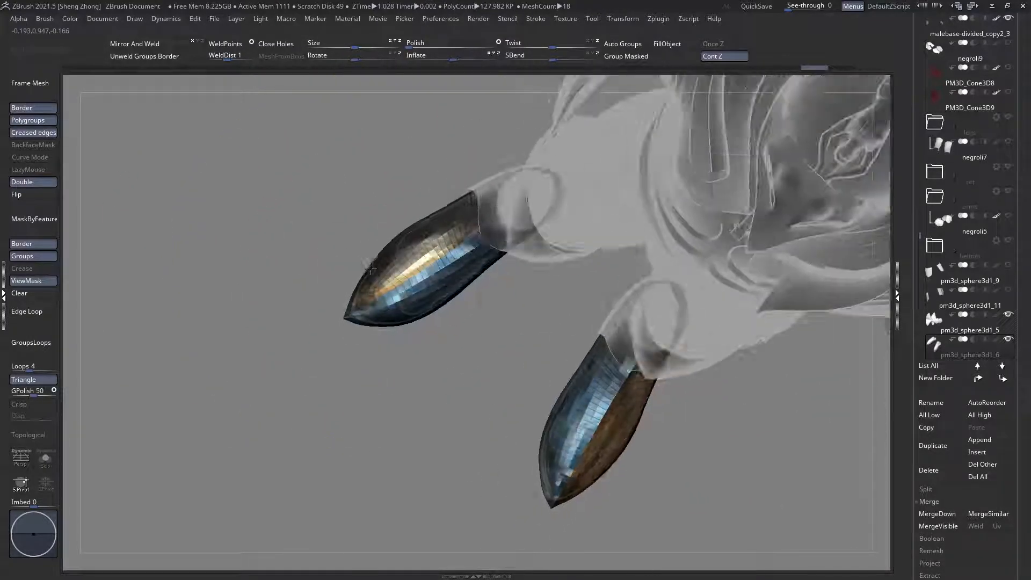
click(43, 300)
Step: Select the greaves and examine their side profile together with the shoes
right_drag(439, 253, 411, 220)
ctrl+right_drag(411, 220, 548, 363)
alt+right_drag(387, 261, 593, 332)
mouse_move(593, 332)
right_down()
mouse_move(564, 328)
mouse_move(580, 332)
right_up()
alt+right_drag(580, 332, 547, 370)
alt+click(506, 305)
mouse_move(505, 305)
right_down()
mouse_move(567, 290)
mouse_move(569, 359)
mouse_move(499, 317)
right_up()
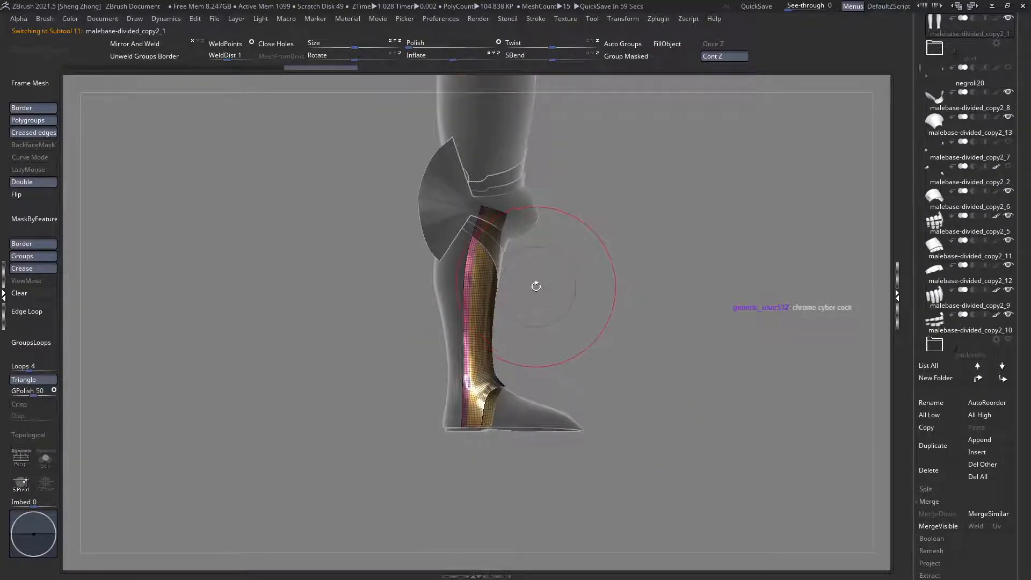
right_drag(467, 314, 301, 167)
right_drag(538, 292, 502, 288)
right_drag(473, 321, 411, 301)
Step: Examine the knee and thigh armour from the front, selecting the individual plates up to the thigh plates
alt+click(391, 238)
alt+right_drag(411, 206, 405, 311)
mouse_move(405, 311)
ctrl+right_down()
mouse_move(417, 349)
mouse_move(394, 326)
ctrl+right_up()
alt+click(445, 215)
right_drag(445, 217, 473, 198)
alt+click(386, 227)
right_drag(386, 227, 305, 289)
right_drag(395, 284, 333, 267)
alt+right_drag(421, 314, 452, 300)
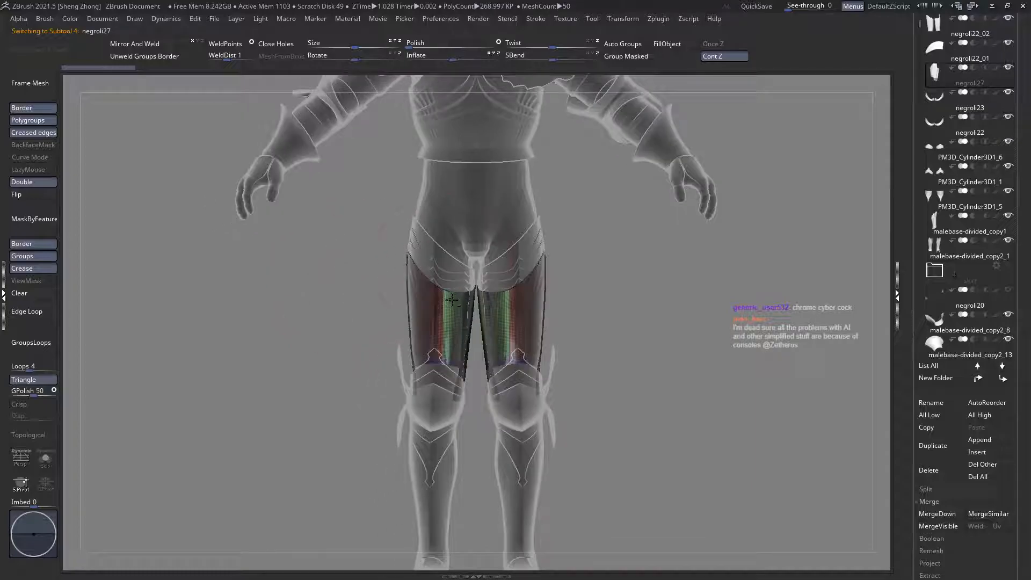
Step: Select the greaves and the knee guards in turn, and compare their proportions with the full figure from side and front
alt+click(431, 246)
ctrl+right_drag(432, 247, 505, 275)
alt+right_drag(463, 313, 422, 279)
key(shift+f)
alt+click(529, 254)
alt+right_drag(507, 322, 499, 261)
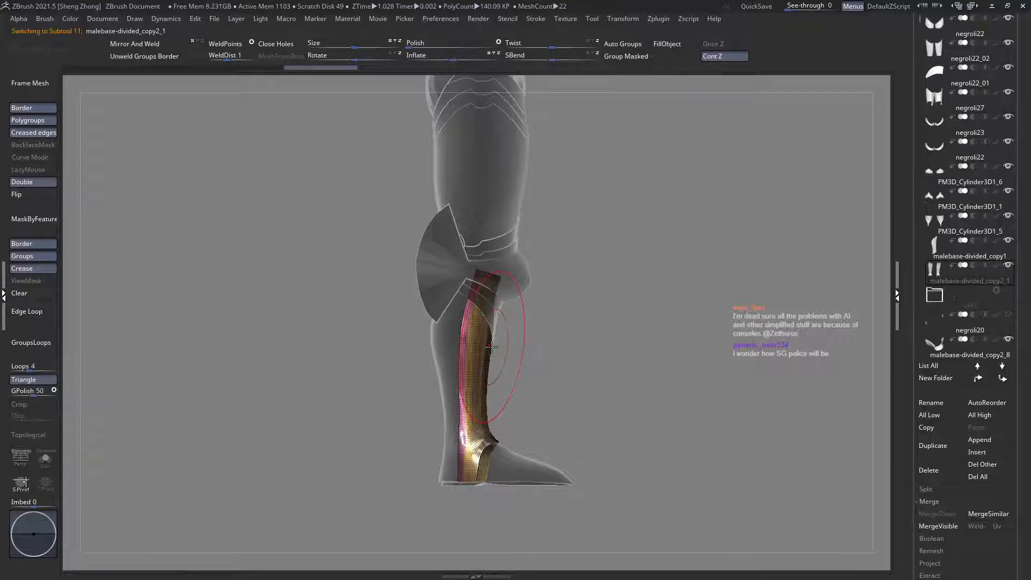
right_drag(486, 368, 500, 289)
alt+click(496, 277)
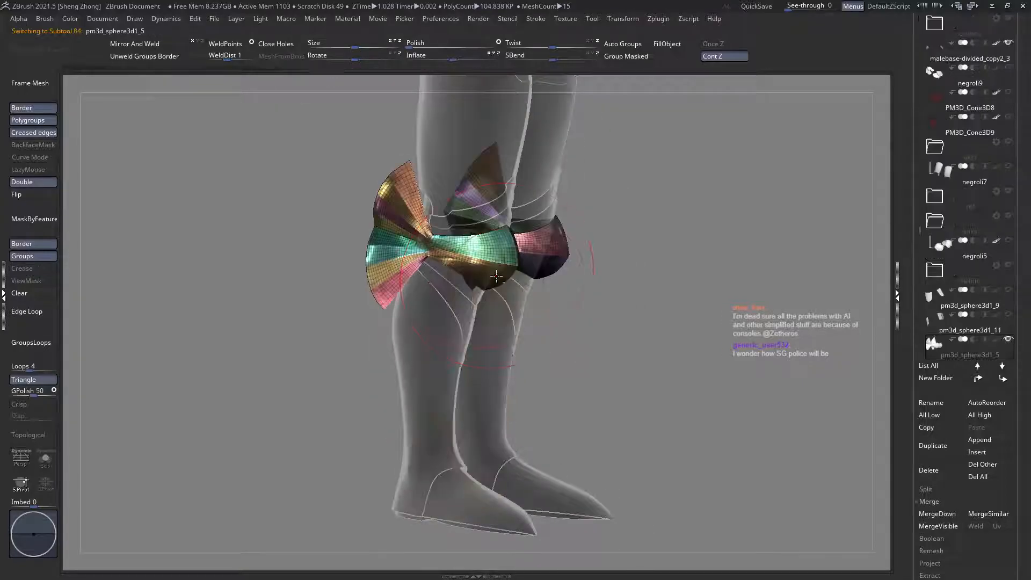
ctrl+right_drag(408, 299, 2, 191)
key(shift+f)
key(shift+f)
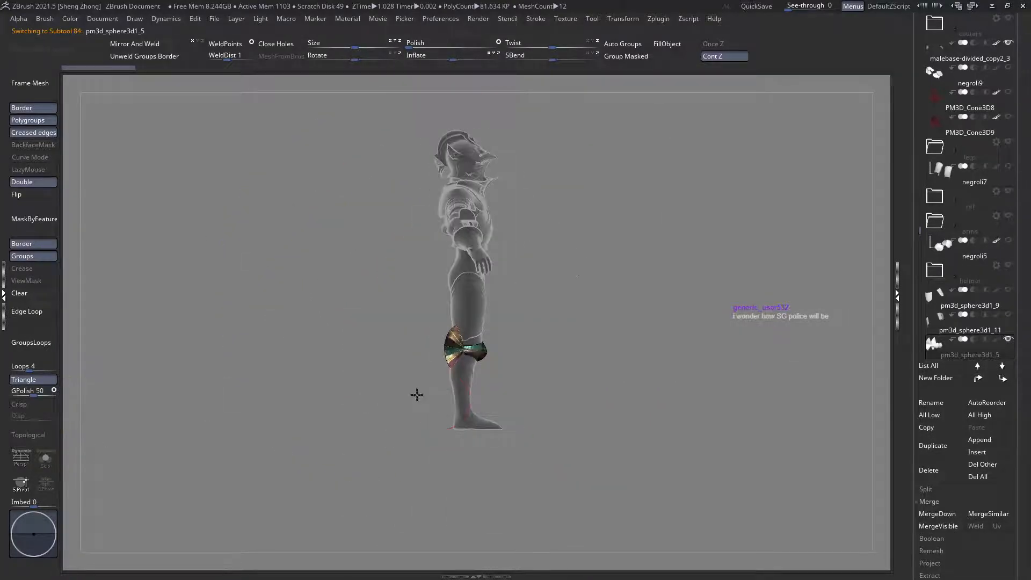
ctrl+right_drag(426, 334, 456, 365)
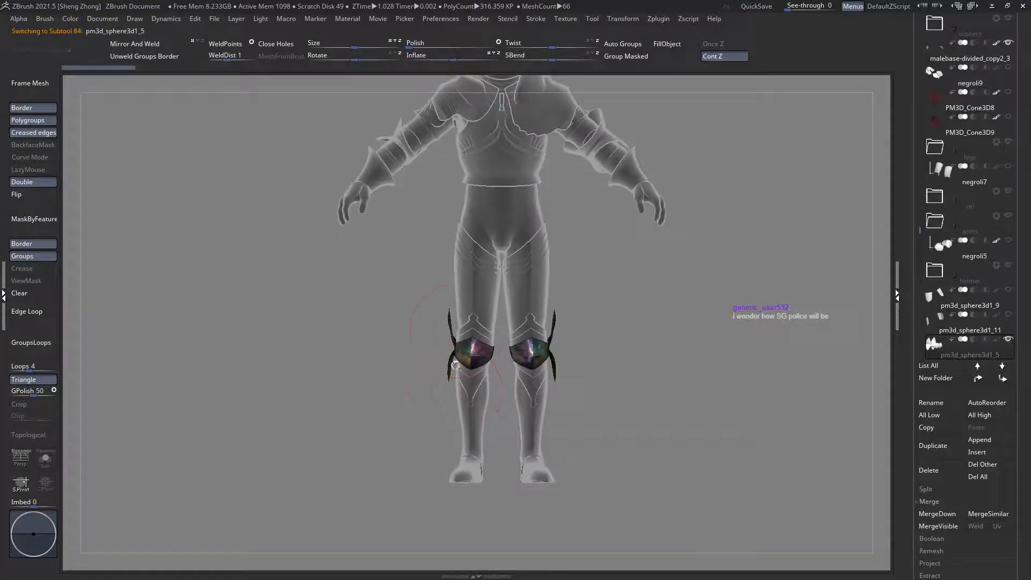
Step: Select the thigh plates and inspect how they wrap around the back of the legs
alt+click(471, 298)
right_drag(466, 315, 410, 311)
alt+click(387, 302)
mouse_move(397, 189)
ctrl+right_down()
mouse_move(410, 395)
mouse_move(358, 311)
mouse_move(311, 284)
mouse_move(365, 274)
ctrl+right_up()
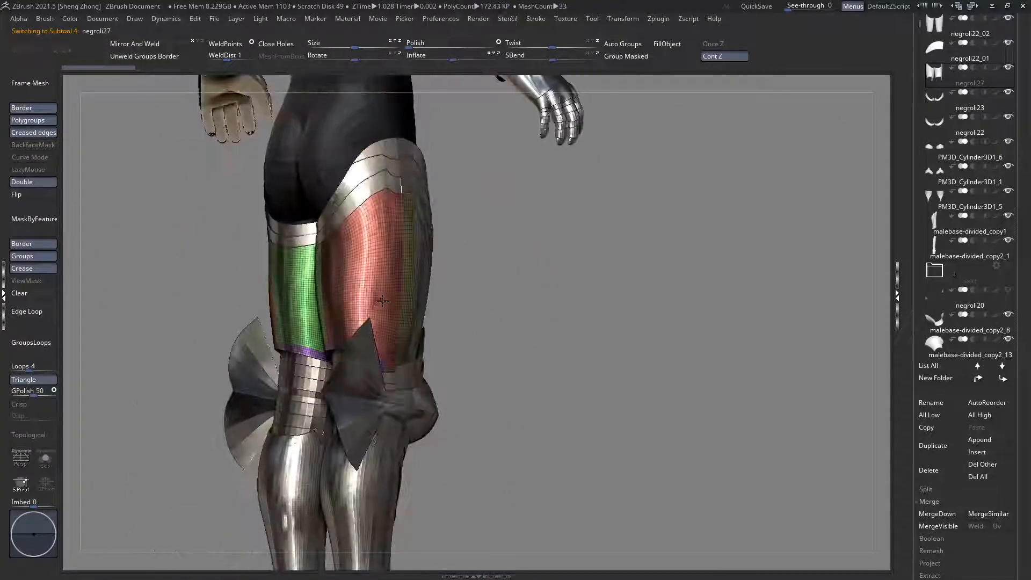
right_drag(382, 300, 350, 305)
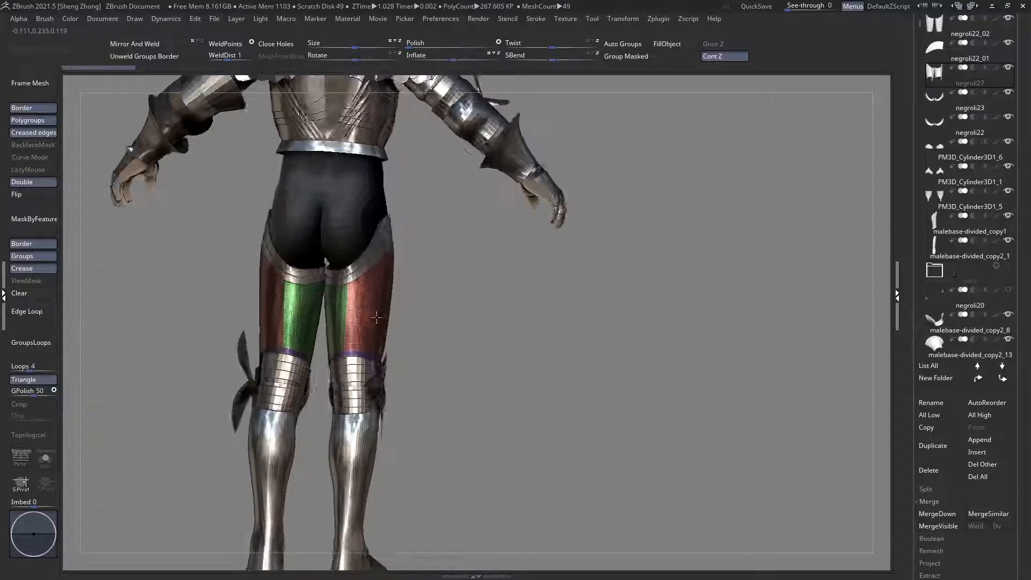
scroll(376, 301, up, 3)
scroll(385, 290, up, 3)
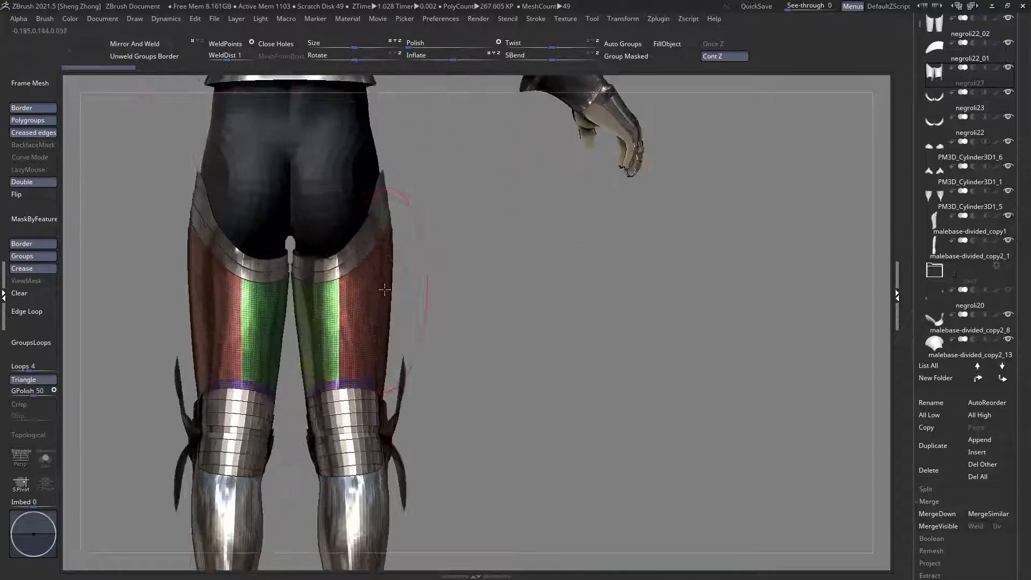
right_drag(377, 298, 341, 310)
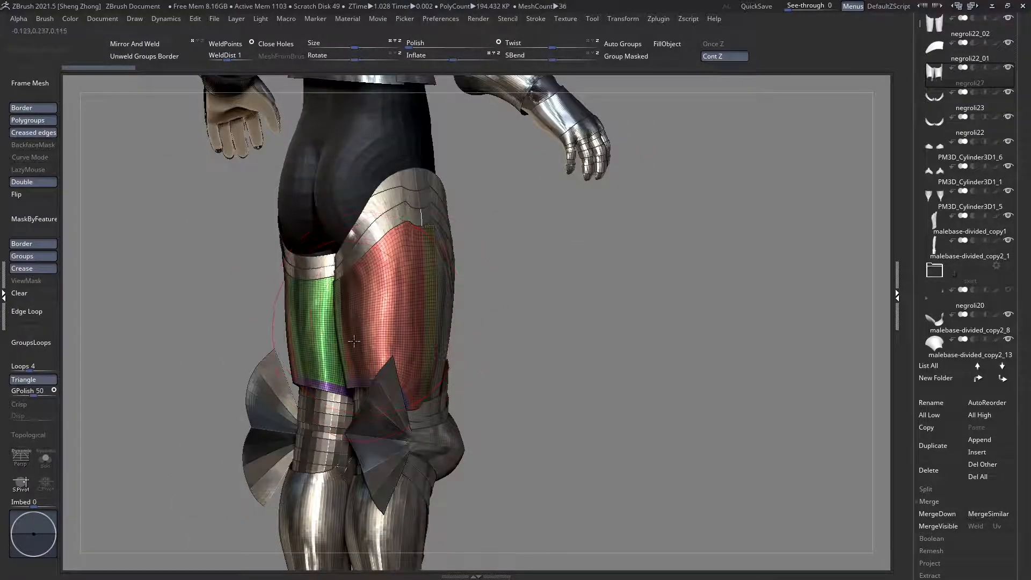
Step: Examine the fit between the front and rear thigh plates from the side, and select the front plates
right_drag(358, 371, 456, 308)
key(shift+f)
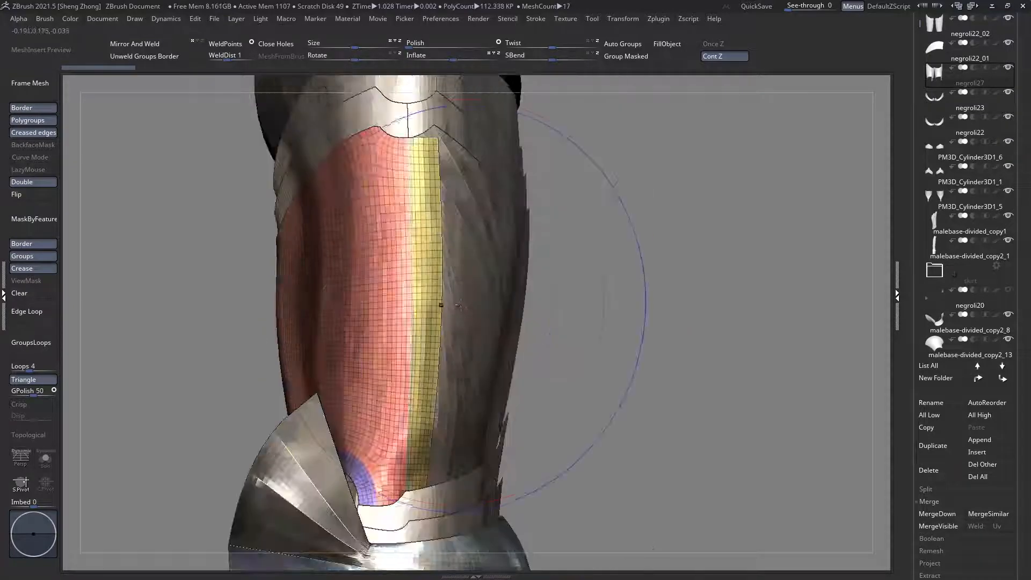
right_drag(415, 267, 333, 266)
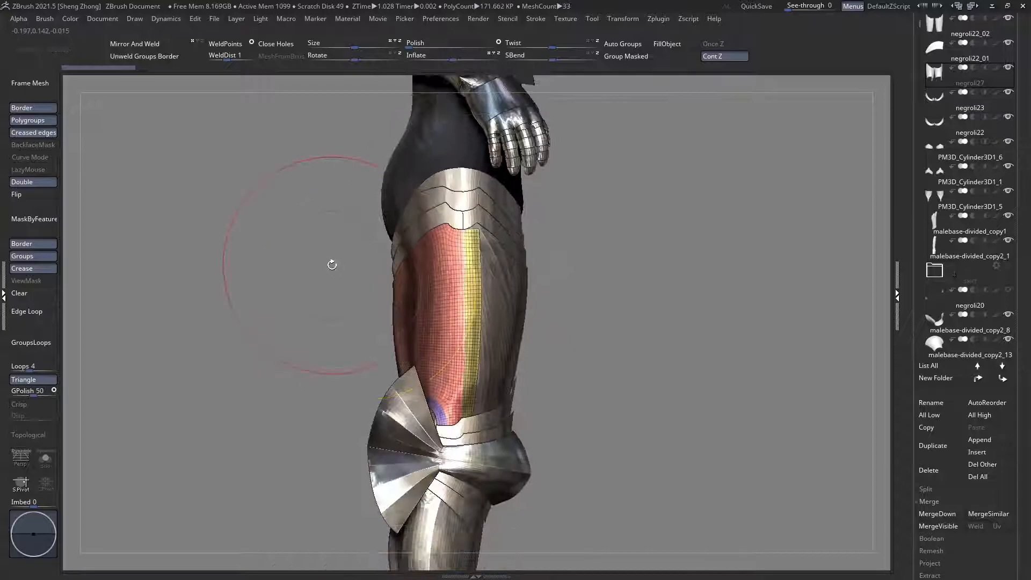
mouse_move(456, 291)
ctrl+right_down()
mouse_move(462, 320)
mouse_move(411, 294)
ctrl+right_up()
key(ctrl+t)
alt+click(478, 302)
mouse_move(478, 302)
right_down()
mouse_move(460, 316)
mouse_move(487, 305)
mouse_move(493, 319)
mouse_move(463, 359)
right_up()
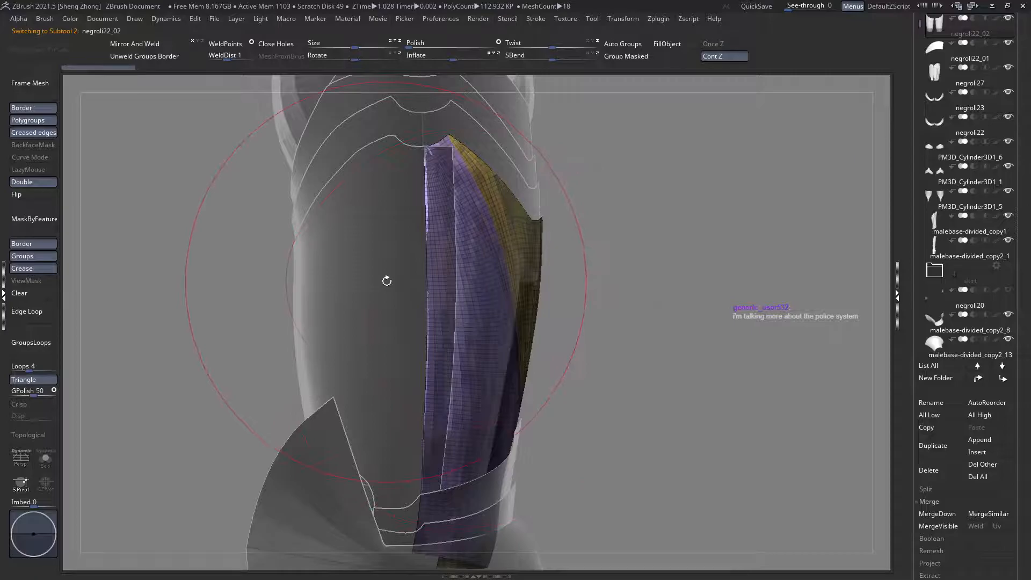
Step: Select the rear thigh plates and add the narrow strip along their outer front edge
alt+click(386, 281)
right_drag(405, 335, 357, 359)
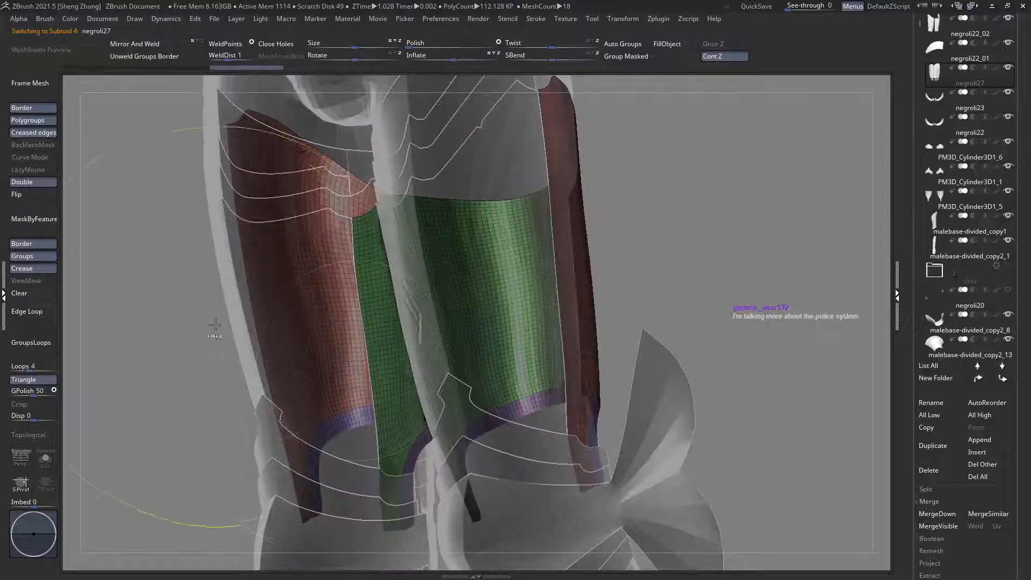
right_drag(210, 322, 349, 327)
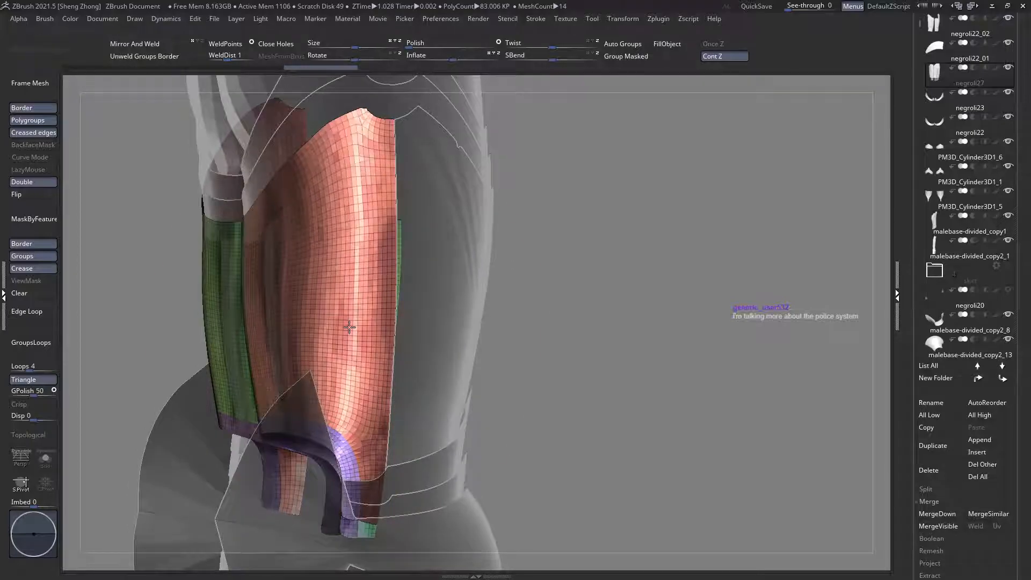
ctrl+click(576, 309)
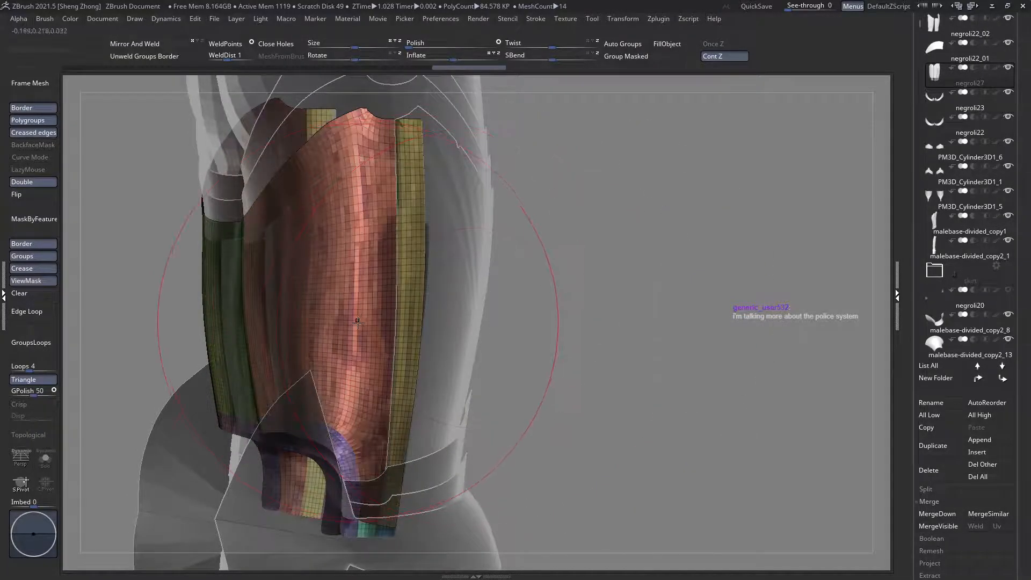
Step: Check the masked thigh plates around the front of the legs and clear the mask
right_drag(360, 319, 300, 322)
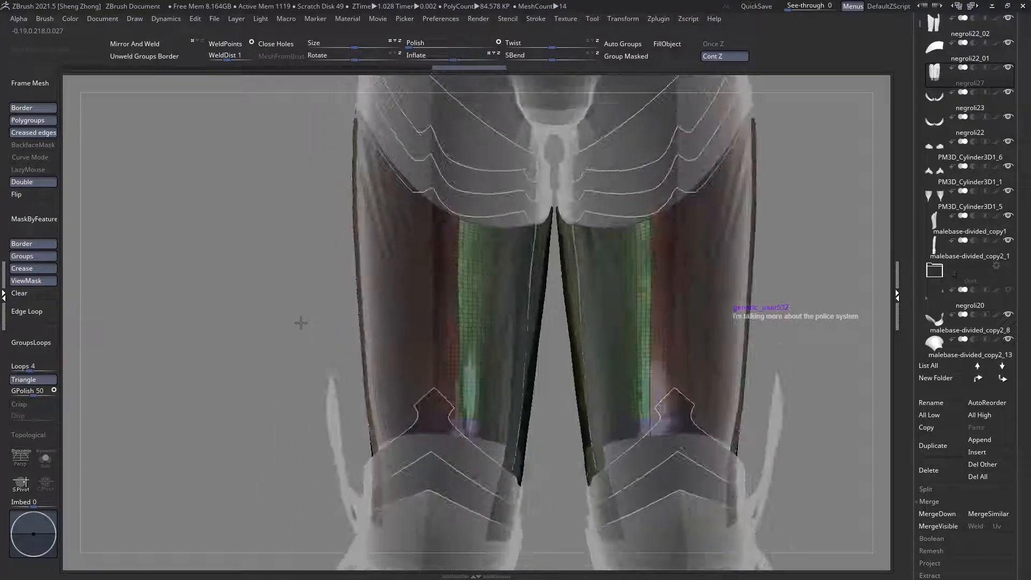
alt+right_drag(390, 274, 542, 329)
right_drag(408, 356, 403, 410)
right_drag(383, 470, 522, 363)
right_drag(447, 363, 73, 320)
click(42, 299)
Step: Examine the rear thigh plates from the side and back, including the red-green seam and the purple lower trim
ctrl+right_drag(245, 265, 258, 294)
right_click(258, 294)
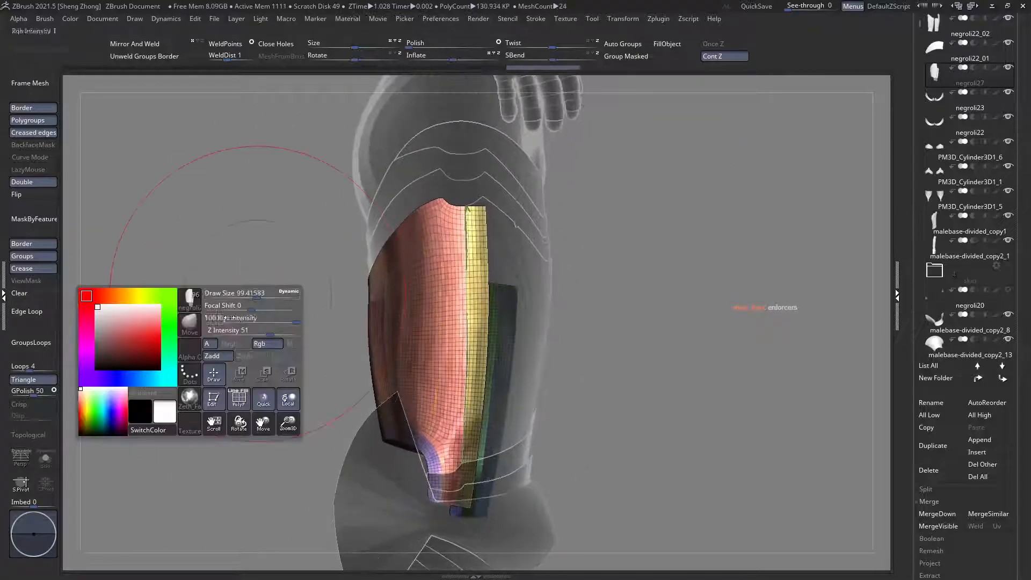
key(b)
key(s)
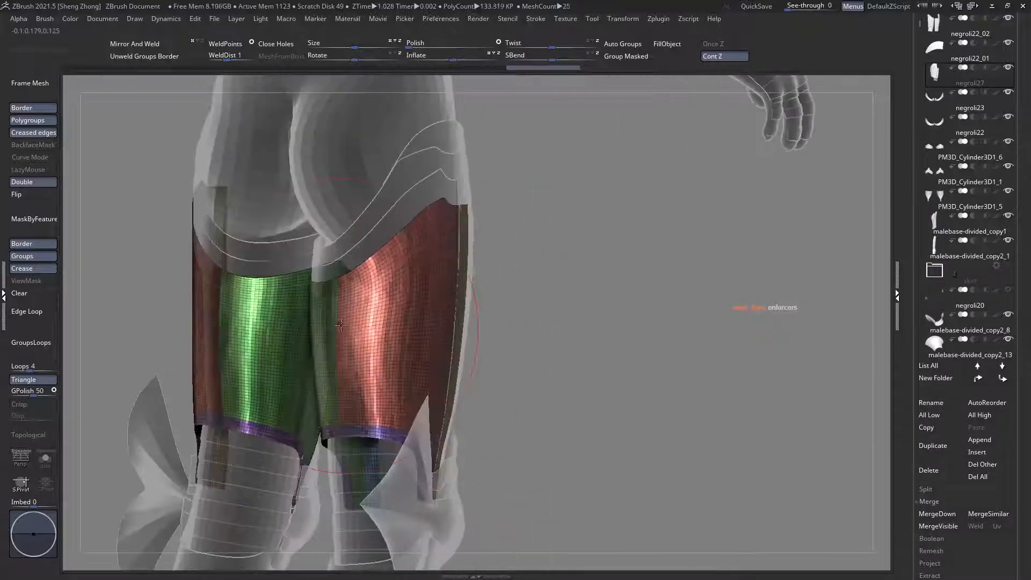
shift+right_drag(373, 335, 366, 306)
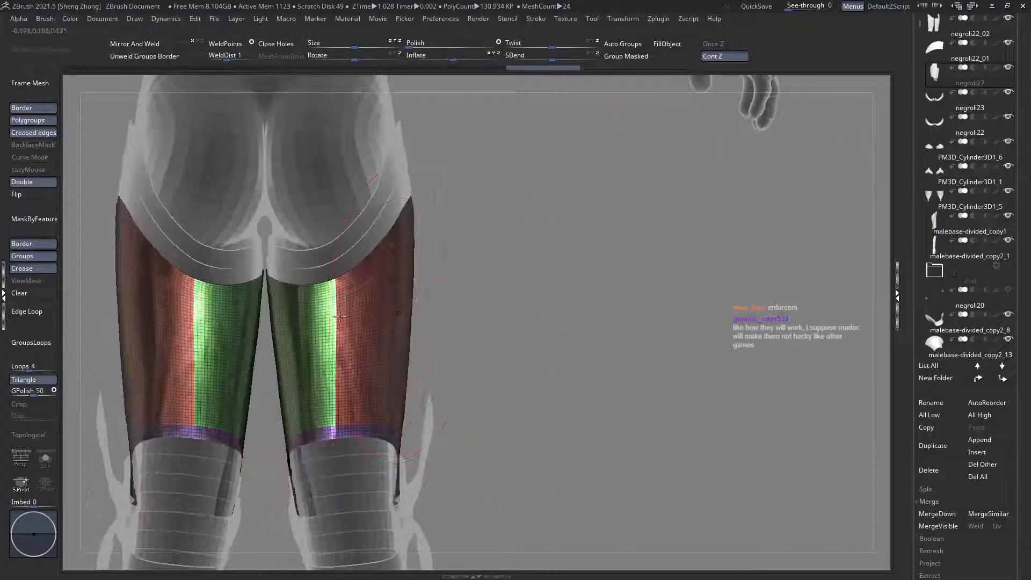
right_drag(296, 435, 341, 357)
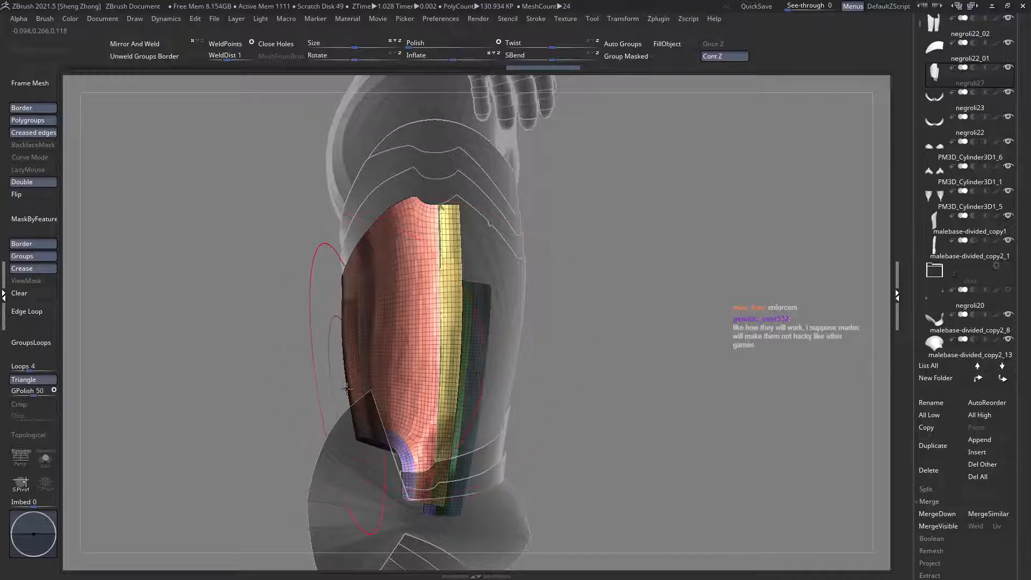
mouse_move(418, 318)
ctrl+right_down()
mouse_move(387, 255)
mouse_move(391, 301)
mouse_move(420, 308)
ctrl+right_up()
right_drag(317, 334, 370, 368)
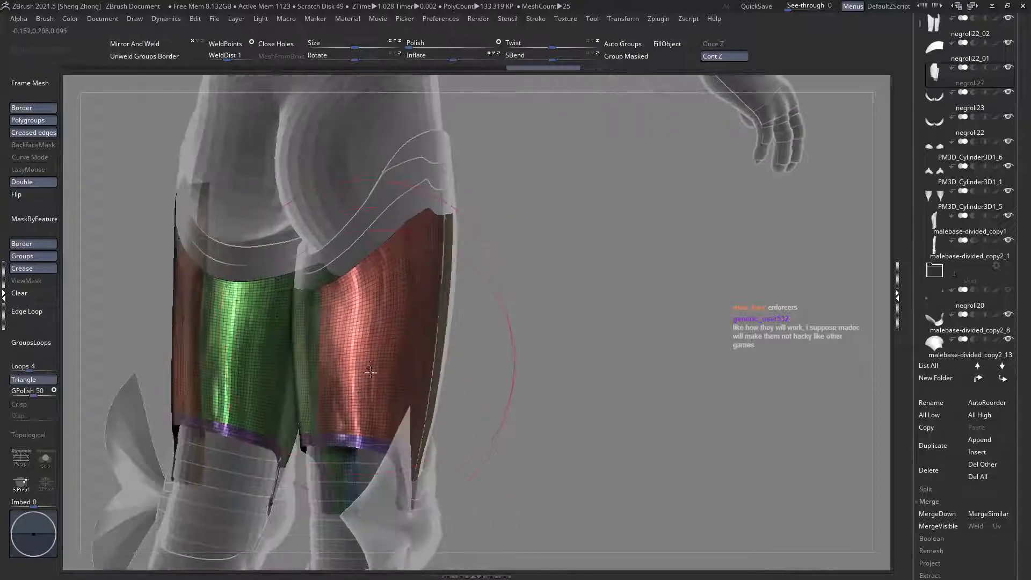
right_drag(346, 301, 339, 320)
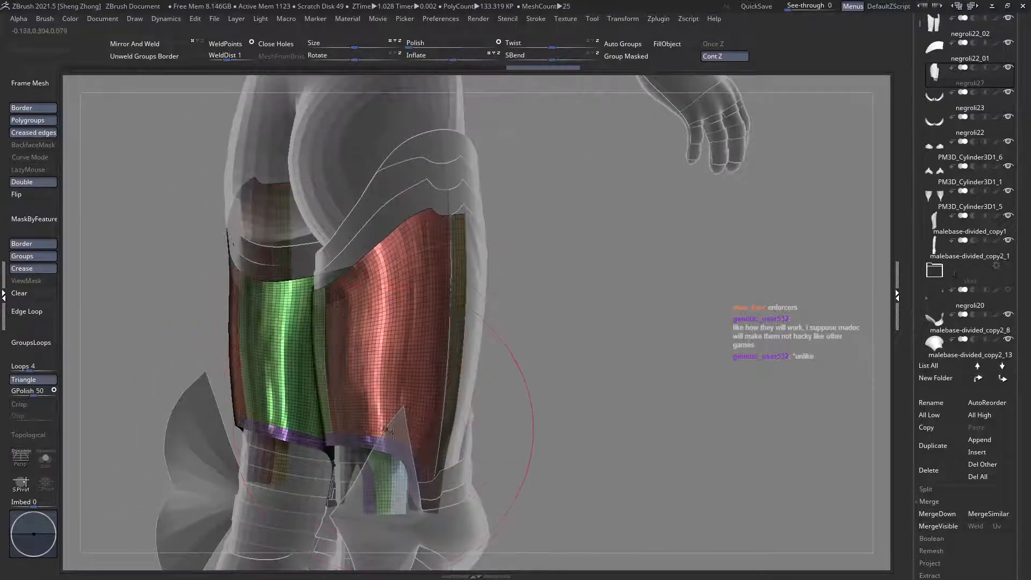
Step: Isolate the red outer section of the rear thigh plates and examine its edges from the side and back
shift+right_drag(400, 428, 370, 341)
right_drag(381, 426, 389, 400)
ctrl+shift+click(375, 362)
ctrl+shift+drag(393, 466, 346, 237)
right_drag(346, 236, 333, 288)
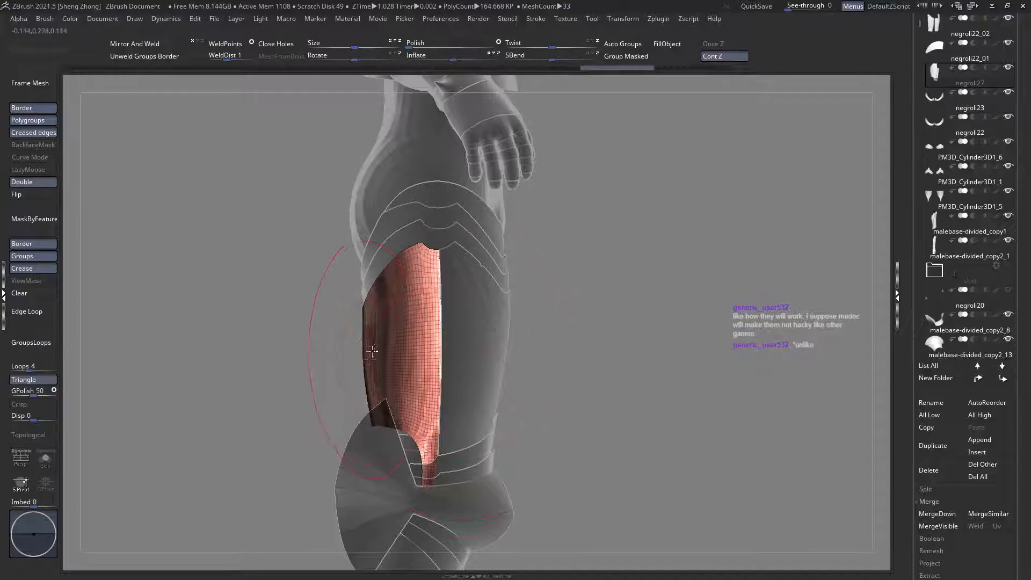
right_drag(484, 349, 430, 381)
ctrl+shift+click(530, 396)
right_drag(373, 357, 394, 359)
mouse_move(341, 338)
right_down()
mouse_move(295, 350)
mouse_move(355, 410)
mouse_move(341, 346)
mouse_move(319, 343)
mouse_move(481, 359)
mouse_move(269, 343)
mouse_move(355, 339)
mouse_move(339, 322)
right_up()
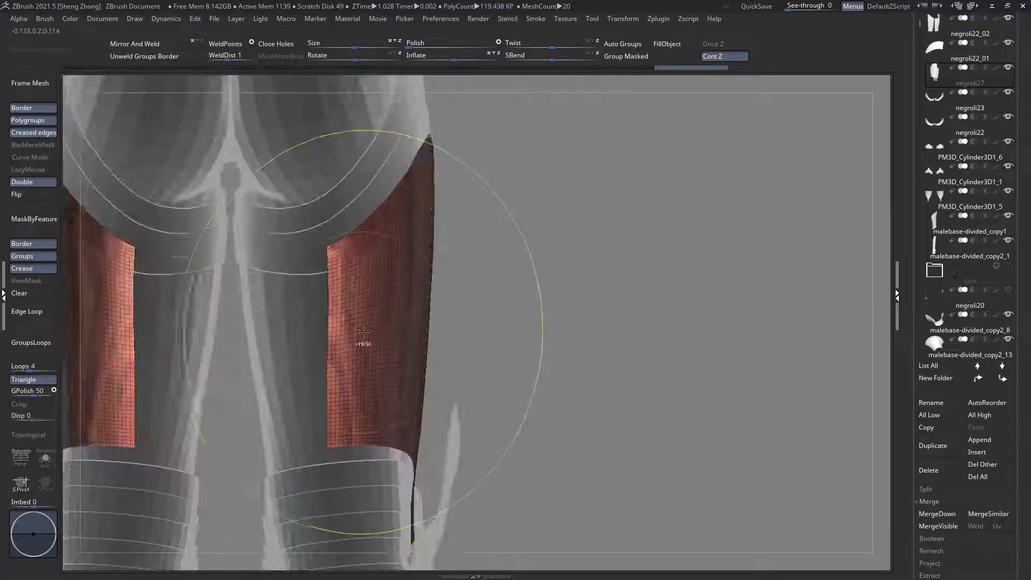
Step: Show the purple lower trim together with the red section, and restore the visibility of all thigh plate sections
right_drag(332, 398, 355, 463)
ctrl+shift+click(350, 464)
key(ctrl+z)
ctrl+shift+click(337, 449)
alt+right_drag(327, 403, 361, 439)
right_click(307, 365)
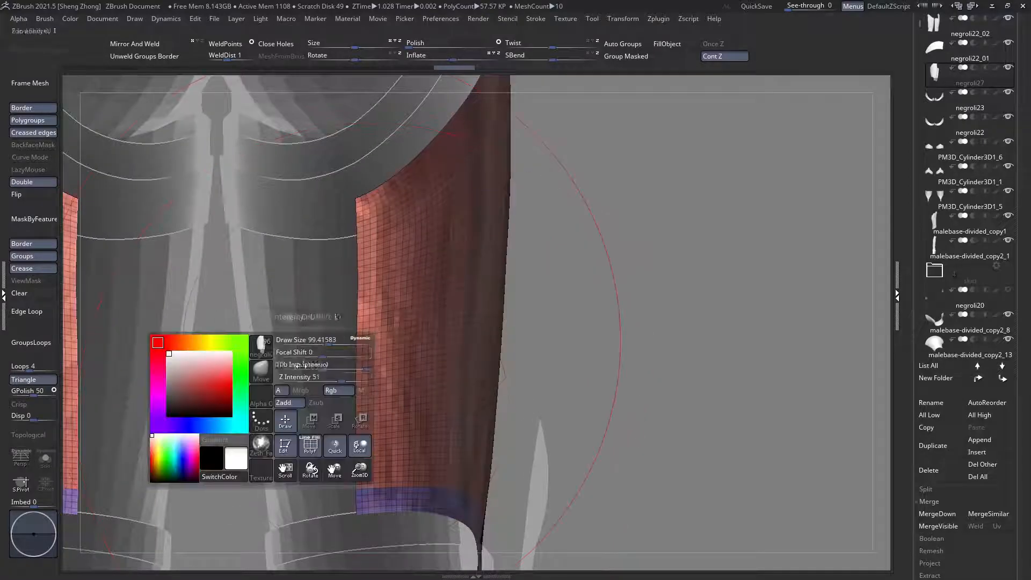
ctrl+shift+click(626, 363)
Step: Slice a narrow tapering strip off the red section along its seam with the green section at the back of the thigh
ctrl+right_drag(340, 320, 343, 285)
right_drag(408, 333, 358, 339)
right_click(337, 296)
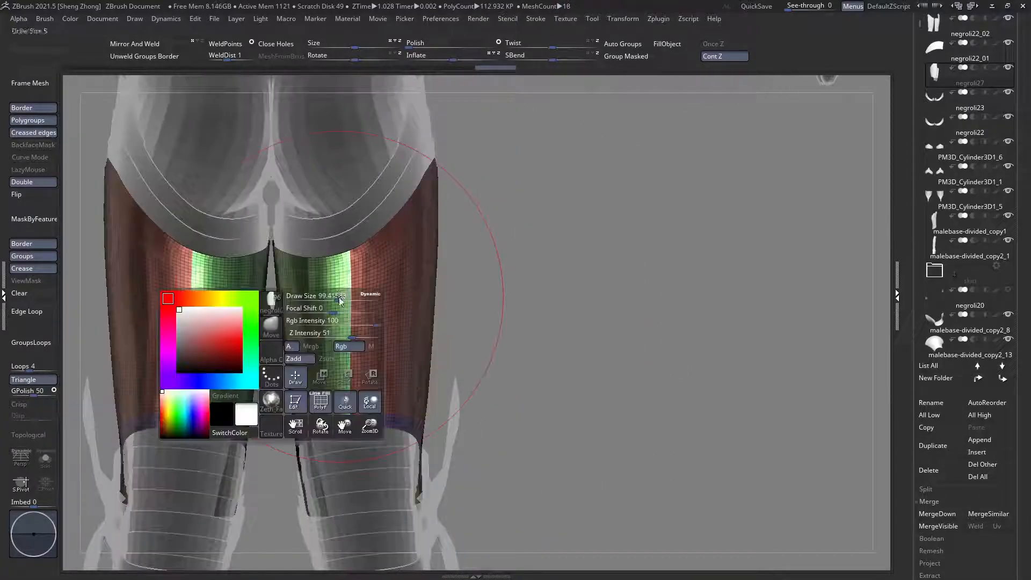
right_click(546, 333)
click(474, 360)
click(607, 379)
ctrl+right_drag(336, 300, 343, 325)
alt+right_drag(376, 452, 384, 406)
ctrl+shift+drag(399, 517, 376, 146)
ctrl+shift+drag(345, 94, 357, 84)
ctrl+right_drag(343, 371, 370, 382)
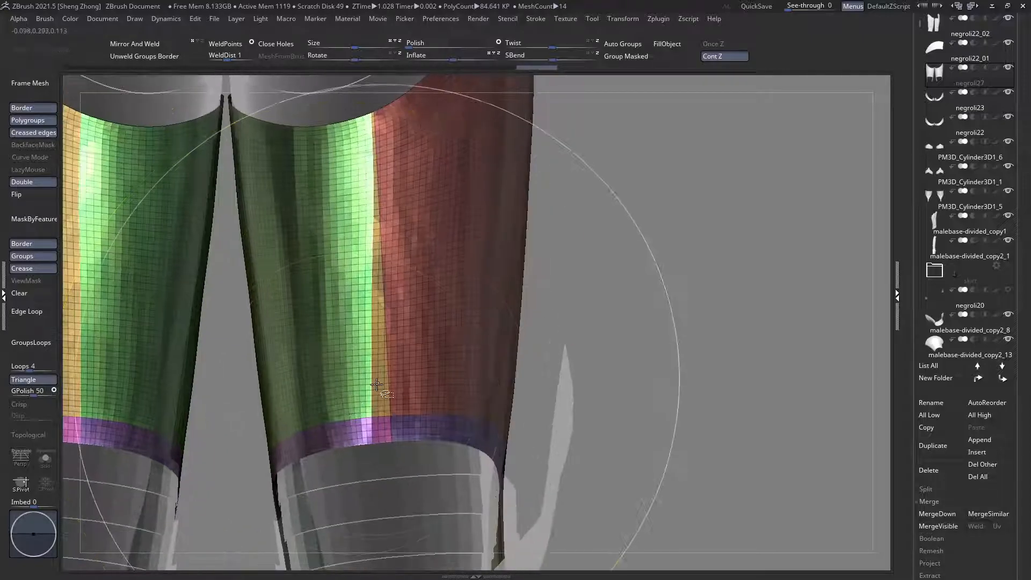
Step: Combine the green section and the newly sliced strip into a single polygroup and show all sections
ctrl+shift+click(372, 383)
click(626, 56)
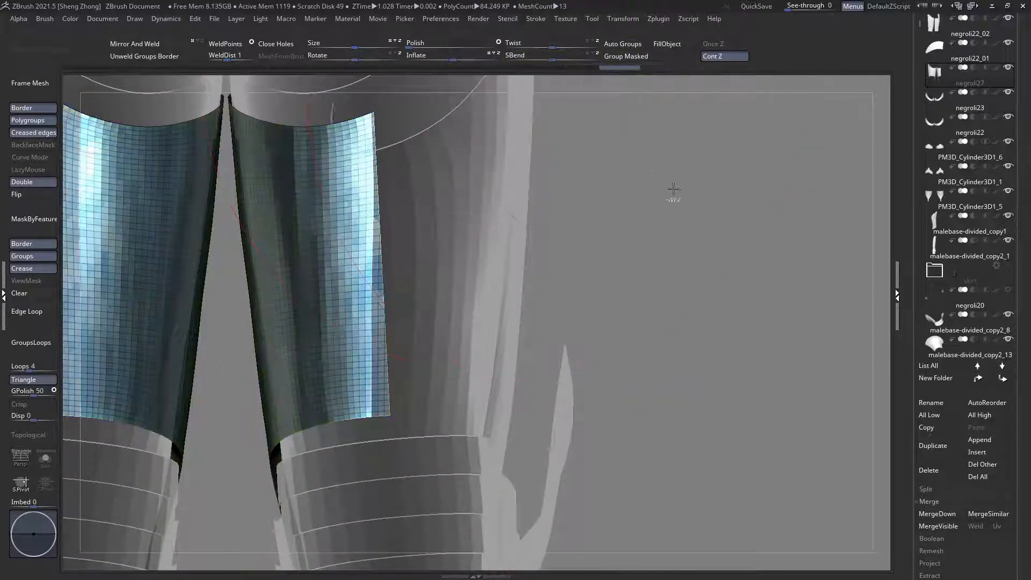
ctrl+shift+click(656, 172)
Step: Combine the lower trim pieces beneath the inner rear section into a single polygroup and show the whole mesh
ctrl+shift+click(352, 427)
ctrl+shift+click(375, 403)
ctrl+shift+click(374, 427)
click(626, 57)
ctrl+shift+click(568, 278)
Step: Mirror and weld the rear thigh plates, and remesh them with ZRemesher using KeepGroups
ctrl+right_drag(568, 279, 432, 307)
click(129, 44)
scroll(943, 446, down, 5)
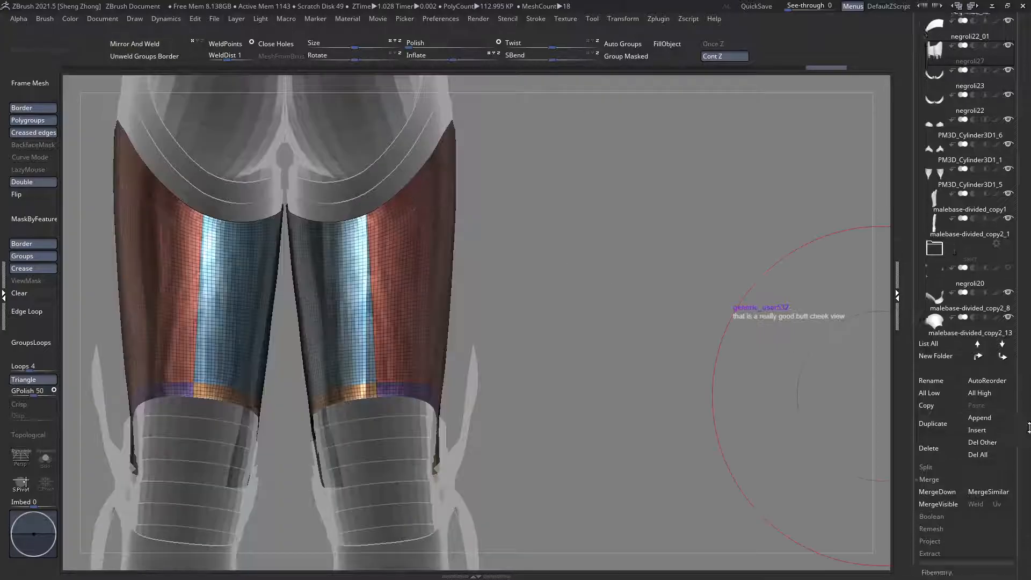
drag(943, 450, 926, 477)
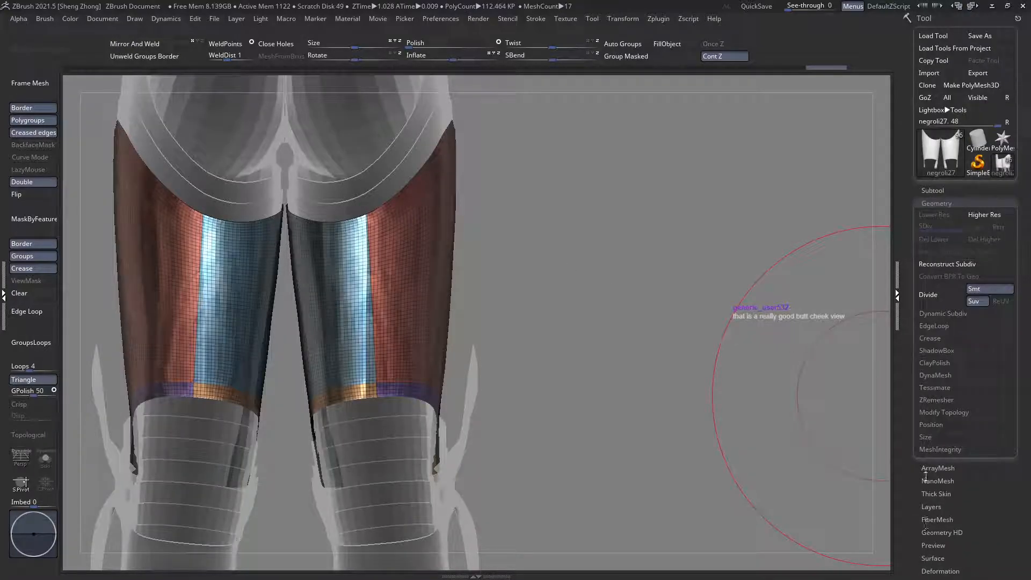
click(945, 399)
click(929, 423)
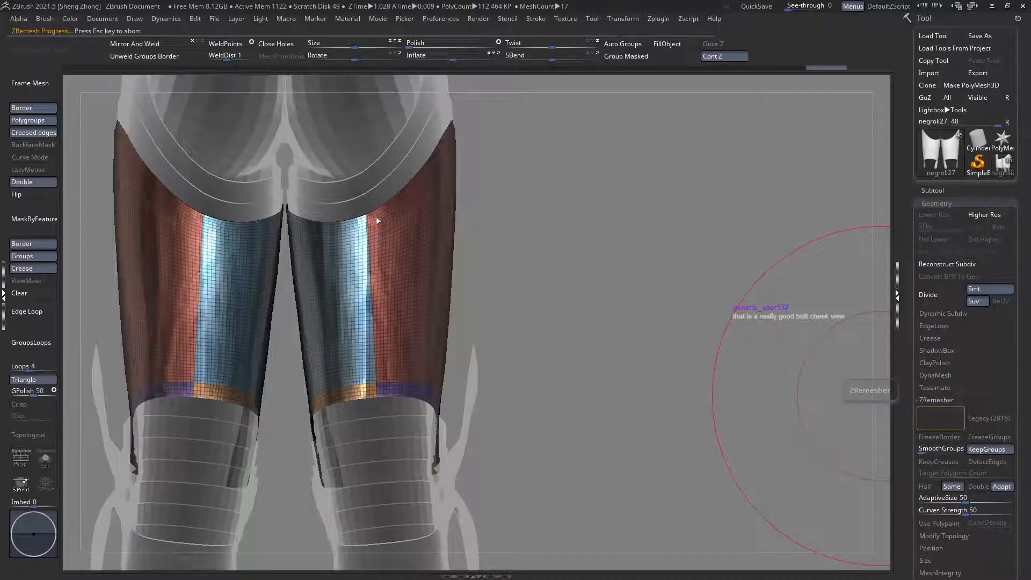
Step: Examine the remeshed thigh plates' topology and section borders from the back and outer side
ctrl+right_drag(372, 207, 383, 261)
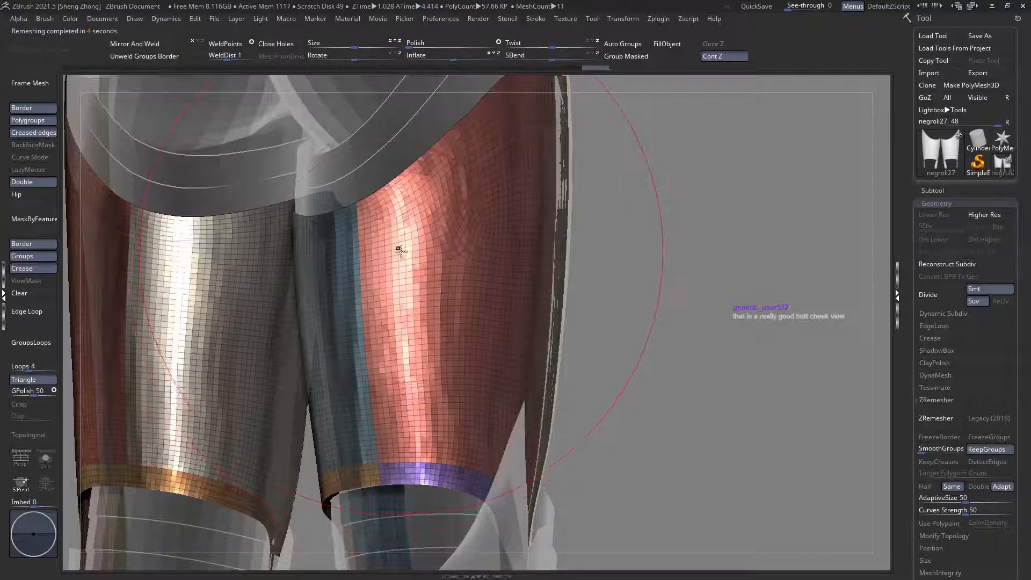
shift+right_drag(401, 257, 375, 247)
right_drag(406, 303, 416, 304)
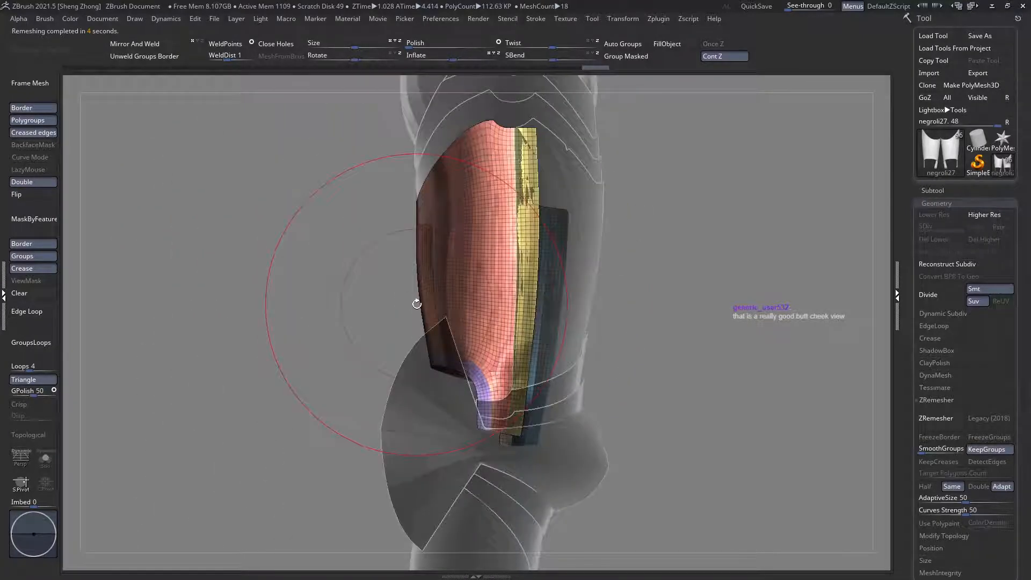
right_drag(416, 304, 502, 290)
ctrl+right_drag(502, 290, 440, 240)
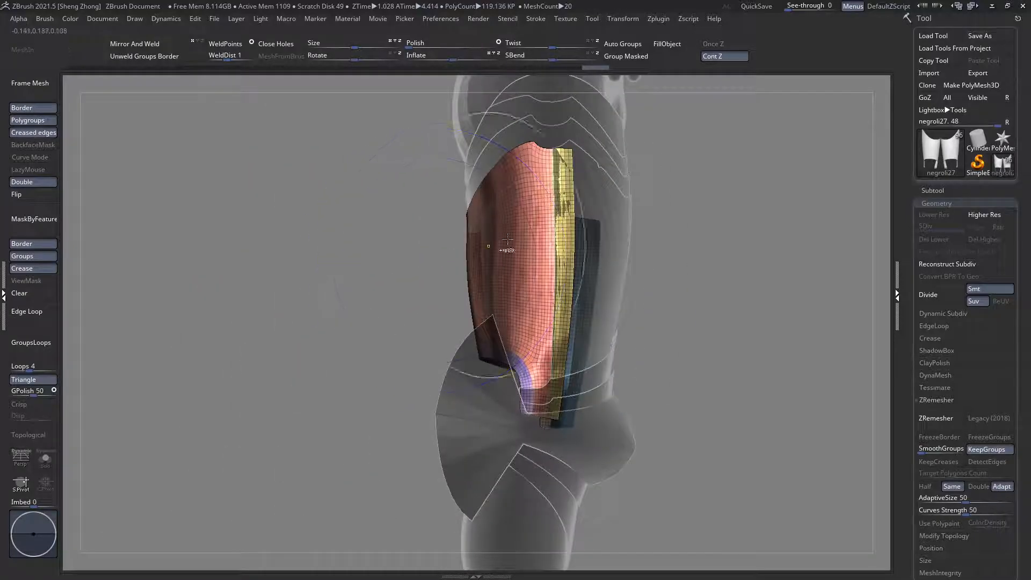
right_drag(507, 239, 531, 276)
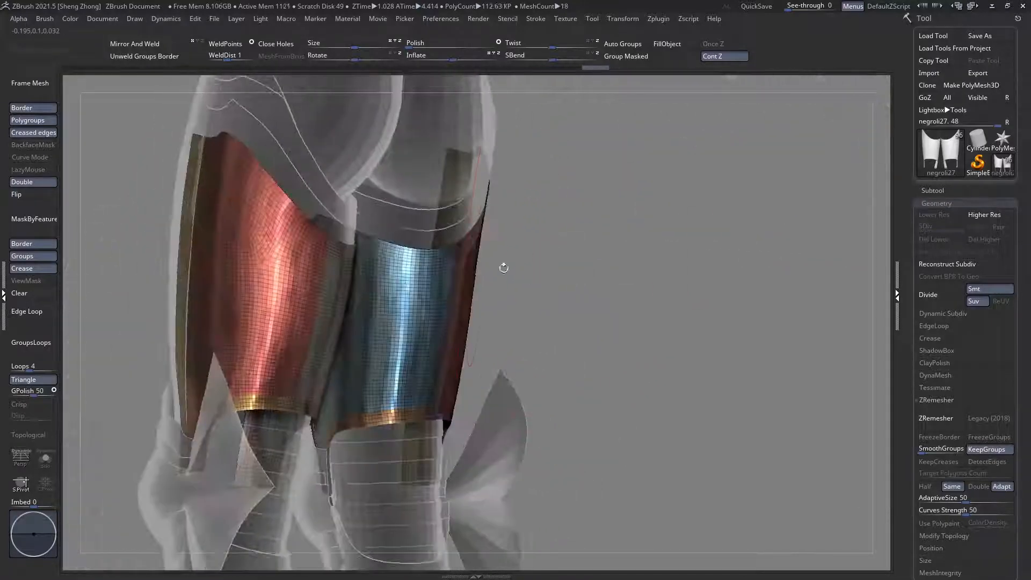
Step: Mirror and weld the remeshed thigh plates so the sections match on both legs
right_drag(502, 267, 379, 255)
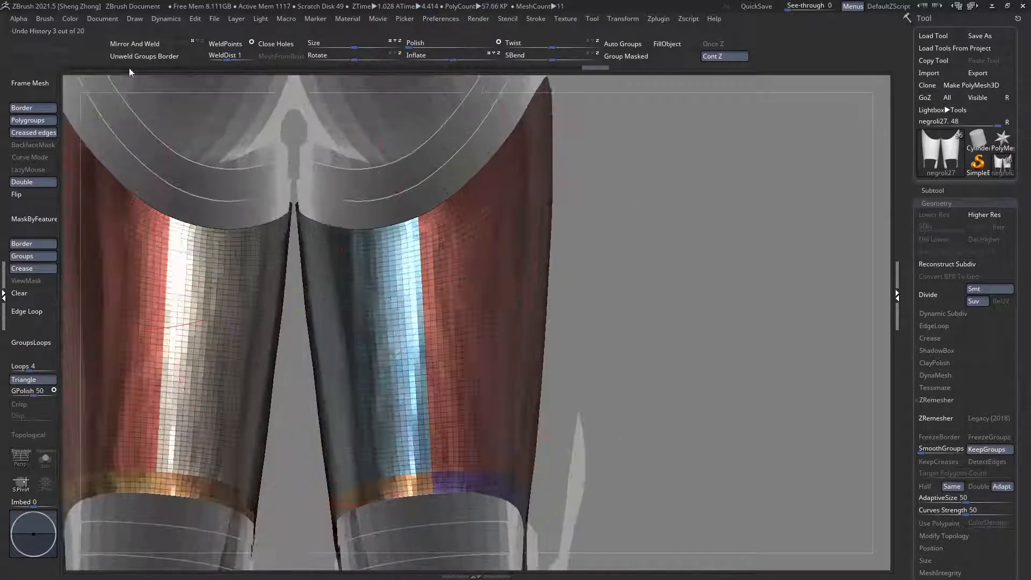
right_drag(484, 290, 322, 271)
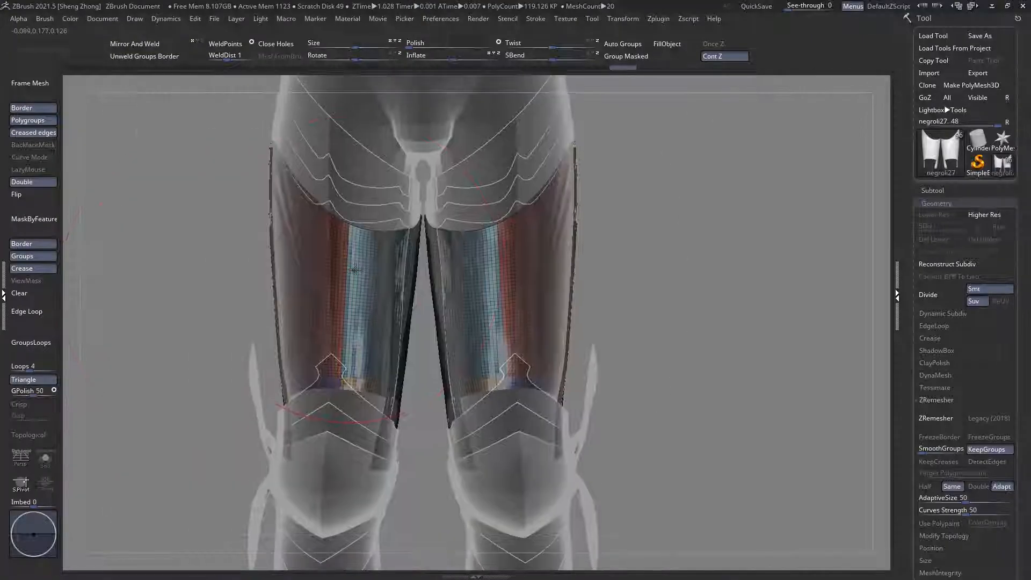
right_drag(330, 268, 360, 263)
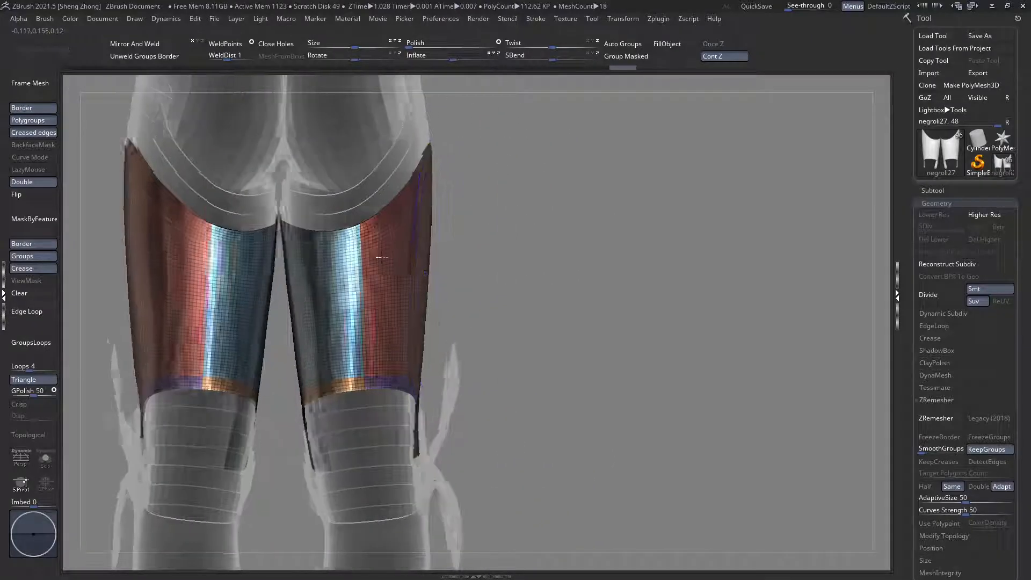
Step: Examine the mirrored thigh plates from the side and back, ending with the rear thigh plates selected
right_drag(371, 261, 375, 259)
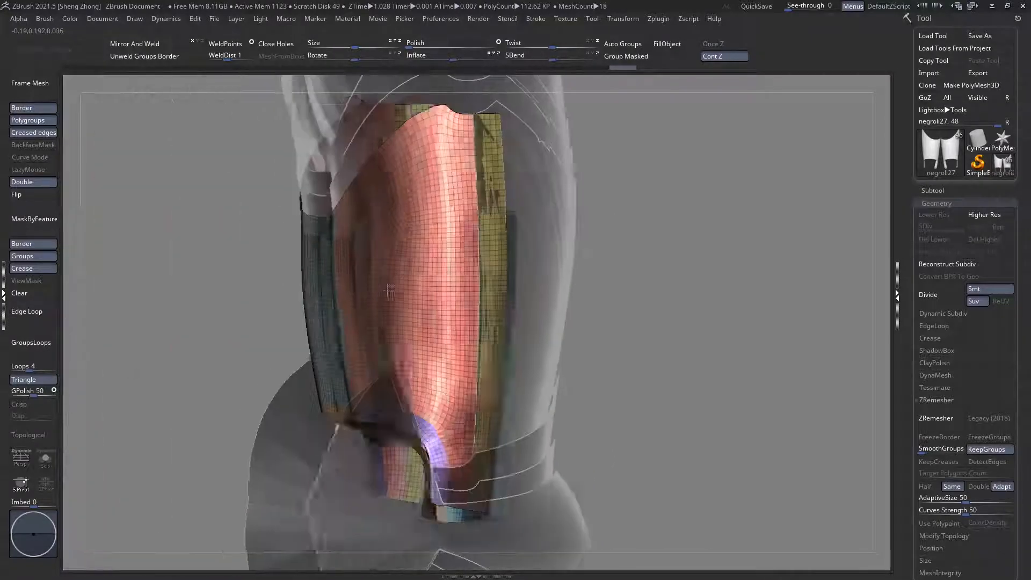
right_drag(376, 263, 393, 363)
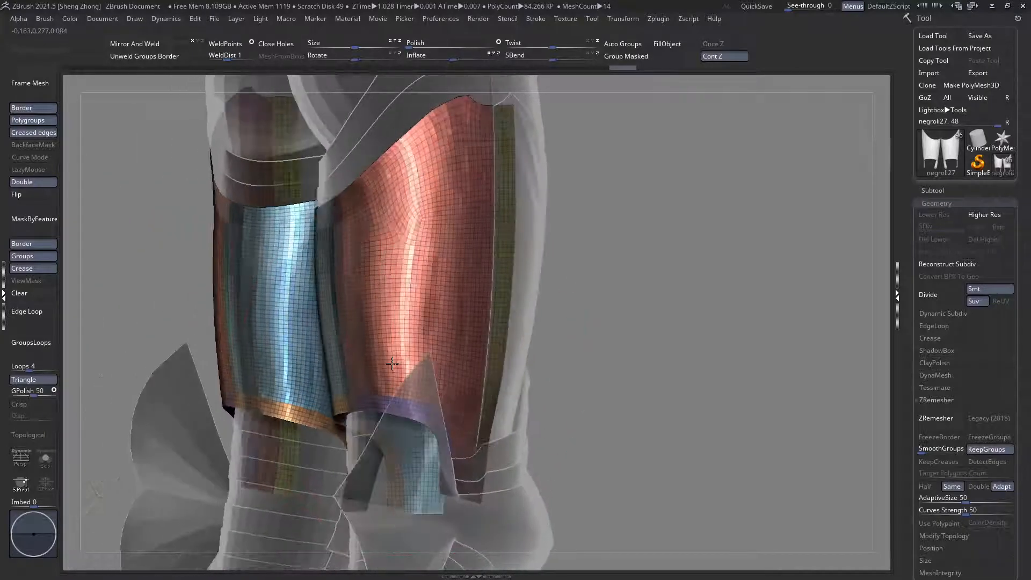
right_drag(411, 290, 426, 263)
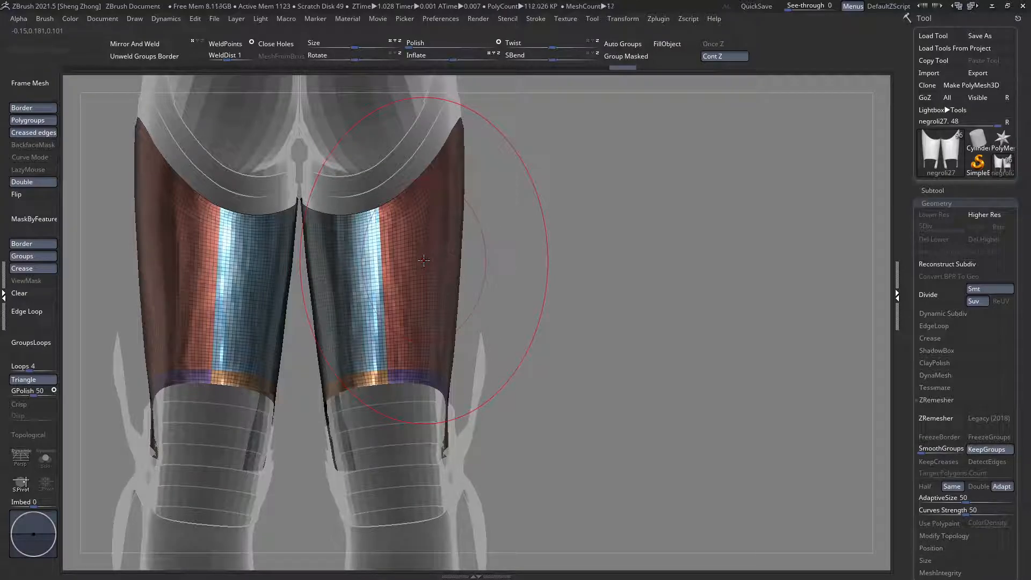
mouse_move(424, 261)
right_down()
mouse_move(471, 287)
mouse_move(557, 302)
mouse_move(466, 302)
mouse_move(472, 261)
mouse_move(472, 295)
mouse_move(459, 302)
right_up()
alt+click(556, 302)
alt+click(467, 302)
key(shift+t)
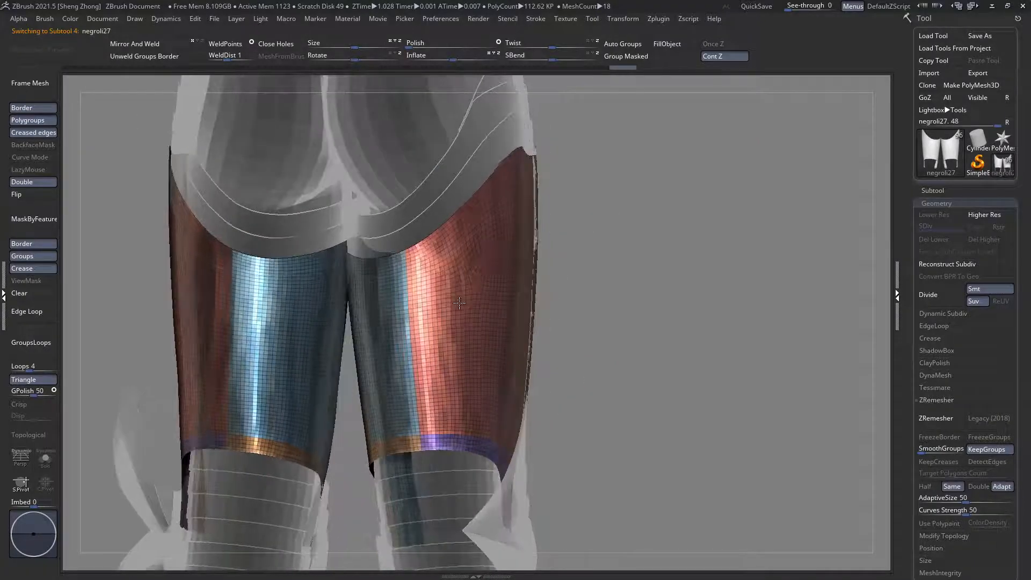
Step: Try to slice the right rear thigh plate along a diagonal from its upper outer corner to below the knee edge
right_click(318, 237)
click(250, 240)
key(s)
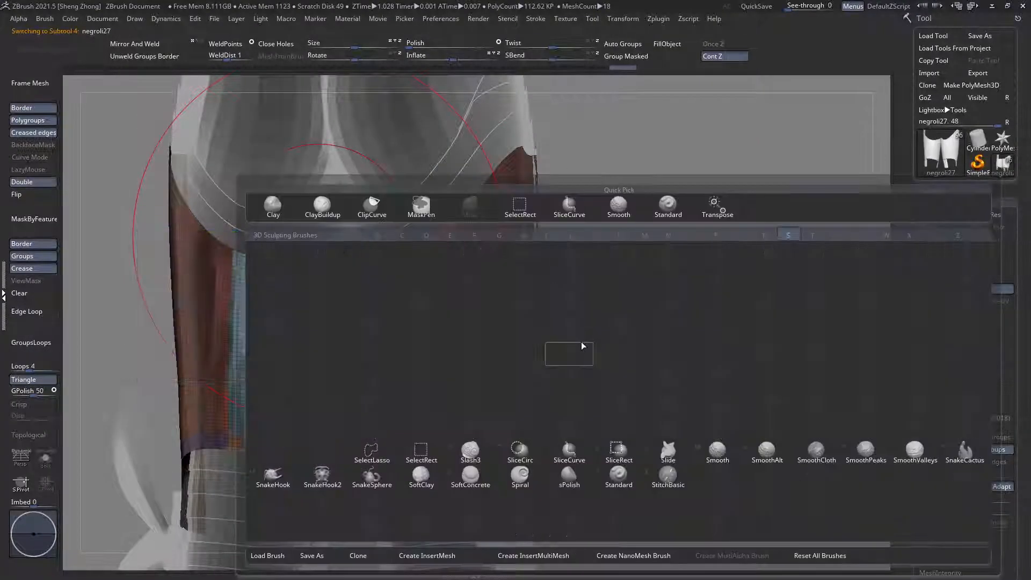
key(t)
alt+right_drag(572, 347, 636, 290)
alt+right_drag(579, 226, 577, 258)
drag(583, 160, 500, 268)
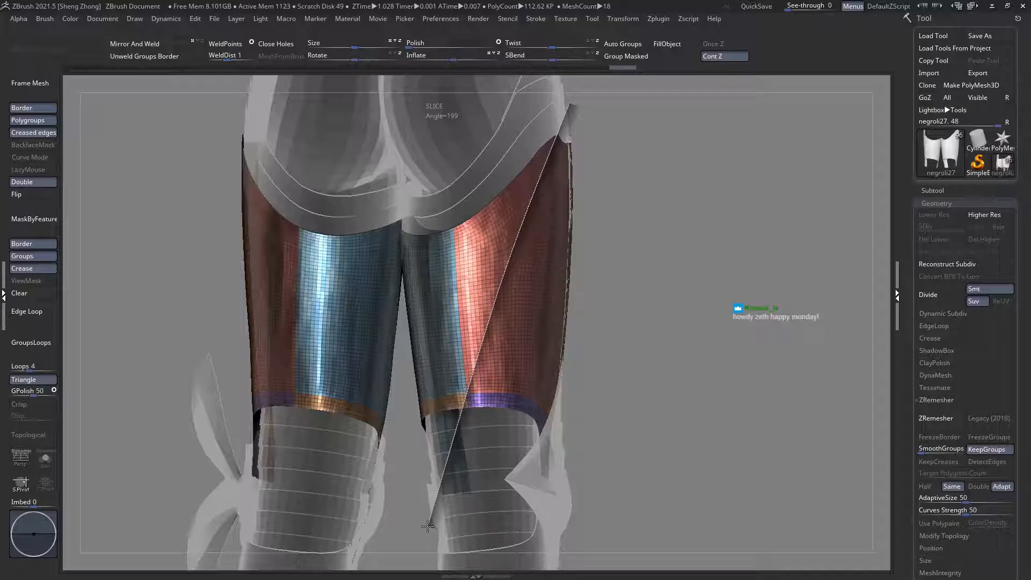
ctrl+shift+drag(433, 514, 433, 517)
right_drag(433, 517, 344, 481)
key(ctrl+z)
Step: Slice the right rear thigh plate along a curved diagonal from its upper outer corner to the lower edge
right_drag(747, 371, 459, 266)
mouse_move(550, 260)
alt+right_down()
mouse_move(544, 274)
mouse_move(520, 254)
mouse_move(537, 248)
alt+right_up()
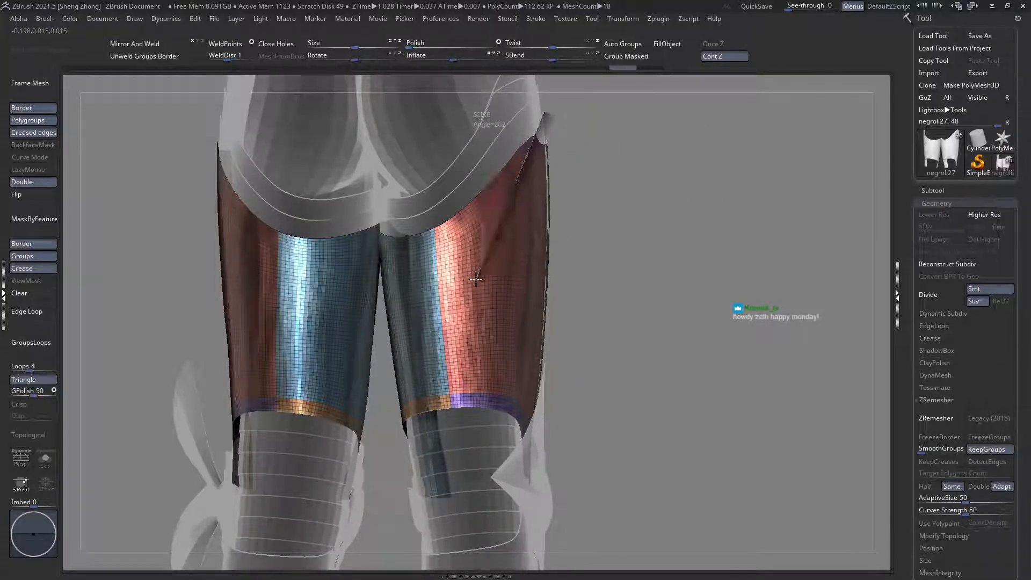
ctrl+shift+drag(441, 435, 441, 435)
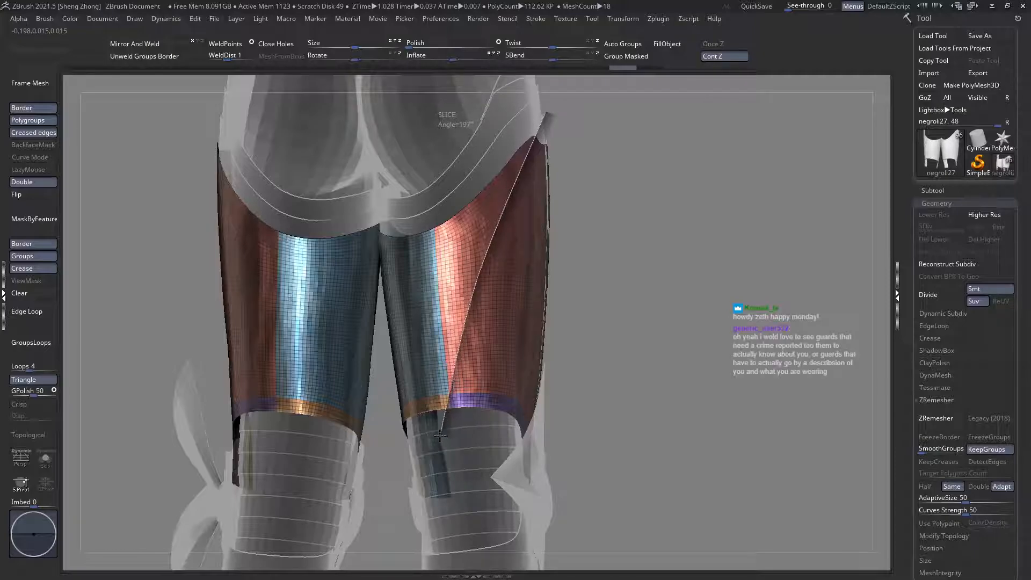
ctrl+shift+drag(446, 388, 447, 399)
ctrl+right_drag(448, 399, 504, 356)
key(ctrl+z)
key(ctrl+shift+z)
Step: Examine the diagonal section on the right thigh plate from the outer side, and the full figure from behind
right_drag(466, 373, 370, 366)
key(shift+t)
right_drag(526, 299, 429, 329)
mouse_move(459, 290)
right_down()
mouse_move(422, 293)
mouse_move(472, 288)
mouse_move(449, 311)
right_up()
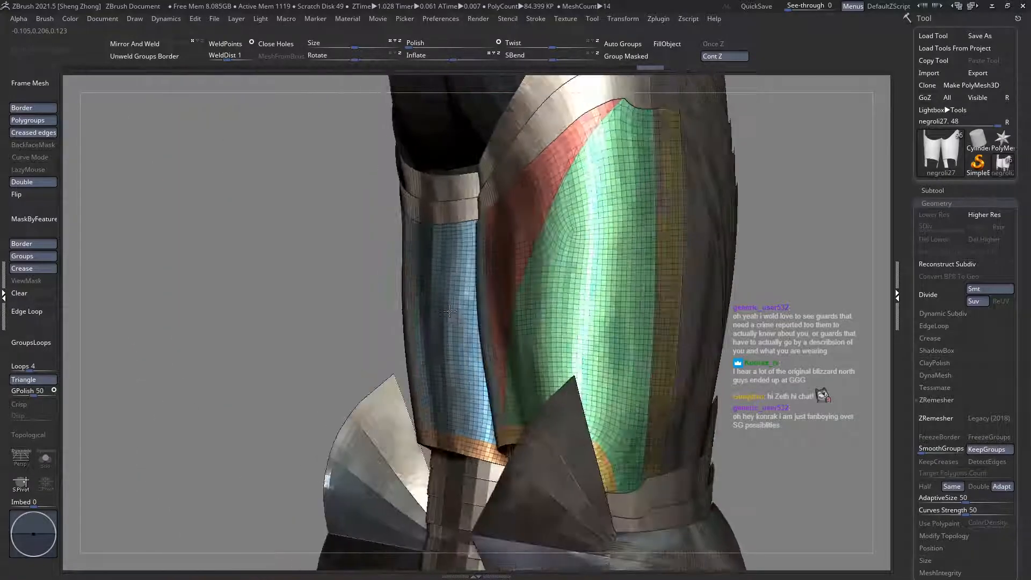
right_drag(611, 400, 560, 320)
right_drag(606, 442, 656, 427)
ctrl+right_drag(573, 420, 552, 351)
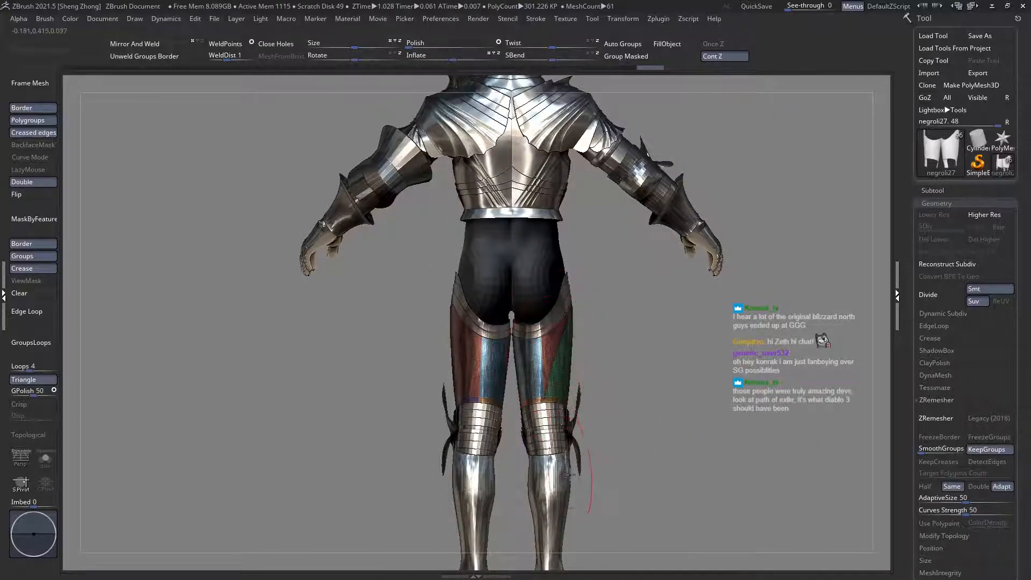
ctrl+right_drag(569, 470, 437, 309)
ctrl+right_drag(569, 344, 671, 451)
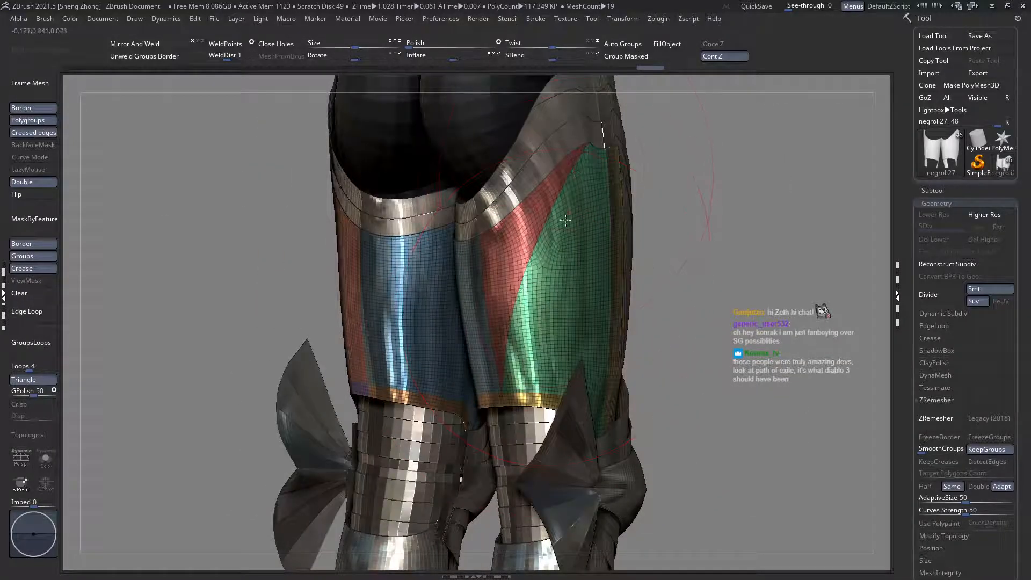
right_drag(542, 309, 617, 306)
ctrl+right_drag(505, 266, 510, 308)
Step: Slice the right thigh plate's inner sections along a curve from the crotch to the diagonal's lower end, forming a V
key(ctrl+t)
mouse_move(513, 244)
ctrl+right_down()
mouse_move(514, 283)
mouse_move(463, 279)
mouse_move(524, 283)
ctrl+right_up()
ctrl+shift+click(519, 281)
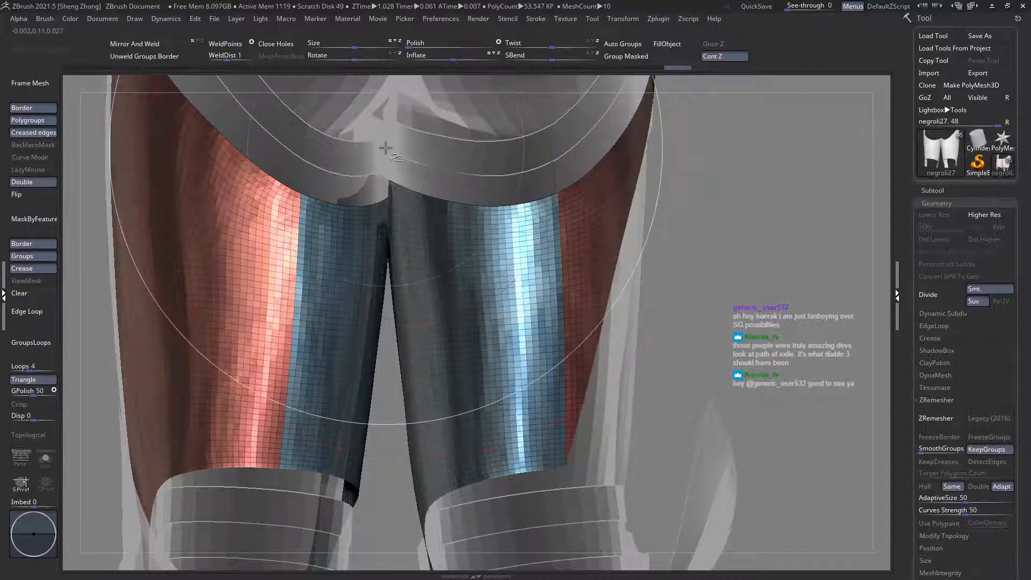
ctrl+shift+drag(379, 151, 438, 229)
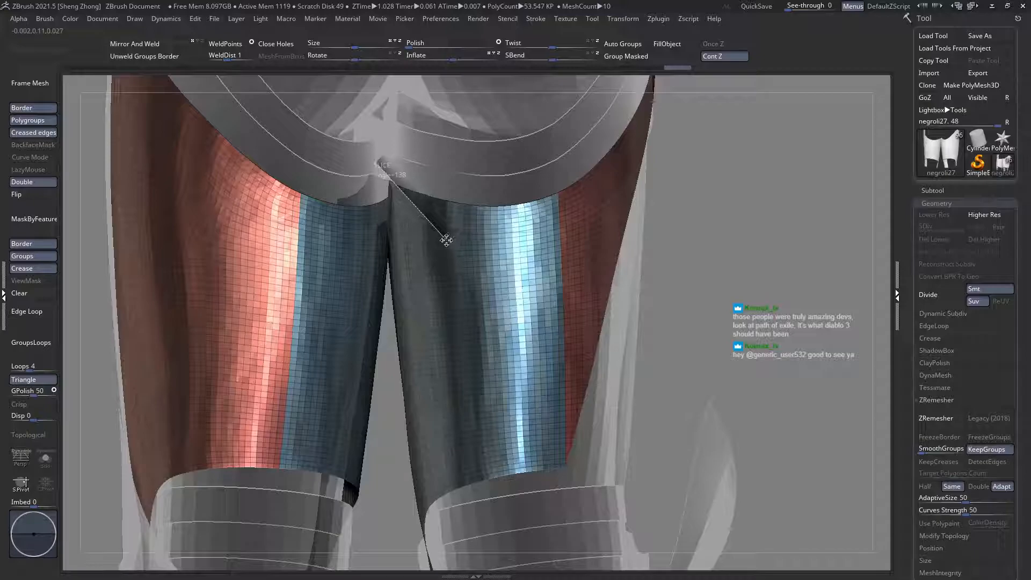
ctrl+shift+drag(467, 276, 514, 375)
key(alt)
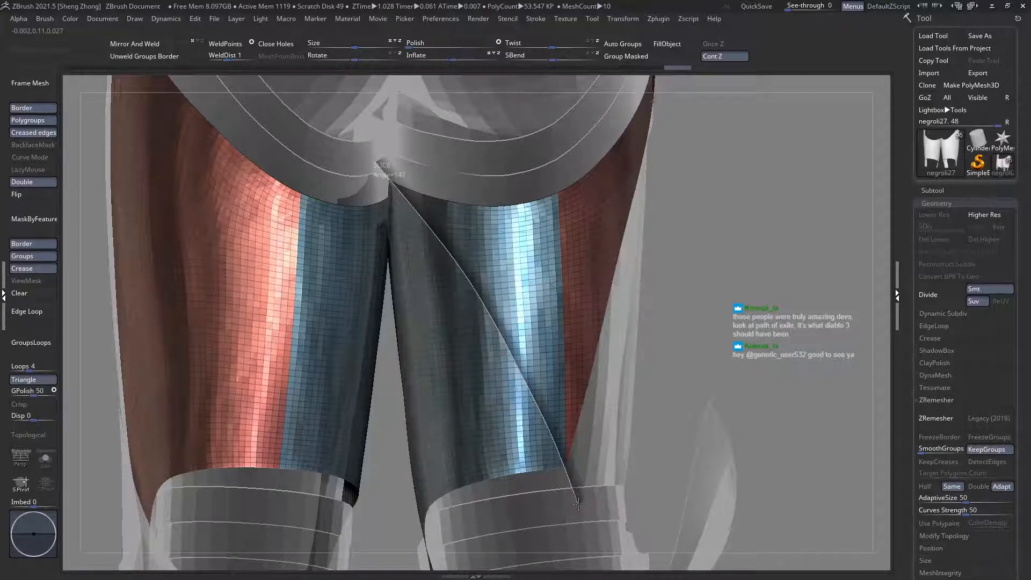
ctrl+shift+drag(575, 504, 576, 503)
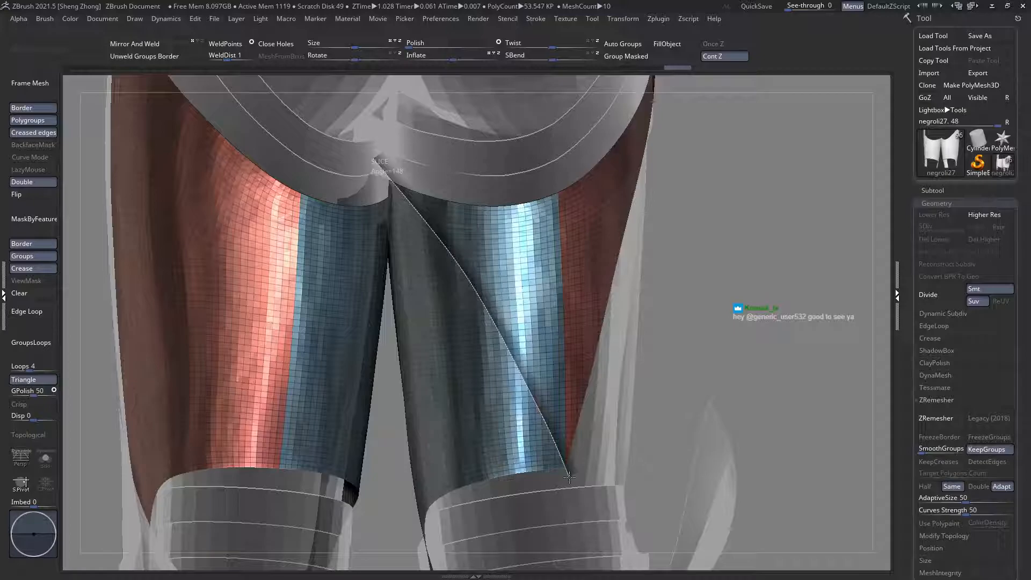
ctrl+shift+drag(570, 479, 570, 481)
drag(755, 472, 589, 440)
mouse_move(589, 440)
ctrl+right_down()
mouse_move(542, 333)
mouse_move(564, 341)
mouse_move(527, 372)
ctrl+right_up()
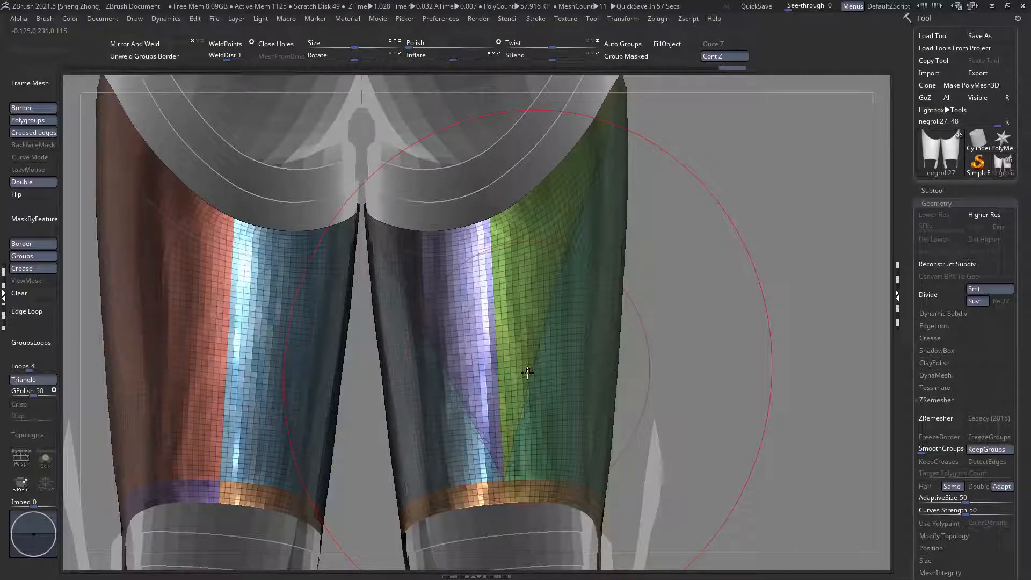
Step: Isolate the outer rear thigh sections and slice a narrow strip beside the diagonal, tapering towards the lower point of the V
right_drag(594, 350, 666, 103)
key(shift+t)
ctrl+shift+drag(571, 246, 566, 263)
key(ctrl+z)
right_drag(566, 269, 586, 275)
ctrl+shift+drag(644, 103, 562, 236)
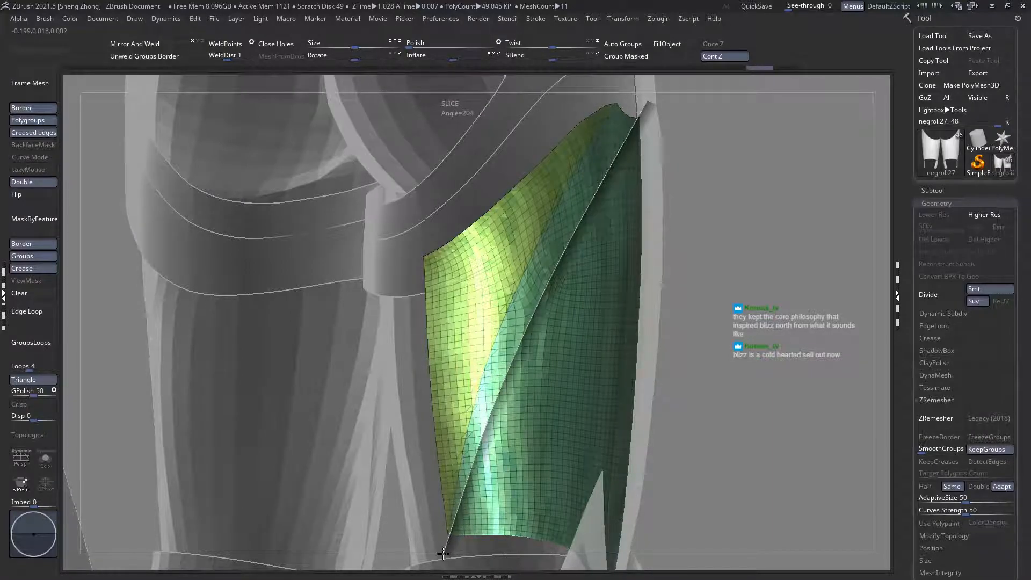
ctrl+shift+drag(443, 553, 443, 554)
ctrl+shift+click(738, 427)
mouse_move(738, 427)
right_down()
mouse_move(660, 343)
mouse_move(570, 331)
right_up()
mouse_move(570, 331)
alt+right_down()
mouse_move(569, 283)
mouse_move(599, 335)
mouse_move(598, 306)
mouse_move(614, 297)
mouse_move(587, 294)
mouse_move(600, 325)
mouse_move(634, 316)
mouse_move(619, 274)
alt+right_up()
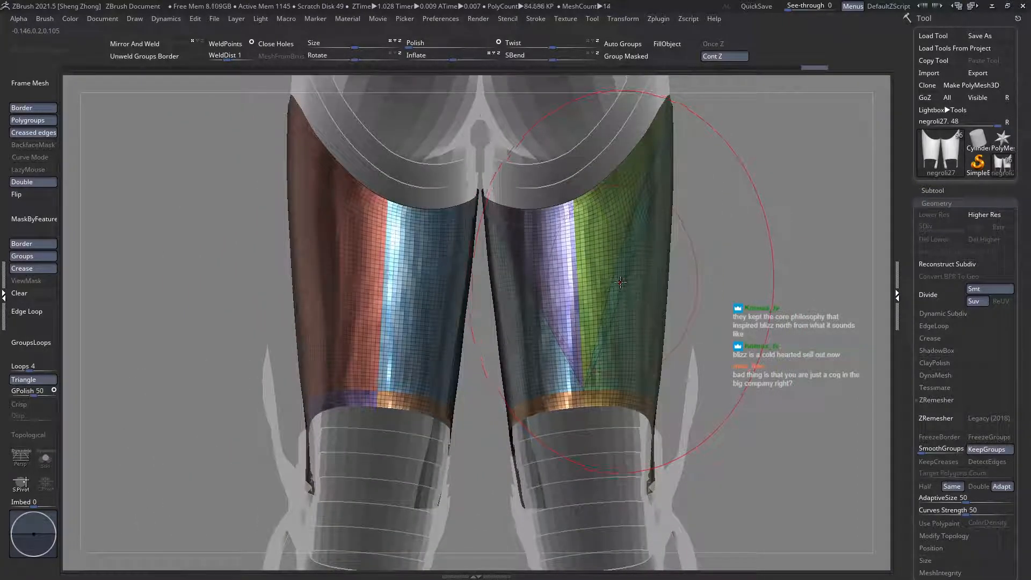
Step: Isolate the outer half of the V and slice its wide section along a curve running down to the lower point
ctrl+right_drag(639, 223, 587, 366)
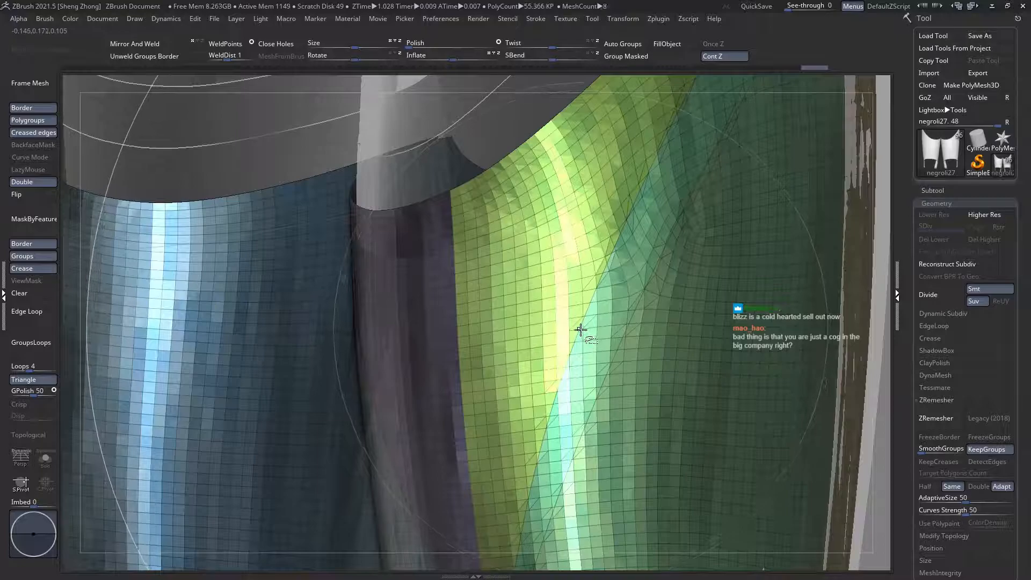
ctrl+shift+click(580, 329)
ctrl+right_drag(581, 330, 555, 307)
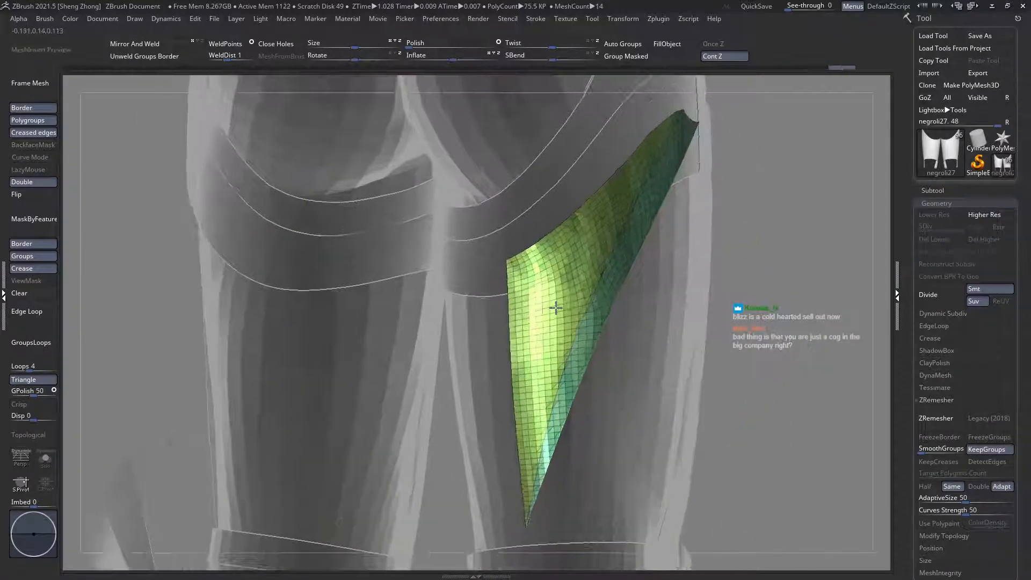
ctrl+shift+drag(626, 127, 581, 272)
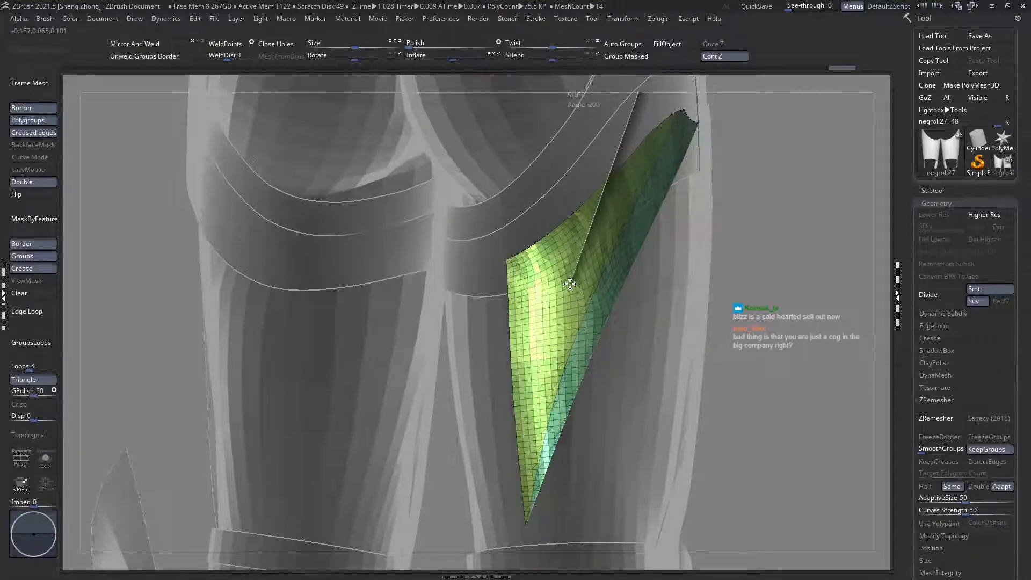
ctrl+shift+drag(549, 388, 544, 391)
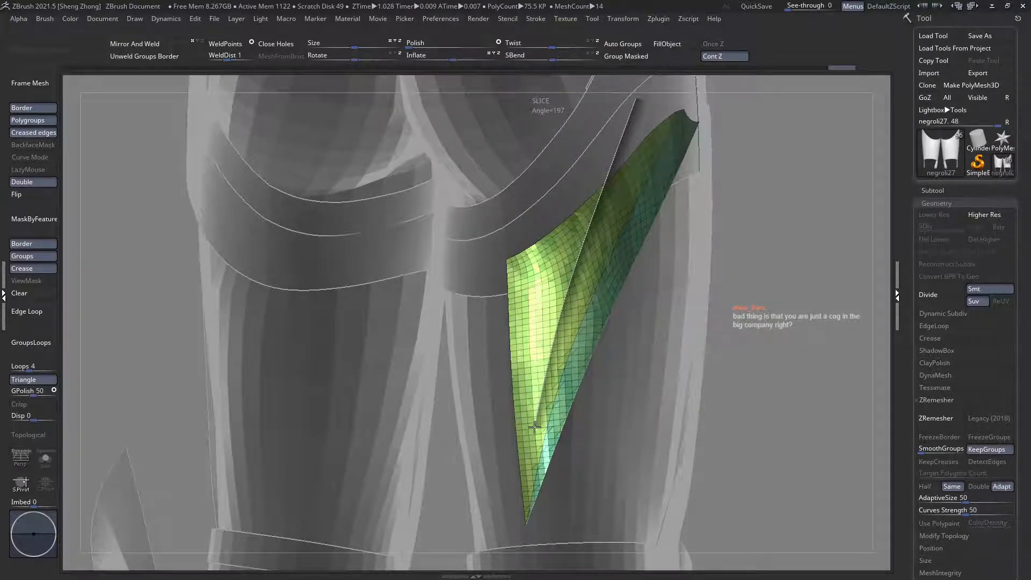
ctrl+shift+drag(532, 433, 523, 547)
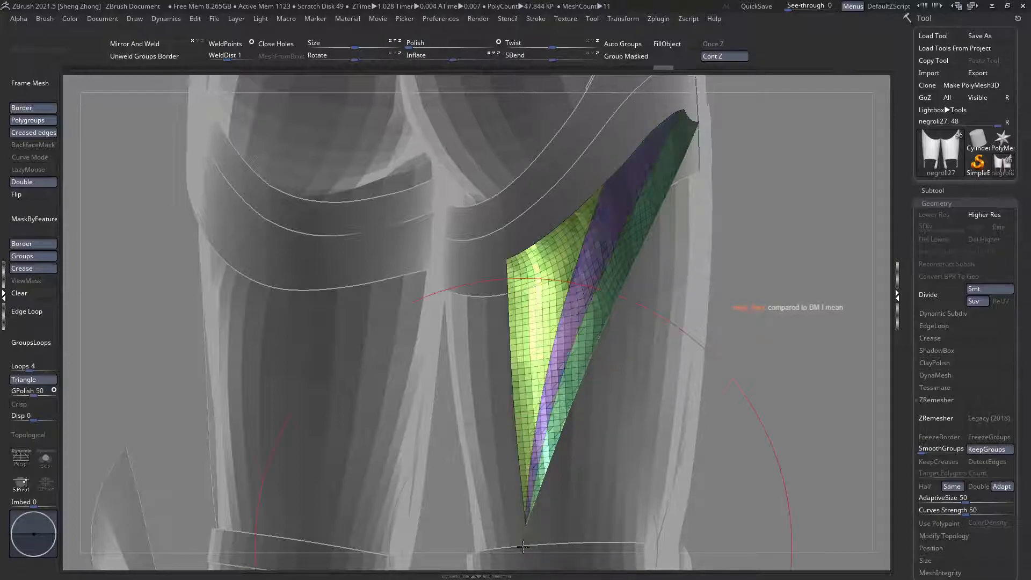
Step: Slice the remaining wide yellow-green section with another curve running down to the lower point of the V
ctrl+shift+drag(548, 201, 536, 326)
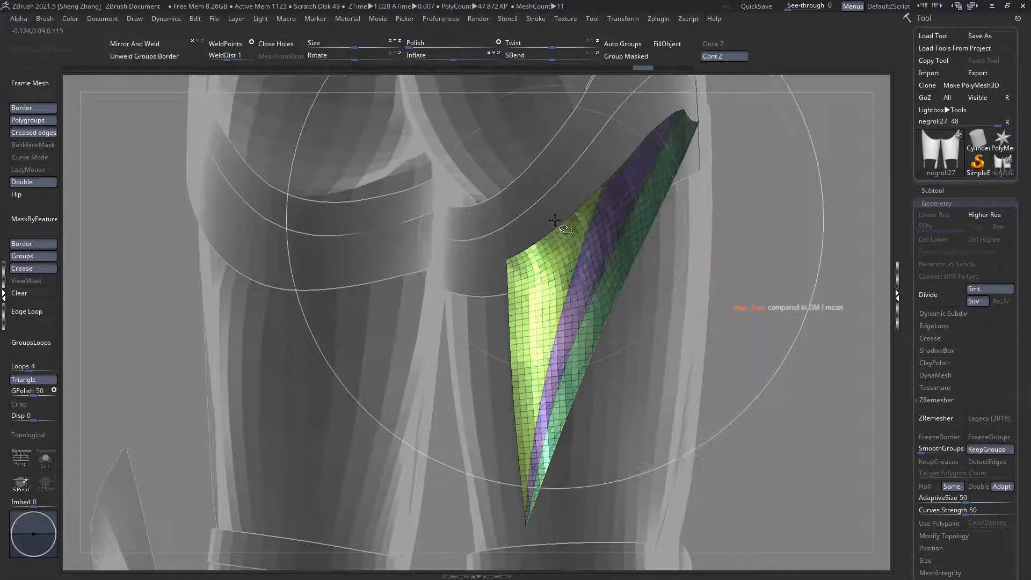
ctrl+shift+drag(547, 194, 530, 343)
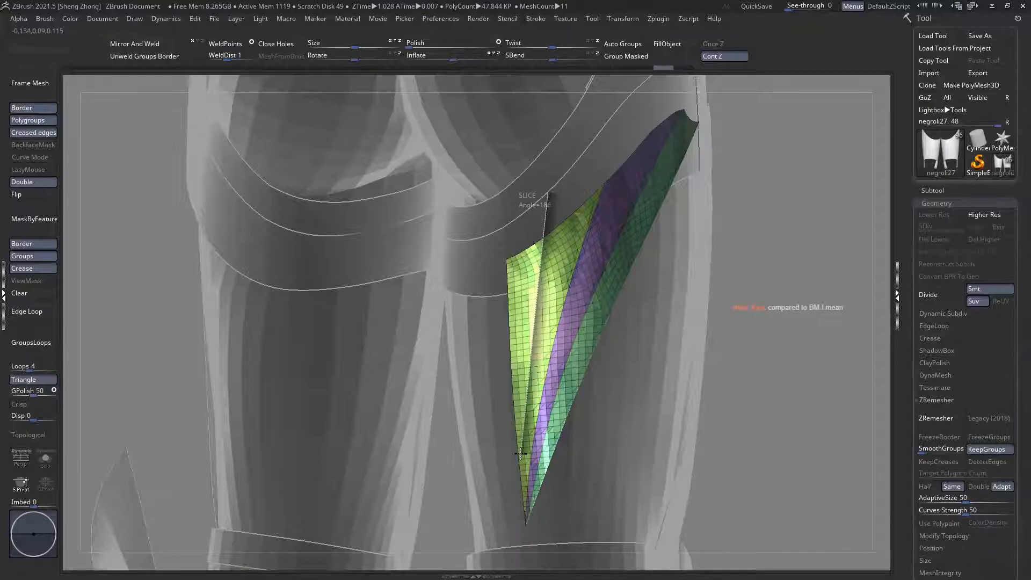
ctrl+shift+drag(525, 444, 524, 538)
shift+drag(607, 510, 698, 414)
Step: Isolate the inner half of the V and slice a narrow strip along its inner edge
ctrl+shift+click(668, 397)
ctrl+shift+click(514, 303)
drag(456, 268, 405, 217)
ctrl+shift+drag(418, 172, 497, 297)
ctrl+shift+drag(552, 427, 539, 420)
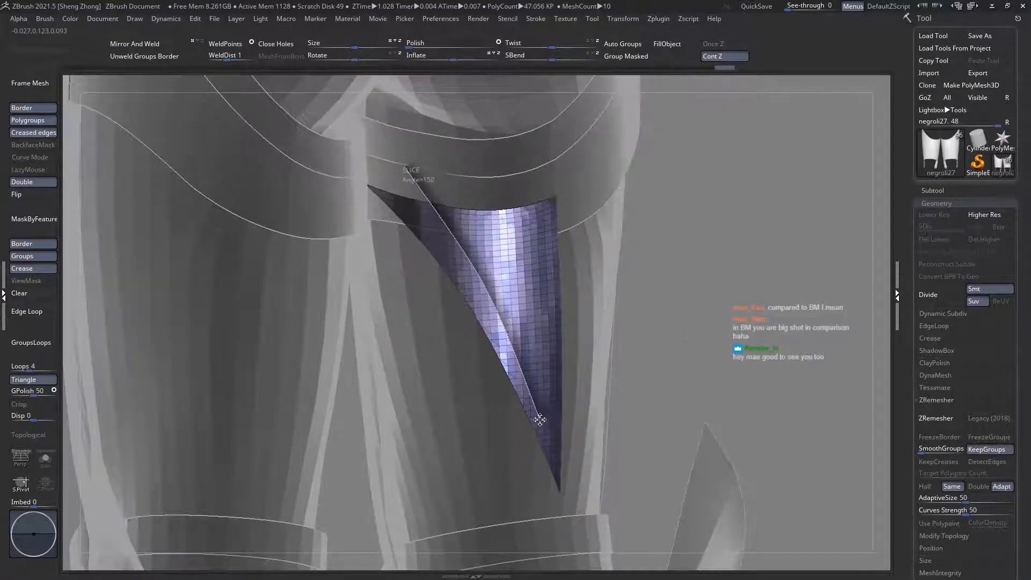
ctrl+shift+drag(571, 543, 571, 539)
Step: Slice the rest of the V's inner half with two more curves to the lower point, and show all thigh sections again
ctrl+shift+drag(486, 160, 528, 330)
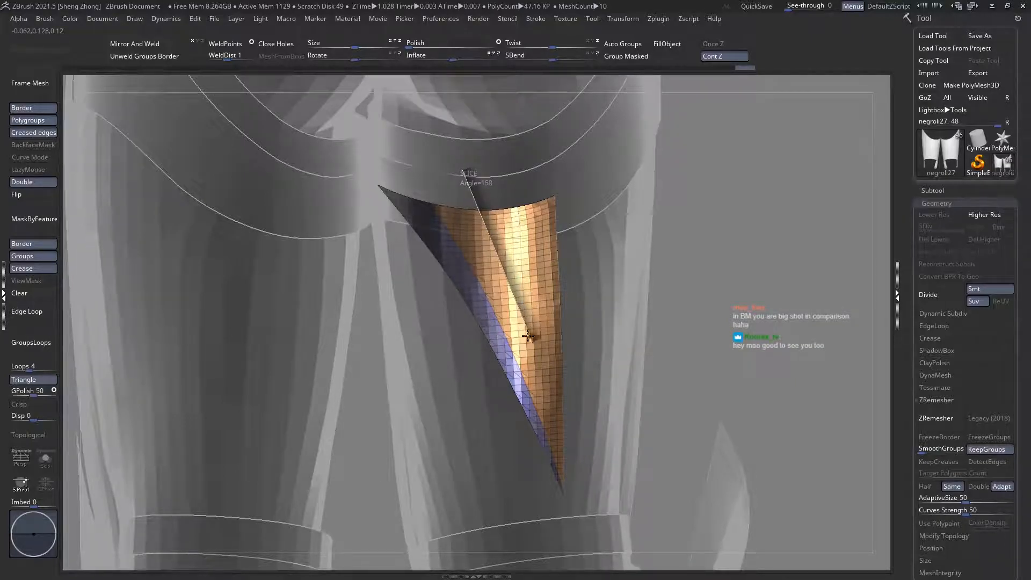
ctrl+shift+drag(563, 470, 560, 464)
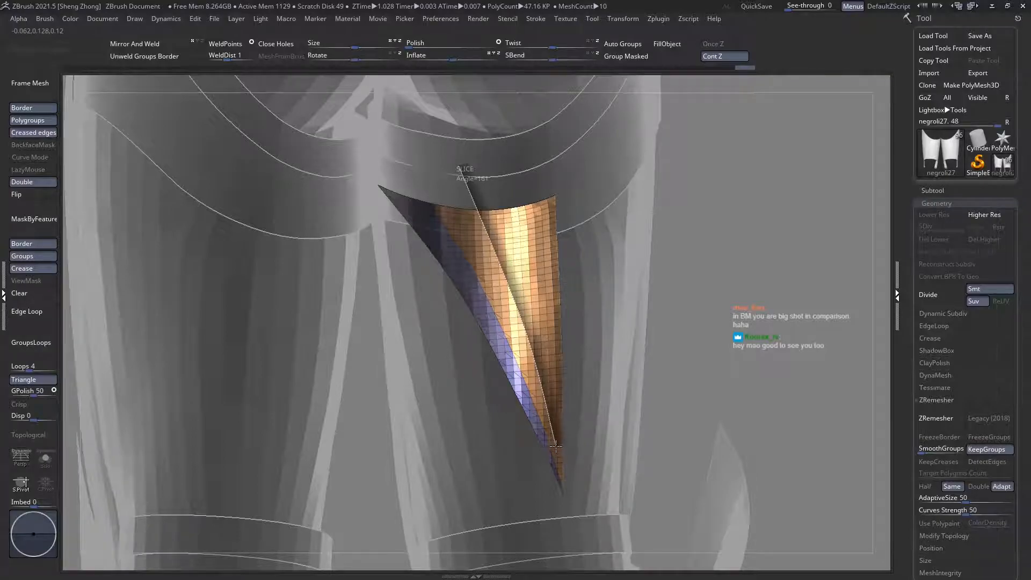
ctrl+shift+drag(571, 546, 571, 547)
ctrl+shift+drag(516, 171, 548, 318)
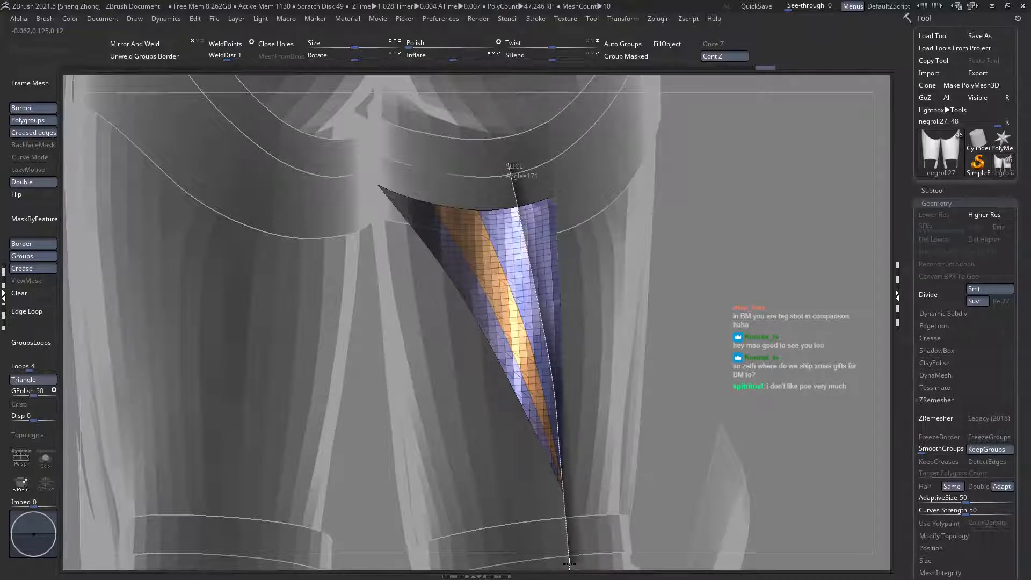
ctrl+shift+drag(571, 564, 571, 564)
drag(553, 518, 583, 510)
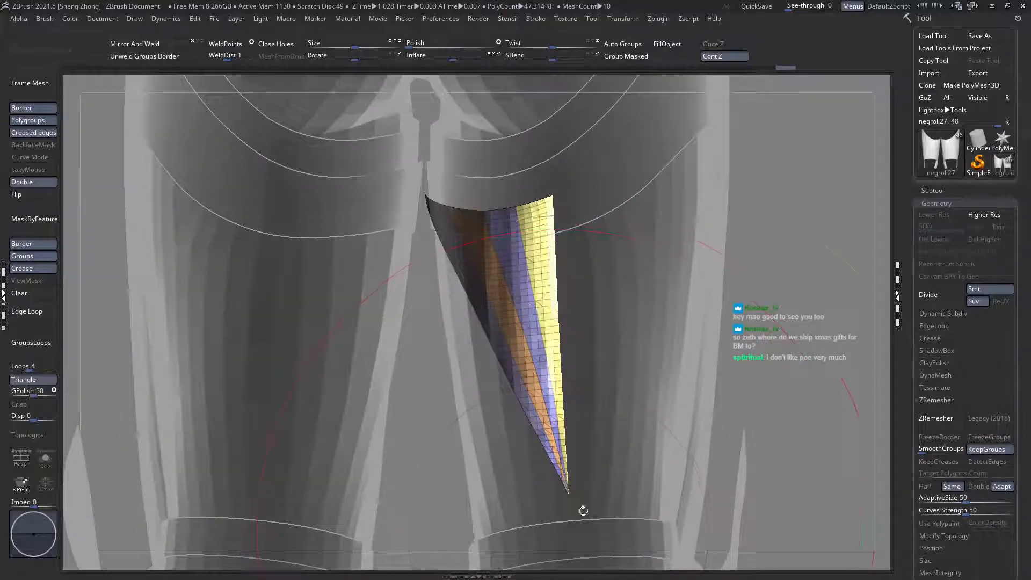
ctrl+shift+click(728, 462)
Step: Examine the fan of sliced strips on the right thigh plate from behind and from the outer side
alt+drag(728, 462, 494, 268)
mouse_move(510, 261)
right_down()
mouse_move(429, 260)
mouse_move(515, 257)
mouse_move(547, 238)
mouse_move(507, 274)
right_up()
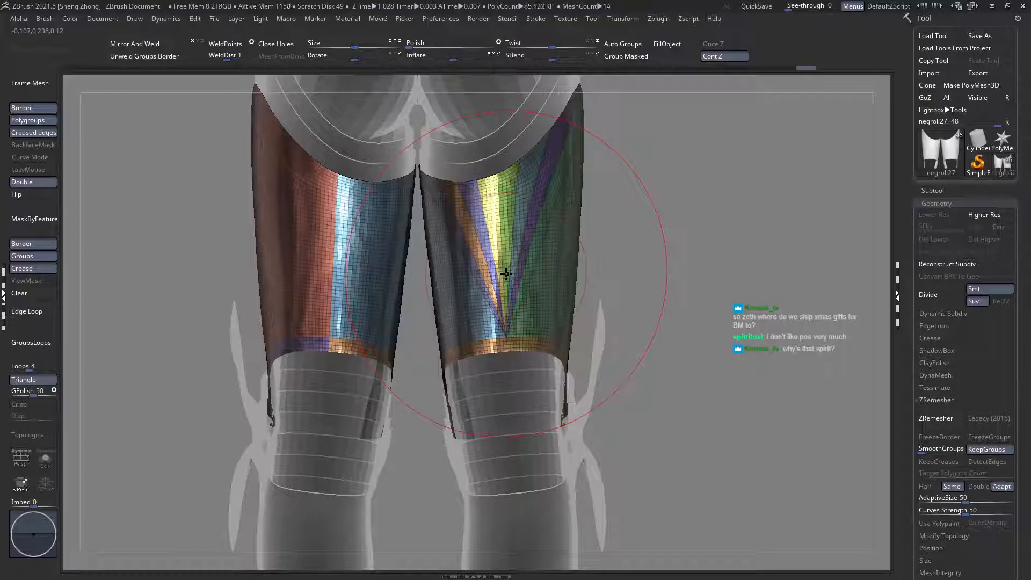
drag(665, 365, 521, 294)
ctrl+right_drag(536, 282, 520, 300)
right_drag(660, 309, 465, 274)
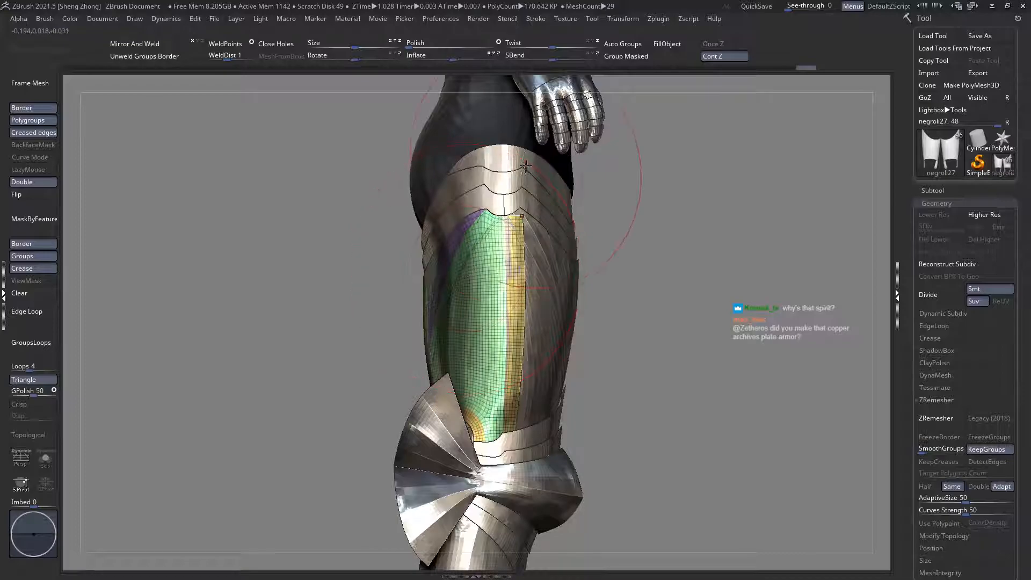
right_drag(485, 247, 516, 249)
ctrl+right_drag(466, 277, 499, 317)
Step: Mask the rear thigh plates everywhere except the fan strips, hiding the strips temporarily to leave them unmasked
key(shift+t)
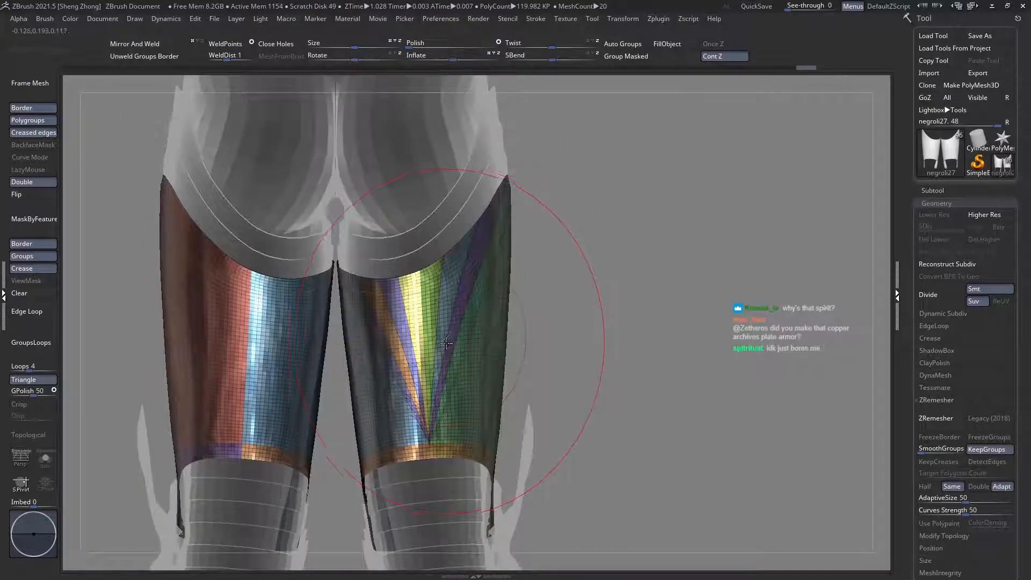
alt+right_drag(485, 368, 413, 455)
ctrl+shift+click(393, 400)
ctrl+shift+click(394, 400)
ctrl+shift+click(416, 390)
ctrl+shift+click(423, 389)
ctrl+shift+click(425, 387)
key(ctrl+z)
ctrl+shift+click(436, 384)
ctrl+shift+click(446, 381)
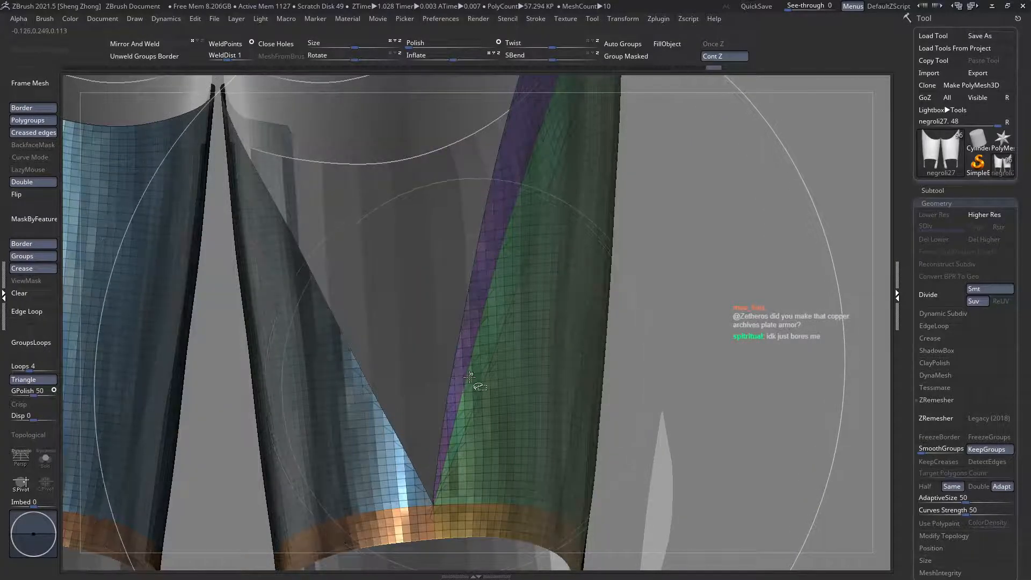
ctrl+shift+click(460, 387)
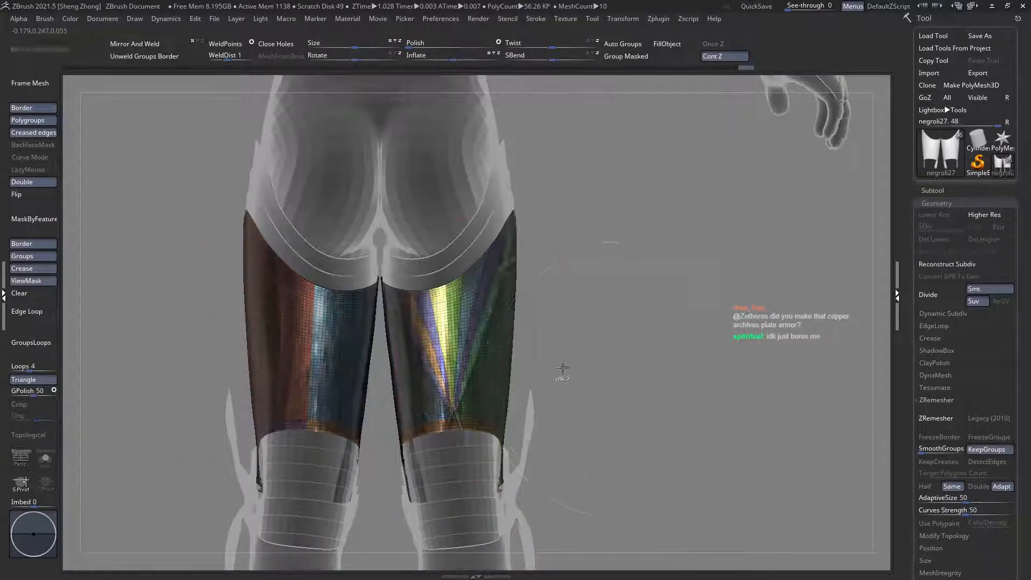
drag(559, 368, 428, 333)
drag(285, 294, 244, 294)
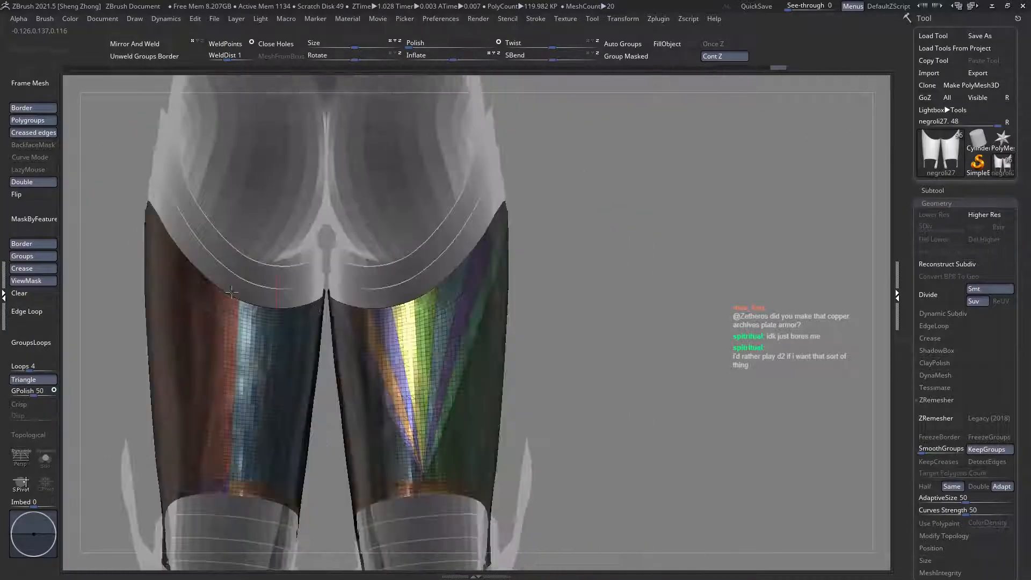
Step: Mask the section borders by feature and sculpt the unmasked fan strips with a large brush
click(36, 231)
key(space)
drag(610, 302, 627, 303)
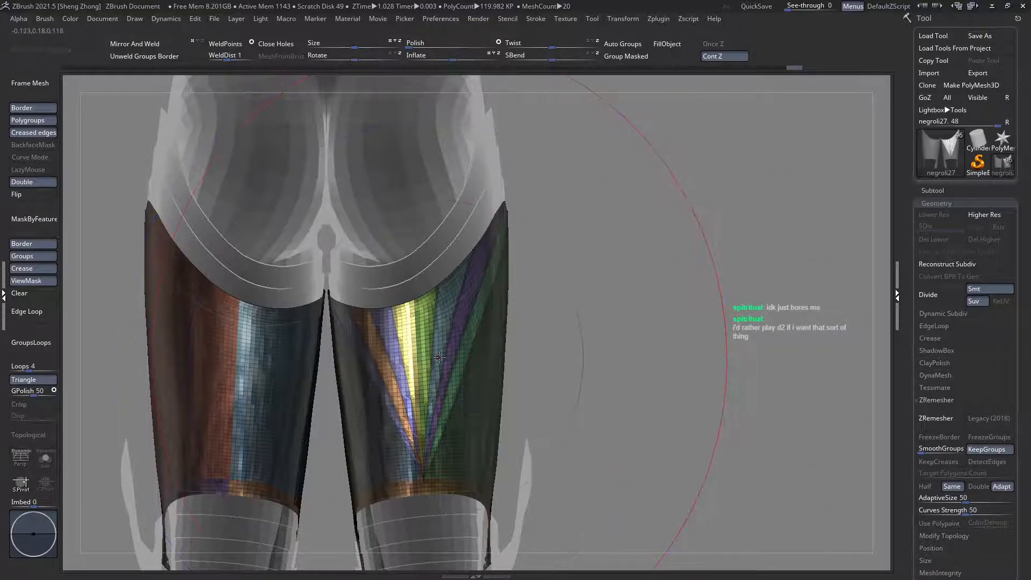
drag(431, 369, 480, 334)
Step: Inspect the sculpted fan strips around the right thigh and clear the mask
mouse_move(525, 254)
right_down()
mouse_move(502, 318)
mouse_move(386, 316)
mouse_move(355, 341)
mouse_move(419, 315)
mouse_move(467, 322)
mouse_move(462, 314)
mouse_move(453, 329)
mouse_move(462, 365)
right_up()
mouse_move(539, 304)
alt+right_down()
mouse_move(508, 303)
mouse_move(494, 330)
alt+right_up()
alt+right_drag(494, 258, 441, 299)
ctrl+right_drag(315, 323, 453, 321)
right_drag(401, 366, 529, 331)
right_drag(317, 348, 205, 352)
click(36, 297)
Step: Turn off the polyframe display and examine the fluted thigh plate on the full figure and close up
ctrl+right_drag(510, 363, 512, 317)
key(shift+f)
right_drag(574, 373, 400, 323)
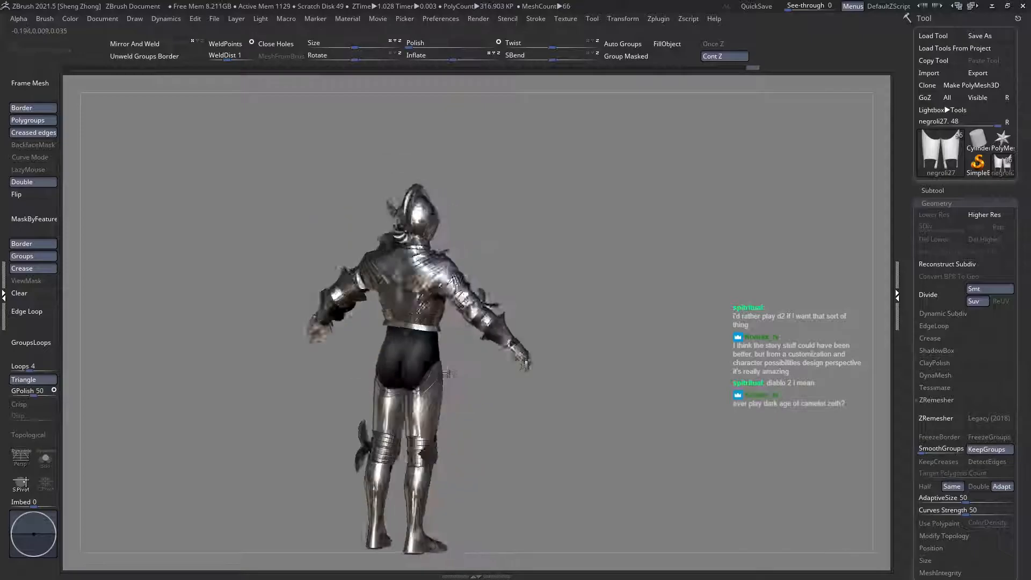
ctrl+right_drag(434, 396, 521, 382)
right_drag(521, 383, 543, 330)
key(ctrl+t)
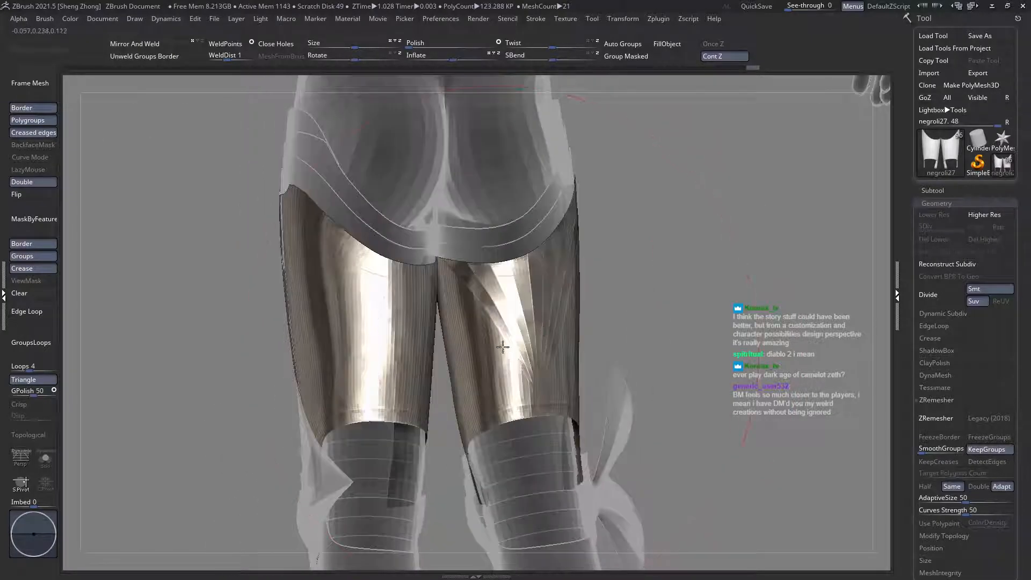
Step: Choose a Move brush for adjusting the fan strips on the right rear thigh plate
mouse_move(480, 341)
right_down()
mouse_move(490, 365)
mouse_move(483, 346)
mouse_move(546, 333)
mouse_move(483, 338)
mouse_move(537, 336)
mouse_move(475, 325)
right_up()
key(space)
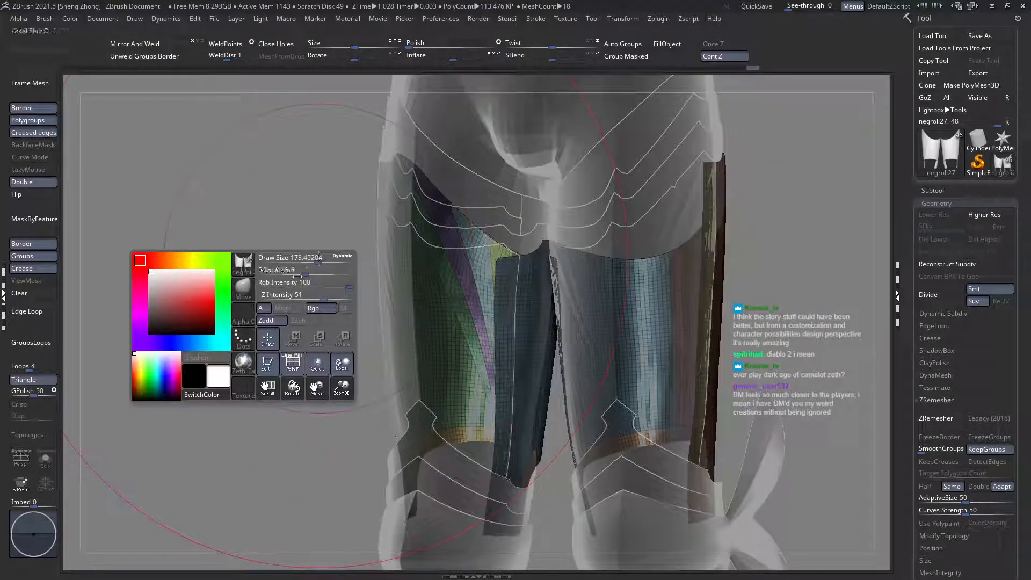
key(space)
click(244, 289)
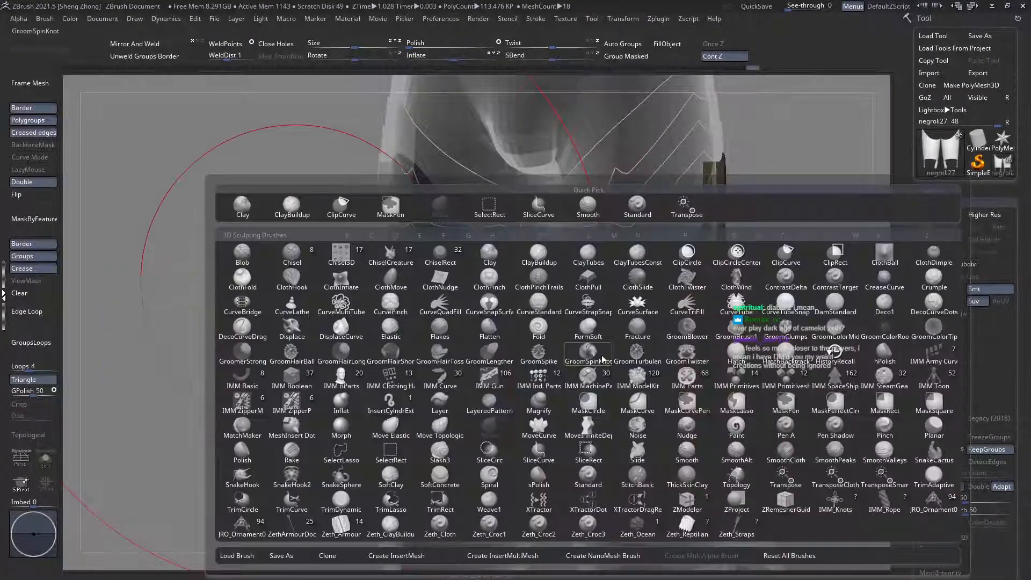
key(m)
key(t)
mouse_move(474, 385)
alt+right_down()
mouse_move(485, 345)
mouse_move(474, 342)
mouse_move(497, 321)
mouse_move(387, 311)
mouse_move(445, 264)
alt+right_up()
right_drag(544, 269, 464, 234)
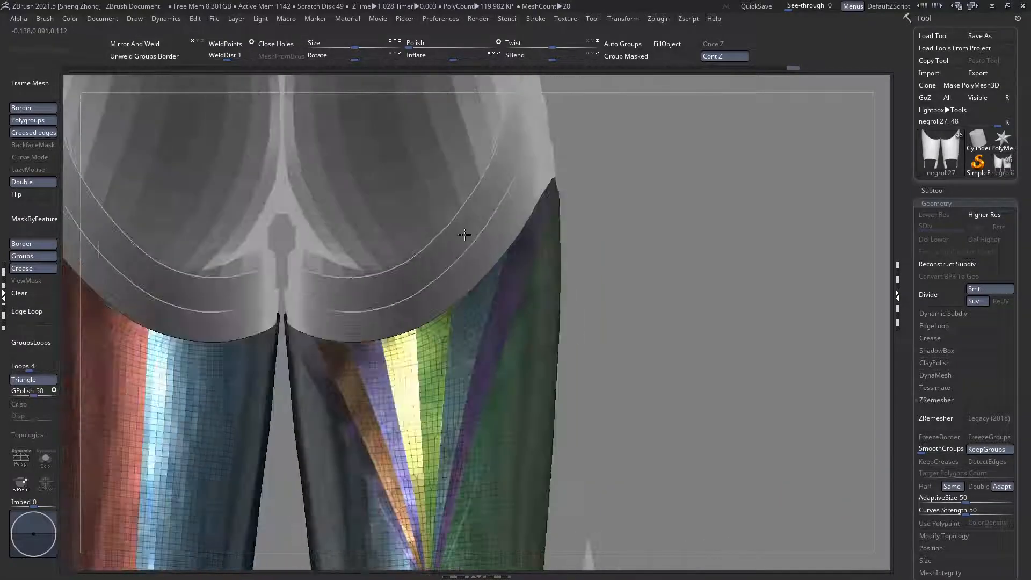
Step: Revisit the brush selection and examine the upper edge of the fan strips from the side and the rear
key(space)
click(314, 259)
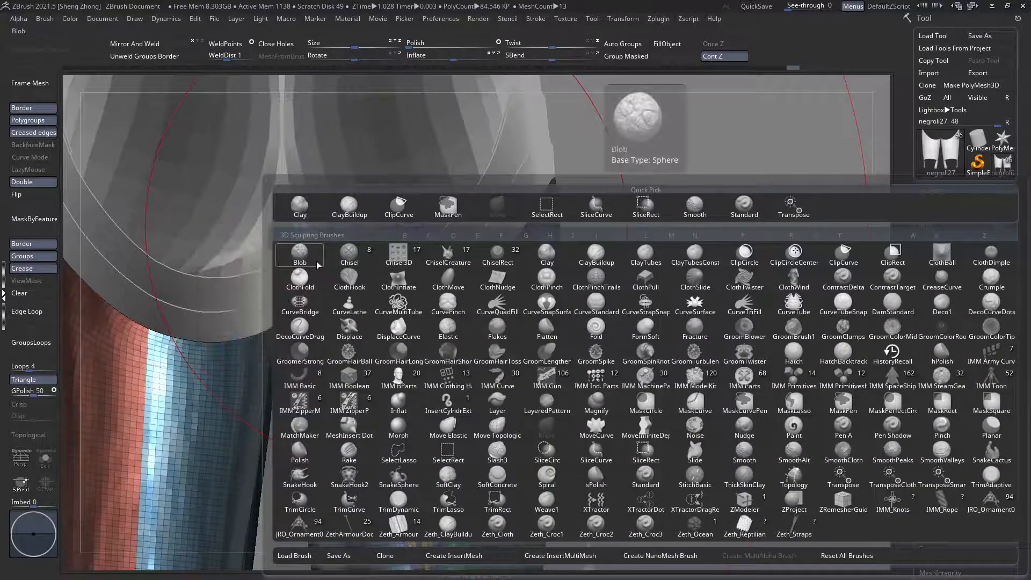
click(552, 203)
right_drag(551, 202, 486, 253)
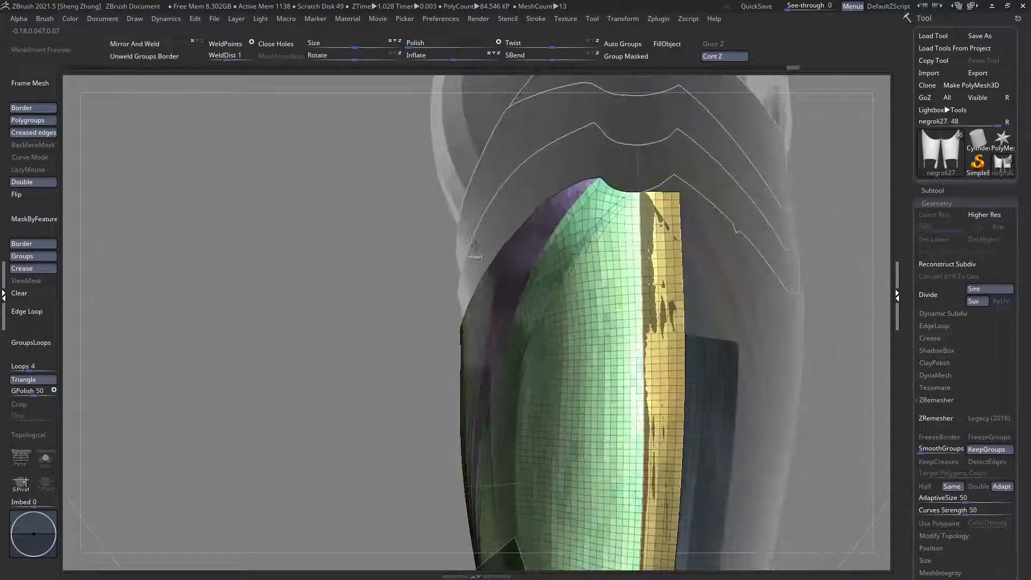
mouse_move(585, 290)
ctrl+right_down()
mouse_move(559, 297)
mouse_move(575, 273)
ctrl+right_up()
ctrl+right_drag(440, 355, 490, 321)
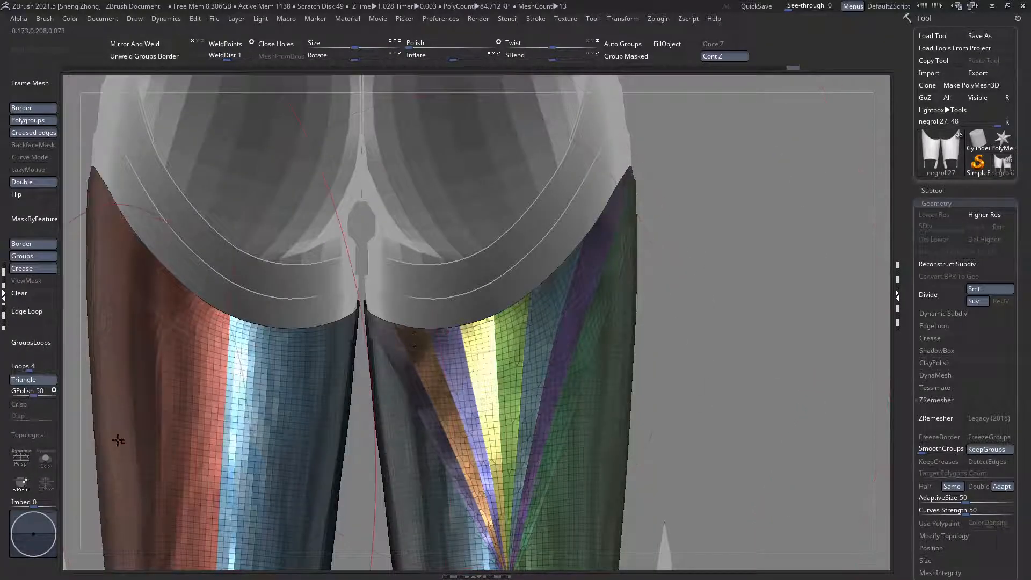
Step: Isolate the thigh plates in Solo mode and mask the upper border of the fan strips with rectangular masks
click(45, 459)
right_drag(515, 344, 316, 316)
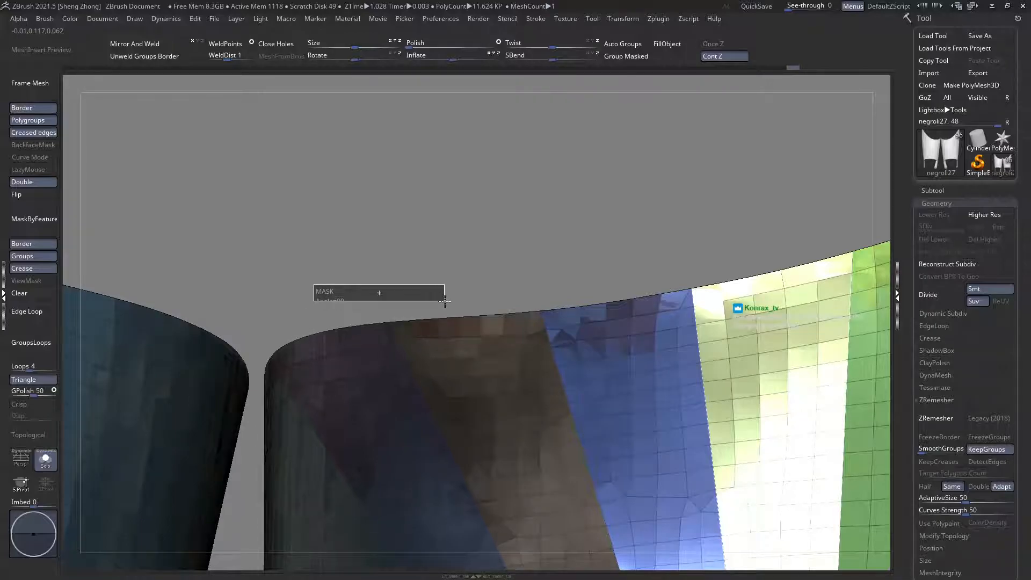
right_drag(442, 329, 482, 372)
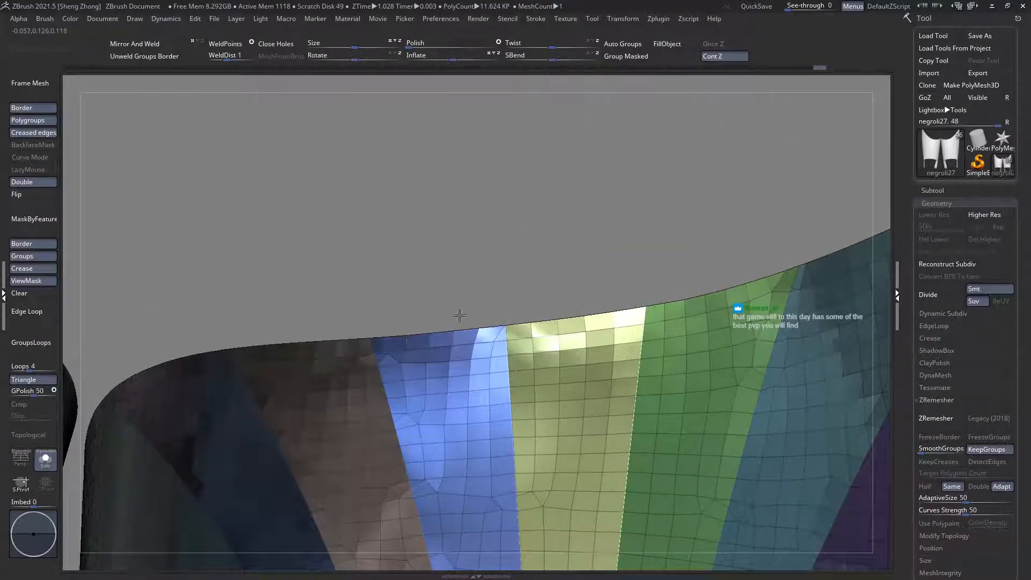
right_drag(470, 316, 335, 268)
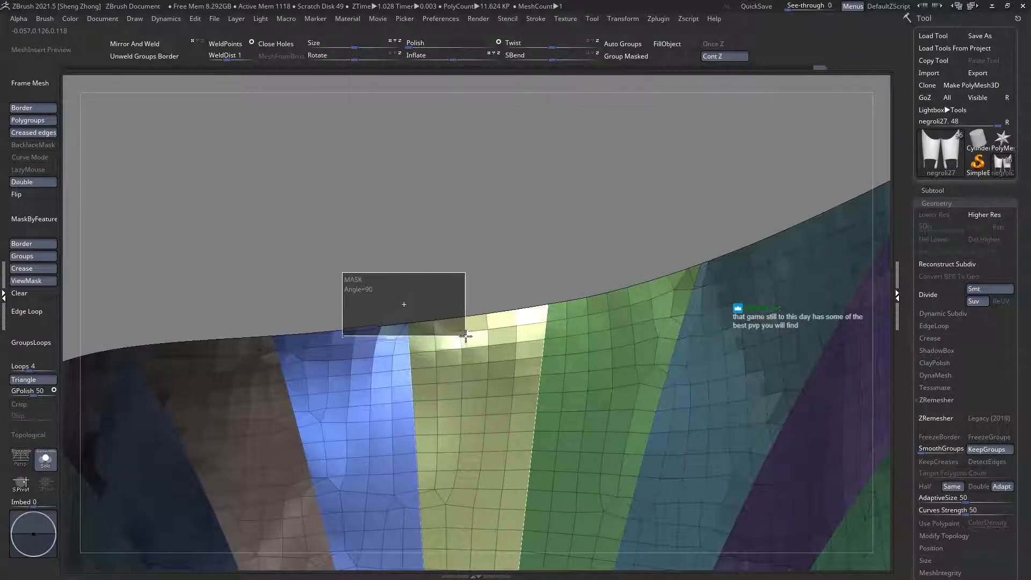
right_drag(465, 328, 398, 297)
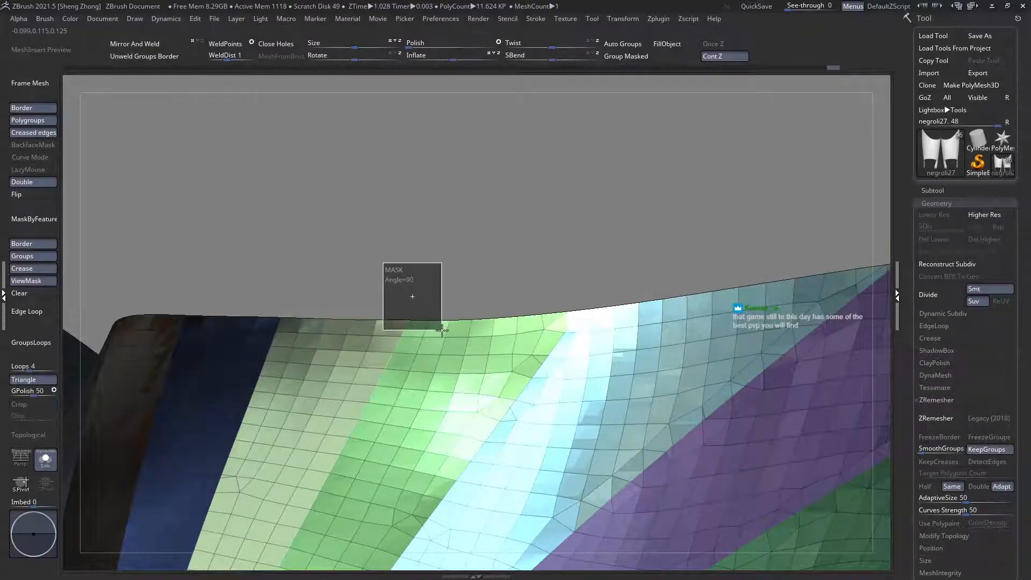
right_drag(456, 327, 424, 339)
ctrl+drag(349, 242, 525, 330)
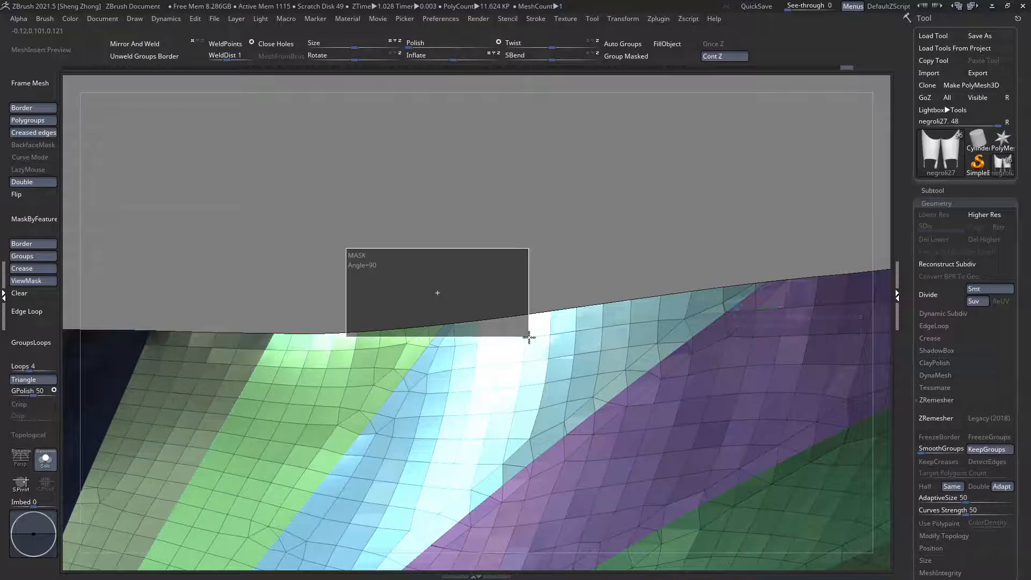
ctrl+drag(528, 337, 529, 337)
mouse_move(499, 329)
ctrl+right_down()
mouse_move(495, 309)
mouse_move(465, 319)
mouse_move(490, 336)
mouse_move(536, 310)
mouse_move(548, 348)
ctrl+right_up()
Step: Switch masking to MaskCurve and mask the upper border of the outer strips around the side of the thigh
right_click(499, 251)
key(b)
key(m)
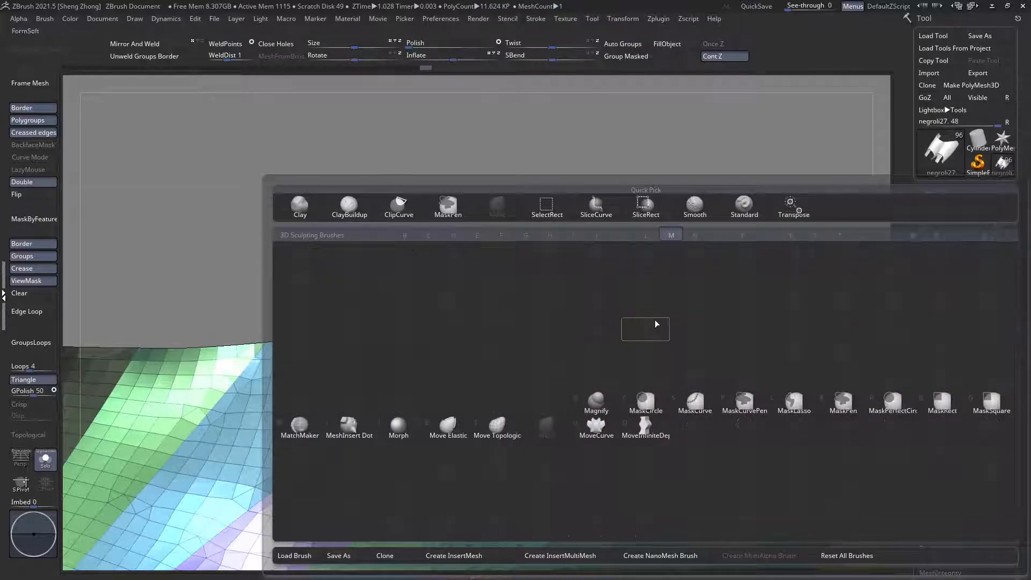
key(l)
click(672, 343)
ctrl+right_drag(534, 313, 527, 334)
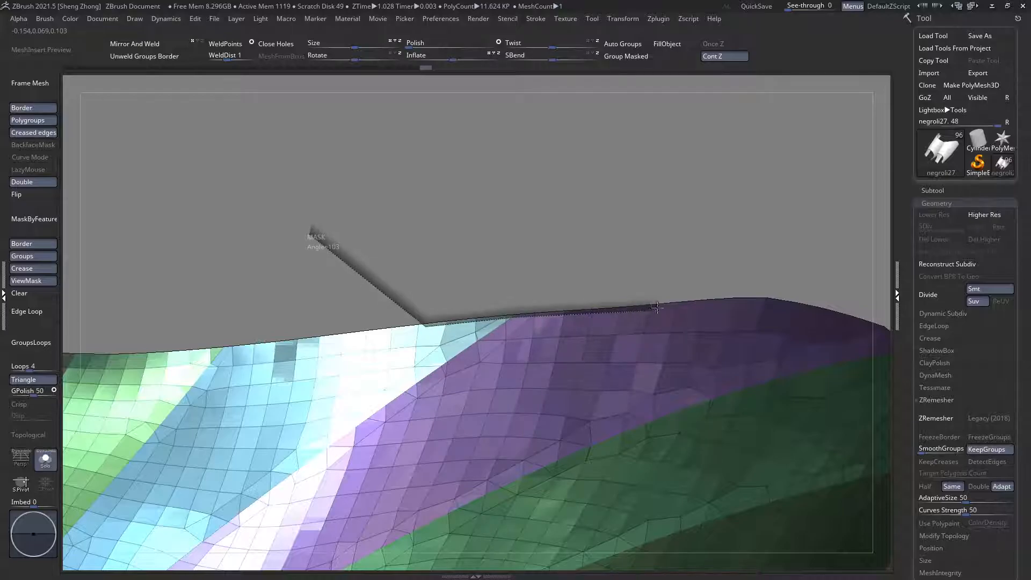
mouse_move(500, 344)
ctrl+right_down()
mouse_move(479, 263)
mouse_move(591, 292)
mouse_move(537, 300)
mouse_move(638, 289)
mouse_move(548, 304)
mouse_move(577, 260)
mouse_move(504, 329)
mouse_move(503, 353)
ctrl+right_up()
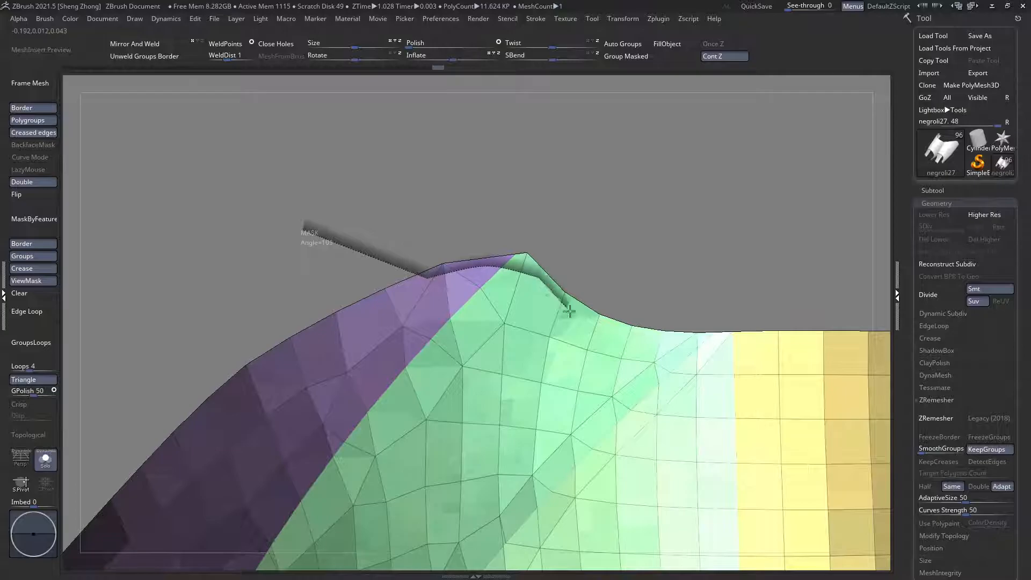
ctrl+drag(711, 312, 712, 311)
Step: Mask the upper border of the brown, blue and yellow rear strips with a mask curve
mouse_move(489, 354)
ctrl+right_down()
mouse_move(449, 297)
mouse_move(553, 345)
mouse_move(438, 343)
mouse_move(480, 216)
ctrl+right_up()
ctrl+right_drag(480, 216, 431, 343)
right_drag(431, 343, 481, 289)
ctrl+right_drag(481, 289, 488, 307)
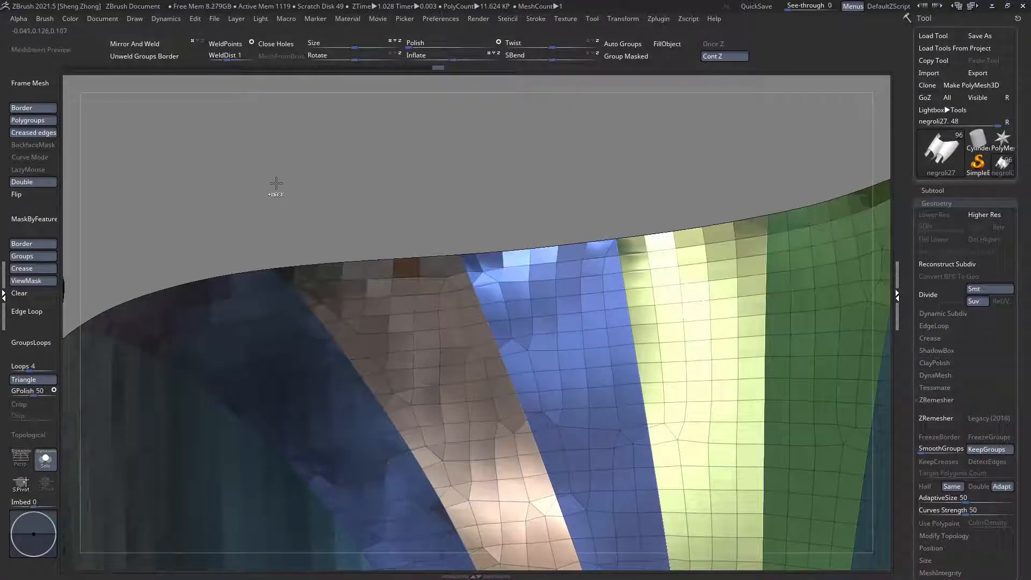
right_drag(344, 225, 257, 181)
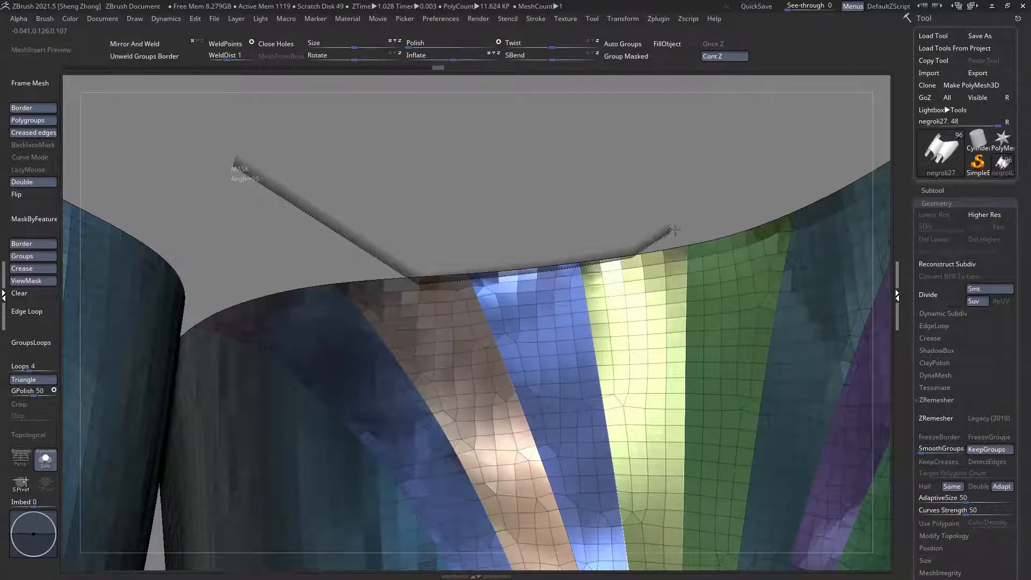
ctrl+drag(665, 237, 706, 209)
Step: Hide the left thigh plate and mask the inner upper border of the right plate with a mask curve
right_drag(553, 259, 473, 329)
right_drag(472, 329, 403, 322)
ctrl+shift+drag(236, 174, 496, 531)
ctrl+right_drag(537, 344, 504, 376)
right_drag(505, 333, 542, 360)
ctrl+right_drag(483, 268, 505, 301)
alt+right_drag(510, 258, 478, 400)
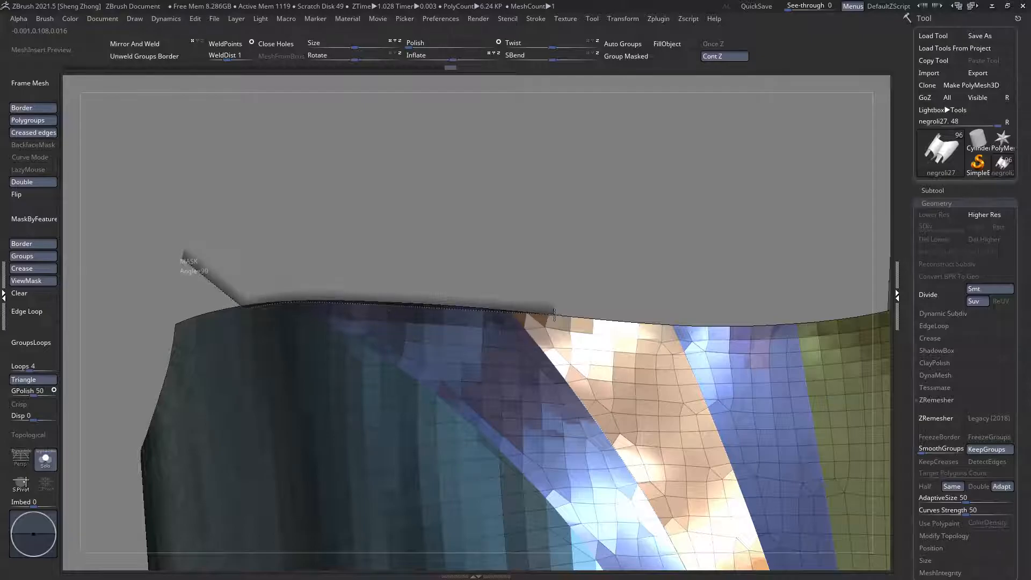
ctrl+drag(653, 211, 653, 211)
Step: Show the hidden left thigh plate again and leave Solo mode
alt+drag(376, 301, 444, 322)
alt+drag(344, 226, 366, 245)
mouse_move(398, 285)
alt+mouse_down()
mouse_move(430, 327)
mouse_move(419, 344)
mouse_move(399, 299)
alt+mouse_up()
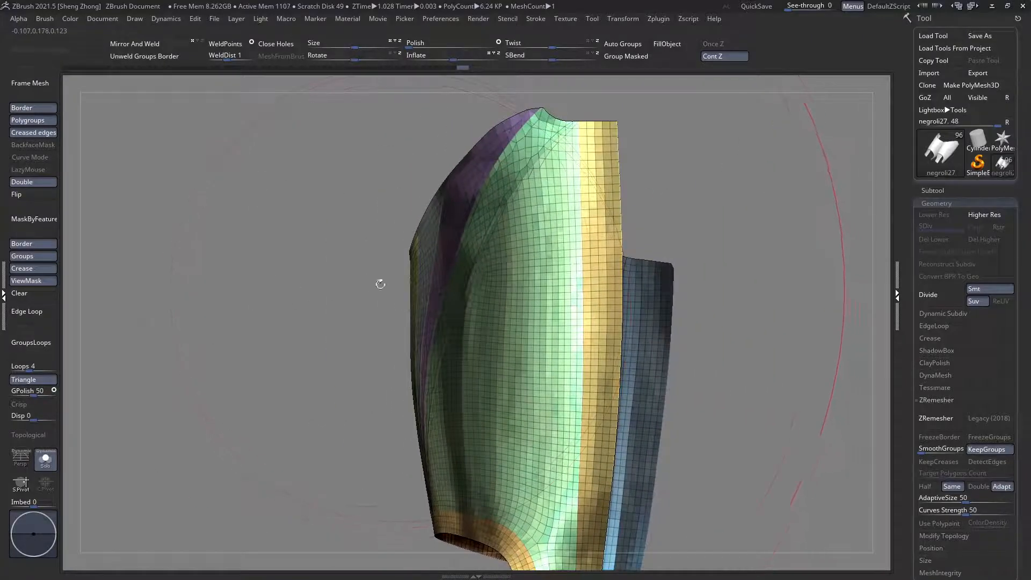
ctrl+shift+drag(336, 261, 317, 244)
ctrl+shift+drag(208, 196, 239, 236)
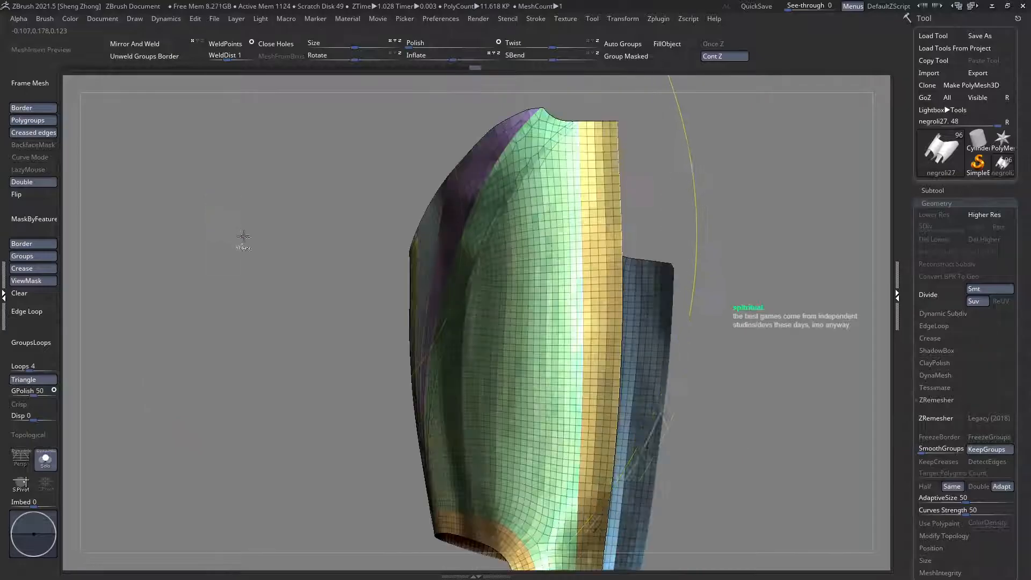
mouse_move(377, 276)
mouse_down()
mouse_move(478, 344)
mouse_move(495, 292)
mouse_move(486, 285)
mouse_move(475, 375)
mouse_move(501, 315)
mouse_move(507, 214)
mouse_move(441, 288)
mouse_move(478, 361)
mouse_move(386, 285)
mouse_up()
click(45, 460)
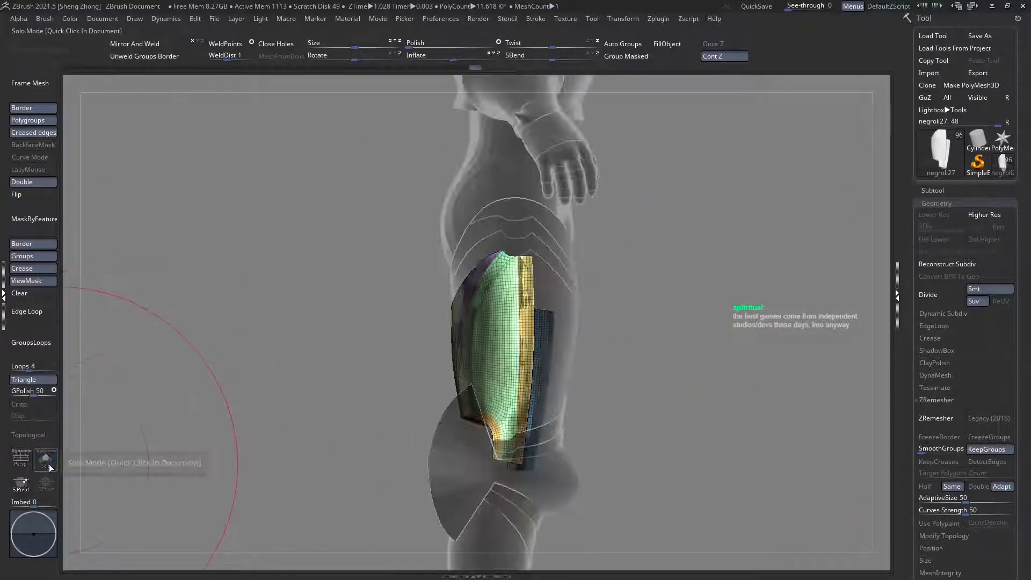
Step: Examine the thigh armour on the full figure without the polyframe, restoring the polyframe display at the end
drag(272, 377, 285, 355)
alt+drag(488, 361, 500, 306)
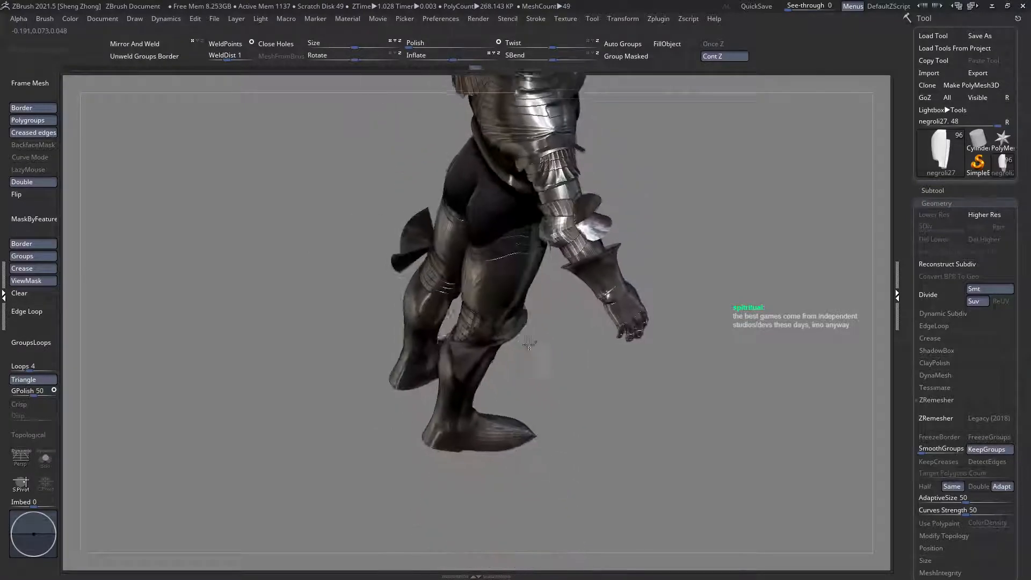
drag(537, 322, 461, 307)
drag(602, 279, 578, 363)
key(shift+f)
Step: Roll the undo history back to the thigh plates without fan strips and apply Mirror And Weld
drag(475, 69, 184, 77)
drag(483, 292, 425, 298)
click(114, 47)
mouse_move(650, 258)
alt+mouse_down()
mouse_move(693, 301)
mouse_move(569, 309)
mouse_move(600, 318)
alt+mouse_up()
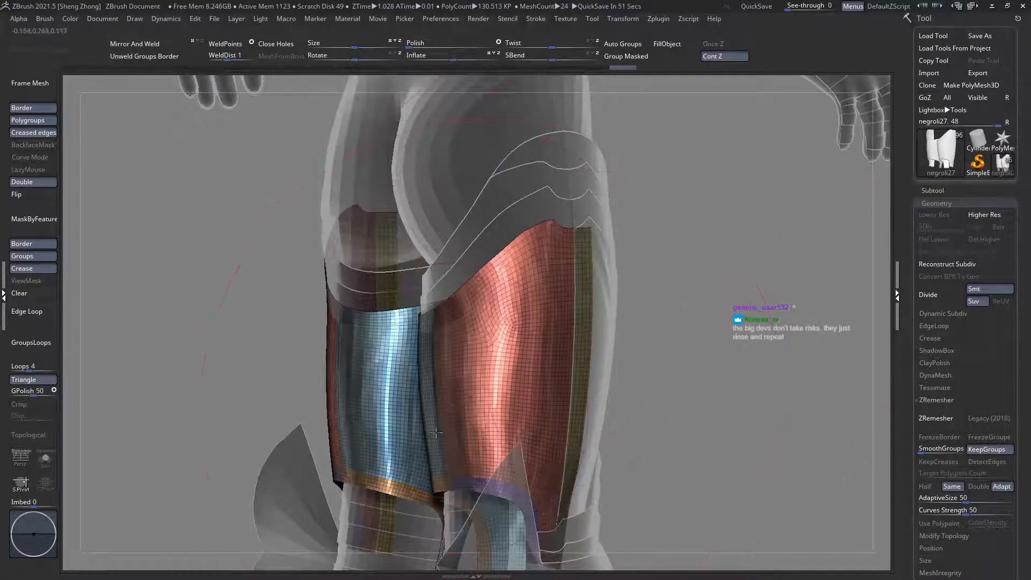
Step: Examine the plain mirrored thigh plates from the rear and the side to plan the section borders
right_drag(476, 414, 578, 279)
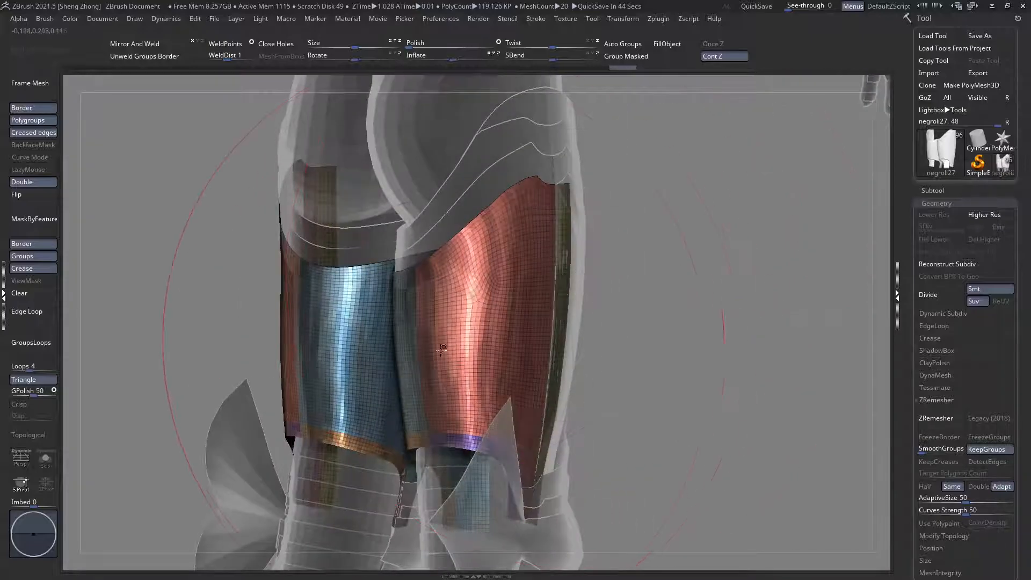
right_drag(446, 345, 452, 427)
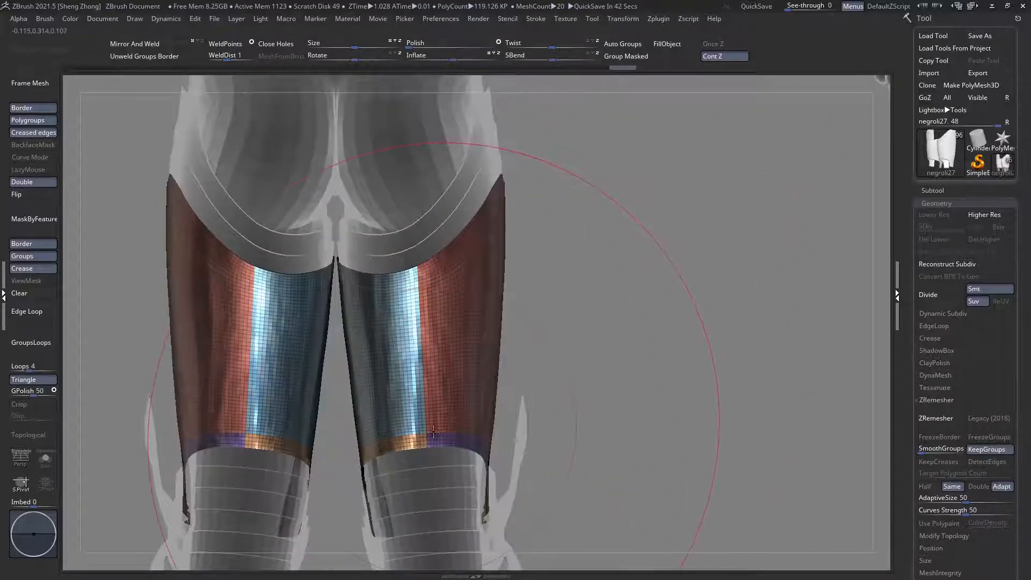
alt+right_drag(412, 518, 414, 490)
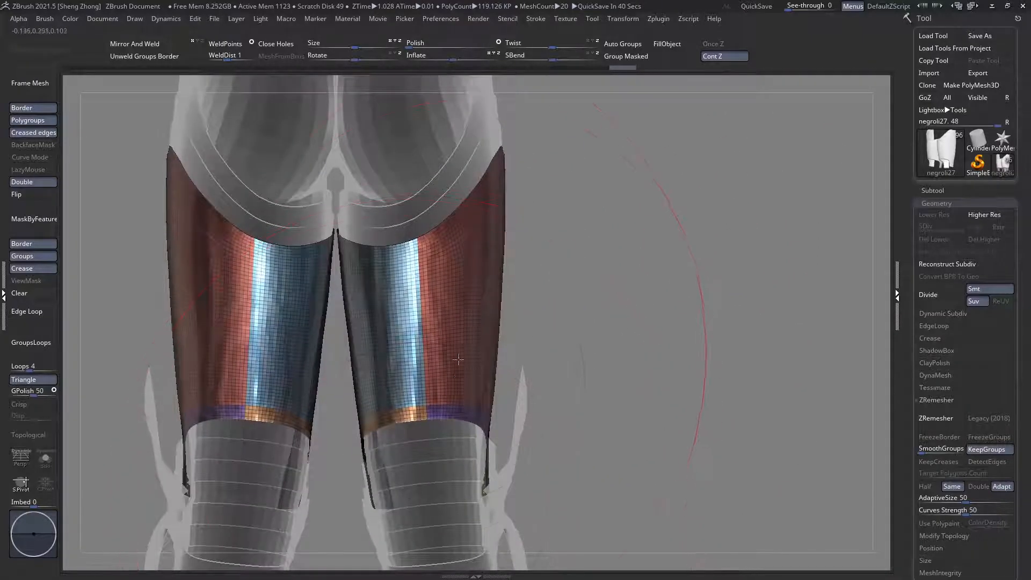
right_drag(506, 264, 444, 269)
right_drag(537, 268, 488, 268)
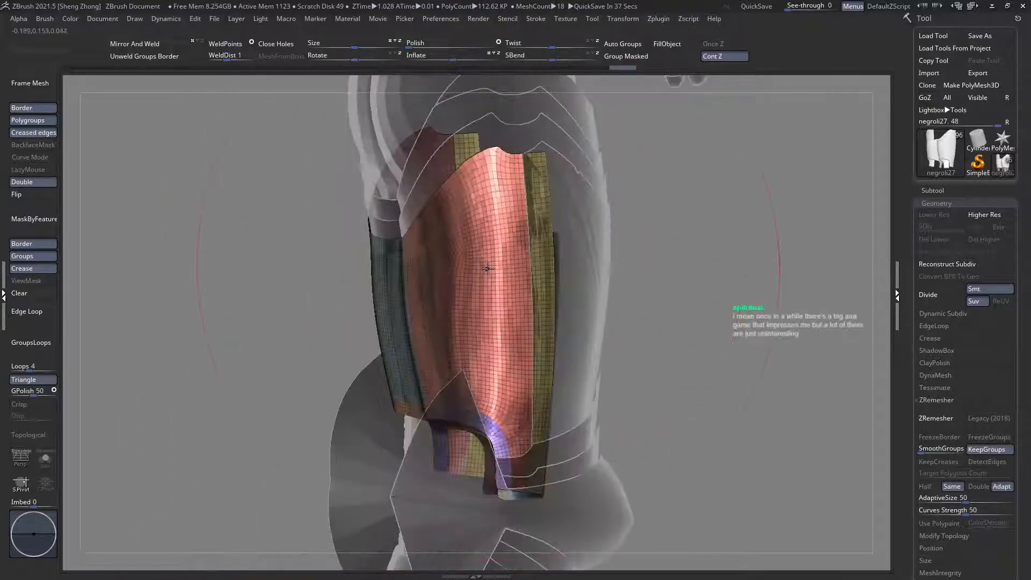
right_drag(377, 294, 490, 298)
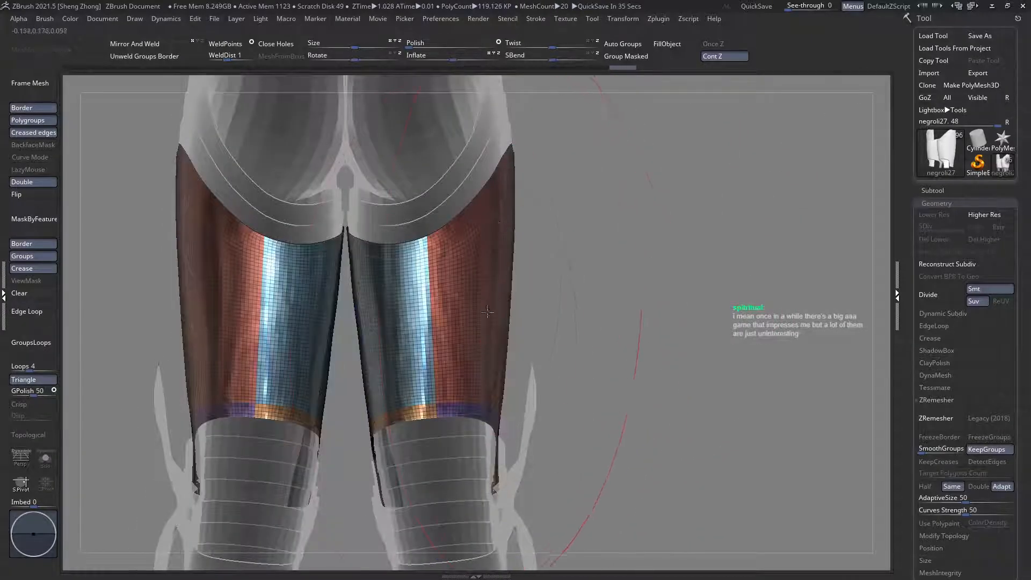
right_drag(565, 262, 464, 290)
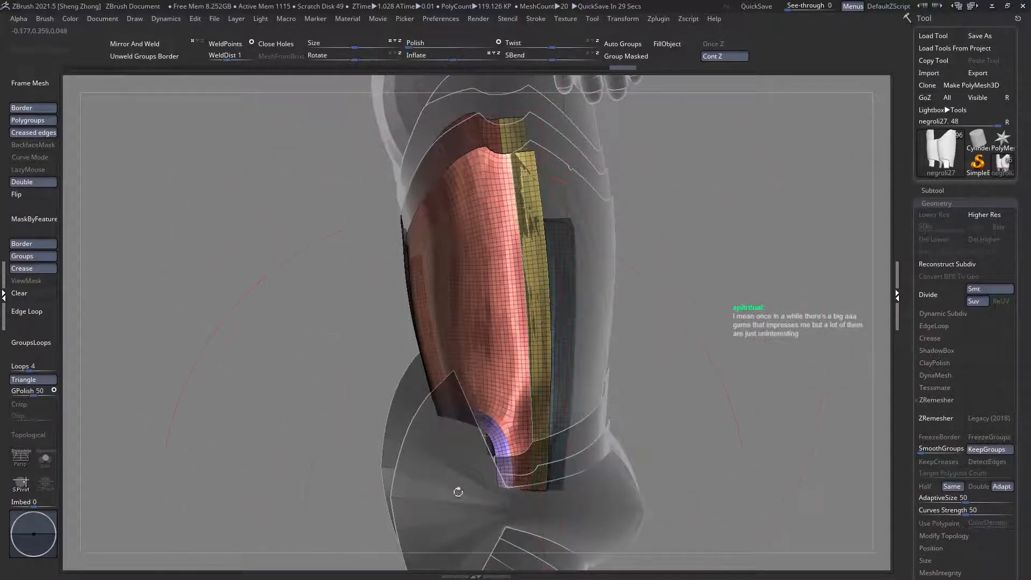
right_drag(486, 545, 486, 379)
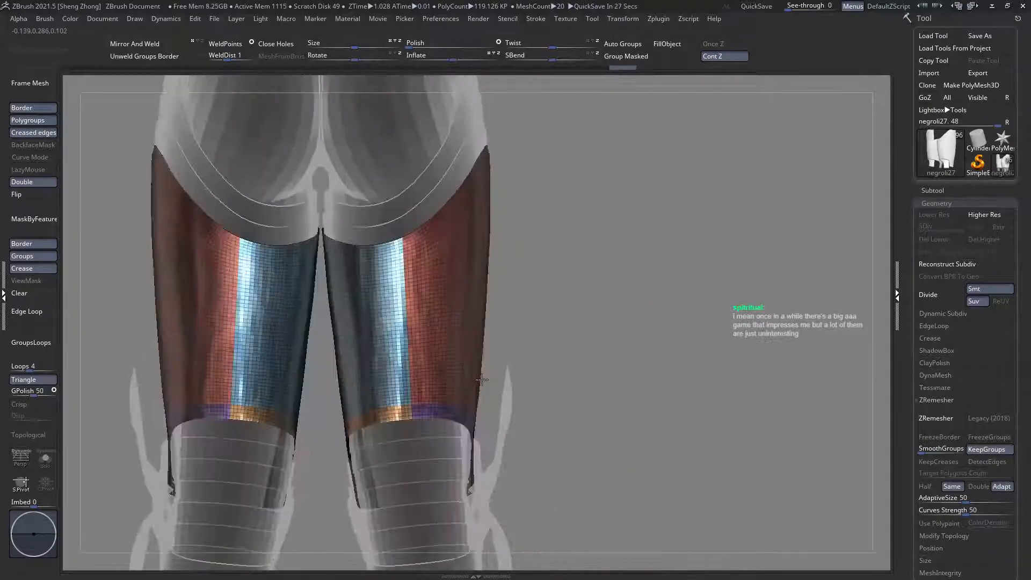
right_drag(397, 378, 376, 359)
right_drag(451, 375, 392, 366)
right_drag(433, 458, 467, 385)
Step: Reselect the thigh plates subtool in a side view with the polyframe shown
alt+click(534, 328)
key(shift+f)
right_drag(513, 317, 389, 314)
ctrl+shift+click(508, 336)
ctrl+shift+click(479, 354)
alt+click(390, 313)
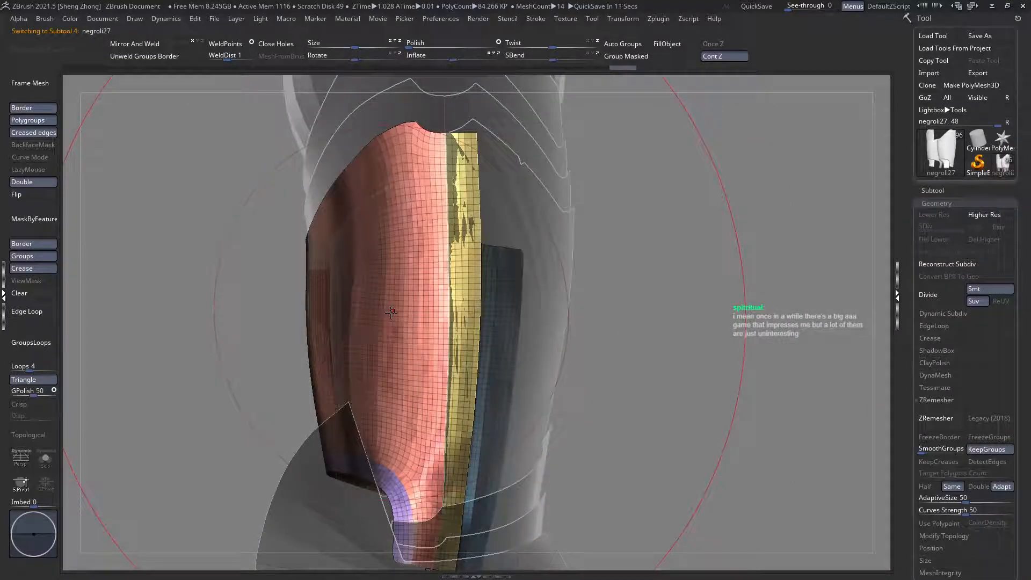
key(space)
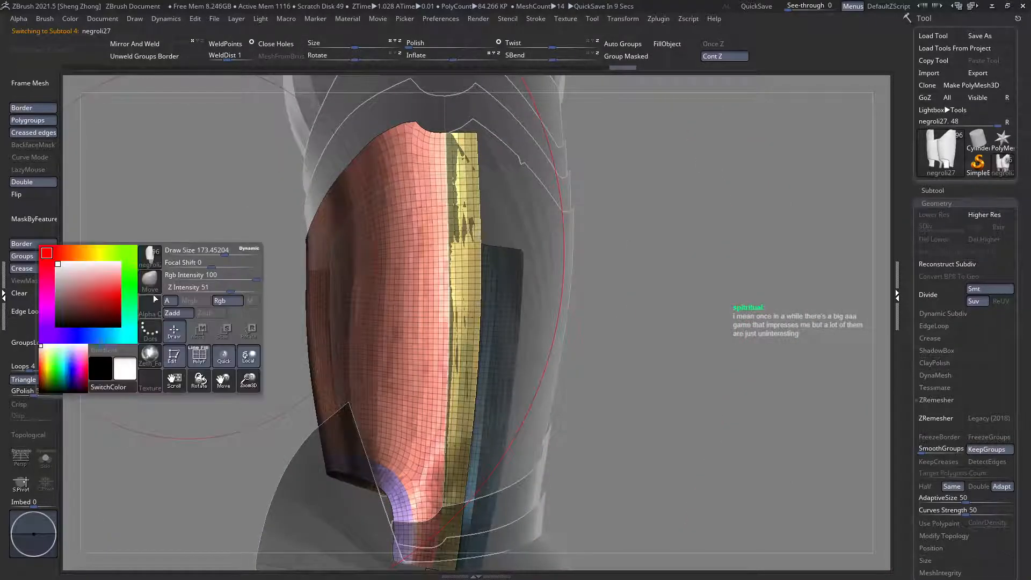
click(152, 253)
click(475, 321)
right_drag(481, 322, 452, 321)
ctrl+shift+click(455, 324)
ctrl+shift+click(456, 329)
ctrl+shift+click(466, 338)
ctrl+shift+click(471, 345)
ctrl+shift+click(328, 294)
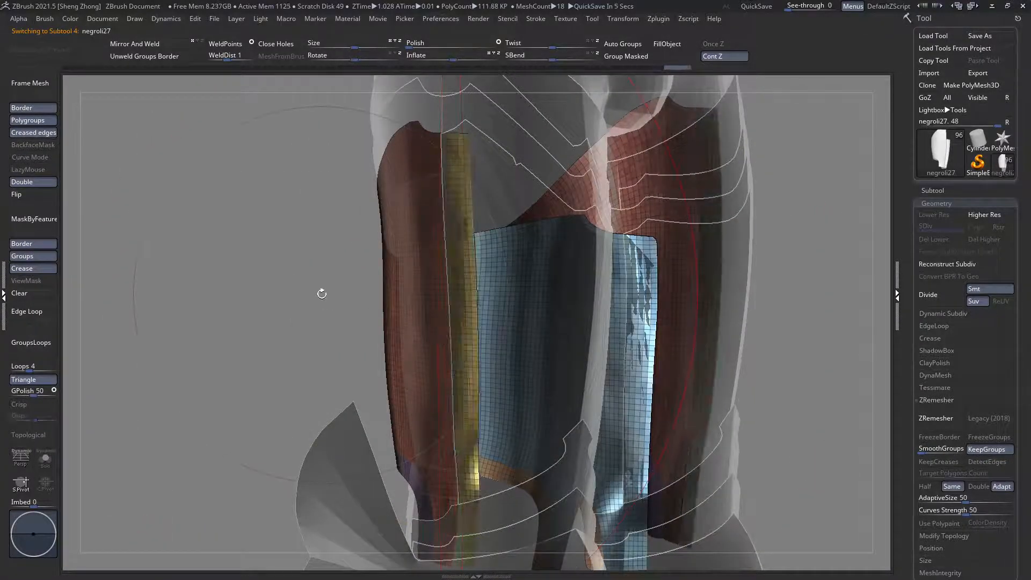
right_drag(322, 292, 339, 288)
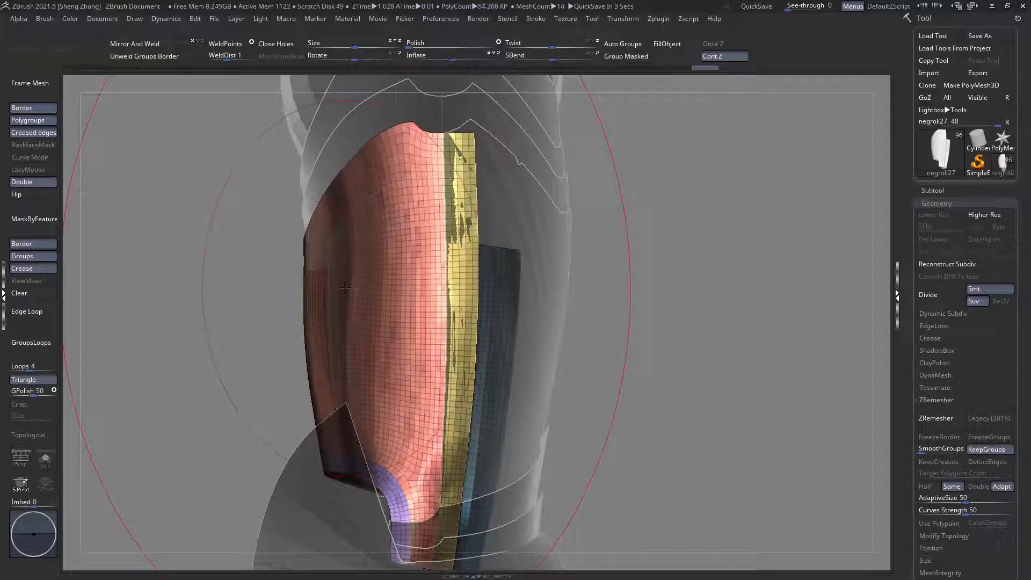
Step: Abort the project auto-save and open the subtool list with the thigh plates in side view
key(space)
click(153, 254)
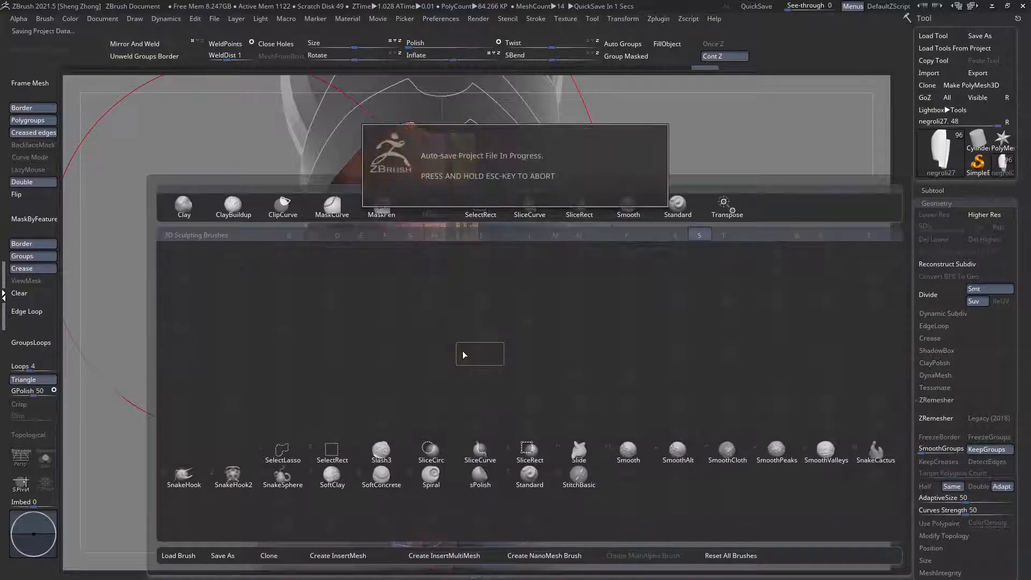
key(Escape)
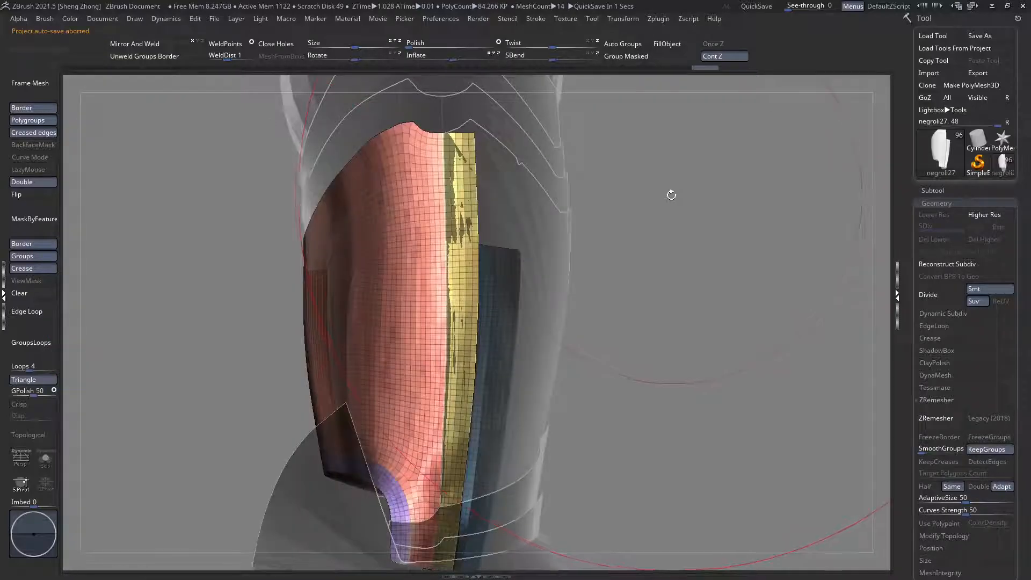
click(935, 190)
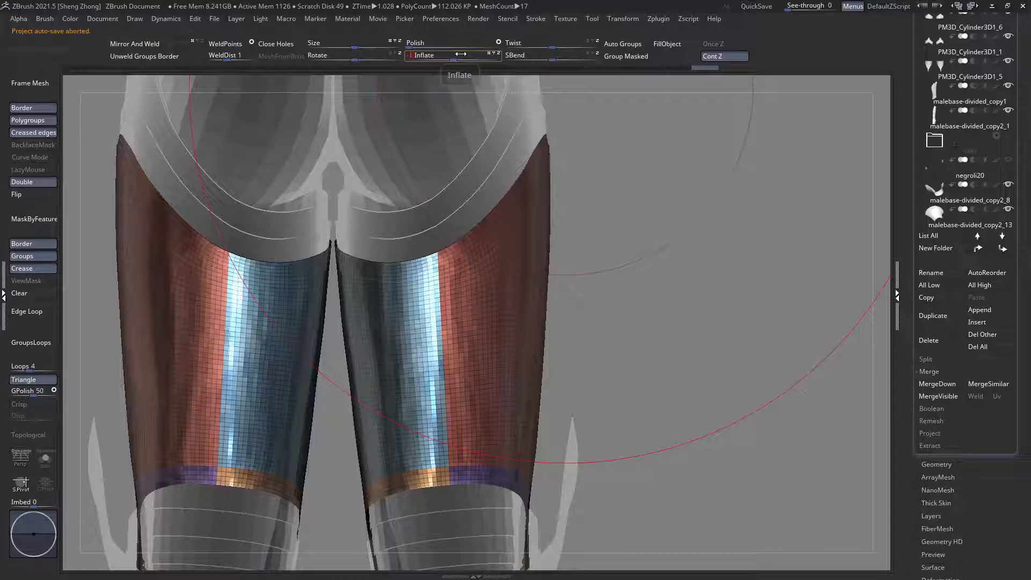
key(Return)
drag(623, 287, 200, 322)
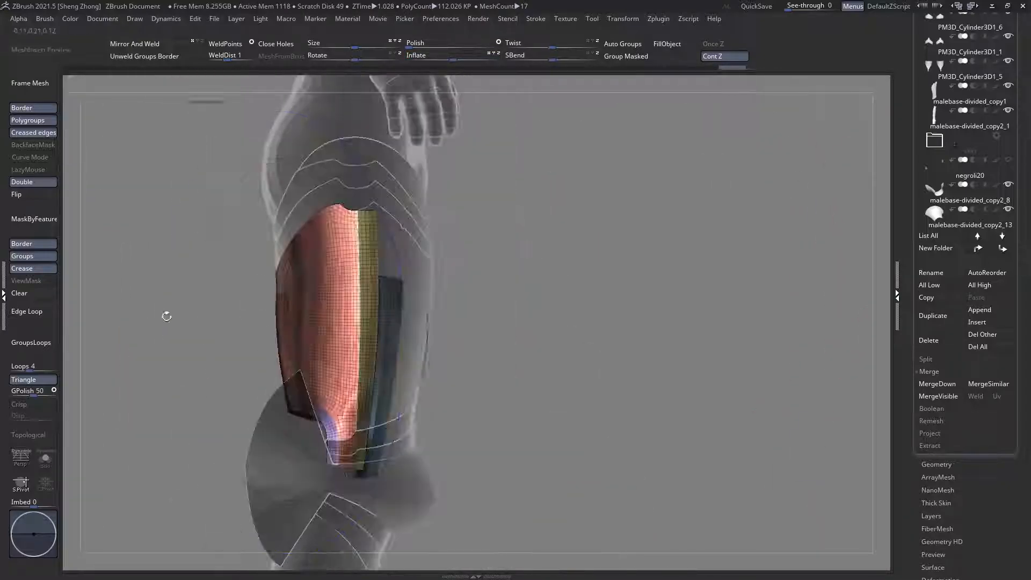
Step: Reorder the thigh plate subtools so they are adjacent and merge the rear plates down into the front plates
click(981, 251)
drag(542, 317, 509, 340)
alt+click(391, 328)
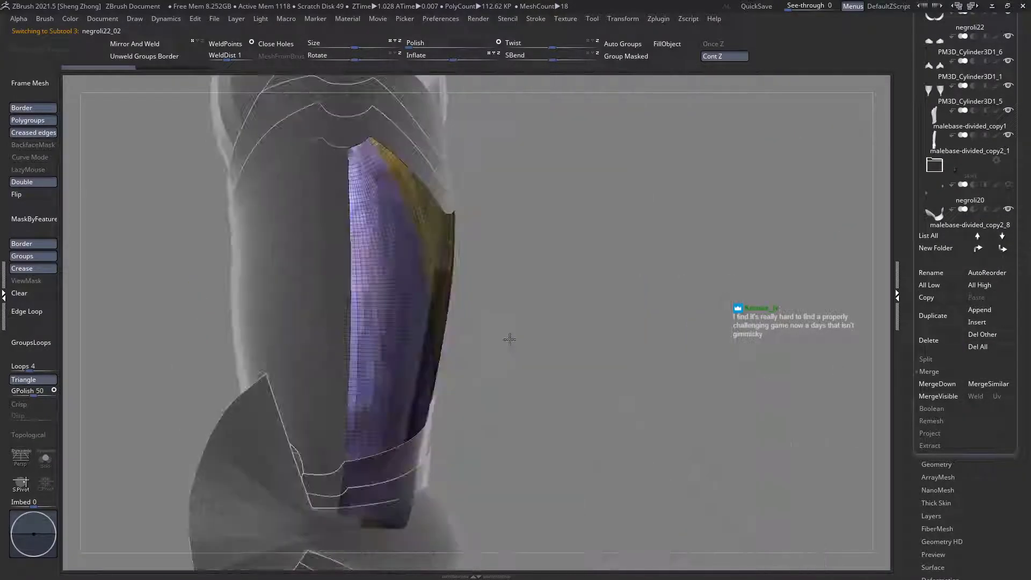
drag(444, 197, 371, 200)
shift+click(977, 248)
drag(806, 322, 672, 309)
drag(1029, 418, 1030, 379)
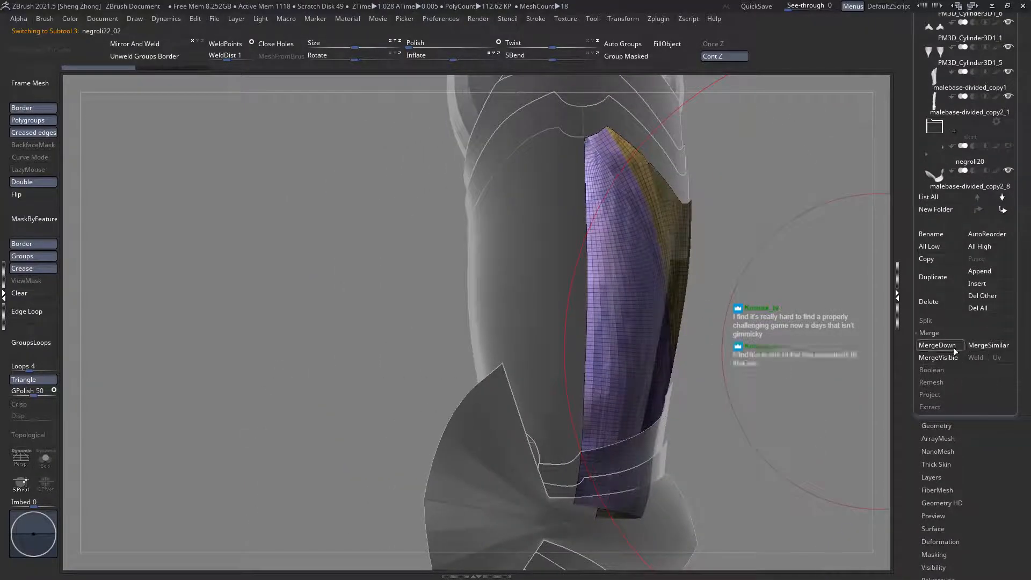
click(937, 345)
click(843, 373)
alt+drag(719, 320, 656, 395)
Step: Examine the overlapped strips of the merged thigh armour with the front and outer sections hidden, restoring full visibility at the end
key(space)
click(228, 259)
click(458, 355)
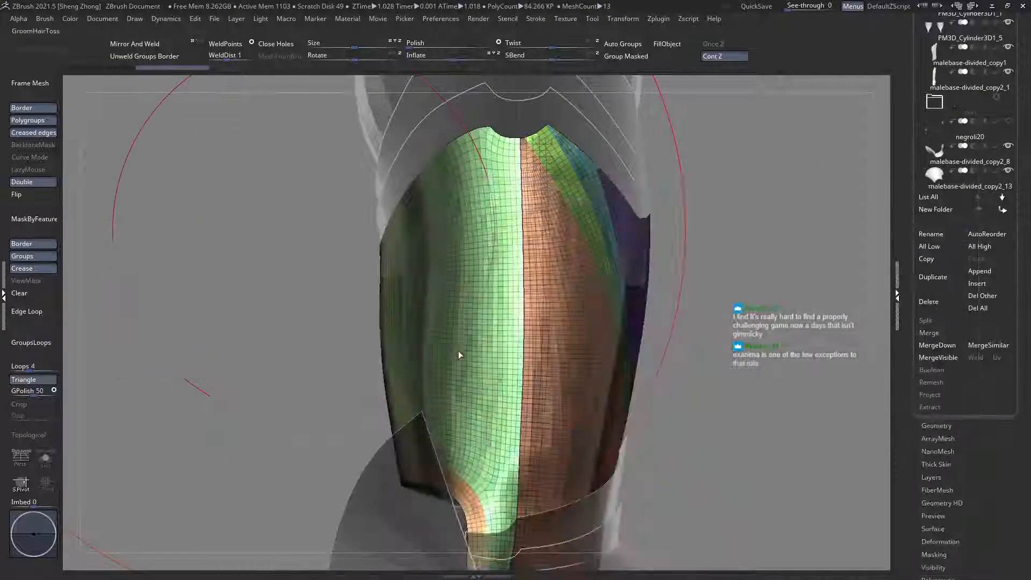
ctrl+shift+click(427, 290)
ctrl+shift+click(427, 290)
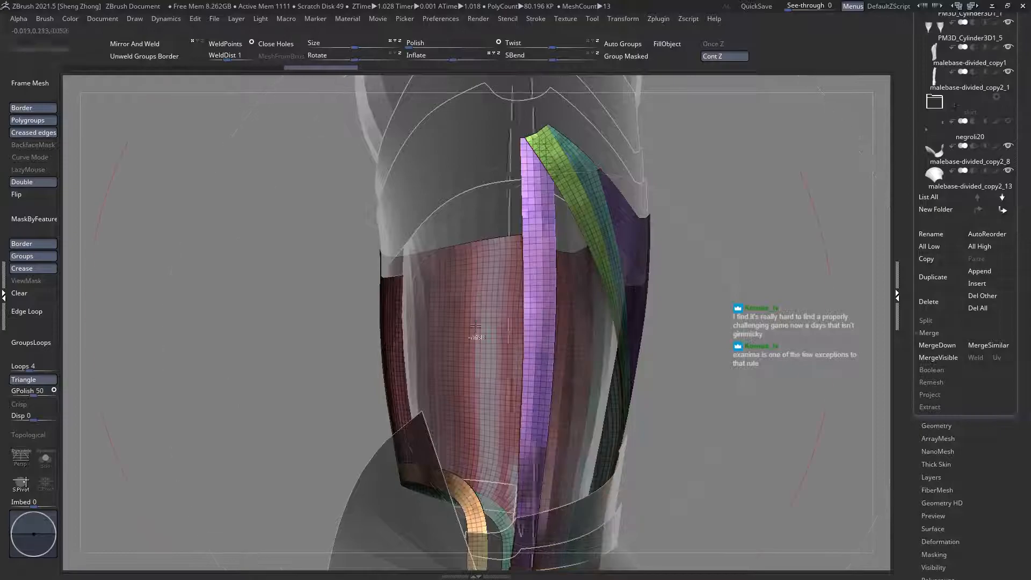
key(ctrl+w)
ctrl+shift+click(242, 256)
Step: Adjust the brush size, solo the merged thigh armour and keep only one leg's plates visible
alt+right_drag(447, 355, 409, 353)
mouse_move(408, 353)
right_down()
mouse_move(465, 350)
mouse_move(376, 373)
mouse_move(376, 299)
mouse_move(380, 310)
right_up()
key(space)
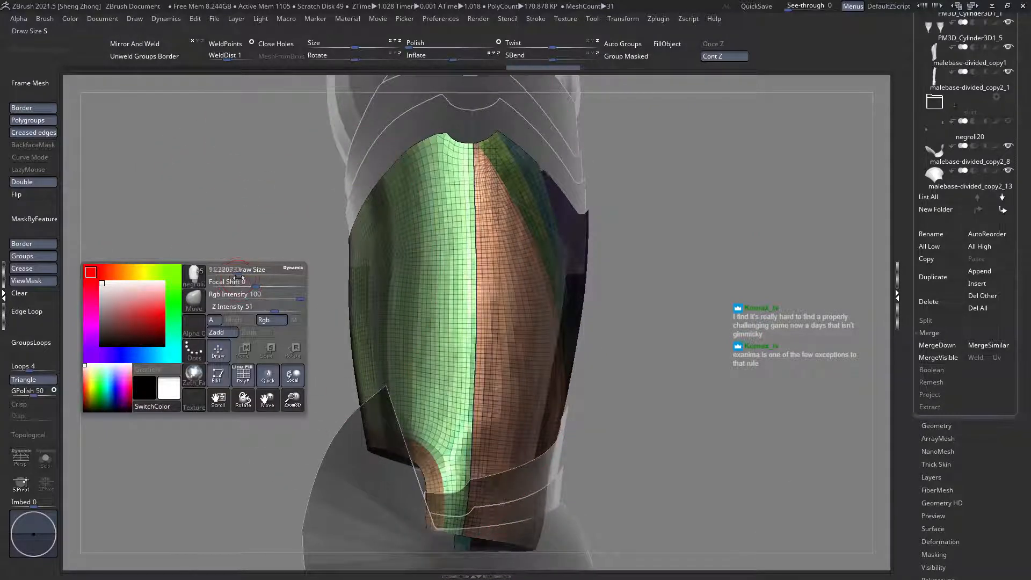
drag(237, 277, 240, 278)
mouse_move(320, 288)
right_down()
mouse_move(458, 327)
mouse_move(378, 299)
mouse_move(311, 345)
mouse_move(384, 344)
mouse_move(297, 393)
mouse_move(440, 370)
right_up()
click(51, 467)
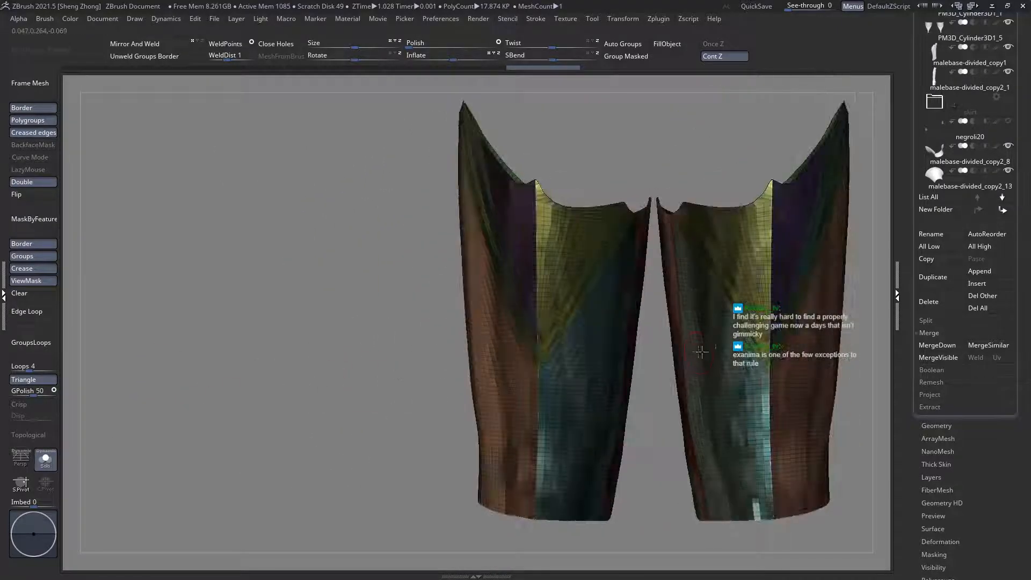
alt+right_drag(650, 344, 483, 258)
ctrl+shift+drag(659, 140, 489, 481)
right_drag(376, 398, 463, 376)
Step: Examine the single thigh's plates from the front and the outer side to plan the cuts, with the polyframe shown
ctrl+right_drag(463, 376, 456, 467)
alt+right_drag(456, 467, 509, 488)
right_drag(301, 354, 378, 345)
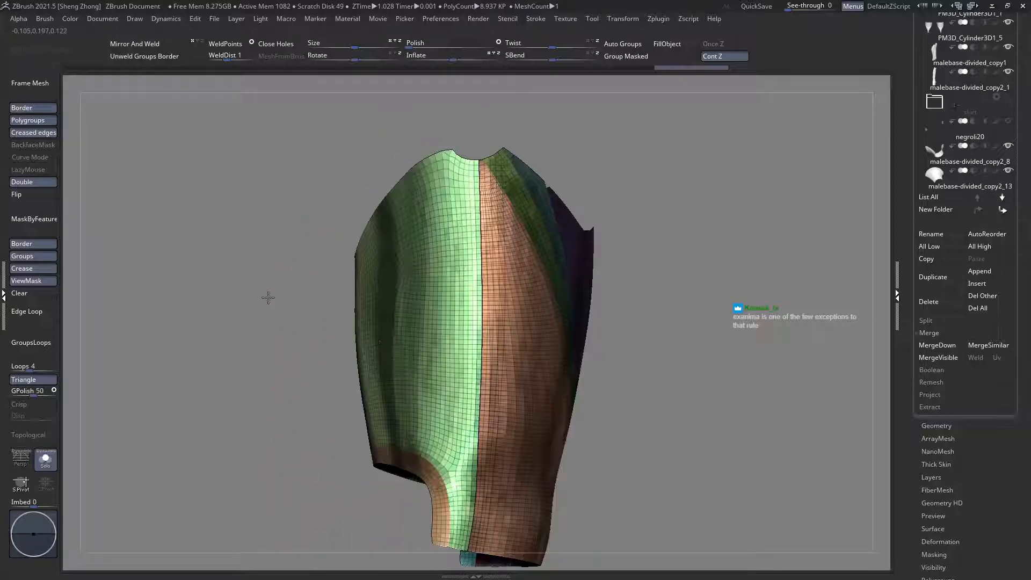
key(space)
click(225, 300)
click(588, 204)
mouse_move(462, 369)
ctrl+right_down()
mouse_move(468, 400)
mouse_move(476, 338)
mouse_move(429, 348)
mouse_move(399, 271)
mouse_move(462, 263)
mouse_move(387, 281)
mouse_move(367, 302)
ctrl+right_up()
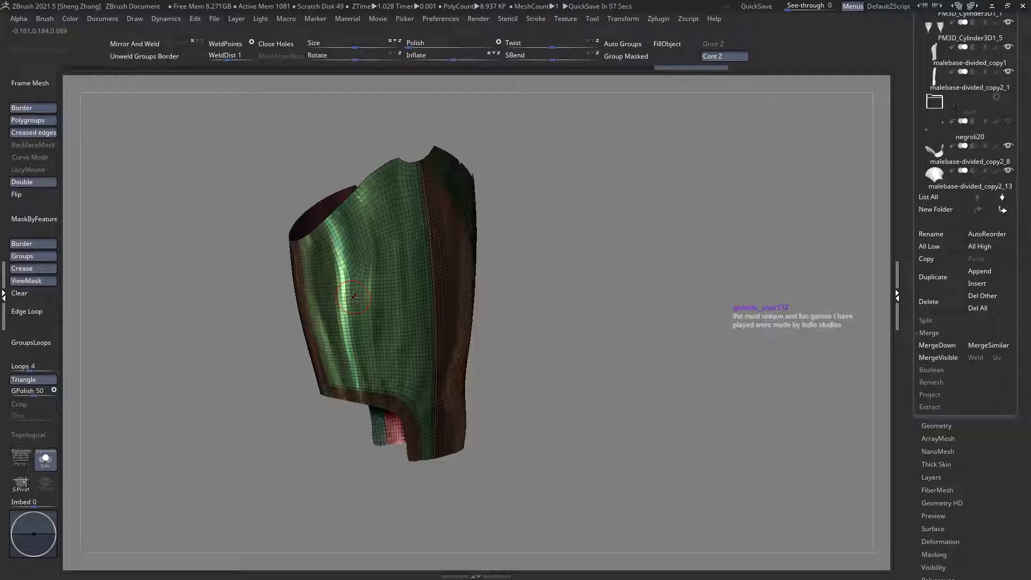
right_drag(464, 371, 518, 339)
ctrl+right_drag(499, 284, 581, 355)
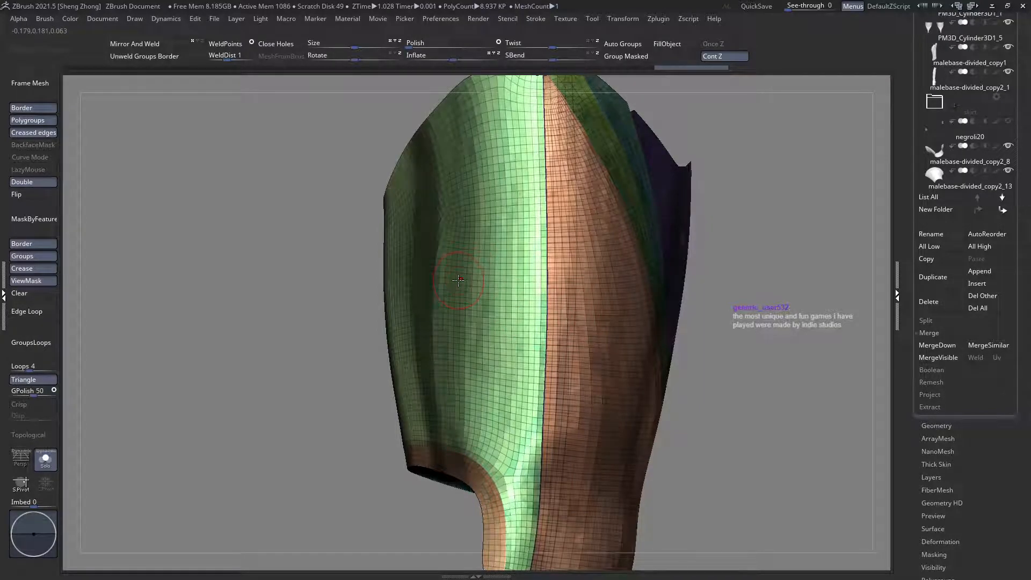
ctrl+right_drag(469, 191, 466, 176)
key(shift+f)
key(shift+f)
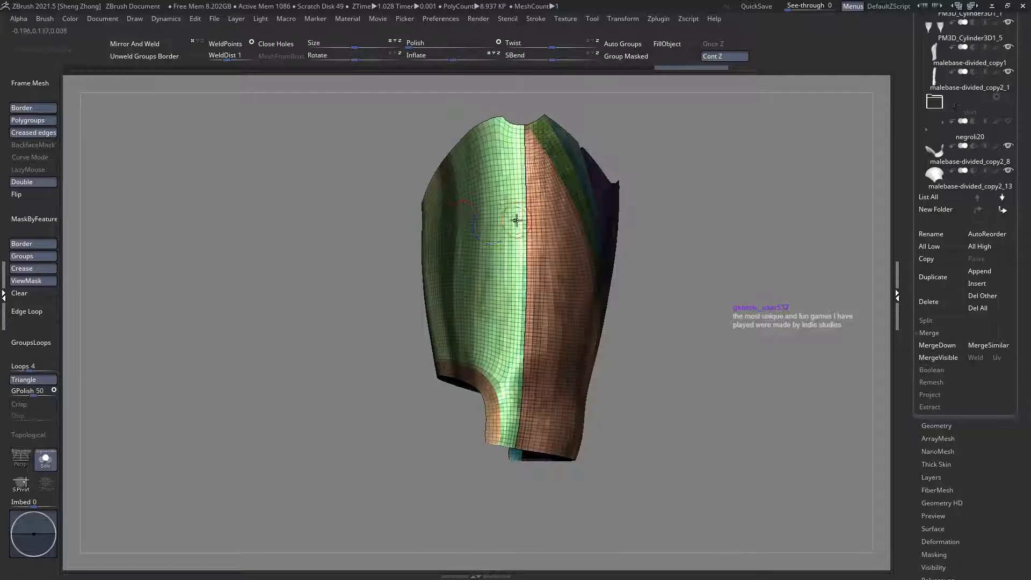
right_drag(515, 219, 540, 218)
right_drag(453, 207, 443, 195)
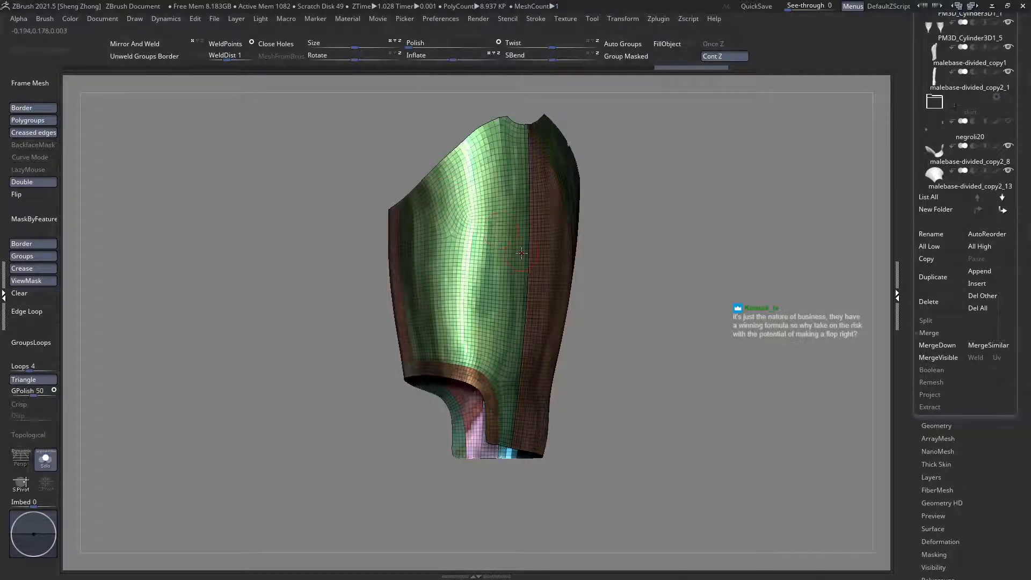
drag(689, 263, 492, 250)
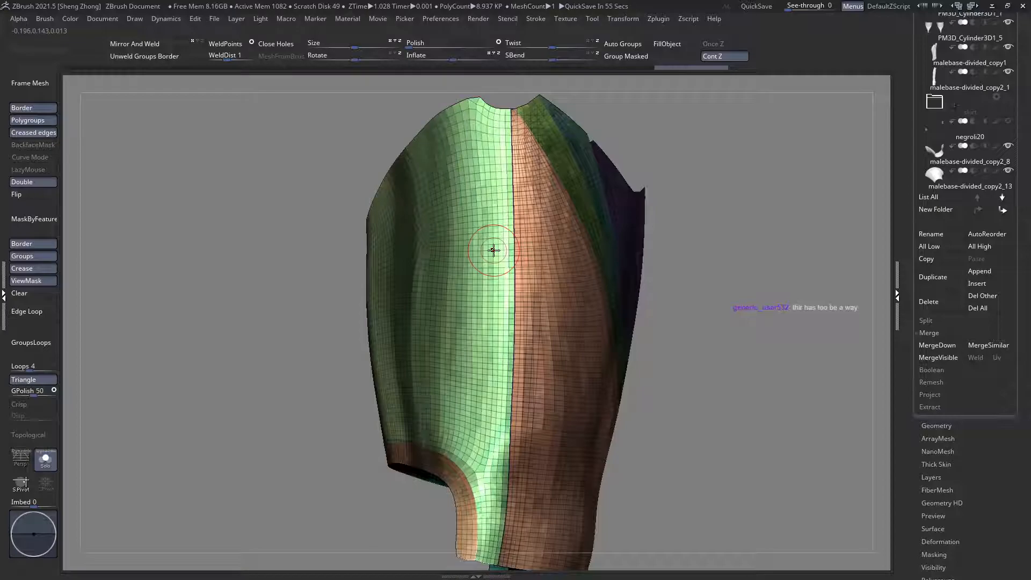
ctrl+right_drag(493, 260, 448, 333)
ctrl+right_drag(448, 333, 447, 345)
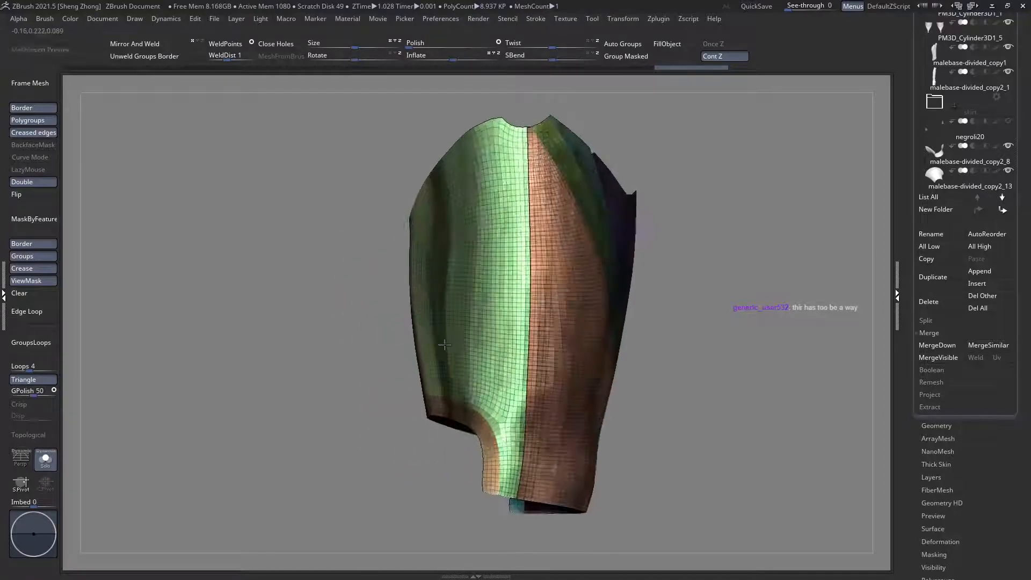
Step: Try isolating the thigh's front and outer sections, and bring the hidden parts back
right_click(250, 352)
key(b)
key(s)
key(t)
mouse_move(537, 370)
right_down()
mouse_move(509, 359)
mouse_move(529, 356)
right_up()
right_drag(517, 268, 465, 336)
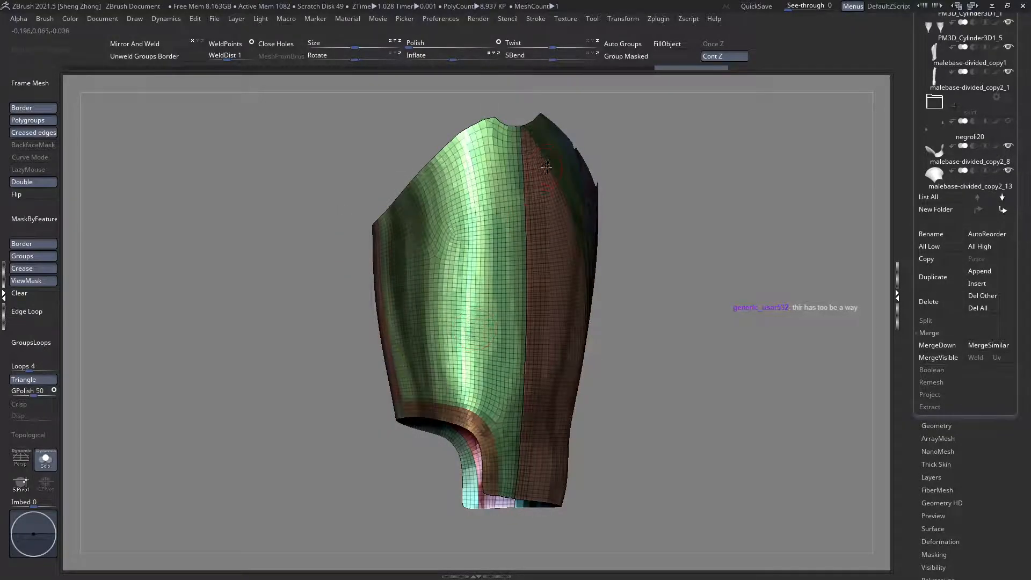
ctrl+right_drag(457, 296, 413, 398)
right_drag(444, 341, 531, 216)
right_drag(431, 328, 547, 306)
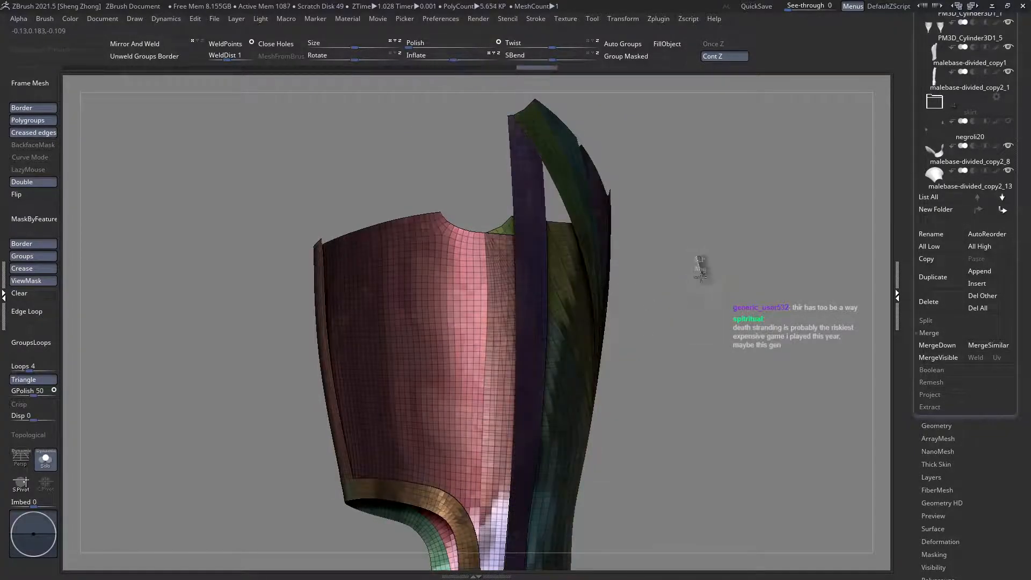
ctrl+shift+drag(700, 277, 707, 288)
right_click(249, 316)
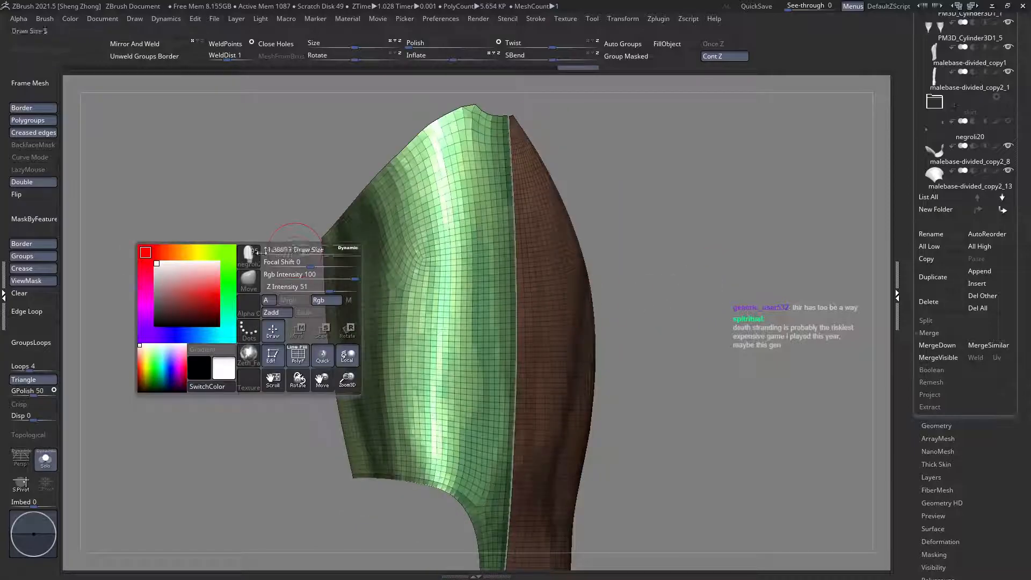
click(36, 292)
ctrl+shift+click(211, 254)
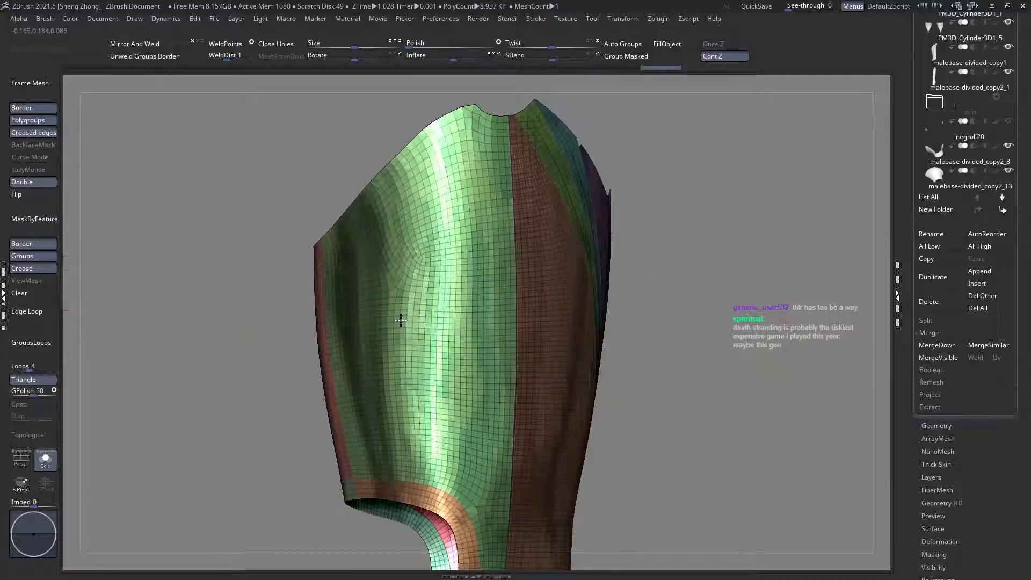
Step: Show only the front and outer thigh sections and choose the SliceCurve brush
ctrl+shift+click(401, 320)
ctrl+shift+click(400, 320)
ctrl+shift+click(566, 341)
ctrl+shift+drag(209, 170, 235, 200)
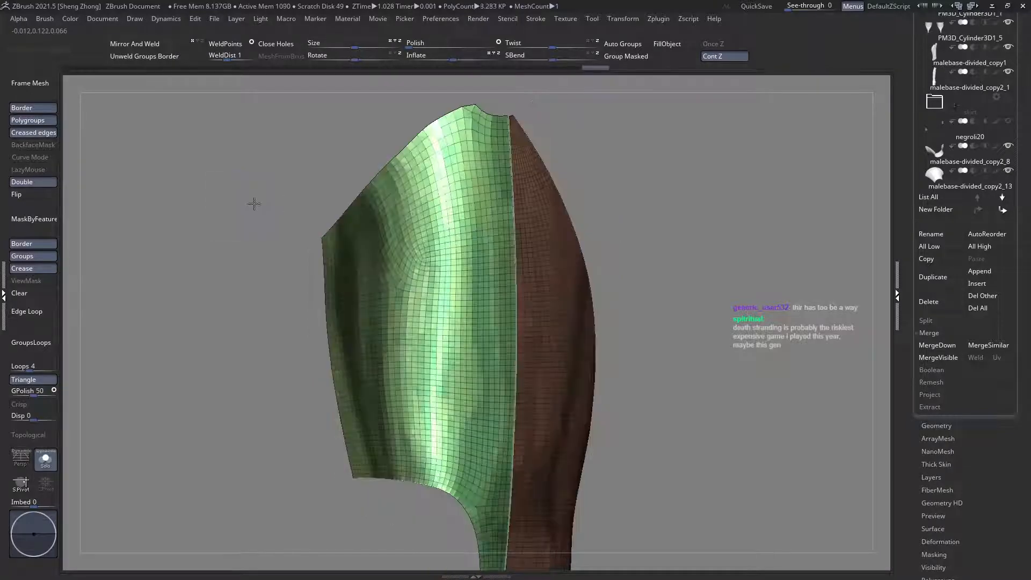
right_click(254, 203)
click(208, 231)
key(s)
key(t)
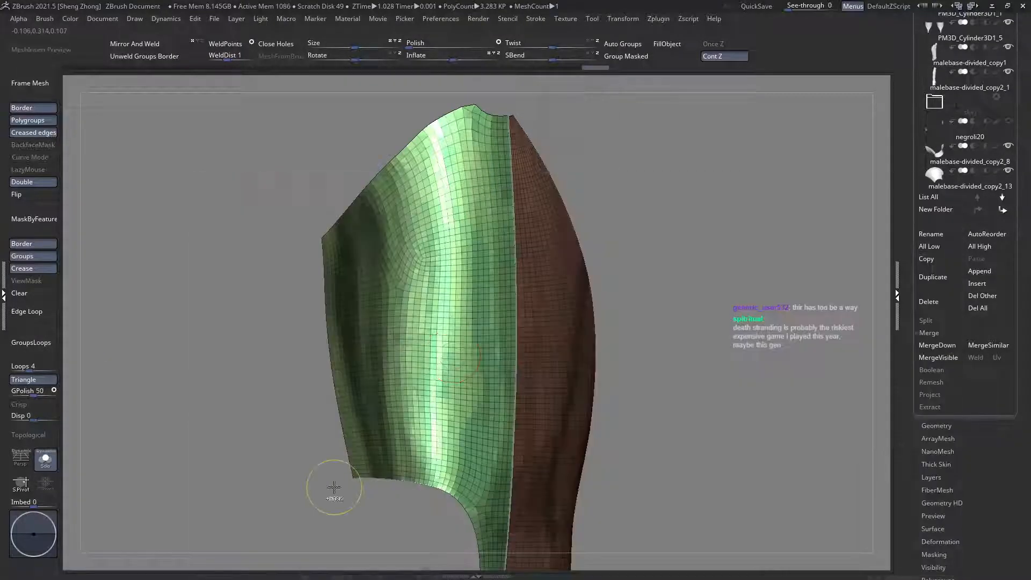
Step: Slice the front and outer thigh sections into fanned diagonal strips, running from the lower front edge up to the outer edge
ctrl+shift+drag(347, 482, 571, 86)
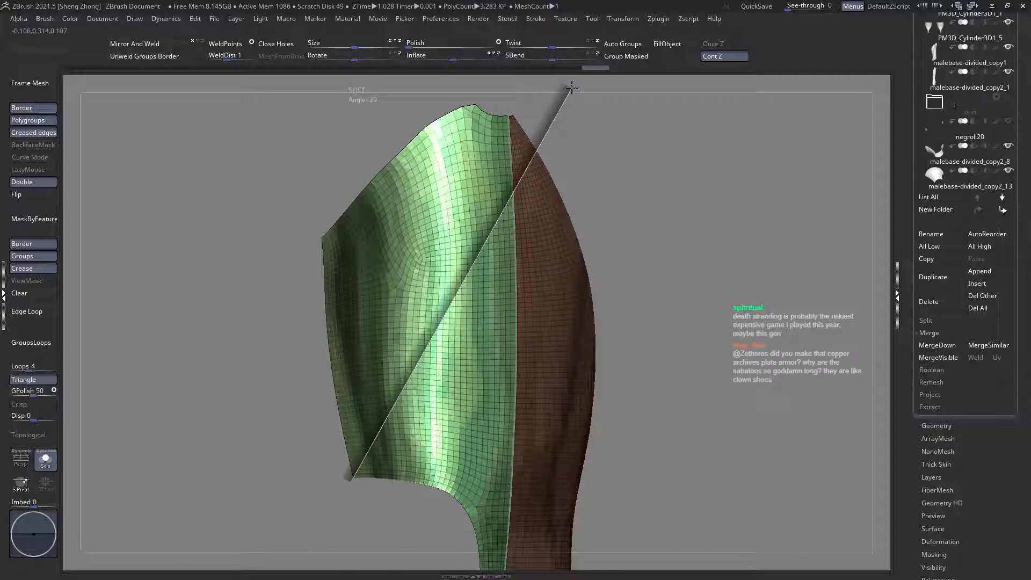
ctrl+shift+drag(571, 88, 370, 447)
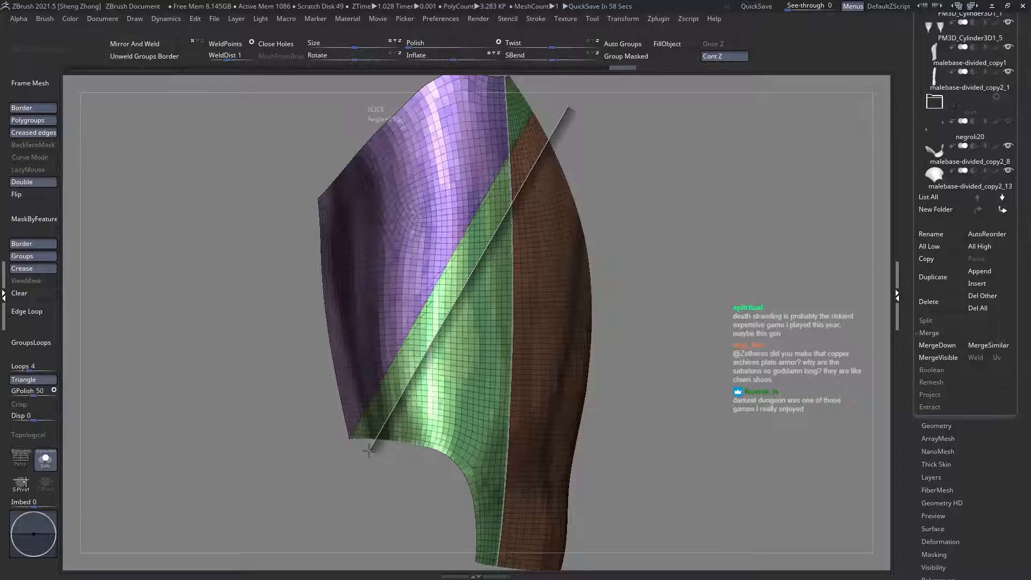
ctrl+shift+drag(369, 450, 601, 122)
ctrl+shift+drag(598, 193, 412, 451)
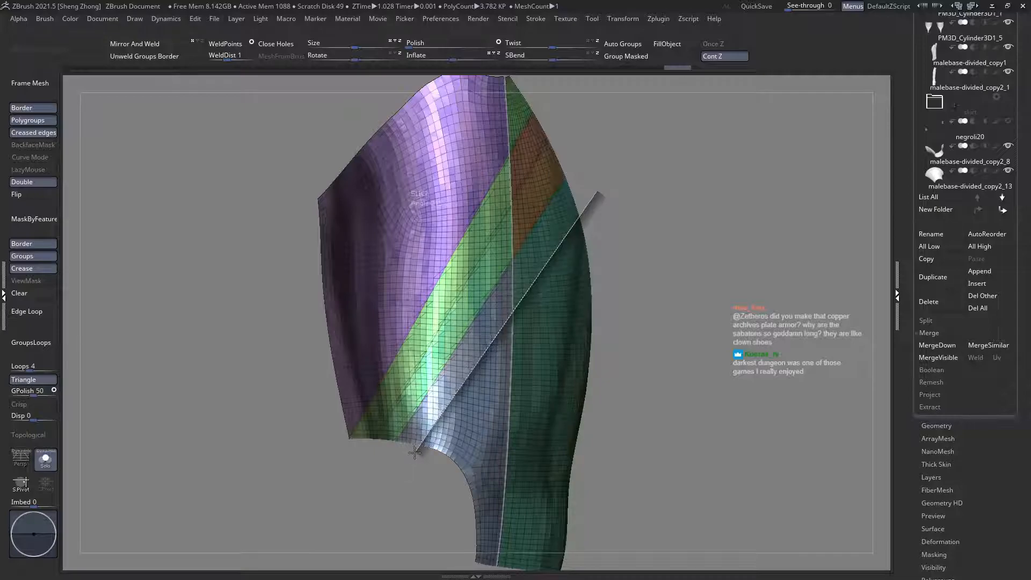
mouse_move(414, 453)
ctrl+shift+mouse_down()
mouse_move(652, 209)
mouse_move(644, 205)
ctrl+shift+mouse_up()
alt+right_drag(594, 287, 605, 212)
ctrl+shift+drag(631, 208, 461, 403)
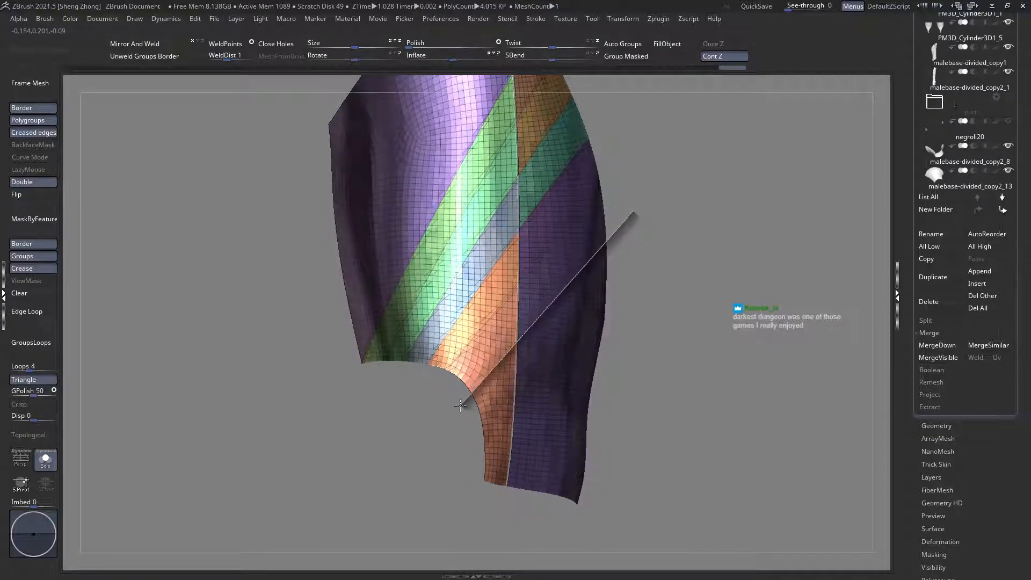
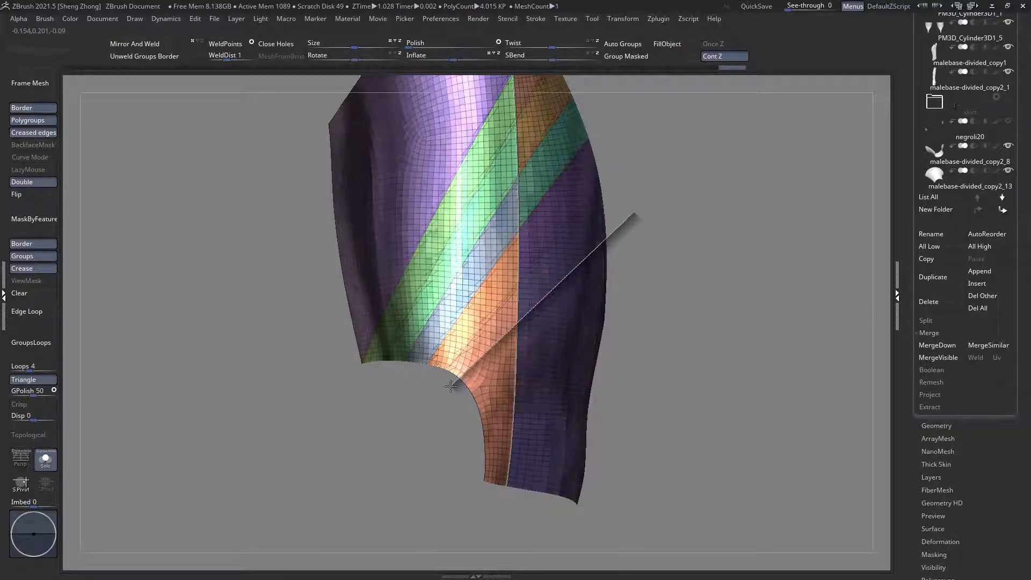
mouse_move(453, 388)
ctrl+shift+mouse_down()
mouse_move(475, 378)
mouse_move(465, 376)
mouse_move(448, 406)
ctrl+shift+mouse_up()
ctrl+shift+drag(651, 272, 691, 229)
Step: Discard the diagonal slices and show all plates of the leg again from the lower outer side
key(f)
drag(634, 288, 569, 317)
drag(587, 379, 538, 366)
ctrl+shift+click(538, 365)
key(f)
ctrl+shift+click(595, 453)
drag(599, 448, 671, 413)
Step: Pull the rear outline of the outer thigh section slightly outward near the knee with the Move brush
mouse_move(528, 395)
mouse_down()
mouse_move(531, 332)
mouse_move(603, 395)
mouse_move(482, 317)
mouse_move(530, 343)
mouse_move(532, 376)
mouse_up()
key(space)
drag(537, 327, 562, 329)
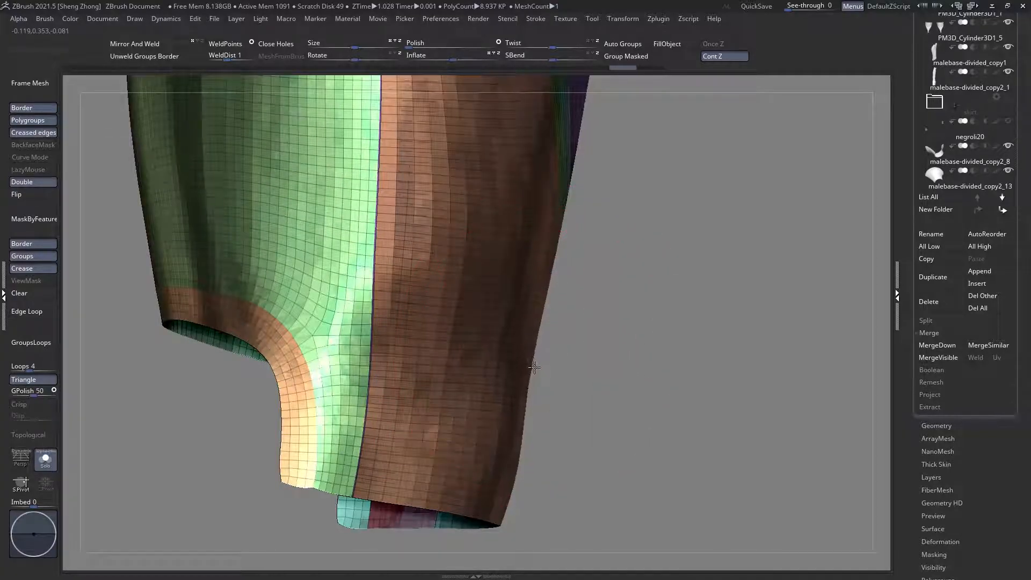
mouse_move(536, 367)
mouse_down()
mouse_move(433, 357)
mouse_move(616, 359)
mouse_move(568, 360)
mouse_up()
key(space)
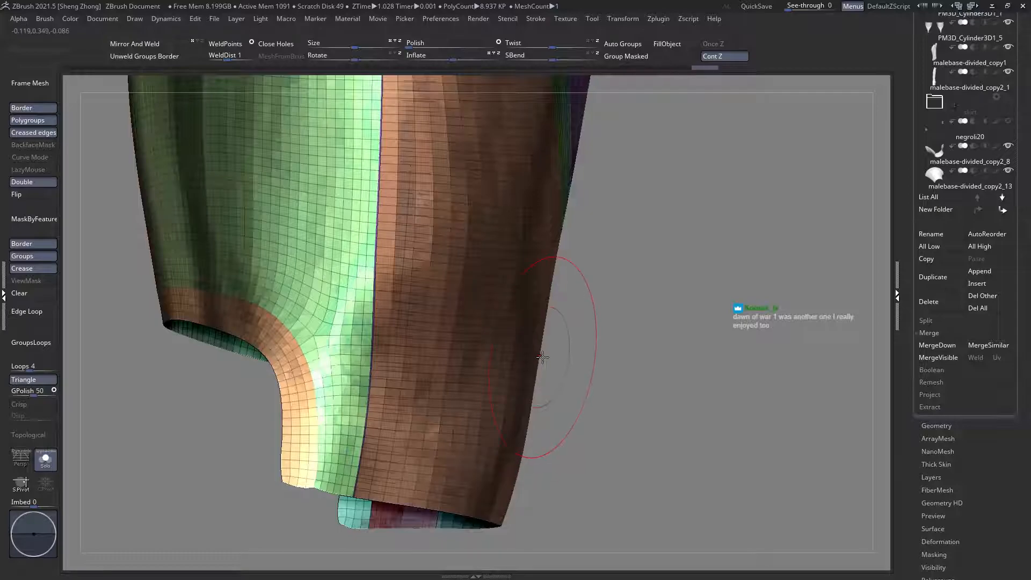
drag(583, 322, 615, 325)
Step: Rework the rear outline of the outer thigh section down to the hem with strokes along its edge
ctrl+shift+click(532, 329)
key(space)
click(530, 336)
key(z)
key(m)
key(alt)
ctrl+shift+drag(549, 227, 522, 356)
ctrl+shift+drag(513, 401, 480, 545)
drag(612, 455, 453, 419)
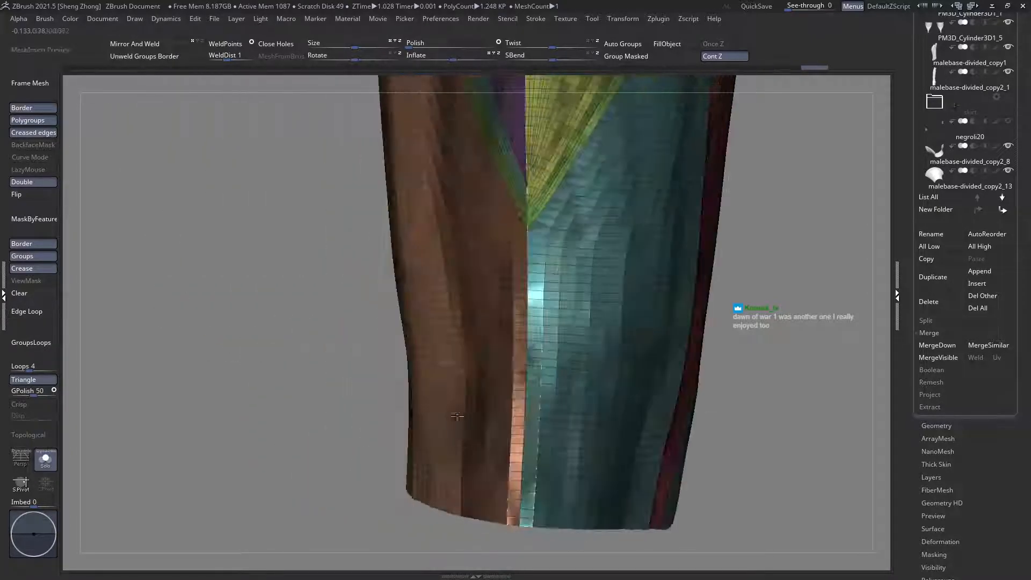
Step: Try isolating the outer thigh section from several angles, undoing the latest changes each time
ctrl+shift+click(523, 391)
key(ctrl+z)
drag(355, 376, 460, 366)
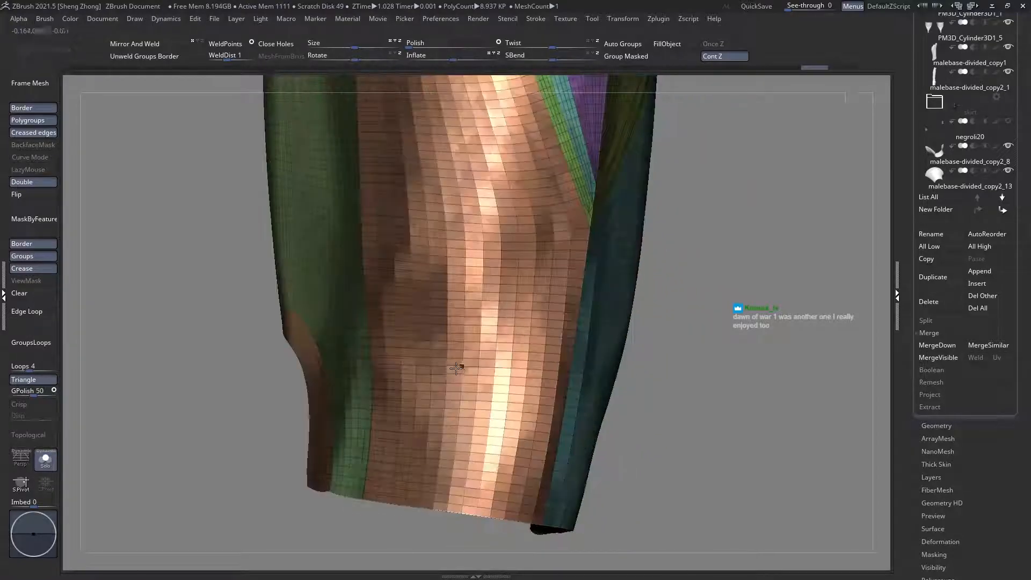
ctrl+shift+click(409, 353)
mouse_move(409, 352)
right_down()
mouse_move(469, 352)
mouse_move(446, 369)
right_up()
key(ctrl+z)
key(ctrl+z)
key(ctrl+z)
right_drag(377, 364, 406, 337)
ctrl+shift+click(400, 366)
key(ctrl+z)
Step: Examine the rear seam between the outer and inner thigh sections, first in isolation and finally on the whole leg without the polyframe
ctrl+shift+click(498, 374)
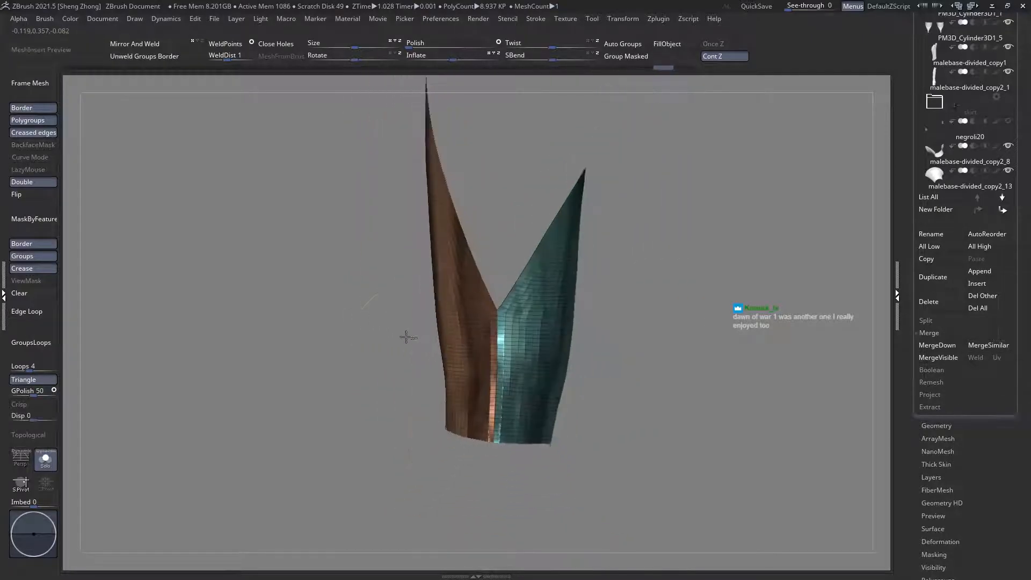
right_drag(352, 309, 389, 289)
right_click(343, 352)
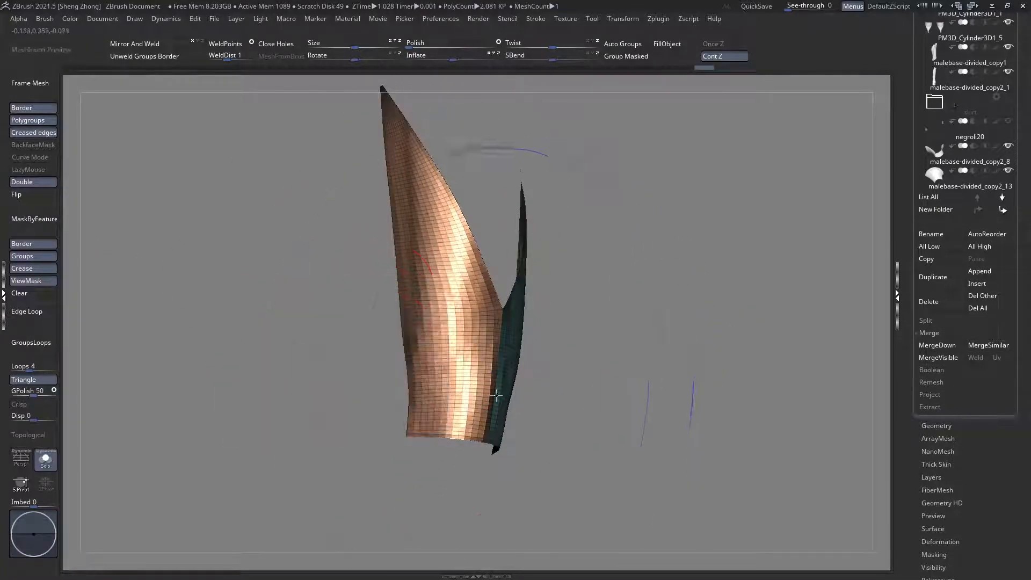
right_drag(485, 400, 486, 343)
key(shift+f)
ctrl+shift+click(451, 359)
ctrl+shift+click(421, 352)
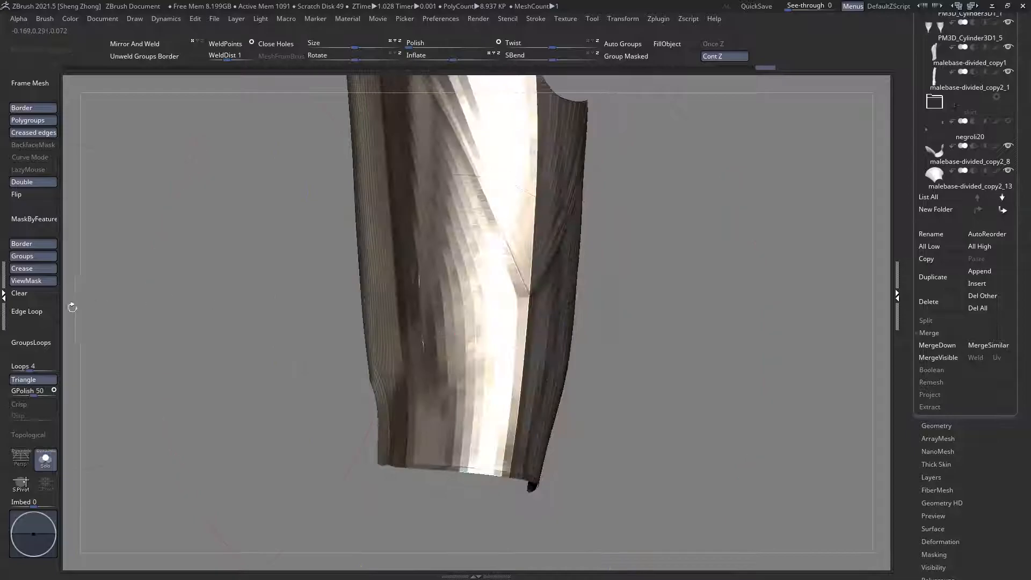
Step: Clear the mask, isolate the lower outer thigh section, and mask its surroundings and borders with MaskByFeature
click(33, 293)
ctrl+shift+click(424, 344)
ctrl+click(207, 301)
ctrl+shift+click(199, 299)
click(43, 229)
Step: Smooth the middle of the lower outer thigh section, adjusting the brush size between strokes
mouse_move(444, 327)
shift+mouse_down()
mouse_move(472, 341)
mouse_move(446, 336)
shift+mouse_up()
right_drag(445, 336, 472, 325)
shift+drag(451, 323, 426, 322)
mouse_move(426, 322)
right_down()
mouse_move(366, 339)
mouse_move(429, 324)
right_up()
key(space)
drag(467, 323, 458, 323)
right_drag(457, 324, 281, 360)
Step: Check the rear seam of the thigh plate from behind and clear the remaining mask
click(33, 295)
right_drag(400, 326, 37, 258)
ctrl+shift+click(344, 313)
right_click(584, 315)
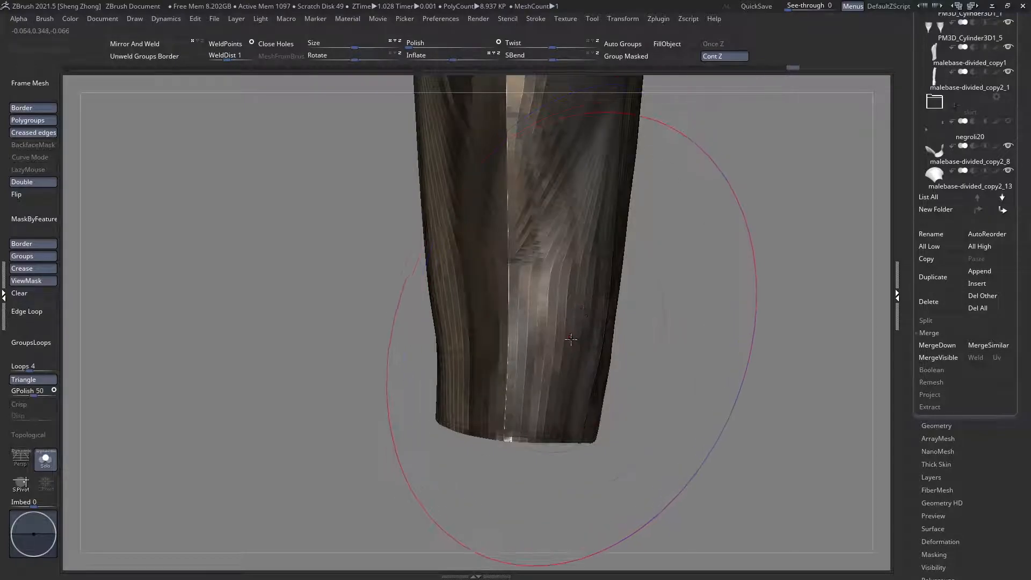
right_drag(573, 327, 502, 324)
right_drag(138, 395, 307, 417)
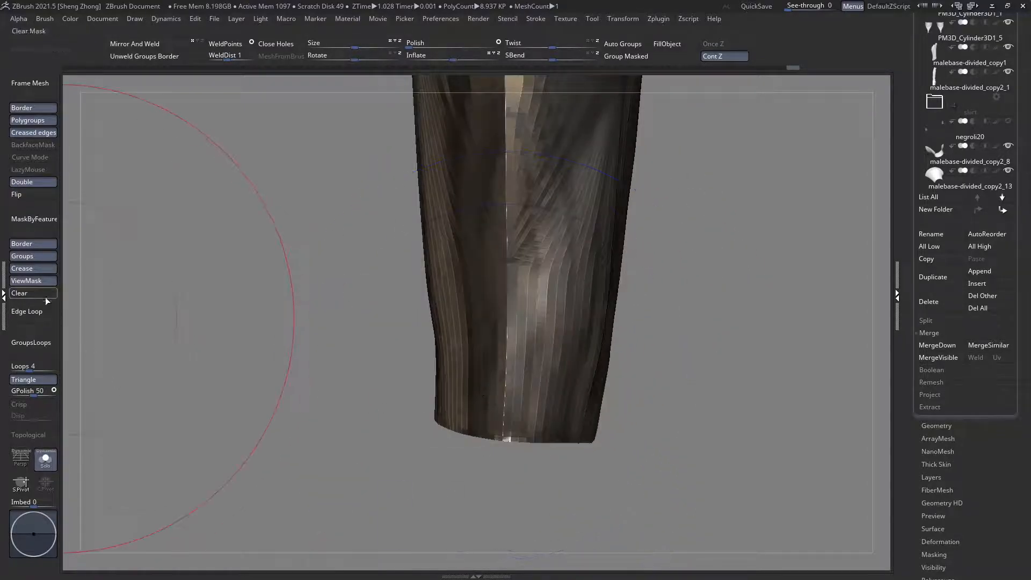
click(46, 295)
Step: Nudge the outer side outline of the thigh plate slightly outward just above the hem with the Move brush
mouse_move(483, 361)
ctrl+right_down()
mouse_move(416, 349)
mouse_move(430, 349)
mouse_move(387, 281)
mouse_move(429, 374)
mouse_move(404, 365)
ctrl+right_up()
right_click(386, 281)
right_click(404, 365)
drag(414, 341, 408, 340)
mouse_move(426, 374)
right_down()
mouse_move(455, 374)
mouse_move(428, 364)
right_up()
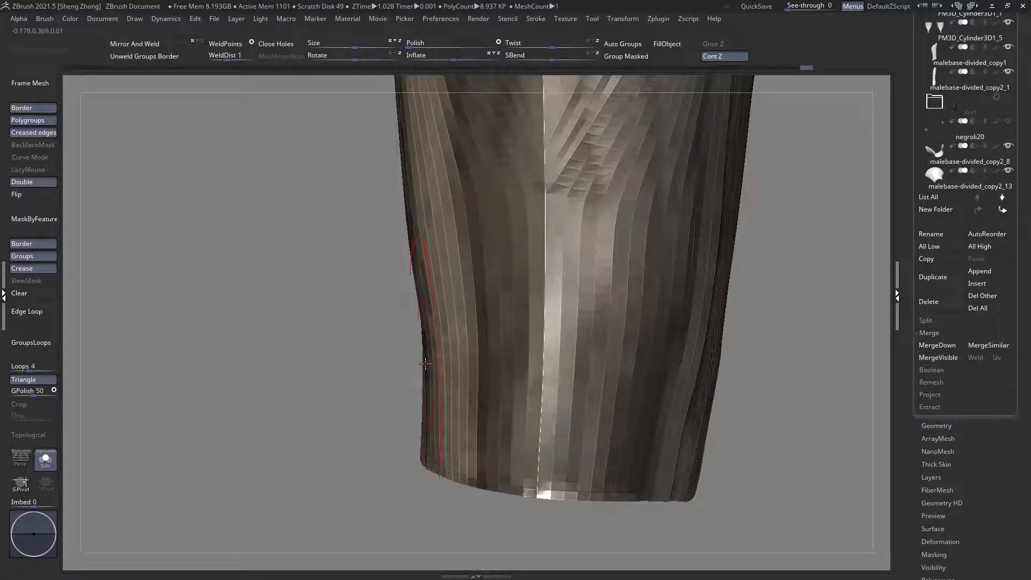
drag(425, 364, 417, 363)
right_drag(418, 364, 496, 370)
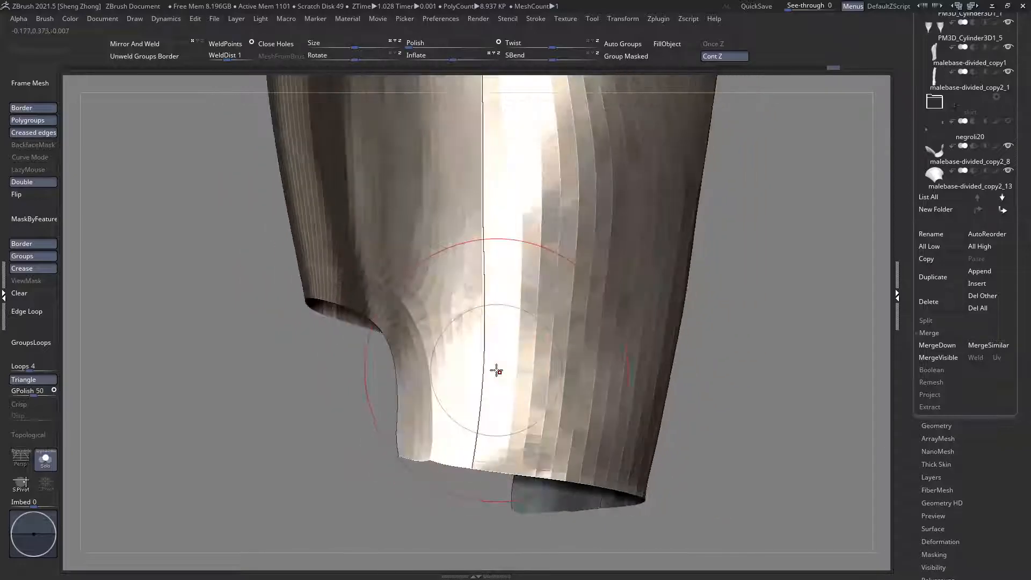
Step: Refine the outer side of the lower thigh plate around its vertical seam with small, resized Move strokes
key(space)
drag(499, 348, 494, 348)
alt+right_drag(501, 375, 475, 385)
key(space)
drag(466, 382, 463, 381)
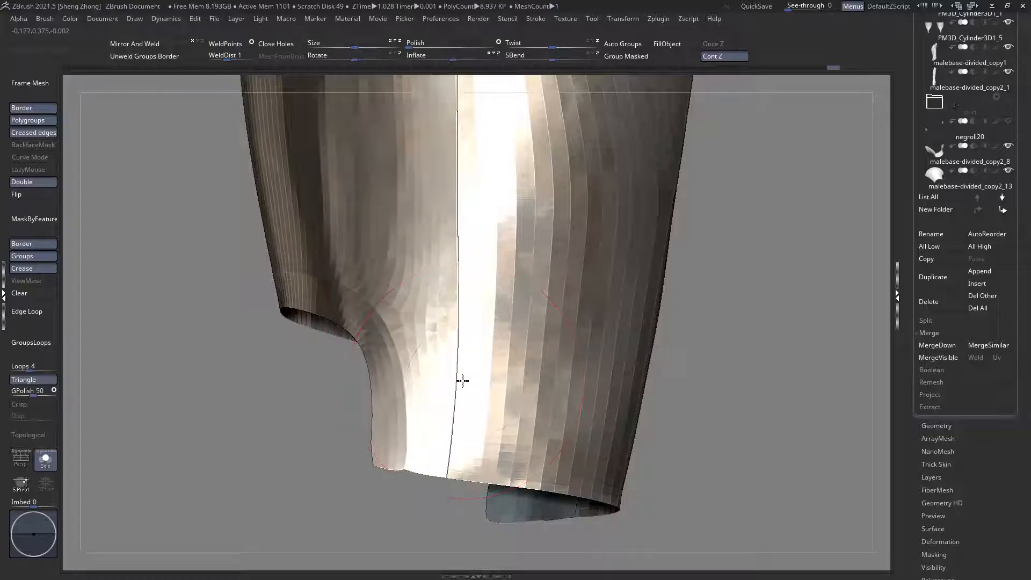
right_drag(460, 381, 435, 334)
key(space)
key(space)
drag(435, 334, 429, 335)
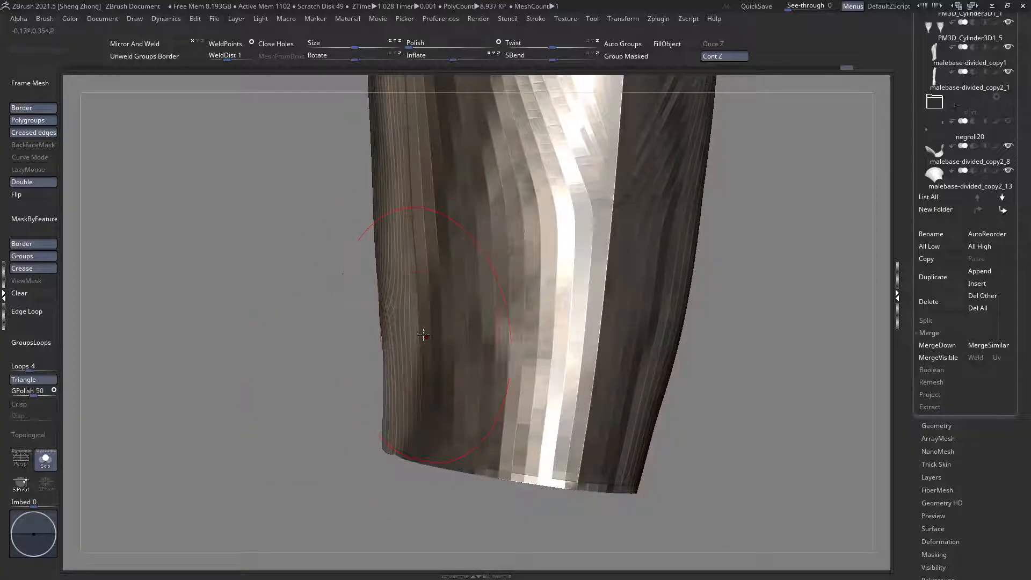
Step: Even out the inner side of the lower thigh plate above the hem with the resized Move brush
mouse_move(420, 334)
right_down()
mouse_move(439, 340)
mouse_move(444, 361)
mouse_move(380, 368)
mouse_move(318, 330)
mouse_move(366, 341)
right_up()
key(space)
key(space)
drag(528, 350, 525, 350)
mouse_move(525, 349)
right_down()
mouse_move(488, 405)
mouse_move(499, 413)
mouse_move(534, 348)
right_up()
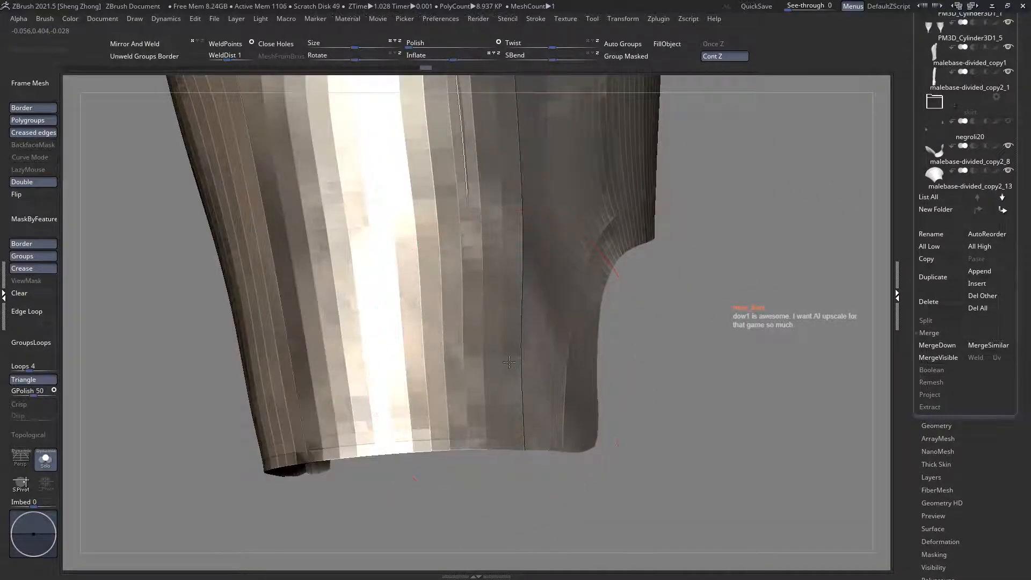
mouse_move(504, 380)
right_down()
mouse_move(528, 364)
mouse_move(523, 376)
right_up()
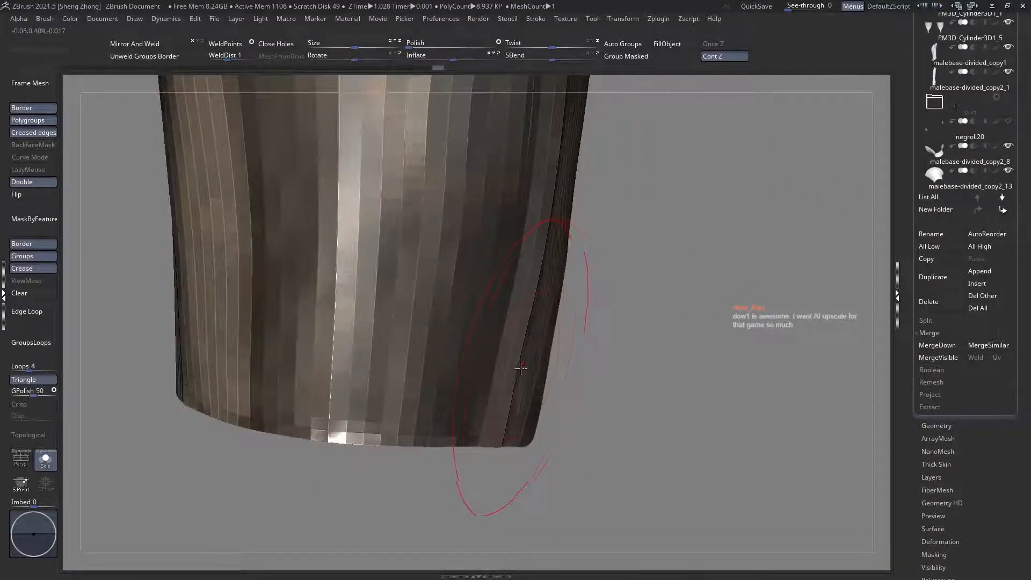
right_click(514, 334)
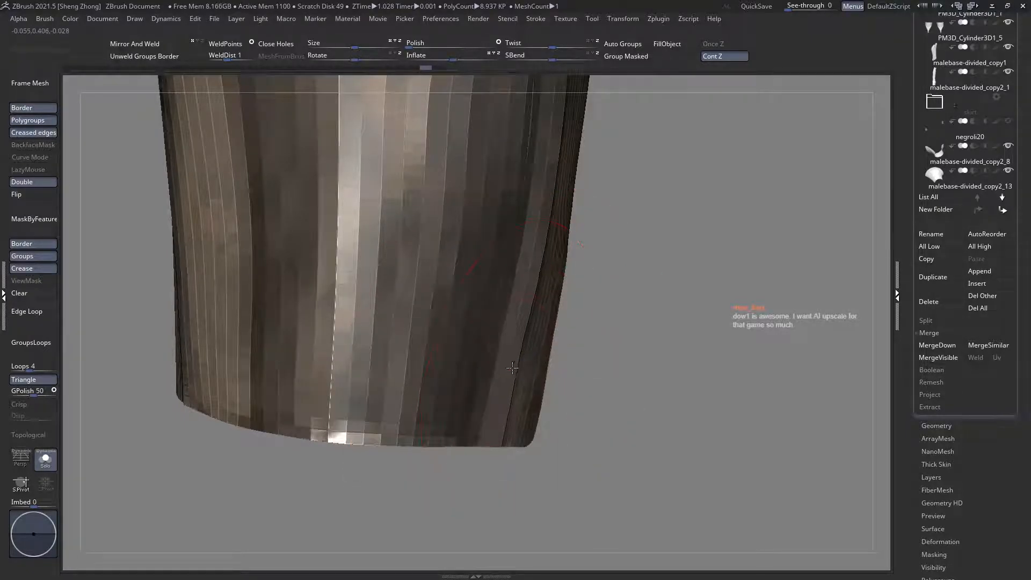
right_drag(513, 367, 516, 304)
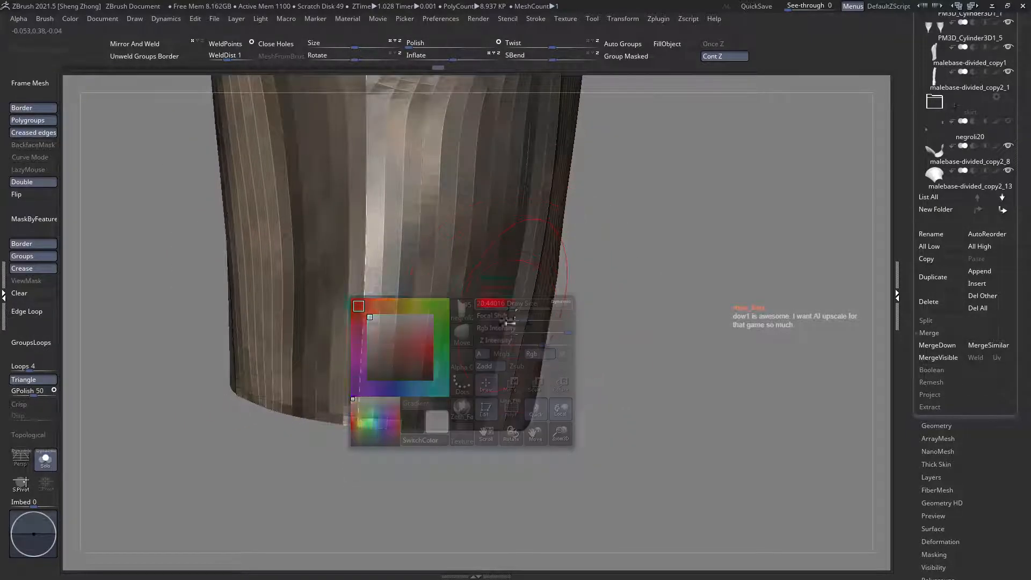
mouse_move(514, 359)
right_down()
mouse_move(481, 352)
mouse_move(488, 329)
mouse_move(483, 359)
mouse_move(469, 313)
mouse_move(490, 410)
mouse_move(485, 350)
mouse_move(442, 348)
mouse_move(491, 354)
right_up()
Step: Adjust the inner side outline of the thigh plate from mid-height up to the upper cut-out, resizing the Move brush
key(space)
key(space)
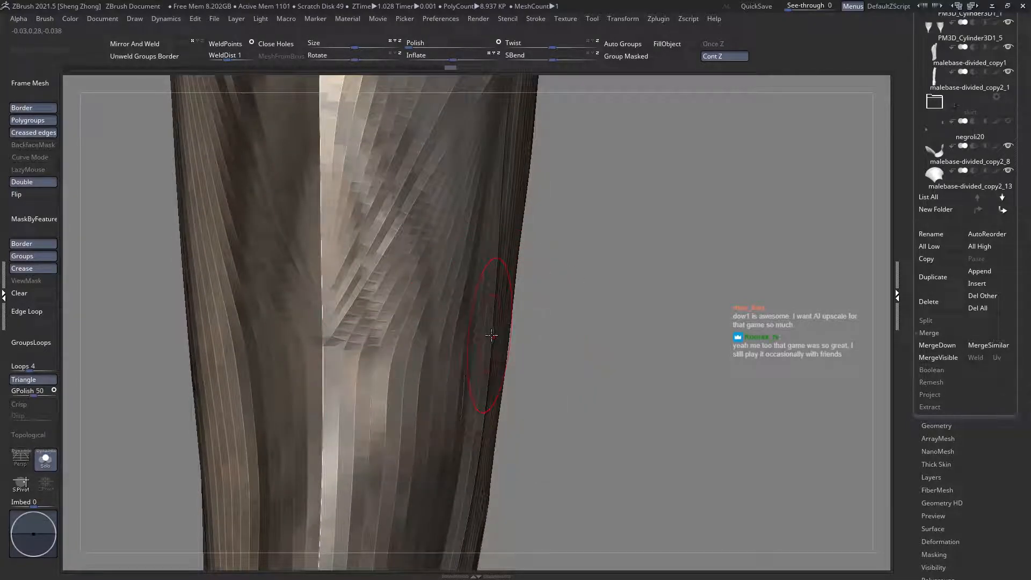
right_drag(491, 335, 501, 245)
key(space)
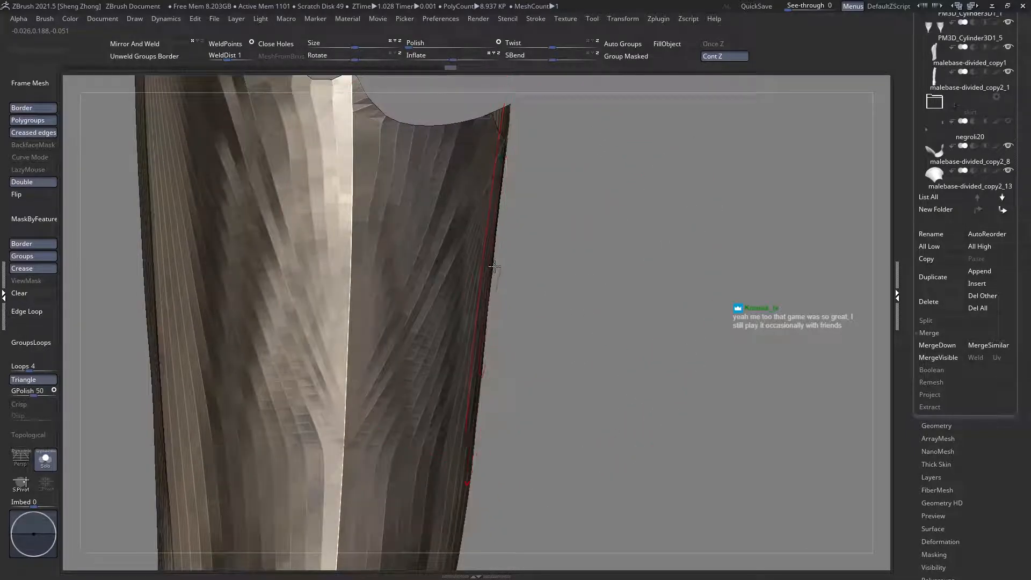
key(space)
ctrl+right_drag(485, 366, 506, 317)
ctrl+right_drag(485, 273, 491, 317)
key(space)
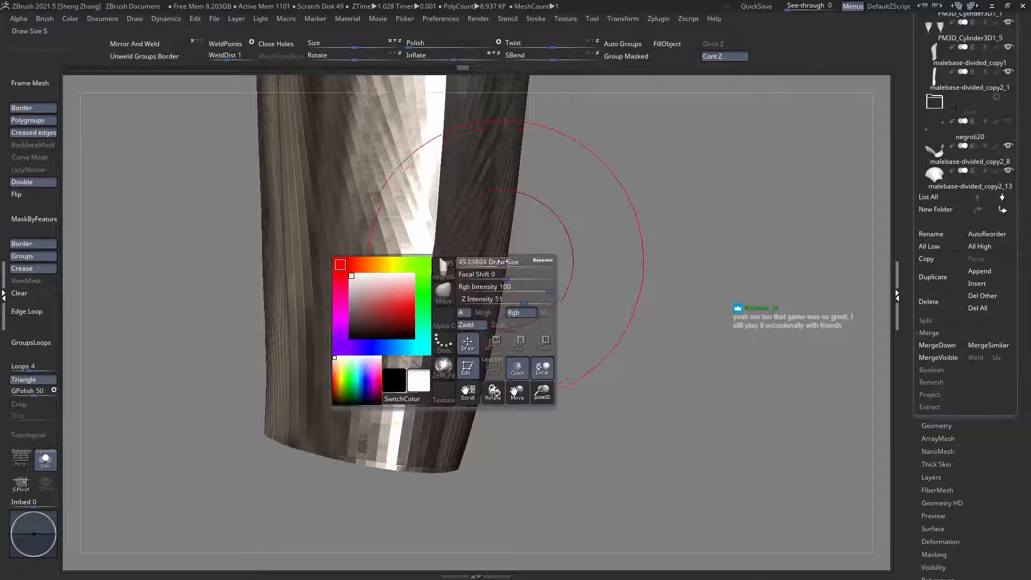
Step: Isolate the lower outer thigh section, mask all other sections and the borders, and prepare the brush for smoothing
mouse_move(477, 325)
right_down()
mouse_move(487, 304)
mouse_move(414, 271)
mouse_move(459, 274)
mouse_move(416, 282)
mouse_move(408, 325)
right_up()
ctrl+shift+click(421, 296)
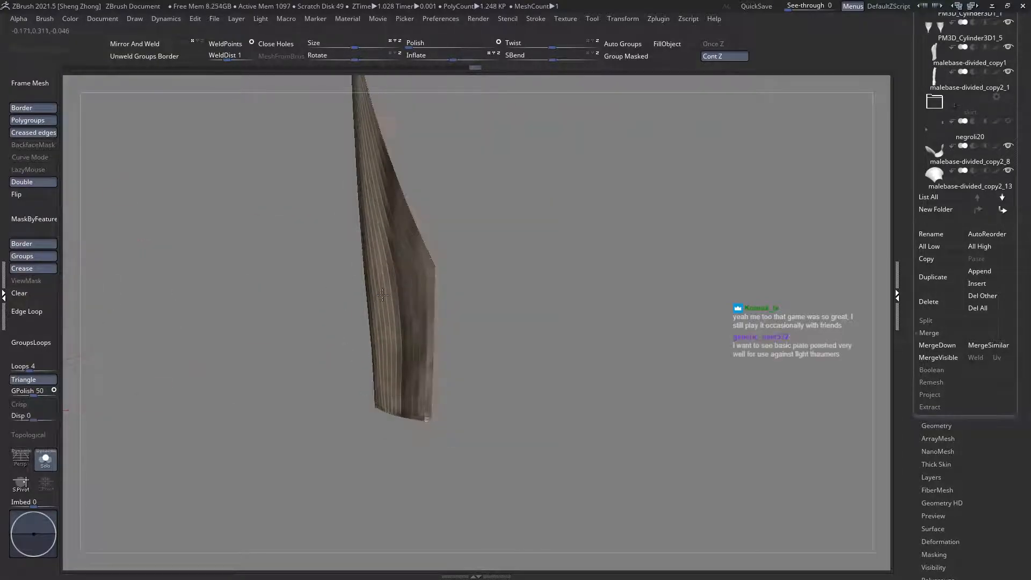
ctrl+shift+click(421, 295)
ctrl+click(201, 256)
key(ctrl+h)
key(ctrl+h)
ctrl+click(201, 255)
ctrl+click(201, 255)
ctrl+shift+click(201, 256)
click(24, 219)
key(space)
click(241, 240)
Step: Smooth the unmasked outer thigh section from its upper part down to the hem, varying the brush size
mouse_move(357, 269)
shift+mouse_down()
mouse_move(419, 263)
mouse_move(382, 281)
shift+mouse_up()
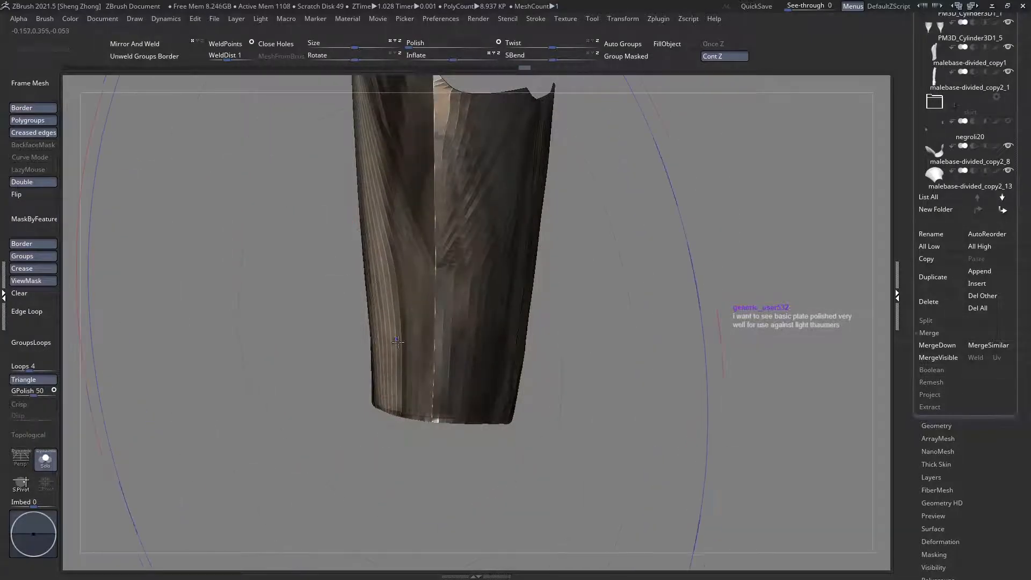
right_drag(398, 343, 380, 284)
mouse_move(399, 258)
shift+mouse_down()
mouse_move(373, 296)
mouse_move(378, 268)
mouse_move(373, 278)
shift+mouse_up()
mouse_move(372, 278)
right_down()
mouse_move(384, 259)
mouse_move(382, 302)
right_up()
key(space)
drag(382, 271, 372, 270)
mouse_move(387, 339)
shift+mouse_down()
mouse_move(394, 351)
mouse_move(374, 328)
mouse_move(324, 171)
mouse_move(307, 140)
mouse_move(278, 126)
shift+mouse_up()
shift+drag(345, 293, 383, 304)
key(space)
drag(372, 270, 376, 270)
shift+drag(386, 331, 396, 381)
right_drag(424, 426, 388, 396)
right_drag(421, 436, 397, 370)
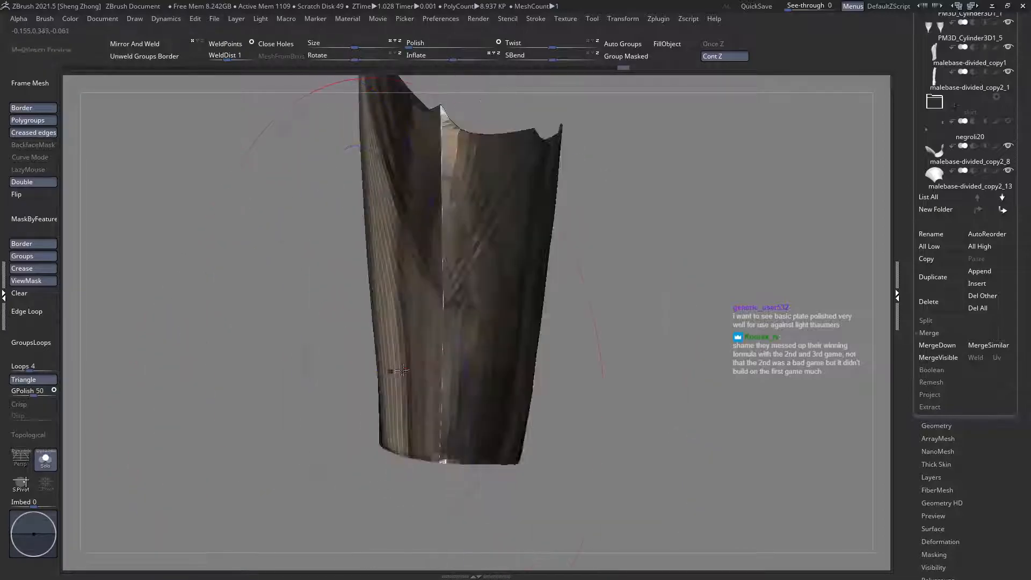
Step: Clear the mask and mask everything except the interior of the lower inner thigh section
click(21, 293)
right_drag(525, 379, 322, 340)
ctrl+click(315, 339)
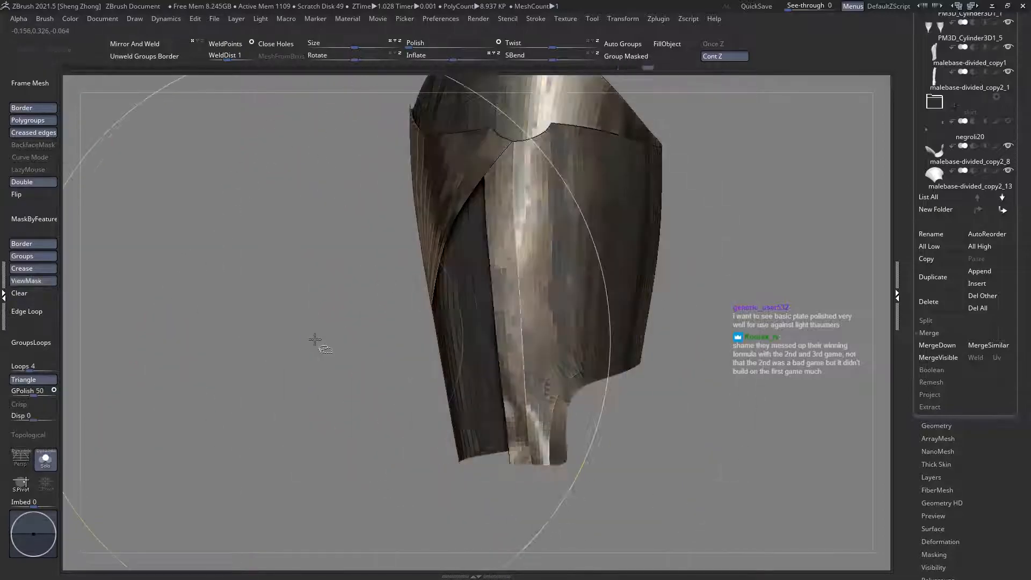
click(45, 232)
mouse_move(502, 334)
right_down()
mouse_move(488, 338)
mouse_move(466, 409)
mouse_move(444, 410)
mouse_move(476, 383)
mouse_move(274, 437)
mouse_move(349, 413)
right_up()
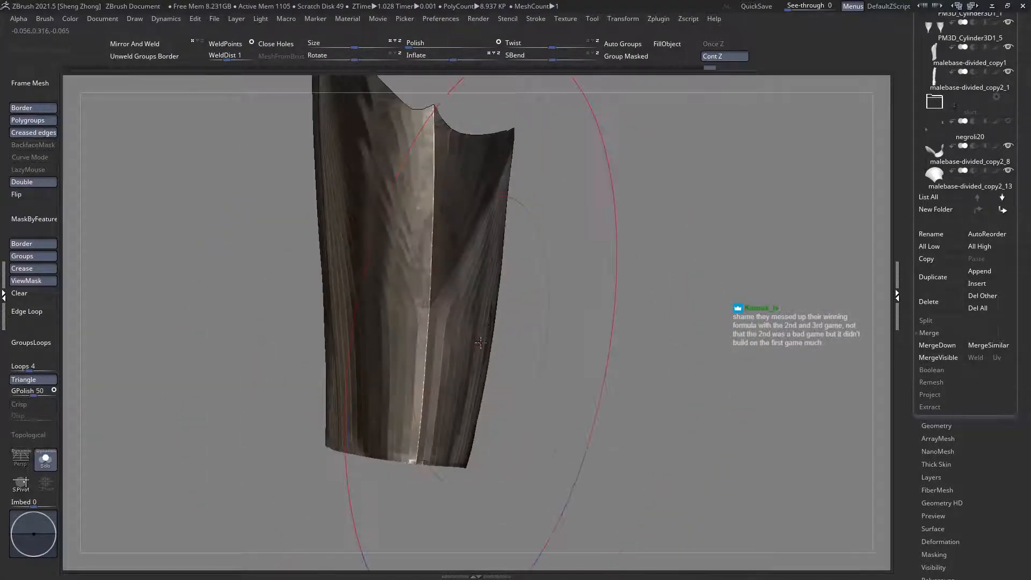
Step: Rework the lower inner thigh section with a resized brush and clear the mask
key(space)
drag(492, 311, 487, 311)
right_drag(487, 311, 204, 337)
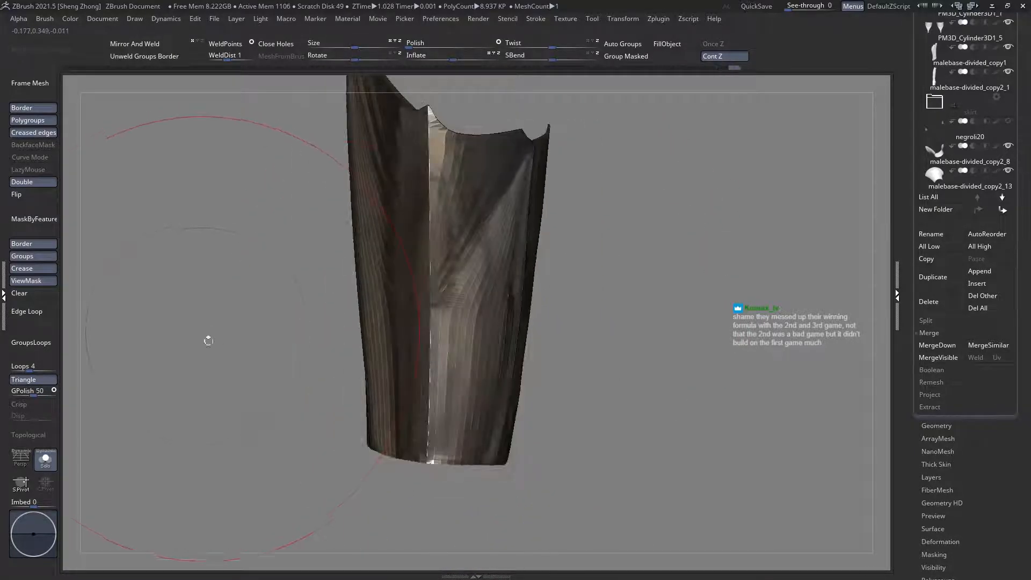
right_drag(306, 394, 377, 429)
ctrl+drag(212, 317, 234, 322)
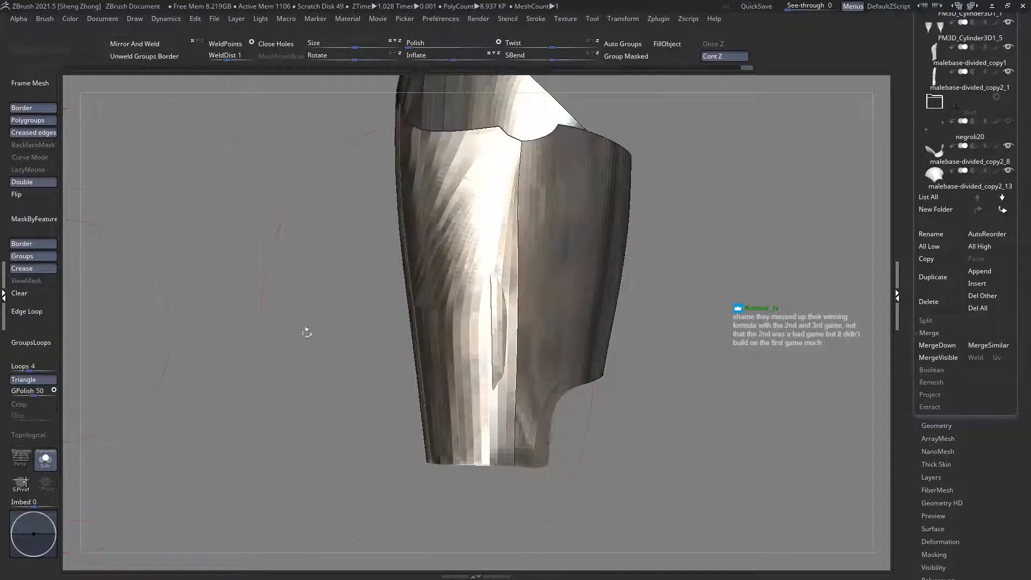
ctrl+right_drag(234, 322, 301, 354)
Step: Display the polyframe and examine the inner thigh section where an underlying strip pokes through
key(shift+f)
ctrl+shift+click(495, 317)
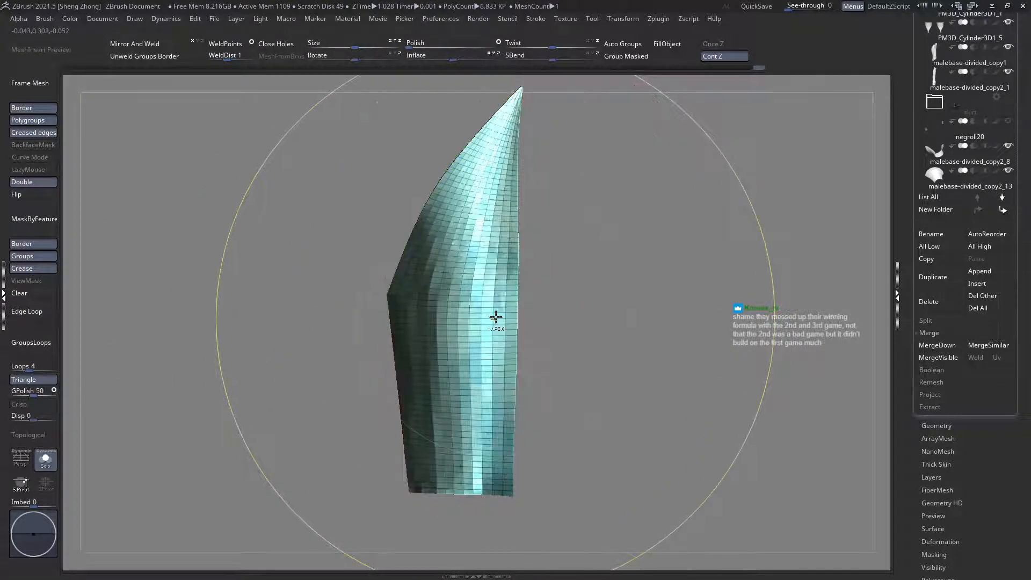
ctrl+shift+click(494, 317)
ctrl+shift+click(571, 317)
ctrl+shift+click(658, 394)
ctrl+right_drag(657, 395, 685, 437)
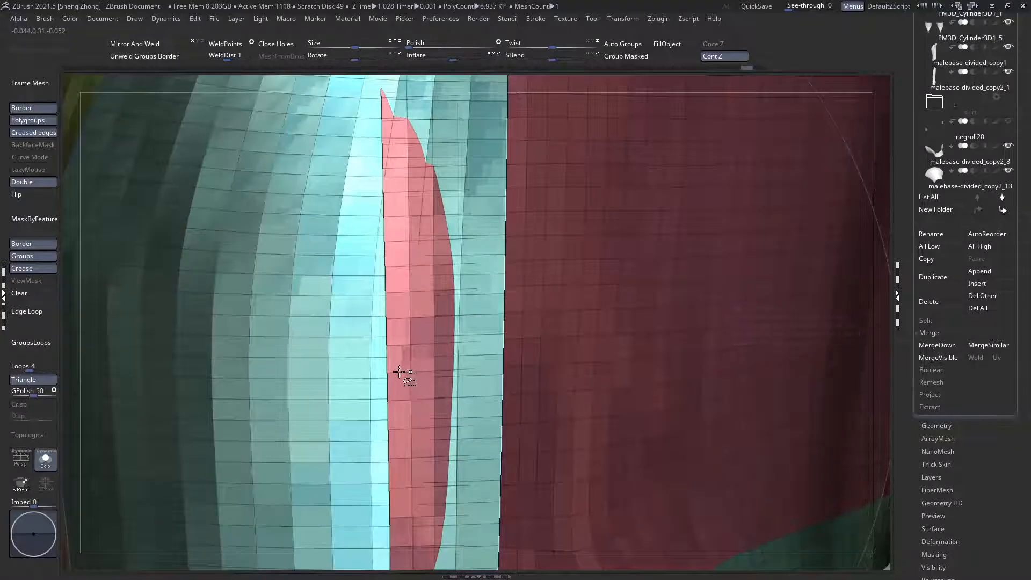
Step: Mask every section except the underlying one that pokes through the inner thigh surface
ctrl+shift+click(399, 371)
ctrl+shift+click(394, 371)
ctrl+right_drag(394, 370, 262, 294)
ctrl+click(262, 295)
ctrl+shift+click(293, 299)
ctrl+right_drag(329, 306, 376, 322)
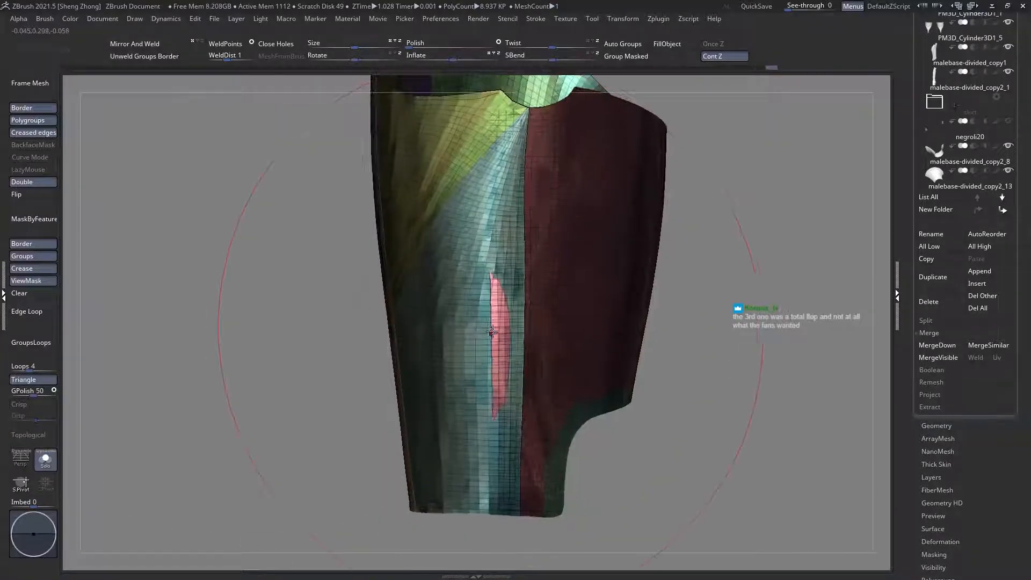
Step: Adjust the underlying section beneath the inner thigh surface with a resized Move brush
right_drag(491, 332, 515, 331)
key(space)
drag(534, 294, 489, 292)
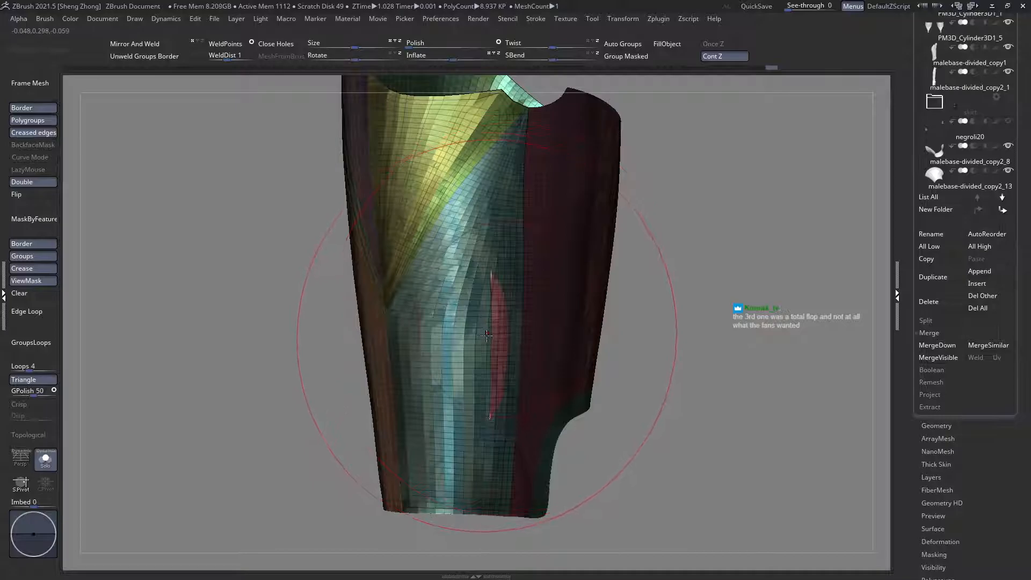
mouse_move(499, 340)
right_down()
mouse_move(493, 409)
mouse_move(486, 392)
mouse_move(293, 326)
mouse_move(353, 338)
mouse_move(309, 330)
mouse_move(400, 318)
mouse_move(501, 398)
mouse_move(198, 265)
mouse_move(418, 363)
right_up()
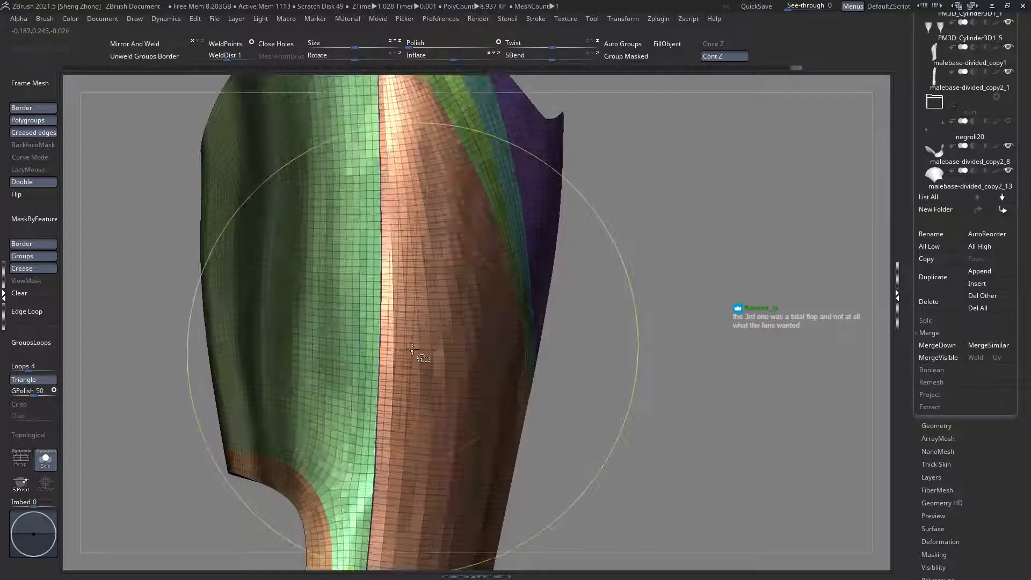
Step: Examine the outer thigh section, its side seam and the diagonal bands from the side and below
alt+click(403, 342)
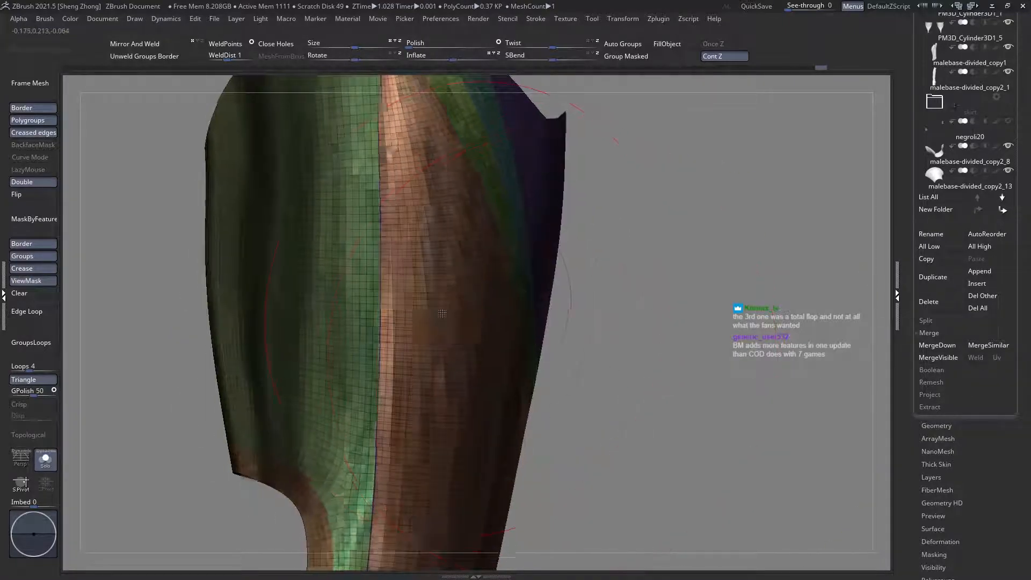
right_drag(446, 312, 373, 281)
right_click(372, 281)
right_click(413, 323)
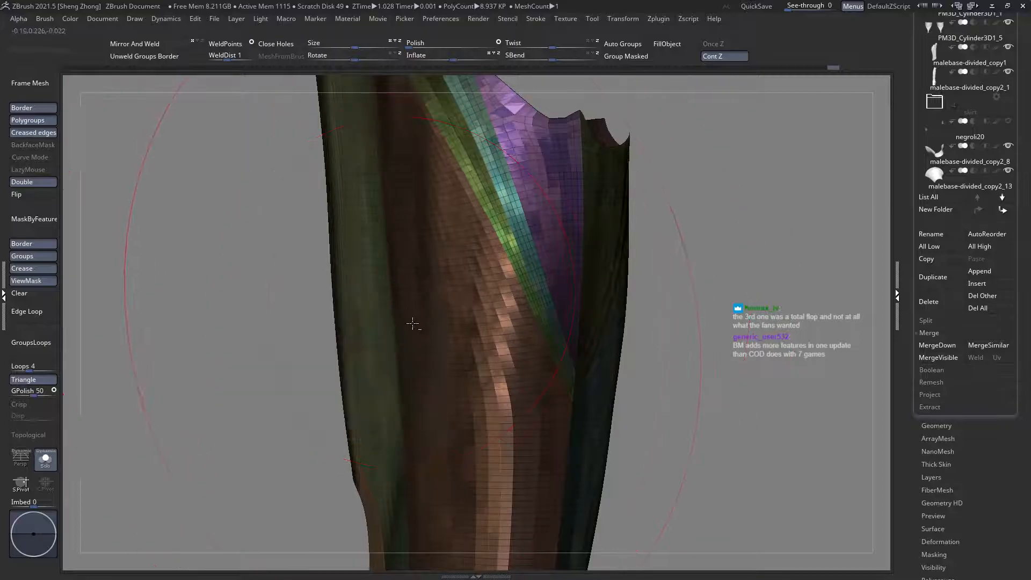
right_drag(408, 323, 376, 395)
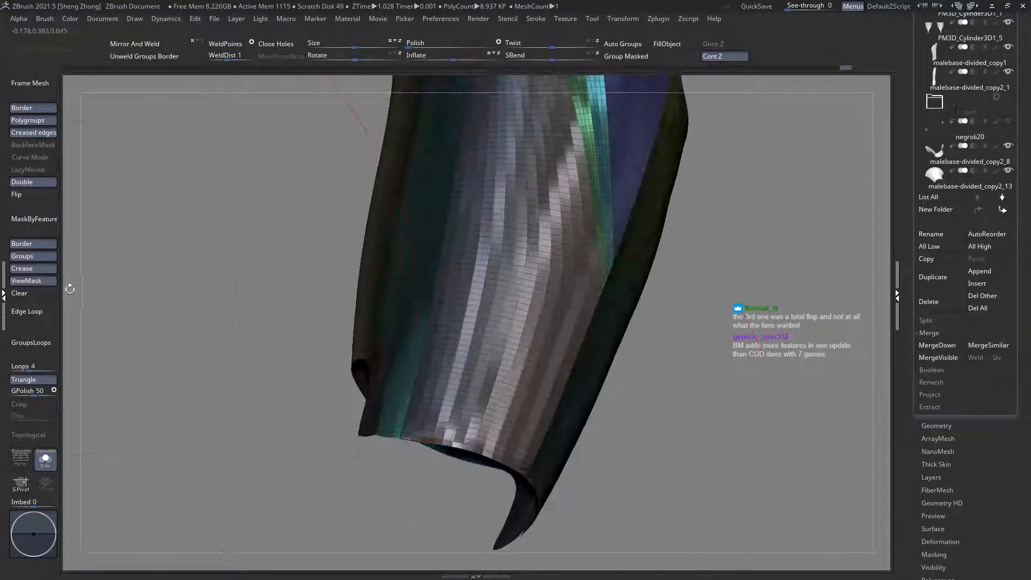
Step: Clear the mask and mask everything except the interior of the lower outer thigh section using MaskByFeature
click(52, 298)
ctrl+shift+click(456, 312)
ctrl+shift+click(456, 311)
ctrl+click(234, 315)
ctrl+shift+click(234, 315)
click(32, 227)
ctrl+click(435, 292)
Step: Set the brush's draw size to about 95 and smooth the outer thigh section near the hem
key(space)
drag(446, 291, 437, 291)
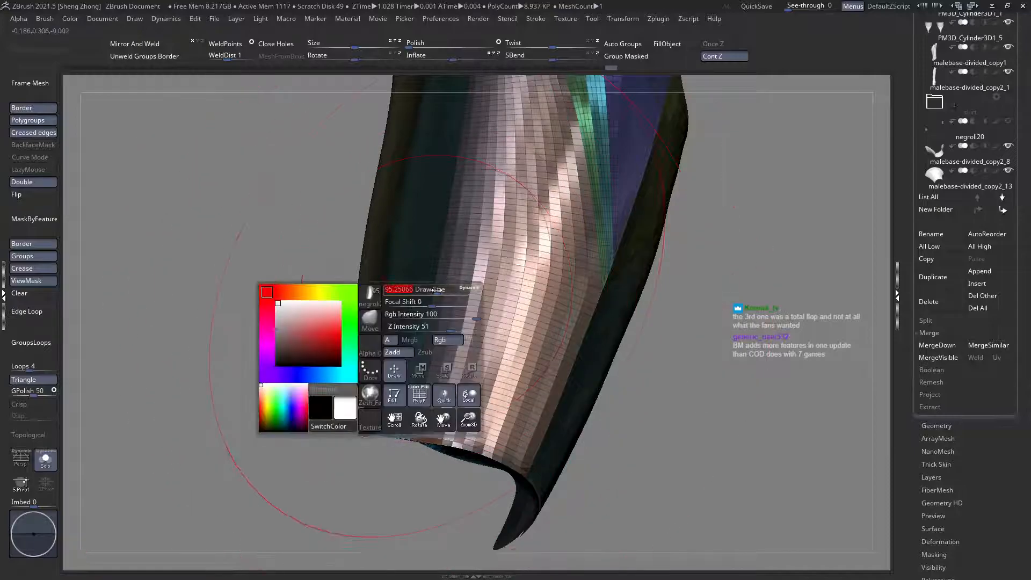
shift+drag(439, 408, 429, 412)
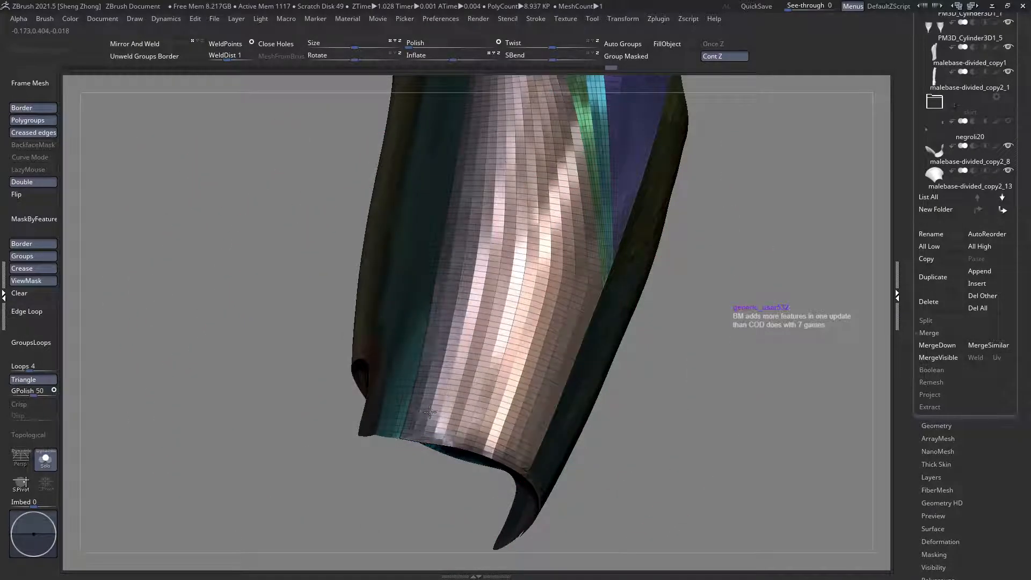
drag(458, 450, 150, 283)
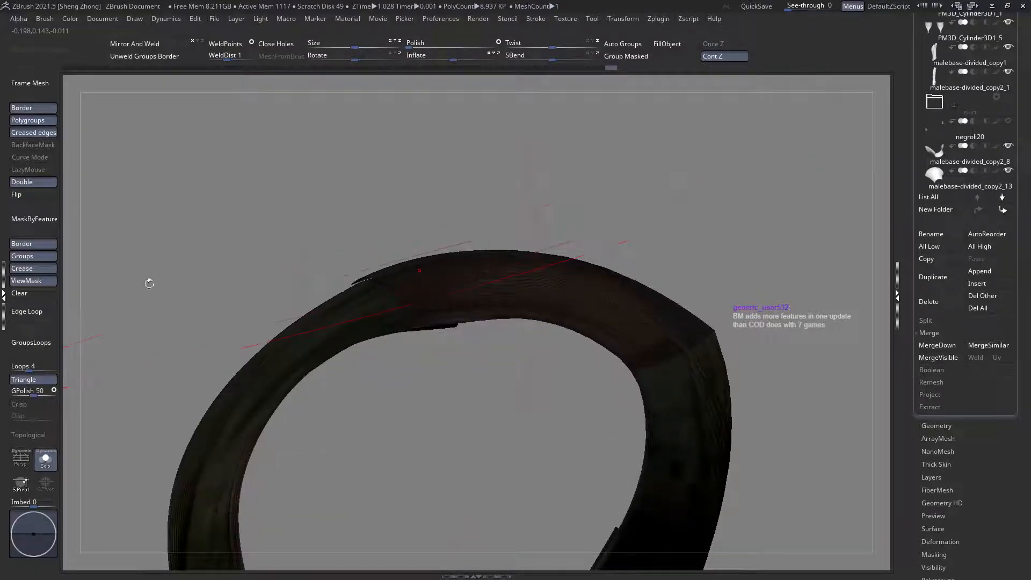
Step: Clear the mask and nudge the overlapping edge along the hem from underneath with a resized Move brush
click(36, 293)
key(space)
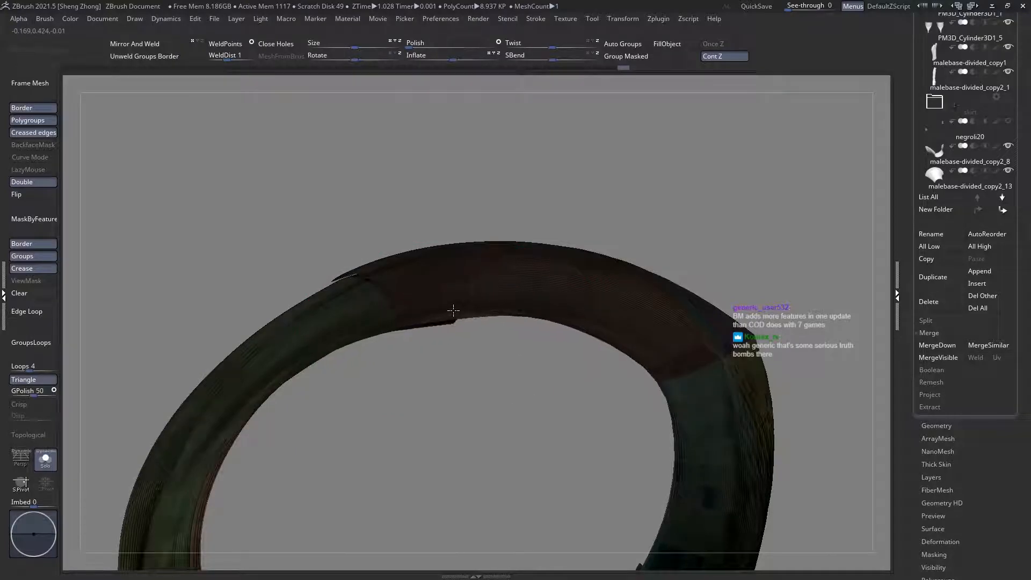
mouse_move(478, 334)
mouse_down()
mouse_move(450, 334)
mouse_move(472, 343)
mouse_up()
key(space)
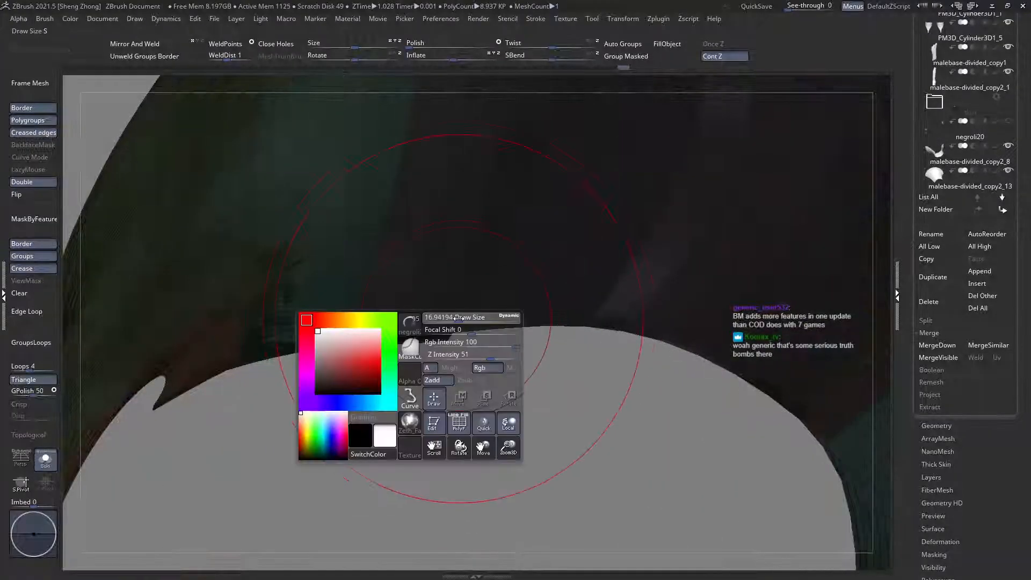
mouse_move(463, 328)
right_down()
mouse_move(469, 292)
mouse_move(471, 311)
mouse_move(381, 263)
mouse_move(763, 405)
right_up()
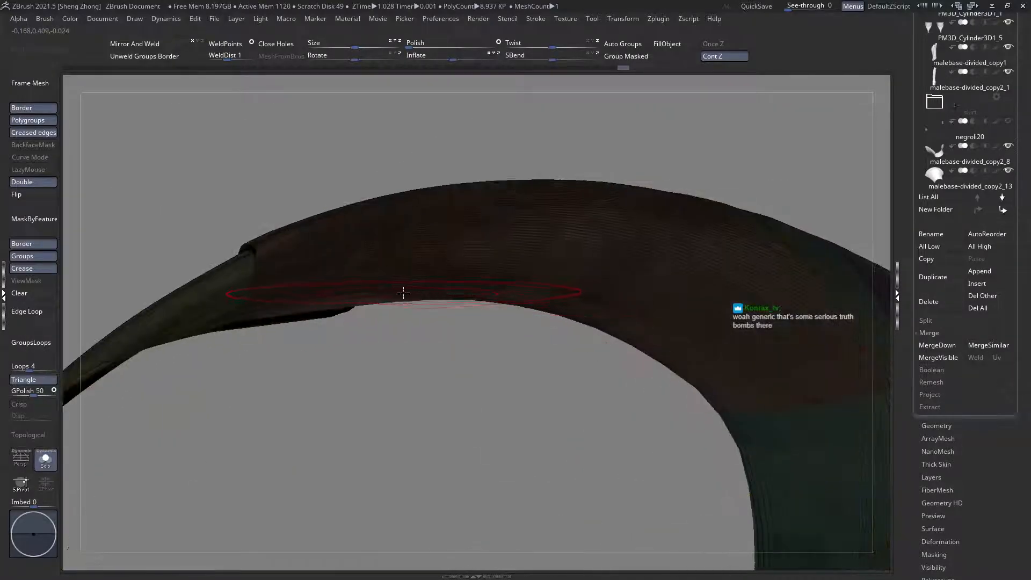
ctrl+right_drag(342, 302, 127, 186)
right_drag(393, 328, 347, 347)
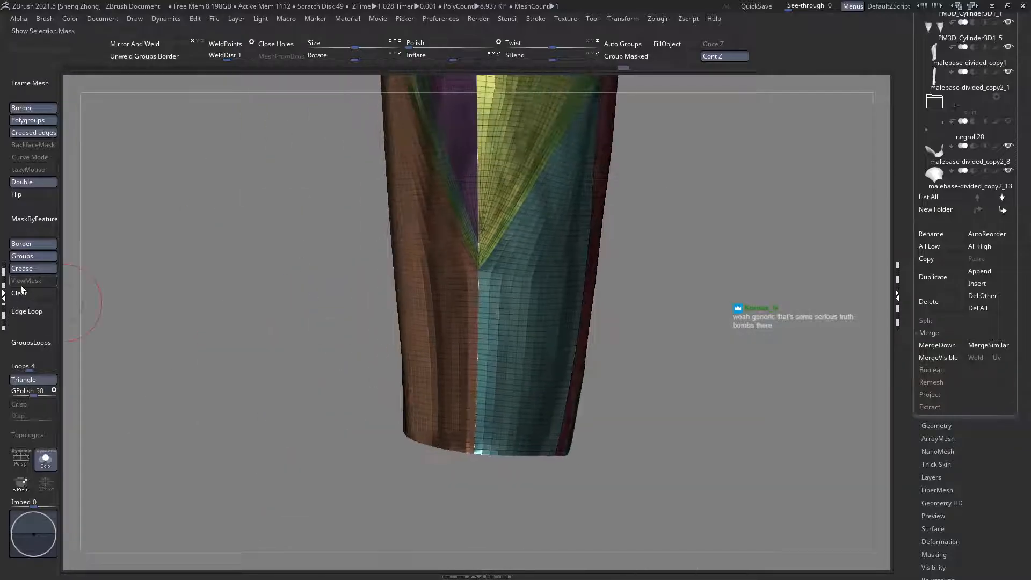
Step: Mask everything except the lower outer front panel of the thigh armour and bring the full mesh back into view
ctrl+shift+click(417, 336)
ctrl+shift+click(417, 336)
ctrl+click(204, 295)
ctrl+shift+click(205, 295)
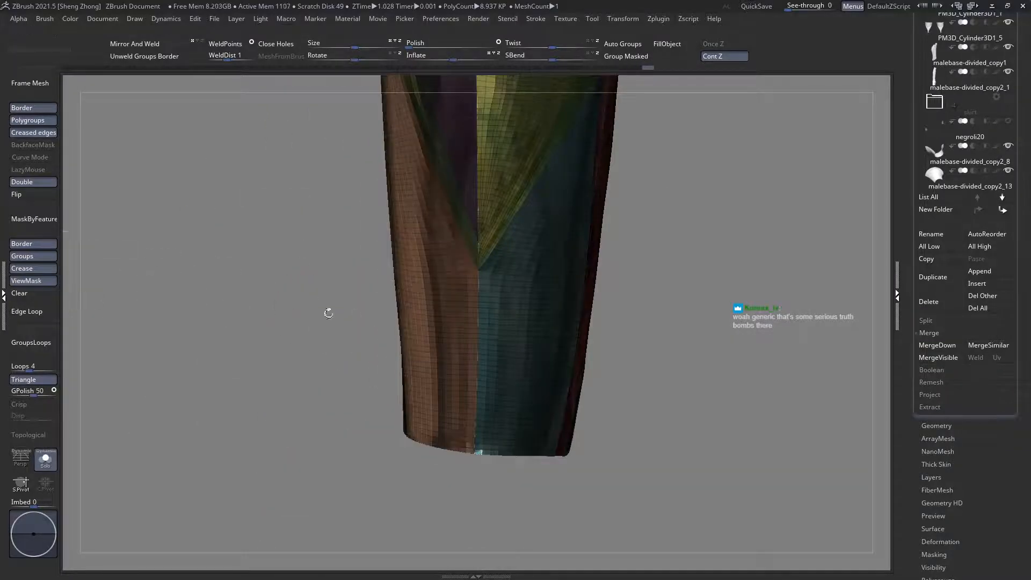
Step: Adjust the brush's draw size for the outer front panel and turn off the mask display
right_drag(328, 313, 376, 315)
key(space)
drag(288, 267, 310, 266)
mouse_move(416, 384)
right_down()
mouse_move(430, 379)
mouse_move(411, 300)
mouse_move(383, 335)
right_up()
key(space)
drag(392, 344, 417, 346)
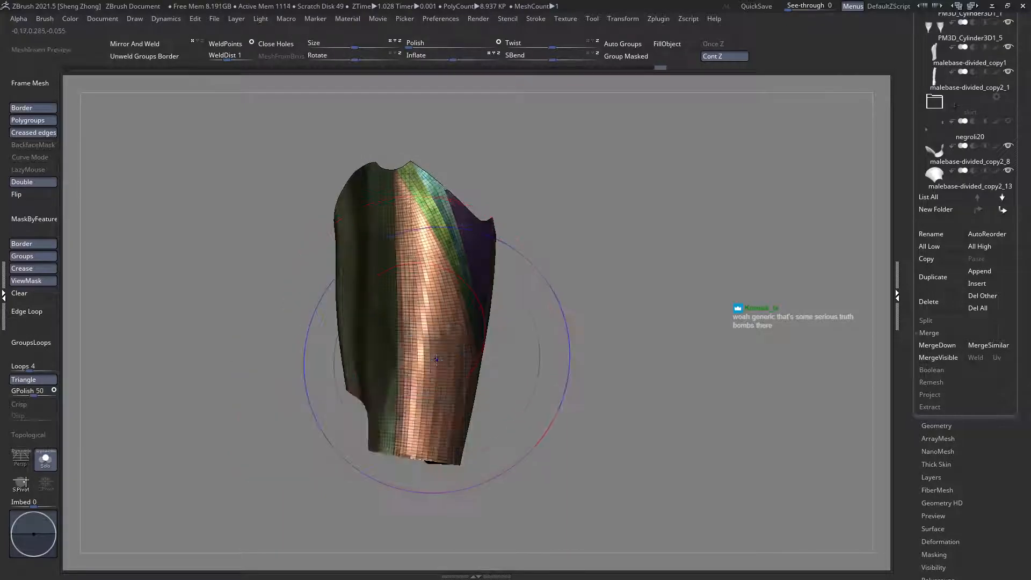
mouse_move(443, 390)
right_down()
mouse_move(379, 382)
mouse_move(351, 425)
mouse_move(347, 411)
mouse_move(387, 369)
right_up()
click(21, 283)
alt+right_drag(452, 373, 412, 369)
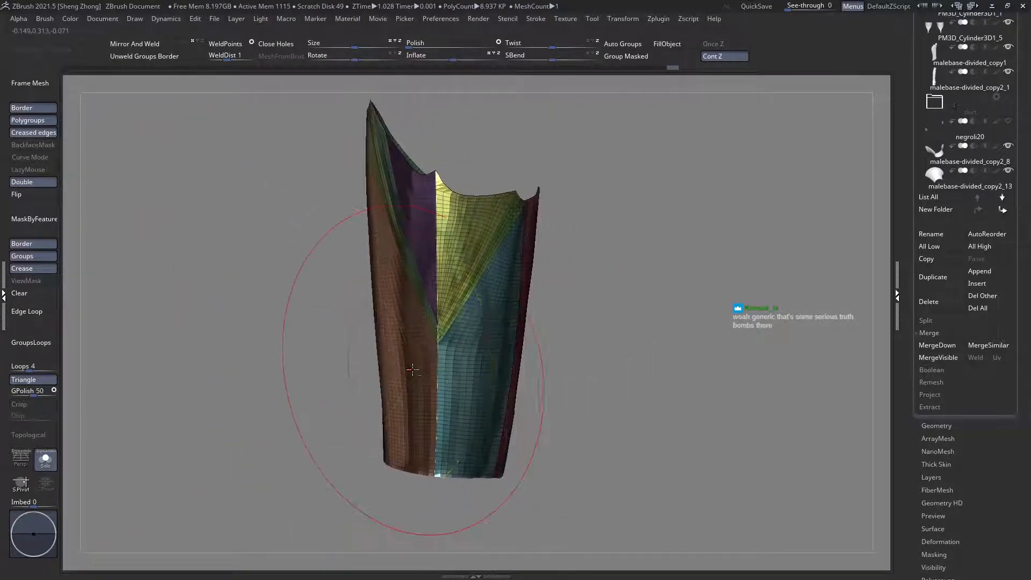
Step: Examine the front of the thigh armour without the wireframe, then the isolated inner upper triangular panel
key(shift+f)
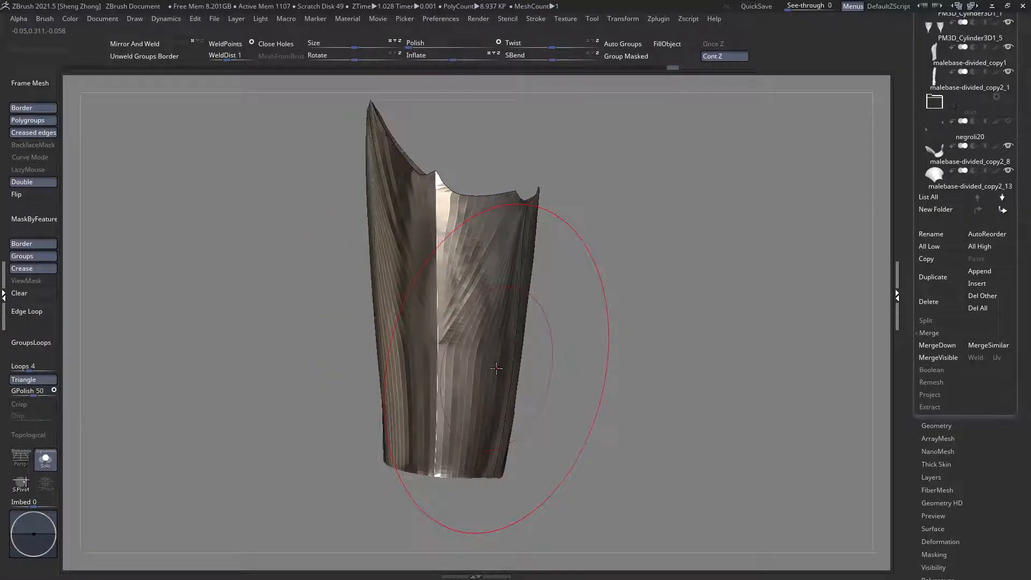
ctrl+right_drag(391, 355, 401, 297)
key(shift+f)
ctrl+right_drag(524, 255, 532, 274)
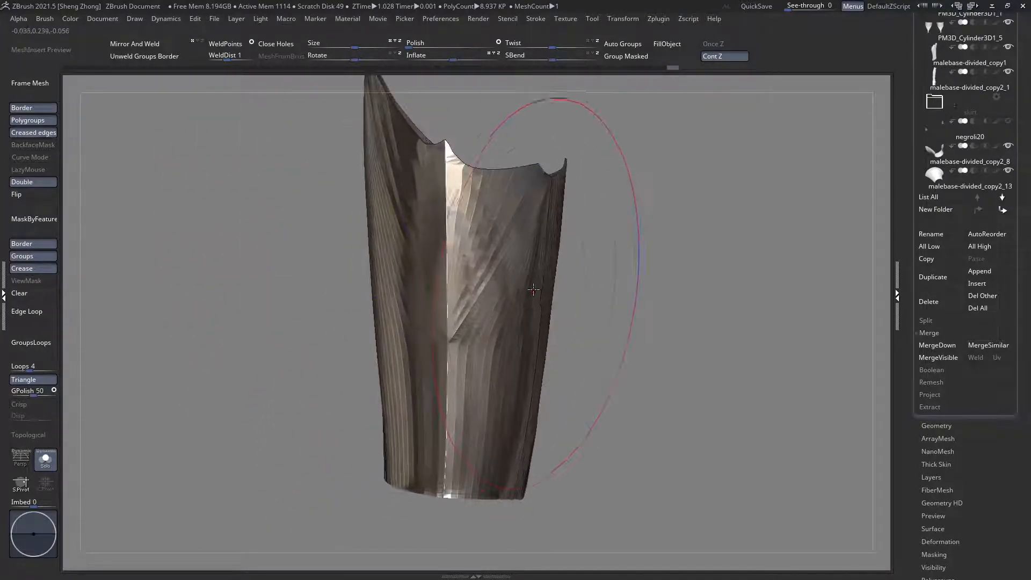
key(shift+f)
right_drag(462, 220, 477, 285)
ctrl+shift+click(484, 236)
key(ctrl+z)
ctrl+shift+click(461, 250)
ctrl+shift+click(633, 329)
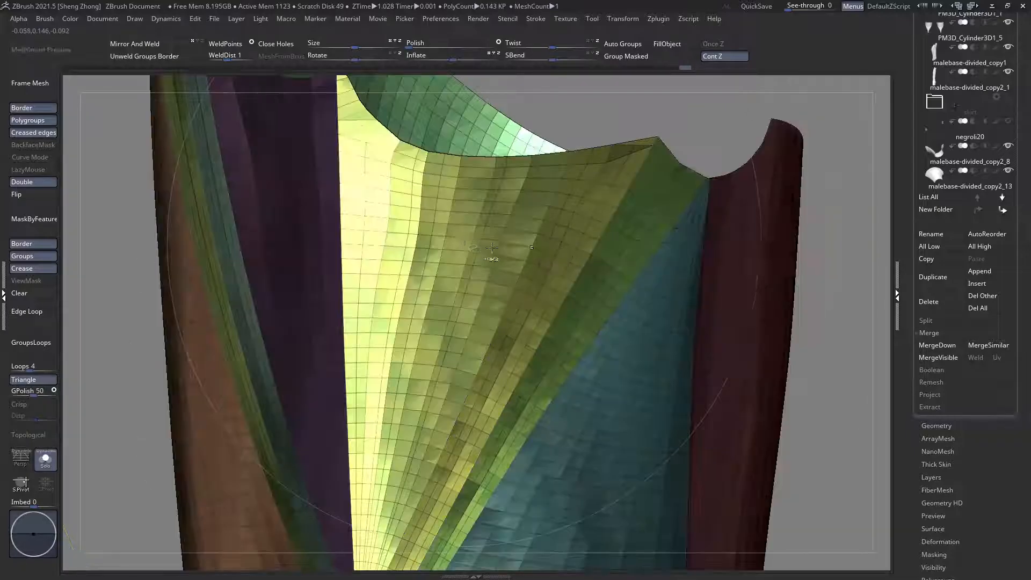
ctrl+shift+click(468, 239)
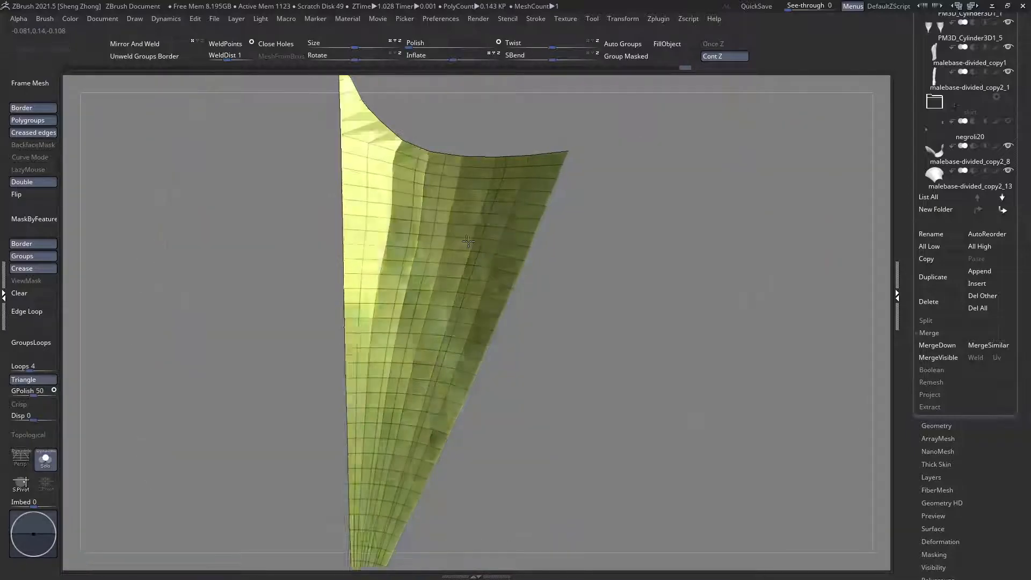
right_drag(466, 257, 461, 265)
alt+right_drag(442, 305, 478, 288)
Step: Isolate and hide the outer upper front panel to examine its edges against the diagonal bands
ctrl+shift+click(603, 324)
ctrl+right_drag(534, 333, 378, 241)
ctrl+shift+click(374, 239)
ctrl+shift+click(572, 288)
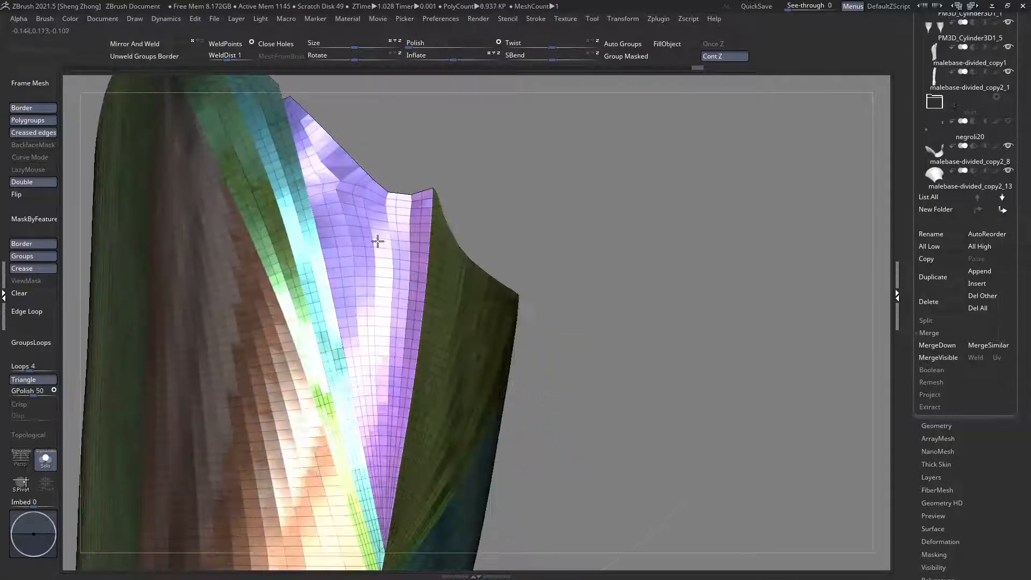
ctrl+shift+click(369, 238)
ctrl+shift+click(547, 269)
right_drag(421, 282, 347, 311)
ctrl+shift+click(410, 313)
ctrl+shift+click(410, 312)
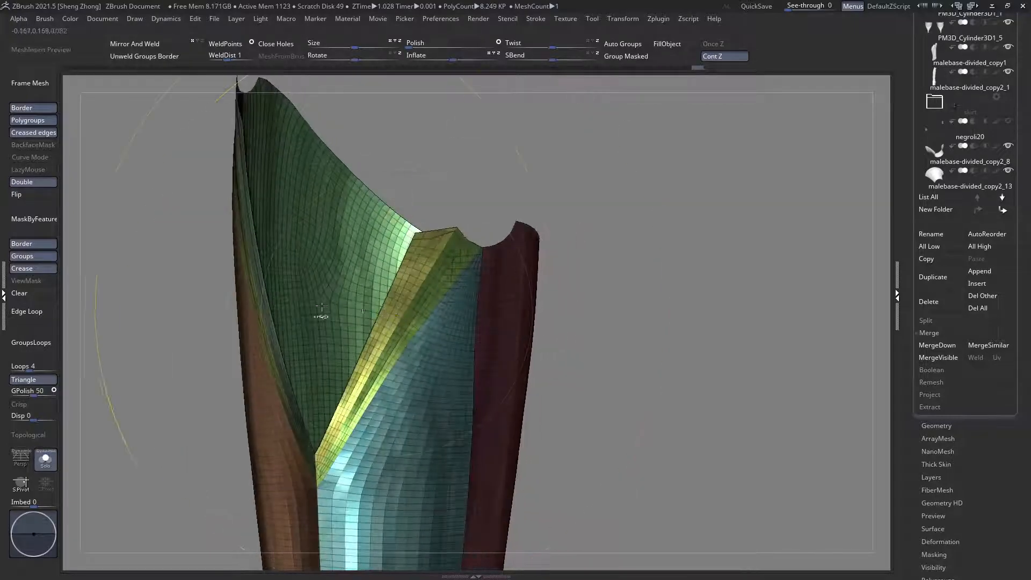
right_drag(232, 280, 258, 230)
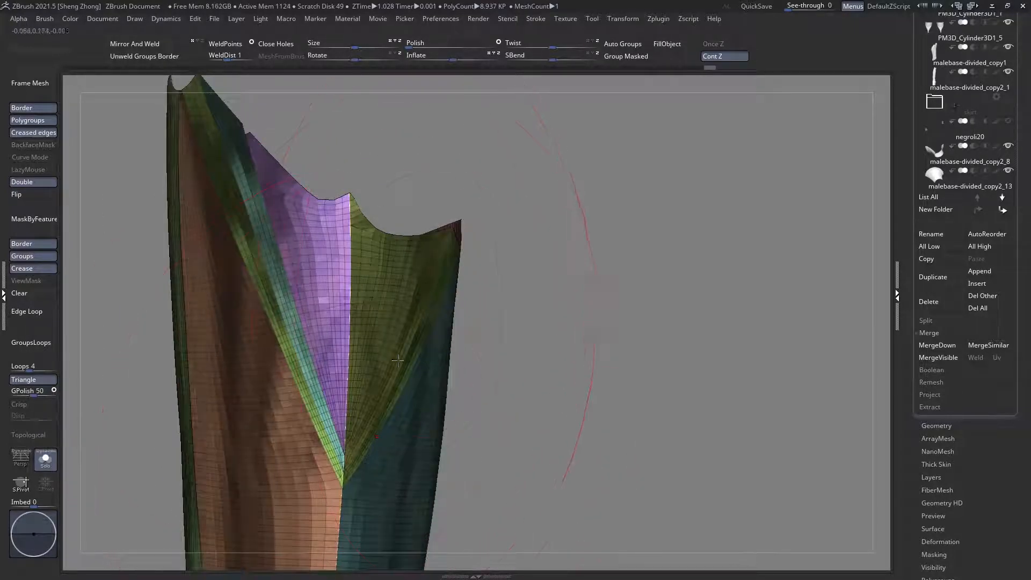
Step: Toggle the visibility of the front panels and bands to inspect how their seams meet at the side
ctrl+shift+click(295, 330)
ctrl+shift+click(288, 343)
ctrl+shift+click(290, 346)
ctrl+shift+click(321, 355)
right_drag(326, 359, 397, 345)
ctrl+shift+click(342, 332)
ctrl+shift+click(248, 294)
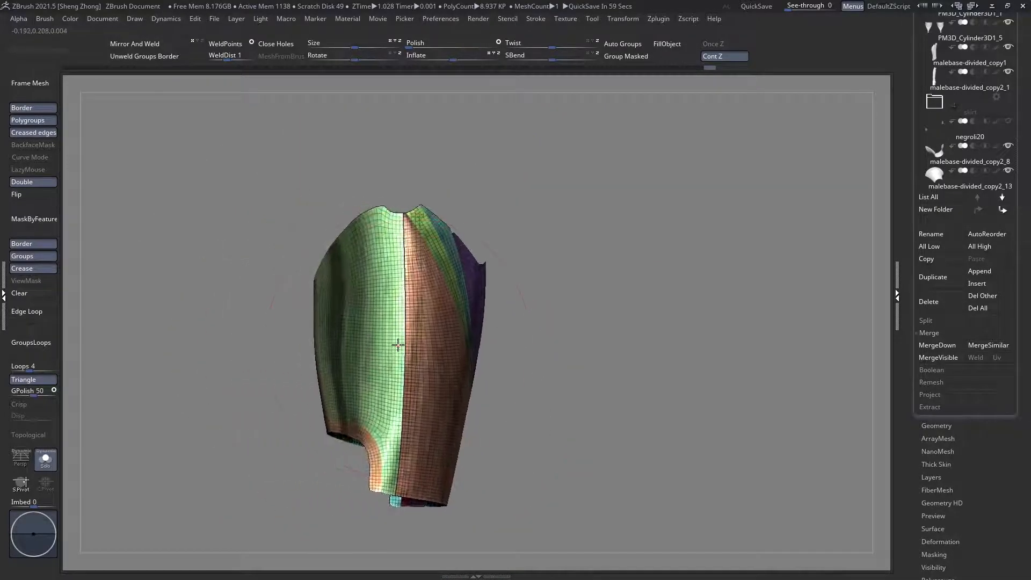
Step: Isolate the front and rear plates of the outer thigh section with their polygroup wireframe displayed
right_drag(332, 321, 358, 321)
mouse_move(369, 378)
right_down()
mouse_move(381, 380)
mouse_move(383, 431)
mouse_move(414, 426)
mouse_move(404, 401)
right_up()
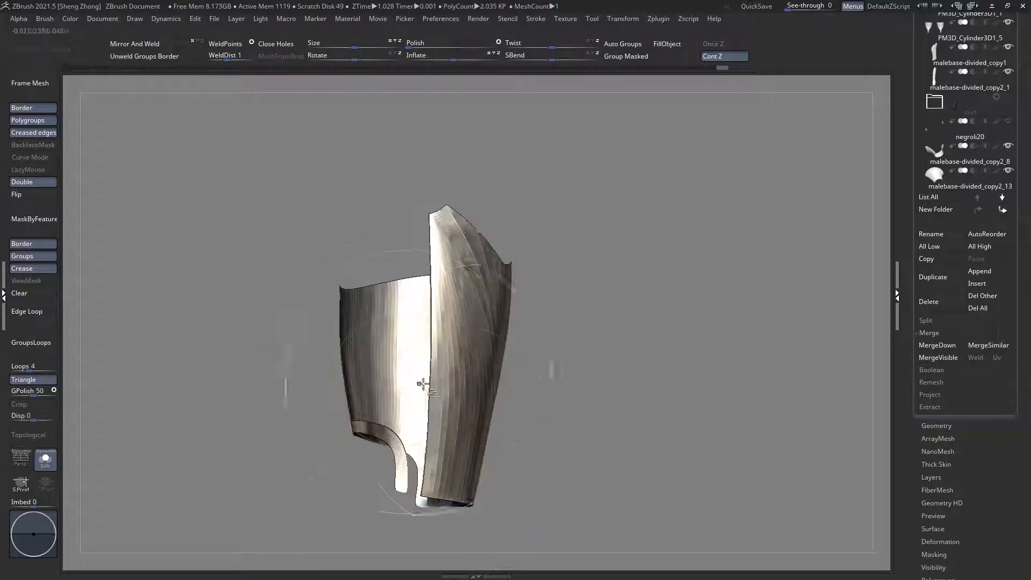
ctrl+right_drag(277, 345, 283, 363)
key(ctrl+z)
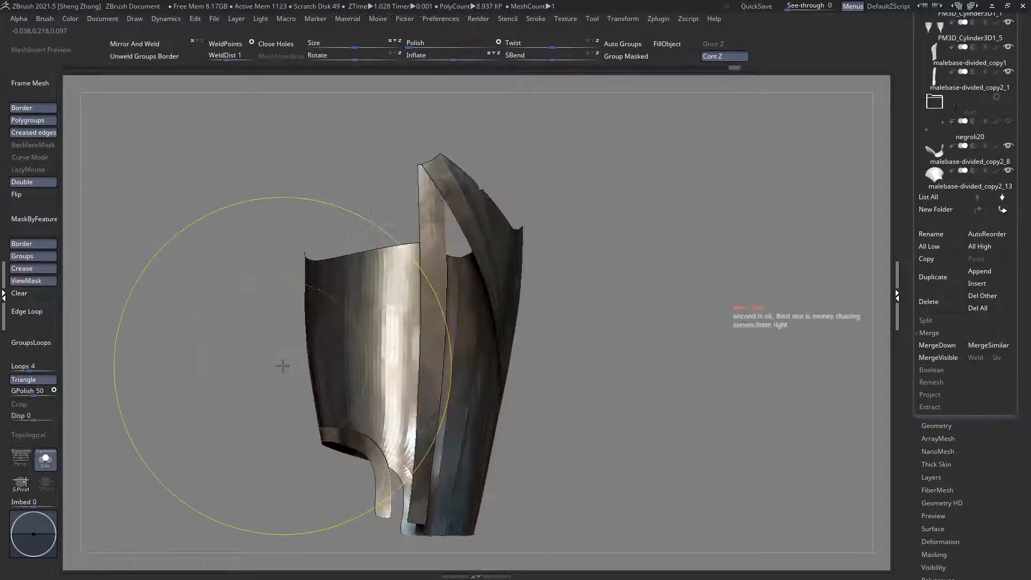
ctrl+shift+drag(176, 279, 189, 306)
key(b)
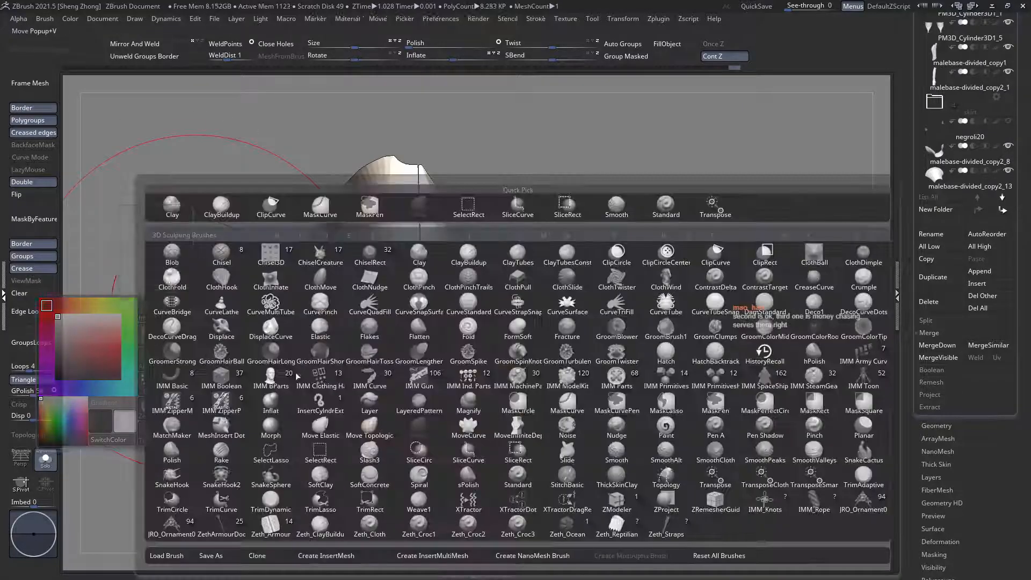
key(s)
key(t)
key(ctrl+z)
key(shift+f)
mouse_move(344, 363)
ctrl+right_down()
mouse_move(391, 323)
mouse_move(368, 322)
mouse_move(387, 316)
ctrl+right_up()
Step: Slice the outer thigh section diagonally from the front plate's upper edge to the rear plate's lower rear corner
ctrl+shift+drag(473, 142, 312, 400)
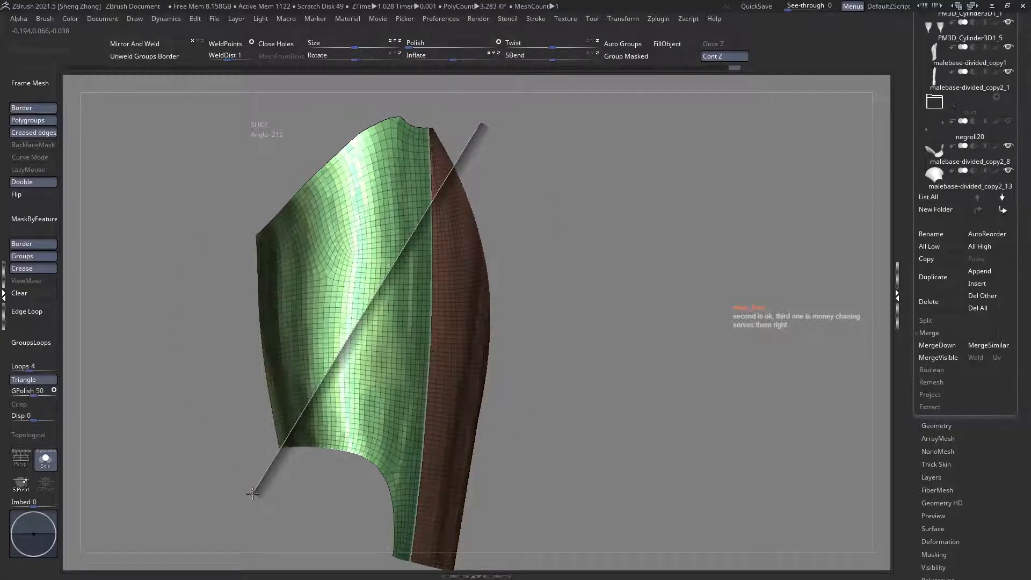
ctrl+shift+drag(252, 493, 272, 456)
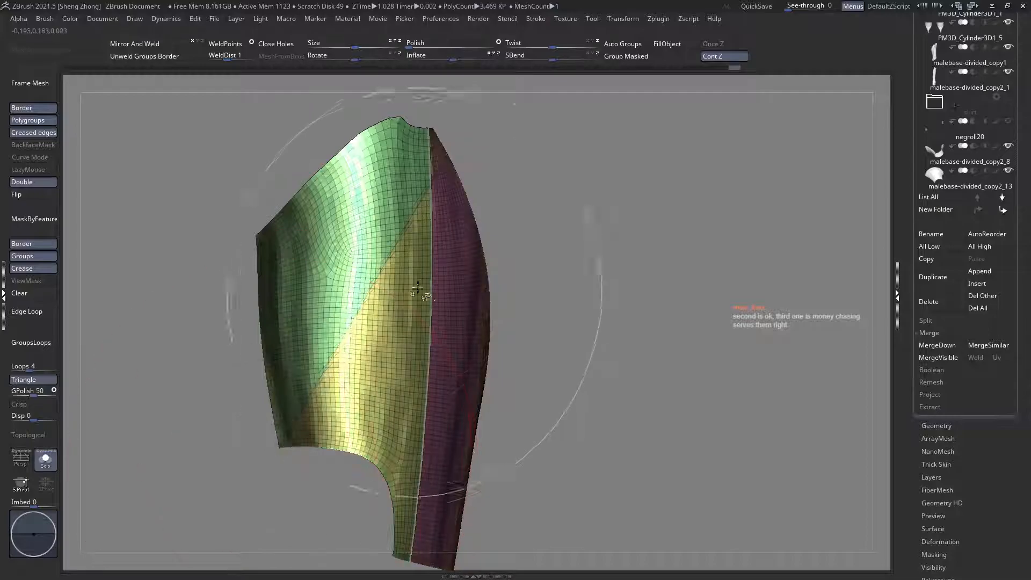
alt+right_drag(444, 387, 433, 318)
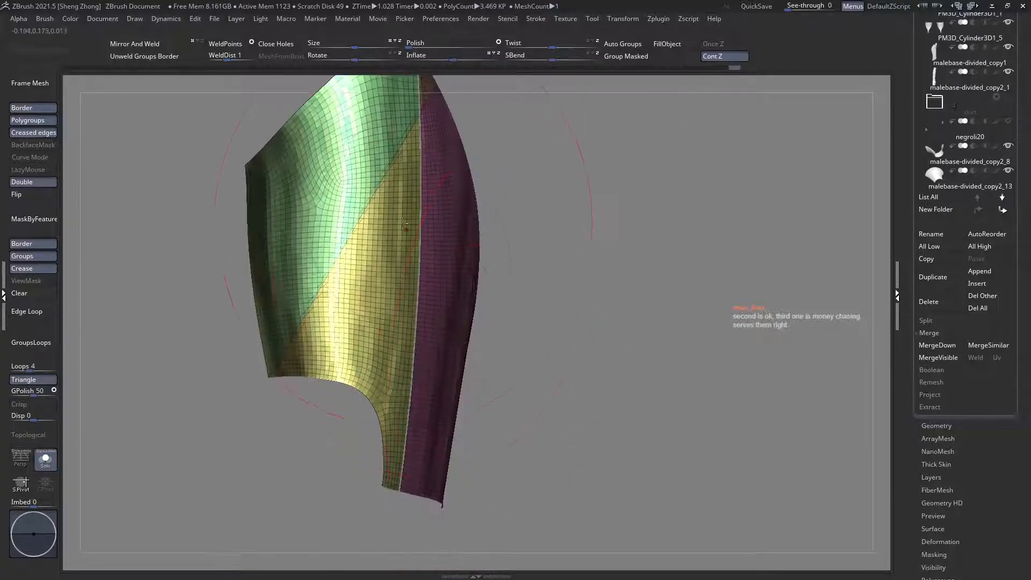
alt+right_drag(440, 355, 393, 361)
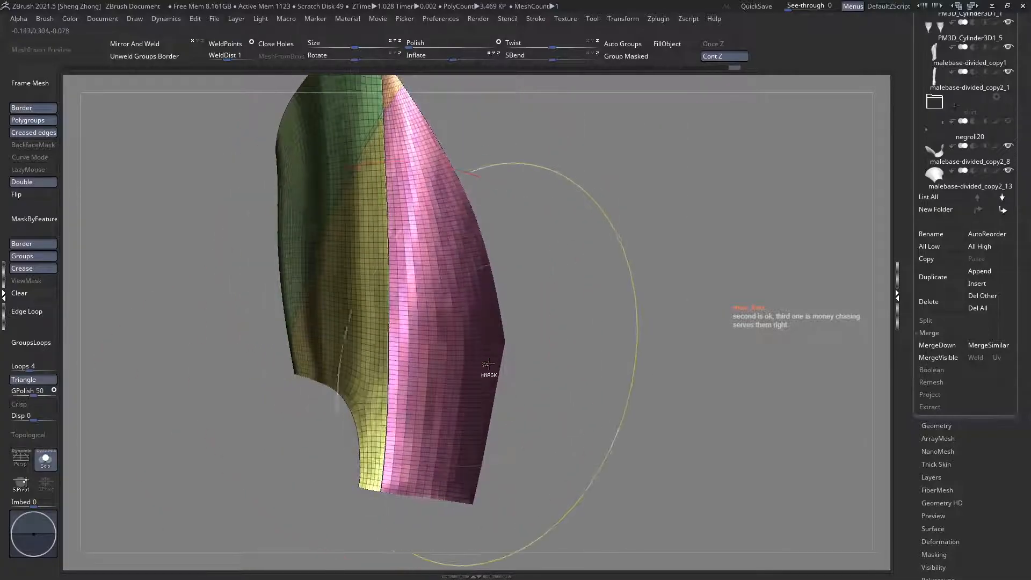
Step: Slice two diagonal lines across the lower outer thigh section, from the front edge to the back-of-knee cutout
mouse_move(466, 352)
ctrl+shift+mouse_down()
mouse_move(329, 422)
mouse_move(324, 443)
mouse_move(332, 406)
mouse_move(338, 435)
mouse_move(337, 397)
ctrl+shift+mouse_up()
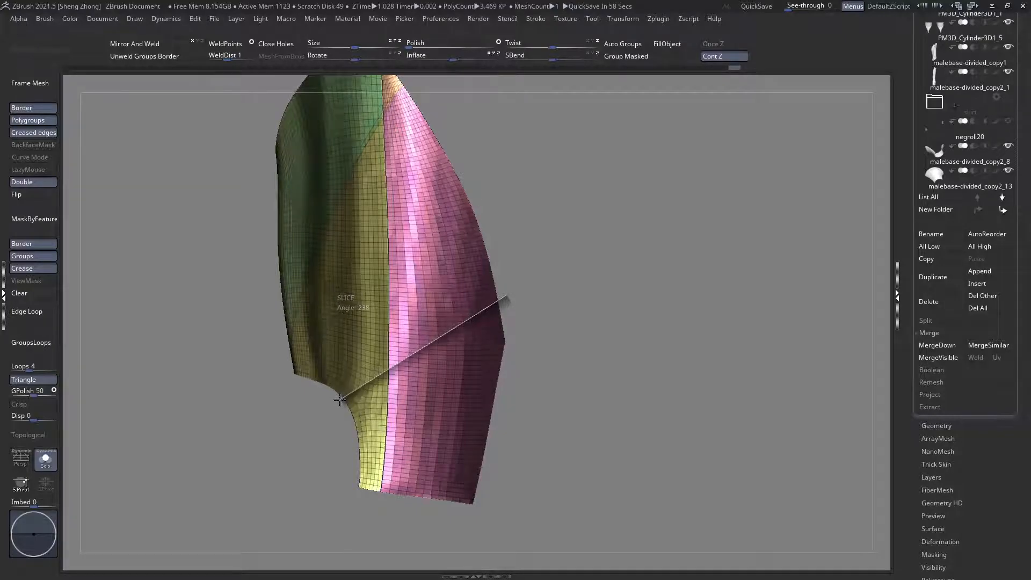
ctrl+shift+drag(338, 400, 338, 401)
right_drag(338, 401, 362, 411)
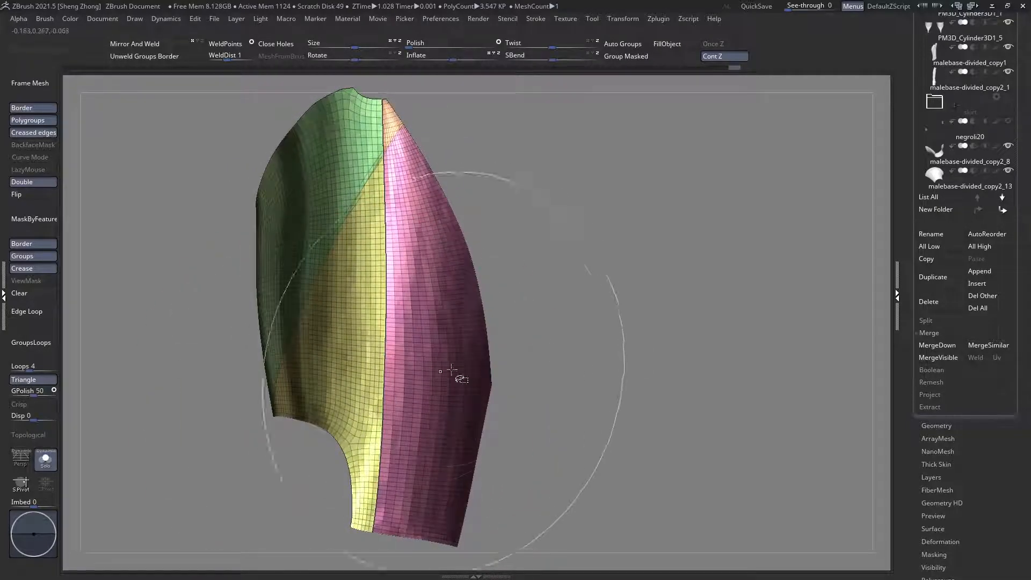
mouse_move(499, 350)
ctrl+shift+mouse_down()
mouse_move(318, 431)
mouse_move(331, 443)
ctrl+shift+mouse_up()
right_drag(331, 443, 346, 439)
Step: Slice three more diagonal lines across both outer thigh plates above the back-of-knee cutout
mouse_move(466, 228)
ctrl+shift+mouse_down()
mouse_move(324, 424)
mouse_move(269, 431)
mouse_move(272, 440)
ctrl+shift+mouse_up()
mouse_move(423, 281)
right_down()
mouse_move(406, 297)
mouse_move(414, 387)
right_up()
ctrl+shift+drag(519, 278, 272, 465)
ctrl+shift+drag(522, 310, 292, 470)
right_drag(291, 424, 301, 425)
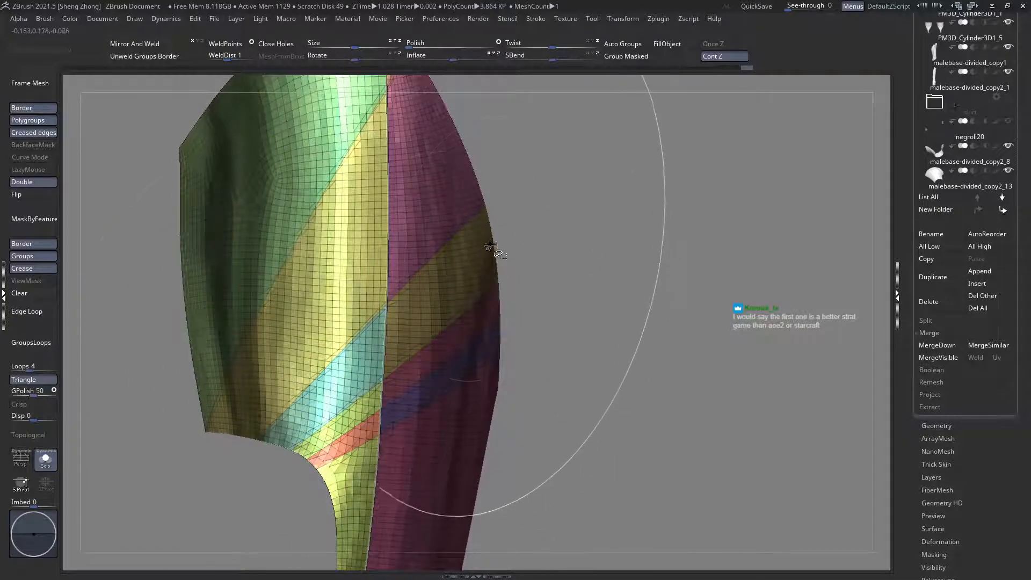
Step: Subdivide the wide diagonal areas of the outer thigh section with four further slices, fanning up toward the upper front edge
ctrl+shift+drag(500, 244, 255, 461)
alt+right_drag(317, 318, 323, 367)
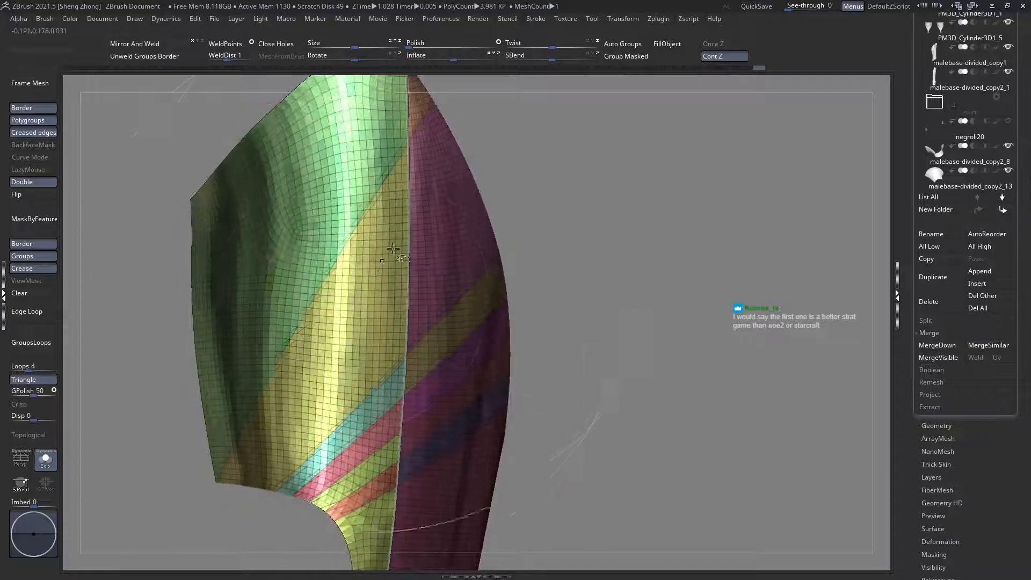
mouse_move(481, 169)
ctrl+shift+mouse_down()
mouse_move(292, 385)
mouse_move(235, 493)
mouse_move(253, 495)
ctrl+shift+mouse_up()
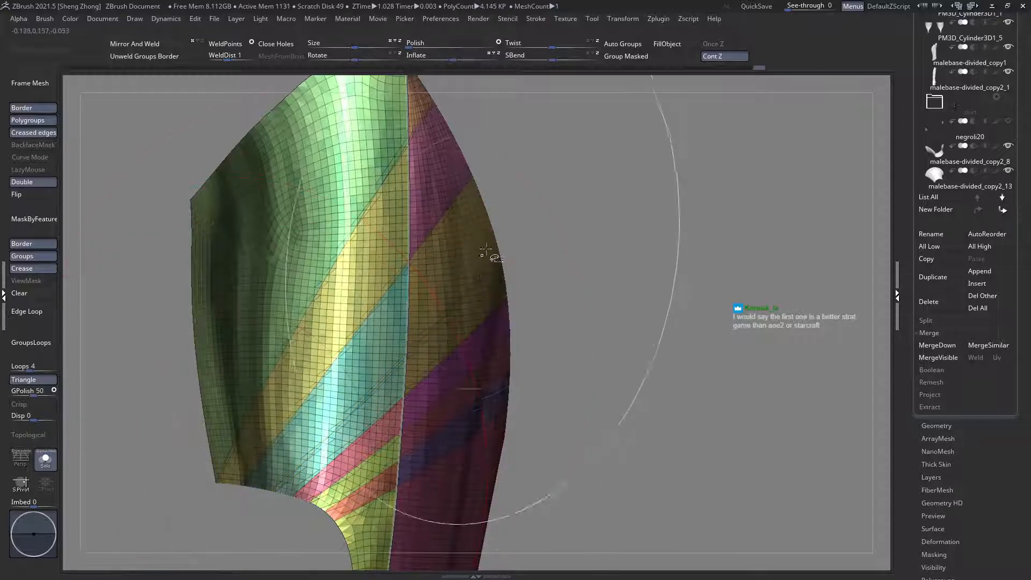
mouse_move(494, 216)
ctrl+shift+mouse_down()
mouse_move(322, 381)
mouse_move(292, 455)
mouse_move(250, 496)
ctrl+shift+mouse_up()
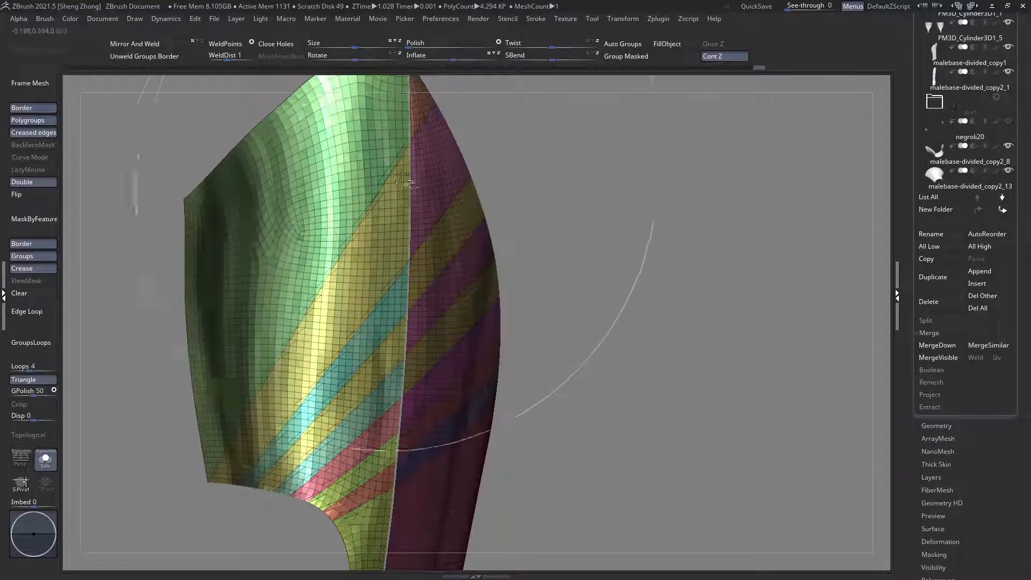
ctrl+shift+drag(457, 138, 220, 478)
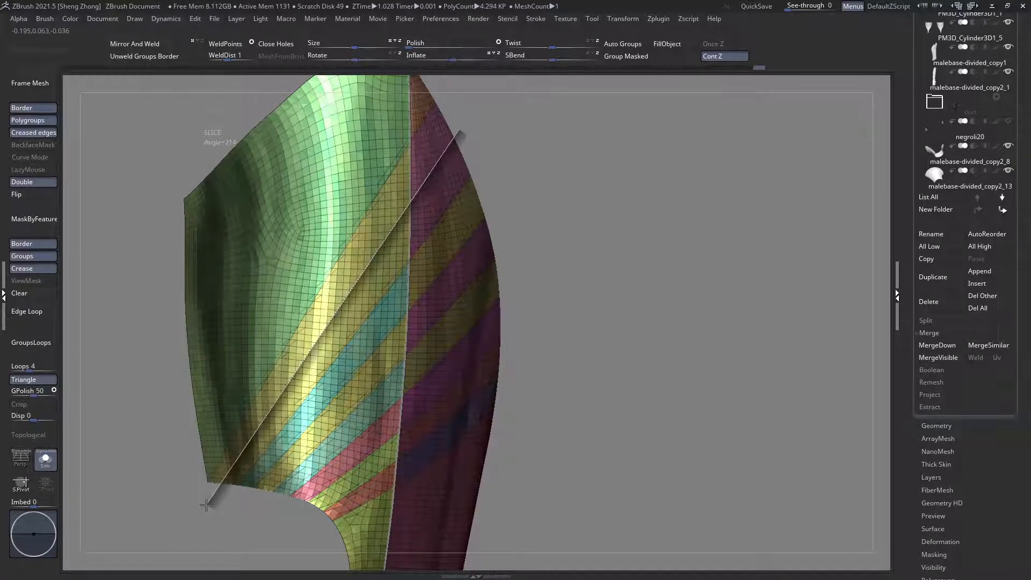
ctrl+shift+drag(207, 504, 207, 505)
Step: Show the whole thigh piece and exit Solo mode to check it against the full leg armour from behind
ctrl+right_drag(294, 410, 292, 386)
right_drag(293, 387, 287, 414)
alt+right_drag(287, 413, 391, 336)
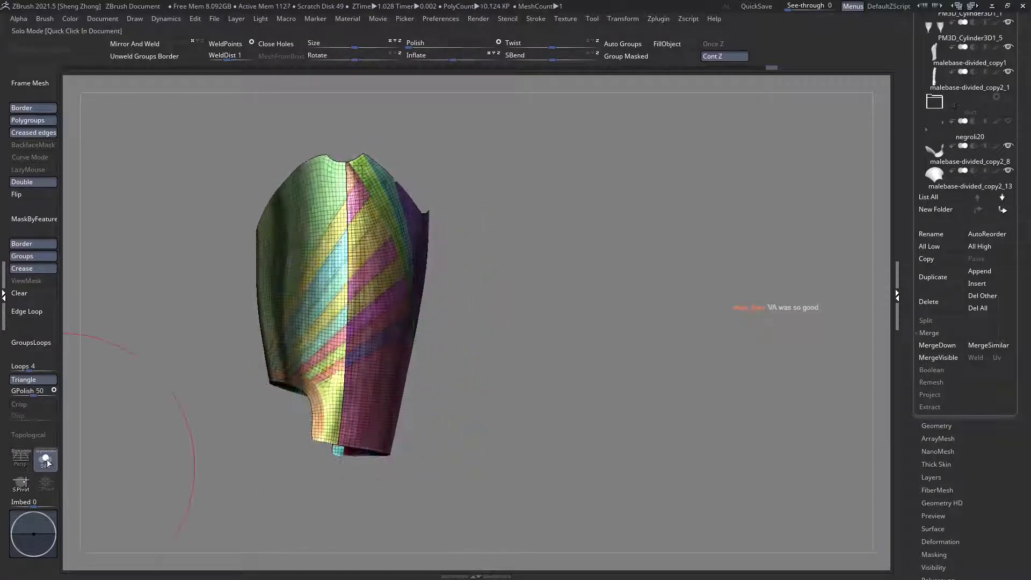
click(46, 460)
right_drag(379, 281, 442, 299)
ctrl+right_drag(373, 230, 306, 199)
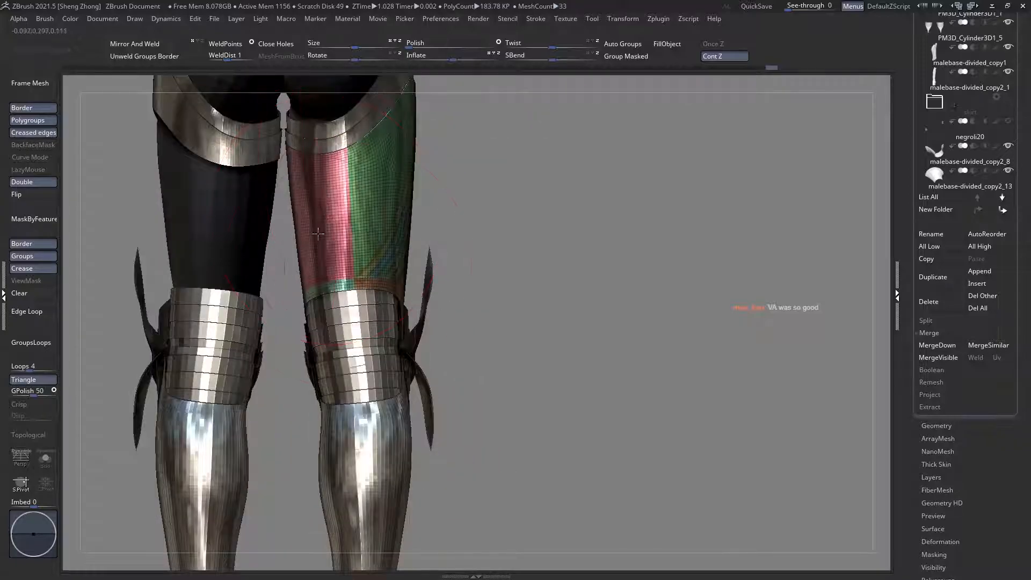
Step: Isolate the front and rear plates of the inner thigh section and display them in Solo mode
right_drag(325, 250, 400, 317)
ctrl+right_drag(258, 326, 295, 348)
ctrl+shift+click(274, 302)
ctrl+shift+click(275, 303)
ctrl+shift+drag(107, 248, 127, 278)
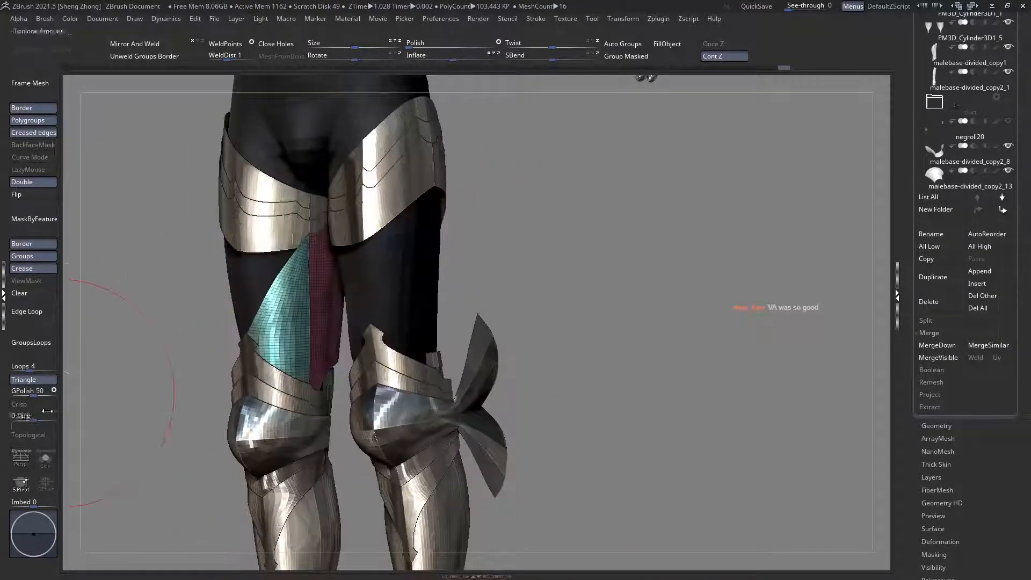
click(45, 460)
Step: Slice the inner thigh section diagonally from the front plate's upper edge to the rear plate's lower rear corner
right_drag(365, 325, 336, 295)
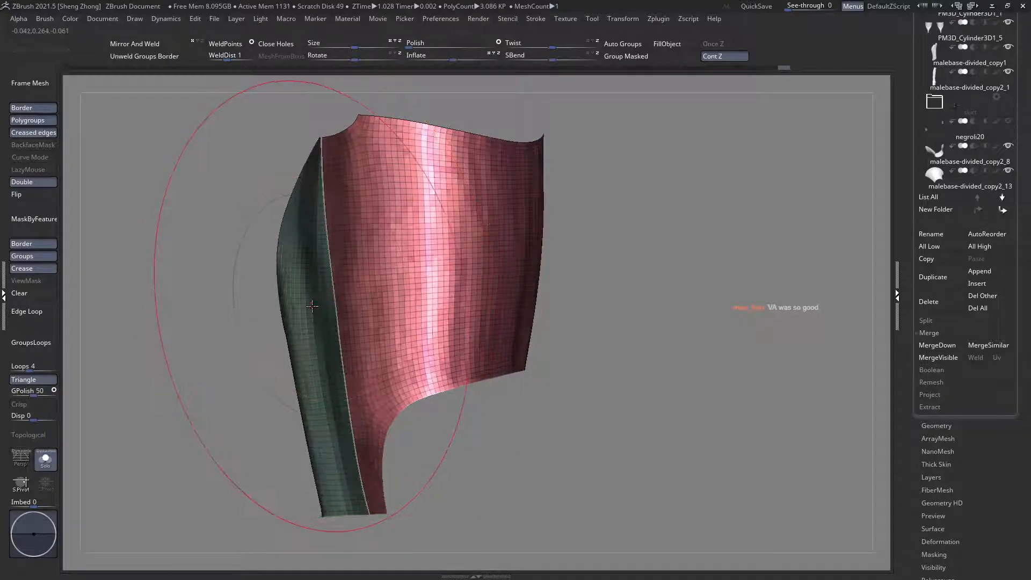
alt+right_drag(385, 293, 409, 301)
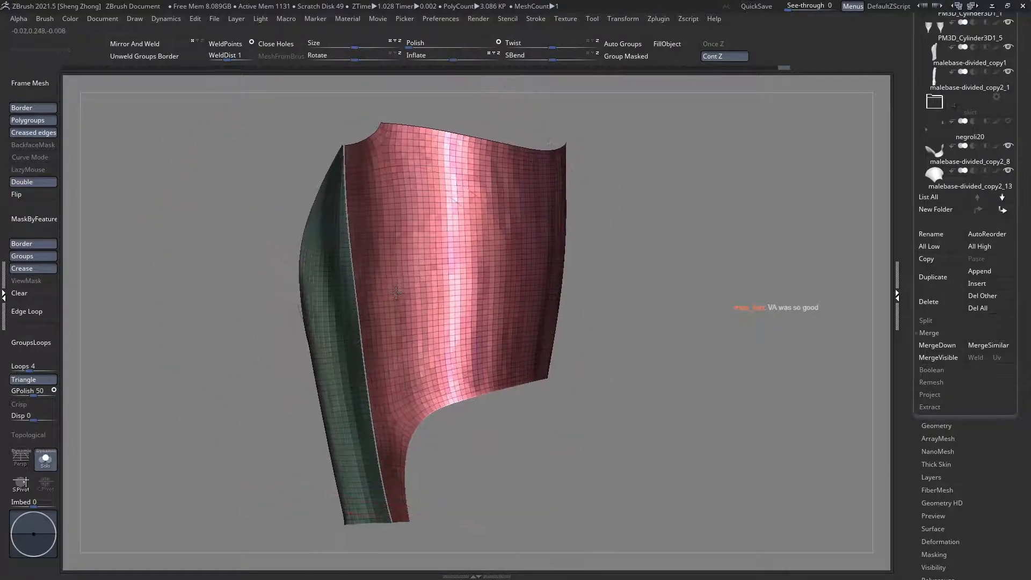
ctrl+shift+drag(291, 231, 570, 356)
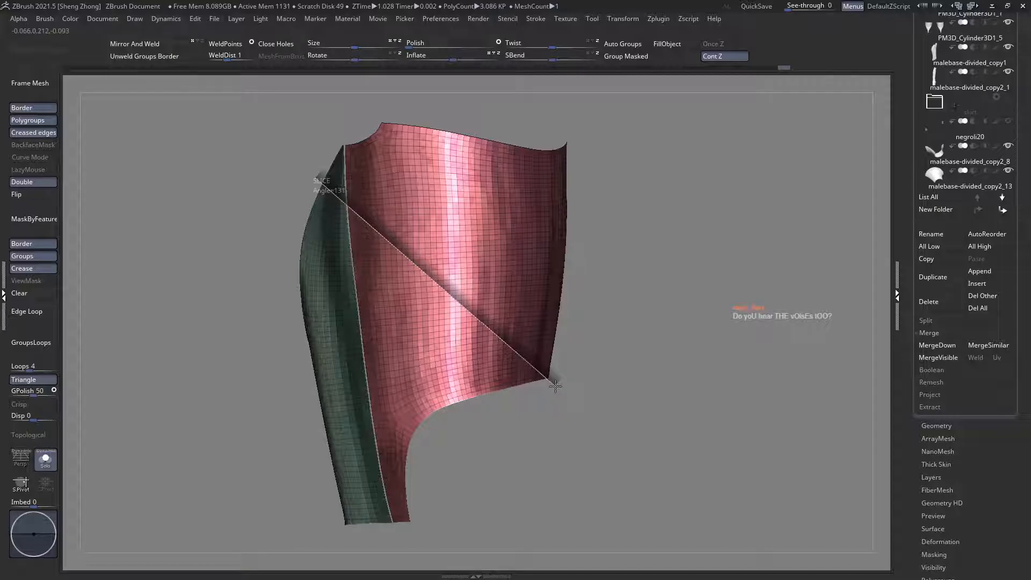
ctrl+shift+drag(555, 384, 554, 386)
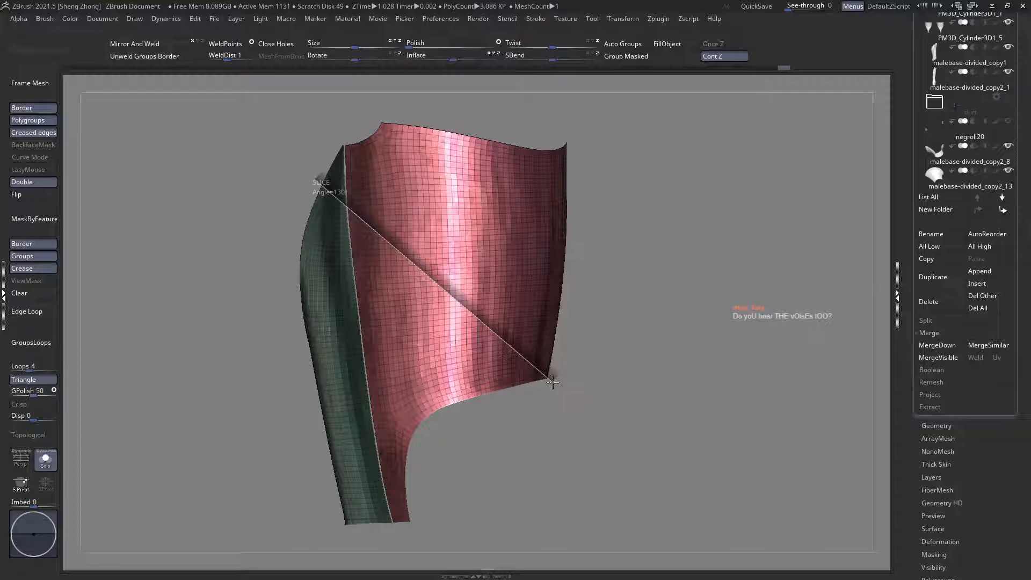
ctrl+shift+drag(552, 383, 552, 382)
right_drag(403, 355, 412, 380)
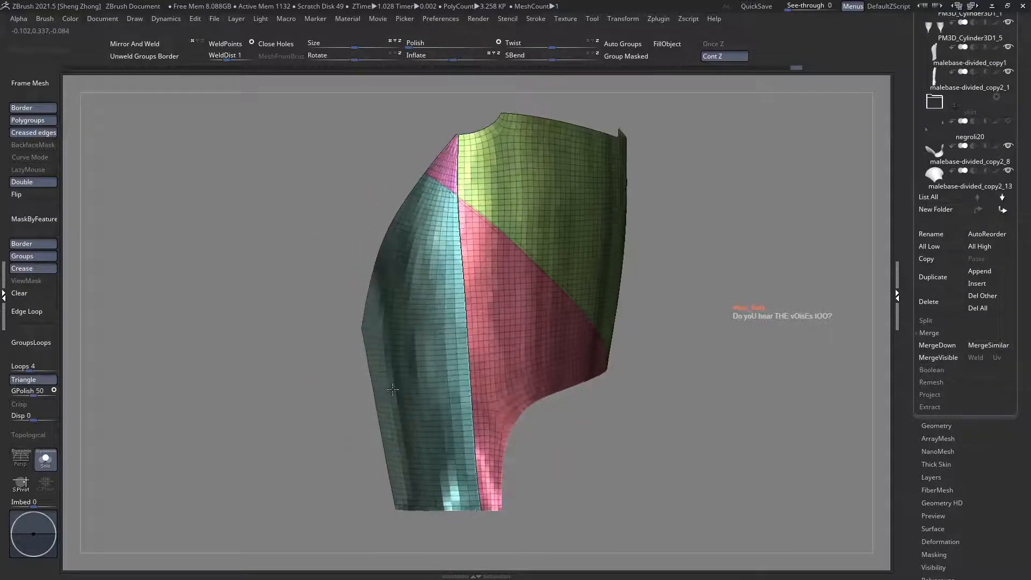
Step: Slice the inner thigh section diagonally from the front plate's edge to the back-of-knee cutout
ctrl+shift+drag(362, 301, 528, 427)
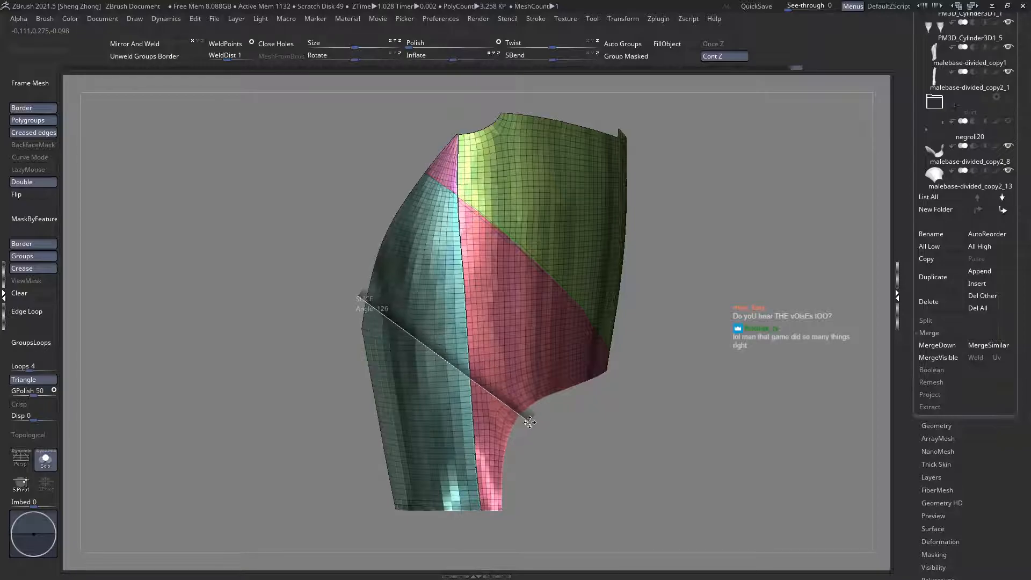
ctrl+shift+drag(531, 424, 706, 535)
key(f)
drag(551, 444, 512, 444)
key(f)
ctrl+right_drag(424, 349, 472, 332)
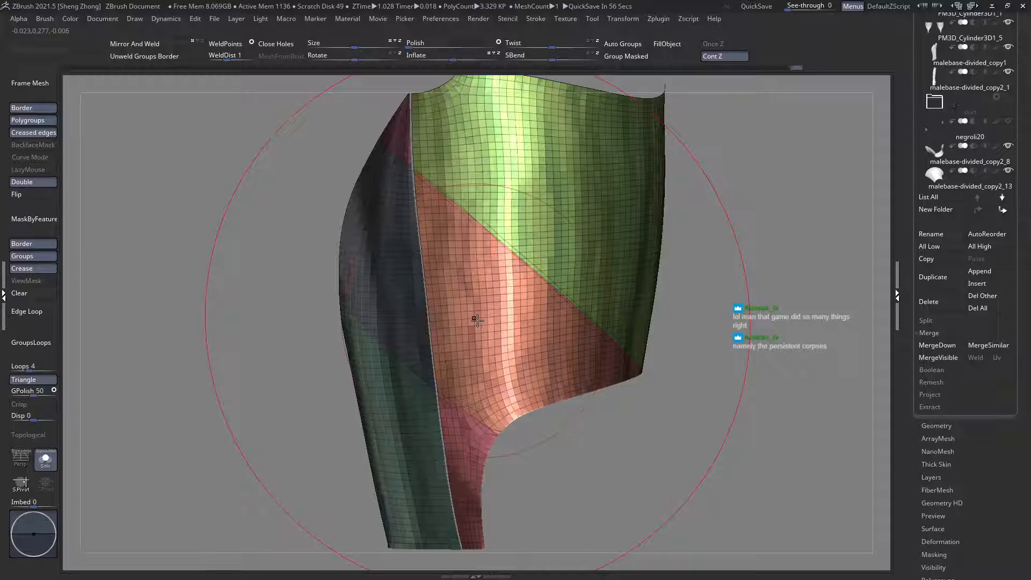
Step: Try to slice the middle band of the inner thigh section lengthwise, roughly parallel to its two diagonal edges
mouse_move(445, 309)
alt+right_down()
mouse_move(459, 316)
mouse_move(446, 309)
mouse_move(456, 326)
mouse_move(479, 297)
alt+right_up()
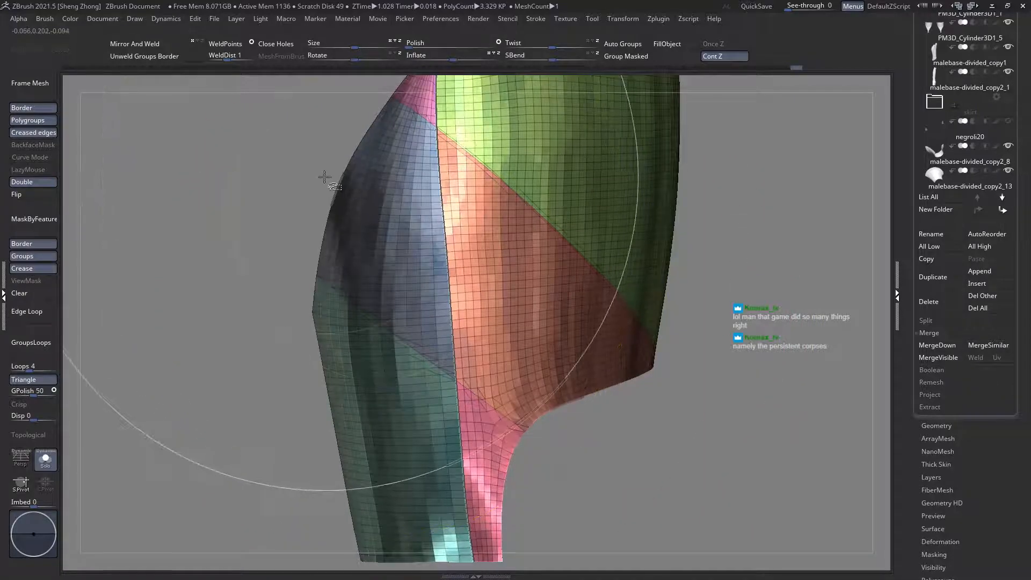
ctrl+shift+drag(526, 298, 624, 401)
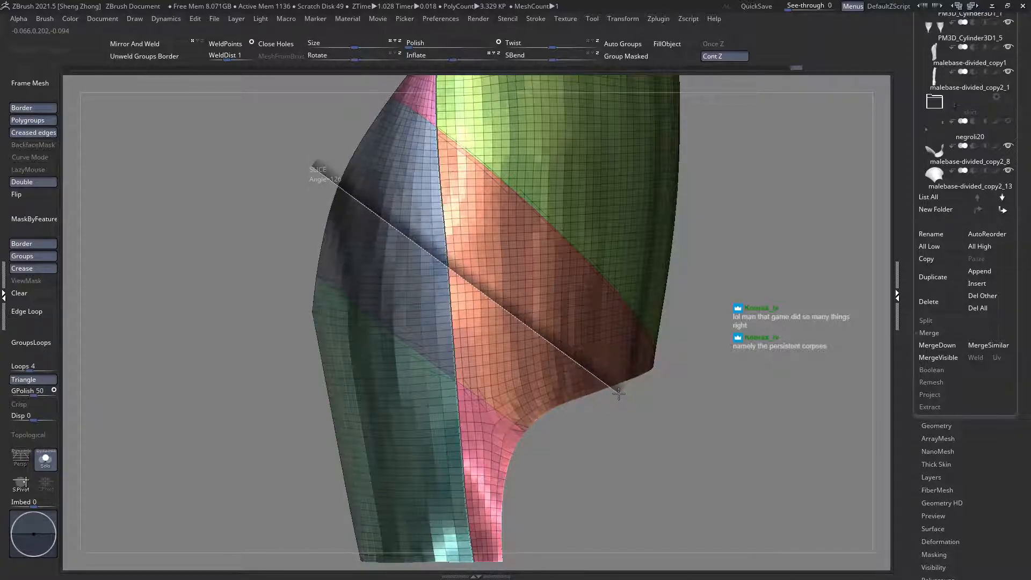
ctrl+shift+drag(616, 401, 618, 398)
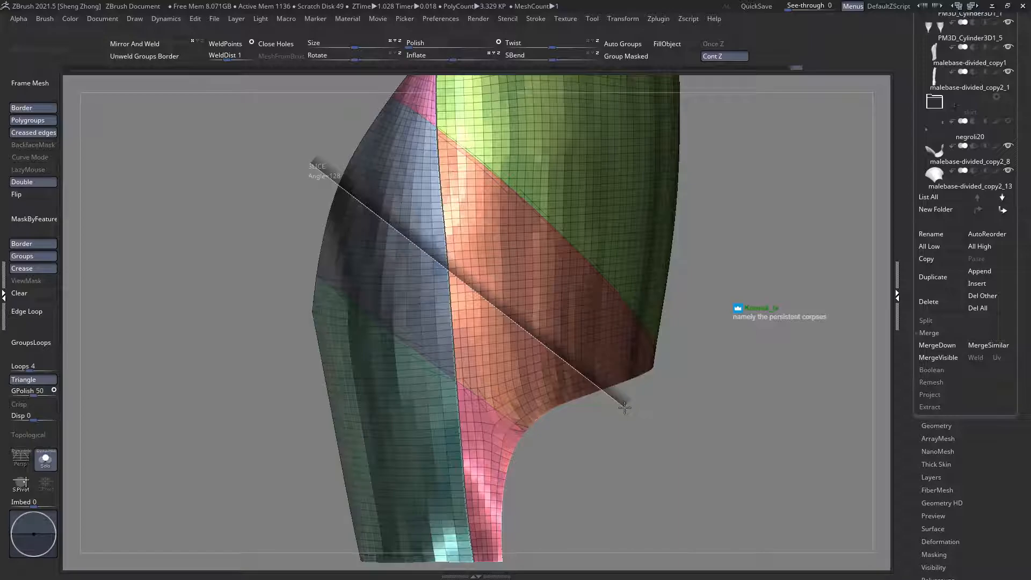
ctrl+shift+drag(624, 409, 571, 399)
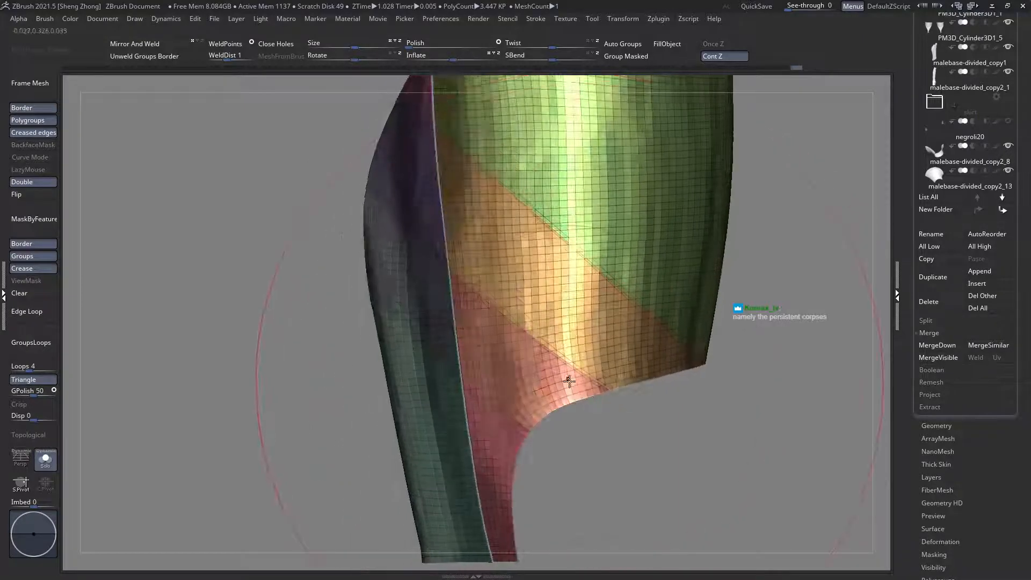
key(ctrl+z)
Step: Slice the middle band diagonally from the front plate's outer edge to the rear plate's lower hem
right_drag(580, 384, 582, 375)
right_drag(350, 194, 337, 192)
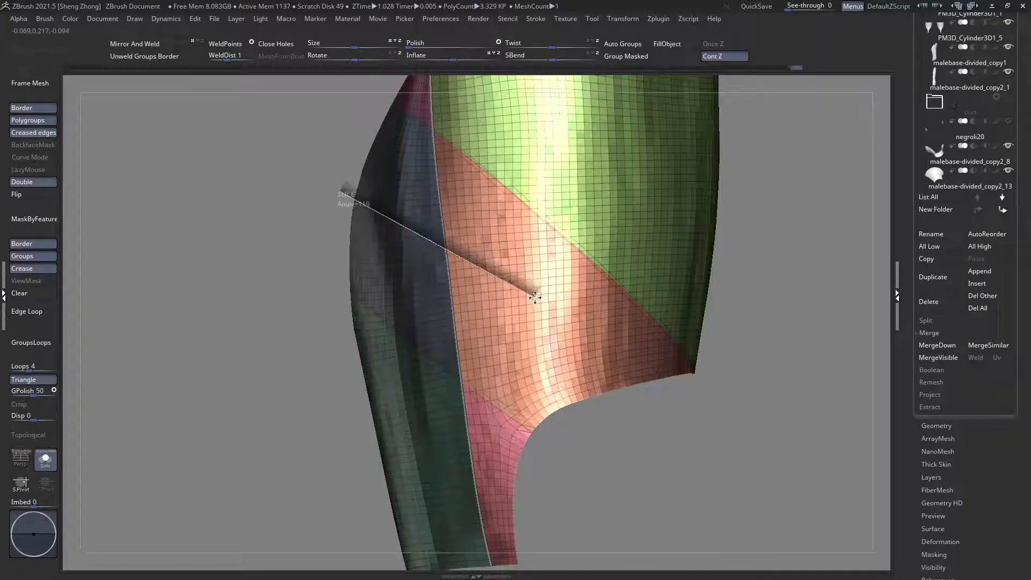
ctrl+shift+drag(535, 298, 670, 427)
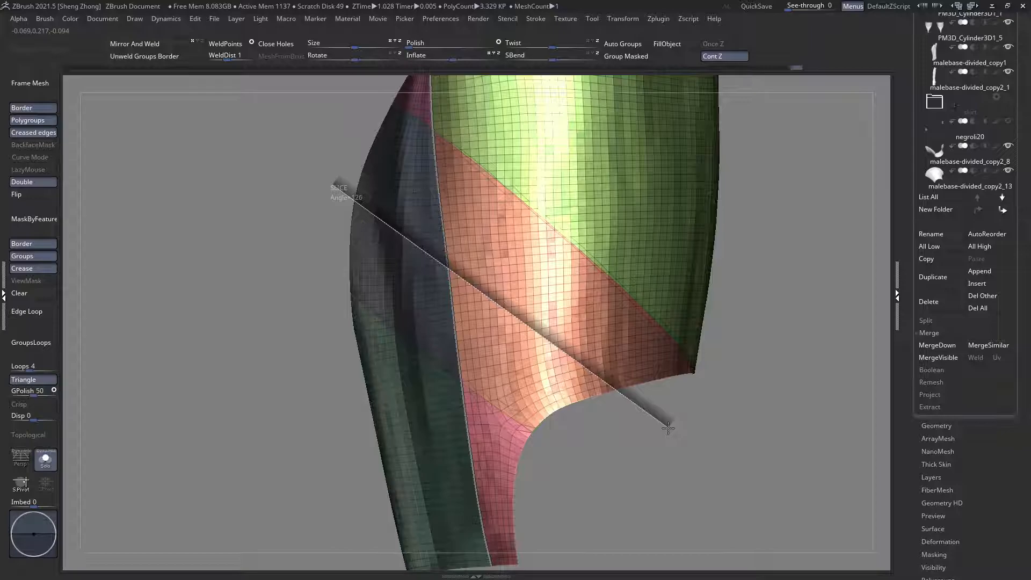
ctrl+shift+drag(667, 428, 669, 426)
drag(669, 426, 559, 391)
Step: Slice another diagonal below the middle cut, running across both plates to the start of the knee cutout
ctrl+shift+drag(325, 236, 598, 423)
ctrl+shift+drag(302, 262, 577, 406)
key(ctrl+z)
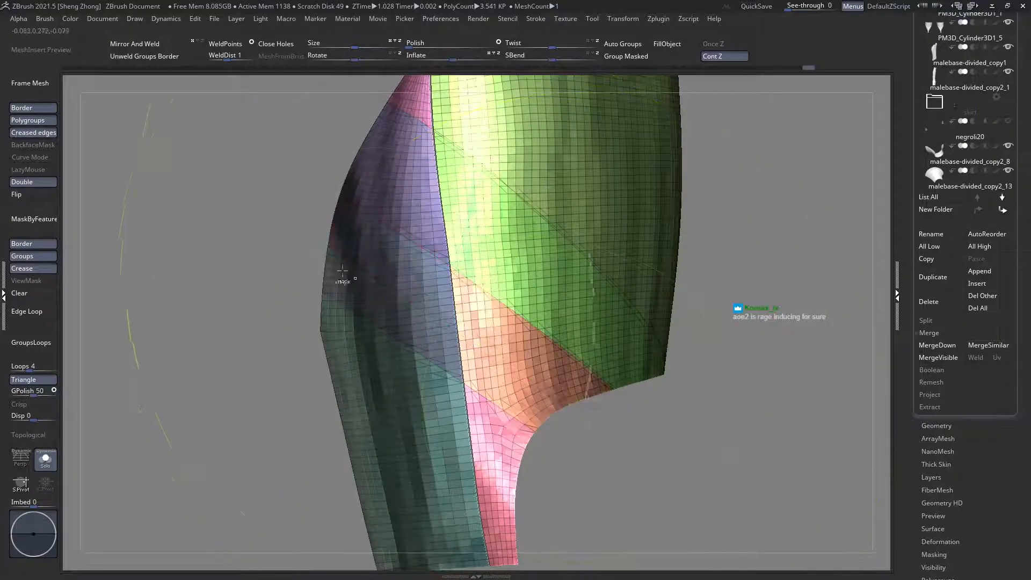
ctrl+shift+drag(319, 241, 604, 420)
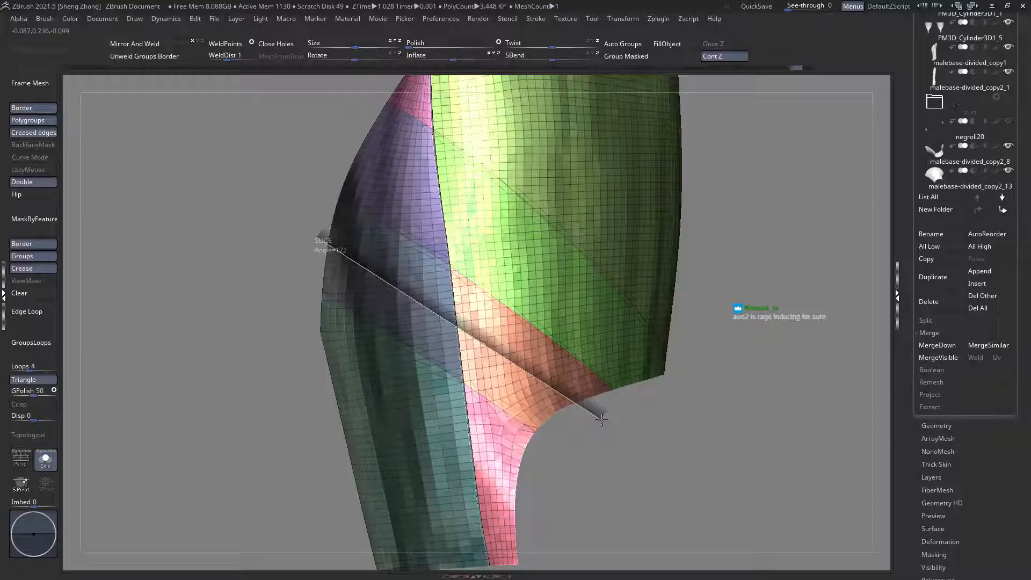
ctrl+shift+drag(601, 420, 599, 421)
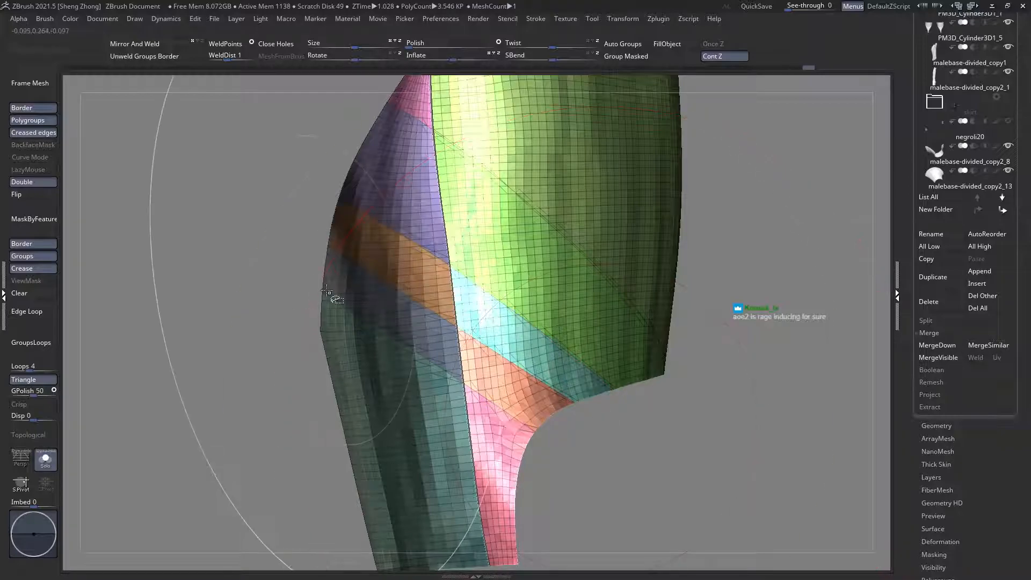
Step: Split the lowest middle band and the orange-and-cyan band above it lengthwise with parallel diagonal slices
ctrl+shift+drag(314, 259, 580, 430)
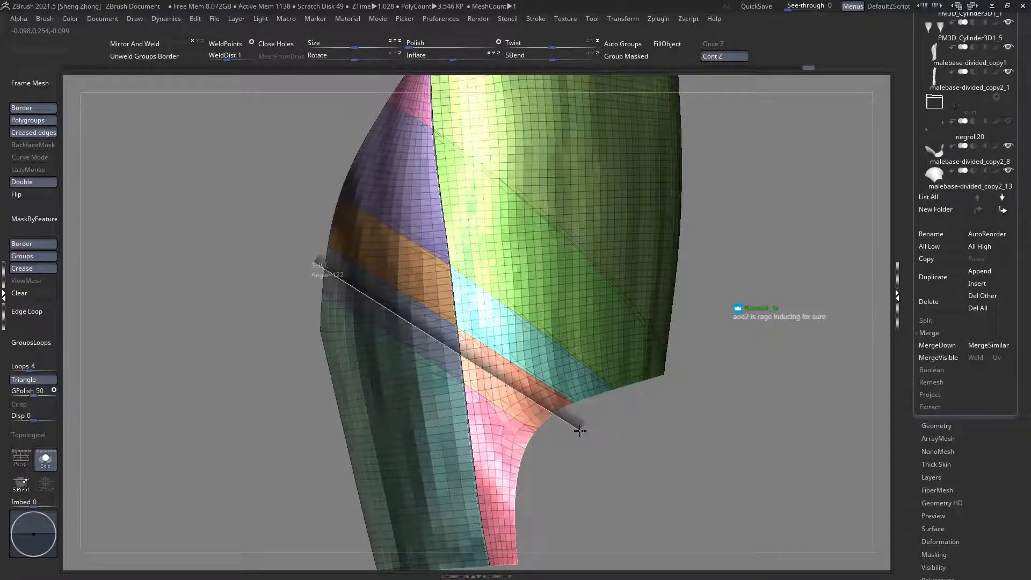
ctrl+shift+drag(580, 430, 575, 421)
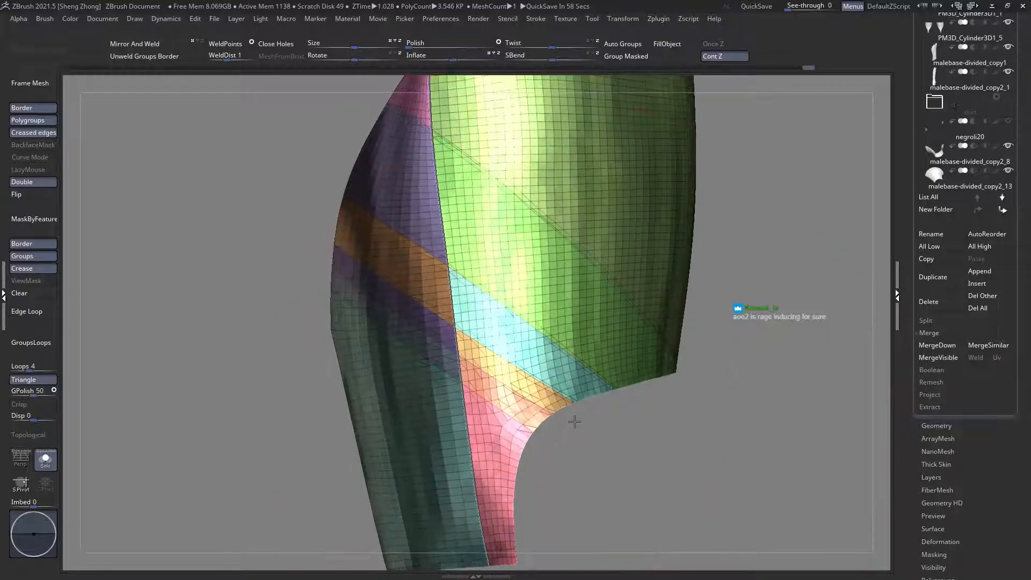
ctrl+shift+drag(318, 209, 656, 426)
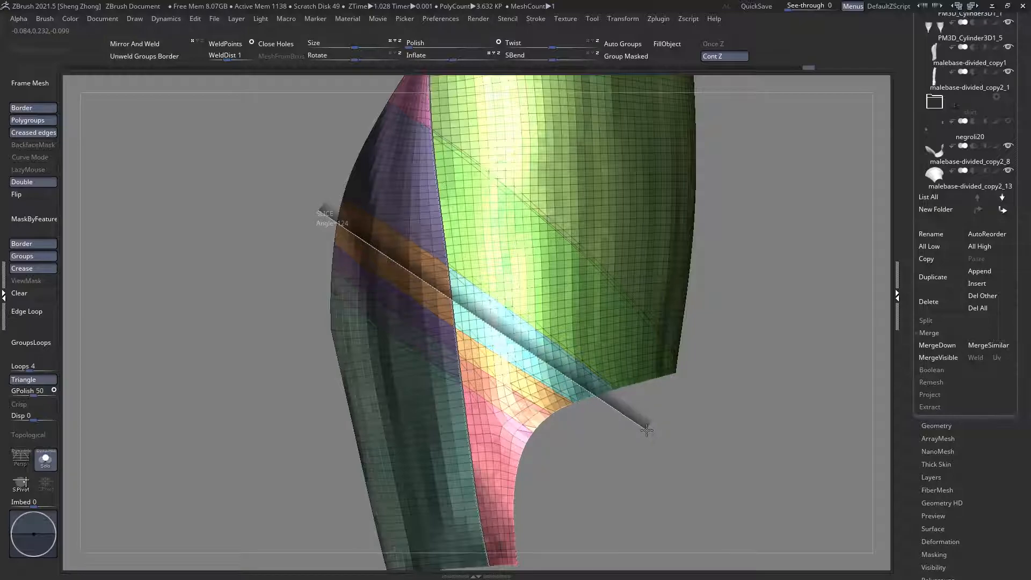
ctrl+shift+drag(649, 431, 649, 429)
alt+right_drag(608, 368, 599, 426)
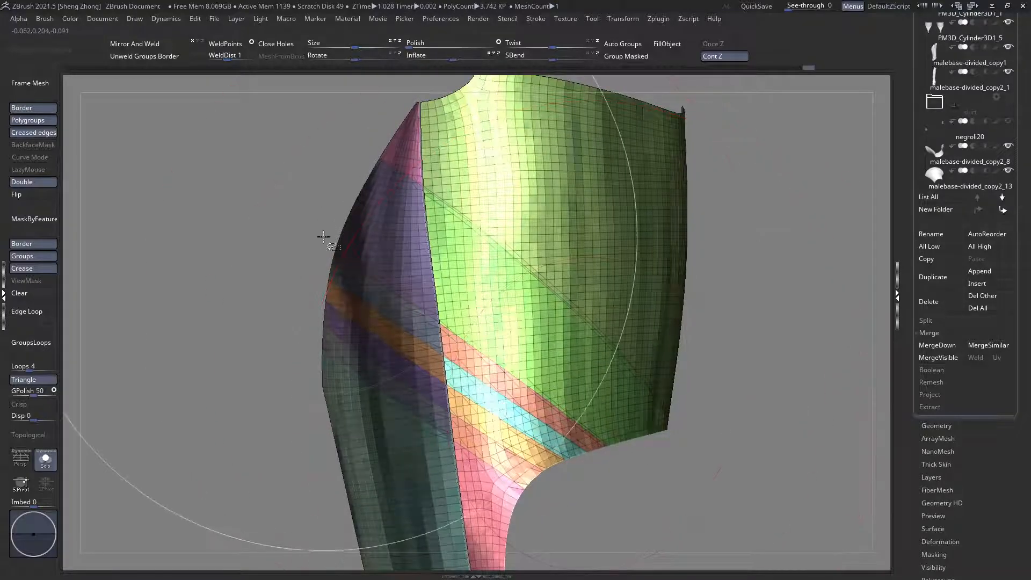
Step: Try to split the wide band below the upper diagonal cut with a slice across both plates
ctrl+shift+drag(340, 192, 566, 340)
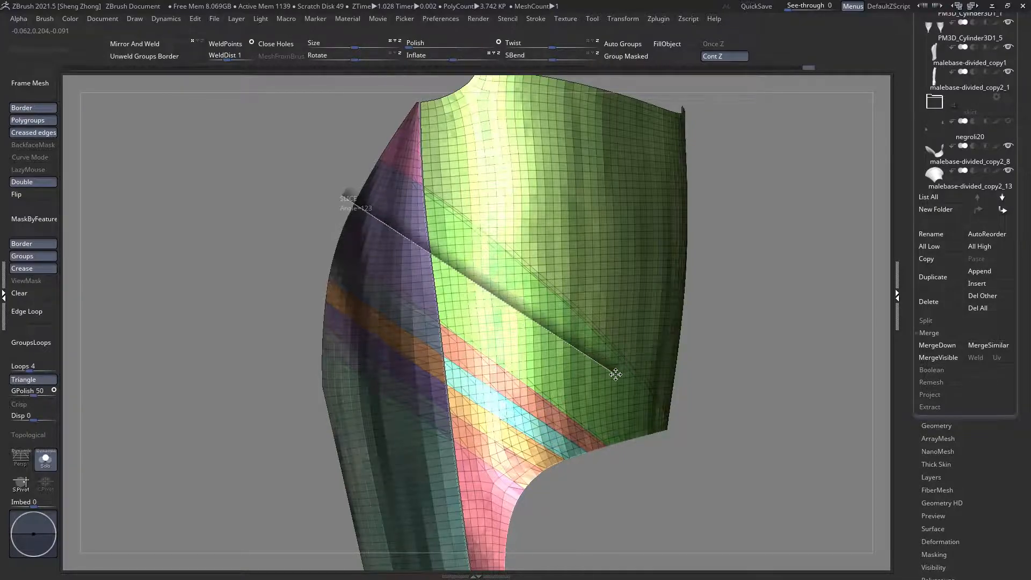
ctrl+shift+drag(663, 447, 668, 437)
right_drag(668, 437, 456, 318)
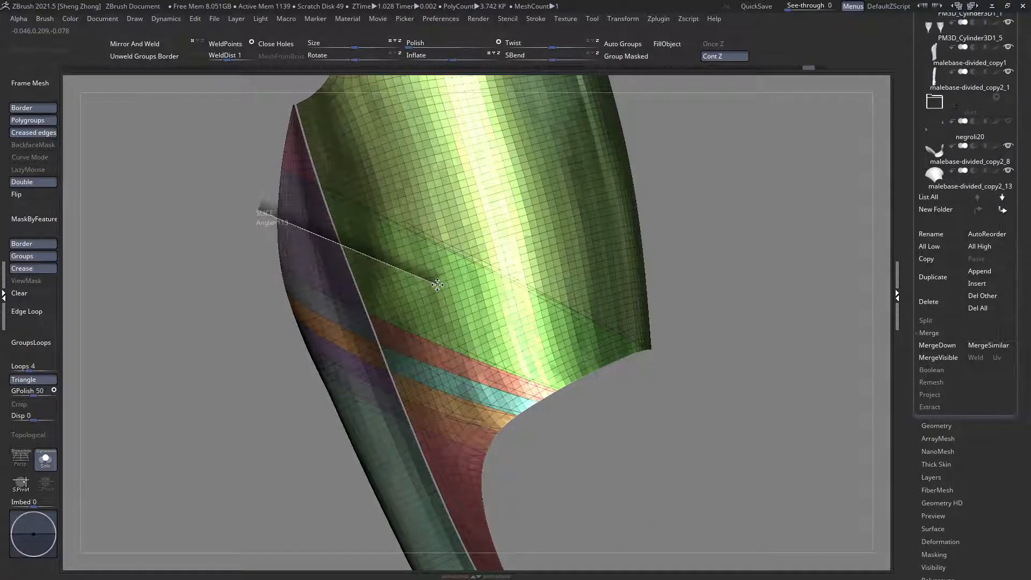
ctrl+shift+drag(582, 372, 646, 377)
ctrl+shift+drag(258, 216, 629, 398)
Step: Undo the series of diagonal slices on the inner thigh section, back past its upper and lower cuts
key(ctrl+z)
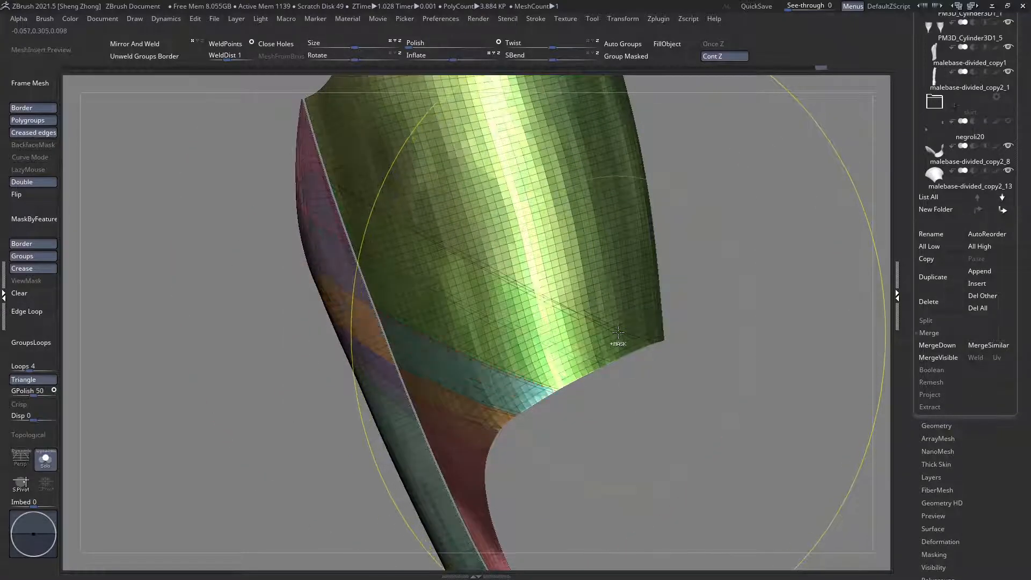
key(ctrl+z)
key(ctrl+z)
ctrl+right_drag(618, 333, 604, 351)
key(ctrl+z)
Step: Slice the inner thigh section diagonally towards the rear plate's lower corner and again from the front plate to the knee cutout
ctrl+shift+drag(313, 153, 764, 373)
right_drag(544, 321, 553, 268)
ctrl+shift+drag(244, 310, 572, 419)
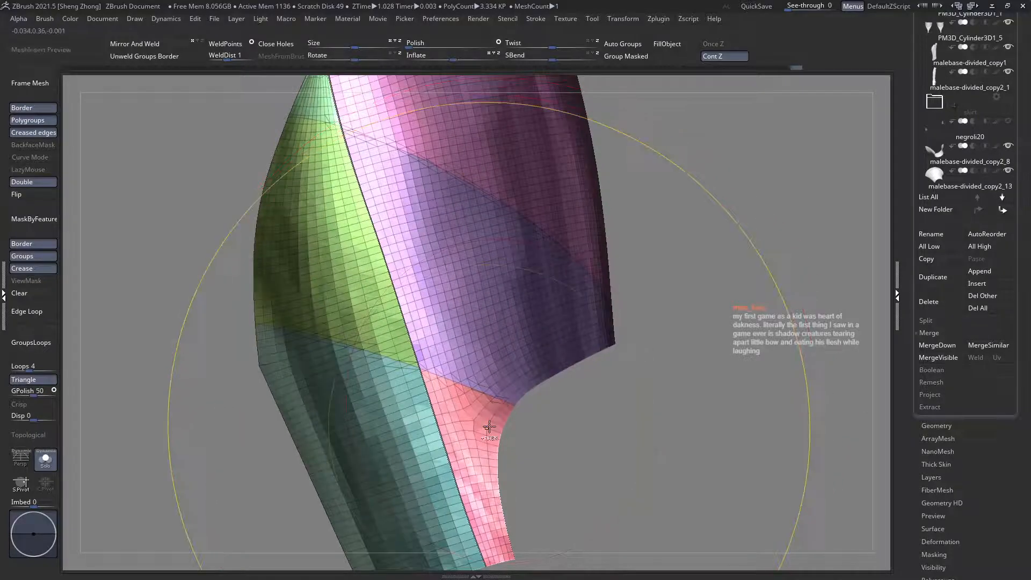
key(ctrl+z)
ctrl+shift+drag(242, 315, 571, 430)
drag(533, 383, 523, 391)
Step: Slice the wide middle band in half diagonally from the front plate's outer edge to the rear plate's lower hem
ctrl+shift+drag(273, 203, 427, 263)
ctrl+shift+drag(544, 319, 686, 392)
alt+drag(646, 366, 637, 418)
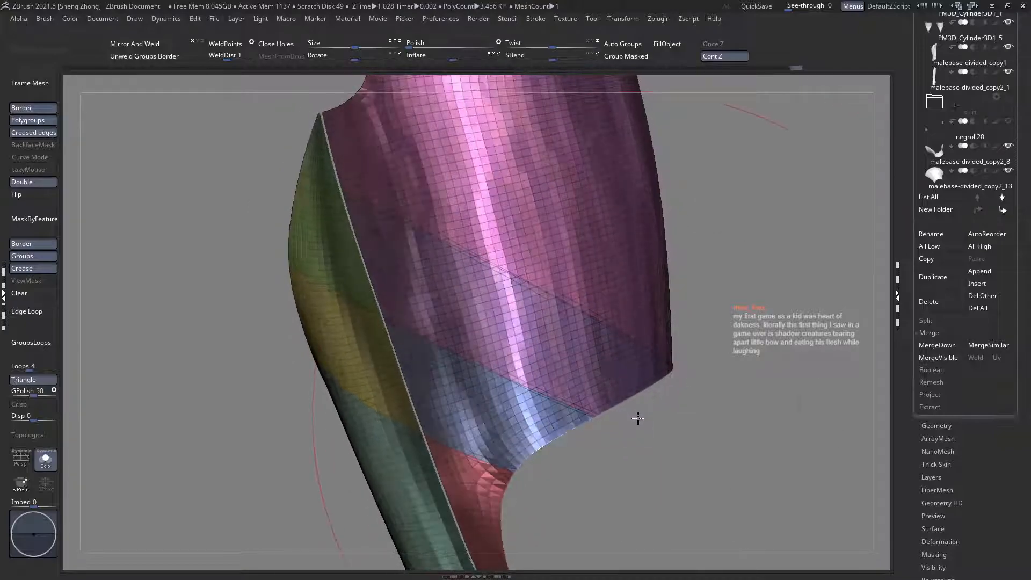
Step: Split the upper of the two middle bands lengthwise with a diagonal slice across the front and rear plates
ctrl+shift+drag(290, 212, 364, 245)
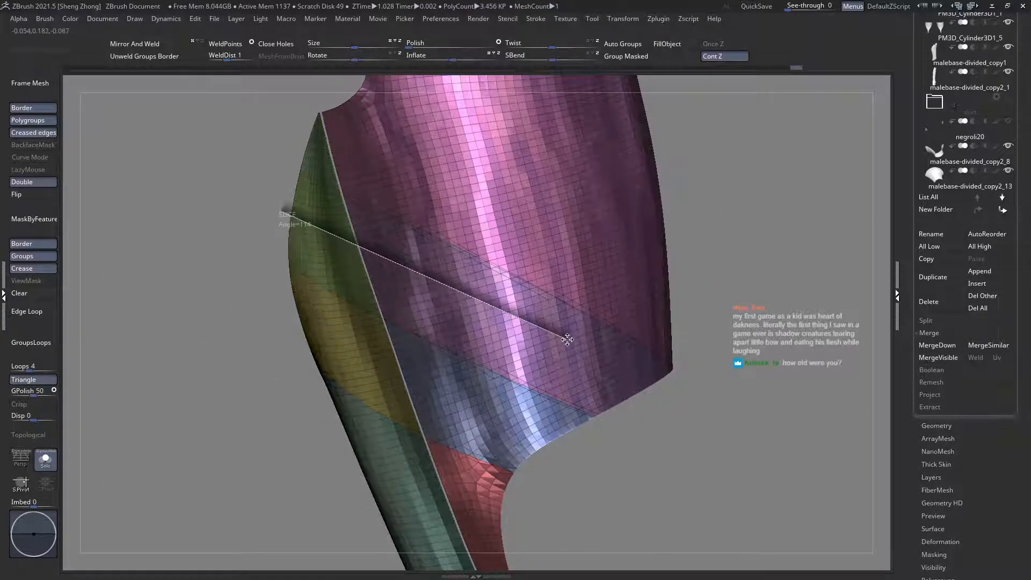
ctrl+shift+drag(552, 347, 754, 437)
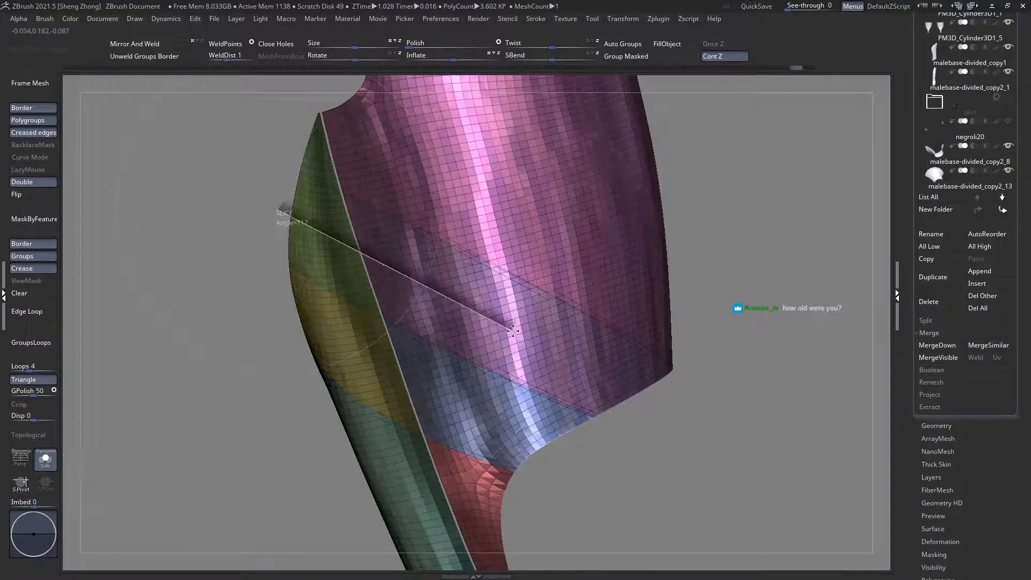
ctrl+shift+drag(507, 329, 776, 457)
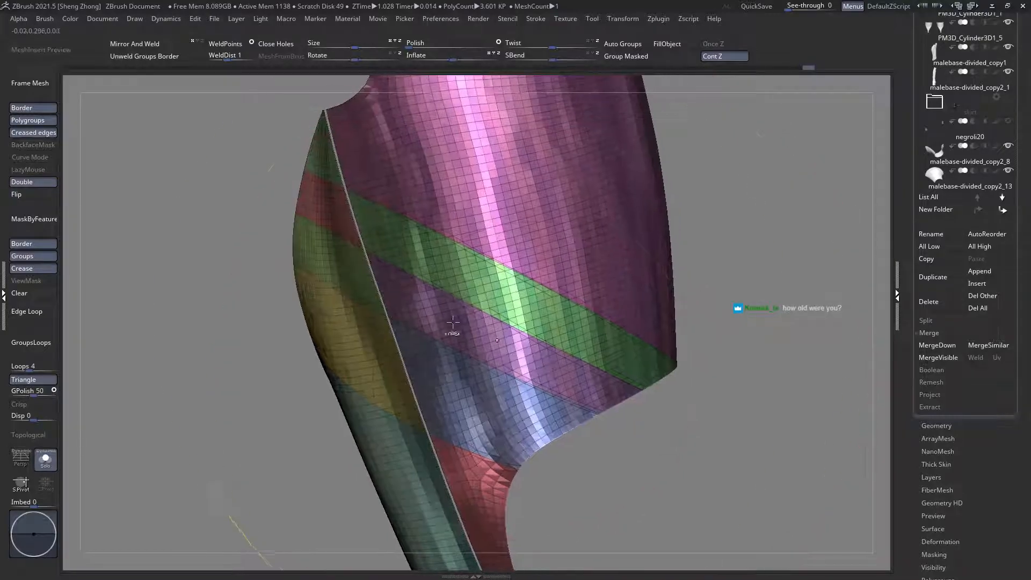
key(ctrl+z)
ctrl+shift+drag(285, 220, 754, 445)
drag(667, 407, 659, 353)
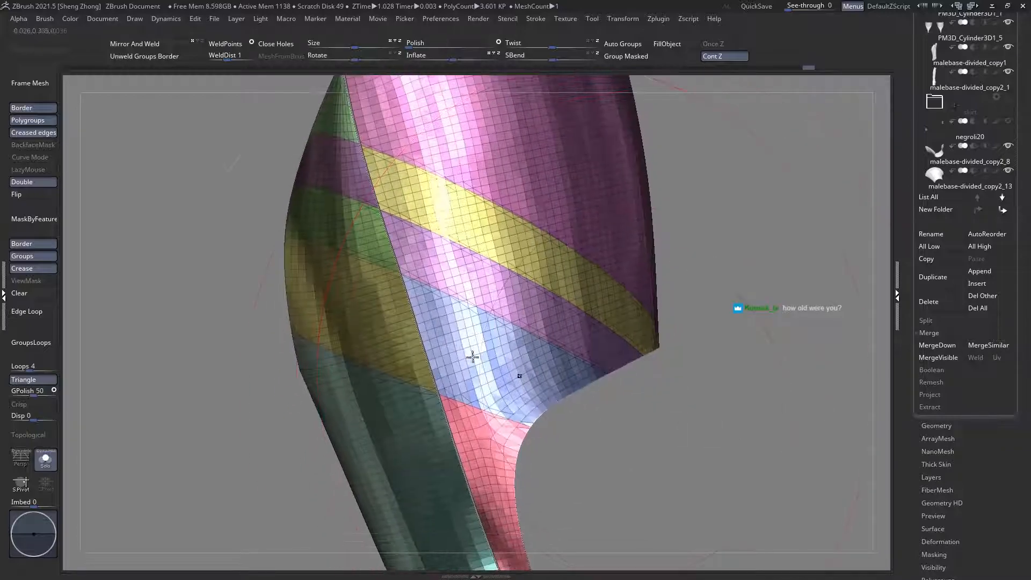
Step: Split the lower band above the knee cutout and the topmost yellow band lengthwise with diagonal slices
ctrl+shift+drag(270, 280, 609, 359)
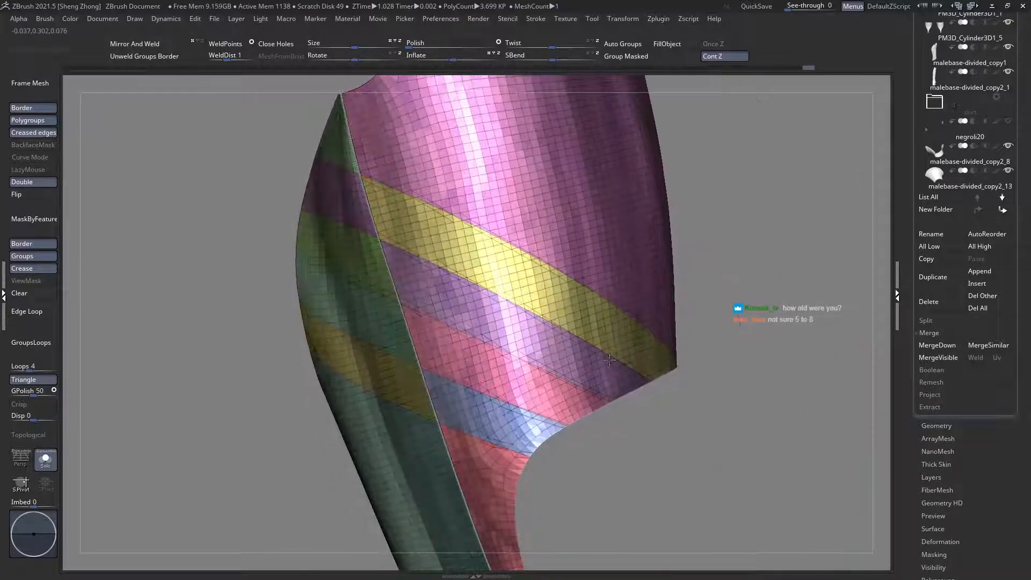
drag(618, 307, 544, 324)
drag(413, 284, 285, 240)
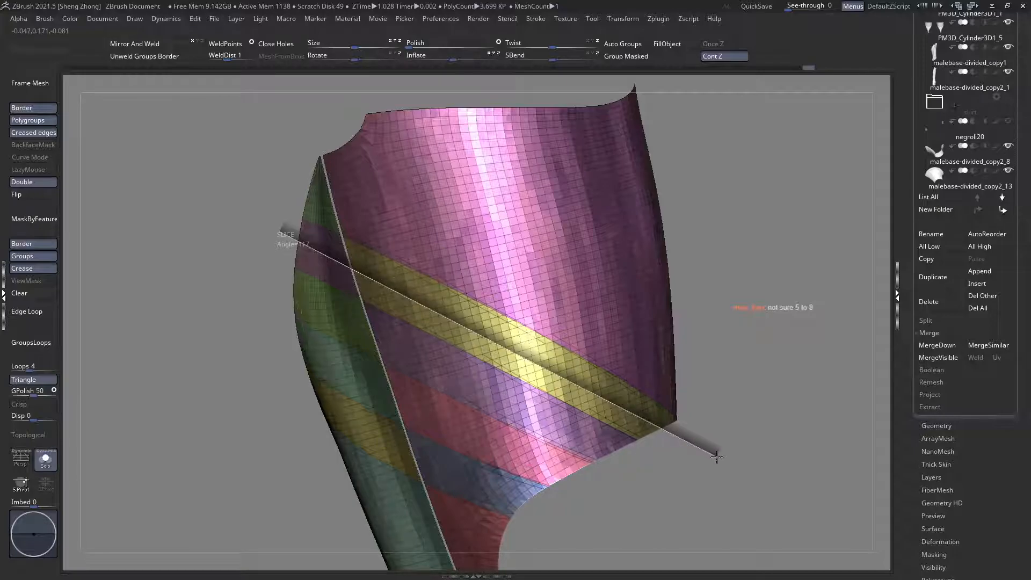
ctrl+shift+drag(712, 453, 711, 453)
drag(705, 451, 686, 448)
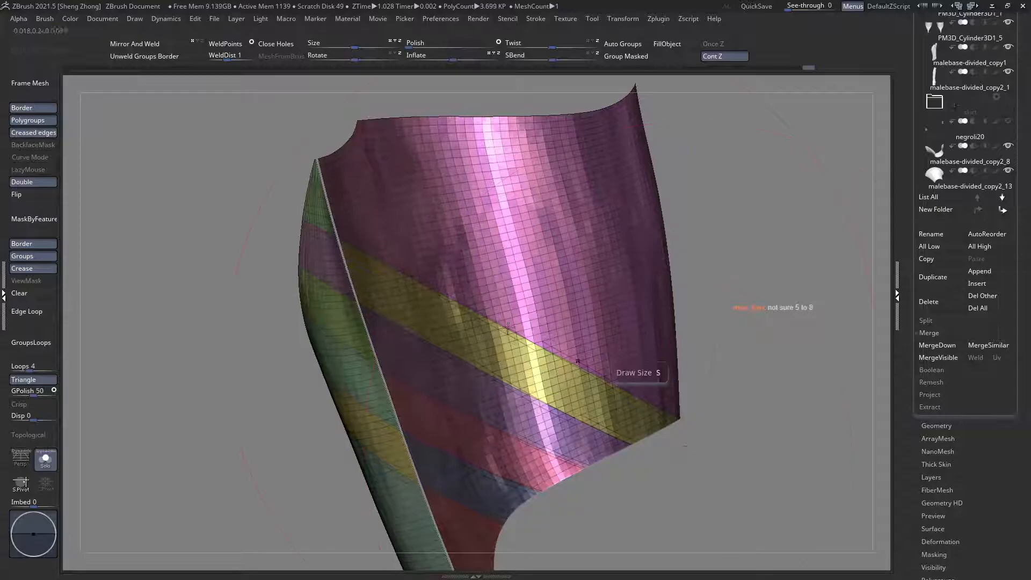
ctrl+shift+drag(295, 241, 490, 340)
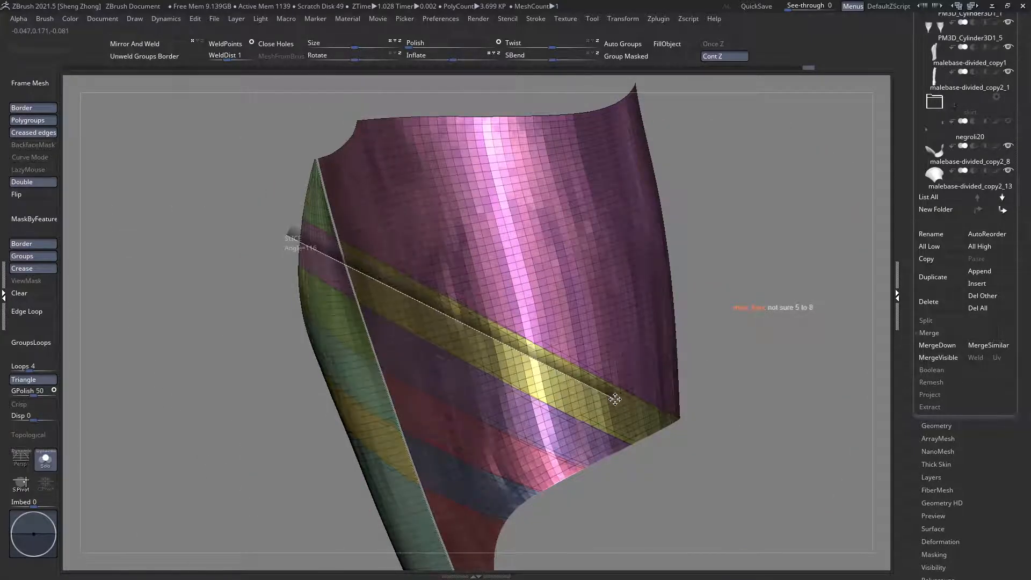
ctrl+shift+drag(656, 439, 521, 415)
Step: Try to split the purple band below the yellow one with a diagonal slice across both plates
alt+right_drag(521, 415, 426, 288)
ctrl+shift+drag(230, 143, 347, 242)
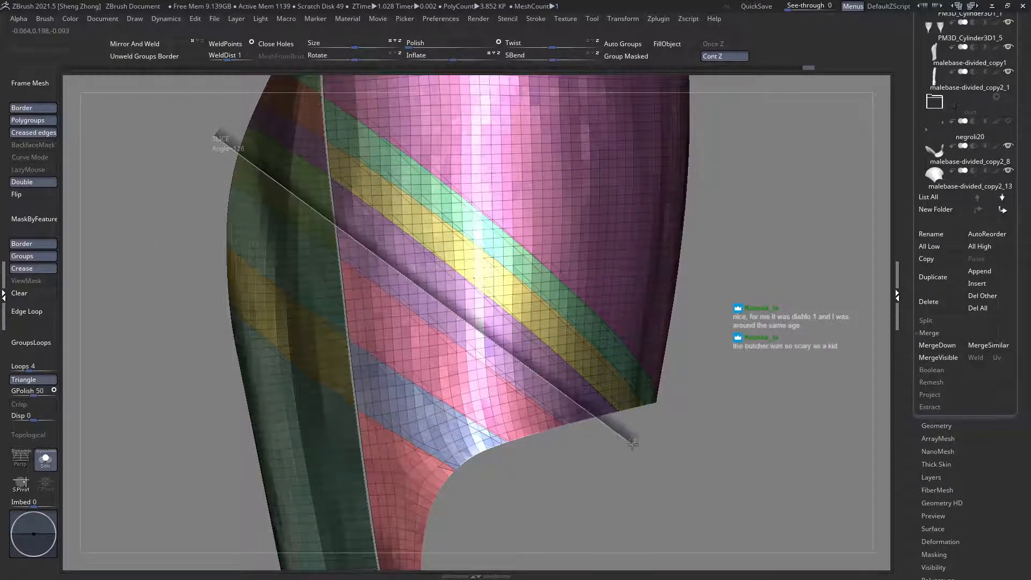
mouse_move(642, 446)
ctrl+shift+mouse_down()
mouse_move(624, 438)
mouse_move(631, 445)
ctrl+shift+mouse_up()
mouse_move(567, 411)
right_down()
mouse_move(441, 290)
mouse_move(413, 280)
right_up()
ctrl+shift+drag(252, 143, 389, 246)
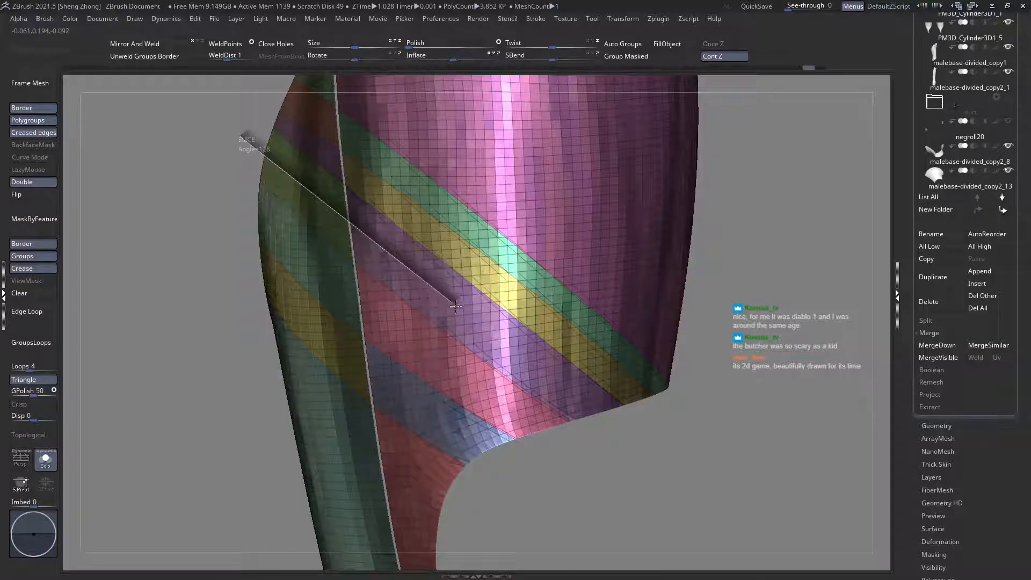
ctrl+shift+drag(479, 320, 665, 455)
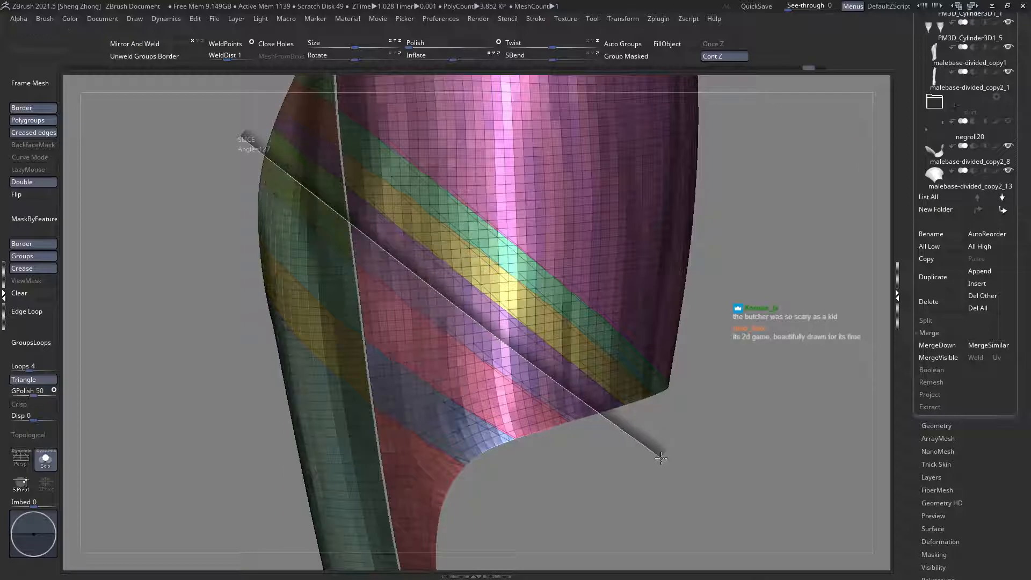
key(f)
ctrl+right_drag(575, 354, 564, 391)
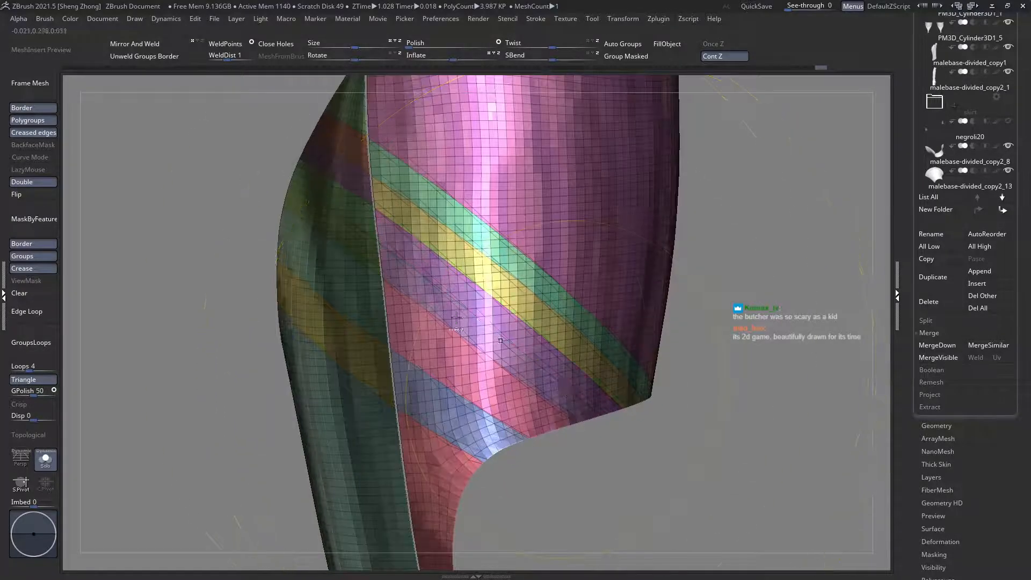
Step: Slice the rear plate's purple band and its front-plate continuation lengthwise into two narrower bands
ctrl+shift+drag(286, 181, 456, 285)
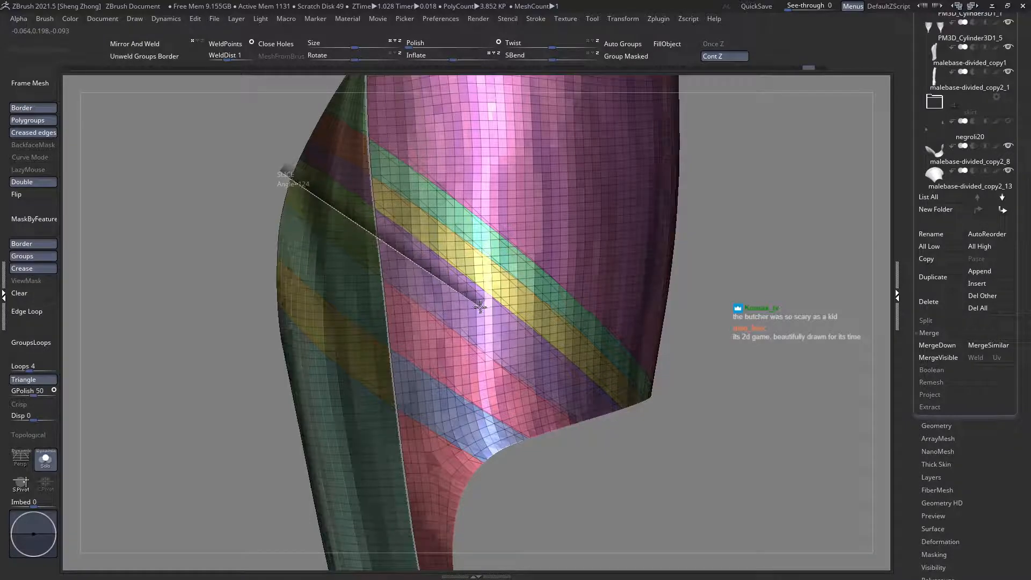
ctrl+shift+drag(555, 376, 647, 448)
right_drag(440, 379, 456, 344)
Step: Slice the red band above the blue one lengthwise, continuing the cut across the front plate
ctrl+shift+drag(262, 199, 419, 320)
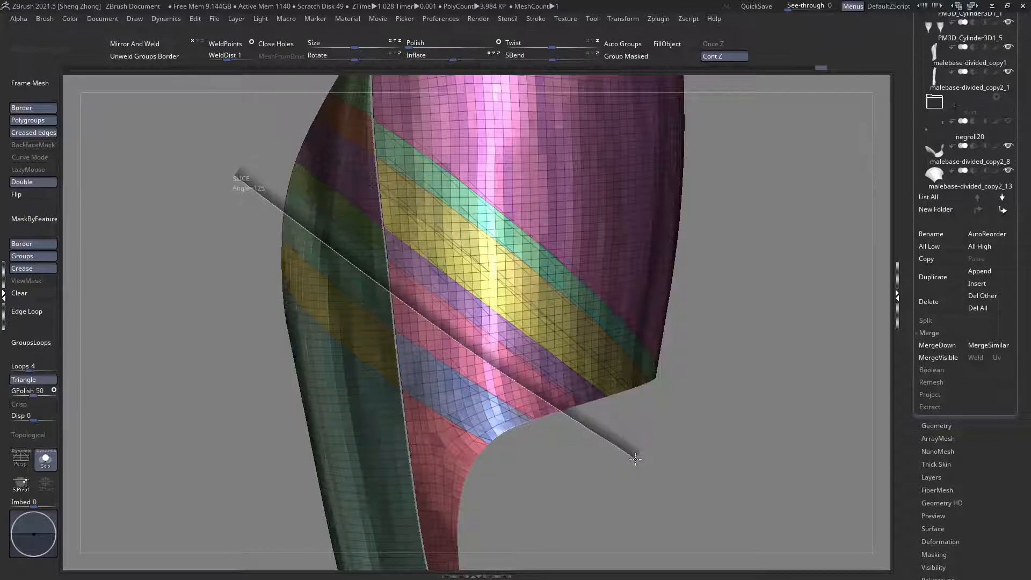
drag(589, 453, 491, 333)
right_drag(491, 334, 429, 258)
Step: Try to split the blue band above the knee cutout with a diagonal slice across both plates, and undo the attempt
ctrl+shift+drag(267, 219, 357, 281)
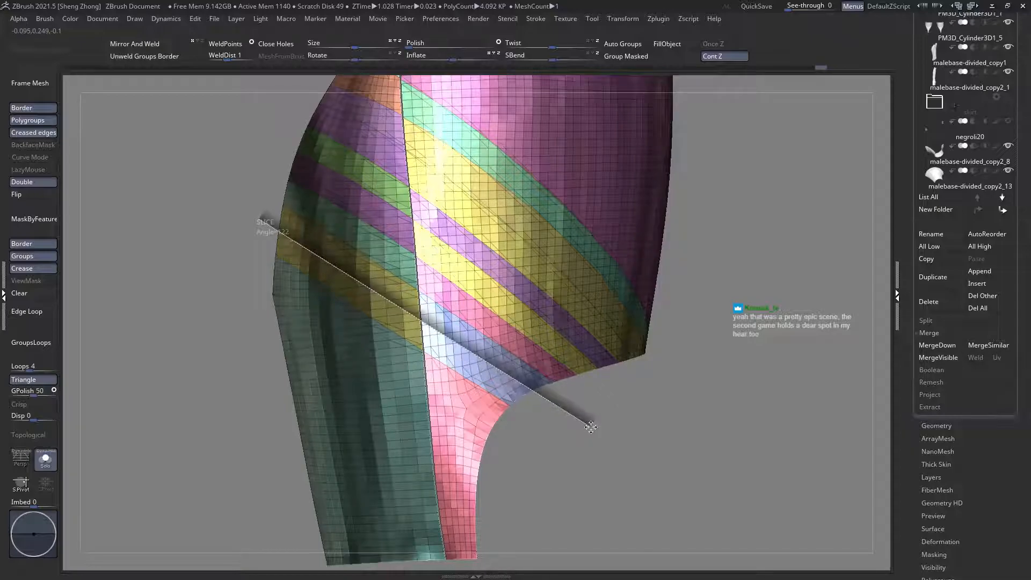
ctrl+shift+drag(305, 262, 268, 222)
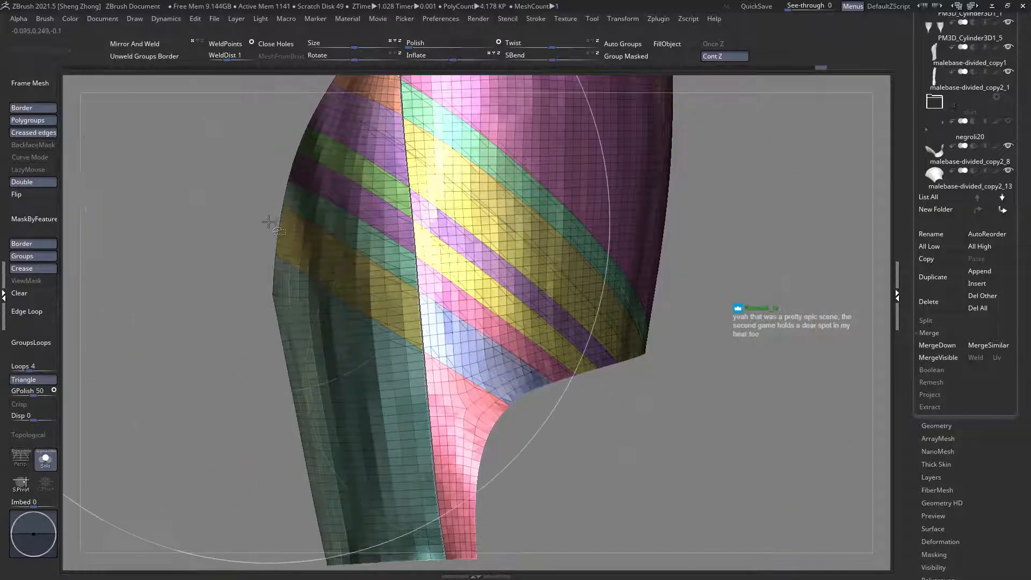
ctrl+shift+drag(569, 418, 561, 412)
key(f)
right_drag(483, 371, 349, 269)
key(ctrl+z)
key(ctrl+z)
key(ctrl+z)
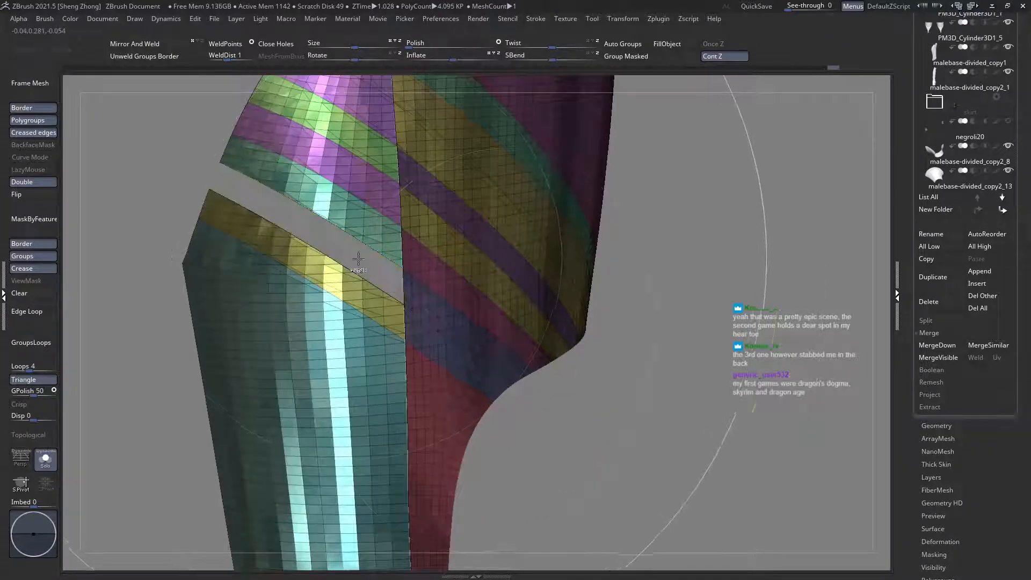
Step: Undo the latest diagonal slices that split the bands above the knee cutout
right_drag(708, 407, 416, 316)
key(ctrl+z)
key(ctrl+z)
key(ctrl+z)
key(f)
alt+right_drag(501, 327, 543, 340)
ctrl+right_drag(542, 341, 483, 339)
right_drag(483, 340, 528, 361)
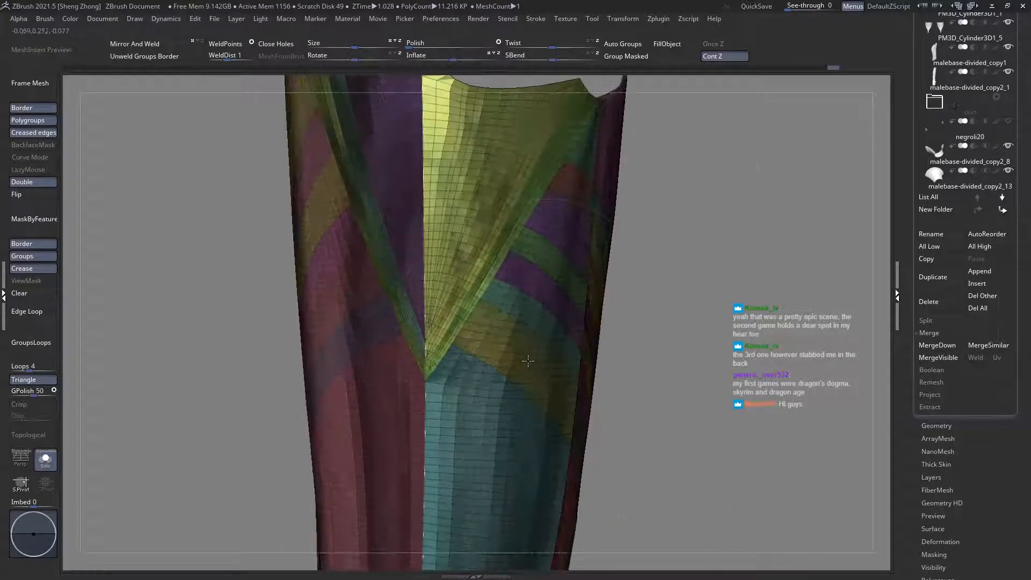
Step: Examine the diagonal bands on both thigh plates from several angles, in isolation and together with the surrounding leg armour
ctrl+shift+click(528, 361)
key(ctrl+shift+a)
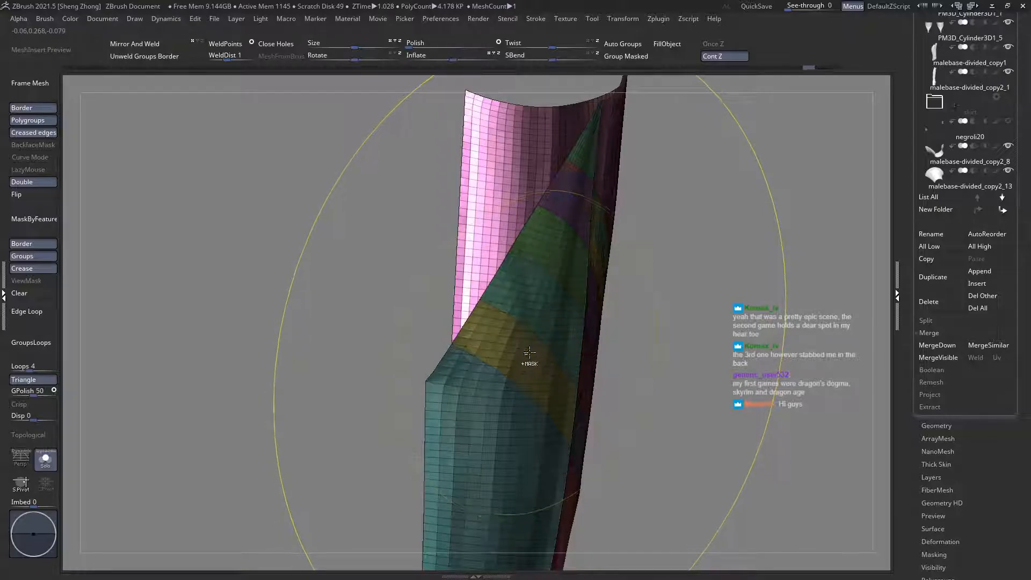
ctrl+shift+click(706, 363)
right_drag(559, 344, 518, 341)
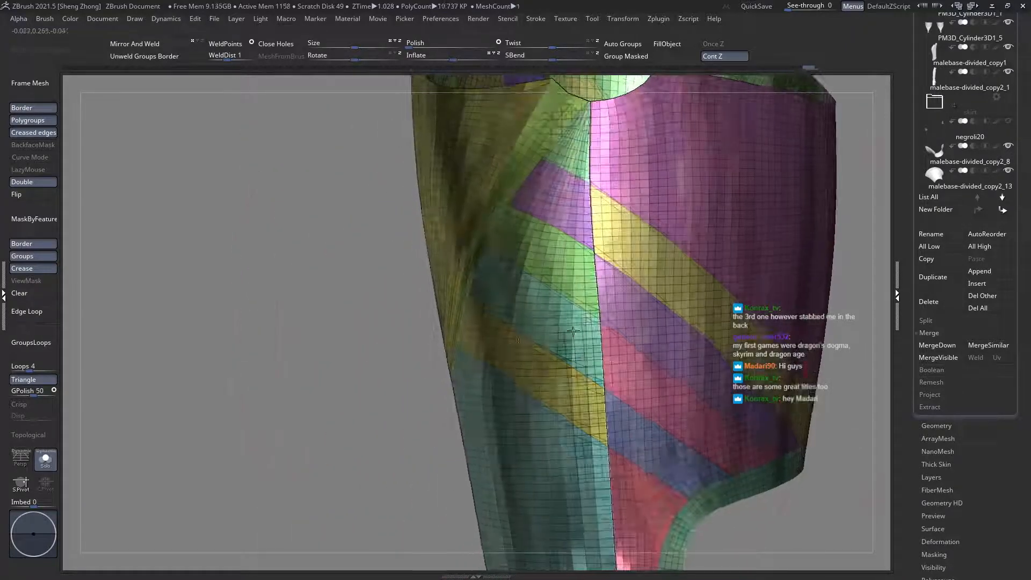
right_drag(587, 331, 573, 338)
right_drag(465, 364, 461, 314)
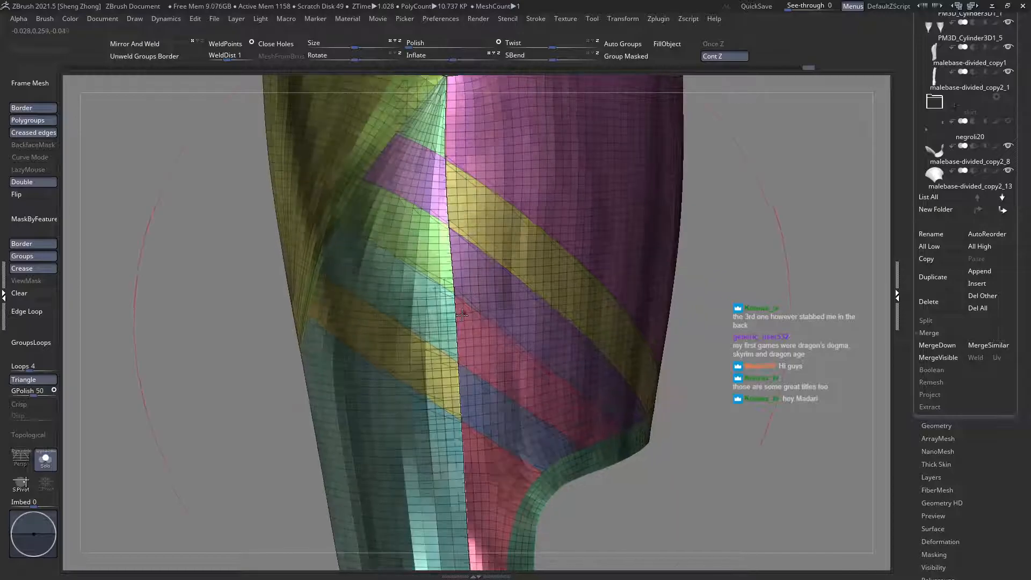
mouse_move(537, 384)
right_down()
mouse_move(477, 384)
mouse_move(585, 373)
mouse_move(484, 347)
mouse_move(458, 353)
mouse_move(466, 342)
mouse_move(428, 349)
mouse_move(480, 339)
mouse_move(472, 338)
mouse_move(495, 363)
mouse_move(451, 362)
mouse_move(535, 390)
mouse_move(591, 386)
mouse_move(530, 380)
mouse_move(549, 368)
mouse_move(341, 376)
mouse_move(550, 363)
mouse_move(425, 368)
mouse_move(492, 380)
mouse_move(486, 348)
right_up()
click(46, 460)
alt+right_drag(536, 391, 375, 370)
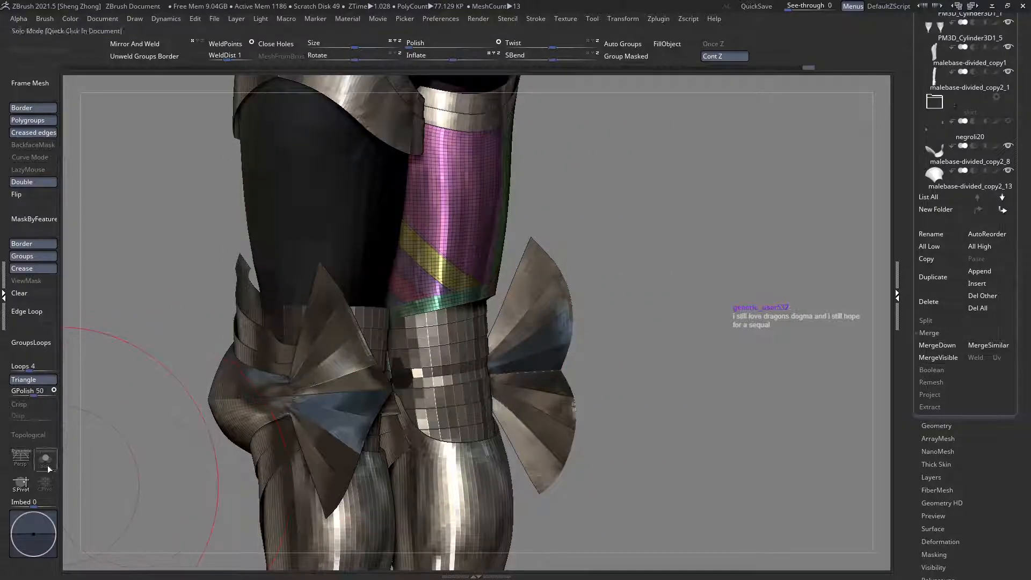
click(45, 460)
right_drag(431, 356, 299, 339)
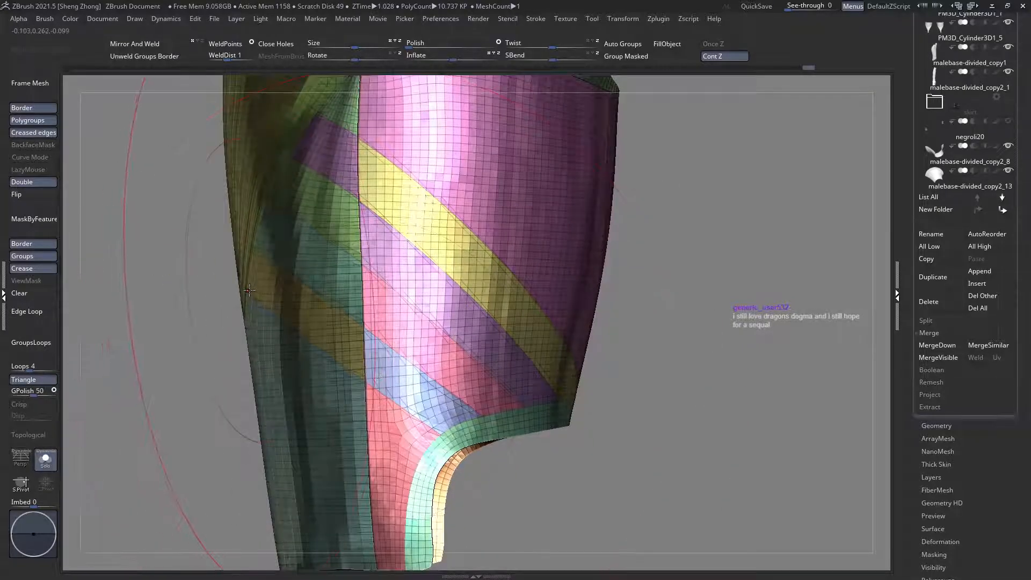
right_drag(440, 378, 435, 382)
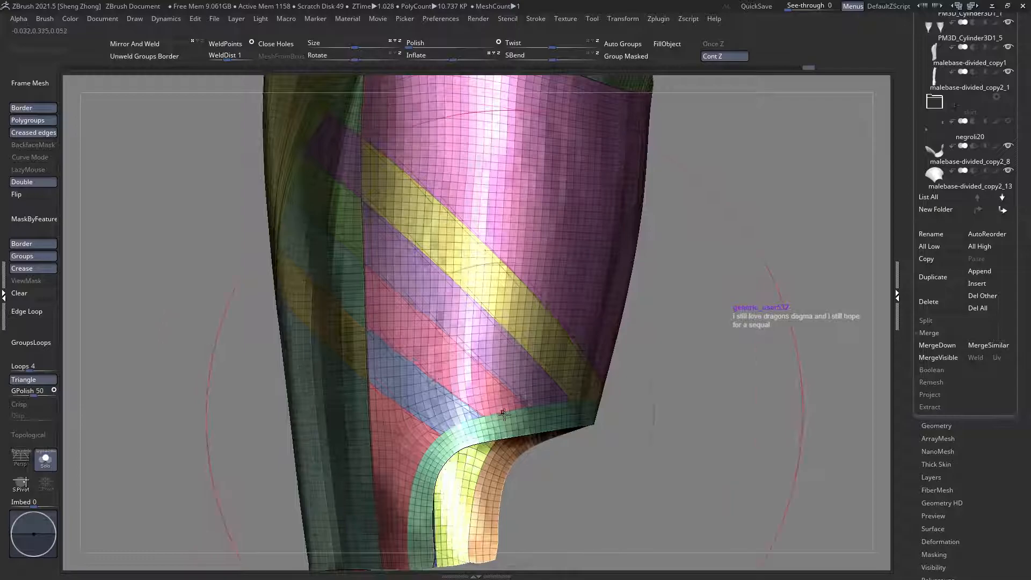
Step: Undo the earlier band slices back to the broad undivided section above the knee cutout, and redisplay the hidden parts
key(ctrl+z)
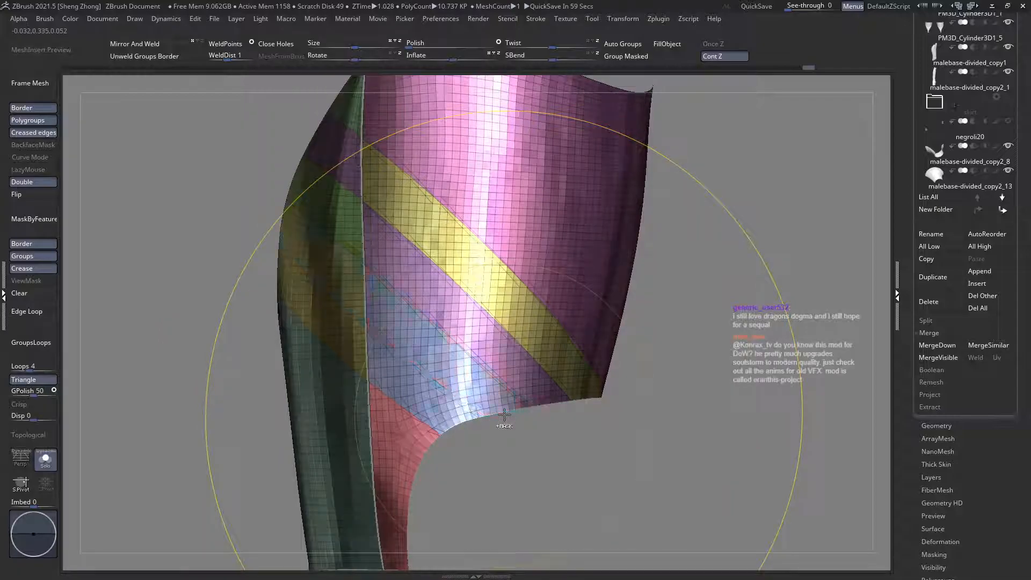
key(ctrl+z)
mouse_move(504, 414)
mouse_down()
mouse_move(520, 415)
mouse_move(490, 408)
mouse_move(493, 417)
mouse_move(143, 257)
mouse_move(202, 256)
mouse_move(601, 378)
mouse_up()
key(ctrl+z)
ctrl+shift+click(600, 378)
ctrl+right_drag(601, 377, 479, 384)
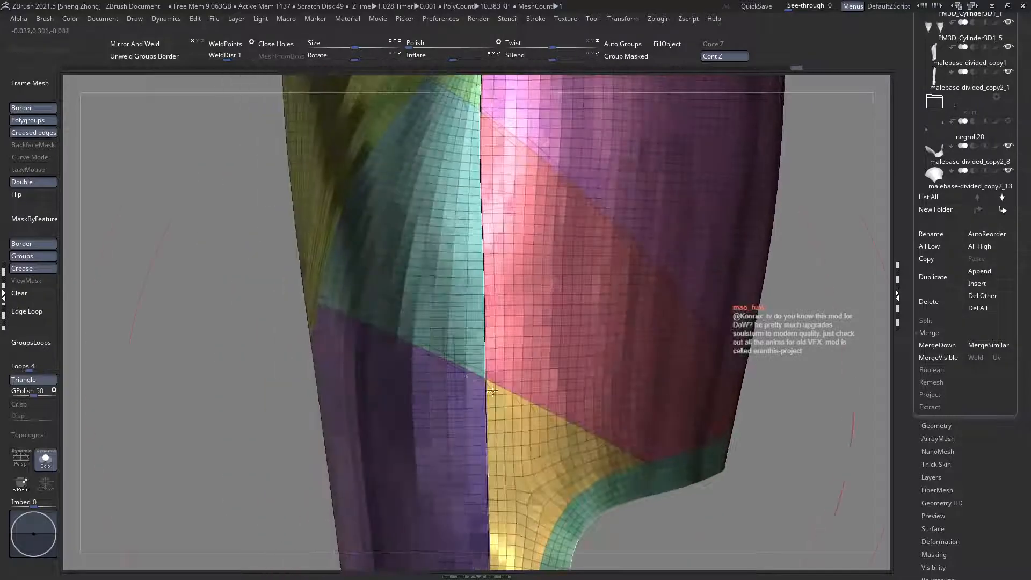
Step: Replace the lowest diagonal slice with a new cut across both plates, running from the knee cutout's upper edge to the rear plate's outer edge
right_drag(638, 451, 654, 465)
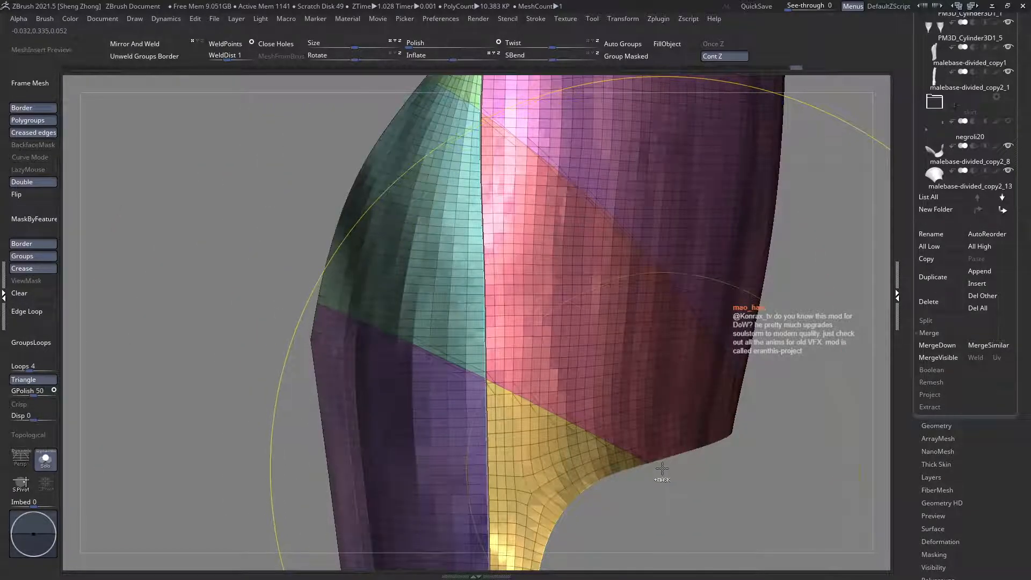
key(ctrl+z)
ctrl+shift+drag(661, 469, 423, 338)
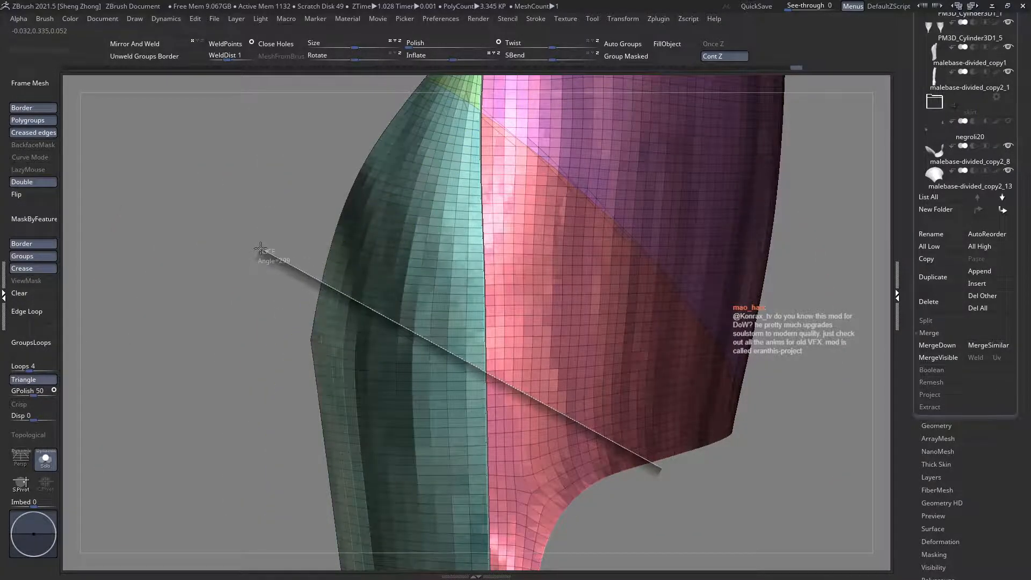
ctrl+shift+drag(260, 248, 259, 249)
Step: Try to split the red front section and its teal rear continuation with a diagonal slice, and undo the attempt
right_drag(268, 245, 323, 210)
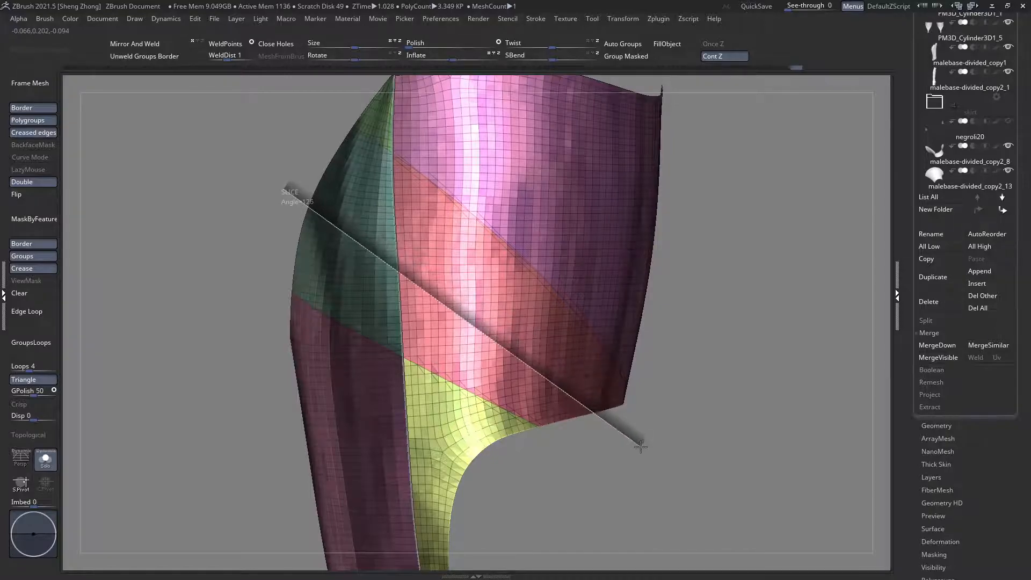
ctrl+shift+drag(644, 449, 643, 448)
right_drag(628, 437, 619, 437)
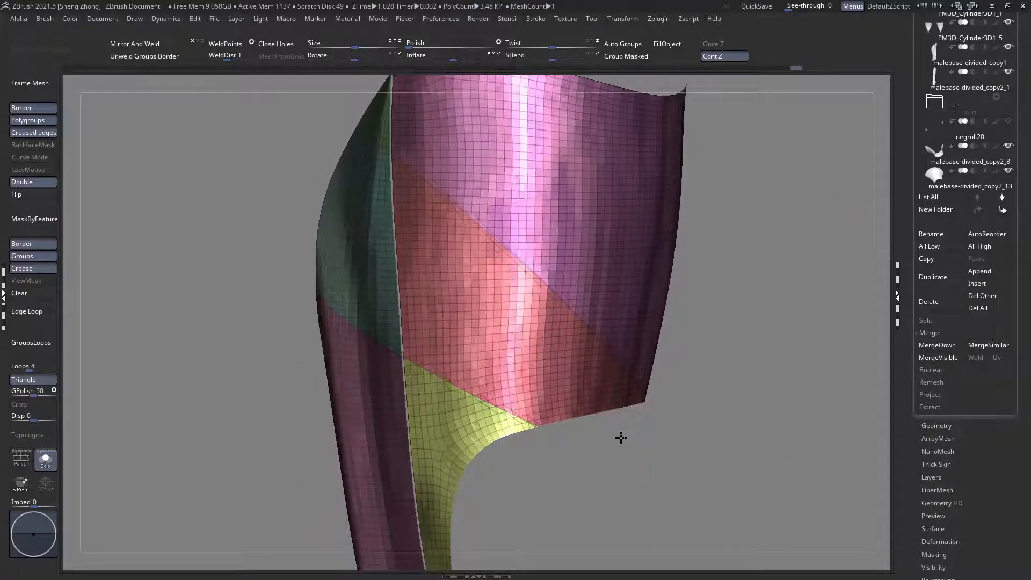
alt+right_drag(612, 396, 627, 415)
key(ctrl+z)
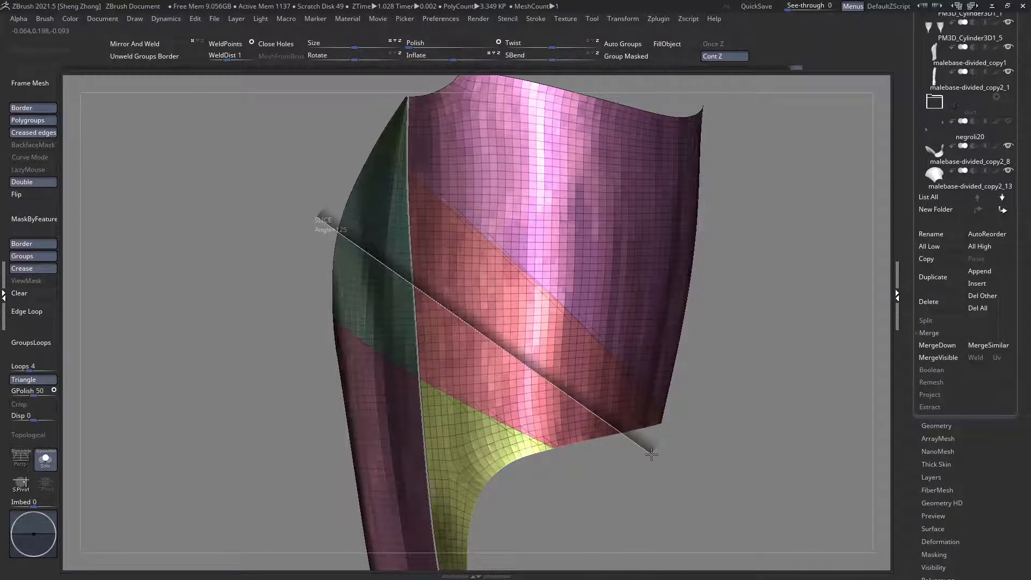
Step: Slice the red front section and its teal rear continuation lengthwise into four narrower diagonal bands with three roughly parallel cuts
ctrl+shift+drag(651, 455, 651, 455)
right_drag(648, 450, 639, 443)
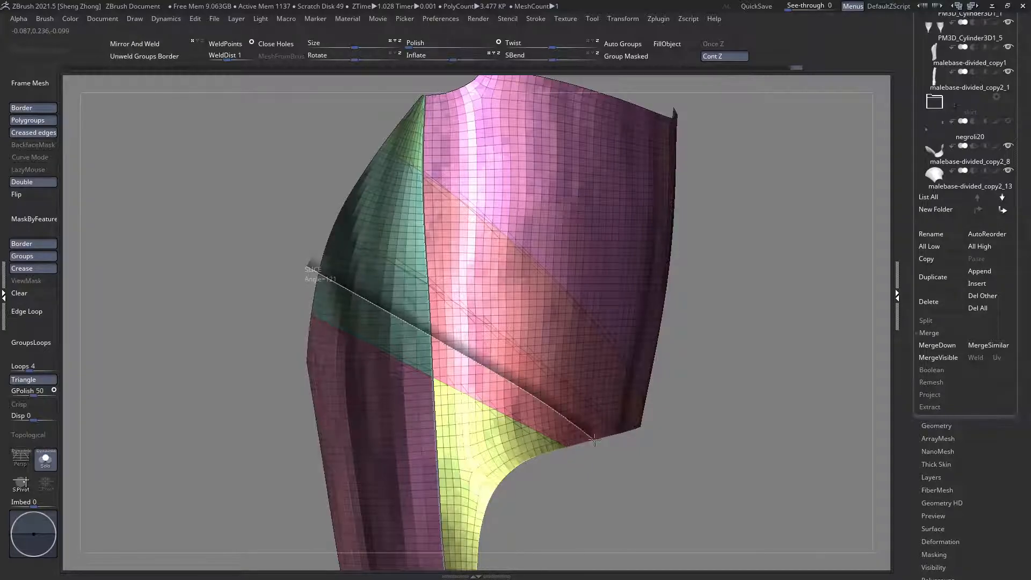
mouse_move(633, 466)
right_down()
mouse_move(614, 467)
mouse_move(626, 466)
right_up()
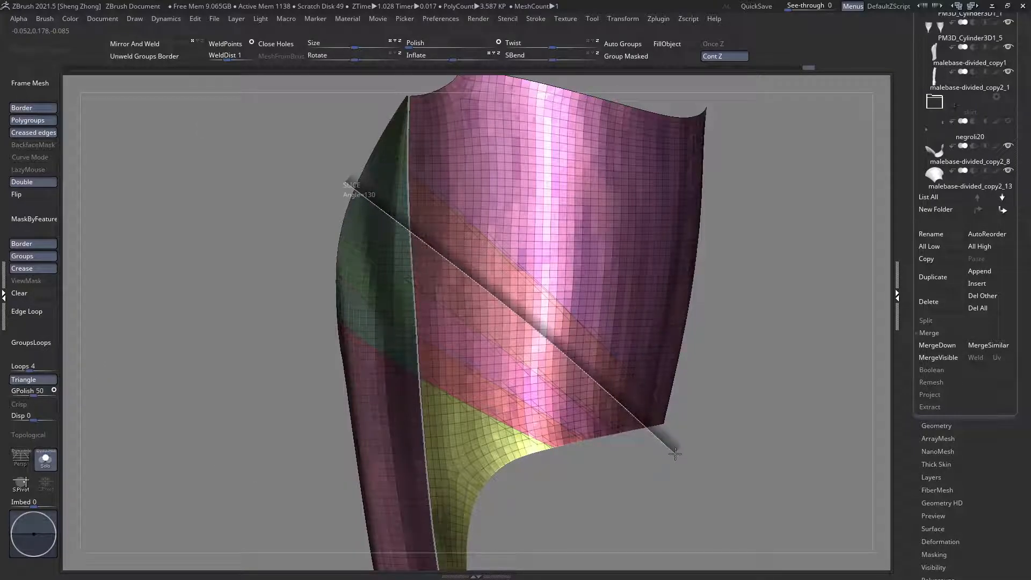
ctrl+shift+drag(675, 454, 676, 454)
Step: Redisplay the hidden thigh parts and examine the new bands from several angles alongside the full suit of armour
ctrl+shift+click(731, 443)
right_drag(354, 344, 365, 306)
right_drag(365, 306, 387, 338)
right_drag(633, 366, 585, 391)
right_drag(585, 391, 603, 397)
click(49, 469)
alt+right_drag(536, 386, 520, 330)
ctrl+right_drag(403, 316, 355, 334)
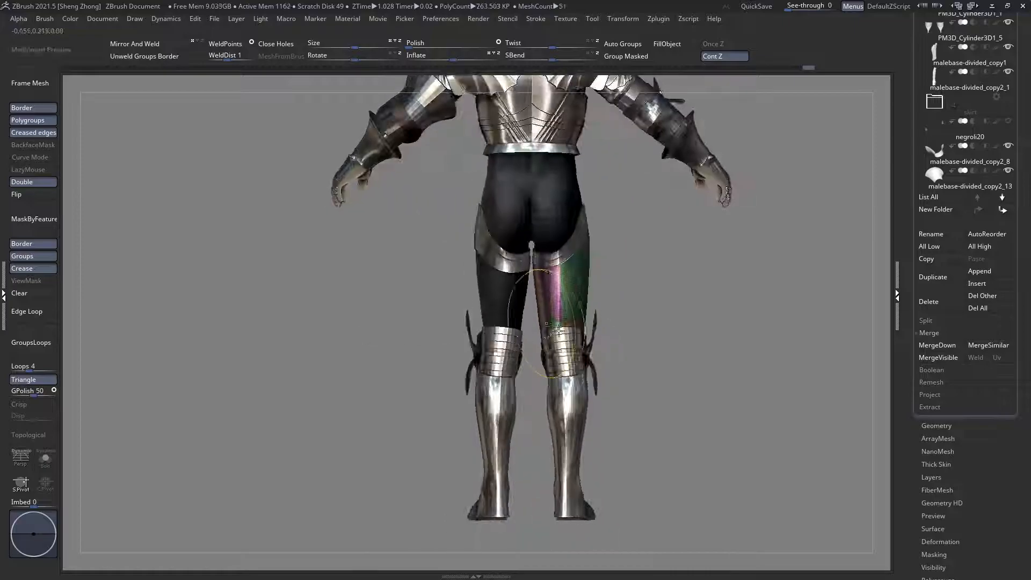
ctrl+right_drag(568, 322, 593, 373)
ctrl+shift+click(618, 295)
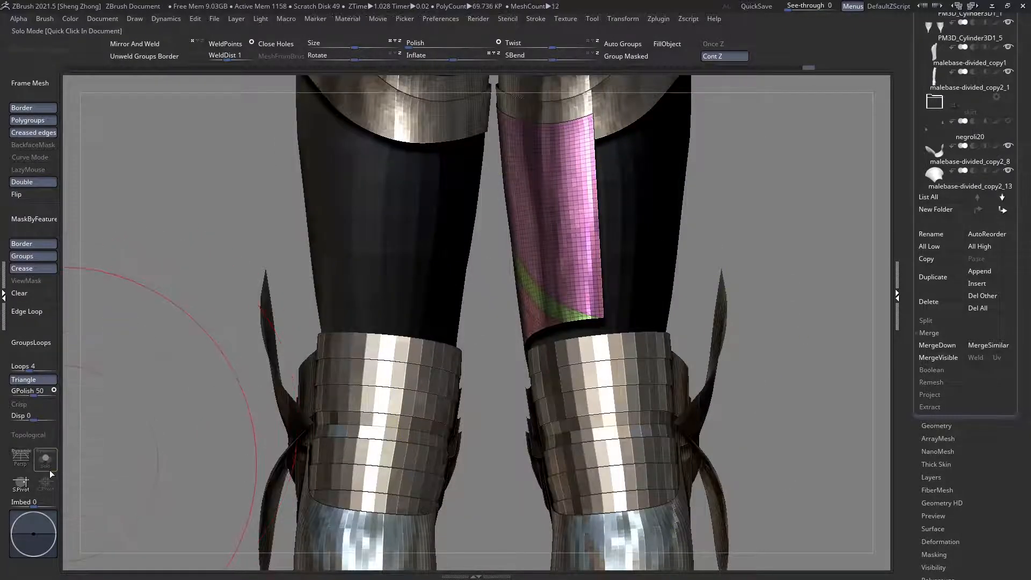
Step: Isolate the thigh plate and slice a diagonal polygroup line across its lower half
click(49, 469)
right_drag(541, 357, 529, 340)
key(ctrl+z)
mouse_move(661, 427)
mouse_down()
mouse_move(569, 406)
mouse_move(660, 433)
mouse_move(673, 426)
mouse_up()
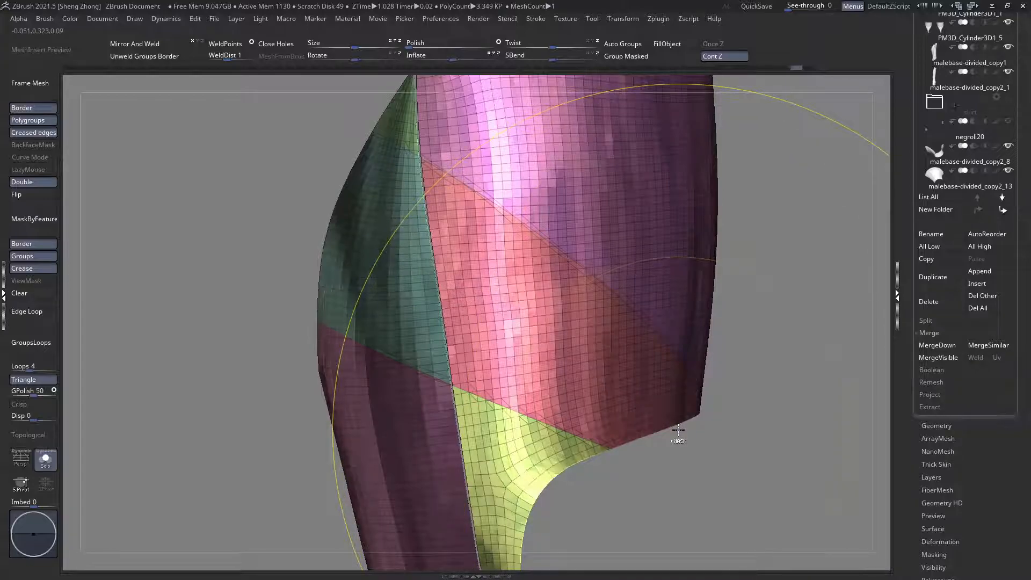
ctrl+shift+drag(676, 430, 252, 298)
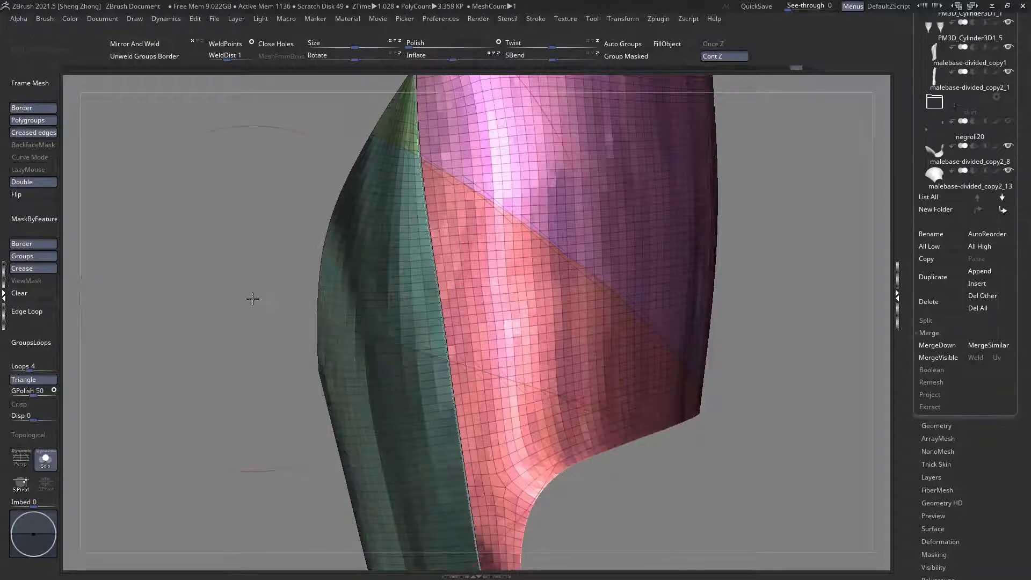
Step: Try to slice another diagonal line from the side edge down to the plate's lower corner
ctrl+shift+click(224, 252)
drag(224, 252, 361, 289)
ctrl+shift+drag(280, 225, 424, 286)
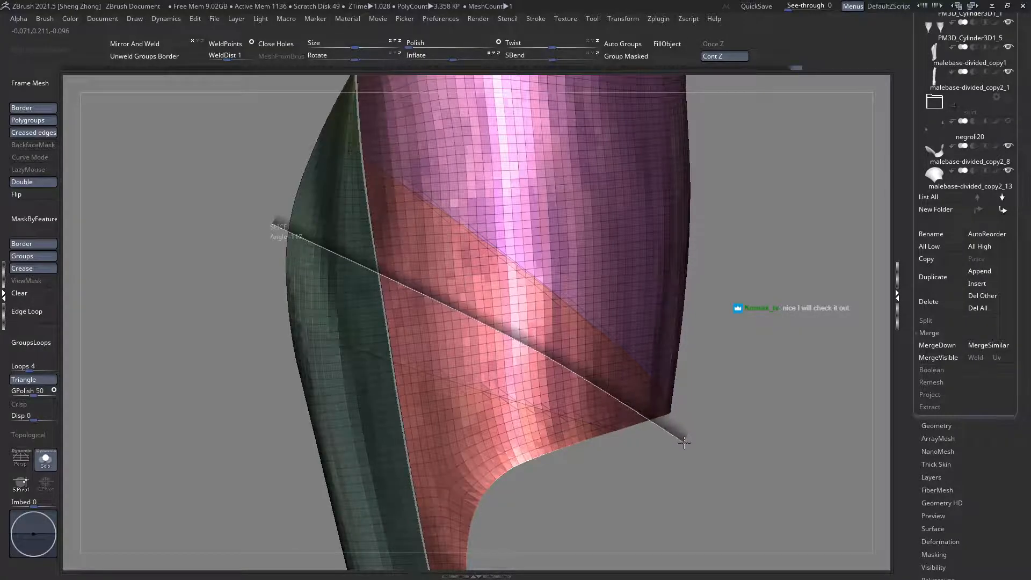
ctrl+shift+drag(687, 441, 687, 441)
right_drag(471, 333, 405, 315)
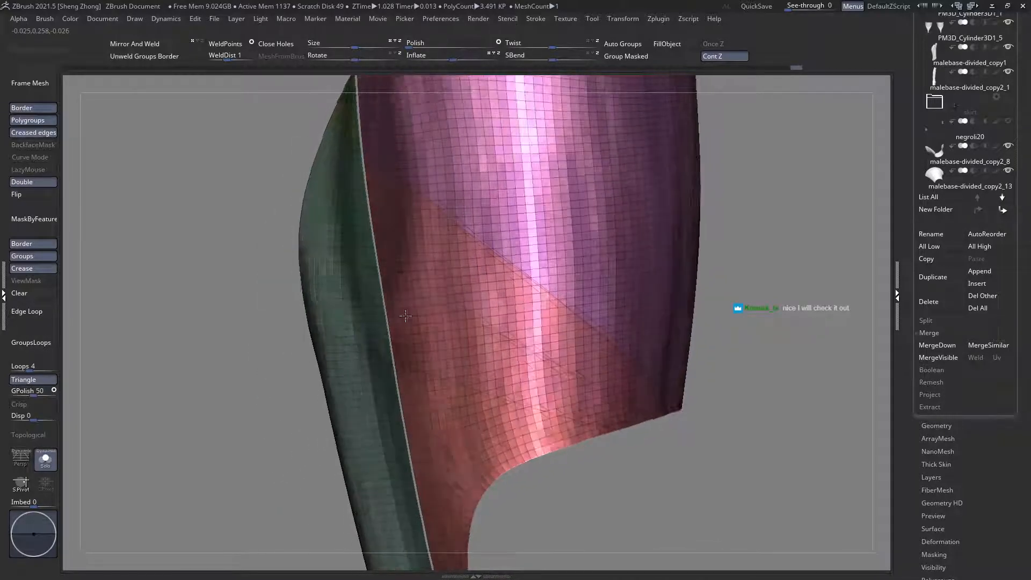
Step: Slice two diagonal lines across the red area, dividing it into separate polygroup bands that fan out from the lower corner
ctrl+shift+drag(289, 225, 451, 321)
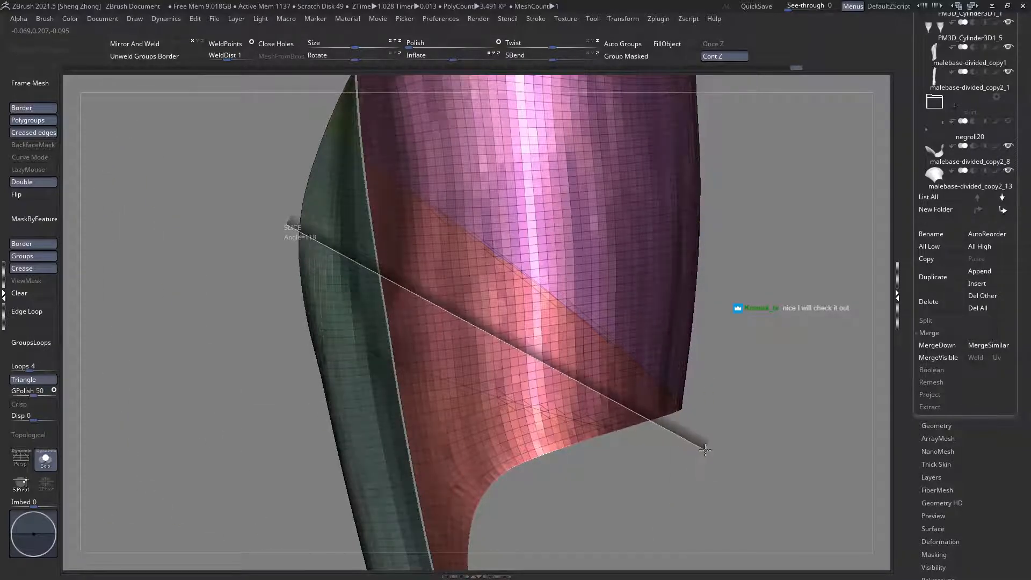
ctrl+shift+drag(709, 449, 709, 449)
right_drag(496, 326, 499, 327)
ctrl+shift+drag(253, 271, 654, 437)
right_drag(653, 437, 648, 436)
Step: Slice the teal diagonal band lengthwise toward the lower corner to create a narrower polygroup stripe
ctrl+shift+drag(288, 171, 598, 368)
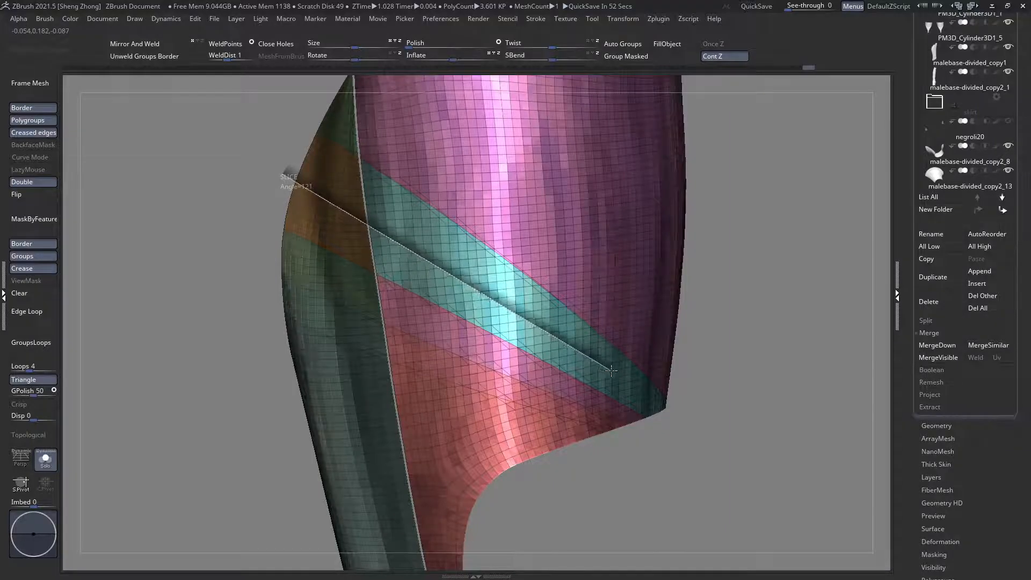
mouse_move(738, 491)
ctrl+shift+mouse_down()
mouse_move(694, 461)
mouse_move(739, 483)
ctrl+shift+mouse_up()
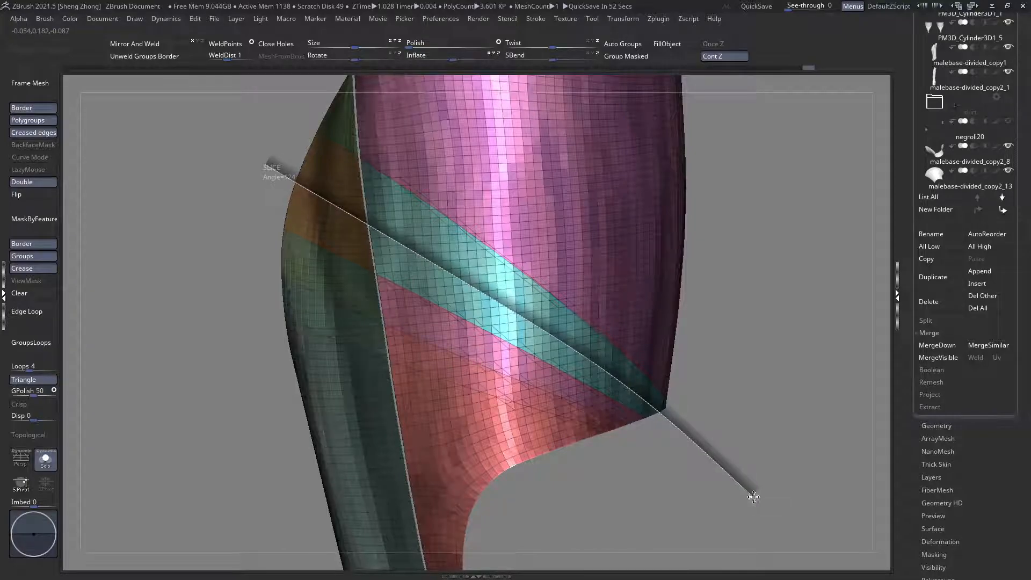
ctrl+shift+drag(754, 496, 720, 467)
ctrl+shift+click(743, 469)
Step: Examine the sliced thigh plate from several angles, both isolated and together with the rest of the leg armour
key(f)
right_drag(632, 403, 651, 390)
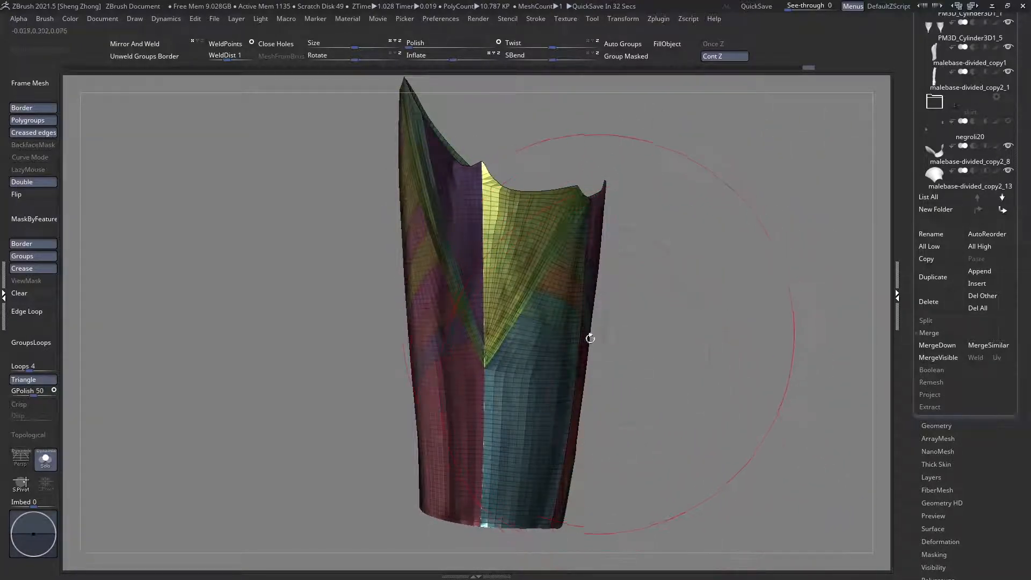
right_drag(411, 392, 558, 319)
alt+right_drag(724, 296, 395, 349)
right_drag(395, 349, 217, 443)
click(45, 460)
right_drag(301, 322, 204, 376)
click(44, 459)
right_drag(380, 383, 343, 382)
key(shift+f)
key(shift+f)
Step: Split the thigh armour mesh into its separate parts as individual subtools
drag(979, 442, 969, 495)
click(925, 374)
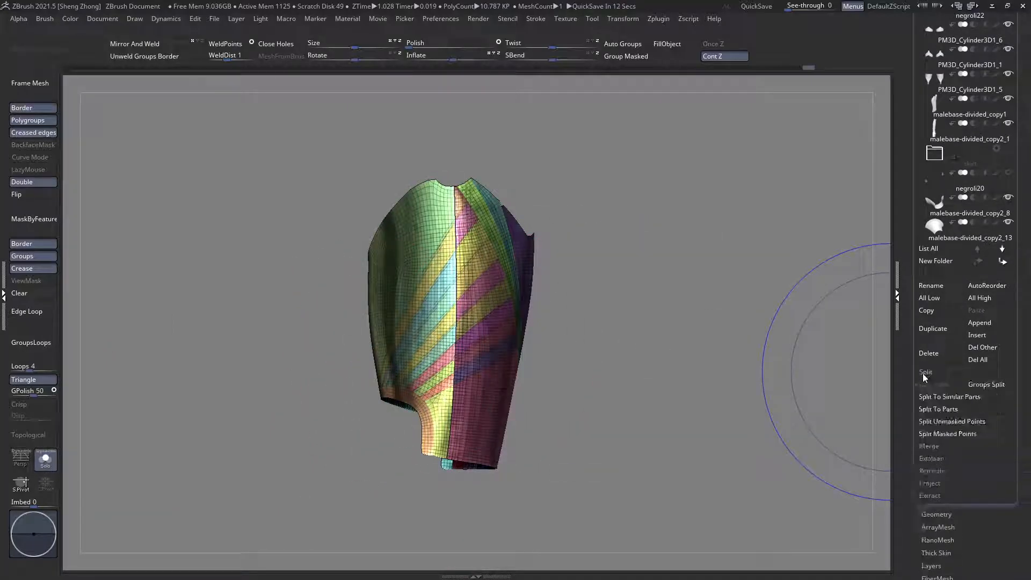
click(931, 422)
click(842, 433)
Step: Isolate the split-off front thigh plate and inflate it by 1
right_drag(478, 423, 486, 354)
click(46, 461)
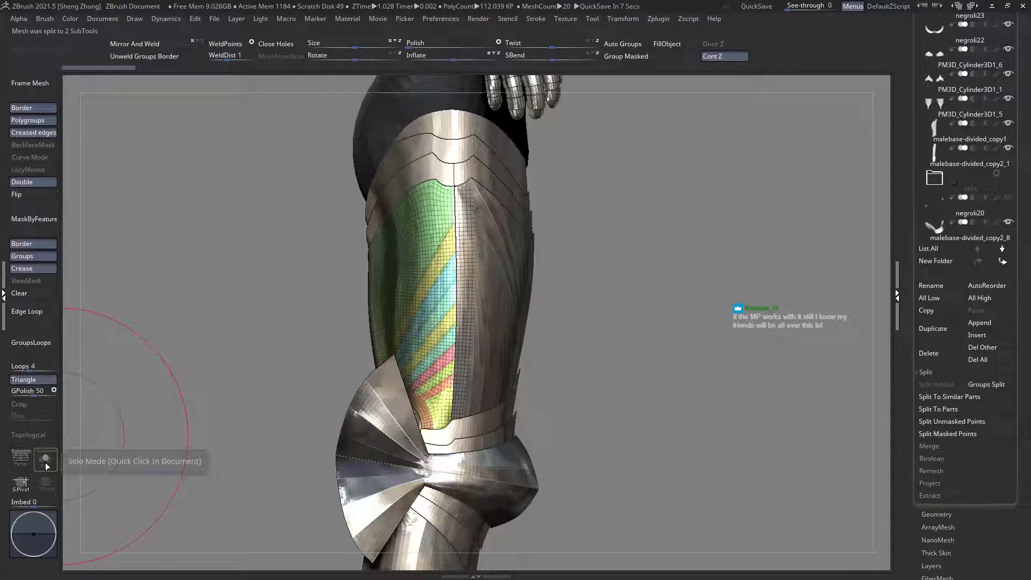
click(45, 465)
key(f)
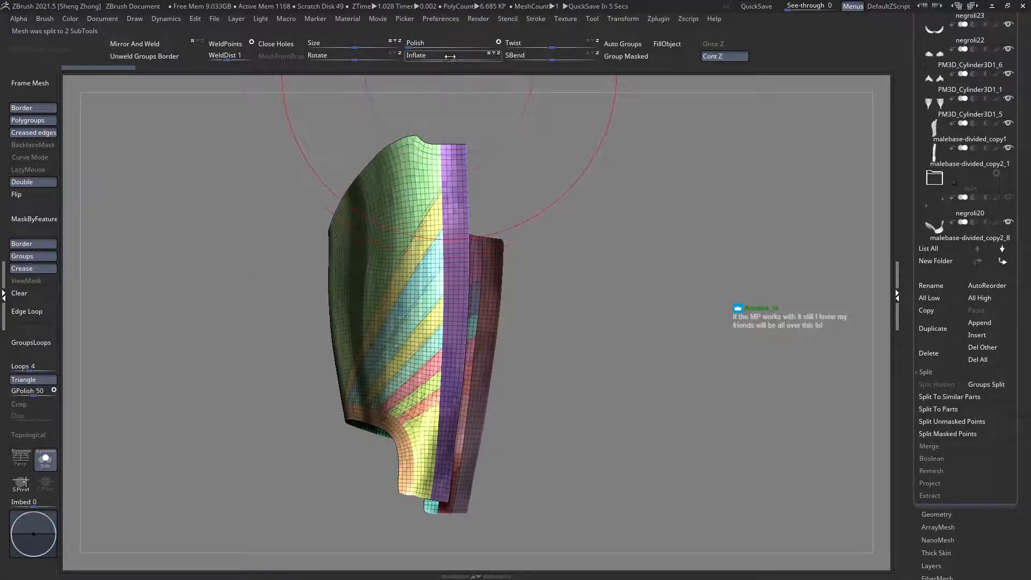
text(1)
key(Return)
ctrl+right_drag(234, 309, 434, 322)
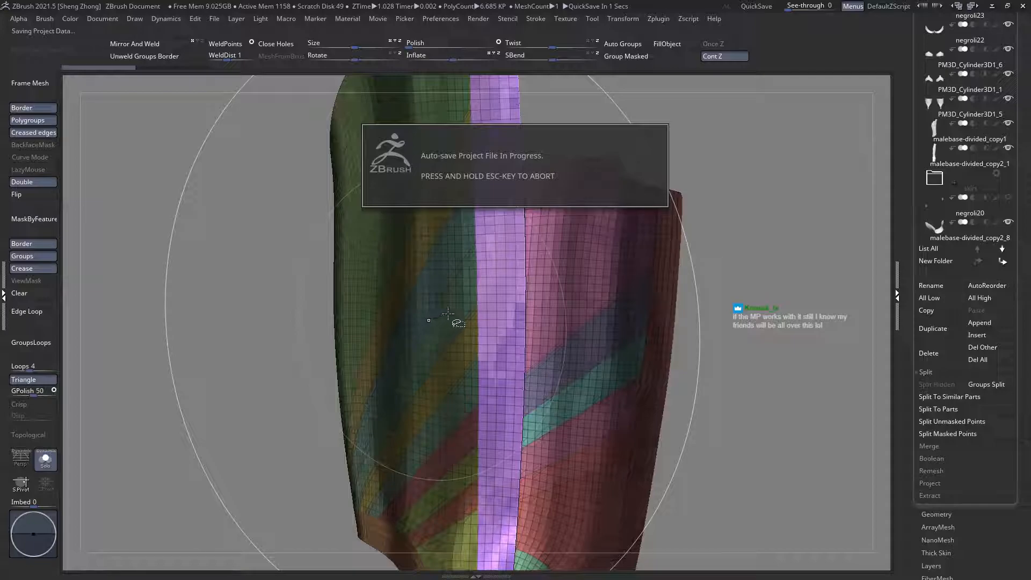
mouse_move(430, 316)
right_down()
mouse_move(463, 313)
mouse_move(449, 294)
mouse_move(379, 322)
mouse_move(382, 337)
right_up()
Step: Try to remesh the thigh plate with ZRemesher using KeepGroups, Double and Adapt
click(928, 514)
drag(960, 472, 959, 481)
alt+right_drag(555, 329, 663, 311)
drag(1006, 345, 1005, 392)
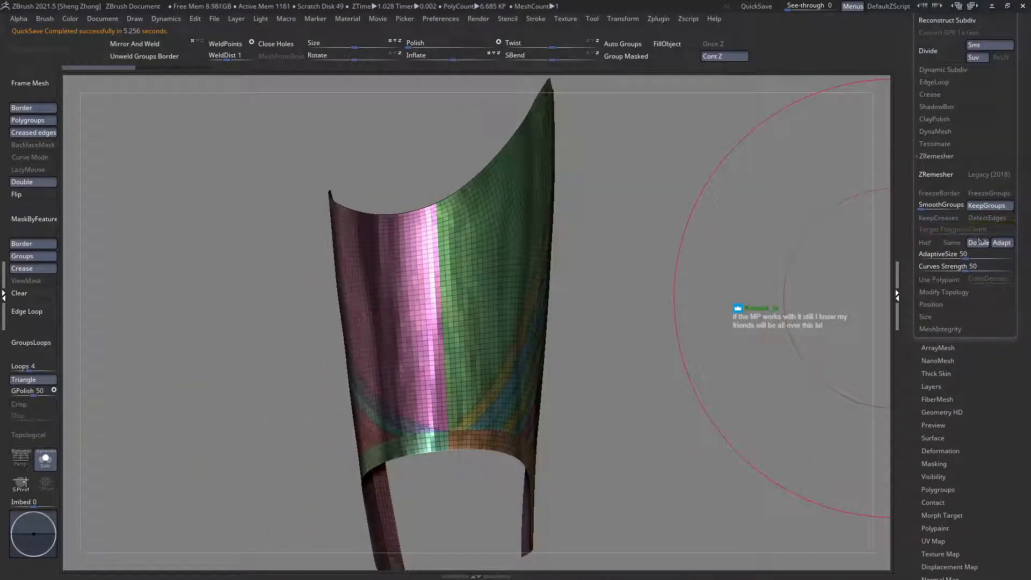
click(925, 176)
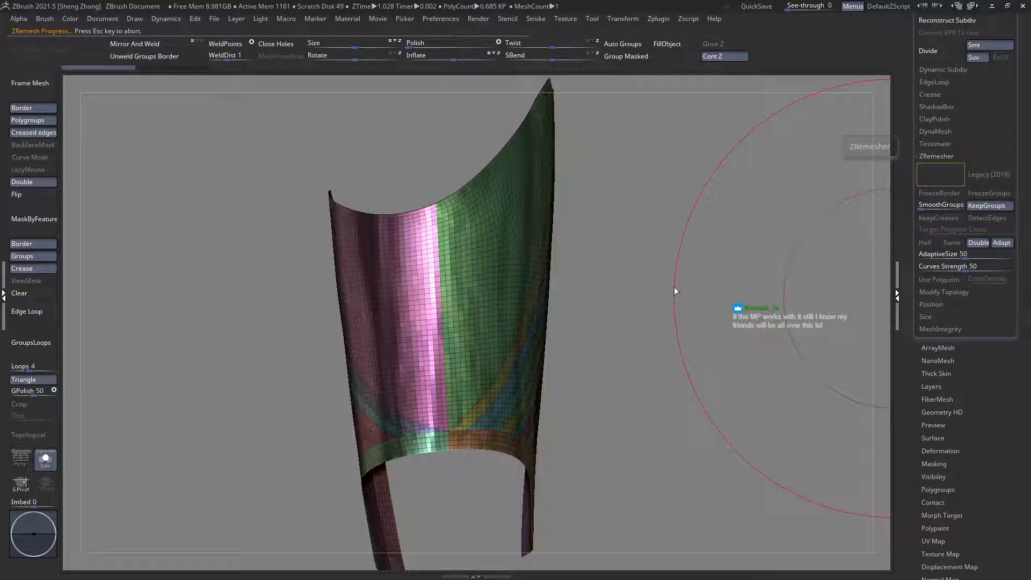
Step: Try to isolate the tip of the red polygroup beside the green border strip, and undo the accidental slice
right_drag(633, 290, 551, 381)
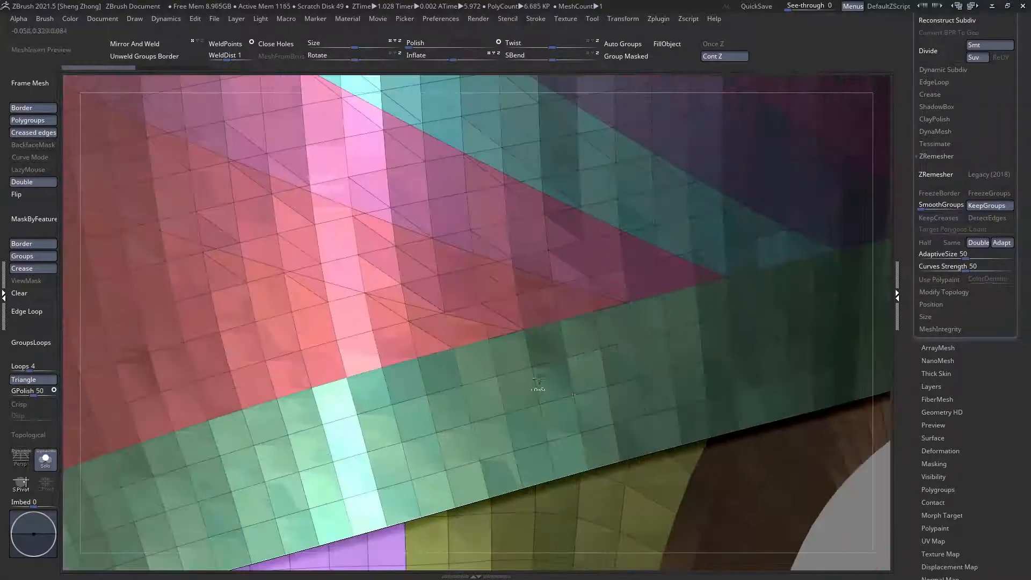
right_drag(470, 342, 551, 384)
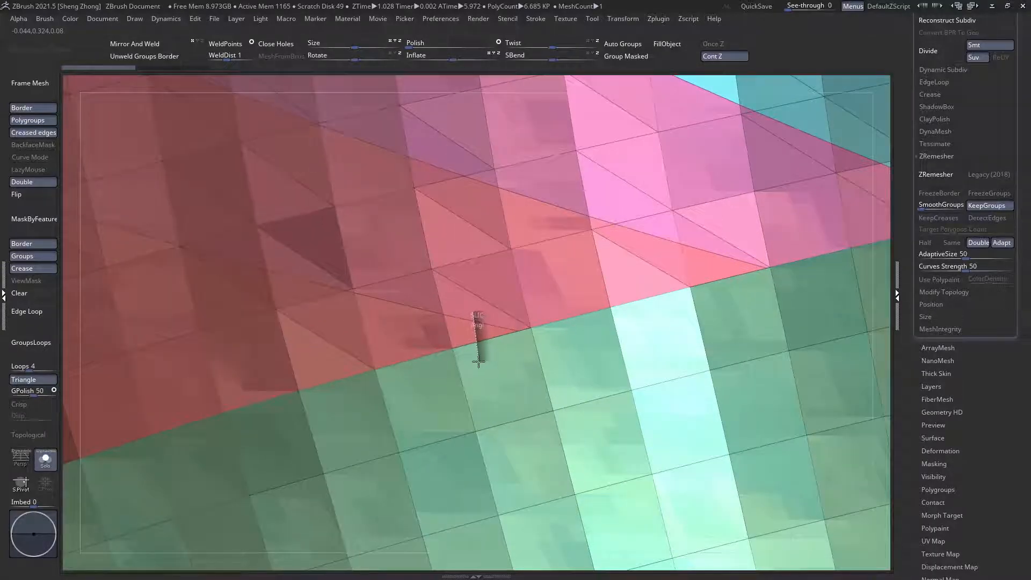
ctrl+shift+drag(476, 361, 475, 366)
ctrl+right_drag(476, 354, 478, 306)
mouse_move(569, 344)
right_down()
mouse_move(476, 338)
mouse_move(588, 380)
mouse_move(353, 353)
mouse_move(451, 313)
right_up()
key(ctrl+z)
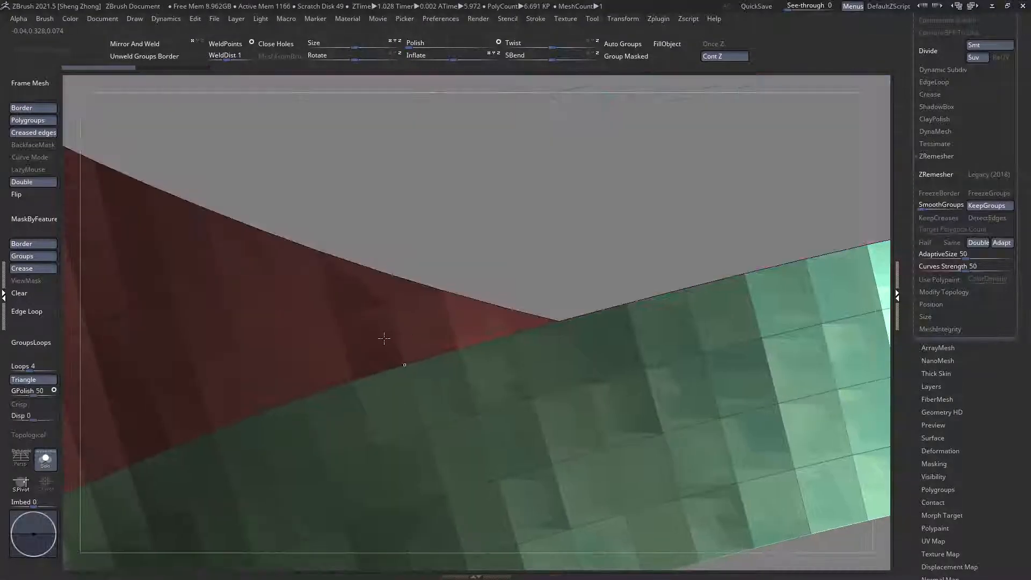
Step: Isolate the small triangle at the red polygroup's tip and regroup it with the adjoining red faces, restoring the full mesh
ctrl+shift+drag(484, 276, 563, 340)
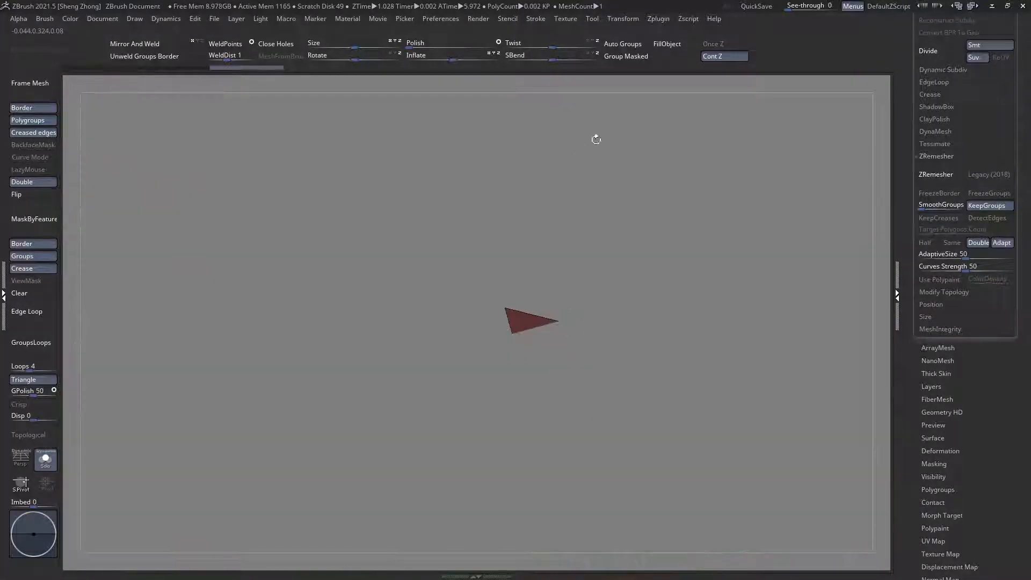
click(631, 58)
ctrl+shift+click(597, 252)
ctrl+shift+click(504, 308)
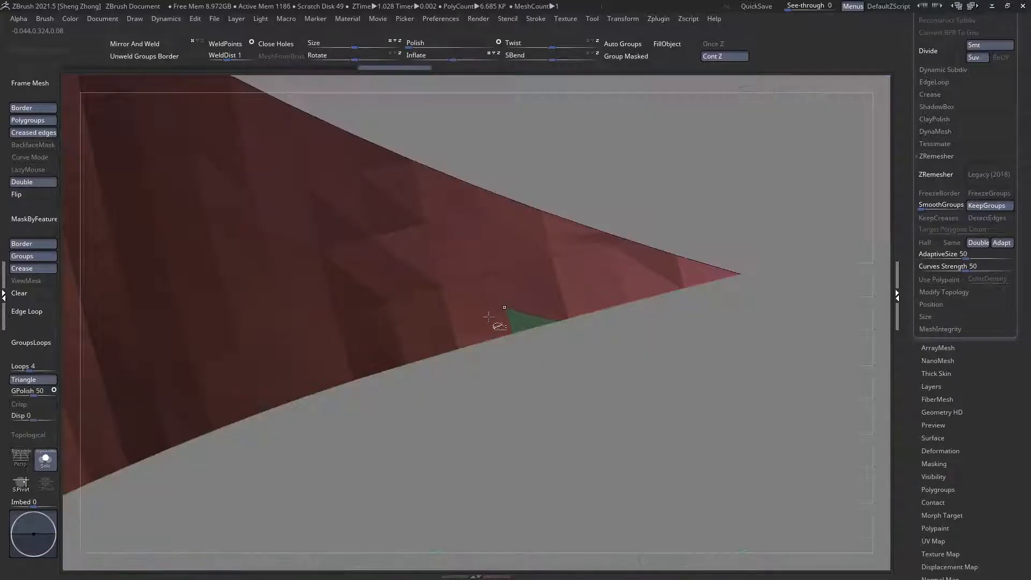
ctrl+shift+click(453, 324)
click(633, 58)
ctrl+shift+click(729, 189)
Step: Try to remesh the regrouped plate with ZRemesher, and undo the remesh
ctrl+right_drag(729, 199, 688, 430)
right_drag(534, 214, 891, 208)
click(932, 176)
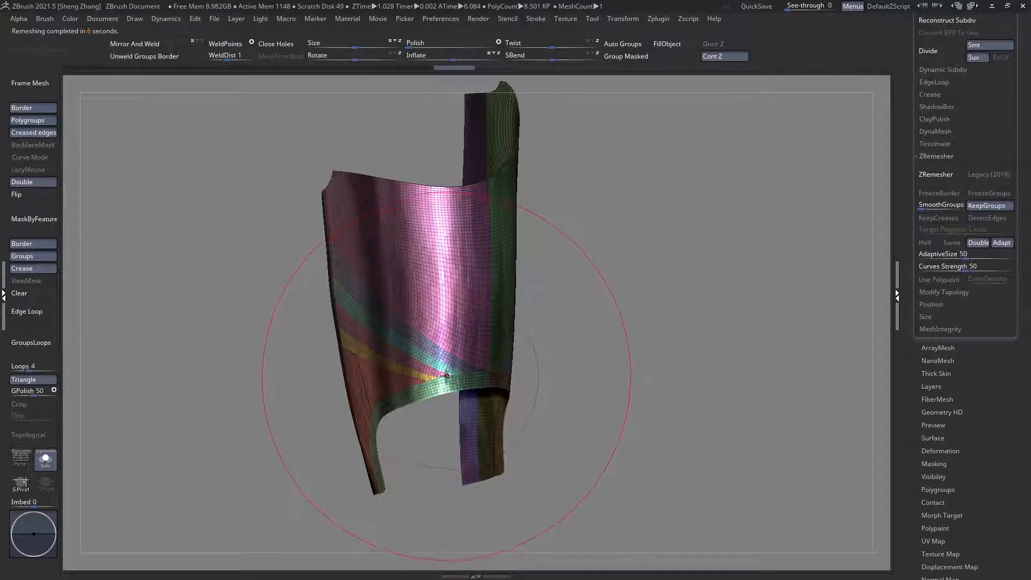
mouse_move(444, 387)
ctrl+right_down()
mouse_move(421, 441)
mouse_move(424, 411)
mouse_move(457, 354)
mouse_move(338, 386)
mouse_move(380, 444)
mouse_move(428, 368)
mouse_move(350, 369)
mouse_move(359, 364)
mouse_move(375, 402)
mouse_move(306, 387)
ctrl+right_up()
key(ctrl+z)
Step: Mask the thigh plate by features along its borders, polygroup edges and creases
click(34, 219)
ctrl+right_drag(368, 328, 365, 289)
right_drag(365, 290, 408, 280)
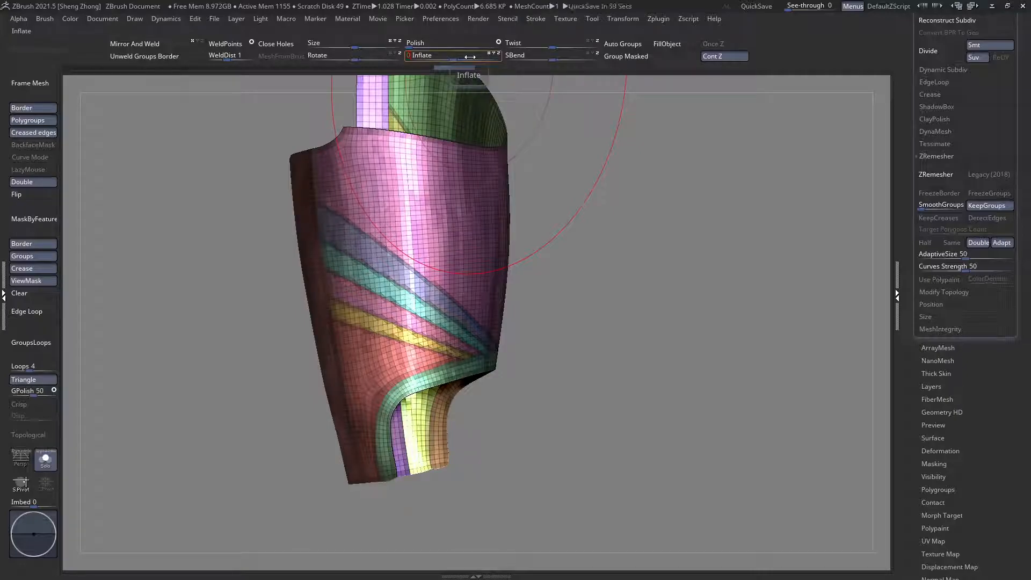
Step: Try inflating the unmasked areas by 5 and running ZRemesher on the plate, and undo both operations
text(5)
key(Return)
right_drag(457, 258, 247, 282)
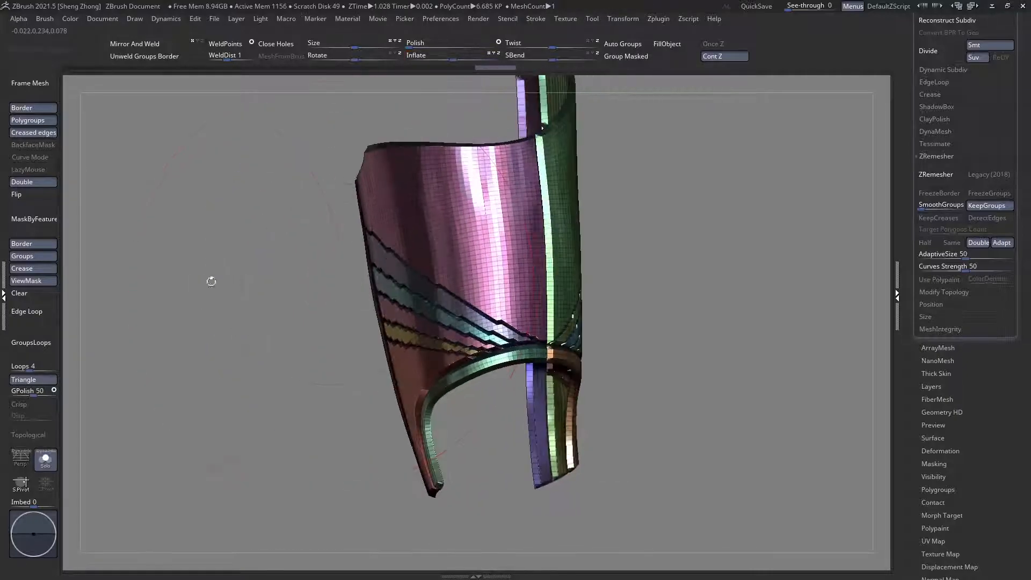
click(936, 173)
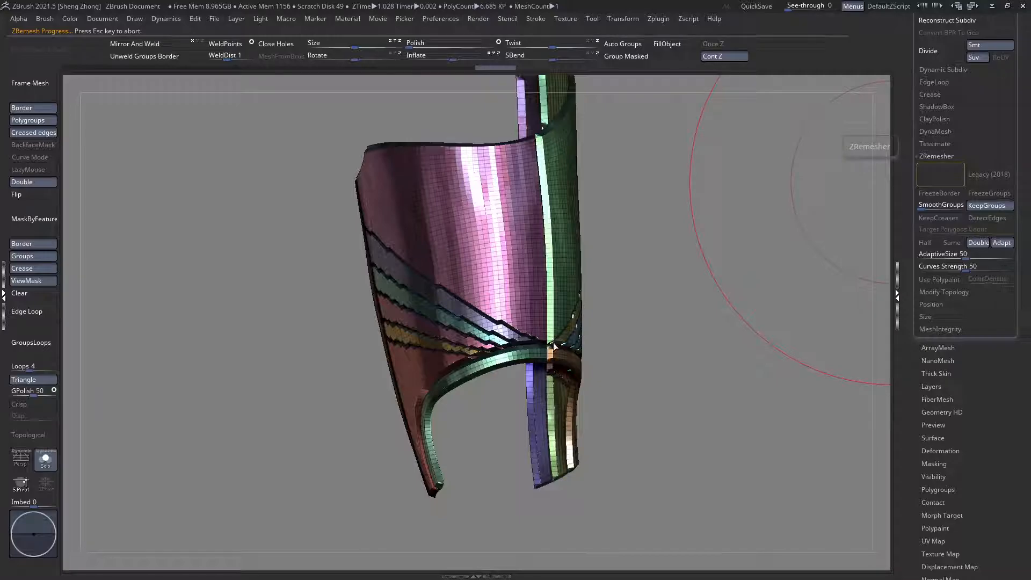
right_drag(555, 346, 478, 325)
key(ctrl+z)
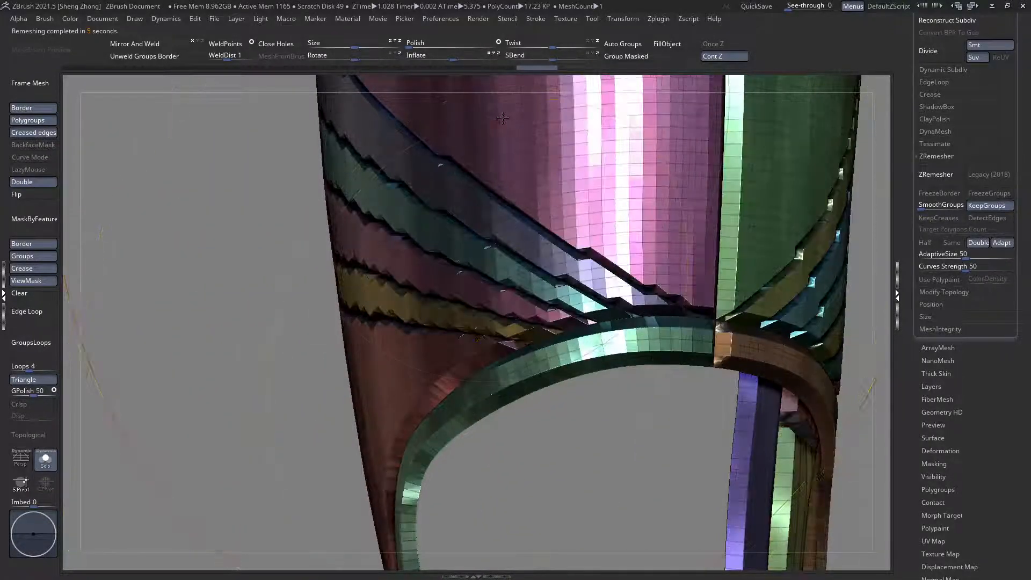
key(ctrl+z)
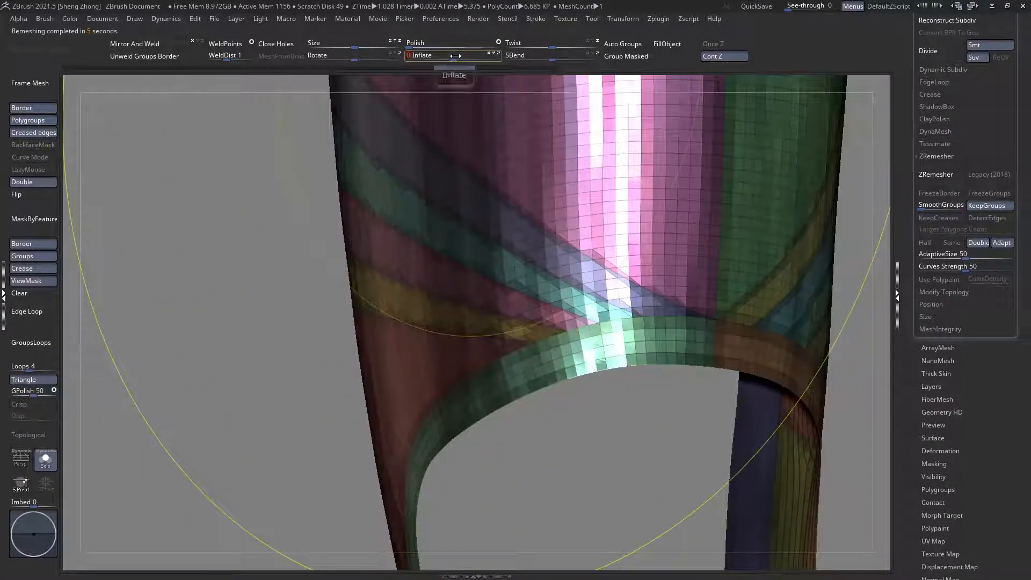
Step: Inflate the unmasked areas of the stripes again and remesh the plate with ZRemesher, keeping the polygroups
key(Return)
right_drag(666, 304, 602, 293)
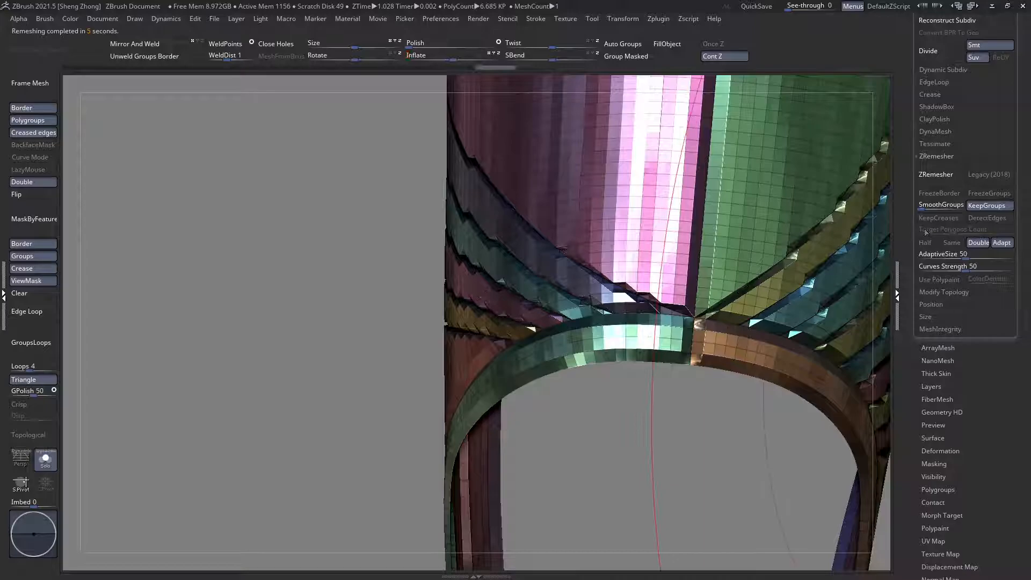
click(925, 179)
right_drag(671, 334, 63, 209)
right_drag(465, 223, 502, 80)
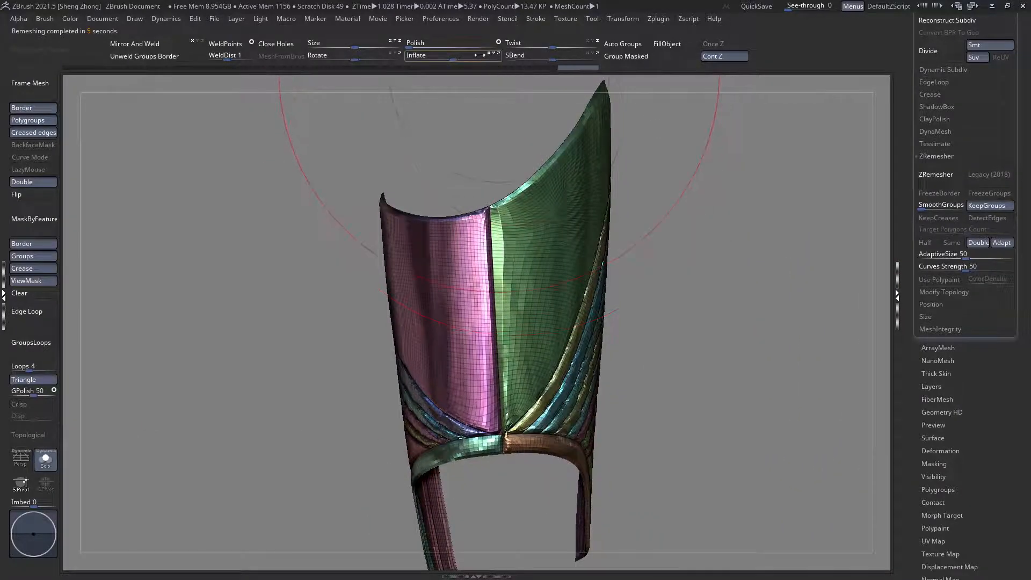
Step: Inflate the remeshed thigh plate by -1
text(-1)
key(Return)
right_drag(402, 178, 378, 246)
right_drag(408, 335, 453, 352)
Step: Examine the raised stripes and the curved lower edge of the remeshed plate from several angles
right_drag(571, 240, 556, 233)
right_drag(525, 318, 516, 254)
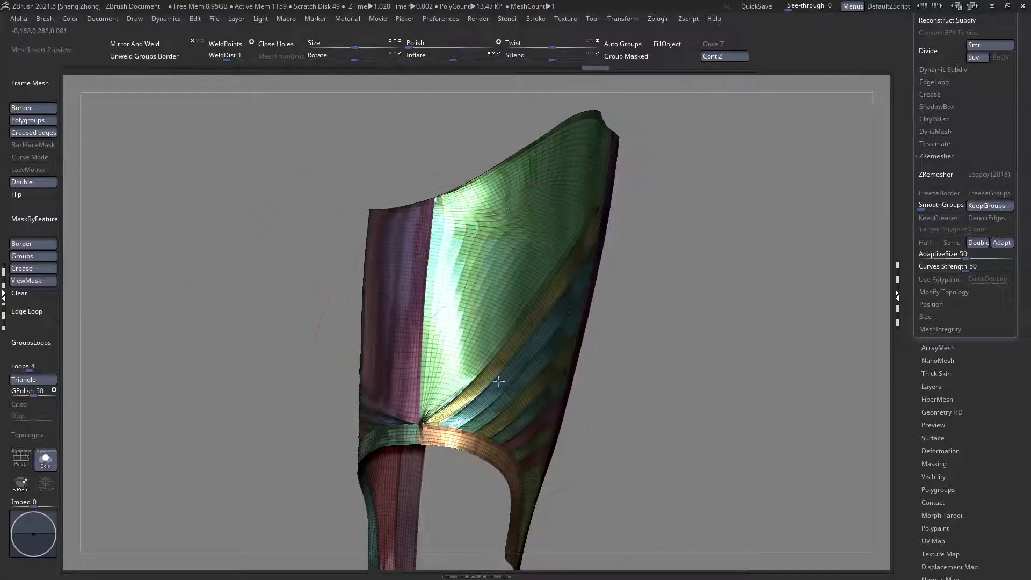
ctrl+right_drag(470, 301, 381, 360)
mouse_move(576, 262)
right_down()
mouse_move(582, 442)
mouse_move(607, 412)
mouse_move(386, 376)
mouse_move(193, 172)
mouse_move(587, 275)
right_up()
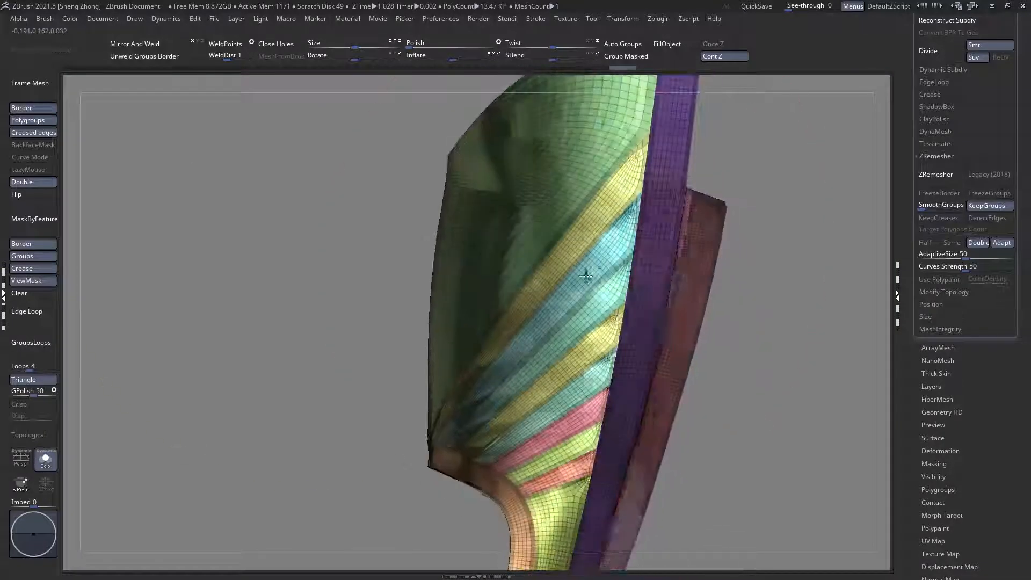
right_drag(449, 270, 693, 322)
ctrl+right_drag(610, 210, 467, 260)
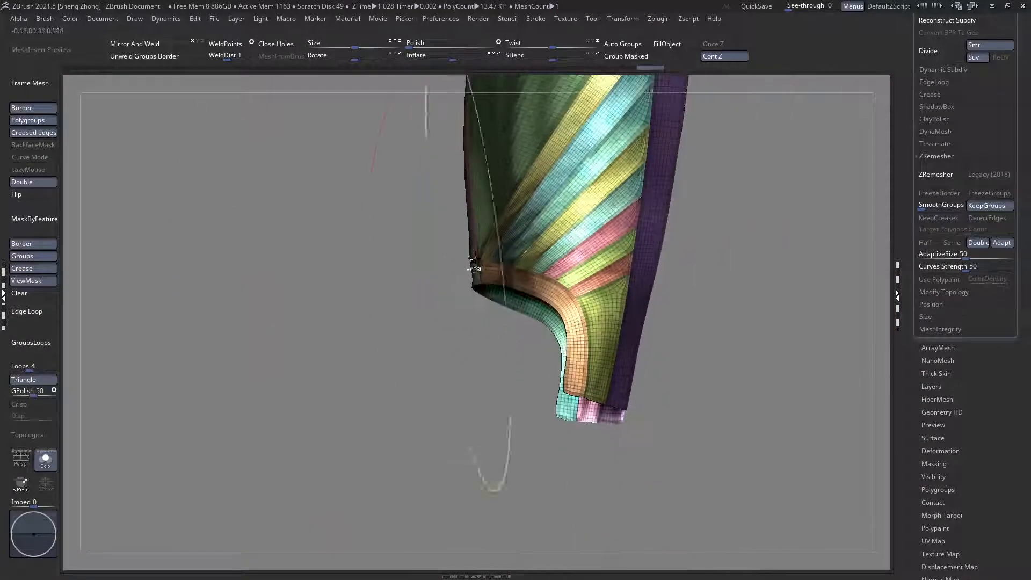
right_drag(450, 295, 95, 288)
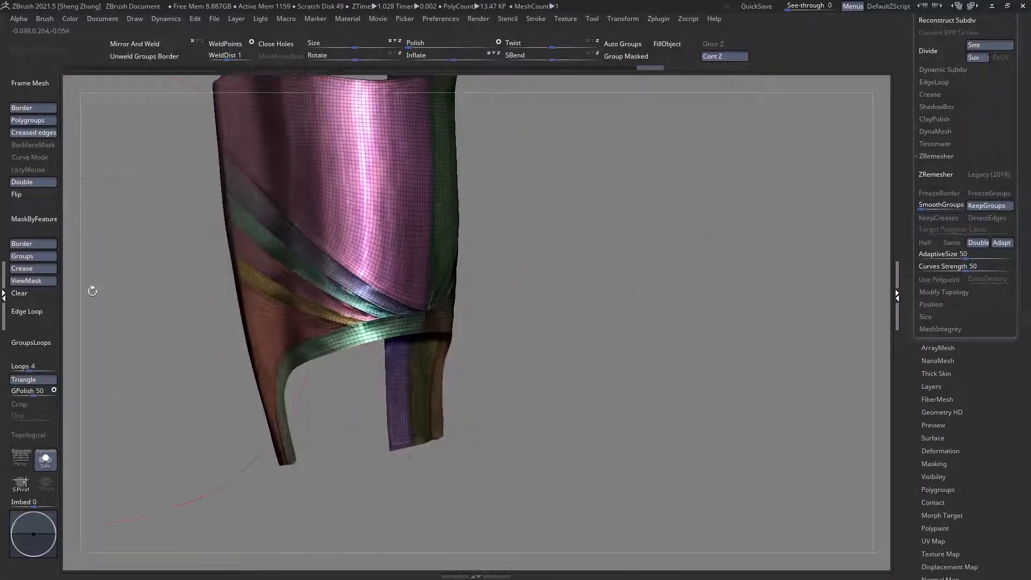
right_drag(537, 297, 411, 364)
alt+right_drag(196, 296, 504, 334)
Step: Isolate the orange lower border band, mask its edges by features, and restore the full plate
ctrl+shift+click(529, 374)
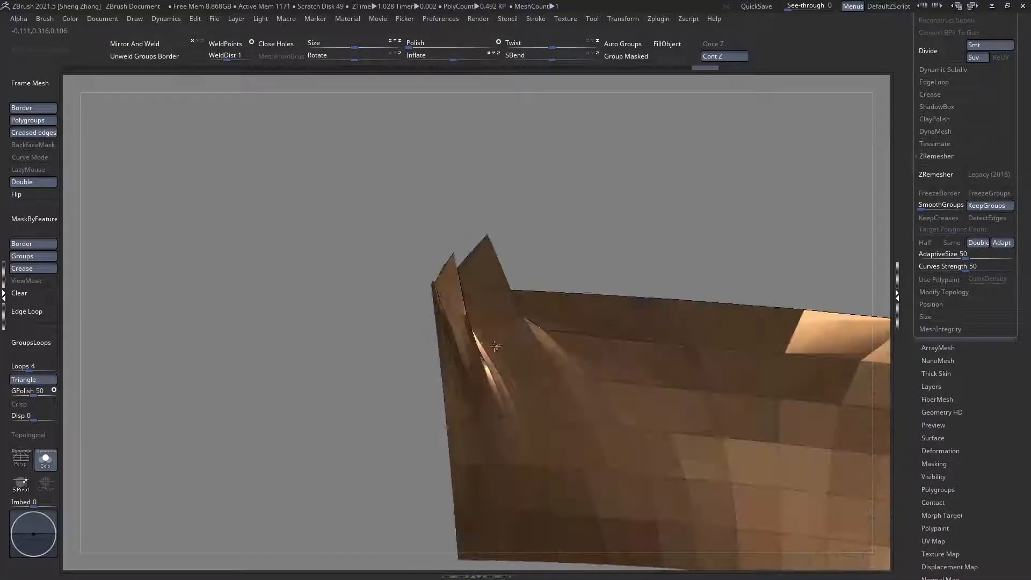
key(ctrl+z)
key(ctrl+z)
ctrl+shift+click(529, 349)
ctrl+right_drag(326, 285, 241, 260)
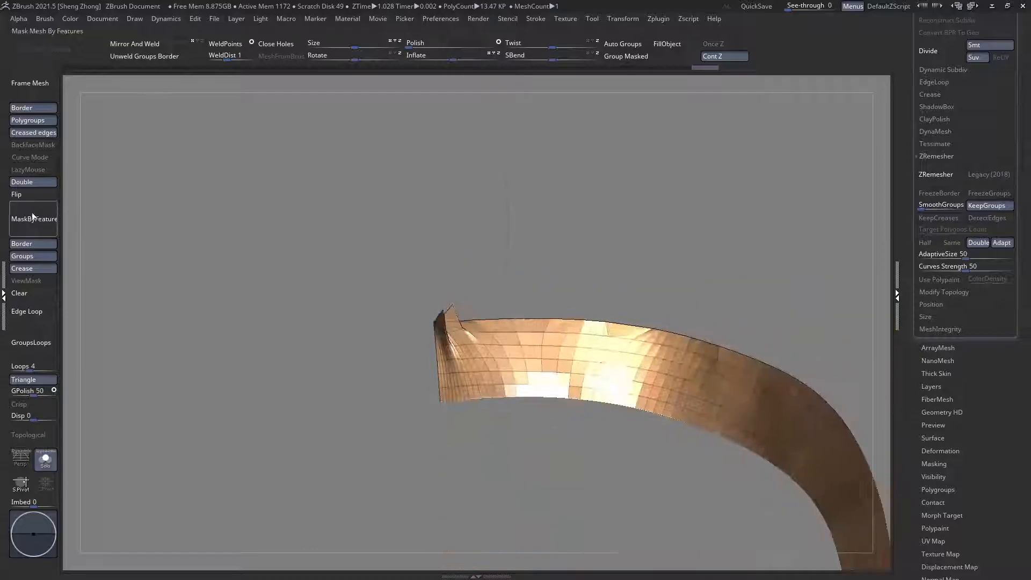
click(32, 217)
right_drag(370, 272, 410, 275)
right_click(410, 275)
ctrl+right_drag(445, 203, 100, 145)
ctrl+shift+click(510, 225)
Step: Reshape the folded corner of the orange lower band at the centre seam with the Move brush, adjusting its size
right_drag(425, 300, 746, 446)
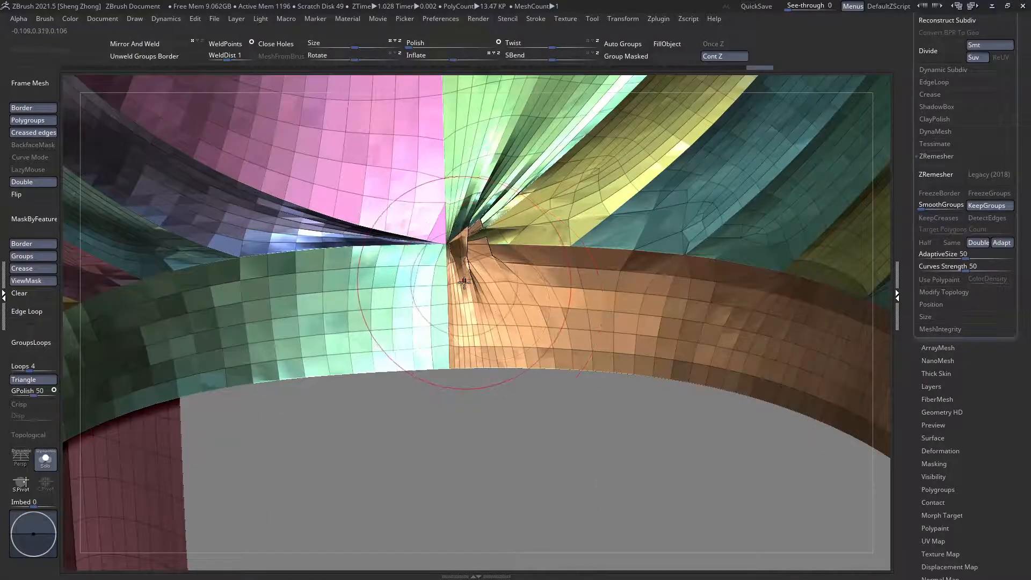
key(space)
drag(465, 250, 452, 250)
mouse_move(474, 246)
ctrl+right_down()
mouse_move(509, 269)
mouse_move(483, 295)
mouse_move(492, 262)
mouse_move(491, 301)
ctrl+right_up()
drag(488, 287, 463, 255)
ctrl+right_drag(475, 269, 509, 310)
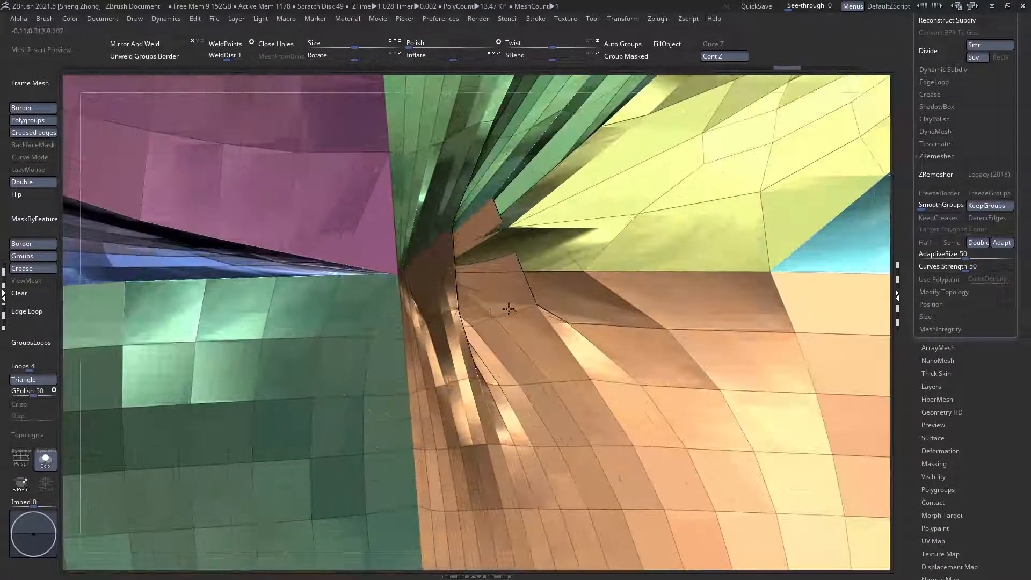
Step: Isolate the orange lower band to check its folded corner and switch to the ZModeler brush
ctrl+shift+click(510, 427)
click(47, 469)
right_click(311, 321)
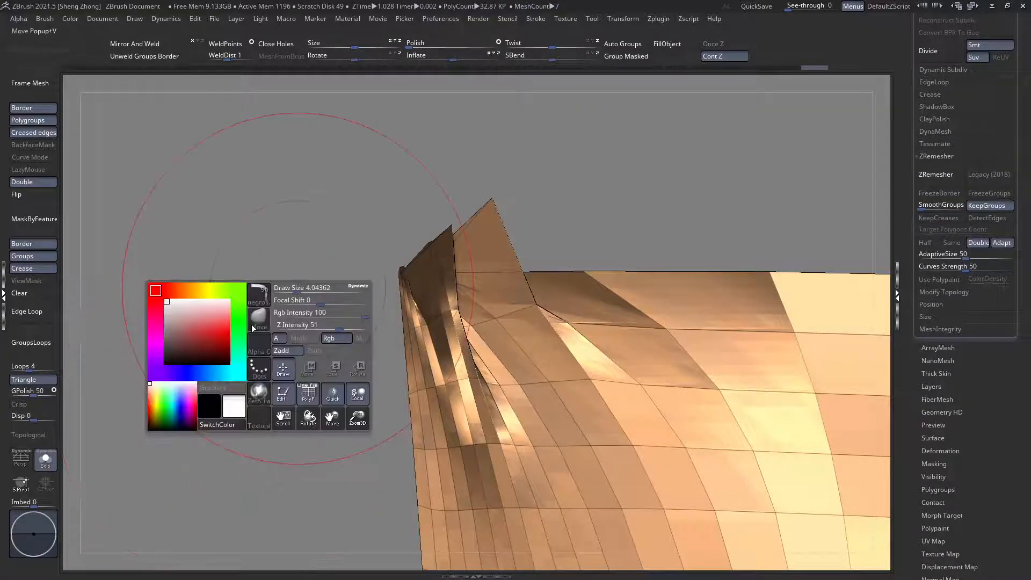
key(b)
key(z)
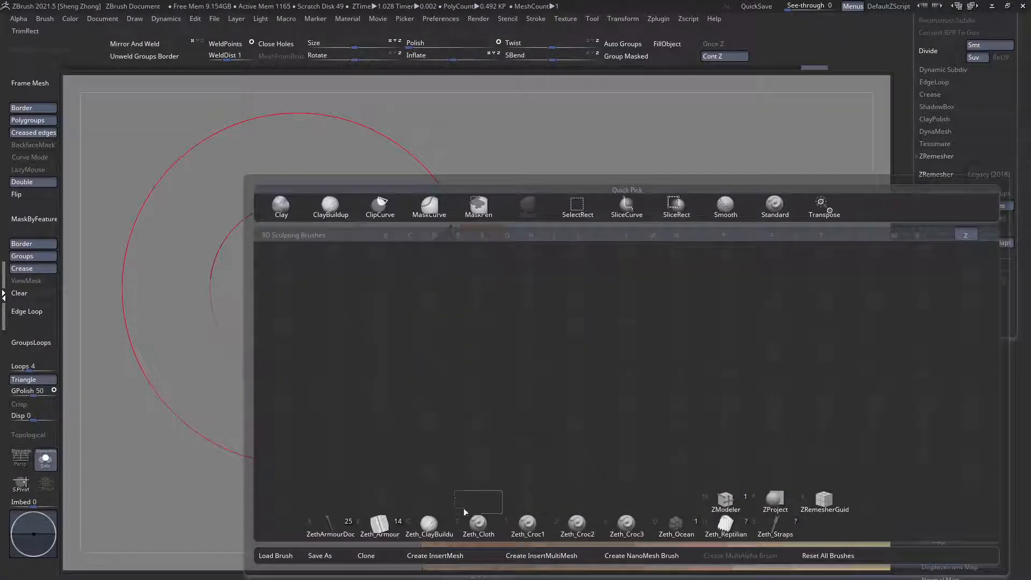
click(726, 503)
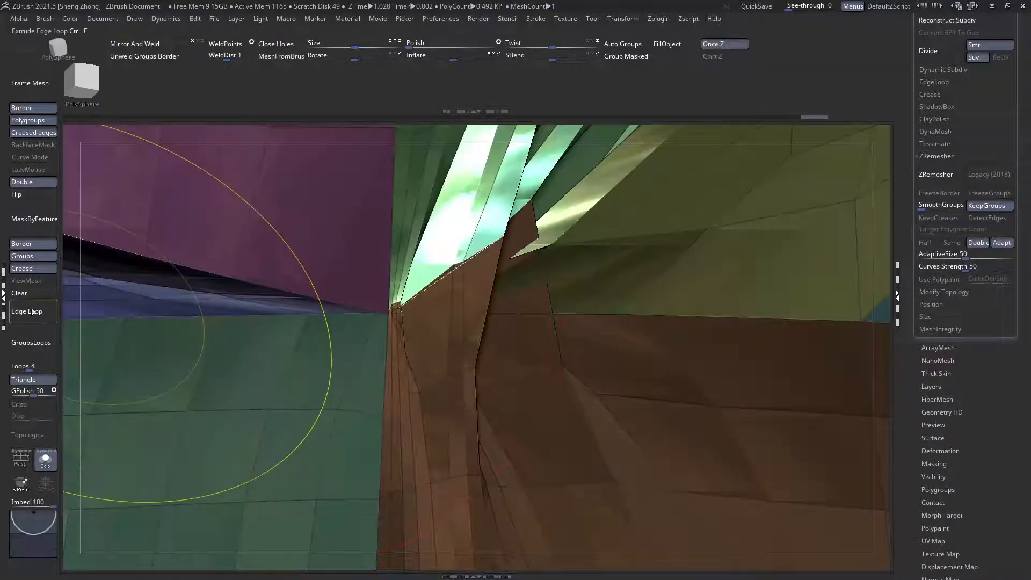
Step: Set the ZModeler point action to Stitch and stitch the loose points of the orange strip into the centre seam corner
right_drag(479, 289, 501, 256)
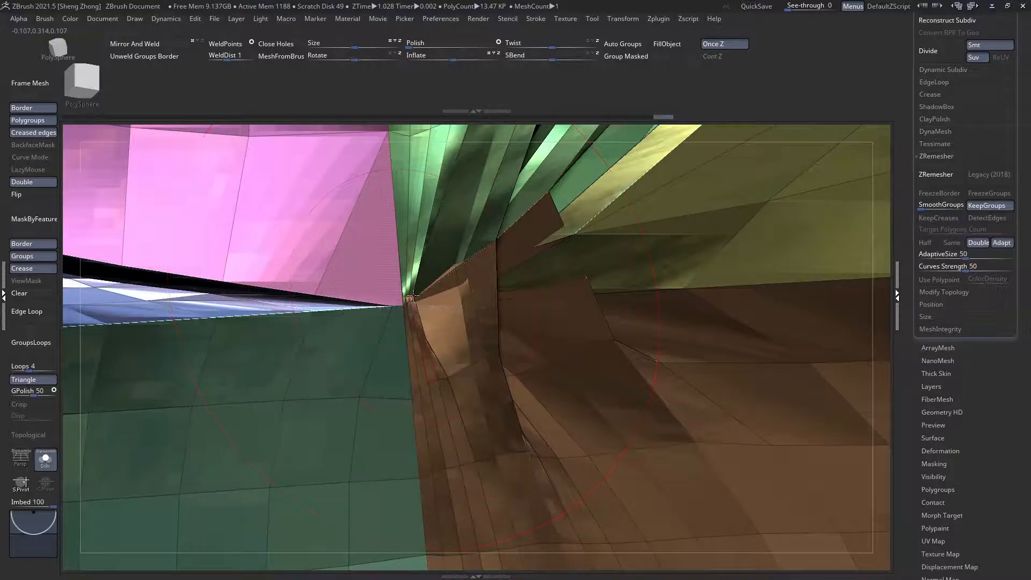
key(space)
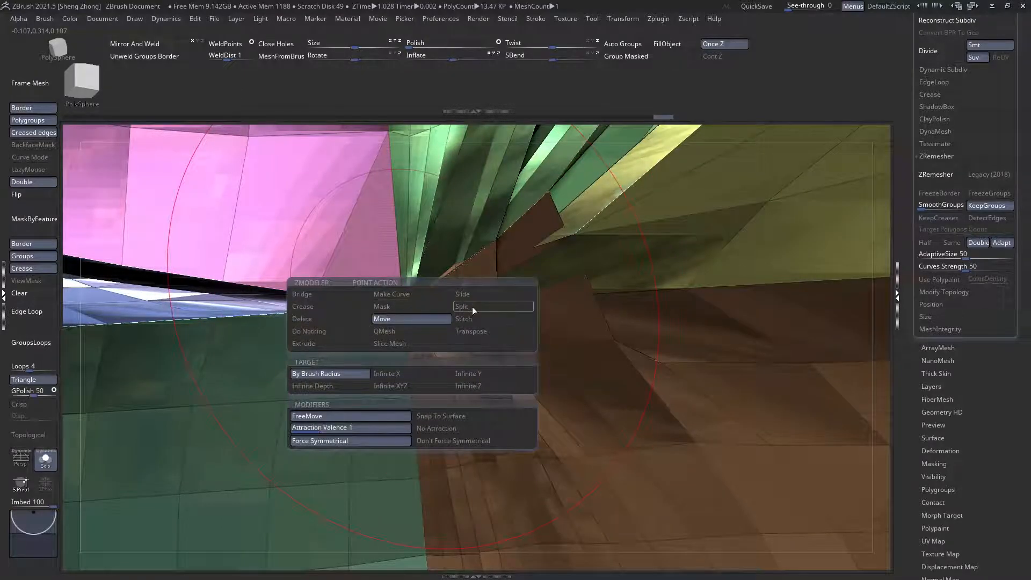
click(469, 319)
mouse_move(625, 298)
right_down()
mouse_move(490, 303)
mouse_move(424, 290)
mouse_move(429, 321)
right_up()
right_drag(582, 395, 415, 269)
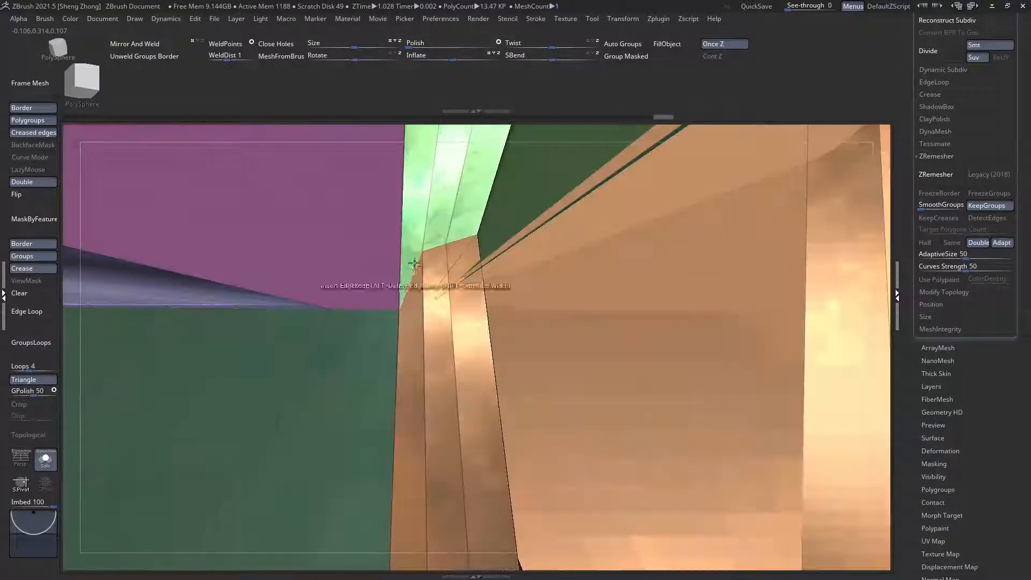
click(396, 311)
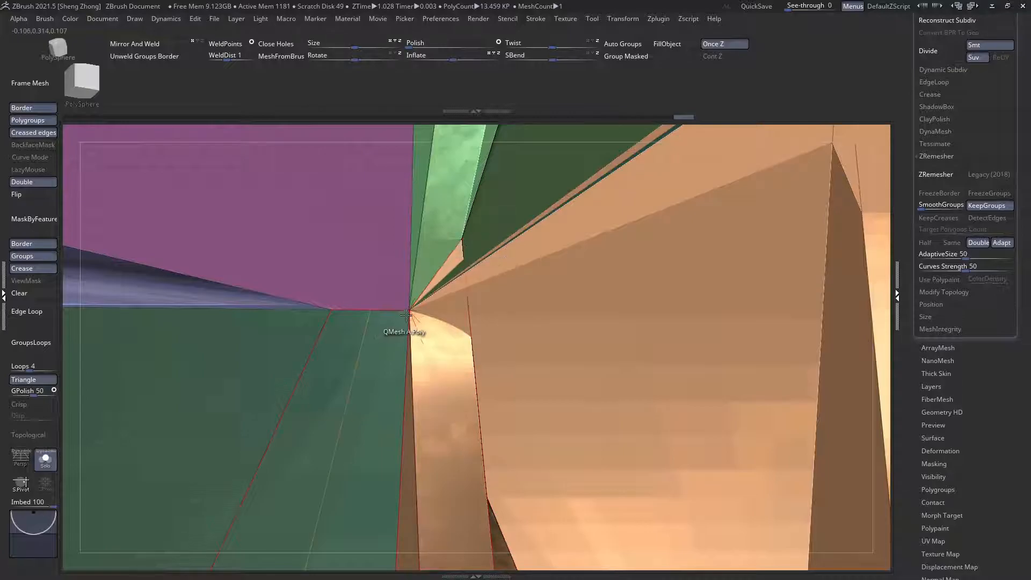
click(461, 243)
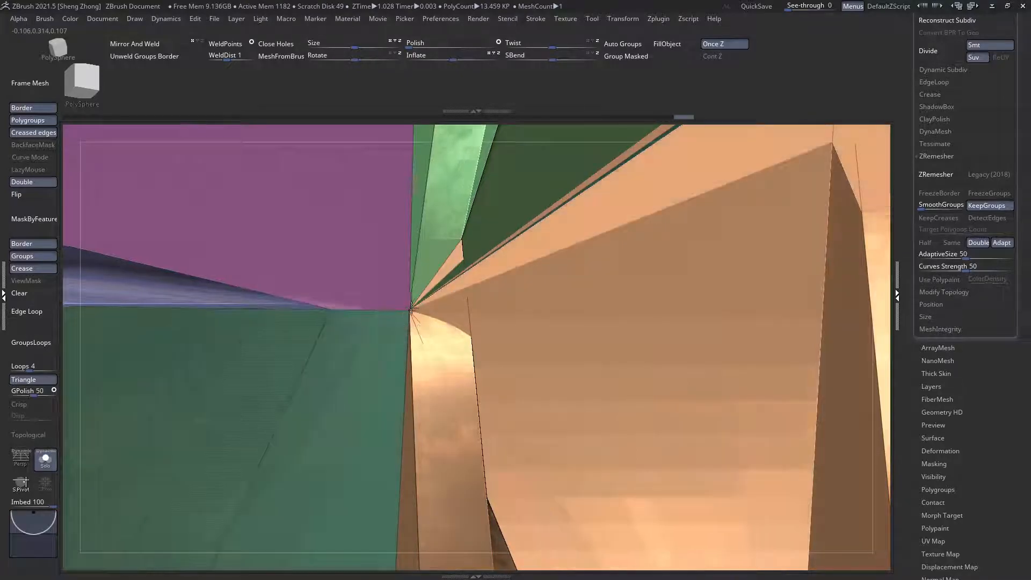
click(413, 309)
click(456, 238)
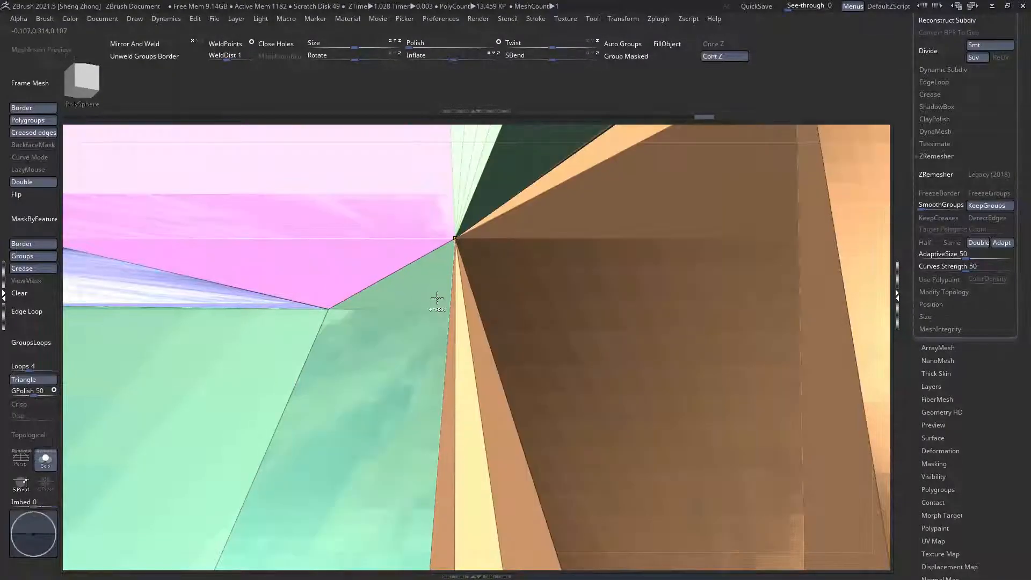
key(ctrl+z)
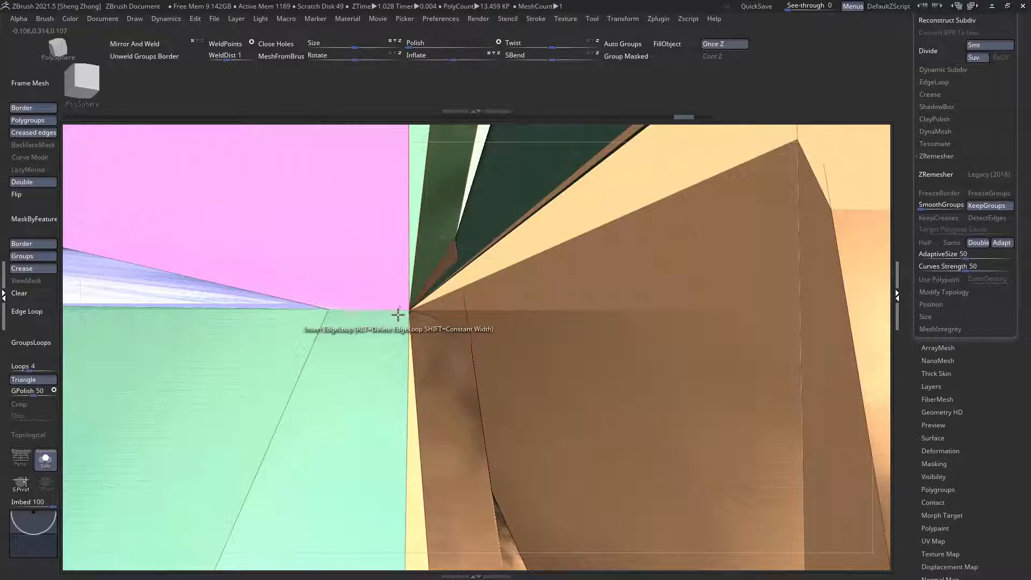
Step: Stitch the remaining thin orange and dark green sliver points into the centre seam corner vertex
click(410, 311)
ctrl+right_drag(264, 230, 420, 227)
ctrl+right_drag(514, 223, 513, 279)
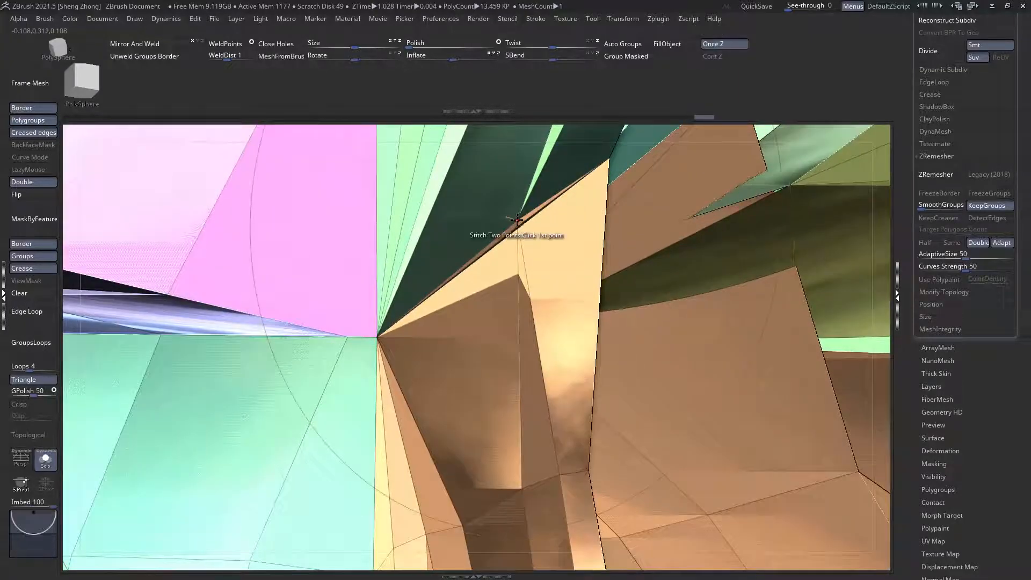
click(377, 337)
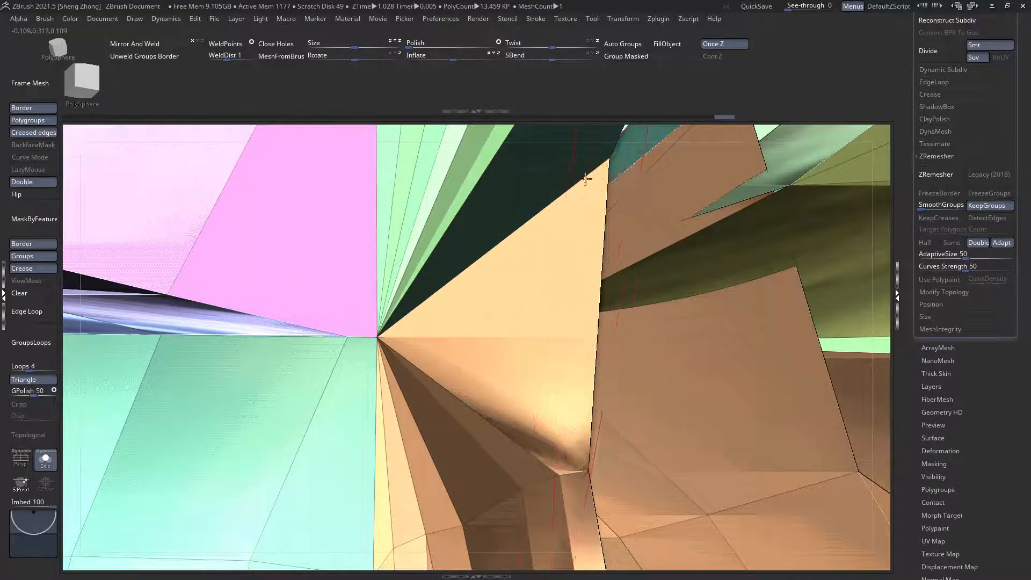
click(378, 337)
alt+right_drag(642, 239, 566, 213)
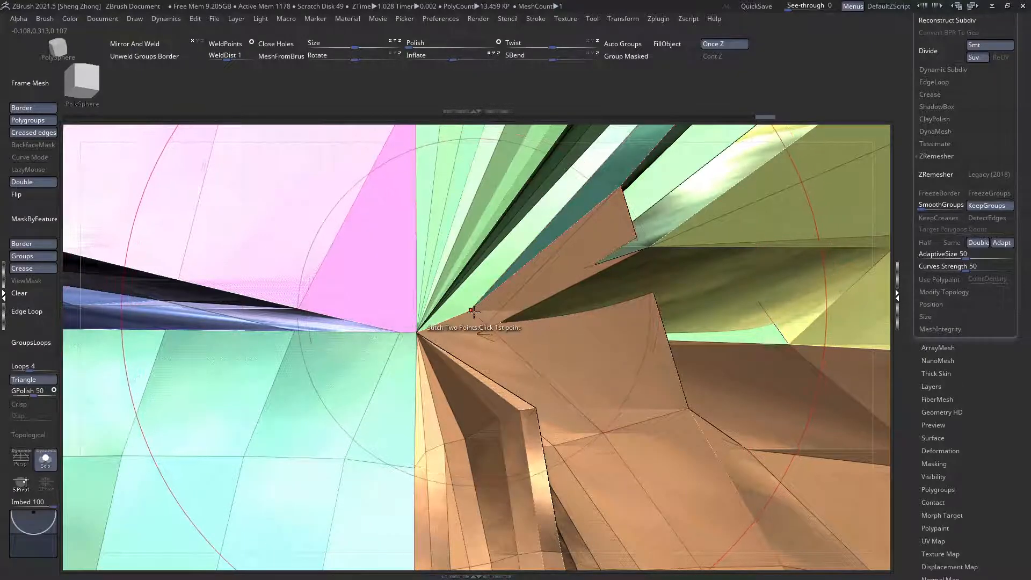
Step: Stitch the tip of the protruding orange flap down to the band edge and that edge point into the seam corner
click(620, 186)
click(477, 334)
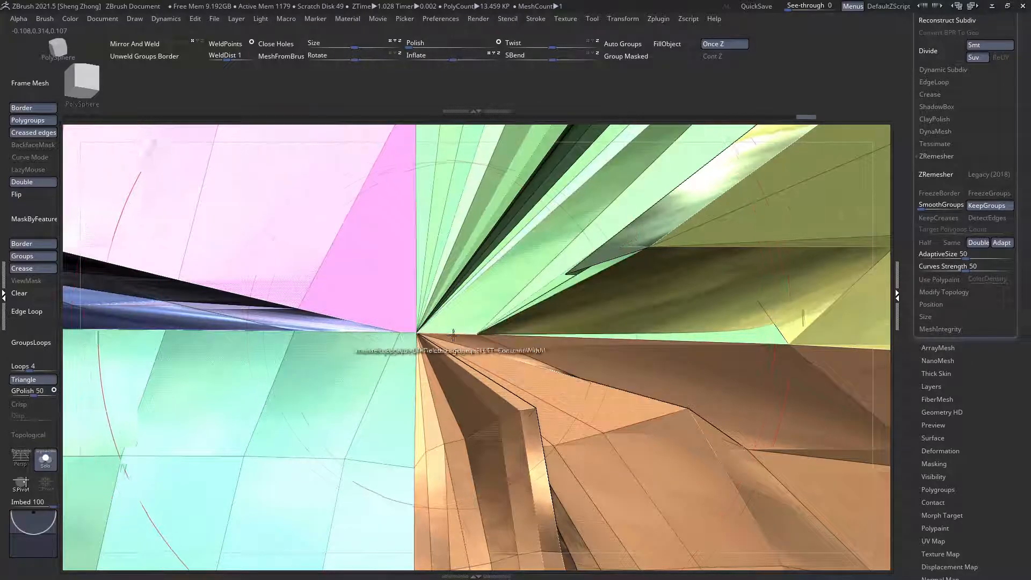
click(477, 335)
click(417, 333)
right_drag(464, 345, 450, 346)
ctrl+right_drag(548, 323, 611, 269)
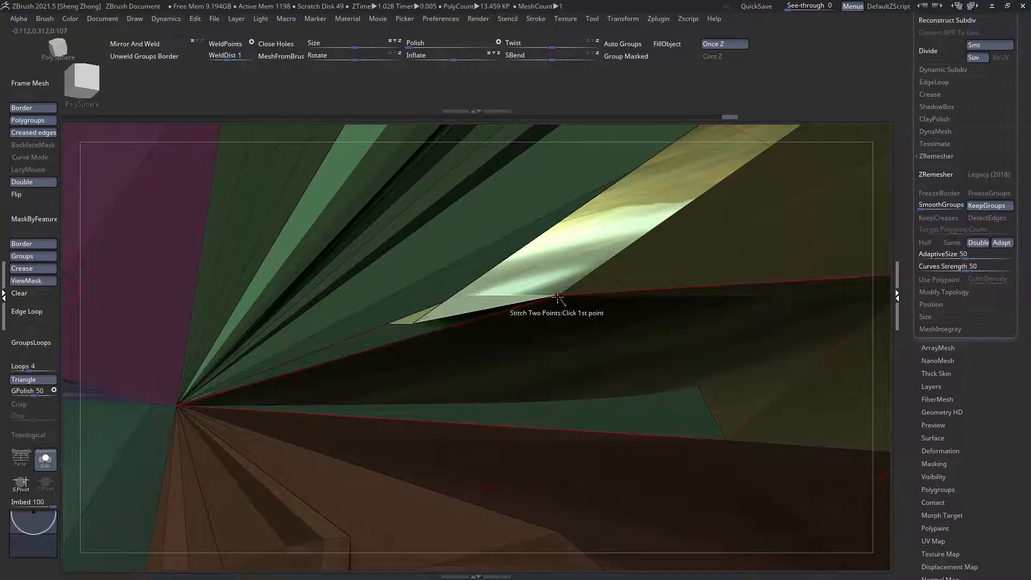
Step: Clear the mask and stitch the loose points of the green and yellow stripes into the centre seam corner
click(48, 291)
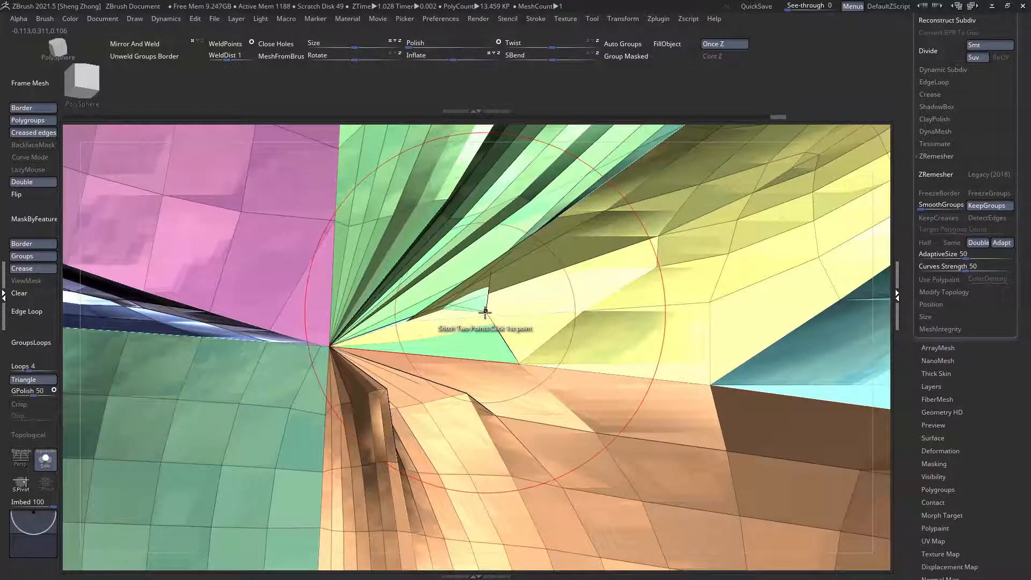
click(329, 347)
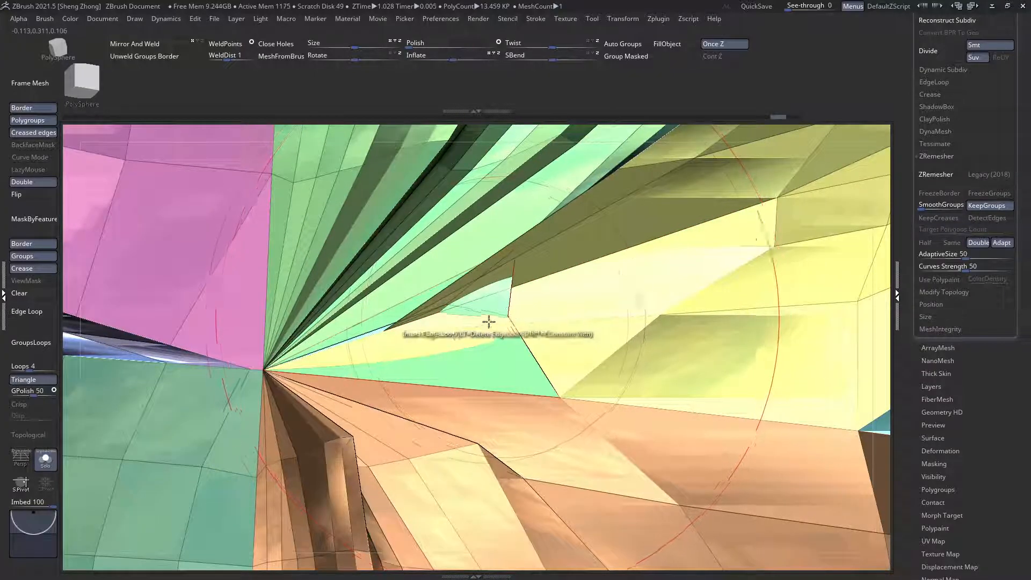
click(507, 317)
click(265, 370)
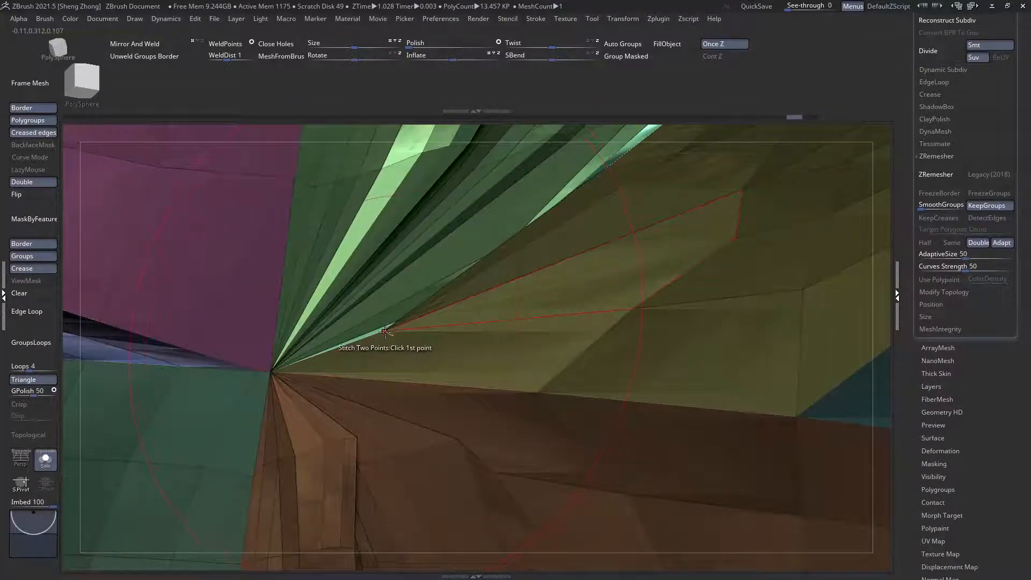
click(274, 371)
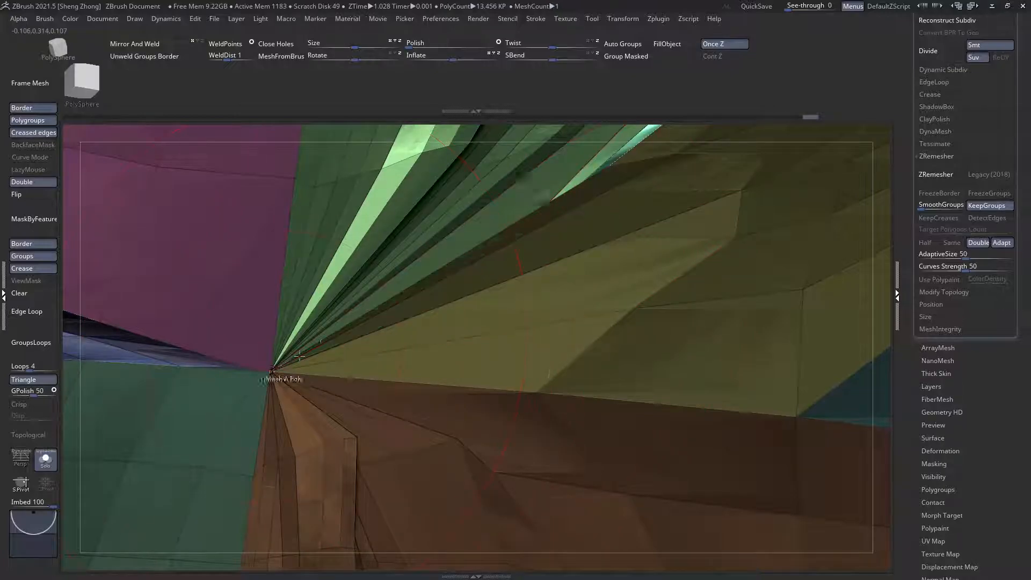
ctrl+right_drag(290, 360, 265, 265)
ctrl+right_drag(428, 279, 427, 349)
right_drag(405, 295, 268, 339)
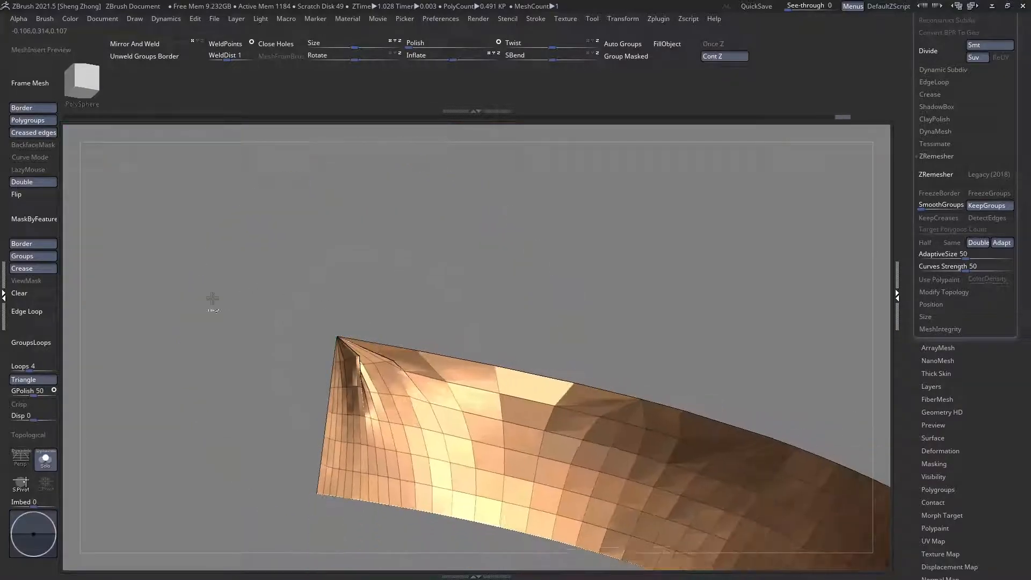
Step: Stitch the loose points where the pink and yellow stripes meet the green lower band
click(26, 281)
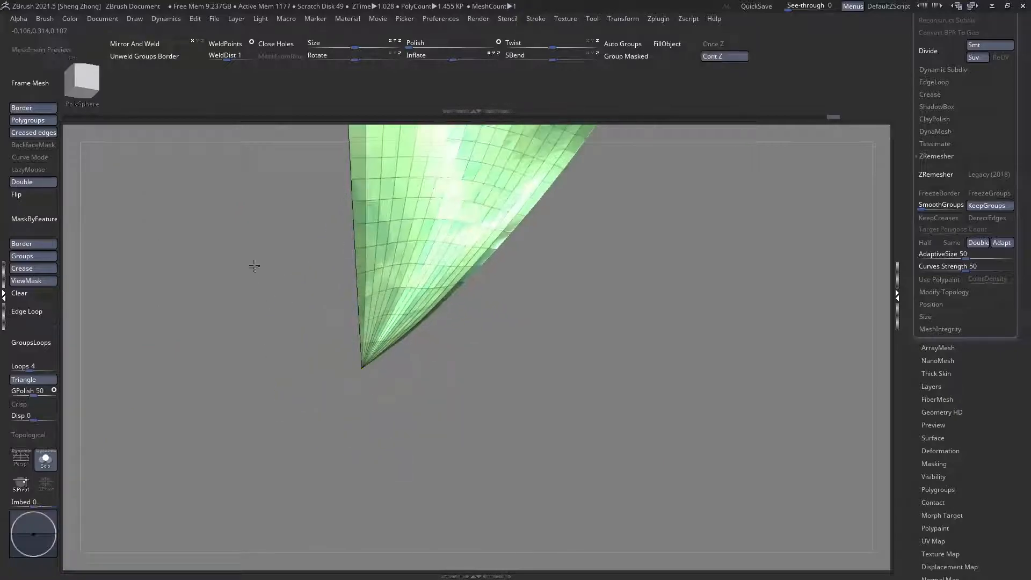
key(space)
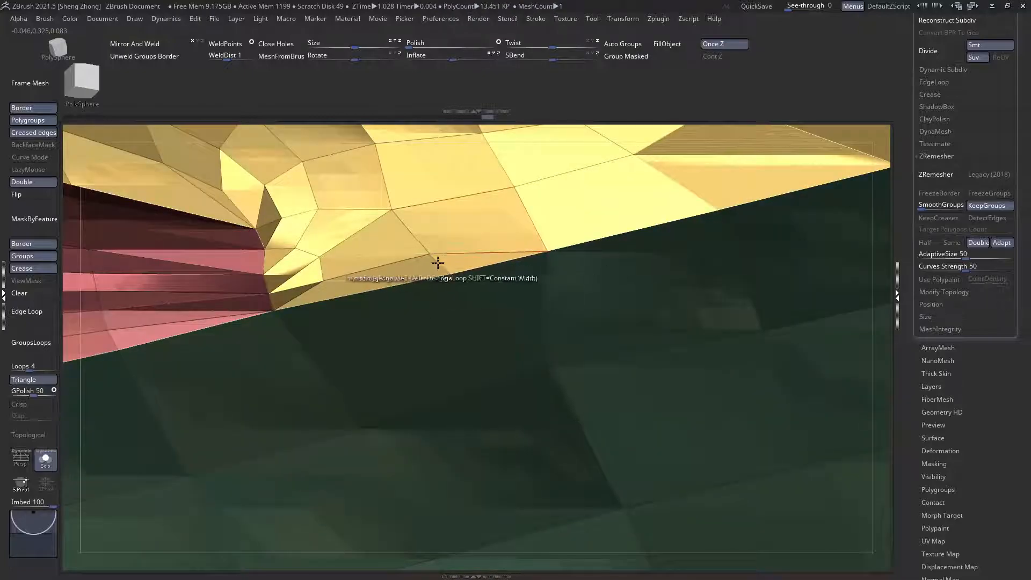
ctrl+right_drag(438, 263, 429, 217)
right_drag(413, 258, 601, 424)
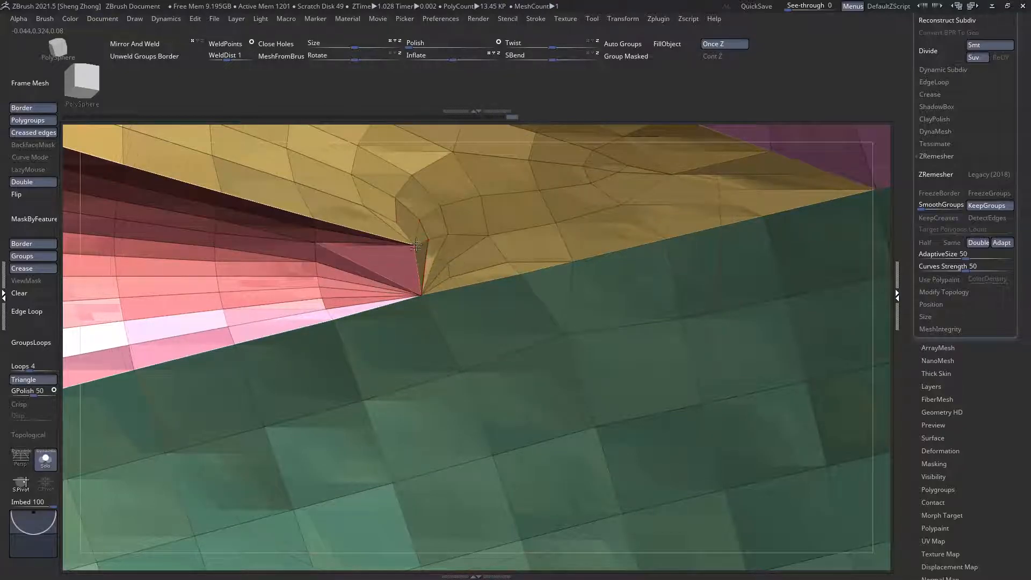
ctrl+right_drag(432, 284, 427, 321)
Step: Isolate the green and orange lower border bands, group them into one polygroup, and restore the full plate
key(shift+f)
key(shift+f)
ctrl+right_drag(616, 237, 621, 246)
mouse_move(698, 186)
alt+right_down()
mouse_move(582, 285)
mouse_move(524, 355)
mouse_move(491, 352)
mouse_move(421, 292)
mouse_move(303, 296)
mouse_move(307, 268)
mouse_move(301, 296)
alt+right_up()
click(539, 316)
click(43, 344)
mouse_move(156, 371)
right_down()
mouse_move(253, 405)
mouse_move(327, 416)
mouse_move(395, 458)
mouse_move(343, 454)
mouse_move(400, 449)
mouse_move(424, 351)
right_up()
key(shift+f)
key(shift+f)
ctrl+right_drag(614, 451, 437, 356)
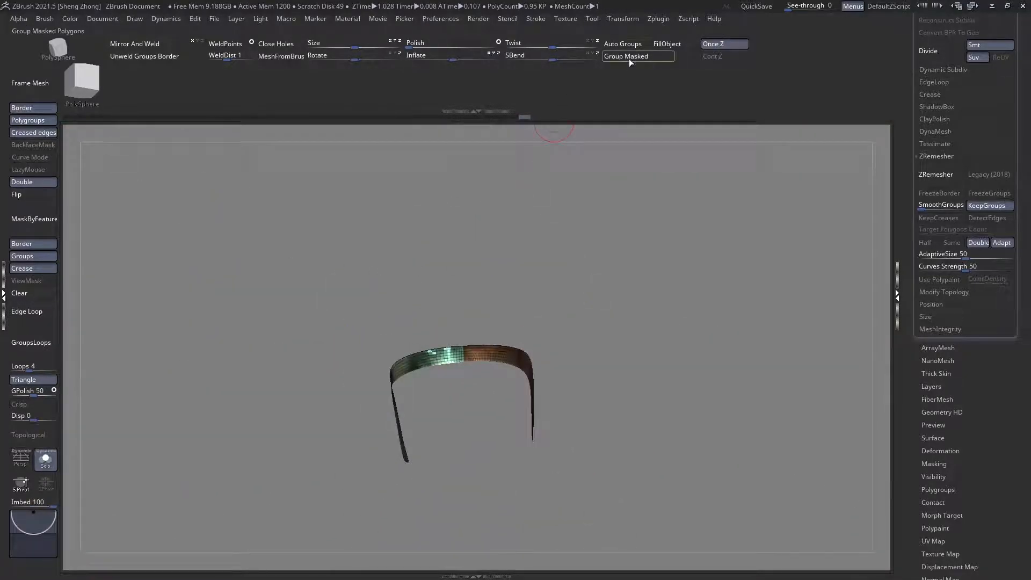
ctrl+right_drag(468, 351, 499, 193)
right_drag(500, 194, 320, 294)
alt+right_drag(505, 340, 231, 373)
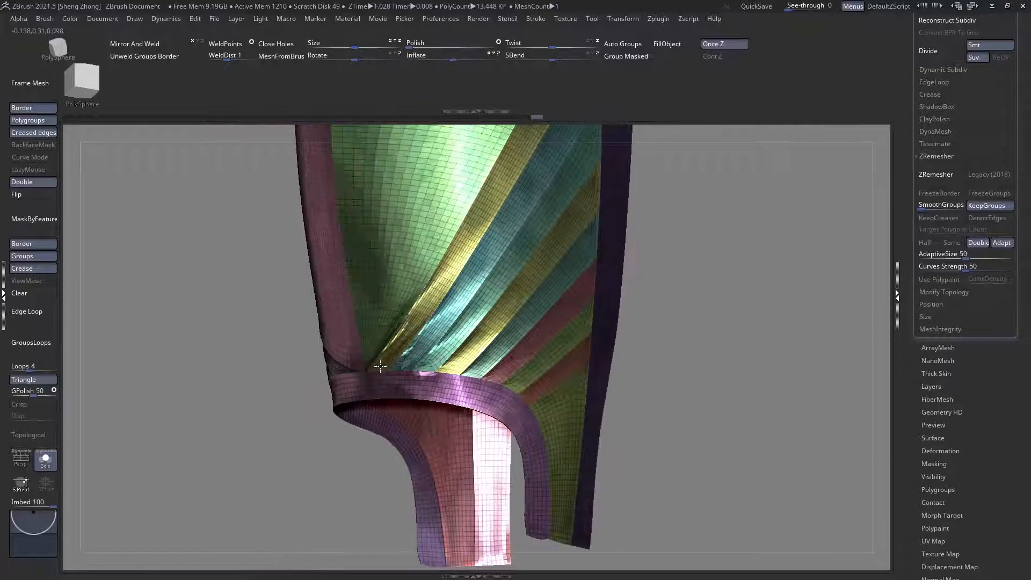
Step: Examine the stripe ends along the lower border band from several angles, with and without the polygroup wireframe
alt+right_drag(370, 375, 383, 432)
ctrl+right_drag(383, 433, 390, 365)
right_drag(498, 343, 450, 344)
mouse_move(450, 344)
right_down()
mouse_move(398, 325)
mouse_move(295, 338)
mouse_move(344, 392)
right_up()
ctrl+right_drag(343, 392, 384, 290)
key(shift+f)
key(shift+f)
ctrl+shift+click(387, 226)
ctrl+shift+click(387, 226)
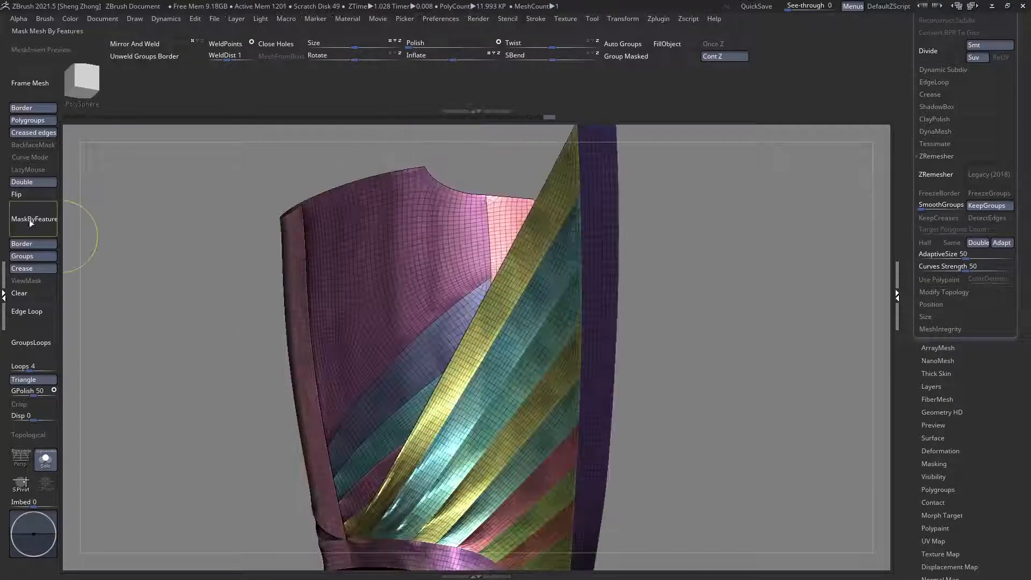
click(30, 219)
ctrl+shift+click(171, 217)
click(22, 293)
Step: Mask the whole plate except the large green upper panel and keep all polygroups shown
ctrl+shift+click(357, 274)
ctrl+shift+click(357, 274)
ctrl+click(165, 244)
ctrl+shift+click(166, 243)
click(6, 218)
click(28, 219)
Step: Turn the plate to face the large green panel and switch to the Move brush
mouse_move(280, 245)
alt+right_down()
mouse_move(274, 329)
mouse_move(230, 230)
alt+right_up()
key(space)
click(255, 231)
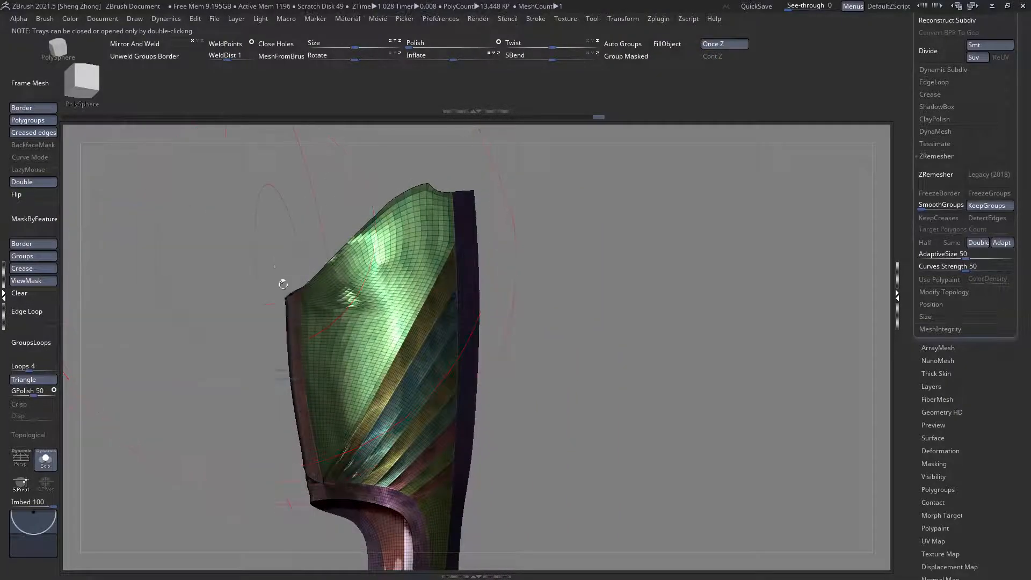
right_drag(281, 276, 315, 325)
shift+drag(315, 326, 343, 301)
ctrl+right_drag(344, 300, 350, 304)
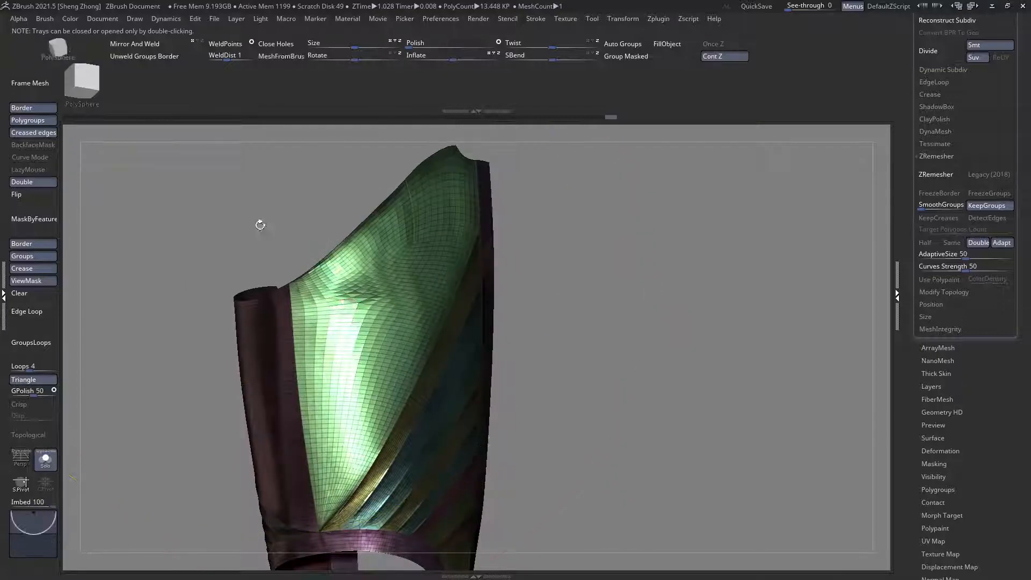
key(space)
click(190, 226)
key(m)
key(v)
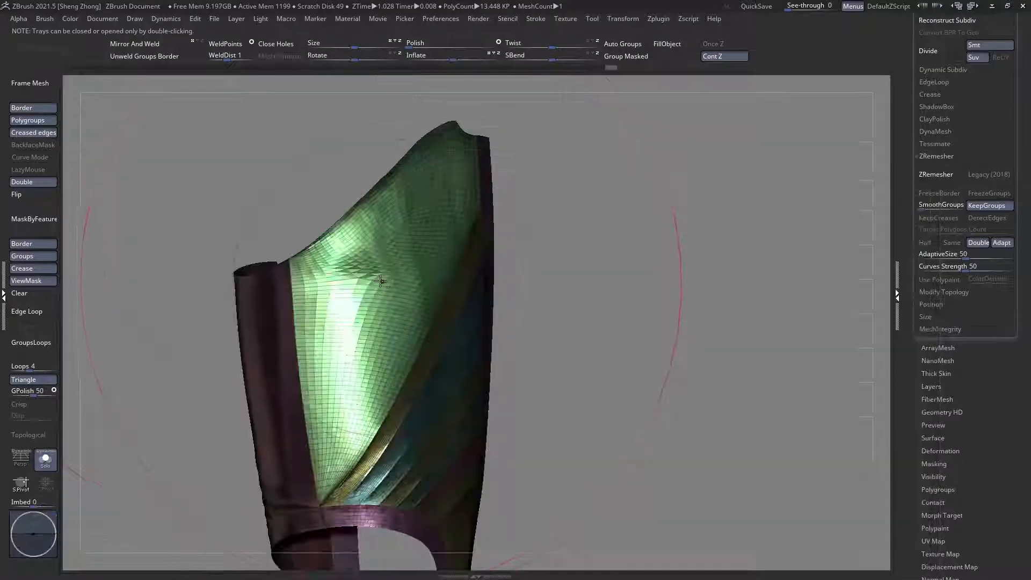
Step: Reshape the creased upper area of the green panel with Move brush strokes, varying the brush size
drag(353, 265, 351, 259)
right_drag(351, 259, 375, 279)
key(space)
drag(372, 291, 358, 288)
right_drag(358, 261, 342, 263)
key(space)
drag(359, 267, 352, 266)
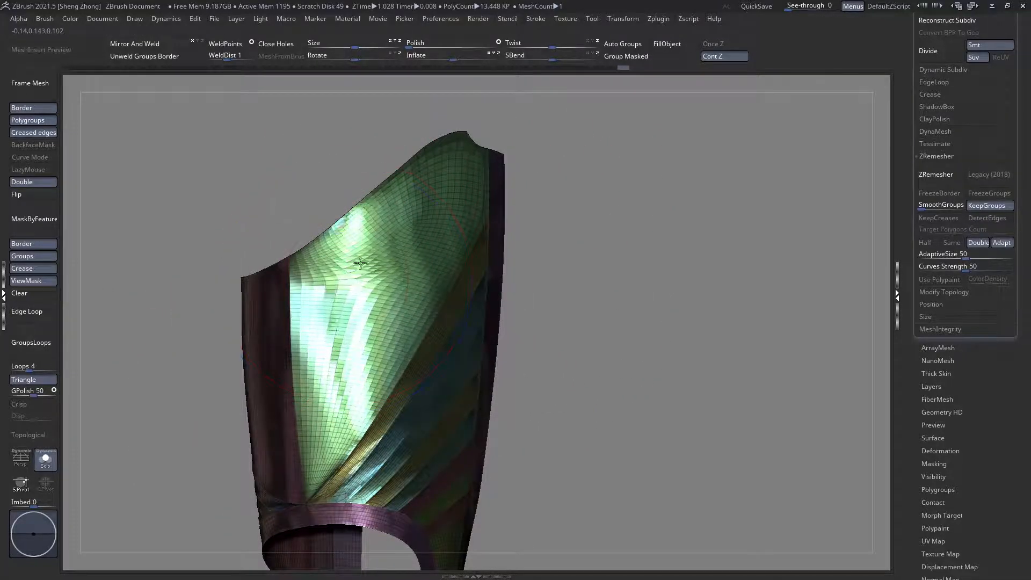
Step: Show the surrounding armour parts and move the green panel's upper inner edge to fit beneath the hip band
click(47, 460)
right_drag(265, 407, 281, 304)
key(space)
drag(285, 303, 298, 297)
drag(345, 265, 336, 269)
right_drag(270, 258, 329, 269)
key(space)
drag(326, 266, 323, 265)
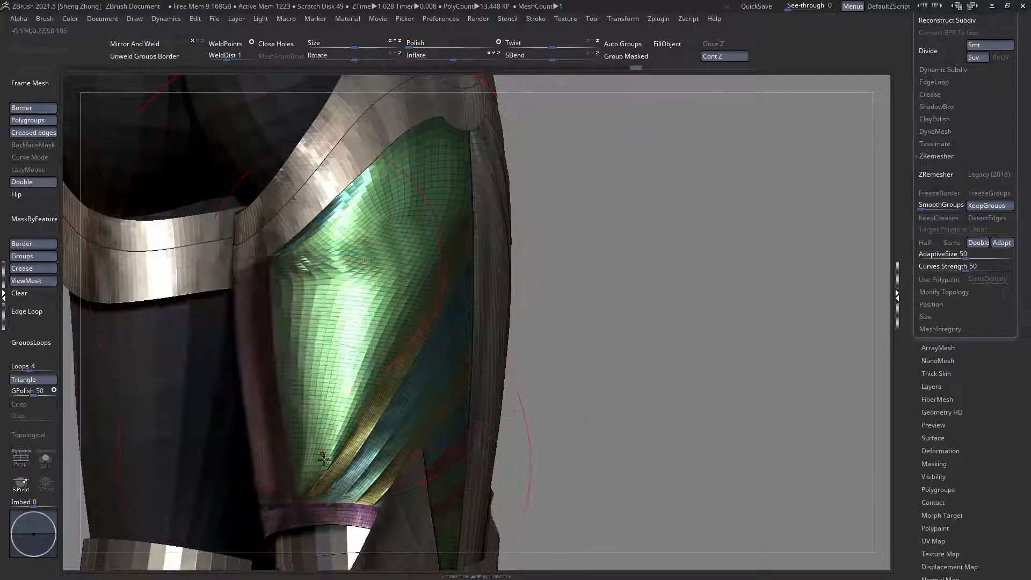
Step: Even out the creased inner area of the green panel beneath the hip band, varying the brush size
key(space)
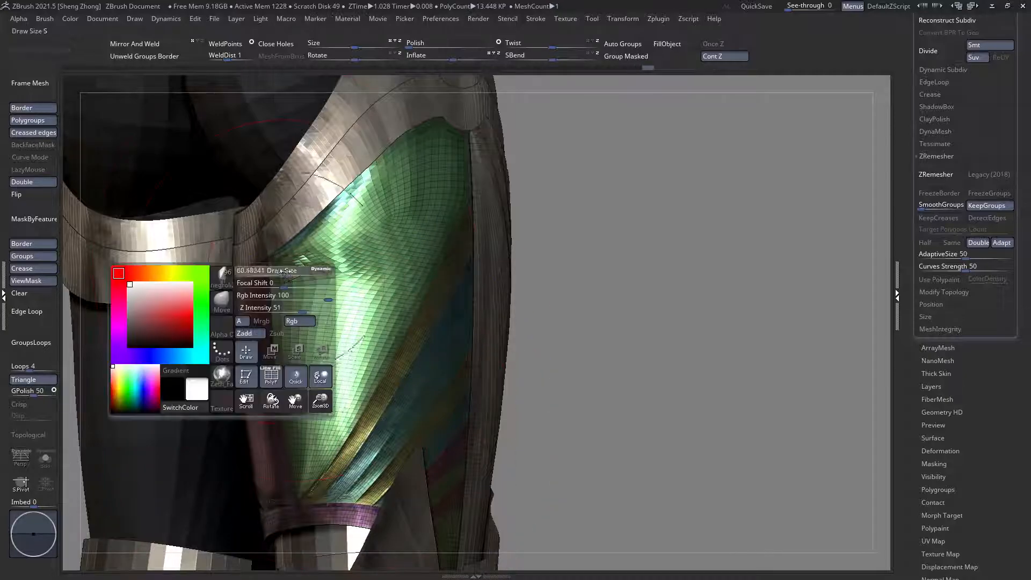
drag(277, 274, 275, 275)
ctrl+right_drag(276, 273, 294, 294)
drag(300, 274, 311, 264)
key(space)
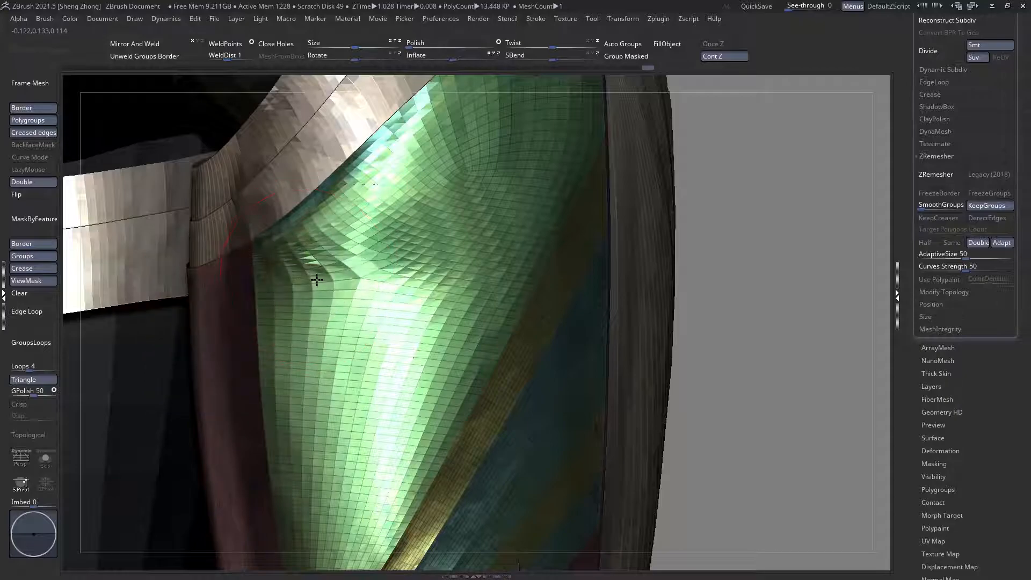
right_drag(317, 286, 301, 285)
key(space)
drag(302, 285, 308, 285)
right_drag(304, 285, 384, 306)
Step: Isolate the plate, mask everything except the green upper panel, show all polygroups and add a mask by features
click(46, 457)
mouse_move(154, 409)
right_down()
mouse_move(368, 349)
mouse_move(353, 302)
mouse_move(339, 375)
mouse_move(387, 334)
mouse_move(336, 244)
mouse_move(360, 309)
mouse_move(376, 306)
mouse_move(357, 330)
mouse_move(260, 261)
mouse_move(226, 265)
right_up()
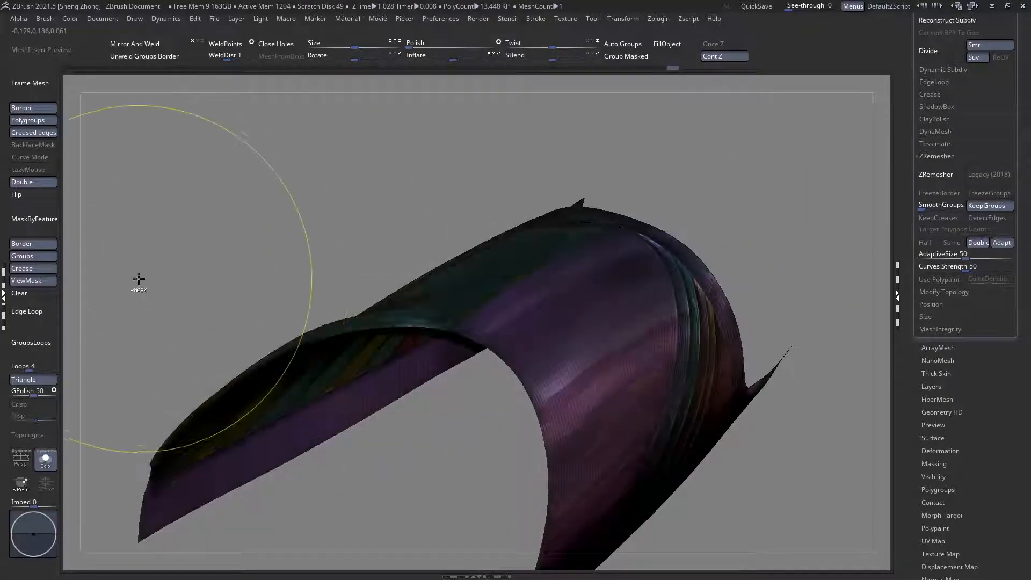
ctrl+shift+click(414, 294)
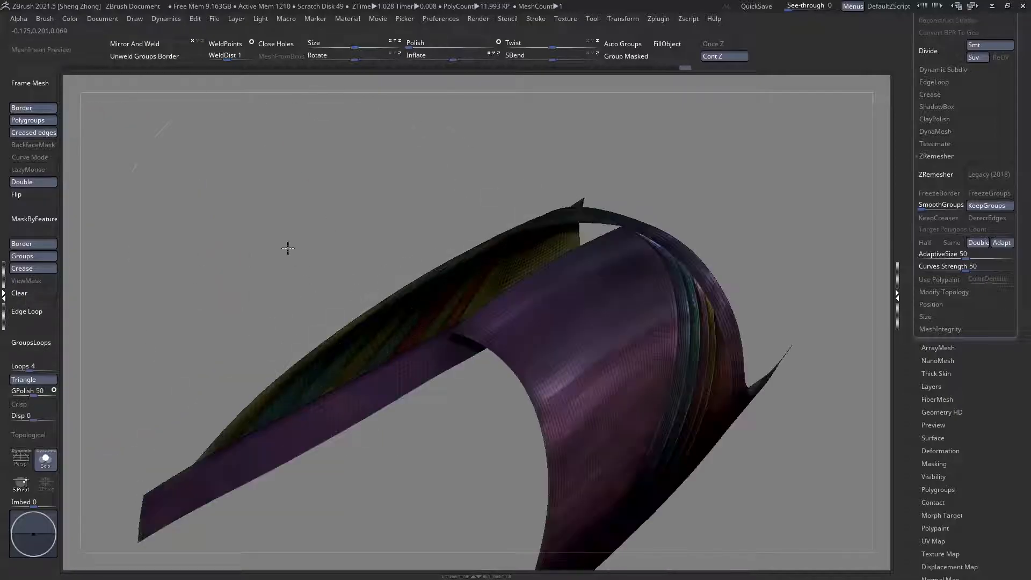
ctrl+click(287, 247)
ctrl+shift+click(275, 249)
click(23, 214)
Step: Smooth the green panel's crease and upper inner edge from several angles with varying brush sizes
mouse_move(183, 263)
right_down()
mouse_move(241, 317)
mouse_move(221, 295)
mouse_move(260, 322)
mouse_move(306, 314)
mouse_move(300, 413)
right_up()
key(space)
mouse_move(297, 284)
right_down()
mouse_move(261, 287)
mouse_move(265, 277)
mouse_move(272, 292)
mouse_move(336, 298)
mouse_move(342, 360)
mouse_move(317, 269)
mouse_move(288, 266)
right_up()
key(space)
key(space)
key(space)
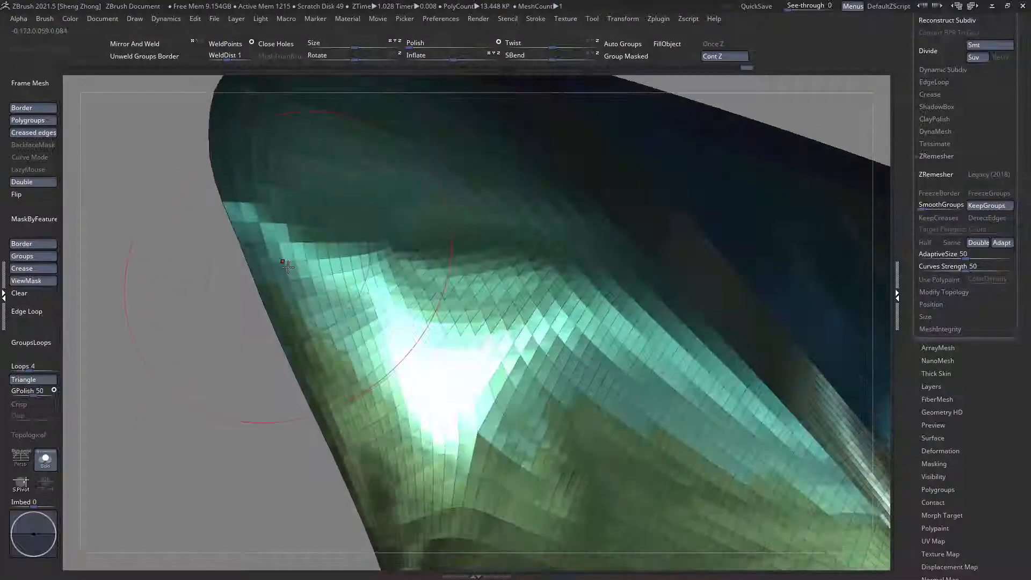
mouse_move(305, 313)
right_down()
mouse_move(283, 223)
mouse_move(345, 338)
mouse_move(408, 403)
mouse_move(410, 353)
mouse_move(383, 363)
right_up()
key(space)
key(space)
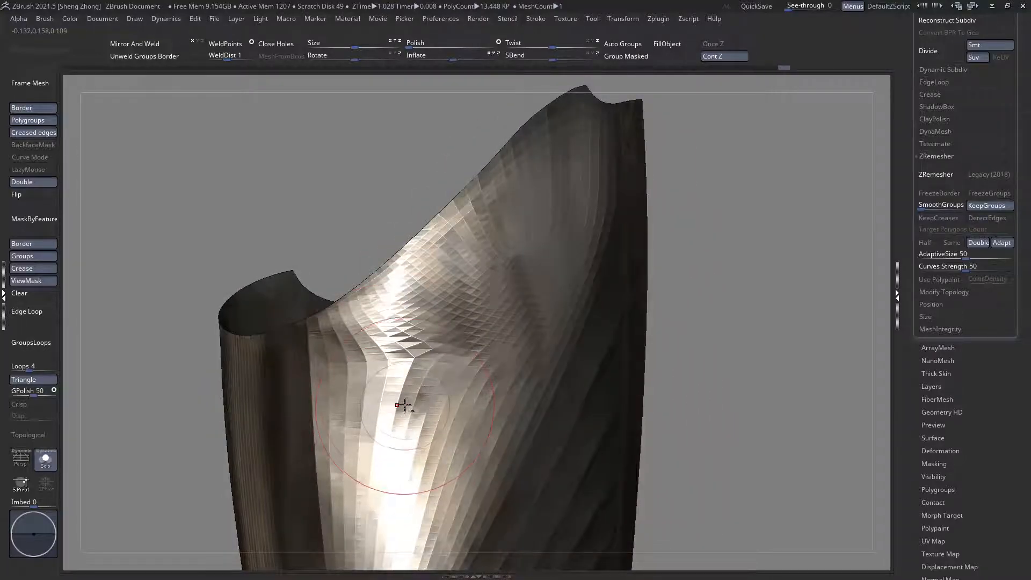
right_drag(402, 363, 347, 321)
key(space)
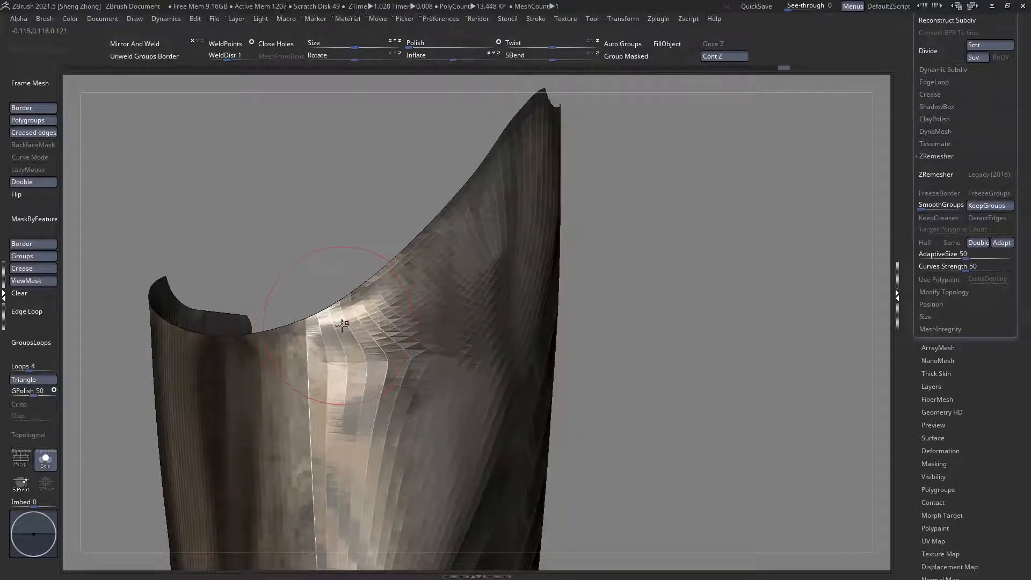
Step: Clear the mask and remesh the plate with ZRemesher set to Same, keeping the polygroups
key(f)
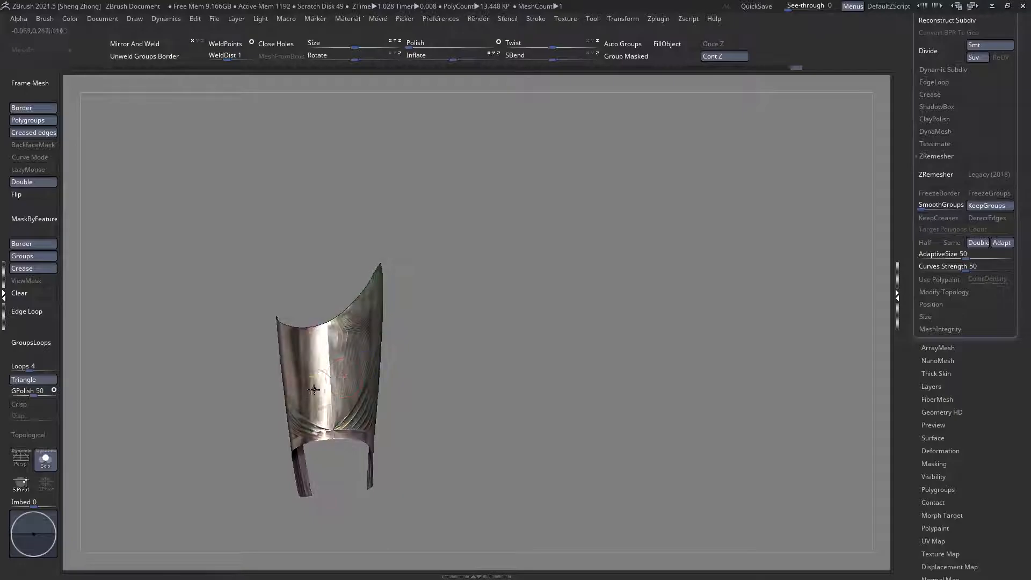
ctrl+right_drag(319, 386, 345, 439)
alt+right_drag(365, 475, 374, 377)
key(shift+f)
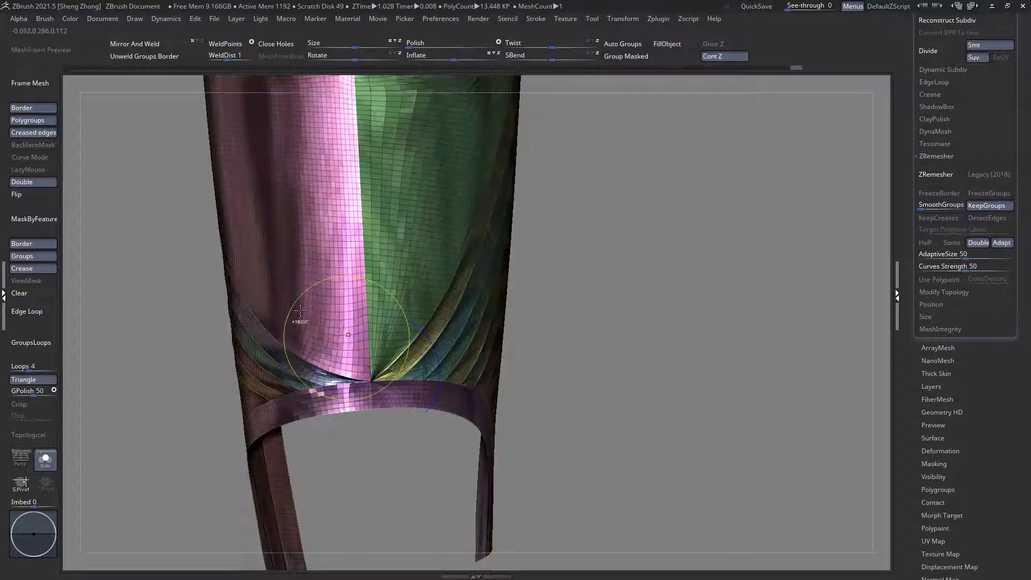
key(f)
ctrl+right_drag(376, 331, 153, 427)
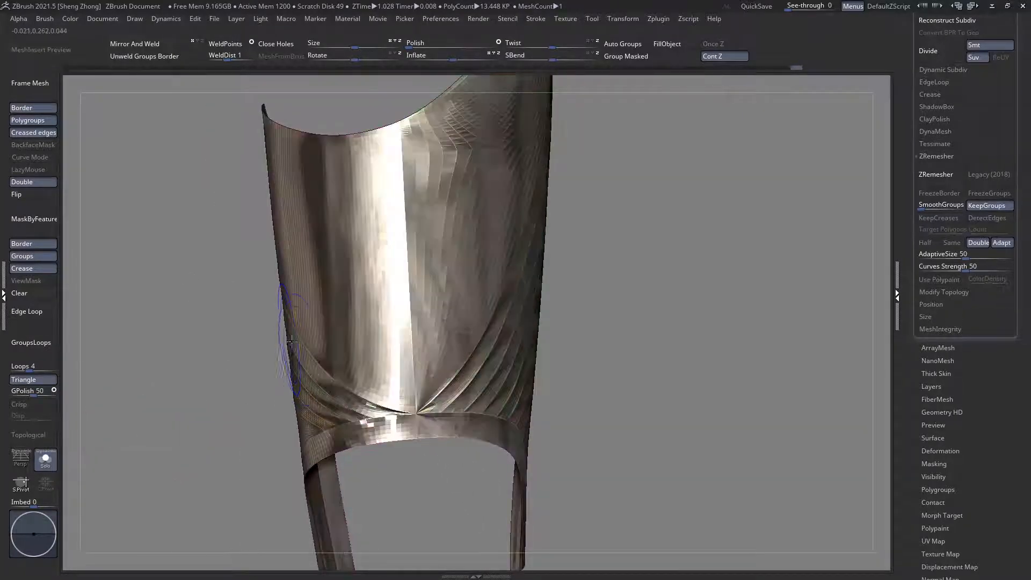
drag(587, 323, 826, 233)
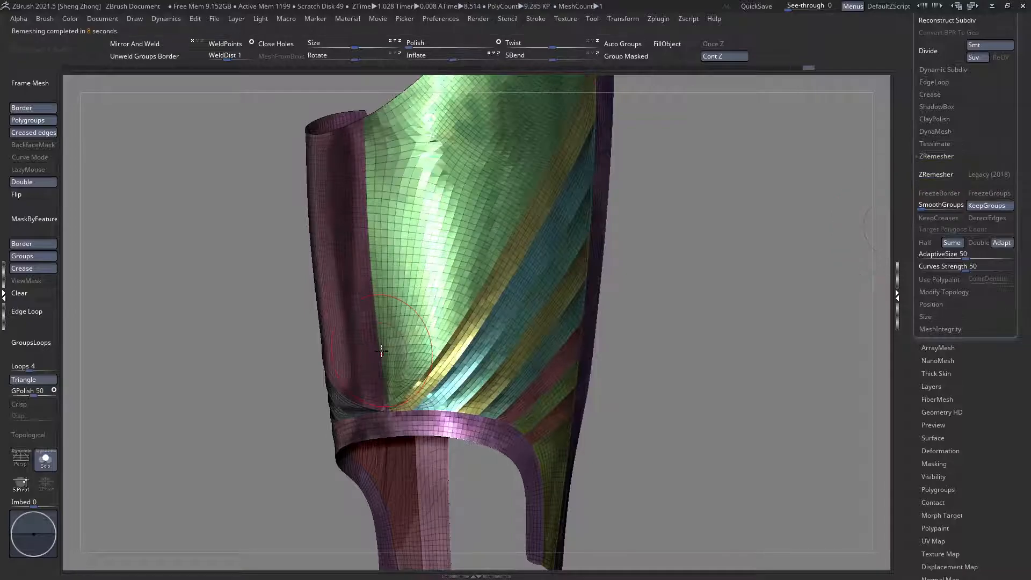
Step: Try to smooth the pinched tip between the red panel, yellow stripe and lower band with a brush size of about 1, and undo it
right_drag(382, 407, 450, 212)
ctrl+right_drag(450, 211, 561, 529)
key(ctrl+z)
alt+right_drag(230, 357, 322, 132)
alt+right_drag(376, 412, 339, 201)
ctrl+right_drag(383, 312, 779, 386)
ctrl+right_drag(553, 257, 663, 304)
key(space)
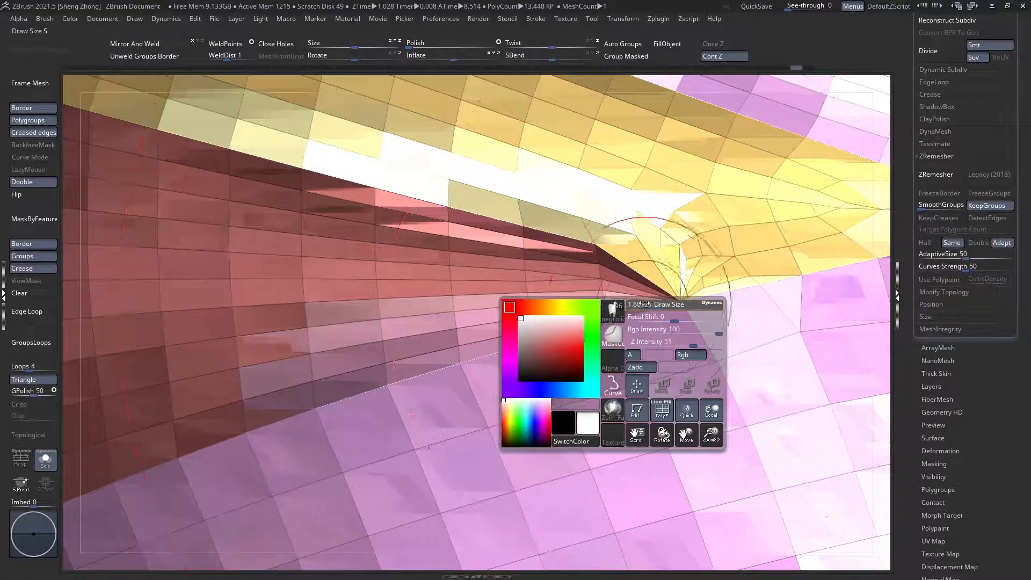
shift+drag(658, 305, 666, 302)
key(ctrl+z)
key(ctrl+z)
Step: Remesh the plate with ZRemesher and stitch two points at the red panel's upper outer corner with ZModeler
right_drag(664, 313, 591, 242)
click(929, 179)
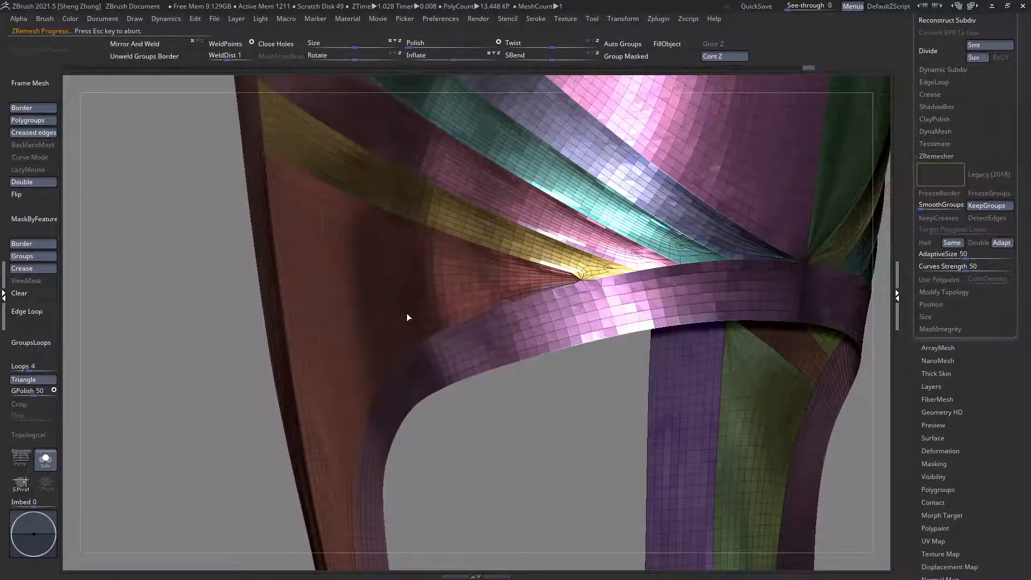
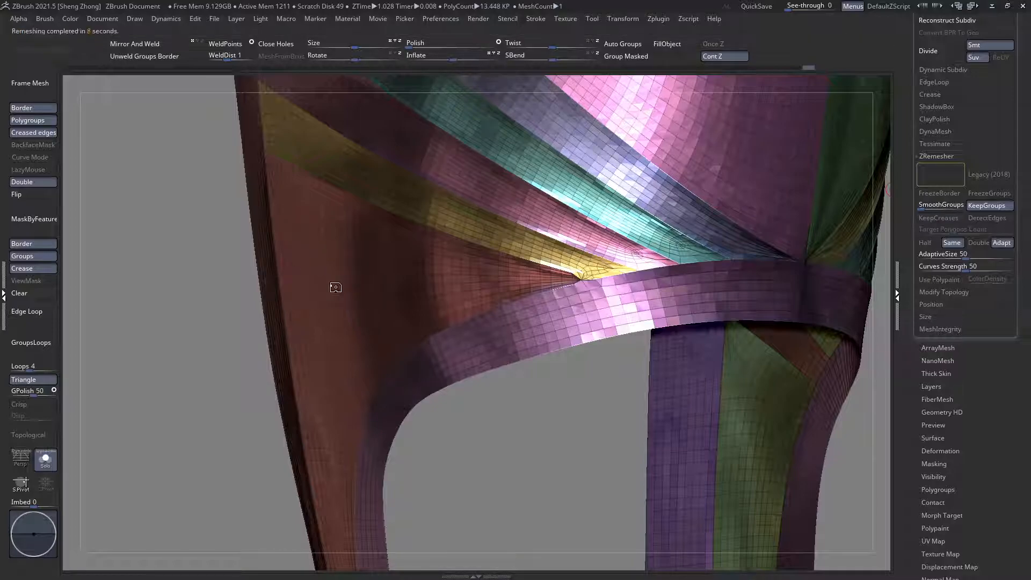
right_drag(293, 231, 412, 210)
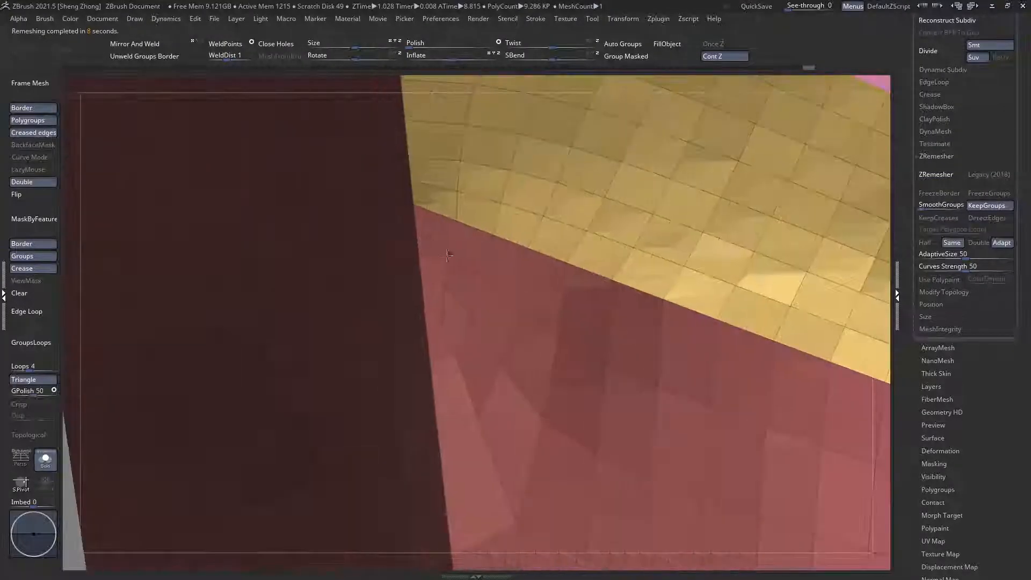
key(space)
click(396, 234)
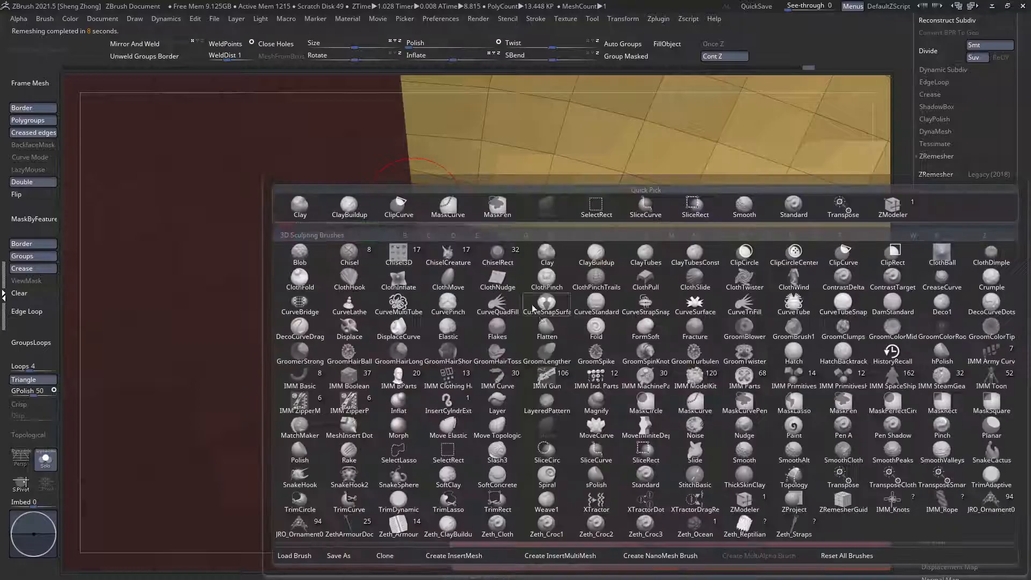
key(z)
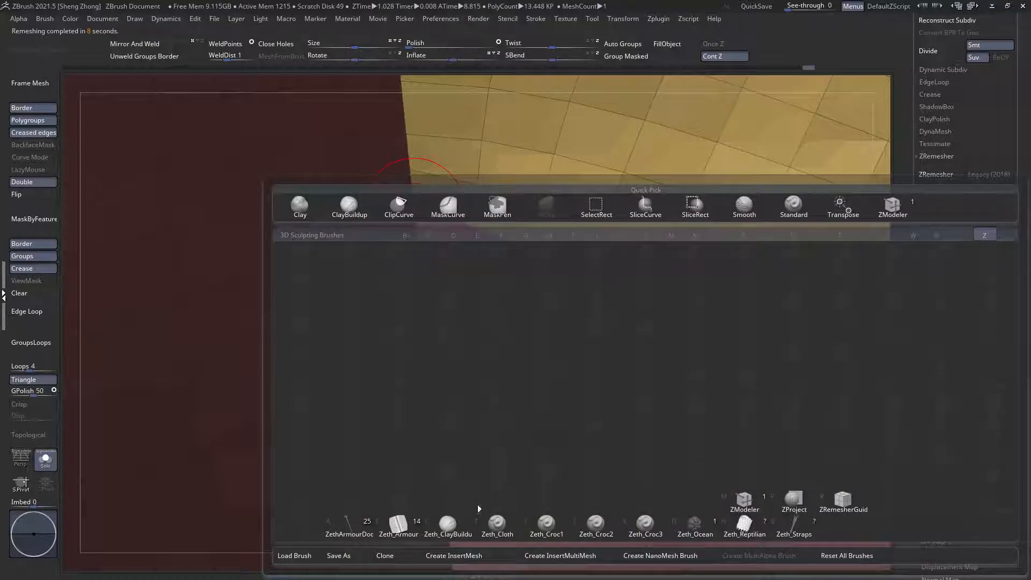
click(750, 505)
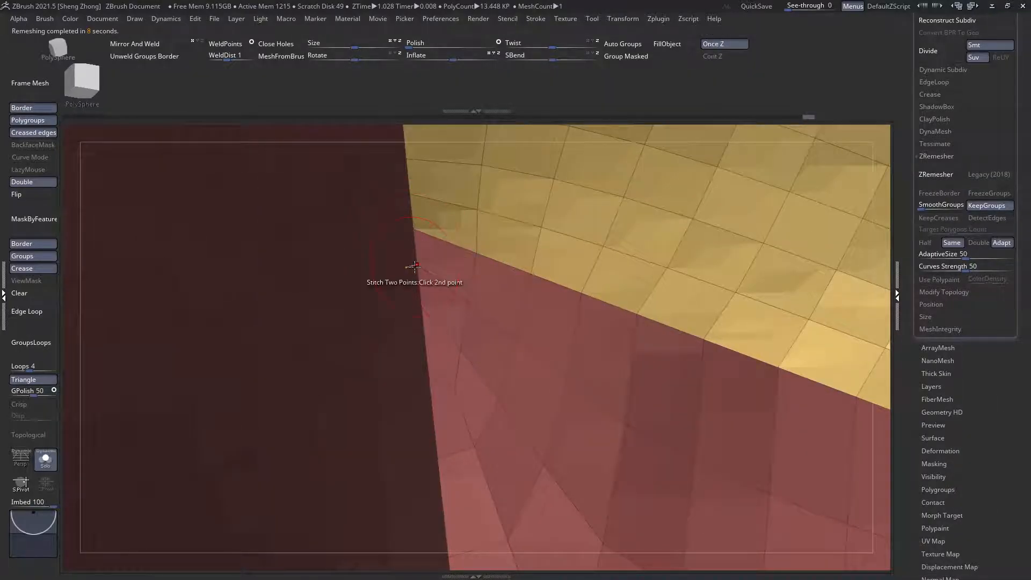
click(413, 266)
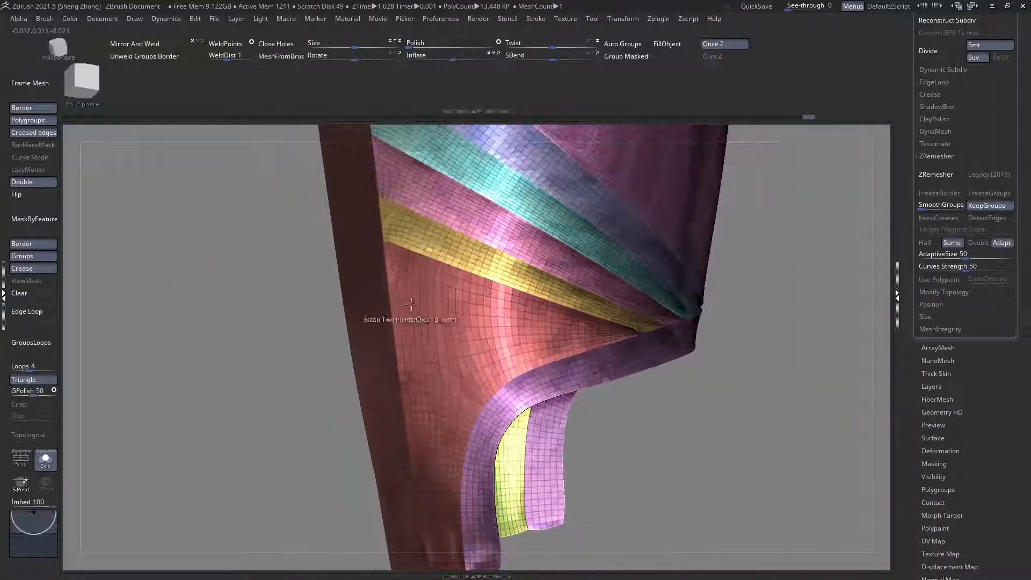
Step: Run ZRemesher again on the stitched plate and check the mesh around the lower red panel and curved band
right_drag(411, 305, 633, 260)
click(945, 182)
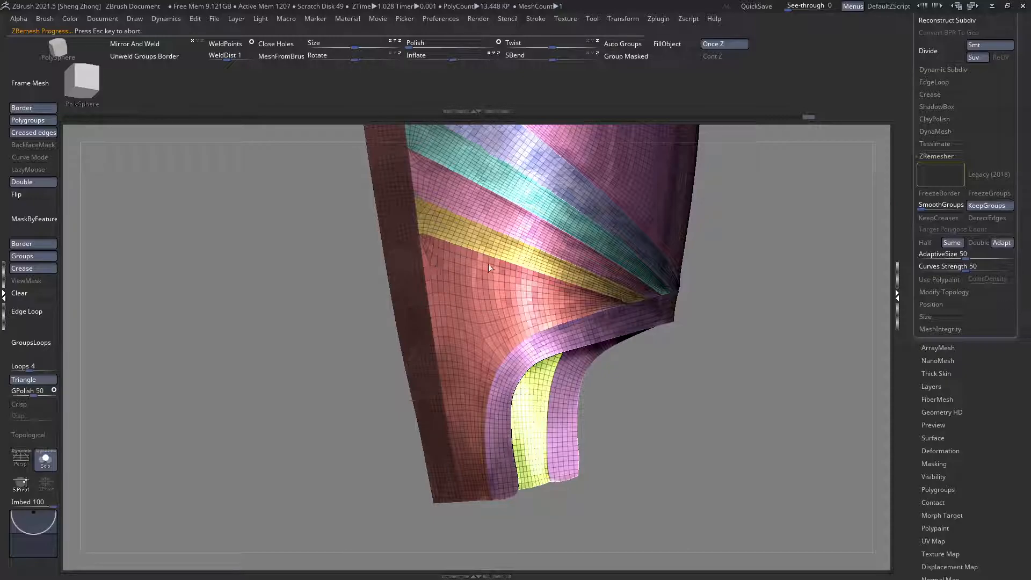
ctrl+right_drag(428, 272, 442, 302)
mouse_move(502, 394)
ctrl+right_down()
mouse_move(461, 327)
mouse_move(525, 177)
mouse_move(350, 205)
ctrl+right_up()
ctrl+right_drag(523, 184, 410, 238)
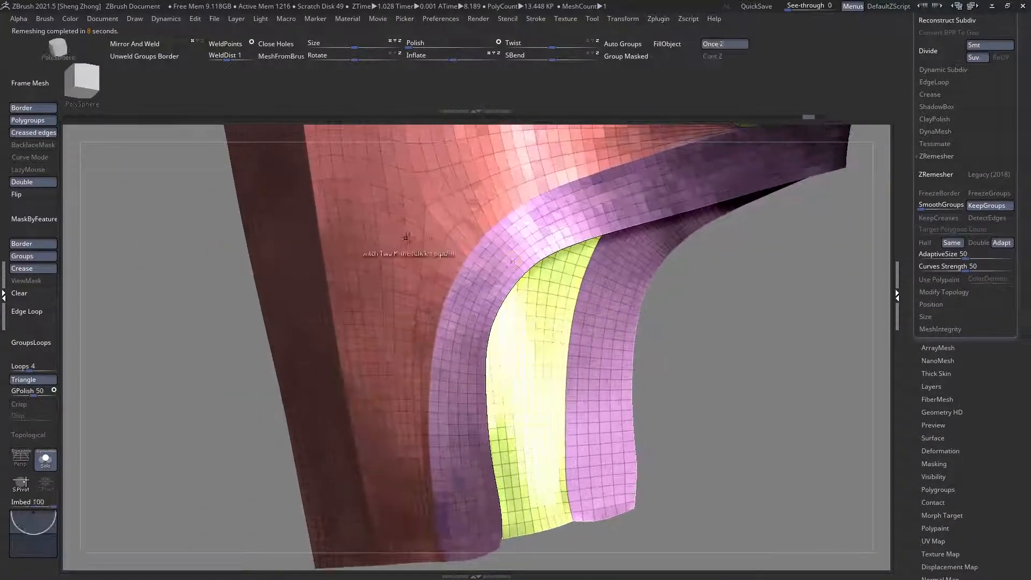
Step: Mask the mesh by border only, with Groups and Crease off, and adjust the brush size for smoothing the lower red panel
key(space)
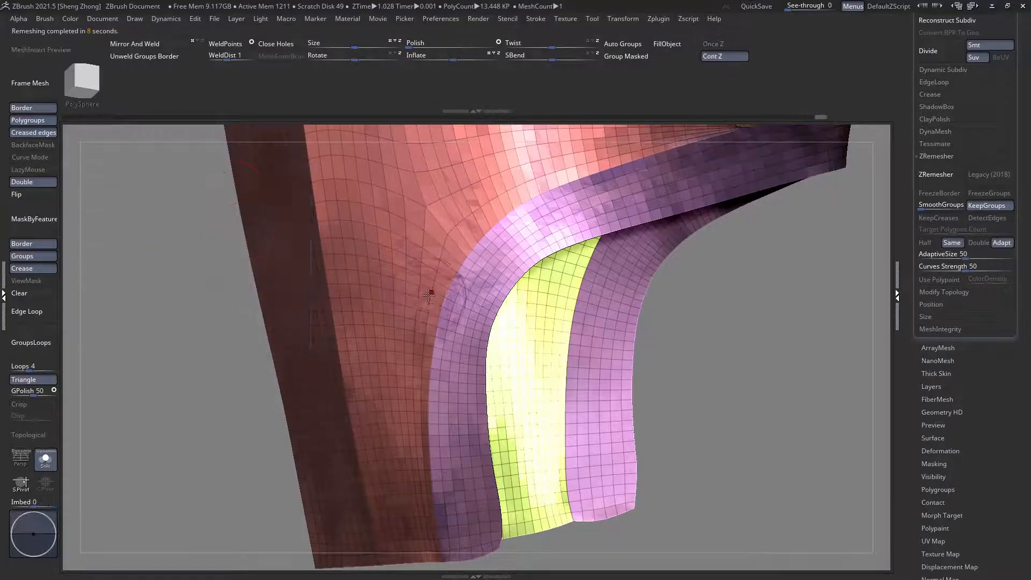
ctrl+right_drag(478, 244, 500, 220)
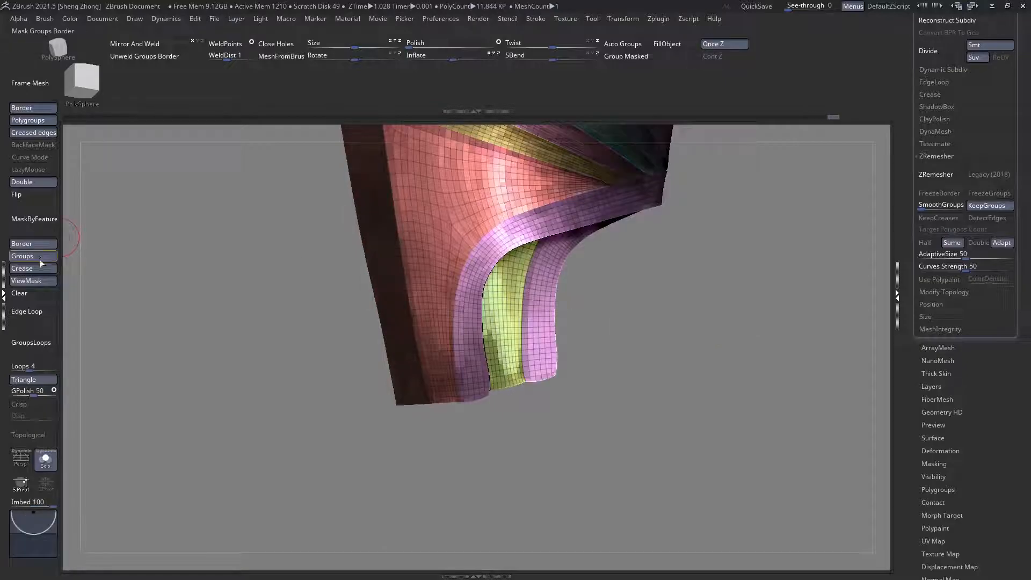
click(40, 257)
click(34, 269)
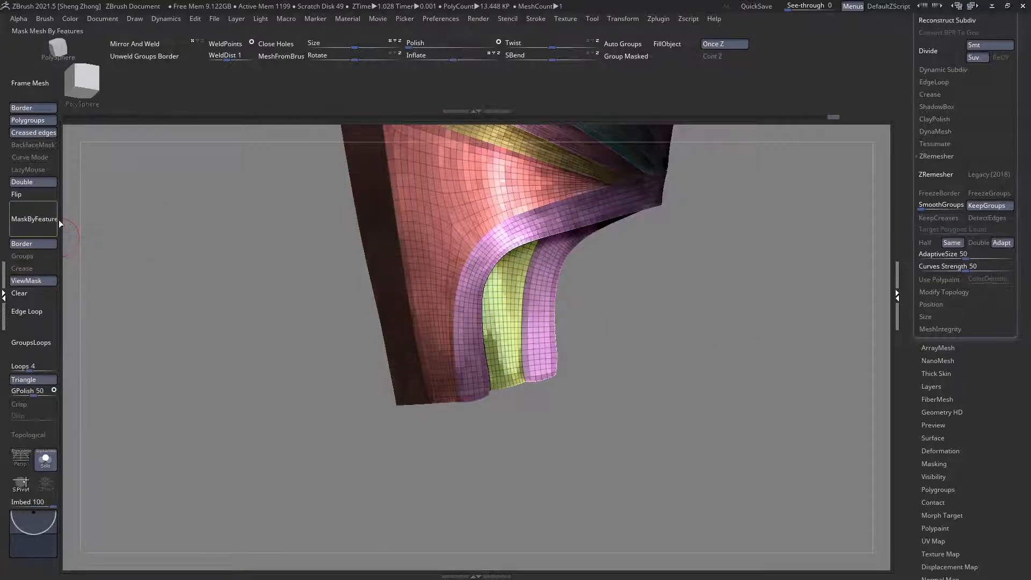
key(space)
key(space)
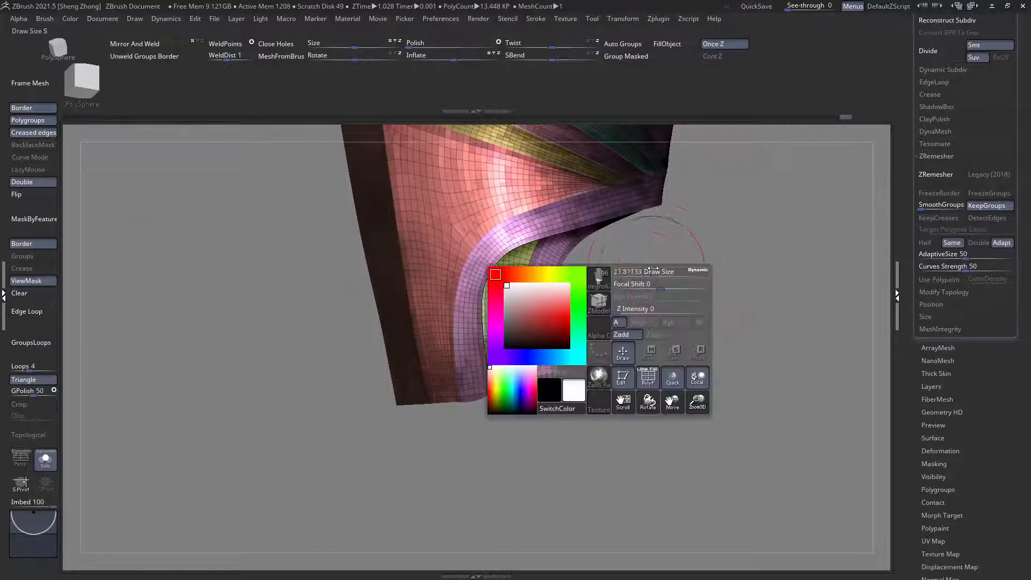
key(space)
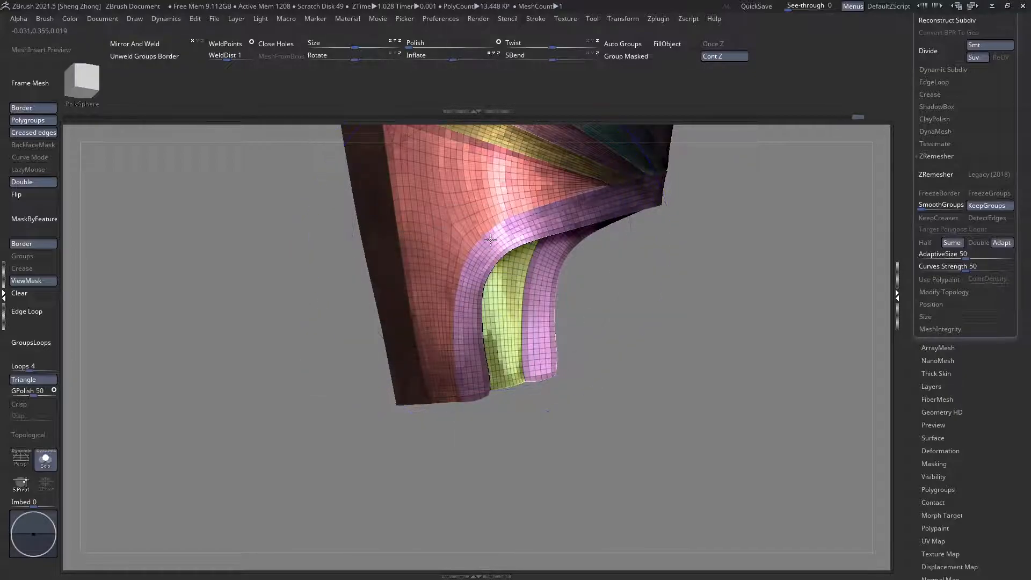
right_drag(468, 282, 425, 381)
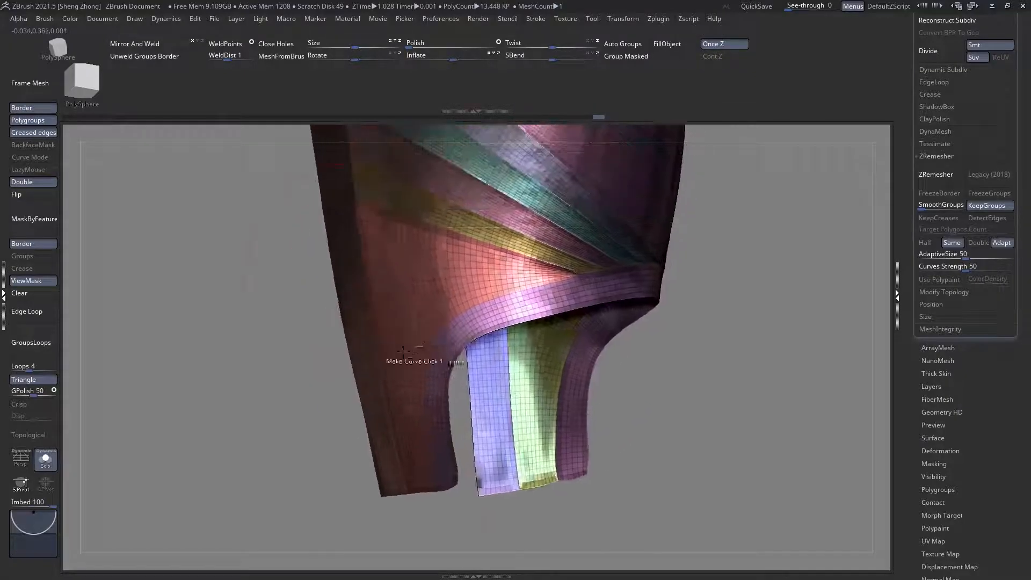
Step: Clear the mask, remesh the plate with ZRemesher at Same and turn it to face the green upper panel
click(24, 293)
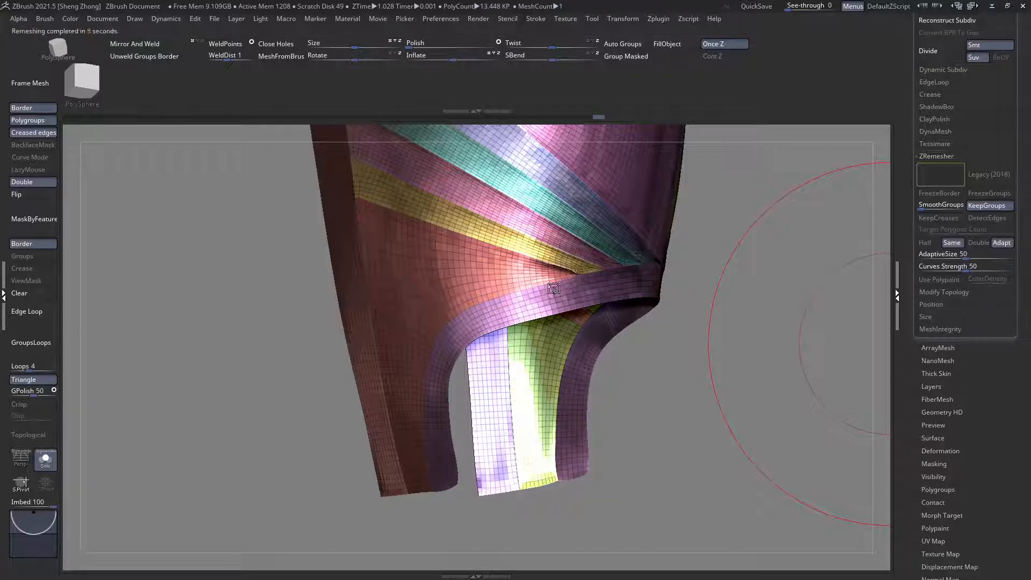
right_drag(553, 281, 497, 215)
ctrl+right_drag(618, 332, 663, 499)
right_drag(506, 209, 267, 131)
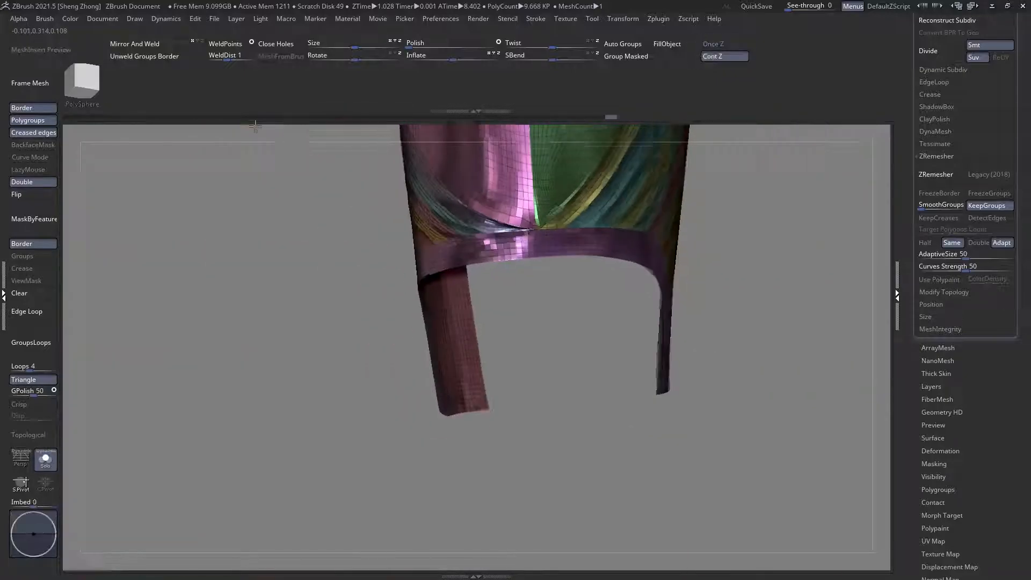
alt+right_drag(526, 278, 494, 451)
mouse_move(660, 354)
right_down()
mouse_move(572, 313)
mouse_move(507, 431)
right_up()
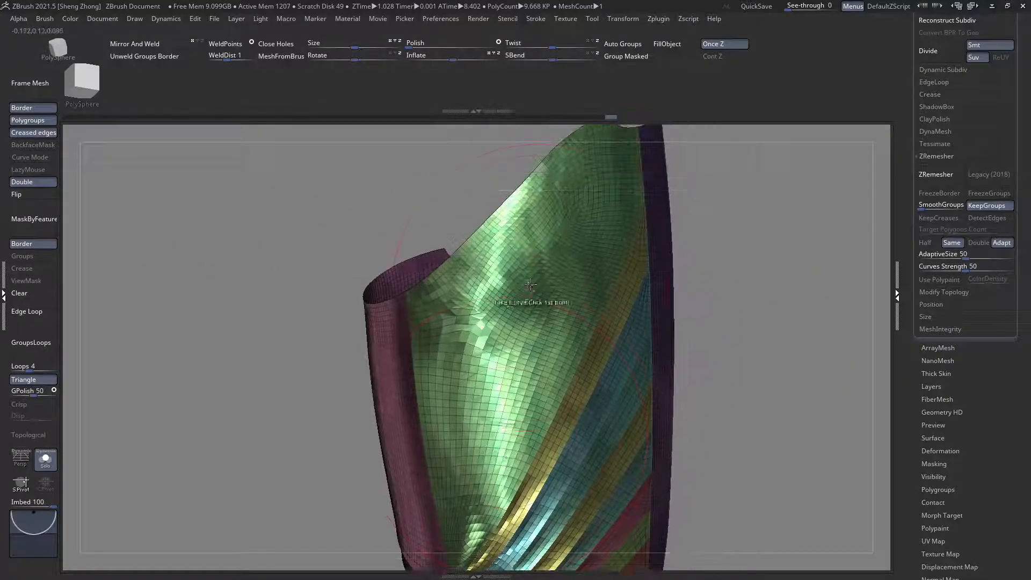
Step: Mask all polygroups except the green upper panel, show the whole plate again and mask its open borders
key(space)
click(264, 242)
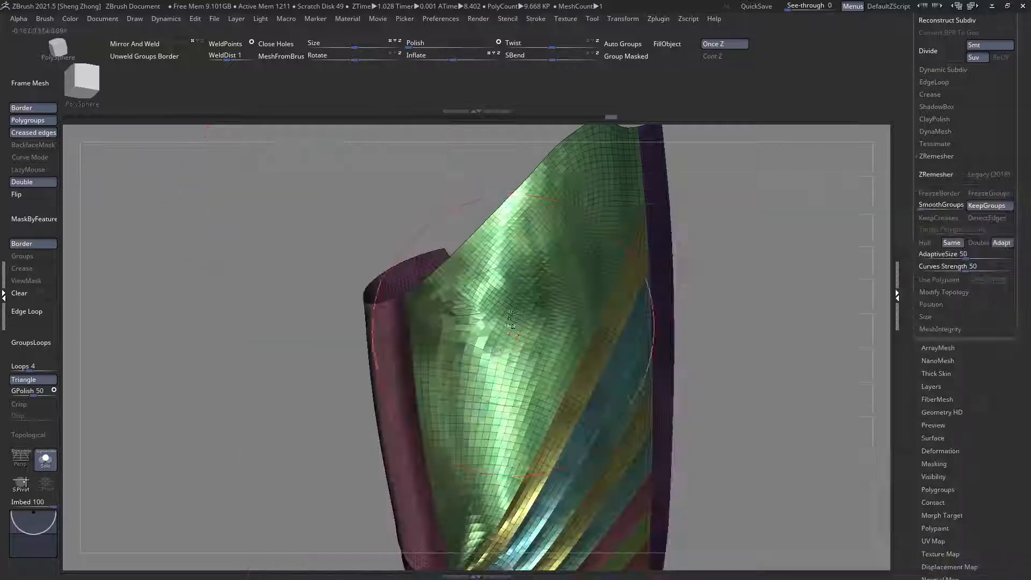
ctrl+shift+click(516, 333)
ctrl+shift+click(516, 333)
ctrl+click(283, 240)
ctrl+shift+click(279, 240)
click(45, 232)
Step: Switch from ZModeler to the Move brush and adjust its draw size for the creased area of the green upper panel
key(f)
key(space)
drag(309, 290, 341, 290)
mouse_move(420, 291)
right_down()
mouse_move(439, 321)
mouse_move(632, 400)
right_up()
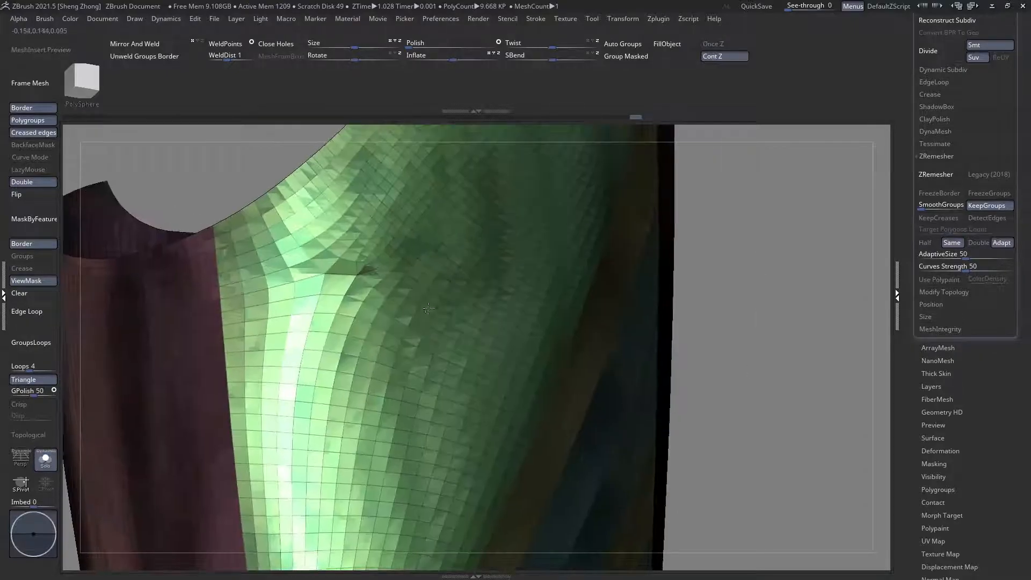
ctrl+right_drag(408, 244, 365, 226)
key(space)
click(313, 159)
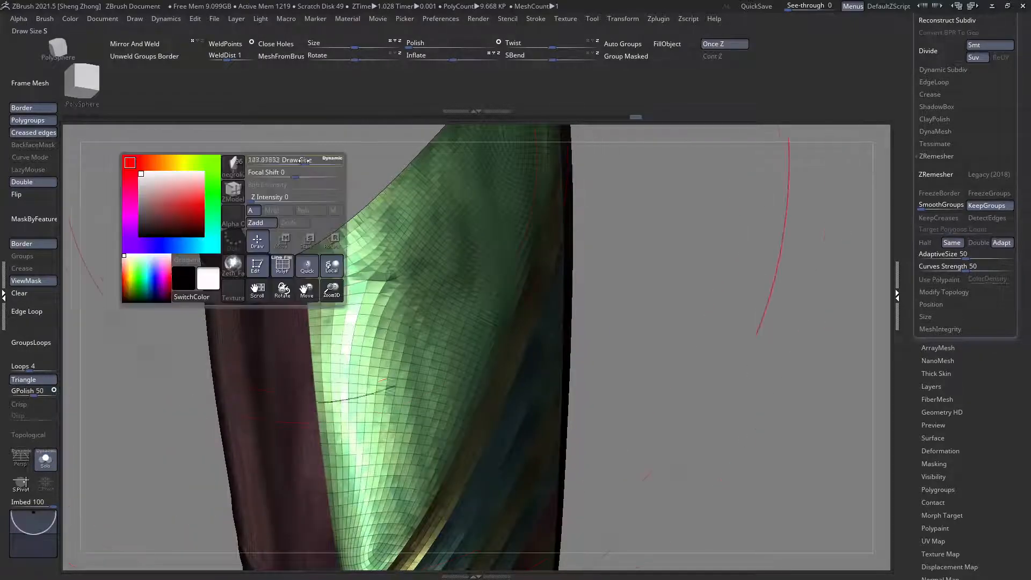
right_drag(391, 275, 444, 329)
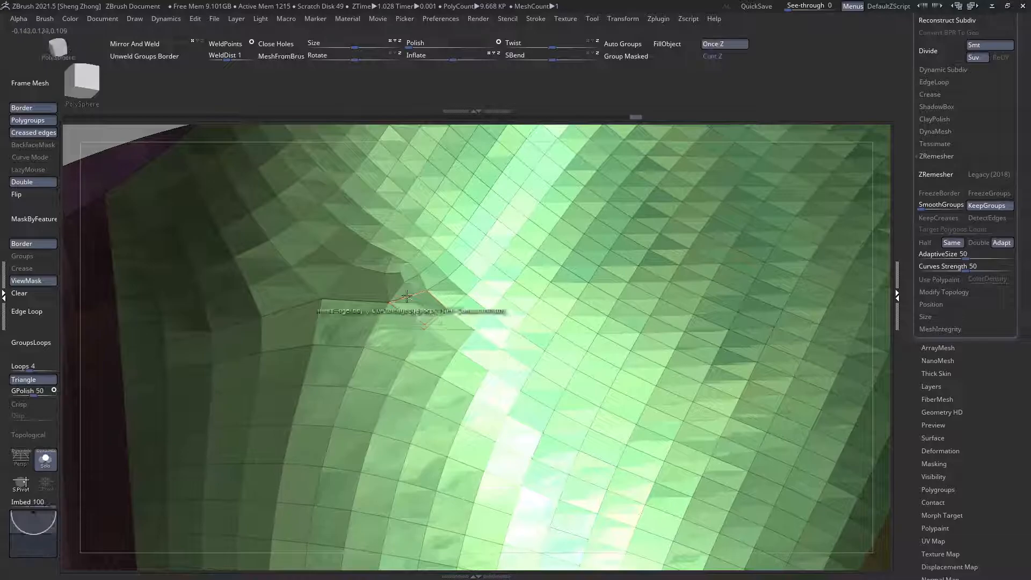
ctrl+right_drag(378, 297, 248, 247)
key(space)
click(160, 216)
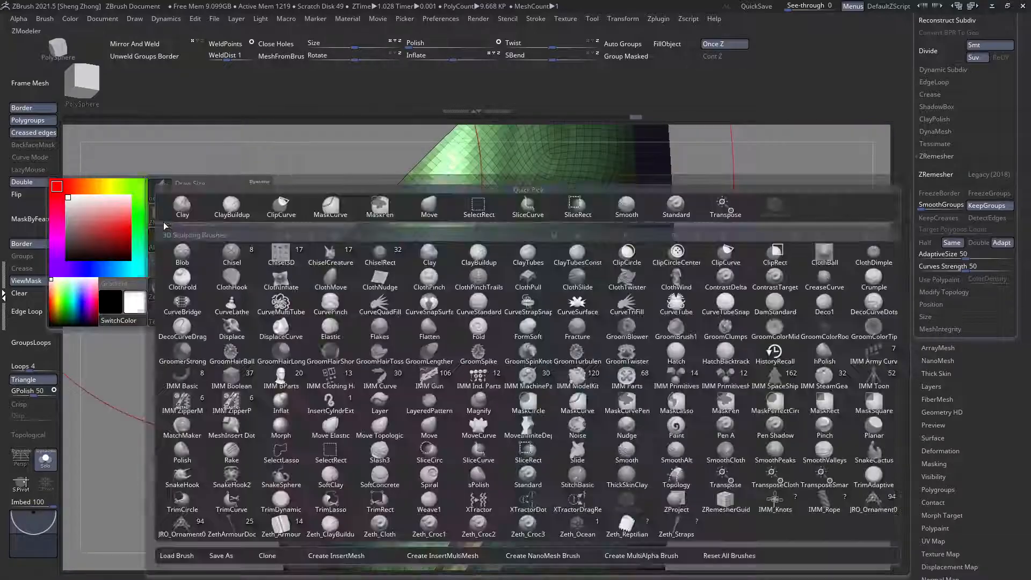
click(432, 358)
key(space)
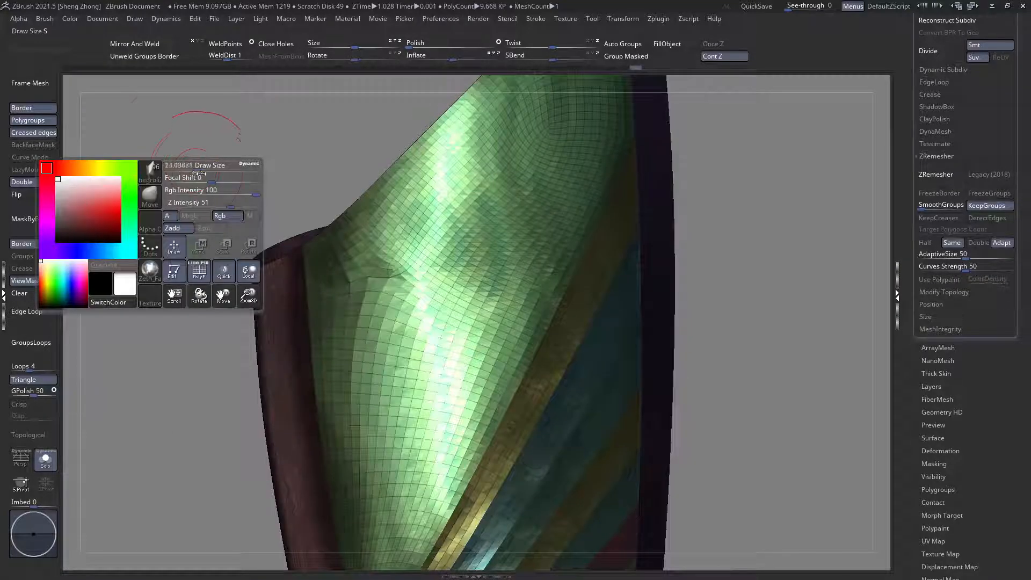
Step: Reshape the crease near the pink seam of the green upper panel with Move strokes at varied brush sizes
drag(424, 311, 428, 288)
right_drag(428, 288, 423, 273)
key(space)
mouse_move(423, 273)
mouse_down()
mouse_move(390, 294)
mouse_move(415, 288)
mouse_move(403, 312)
mouse_up()
key(shift+space)
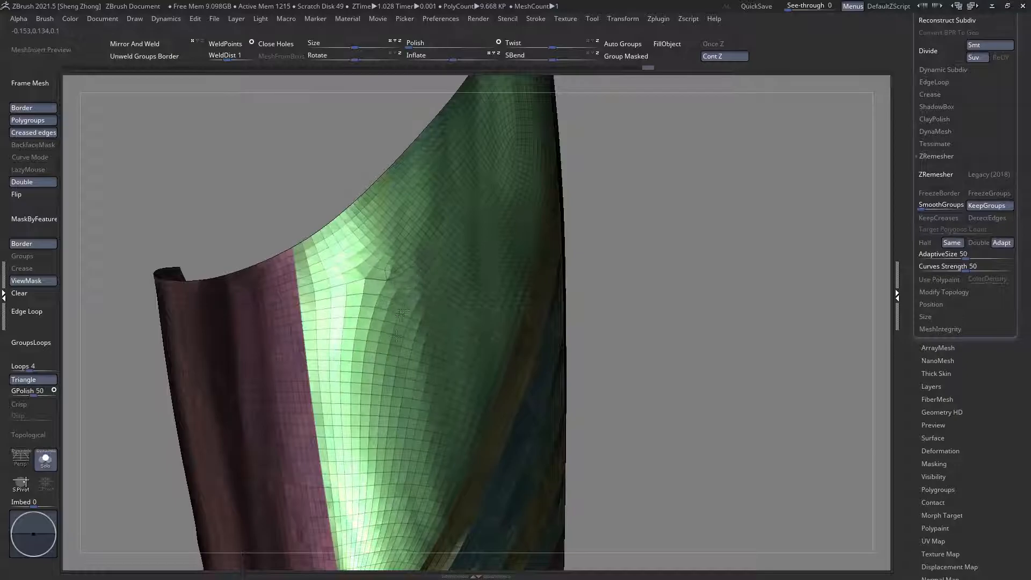
mouse_move(411, 260)
ctrl+right_down()
mouse_move(380, 294)
mouse_move(394, 301)
ctrl+right_up()
key(space)
drag(386, 292, 443, 275)
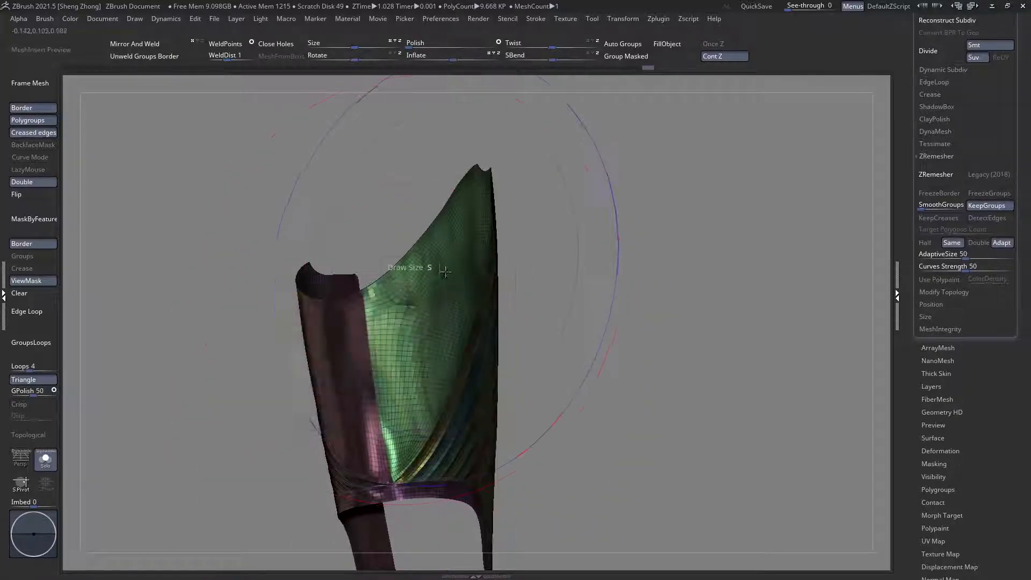
Step: Turn off the polyframe colours and push the upper panel's surface into an even curve with the Move brush
mouse_move(455, 247)
right_down()
mouse_move(410, 306)
mouse_move(430, 318)
mouse_move(420, 281)
right_up()
key(shift+f)
key(space)
drag(421, 281, 440, 337)
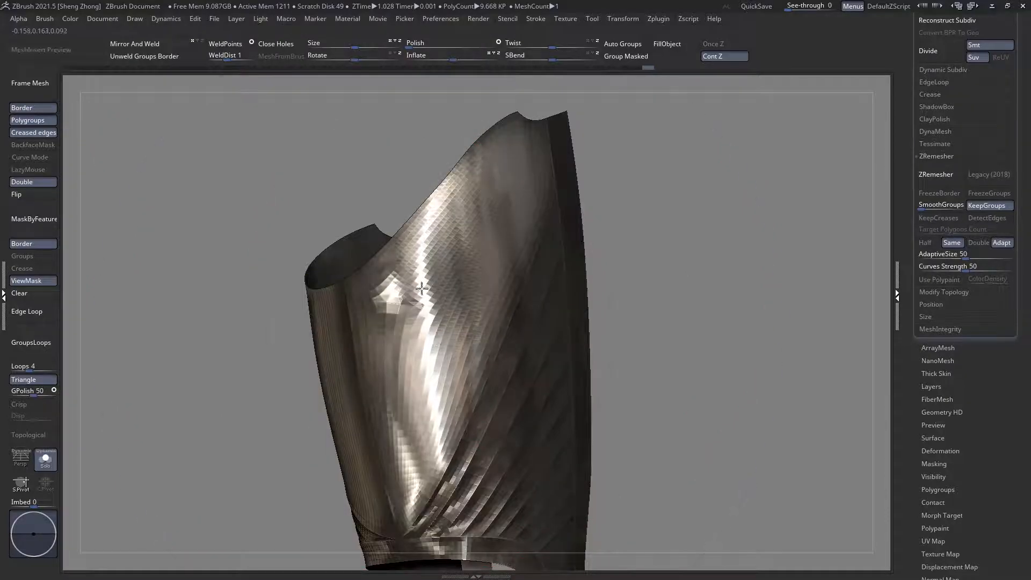
right_drag(411, 460, 385, 370)
key(space)
drag(430, 316, 445, 315)
drag(421, 364, 424, 400)
Step: Refine the upper panel with resized Move strokes and smooth the surface beside its seam
right_drag(424, 401, 414, 350)
key(space)
mouse_move(416, 315)
mouse_down()
mouse_move(430, 312)
mouse_move(431, 268)
mouse_up()
shift+drag(410, 311, 371, 370)
mouse_move(376, 359)
right_down()
mouse_move(413, 355)
mouse_move(420, 318)
mouse_move(406, 304)
right_up()
key(space)
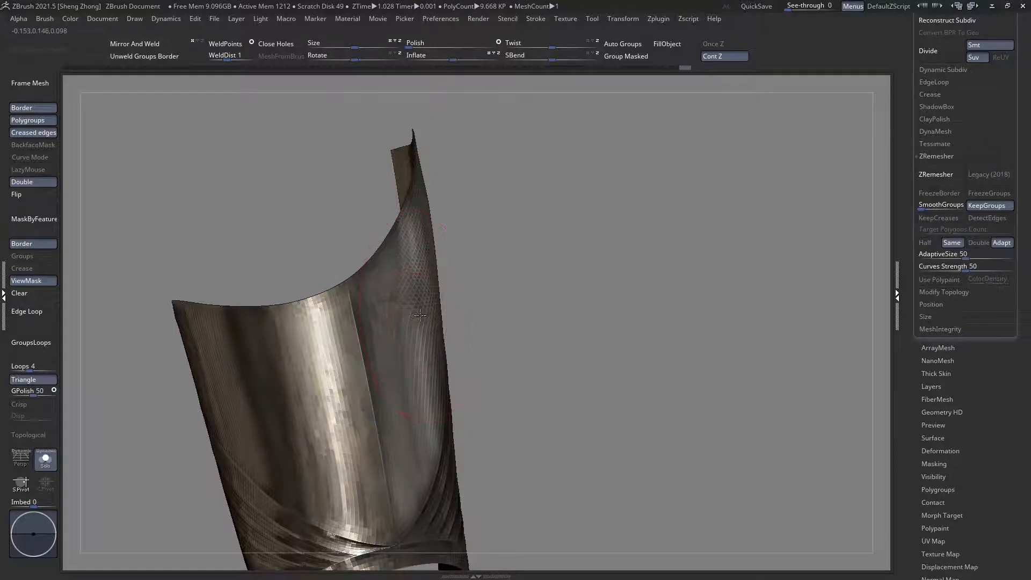
right_drag(413, 319, 408, 376)
key(space)
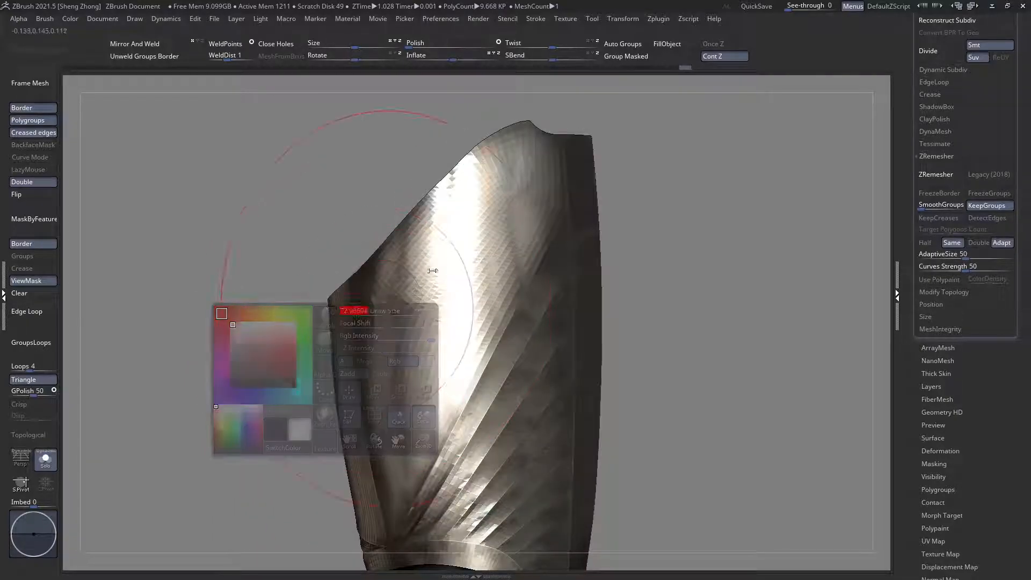
right_drag(422, 265, 117, 327)
key(shift+f)
key(shift+f)
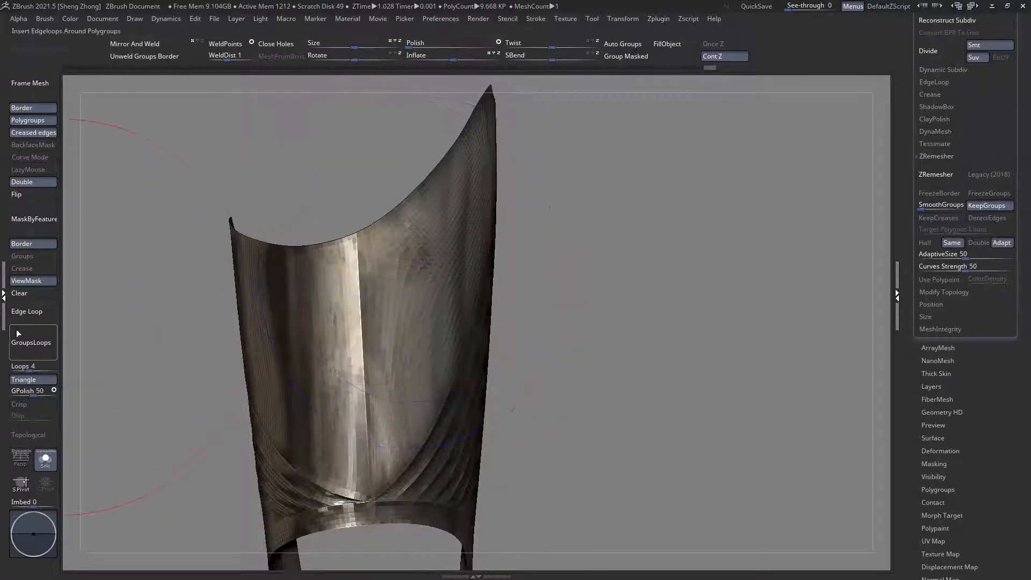
Step: Try inserting edge loops around the plate's polygroups with GroupsLoops and undo the attempt
click(29, 340)
right_drag(342, 347, 159, 275)
key(ctrl+z)
key(ctrl+z)
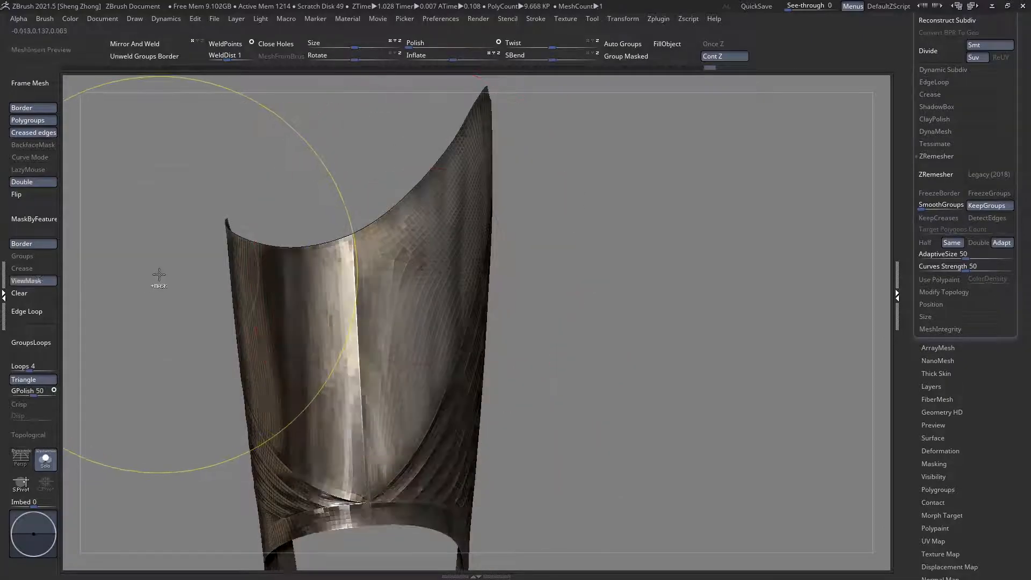
Step: Set the brush size to about 14 and even out the faceted bump on the upper panel near its top edge
right_click(362, 251)
ctrl+right_drag(407, 256, 489, 308)
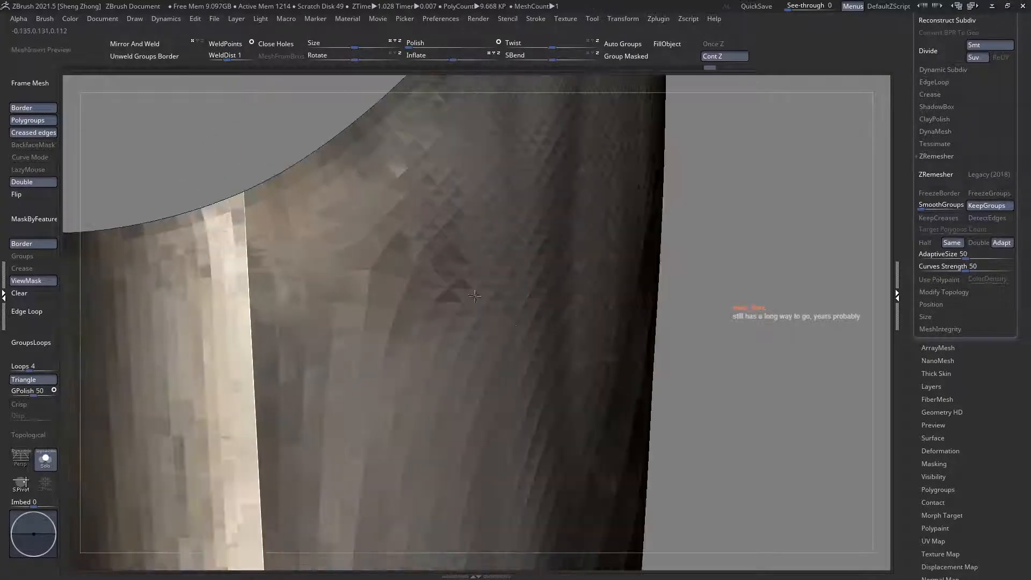
right_click(428, 229)
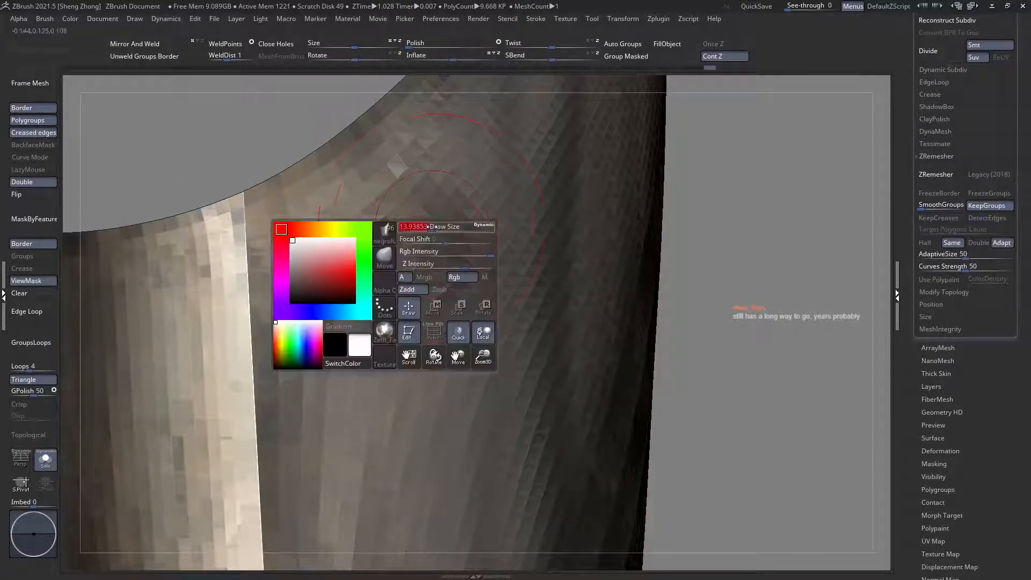
mouse_move(413, 236)
ctrl+right_down()
mouse_move(394, 232)
mouse_move(376, 279)
mouse_move(413, 316)
mouse_move(450, 296)
ctrl+right_up()
key(shift+f)
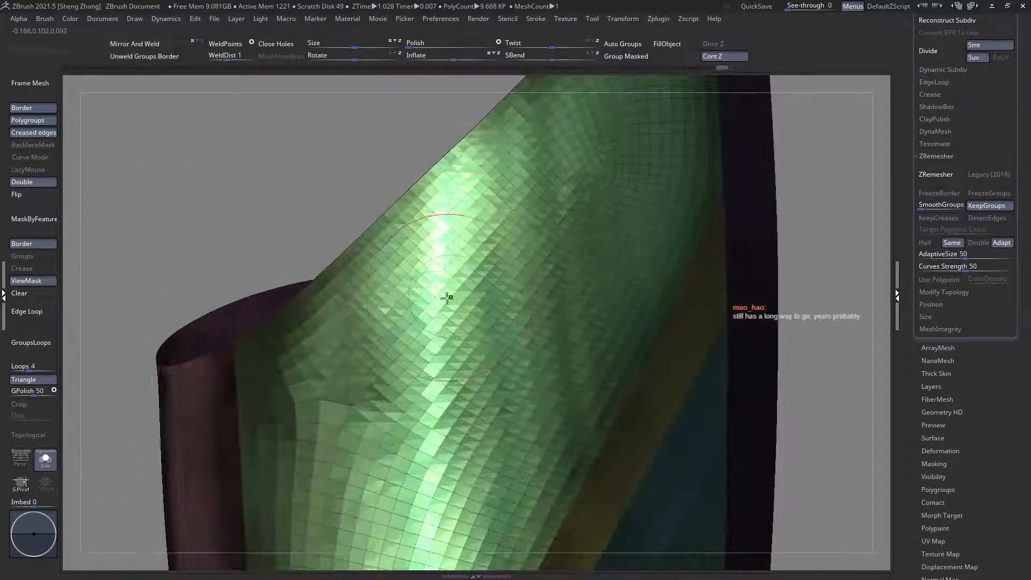
right_drag(352, 404, 374, 395)
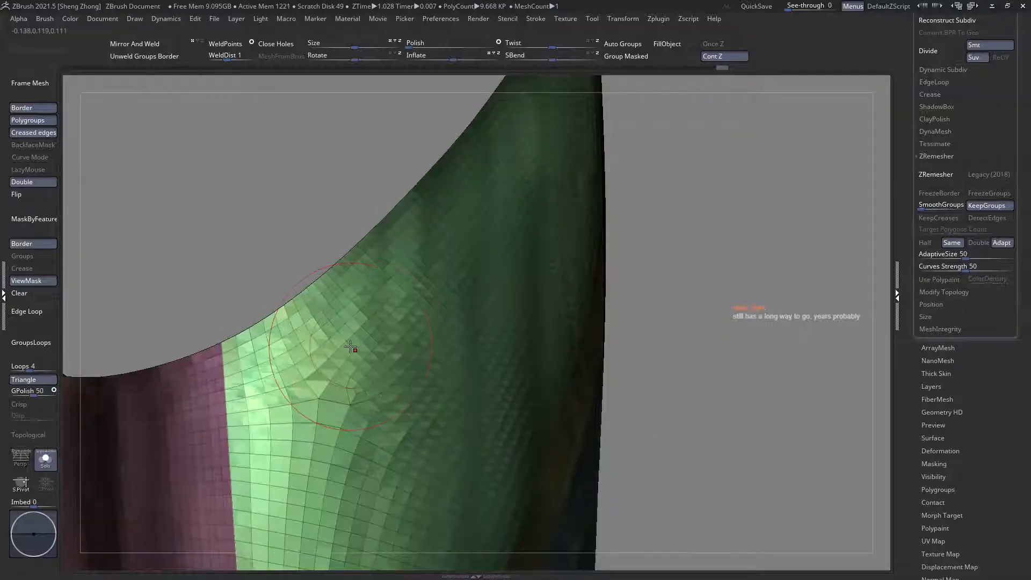
mouse_move(399, 313)
right_down()
mouse_move(339, 224)
mouse_move(341, 185)
right_up()
key(shift+f)
right_drag(387, 296, 297, 317)
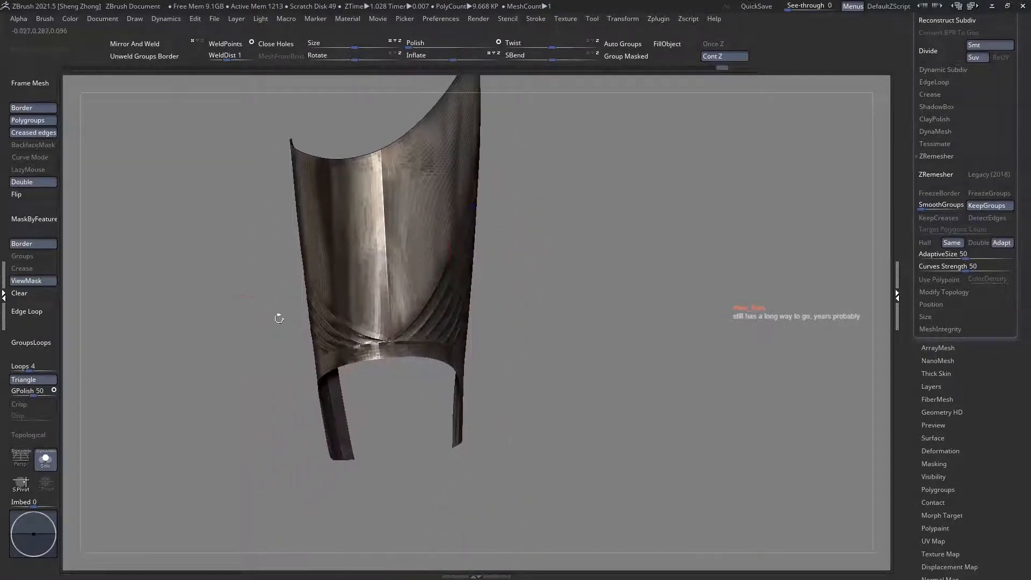
Step: Clear the mask and set ZModeler's point action to Stitch Two Points, To End Point, at the lower seam tip
click(31, 294)
ctrl+right_drag(370, 333, 400, 333)
key(shift+f)
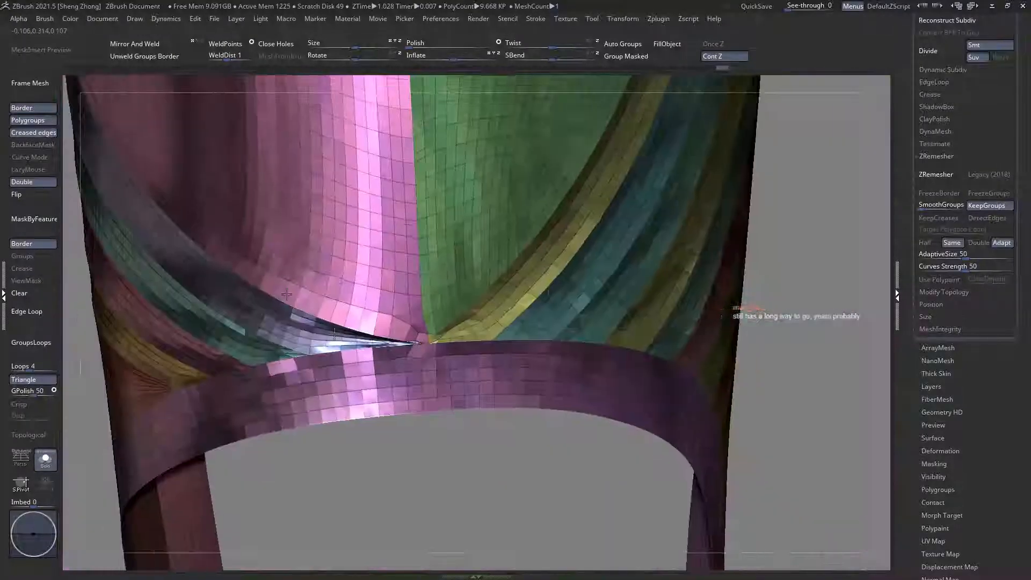
key(space)
key(b)
key(z)
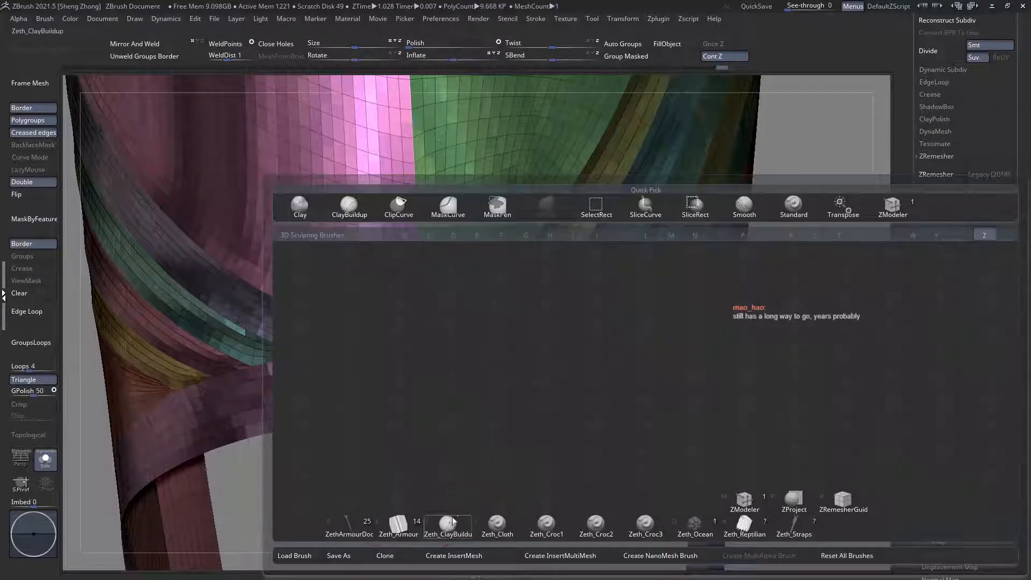
click(744, 501)
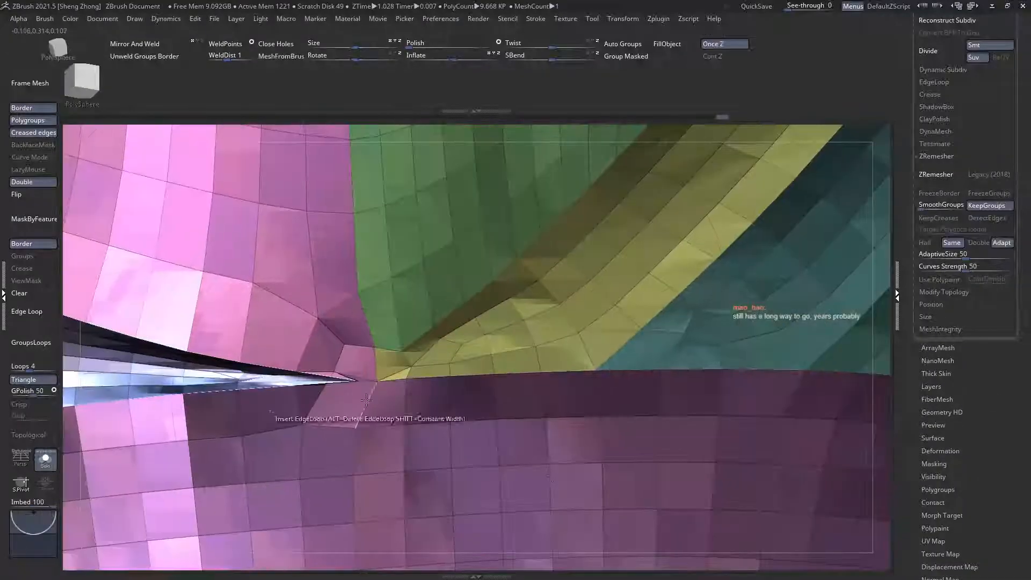
key(space)
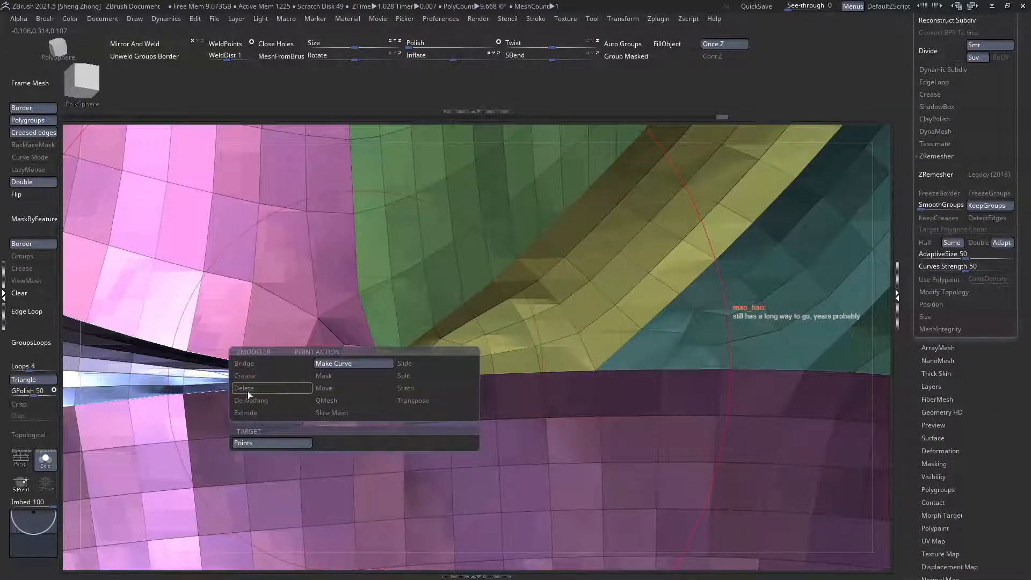
click(424, 386)
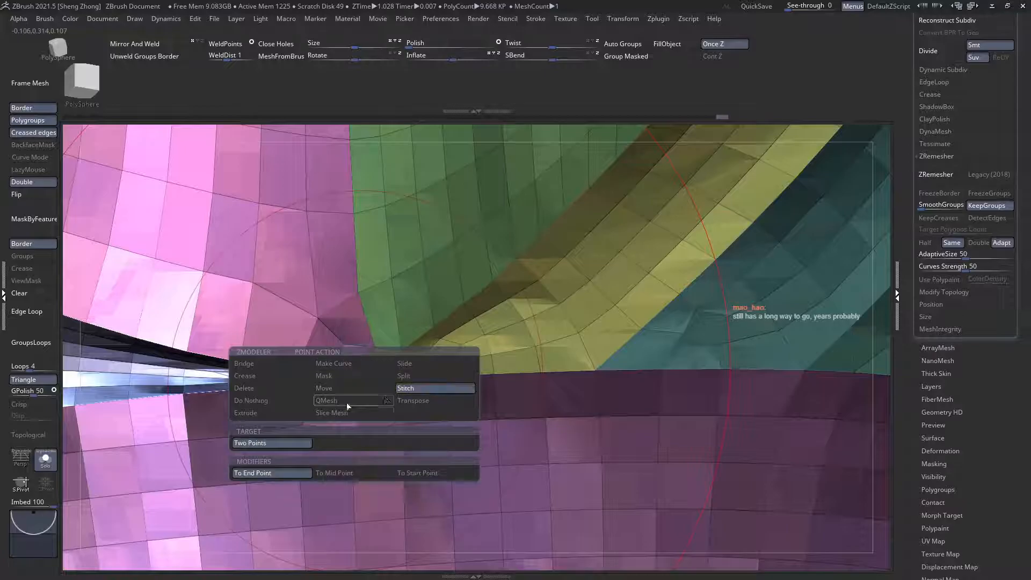
Step: Stitch the loose points at the gap's tip to the corner where the pink and green panels meet the band
ctrl+right_drag(318, 318, 365, 413)
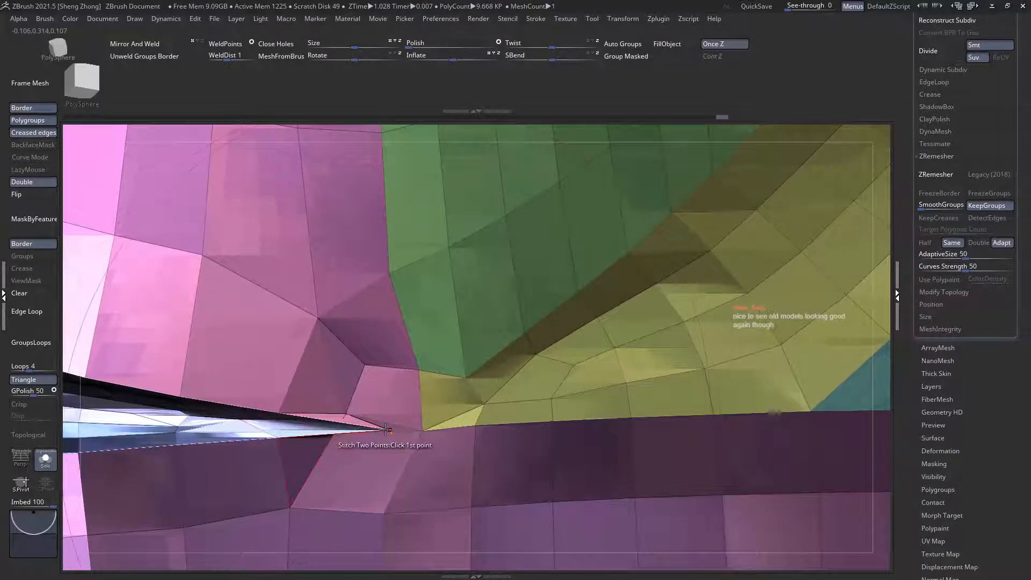
click(345, 414)
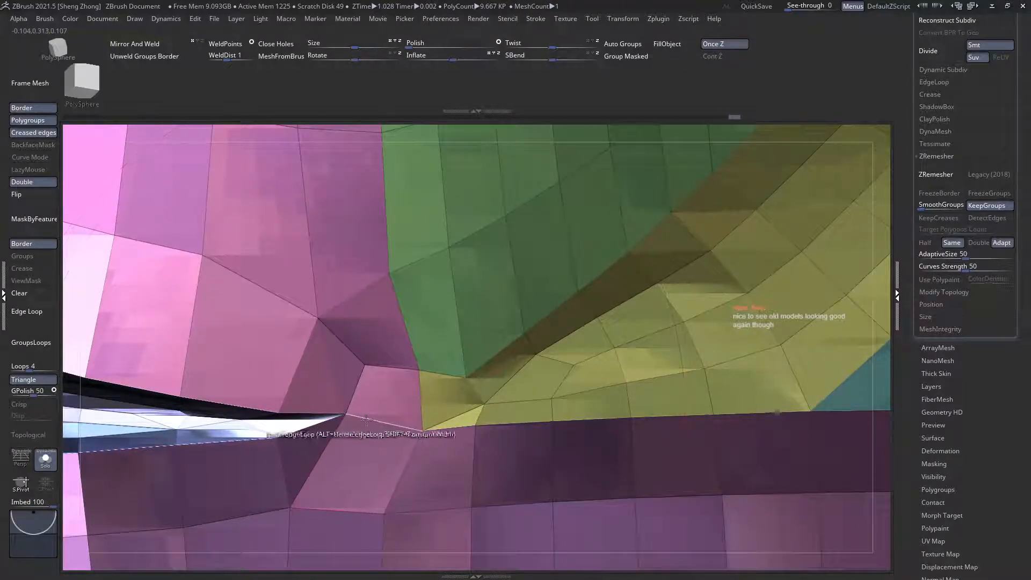
click(420, 431)
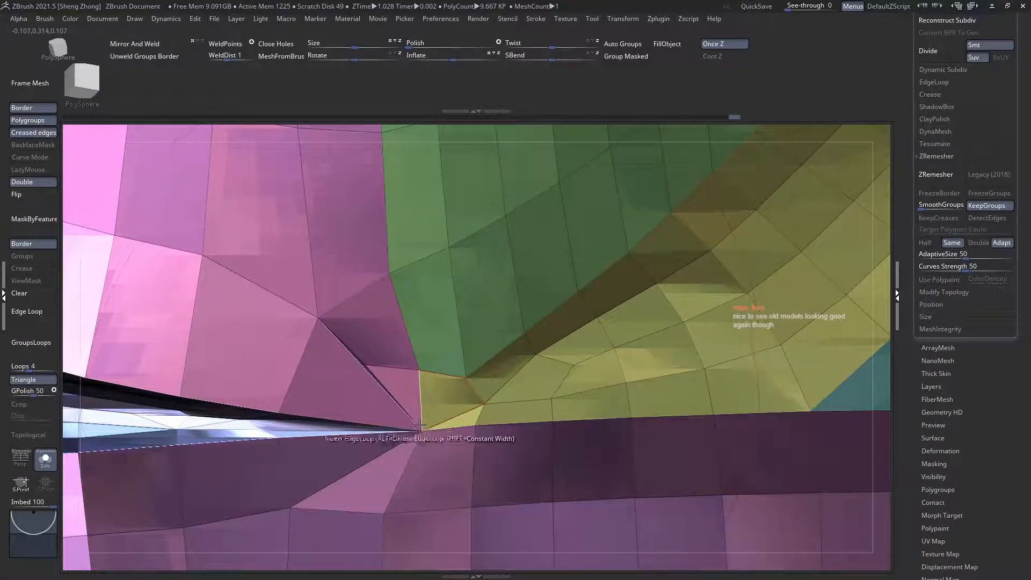
click(421, 430)
Step: Isolate the pink panel to inspect its folded corner, show the whole plate again and stitch the stray edge point to its neighbour
right_drag(388, 406, 279, 285)
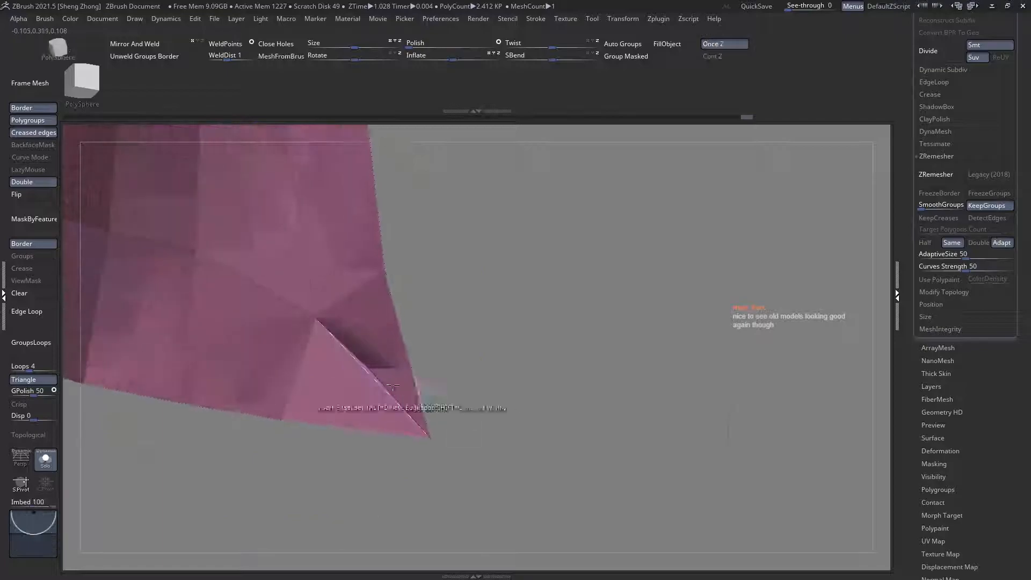
click(369, 370)
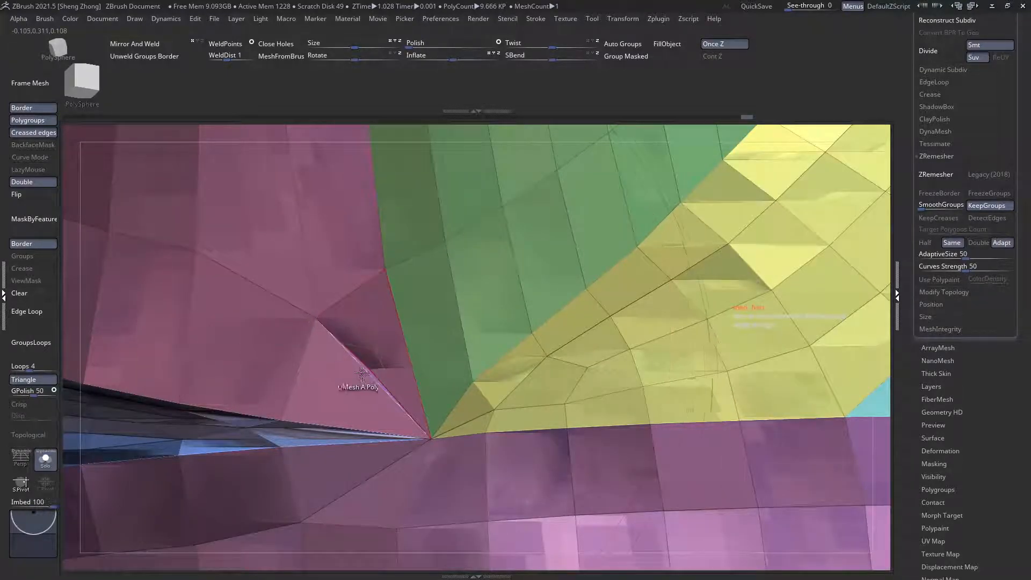
click(367, 368)
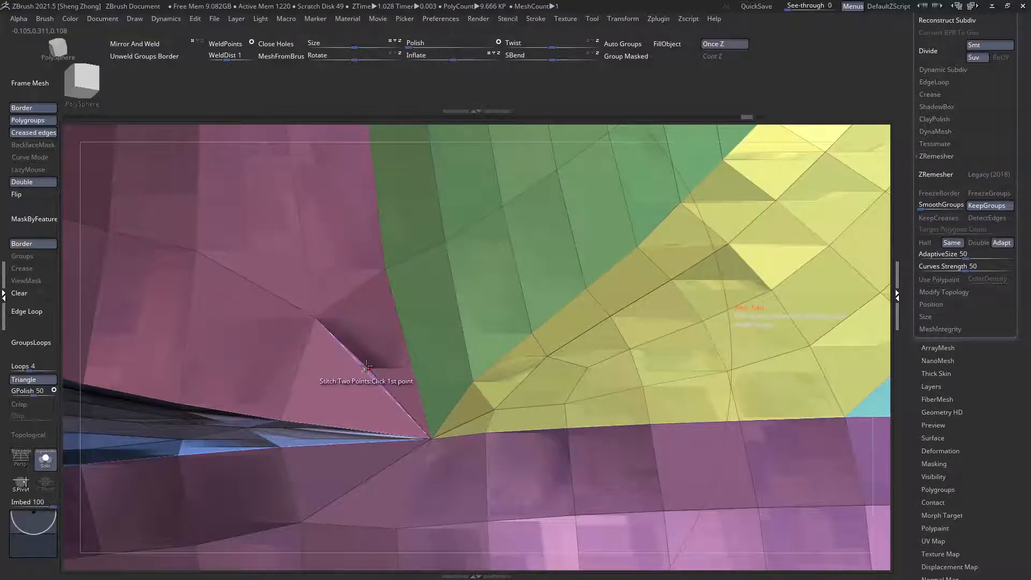
click(315, 320)
Step: Stitch the loose point at the tip where the yellow stripe and red panel meet the purple band
ctrl+right_drag(267, 294, 258, 247)
right_drag(258, 344, 483, 300)
right_drag(371, 354, 456, 333)
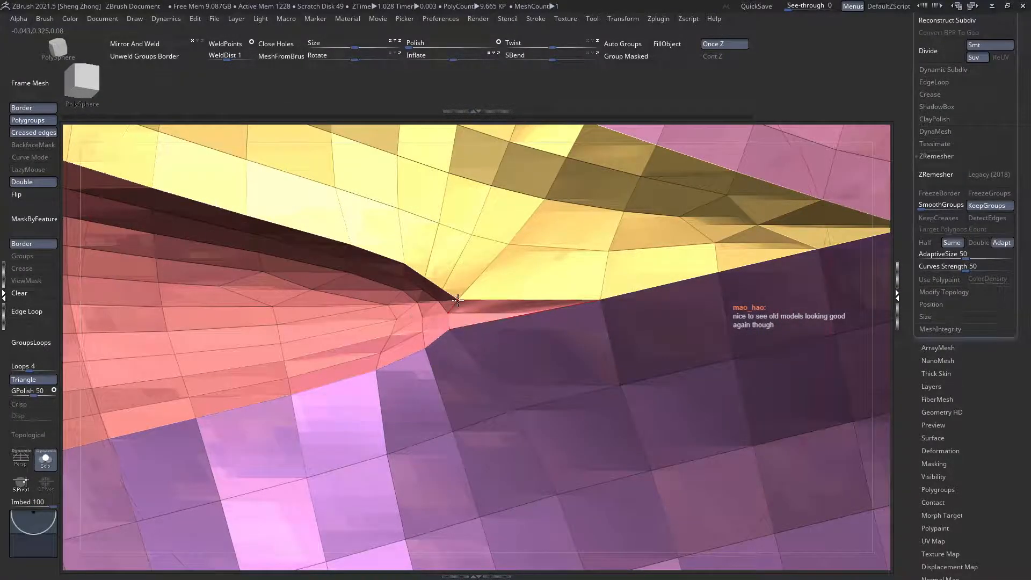
right_drag(434, 324, 442, 321)
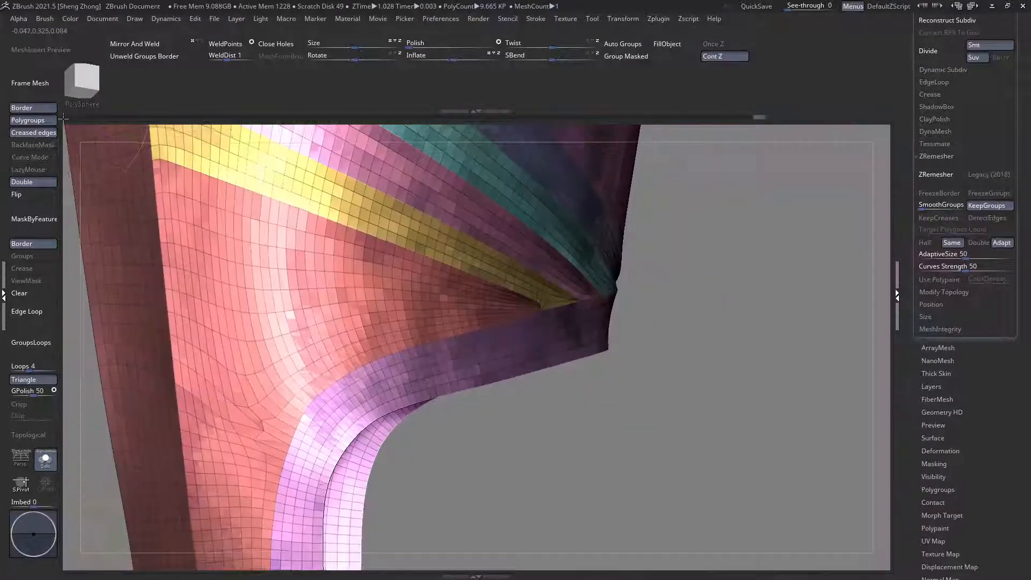
key(shift+f)
right_drag(456, 328, 471, 323)
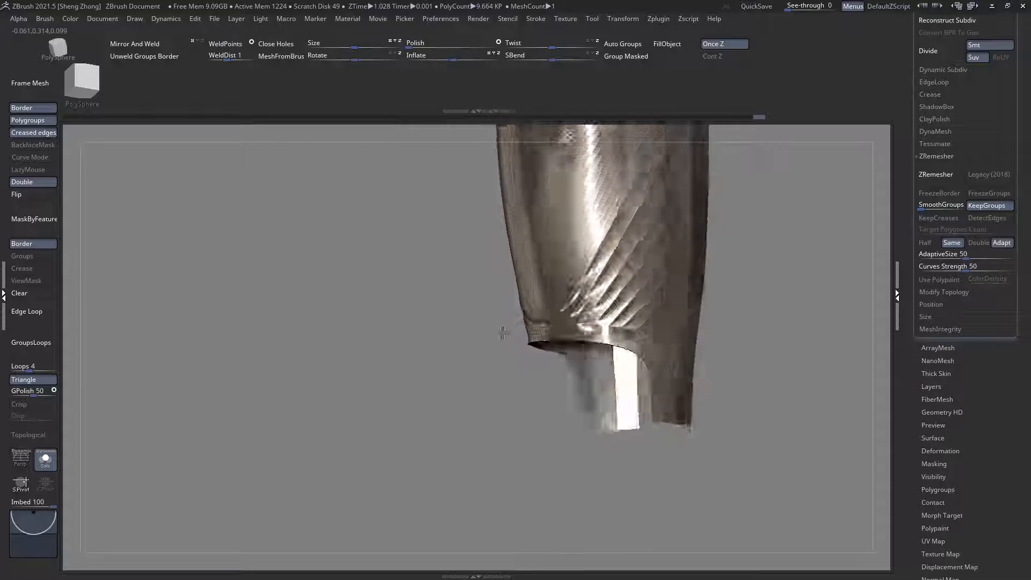
Step: Set ZModeler's edge action to Delete and remove the diagonal edge on the purple band beside the seam tip
key(shift+f)
alt+right_drag(504, 333, 544, 305)
key(shift+f)
key(shift+f)
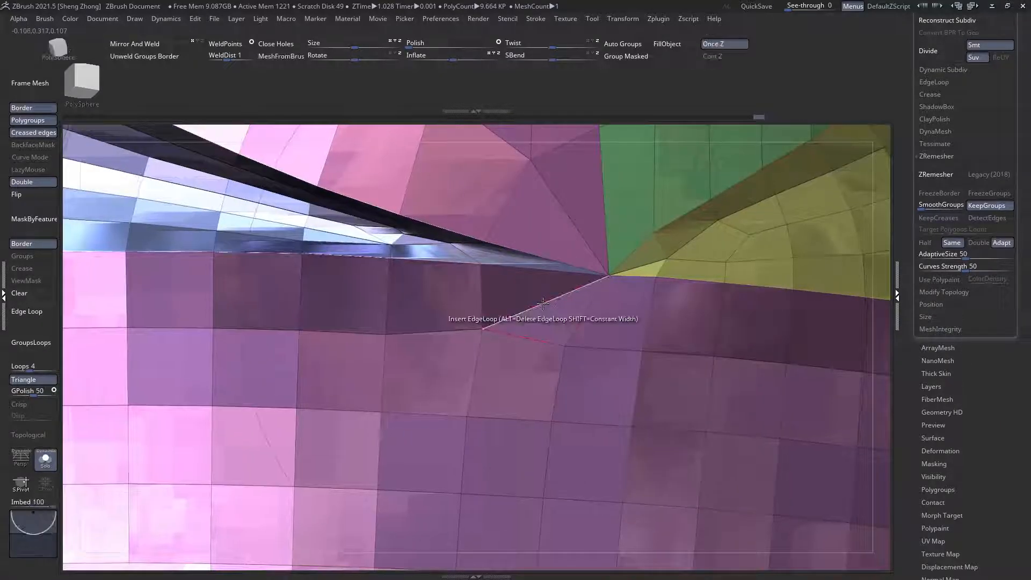
key(space)
click(420, 318)
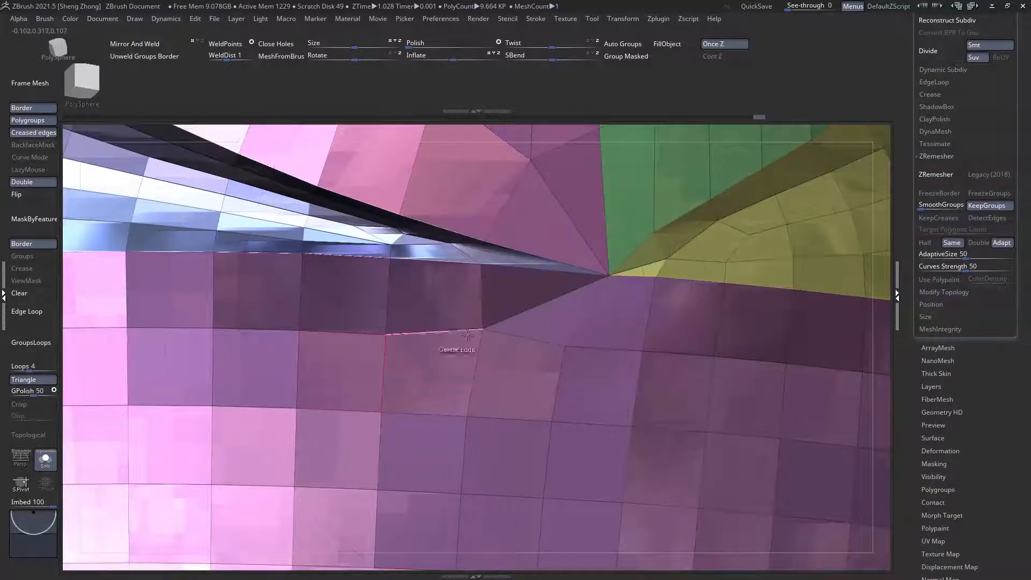
click(512, 316)
Step: Examine the plate's upper surface with the mesh wireframe hidden, and show the wireframe again
ctrl+right_drag(513, 316, 376, 236)
alt+right_drag(485, 220, 137, 348)
key(shift+f)
right_drag(414, 340, 539, 398)
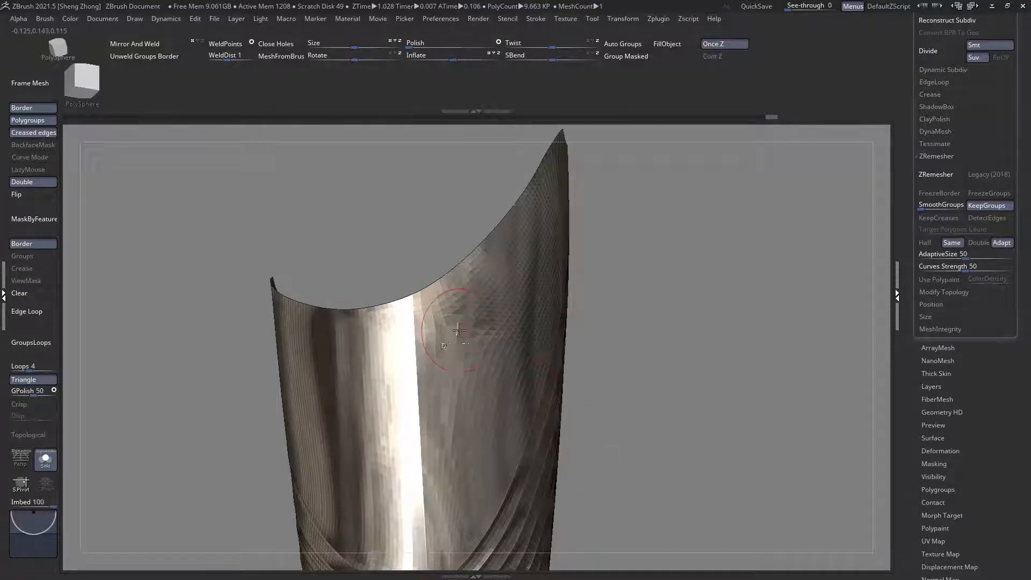
key(shift+f)
Step: Isolate the green upper panel and activate the ZModeler brush
key(space)
click(293, 237)
click(646, 207)
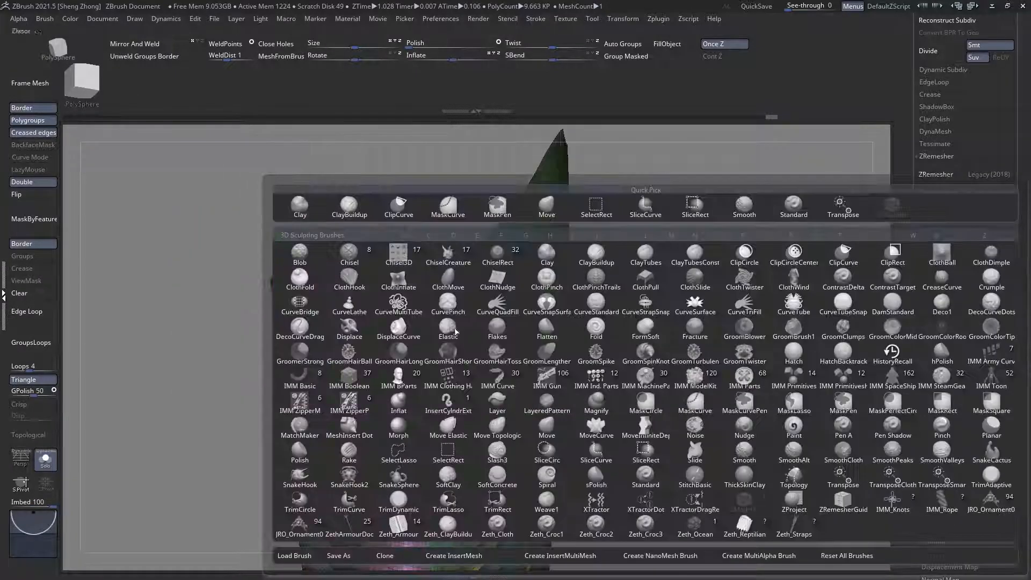
mouse_move(504, 354)
ctrl+right_down()
mouse_move(462, 312)
mouse_move(509, 290)
mouse_move(546, 343)
mouse_move(462, 322)
mouse_move(415, 339)
mouse_move(394, 317)
mouse_move(411, 327)
mouse_move(398, 318)
mouse_move(423, 310)
ctrl+right_up()
key(shift+f)
key(shift+f)
ctrl+shift+click(410, 327)
key(space)
key(b)
key(z)
key(m)
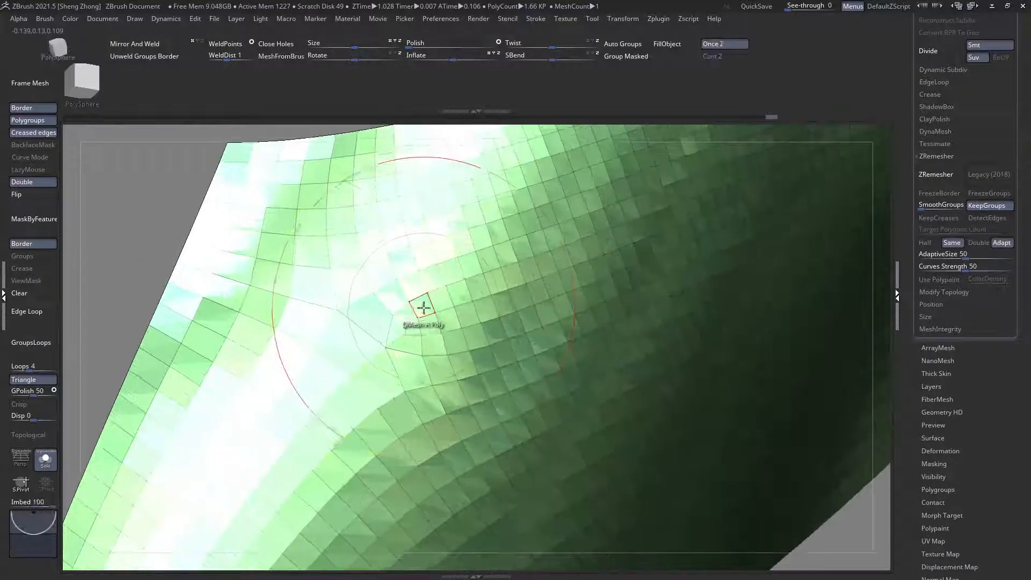
Step: Set ZModeler's edge Delete target to EdgeLoop Complete and delete the edge loop beside the green panel's irregular mesh junction
key(space)
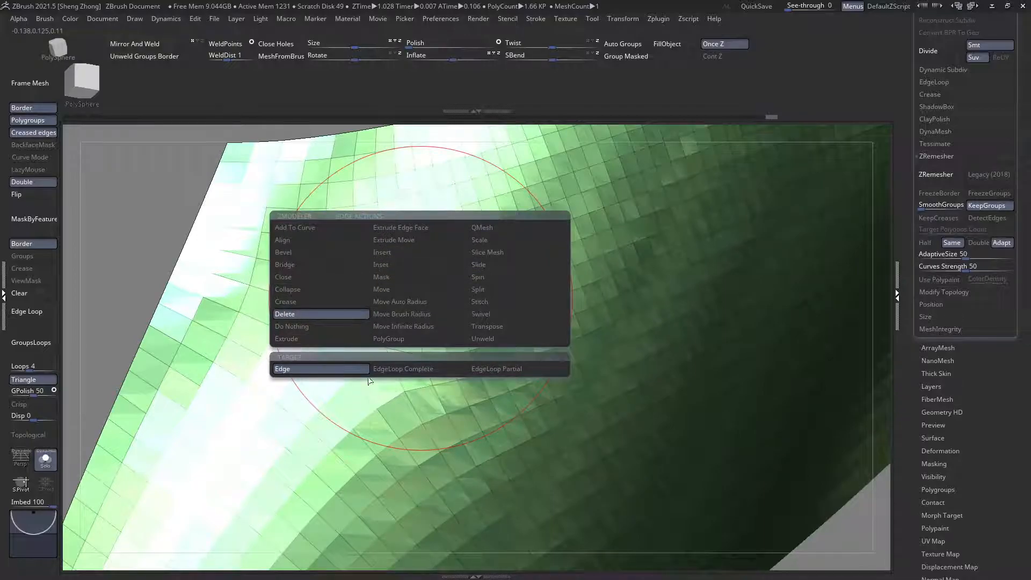
click(402, 368)
click(418, 327)
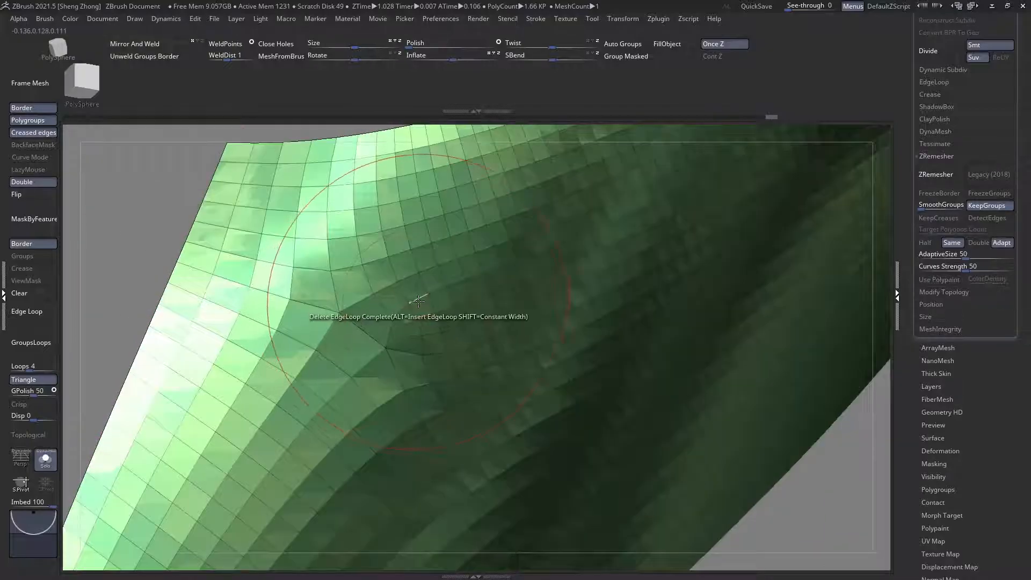
click(419, 317)
Step: Smooth the green panel around its mesh junction with the borders masked by feature, and clear the mask
mouse_move(419, 323)
ctrl+right_down()
mouse_move(433, 312)
mouse_move(402, 295)
mouse_move(421, 323)
mouse_move(450, 296)
ctrl+right_up()
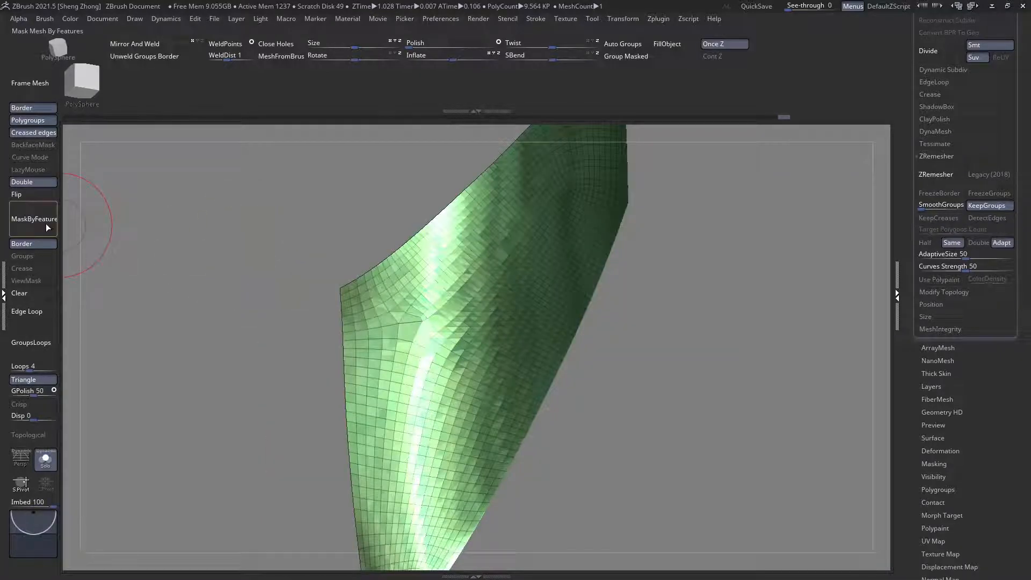
right_drag(74, 226, 335, 250)
right_click(290, 321)
shift+drag(398, 322, 421, 281)
mouse_move(434, 353)
right_down()
mouse_move(454, 349)
mouse_move(397, 321)
mouse_move(413, 322)
right_up()
right_drag(382, 342, 345, 339)
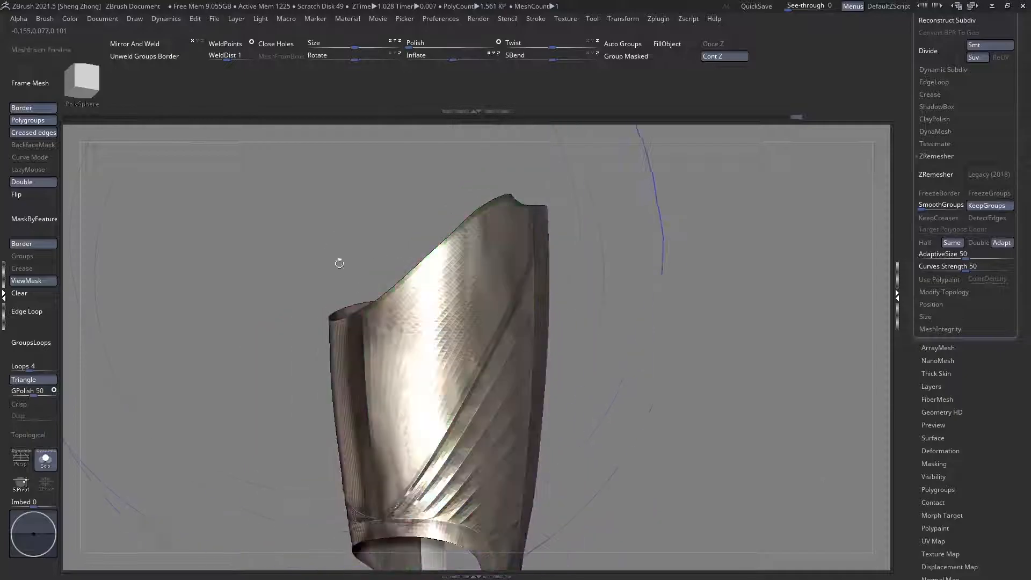
right_drag(390, 291, 415, 347)
key(shift+f)
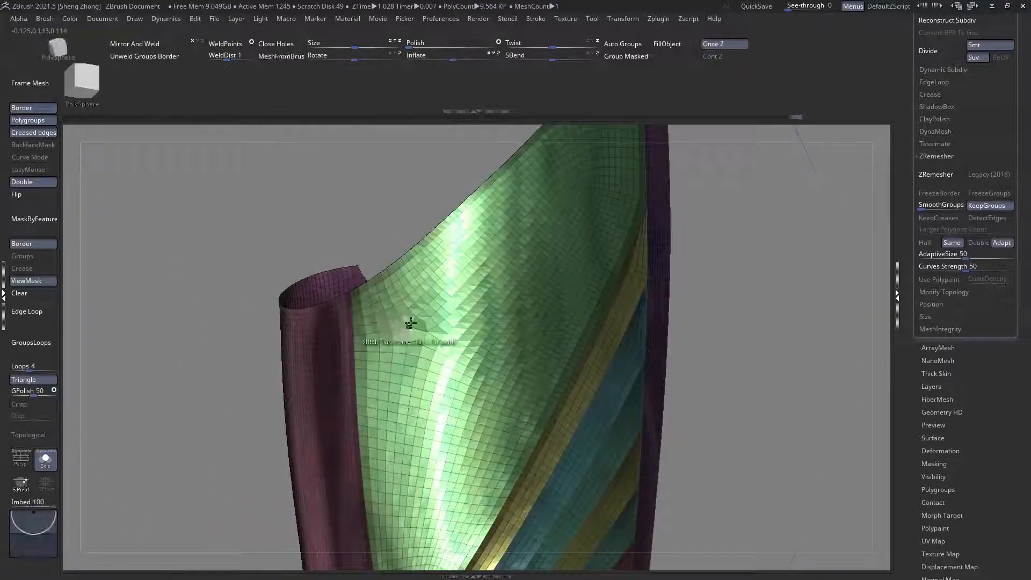
click(25, 294)
Step: Check the green panel on its own and the whole plate without wireframe, and undo the last edit
ctrl+shift+click(460, 320)
ctrl+shift+click(459, 325)
ctrl+shift+click(455, 329)
ctrl+right_drag(453, 329, 268, 256)
ctrl+shift+click(267, 256)
key(shift+f)
mouse_move(375, 297)
right_down()
mouse_move(314, 329)
mouse_move(376, 380)
mouse_move(349, 362)
mouse_move(499, 409)
mouse_move(329, 277)
right_up()
key(ctrl+z)
Step: Adjust the draw size and switch to the Move brush for the green panel's upper area
key(space)
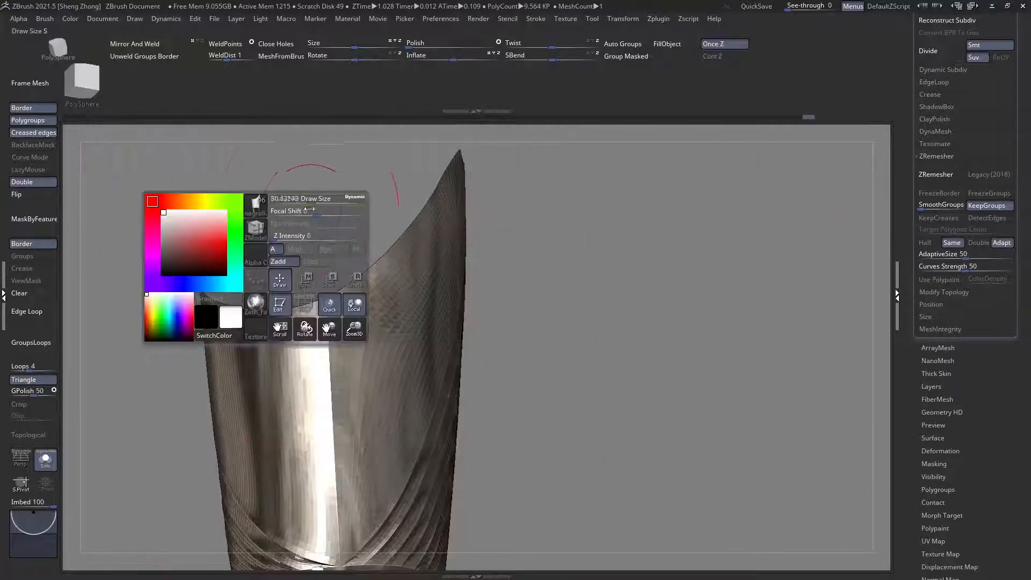
key(space)
click(293, 237)
click(240, 264)
key(m)
key(v)
ctrl+right_drag(460, 378, 456, 417)
key(shift+f)
mouse_move(303, 304)
right_down()
mouse_move(311, 293)
mouse_move(215, 216)
mouse_move(267, 233)
right_up()
Step: Switch back to ZModeler, isolate the green panel and delete another edge loop near its mesh junction
key(space)
click(223, 272)
key(z)
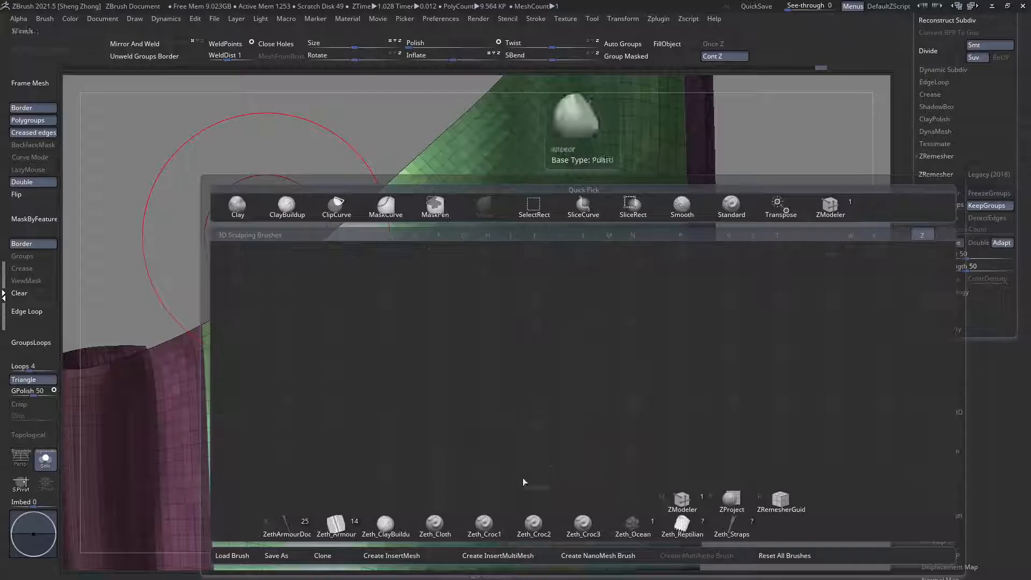
click(648, 512)
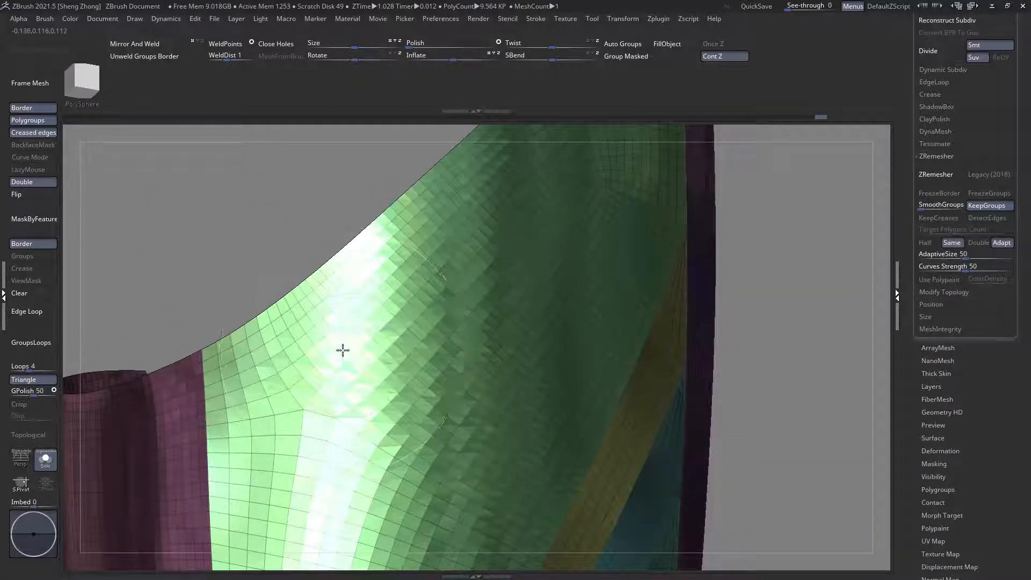
ctrl+shift+click(342, 350)
click(299, 360)
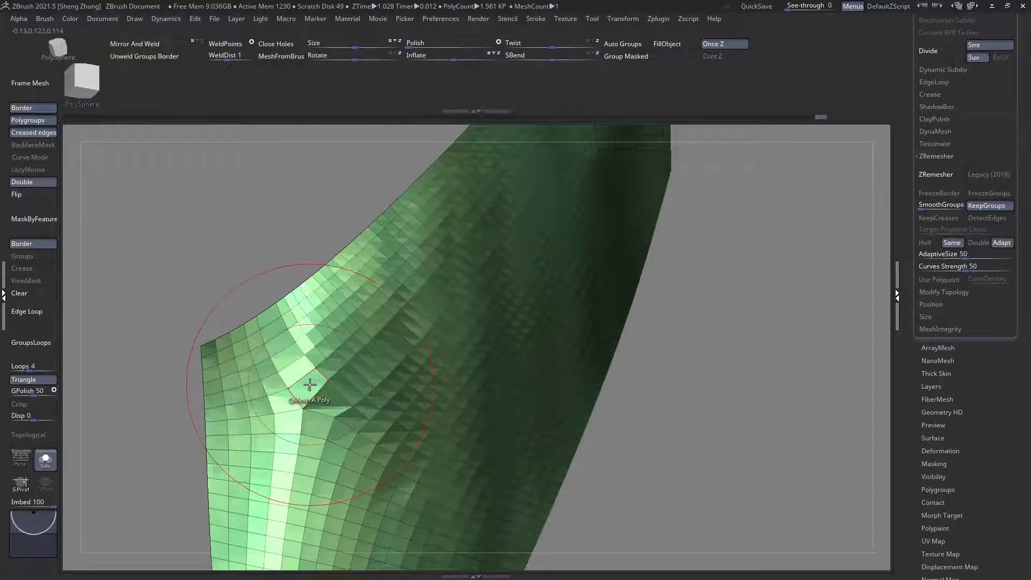
mouse_move(323, 360)
alt+right_down()
mouse_move(320, 389)
mouse_move(344, 371)
mouse_move(341, 303)
mouse_move(341, 382)
mouse_move(202, 265)
mouse_move(326, 308)
mouse_move(326, 333)
mouse_move(310, 331)
mouse_move(317, 325)
alt+right_up()
ctrl+shift+click(326, 309)
ctrl+shift+click(326, 308)
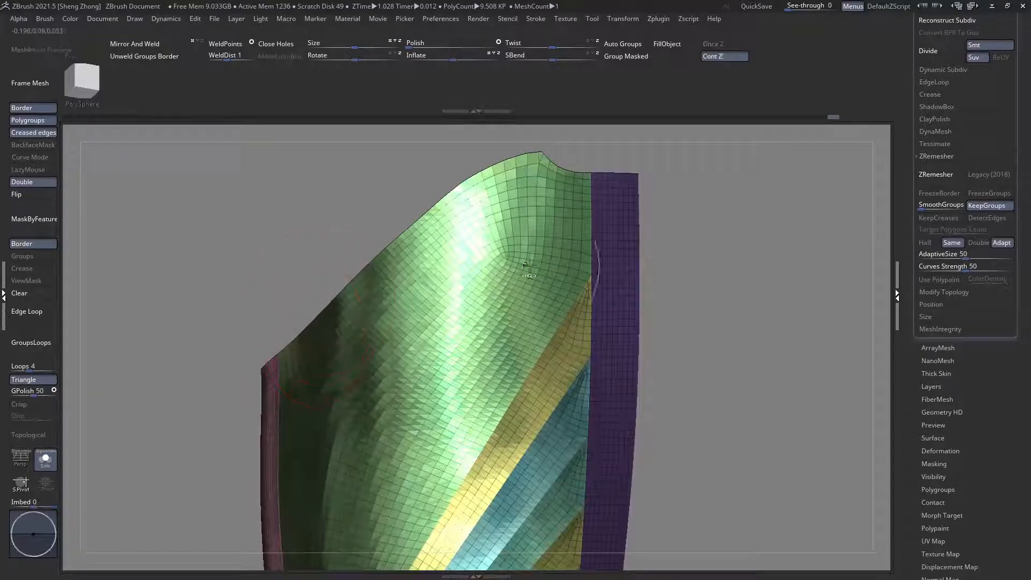
Step: Undo and redo the recent edits repeatedly to compare the green panel's mesh flow before and after the loop removal
ctrl+shift+click(517, 273)
ctrl+right_drag(519, 275, 543, 306)
key(ctrl+z)
key(ctrl+shift+z)
key(ctrl+z)
key(ctrl+shift+z)
key(ctrl+z)
key(ctrl+shift+z)
key(ctrl+z)
key(ctrl+h)
right_drag(271, 277, 292, 297)
Step: Undo back to before the green panel's edge loops were deleted and show the whole plate
ctrl+shift+click(284, 320)
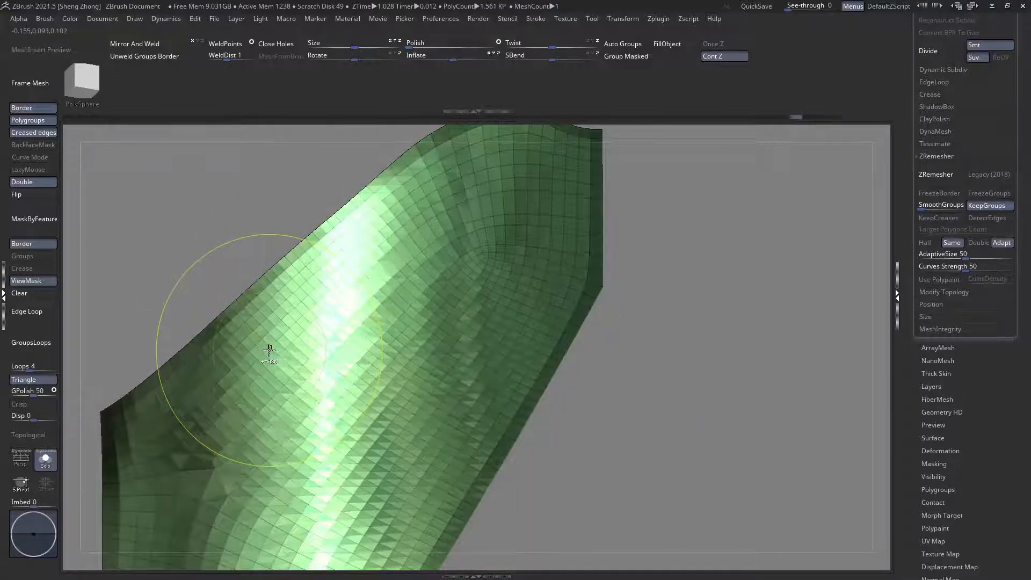
key(ctrl+z)
key(ctrl+z)
key(ctrl+shift+z)
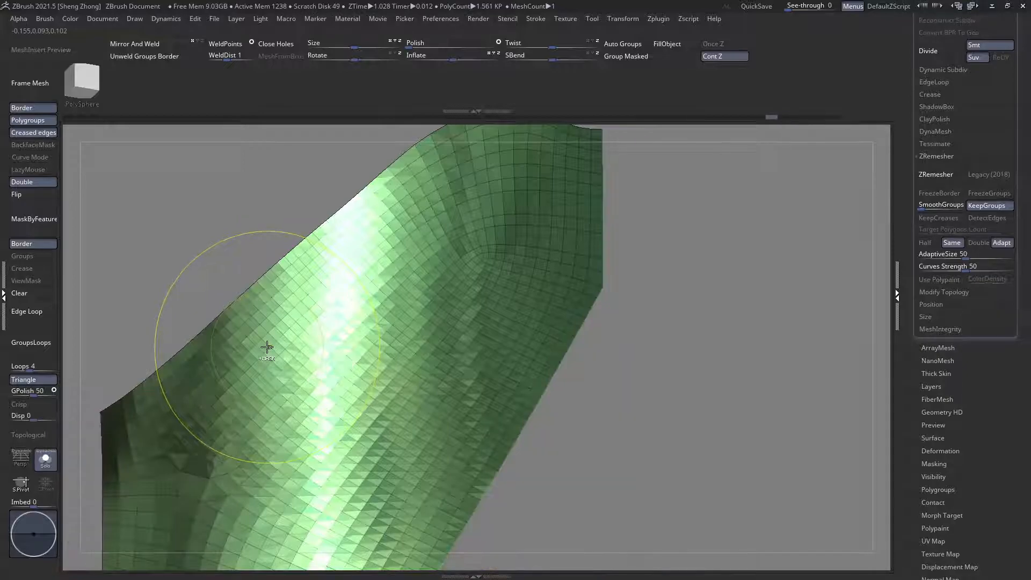
ctrl+shift+click(193, 246)
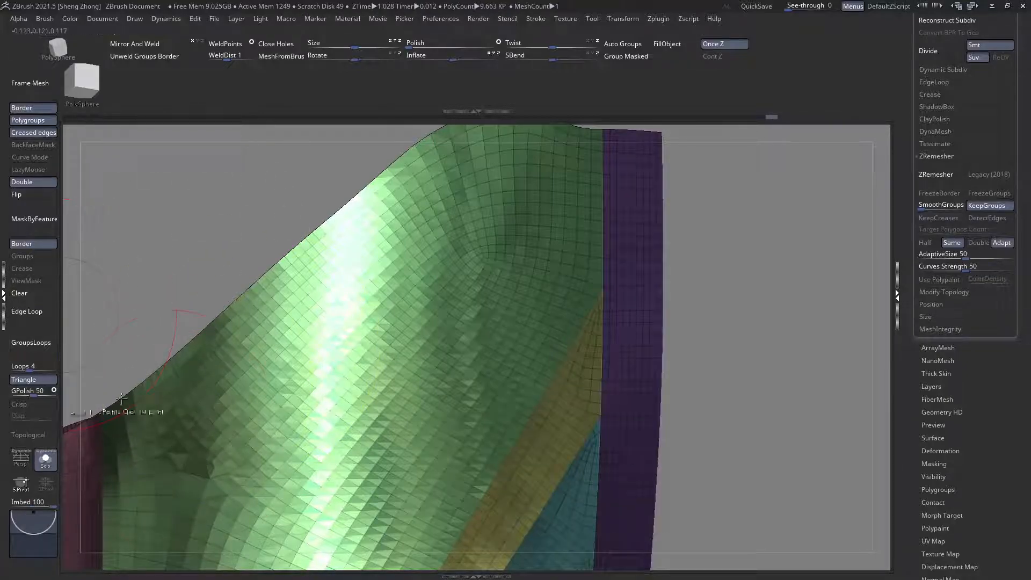
Step: Delete different edge loops around the green panel's mesh junction to even out its topology
key(ctrl+shift+z)
right_drag(181, 430, 190, 426)
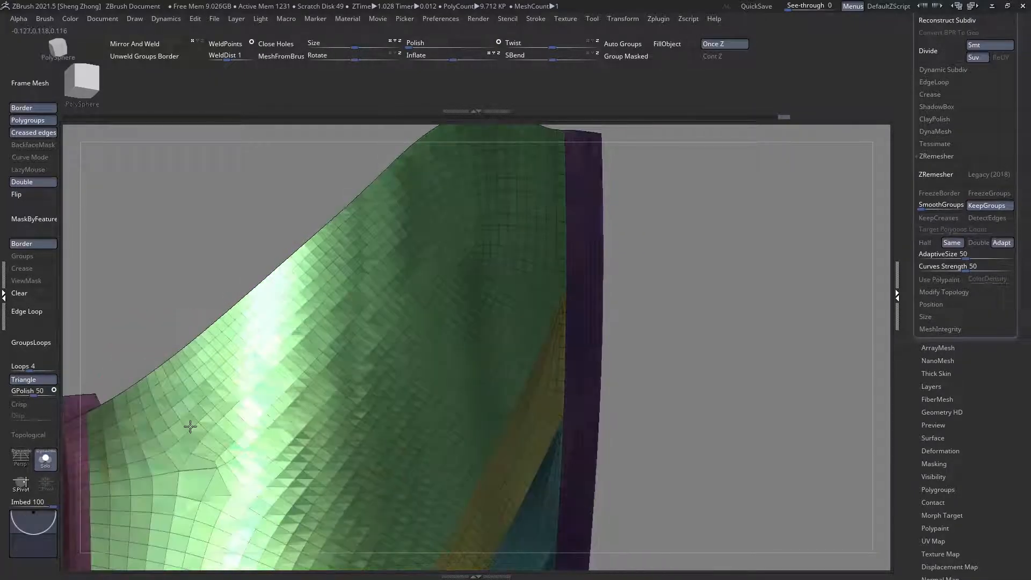
right_drag(284, 367, 249, 397)
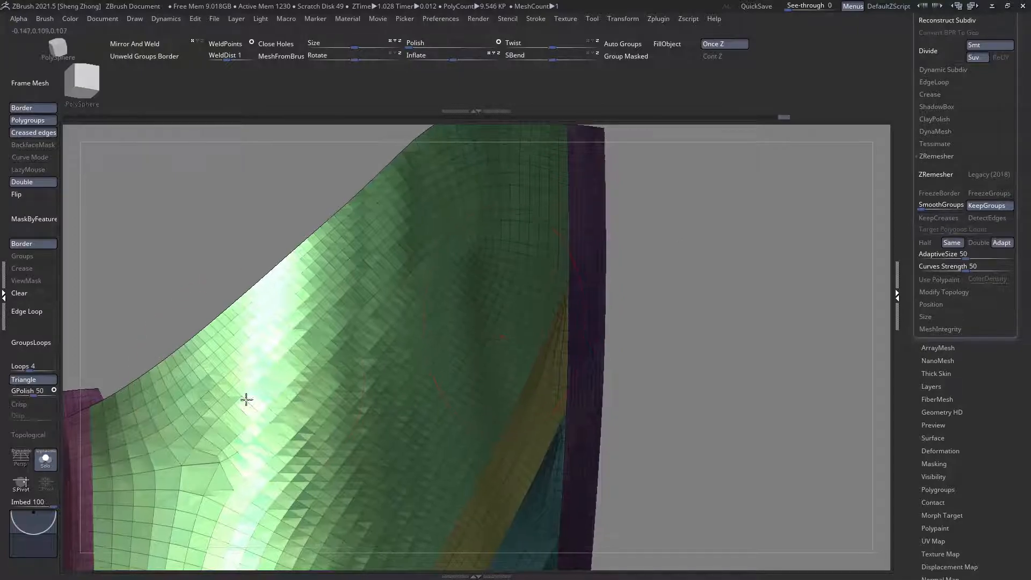
right_drag(190, 438, 186, 443)
mouse_move(312, 463)
right_down()
mouse_move(263, 457)
mouse_move(279, 359)
mouse_move(266, 357)
mouse_move(357, 352)
mouse_move(295, 416)
mouse_move(322, 461)
right_up()
Step: Clean up the mesh at the peak of the green panel's upper edge
mouse_move(386, 214)
alt+right_down()
mouse_move(389, 327)
mouse_move(510, 360)
mouse_move(537, 392)
alt+right_up()
alt+right_drag(500, 170, 458, 283)
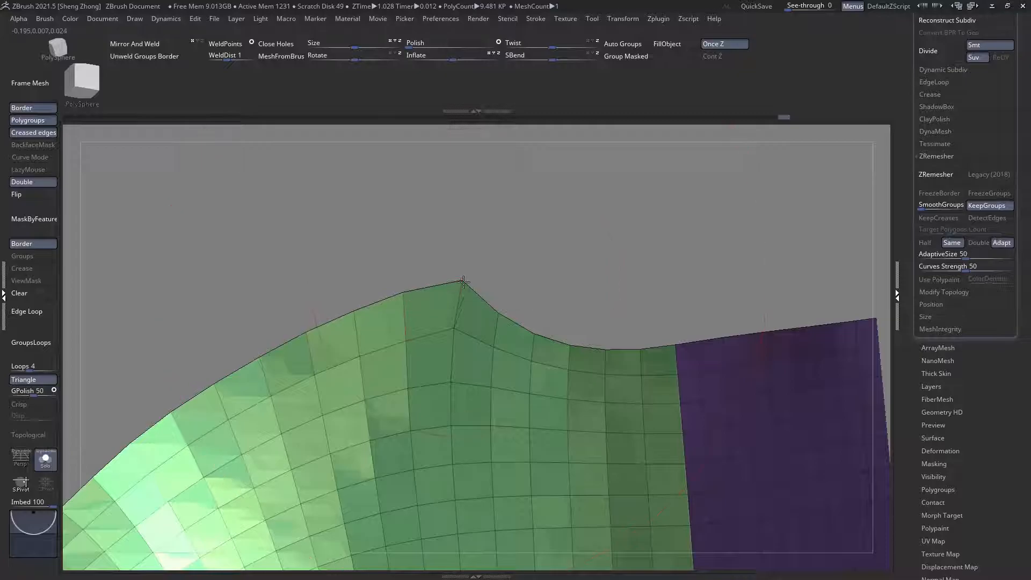
ctrl+right_drag(464, 281, 408, 161)
mouse_move(354, 397)
alt+right_down()
mouse_move(338, 283)
mouse_move(404, 251)
mouse_move(288, 288)
alt+right_up()
Step: Mask everything except the green panel and add its borders to the mask by feature
key(space)
key(b)
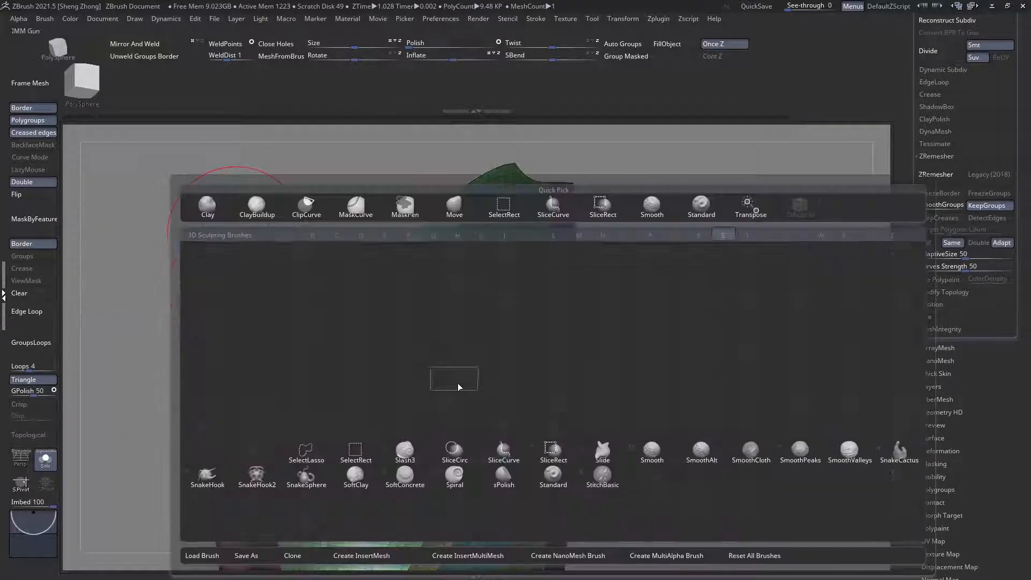
key(t)
ctrl+shift+click(431, 317)
ctrl+shift+click(431, 317)
ctrl+click(249, 221)
ctrl+shift+click(150, 223)
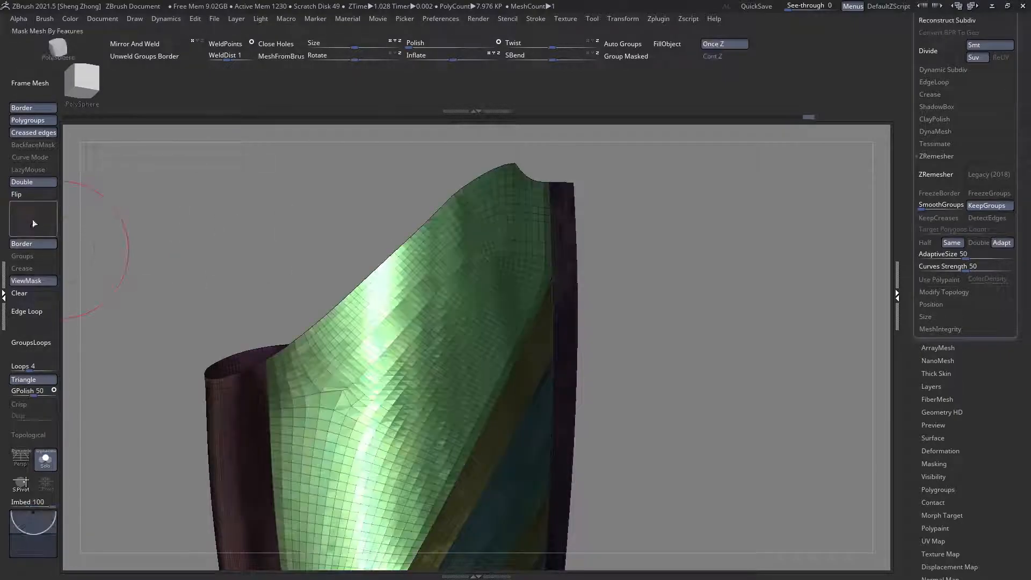
click(25, 222)
Step: Smooth the unmasked green panel's surface around its mesh junction and clear the mask
key(space)
click(349, 228)
key(shift+f)
right_drag(371, 329, 371, 257)
key(shift+f)
key(shift+f)
mouse_move(402, 293)
right_down()
mouse_move(361, 253)
mouse_move(405, 275)
mouse_move(430, 319)
mouse_move(379, 311)
mouse_move(248, 251)
mouse_move(332, 302)
mouse_move(258, 242)
right_up()
mouse_move(257, 241)
ctrl+right_down()
mouse_move(335, 367)
mouse_move(351, 311)
ctrl+right_up()
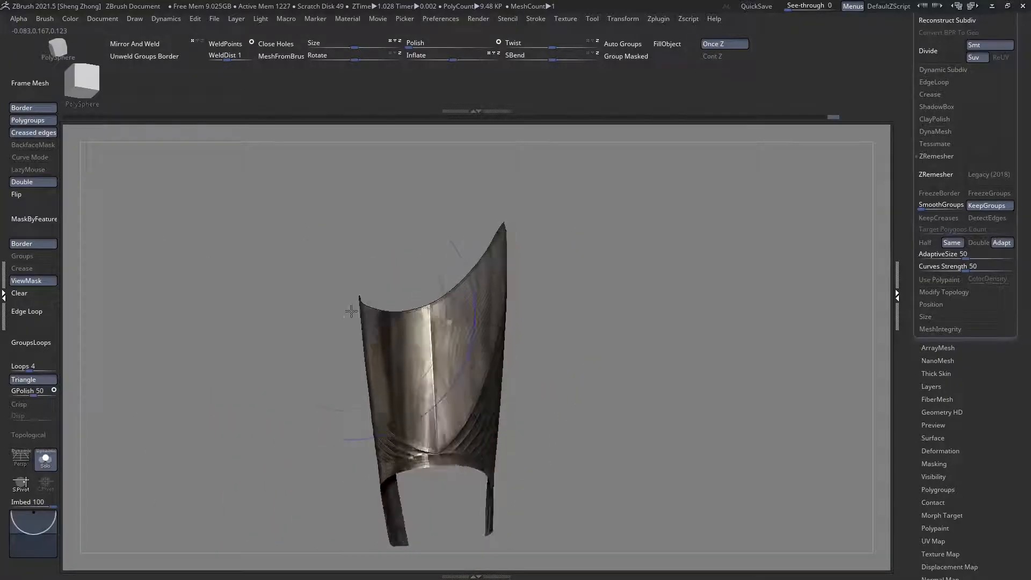
click(31, 294)
Step: Turn off Solo to show the surrounding armour and select the thigh plate
mouse_move(287, 311)
right_down()
mouse_move(341, 382)
mouse_move(322, 320)
mouse_move(49, 213)
mouse_move(145, 231)
mouse_move(370, 365)
right_up()
mouse_move(371, 365)
right_down()
mouse_move(414, 353)
mouse_move(252, 241)
right_up()
ctrl+right_drag(252, 242, 324, 273)
right_click(324, 273)
click(41, 462)
ctrl+right_drag(415, 356, 534, 431)
ctrl+right_drag(449, 350, 528, 446)
right_drag(529, 446, 343, 309)
right_click(343, 308)
right_drag(419, 321, 448, 350)
alt+click(377, 345)
Step: Mask the thigh plate around its upper panel again, including the panel's borders by feature
right_click(157, 294)
click(152, 295)
click(494, 327)
ctrl+shift+click(485, 324)
ctrl+shift+click(129, 283)
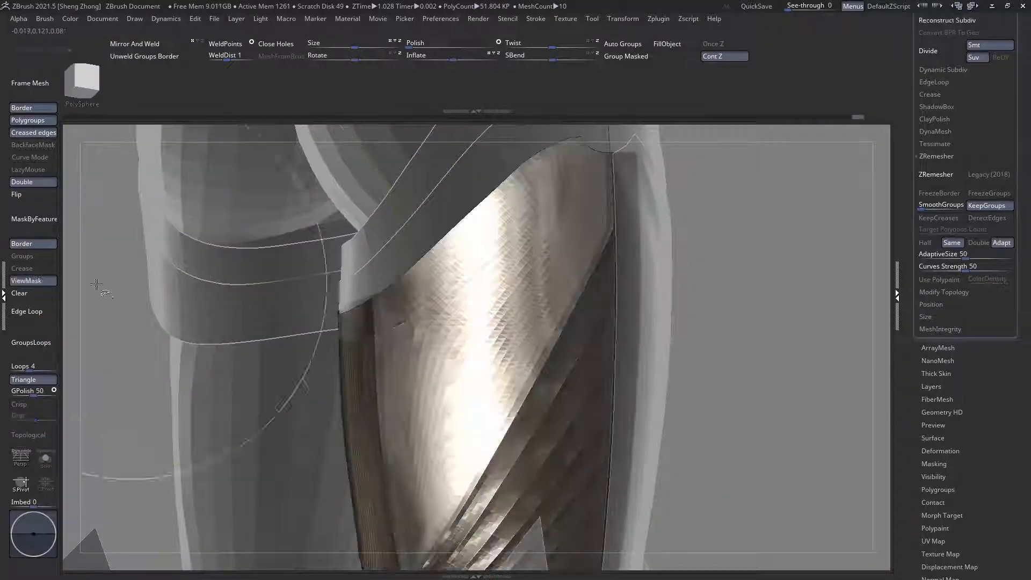
click(33, 227)
Step: Switch from ZModeler to the Move brush
right_click(189, 321)
right_drag(375, 334, 402, 151)
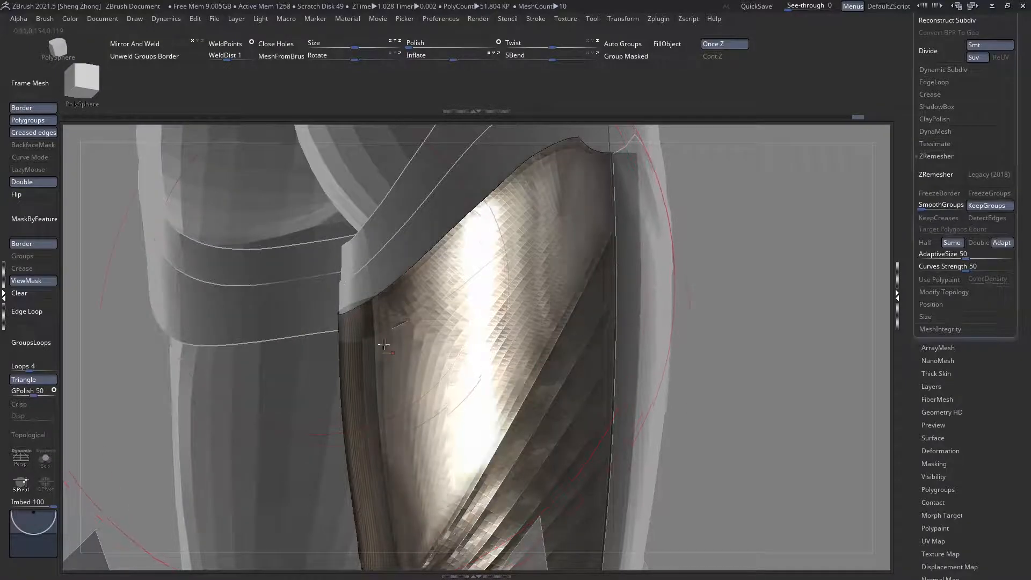
right_click(252, 321)
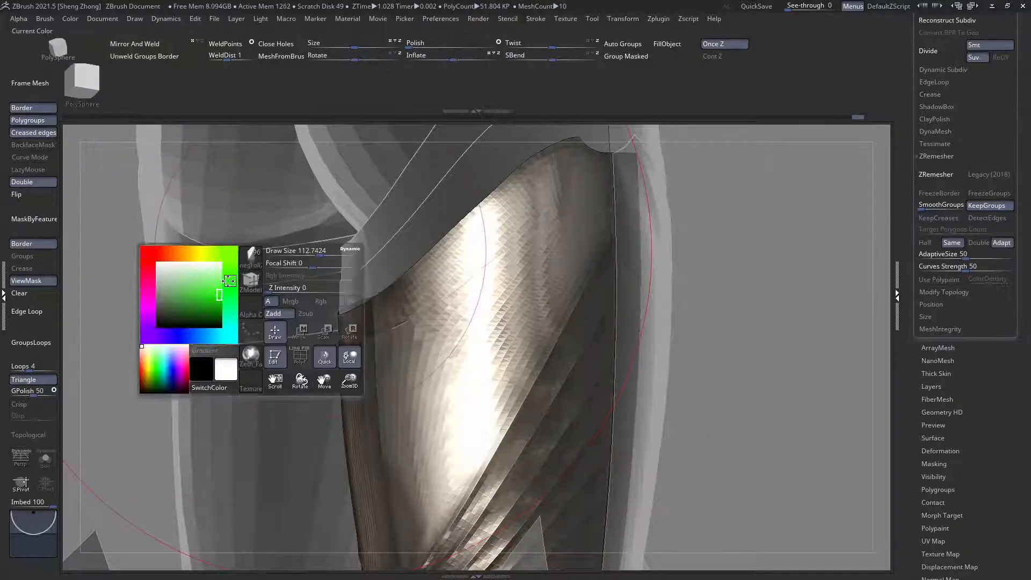
click(229, 279)
right_click(168, 333)
click(74, 278)
right_click(147, 294)
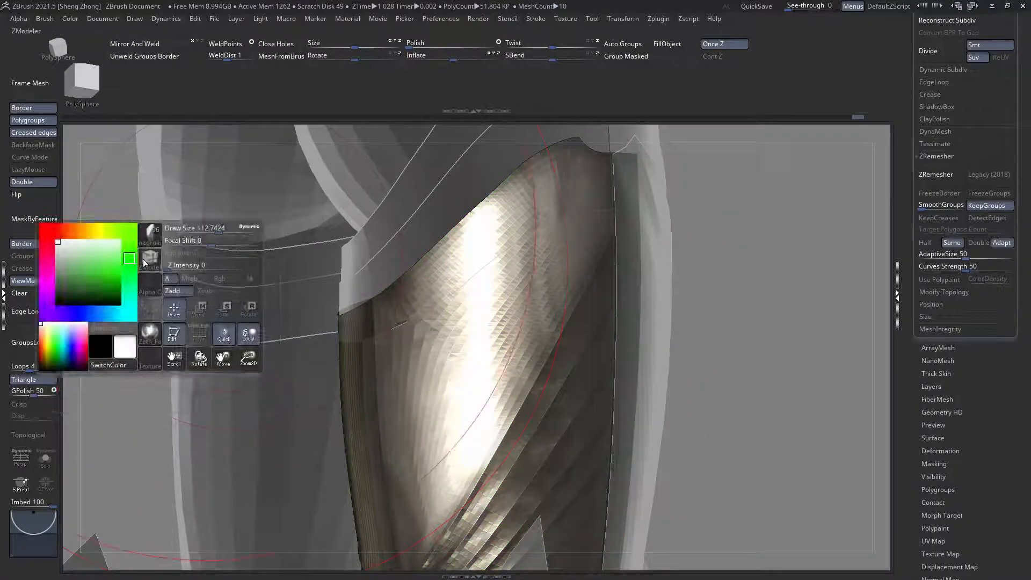
key(b)
key(m)
key(v)
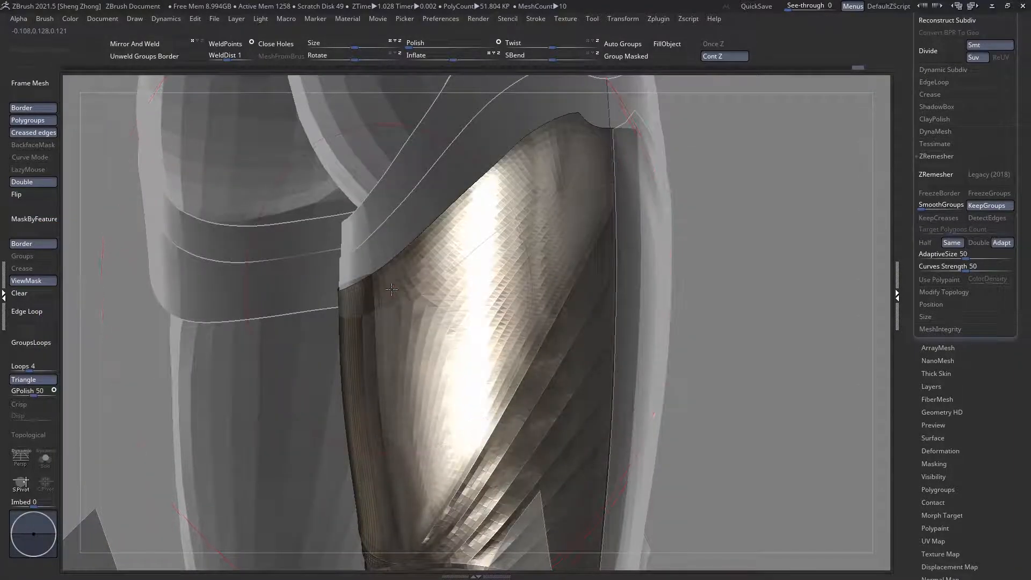
Step: Nudge the upper panel's surface near its inner top corner below the hip band, and turn off the mask display
right_drag(393, 300, 356, 312)
right_click(352, 325)
click(389, 265)
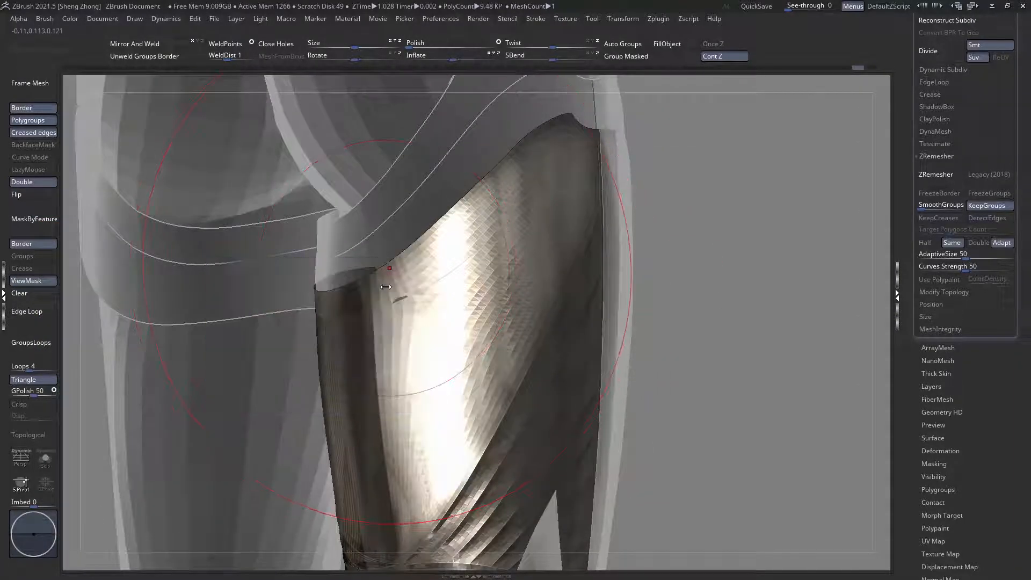
drag(397, 298, 391, 287)
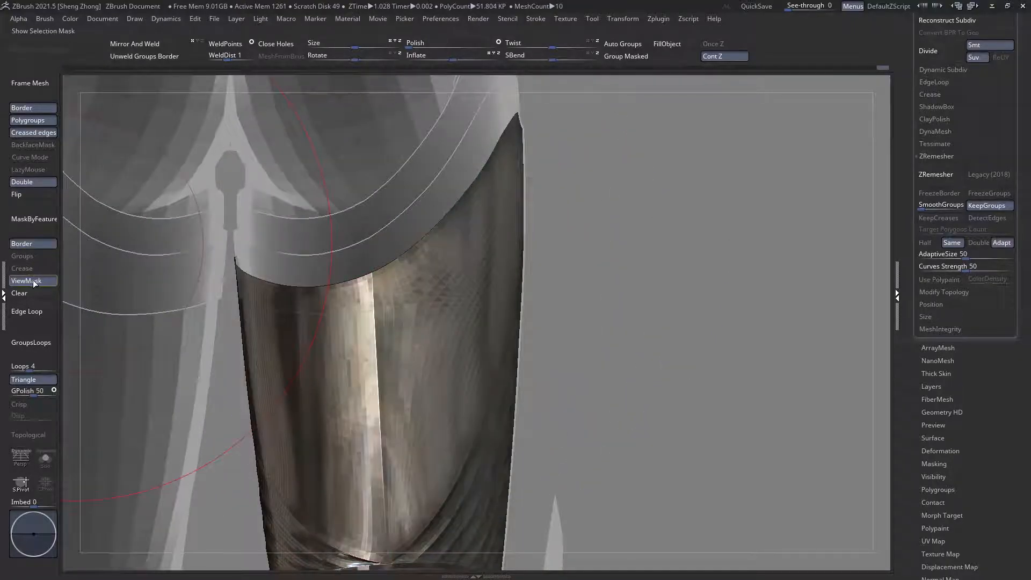
click(34, 281)
right_drag(368, 294, 407, 293)
right_drag(443, 254, 438, 279)
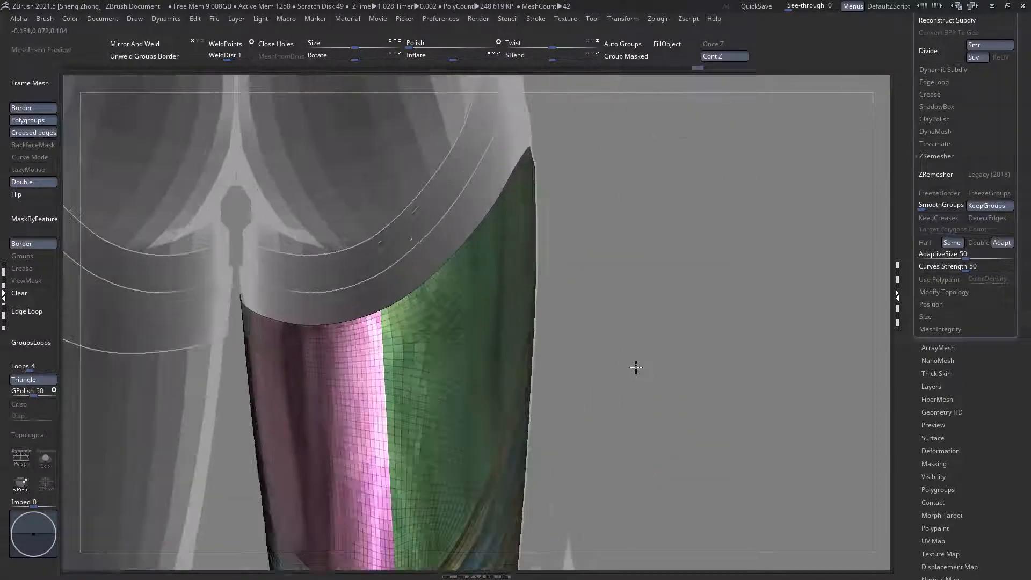
Step: Reduce the Move brush's draw size and refine the upper panel's shape while checking it from several angles
key(space)
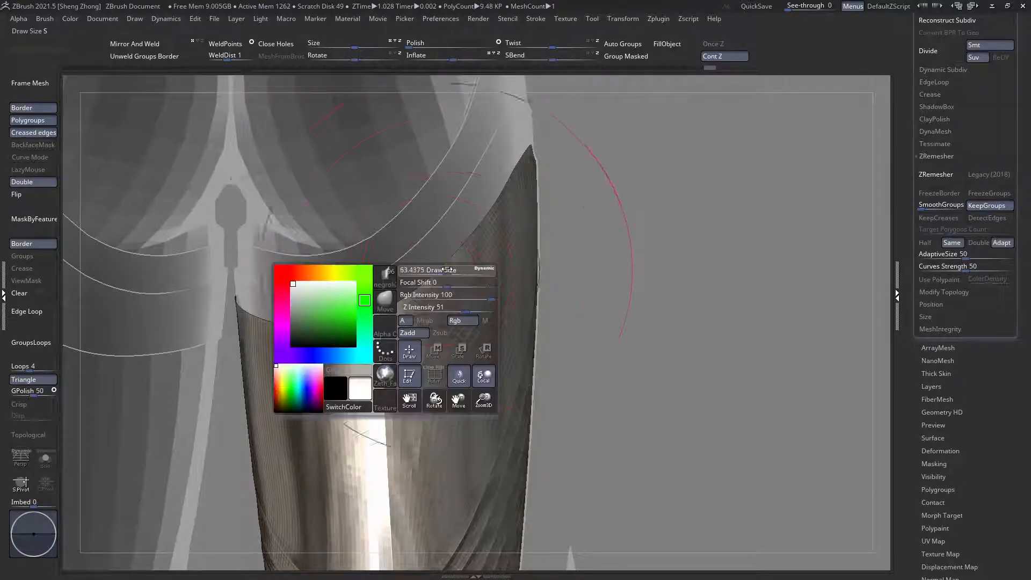
key(space)
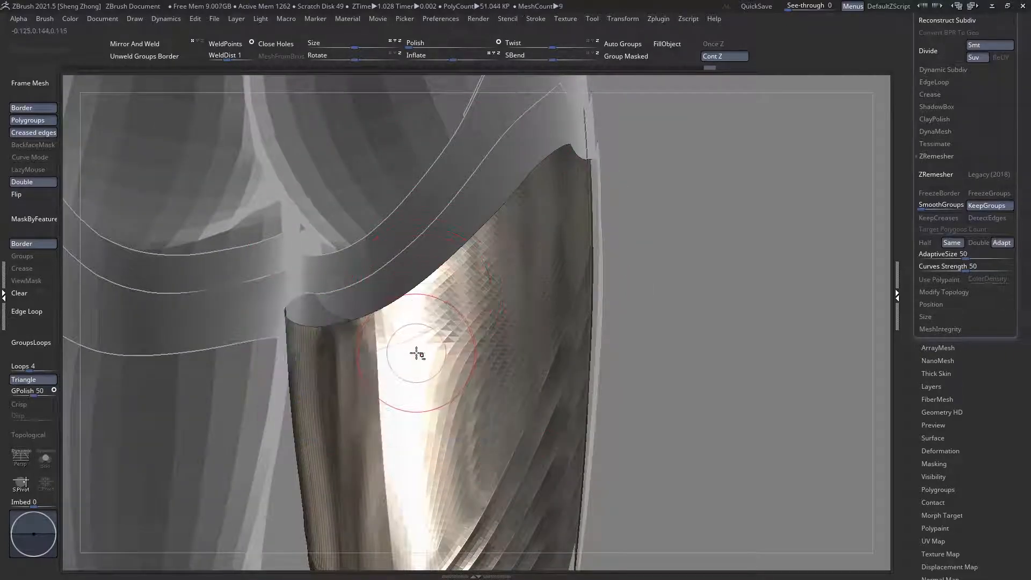
right_drag(426, 342, 386, 365)
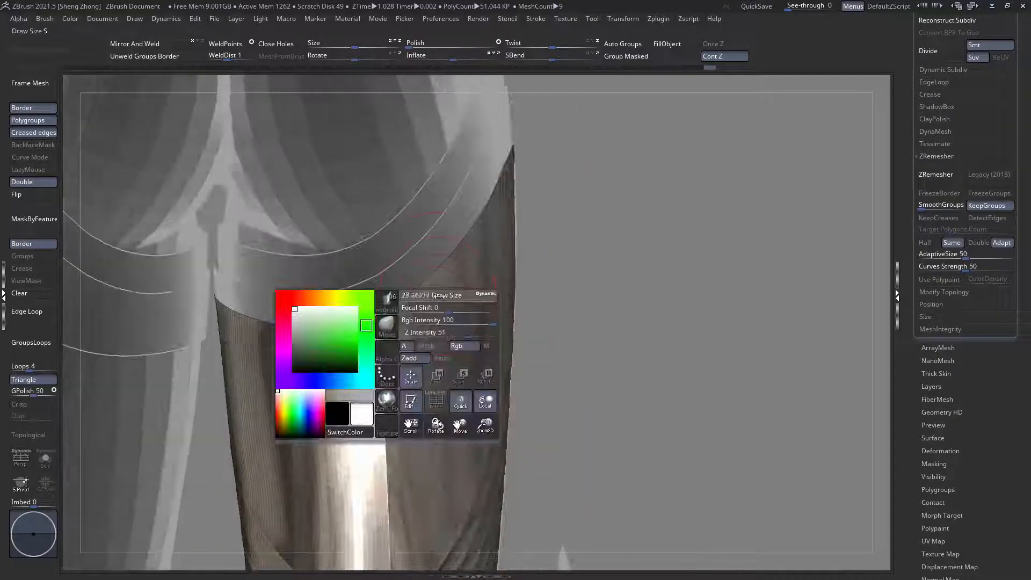
mouse_move(464, 275)
right_down()
mouse_move(475, 275)
mouse_move(456, 225)
mouse_move(415, 286)
mouse_move(477, 264)
right_up()
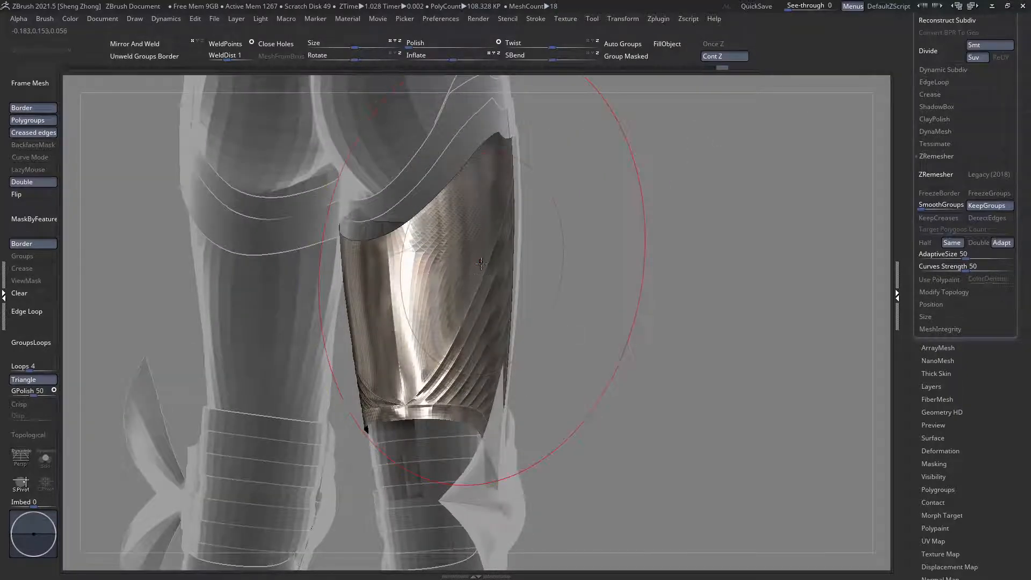
right_drag(484, 263, 376, 274)
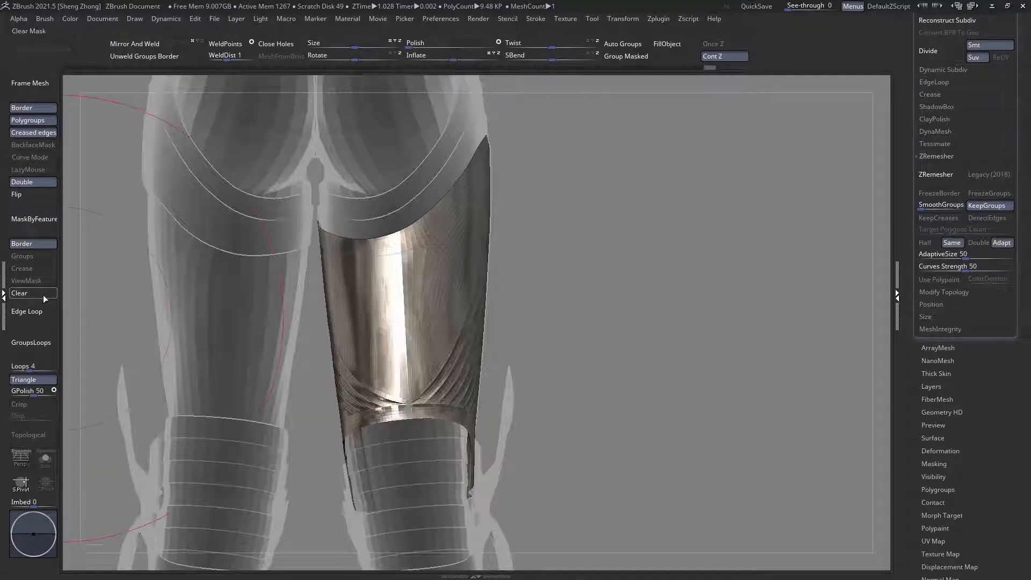
Step: Review the thigh plate on the full suit of armour with the transparency display turned off
key(f)
key(shift+t)
ctrl+right_drag(438, 344, 453, 396)
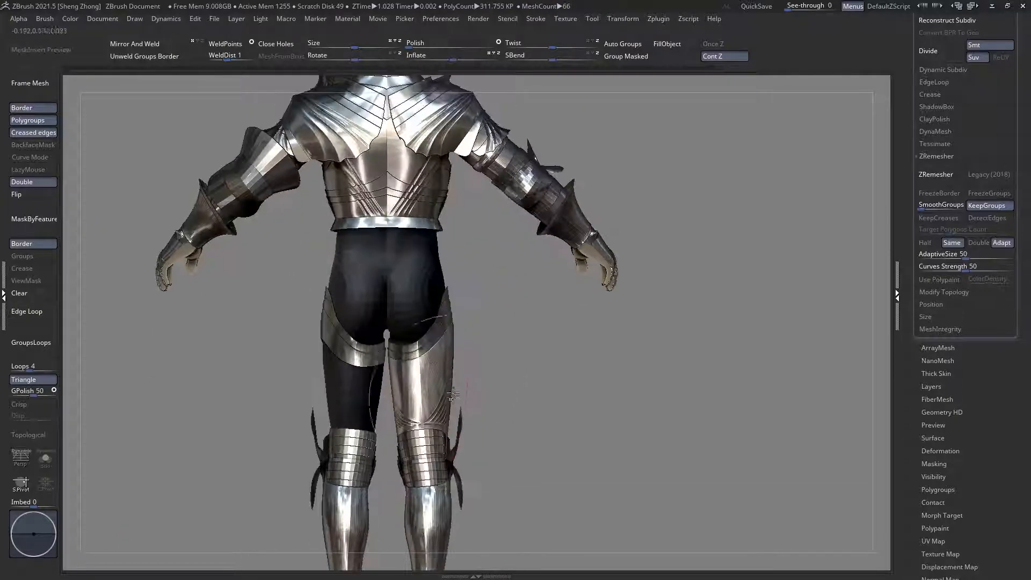
right_drag(467, 349, 400, 370)
ctrl+right_drag(529, 402, 540, 472)
Step: Make the striped thigh plate the active part and isolate it from the surrounding leg armour
alt+click(508, 415)
alt+right_drag(519, 436, 450, 404)
ctrl+right_drag(519, 392, 602, 393)
right_drag(530, 360, 491, 363)
click(45, 458)
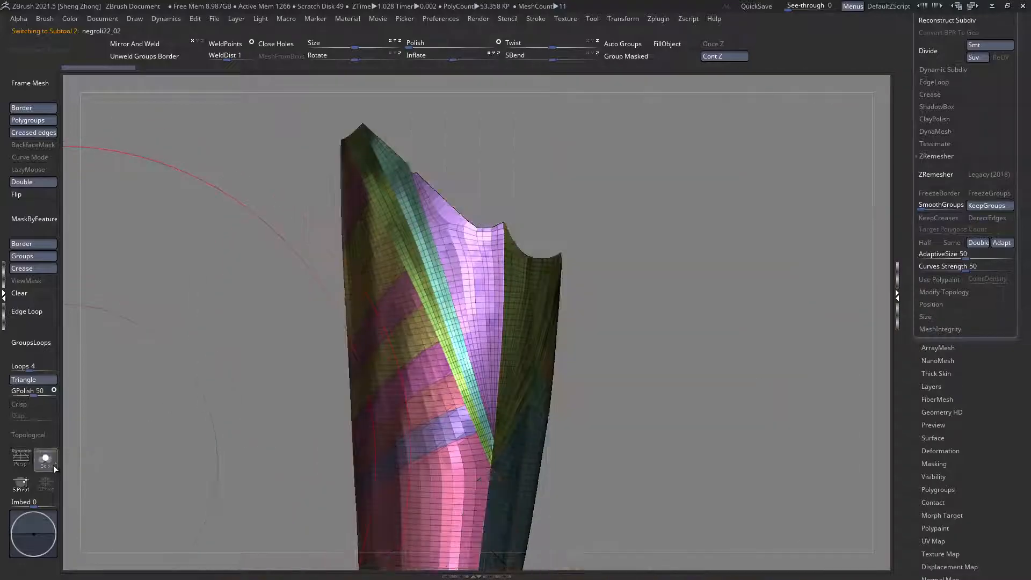
key(f)
right_drag(465, 358, 528, 411)
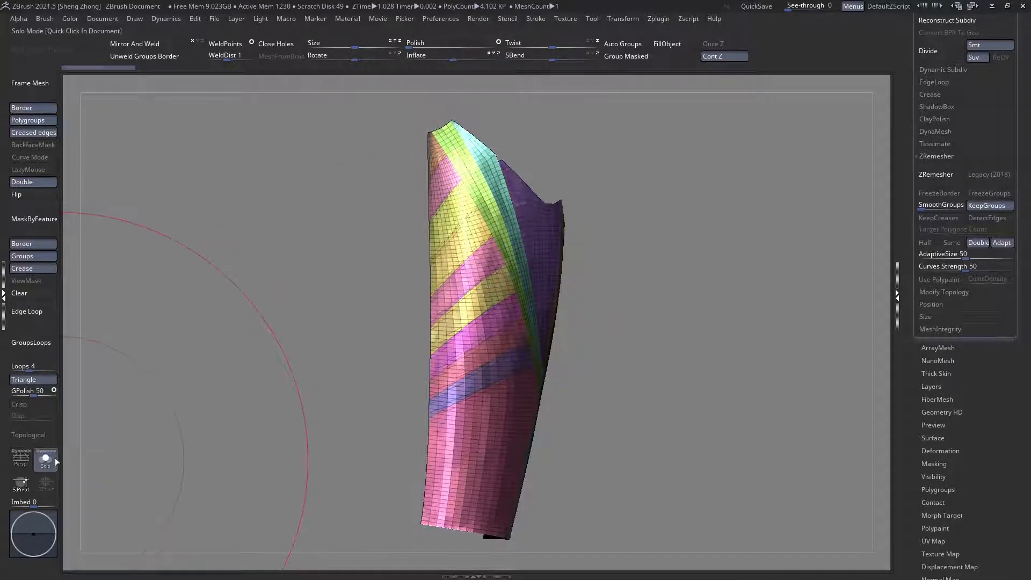
click(54, 458)
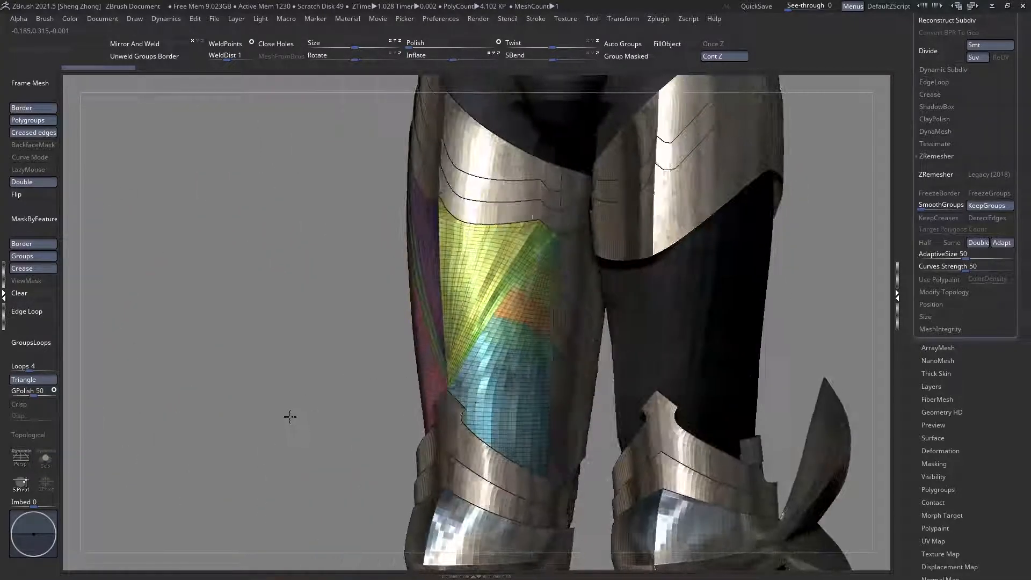
click(41, 469)
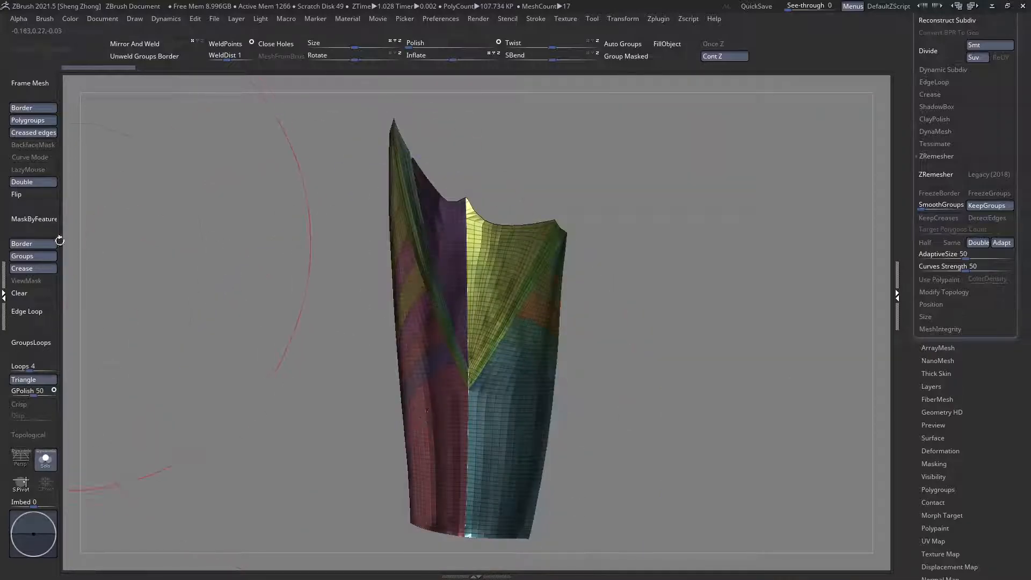
Step: Try to mask the plate's borders, groups and creases by feature and ZRemesh it at Double density with KeepGroups
click(30, 221)
right_drag(365, 293, 410, 295)
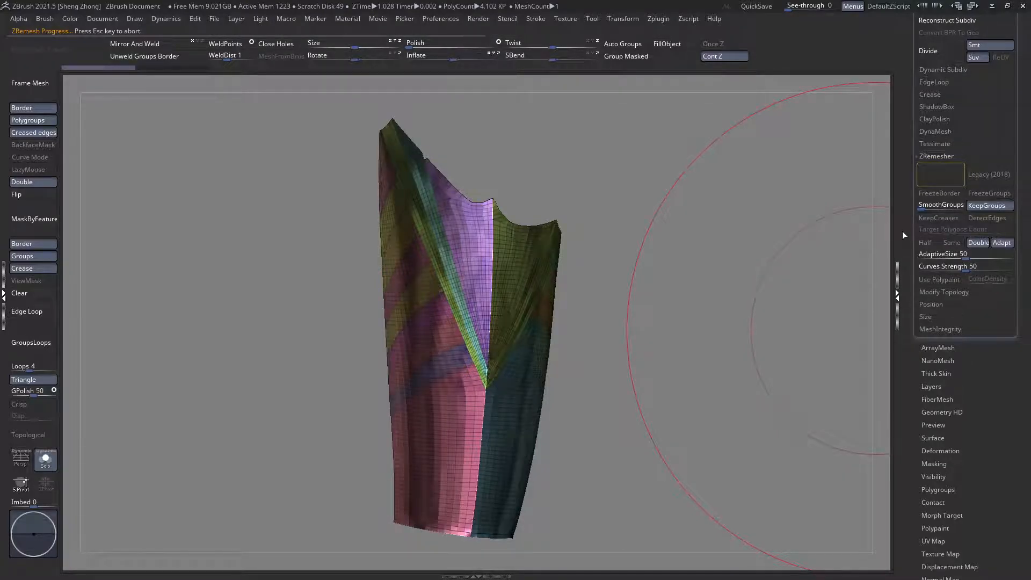
right_drag(316, 252, 338, 264)
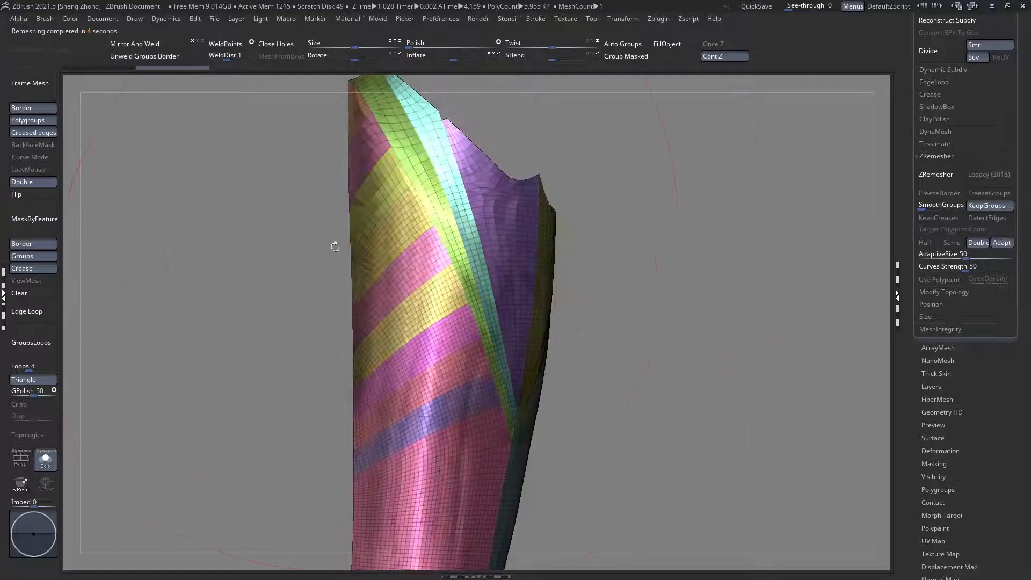
right_drag(374, 453, 359, 336)
key(ctrl+z)
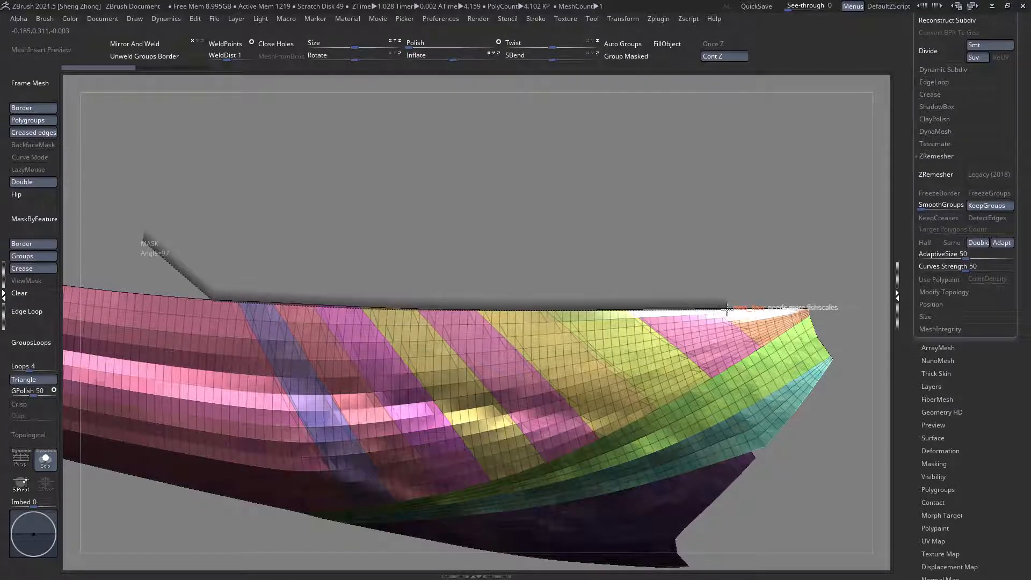
Step: Mask the plate's long side edges with a curve, isolate the stray sliver polygons there and delete them
ctrl+drag(763, 264, 763, 262)
right_drag(746, 273, 407, 233)
right_drag(311, 282, 371, 385)
right_drag(184, 332, 182, 328)
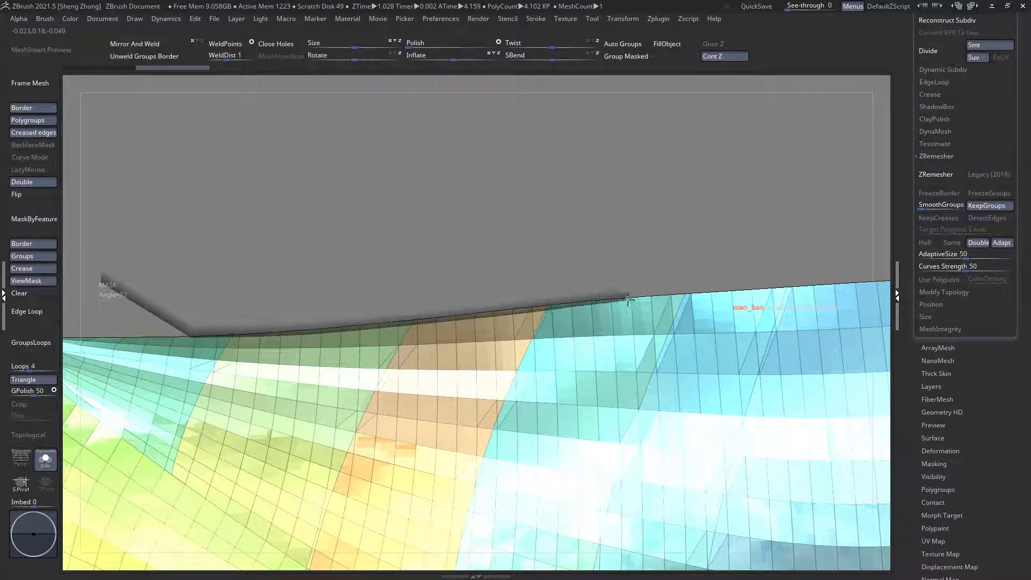
ctrl+shift+drag(868, 276, 868, 276)
mouse_move(502, 223)
mouse_down()
mouse_move(374, 244)
mouse_move(389, 242)
mouse_up()
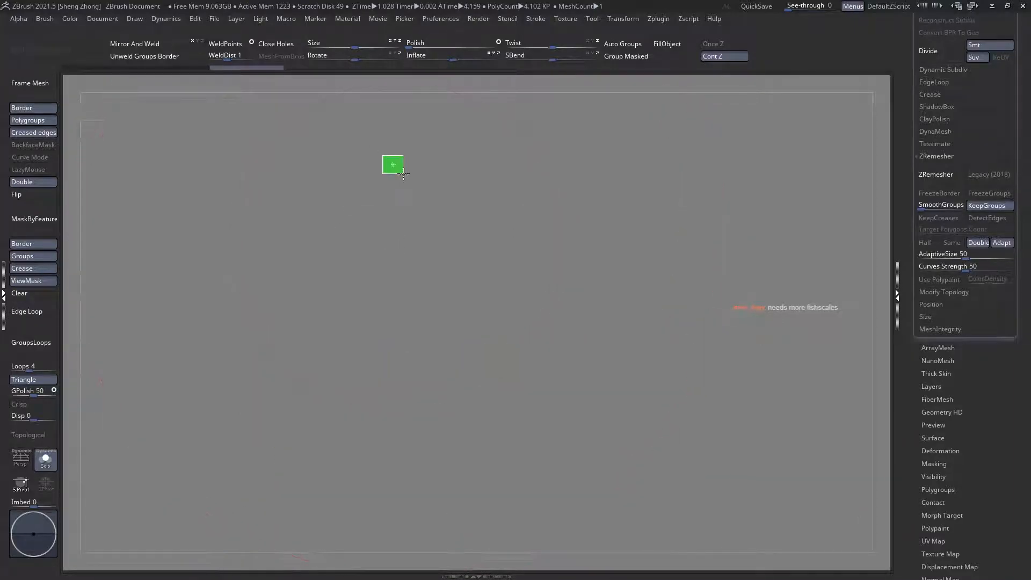
ctrl+shift+drag(403, 174, 404, 195)
drag(406, 344, 475, 321)
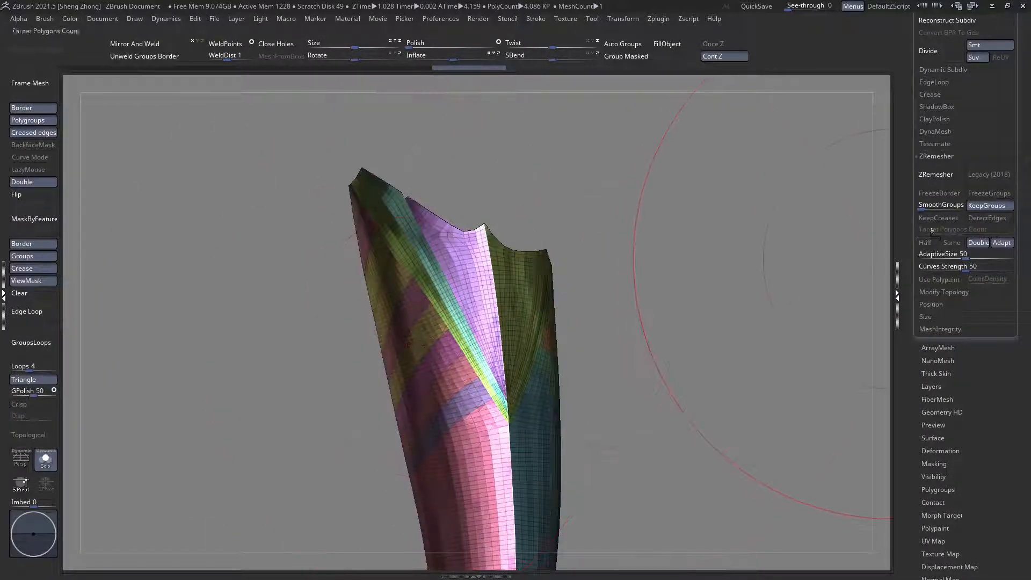
Step: Try to ZRemesh the cleaned thigh plate at Double density while keeping its polygroups
click(935, 175)
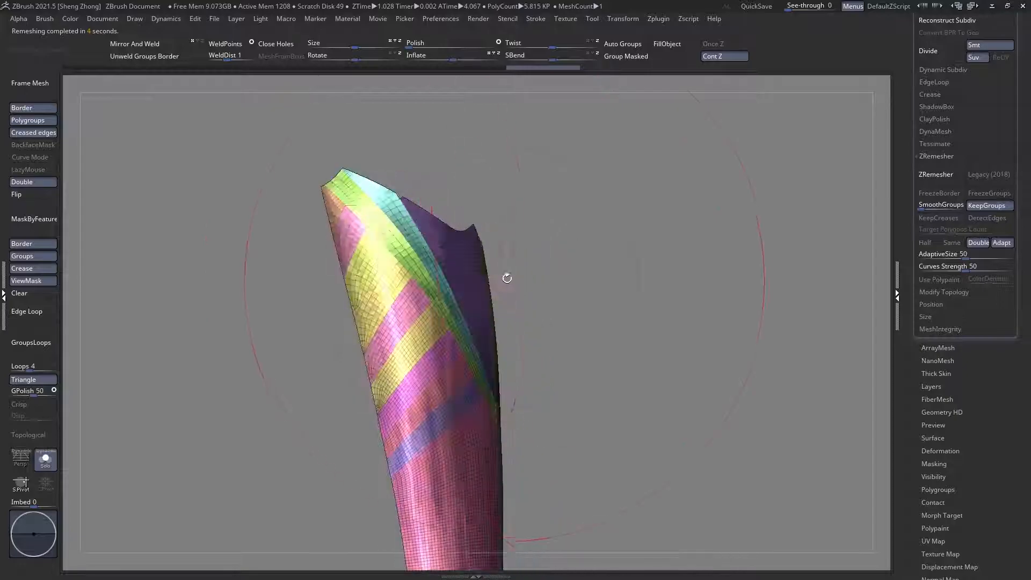
drag(474, 297, 375, 429)
ctrl+right_drag(374, 429, 434, 446)
key(ctrl+z)
Step: Examine the mesh where the diagonal stripes meet the plate's outer side edge before remeshing
right_click(272, 416)
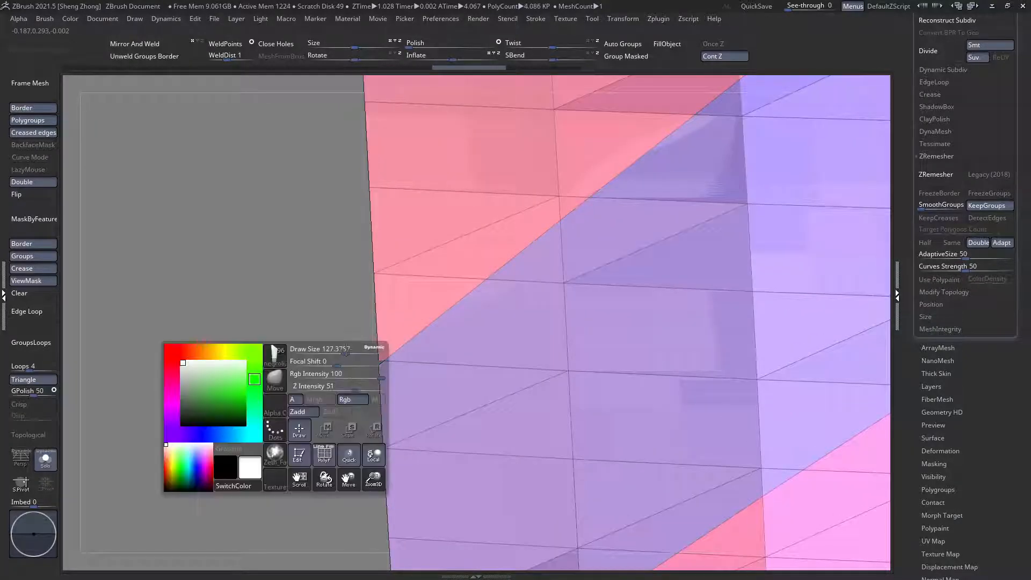
click(268, 391)
key(z)
key(m)
ctrl+right_drag(75, 244, 131, 295)
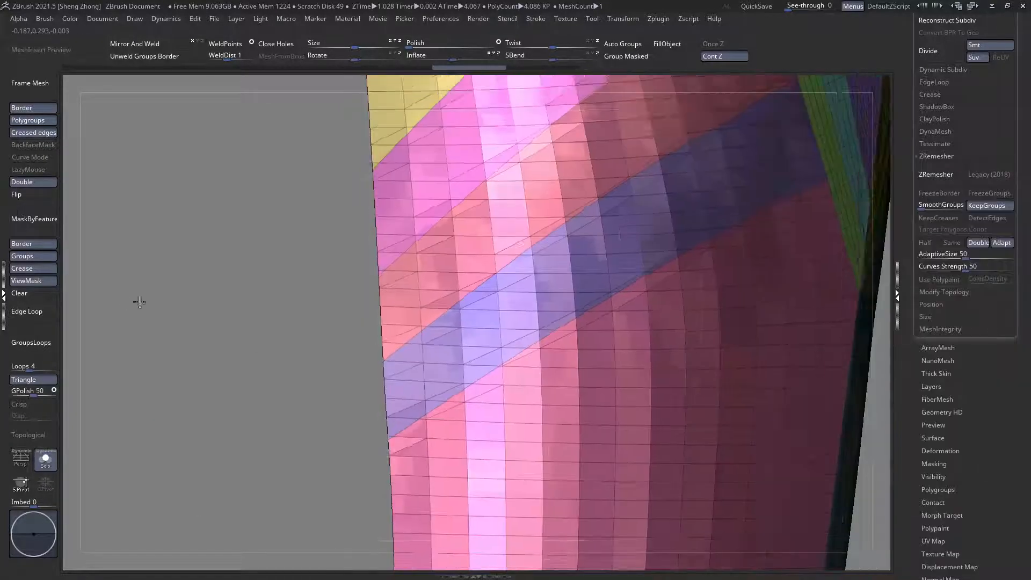
ctrl+right_drag(446, 429, 525, 467)
ctrl+right_drag(287, 376, 347, 327)
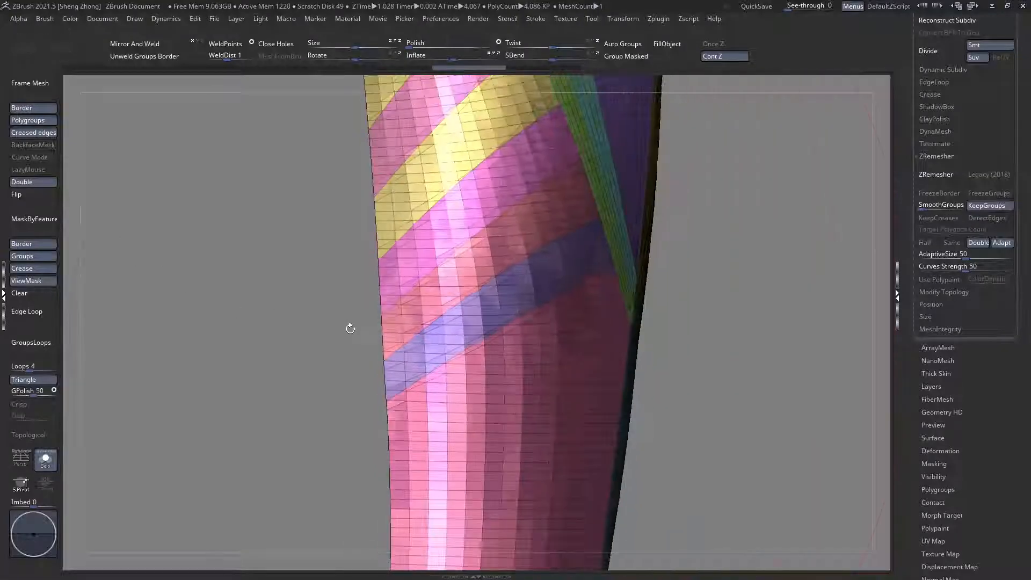
ctrl+right_drag(394, 385, 432, 430)
Step: Redo the remesh to compare the stripe corners, switch to the ZModeler brush, and undo the remesh
key(ctrl+shift+z)
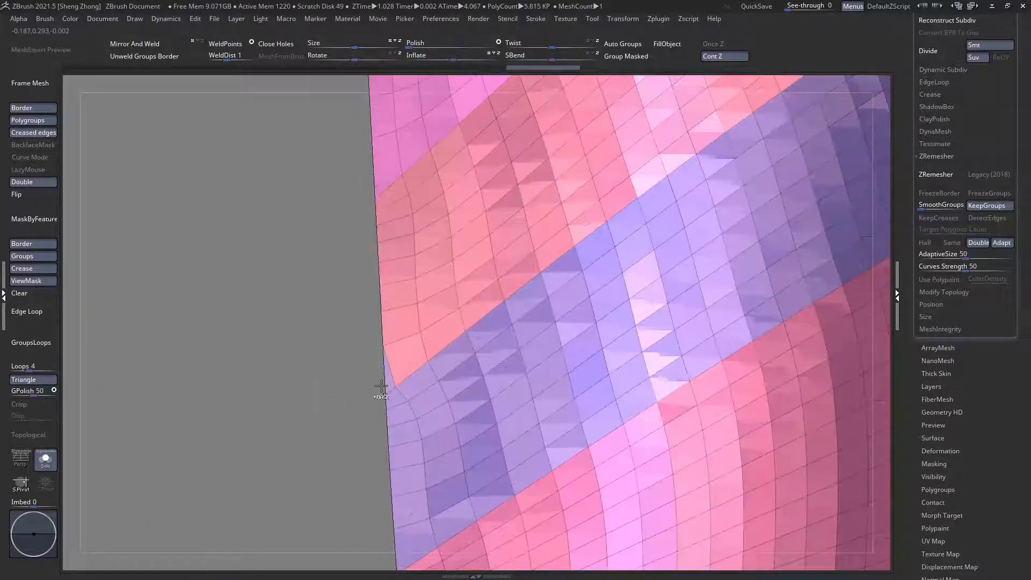
ctrl+right_drag(380, 390, 315, 360)
right_click(315, 359)
key(b)
key(z)
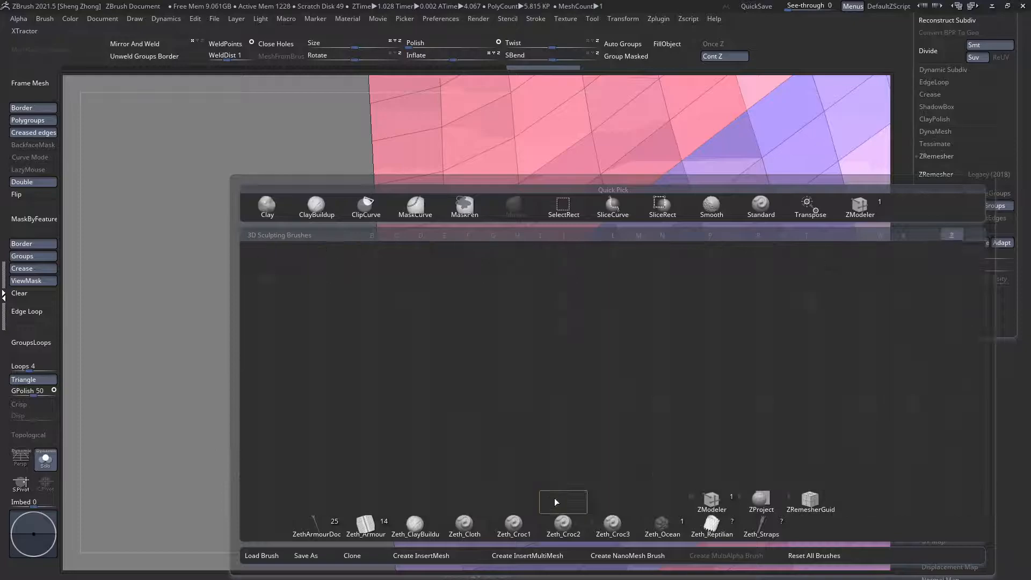
key(m)
key(ctrl+z)
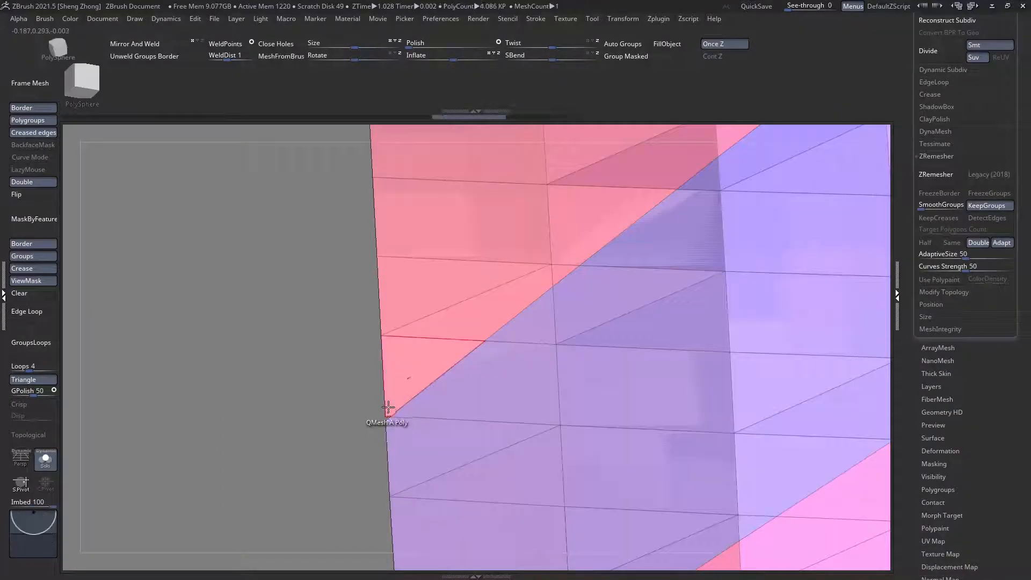
Step: Step back through the edge cleanup history, restore it, and ZRemesh the plate at Double density with KeepGroups
ctrl+right_drag(391, 414, 166, 322)
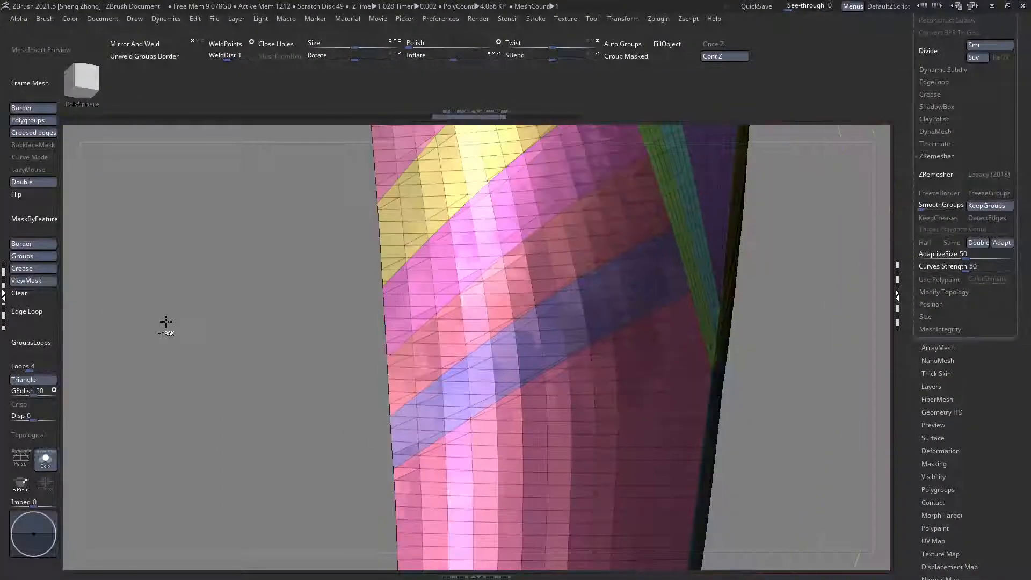
key(ctrl+z)
key(ctrl+z)
key(ctrl+z)
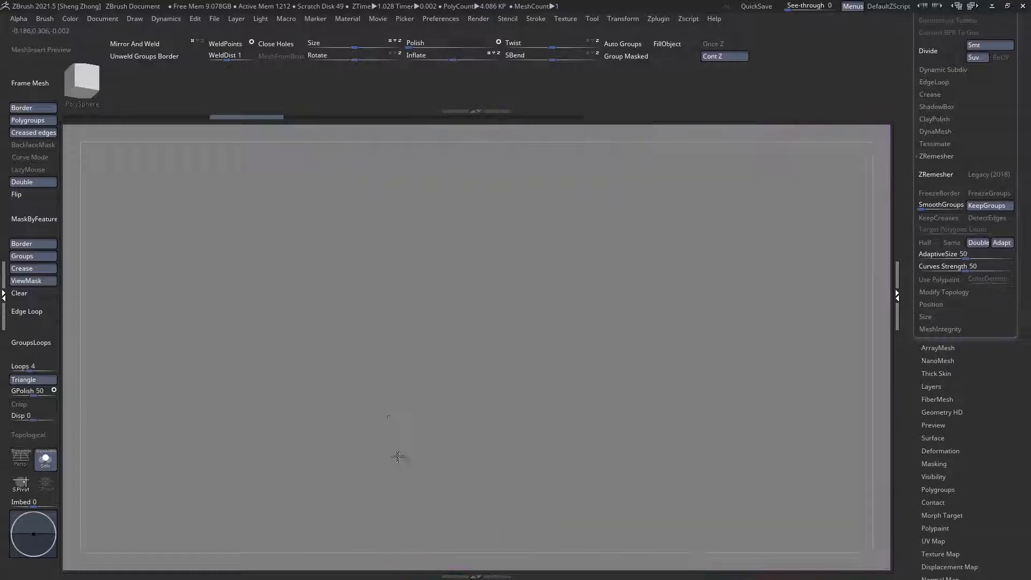
key(ctrl+shift+z)
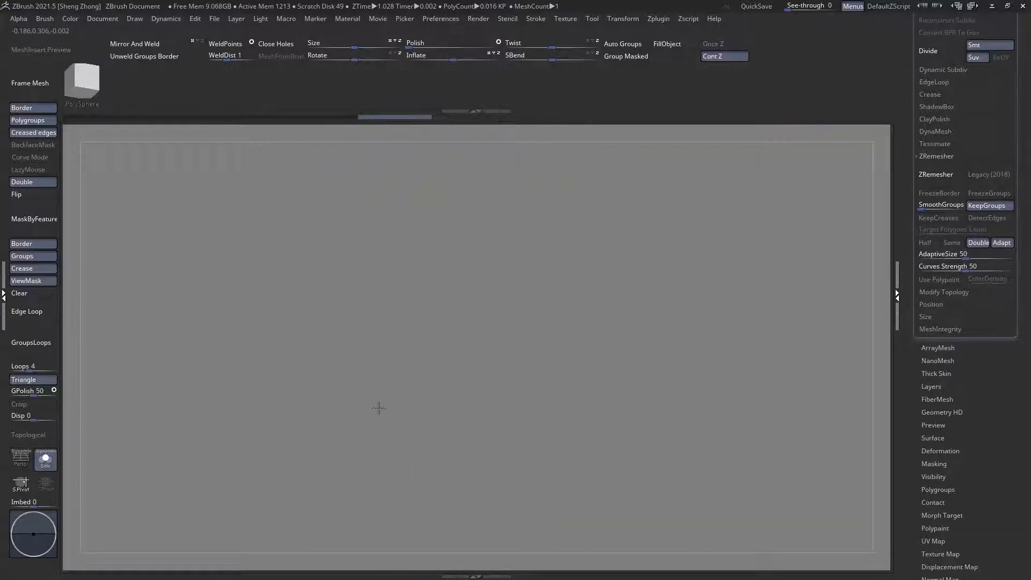
key(ctrl+shift+z)
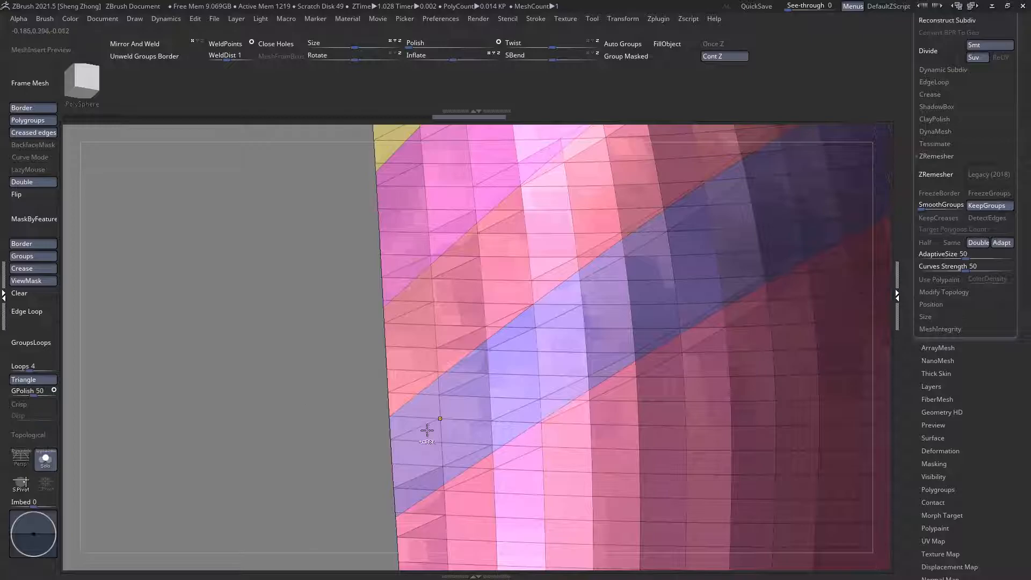
key(ctrl+shift+z)
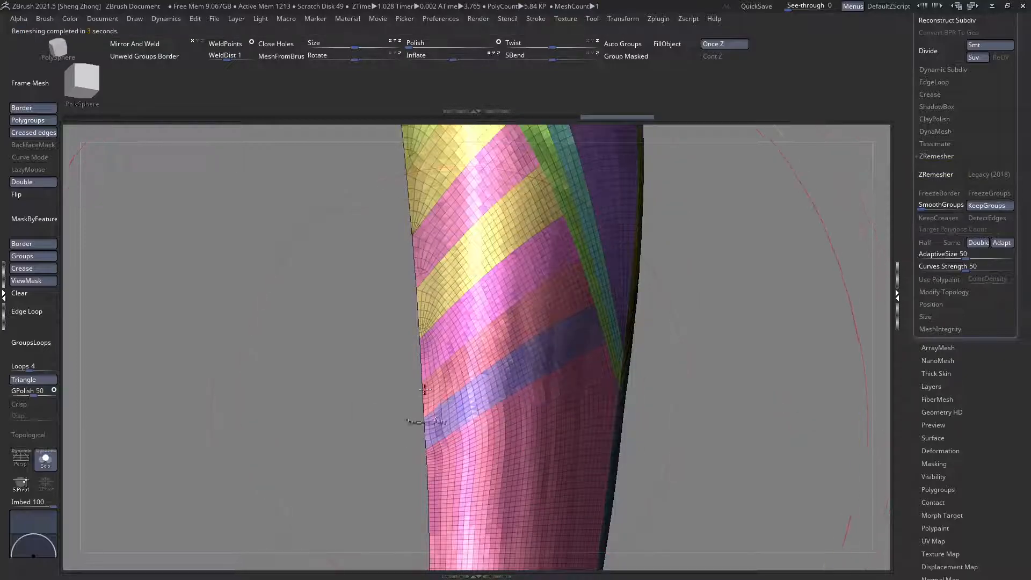
Step: Examine the remeshed stripes along the plate's side edge for polygroup corners with bad topology
alt+right_drag(459, 354, 475, 518)
mouse_move(437, 265)
alt+right_down()
mouse_move(487, 375)
mouse_move(507, 342)
mouse_move(473, 129)
alt+right_up()
right_drag(516, 338, 472, 327)
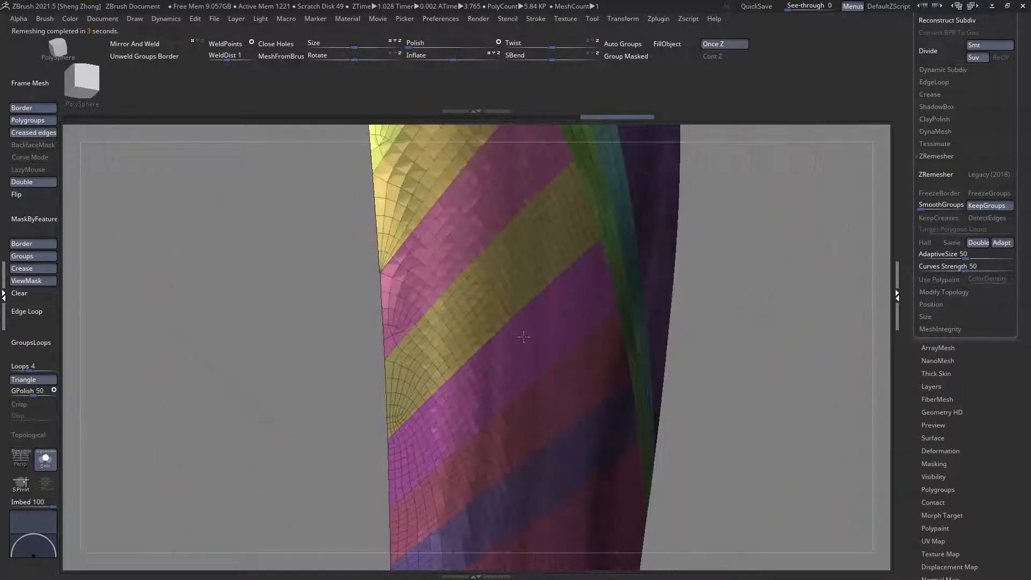
ctrl+right_drag(472, 279, 483, 357)
key(f)
right_drag(457, 322, 345, 333)
mouse_move(497, 327)
ctrl+right_down()
mouse_move(508, 382)
mouse_move(421, 287)
mouse_move(566, 458)
mouse_move(585, 447)
mouse_move(472, 157)
ctrl+right_up()
alt+right_drag(451, 416, 440, 145)
alt+right_drag(440, 384, 373, 333)
alt+right_drag(398, 269, 451, 403)
alt+right_drag(437, 344, 416, 416)
right_drag(398, 355, 348, 330)
Step: Collapse the tiny sliver polygons at the yellow stripe's pointed corner on the plate's side edge with ZModeler
ctrl+right_drag(311, 215, 365, 387)
ctrl+right_drag(325, 344, 405, 394)
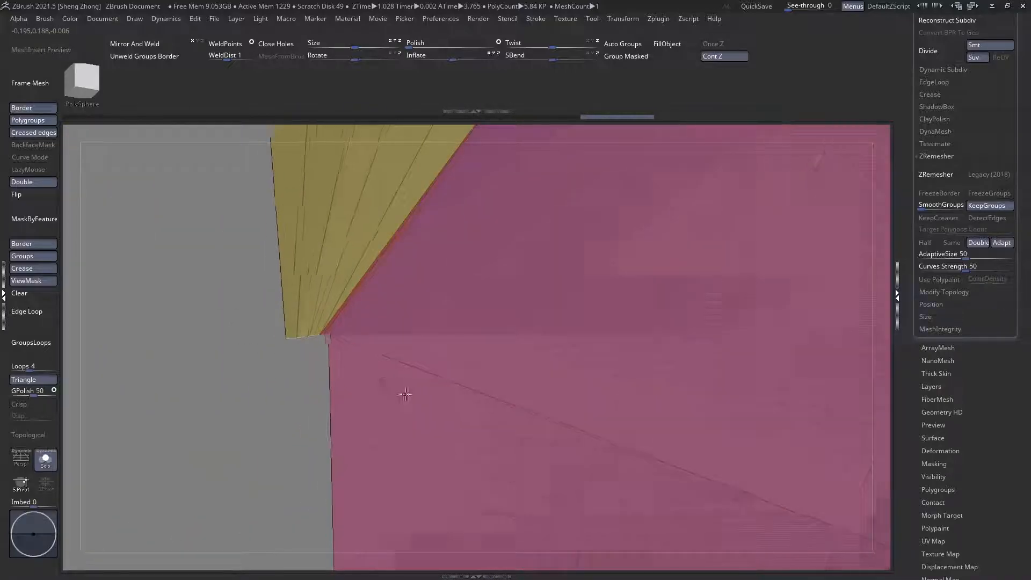
click(328, 334)
ctrl+right_drag(309, 336, 53, 203)
ctrl+right_drag(323, 311, 237, 251)
mouse_move(515, 339)
right_down()
mouse_move(432, 349)
mouse_move(376, 219)
right_up()
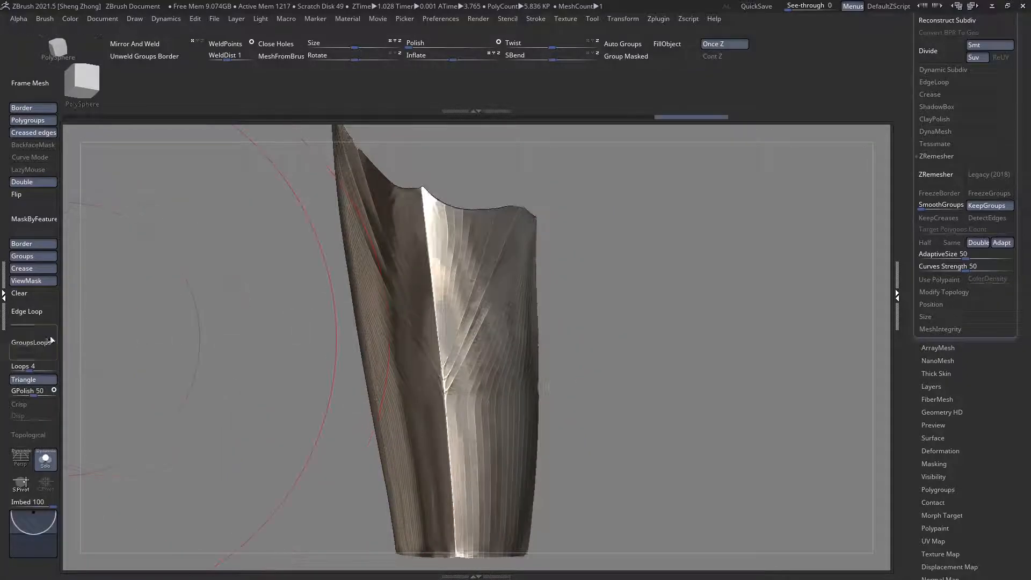
Step: Check the thigh plate with and without the wireframe, alone and against the surrounding armour with transparency
mouse_move(412, 347)
right_down()
mouse_move(469, 337)
mouse_move(329, 343)
mouse_move(336, 371)
mouse_move(461, 430)
mouse_move(506, 417)
mouse_move(431, 426)
mouse_move(409, 357)
right_up()
key(shift+f)
key(ctrl+z)
key(shift+f)
key(shift+f)
click(49, 460)
ctrl+right_drag(363, 428, 209, 287)
key(shift+t)
key(shift+f)
key(space)
click(151, 329)
key(s)
key(t)
Step: Isolate the plate, hide its lower and upper front polygroups, restore it with them masked, and bring the stripes into relief
click(43, 462)
ctrl+right_drag(373, 451, 417, 443)
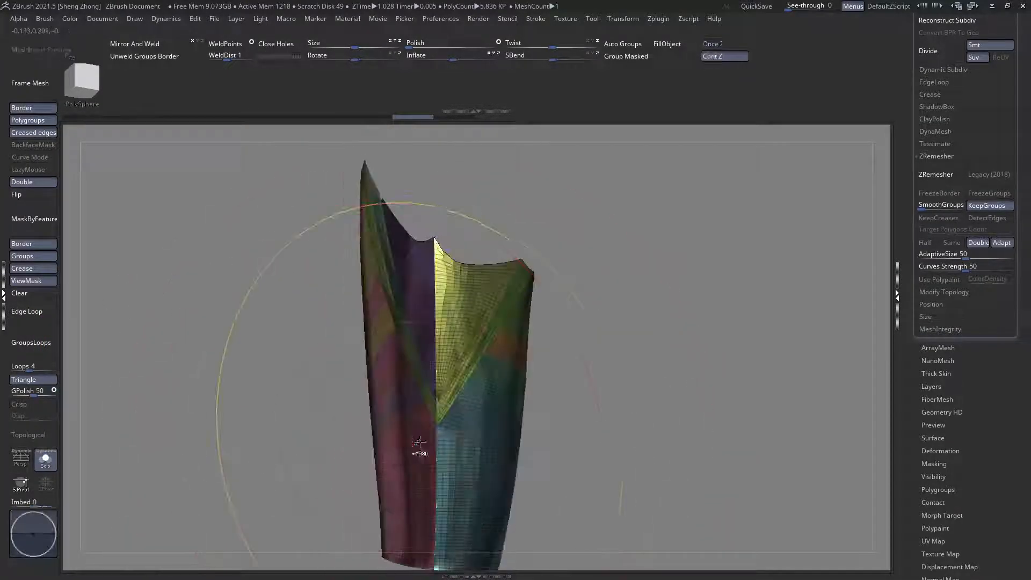
ctrl+shift+click(437, 440)
ctrl+shift+click(440, 320)
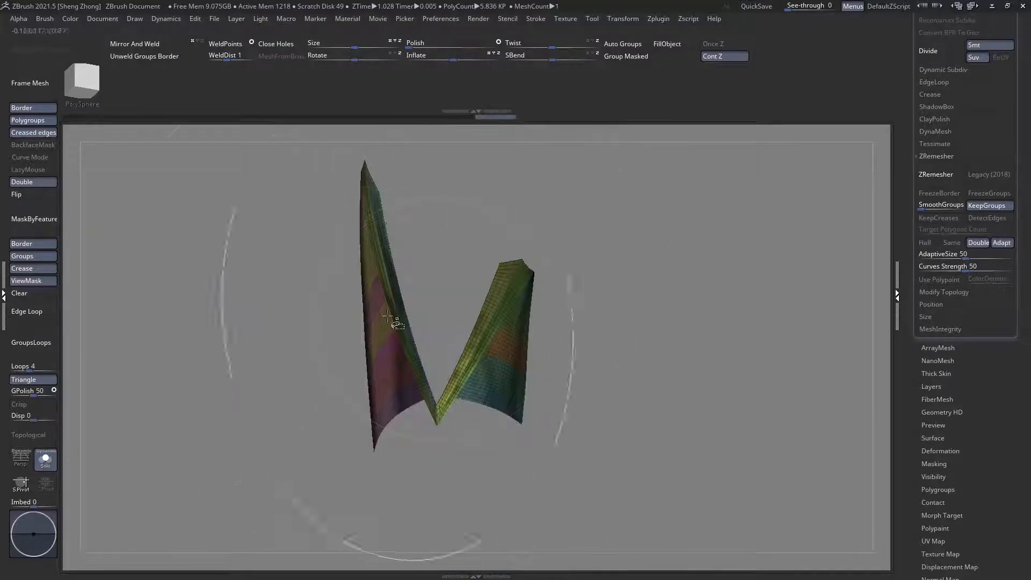
ctrl+shift+drag(221, 289, 223, 290)
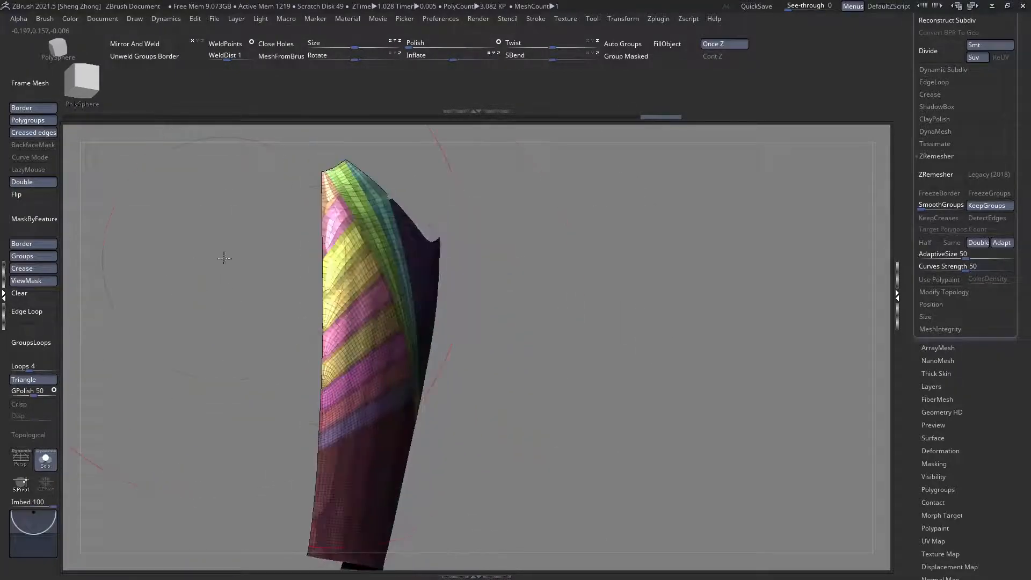
key(space)
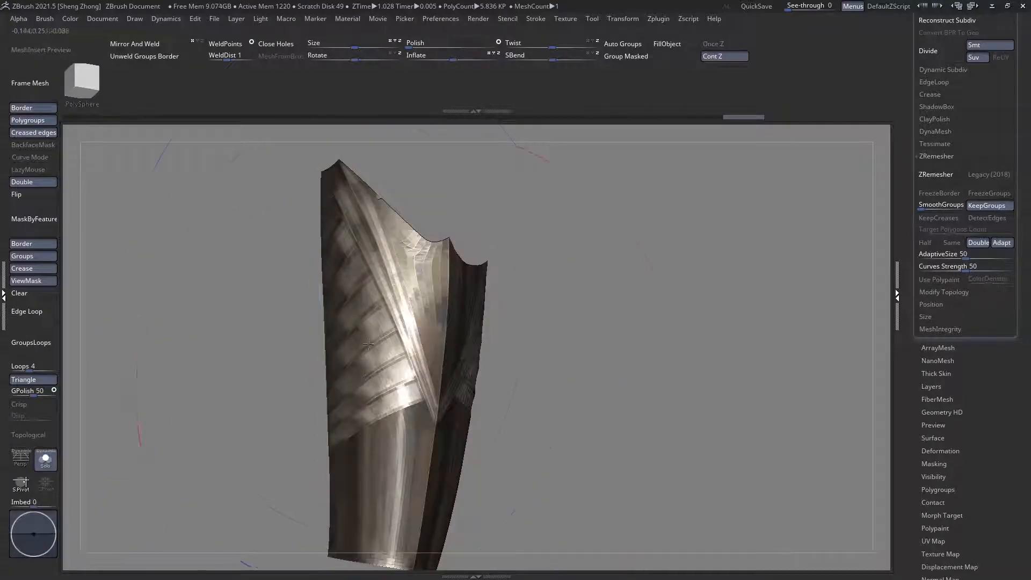
Step: Examine the stripe relief on the thigh plate, then show all armour parts and check the plate from several angles
right_drag(368, 344, 492, 413)
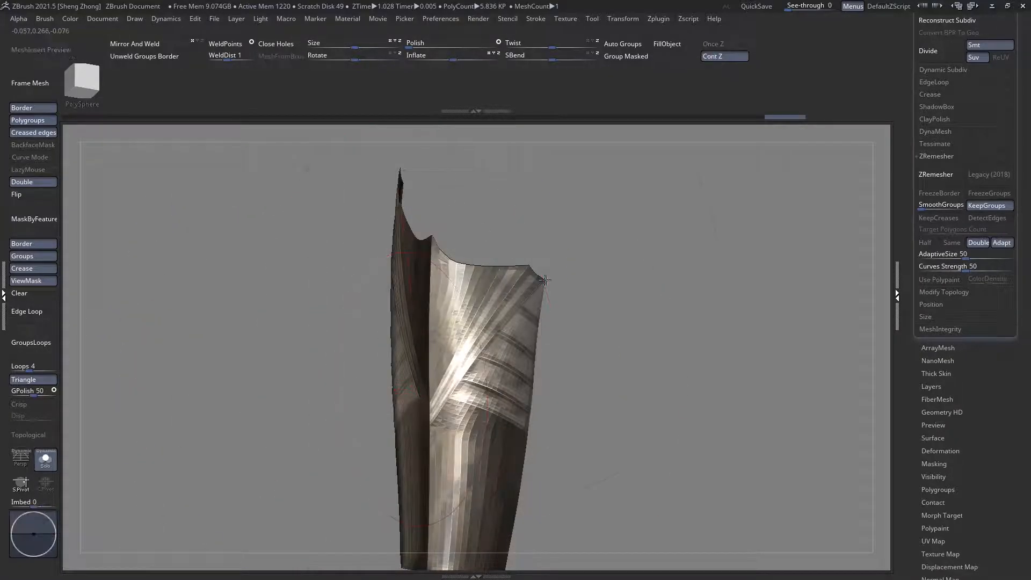
right_drag(544, 279, 401, 325)
click(47, 458)
alt+right_drag(258, 430, 349, 364)
key(shift+f)
mouse_move(209, 365)
right_down()
mouse_move(274, 374)
mouse_move(225, 373)
mouse_move(236, 372)
right_up()
key(shift+f)
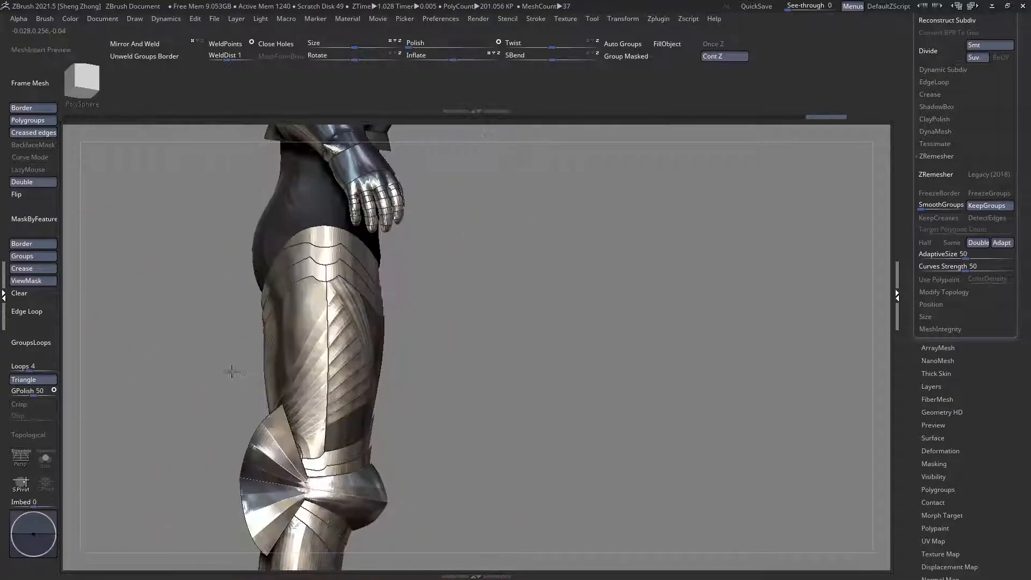
mouse_move(415, 396)
right_down()
mouse_move(375, 357)
mouse_move(327, 349)
mouse_move(394, 352)
mouse_move(443, 373)
mouse_move(478, 347)
right_up()
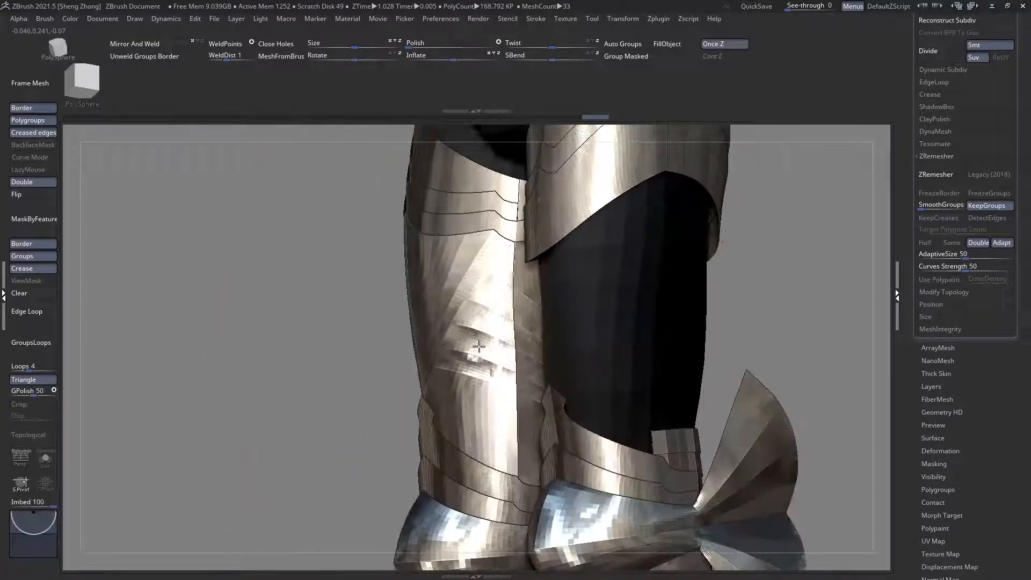
right_drag(410, 321, 456, 324)
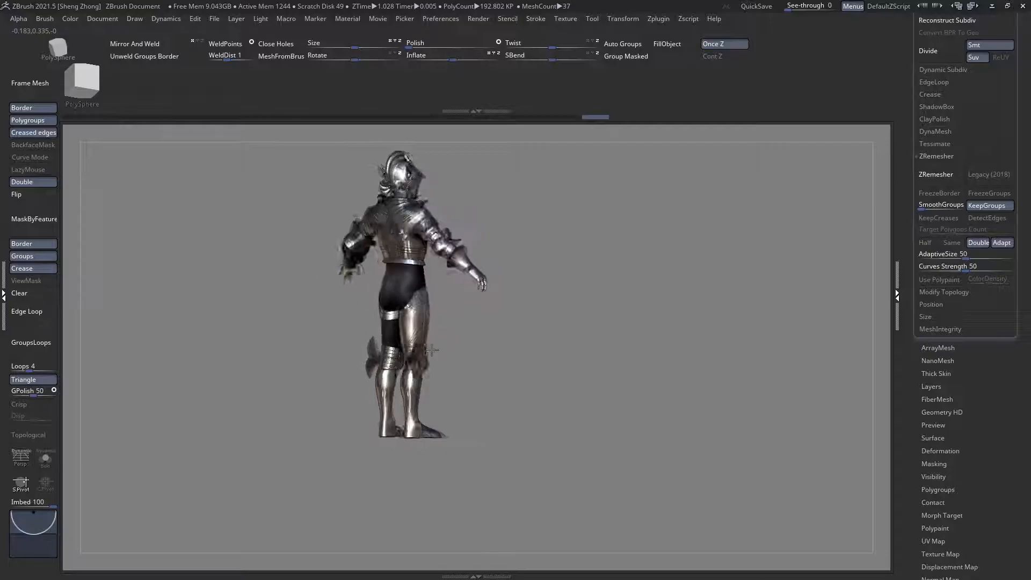
right_drag(572, 427, 394, 332)
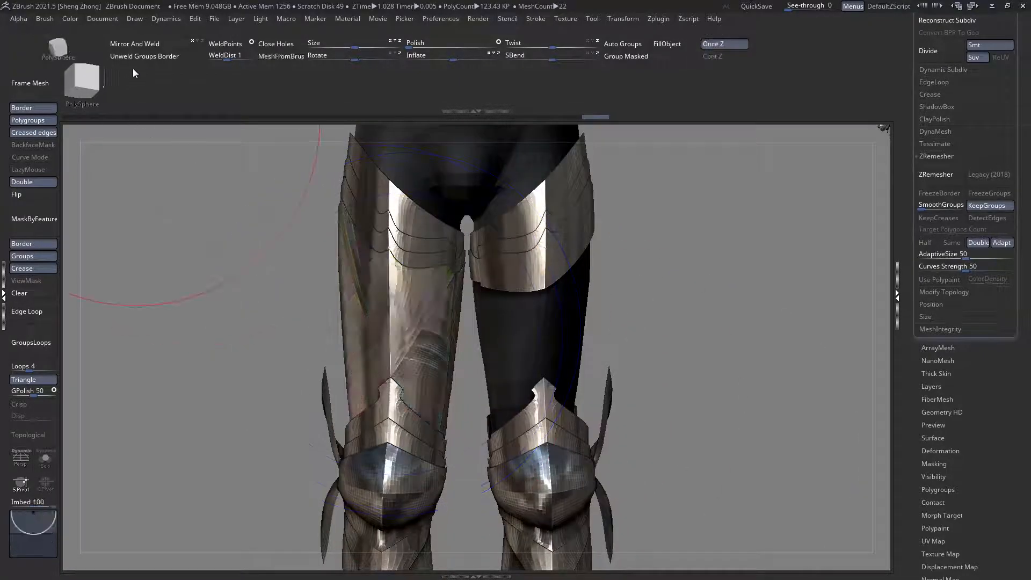
Step: Mirror and weld the striped thigh plate and the adjoining thigh armour piece onto the other leg
click(156, 47)
right_drag(499, 343, 290, 306)
alt+click(441, 302)
shift+right_drag(441, 302, 306, 243)
click(133, 48)
ctrl+right_drag(386, 414, 384, 306)
mouse_move(477, 297)
alt+right_down()
mouse_move(365, 339)
mouse_move(371, 349)
alt+right_up()
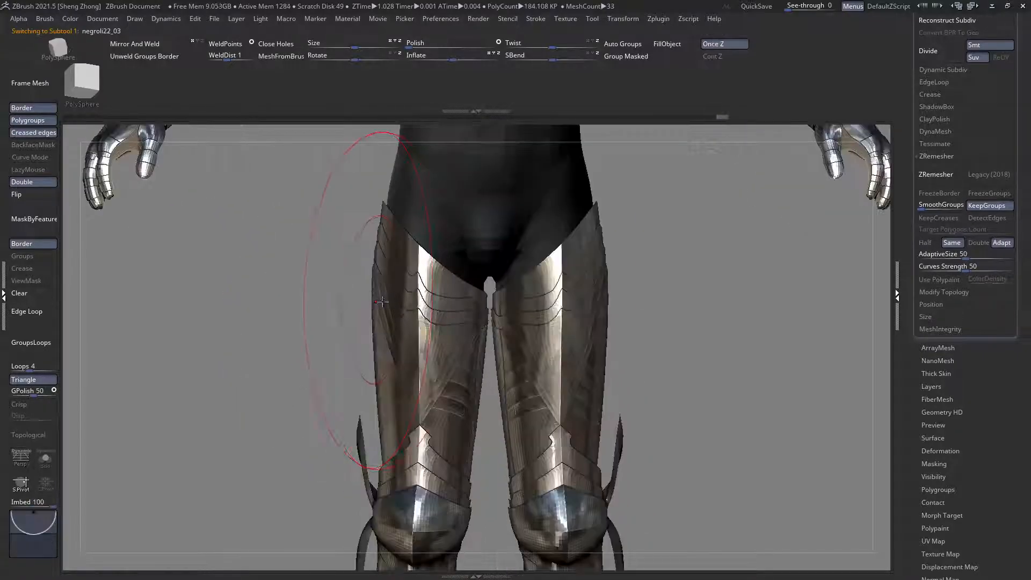
Step: Examine the mirrored thigh armour on both legs from several angles, close up and together with the torso
right_drag(430, 306, 492, 321)
ctrl+right_drag(387, 319, 253, 239)
shift+right_drag(469, 333, 486, 333)
ctrl+right_drag(437, 276, 419, 333)
shift+right_drag(432, 368, 410, 352)
alt+right_drag(416, 284, 366, 438)
ctrl+right_drag(408, 351, 376, 306)
alt+right_drag(376, 343, 376, 303)
mouse_move(453, 349)
ctrl+right_down()
mouse_move(681, 360)
mouse_move(548, 356)
mouse_move(414, 374)
ctrl+right_up()
scroll(925, 136, up, 5)
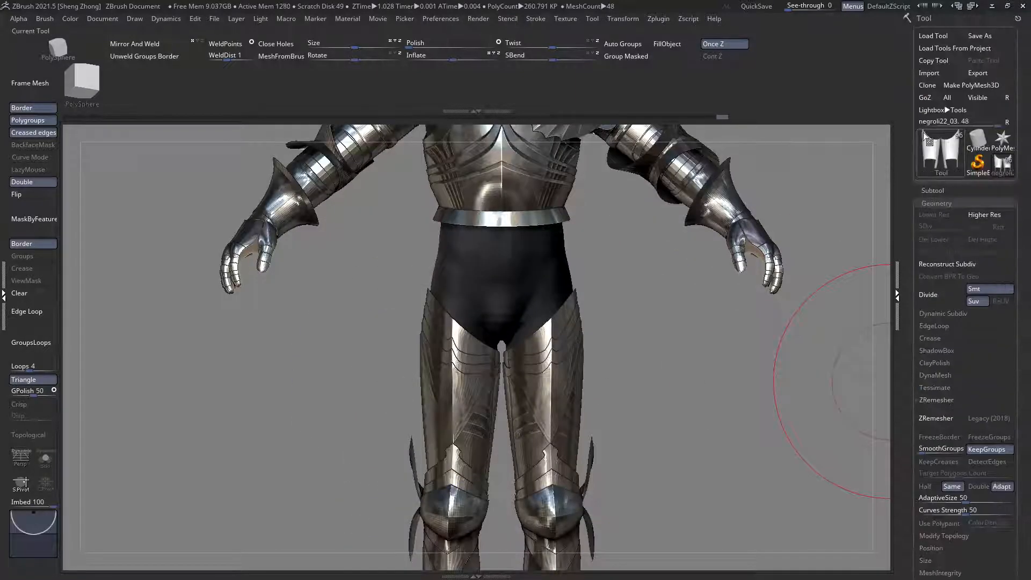
Step: Show the hidden folder that holds the skirt parts so they appear with the rest of the armour
click(934, 188)
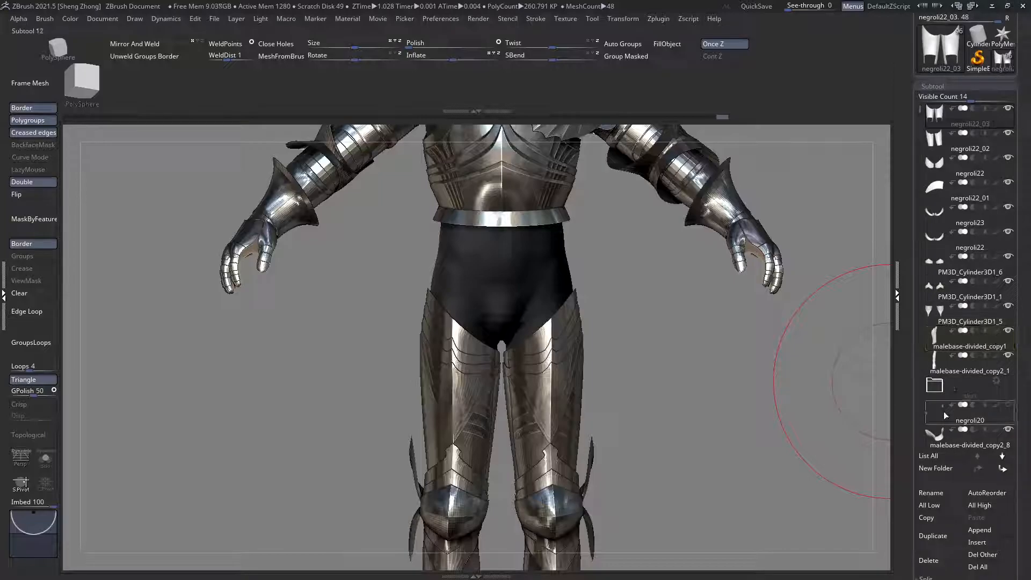
click(1007, 382)
mouse_move(582, 319)
ctrl+right_down()
mouse_move(501, 265)
mouse_move(453, 261)
mouse_move(392, 225)
ctrl+right_up()
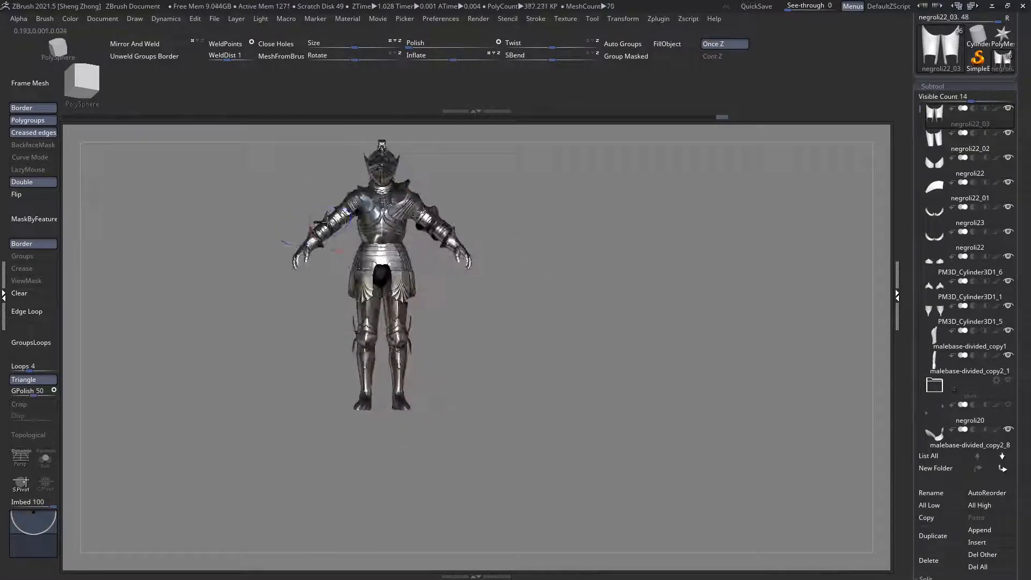
right_drag(389, 297, 429, 292)
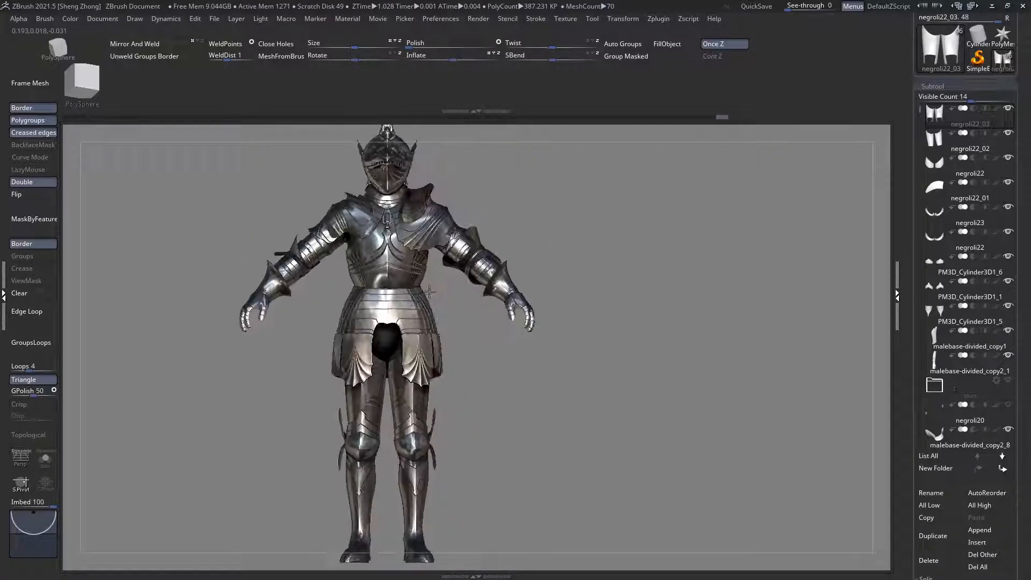
Step: Inspect the thigh, knee and lower leg armour from the front and the side with the skirt shown
ctrl+right_drag(323, 355, 454, 286)
right_drag(403, 369, 435, 370)
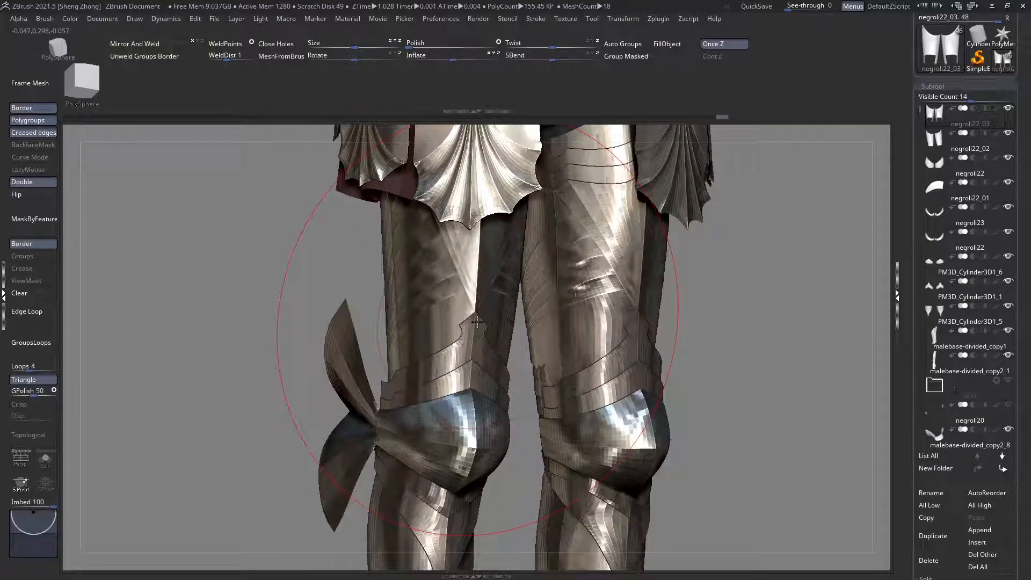
right_drag(477, 321, 462, 327)
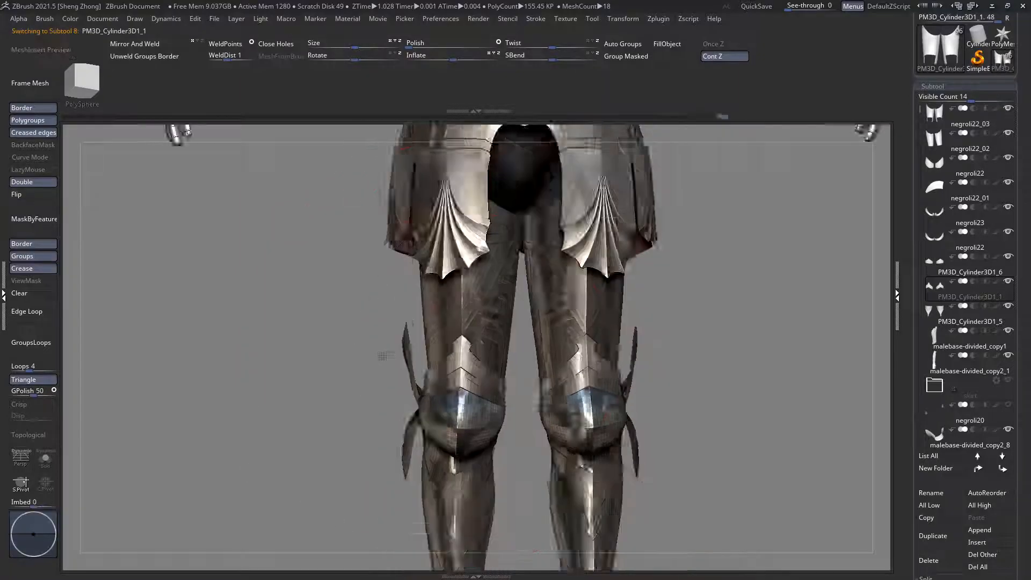
right_drag(376, 344, 468, 354)
alt+click(469, 354)
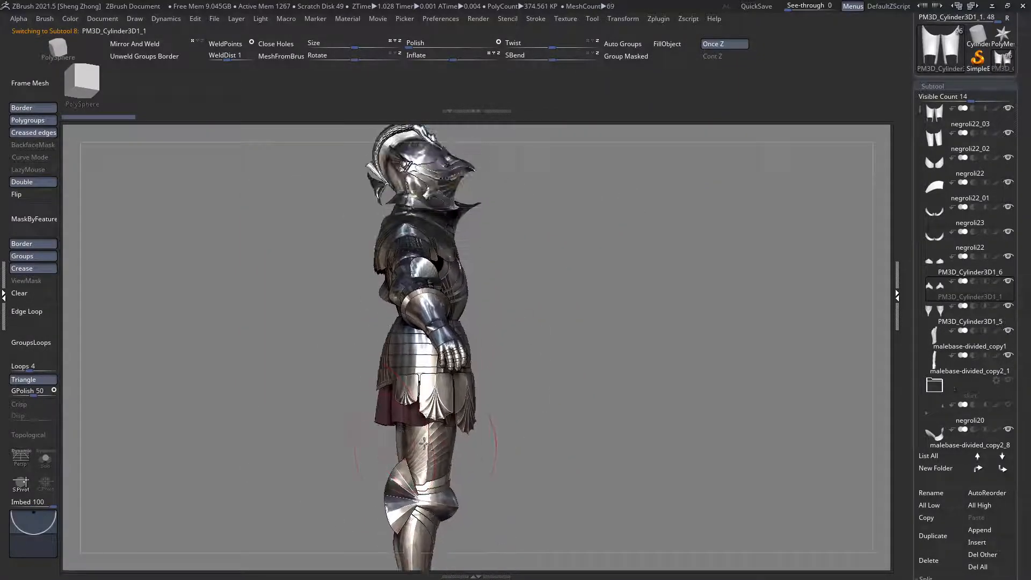
alt+right_drag(361, 368, 410, 391)
right_drag(409, 392, 454, 396)
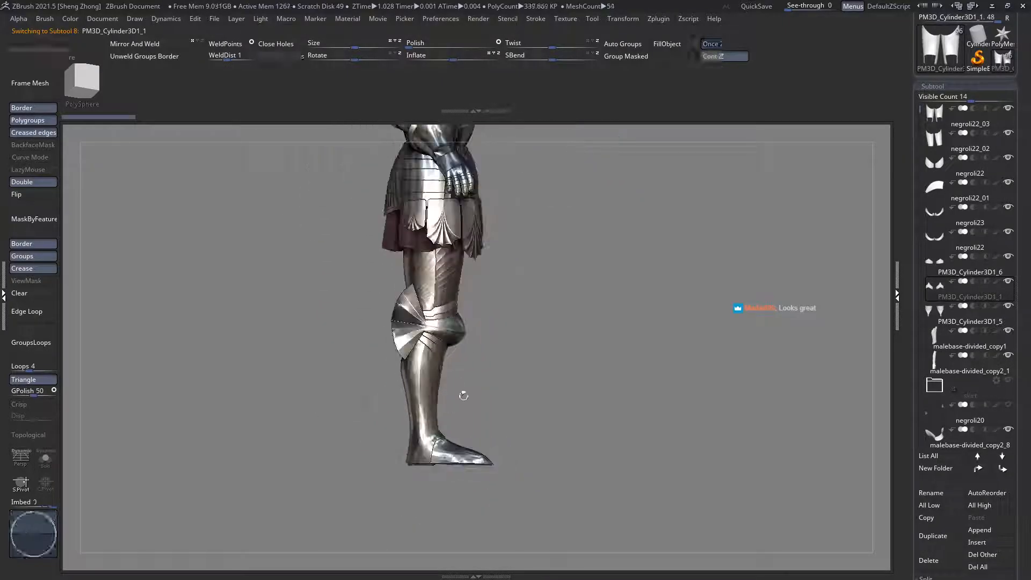
right_drag(412, 459, 483, 445)
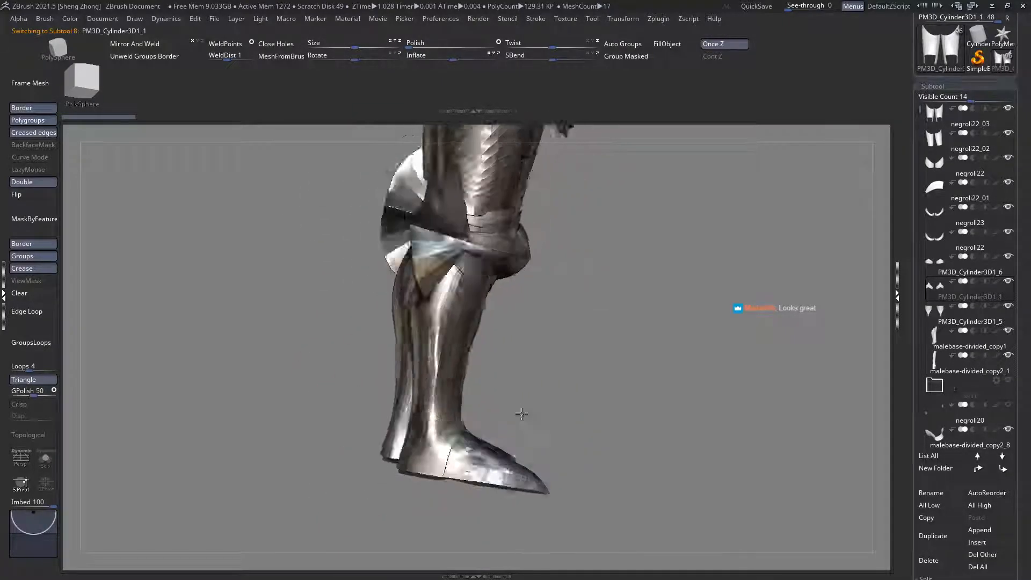
Step: Select the foot armour and display it against the ghosted legs
right_drag(522, 413, 360, 181)
alt+click(359, 181)
right_drag(335, 309, 337, 464)
ctrl+right_drag(432, 436, 558, 546)
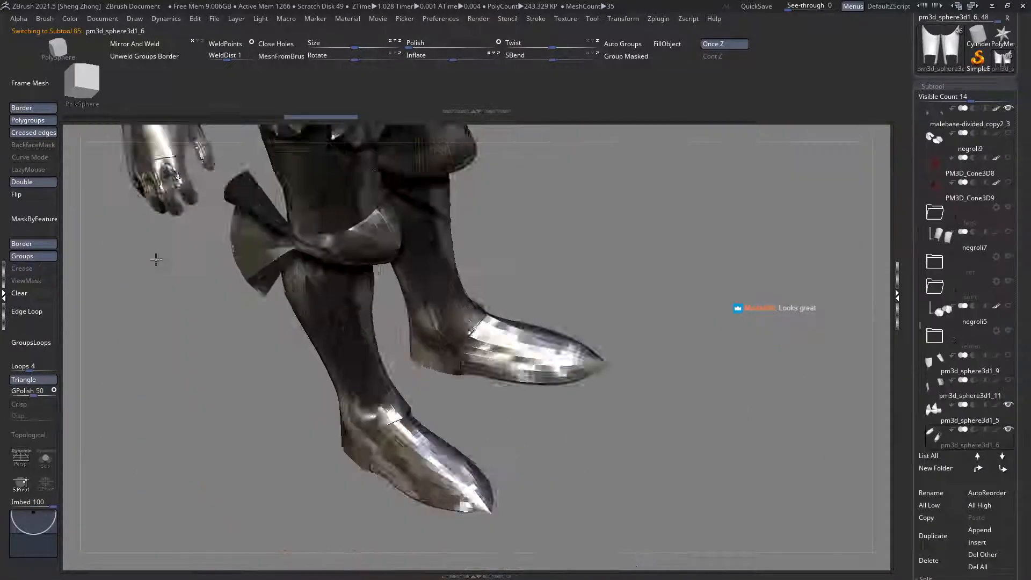
right_drag(376, 349, 406, 472)
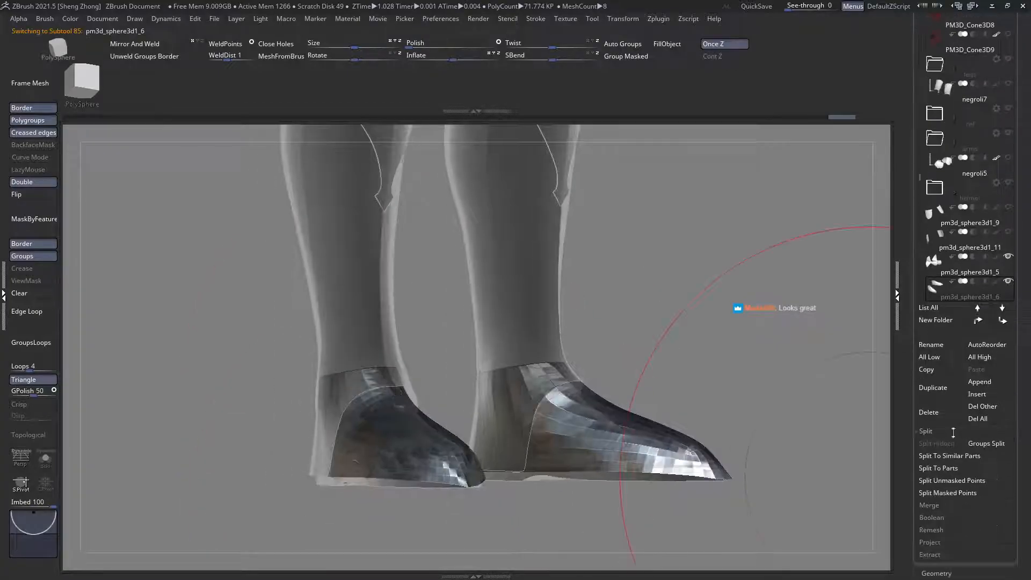
mouse_move(408, 468)
right_down()
mouse_move(389, 495)
mouse_move(387, 486)
mouse_move(417, 505)
mouse_move(464, 440)
right_up()
Step: Remesh the foot armour with ZRemesher using Double density, KeepGroups and Adapt, and check it from several angles
drag(1024, 413, 968, 352)
click(956, 324)
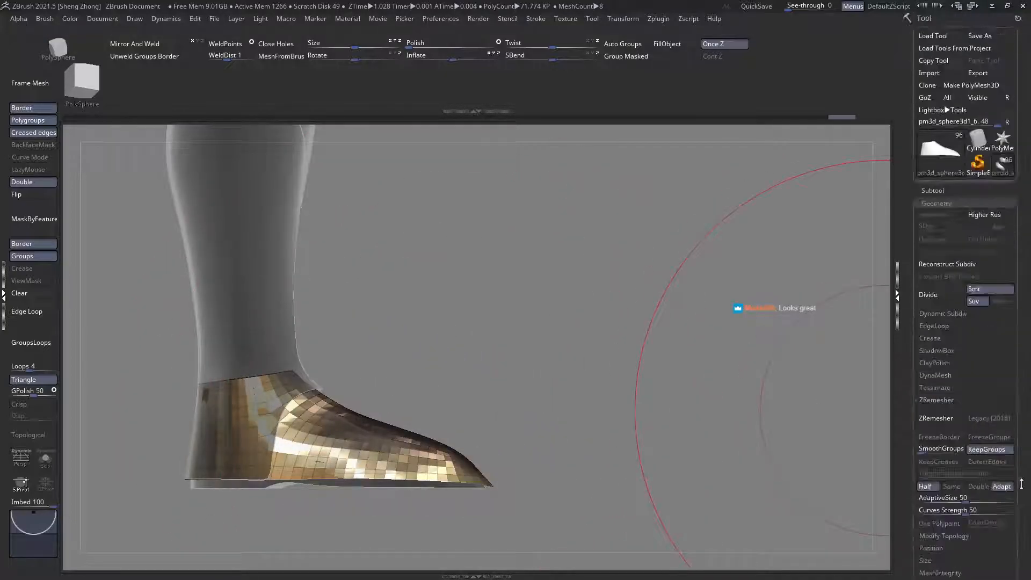
drag(1028, 452, 1024, 389)
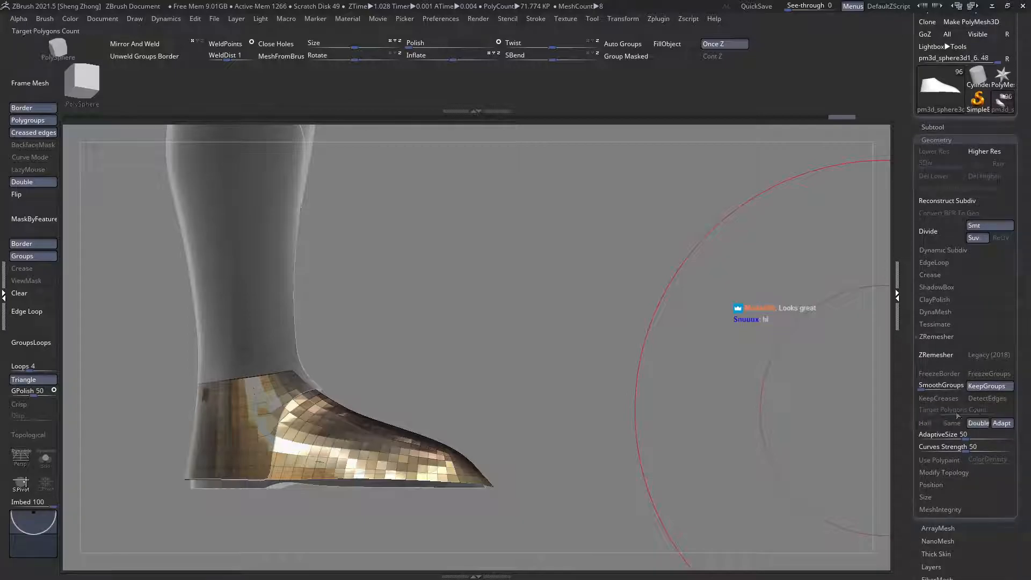
right_drag(330, 292, 504, 274)
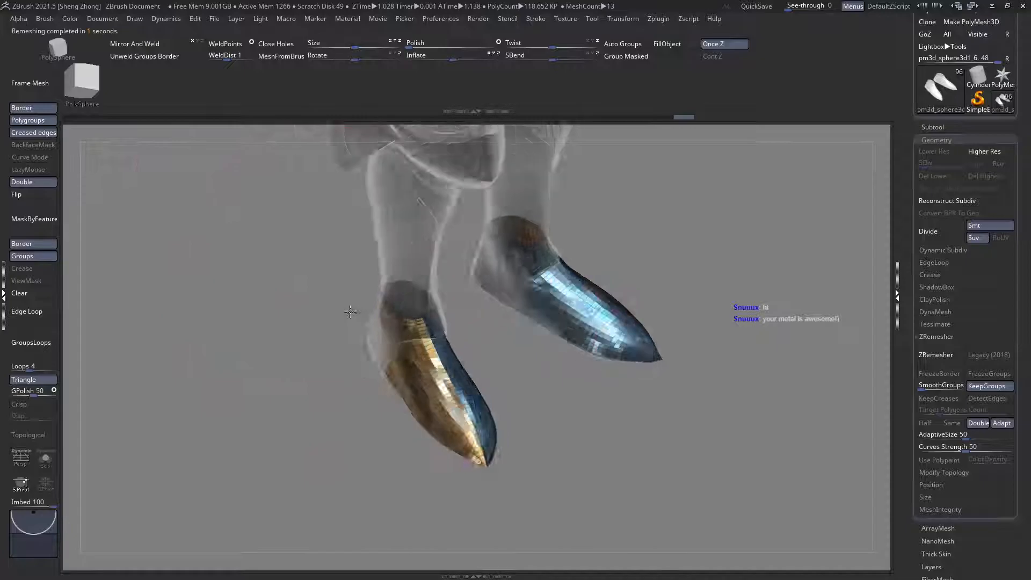
mouse_move(312, 322)
right_down()
mouse_move(349, 318)
mouse_move(505, 458)
right_up()
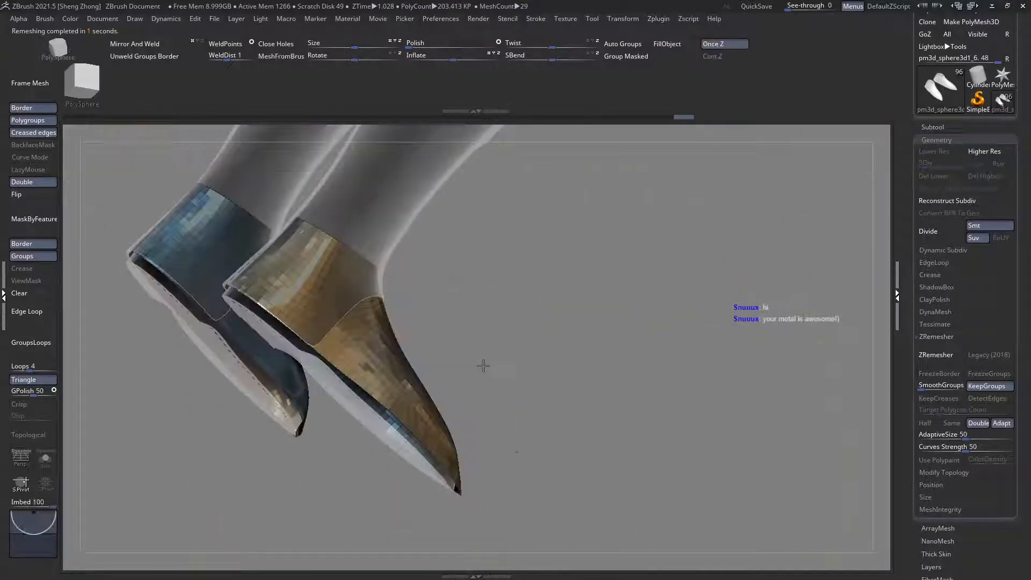
right_drag(484, 364, 478, 394)
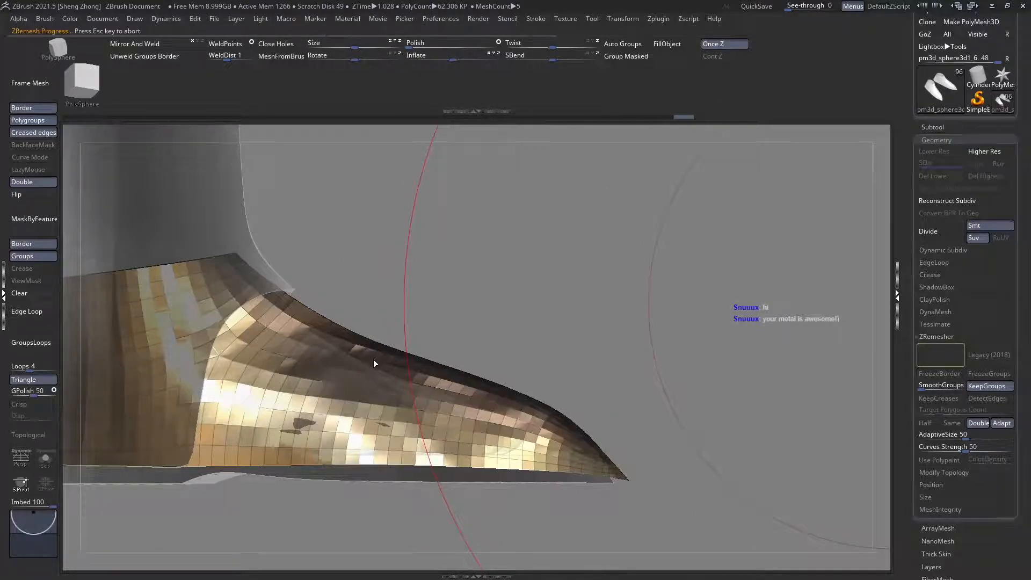
Step: Mirror and weld the remeshed foot armour to the other foot
right_drag(346, 397, 231, 157)
click(158, 43)
mouse_move(453, 352)
right_down()
mouse_move(430, 394)
mouse_move(396, 415)
mouse_move(354, 406)
mouse_move(427, 348)
mouse_move(517, 341)
right_up()
Step: Turn off the polyframe on the foot armour and clear its mask
key(space)
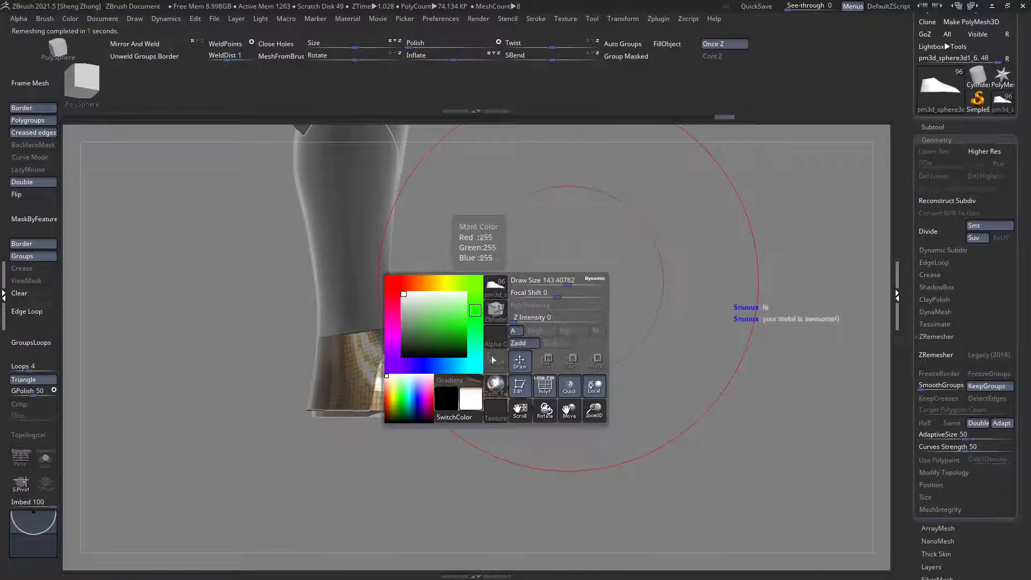
key(b)
key(s)
key(t)
mouse_move(570, 368)
alt+right_down()
mouse_move(620, 322)
mouse_move(580, 357)
mouse_move(647, 334)
mouse_move(559, 357)
mouse_move(467, 348)
mouse_move(458, 379)
alt+right_up()
key(shift+f)
ctrl+right_drag(543, 385, 515, 376)
right_drag(569, 379, 477, 388)
alt+right_drag(546, 431, 380, 339)
click(37, 293)
Step: View the foot armour with the whole figure, then with the polyframe on, and inspect its front closely
ctrl+right_drag(490, 351, 529, 393)
key(space)
click(417, 380)
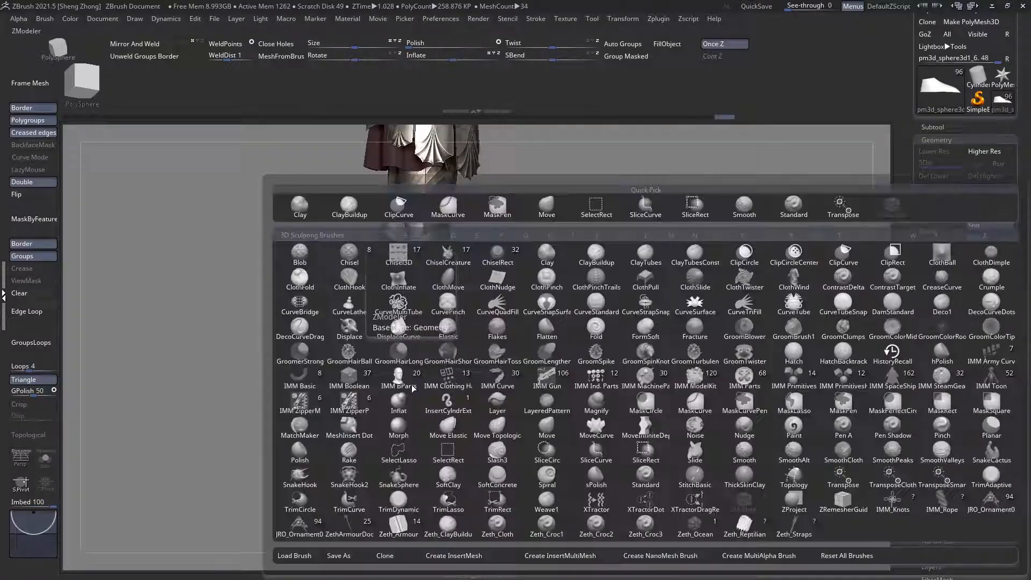
click(409, 383)
ctrl+right_drag(352, 329, 617, 547)
key(shift+f)
right_drag(537, 430, 362, 433)
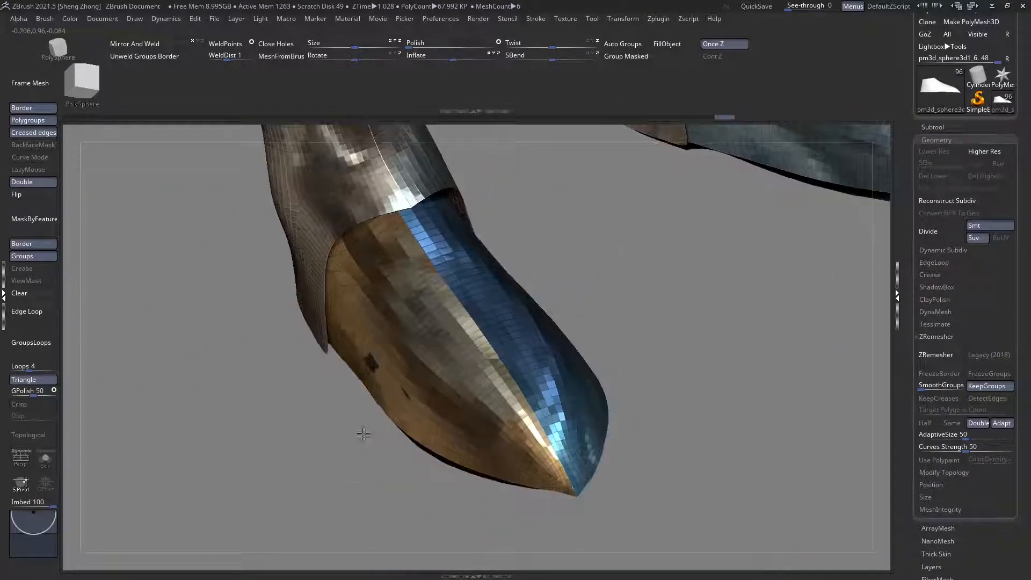
Step: Mask the inner polygroup of the foot armour, leaving its outer side free for sculpting
ctrl+shift+click(396, 348)
ctrl+shift+click(395, 348)
ctrl+shift+click(240, 320)
Step: Adjust the draw size and reshape the outer side of the foot armour with the Move brush, smoothing its surface
right_click(158, 257)
right_click(204, 266)
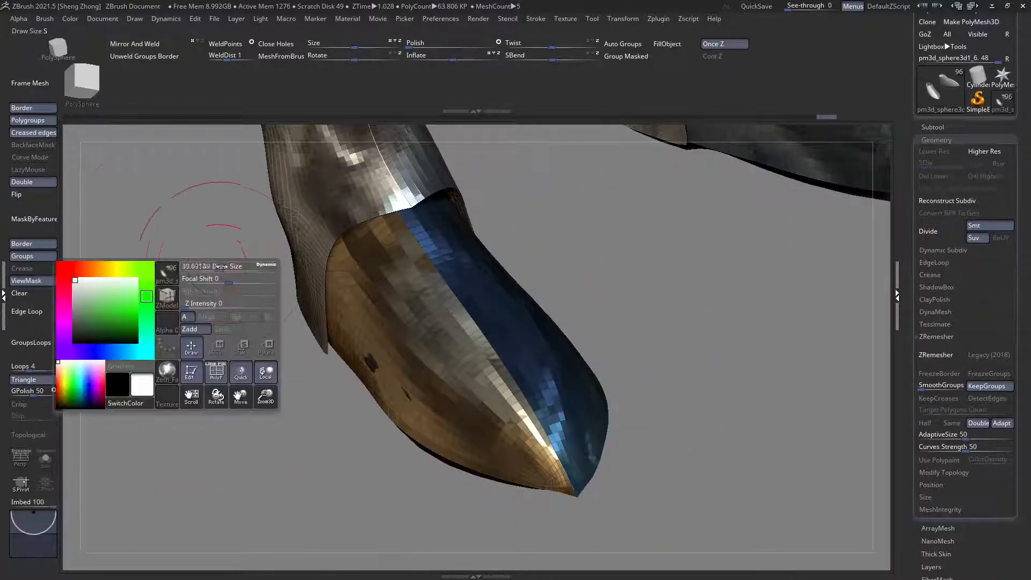
right_click(180, 292)
click(149, 317)
key(m)
key(v)
drag(617, 450, 537, 426)
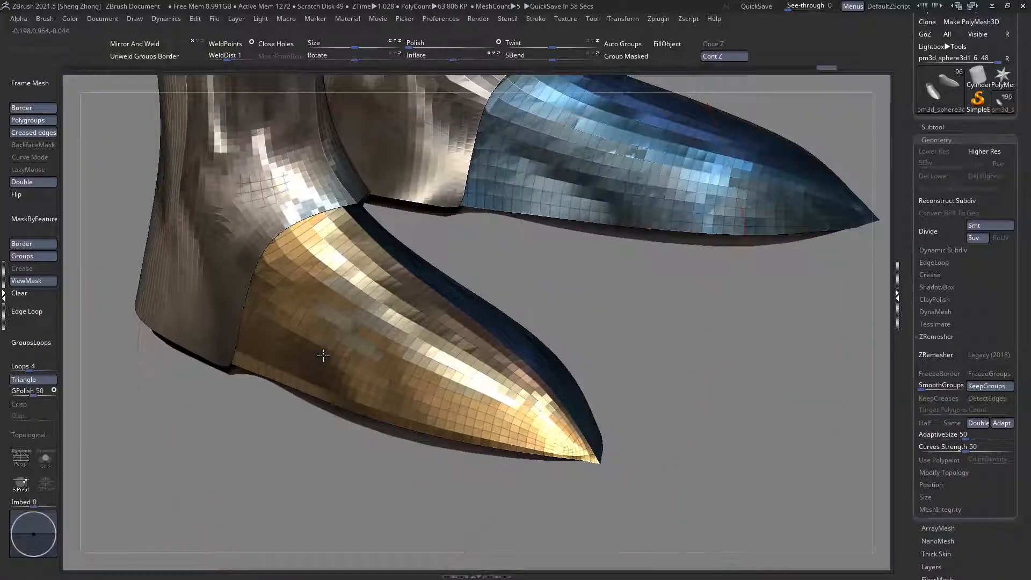
shift+drag(315, 342, 383, 381)
mouse_move(396, 456)
mouse_down()
mouse_move(419, 394)
mouse_move(411, 386)
mouse_up()
Step: Clear the mask on the foot armour, toggle the polyframe and bring its pointed toe into close side view
mouse_move(390, 405)
ctrl+right_down()
mouse_move(384, 396)
mouse_move(465, 380)
mouse_move(456, 446)
mouse_move(484, 445)
mouse_move(511, 376)
mouse_move(376, 333)
ctrl+right_up()
click(38, 297)
key(shift+f)
ctrl+right_drag(376, 333, 220, 236)
alt+right_drag(502, 301, 415, 392)
right_drag(485, 432, 447, 473)
right_drag(424, 423, 532, 322)
Step: Try to pull the toe tip of the foot armour forward with a gradient mask and Transpose Move
ctrl+drag(457, 384, 444, 469)
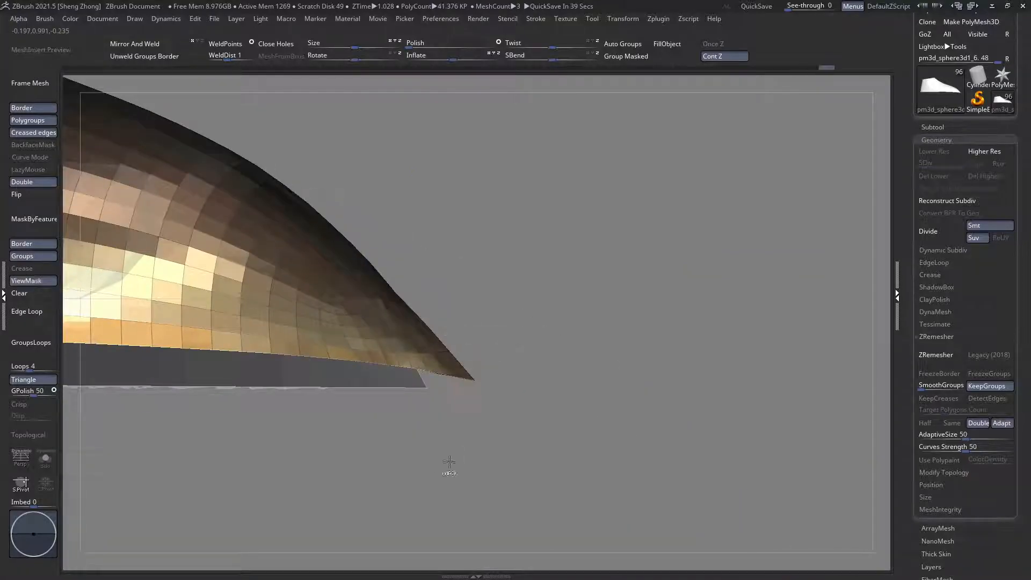
ctrl+right_drag(444, 469, 120, 300)
ctrl+click(474, 428)
ctrl+right_drag(474, 428, 202, 314)
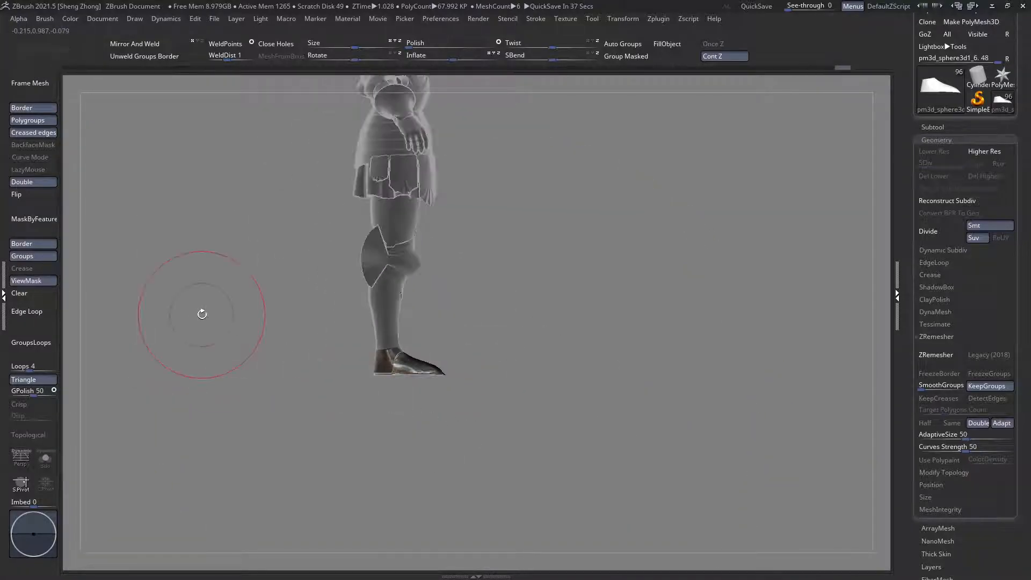
right_drag(380, 391, 368, 511)
ctrl+right_drag(427, 404, 485, 417)
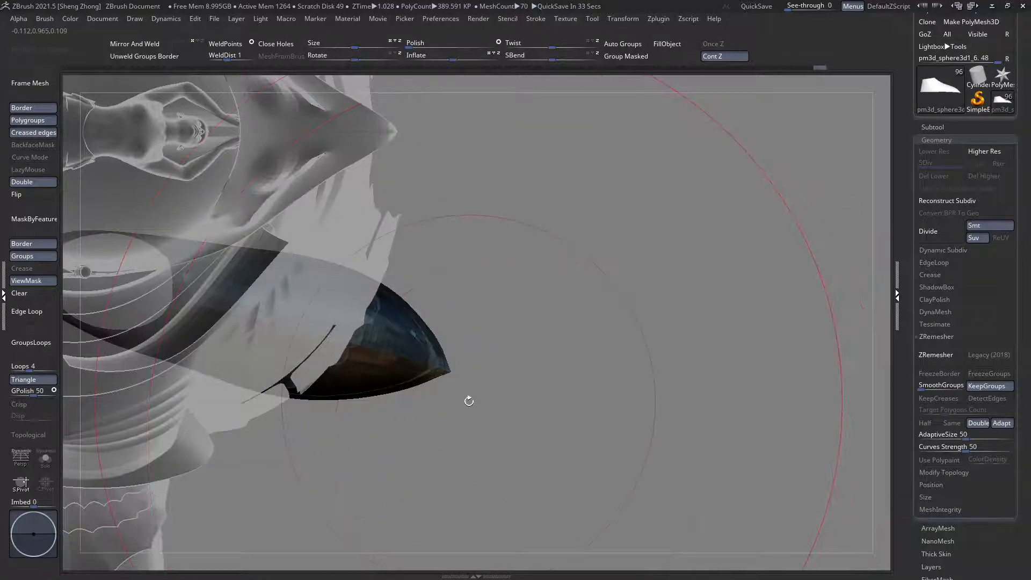
right_drag(437, 380, 386, 435)
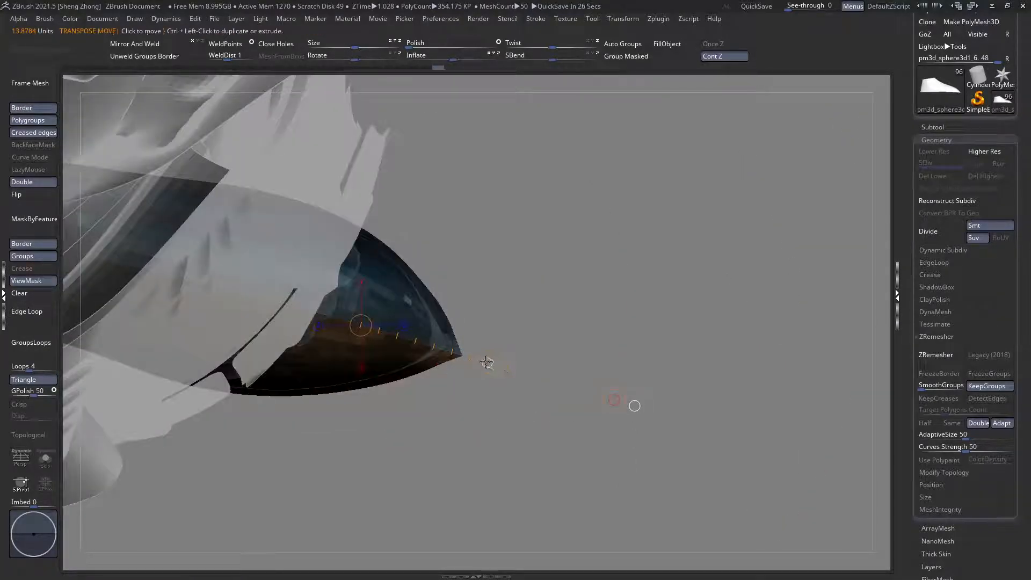
drag(534, 382, 507, 393)
key(ctrl+z)
ctrl+right_drag(487, 388, 449, 394)
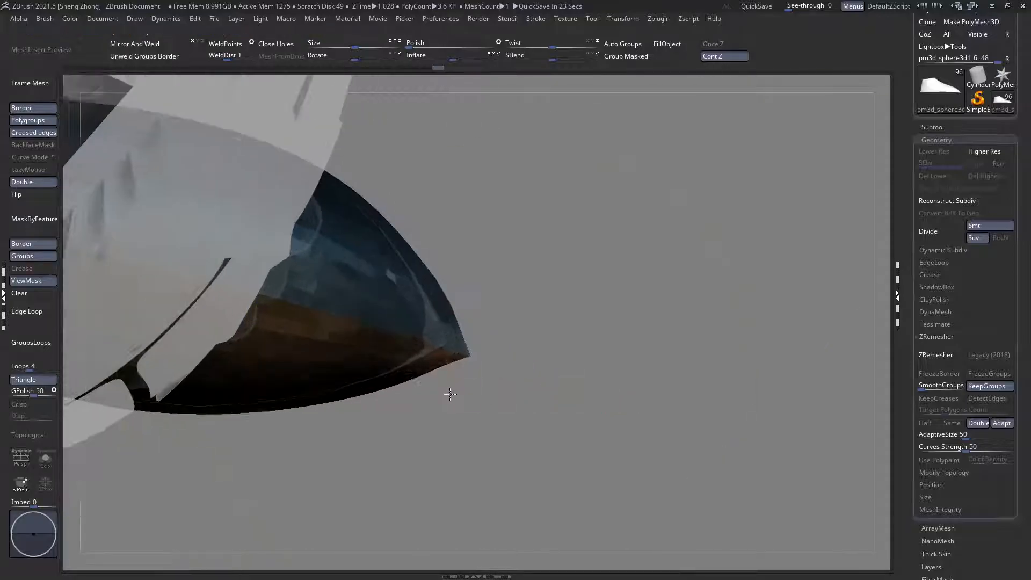
click(21, 293)
Step: Mask the foot armour up to its toe tip and pull the tip forward into a longer point with Transpose
ctrl+right_drag(563, 306, 583, 338)
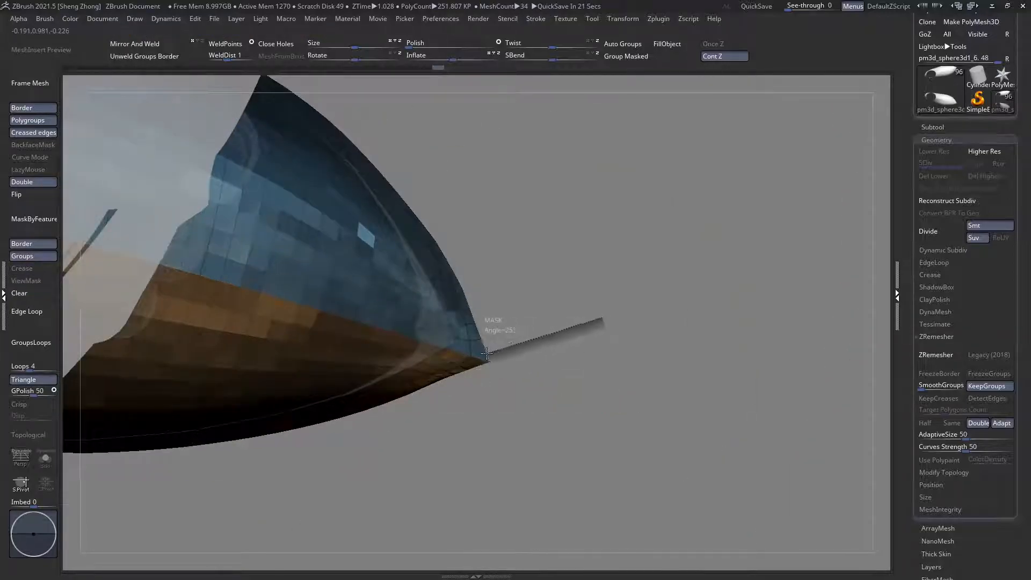
ctrl+drag(475, 409, 476, 410)
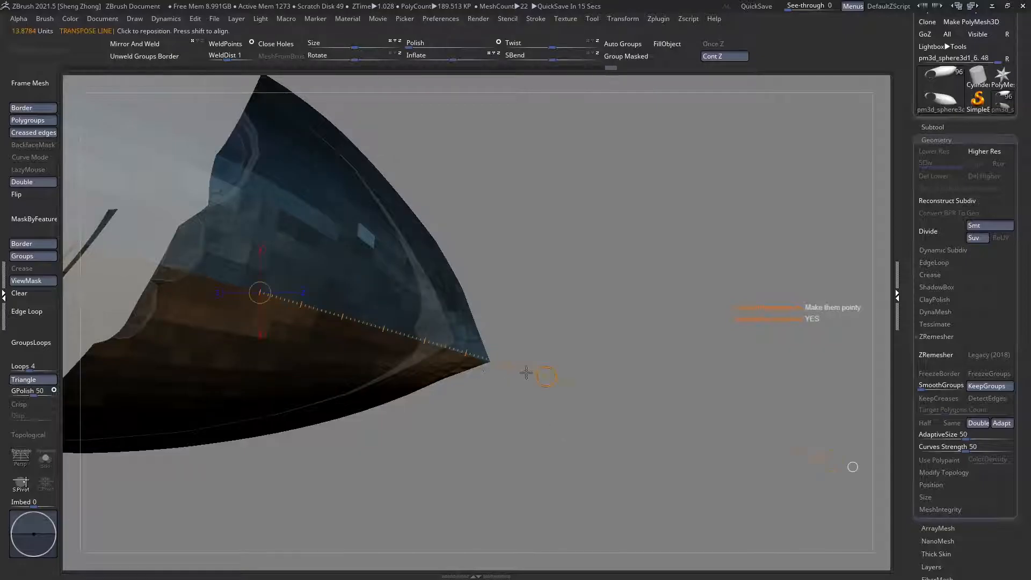
drag(545, 375, 616, 401)
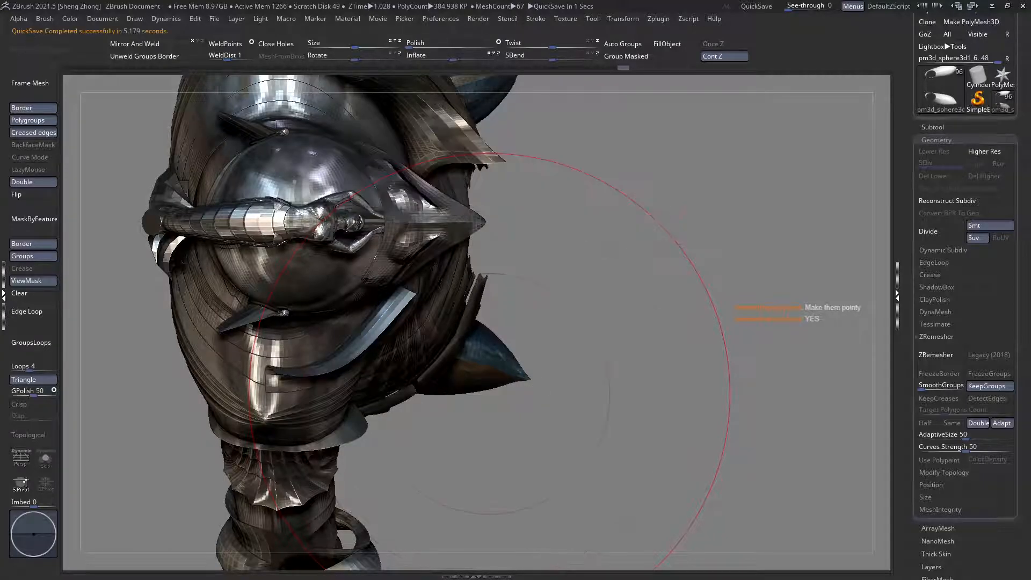
Step: Check the pointed toes on the full armoured figure from both sides
drag(537, 385, 455, 398)
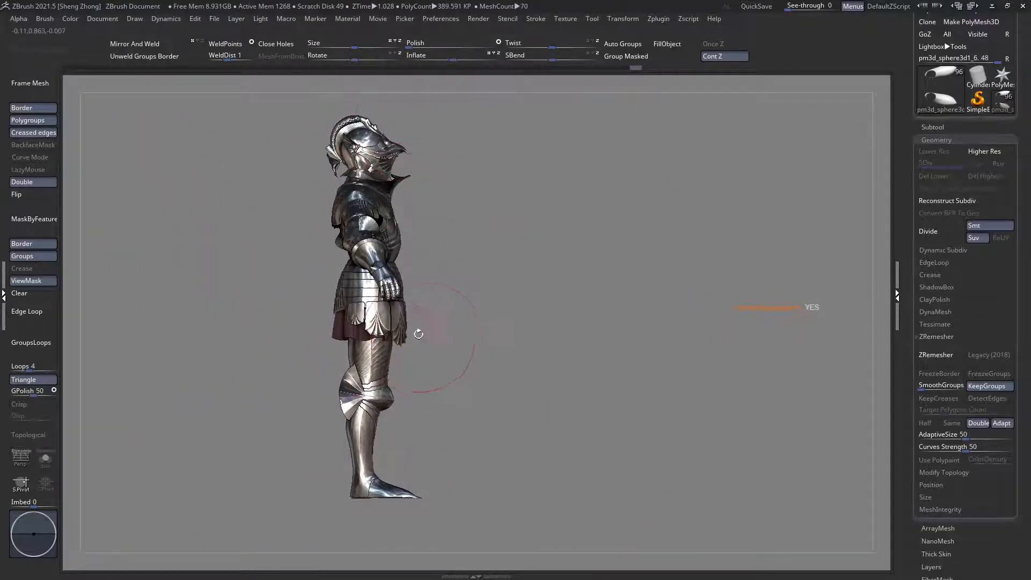
drag(418, 334, 315, 294)
drag(347, 365, 292, 354)
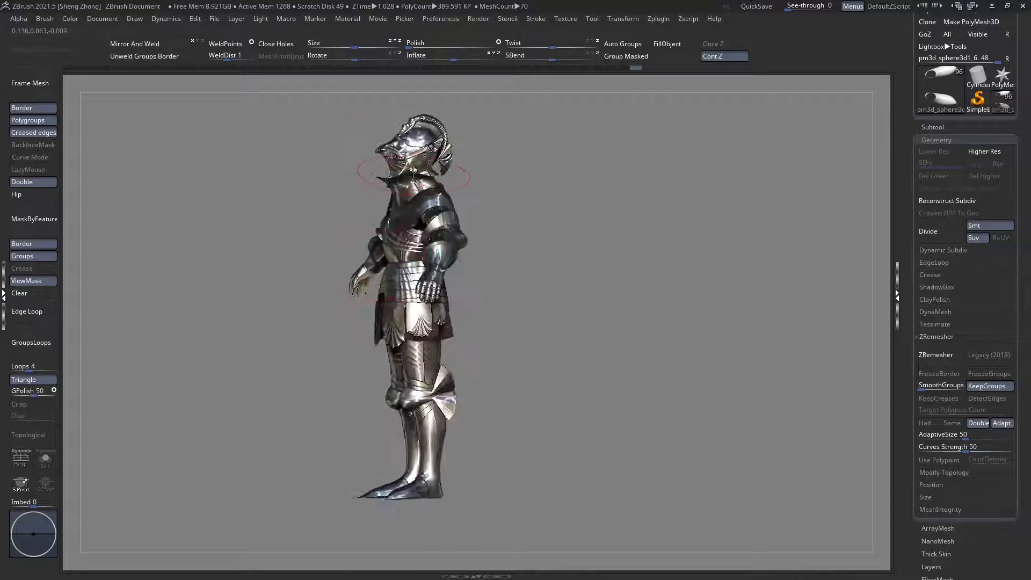
drag(359, 300, 440, 307)
Step: Try to bend the toe tip of the foot armour upward into a curl with Transpose, and undo it
alt+drag(354, 501, 467, 328)
drag(467, 328, 677, 469)
alt+drag(392, 371, 433, 365)
alt+drag(484, 317, 460, 332)
key(w)
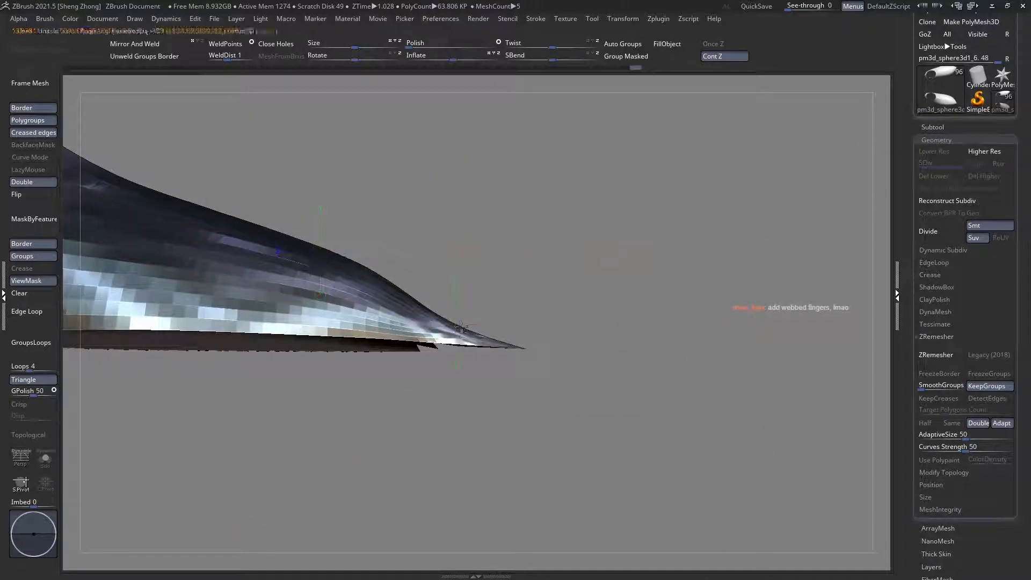
mouse_move(635, 354)
mouse_down()
mouse_move(610, 391)
mouse_move(478, 469)
mouse_move(603, 412)
mouse_move(601, 260)
mouse_move(410, 212)
mouse_move(384, 230)
mouse_move(424, 244)
mouse_up()
drag(547, 341, 518, 243)
ctrl+right_drag(513, 292, 510, 252)
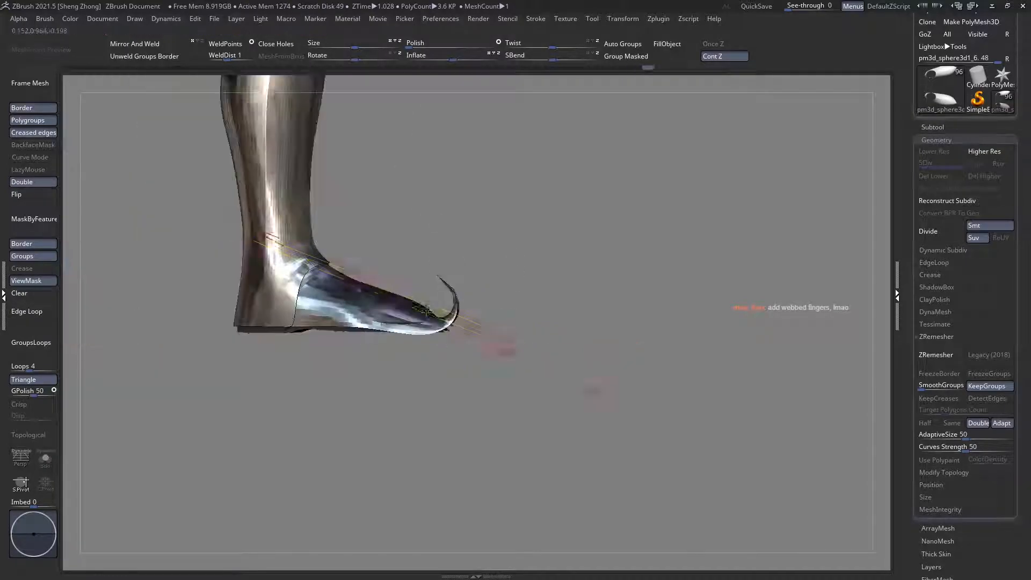
right_drag(531, 312, 492, 343)
key(ctrl+z)
ctrl+right_drag(366, 433, 344, 333)
right_drag(344, 333, 324, 310)
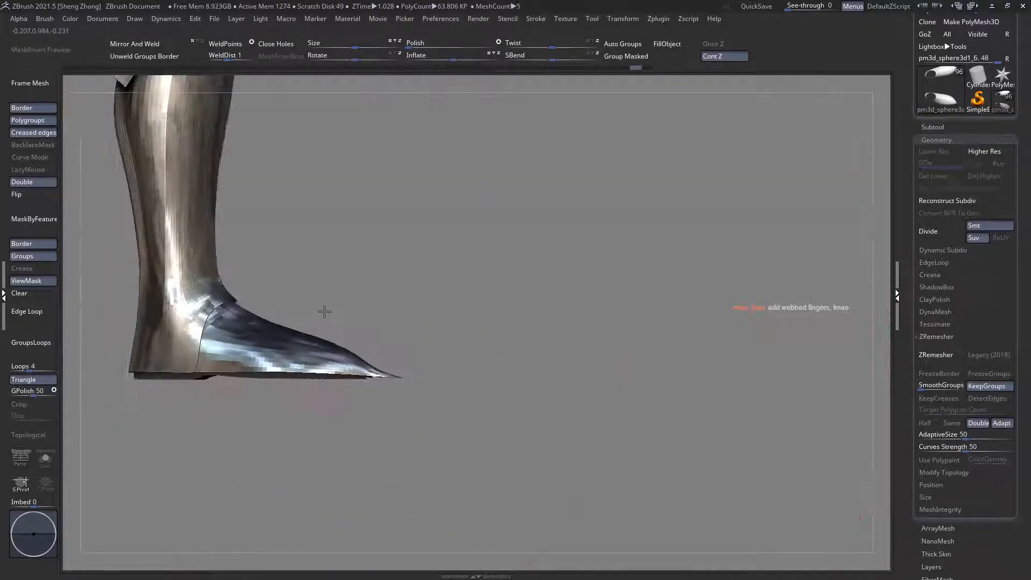
Step: Try to bend the toe tip of the foot armour downward with Transpose, and undo the last bend
ctrl+right_drag(462, 384, 553, 399)
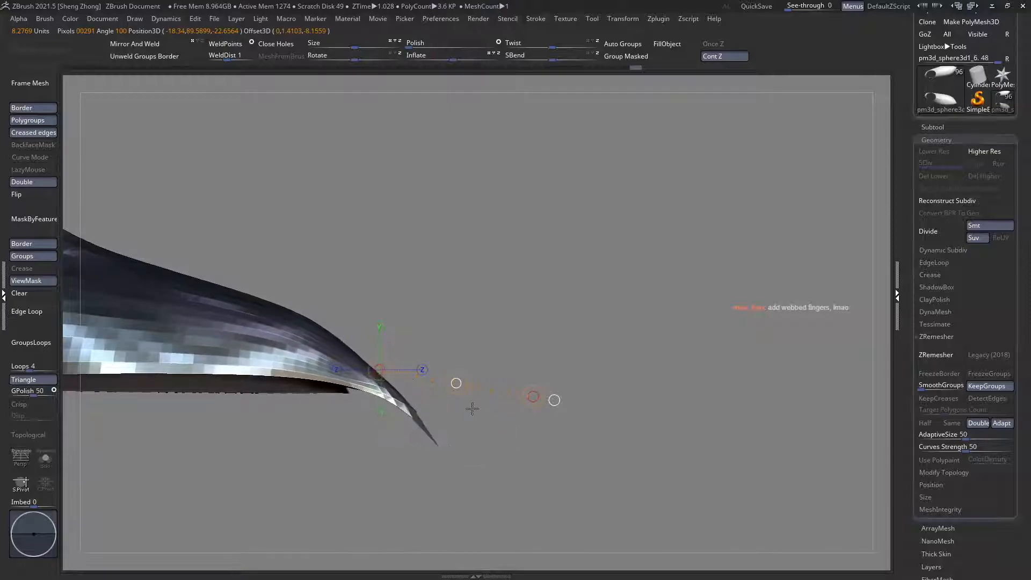
mouse_move(420, 415)
right_down()
mouse_move(396, 493)
mouse_move(255, 357)
mouse_move(473, 407)
mouse_move(479, 391)
mouse_move(472, 423)
mouse_move(477, 409)
mouse_move(424, 391)
mouse_move(507, 383)
mouse_move(500, 374)
mouse_move(573, 302)
right_up()
click(34, 297)
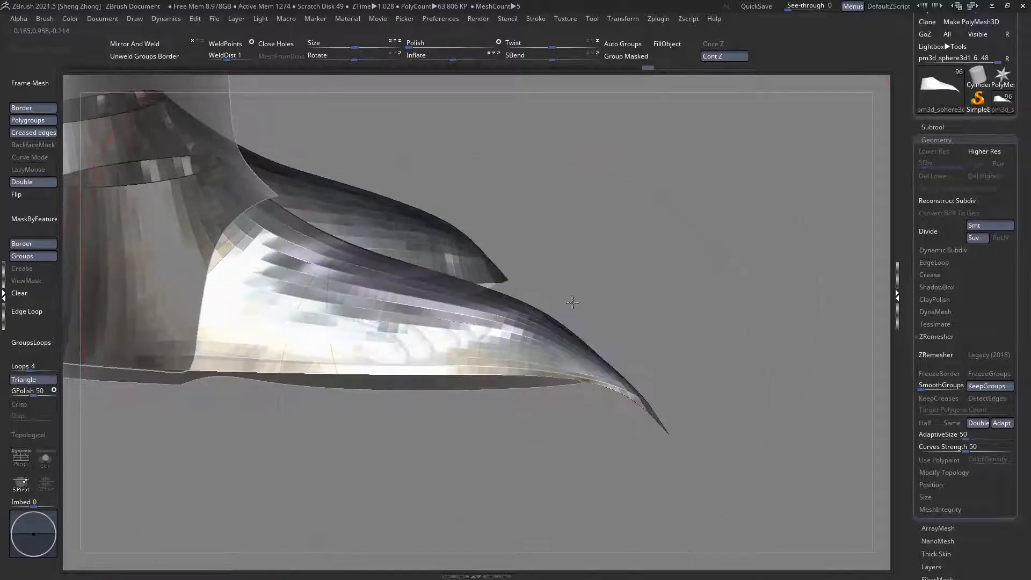
right_click(573, 301)
click(501, 308)
ctrl+drag(573, 370, 612, 400)
mouse_move(612, 400)
right_down()
mouse_move(539, 356)
mouse_move(426, 354)
right_up()
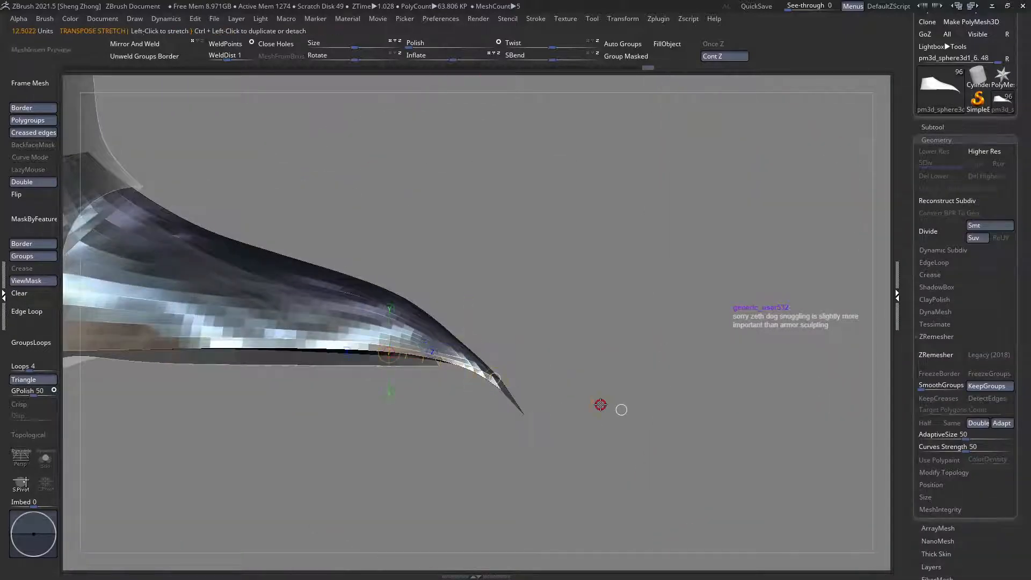
key(ctrl+z)
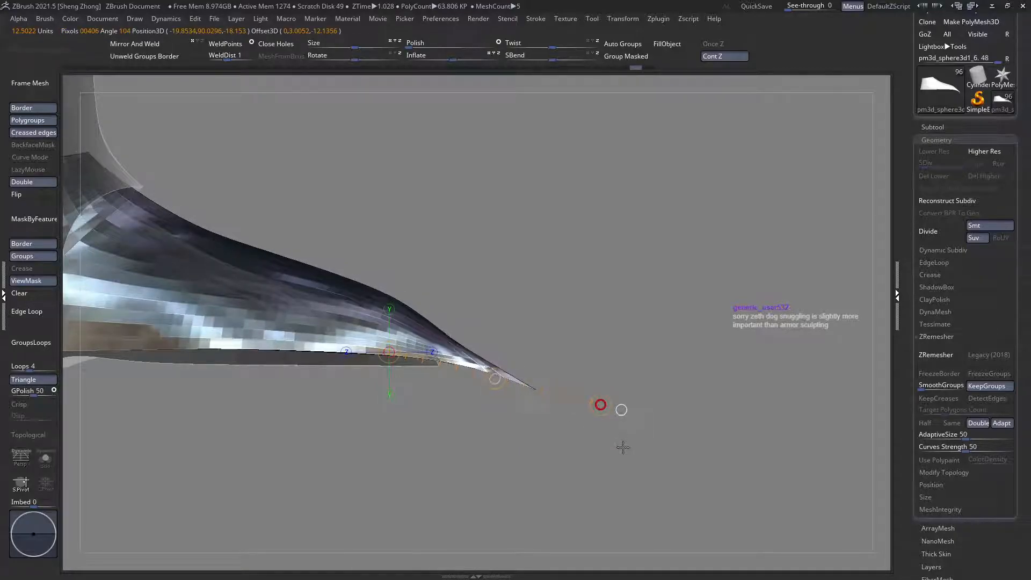
Step: Try a gentler downward angle on the foot armour's long toe tip with Transpose
key(q)
right_drag(461, 366, 397, 365)
ctrl+right_drag(397, 365, 228, 291)
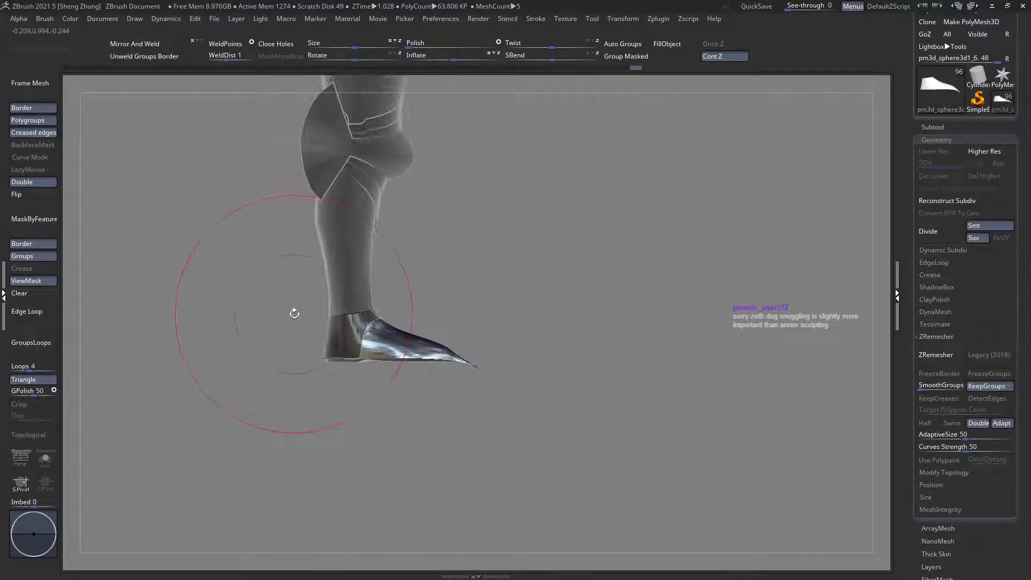
ctrl+right_drag(465, 360, 680, 478)
right_drag(420, 374, 432, 400)
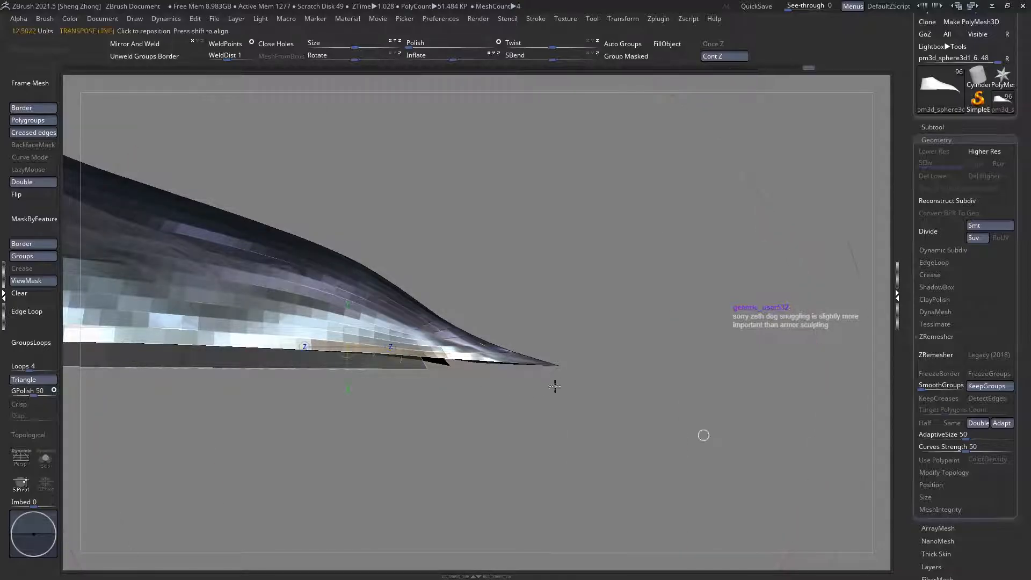
drag(681, 432, 732, 507)
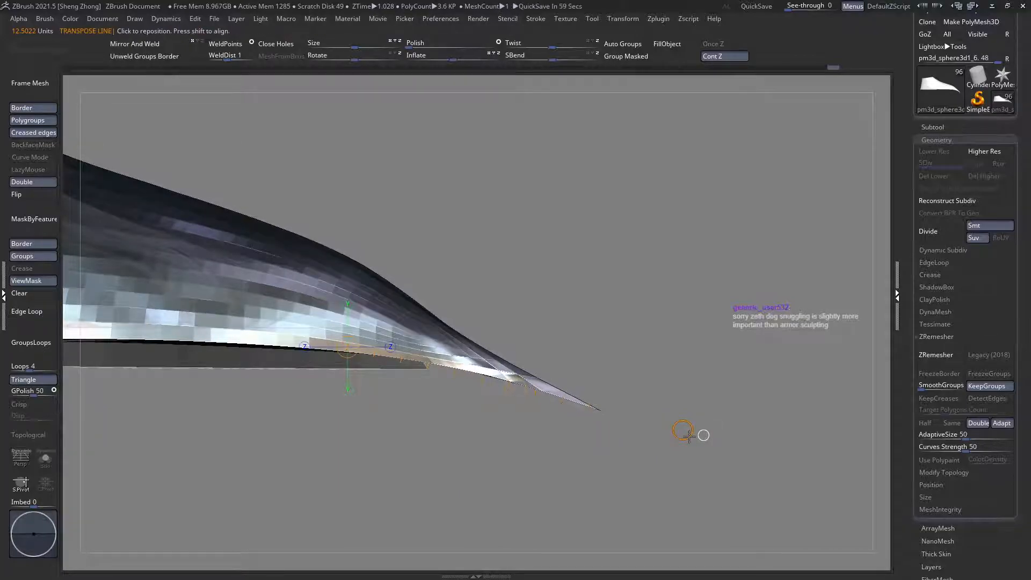
Step: Reshape the contour of the foot armour's long toe tip in side view with the Move brush
key(q)
mouse_move(632, 383)
mouse_down()
mouse_move(488, 320)
mouse_move(361, 397)
mouse_move(317, 387)
mouse_up()
key(space)
drag(384, 320, 376, 320)
mouse_move(483, 322)
mouse_down()
mouse_move(451, 269)
mouse_move(460, 346)
mouse_move(520, 280)
mouse_move(501, 317)
mouse_move(486, 253)
mouse_move(537, 258)
mouse_move(581, 413)
mouse_up()
mouse_move(561, 363)
alt+mouse_down()
mouse_move(513, 345)
mouse_move(533, 311)
mouse_move(510, 330)
alt+mouse_up()
mouse_move(454, 376)
mouse_down()
mouse_move(384, 327)
mouse_move(403, 349)
mouse_move(585, 352)
mouse_up()
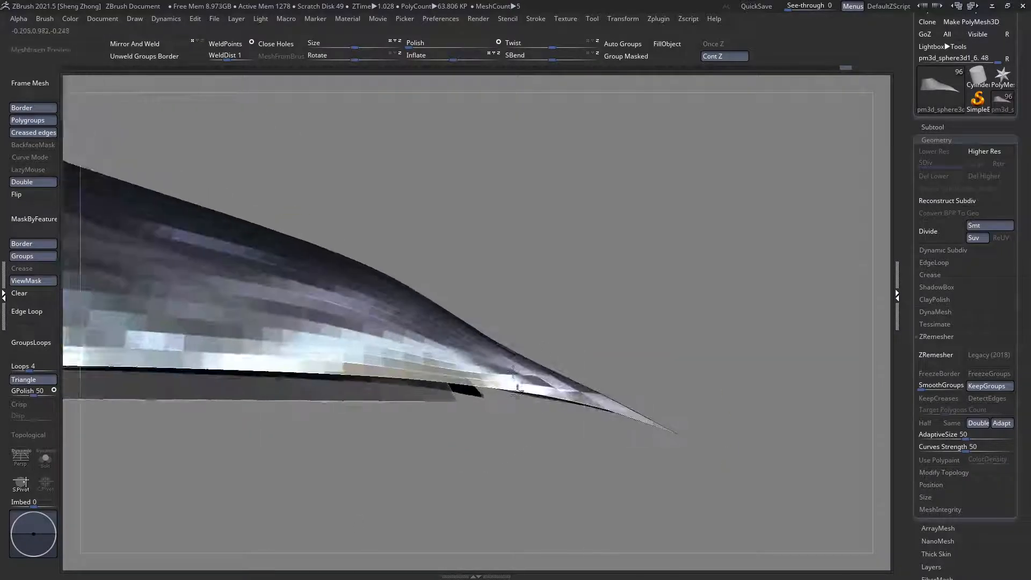
key(space)
drag(496, 333, 503, 334)
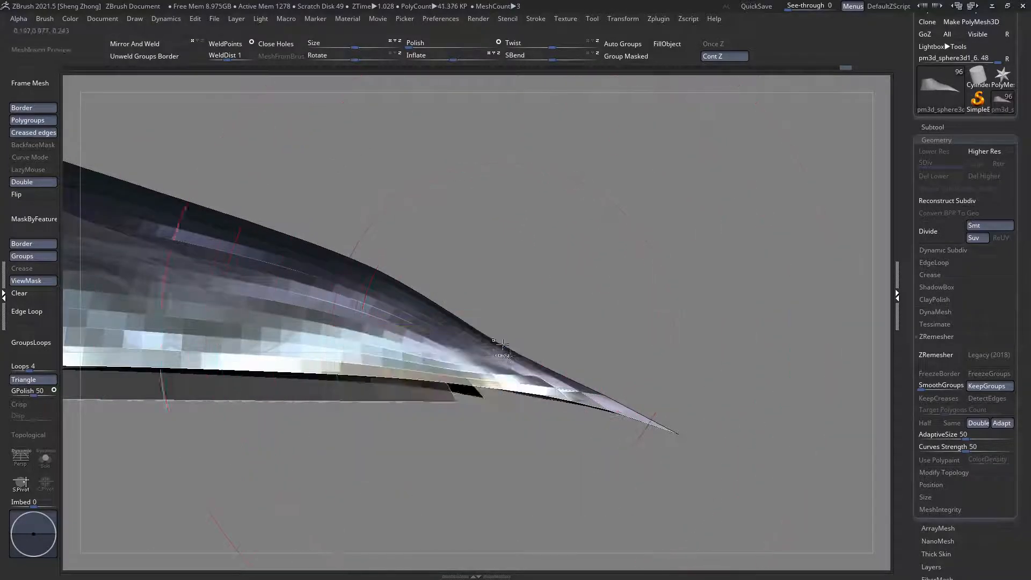
ctrl+right_drag(502, 344, 500, 338)
mouse_move(501, 338)
mouse_down()
mouse_move(540, 249)
mouse_move(515, 317)
mouse_up()
key(space)
mouse_move(515, 334)
ctrl+right_down()
mouse_move(530, 347)
mouse_move(429, 366)
ctrl+right_up()
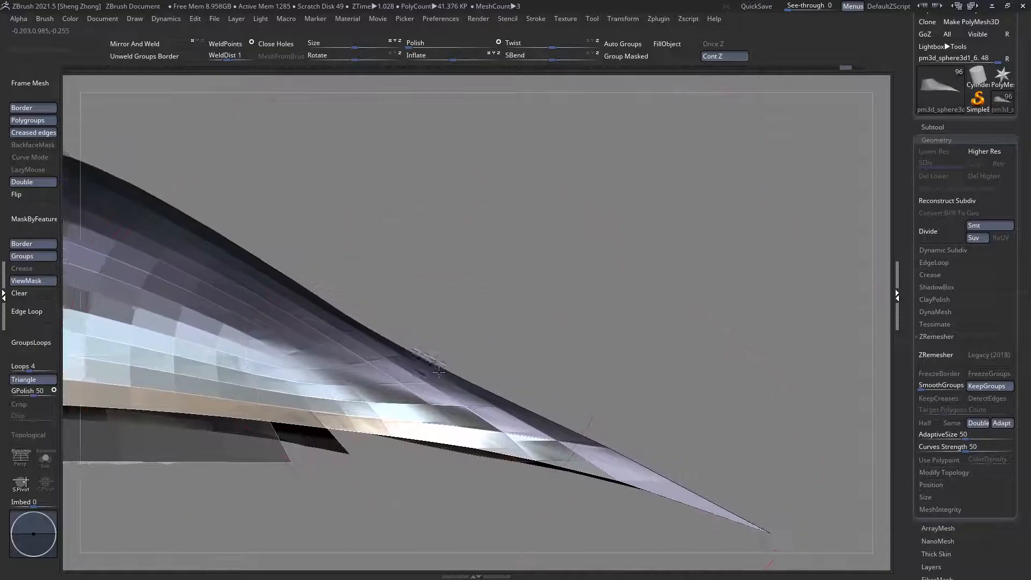
Step: Mask the foot armour by its borders only, without groups, and straighten the top ridge towards the toe tip with the Move brush
ctrl+right_drag(437, 402, 553, 382)
click(32, 308)
click(25, 293)
ctrl+right_drag(715, 392, 583, 402)
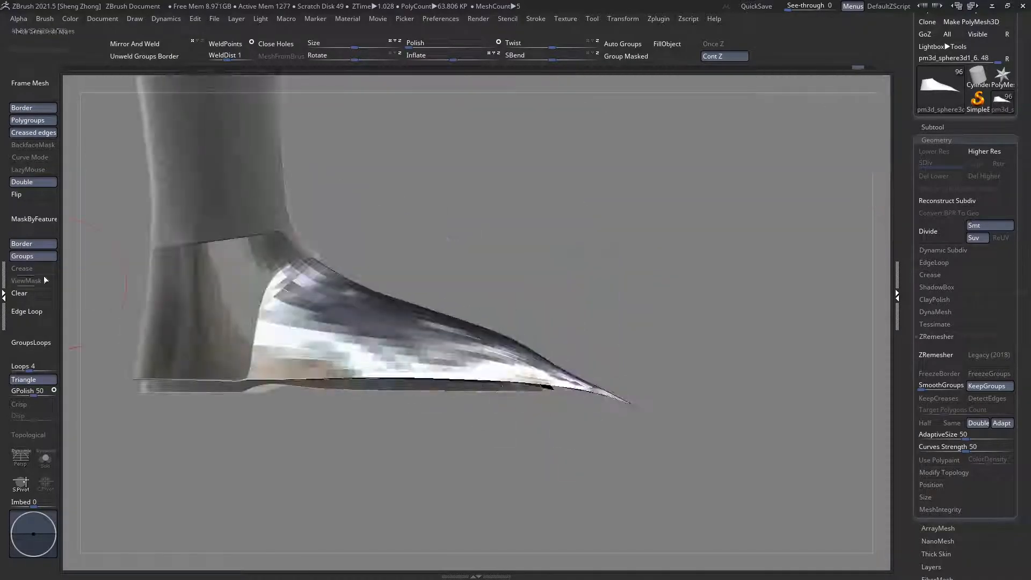
click(43, 228)
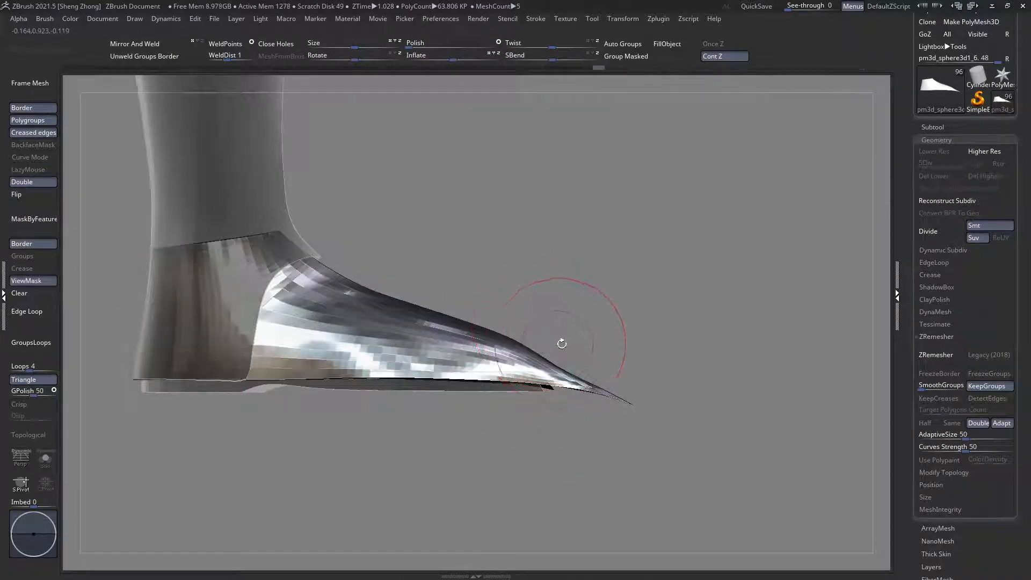
mouse_move(621, 391)
ctrl+right_down()
mouse_move(664, 425)
mouse_move(499, 401)
mouse_move(468, 306)
ctrl+right_up()
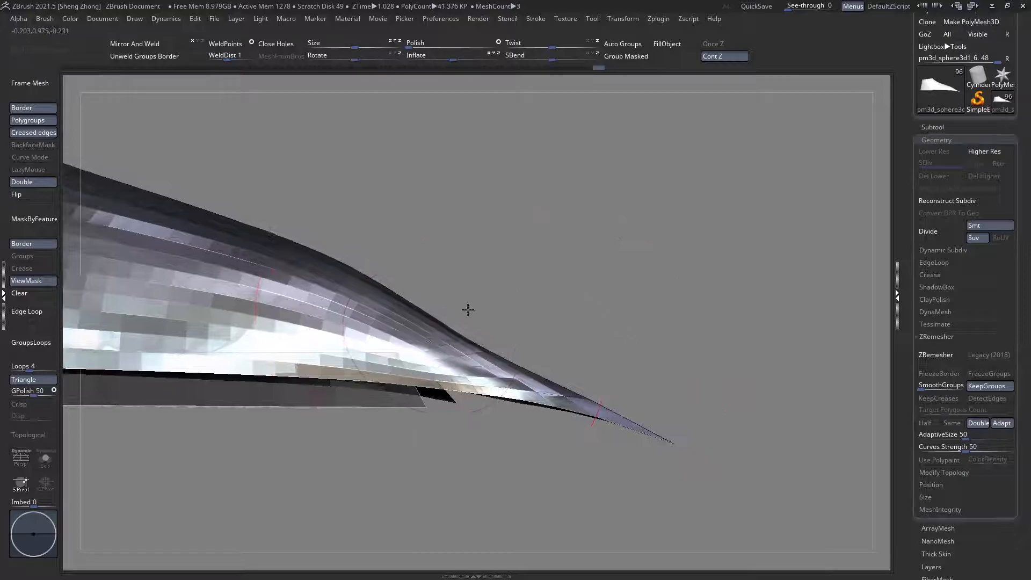
key(space)
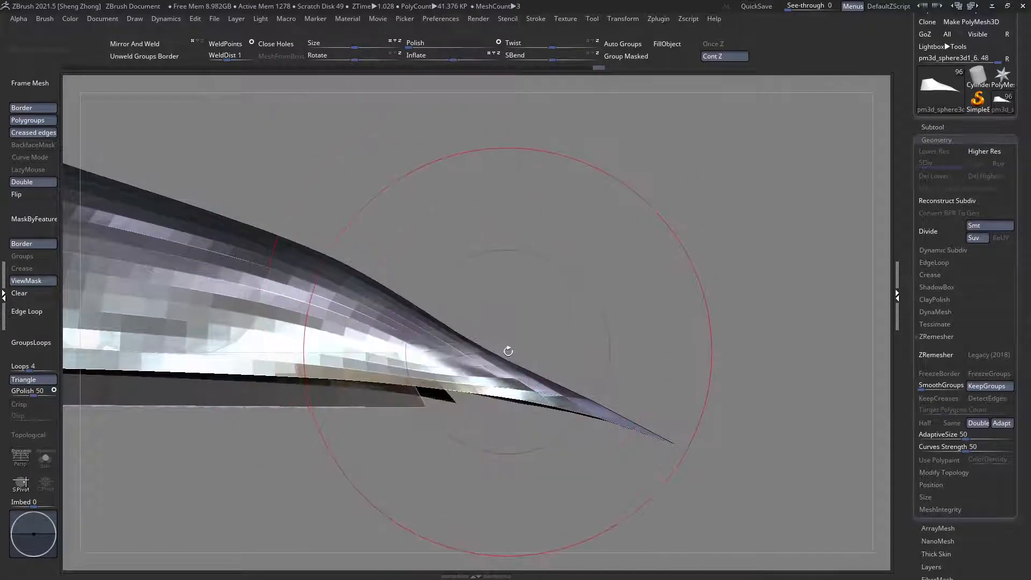
drag(497, 350, 504, 338)
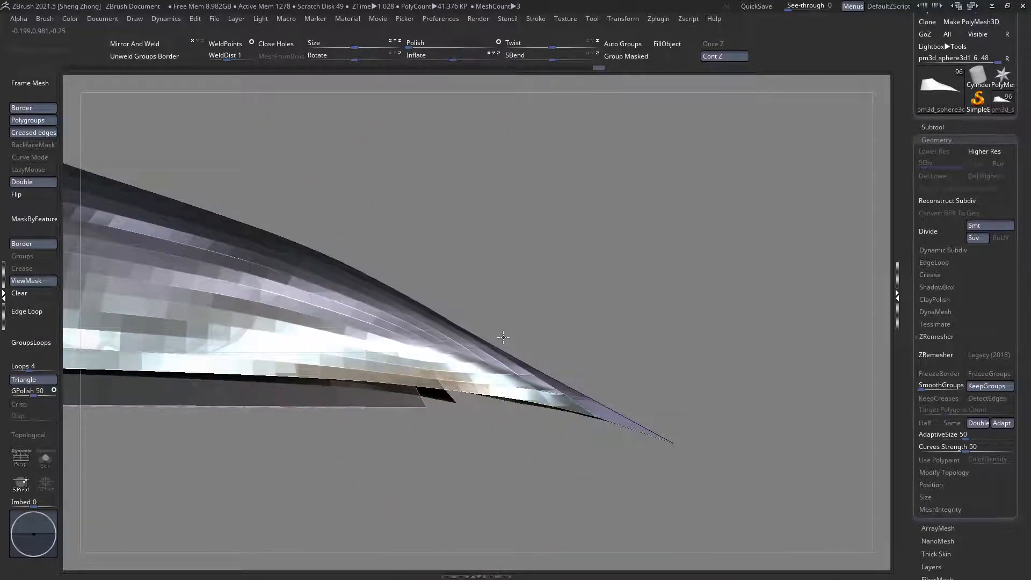
drag(544, 374, 552, 368)
drag(472, 332, 473, 330)
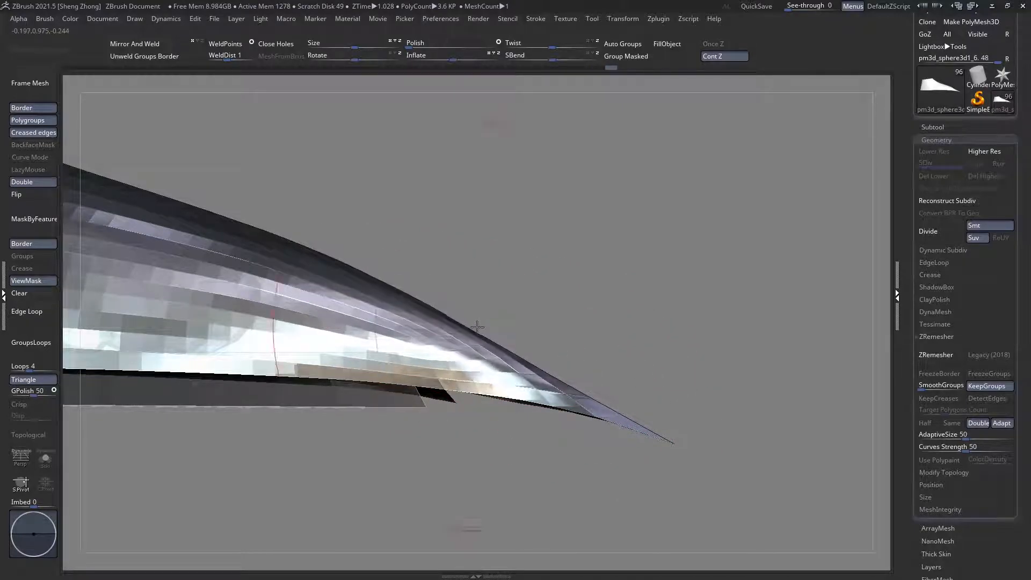
drag(581, 390, 582, 384)
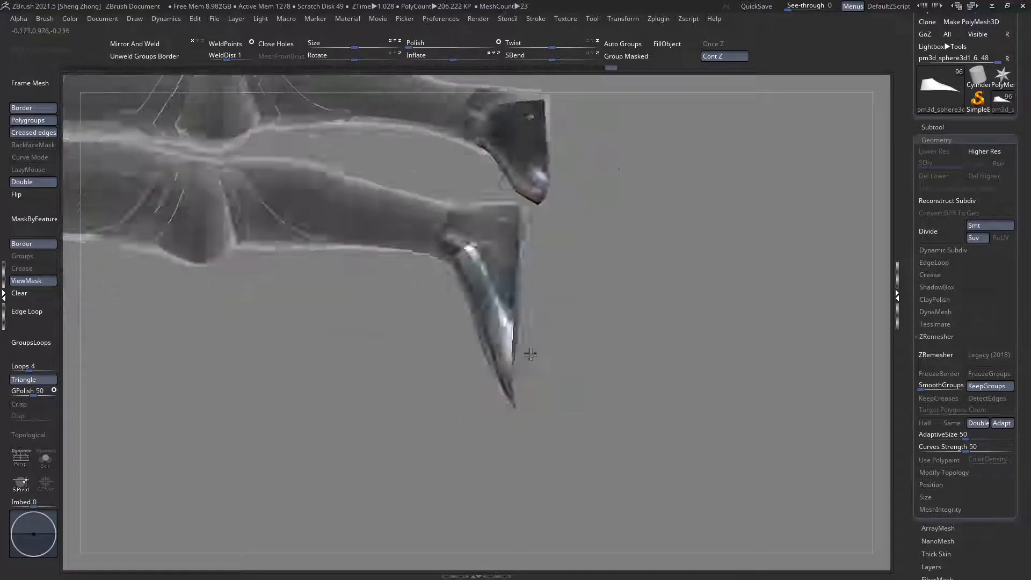
Step: Clear the mask and copy the reshaped long toe to the other foot with Mirror And Weld
drag(322, 322, 39, 292)
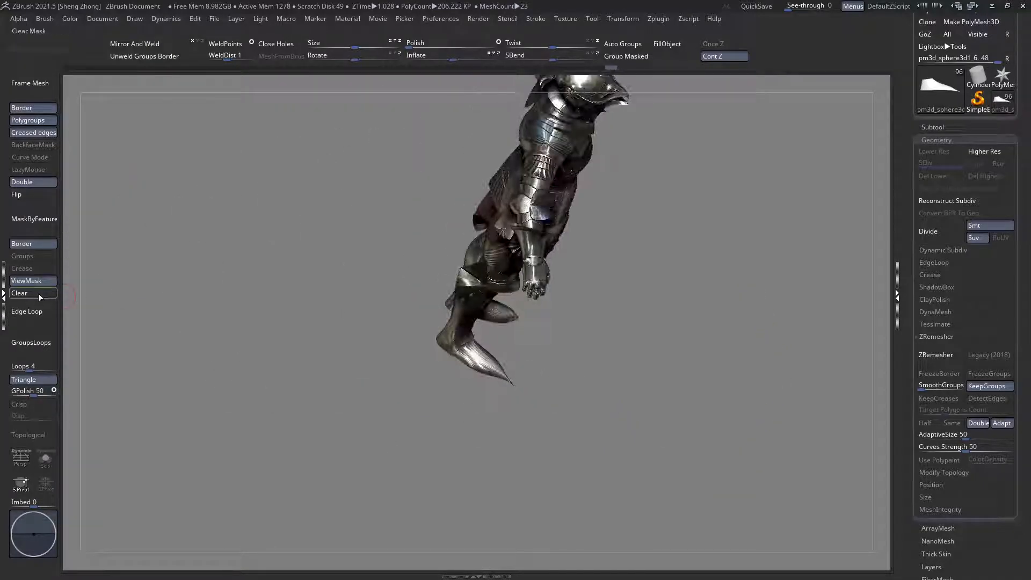
click(38, 297)
drag(419, 301, 188, 243)
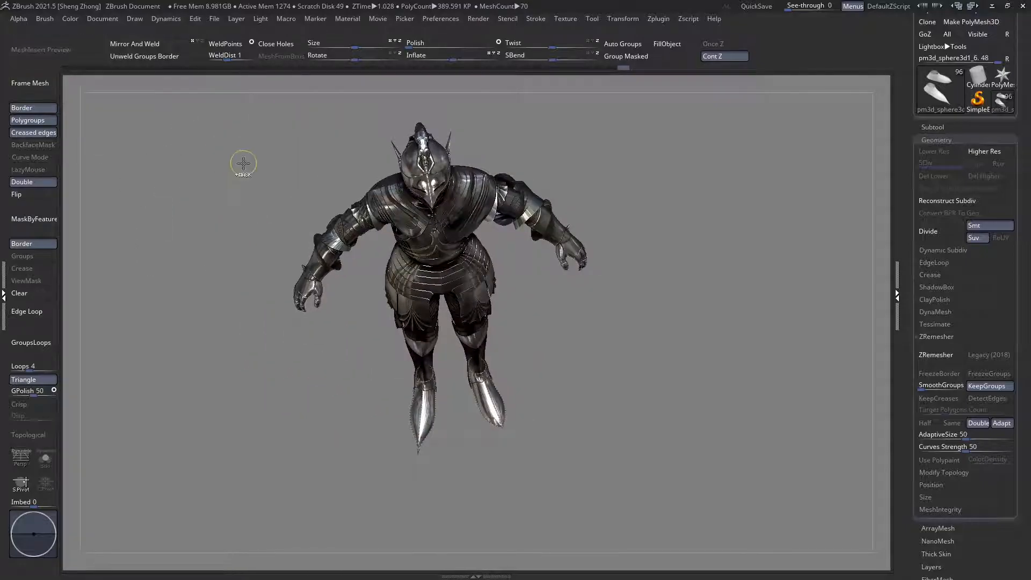
click(143, 44)
Step: Check the long pointed toes against the full armoured figure from the front and the side
drag(445, 462, 515, 363)
right_drag(420, 200, 450, 169)
right_drag(444, 395, 336, 341)
right_drag(281, 250, 330, 250)
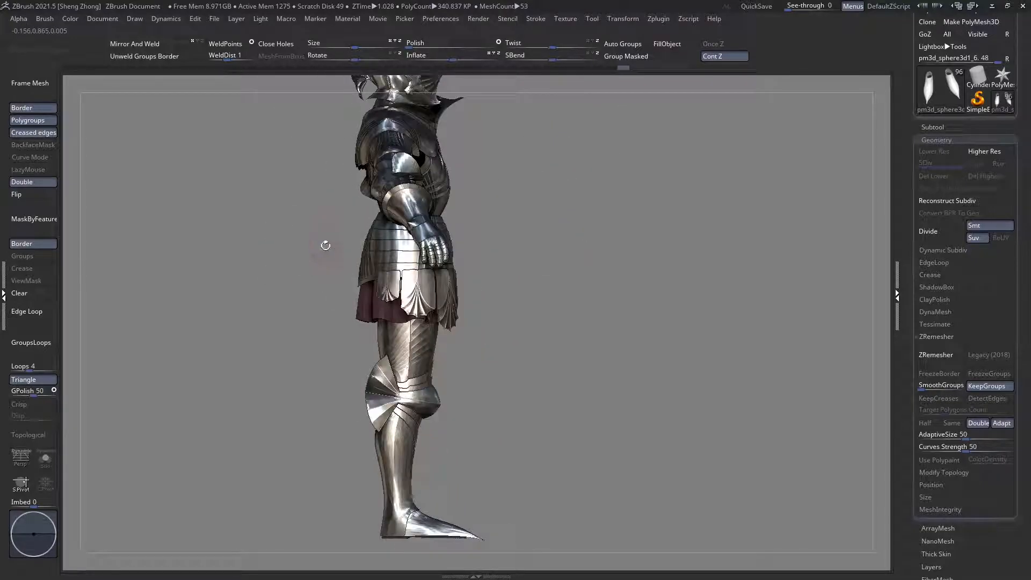
alt+right_drag(291, 333, 241, 238)
alt+right_drag(396, 442, 456, 486)
right_drag(424, 435, 450, 399)
Step: Display the polygroup wireframe and examine the length and shape of both pointed toes up close
key(shift+f)
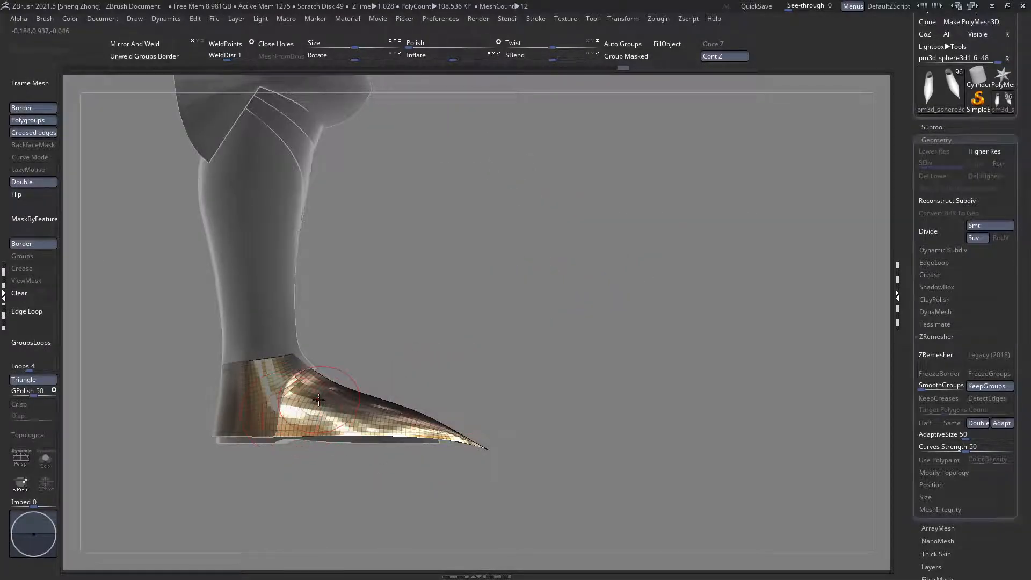
ctrl+right_drag(355, 394, 333, 469)
right_drag(360, 419, 399, 317)
alt+right_drag(309, 379, 323, 475)
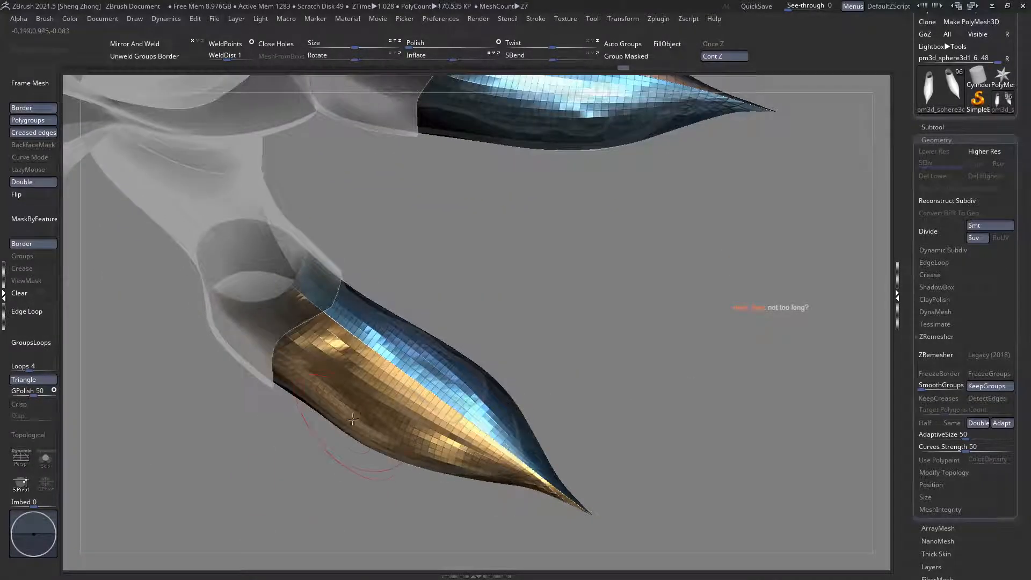
ctrl+right_drag(454, 447, 546, 456)
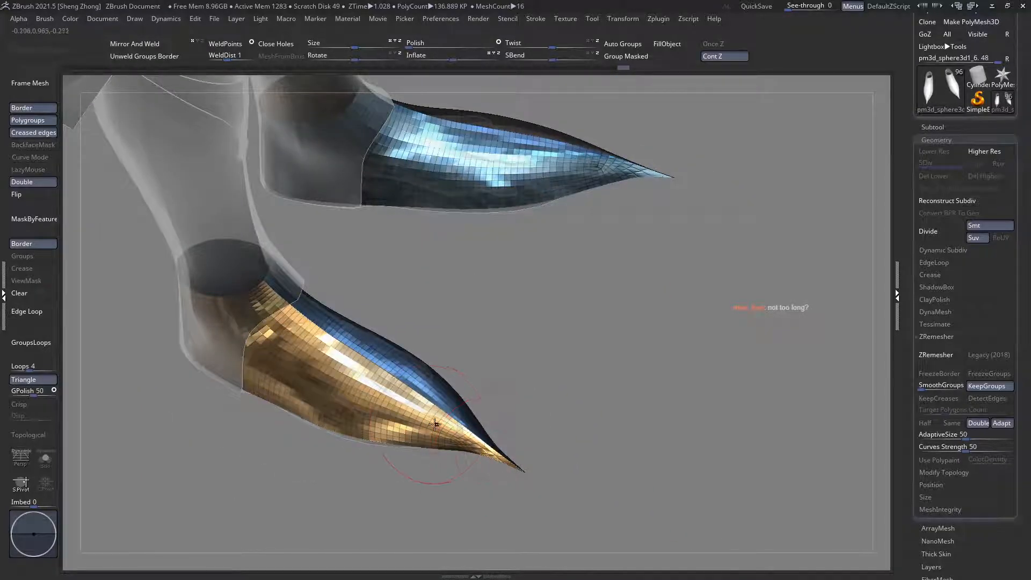
Step: Step the foot armour back through its undo history to the shorter toe shape and clear the mask
key(ctrl+z)
key(ctrl+z)
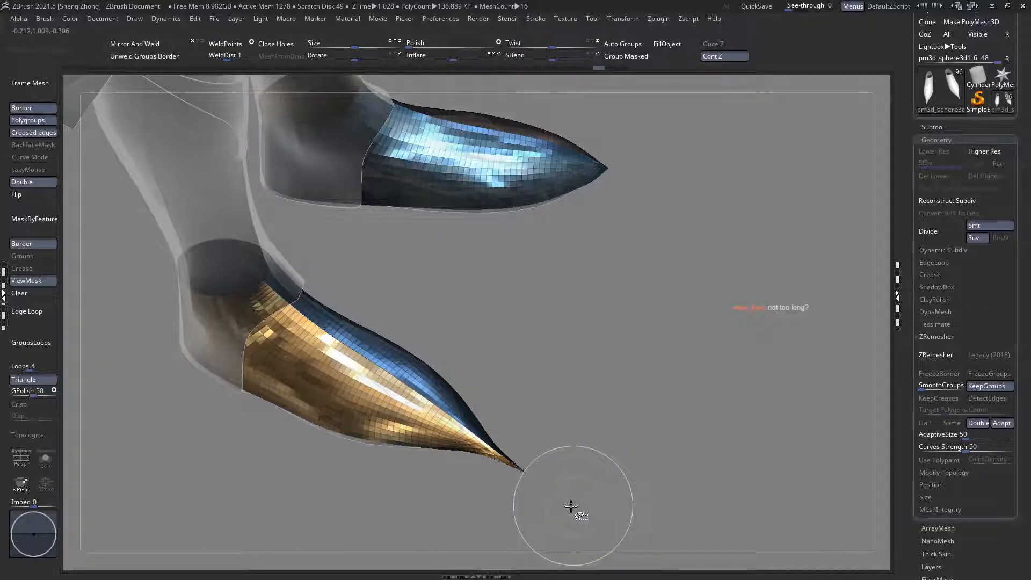
key(ctrl+shift+z)
ctrl+right_drag(417, 456, 584, 487)
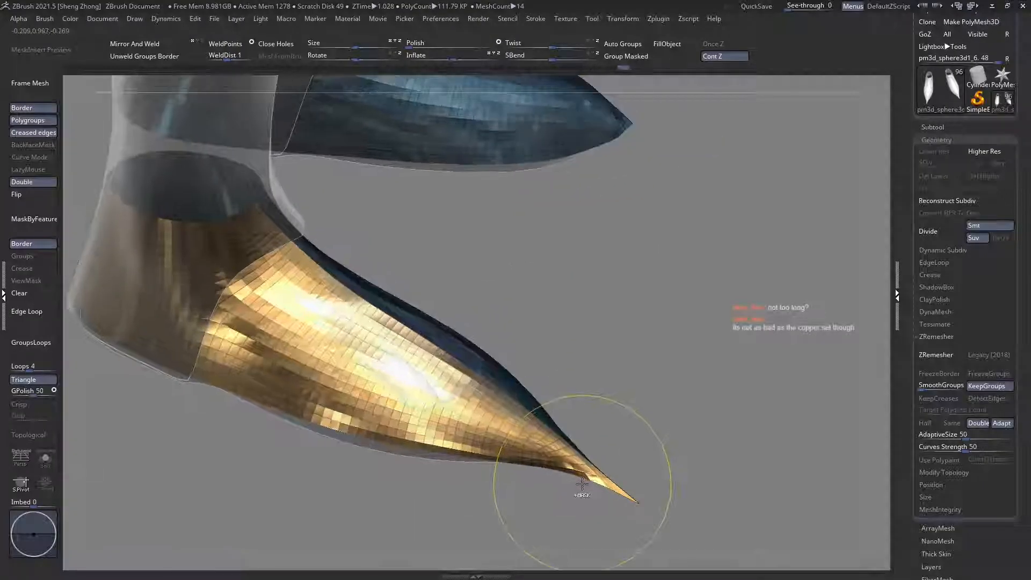
key(ctrl+z)
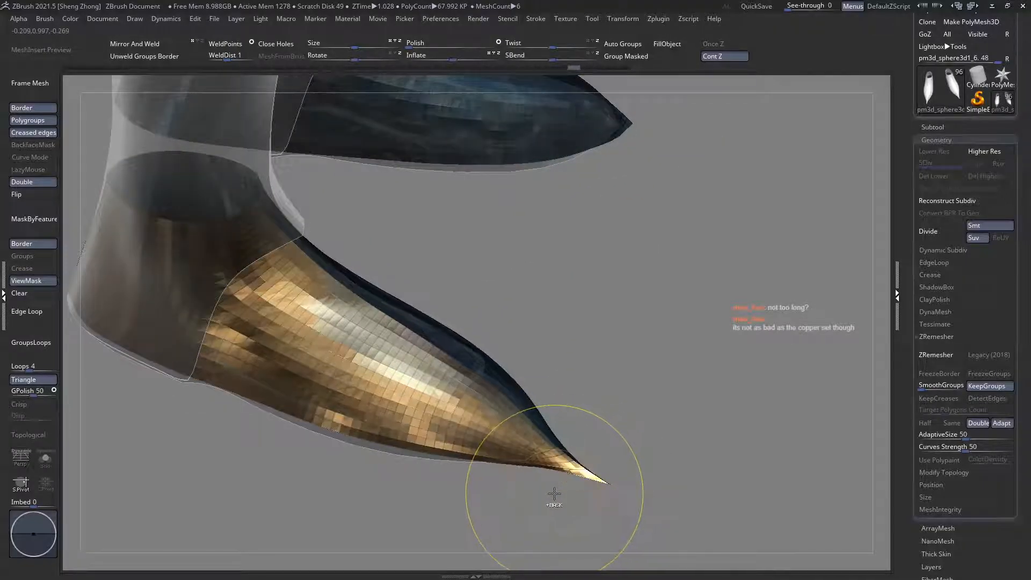
right_drag(529, 486, 487, 426)
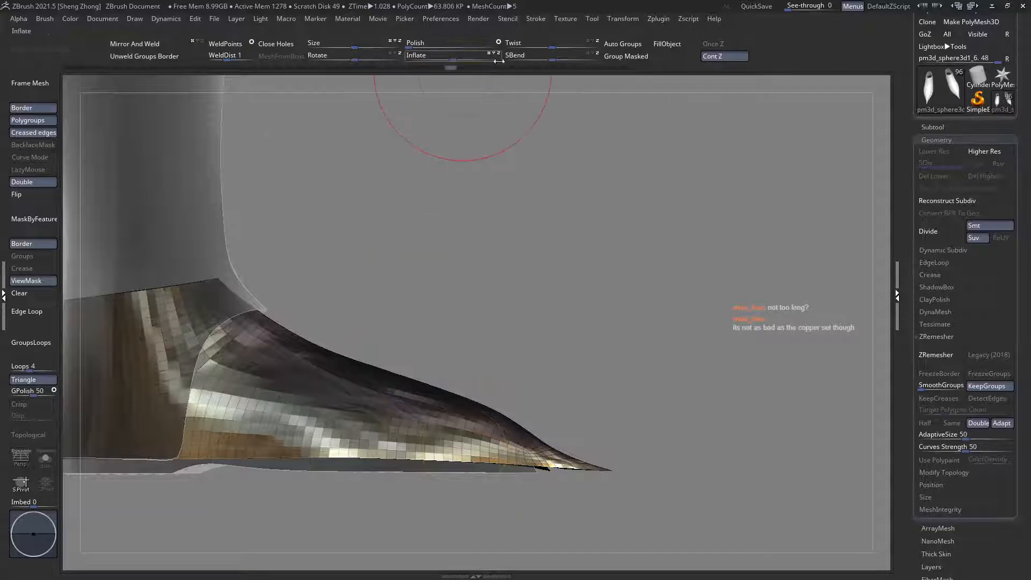
drag(451, 71, 410, 70)
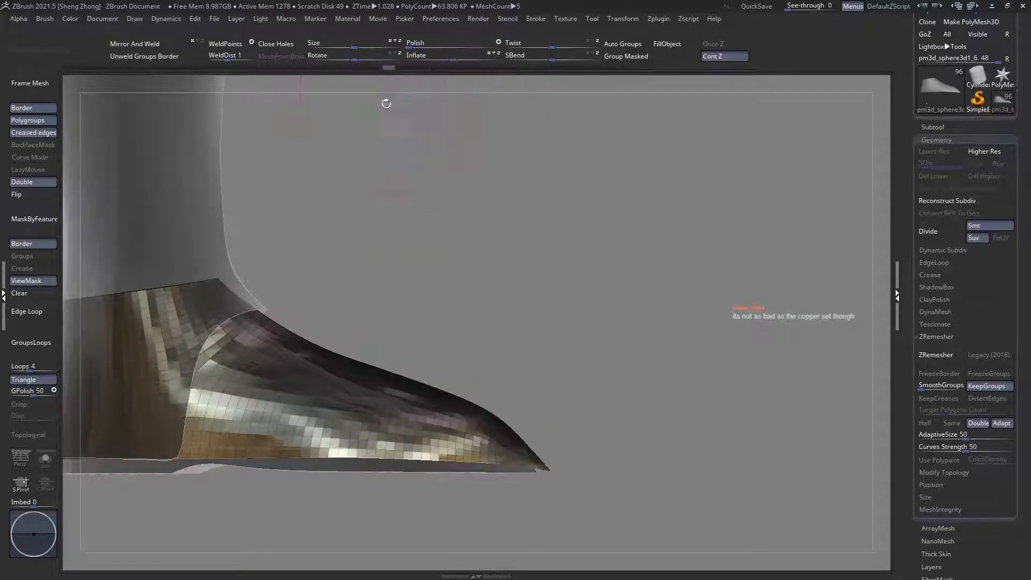
click(388, 68)
click(20, 295)
Step: Slice the front of the foot armour from the ankle part along a slanted line, making it a separate polygroup
mouse_move(344, 317)
right_down()
mouse_move(361, 372)
mouse_move(375, 354)
right_up()
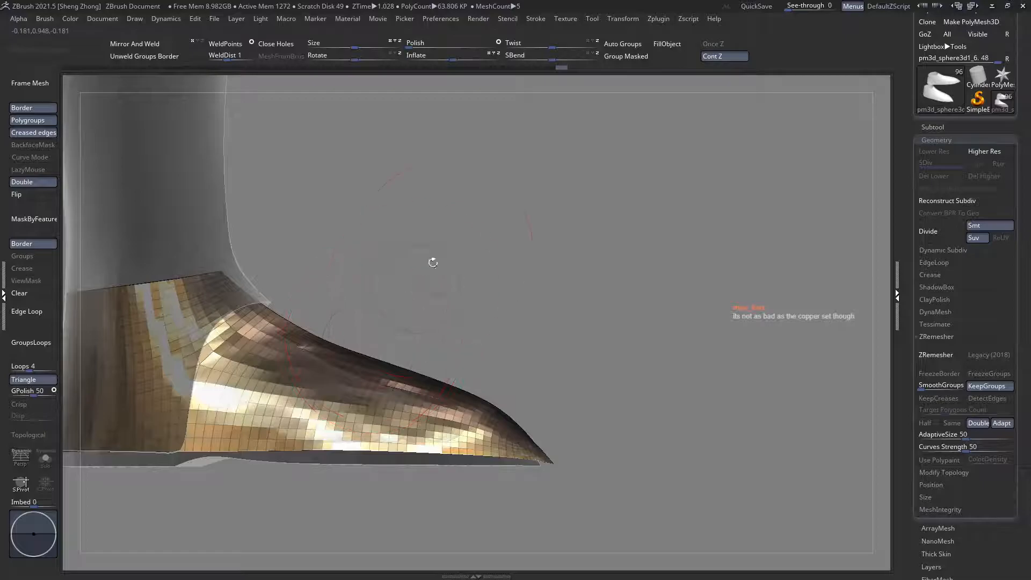
mouse_move(411, 345)
right_down()
mouse_move(369, 397)
mouse_move(414, 375)
mouse_move(421, 426)
mouse_move(456, 401)
right_up()
ctrl+shift+double_click(455, 402)
right_drag(403, 380, 427, 381)
ctrl+shift+click(508, 340)
right_click(484, 336)
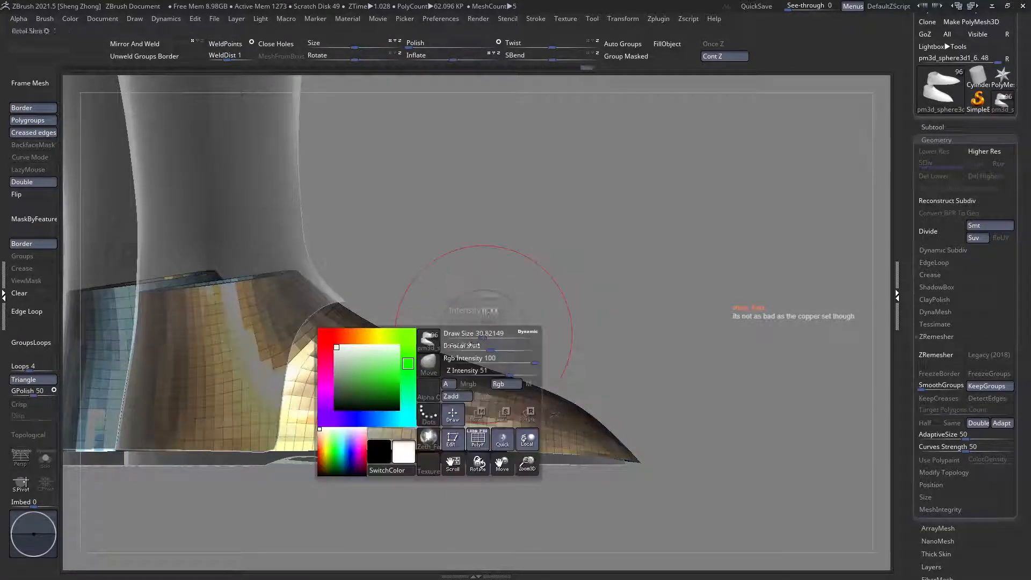
key(b)
key(s)
key(t)
ctrl+right_drag(509, 399, 473, 378)
mouse_move(473, 378)
alt+right_down()
mouse_move(485, 350)
mouse_move(466, 336)
alt+right_up()
mouse_move(456, 275)
ctrl+shift+mouse_down()
mouse_move(419, 367)
mouse_move(388, 402)
mouse_move(413, 401)
mouse_move(301, 373)
mouse_move(388, 392)
mouse_move(376, 301)
mouse_move(350, 456)
ctrl+shift+mouse_up()
Step: Slice across the foot armour just ahead of the ankle cut to form a first narrow band polygroup
ctrl+shift+drag(424, 253, 400, 326)
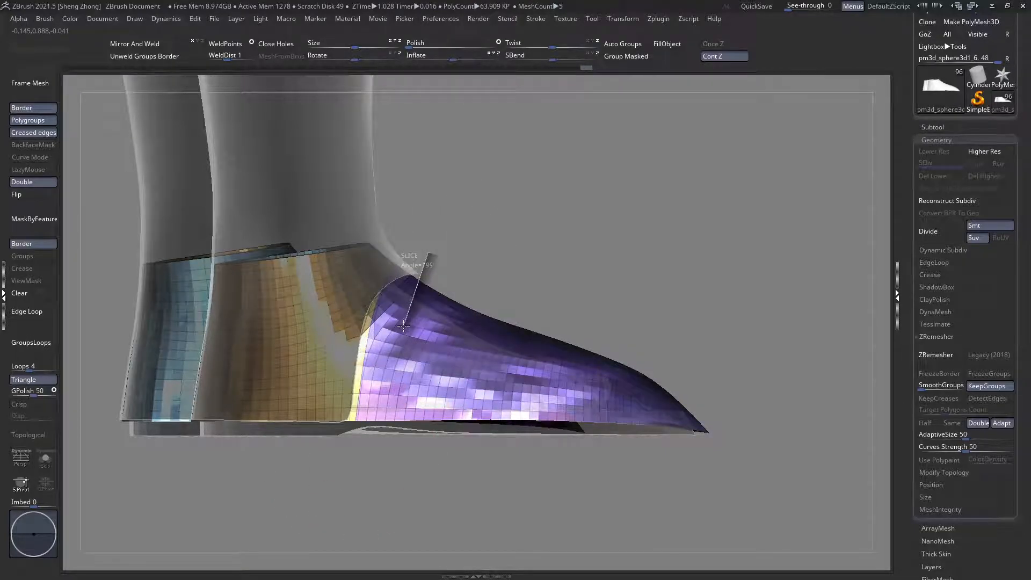
ctrl+shift+drag(396, 357, 382, 457)
mouse_move(428, 276)
ctrl+shift+mouse_down()
mouse_move(398, 333)
mouse_move(379, 454)
ctrl+shift+mouse_up()
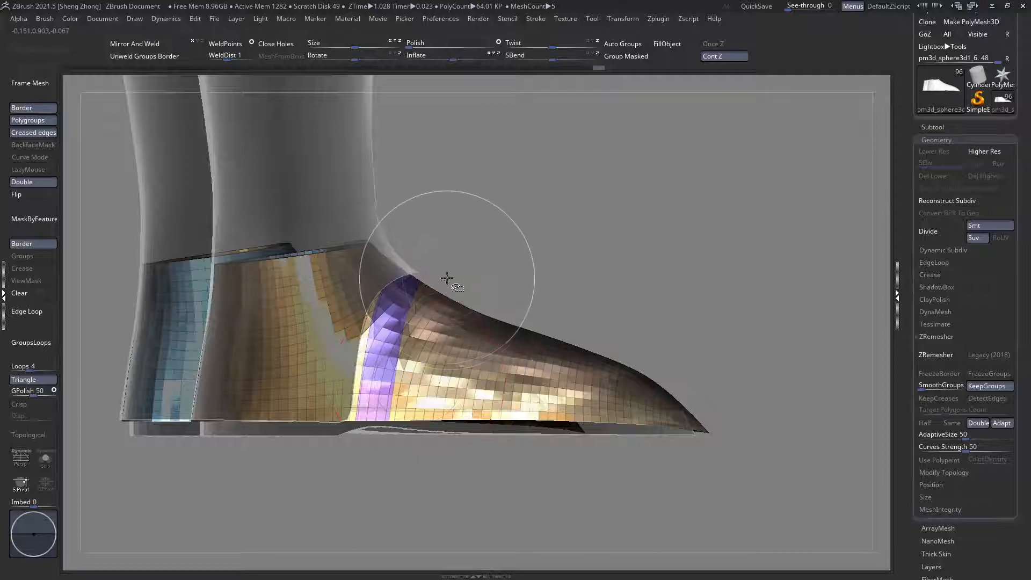
Step: Slice a second band ahead of the first on the foot armour and cut across the mid-foot along a backward-curving line
mouse_move(443, 277)
ctrl+shift+mouse_down()
mouse_move(414, 365)
mouse_move(424, 363)
mouse_move(413, 465)
ctrl+shift+mouse_up()
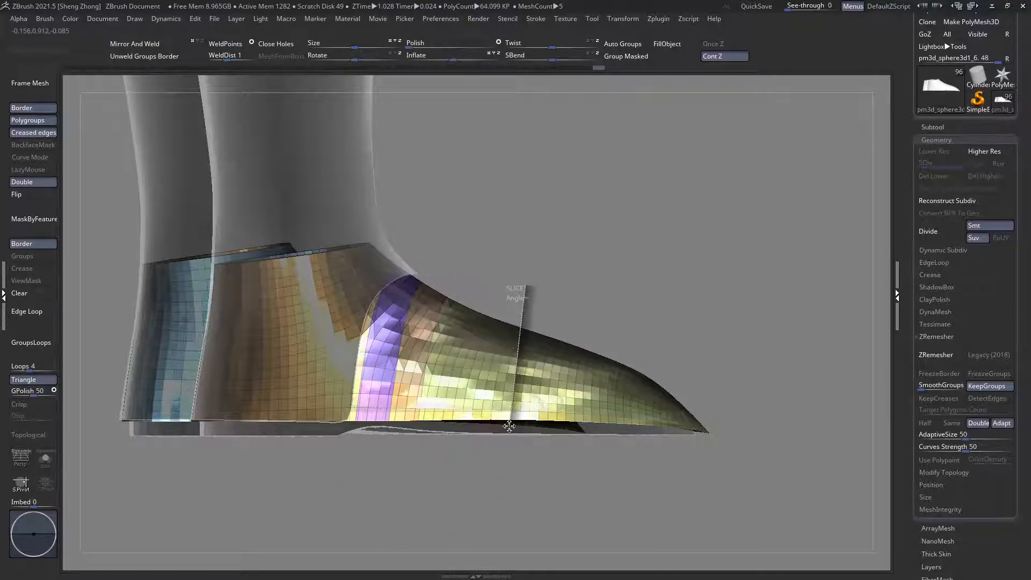
mouse_move(514, 280)
ctrl+shift+mouse_down()
mouse_move(499, 421)
mouse_move(501, 353)
mouse_move(478, 452)
mouse_move(461, 461)
mouse_move(467, 453)
ctrl+shift+mouse_up()
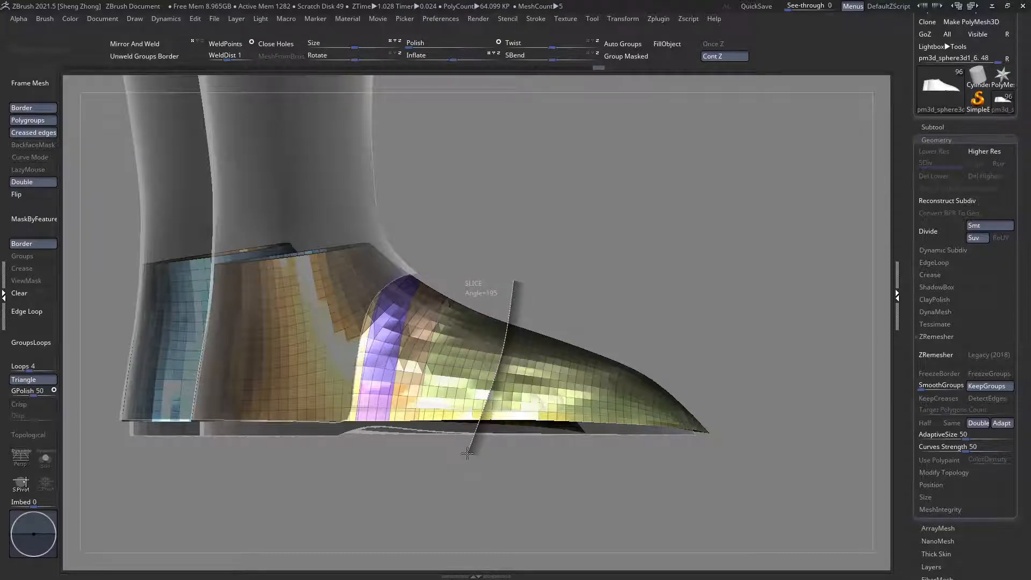
ctrl+shift+drag(467, 447, 464, 398)
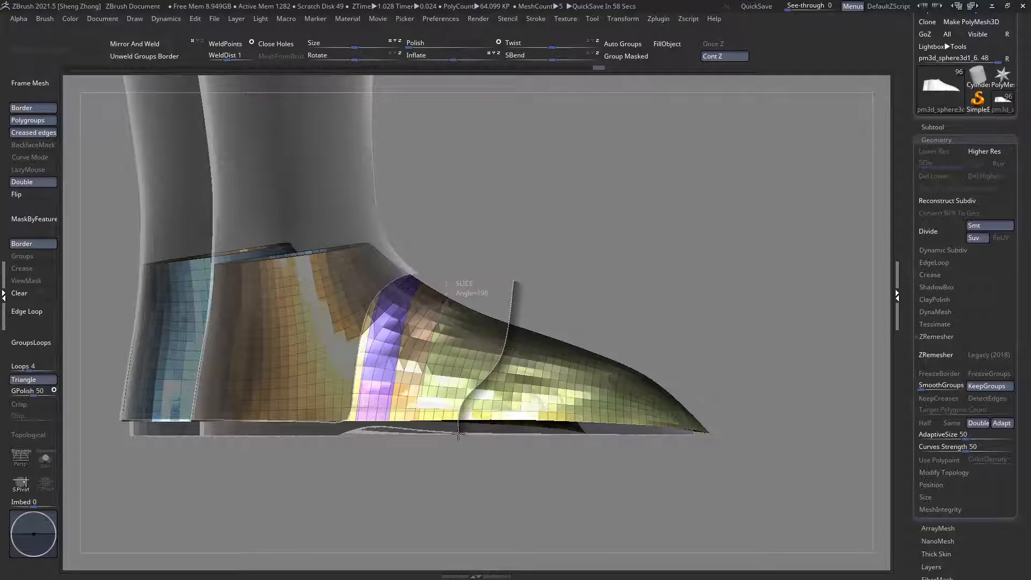
ctrl+shift+drag(455, 435, 455, 434)
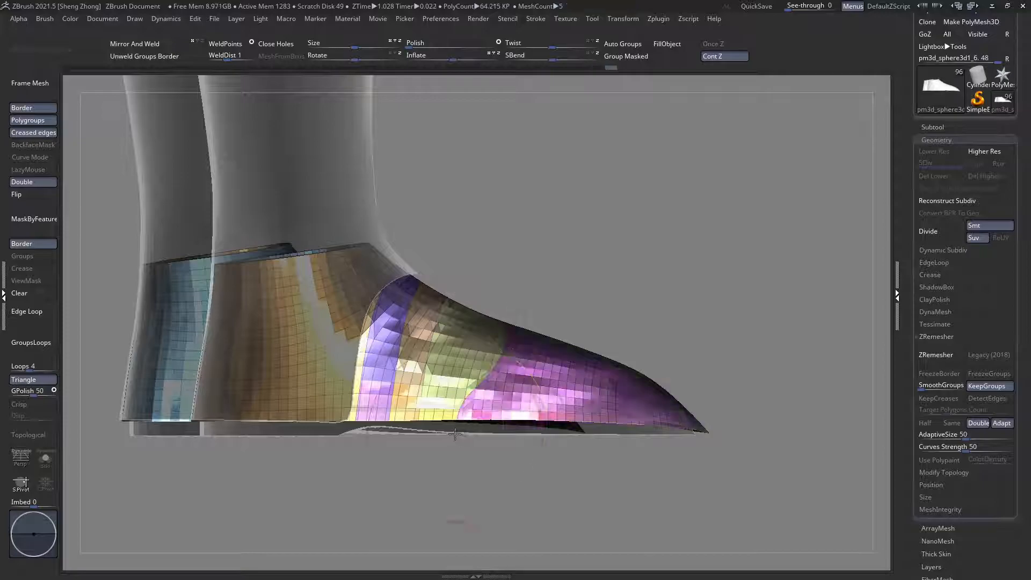
ctrl+shift+drag(508, 305, 507, 356)
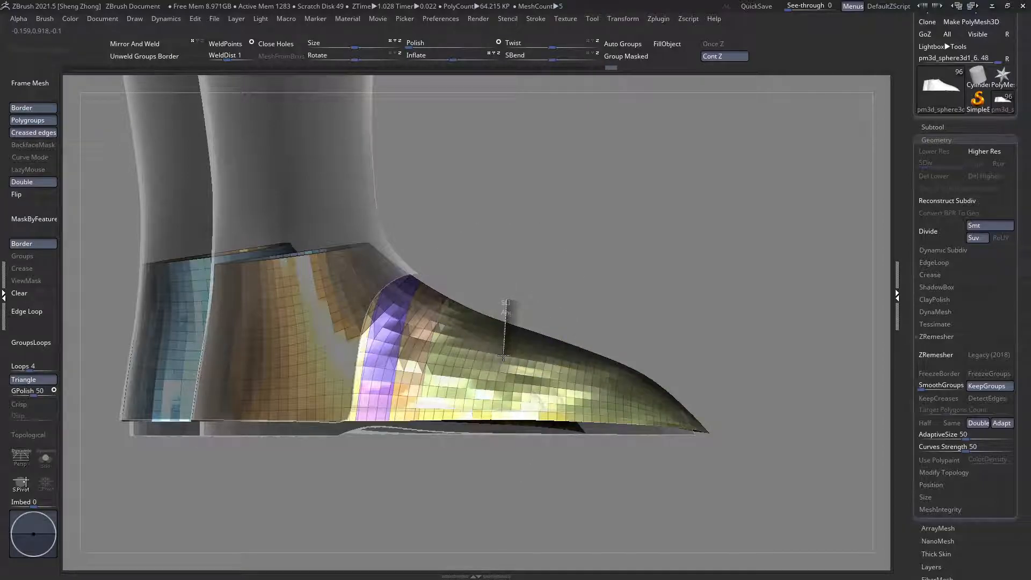
mouse_move(487, 364)
ctrl+shift+mouse_down()
mouse_move(465, 411)
mouse_move(401, 454)
ctrl+shift+mouse_up()
Step: Make three more curved slices ahead of the mid-foot cut, forming narrow band polygroups and a separate toe tip
mouse_move(533, 304)
ctrl+shift+mouse_down()
mouse_move(517, 375)
mouse_move(415, 483)
ctrl+shift+mouse_up()
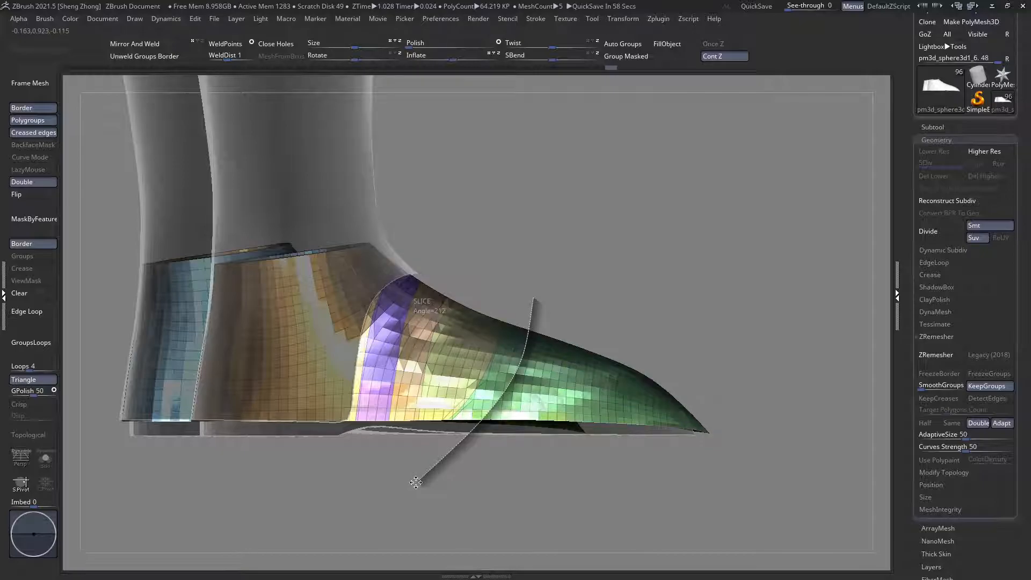
ctrl+shift+drag(417, 482, 418, 484)
ctrl+shift+drag(582, 319, 551, 379)
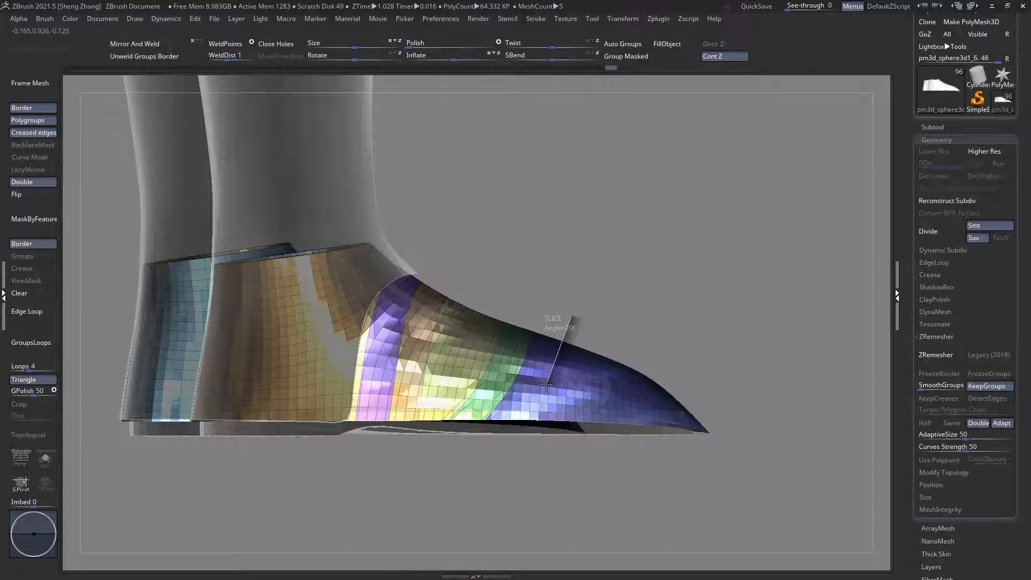
ctrl+shift+drag(495, 445, 494, 446)
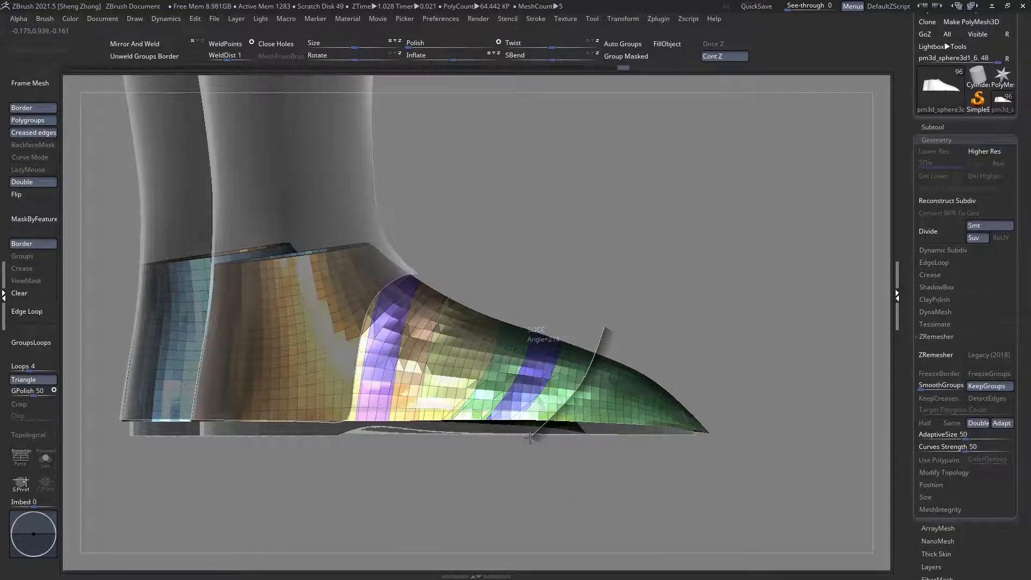
ctrl+shift+drag(453, 496, 456, 491)
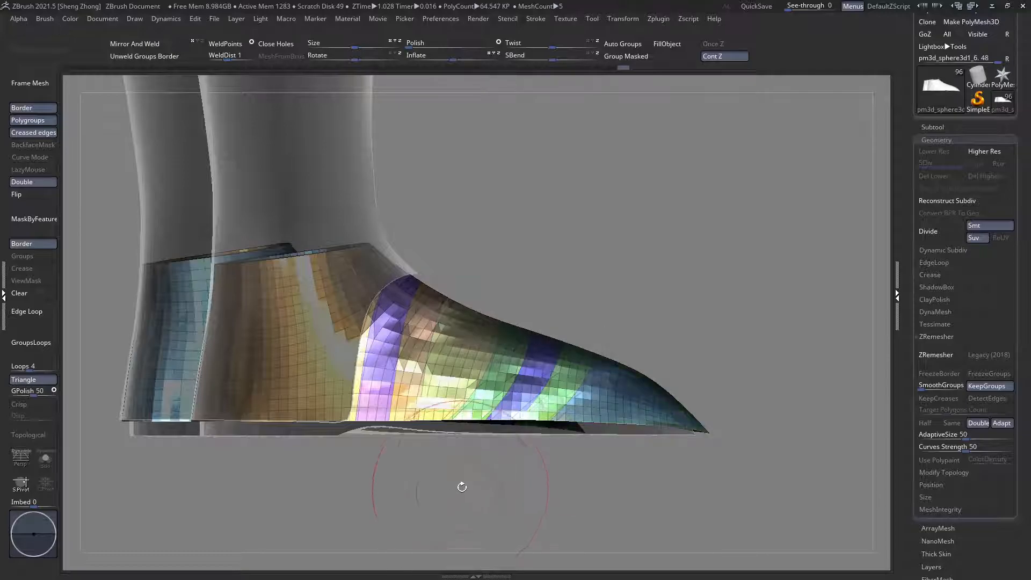
Step: Duplicate the sliced foot armour, isolate one foot of the copy and delete the hidden other foot
alt+right_drag(583, 378, 490, 386)
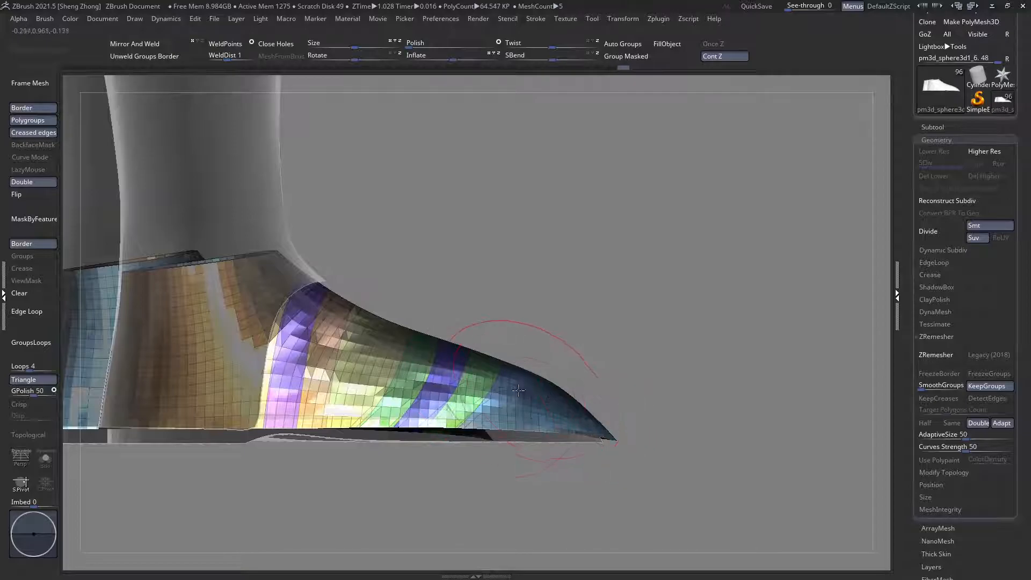
right_drag(544, 426, 548, 320)
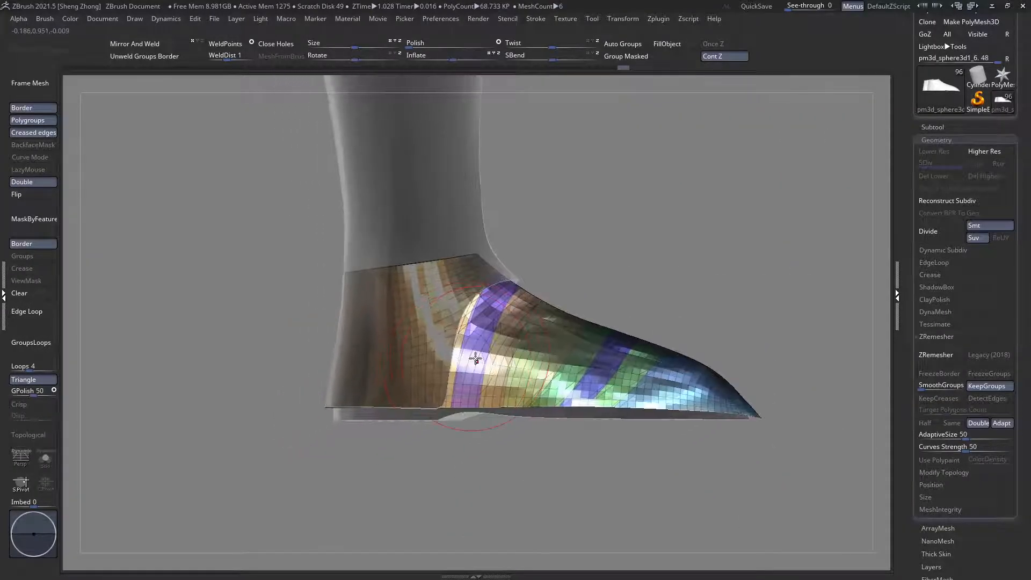
right_drag(483, 359, 509, 396)
alt+click(509, 396)
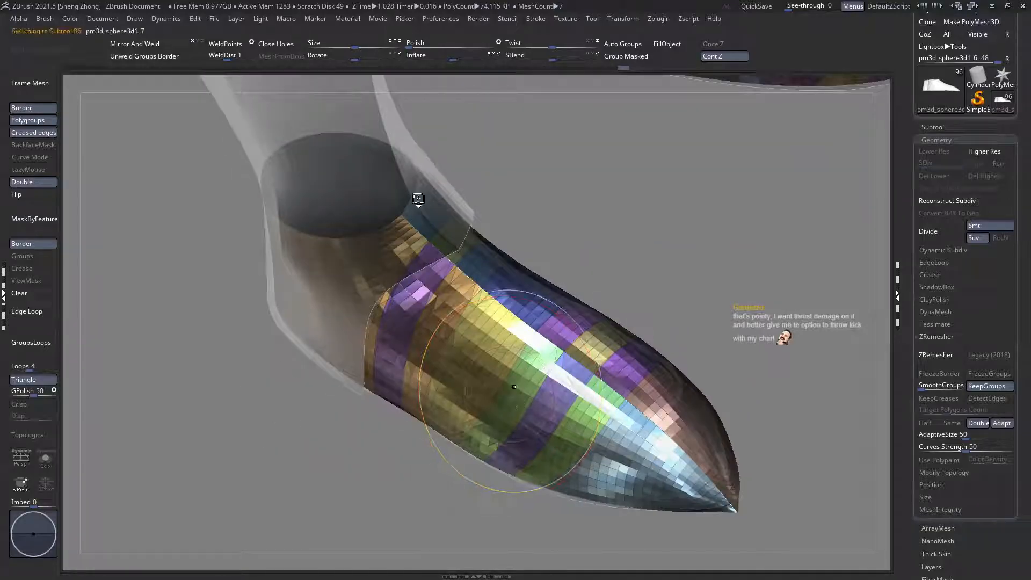
mouse_move(450, 111)
right_down()
mouse_move(478, 182)
mouse_move(526, 250)
mouse_move(521, 221)
mouse_move(444, 304)
mouse_move(429, 292)
mouse_move(477, 259)
mouse_move(590, 300)
mouse_move(511, 318)
right_up()
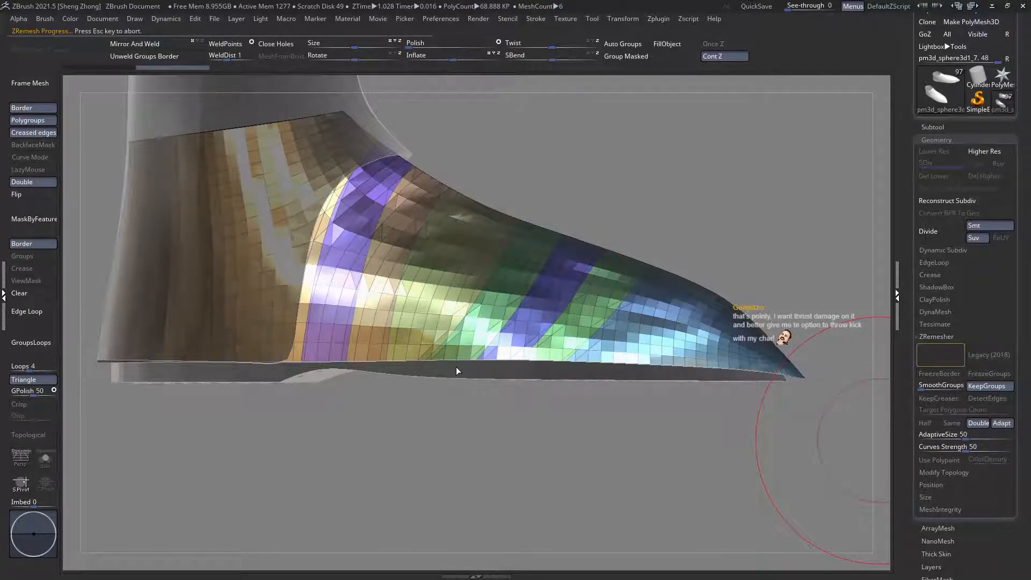
mouse_move(436, 300)
right_down()
mouse_move(427, 306)
mouse_move(454, 326)
mouse_move(427, 290)
right_up()
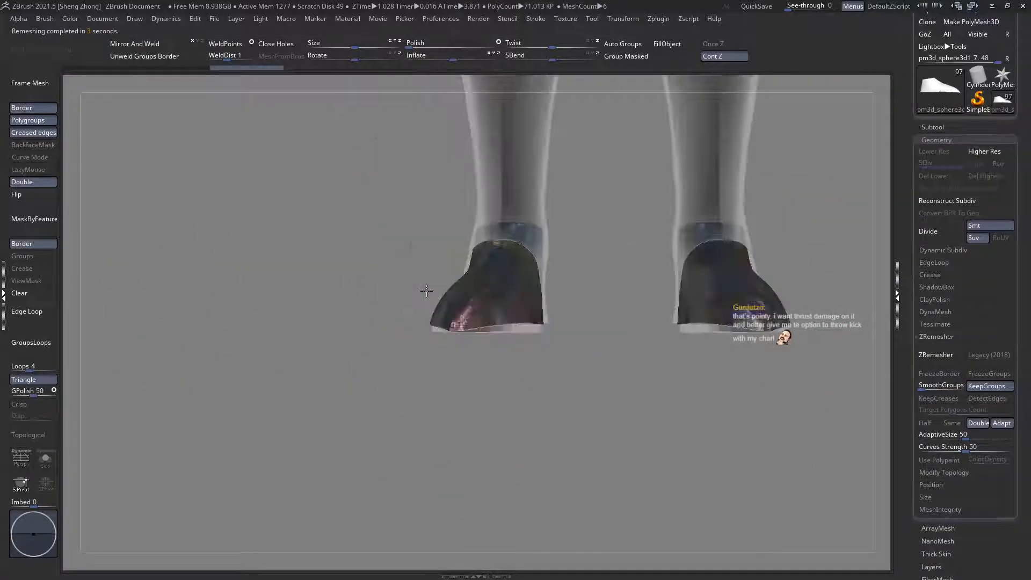
ctrl+shift+drag(337, 136, 577, 433)
key(ctrl+Delete)
Step: Try ZRemeshing the remaining single foot armour and show it alone in Solo mode
right_drag(473, 324, 748, 347)
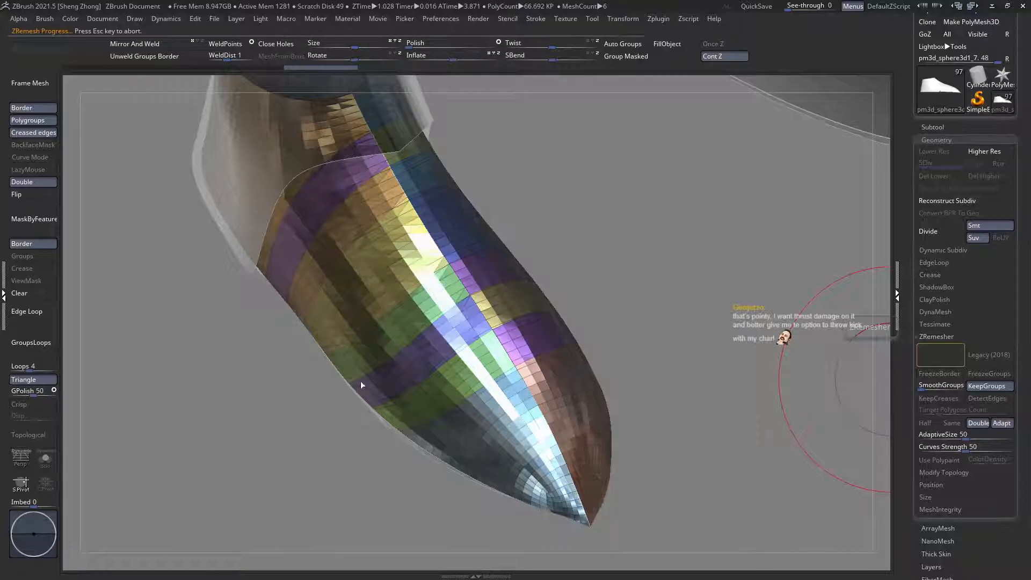
right_drag(462, 398, 371, 348)
right_click(327, 369)
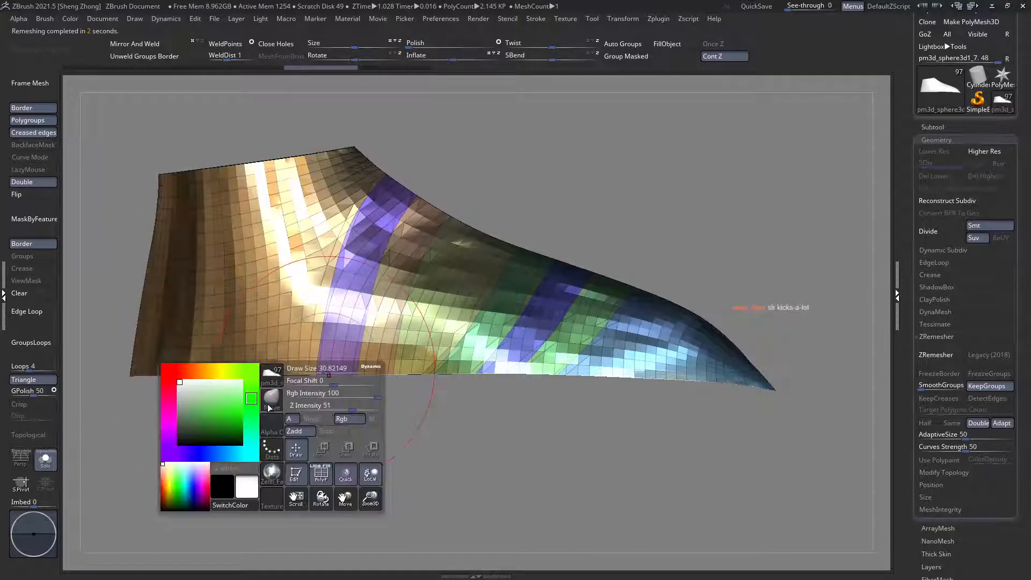
Step: Choose the Move brush and draw a mask curve along the sole edge on the first side of the foot armour
key(b)
key(m)
key(v)
mouse_move(610, 379)
ctrl+right_down()
mouse_move(621, 395)
mouse_move(798, 407)
mouse_move(782, 339)
mouse_move(780, 368)
ctrl+right_up()
mouse_move(856, 387)
ctrl+shift+mouse_down()
mouse_move(822, 344)
mouse_move(697, 355)
mouse_move(712, 352)
mouse_move(693, 337)
ctrl+shift+mouse_up()
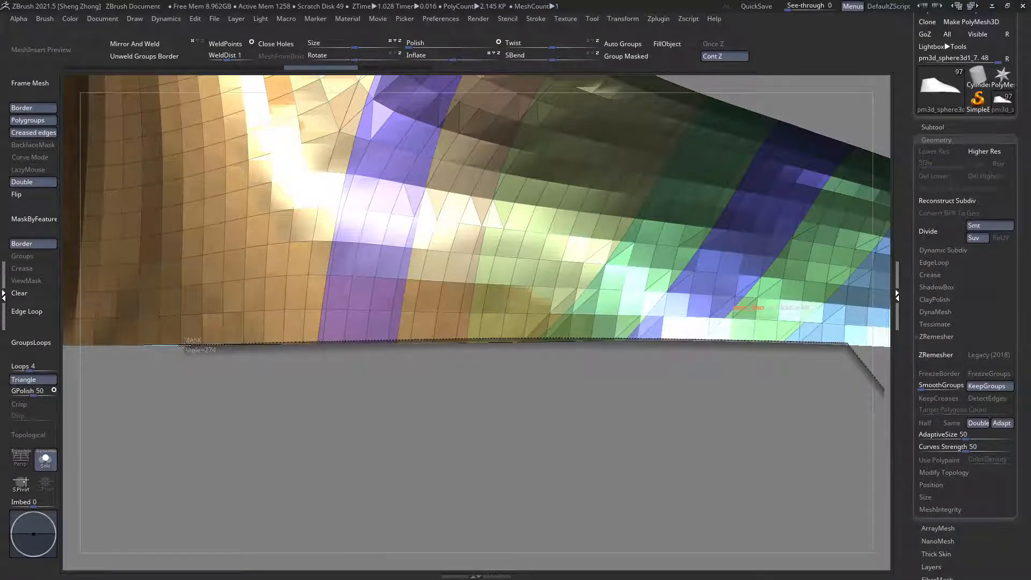
ctrl+drag(108, 386, 108, 386)
Step: Draw mask curves along the sole edge of the opposite side, starting at the toe and front bands
mouse_move(200, 311)
ctrl+right_down()
mouse_move(529, 341)
mouse_move(408, 296)
mouse_move(660, 314)
ctrl+right_up()
mouse_move(280, 333)
ctrl+right_down()
mouse_move(330, 311)
mouse_move(288, 308)
mouse_move(402, 343)
mouse_move(311, 349)
mouse_move(224, 322)
mouse_move(410, 362)
mouse_move(591, 323)
mouse_move(506, 324)
mouse_move(474, 397)
mouse_move(489, 376)
mouse_move(462, 299)
ctrl+right_up()
mouse_move(745, 390)
ctrl+mouse_down()
mouse_move(519, 315)
mouse_move(547, 291)
mouse_move(247, 344)
mouse_move(256, 349)
ctrl+mouse_up()
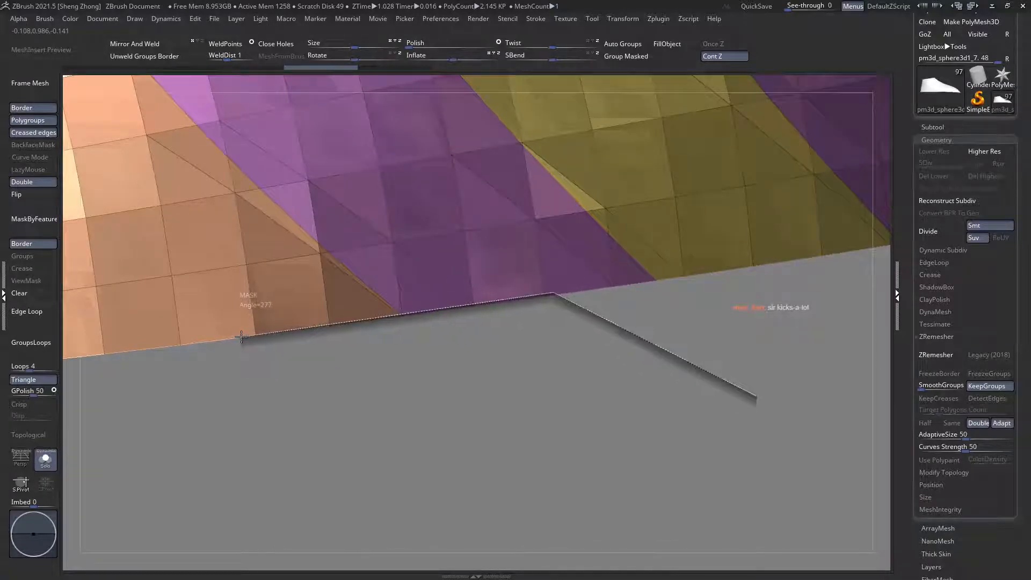
ctrl+drag(191, 383, 182, 394)
alt+right_drag(568, 273, 226, 301)
mouse_move(721, 246)
ctrl+mouse_down()
mouse_move(456, 248)
mouse_move(305, 273)
ctrl+mouse_up()
ctrl+drag(210, 317, 161, 397)
Step: Continue the mask curves along the opposite side's sole edge from the middle bands towards the heel
alt+right_drag(618, 271, 155, 378)
alt+right_drag(484, 299, 295, 323)
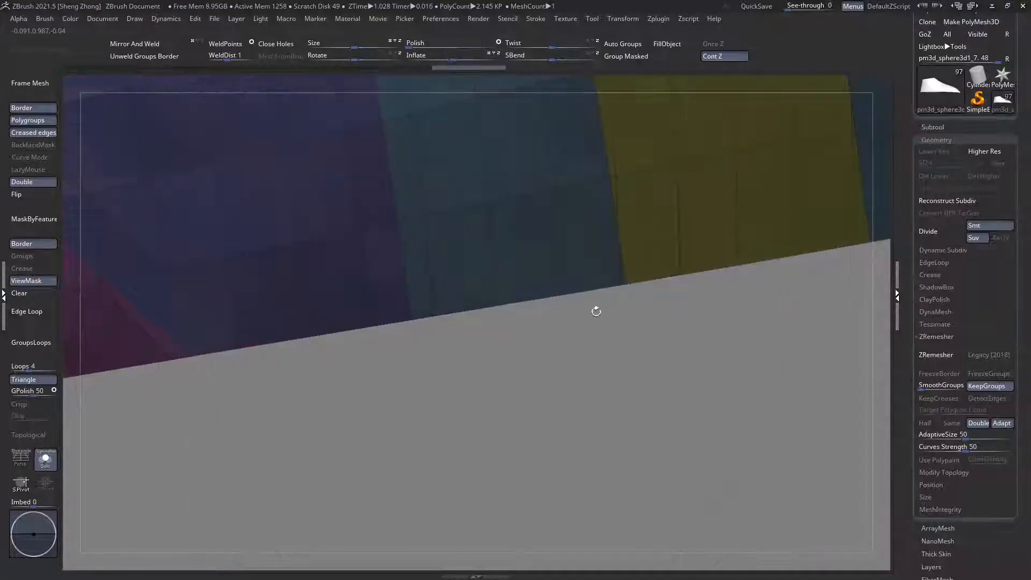
mouse_move(838, 318)
ctrl+mouse_down()
mouse_move(637, 281)
mouse_move(345, 322)
mouse_move(361, 322)
mouse_move(216, 353)
ctrl+mouse_up()
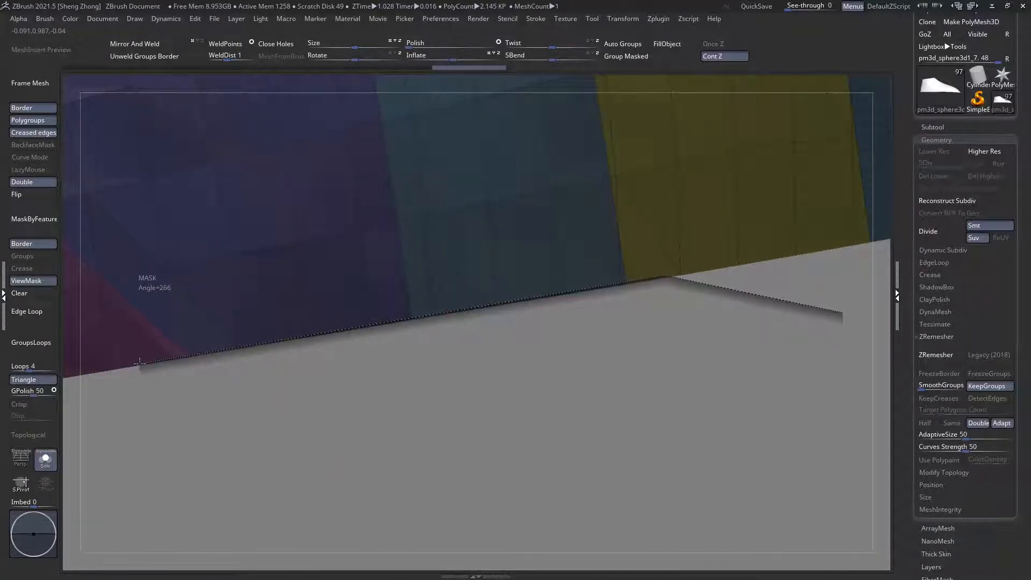
ctrl+drag(127, 395, 129, 394)
right_drag(346, 352, 524, 285)
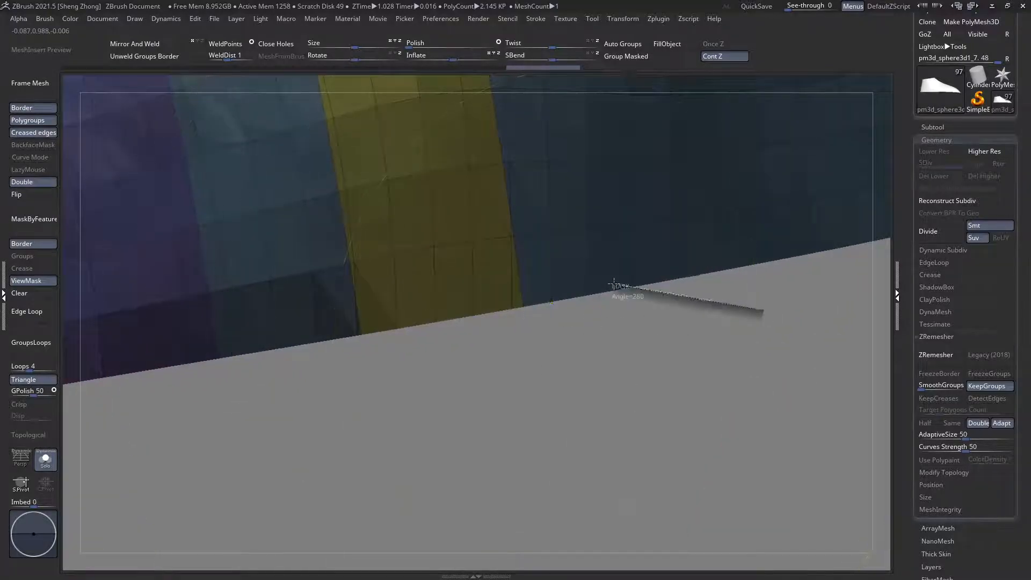
ctrl+drag(362, 333, 388, 328)
Step: Draw a mask curve along the first side's sole edge below the green and purple front bands
ctrl+right_drag(388, 328, 516, 322)
ctrl+right_drag(676, 322, 817, 396)
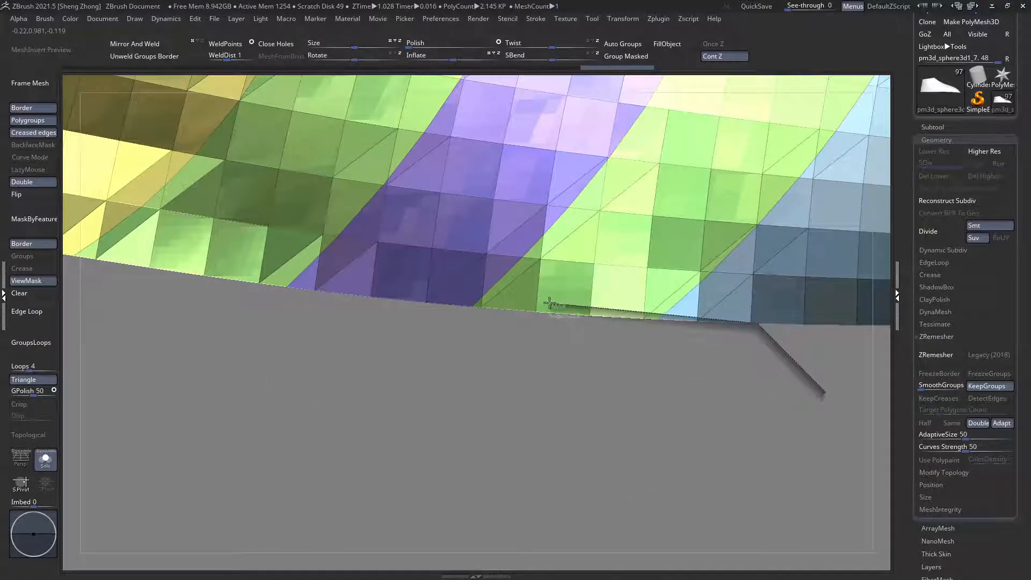
ctrl+drag(550, 303, 559, 299)
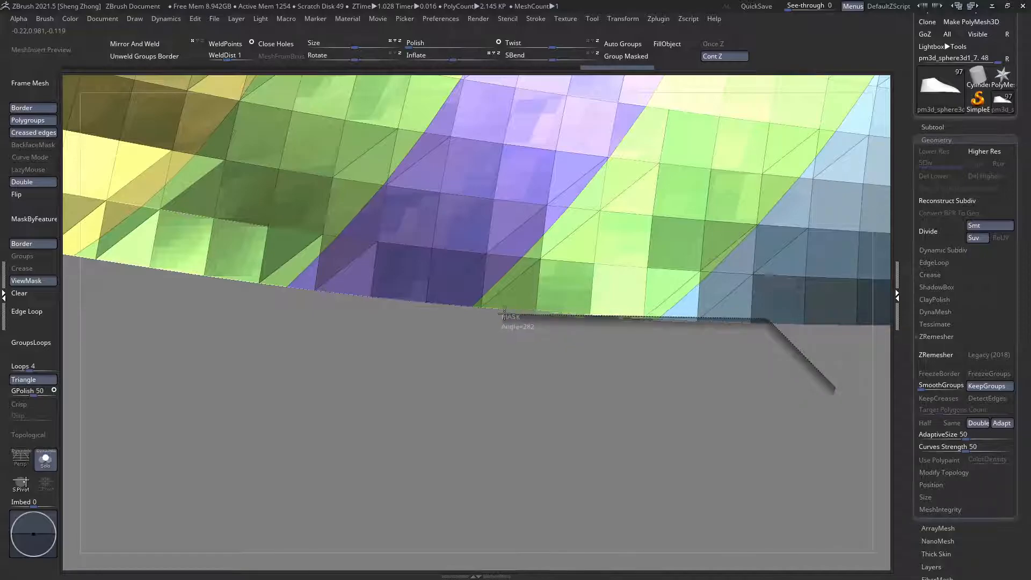
ctrl+drag(339, 288, 351, 284)
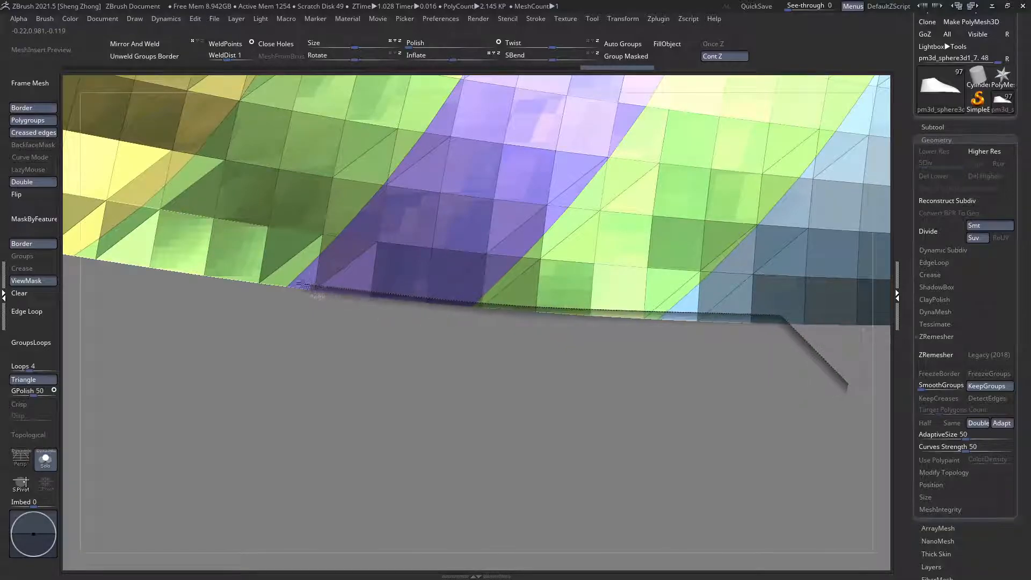
ctrl+drag(239, 277, 157, 301)
Step: Extend the mask curves along the first side's sole edge from the yellow band back to the heel part
alt+right_drag(178, 250, 616, 302)
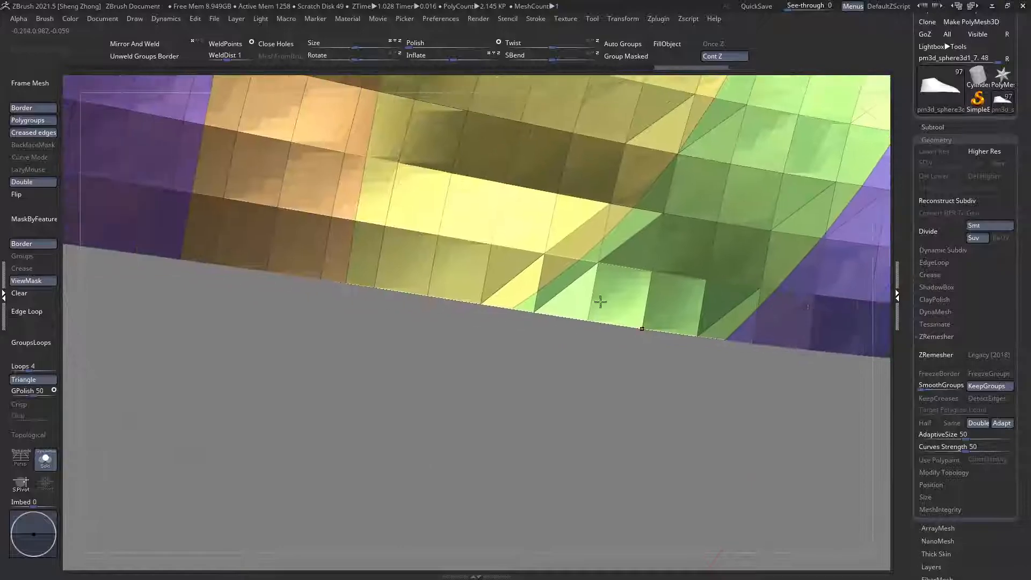
ctrl+drag(643, 323, 513, 308)
ctrl+drag(310, 272, 139, 294)
alt+right_drag(268, 269, 483, 312)
ctrl+drag(662, 405, 482, 308)
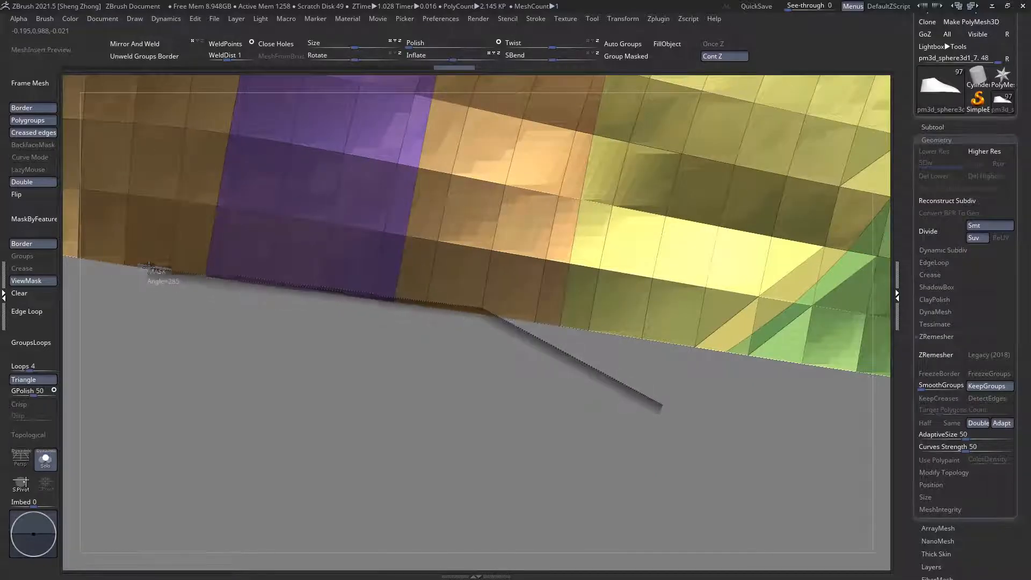
ctrl+drag(149, 269, 145, 263)
Step: Try ZRemeshing the whole foot armour with its polygroups kept
ctrl+right_drag(216, 260, 386, 421)
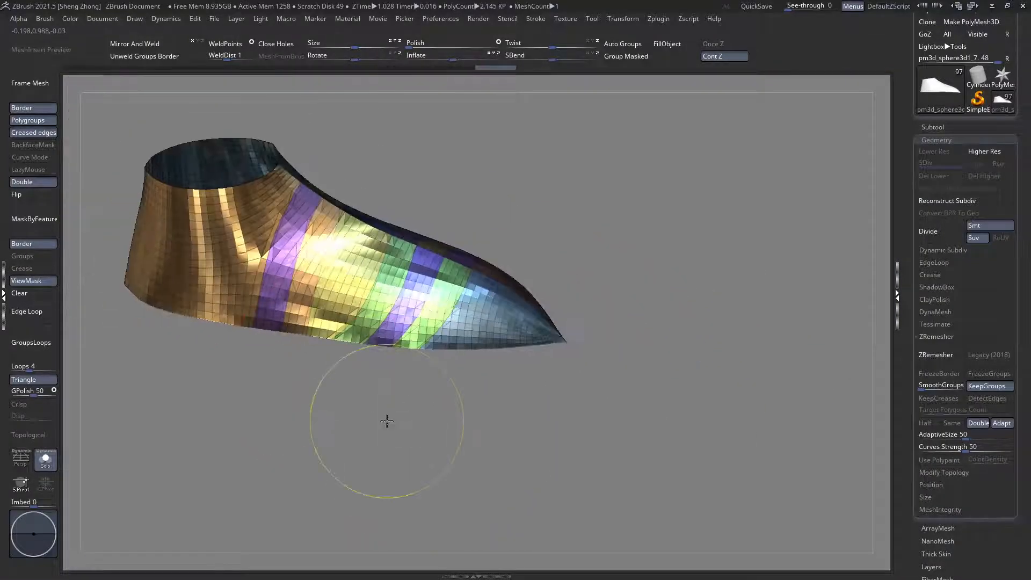
ctrl+shift+click(399, 427)
ctrl+shift+drag(565, 413, 565, 414)
key(Delete)
ctrl+right_drag(325, 400, 448, 293)
alt+right_drag(448, 292, 714, 329)
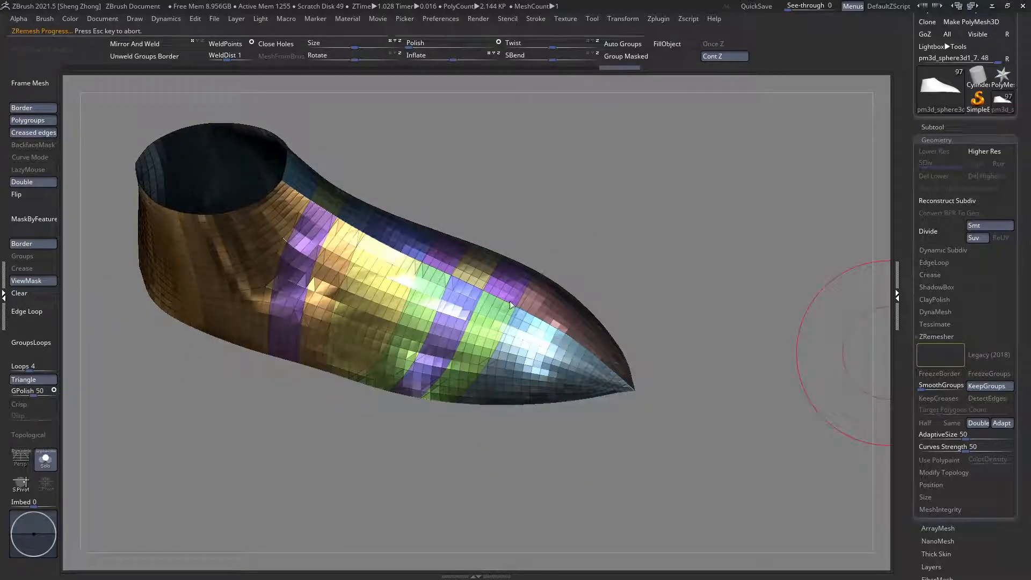
ctrl+right_drag(382, 231, 402, 274)
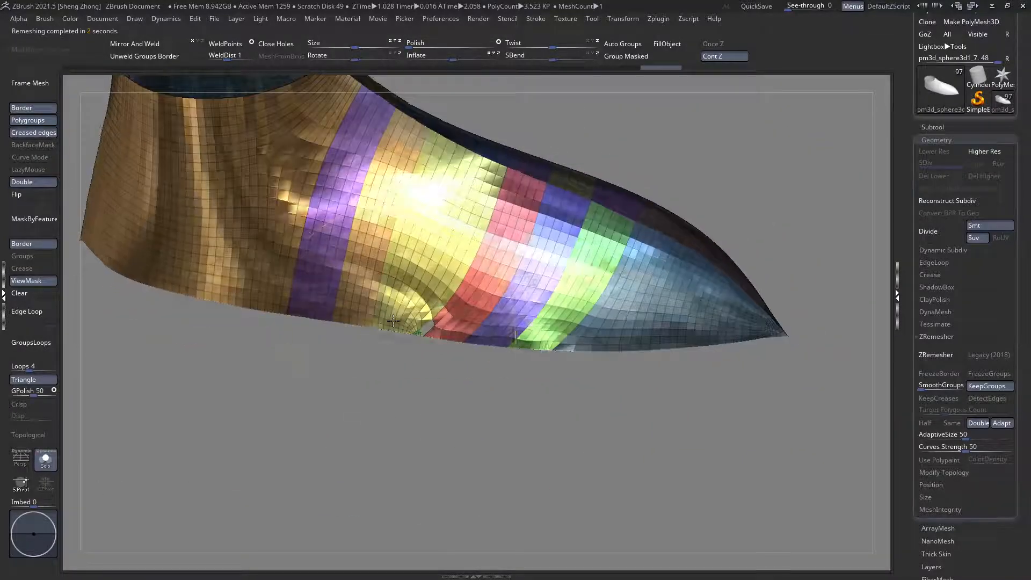
Step: Undo the last ZRemesh of the foot armour
ctrl+right_drag(583, 473, 469, 289)
key(ctrl+z)
key(ctrl+z)
key(ctrl+shift+z)
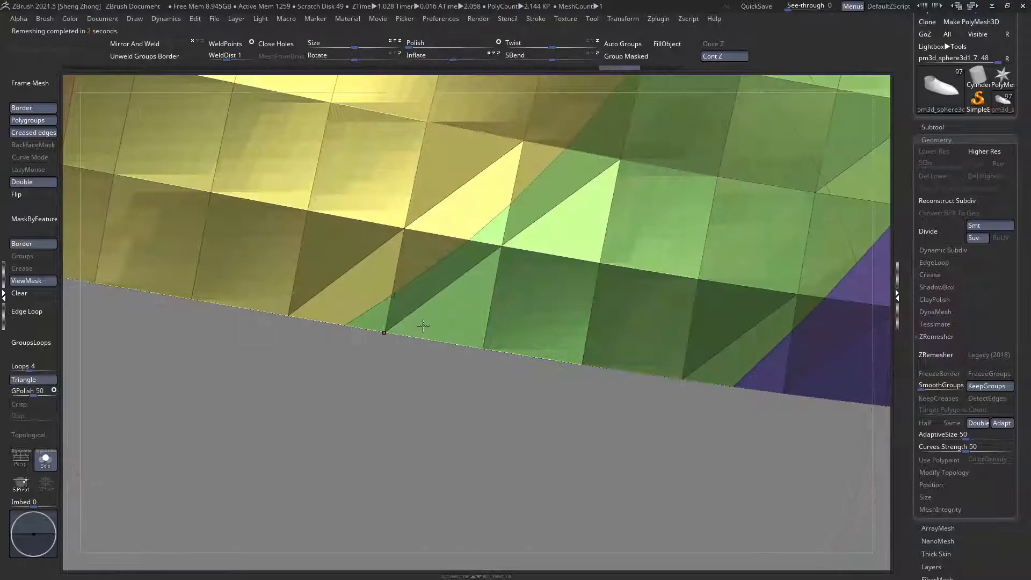
Step: Draw another curve along the sole edge below the yellow and green bands and compare it with the previous state
mouse_move(741, 483)
ctrl+shift+mouse_down()
mouse_move(542, 370)
mouse_move(173, 311)
mouse_move(218, 322)
mouse_move(149, 289)
mouse_move(54, 344)
ctrl+shift+mouse_up()
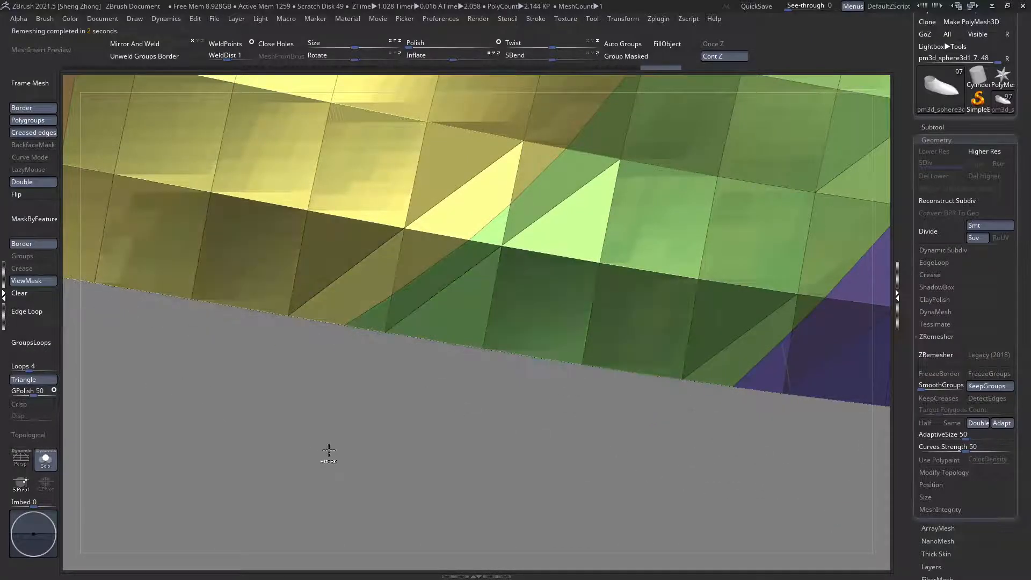
mouse_move(329, 450)
alt+mouse_down()
mouse_move(320, 342)
mouse_move(332, 450)
alt+mouse_up()
key(ctrl+shift+z)
key(ctrl+z)
ctrl+right_drag(414, 381, 461, 279)
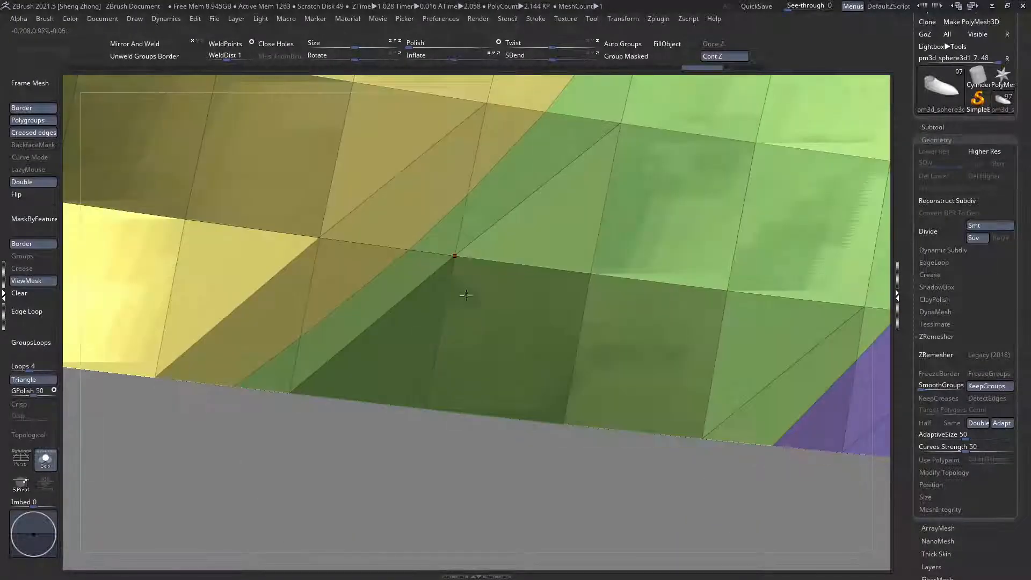
key(ctrl+shift+z)
key(ctrl+z)
Step: Examine the foot armour's profile with double-sided display switched off and on again
alt+drag(385, 429, 363, 283)
drag(295, 420, 295, 60)
click(47, 183)
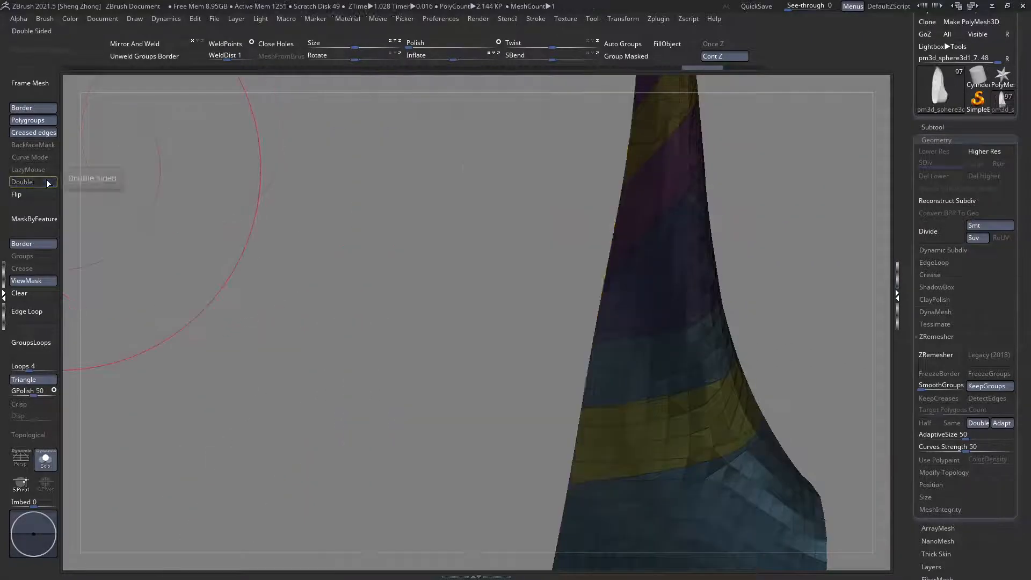
click(47, 183)
Step: Duplicate the foot armour, inflate the copy, and turn off Solo mode to show it around the leg
drag(209, 258, 379, 303)
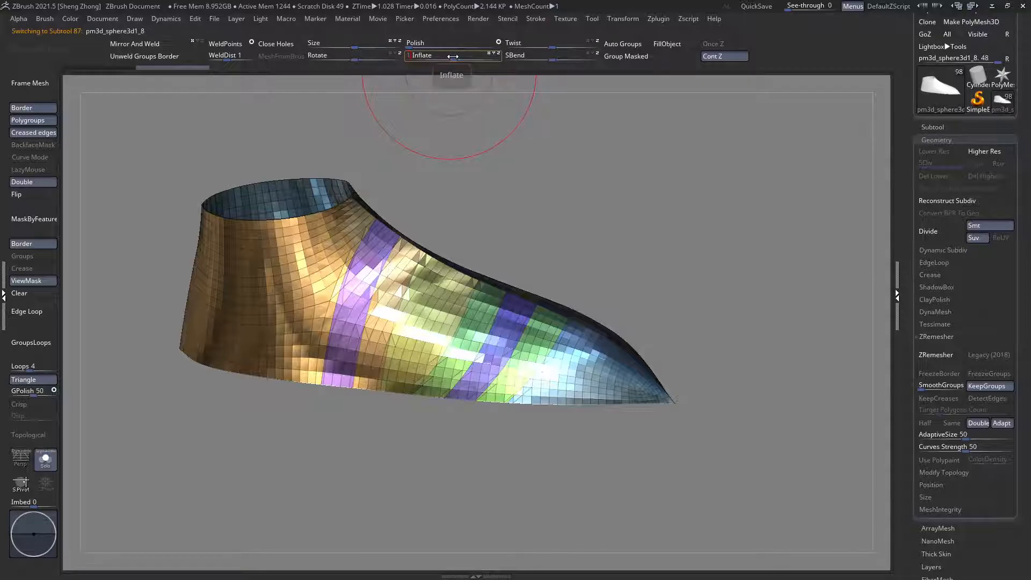
key(Return)
click(39, 456)
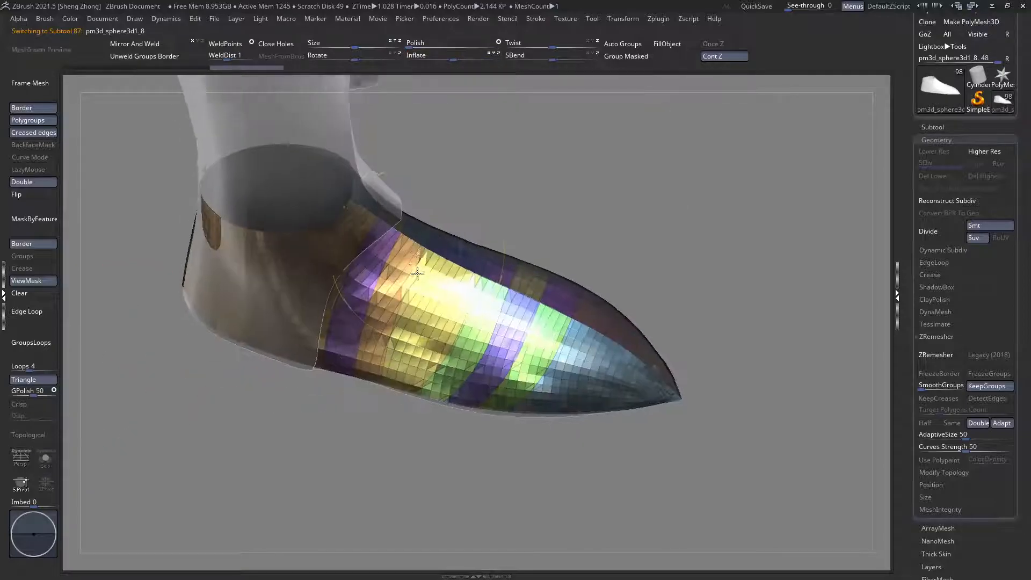
Step: Hide subtool pm3d_sphere3d1_6 and the yellow instep polygroups of the foot armour
click(933, 128)
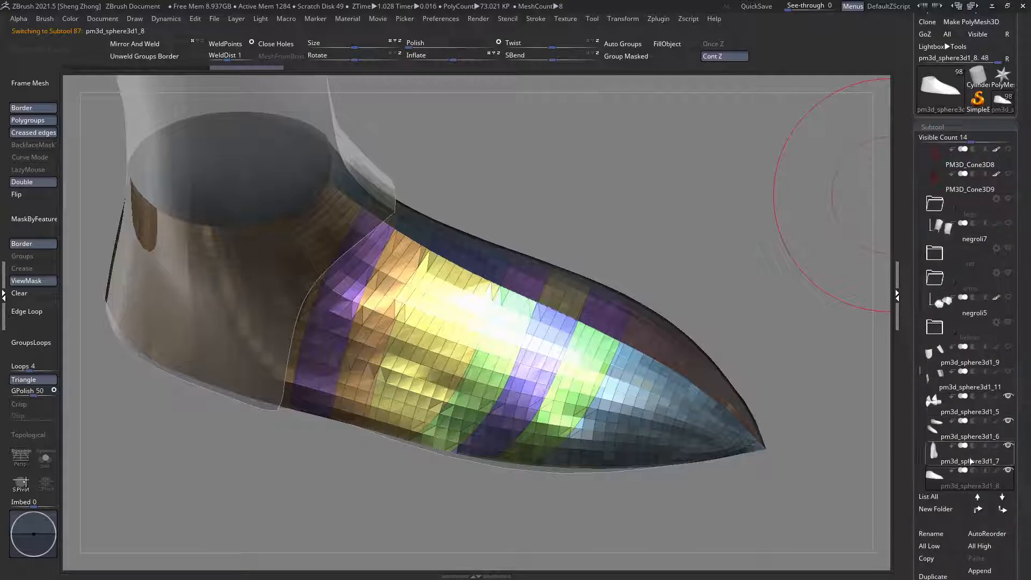
mouse_move(959, 434)
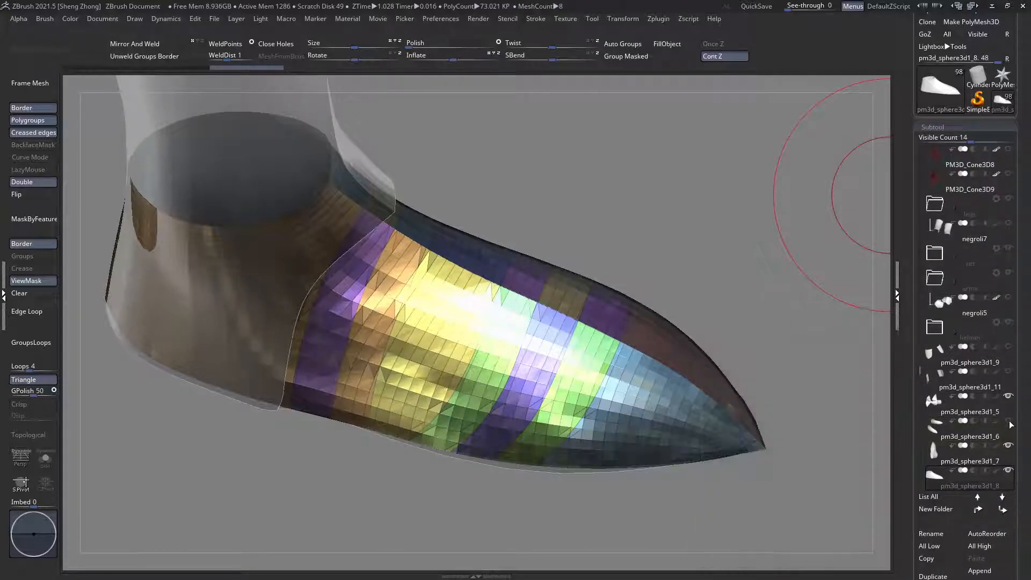
alt+right_drag(494, 335, 457, 296)
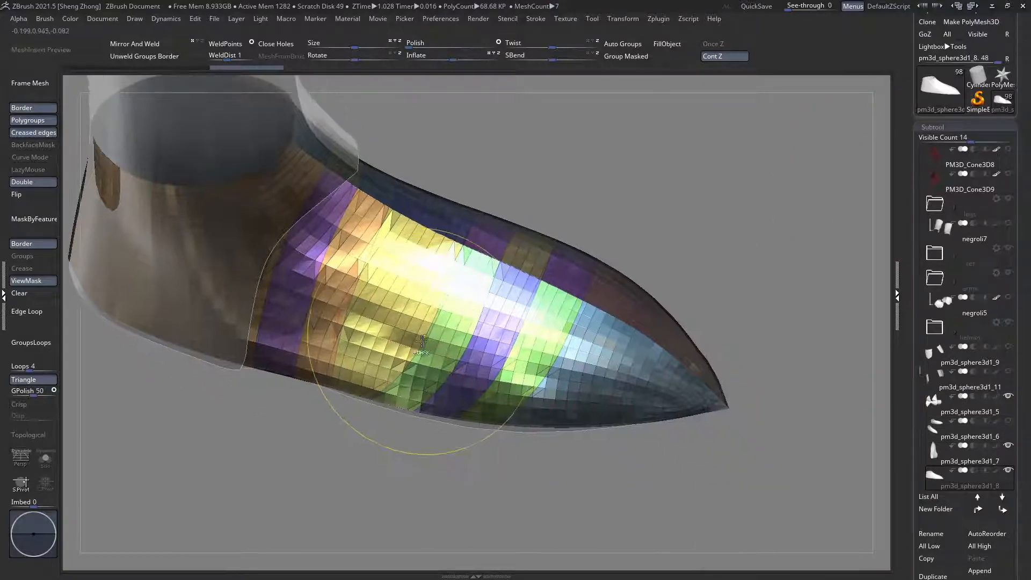
ctrl+shift+click(429, 226)
ctrl+shift+click(434, 232)
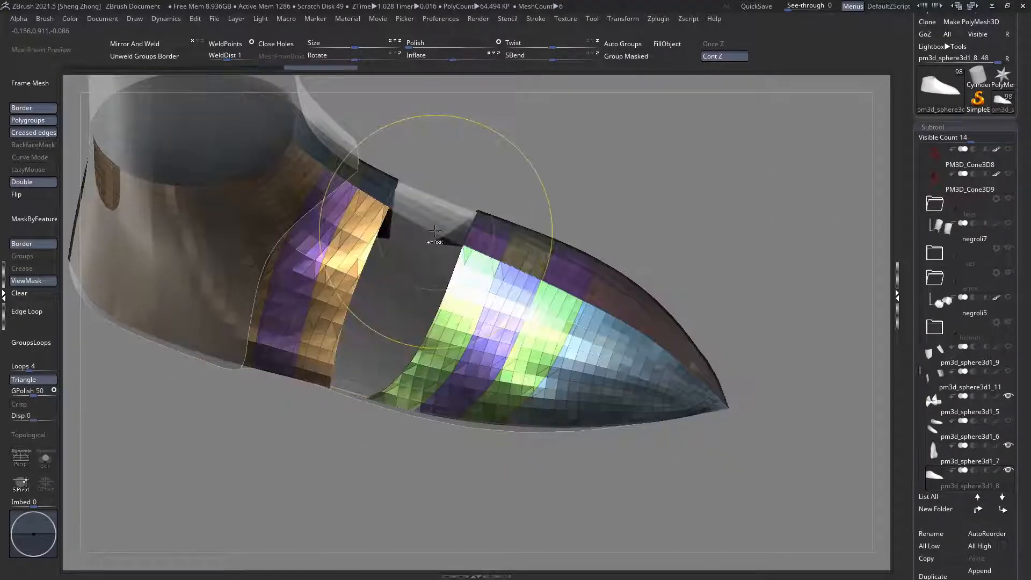
ctrl+shift+click(476, 259)
ctrl+shift+click(476, 259)
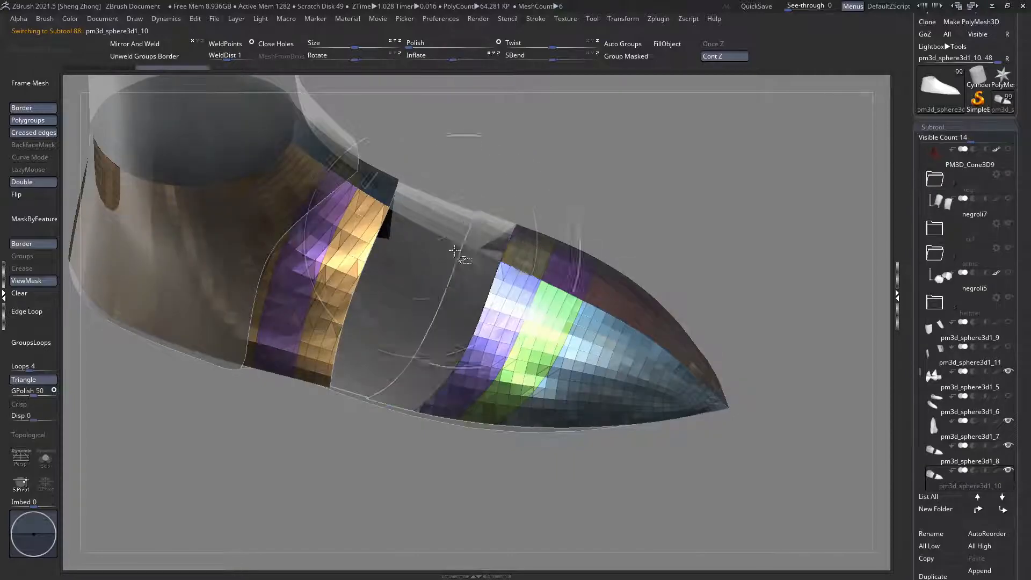
ctrl+shift+click(371, 200)
key(ctrl+z)
key(ctrl+z)
key(ctrl+z)
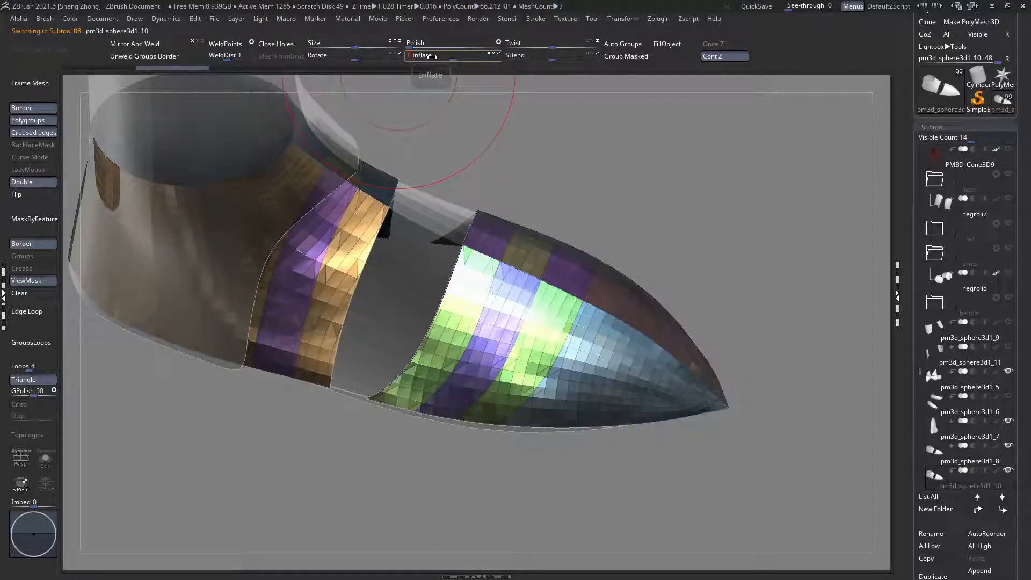
Step: Hide the green band and the orange band on either side of the open instep gap
ctrl+shift+click(475, 247)
ctrl+shift+click(476, 247)
ctrl+shift+click(375, 197)
ctrl+shift+click(373, 196)
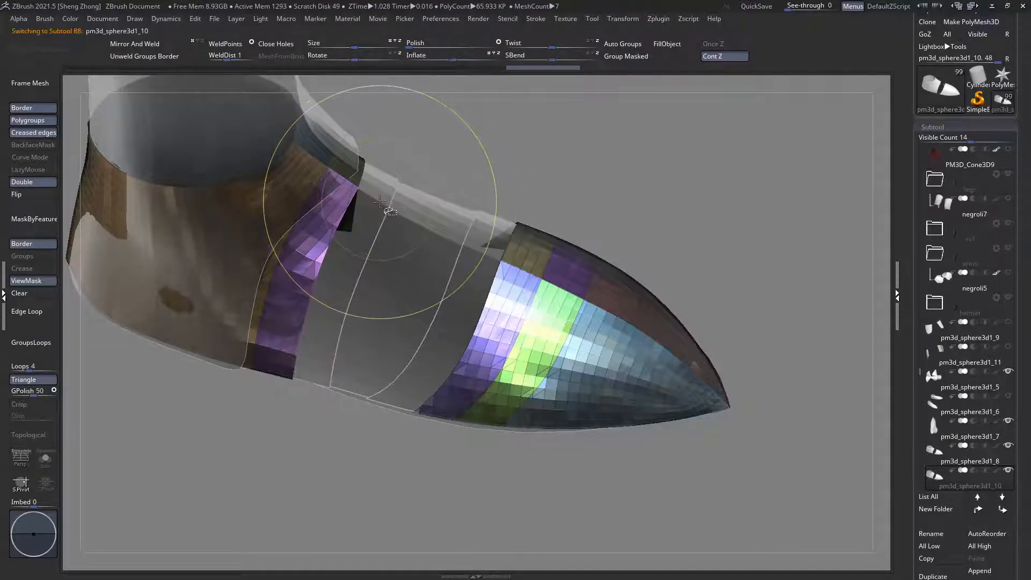
Step: Duplicate and inflate the foot armour, and hide the two purple bands bordering the gap on the copy
key(ctrl+shift+d)
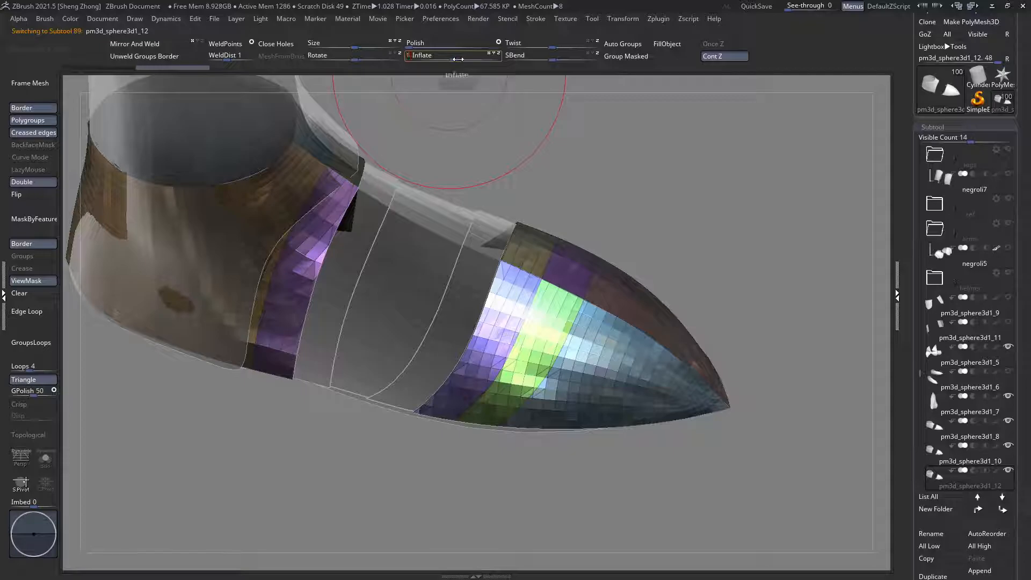
key(Return)
ctrl+shift+click(346, 177)
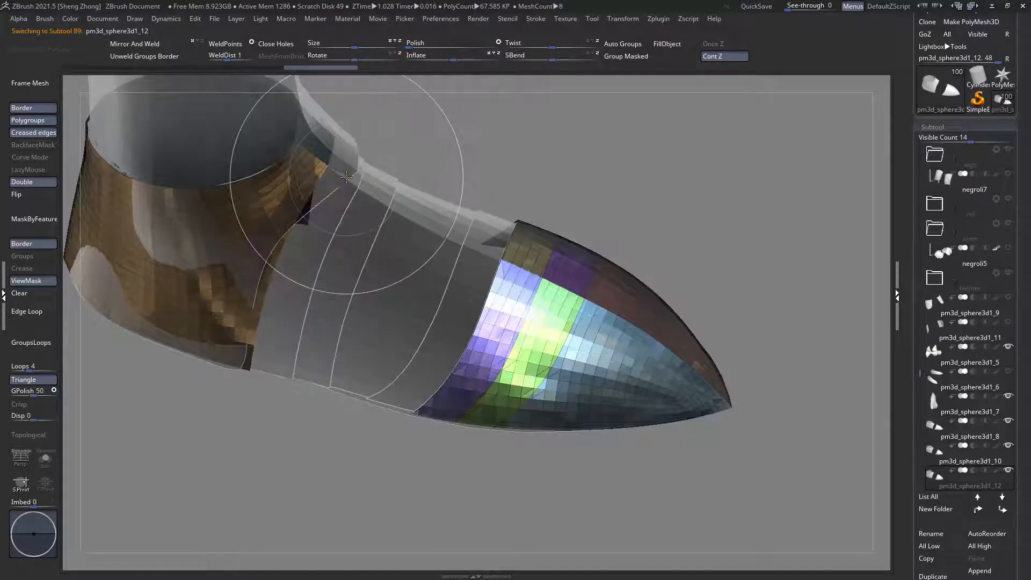
ctrl+shift+click(501, 275)
Step: Duplicate the foot armour again and hide the heel and green band so that only the pointed toe cap remains
right_drag(484, 299, 565, 320)
key(shift+f)
key(shift+t)
key(shift+f)
ctrl+right_drag(464, 279, 400, 225)
key(ctrl+shift+d)
alt+right_drag(265, 150, 329, 263)
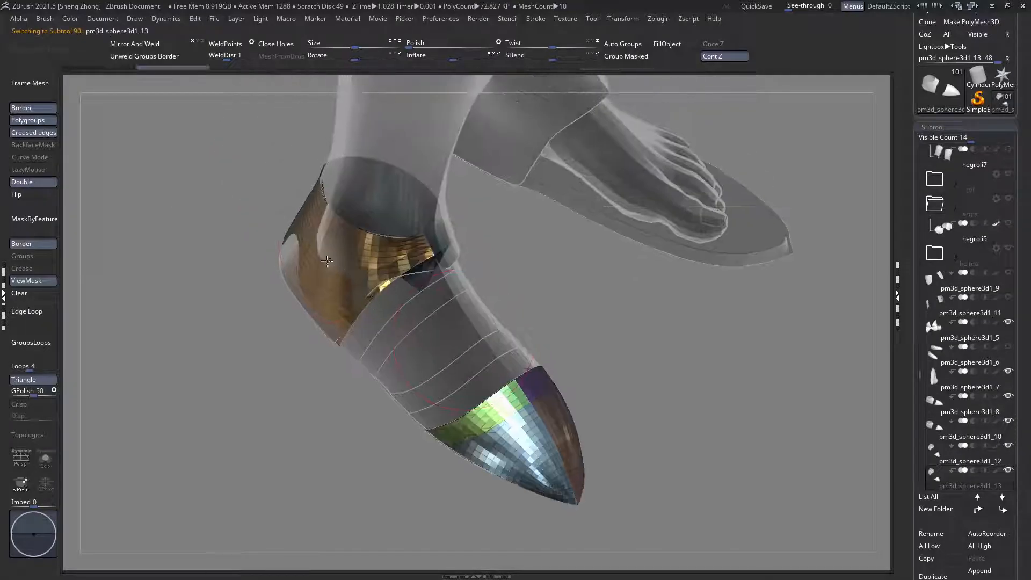
ctrl+shift+click(546, 428)
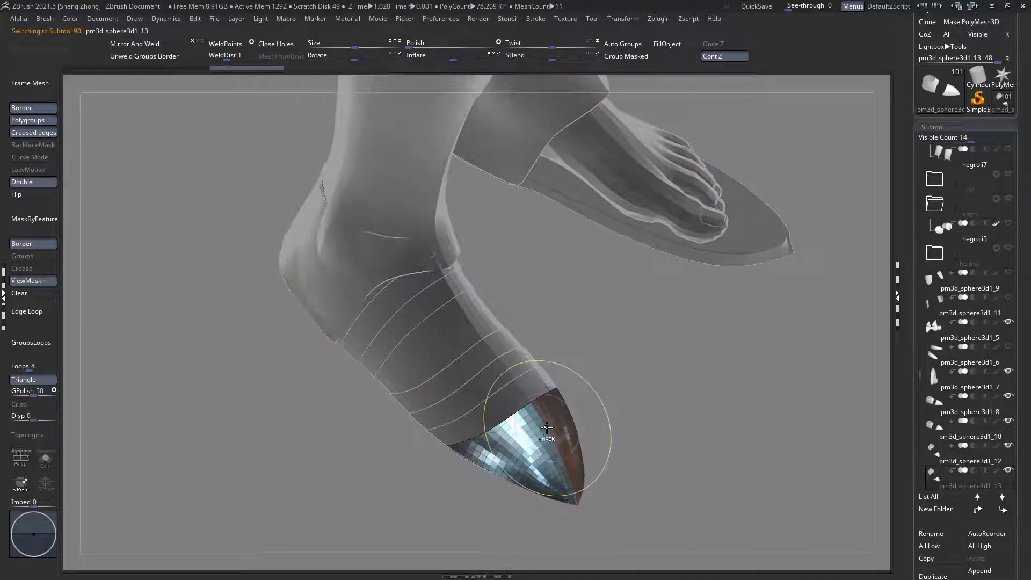
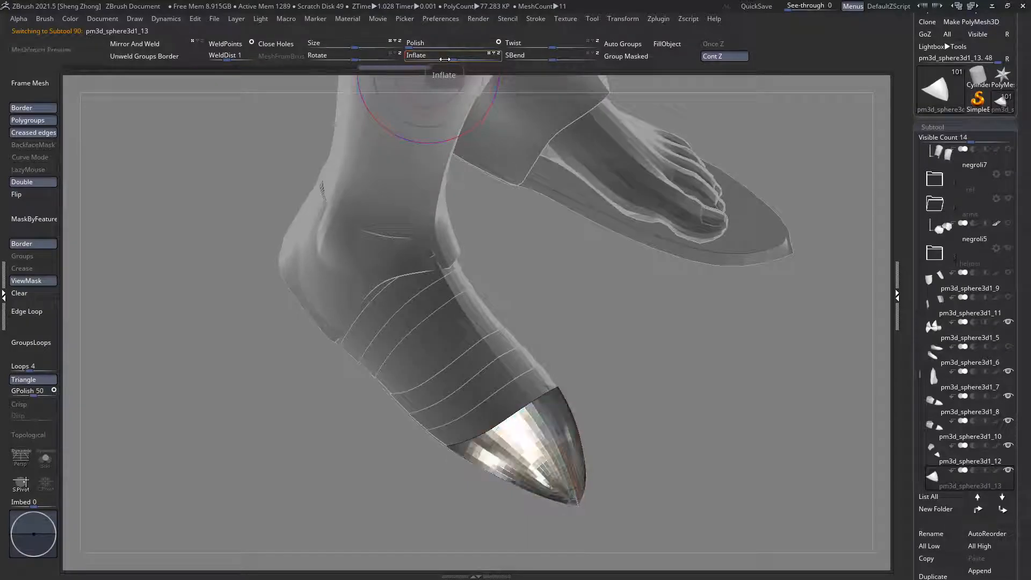
Step: Slice a small diagonal piece off the toe cap's rear corner at the sole edge
mouse_move(542, 338)
mouse_down()
mouse_move(486, 365)
mouse_move(478, 362)
mouse_move(506, 330)
mouse_move(444, 352)
mouse_up()
ctrl+right_drag(445, 353, 543, 410)
key(shift+t)
key(shift+f)
mouse_move(587, 339)
right_down()
mouse_move(470, 387)
mouse_move(465, 374)
mouse_move(495, 345)
mouse_move(499, 365)
right_up()
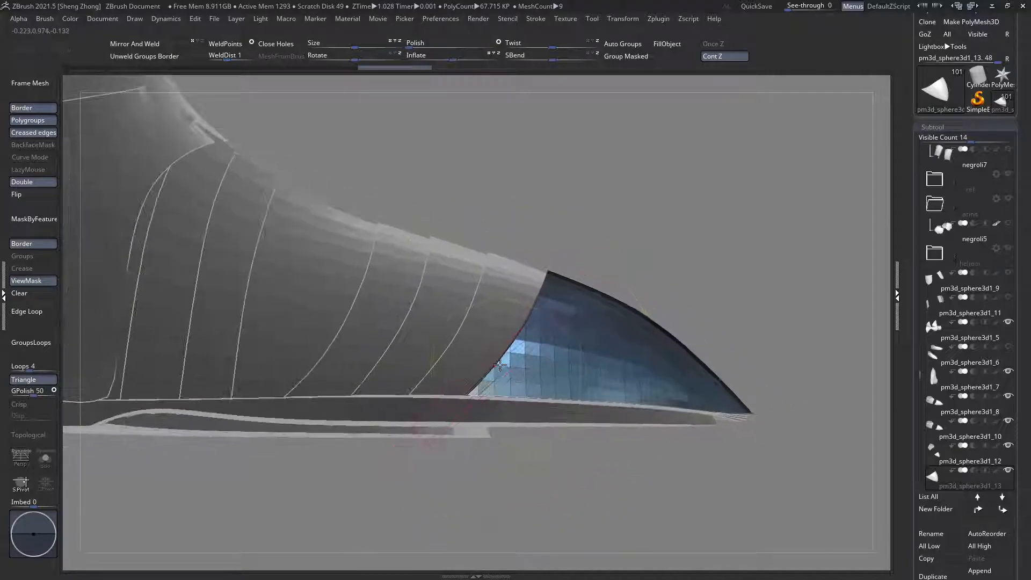
key(space)
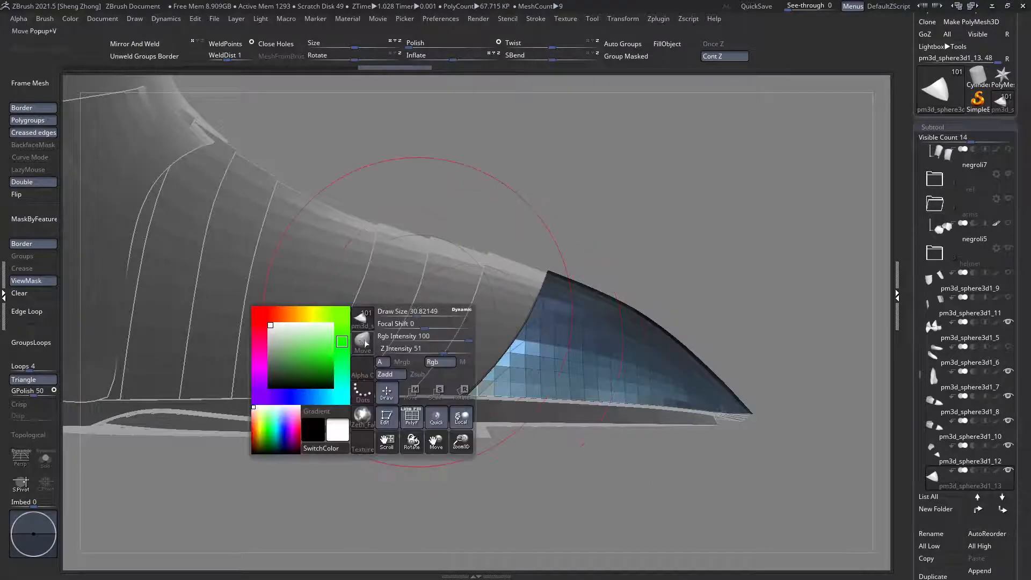
click(363, 344)
key(s)
key(t)
right_drag(552, 407, 566, 349)
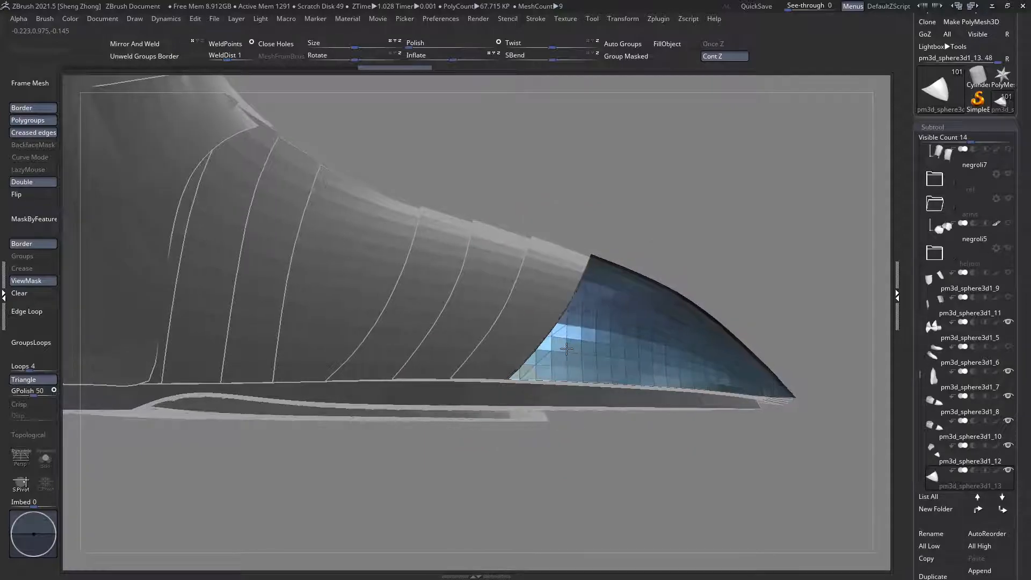
mouse_move(561, 433)
ctrl+shift+mouse_down()
mouse_move(472, 276)
mouse_move(486, 271)
ctrl+shift+mouse_up()
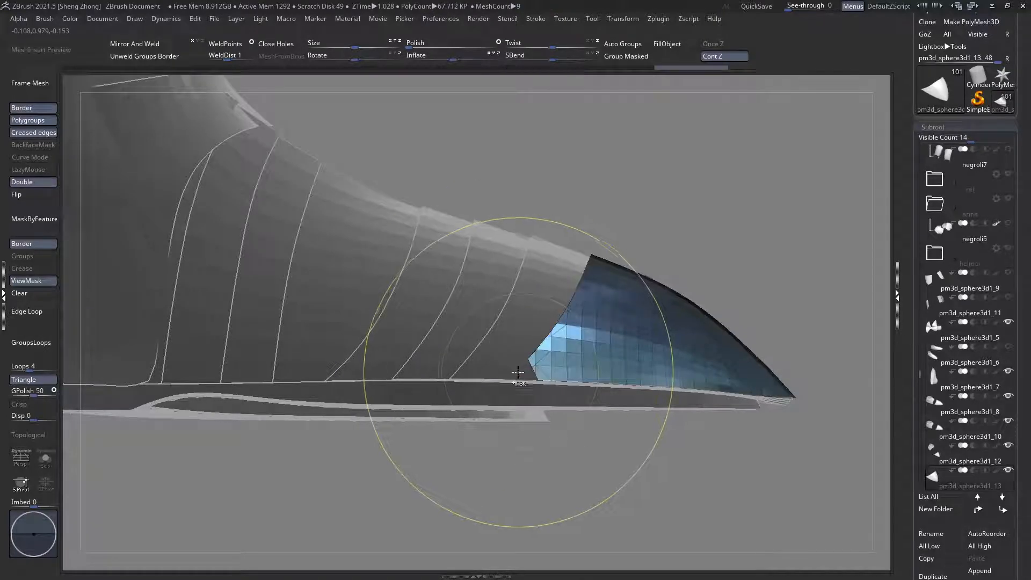
Step: Select the subtool holding the heel and the green band behind the toe cap and split it to parts
alt+click(529, 367)
alt+right_drag(497, 399, 364, 319)
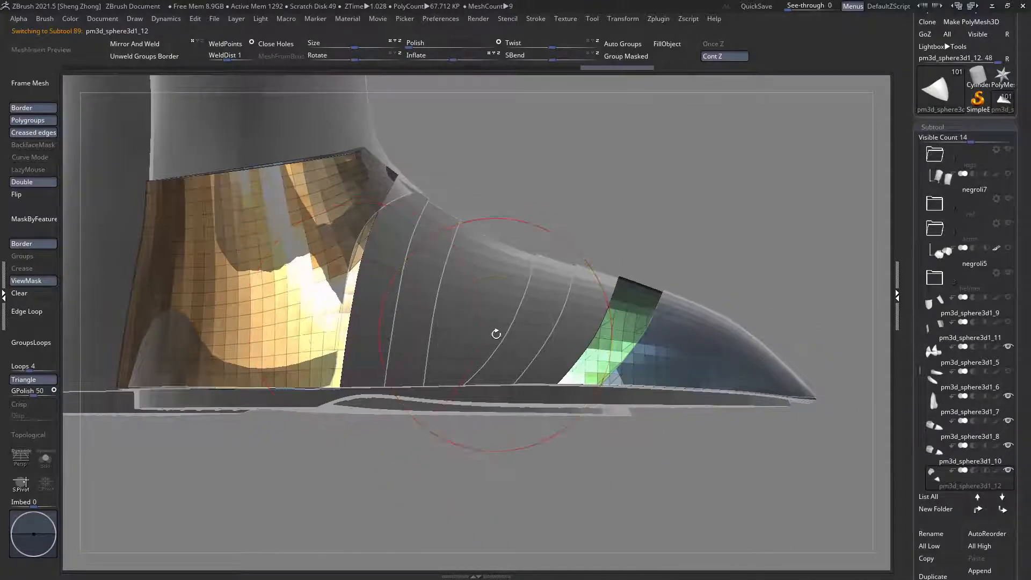
alt+right_drag(518, 324, 474, 322)
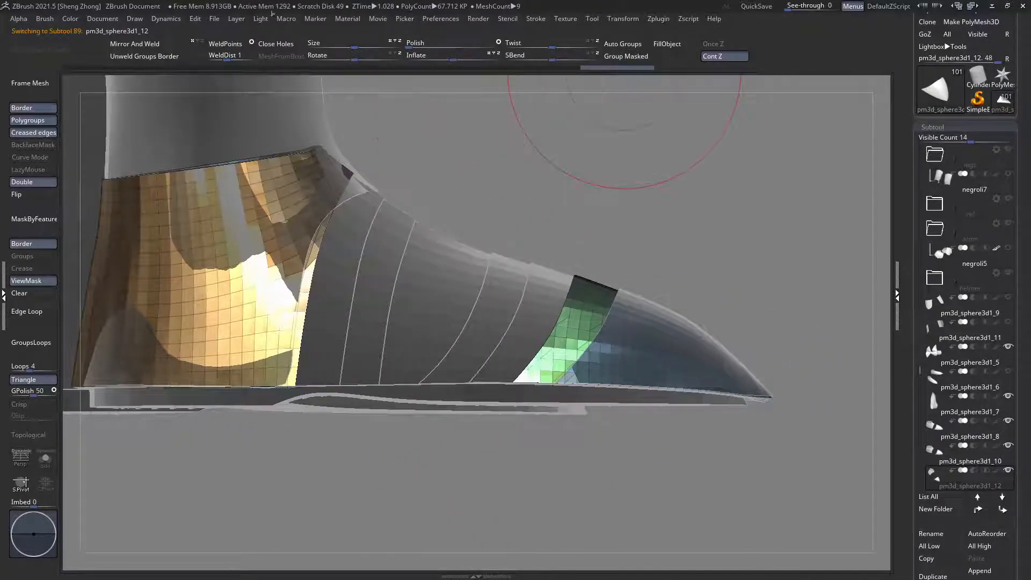
scroll(961, 322, down, 5)
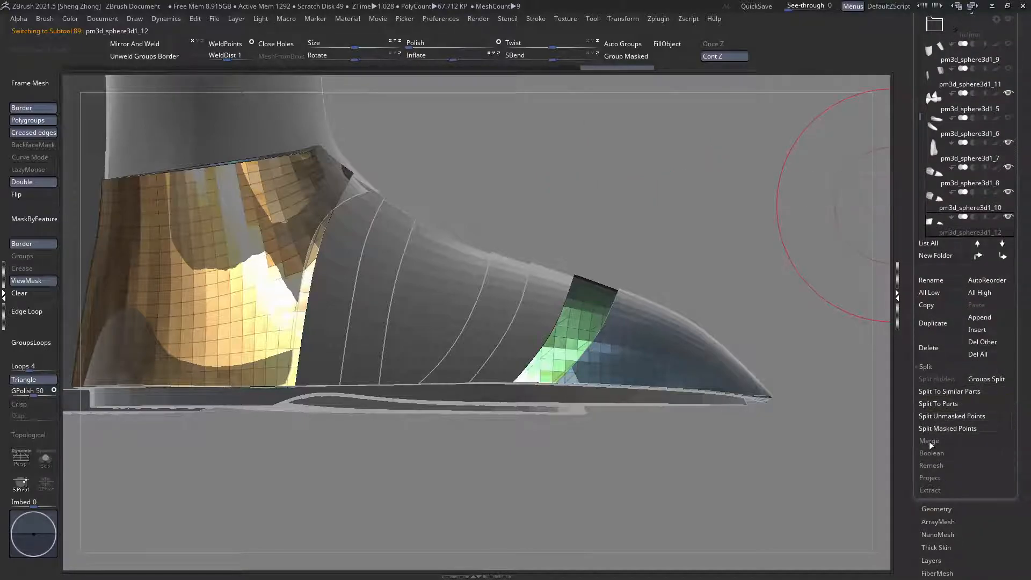
click(938, 415)
click(841, 427)
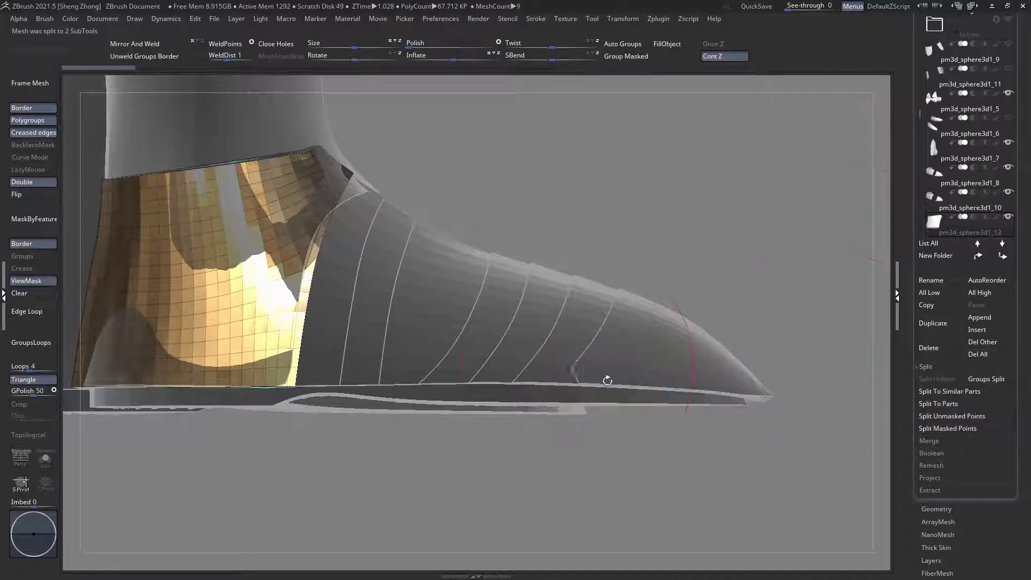
Step: Slice the rear sole corner off the green band behind the toe cap and delete the cut piece
alt+click(554, 355)
ctrl+shift+drag(576, 430, 485, 296)
ctrl+right_drag(527, 357, 529, 382)
ctrl+shift+click(529, 381)
ctrl+shift+click(529, 382)
key(Delete)
Step: Select the subtool containing the blue-purple band and split it to parts
alt+click(493, 371)
ctrl+right_drag(491, 370, 474, 341)
alt+right_drag(474, 341, 528, 348)
click(937, 405)
click(840, 426)
Step: Slice the rear sole corner off the blue-purple band and hide the cut piece
ctrl+right_drag(521, 347, 529, 426)
alt+click(529, 388)
mouse_move(531, 446)
ctrl+shift+mouse_down()
mouse_move(451, 354)
mouse_move(459, 322)
ctrl+shift+mouse_up()
ctrl+shift+click(483, 391)
ctrl+shift+click(482, 391)
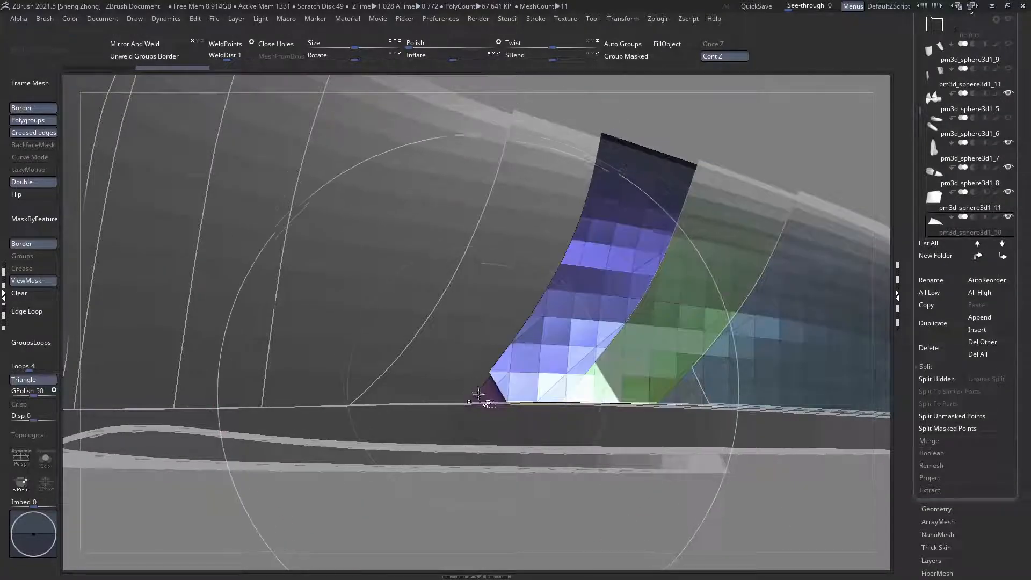
Step: Select the subtool containing the rearmost green band, pm3d_sphere3d1_8, and split it to parts
ctrl+right_drag(480, 419, 548, 421)
alt+click(531, 361)
ctrl+right_drag(561, 381, 604, 343)
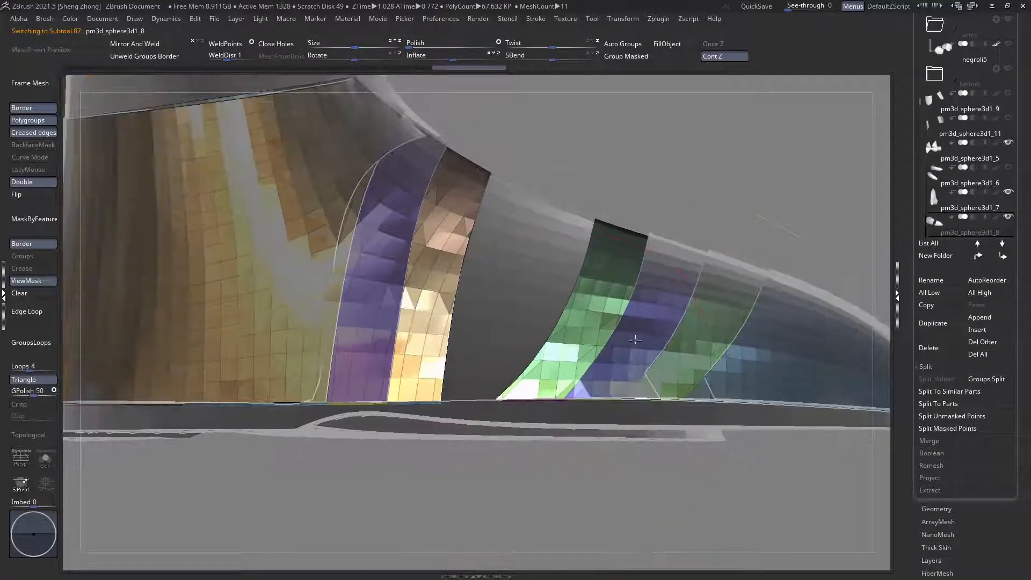
click(943, 407)
click(841, 429)
Step: Slice the rear sole corner off the rearmost green band and hide the cut piece
ctrl+right_drag(558, 378, 554, 418)
alt+click(542, 374)
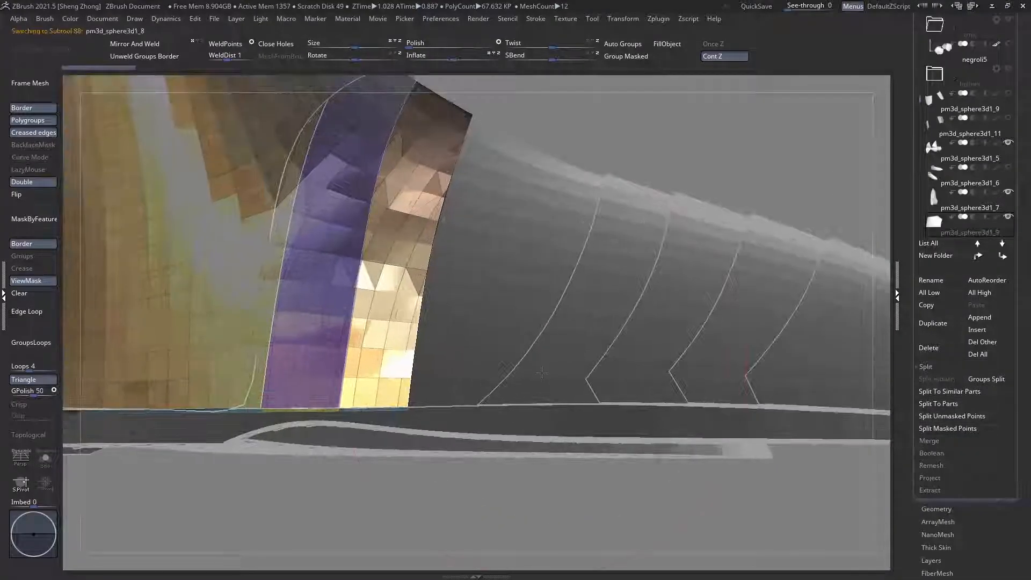
mouse_move(465, 335)
ctrl+shift+mouse_down()
mouse_move(464, 347)
mouse_move(473, 336)
ctrl+shift+mouse_up()
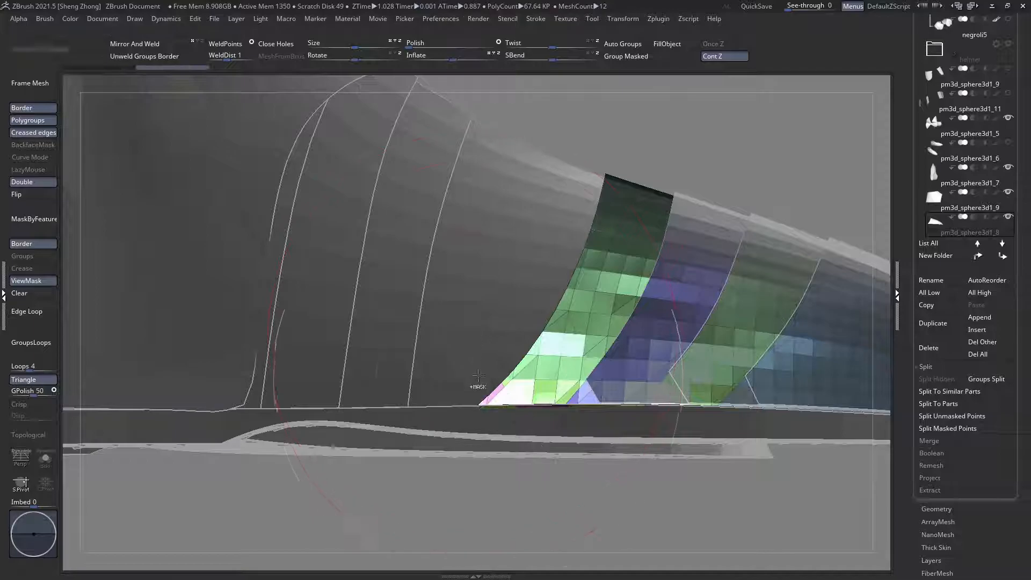
ctrl+right_drag(487, 397, 361, 311)
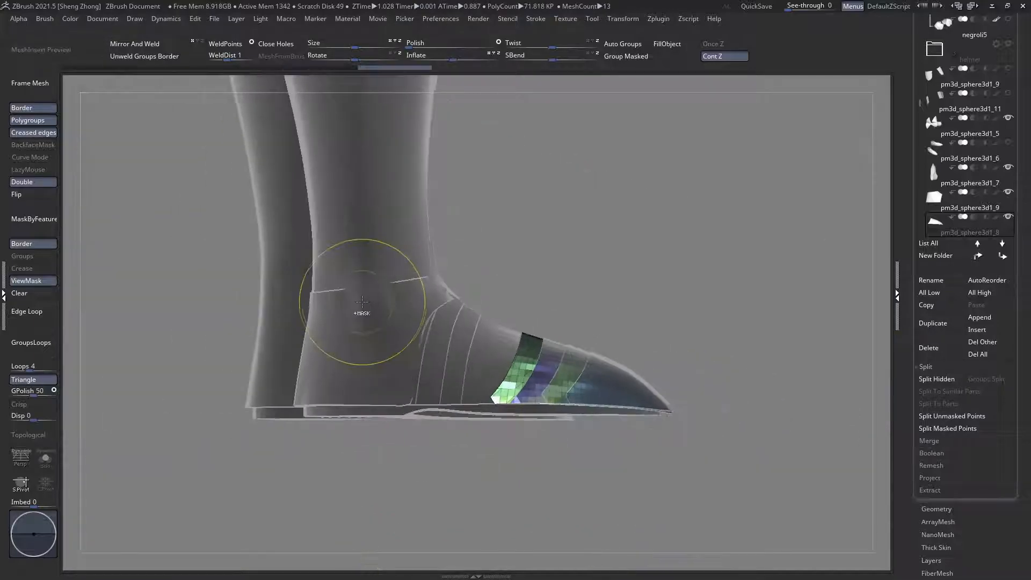
alt+right_drag(513, 338, 505, 381)
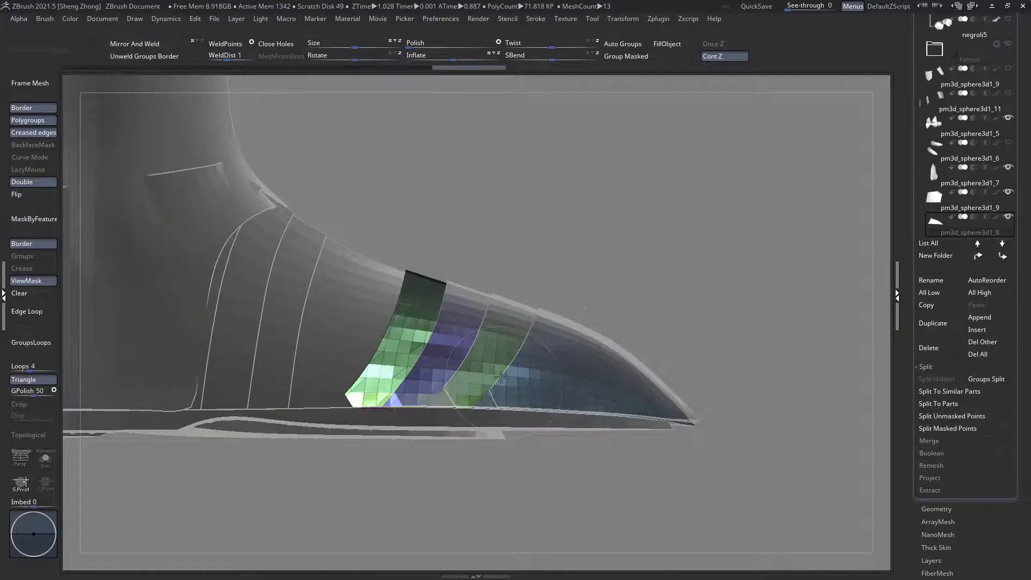
Step: Remove the toe-side polygroups from plate pm3d_sphere3d1_8, keeping its rear green and purple bands, and select plate pm3d_sphere3d1_10
ctrl+shift+click(501, 377)
ctrl+shift+click(505, 378)
ctrl+shift+click(557, 383)
ctrl+right_drag(495, 375, 502, 398)
alt+click(507, 373)
ctrl+shift+click(511, 365)
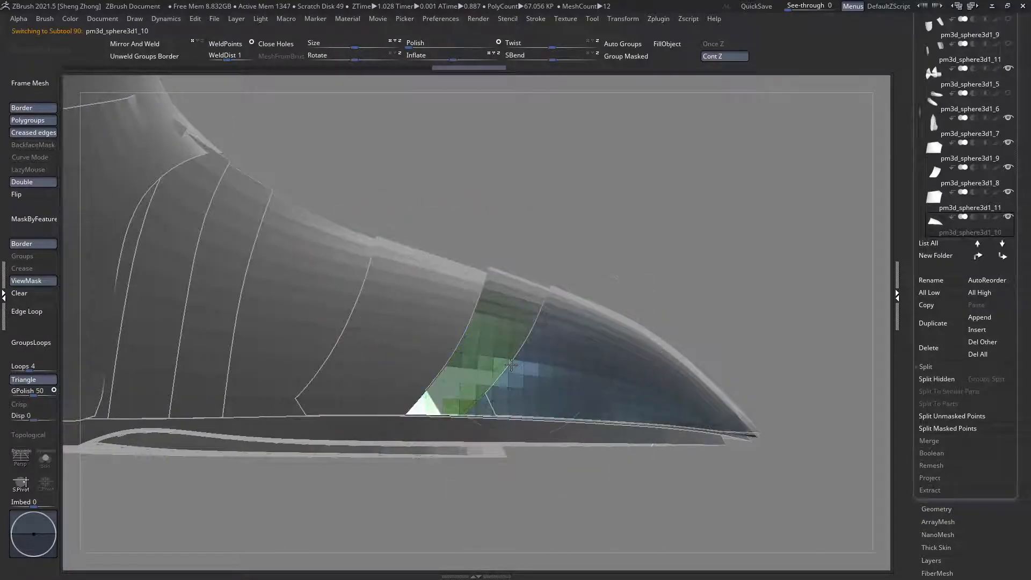
ctrl+shift+click(512, 365)
ctrl+shift+click(511, 364)
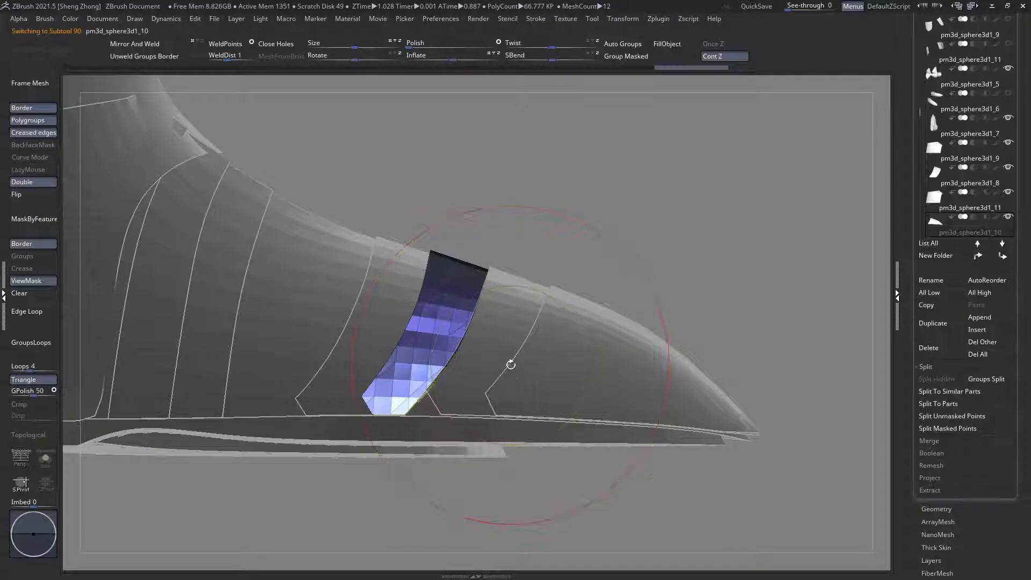
alt+click(498, 348)
ctrl+shift+click(497, 347)
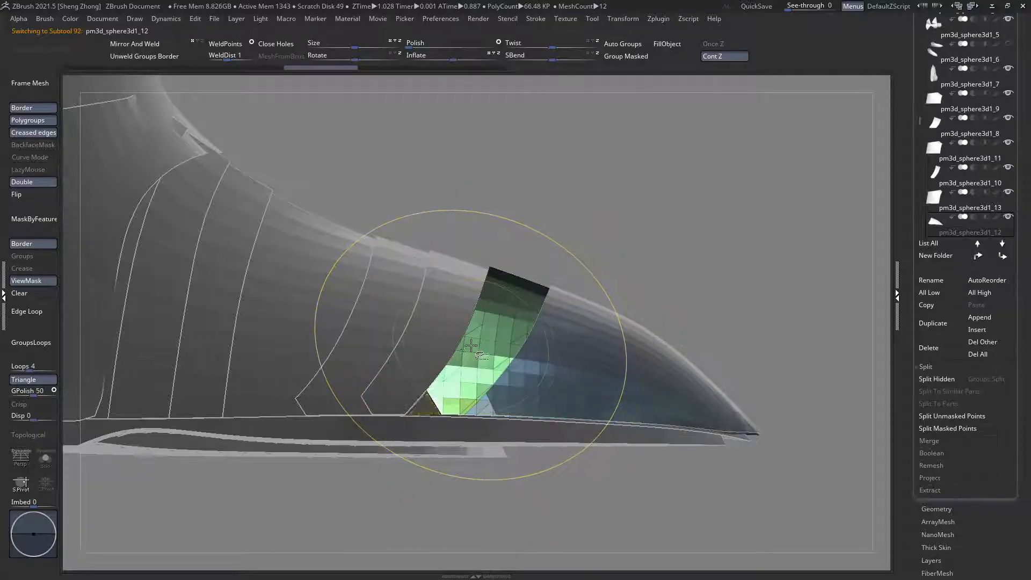
alt+click(491, 359)
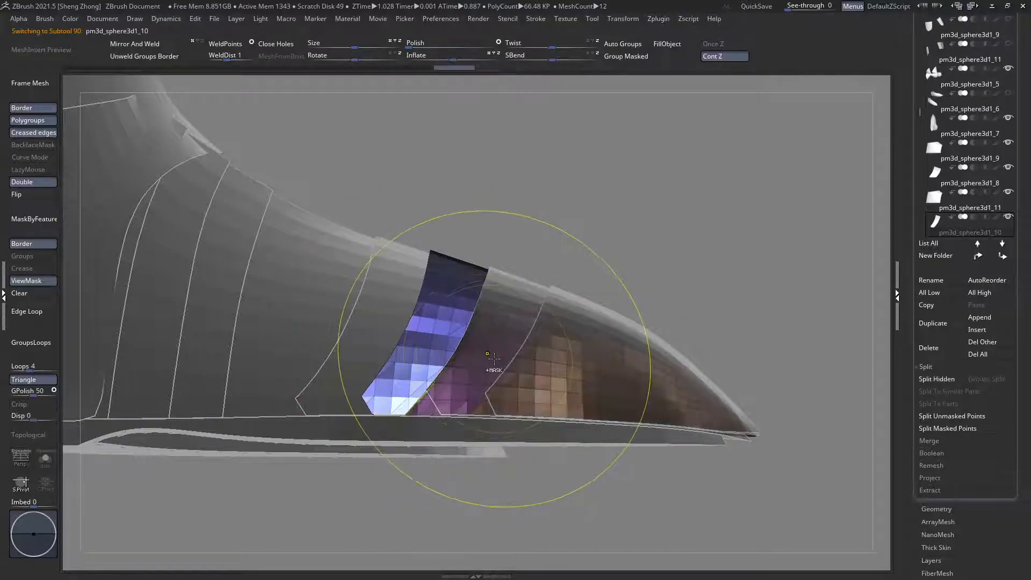
key(ctrl+z)
key(ctrl+z)
Step: Remove the toe polygroup from plate pm3d_sphere3d1_10, keeping its purple and green bands, and select the green-and-blue plate in front
ctrl+shift+click(579, 379)
ctrl+shift+click(579, 379)
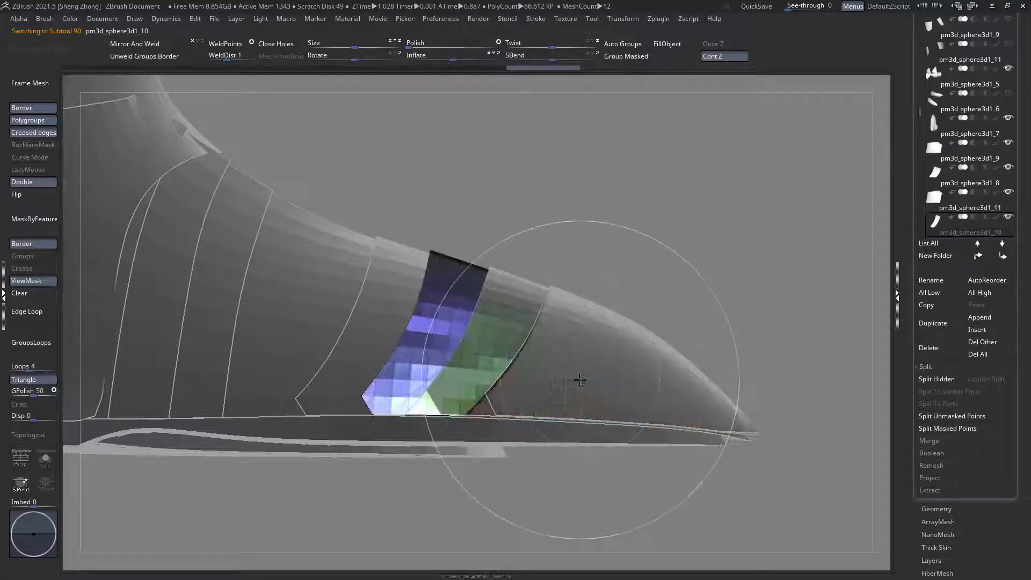
alt+click(588, 370)
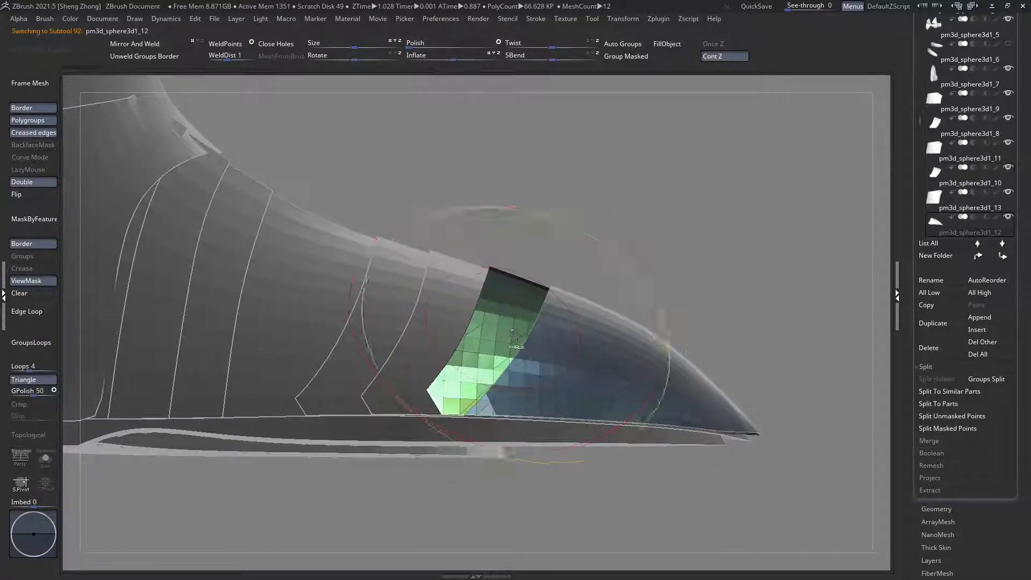
Step: Slice plate pm3d_sphere3d1_12 diagonally across its blue toe section with a curved cut and delete the portion ahead of the cut
key(space)
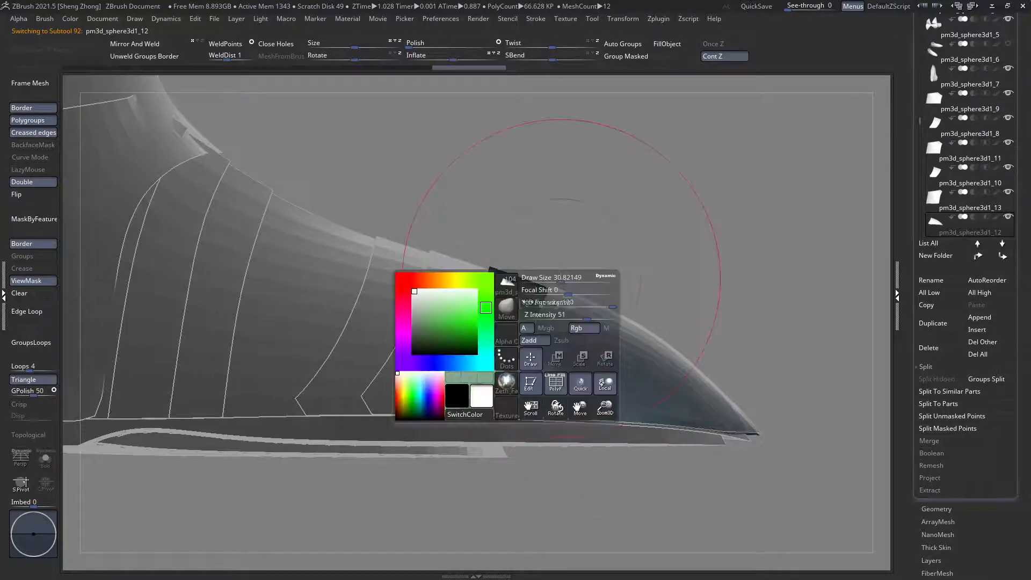
click(508, 310)
key(s)
key(l)
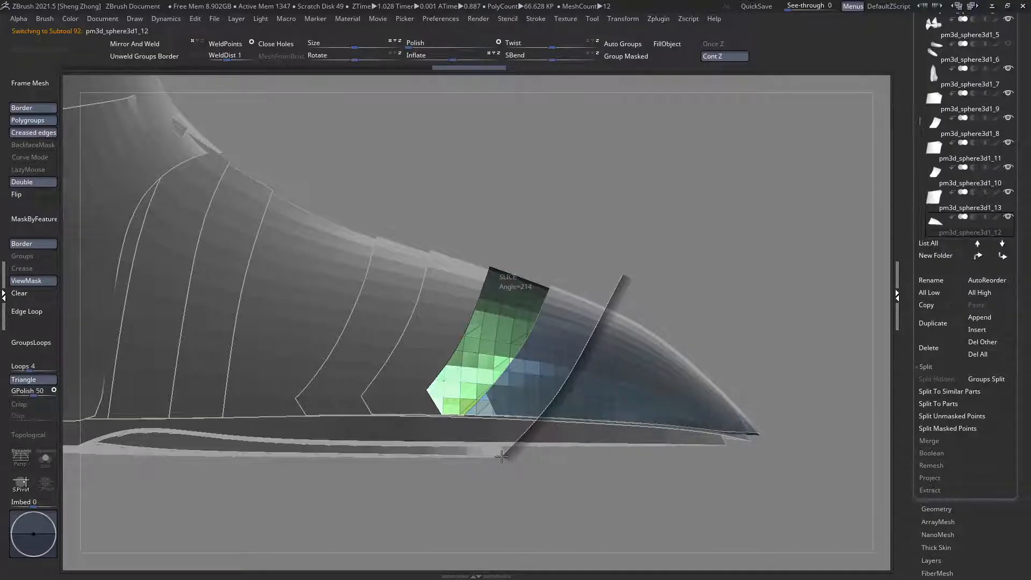
ctrl+shift+drag(504, 457, 505, 457)
ctrl+shift+click(634, 412)
ctrl+shift+click(634, 412)
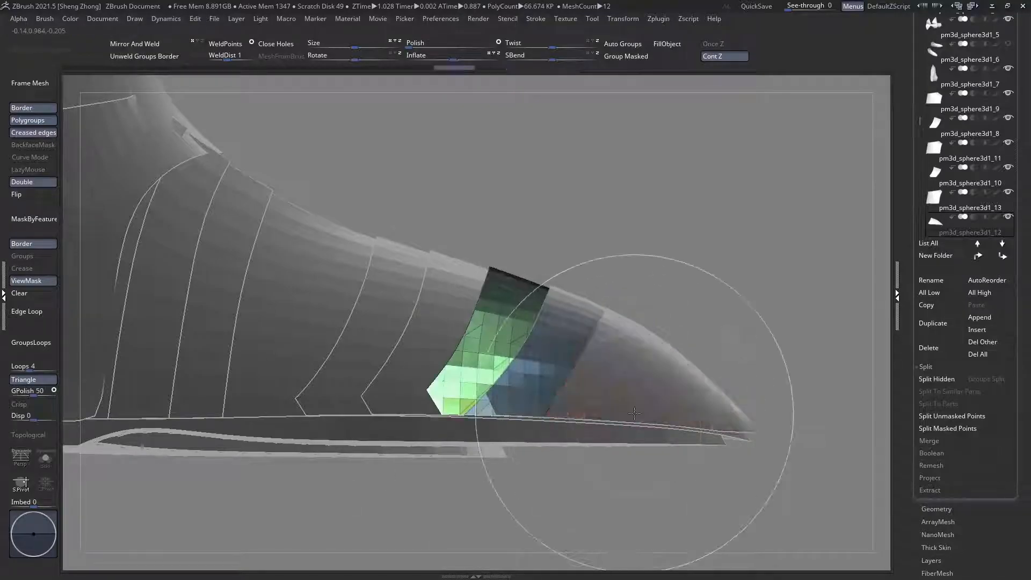
key(Delete)
Step: Inspect the foot plates one at a time from the toe cap back toward the instep
alt+click(653, 402)
alt+right_drag(617, 390, 734, 399)
alt+click(588, 356)
alt+click(533, 351)
alt+click(481, 345)
Step: Select the instep plate pm3d_sphere3d1_7 and hide its toe-side polygroups
alt+click(410, 341)
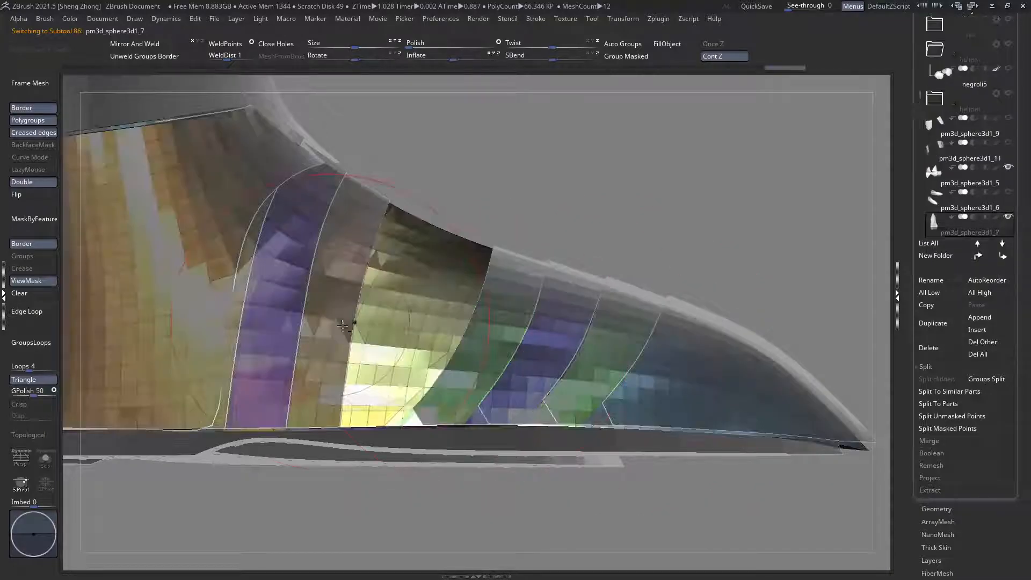
alt+right_drag(330, 320, 429, 336)
alt+right_drag(679, 357, 623, 350)
ctrl+shift+click(602, 347)
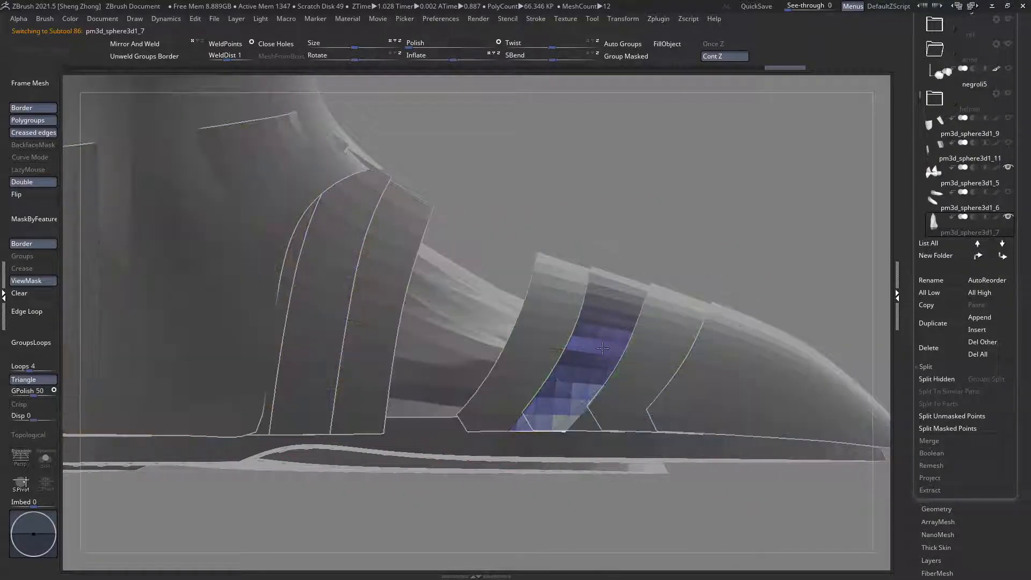
ctrl+shift+click(602, 348)
ctrl+shift+click(689, 376)
ctrl+shift+click(644, 371)
ctrl+shift+click(706, 376)
ctrl+shift+click(669, 368)
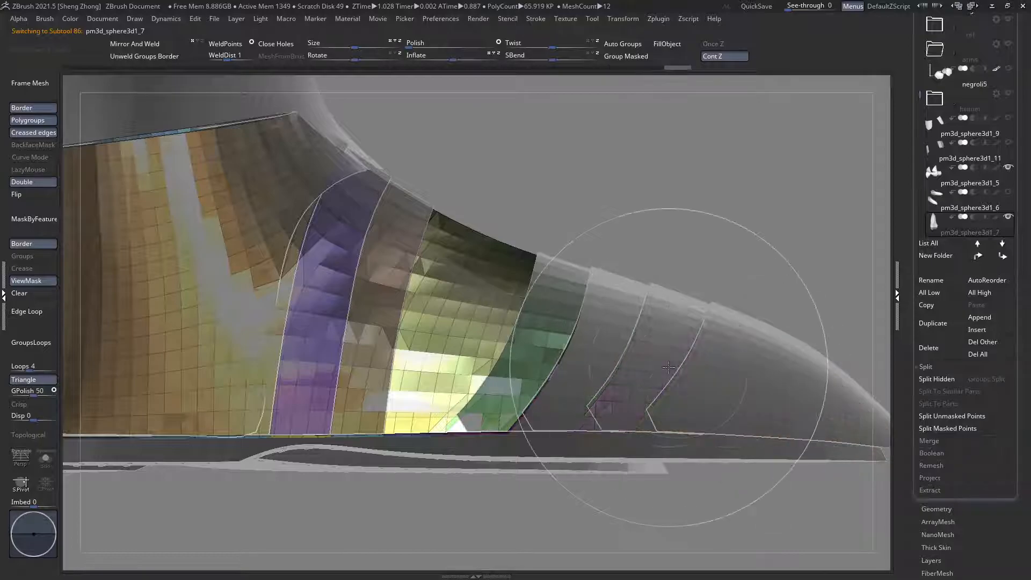
Step: Hide the surplus heel-side polygroups of the instep plate and delete all its hidden geometry
alt+right_drag(314, 319, 402, 317)
ctrl+shift+click(432, 325)
ctrl+shift+click(400, 331)
key(Delete)
Step: Remove the heel polygroup from plate pm3d_sphere3d1_9 behind the instep, keeping its purple and orange bands
alt+click(431, 329)
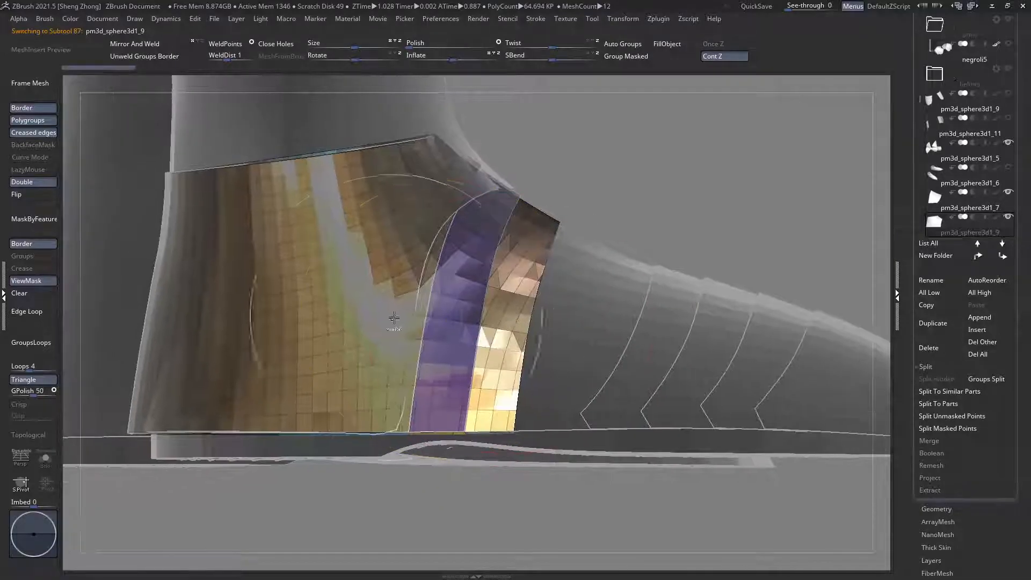
ctrl+shift+click(402, 316)
key(Delete)
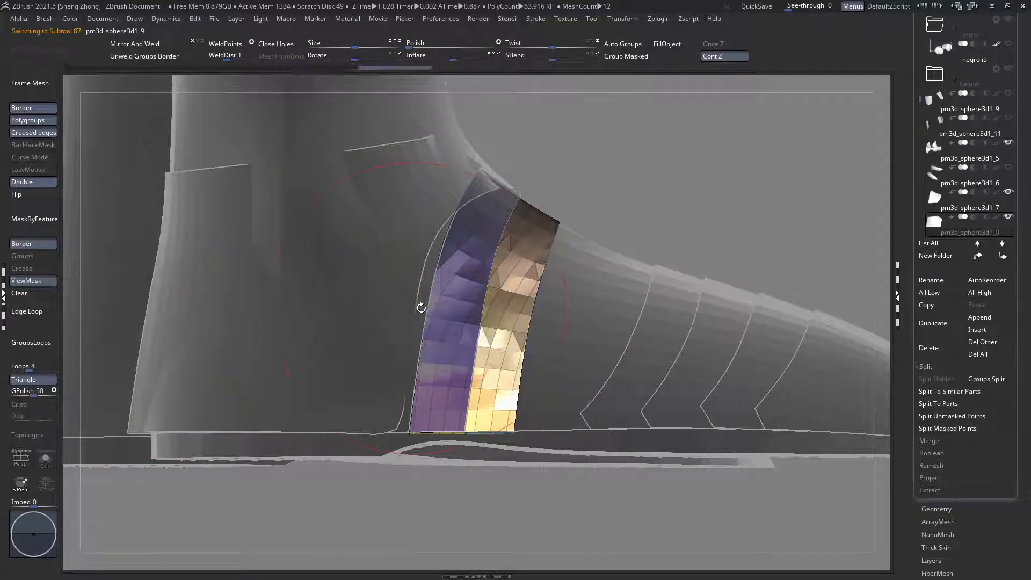
Step: Slice plate pm3d_sphere3d1_11 with a curved cut from the front of the ankle down through its heel section to the sole
alt+right_drag(225, 254, 312, 278)
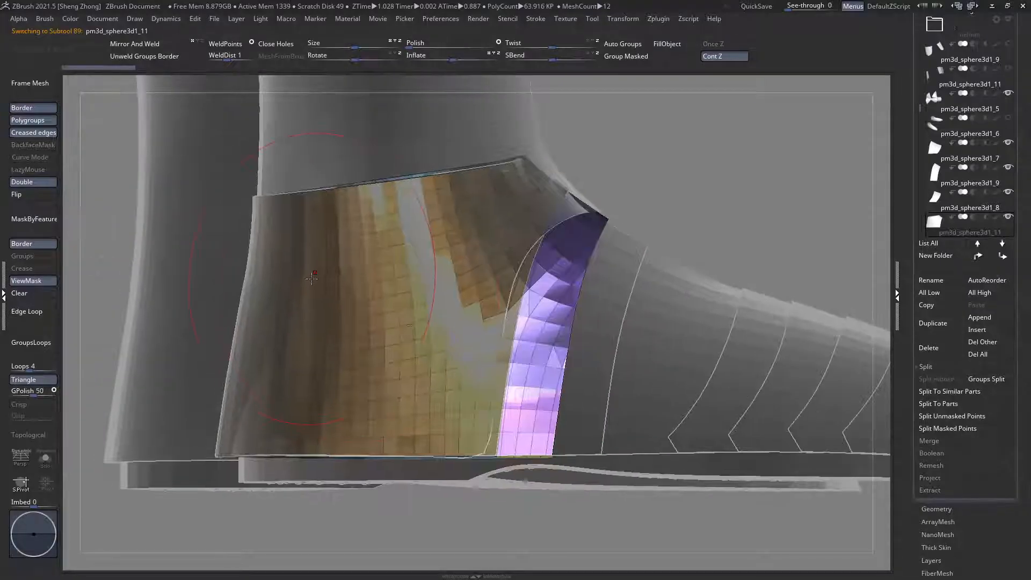
alt+right_drag(611, 350, 502, 339)
alt+click(503, 338)
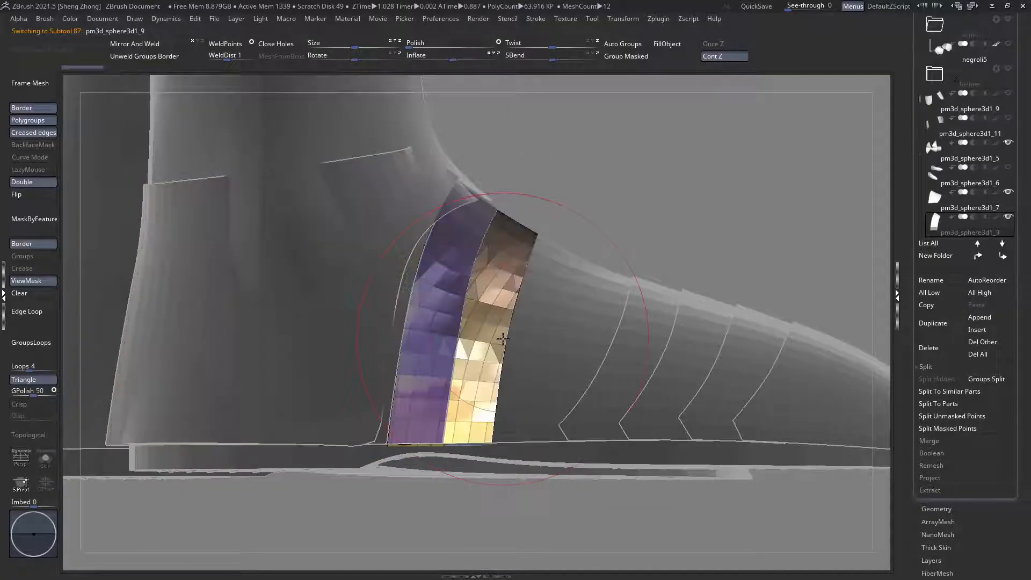
alt+click(425, 330)
alt+right_drag(336, 314, 399, 332)
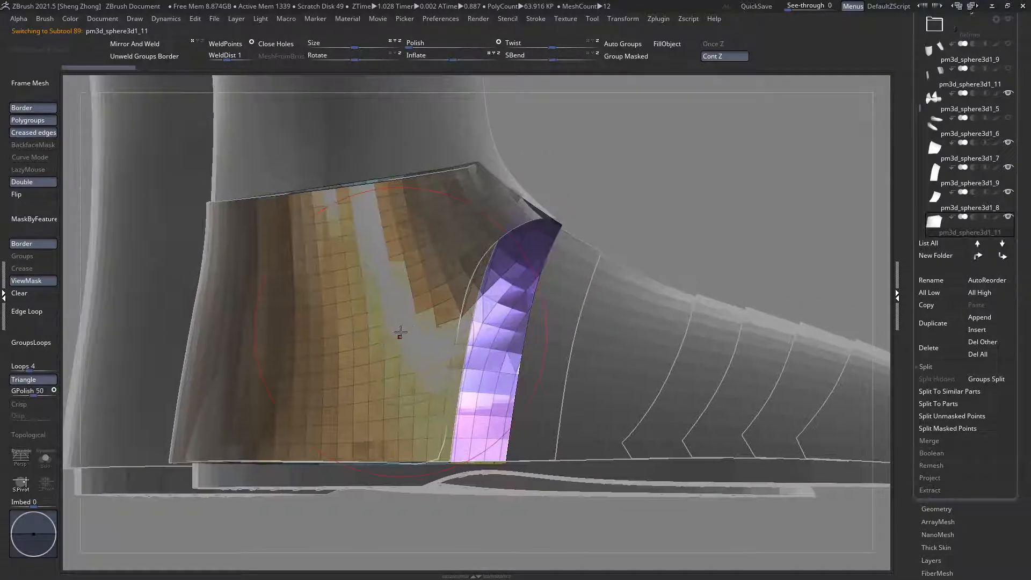
key(space)
click(213, 300)
click(418, 361)
drag(444, 208, 444, 215)
mouse_move(408, 301)
mouse_down()
mouse_move(424, 290)
mouse_move(405, 364)
mouse_up()
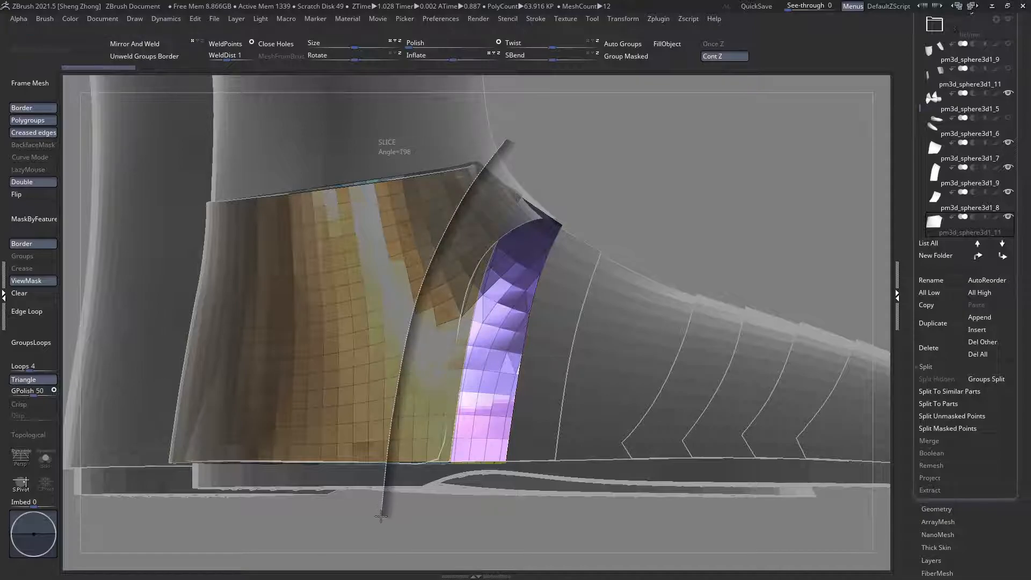
ctrl+shift+drag(380, 516, 381, 517)
Step: Hide the heel portion behind the curved cut and delete it from the plate
ctrl+shift+click(349, 398)
ctrl+shift+click(348, 395)
ctrl+shift+click(349, 396)
key(Delete)
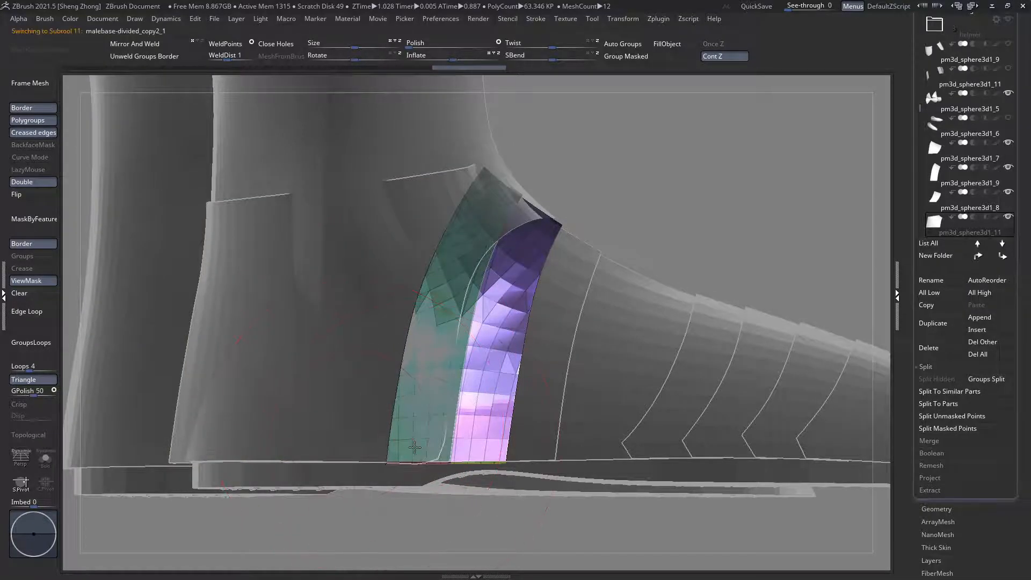
Step: Compare the trimmed ankle plate with its neighbours, finishing with the heel plate pm3d_sphere3d1_13 selected
alt+click(414, 448)
alt+click(461, 346)
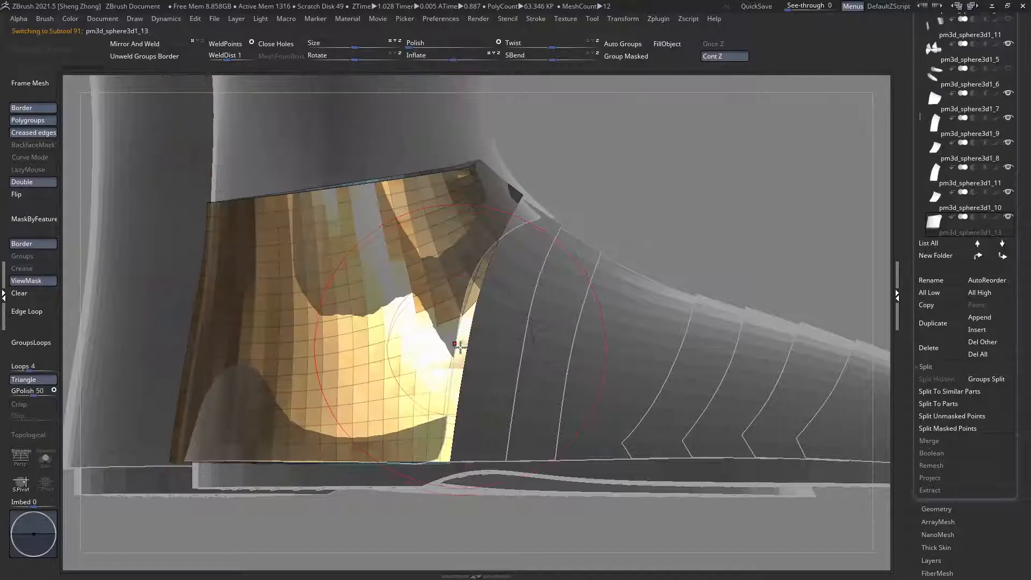
right_drag(452, 390, 424, 363)
alt+click(410, 356)
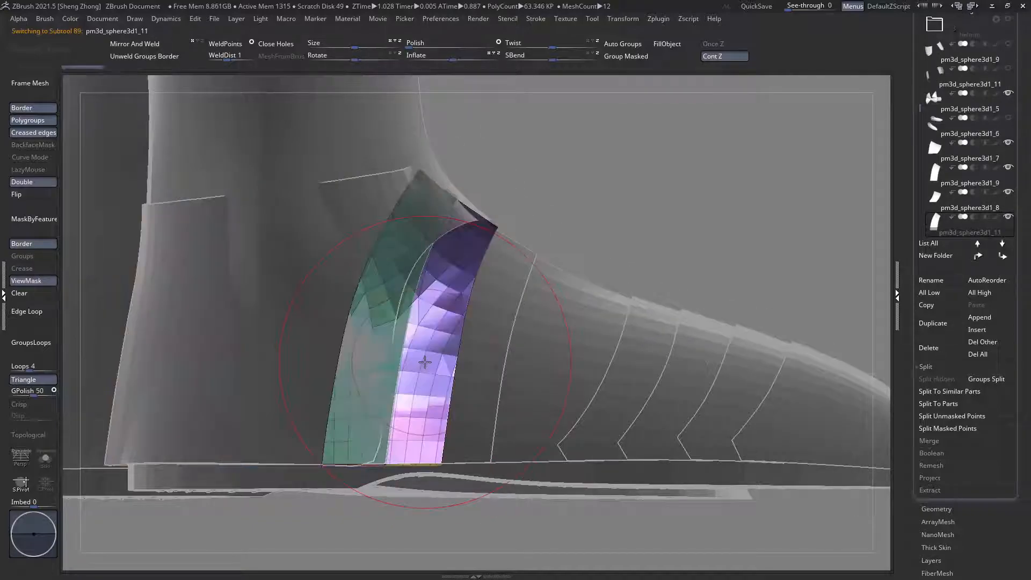
alt+click(400, 351)
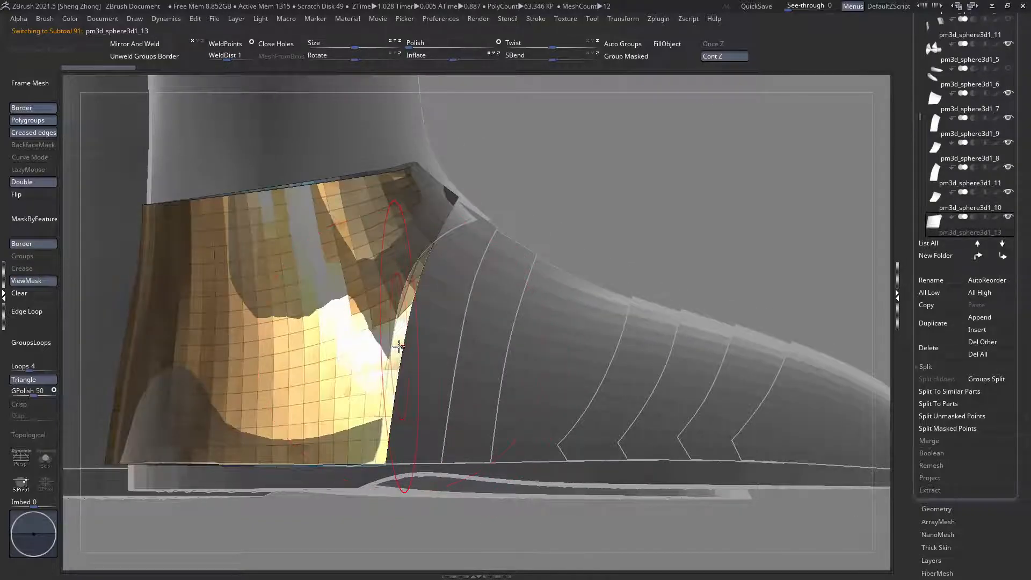
alt+right_drag(190, 253, 243, 244)
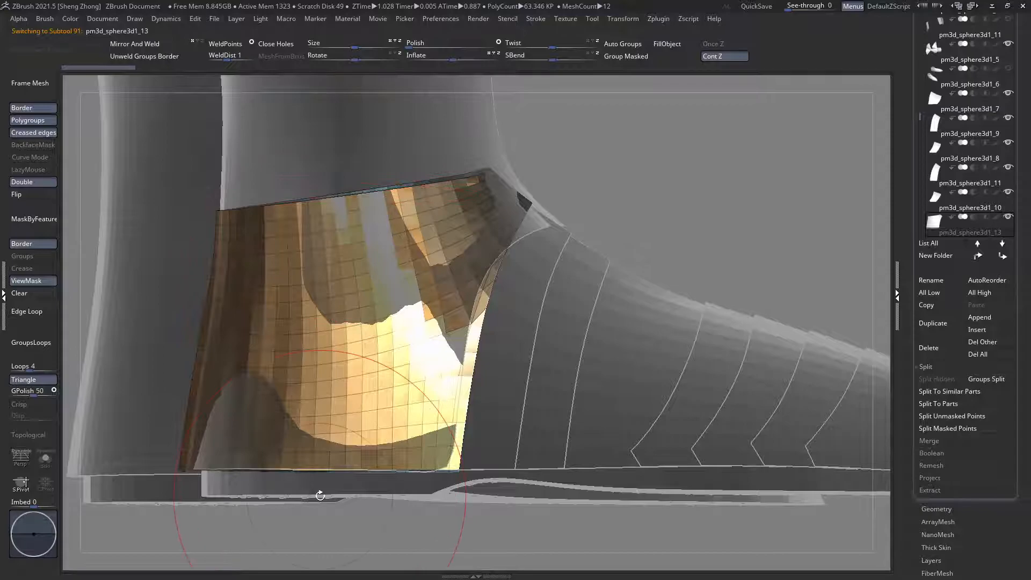
alt+right_drag(123, 301, 187, 313)
Step: Slice the heel plate with two near-vertical cuts below the ankle, forming a narrow middle section between heel and front
key(space)
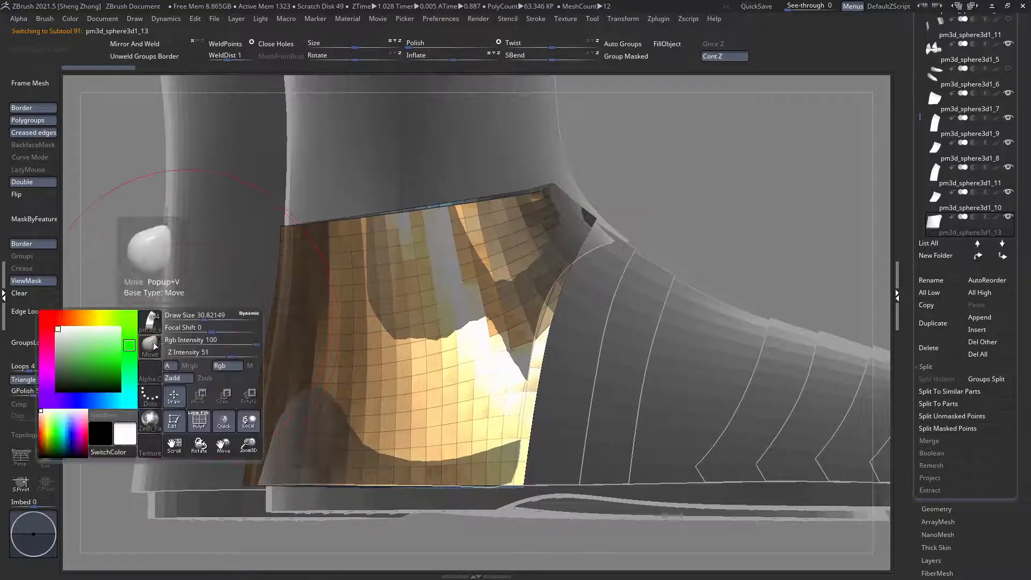
click(152, 321)
key(s)
key(t)
mouse_move(315, 404)
ctrl+right_down()
mouse_move(332, 235)
mouse_move(301, 240)
mouse_move(309, 232)
mouse_move(290, 283)
mouse_move(388, 330)
ctrl+right_up()
alt+click(332, 235)
alt+click(403, 362)
ctrl+right_drag(351, 371, 434, 366)
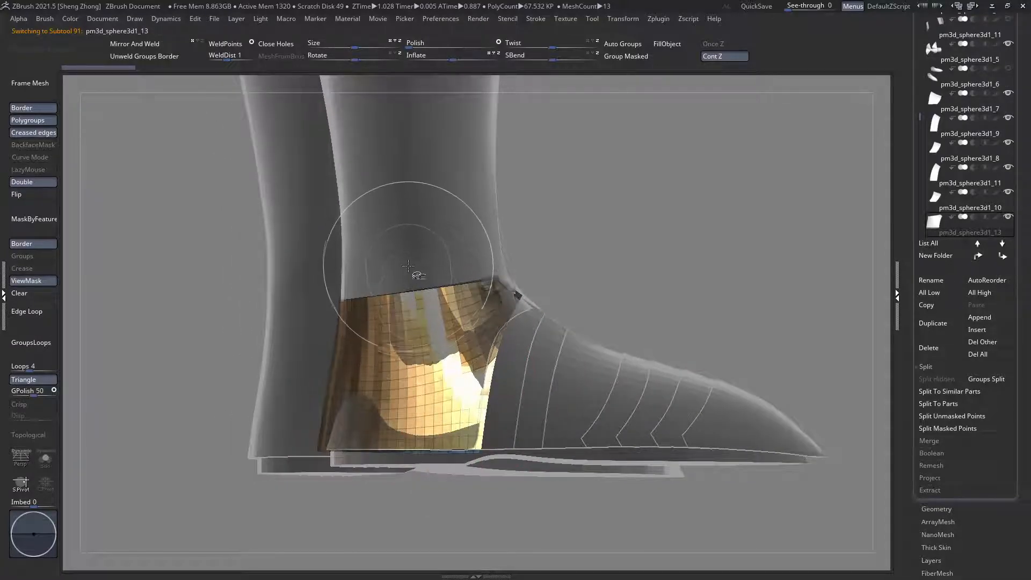
ctrl+shift+drag(407, 259, 398, 537)
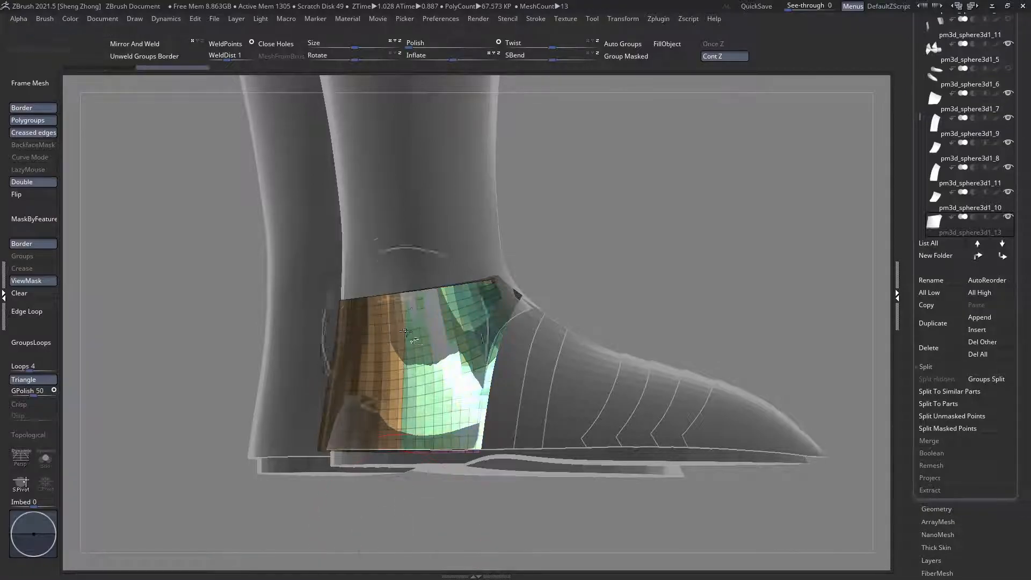
ctrl+shift+drag(443, 250, 428, 545)
Step: Examine the sliced heel plate sections from the side and from above
ctrl+right_drag(364, 521, 352, 418)
mouse_move(396, 371)
alt+right_down()
mouse_move(393, 301)
mouse_move(391, 365)
alt+right_up()
right_drag(343, 300, 417, 301)
right_drag(361, 257, 370, 322)
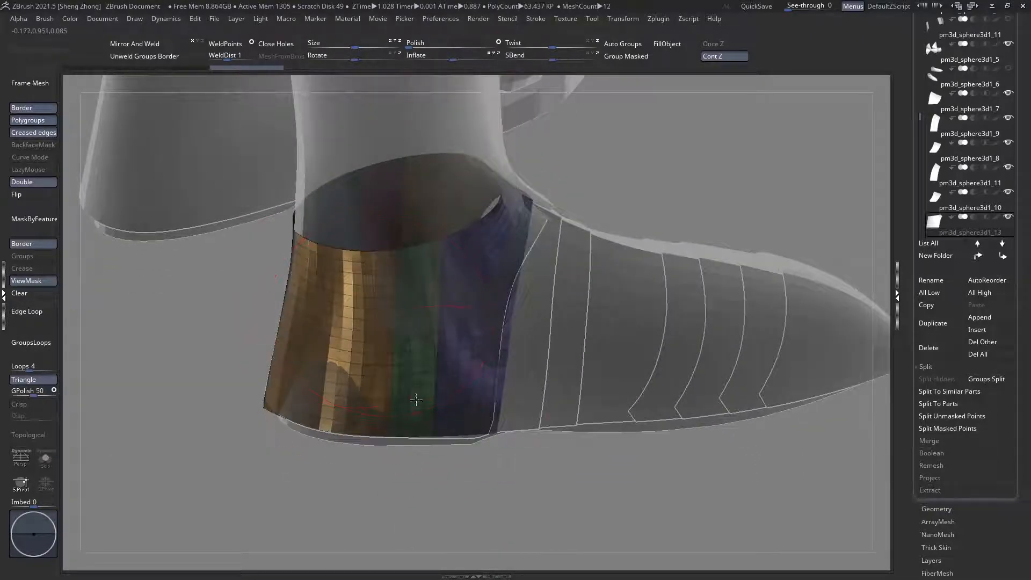
ctrl+right_drag(424, 409, 421, 349)
right_drag(351, 367, 361, 371)
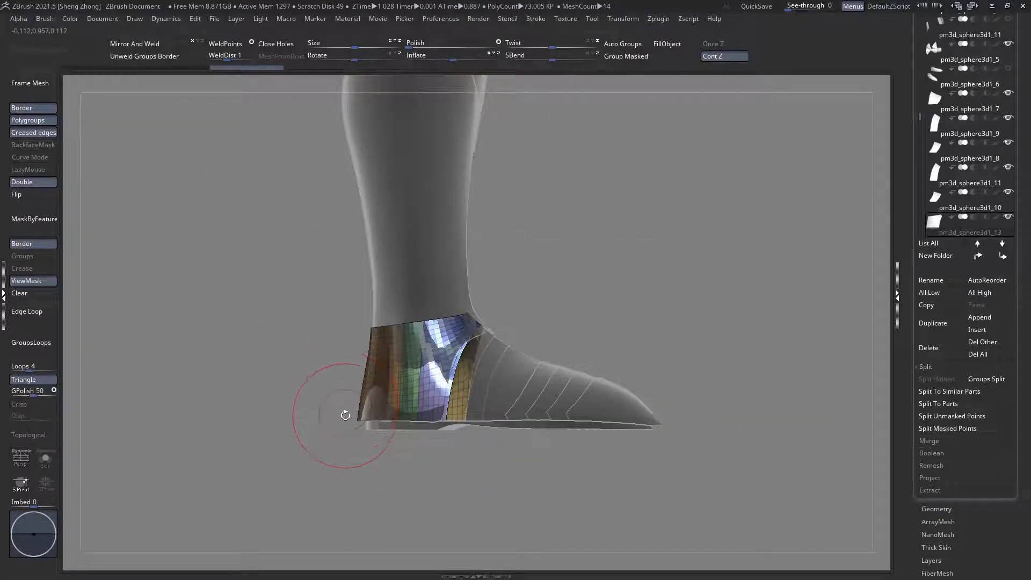
right_drag(423, 358, 408, 341)
Step: Select the lower-leg piece malebase-divided_copy2_1 and move it to the top of the subtool list
alt+click(391, 301)
drag(1028, 273, 1029, 400)
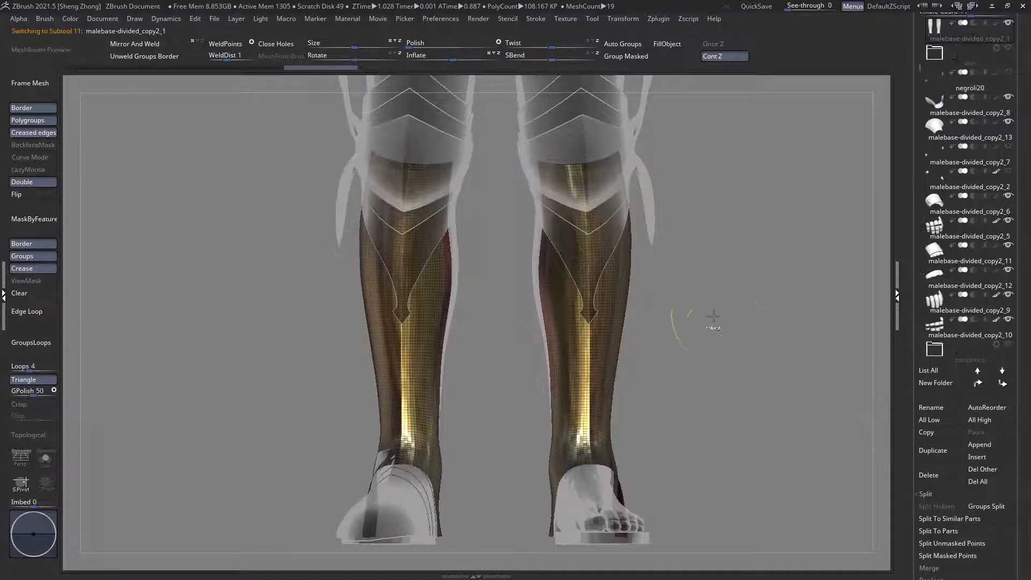
ctrl+right_drag(717, 322, 664, 287)
drag(1027, 129, 1030, 316)
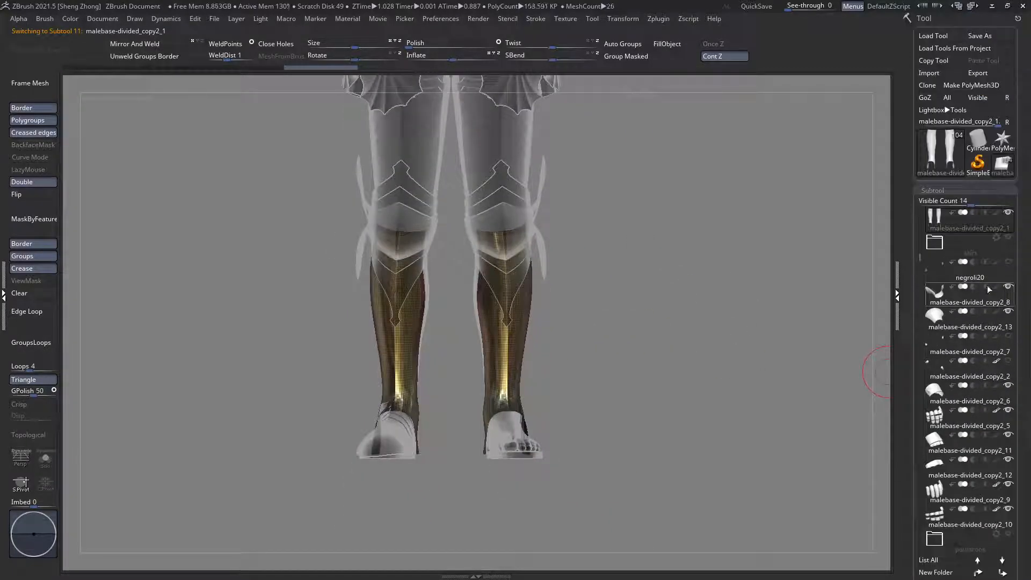
drag(1030, 399, 1029, 308)
shift+click(978, 480)
Step: Move the calf piece malebase-divided_copy1 to the top of the subtool list
right_drag(344, 308, 382, 345)
alt+click(354, 314)
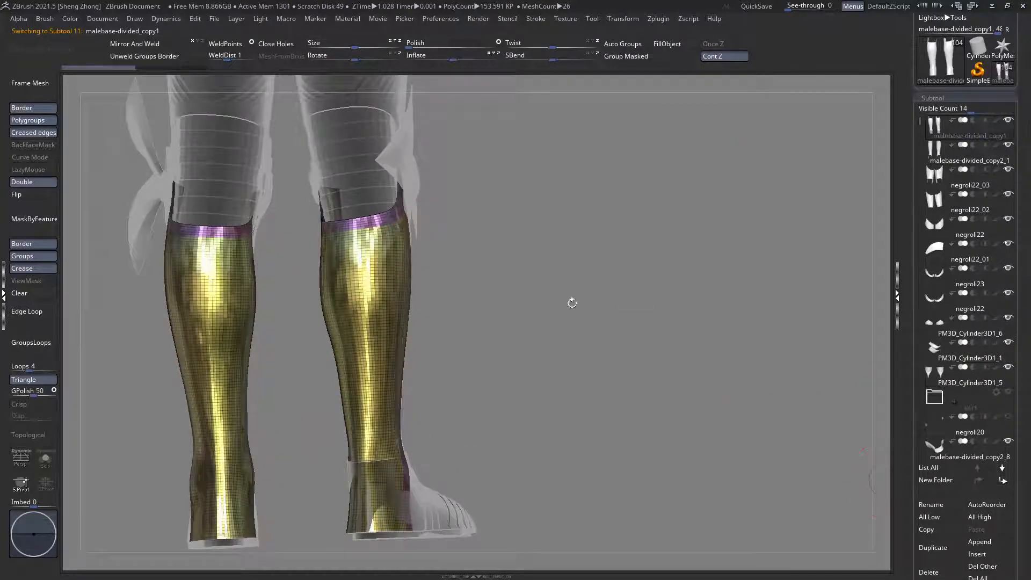
drag(629, 327, 559, 322)
Step: Move the below-knee plate PM3D_Cylinder3D1_5 and the winged knee guard pm3d_sphere3d1_5 to the top of the subtool list
alt+click(466, 188)
drag(502, 195, 382, 293)
alt+click(394, 232)
drag(516, 253, 594, 327)
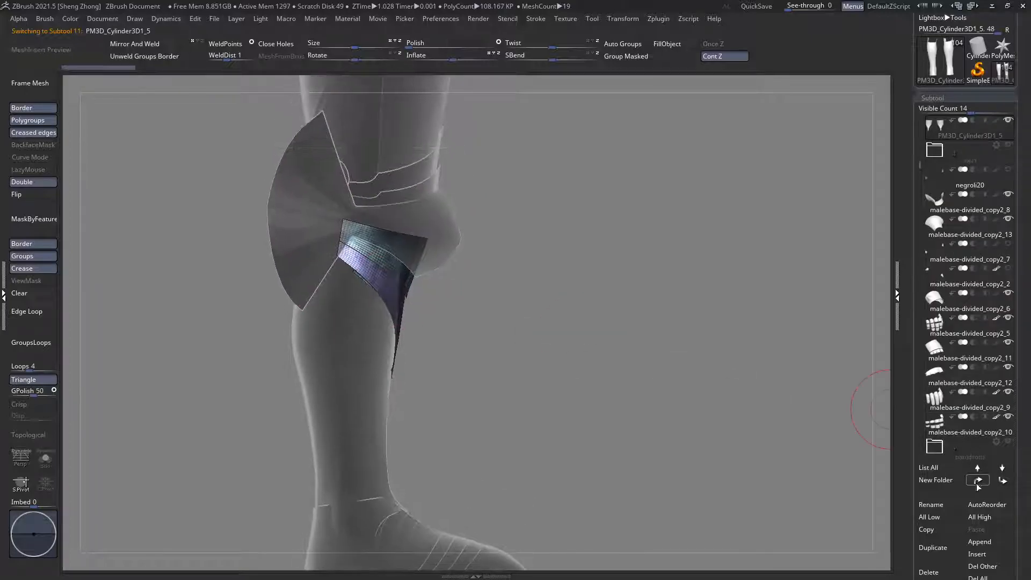
alt+click(464, 242)
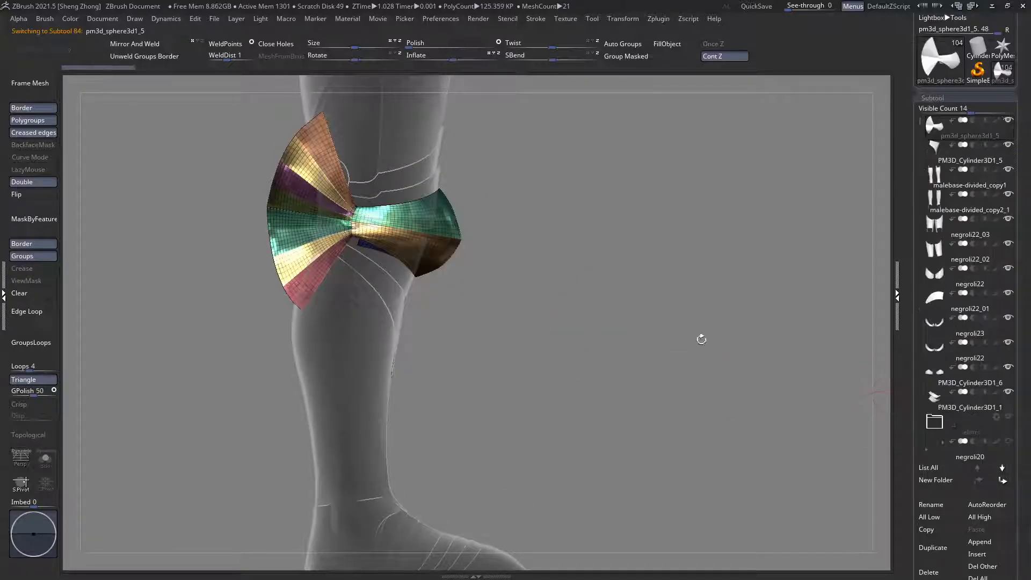
Step: Select the plates above the knee, including PM3D_Cylinder3D1_6, and move them up to the top of the subtool list
alt+click(432, 187)
alt+drag(510, 225, 542, 293)
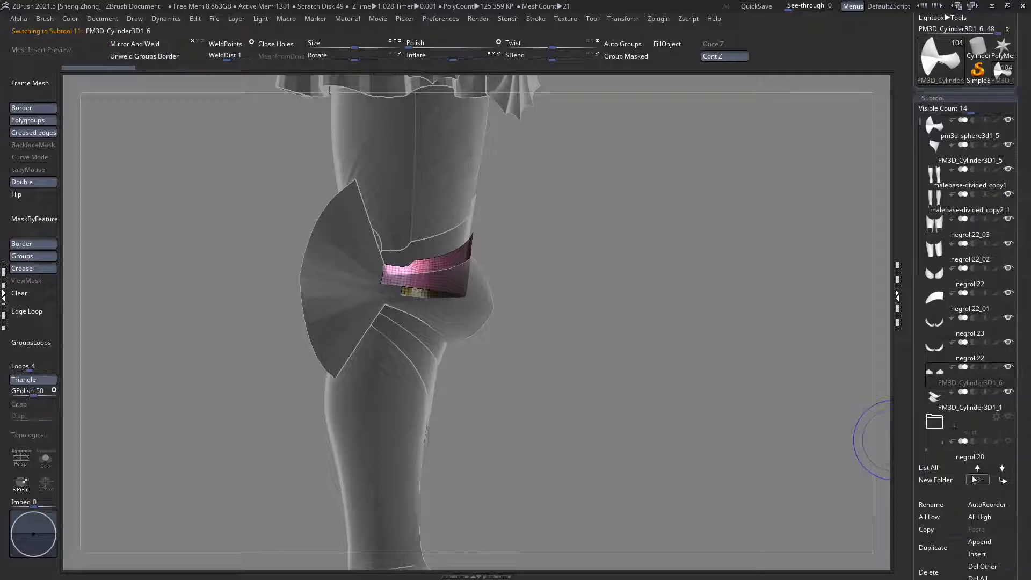
alt+click(438, 240)
click(978, 481)
Step: Select the banded piece behind the knees, pm3d_cylinder3d1_4, and move it to the top of the subtool list
drag(531, 308, 478, 291)
drag(377, 294, 398, 283)
alt+click(399, 286)
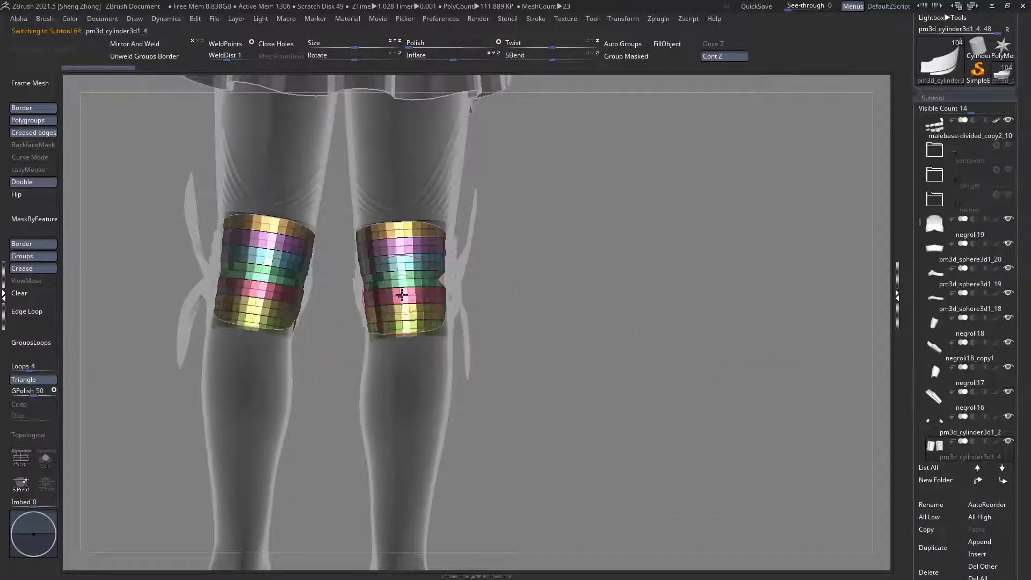
click(984, 484)
Step: Create a subtool folder named legs
alt+drag(513, 306, 487, 310)
click(943, 480)
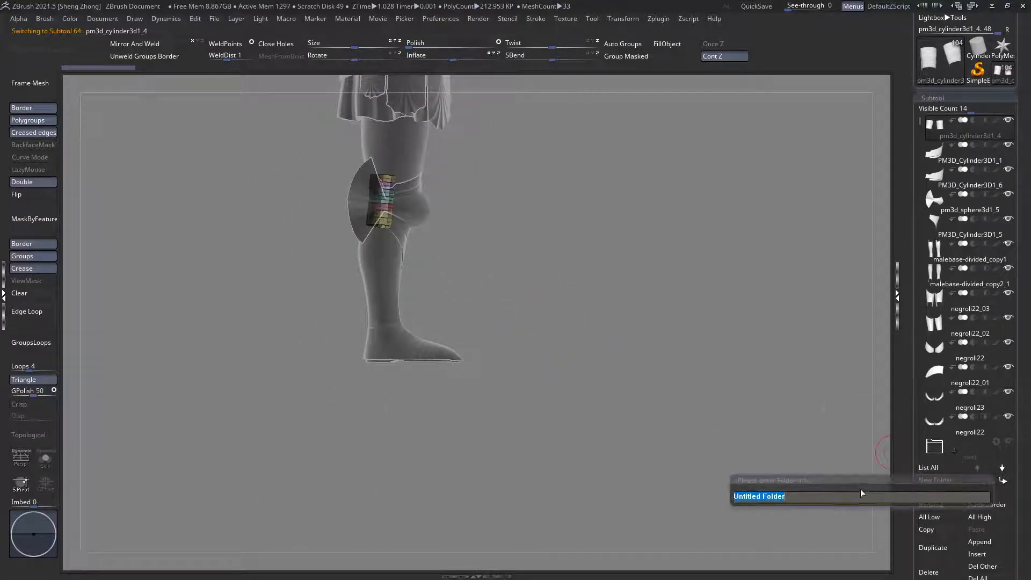
text(legs)
key(Return)
alt+drag(250, 167, 870, 247)
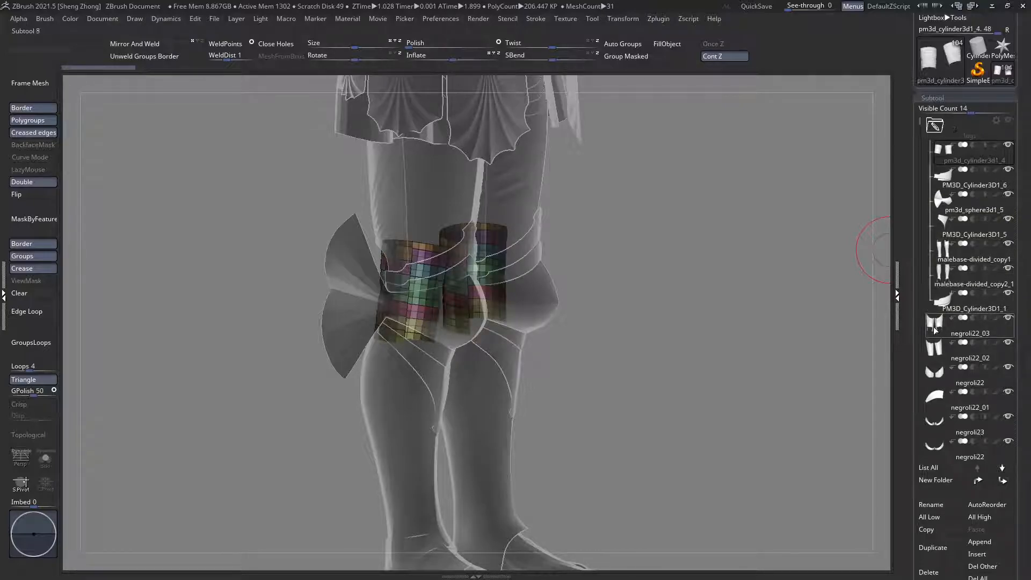
Step: Move the subtools negroli22_03, negroli22_02, negroli22_01, negroli23 and both negroli22 pieces into the legs folder
drag(934, 330, 936, 298)
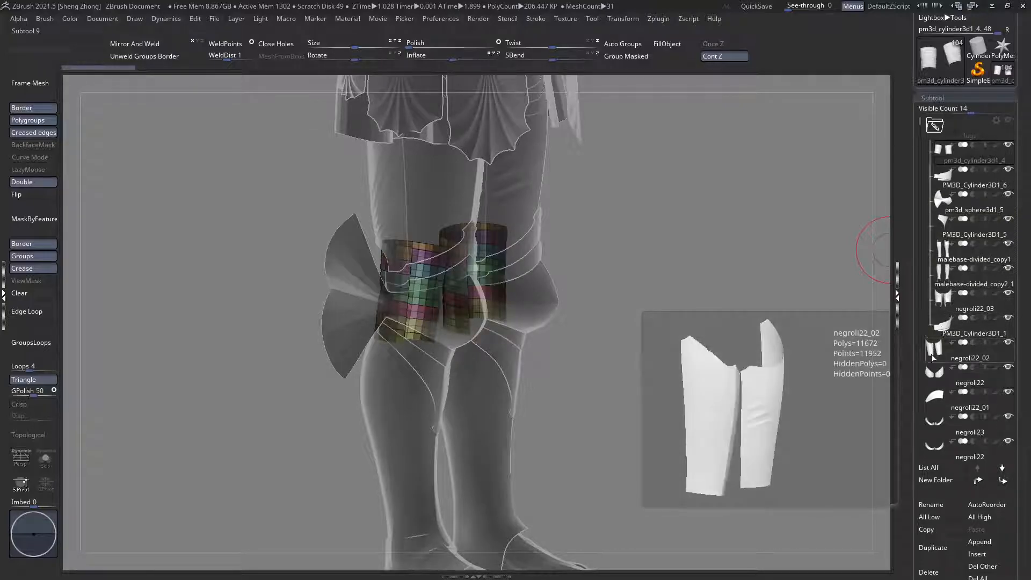
drag(932, 358, 937, 325)
drag(938, 377, 938, 349)
mouse_move(940, 401)
drag(938, 402, 940, 375)
drag(939, 426, 960, 396)
drag(940, 448, 941, 429)
drag(918, 120, 926, 167)
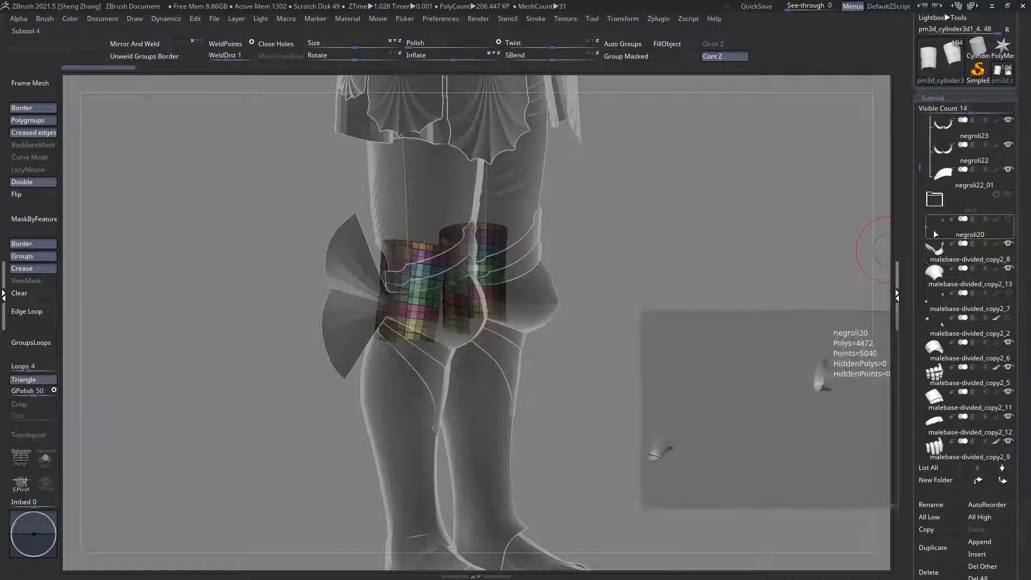
shift+drag(533, 351, 577, 297)
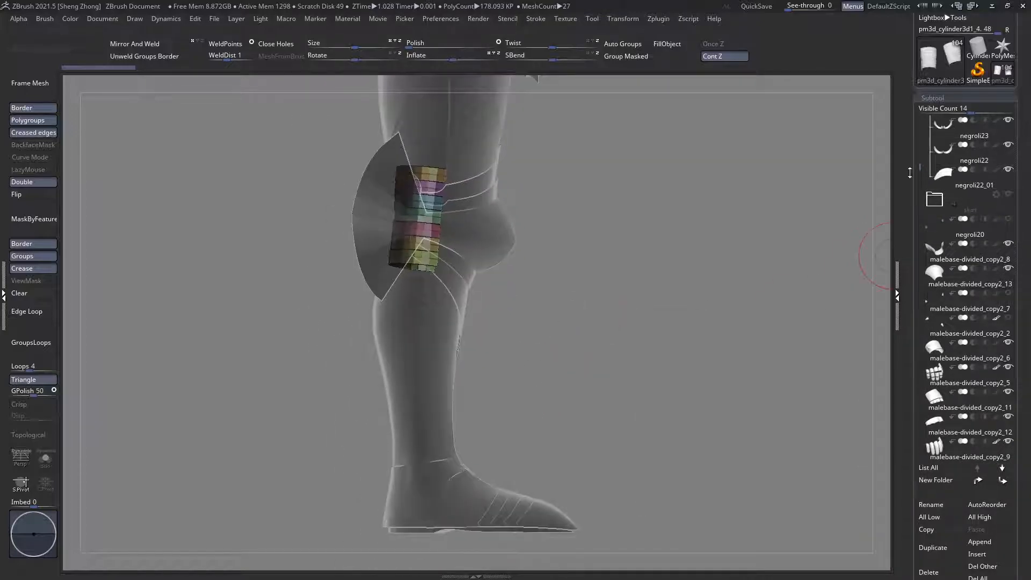
drag(920, 168, 921, 121)
Step: Collapse the legs folder, then hide the skirt folder and the legs folder
alt+drag(582, 240, 644, 442)
alt+click(518, 301)
drag(585, 269, 511, 260)
drag(625, 180, 564, 206)
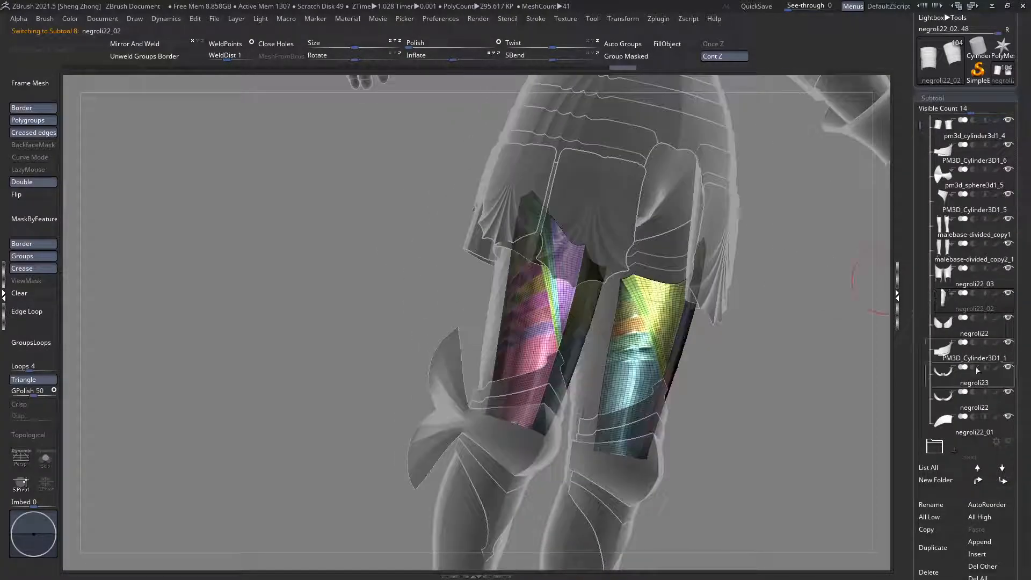
drag(919, 125, 920, 116)
click(934, 126)
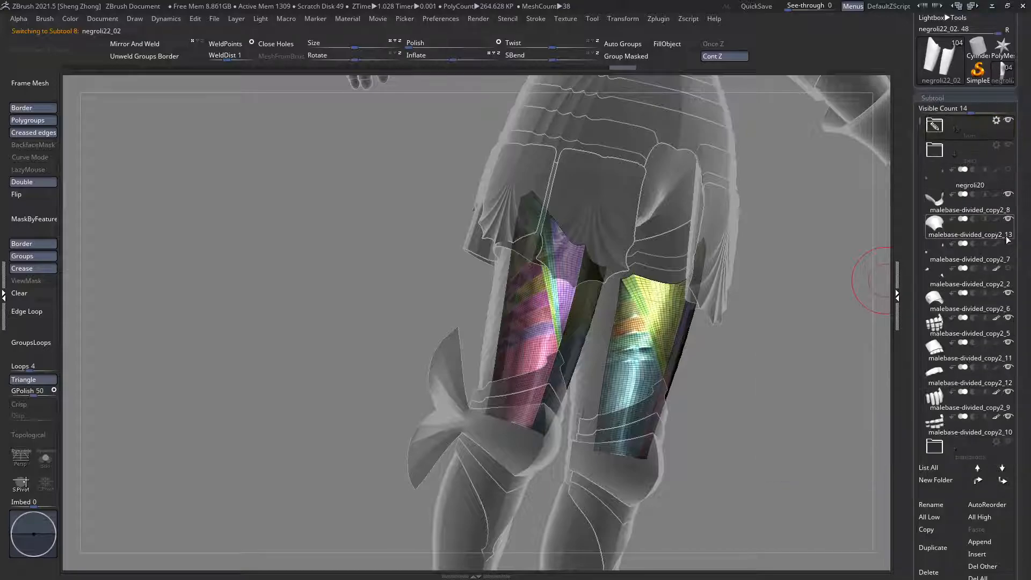
click(1007, 146)
shift+drag(690, 182, 677, 186)
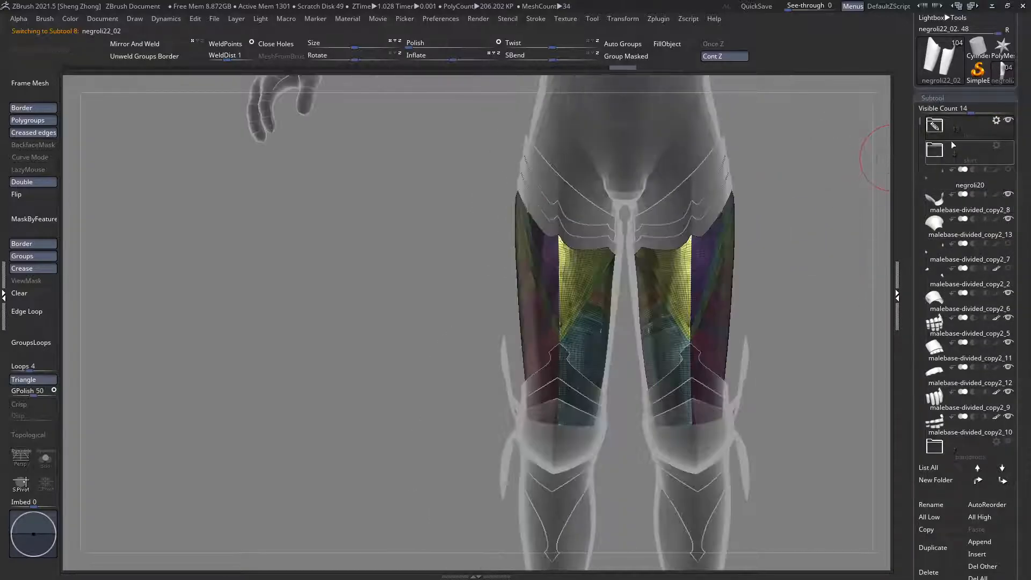
click(1007, 123)
click(929, 201)
Step: Select the toe plate pm3d_sphere3d1_12 on the foot and restore its full geometry from the edit history
shift+drag(767, 226, 507, 182)
alt+click(474, 368)
drag(474, 418, 859, 171)
alt+click(319, 297)
drag(319, 297, 92, 283)
alt+click(656, 411)
drag(656, 411, 557, 357)
alt+click(510, 344)
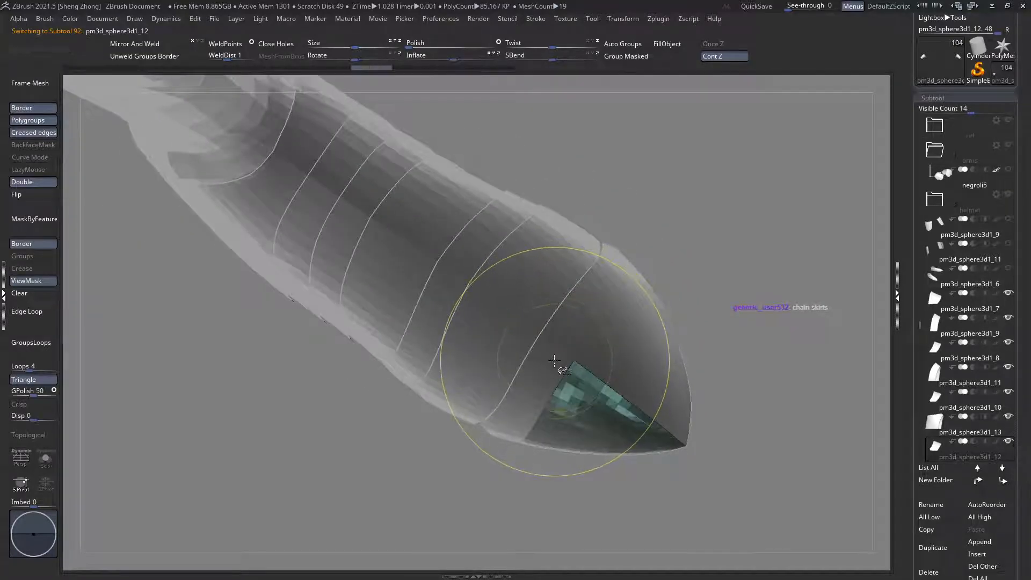
key(ctrl+shift+z)
key(ctrl+shift+z)
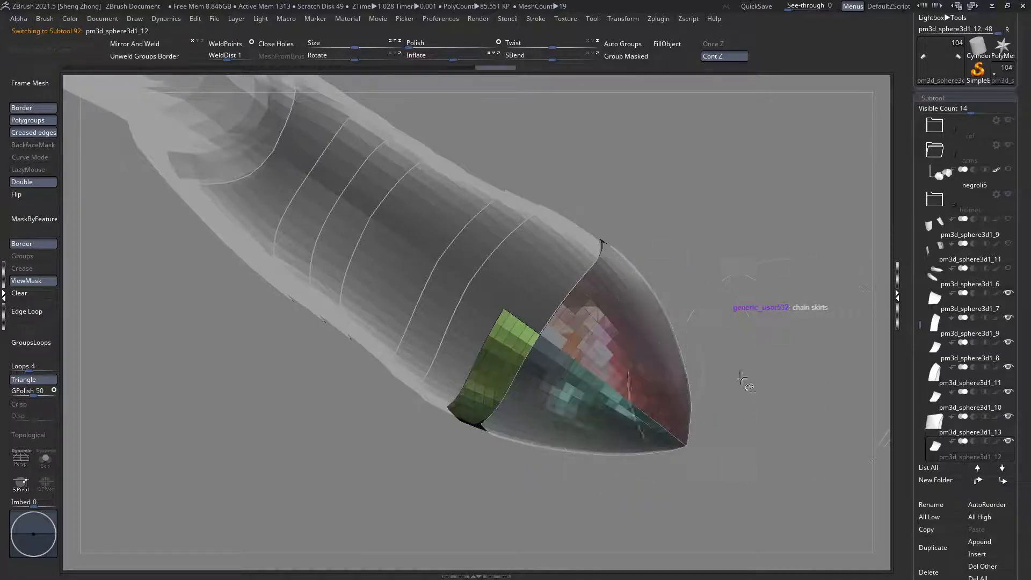
Step: Slice the plate pm3d_sphere3d1_12 diagonally across the toe and keep only the band behind the toe tip
drag(653, 393, 581, 381)
drag(484, 379, 494, 378)
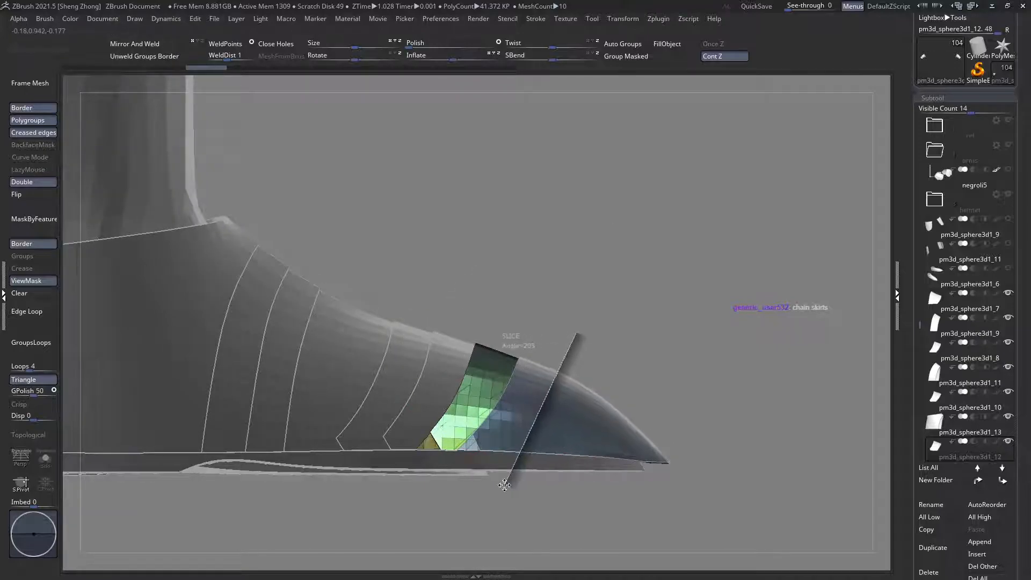
drag(507, 459, 537, 325)
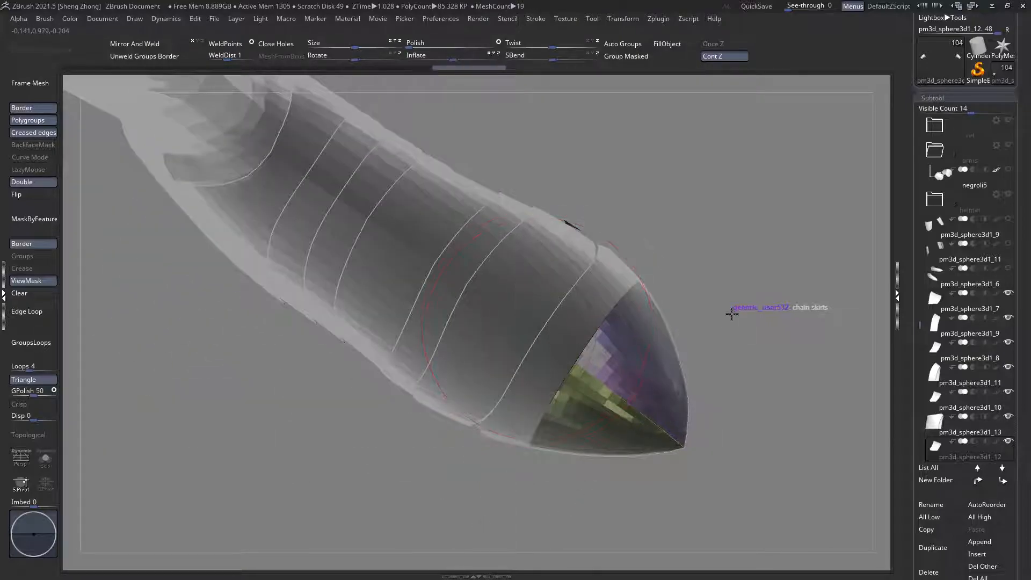
ctrl+shift+drag(732, 314, 743, 328)
right_drag(541, 337, 581, 307)
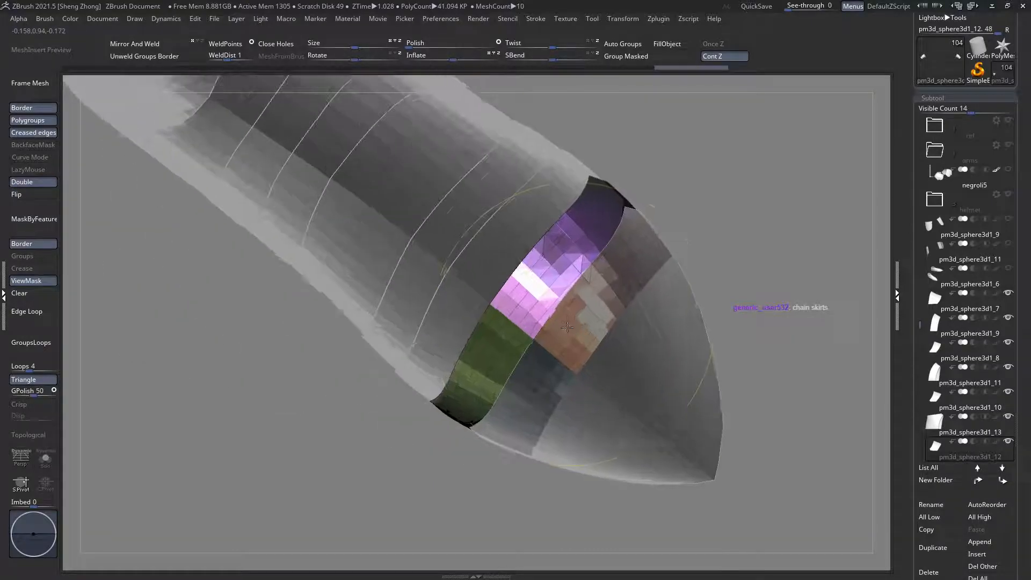
Step: Isolate each half of the plate pm3d_sphere3d1_12 in turn and give each its own single polygroup
ctrl+shift+click(580, 287)
click(643, 57)
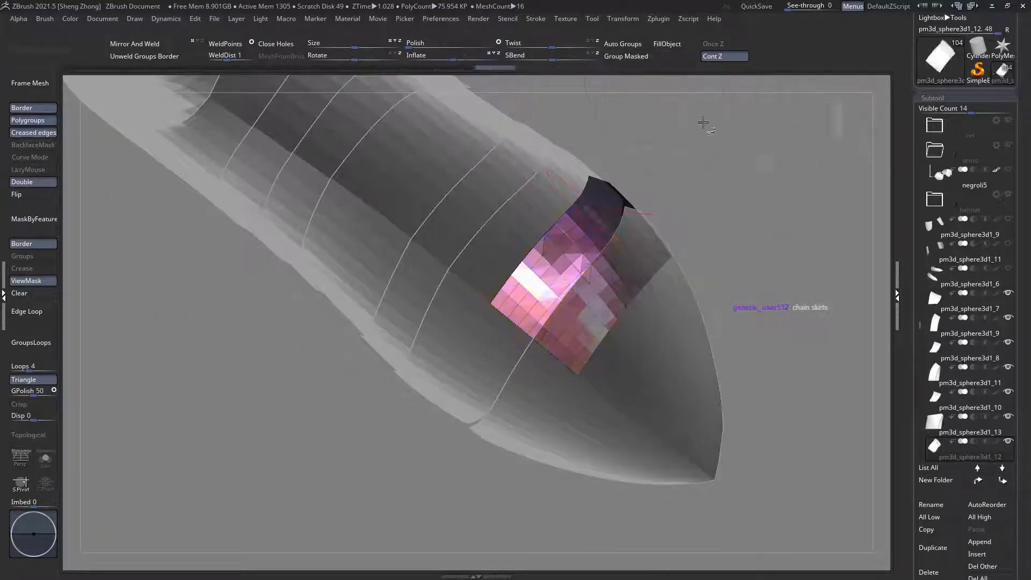
ctrl+shift+drag(779, 182, 781, 184)
click(634, 58)
ctrl+shift+click(732, 156)
Step: Select the next plate, pm3d_sphere3d1_10, and turn each of its two halves into one polygroup
right_drag(437, 283, 478, 275)
alt+click(477, 275)
ctrl+shift+click(517, 229)
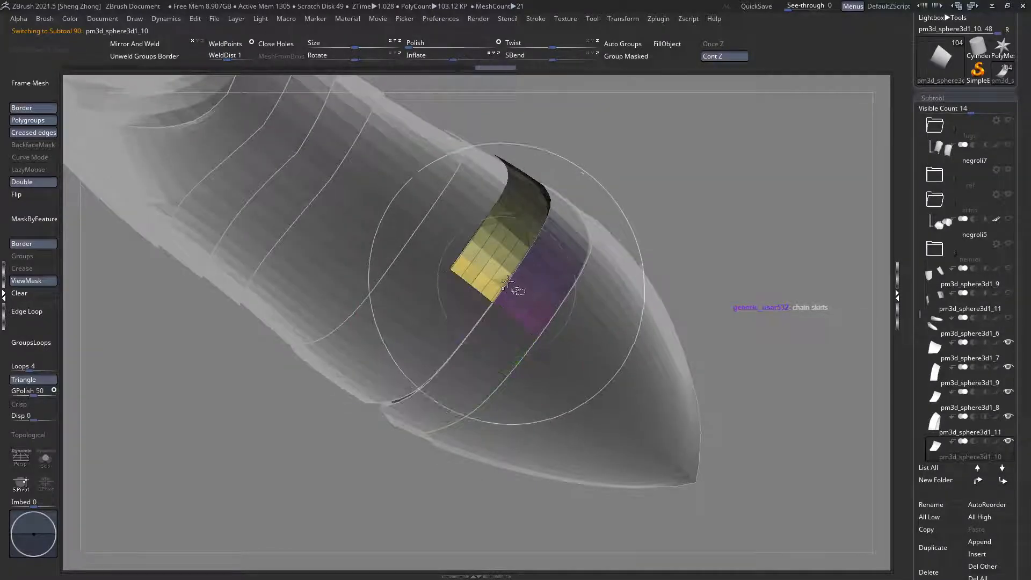
click(644, 57)
ctrl+shift+click(634, 104)
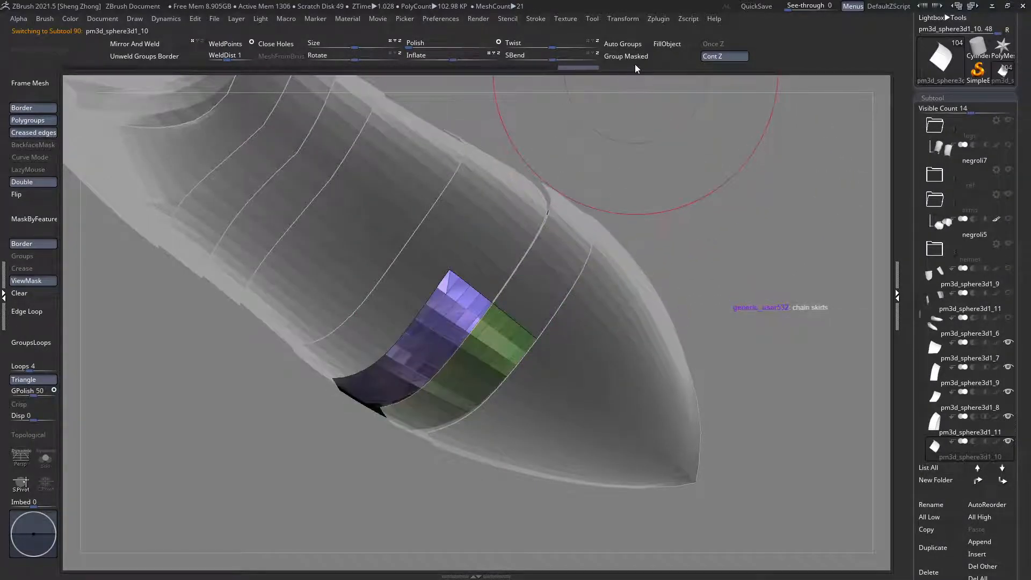
click(639, 60)
ctrl+shift+click(736, 188)
Step: Select the plate pm3d_sphere3d1_8 and assign a separate polygroup to each of its two halves
alt+click(433, 258)
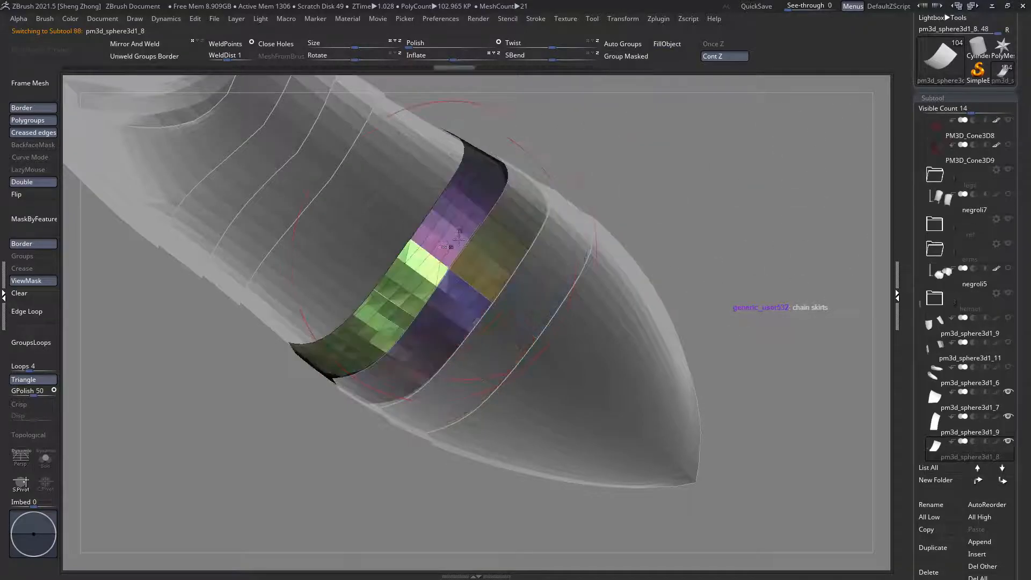
alt+right_drag(451, 244, 454, 278)
ctrl+shift+click(478, 266)
click(634, 61)
ctrl+shift+drag(729, 172, 747, 193)
click(642, 60)
ctrl+shift+click(744, 189)
Step: Select the wide mid-foot plate pm3d_sphere3d1_7 and regroup its two halves as one polygroup each
alt+right_drag(440, 250, 590, 261)
alt+click(527, 270)
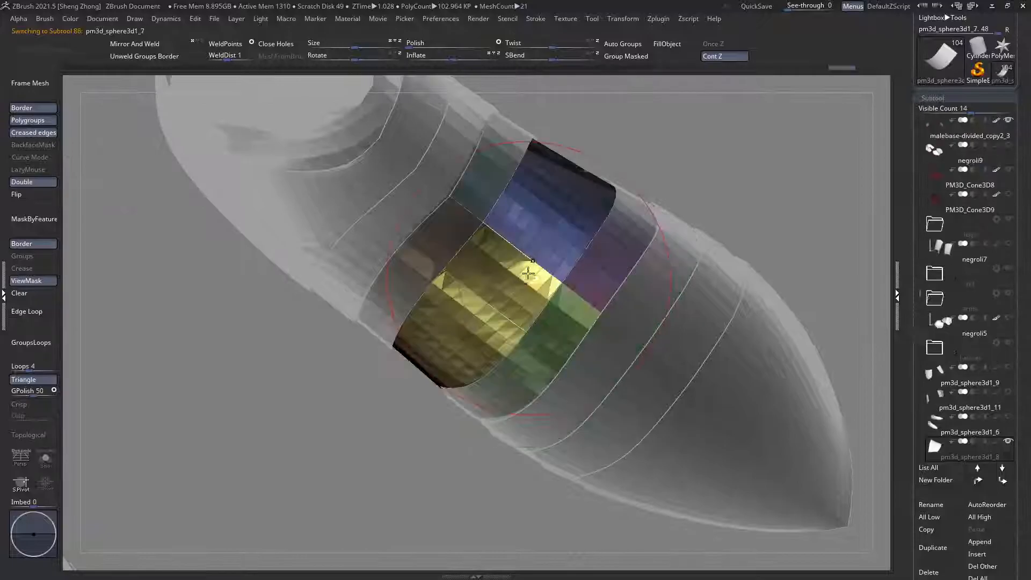
alt+right_drag(506, 212, 504, 258)
ctrl+shift+click(487, 240)
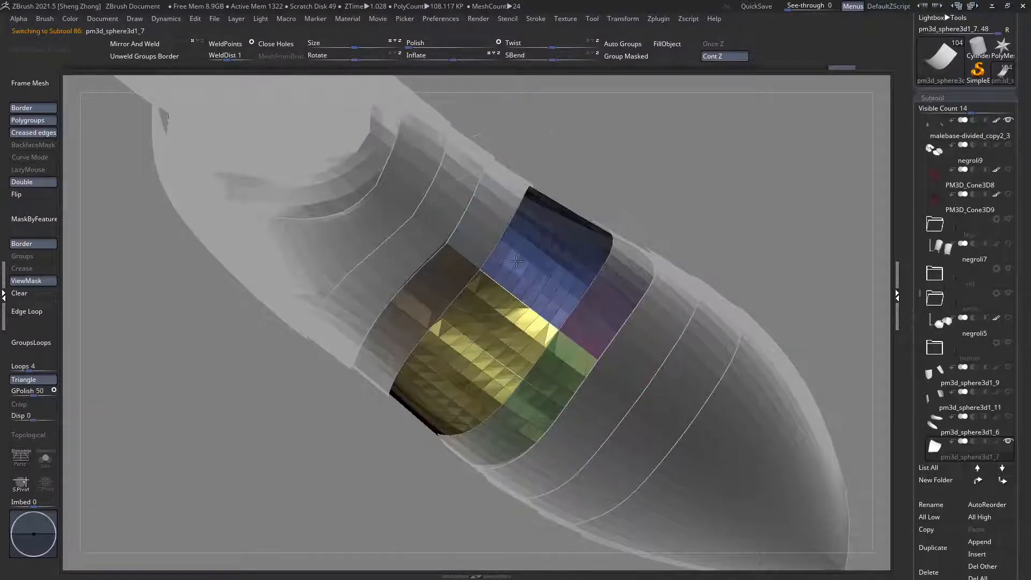
ctrl+shift+click(543, 248)
ctrl+shift+click(618, 279)
click(649, 59)
right_drag(719, 174, 661, 86)
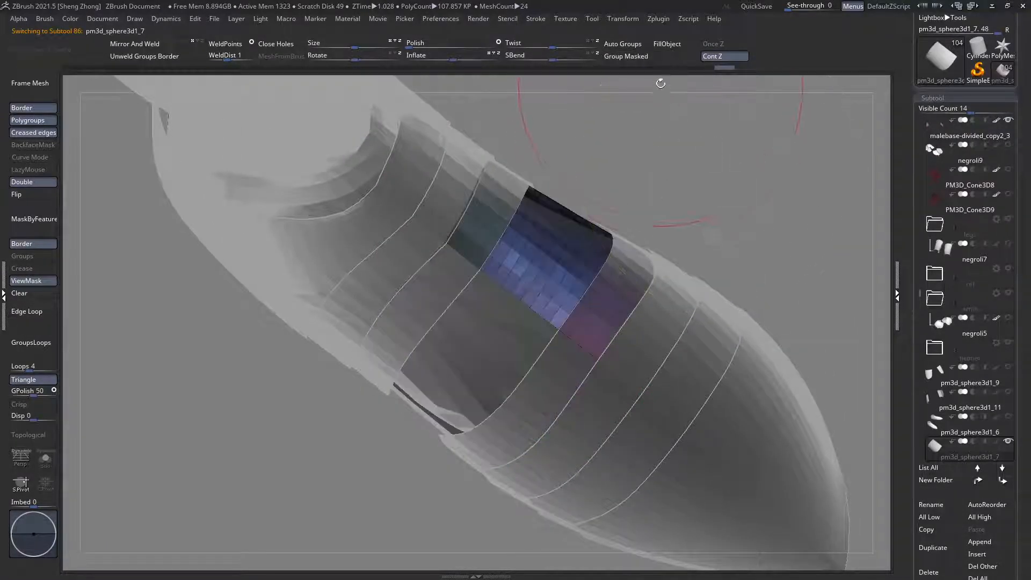
click(651, 61)
ctrl+shift+click(666, 179)
Step: Select the plate pm3d_sphere3d1_9 behind the wide mid-foot plate and regroup each half as a single polygroup
alt+click(454, 256)
right_drag(453, 255, 521, 218)
ctrl+shift+click(521, 218)
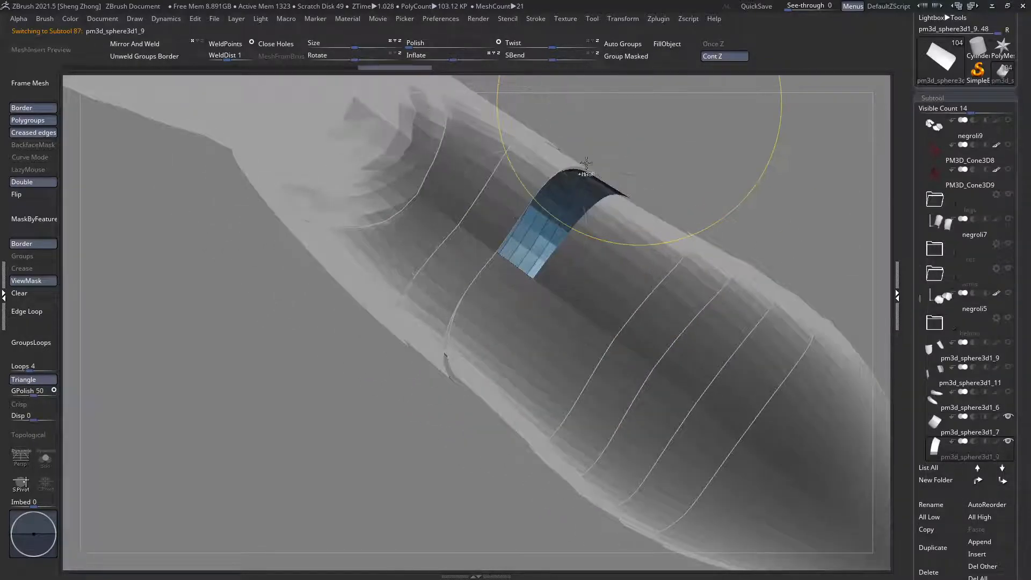
ctrl+shift+click(602, 141)
ctrl+shift+click(515, 232)
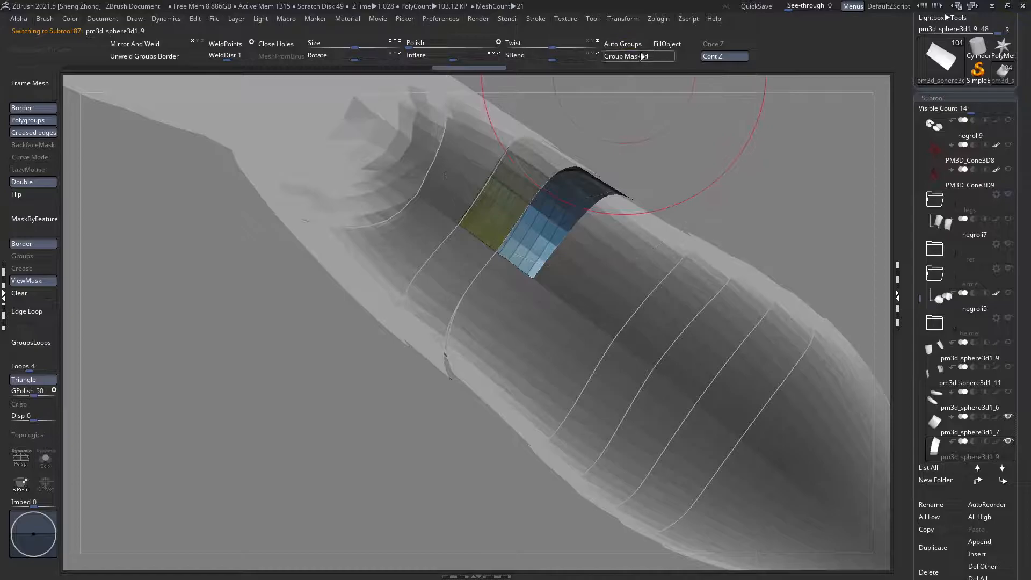
click(642, 55)
ctrl+shift+drag(692, 138, 698, 147)
click(640, 57)
ctrl+shift+click(593, 113)
Step: Select the plate pm3d_sphere3d1_11 nearest the ankle and give its two halves separate polygroups
mouse_move(514, 205)
right_down()
mouse_move(507, 230)
mouse_move(516, 221)
right_up()
alt+click(505, 231)
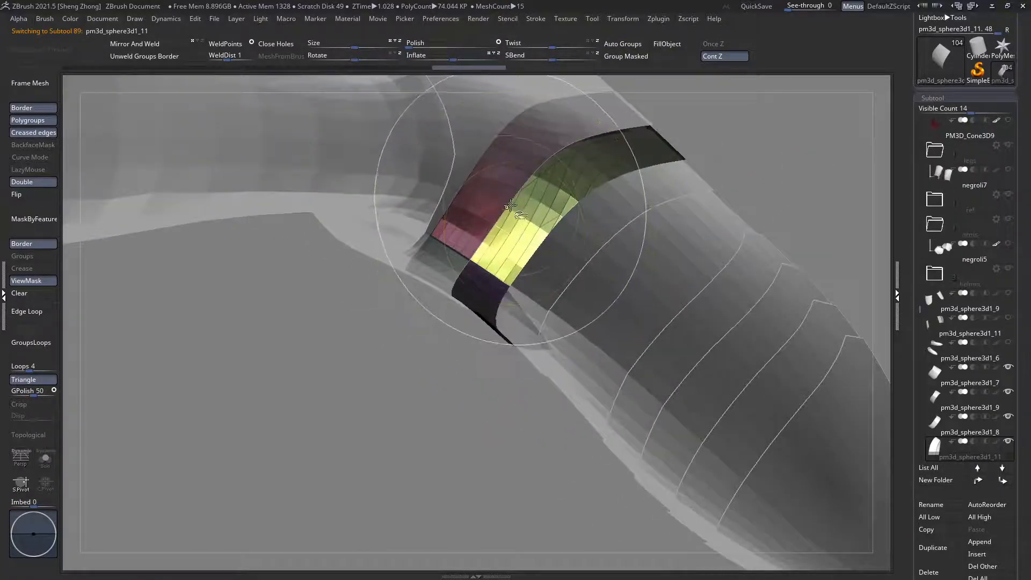
ctrl+shift+click(511, 206)
click(661, 60)
ctrl+shift+drag(785, 140, 800, 153)
click(648, 59)
ctrl+shift+click(570, 203)
Step: Select the toe cap pm3d_sphere3d1_13 and remesh it with ZRemesher, keeping its polygroups
right_drag(524, 217, 483, 236)
ctrl+right_drag(483, 236, 441, 260)
alt+click(387, 305)
mouse_move(387, 305)
right_down()
mouse_move(355, 302)
mouse_move(481, 258)
mouse_move(641, 380)
mouse_move(360, 369)
mouse_move(342, 430)
mouse_move(405, 341)
mouse_move(573, 359)
right_up()
alt+click(359, 369)
drag(987, 496, 961, 323)
click(936, 437)
mouse_move(619, 311)
alt+right_down()
mouse_move(630, 341)
mouse_move(667, 323)
alt+right_up()
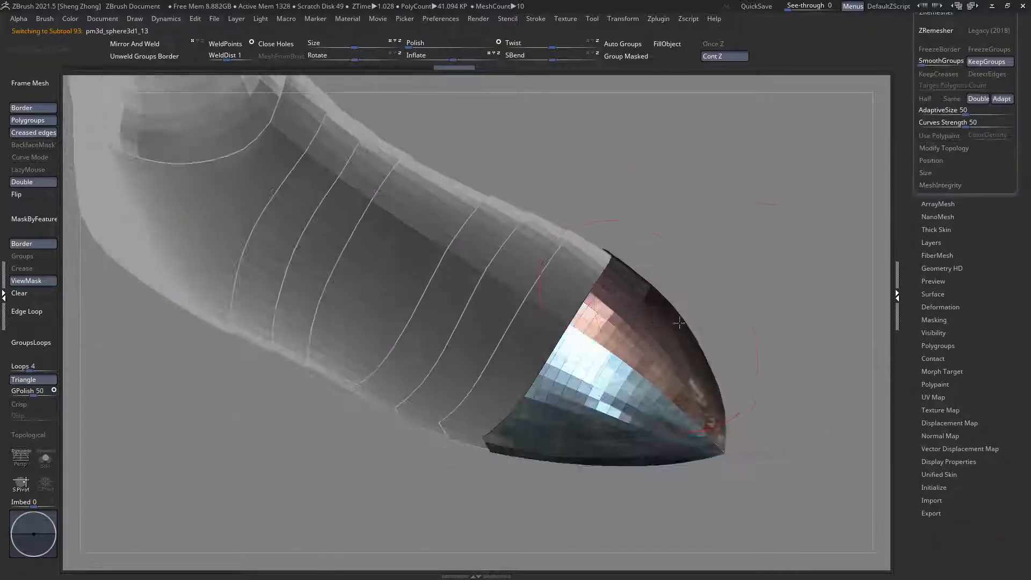
scroll(1023, 300, up, 3)
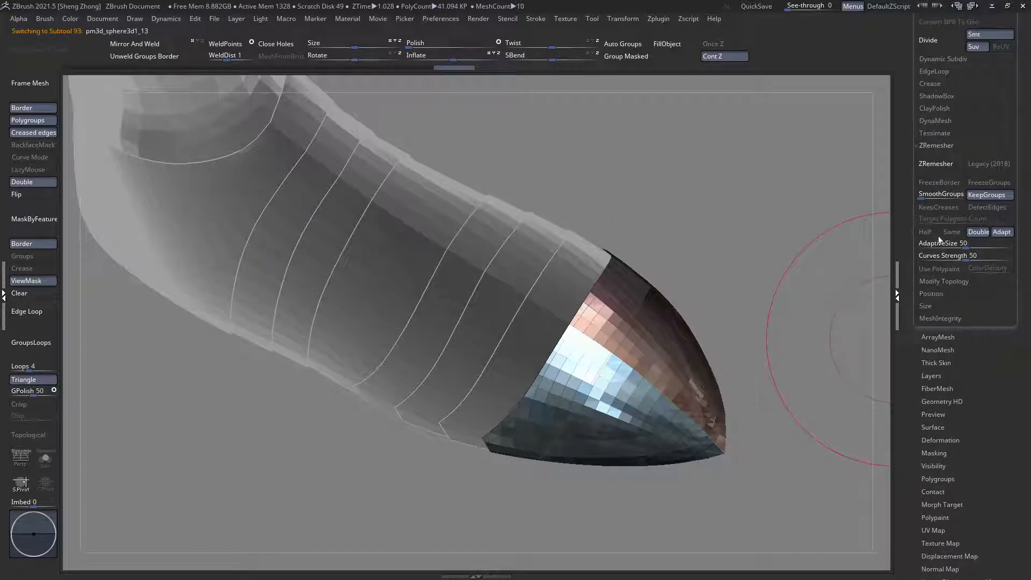
click(934, 165)
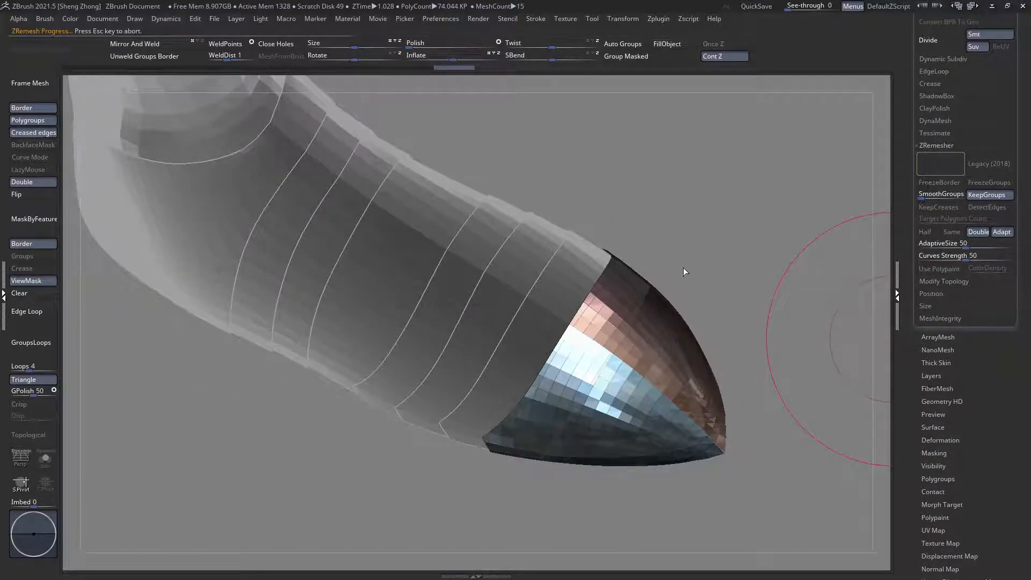
Step: Select the two plates behind the toe cap, pm3d_sphere3d1_12 and pm3d_sphere3d1_10, and remesh each with ZRemesher
right_drag(541, 359, 552, 295)
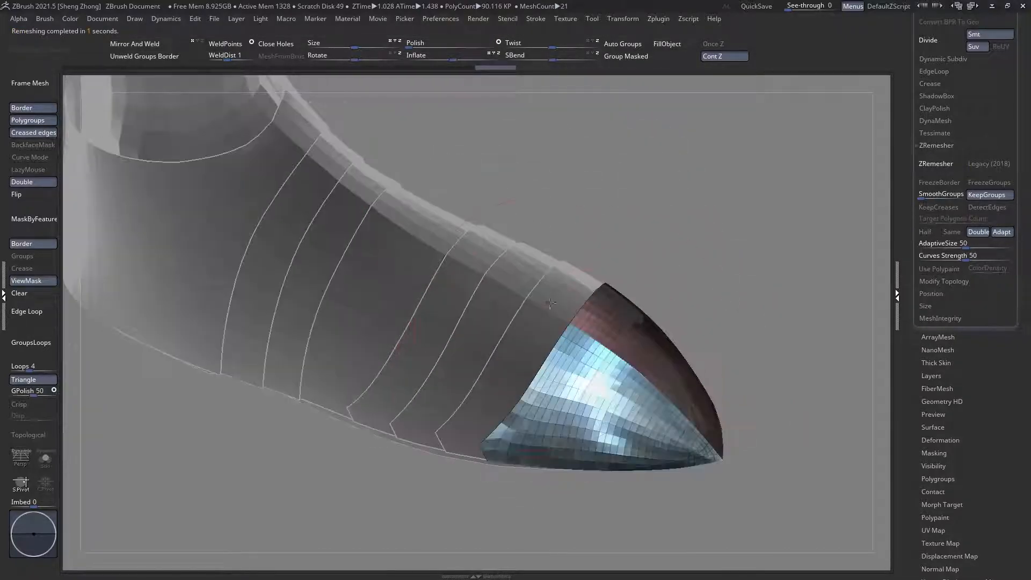
alt+click(552, 295)
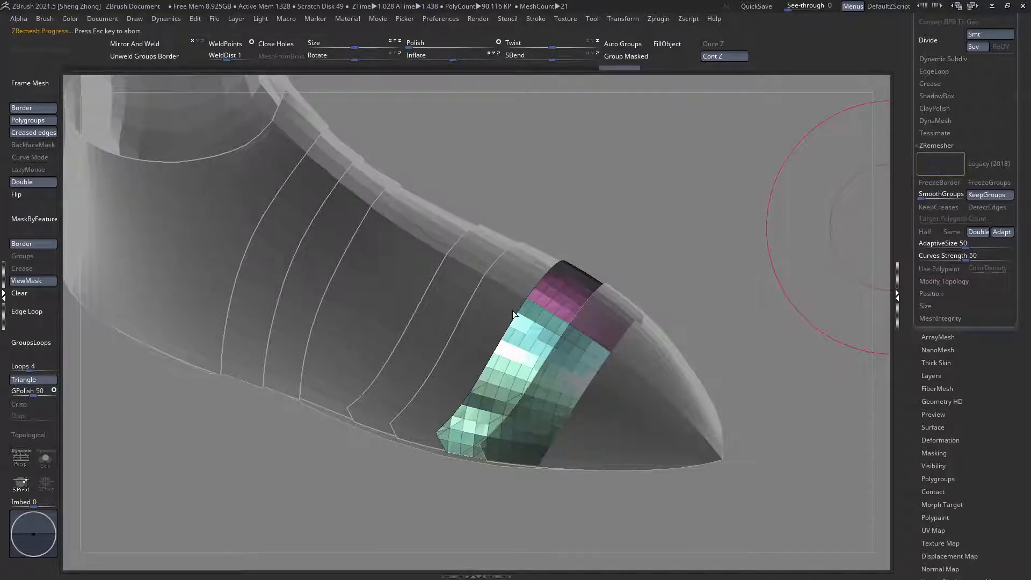
right_drag(507, 306, 644, 236)
alt+click(474, 324)
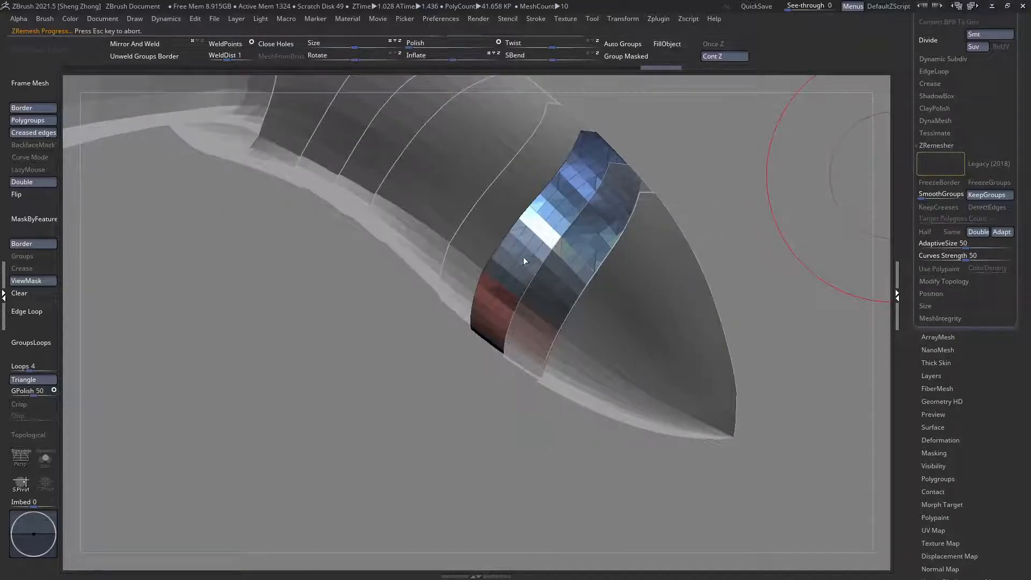
Step: Remesh the plate pm3d_sphere3d1_8 and give one of its halves a new polygroup
right_drag(524, 261, 750, 207)
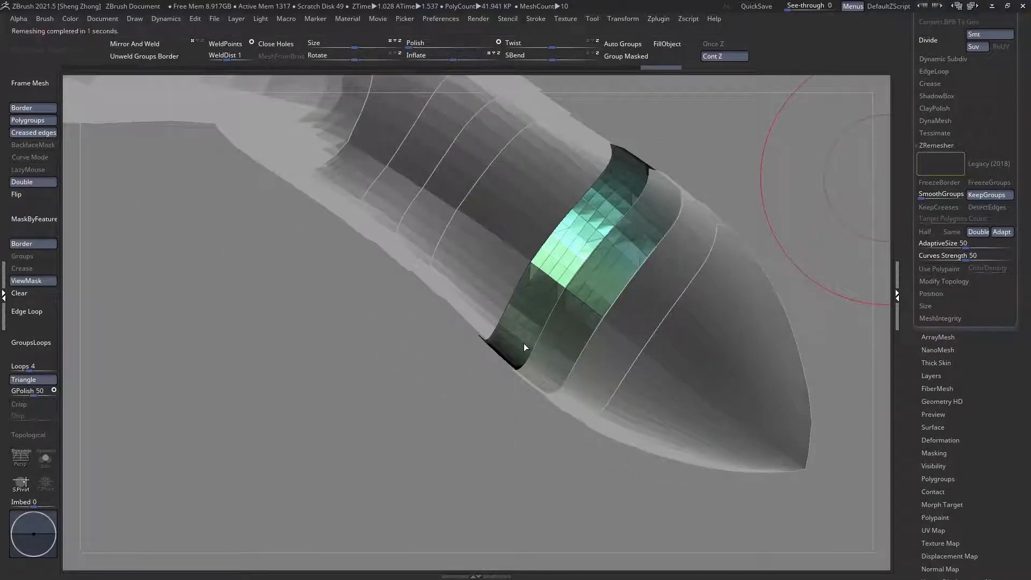
right_drag(524, 346, 615, 109)
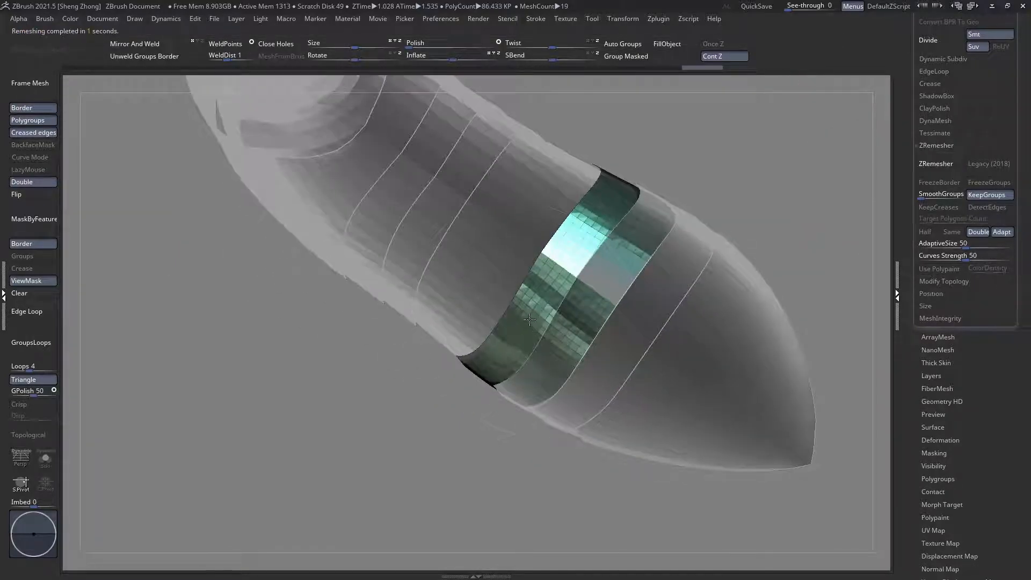
click(620, 57)
ctrl+shift+click(704, 207)
Step: Select the wide mid-foot plate pm3d_sphere3d1_7 and the adjoining pm3d_sphere3d1_9, and remesh each with ZRemesher
alt+right_drag(518, 280, 569, 301)
alt+click(516, 286)
click(938, 165)
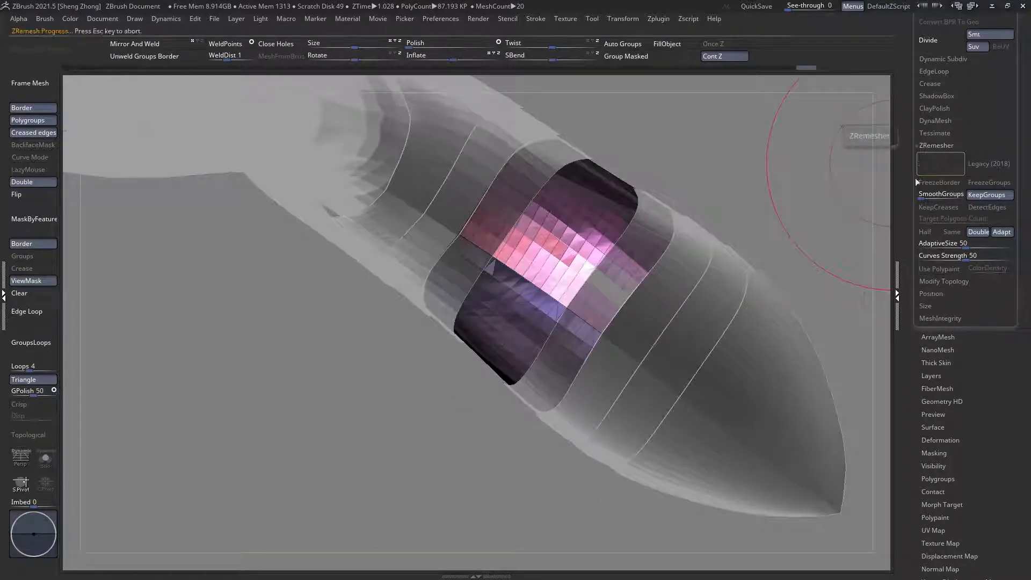
right_drag(470, 255, 537, 305)
alt+click(462, 290)
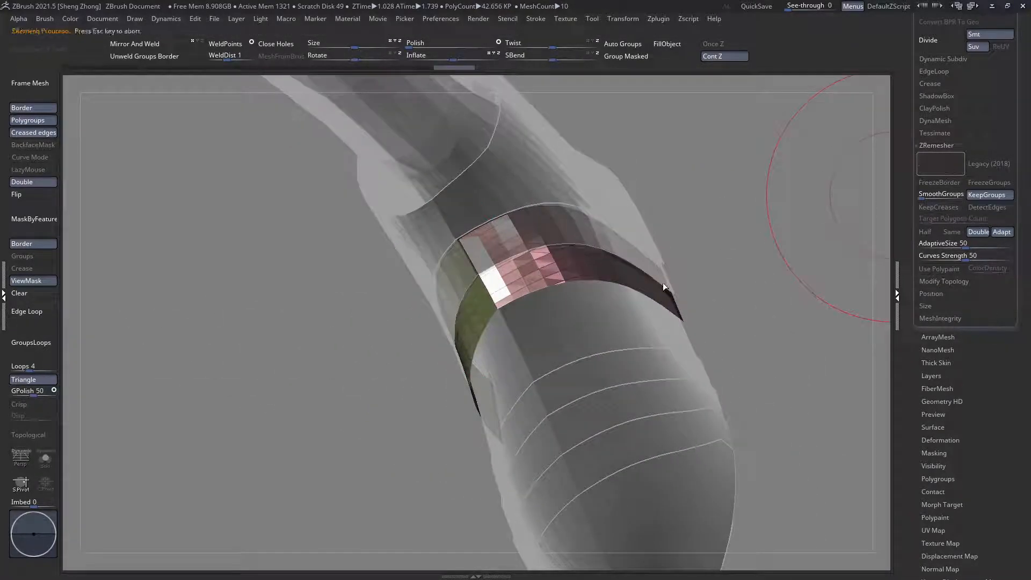
Step: Select the plate pm3d_sphere3d1_11 in front of the ankle and remesh it with ZRemesher
right_drag(511, 290, 656, 218)
alt+click(584, 221)
right_drag(584, 221, 479, 283)
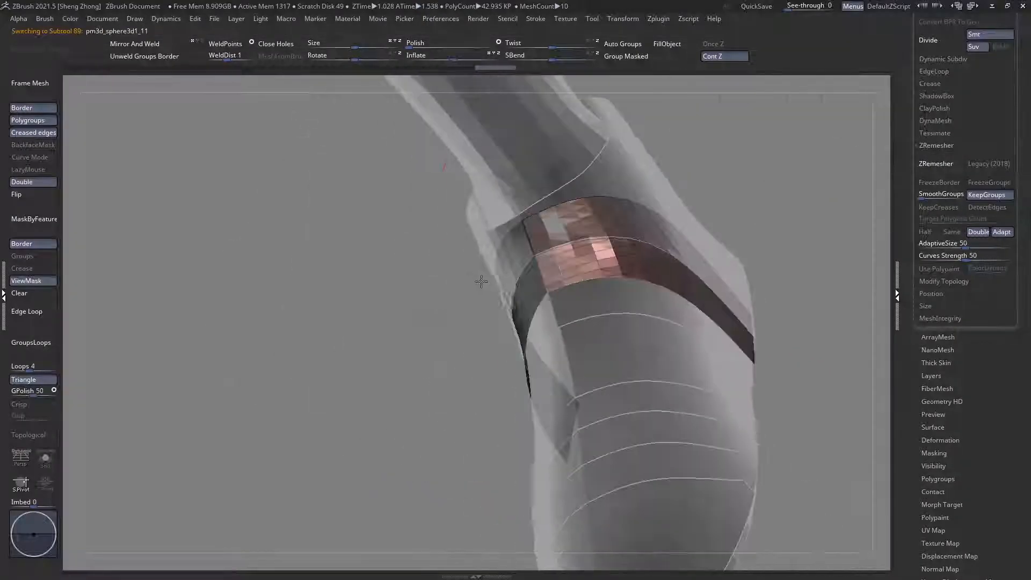
click(947, 171)
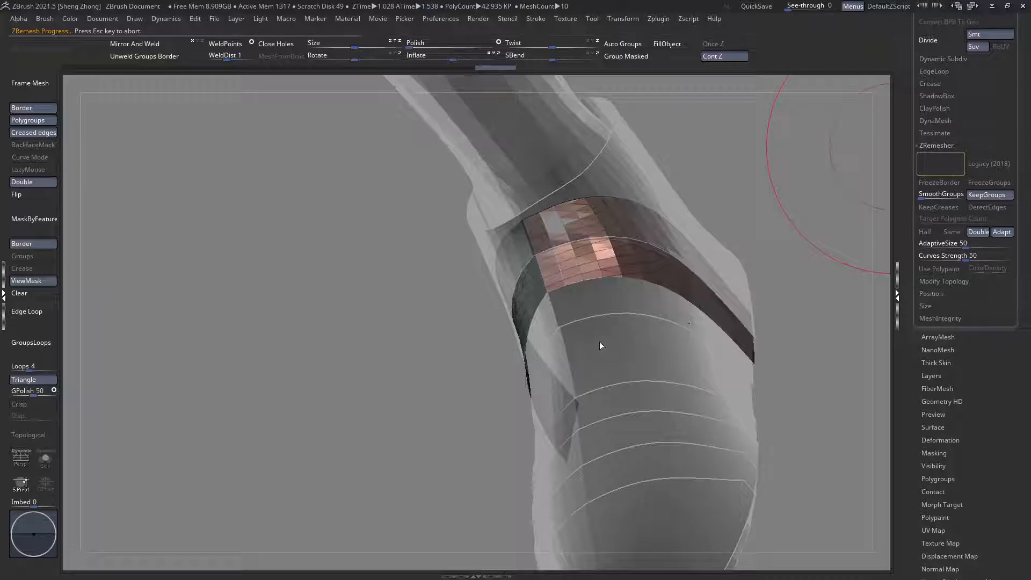
Step: Select the ankle and heel plate pm3d_sphere3d1_13 and remesh it with ZRemesher, keeping its polygroups
right_drag(597, 324, 682, 284)
alt+click(343, 277)
mouse_move(343, 277)
right_down()
mouse_move(403, 283)
mouse_move(368, 259)
mouse_move(376, 226)
mouse_move(421, 336)
right_up()
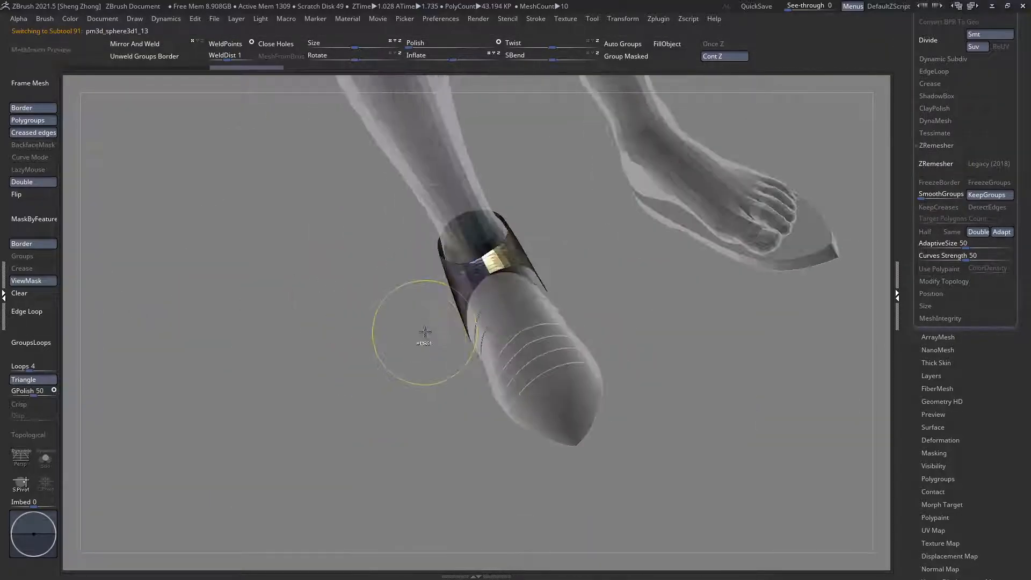
alt+click(529, 361)
right_drag(529, 361, 447, 348)
key(shift+t)
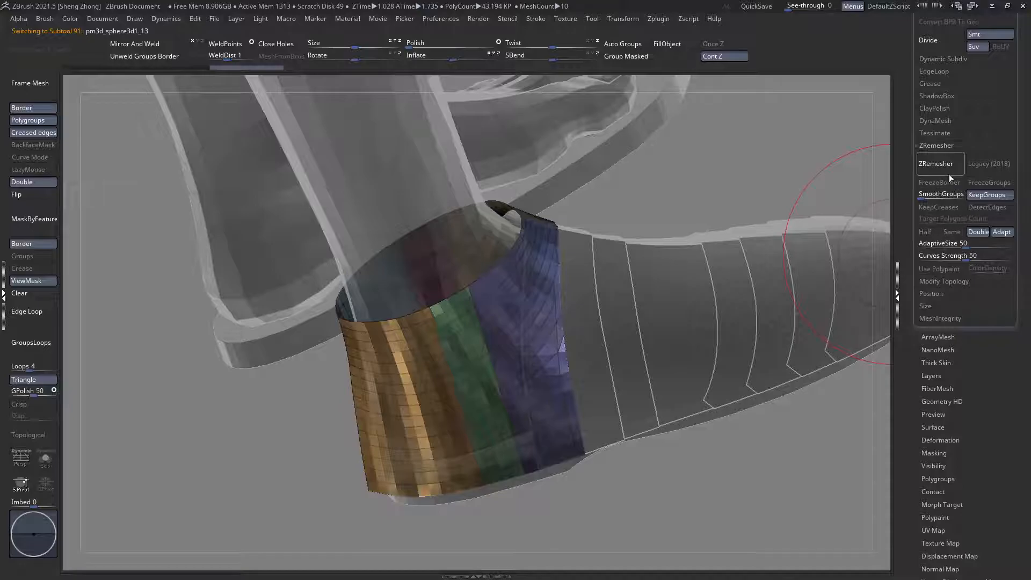
Step: Duplicate the ankle plate and isolate the polygroups on the copy pm3d_sphere3d1_14 to separate its front part from the heel
mouse_move(484, 325)
right_down()
mouse_move(419, 299)
mouse_move(408, 248)
mouse_move(369, 283)
right_up()
right_click(327, 232)
click(327, 232)
click(463, 323)
mouse_move(463, 323)
right_down()
mouse_move(466, 353)
mouse_move(484, 312)
right_up()
ctrl+shift+click(488, 299)
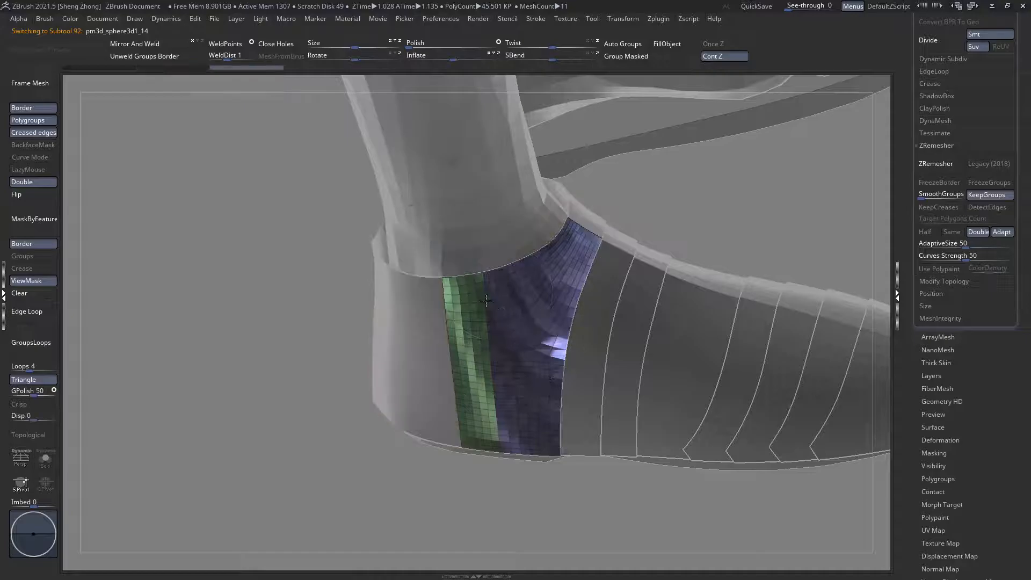
ctrl+shift+click(488, 299)
ctrl+shift+click(493, 228)
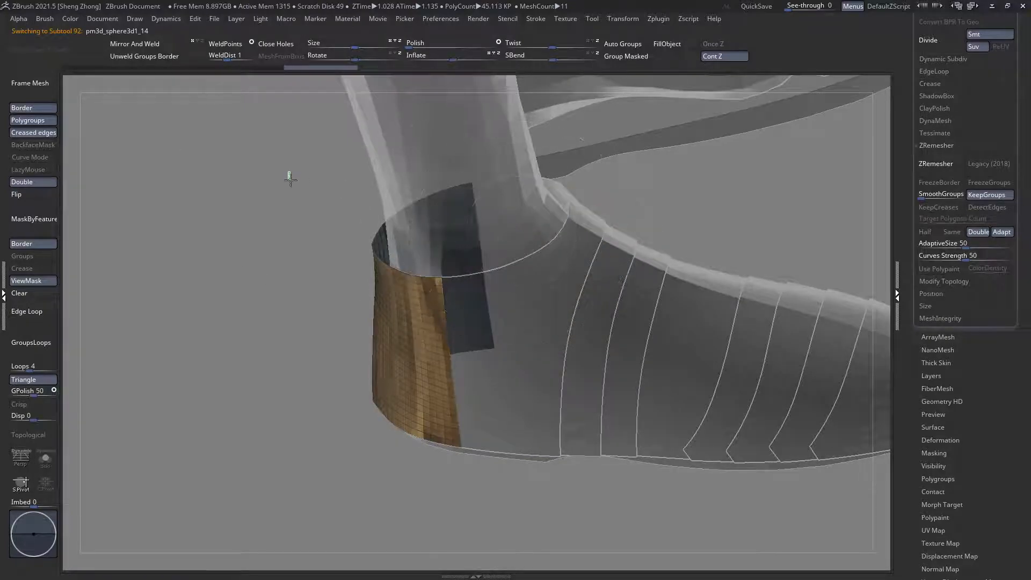
ctrl+shift+click(290, 179)
Step: Select the original ankle plate pm3d_sphere3d1_13 and hide its front polygroups, keeping only the heel part
alt+click(414, 307)
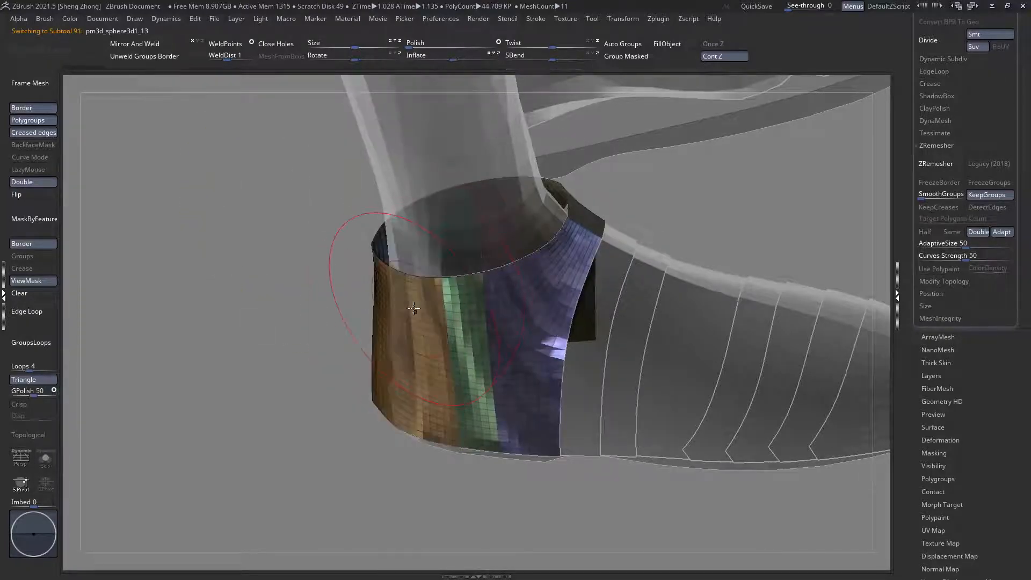
right_drag(429, 279, 467, 249)
right_drag(399, 268, 353, 302)
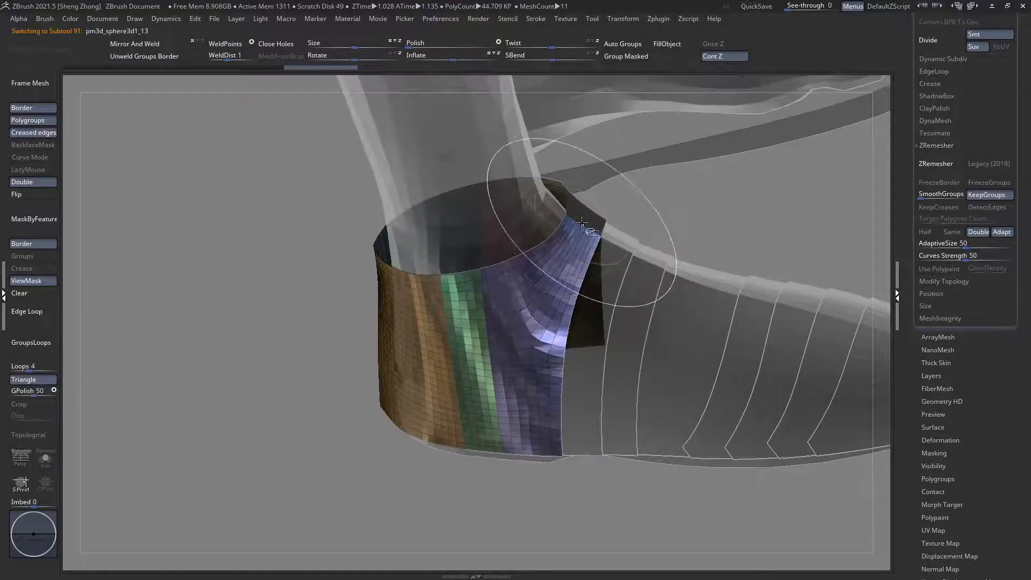
ctrl+shift+click(581, 222)
ctrl+right_drag(625, 314, 580, 237)
mouse_move(506, 237)
right_down()
mouse_move(545, 269)
mouse_move(500, 247)
mouse_move(506, 336)
mouse_move(481, 301)
mouse_move(571, 265)
mouse_move(416, 319)
mouse_move(364, 281)
mouse_move(413, 279)
mouse_move(426, 305)
mouse_move(434, 264)
mouse_move(458, 352)
right_up()
ctrl+shift+click(506, 336)
Step: Select the front ankle plate pm3d_sphere3d1_14 and move it up in the subtool order
alt+click(415, 302)
right_drag(353, 291, 452, 328)
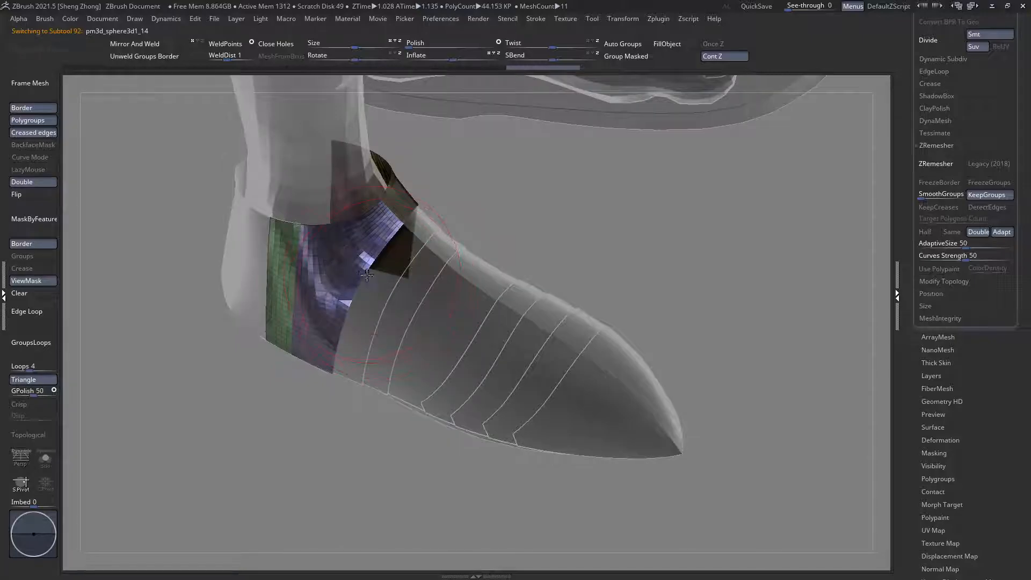
alt+drag(382, 290, 364, 292)
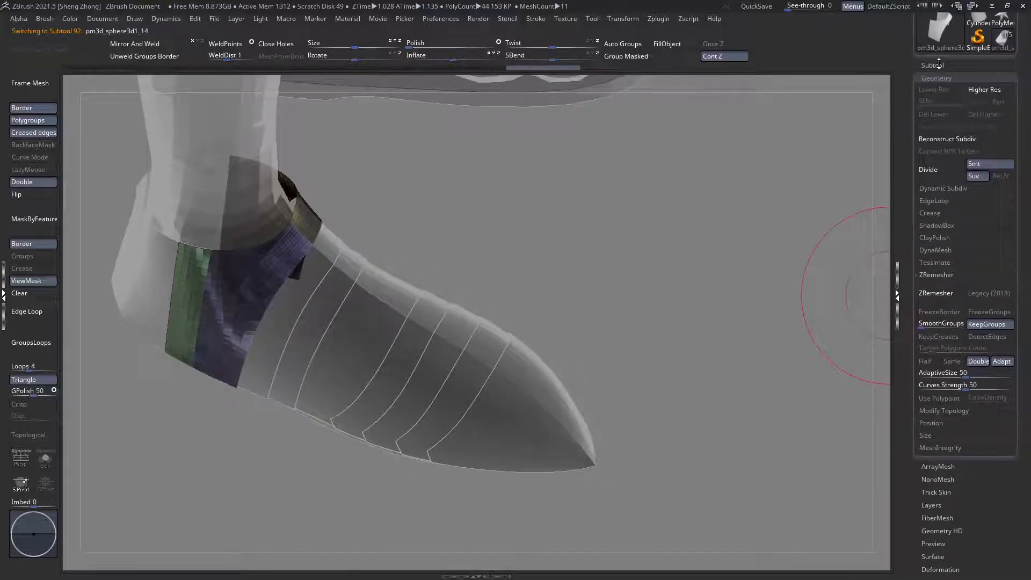
click(934, 65)
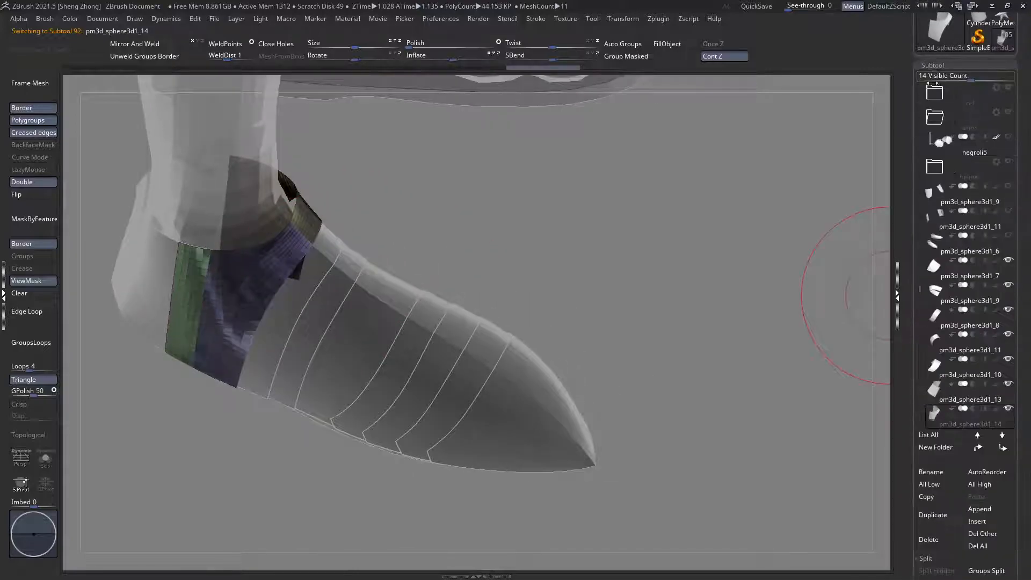
click(978, 447)
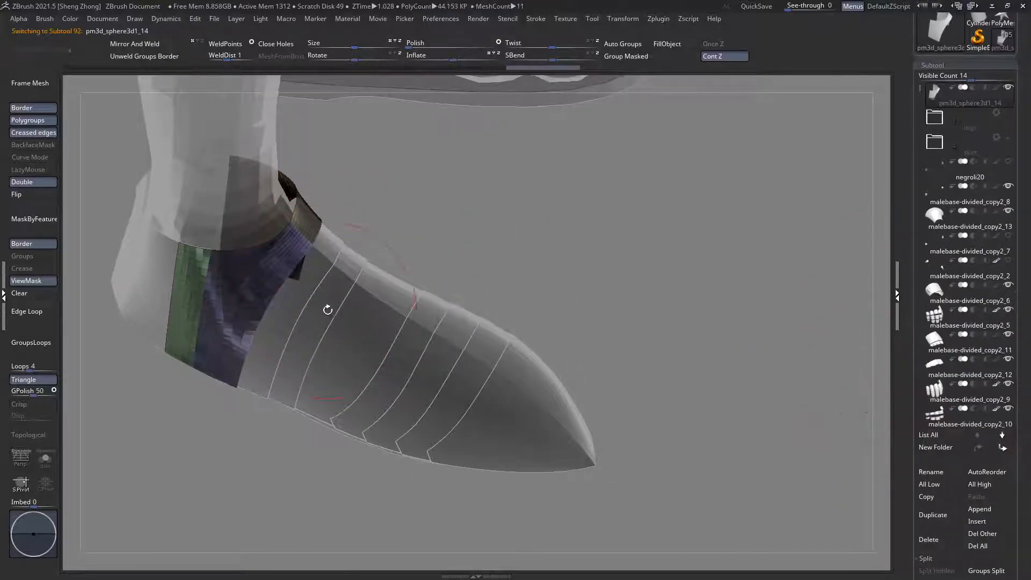
click(979, 448)
Step: Merge the plate pm3d_sphere3d1_11 with the front ankle plate, and merge the next plate forward into the same subtool
drag(955, 547, 950, 425)
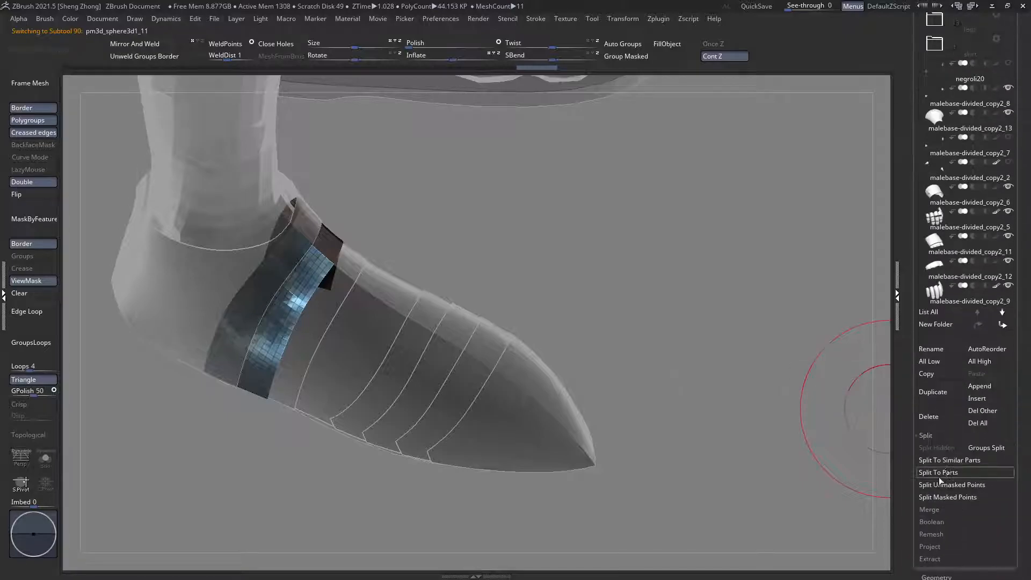
click(929, 461)
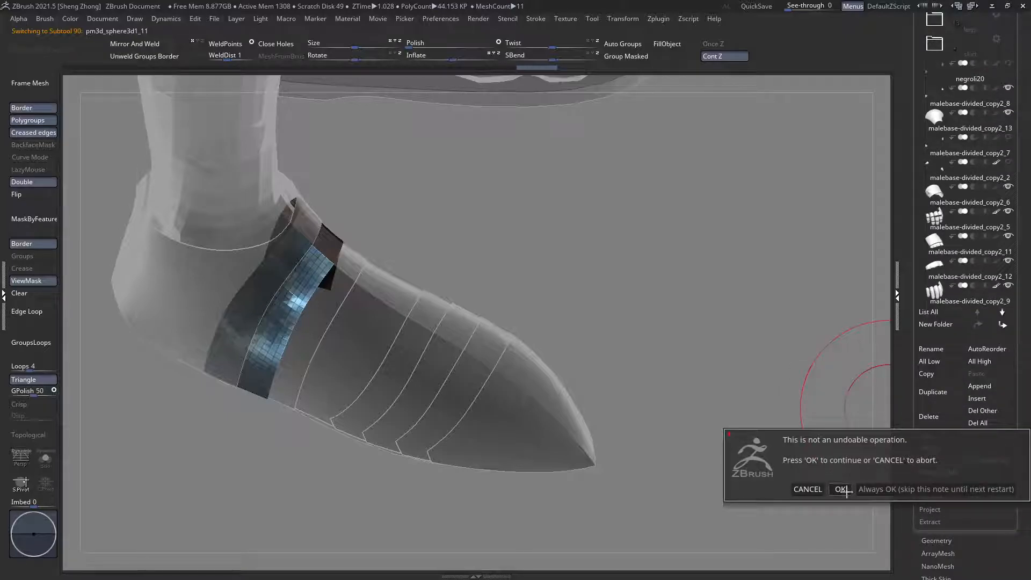
click(839, 488)
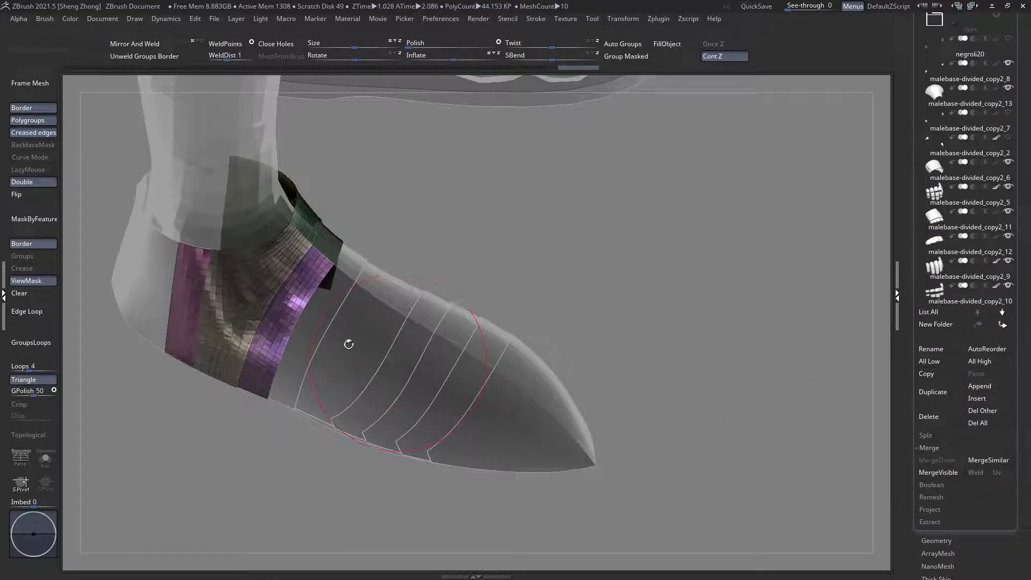
alt+click(319, 311)
click(942, 452)
click(941, 452)
click(937, 460)
click(839, 487)
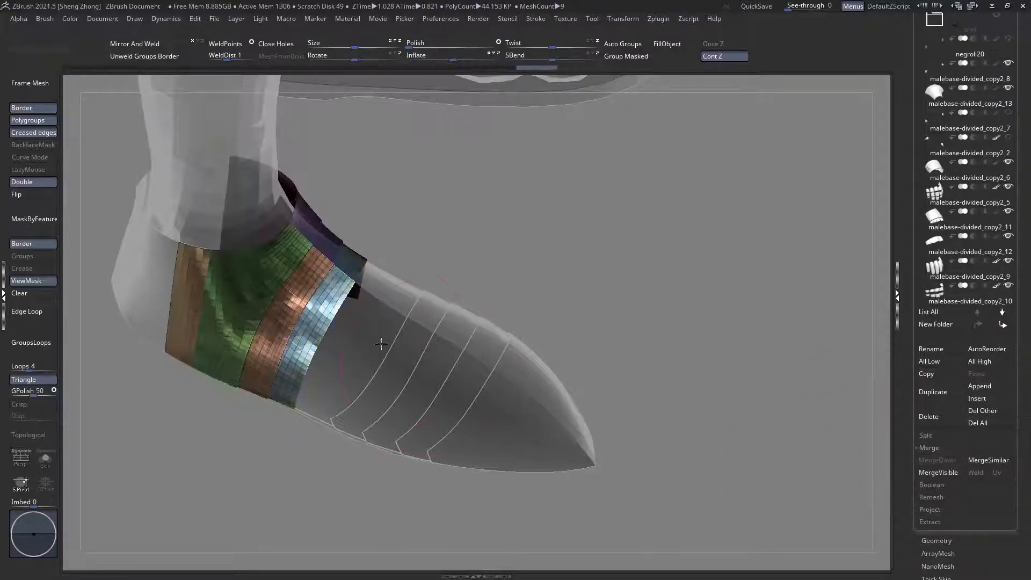
Step: Merge the wide mid-foot plate pm3d_sphere3d1_7 and the plate ahead of it into the ankle subtool
alt+click(382, 344)
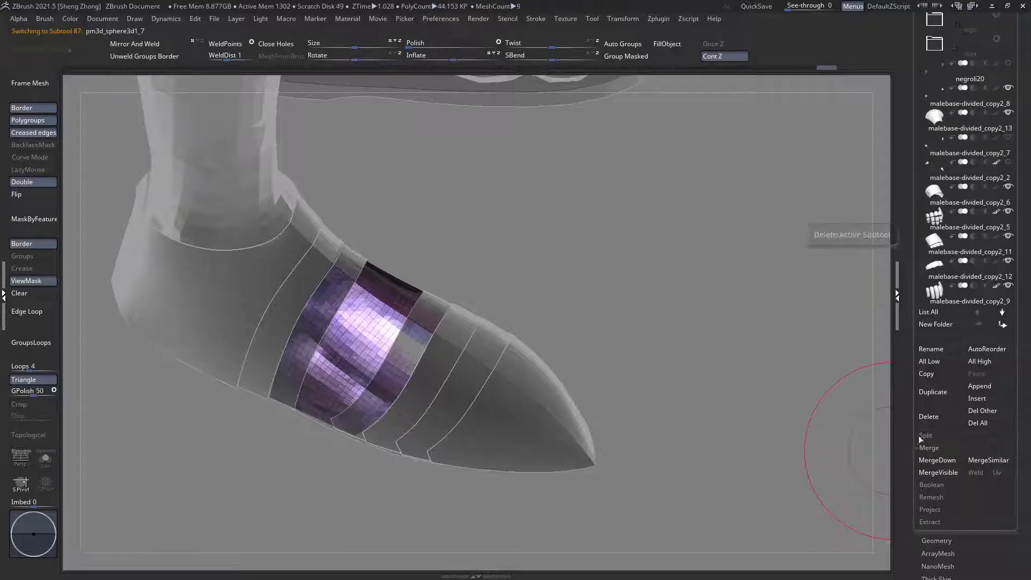
click(937, 460)
click(841, 486)
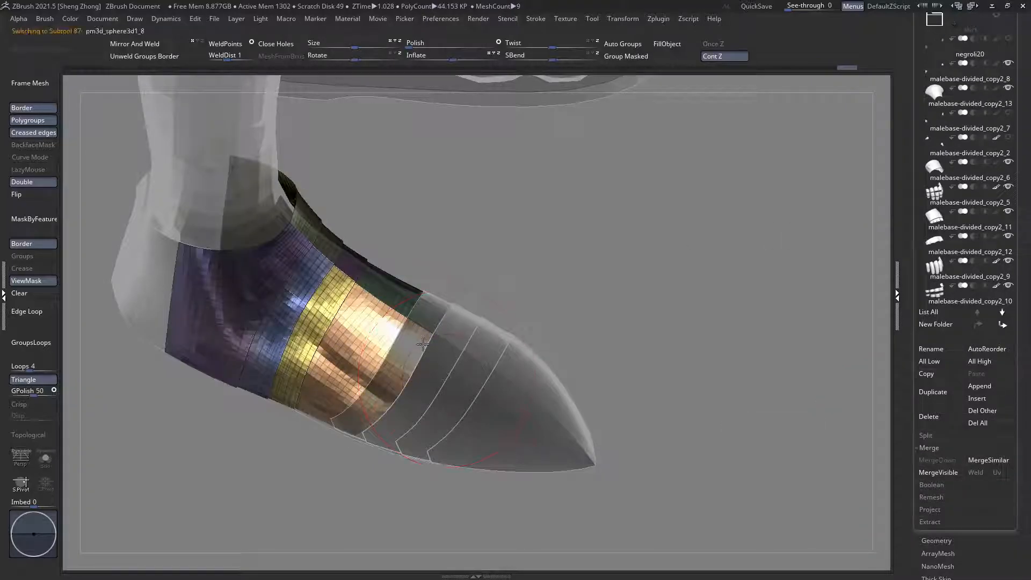
click(937, 461)
click(841, 486)
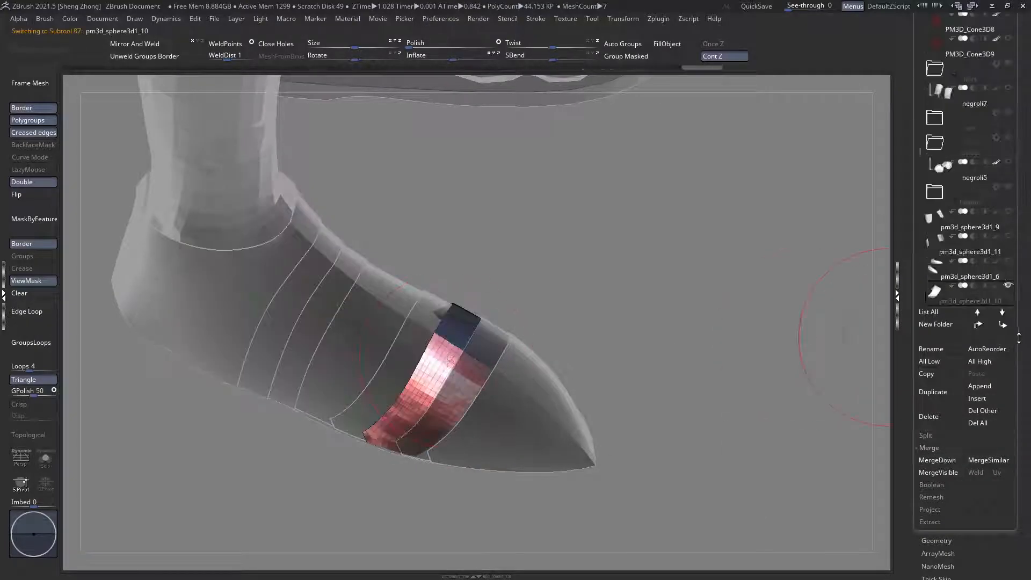
Step: Merge the plates pm3d_sphere3d1_10 and pm3d_sphere3d1_12 and the toe cap pm3d_sphere3d1_13 into the foot armour subtool
click(937, 460)
click(841, 485)
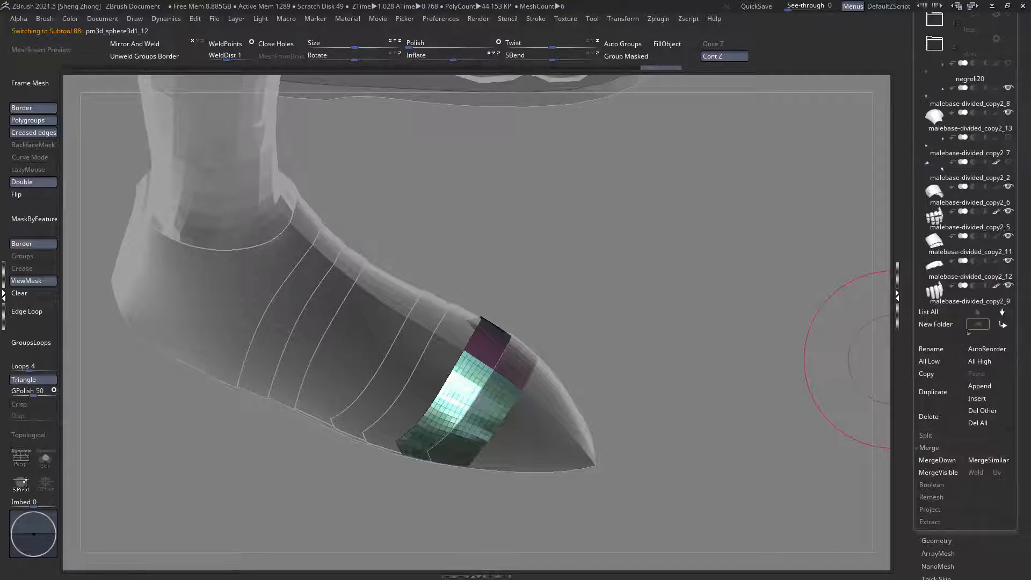
click(937, 460)
click(843, 485)
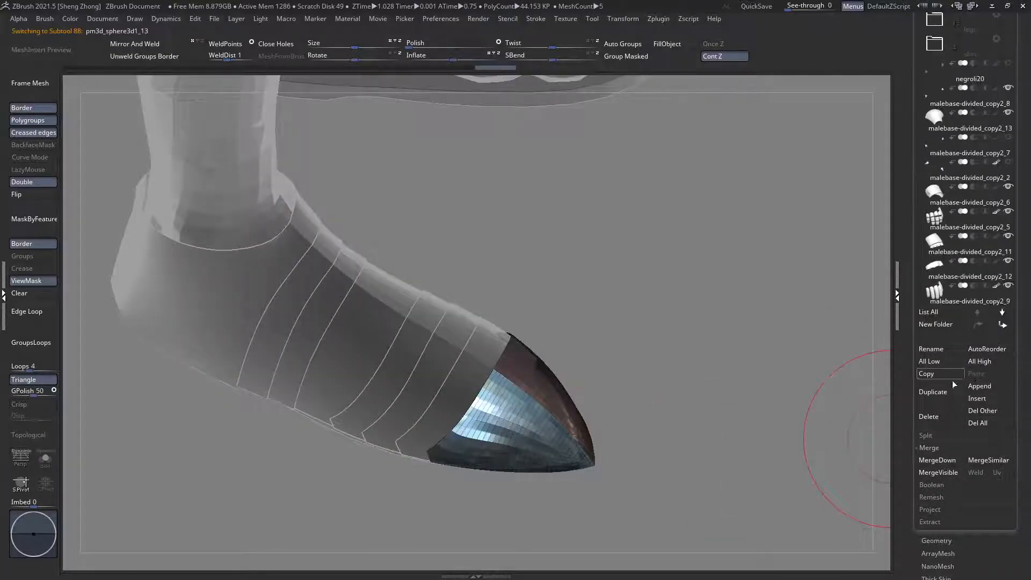
click(931, 462)
click(839, 484)
Step: Examine the merged foot armour without the polyframe, and show the polyframe again
mouse_move(512, 405)
right_down()
mouse_move(509, 368)
mouse_move(446, 436)
mouse_move(371, 414)
mouse_move(285, 295)
right_up()
key(shift+f)
right_click(279, 288)
click(216, 299)
click(441, 424)
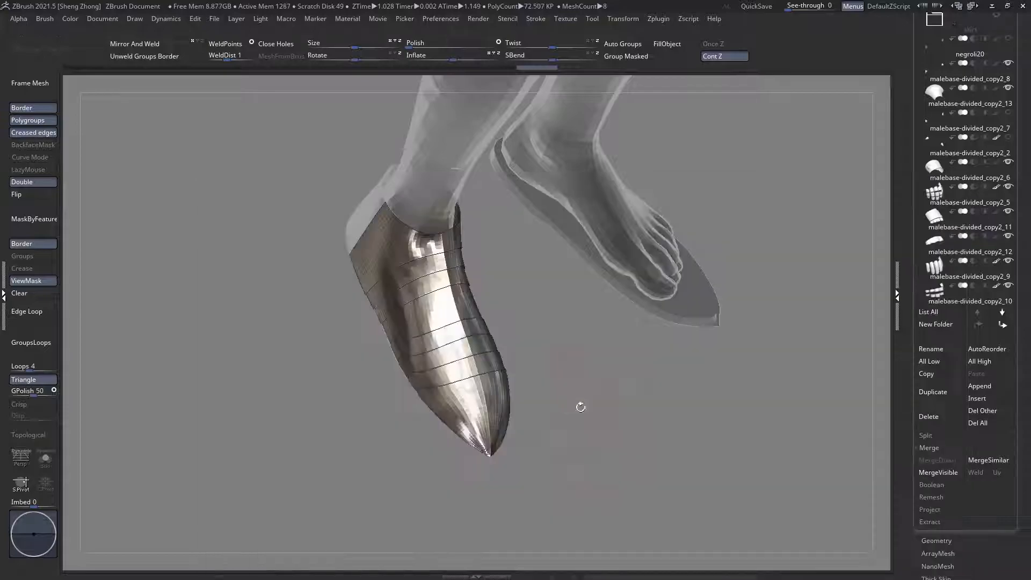
key(shift+f)
mouse_move(510, 396)
ctrl+right_down()
mouse_move(497, 378)
mouse_move(421, 346)
mouse_move(617, 396)
mouse_move(524, 357)
mouse_move(565, 326)
mouse_move(439, 292)
mouse_move(566, 469)
ctrl+right_up()
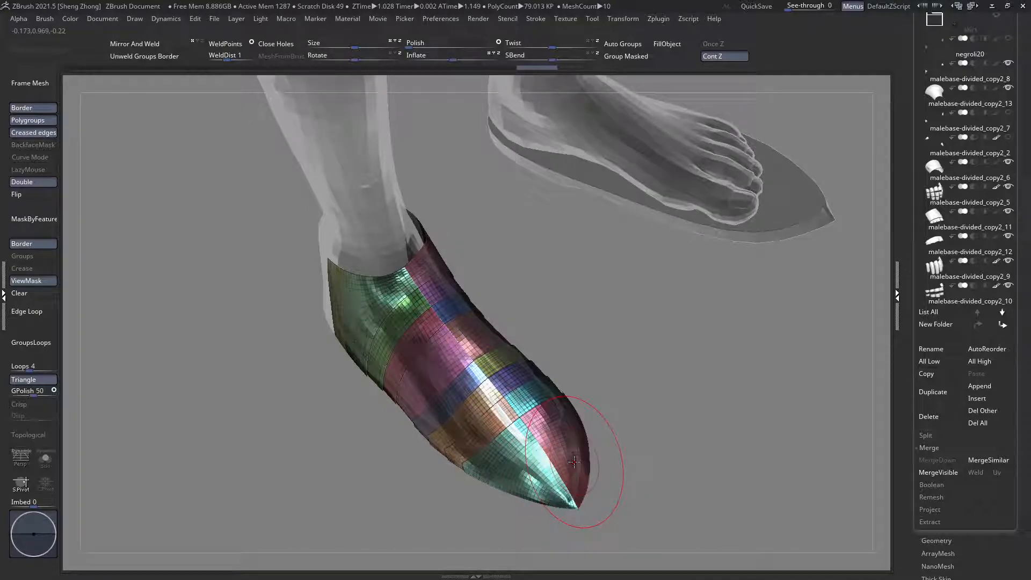
Step: Hide the inner-half polygroups of the merged foot armour, leaving only the outer half from ankle to toe
right_drag(574, 461, 508, 367)
ctrl+shift+click(507, 365)
ctrl+shift+click(489, 335)
ctrl+shift+click(469, 302)
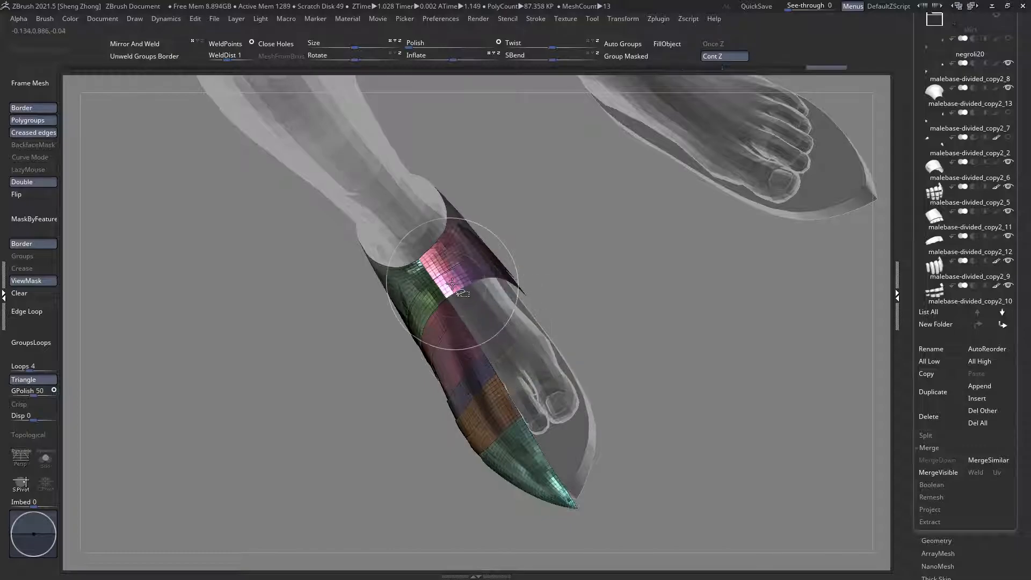
right_drag(441, 269, 260, 290)
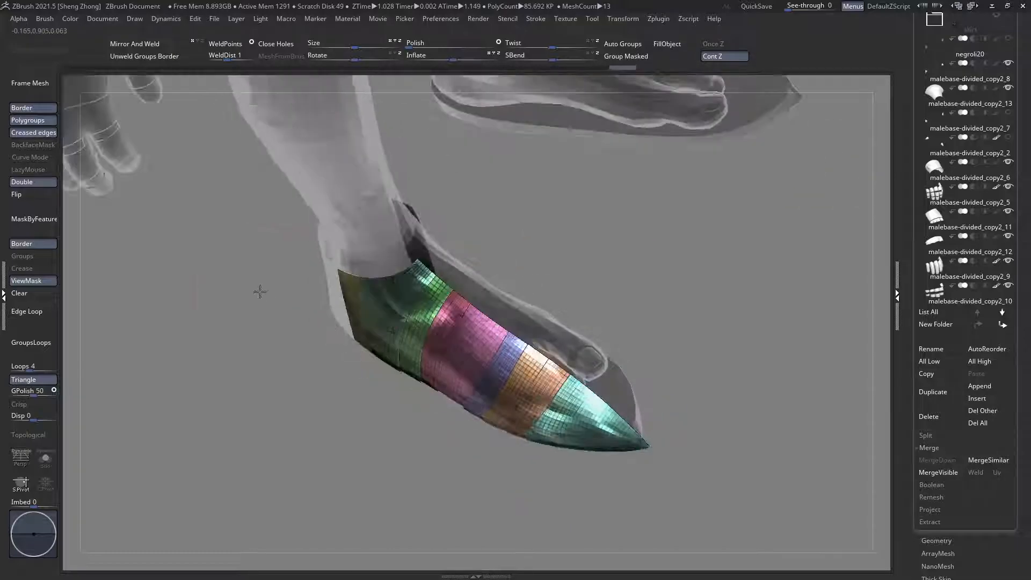
key(space)
click(210, 317)
click(532, 393)
mouse_move(558, 429)
alt+right_down()
mouse_move(642, 443)
mouse_move(631, 392)
mouse_move(603, 408)
mouse_move(647, 460)
mouse_move(542, 386)
mouse_move(510, 396)
mouse_move(508, 361)
alt+right_up()
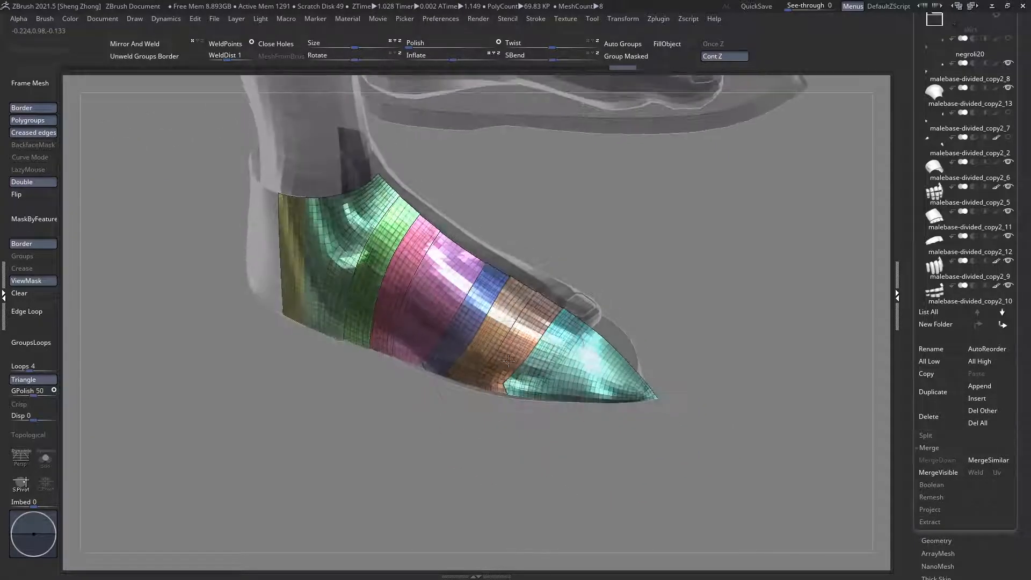
Step: Try slicing the outer half lengthwise from the ankle opening toward the toe cap, undoing each trial cut
right_drag(409, 230, 364, 200)
click(368, 154)
right_drag(367, 154, 352, 173)
mouse_move(346, 174)
ctrl+shift+mouse_down()
mouse_move(547, 374)
mouse_move(597, 442)
mouse_move(510, 414)
mouse_move(516, 404)
mouse_move(536, 407)
ctrl+shift+mouse_up()
key(ctrl+z)
right_drag(536, 408, 442, 266)
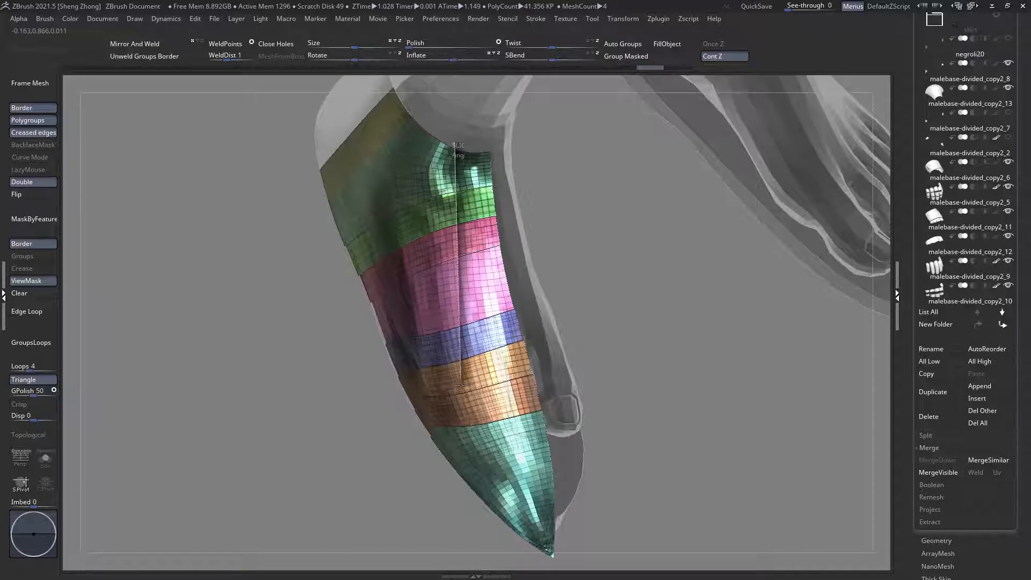
ctrl+shift+drag(451, 482, 456, 476)
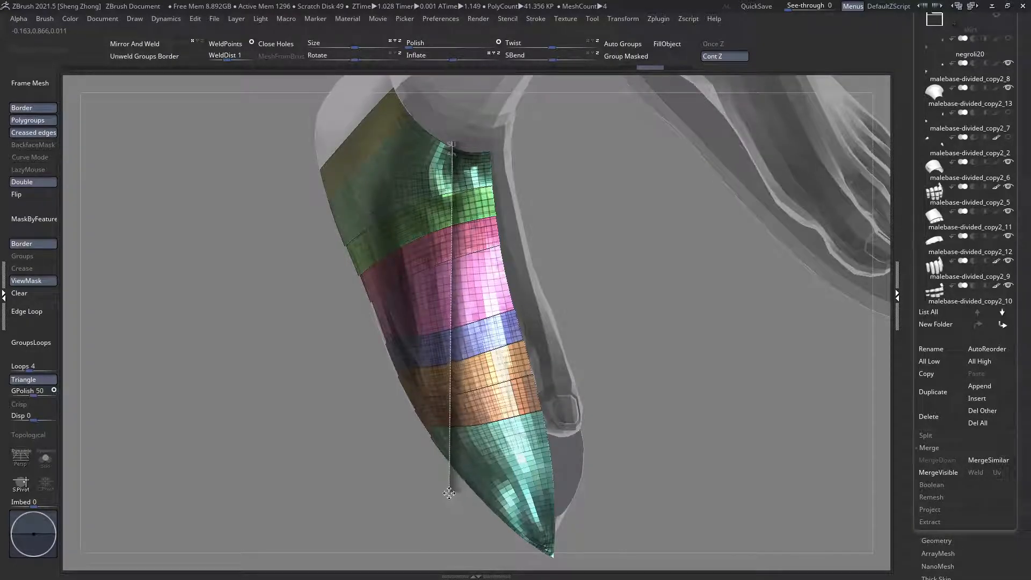
mouse_move(447, 492)
ctrl+shift+mouse_down()
mouse_move(418, 491)
mouse_move(418, 470)
ctrl+shift+mouse_up()
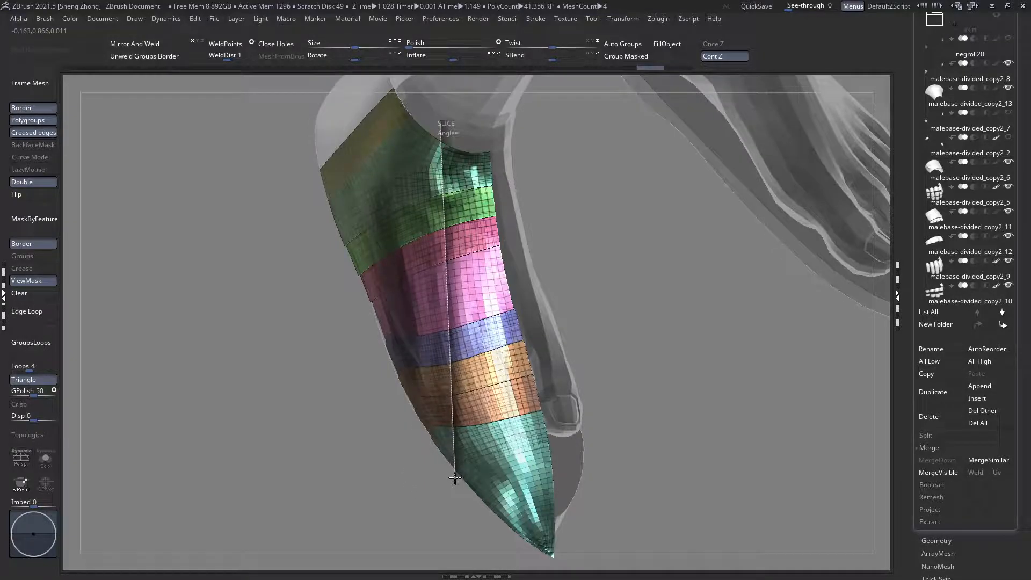
mouse_move(459, 469)
ctrl+shift+mouse_down()
mouse_move(435, 559)
mouse_move(421, 566)
mouse_move(418, 557)
ctrl+shift+mouse_up()
key(ctrl+z)
Step: Slice the outer half with three curved lengthwise cuts running from the ankle opening to the toe cap's outer edge
ctrl+right_drag(456, 414, 478, 301)
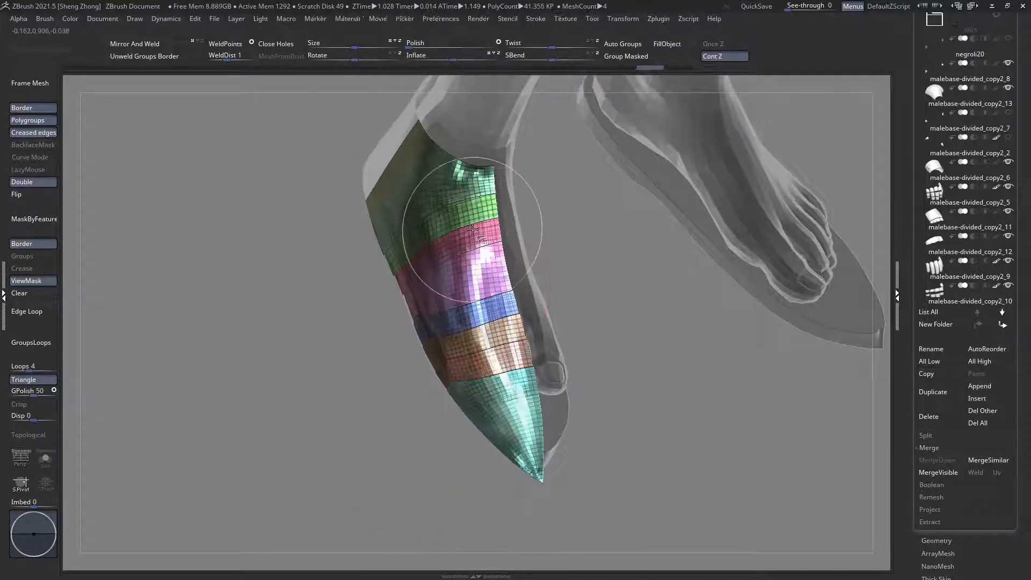
ctrl+shift+drag(471, 322, 463, 321)
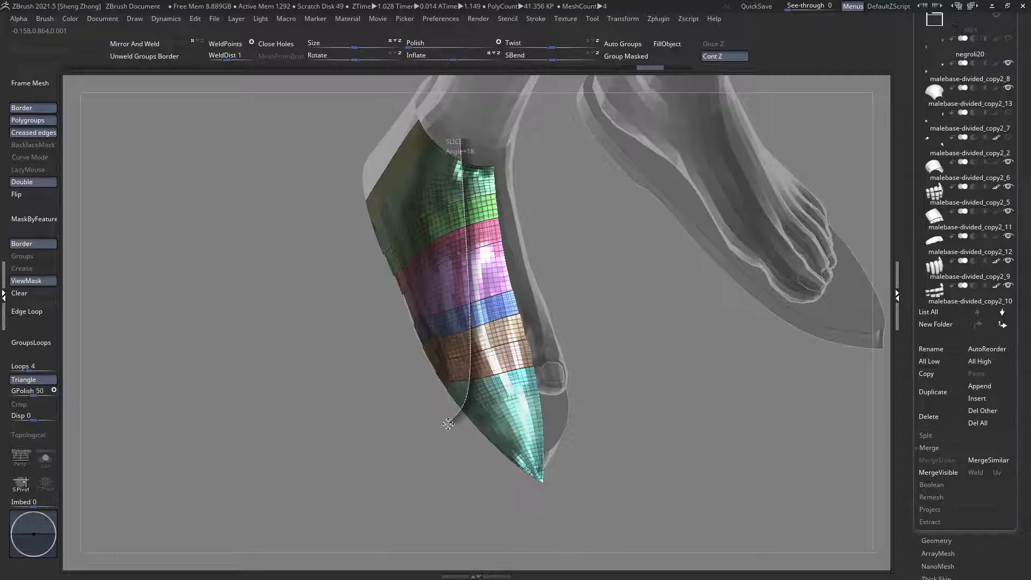
ctrl+shift+drag(448, 424, 449, 425)
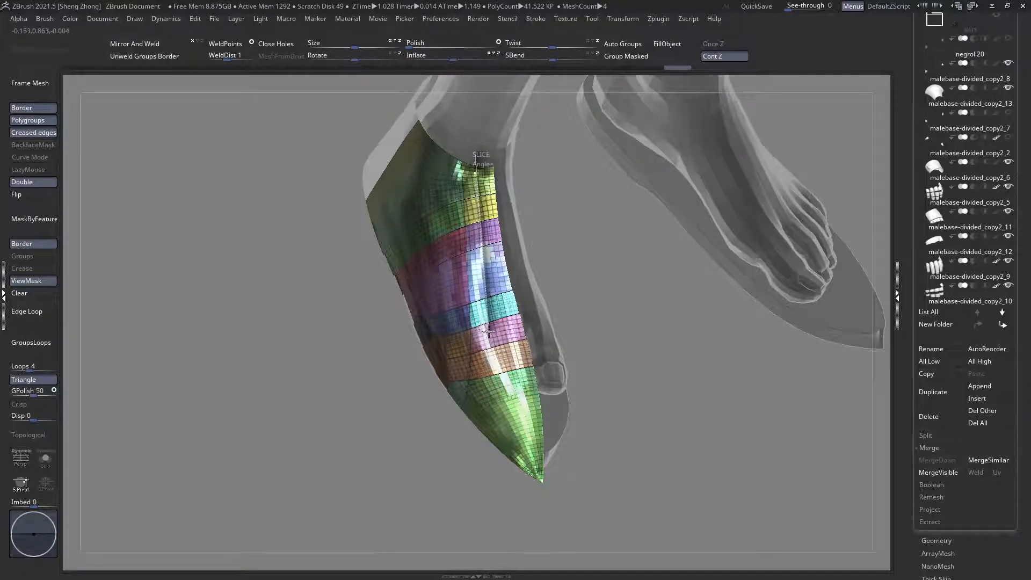
mouse_move(494, 432)
ctrl+shift+mouse_down()
mouse_move(486, 377)
mouse_move(464, 455)
ctrl+shift+mouse_up()
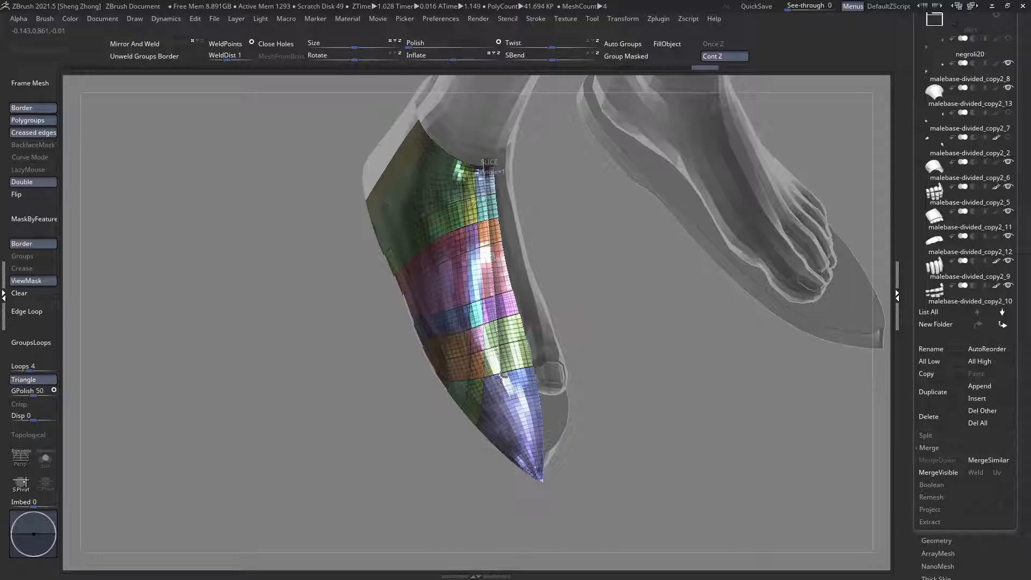
ctrl+shift+drag(500, 376, 492, 454)
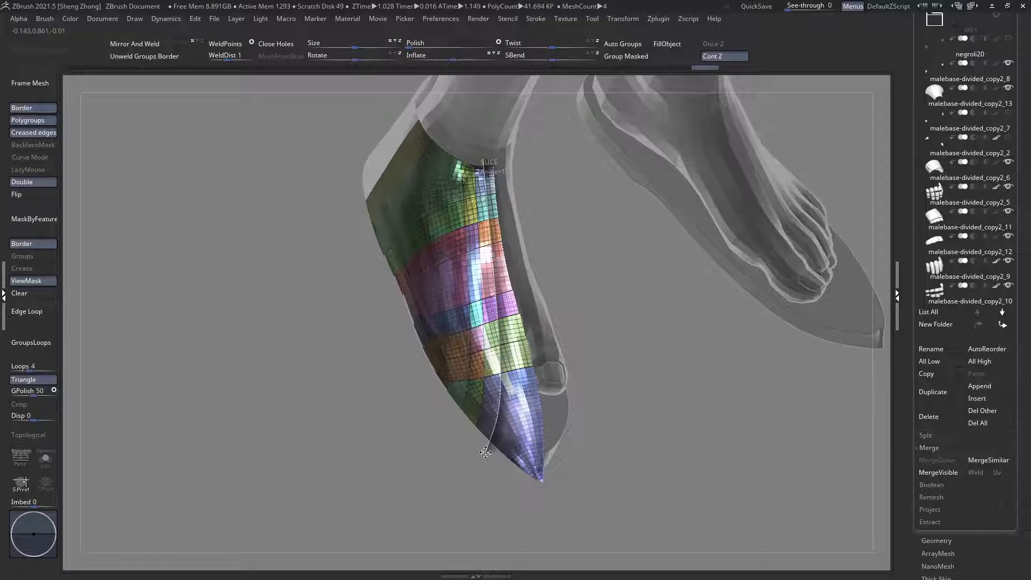
ctrl+shift+drag(485, 453, 485, 454)
drag(483, 515, 488, 338)
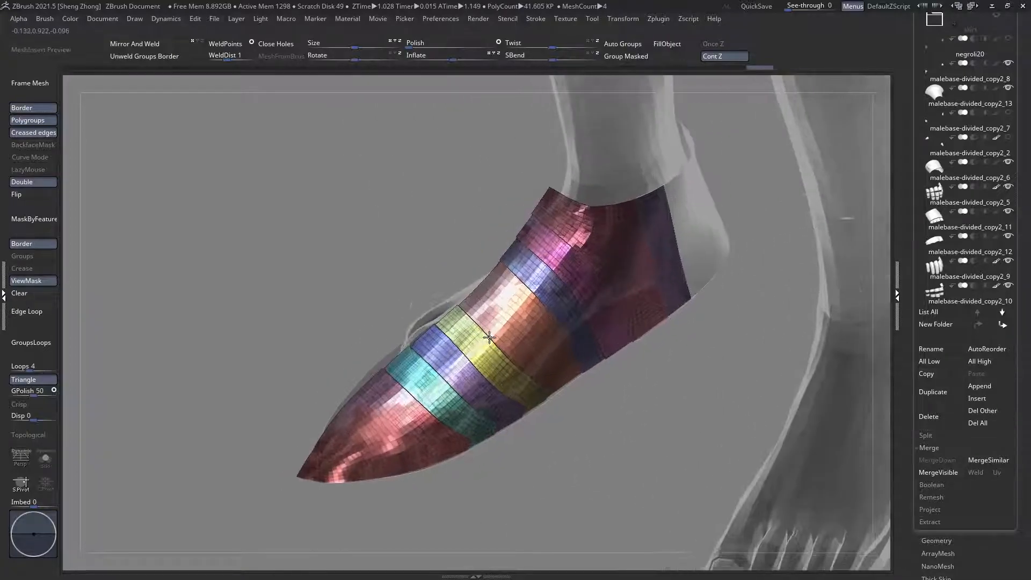
Step: Slice the visible half of the foot armour lengthwise from the ankle opening to the edge of the toe cap
right_drag(502, 333, 540, 328)
mouse_move(587, 199)
ctrl+shift+mouse_down()
mouse_move(453, 424)
mouse_move(430, 513)
mouse_move(434, 494)
mouse_move(464, 487)
ctrl+shift+mouse_up()
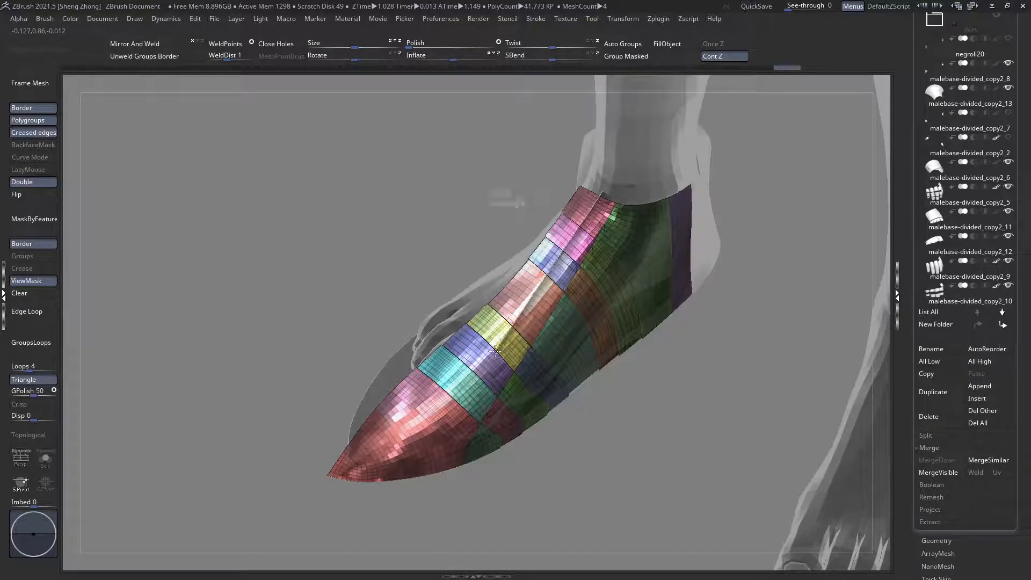
Step: Try further lengthwise cuts on the visible half, from the ankle opening through the toe plates, and undo both cuts
mouse_move(495, 352)
ctrl+shift+mouse_down()
mouse_move(450, 410)
mouse_move(417, 490)
ctrl+shift+mouse_up()
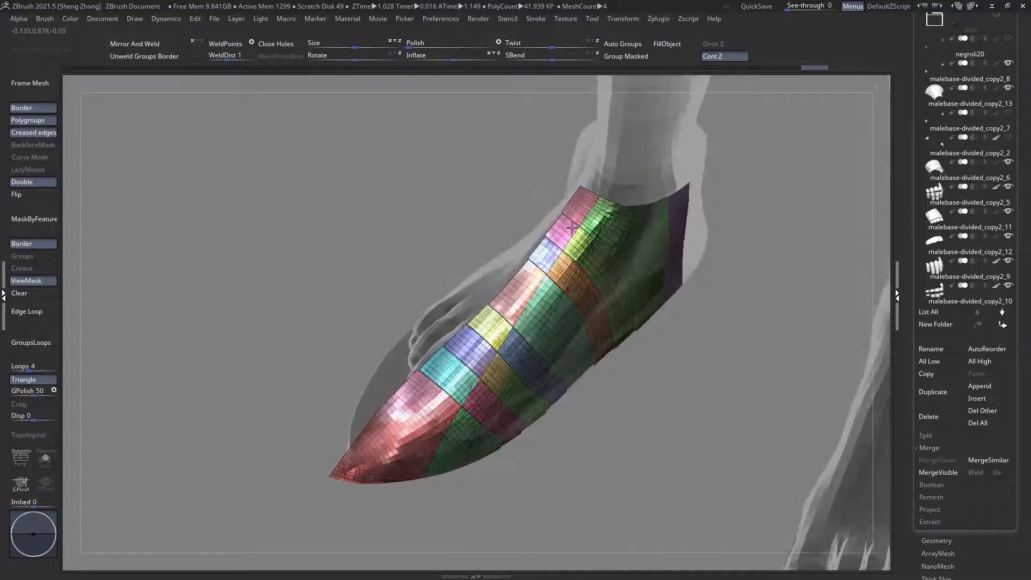
right_drag(575, 224, 588, 223)
ctrl+shift+drag(598, 183, 506, 320)
key(ctrl+z)
key(ctrl+z)
Step: Slice the visible half with two more lengthwise cuts toward the toe cap, and show the whole foot armour again
right_drag(526, 281, 537, 281)
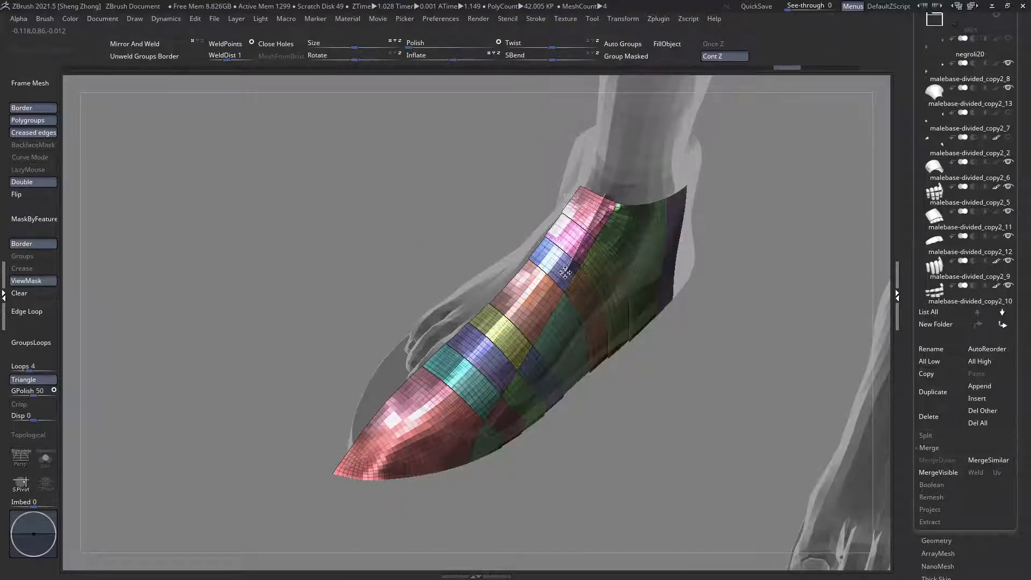
mouse_move(566, 272)
ctrl+shift+mouse_down()
mouse_move(459, 411)
mouse_move(428, 484)
ctrl+shift+mouse_up()
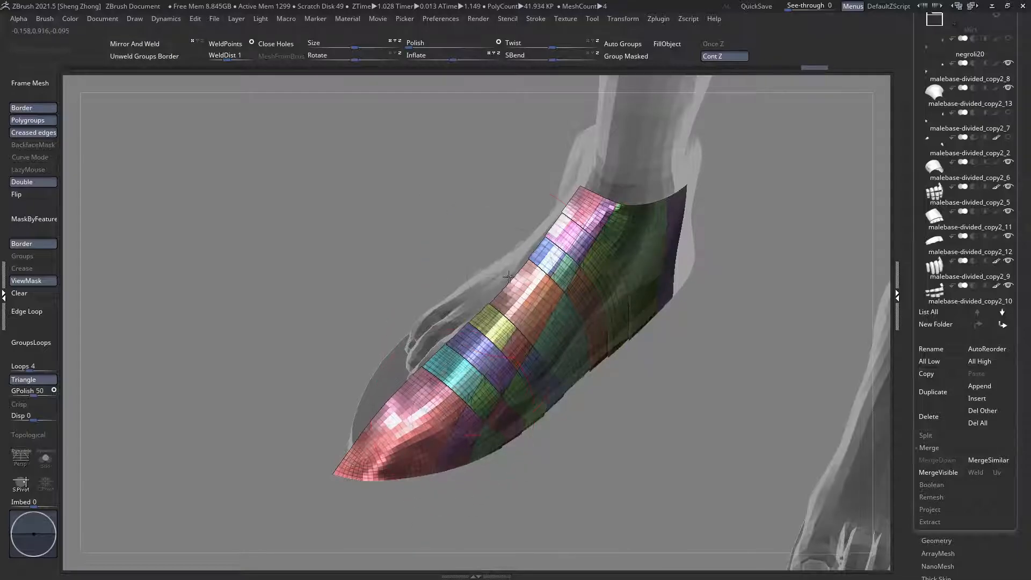
right_drag(508, 273, 511, 285)
ctrl+shift+drag(597, 183, 473, 516)
drag(403, 430, 766, 353)
Step: Split the merged foot armour into separate subtools with Split To Parts, accepting that it cannot be undone
drag(1022, 430, 1017, 484)
right_drag(536, 394, 489, 380)
drag(1030, 499, 1021, 421)
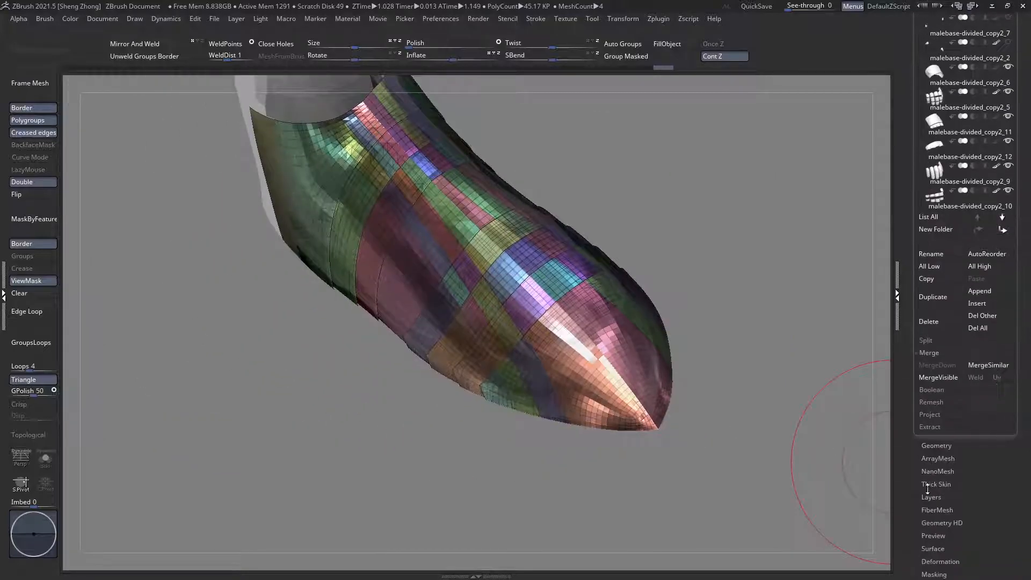
alt+drag(890, 441, 883, 472)
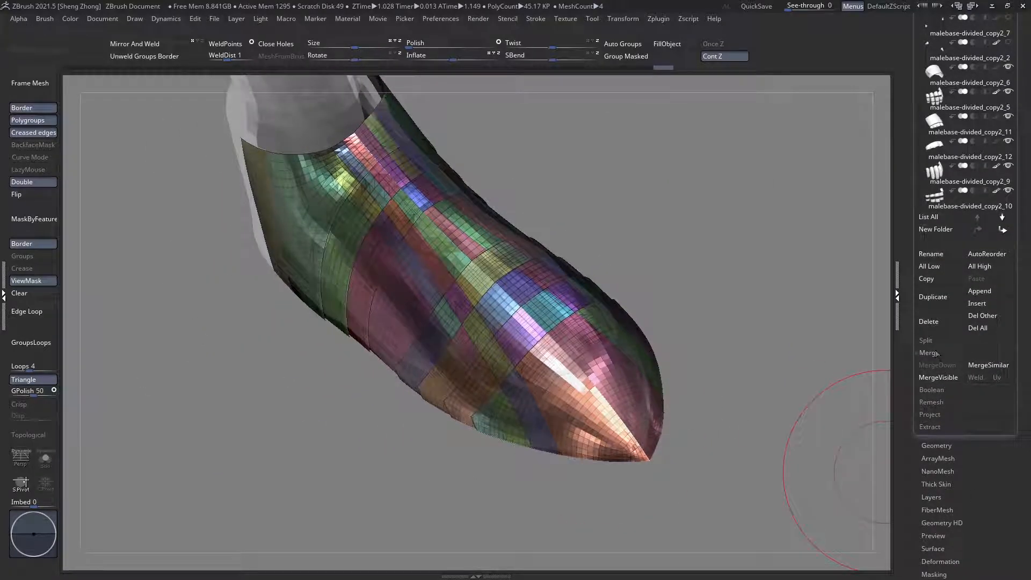
click(926, 340)
click(953, 375)
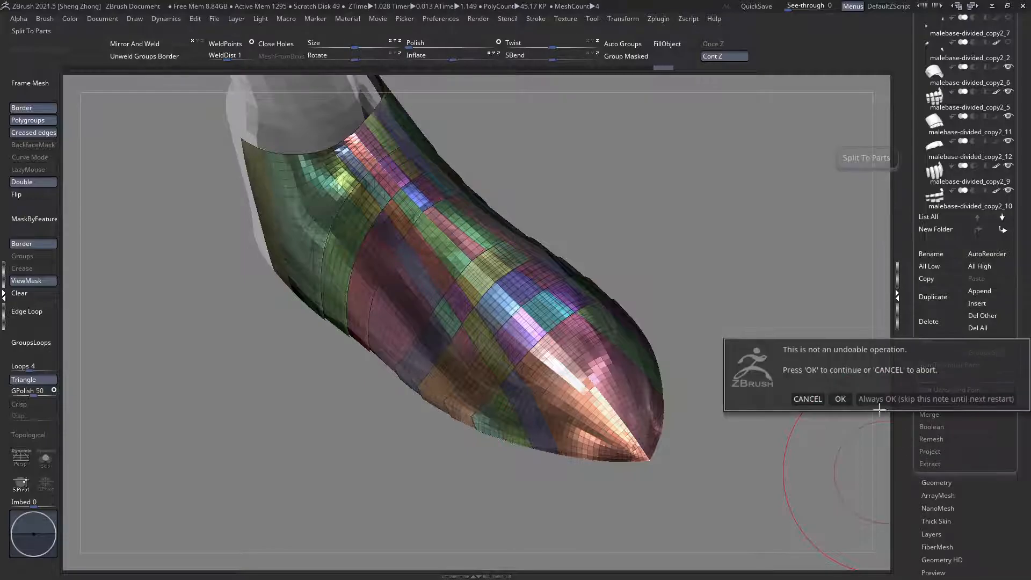
click(838, 399)
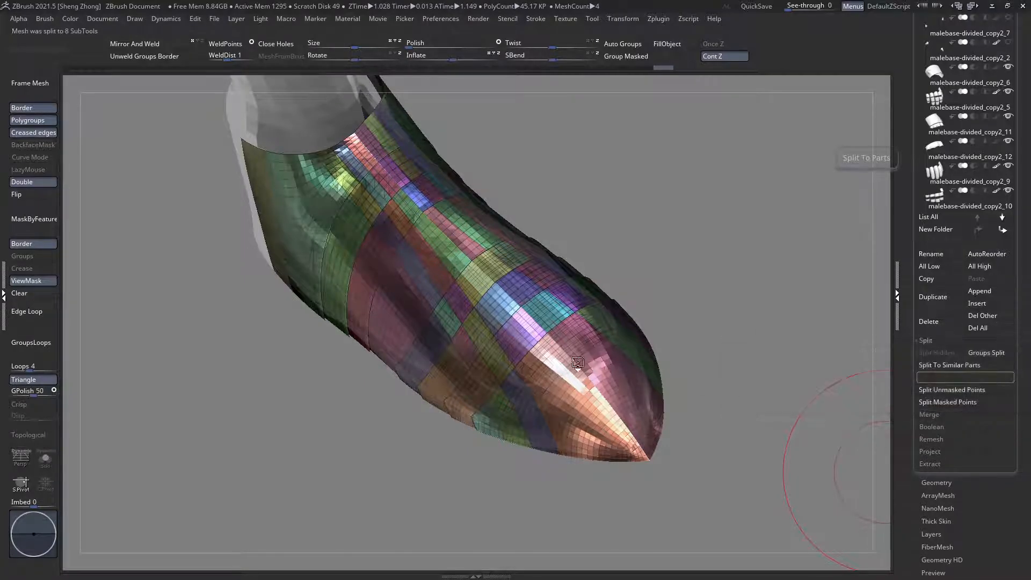
Step: Make the toe cap the active subtool and try remeshing it with ZRemesher
alt+click(573, 366)
right_drag(573, 366, 506, 423)
click(942, 482)
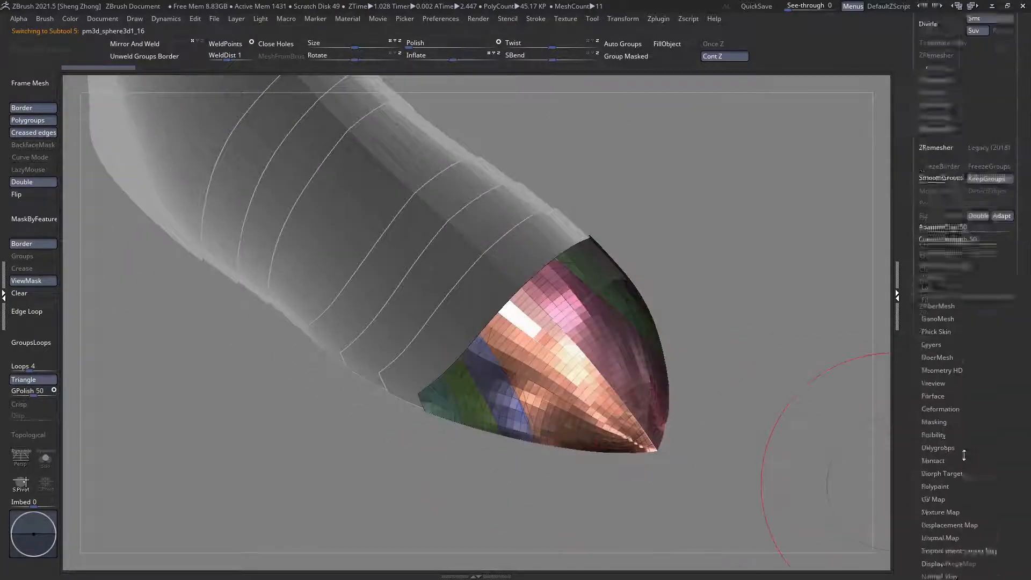
alt+right_drag(656, 288, 626, 342)
drag(922, 402, 982, 479)
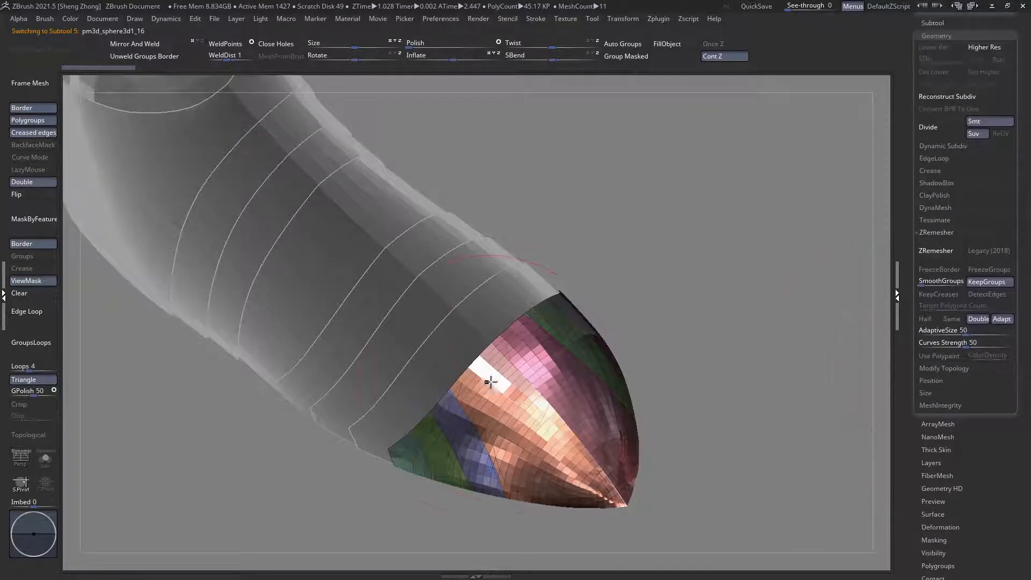
right_drag(492, 382, 848, 272)
right_drag(427, 401, 859, 293)
click(922, 255)
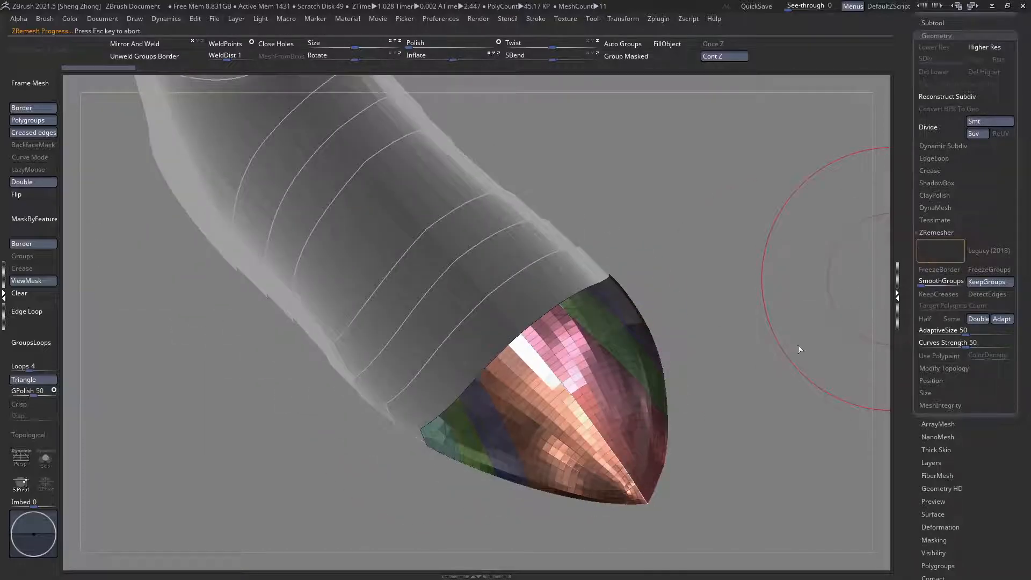
right_drag(543, 401, 444, 404)
Step: Try masking the toe cap's open border by feature and inverting the mask, undoing and clearing the trial masks
right_drag(333, 306, 279, 263)
click(25, 221)
ctrl+right_drag(336, 306, 279, 302)
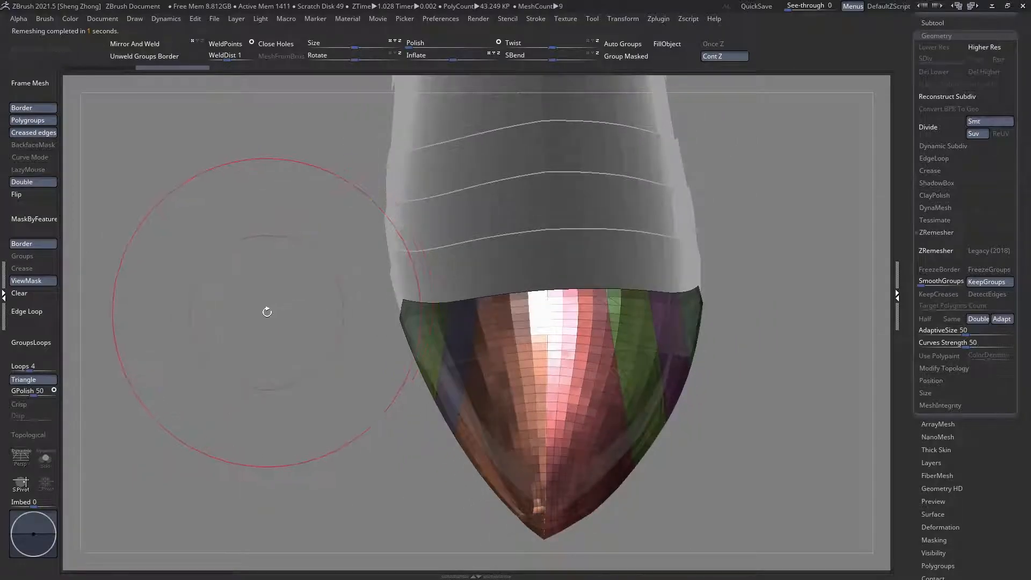
ctrl+click(259, 322)
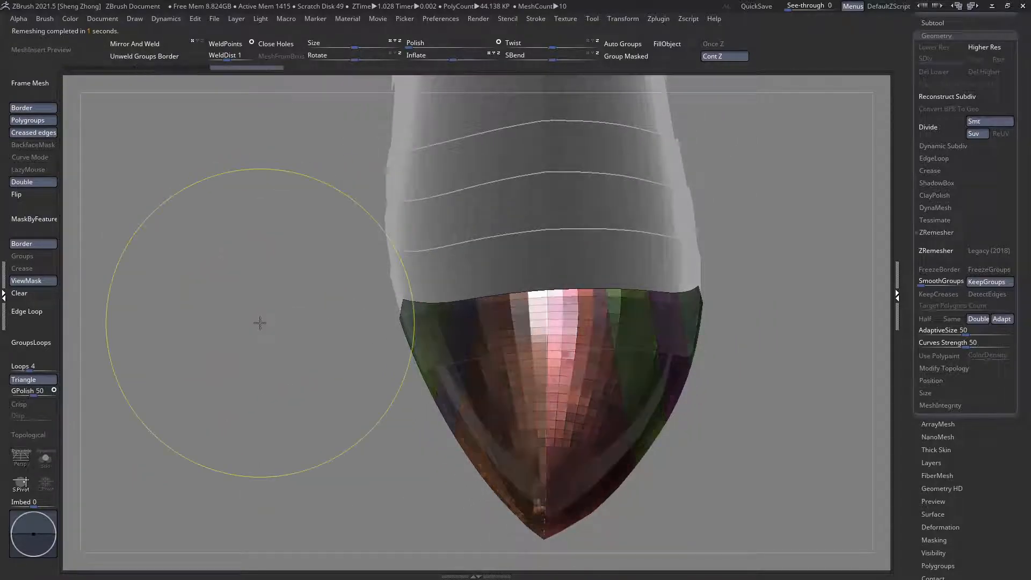
ctrl+click(259, 323)
ctrl+click(259, 324)
mouse_move(252, 357)
right_down()
mouse_move(273, 364)
mouse_move(322, 324)
mouse_move(342, 343)
mouse_move(267, 343)
mouse_move(294, 344)
right_up()
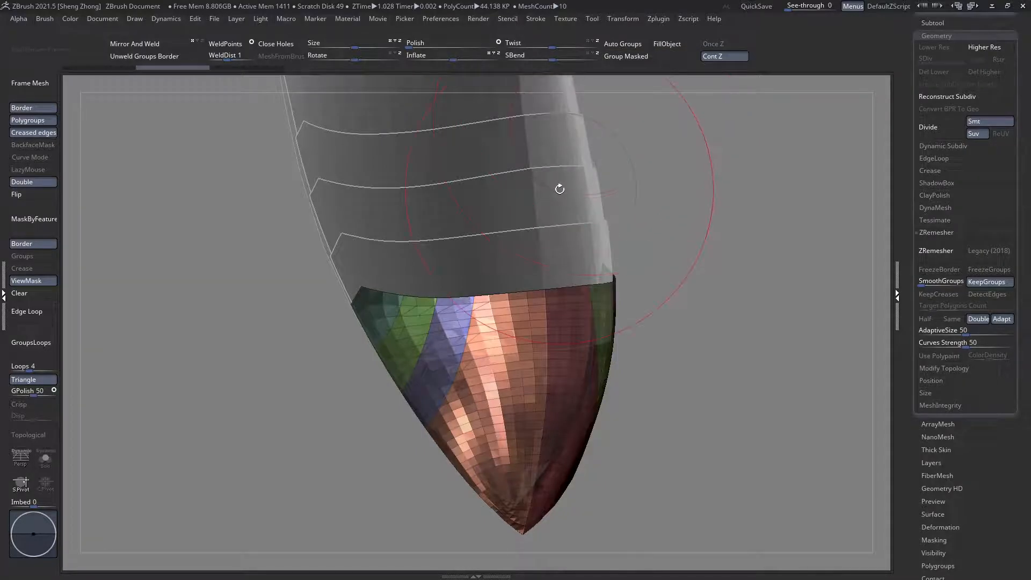
key(ctrl+shift+z)
mouse_move(372, 216)
right_down()
mouse_move(478, 280)
mouse_move(421, 288)
right_up()
key(ctrl+z)
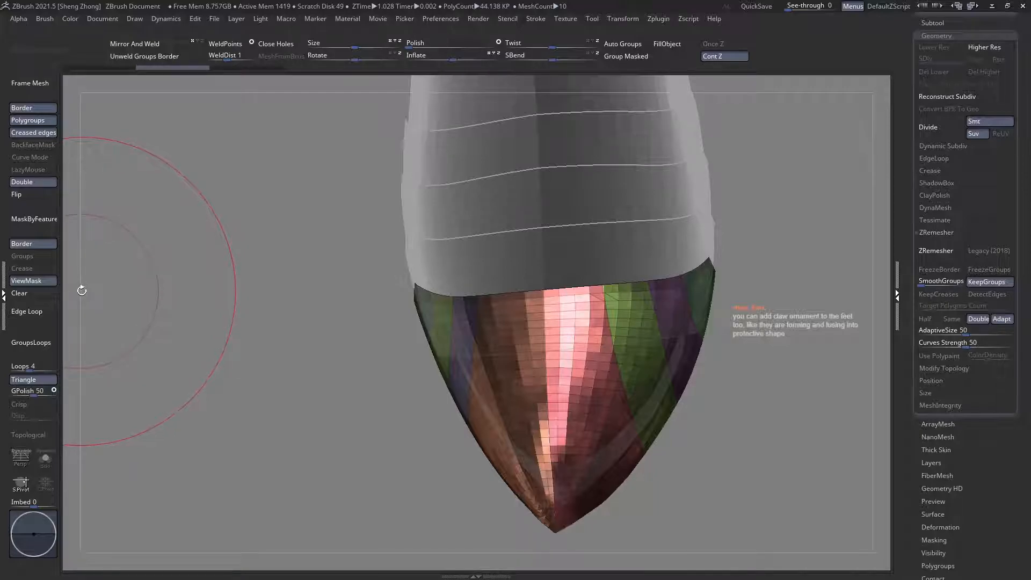
click(25, 295)
Step: Mask thin strips along the toe cap's ankle-side and outer side edges with mask curves, isolating the toe cap on the way
alt+right_drag(377, 359, 341, 345)
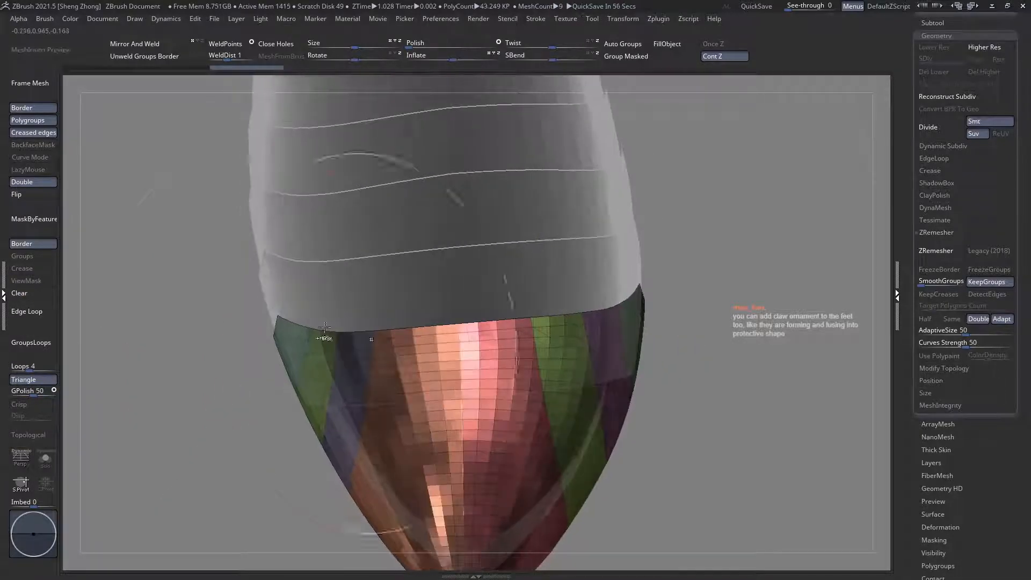
ctrl+drag(294, 328, 354, 335)
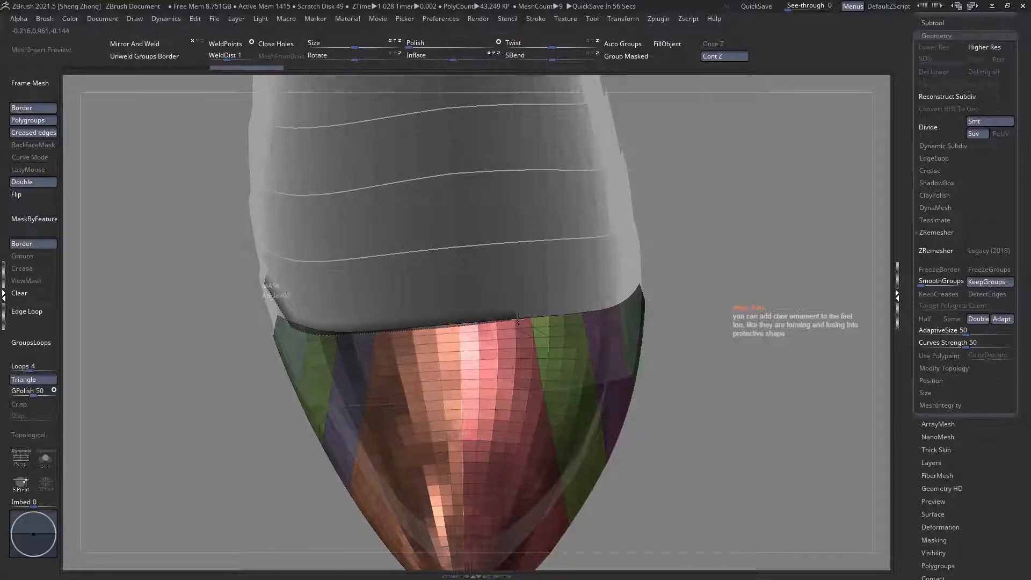
ctrl+drag(629, 299, 648, 267)
alt+right_drag(510, 425, 373, 406)
ctrl+shift+drag(599, 437, 184, 325)
alt+right_drag(587, 280, 477, 286)
alt+right_drag(614, 146, 424, 383)
ctrl+shift+drag(537, 190, 503, 239)
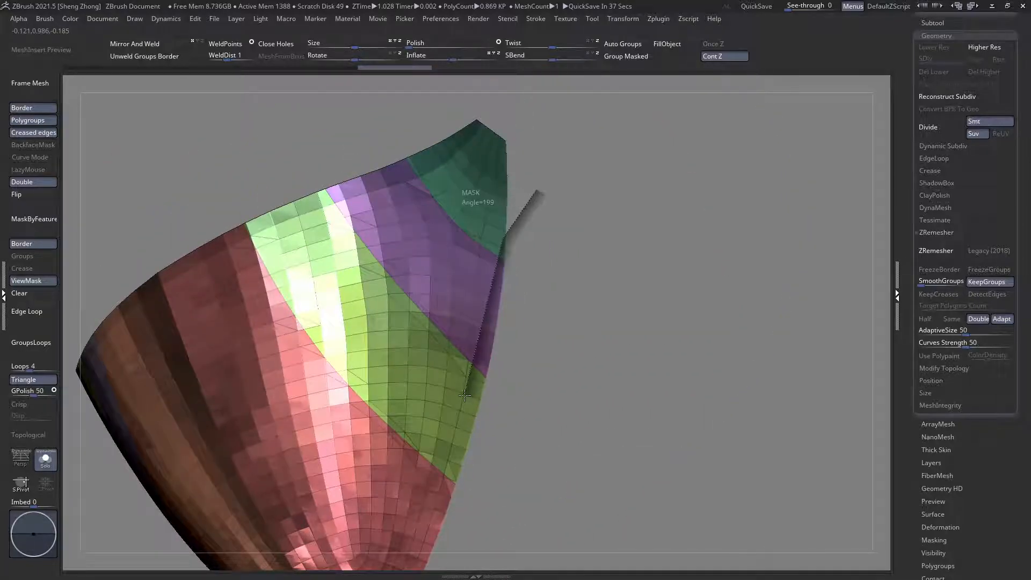
ctrl+shift+drag(475, 399, 446, 504)
Step: Remove the masked edge polygons from the toe cap and remesh it with ZRemesher
ctrl+shift+drag(480, 550, 480, 552)
ctrl+right_drag(430, 504, 410, 354)
ctrl+shift+drag(597, 351, 621, 322)
ctrl+shift+click(630, 328)
right_drag(533, 350, 754, 301)
click(933, 256)
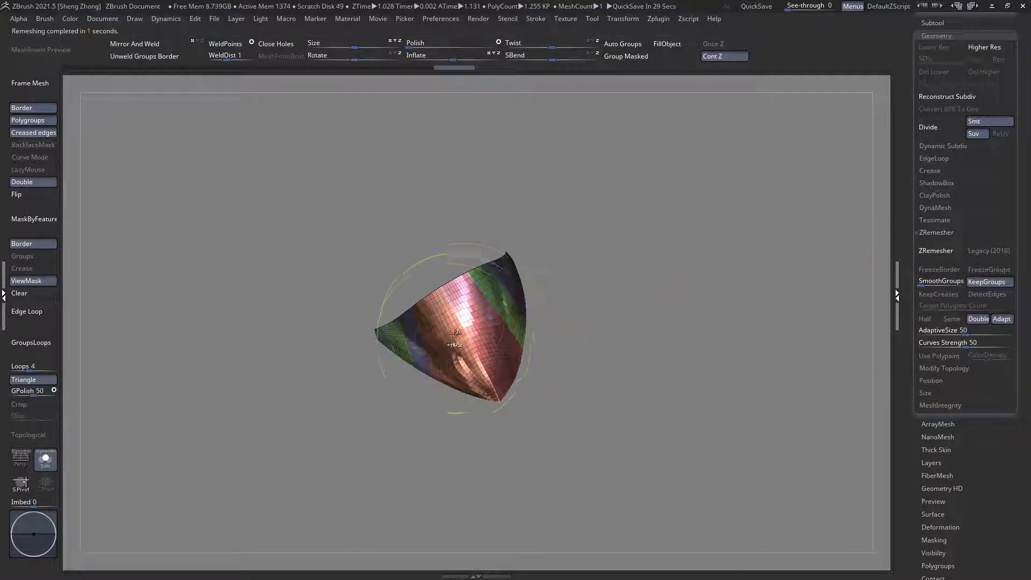
Step: Show all subtools again, make the narrow plate directly behind the toe cap active, and isolate it
ctrl+right_drag(455, 332, 386, 402)
right_drag(370, 359, 565, 415)
click(46, 467)
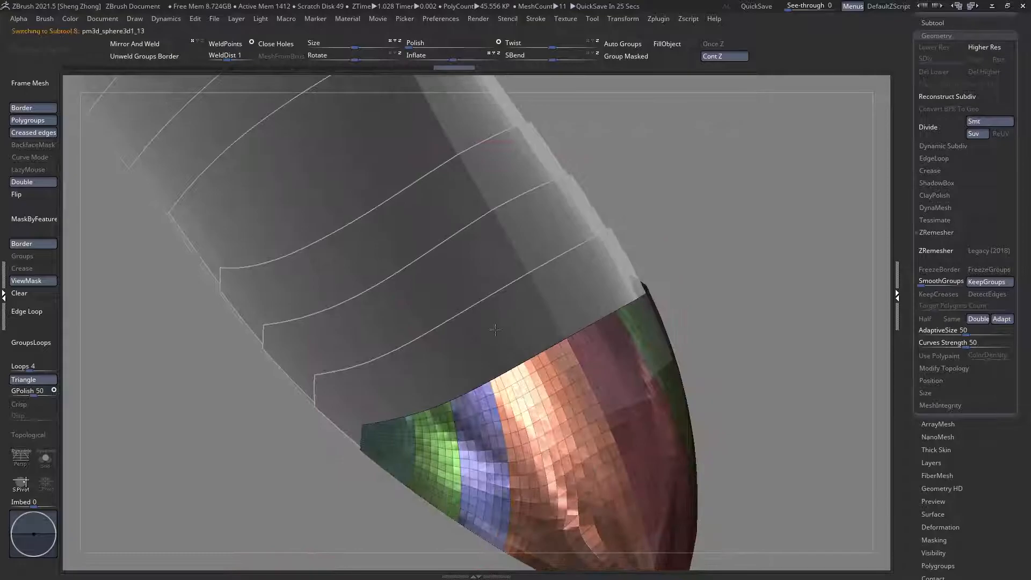
click(41, 468)
right_drag(430, 376, 269, 321)
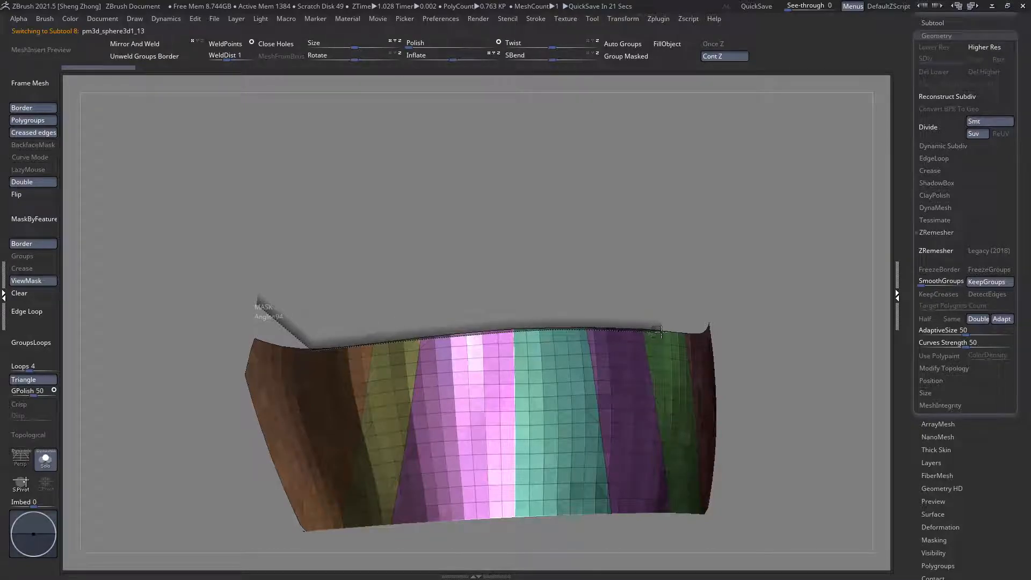
Step: Mask a thin strip along the isolated plate's ankle-side edge with mask curves from both sides
ctrl+drag(685, 289, 686, 288)
right_drag(682, 292, 505, 321)
ctrl+drag(484, 322, 516, 345)
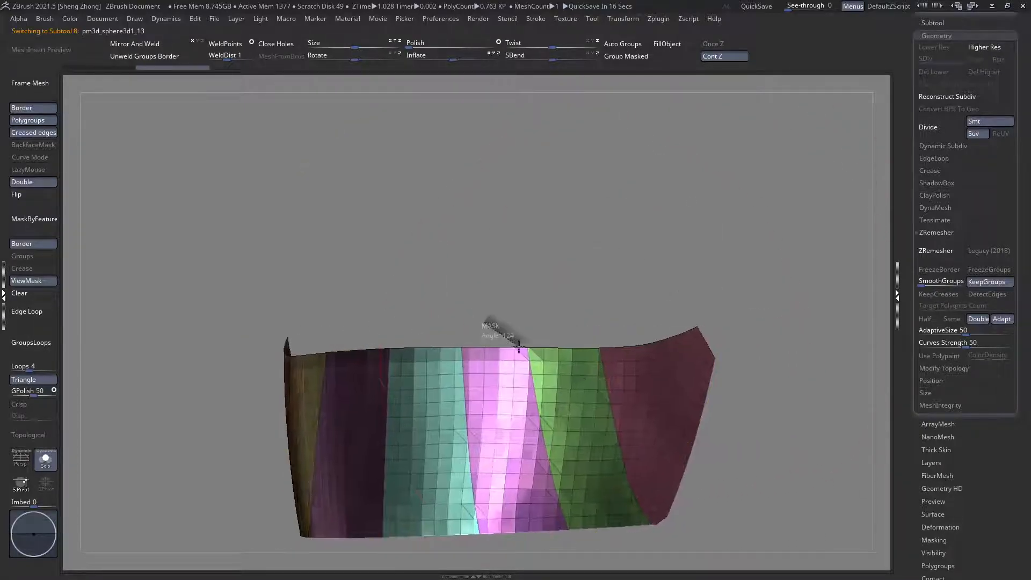
ctrl+drag(624, 350, 663, 287)
ctrl+right_drag(644, 301, 624, 328)
Step: Try to isolate the stray sliver at the plate's toe-side corner with a selection rectangle
ctrl+right_drag(276, 414, 334, 429)
alt+right_drag(107, 357, 479, 395)
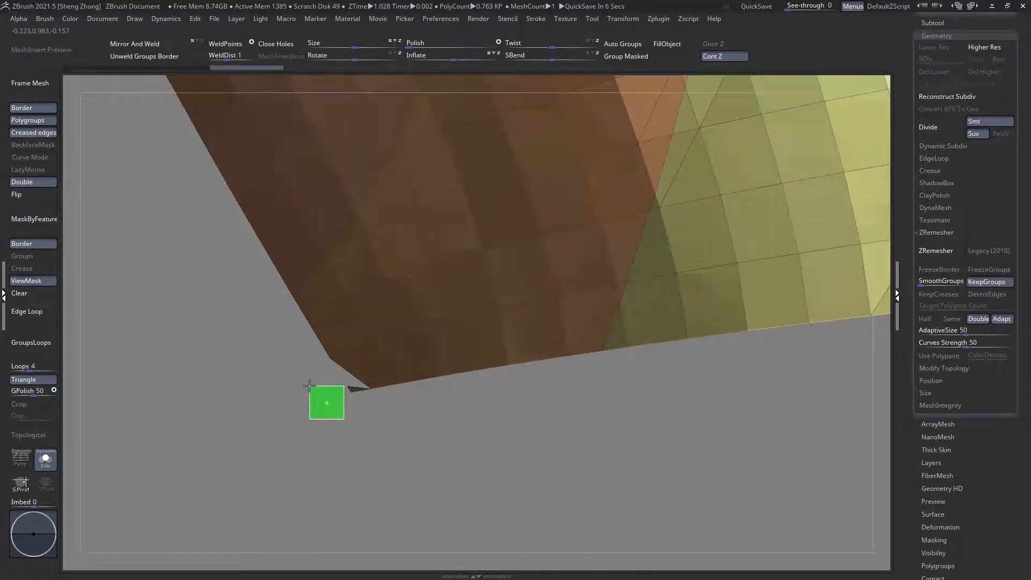
ctrl+alt+shift+drag(321, 387, 320, 387)
ctrl+right_drag(175, 395, 171, 308)
Step: Mask a thin strip along the plate's toe-side edge with mask curves running from one side to the other
alt+right_drag(672, 331, 405, 354)
ctrl+drag(873, 376, 732, 362)
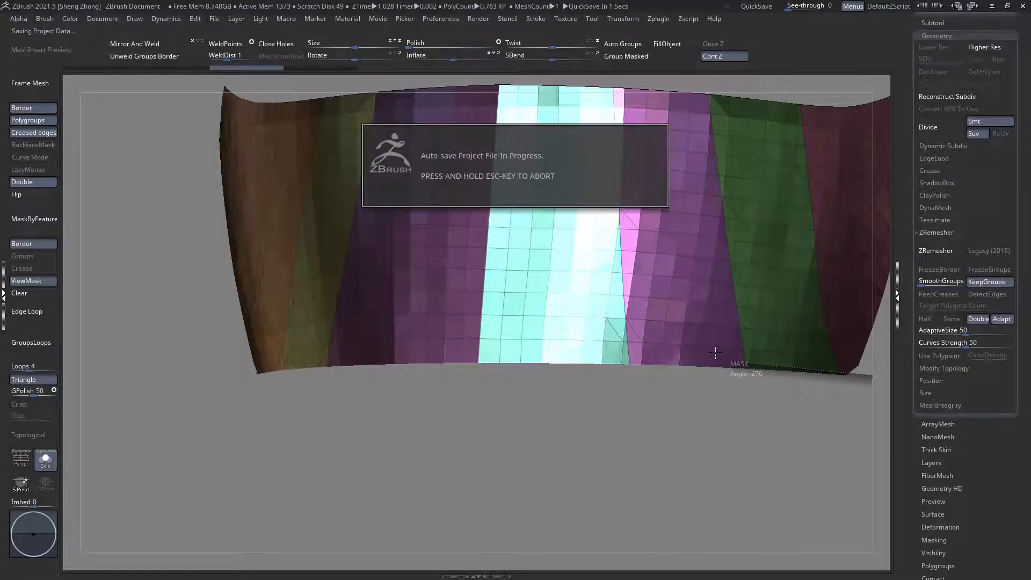
alt+right_drag(766, 329, 524, 334)
mouse_move(620, 354)
ctrl+right_down()
mouse_move(626, 397)
mouse_move(695, 403)
ctrl+right_up()
mouse_move(694, 403)
ctrl+mouse_down()
mouse_move(287, 367)
mouse_move(156, 426)
ctrl+mouse_up()
mouse_move(217, 397)
ctrl+right_down()
mouse_move(230, 345)
mouse_move(537, 359)
ctrl+right_up()
ctrl+drag(486, 342, 172, 344)
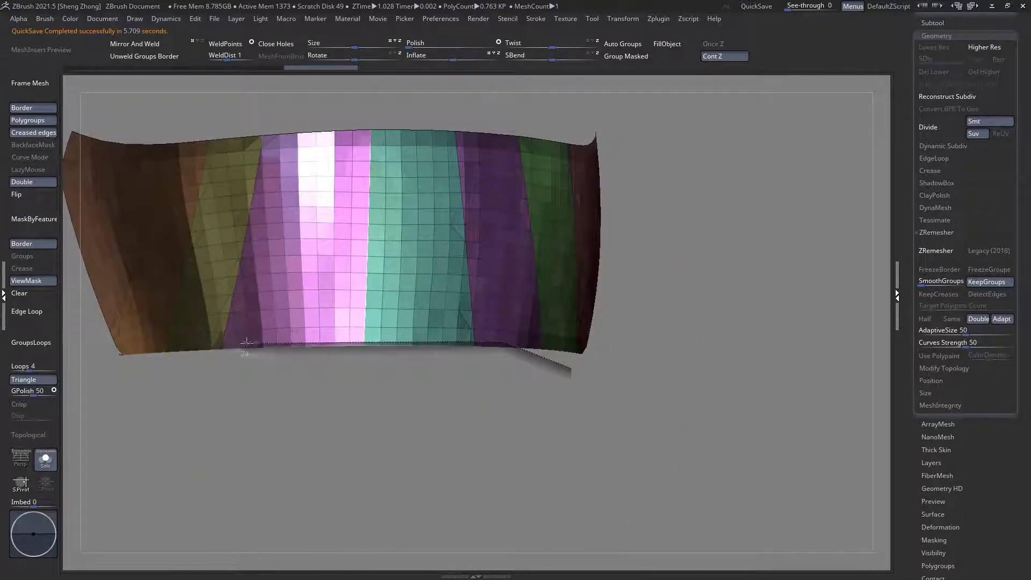
ctrl+drag(258, 344, 176, 406)
Step: Extend the mask along the remaining toe-side edge, including the stray sliver at the plate's corner
alt+right_drag(271, 349, 477, 331)
ctrl+right_drag(477, 331, 475, 424)
right_drag(475, 424, 451, 336)
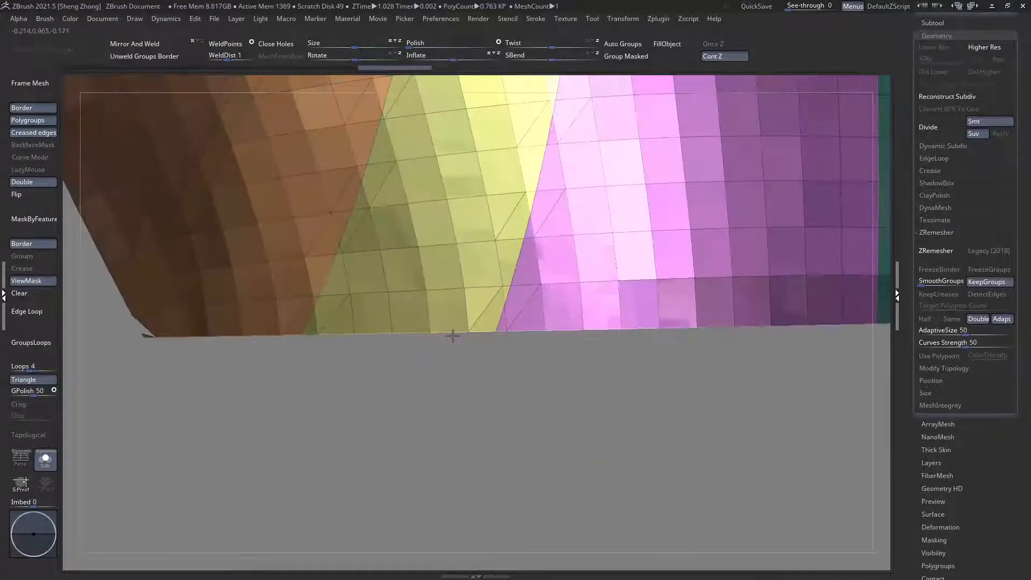
mouse_move(691, 378)
ctrl+mouse_down()
mouse_move(533, 325)
mouse_move(299, 341)
mouse_move(198, 333)
mouse_move(115, 360)
ctrl+mouse_up()
alt+right_drag(138, 345, 373, 338)
ctrl+right_drag(373, 338, 375, 384)
mouse_move(401, 381)
ctrl+mouse_down()
mouse_move(326, 333)
mouse_move(179, 323)
ctrl+mouse_up()
ctrl+right_drag(179, 324, 173, 281)
Step: Hide the masked edge polygons, delete them from the plate, and remesh the plate with ZRemesher
key(ctrl+h)
ctrl+shift+drag(258, 281, 284, 299)
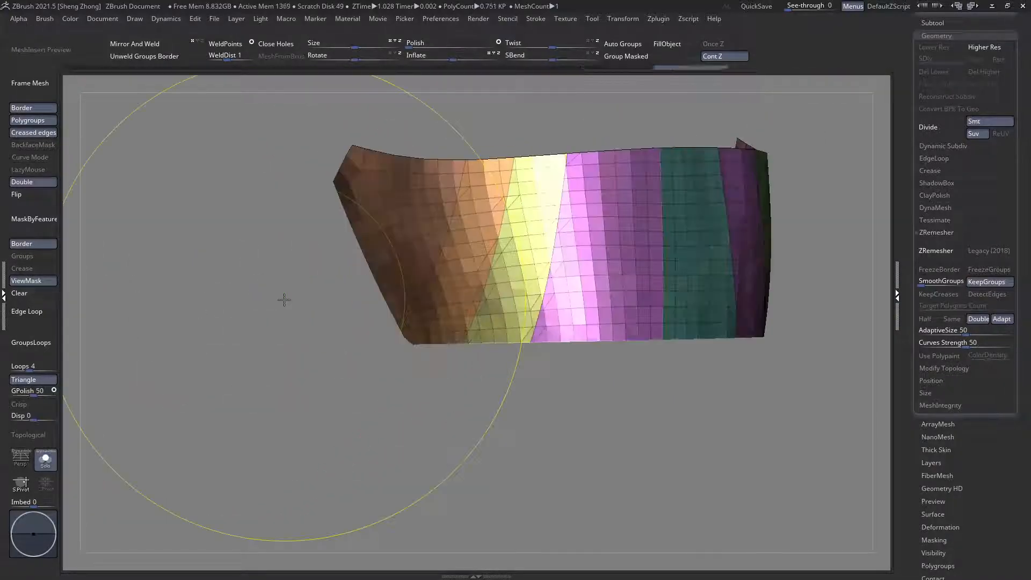
key(Delete)
alt+right_drag(459, 266, 252, 383)
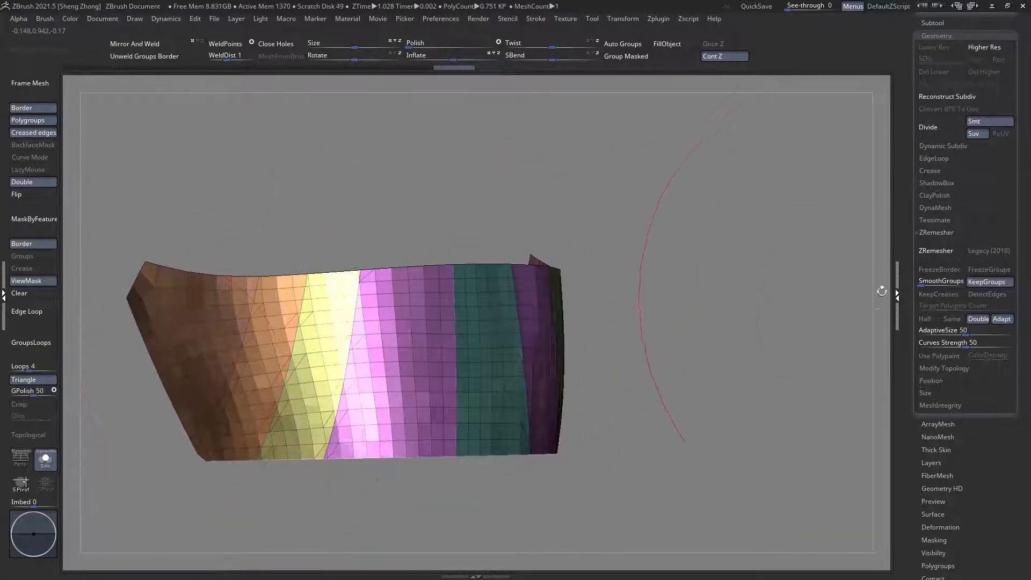
click(933, 251)
right_drag(530, 352, 253, 416)
Step: Leave the solo view, make the next plate toward the ankle active, and isolate it
click(56, 463)
alt+right_drag(456, 363, 428, 412)
alt+click(364, 344)
right_drag(364, 344, 183, 486)
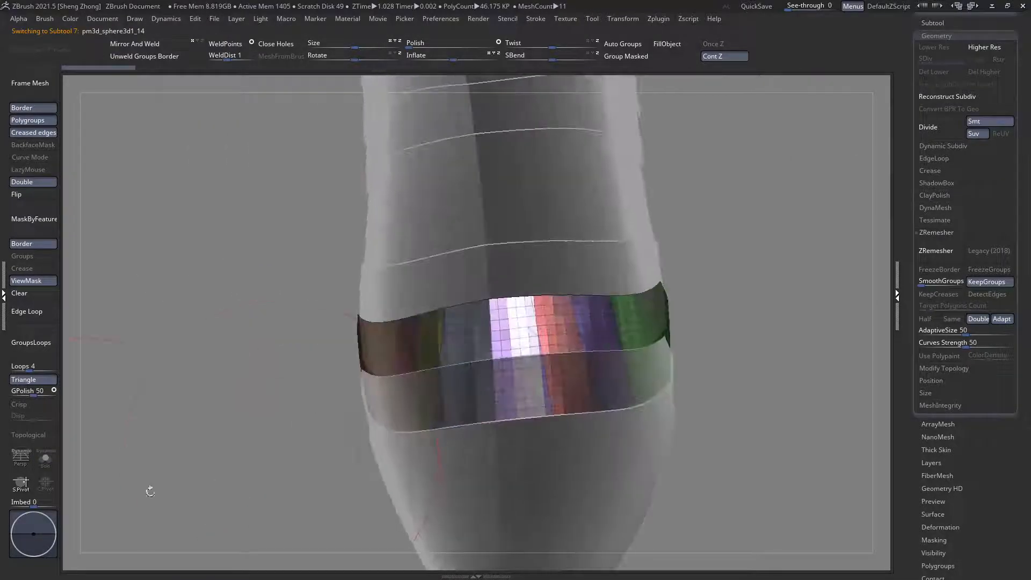
click(51, 465)
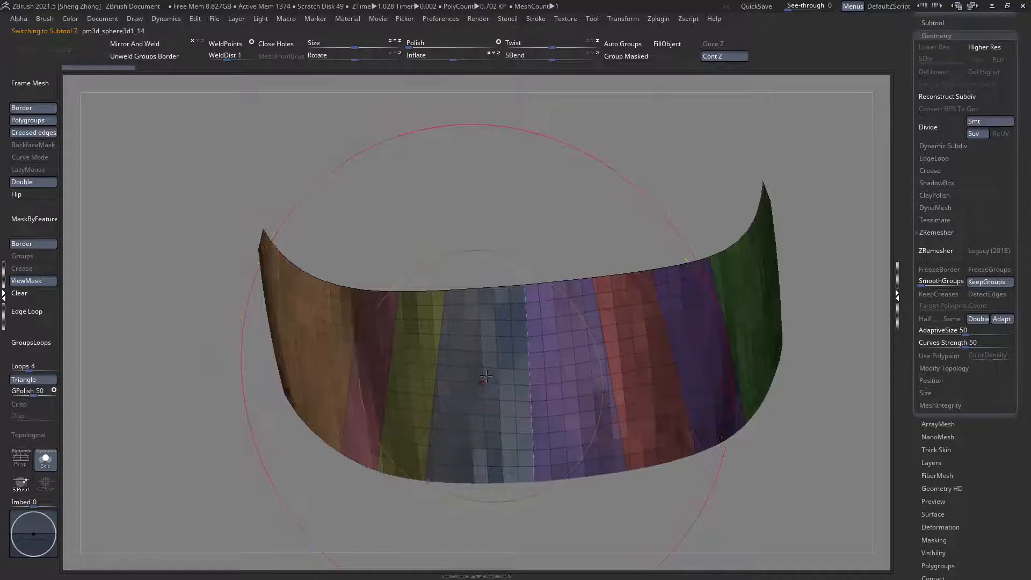
Step: Mask a thin strip along this second plate's ankle-side edge with mask curves across both halves
right_drag(487, 379, 268, 366)
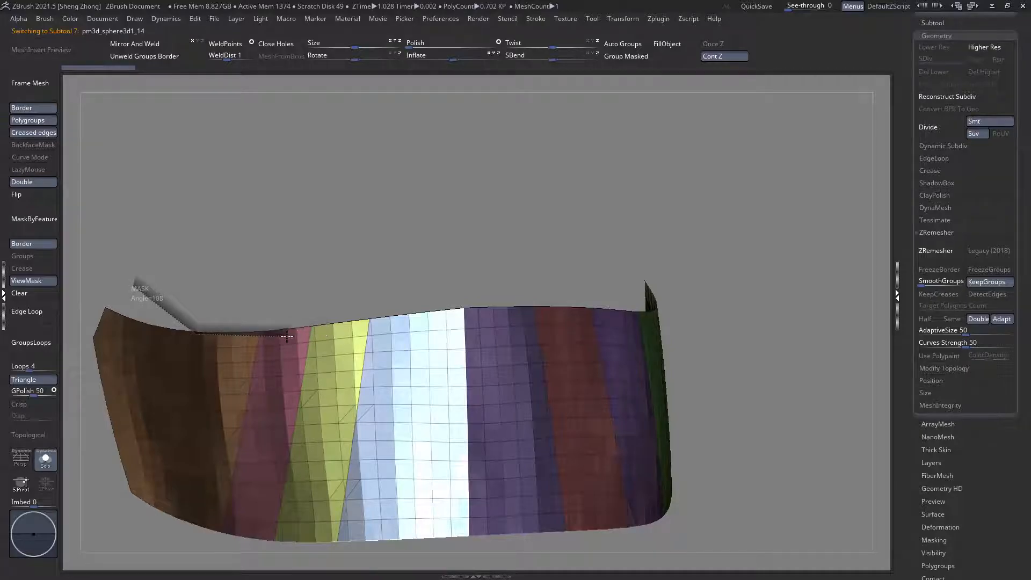
drag(287, 335, 268, 335)
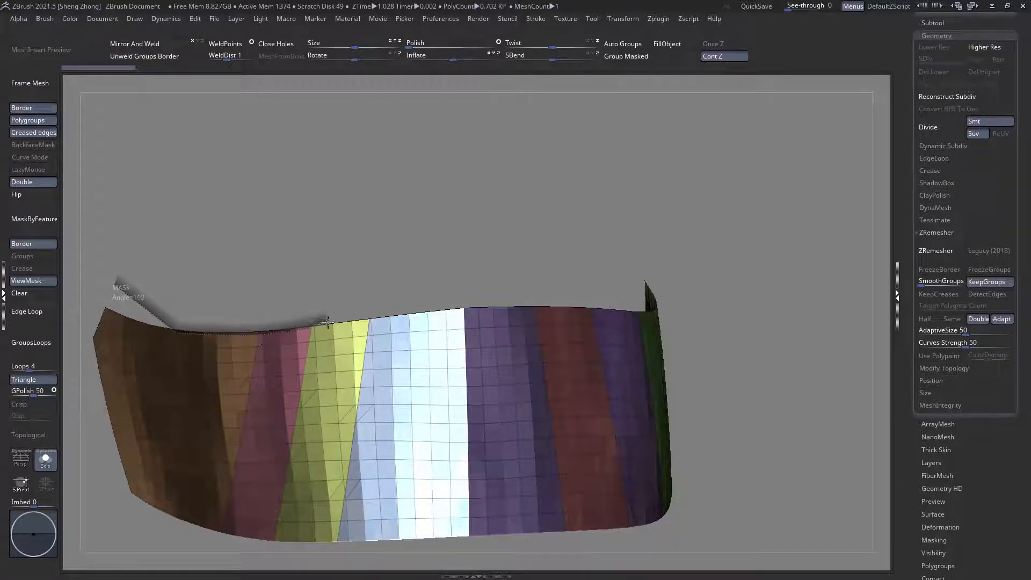
ctrl+drag(387, 320, 542, 271)
alt+right_drag(610, 317, 315, 367)
mouse_move(239, 306)
ctrl+mouse_down()
mouse_move(299, 345)
mouse_move(409, 347)
ctrl+mouse_up()
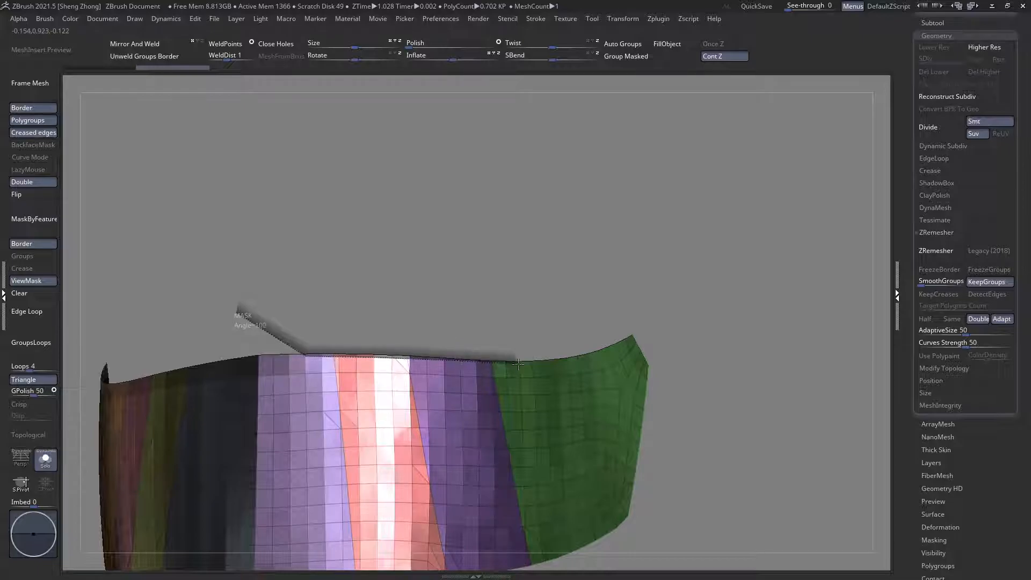
ctrl+drag(562, 334, 615, 266)
Step: Mask a thin strip along the second plate's toe-side edge with mask curves across both halves
alt+right_drag(506, 329, 729, 379)
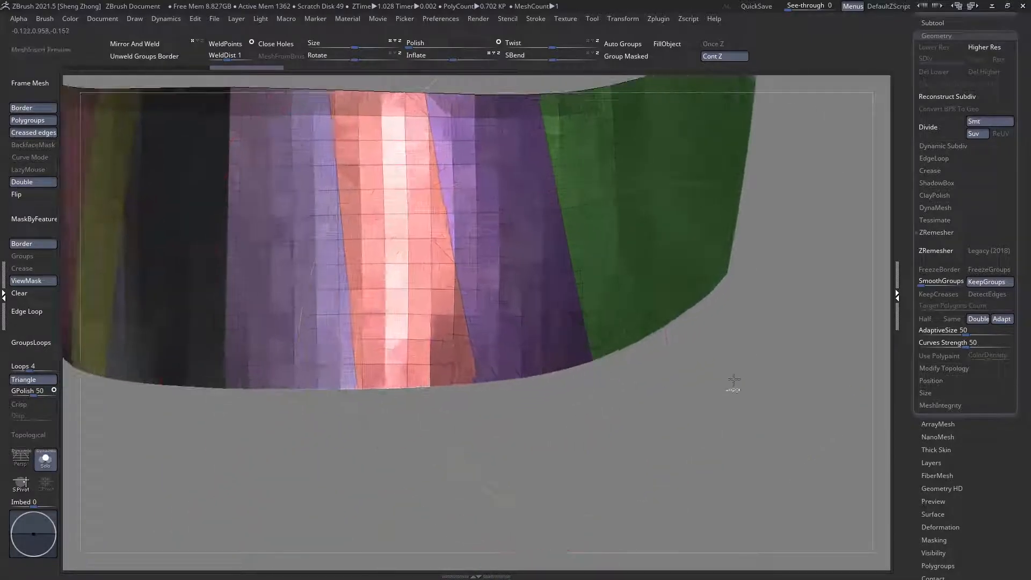
ctrl+drag(645, 336, 461, 381)
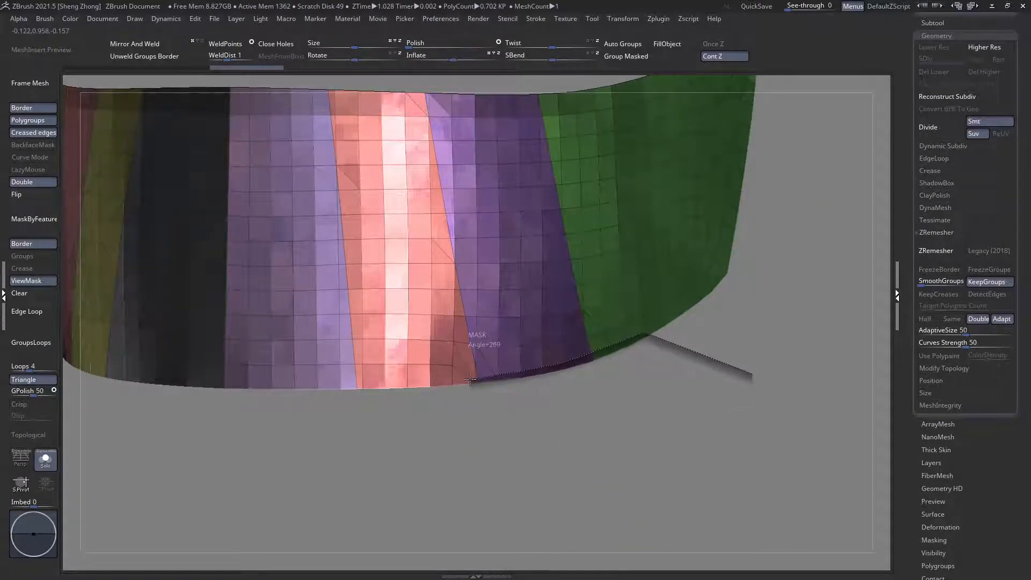
ctrl+drag(302, 397, 197, 472)
right_drag(269, 457, 590, 409)
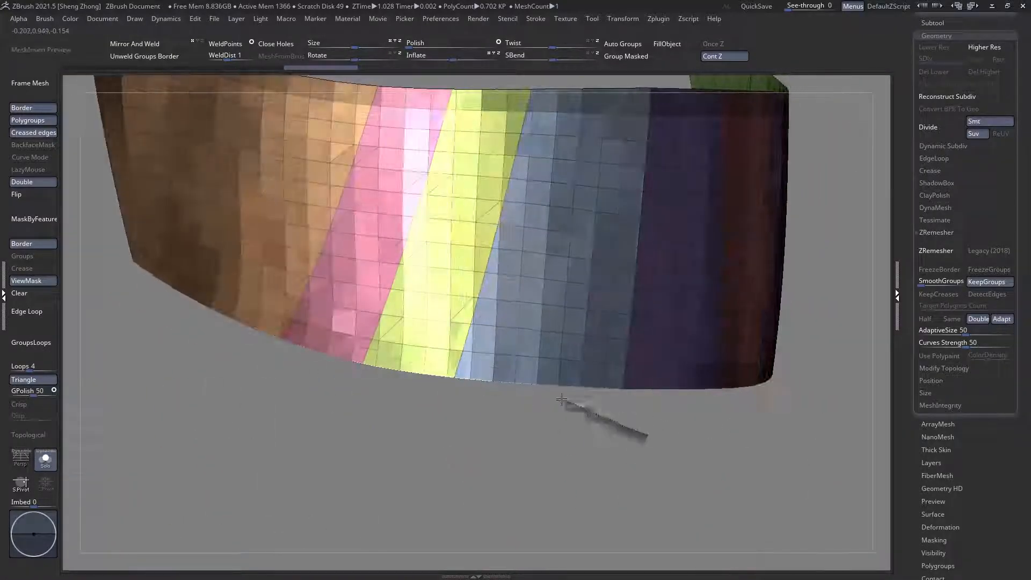
ctrl+drag(347, 359, 372, 361)
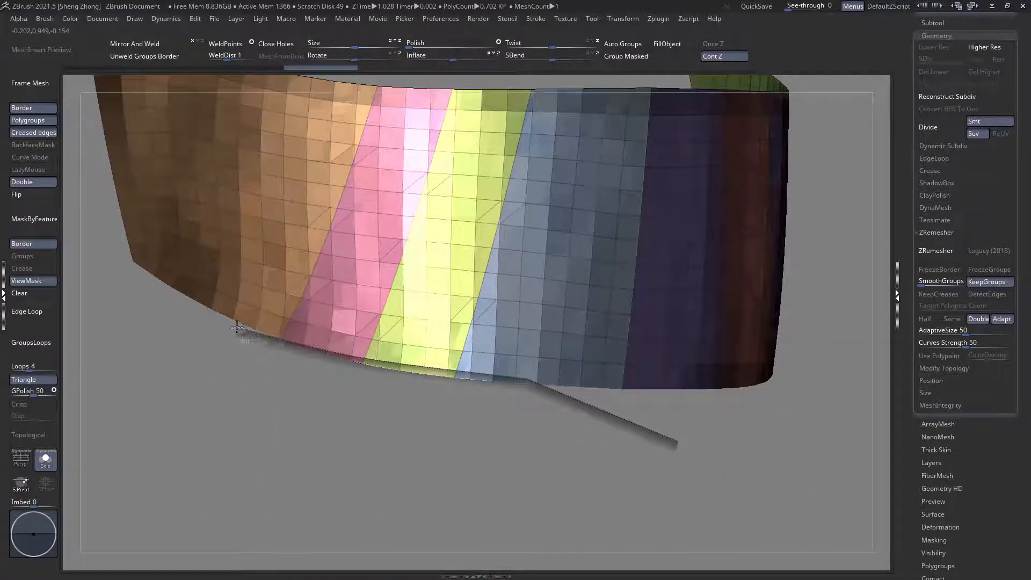
ctrl+drag(176, 326, 170, 328)
Step: Hide and delete the second plate's masked edge polygons, and remesh the plate with ZRemesher
ctrl+right_drag(171, 327, 89, 296)
alt+right_drag(253, 315, 321, 335)
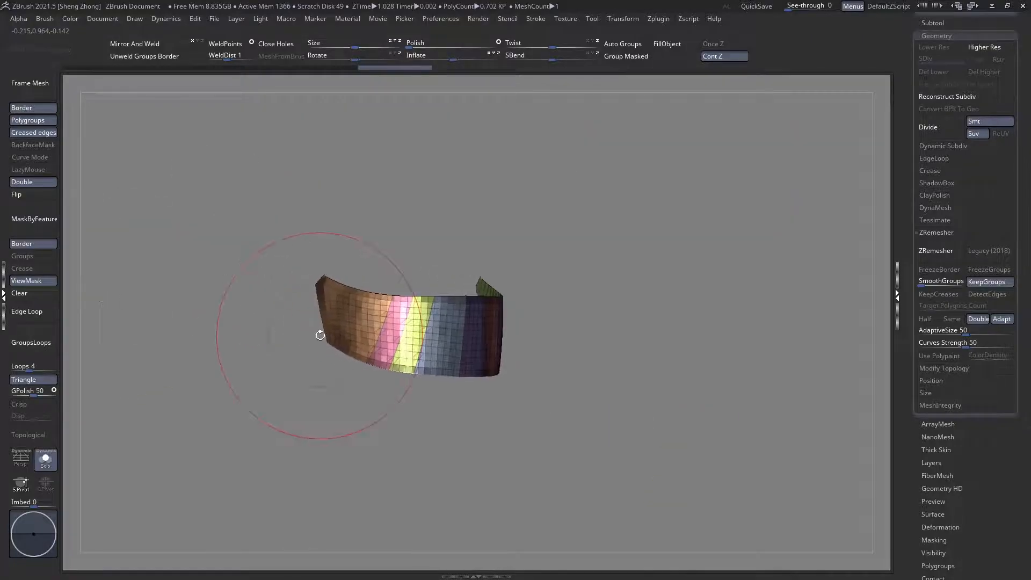
ctrl+shift+drag(242, 311, 215, 301)
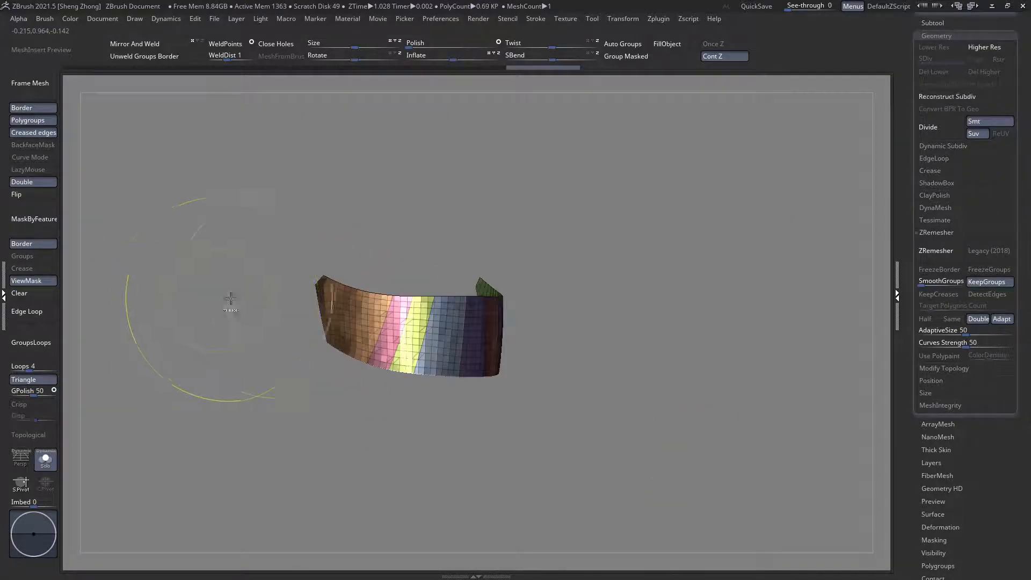
ctrl+right_drag(223, 301, 268, 333)
click(941, 255)
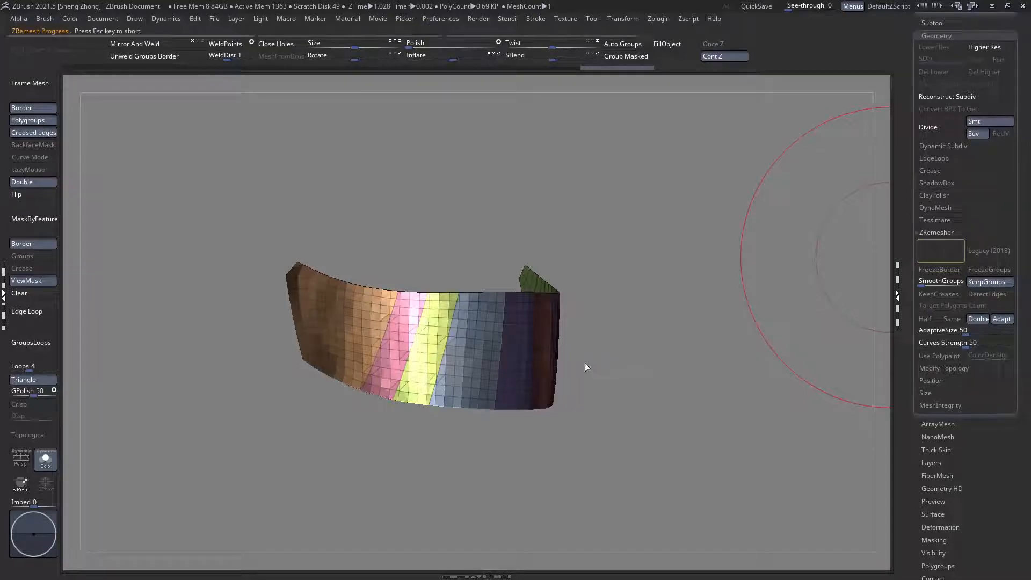
Step: Compare the second plate's toe-side edge before and after remeshing, and rerun ZRemesher with the Same polygon count option
right_drag(527, 340, 581, 477)
ctrl+right_drag(527, 345, 639, 437)
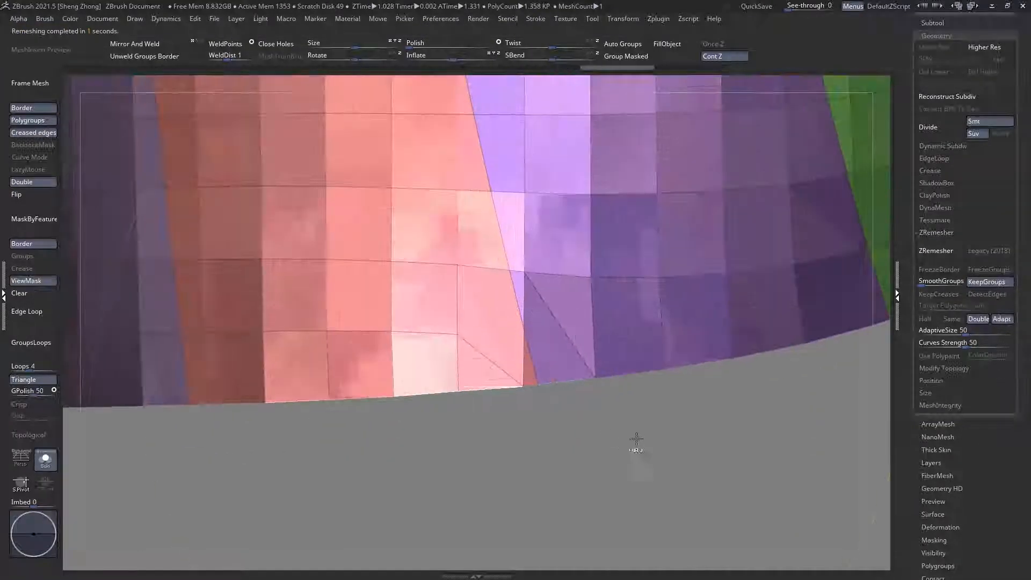
key(ctrl+shift+z)
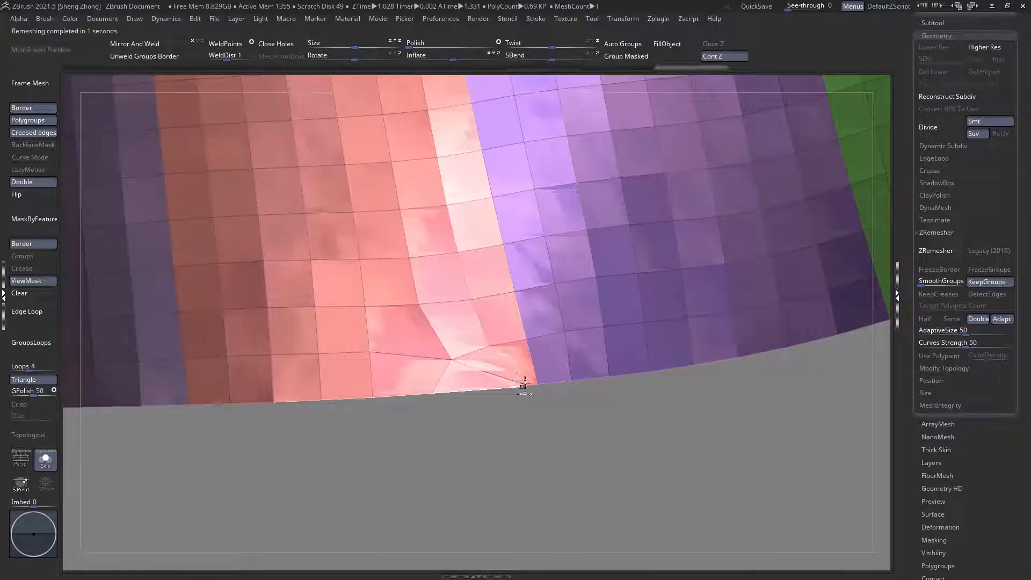
key(ctrl+z)
key(ctrl+z)
key(ctrl+shift+z)
right_drag(503, 398, 508, 376)
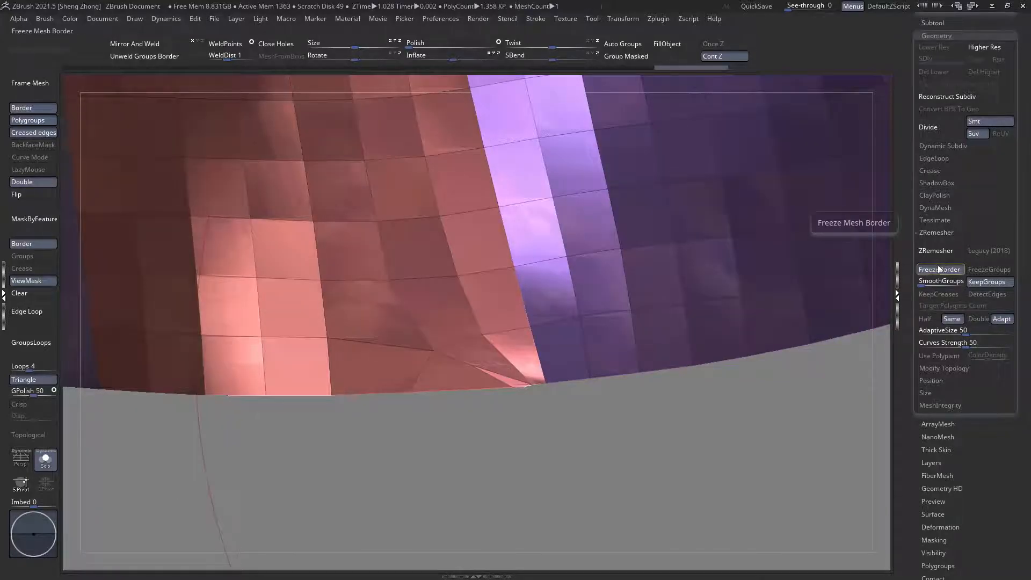
click(936, 250)
Step: Leave the solo view, make the third plate toward the ankle active, and isolate it
ctrl+right_drag(560, 387, 389, 248)
alt+right_drag(390, 247, 193, 384)
click(47, 460)
alt+right_drag(451, 280, 417, 314)
alt+click(394, 334)
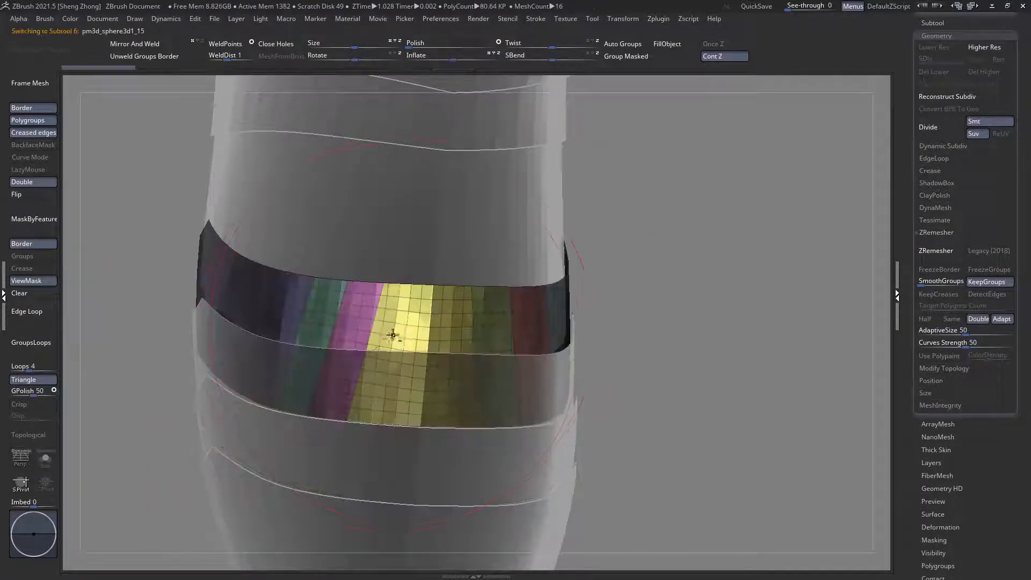
click(48, 462)
Step: Mask a thin strip along the third plate's ankle-side edge with a mask curve
mouse_move(398, 382)
alt+right_down()
mouse_move(442, 386)
mouse_move(405, 362)
mouse_move(429, 364)
mouse_move(429, 417)
alt+right_up()
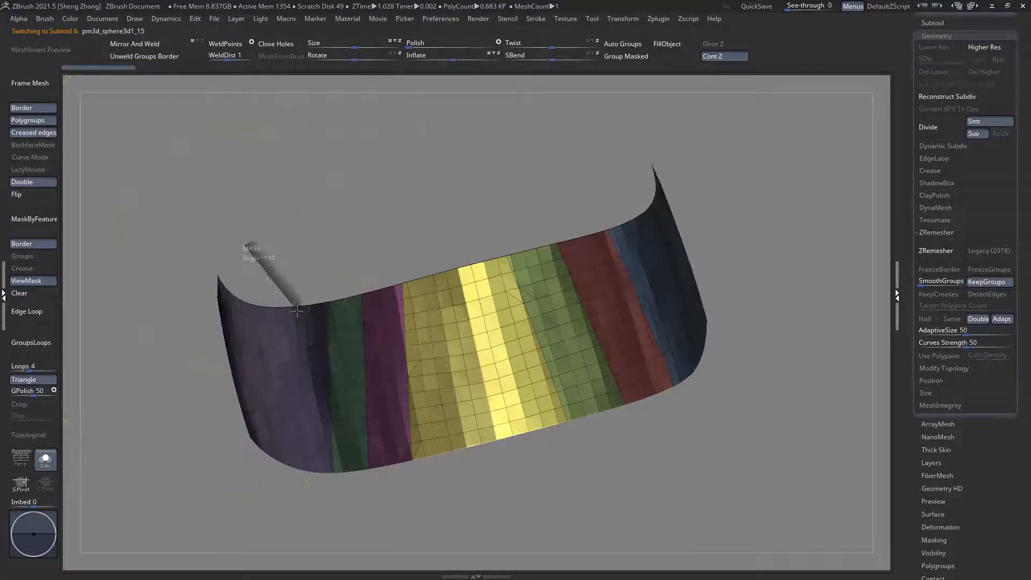
ctrl+drag(411, 280, 406, 277)
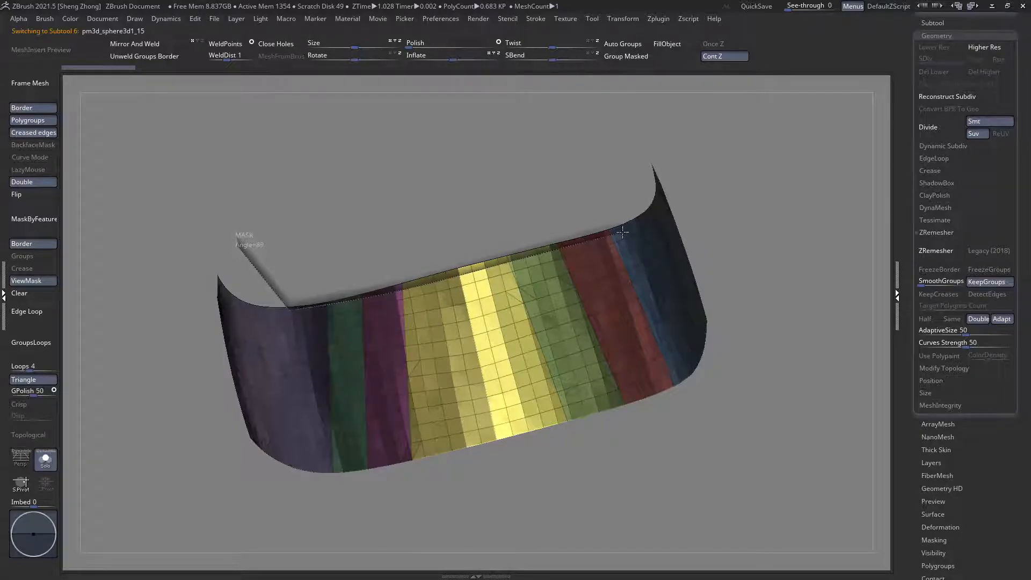
ctrl+drag(608, 154, 609, 155)
Step: Mask the third plate's toe-side edge with several mask curves, continuing around its curved side
right_drag(614, 244, 654, 222)
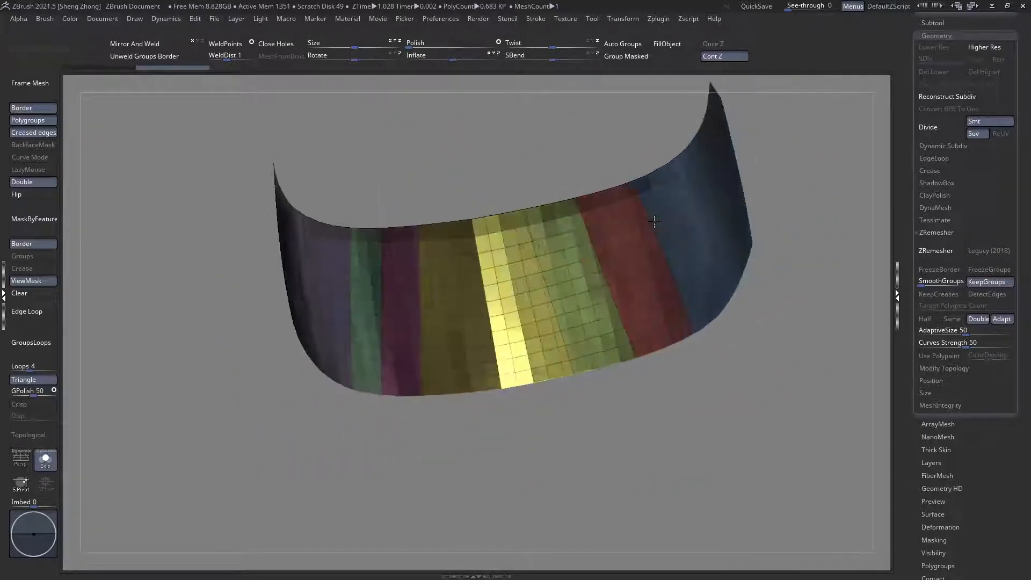
ctrl+right_drag(583, 297, 789, 322)
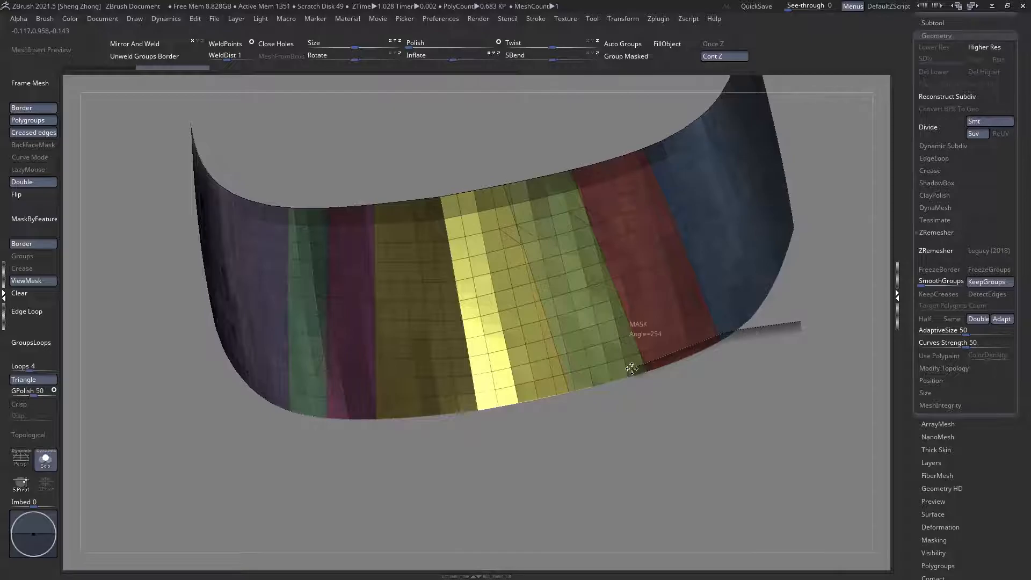
ctrl+drag(534, 394, 373, 415)
right_drag(373, 415, 463, 378)
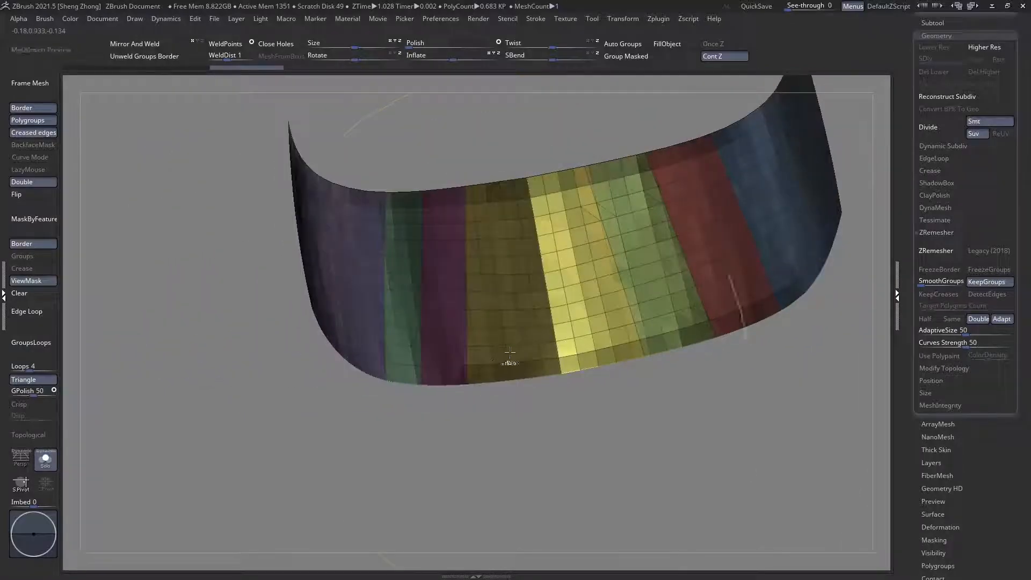
ctrl+right_drag(786, 295, 818, 307)
ctrl+drag(526, 380, 473, 424)
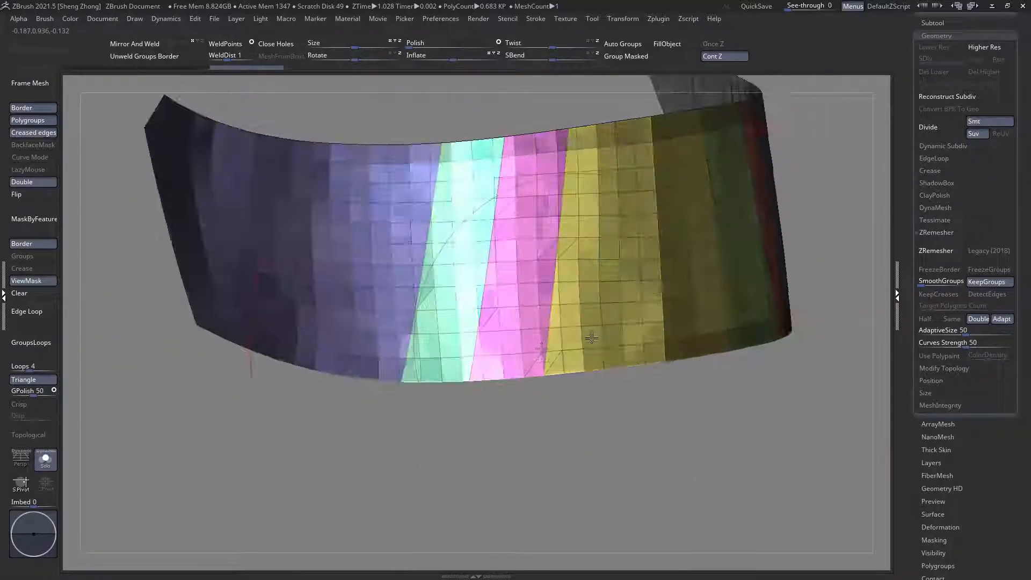
mouse_move(537, 376)
ctrl+right_down()
mouse_move(547, 385)
mouse_move(674, 372)
mouse_move(774, 382)
ctrl+right_up()
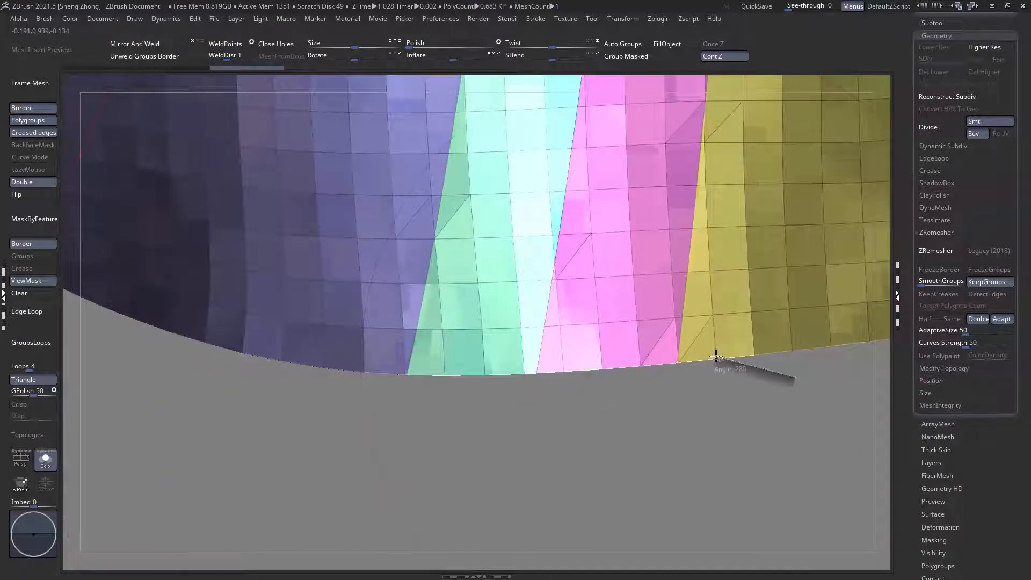
ctrl+drag(543, 378, 636, 367)
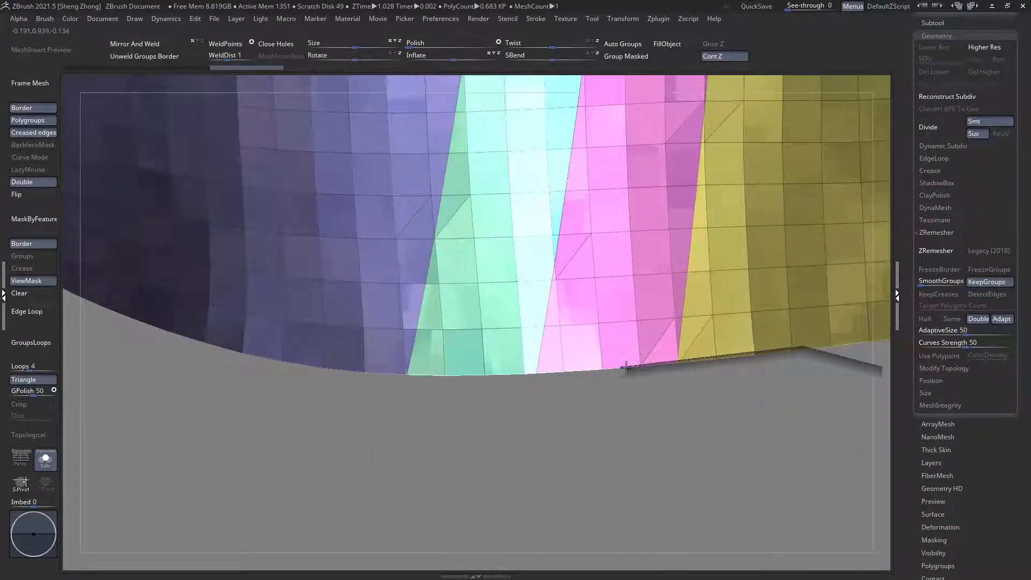
ctrl+drag(498, 370, 260, 371)
Step: Delete the third plate's masked edge polygons and remesh the plate with ZRemesher
ctrl+right_drag(259, 372, 253, 329)
key(ctrl+z)
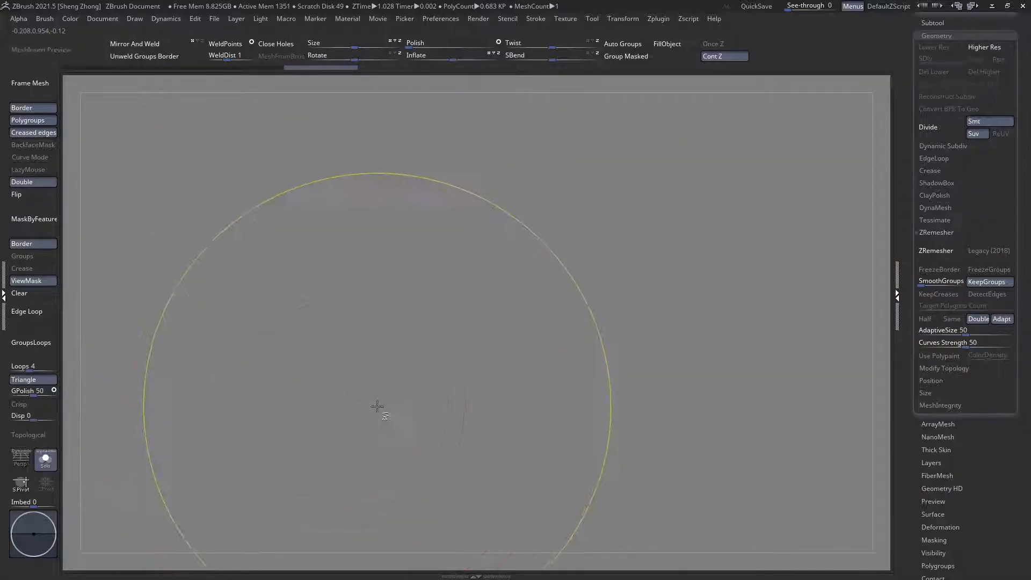
key(ctrl+z)
key(ctrl+z)
alt+right_drag(512, 288, 451, 357)
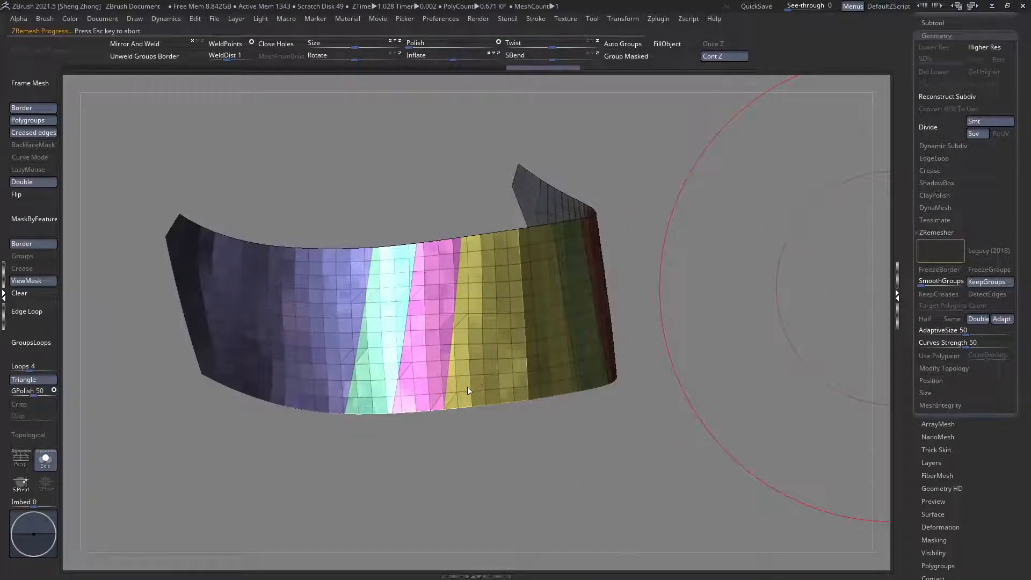
Step: Inspect the third plate's new topology near its toe-side edge and rerun ZRemesher with the Same polygon count option
mouse_move(467, 388)
alt+right_down()
mouse_move(437, 430)
mouse_move(392, 419)
mouse_move(387, 353)
alt+right_up()
alt+right_drag(386, 353, 385, 388)
mouse_move(602, 453)
ctrl+right_down()
mouse_move(664, 514)
mouse_move(624, 490)
ctrl+right_up()
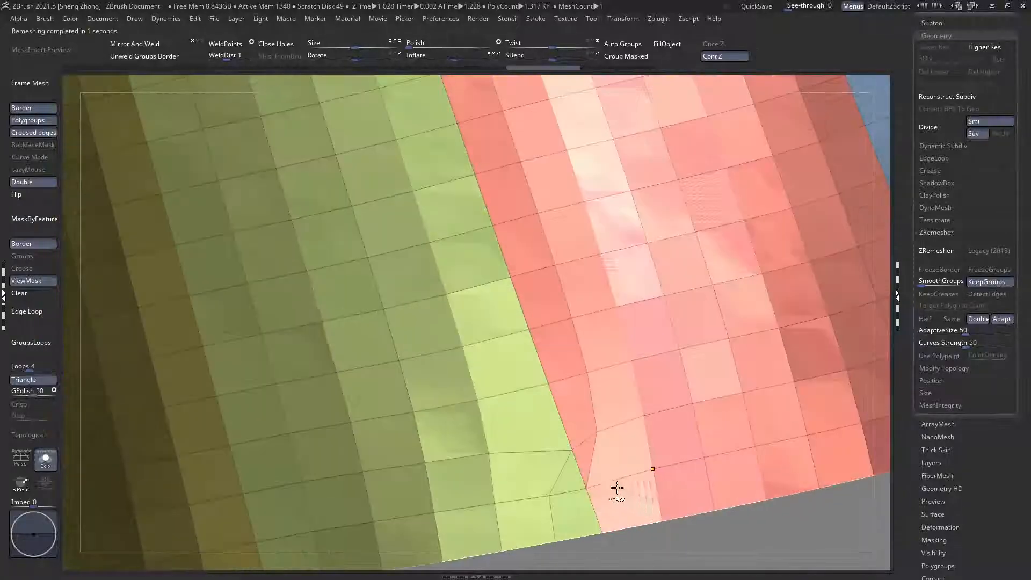
click(946, 260)
Step: Return to the full foot, make the fourth plate toward the ankle active, and isolate it
ctrl+right_drag(539, 411, 440, 341)
alt+right_drag(86, 375, 354, 417)
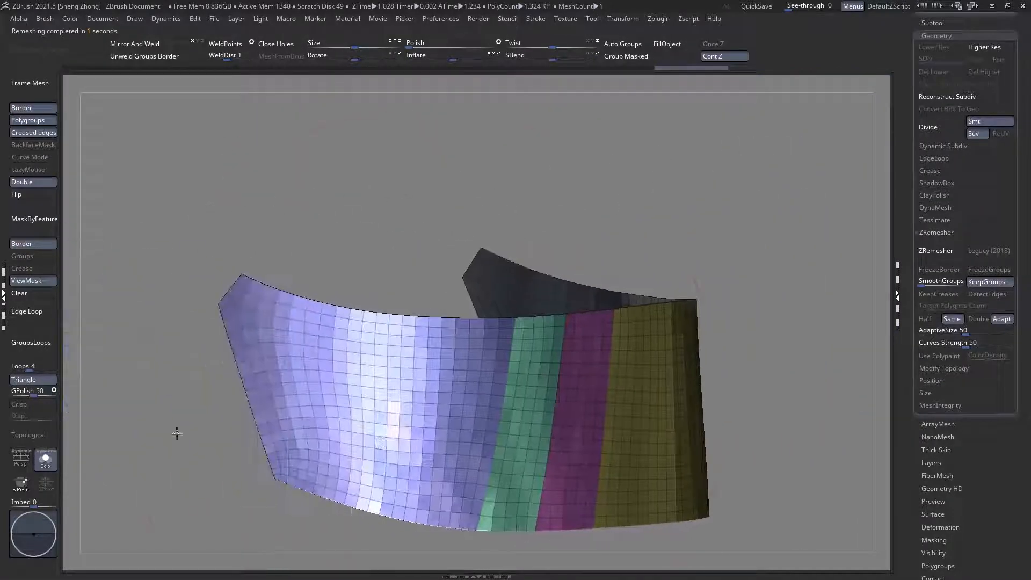
click(46, 461)
right_drag(515, 376, 450, 382)
alt+click(553, 254)
alt+right_drag(537, 242, 397, 305)
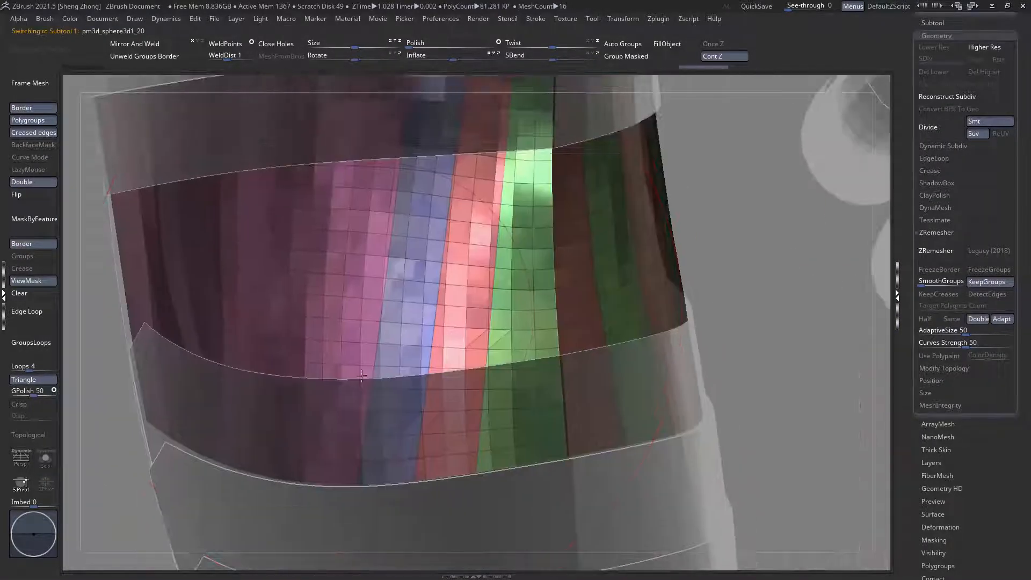
click(46, 461)
Step: Mask a thin strip along the fourth plate's ankle-side edge across both halves
ctrl+right_drag(381, 393, 430, 371)
ctrl+right_drag(430, 371, 403, 397)
ctrl+drag(129, 230, 225, 262)
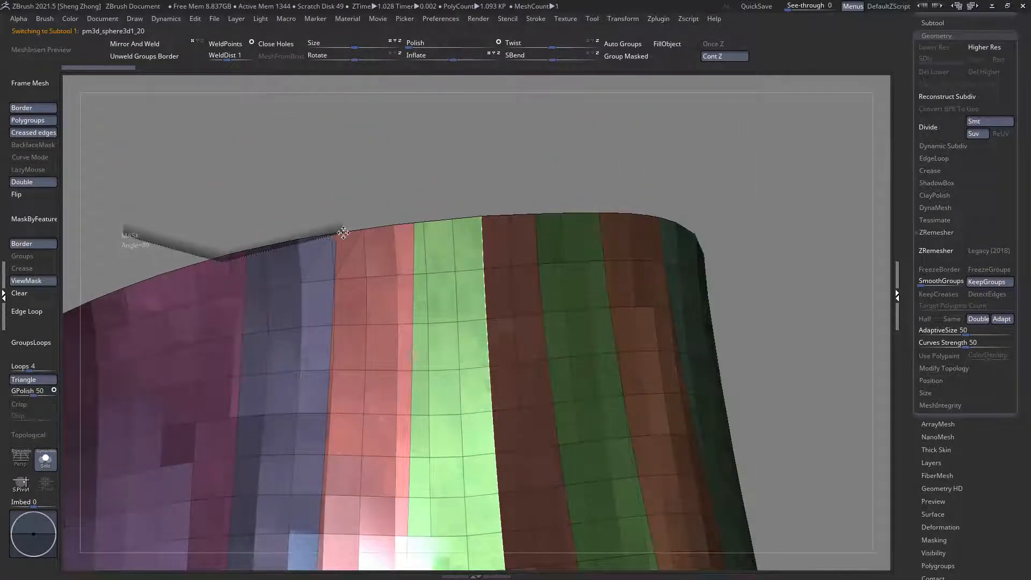
ctrl+drag(309, 245, 439, 229)
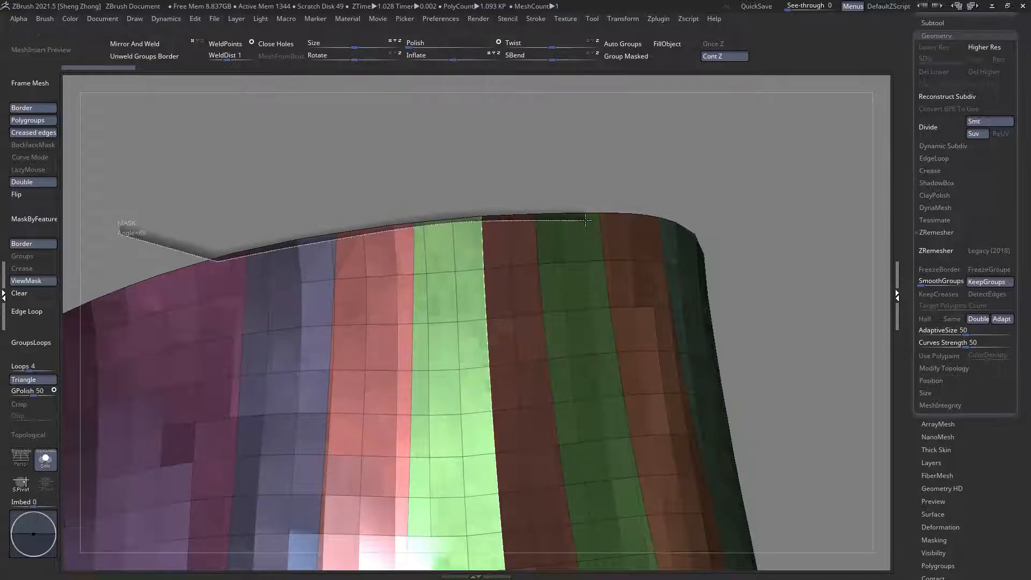
ctrl+drag(691, 226, 747, 187)
Step: Mask a thin strip along the fourth plate's toe-side edge with mask curves
ctrl+right_drag(615, 247, 569, 220)
right_drag(569, 220, 569, 306)
alt+right_drag(529, 322, 478, 258)
alt+right_drag(545, 371, 582, 314)
right_drag(529, 306, 593, 322)
mouse_move(791, 381)
ctrl+mouse_down()
mouse_move(689, 352)
mouse_move(611, 377)
mouse_move(561, 374)
ctrl+mouse_up()
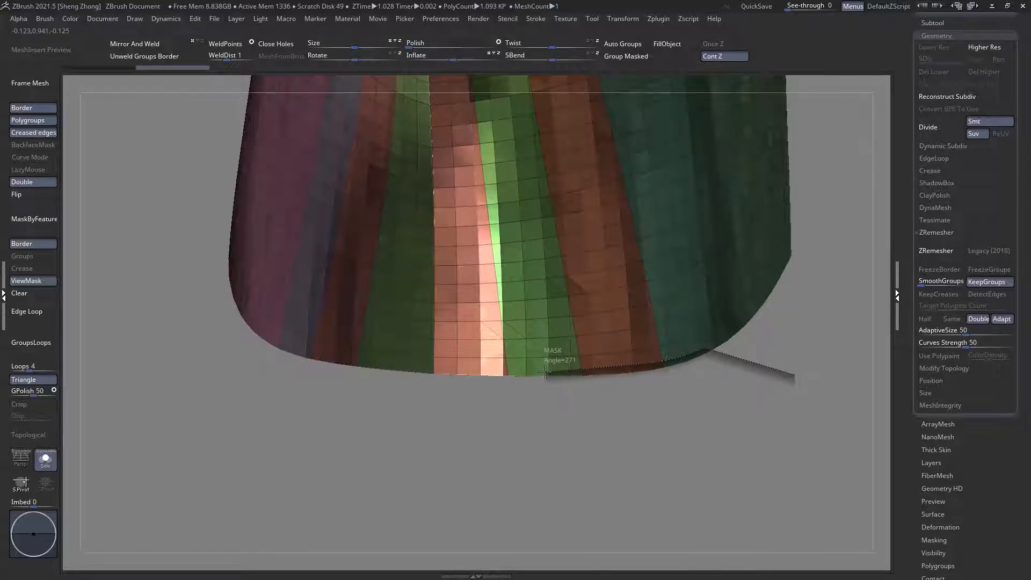
ctrl+drag(427, 371, 114, 379)
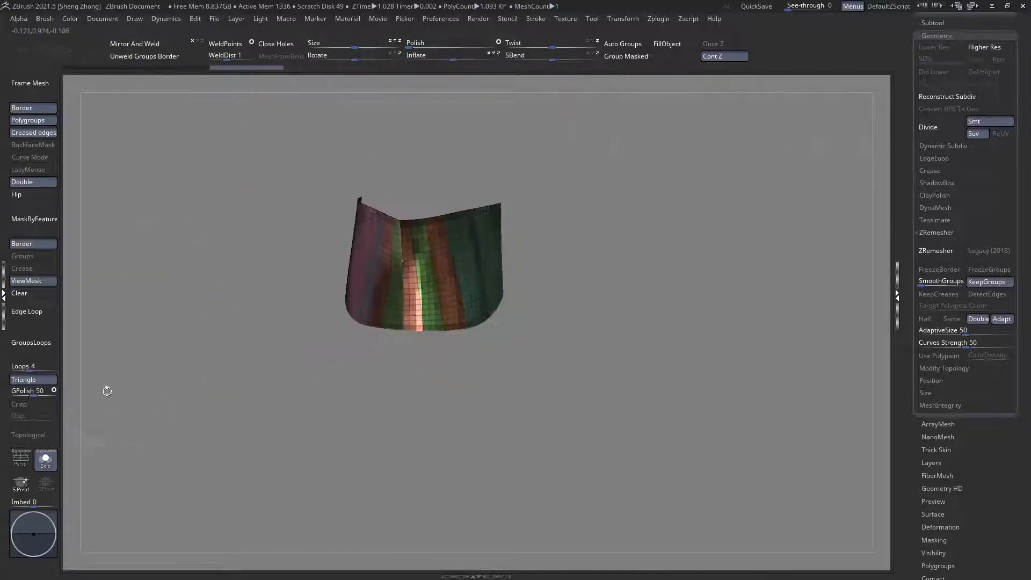
Step: Show all plates, check from several angles how the fourth plate overlaps its neighbours, and isolate it again
click(44, 458)
right_drag(393, 368, 414, 289)
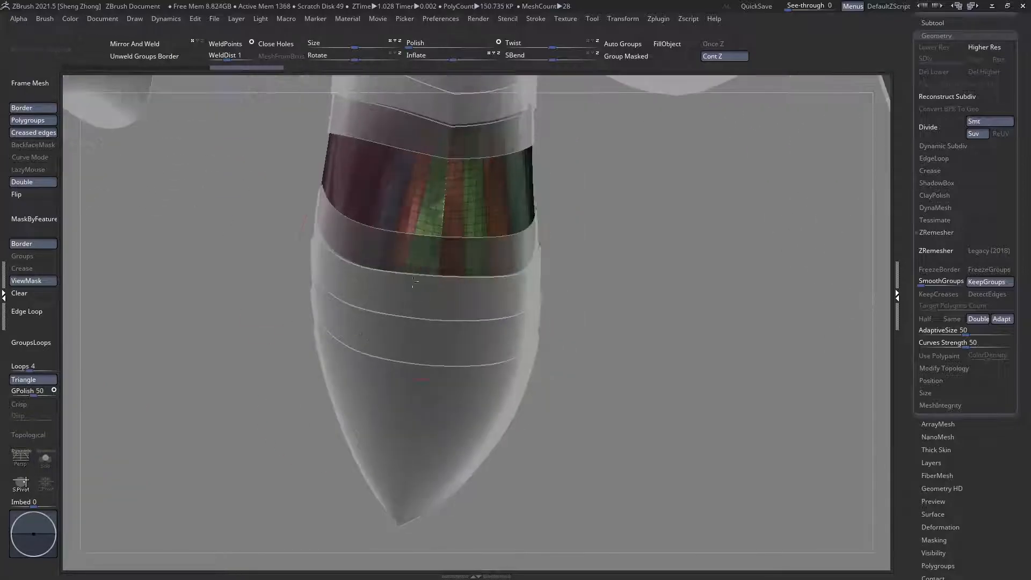
right_drag(404, 380, 406, 331)
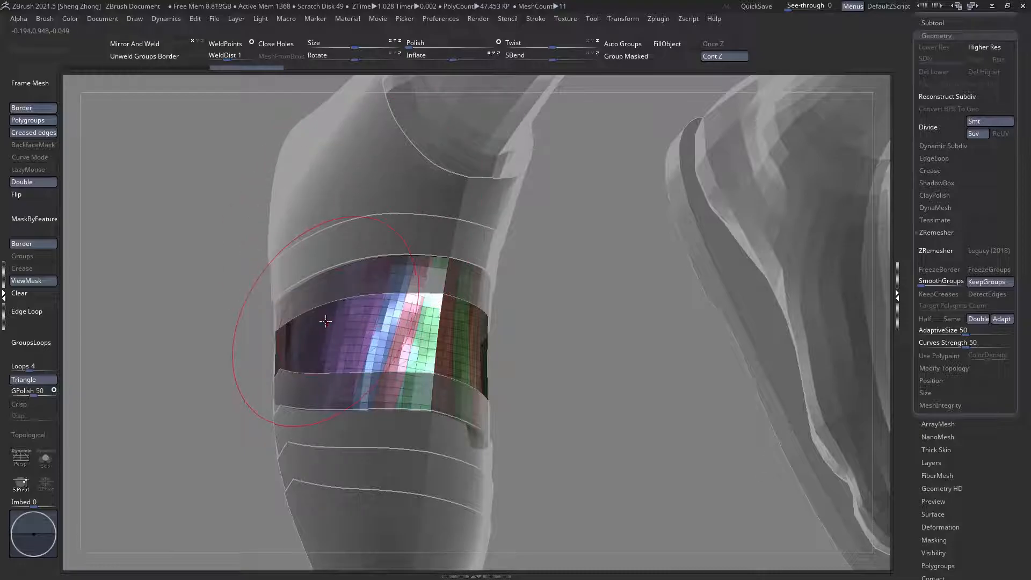
mouse_move(329, 322)
right_down()
mouse_move(306, 325)
mouse_move(309, 300)
mouse_move(323, 364)
mouse_move(341, 381)
right_up()
mouse_move(403, 379)
right_down()
mouse_move(417, 341)
mouse_move(425, 354)
right_up()
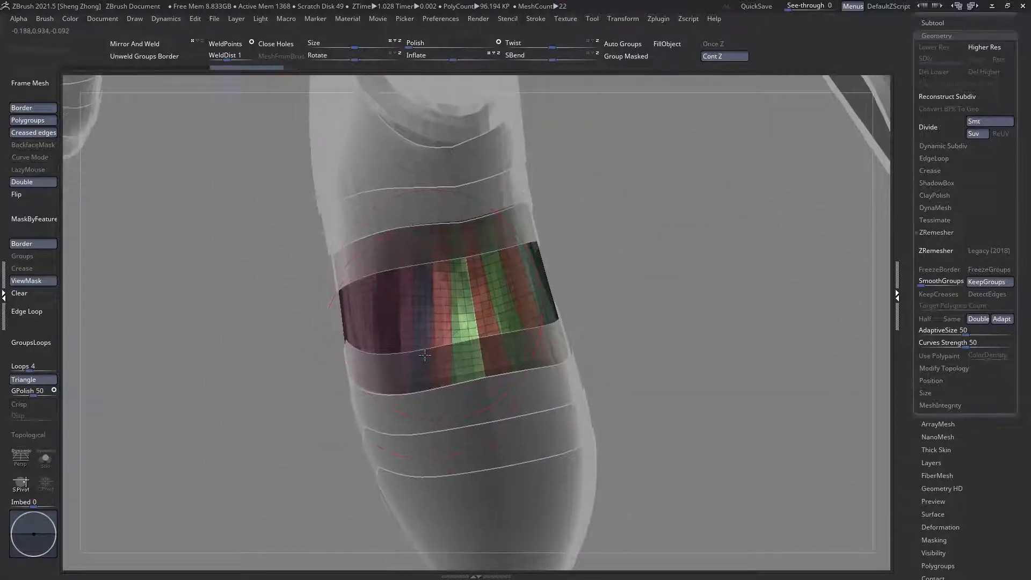
click(45, 458)
Step: Delete the fourth plate's masked edge polygons, remesh it with ZRemesher, and leave the solo view
right_drag(161, 343, 262, 340)
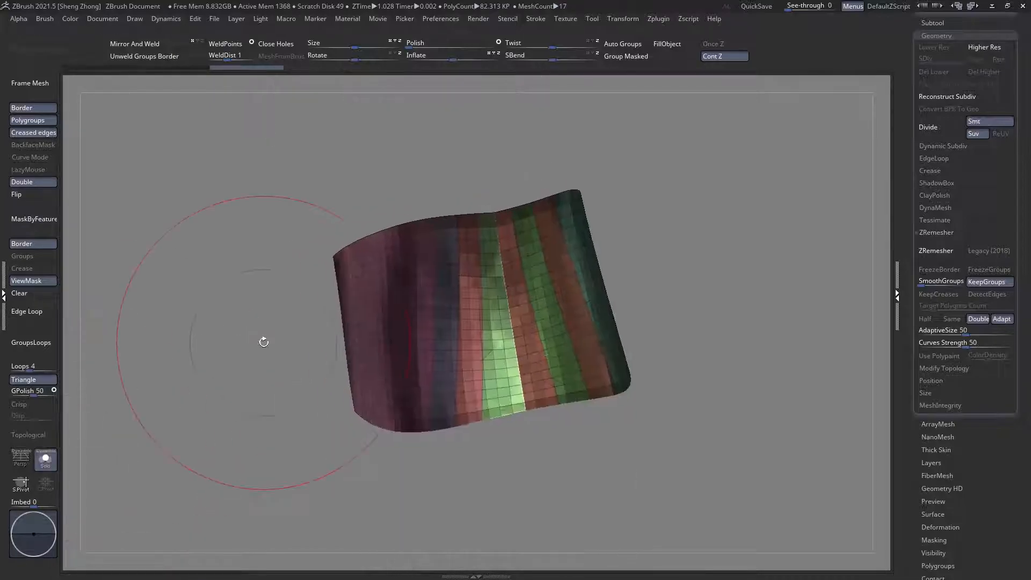
key(ctrl+shift+z)
key(ctrl+z)
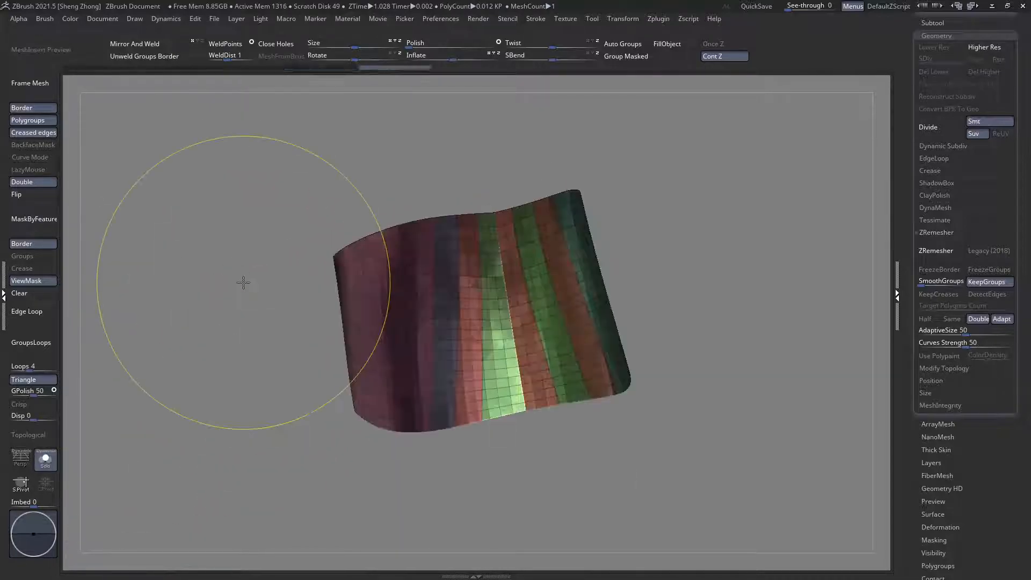
mouse_move(624, 332)
alt+right_down()
mouse_move(591, 381)
mouse_move(561, 367)
alt+right_up()
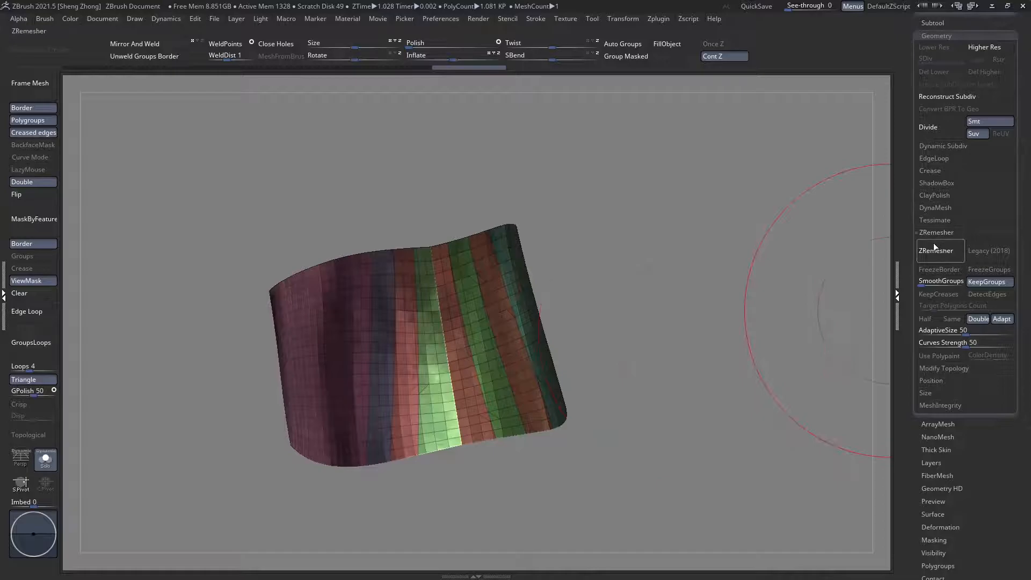
right_drag(473, 400, 432, 354)
click(46, 460)
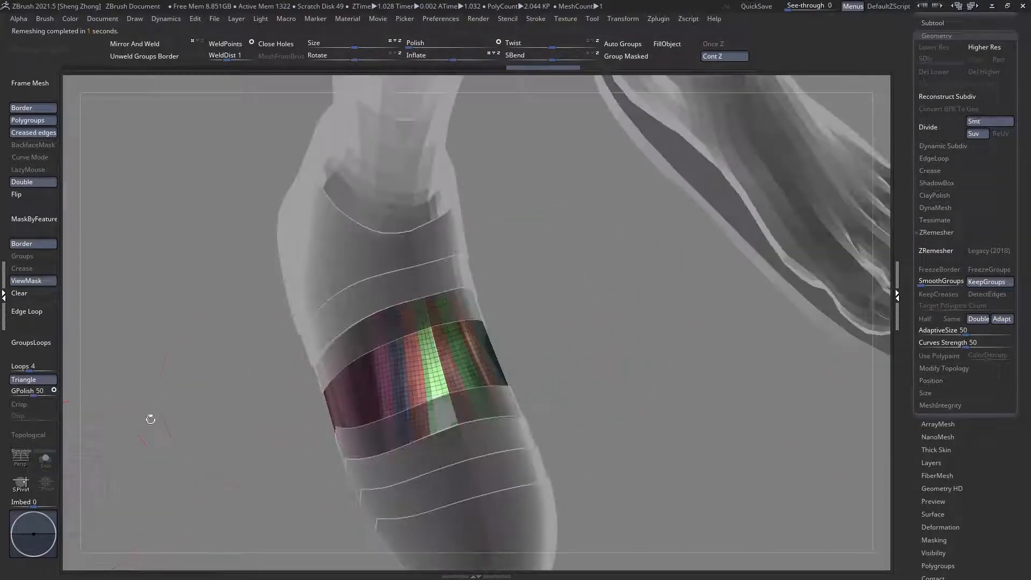
Step: Check from several angles how the fourth plate sits against its neighbouring plates
right_drag(111, 430, 340, 338)
mouse_move(394, 396)
right_down()
mouse_move(377, 396)
mouse_move(400, 380)
right_up()
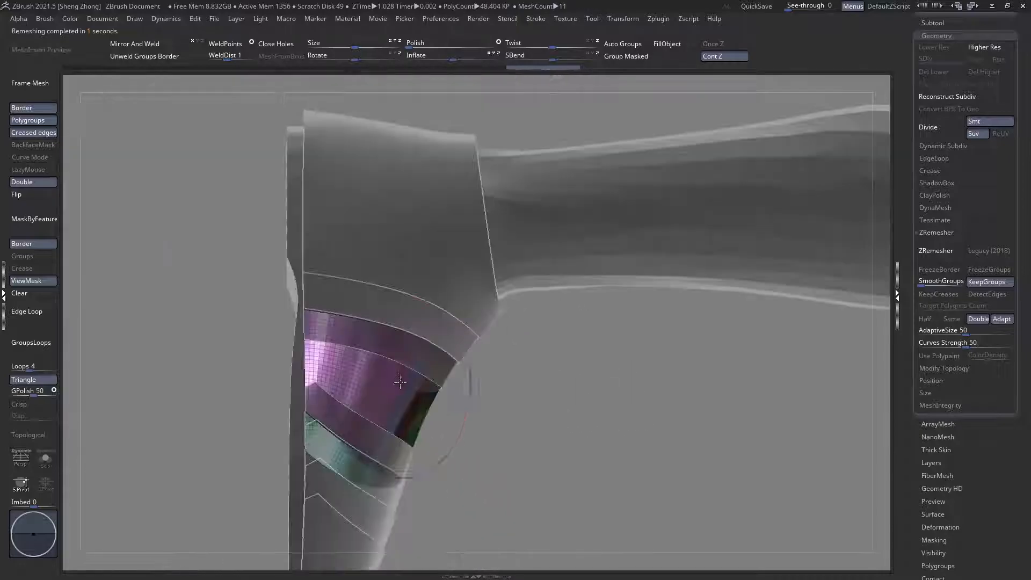
right_drag(366, 410, 427, 450)
right_drag(440, 379, 490, 445)
right_drag(503, 395, 547, 343)
click(45, 459)
click(45, 459)
Step: Isolate the fifth plate and mask a thin strip along one of its long edges with a mask curve
right_drag(481, 343, 299, 431)
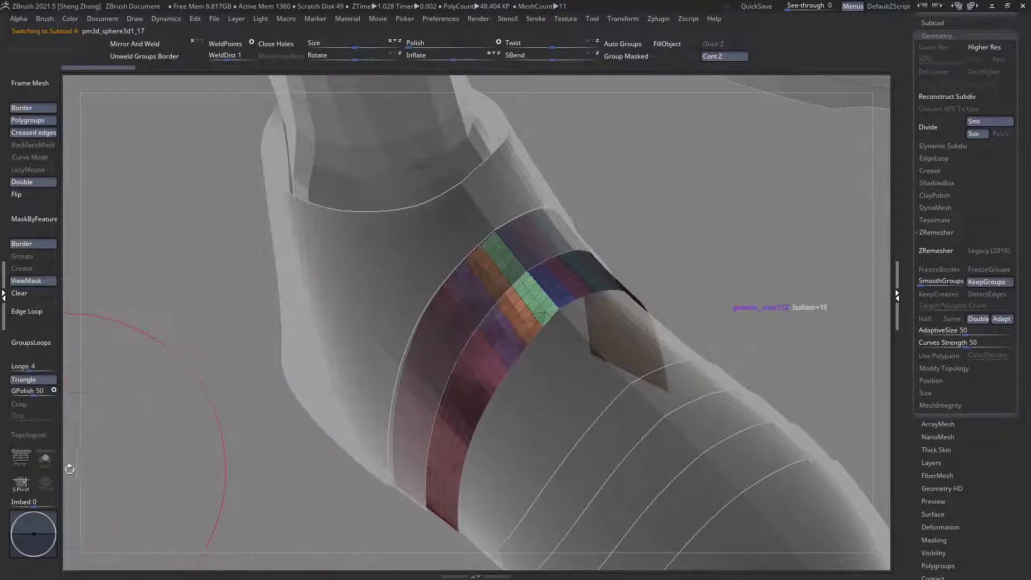
click(49, 466)
right_drag(355, 311, 668, 411)
alt+right_drag(668, 412, 561, 340)
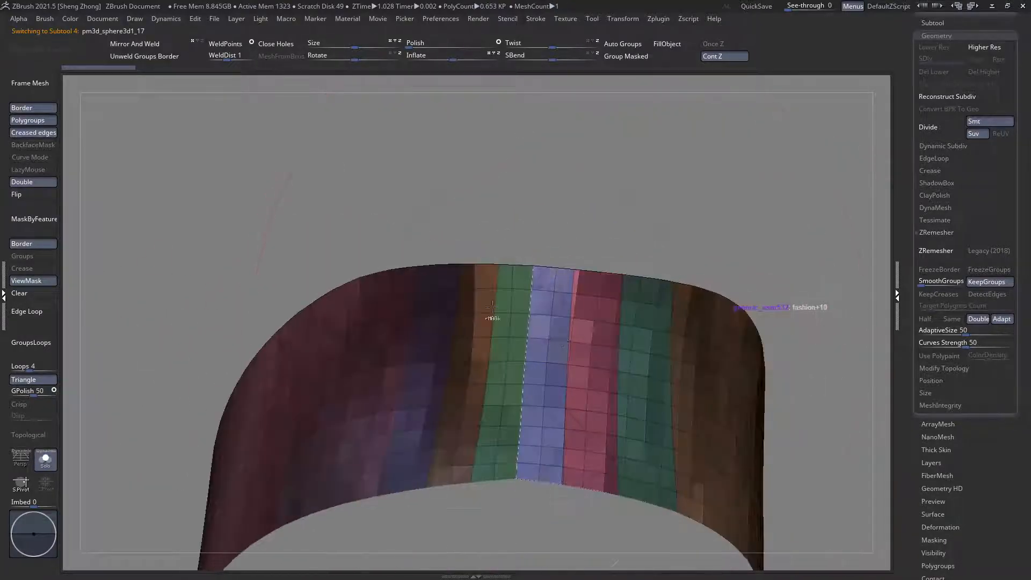
right_drag(391, 272, 344, 251)
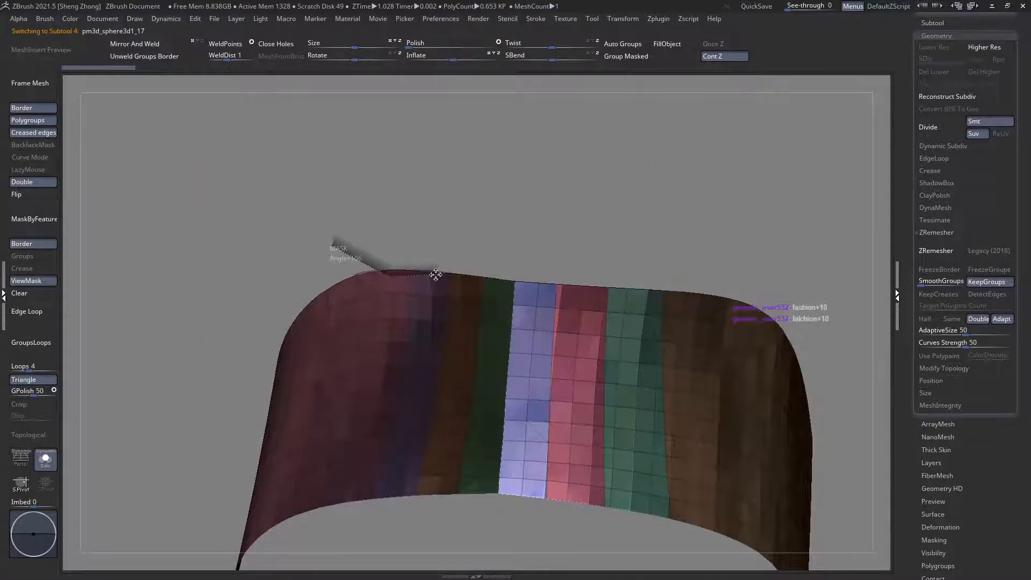
ctrl+drag(456, 277, 568, 291)
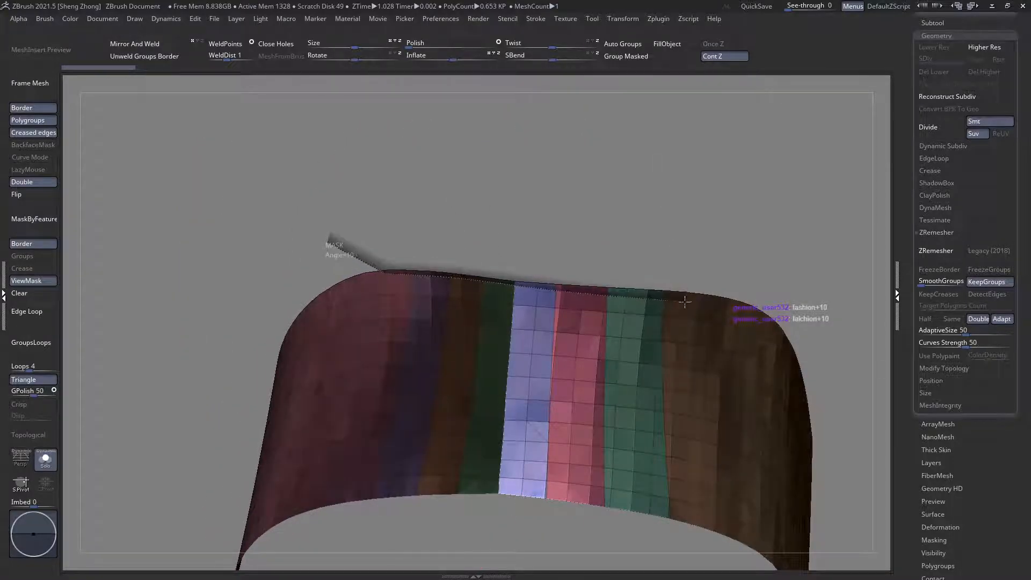
ctrl+drag(696, 299, 780, 253)
Step: Mask a thin strip along the fifth plate's opposite long edge with a mask curve
mouse_move(697, 324)
alt+right_down()
mouse_move(671, 207)
mouse_move(663, 319)
mouse_move(617, 349)
mouse_move(595, 391)
alt+right_up()
right_click(595, 391)
mouse_move(756, 335)
ctrl+mouse_down()
mouse_move(623, 358)
mouse_move(599, 335)
ctrl+mouse_up()
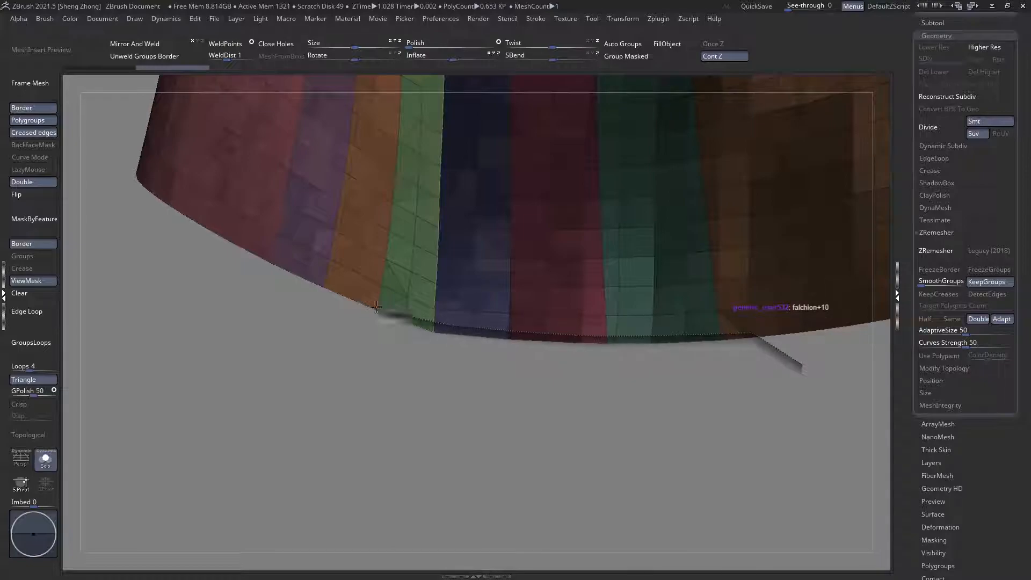
ctrl+drag(254, 241, 135, 332)
Step: Delete the fifth plate's masked edge polygons, remesh it with ZRemesher, and leave the solo view
ctrl+right_drag(133, 240, 329, 282)
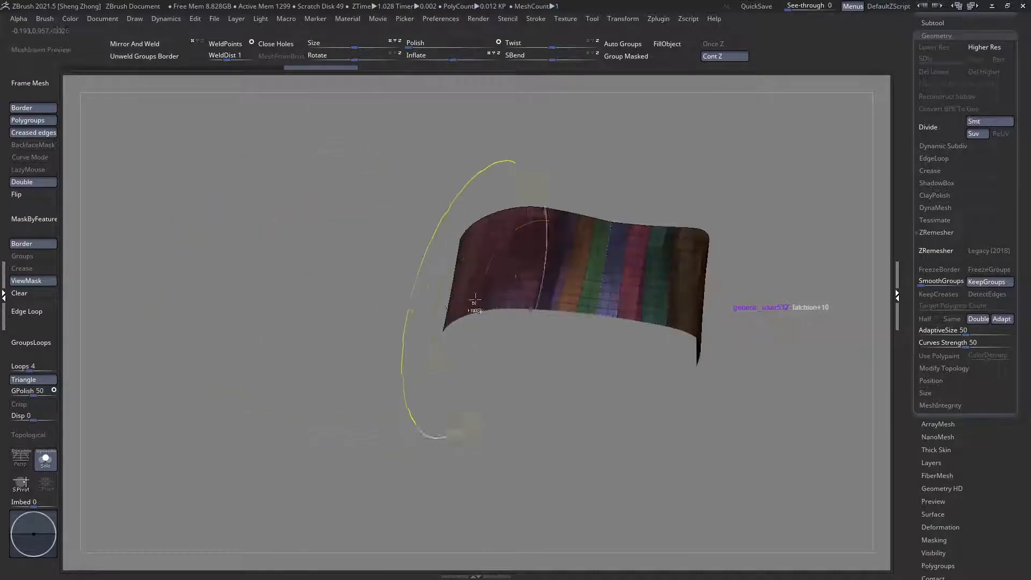
right_drag(483, 301, 568, 322)
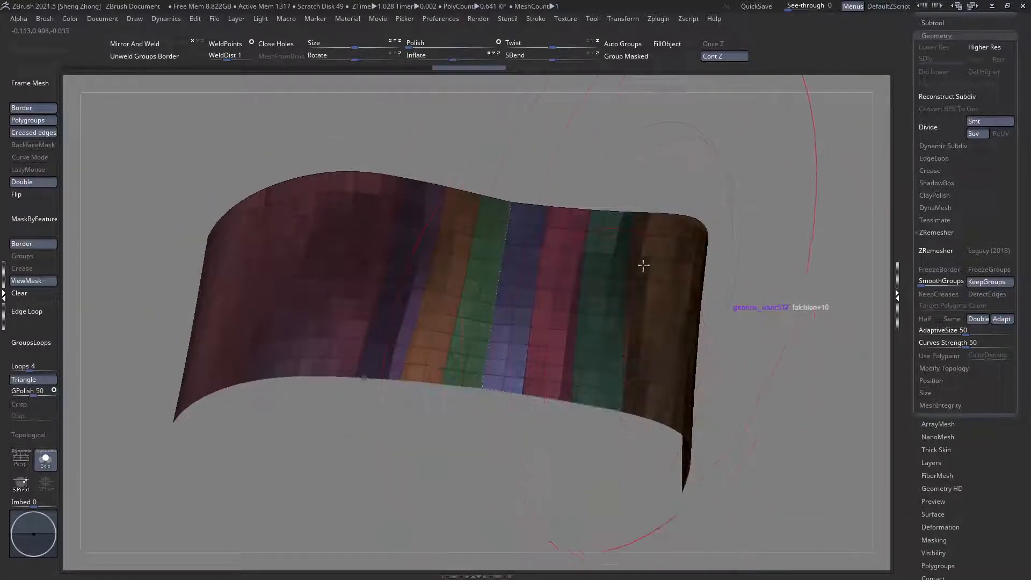
alt+right_drag(651, 305, 646, 328)
click(925, 262)
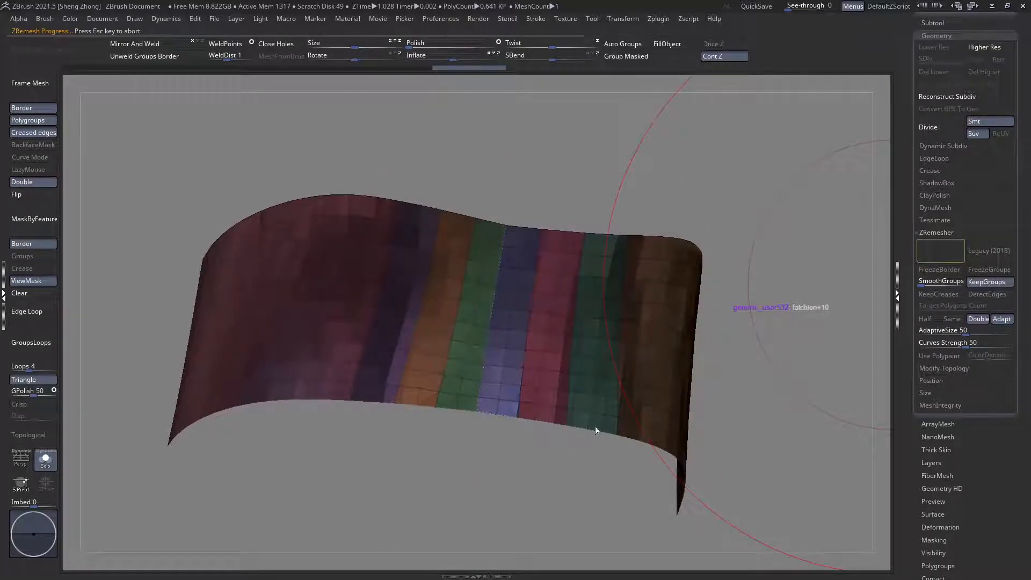
right_drag(525, 433, 104, 466)
click(46, 459)
Step: Select and isolate the sixth plate, and mask a thin strip along one of its long edges
alt+click(322, 317)
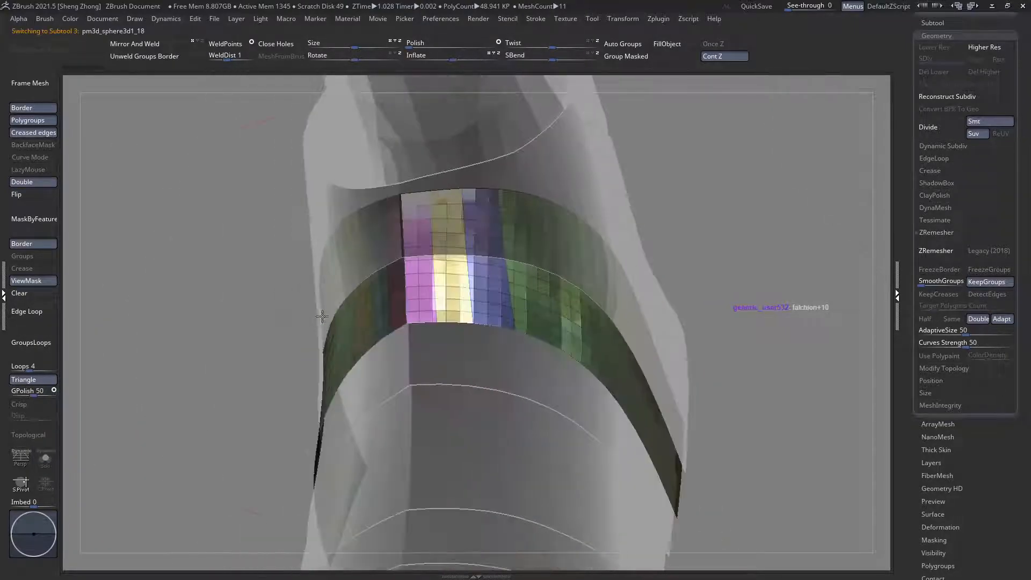
click(46, 459)
right_drag(414, 391, 510, 376)
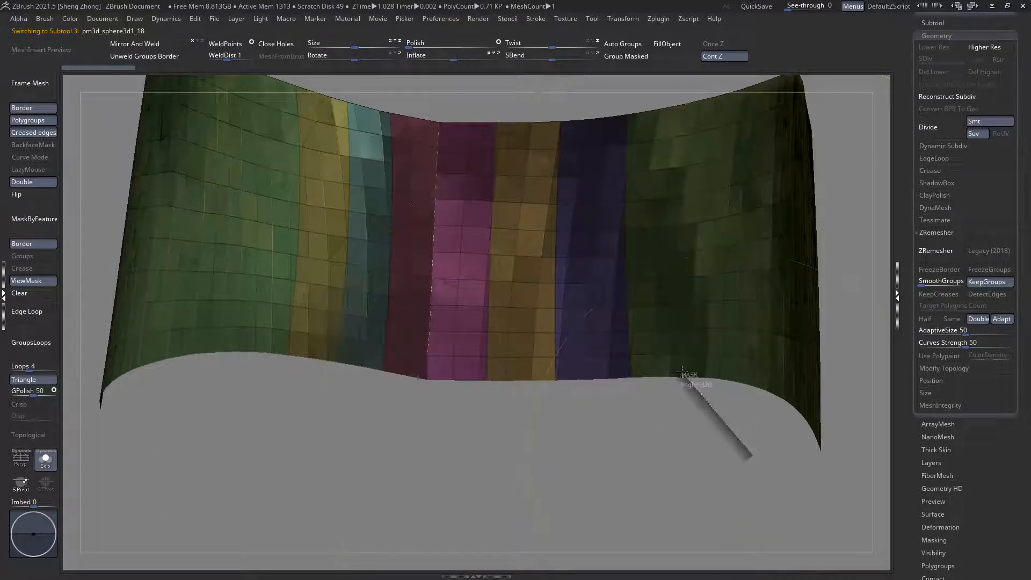
ctrl+drag(557, 384, 545, 369)
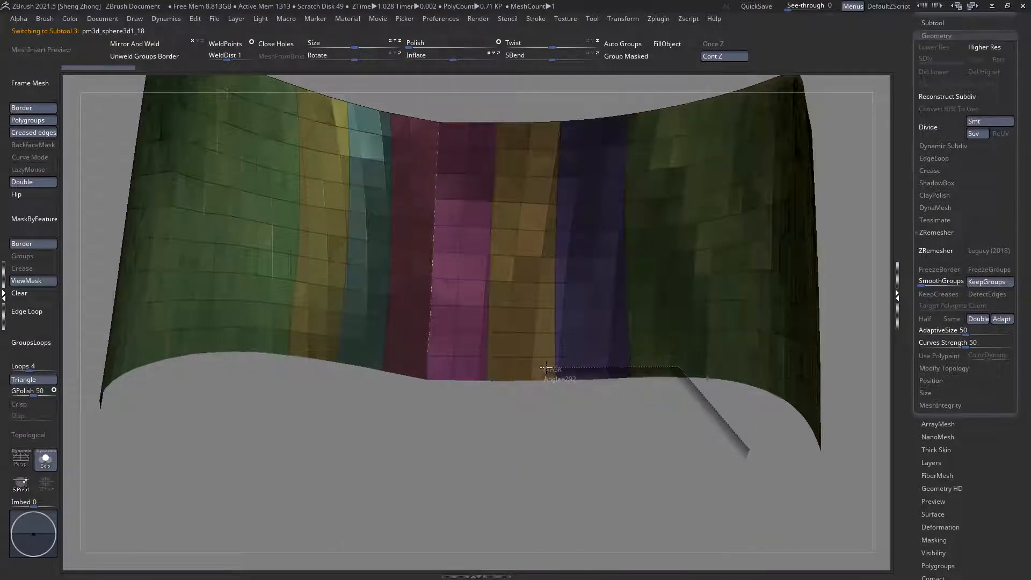
mouse_move(258, 353)
ctrl+mouse_down()
mouse_move(274, 352)
mouse_move(225, 367)
mouse_move(185, 416)
ctrl+mouse_up()
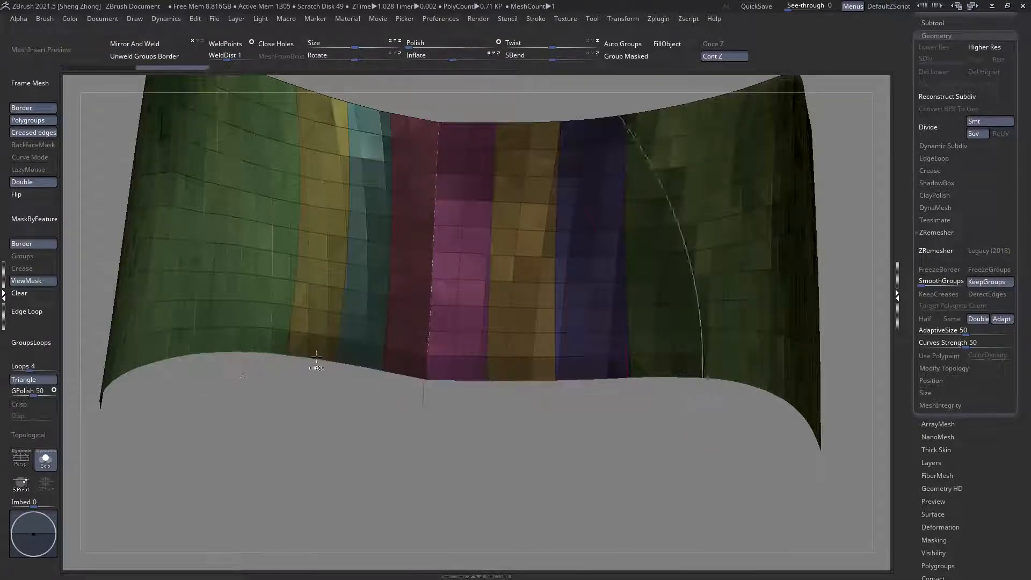
Step: Mask a thin strip along the sixth plate's opposite long edge with a mask curve
ctrl+right_drag(290, 363, 344, 290)
right_drag(394, 268, 398, 379)
ctrl+drag(189, 256, 234, 285)
mouse_move(427, 278)
ctrl+mouse_down()
mouse_move(699, 284)
mouse_move(804, 250)
ctrl+mouse_up()
Step: Delete the sixth plate's masked edge polygons, remesh it with ZRemesher, and leave the solo view
mouse_move(549, 248)
ctrl+right_down()
mouse_move(258, 216)
mouse_move(230, 324)
mouse_move(252, 287)
ctrl+right_up()
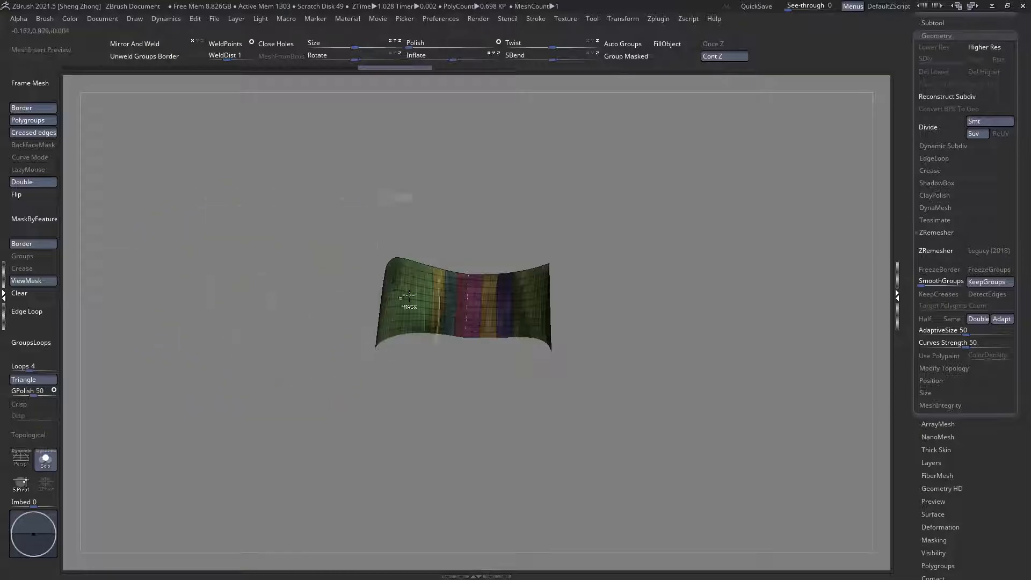
ctrl+right_drag(391, 292, 778, 306)
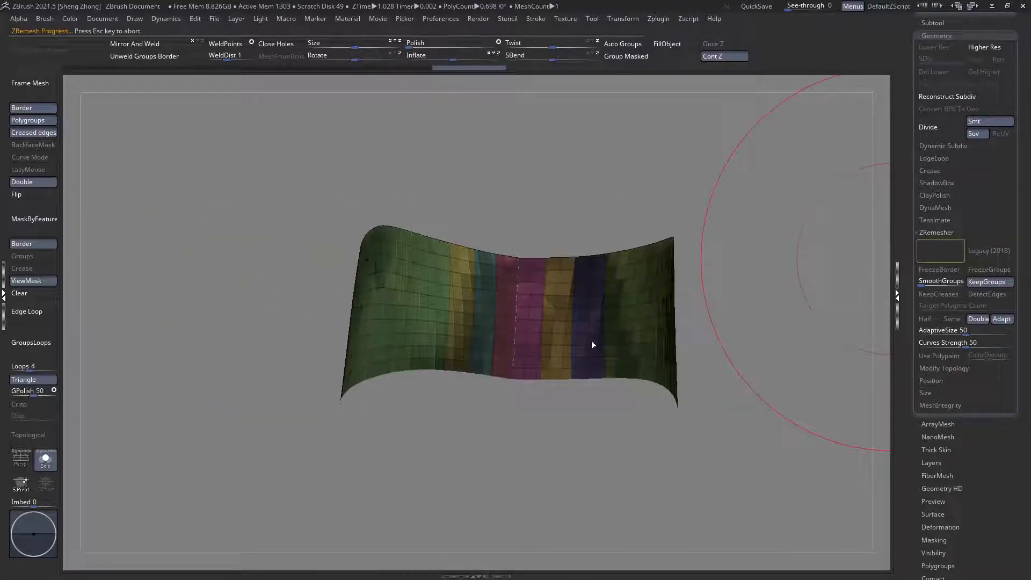
ctrl+right_drag(576, 361, 292, 378)
click(46, 461)
Step: Select and isolate the seventh plate, and mask a thin strip along one of its long edges
right_drag(231, 322, 409, 303)
alt+click(361, 267)
click(44, 459)
right_drag(215, 327, 282, 375)
right_drag(297, 388, 363, 362)
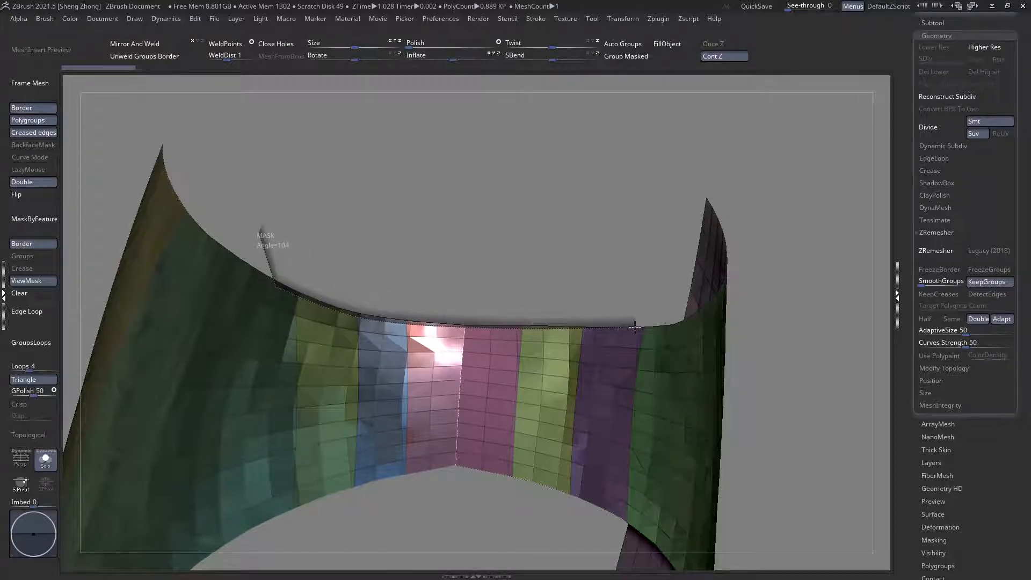
ctrl+drag(662, 250, 662, 248)
Step: Mask a thin strip along the seventh plate's opposite long edge with a mask curve
mouse_move(662, 248)
ctrl+right_down()
mouse_move(601, 214)
mouse_move(429, 429)
mouse_move(486, 314)
mouse_move(538, 342)
mouse_move(548, 365)
ctrl+right_up()
mouse_move(676, 481)
ctrl+mouse_down()
mouse_move(613, 367)
mouse_move(400, 321)
ctrl+mouse_up()
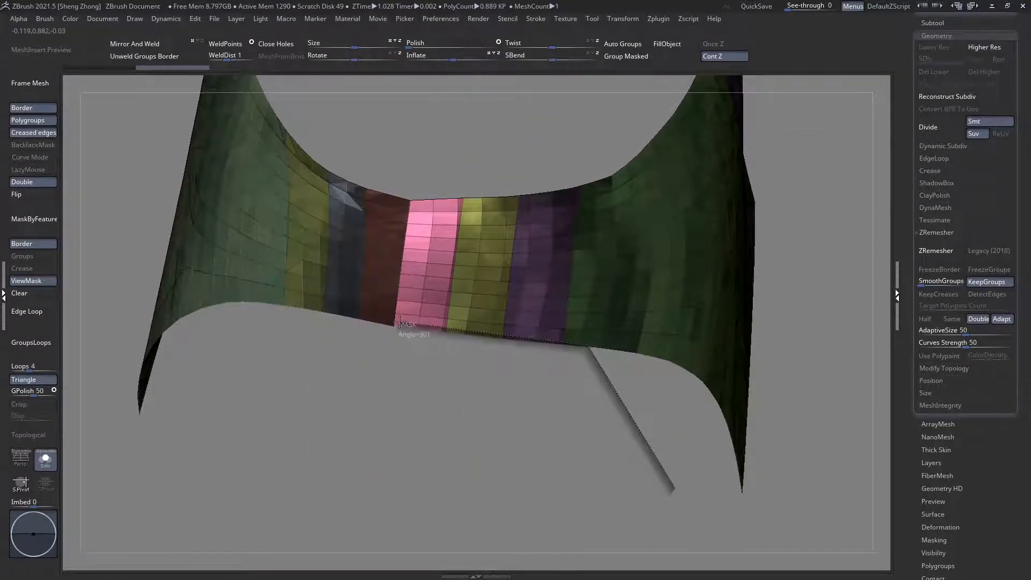
mouse_move(271, 299)
ctrl+mouse_down()
mouse_move(204, 361)
mouse_move(104, 552)
ctrl+mouse_up()
Step: Delete the seventh plate's masked edge polygons and remesh the plate with ZRemesher
ctrl+shift+click(289, 455)
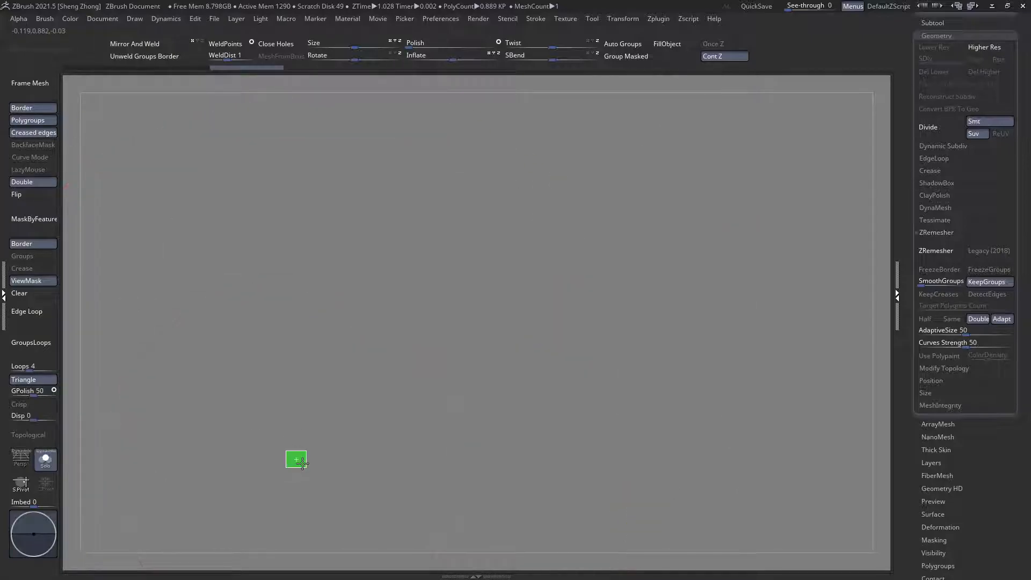
ctrl+shift+click(303, 462)
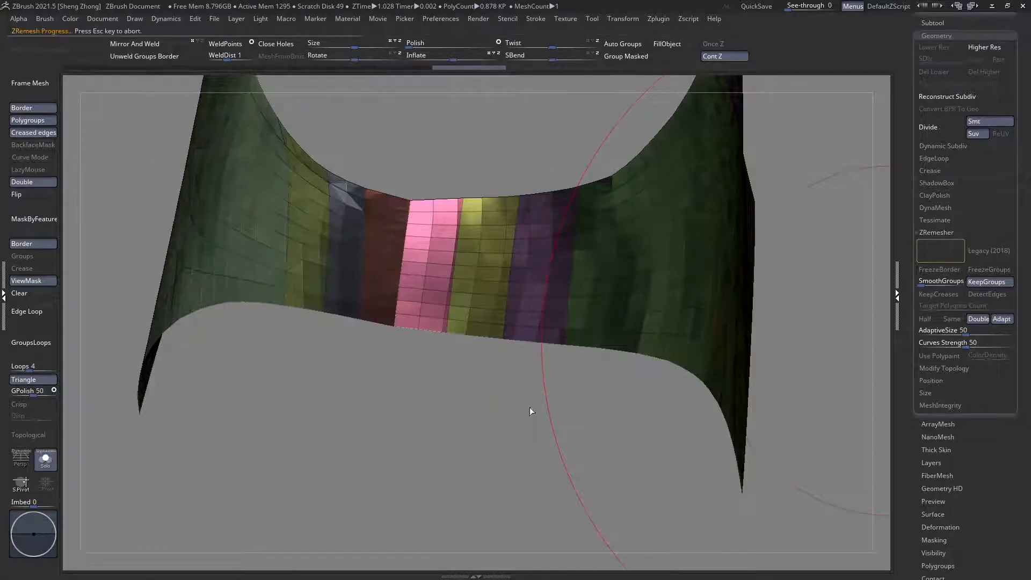
drag(494, 399, 721, 307)
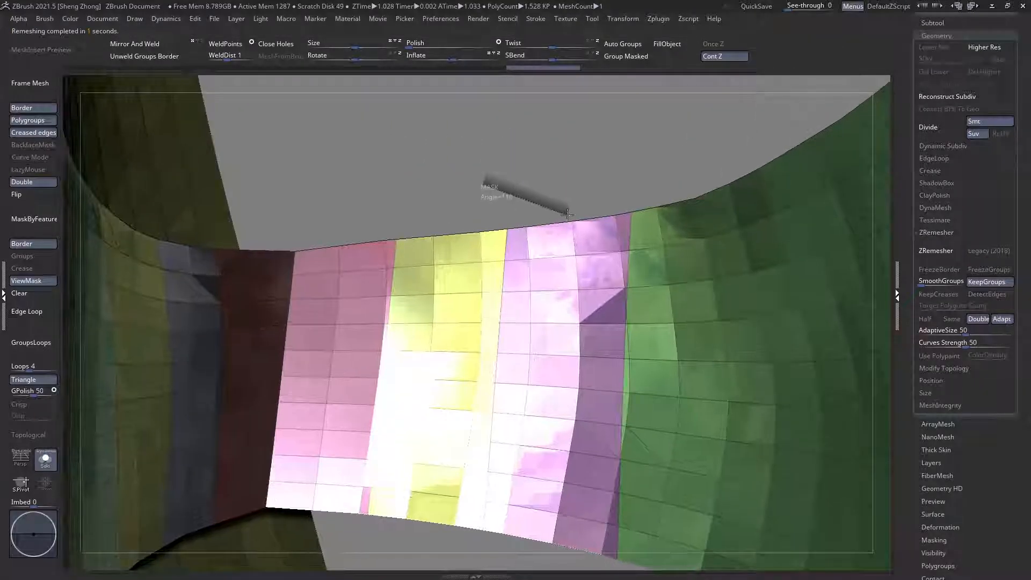
Step: Mask and delete the leftover polygons on the seventh plate's edge by the purple band, remesh it with ZRemesher, and leave the solo view
ctrl+drag(639, 219, 710, 215)
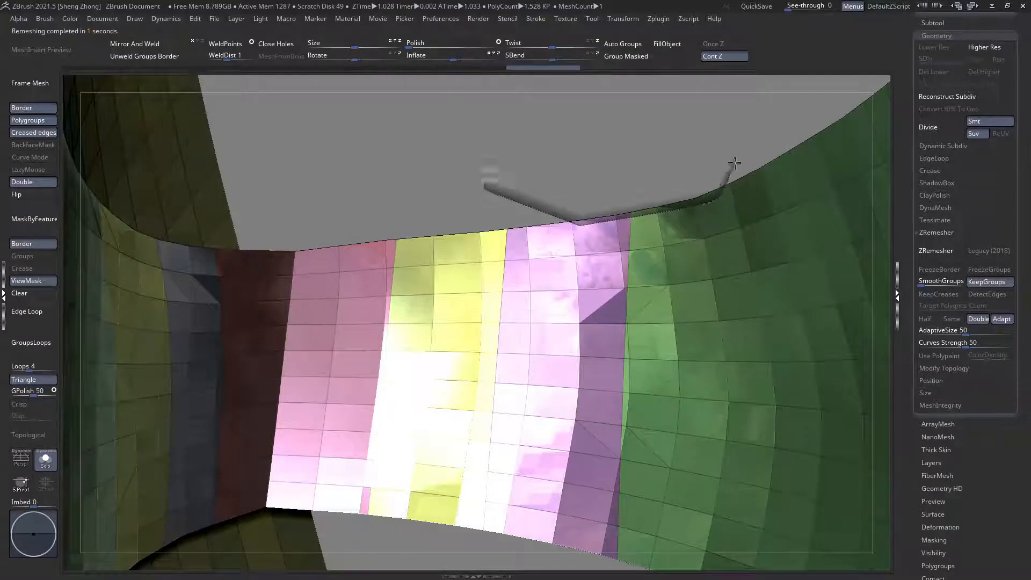
ctrl+drag(732, 170, 655, 165)
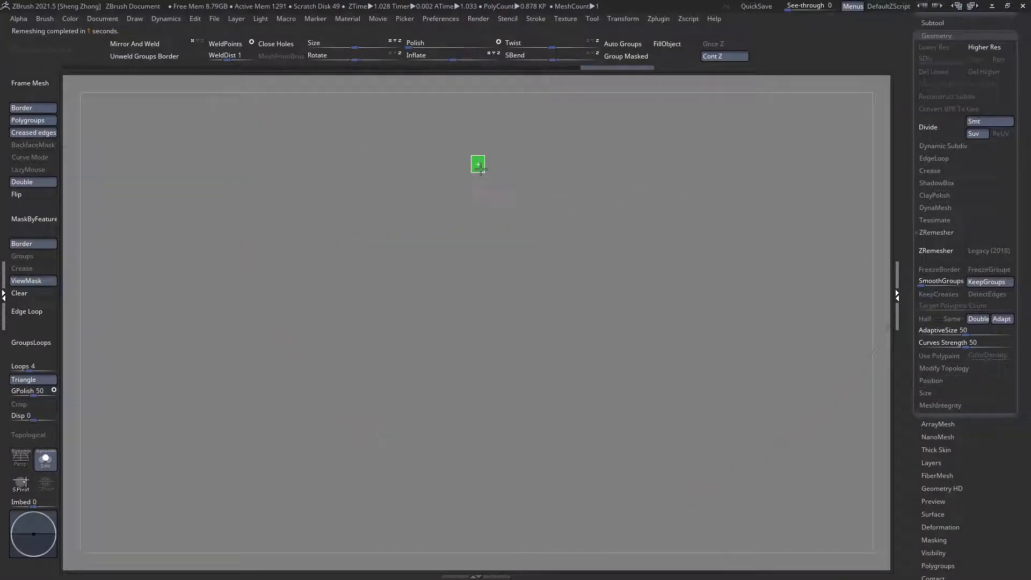
key(f)
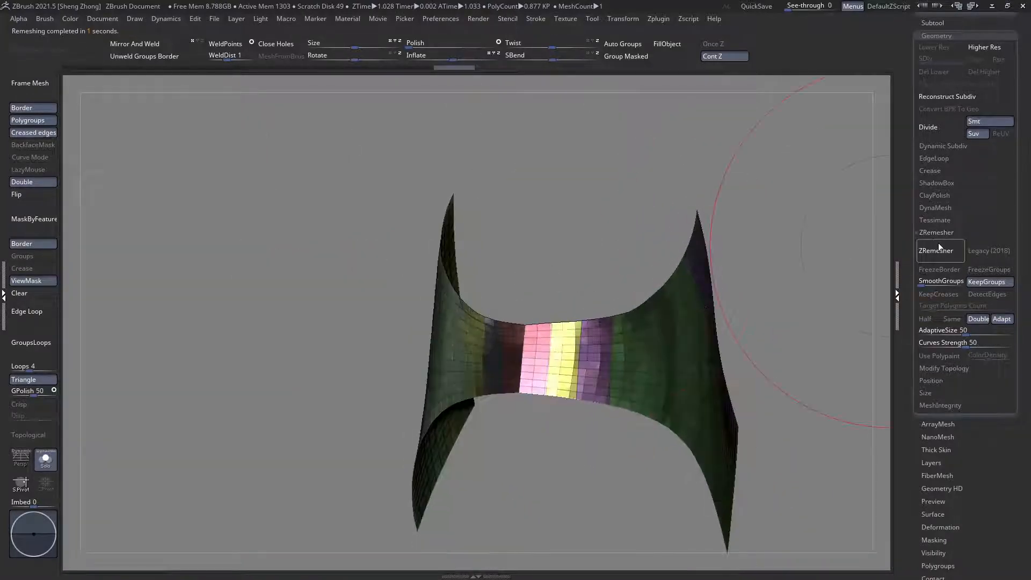
right_drag(670, 370, 139, 421)
click(46, 459)
Step: Select the toe cap and draw a mask curve at its pointed tip
alt+right_drag(443, 318, 812, 314)
alt+click(328, 343)
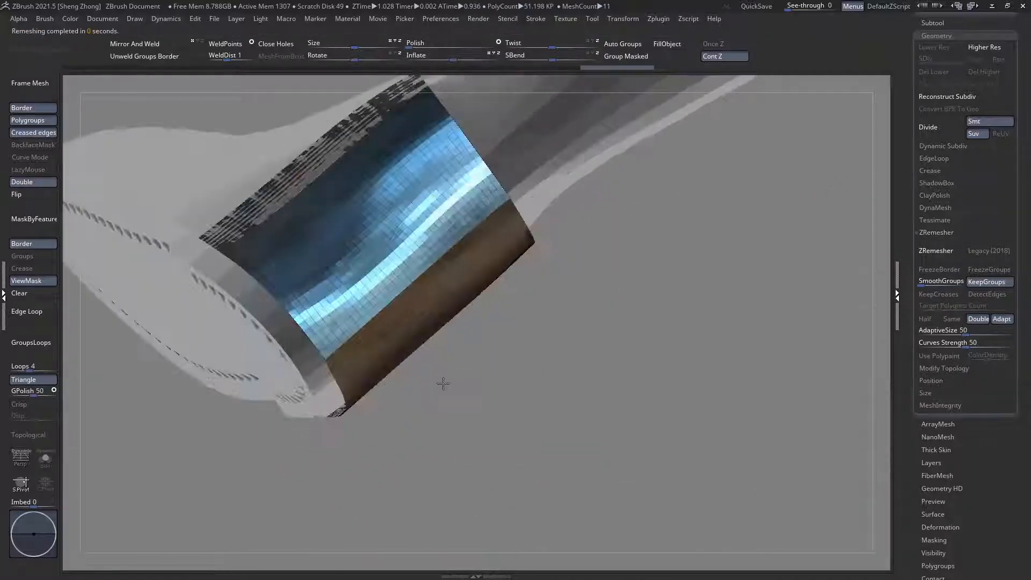
alt+right_drag(838, 376, 342, 349)
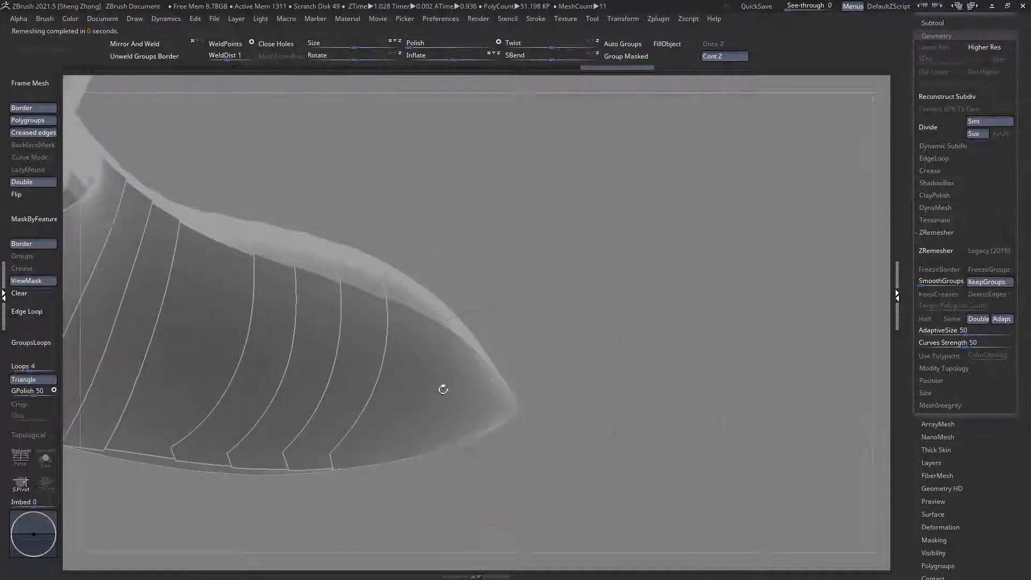
alt+click(454, 386)
right_drag(415, 414, 472, 394)
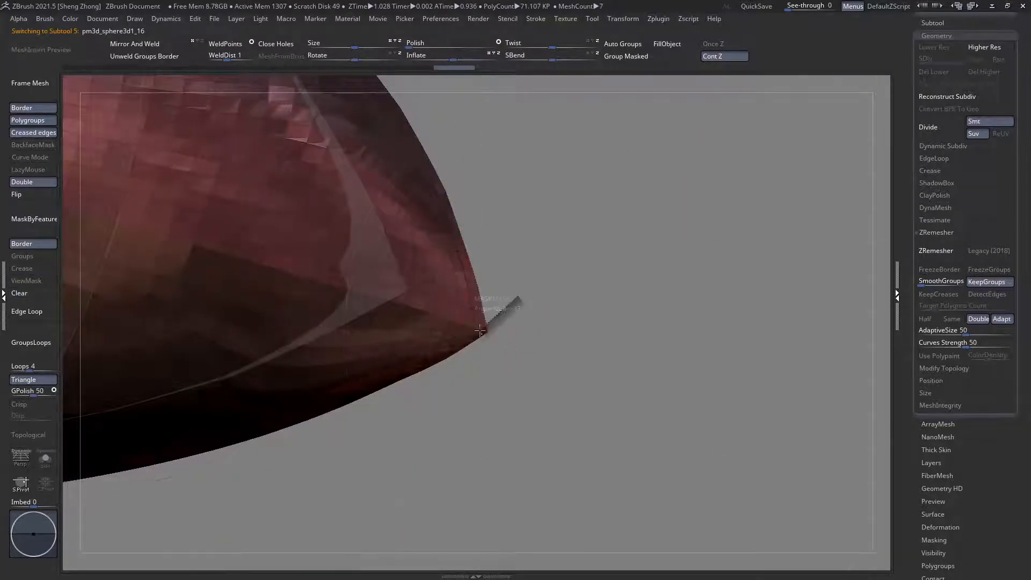
ctrl+drag(485, 398, 486, 402)
ctrl+click(509, 372)
ctrl+right_drag(509, 372, 342, 286)
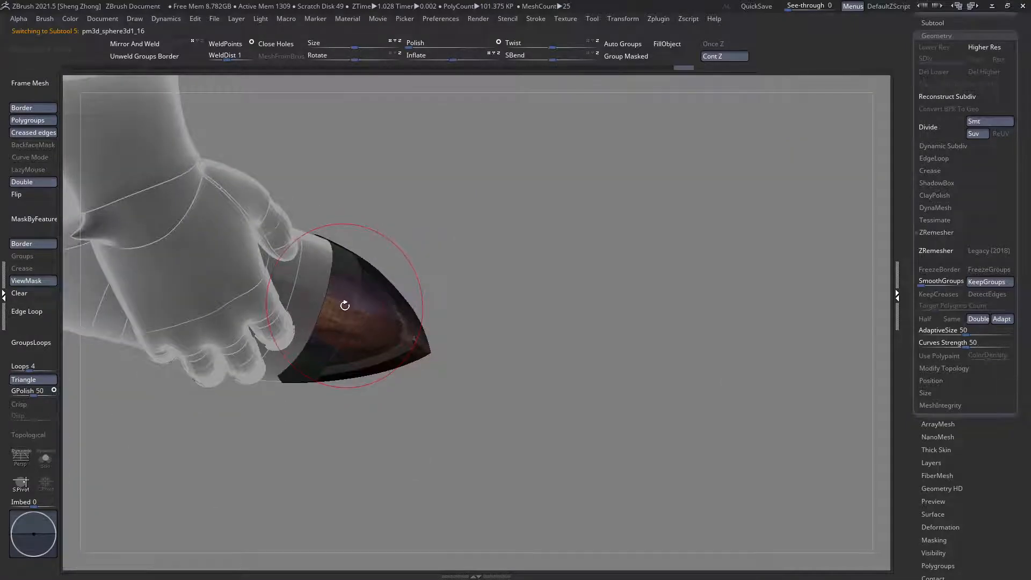
Step: Try to lay a transpose line forward from the toe cap's ankle-side edge in side view
right_drag(391, 332, 319, 320)
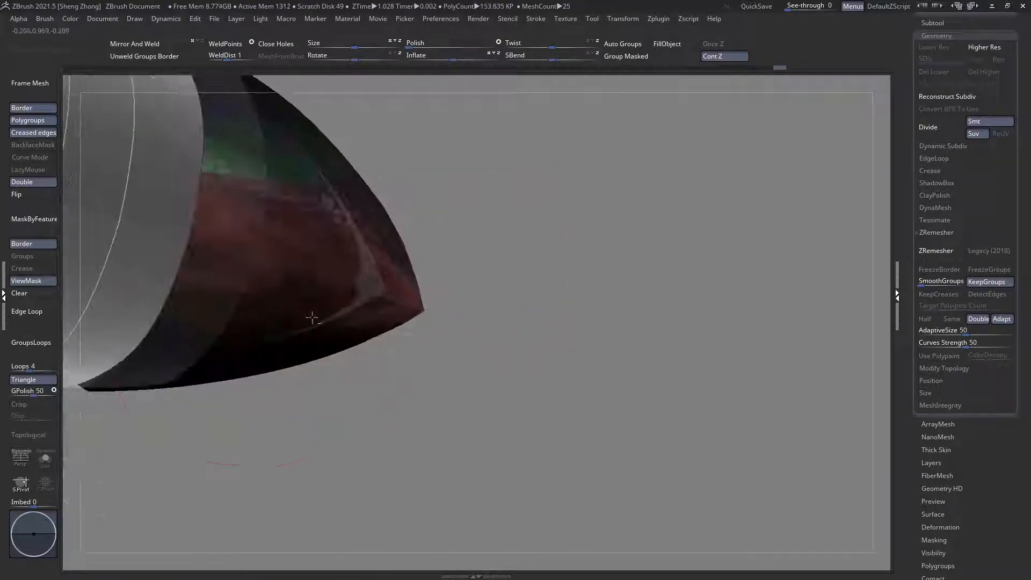
drag(191, 243, 732, 424)
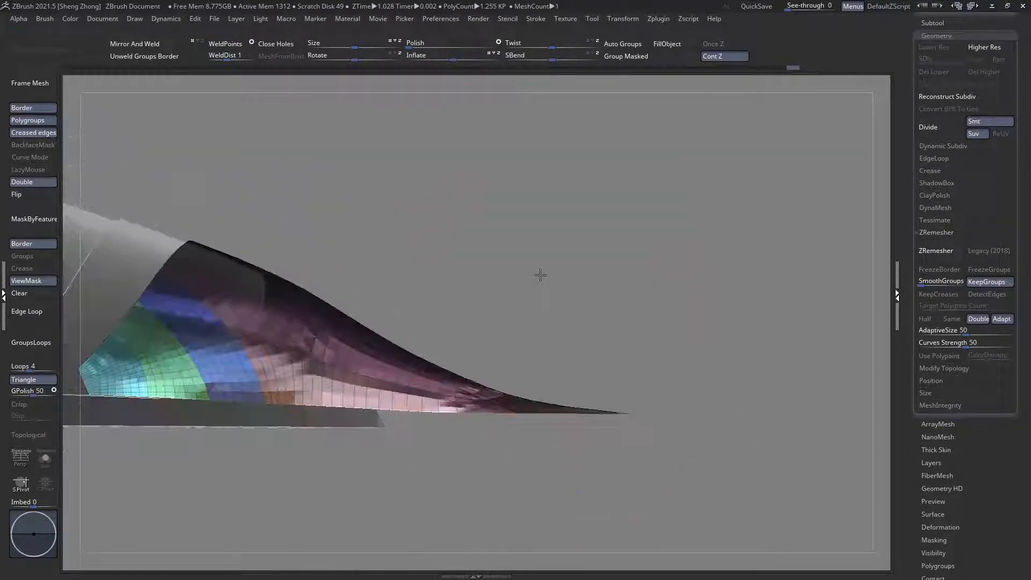
ctrl+right_drag(540, 275, 420, 336)
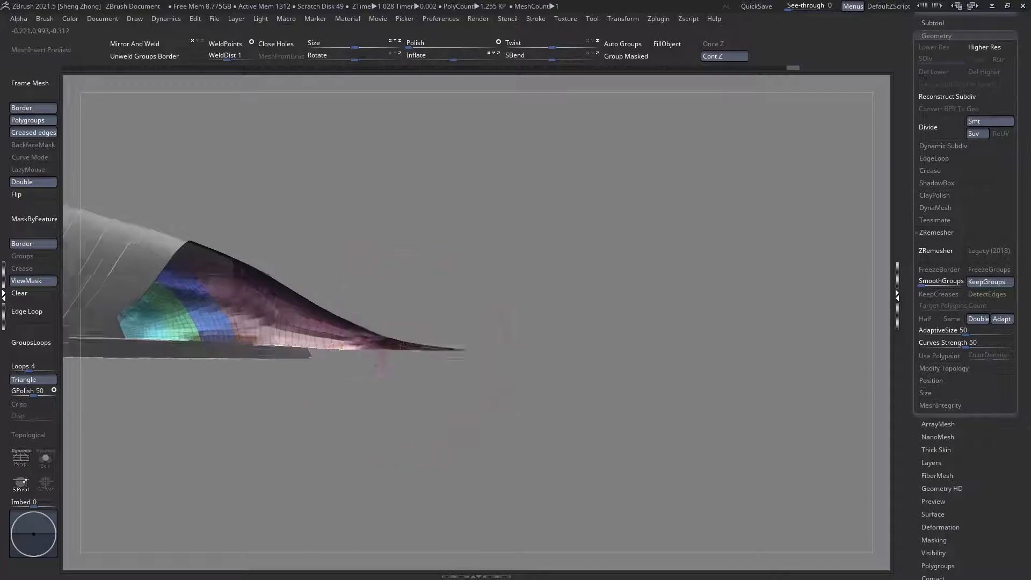
ctrl+right_drag(361, 356, 441, 370)
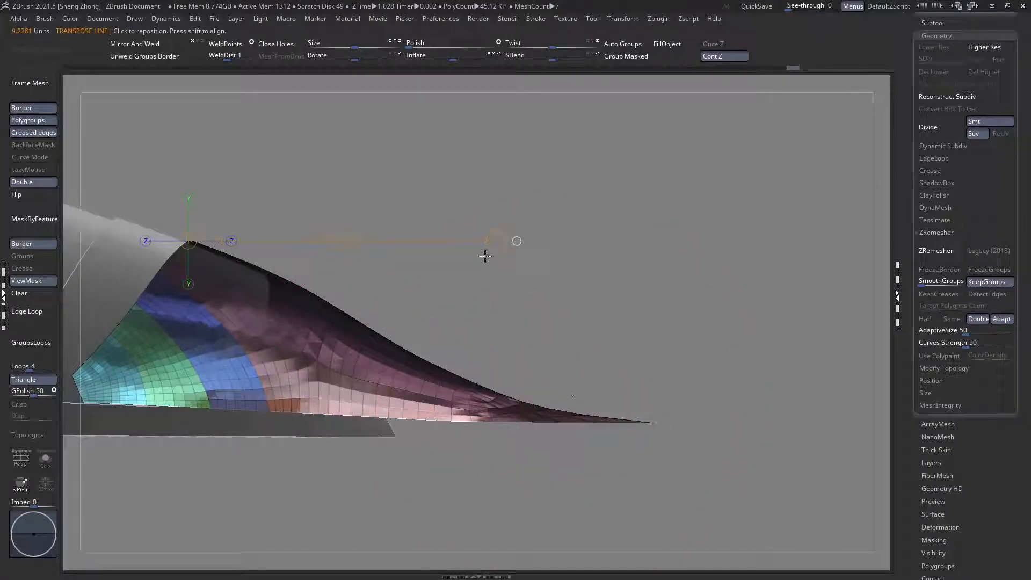
Step: Bend the toe cap's pointed tip downward and shorten it along a transpose line in side view
right_drag(344, 386, 308, 323)
alt+right_drag(387, 354, 325, 340)
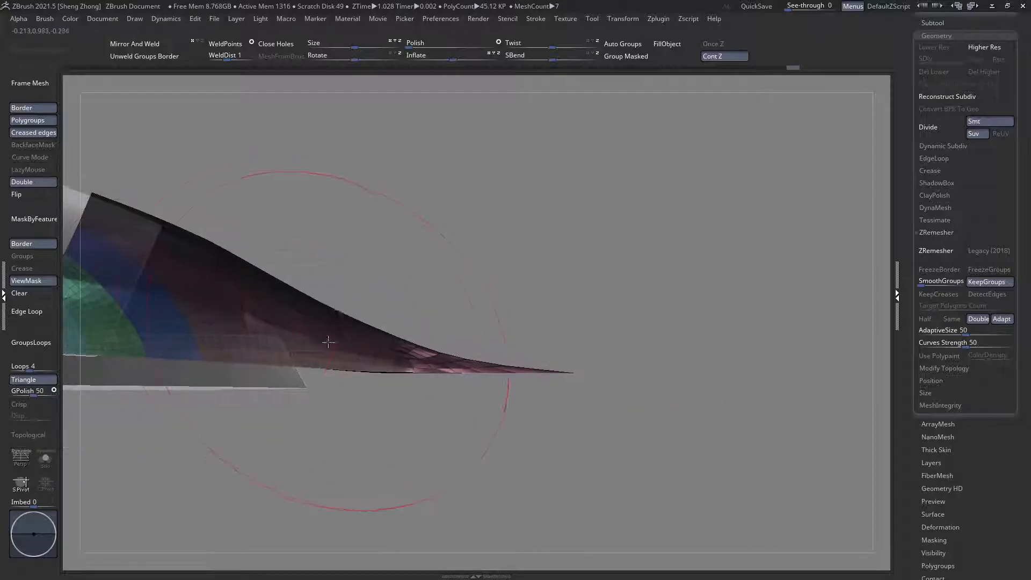
drag(361, 352, 652, 455)
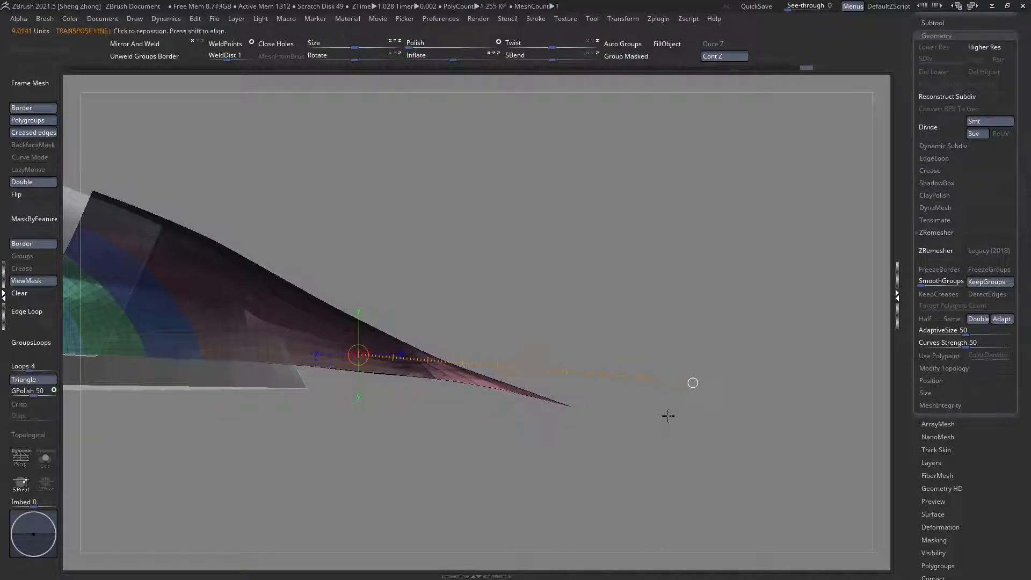
drag(672, 382, 611, 370)
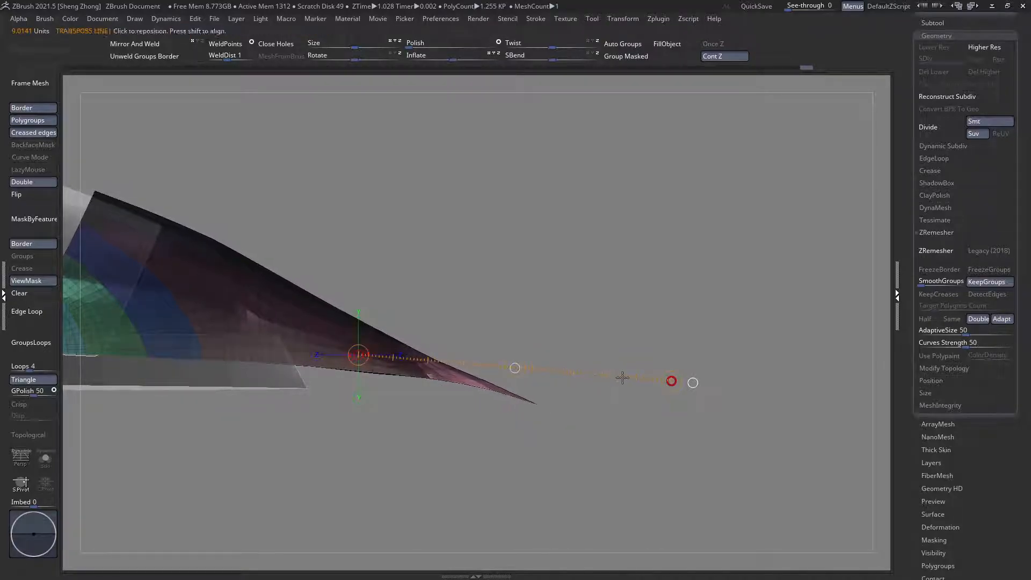
drag(514, 370, 462, 371)
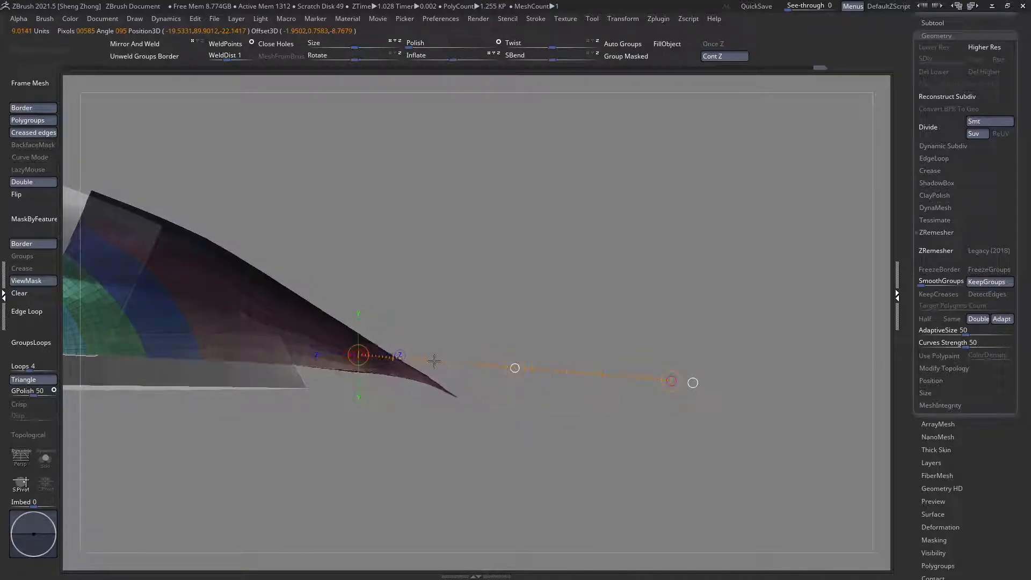
ctrl+right_drag(464, 365, 429, 311)
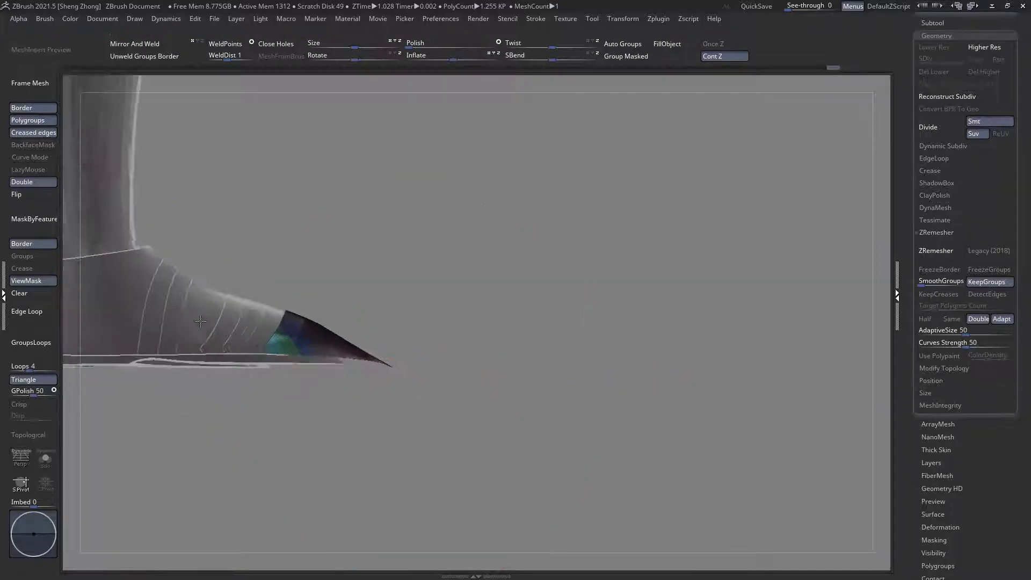
Step: Hide the wireframe and the side reference, select the toe cap, and nudge its pointed tip
right_drag(408, 355, 297, 451)
key(q)
key(shift+f)
key(shift+t)
ctrl+right_drag(353, 335, 457, 397)
alt+click(336, 328)
key(w)
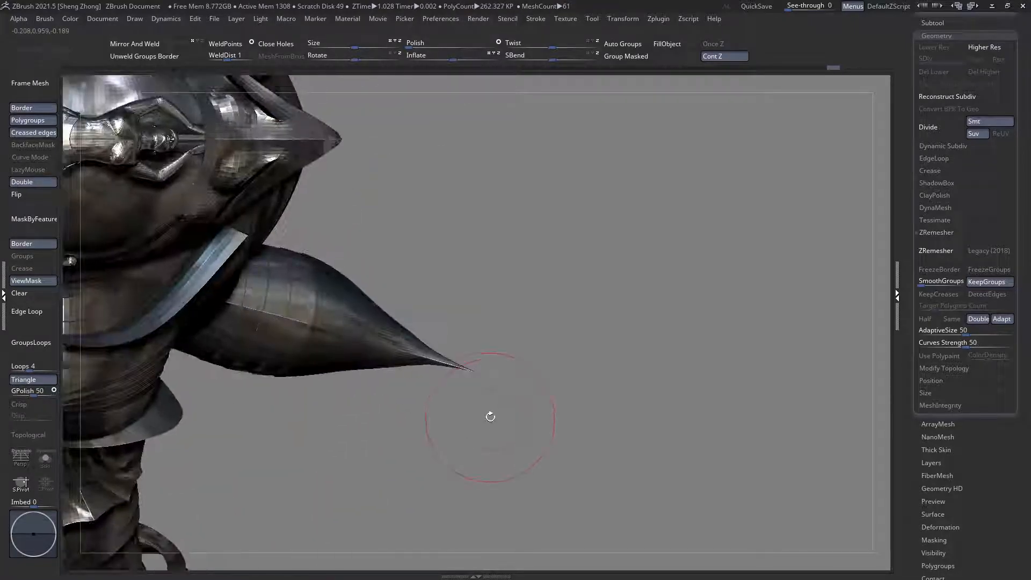
drag(443, 374, 445, 369)
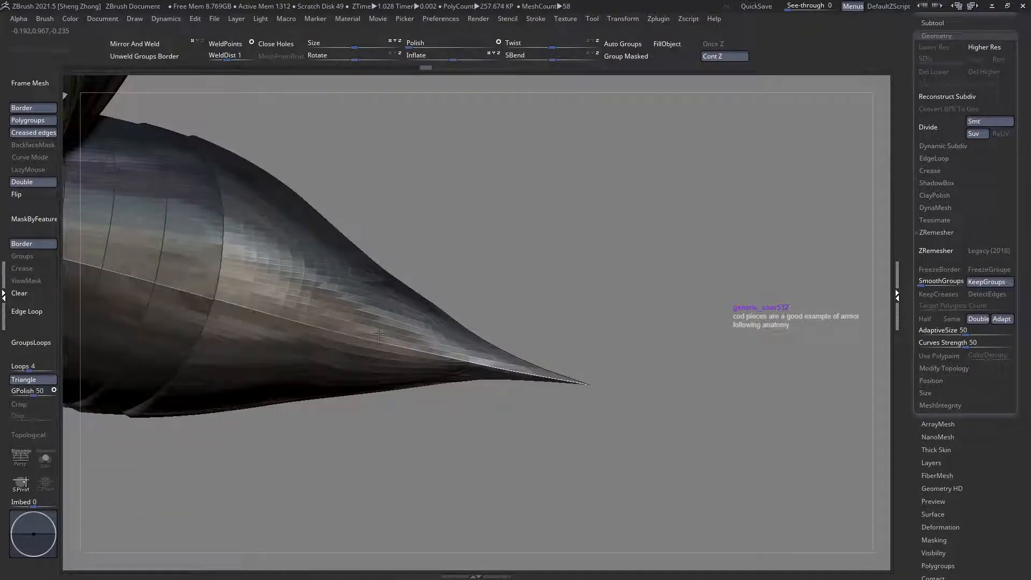
Step: Reshape the toe cap's lower edge and side surface toward the tip with the sculpting brushes
key(space)
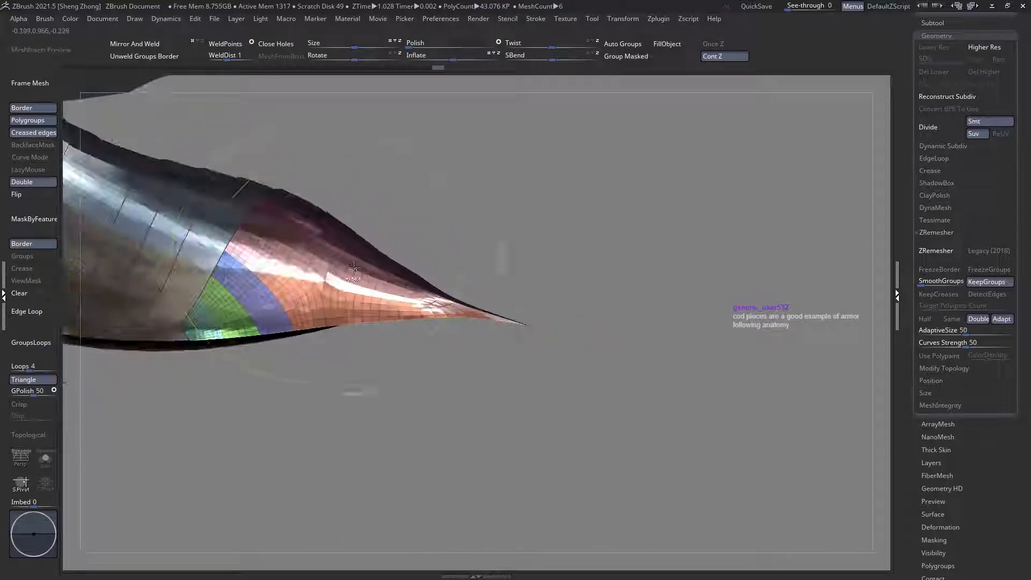
drag(355, 384, 368, 297)
right_drag(368, 298, 366, 340)
alt+click(402, 309)
right_drag(403, 309, 473, 323)
alt+click(413, 354)
mouse_move(414, 354)
right_down()
mouse_move(394, 374)
mouse_move(520, 376)
mouse_move(516, 364)
right_up()
right_click(396, 399)
key(b)
key(s)
click(489, 449)
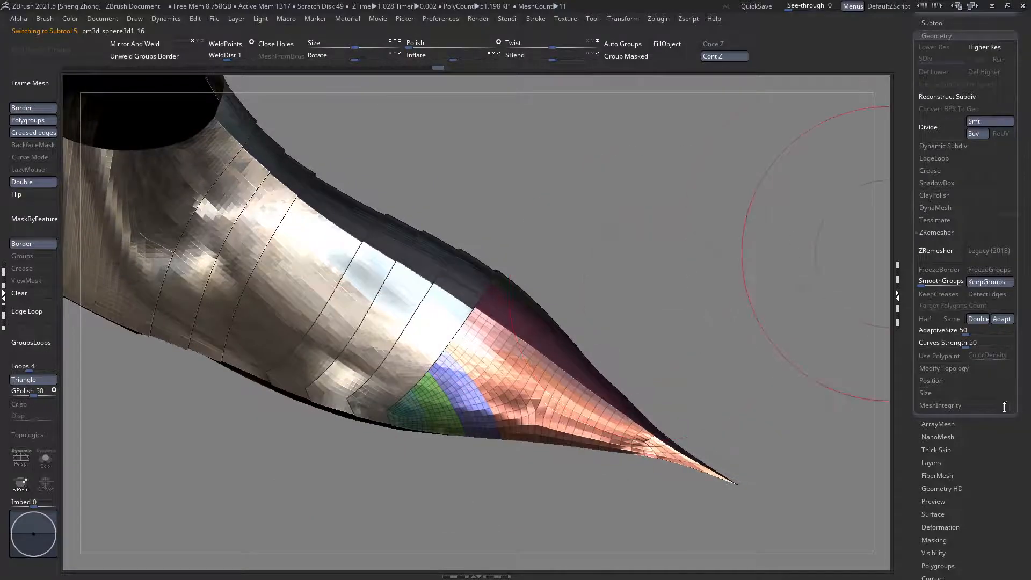
Step: Select the toe cap subtool and move it to the top of the subtool list
click(937, 25)
drag(1017, 261, 1017, 191)
ctrl+right_drag(598, 333, 522, 430)
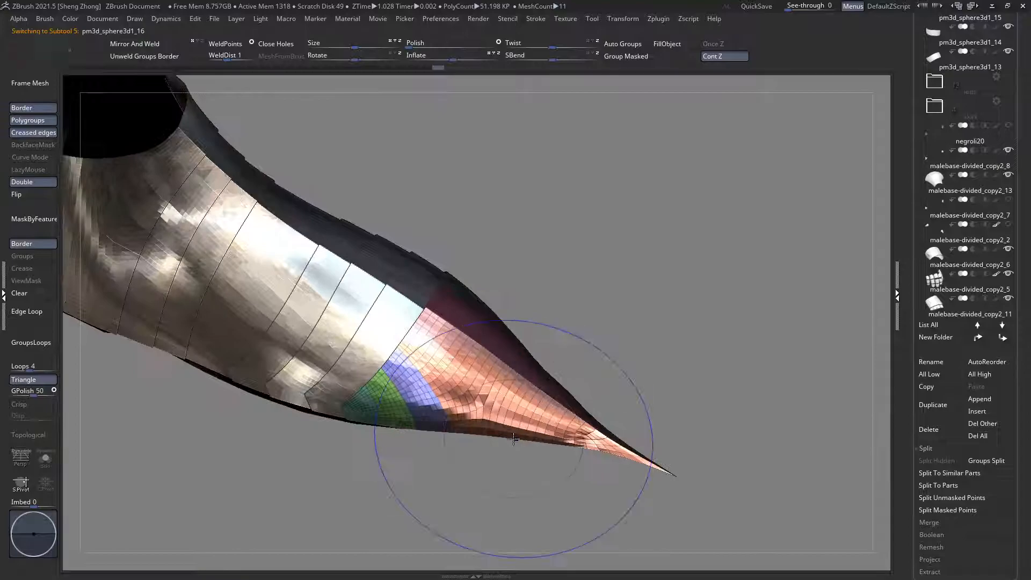
alt+right_drag(401, 372, 431, 384)
alt+click(370, 328)
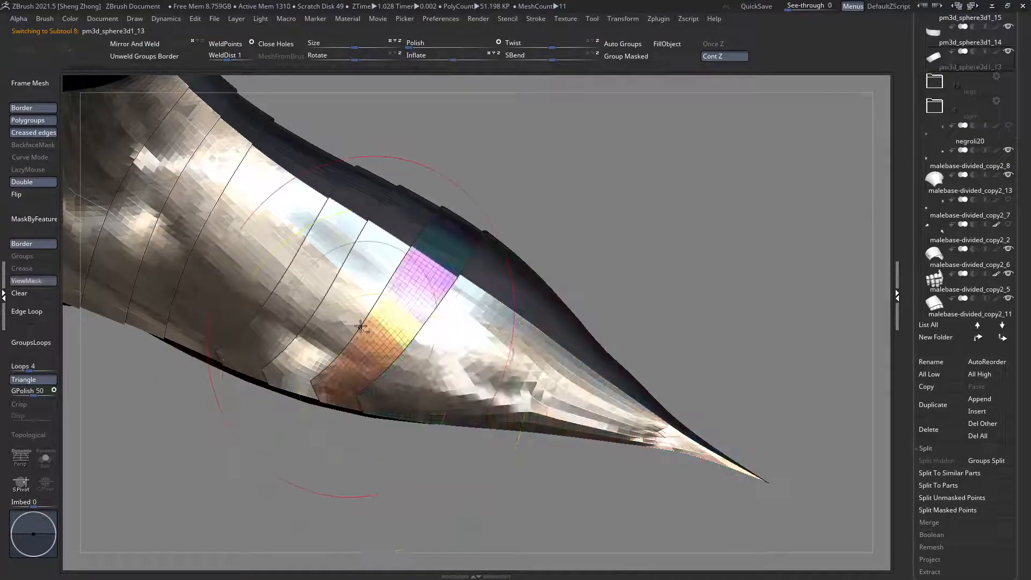
alt+right_drag(400, 332, 452, 355)
alt+click(548, 374)
right_drag(548, 375, 652, 290)
alt+right_drag(496, 354, 529, 249)
drag(1018, 326, 1019, 323)
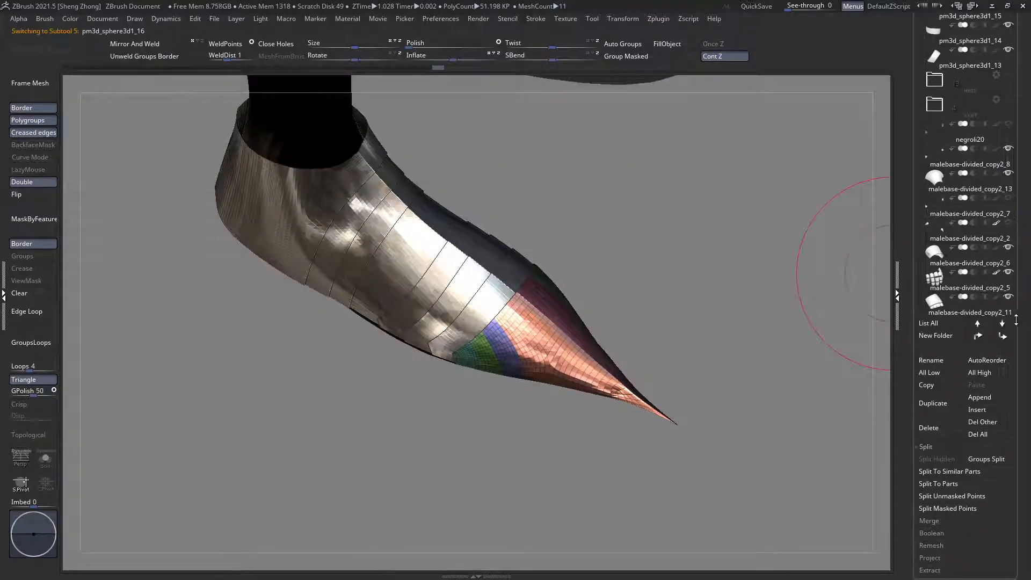
shift+click(978, 338)
Step: Merge the toe cap with all the foot plates into one subtool by repeated MergeDown operations
ctrl+right_drag(530, 291, 535, 327)
drag(923, 97, 923, 263)
scroll(985, 349, down, 5)
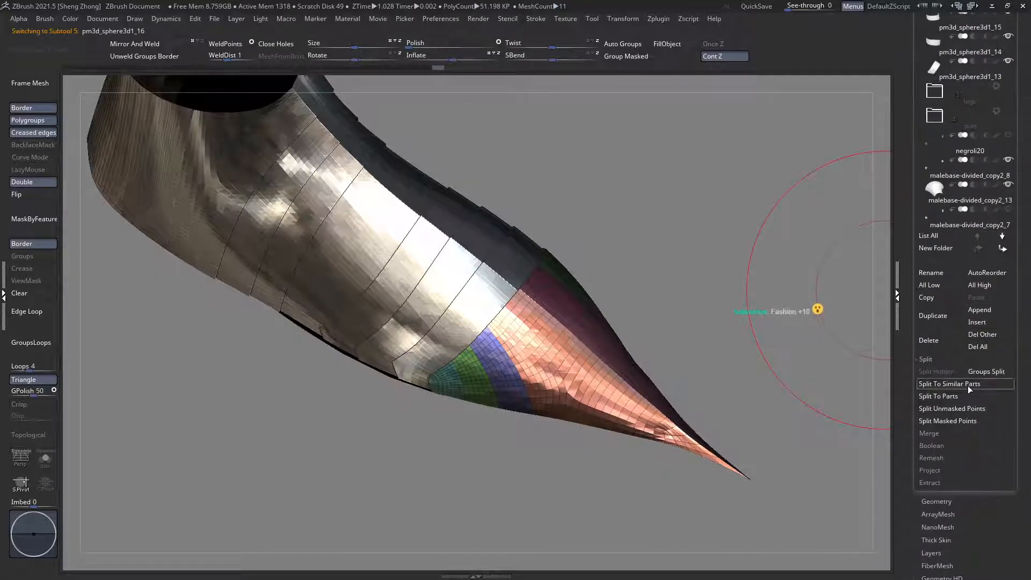
click(942, 435)
click(946, 383)
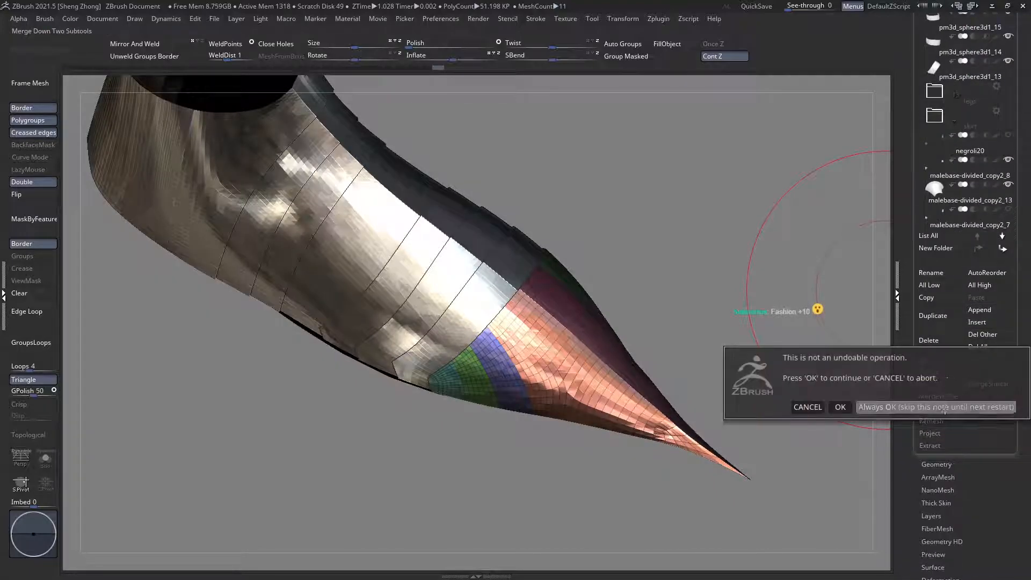
key(Return)
click(954, 382)
click(953, 383)
click(954, 383)
click(953, 382)
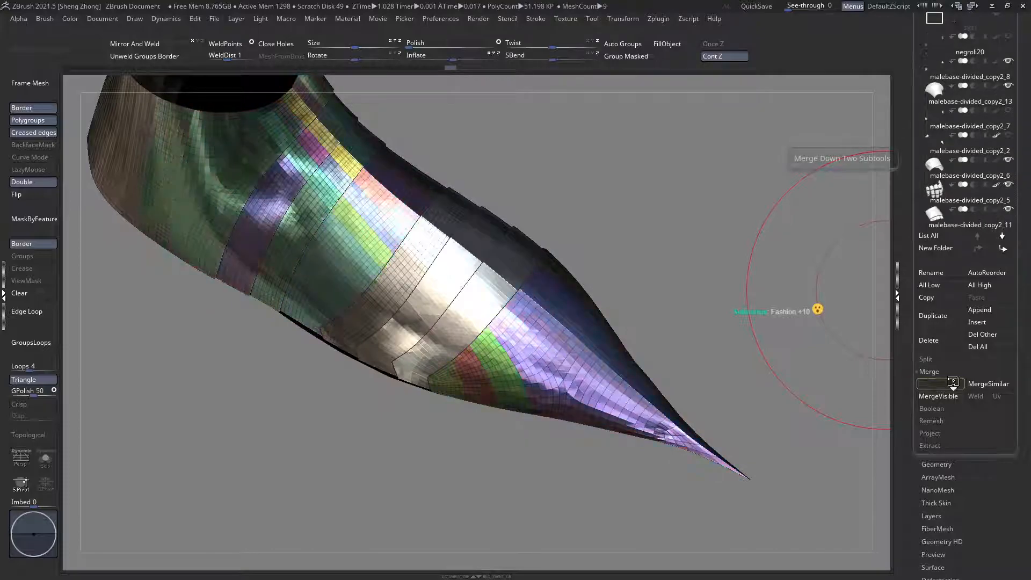
click(953, 382)
click(953, 383)
Step: Hide the polygroups one by one along the side of the merged foot plates, from behind the toe cap up to the ankle
alt+right_drag(479, 245, 455, 313)
right_click(155, 301)
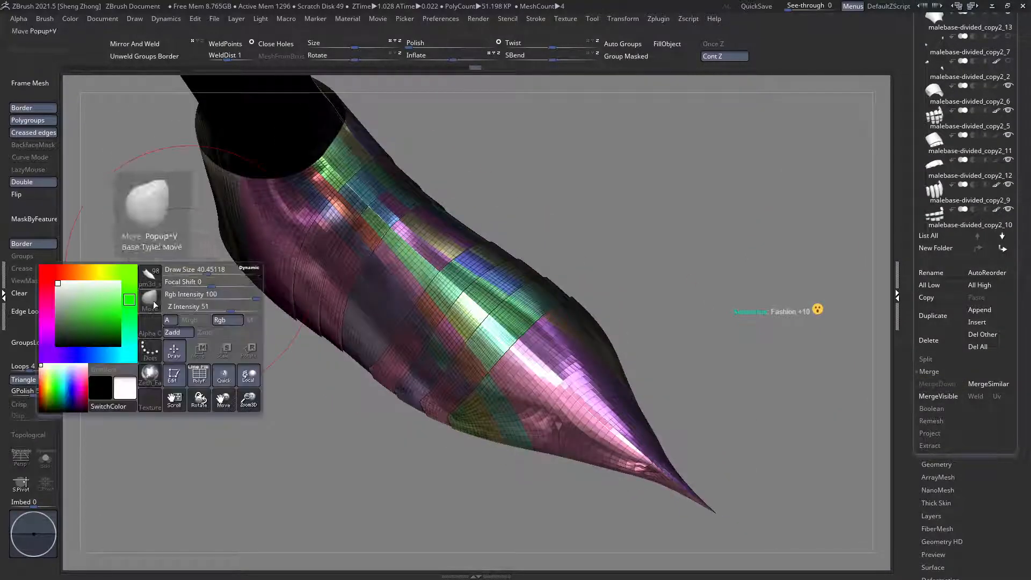
key(b)
key(s)
key(t)
key(shift+f)
ctrl+right_drag(486, 372, 446, 347)
key(shift+f)
ctrl+shift+click(515, 425)
ctrl+shift+click(514, 423)
ctrl+shift+click(467, 422)
ctrl+shift+click(467, 422)
ctrl+shift+click(506, 433)
ctrl+shift+click(507, 433)
ctrl+shift+click(483, 407)
ctrl+shift+click(444, 366)
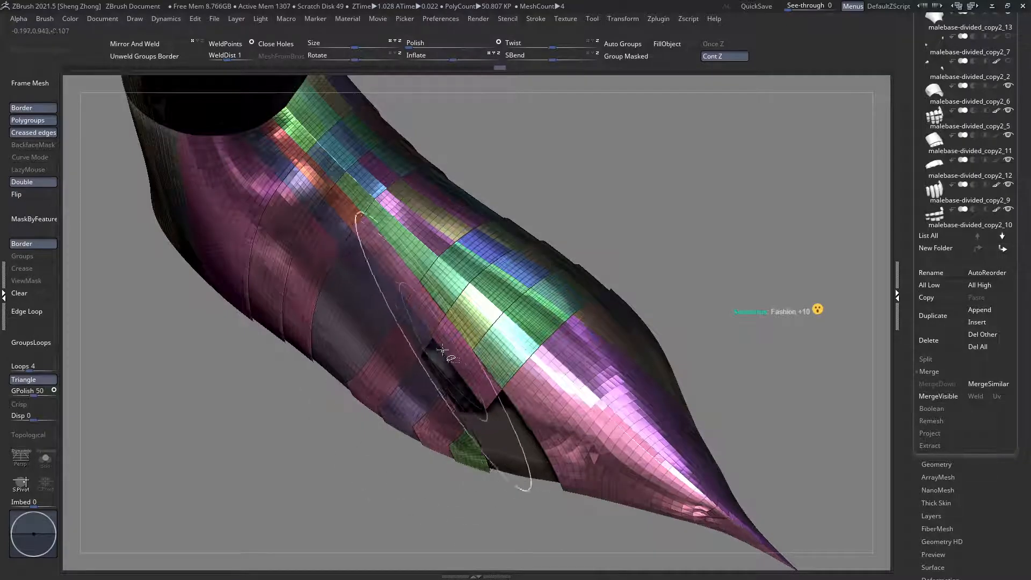
ctrl+shift+click(453, 342)
ctrl+shift+click(424, 312)
ctrl+shift+click(397, 292)
ctrl+shift+click(338, 222)
ctrl+shift+click(307, 185)
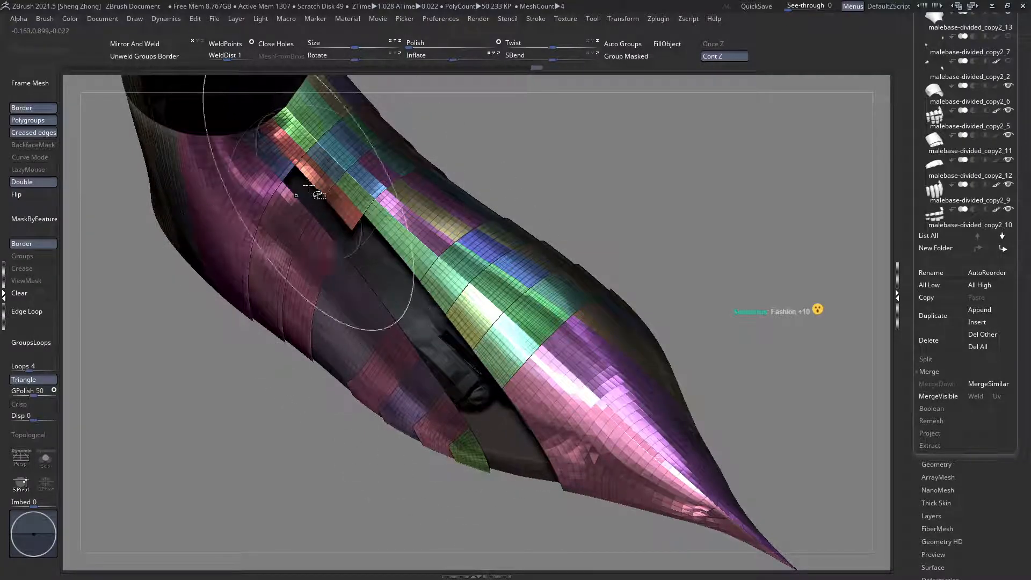
ctrl+shift+click(300, 173)
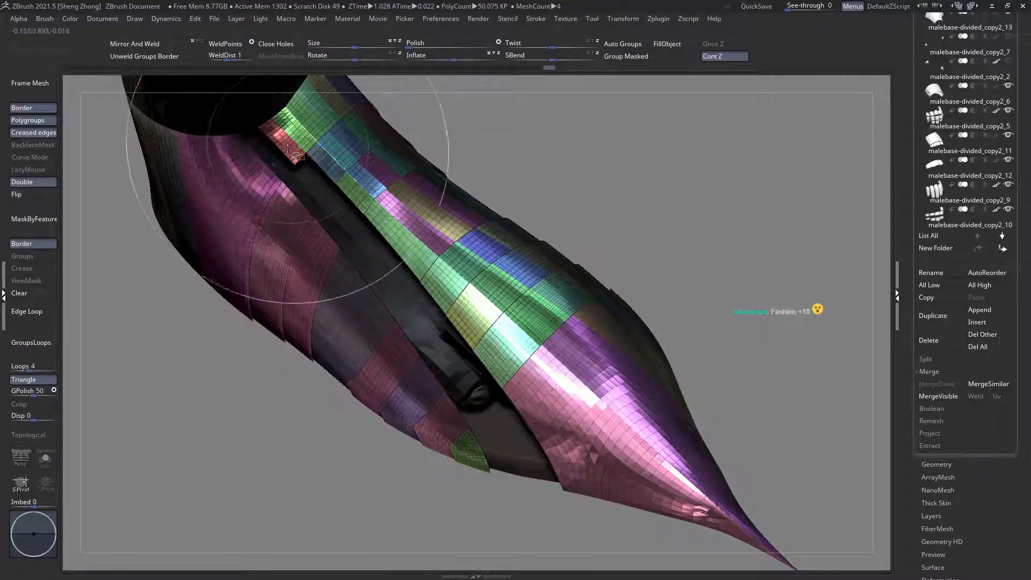
Step: Hide more polygroups across the instep up to the ankle, and show the whole foot armour again
right_drag(301, 167, 429, 247)
right_drag(483, 283, 481, 327)
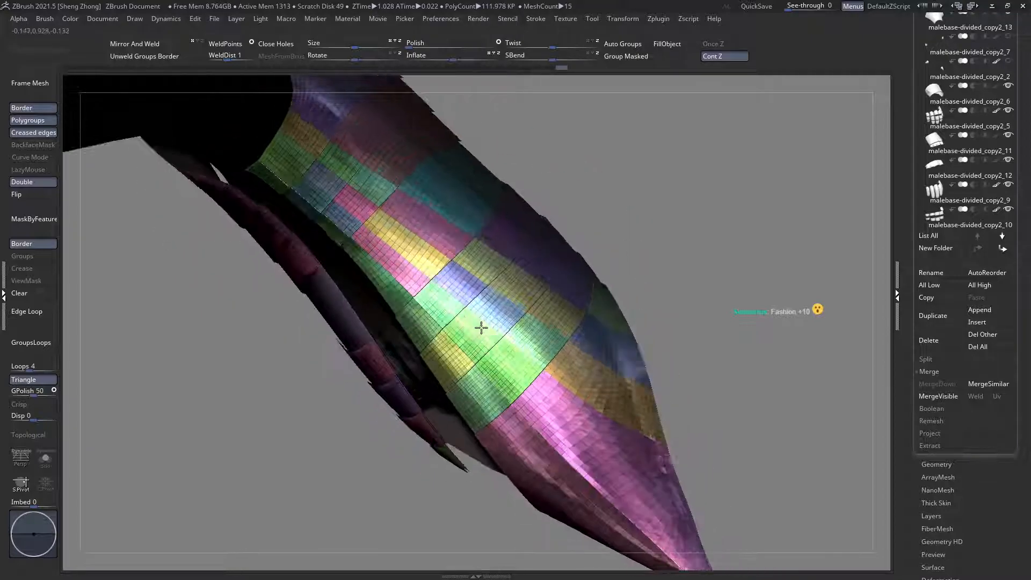
ctrl+shift+click(596, 344)
ctrl+shift+click(576, 364)
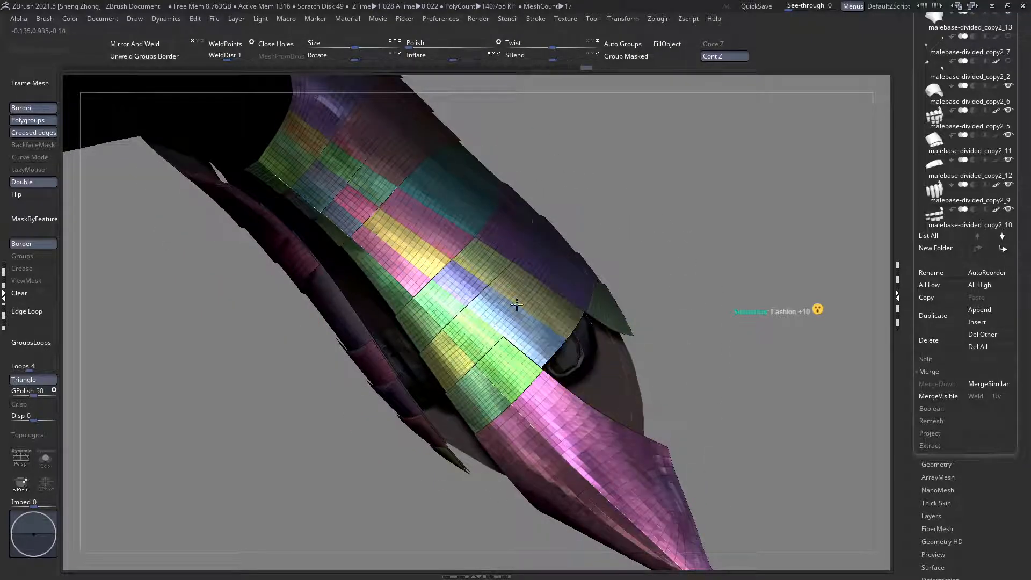
ctrl+shift+click(520, 311)
ctrl+shift+click(473, 289)
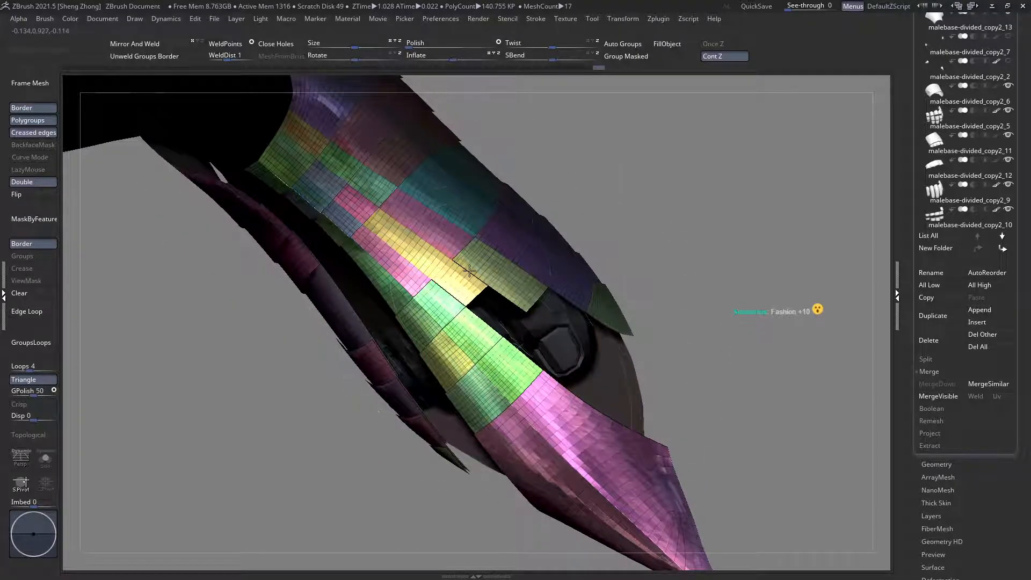
ctrl+shift+click(353, 201)
ctrl+shift+click(293, 153)
ctrl+right_drag(313, 175, 164, 260)
ctrl+shift+click(263, 265)
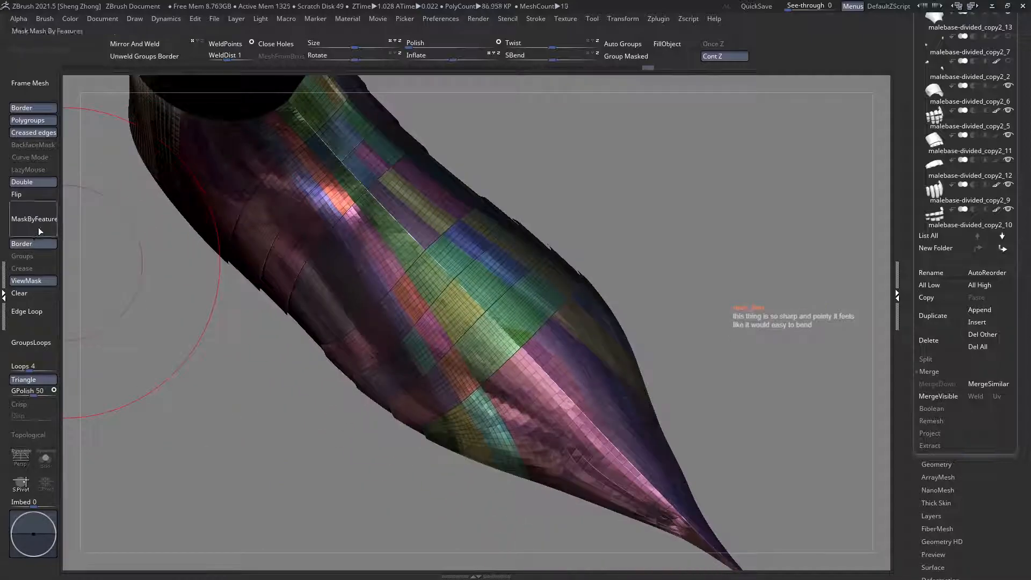
Step: Include polygroup borders in MaskByFeature, and isolate the toe cap's two ankle-side corner polygroups in solo view
click(26, 256)
alt+right_drag(281, 293, 235, 380)
ctrl+shift+click(348, 327)
click(45, 459)
key(space)
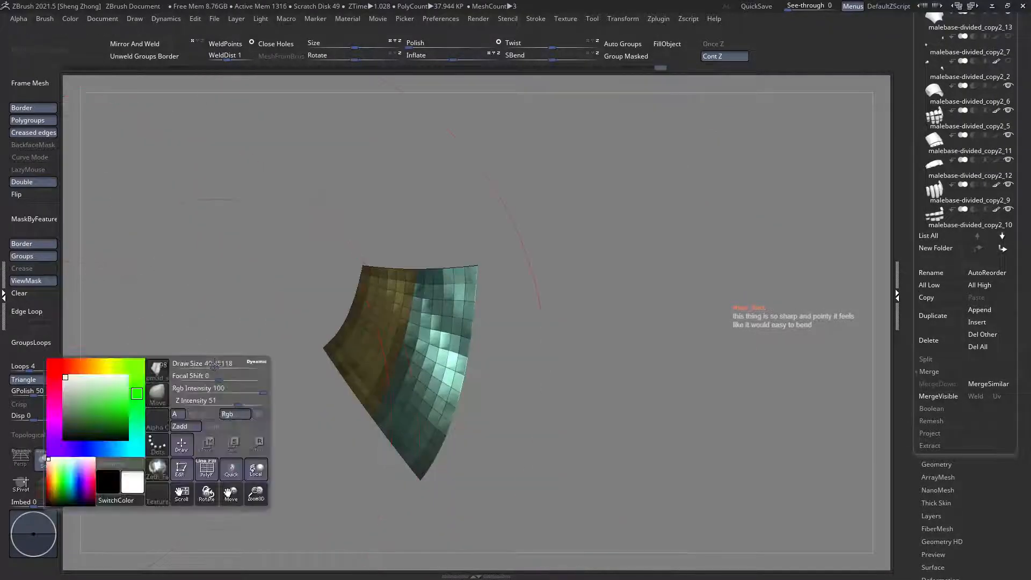
click(157, 404)
click(460, 424)
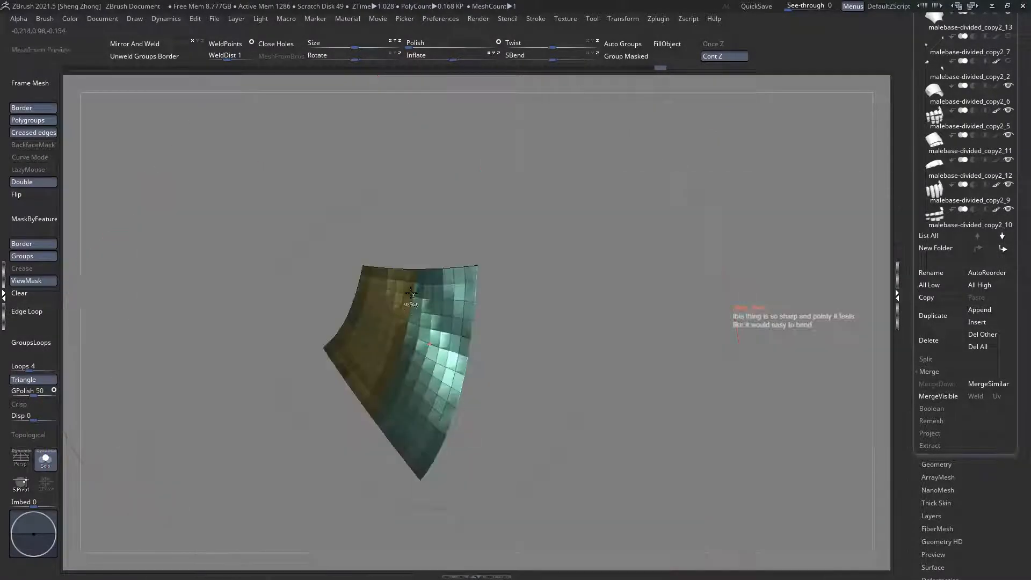
Step: Unmask and adjust the upper edge where the two isolated toe cap polygroups meet, and bring back the full foot
scroll(334, 247, up, 5)
ctrl+alt+drag(375, 237, 414, 241)
ctrl+alt+drag(432, 177, 586, 251)
drag(448, 214, 462, 348)
ctrl+drag(537, 447, 582, 478)
ctrl+drag(344, 243, 472, 336)
ctrl+right_drag(438, 305, 166, 190)
ctrl+shift+click(242, 220)
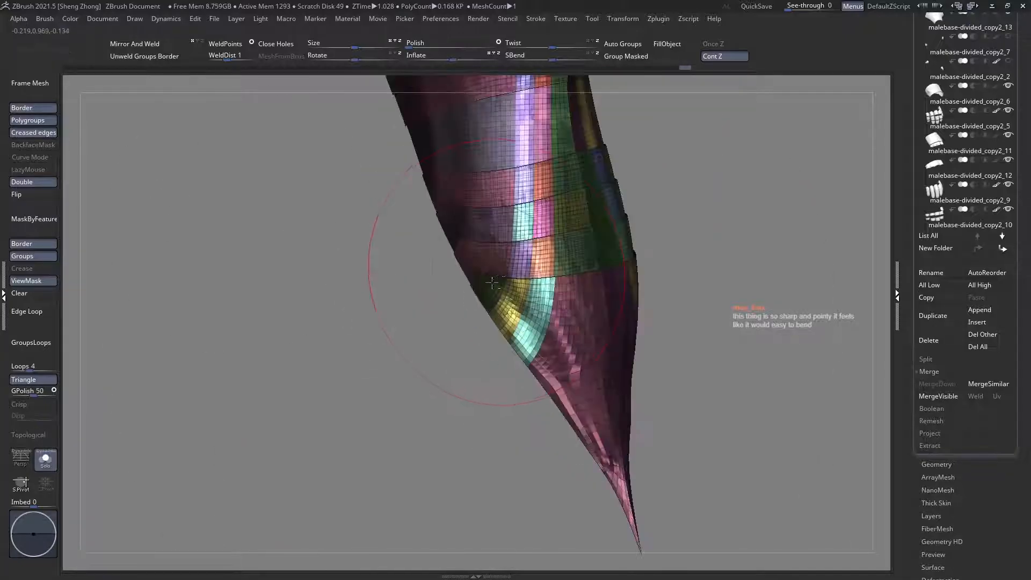
Step: Isolate the side polygroups of the plate behind the toe cap and draw circular mask selections at both of its ends
ctrl+right_drag(516, 262, 564, 355)
ctrl+shift+click(509, 277)
ctrl+right_drag(509, 227, 502, 260)
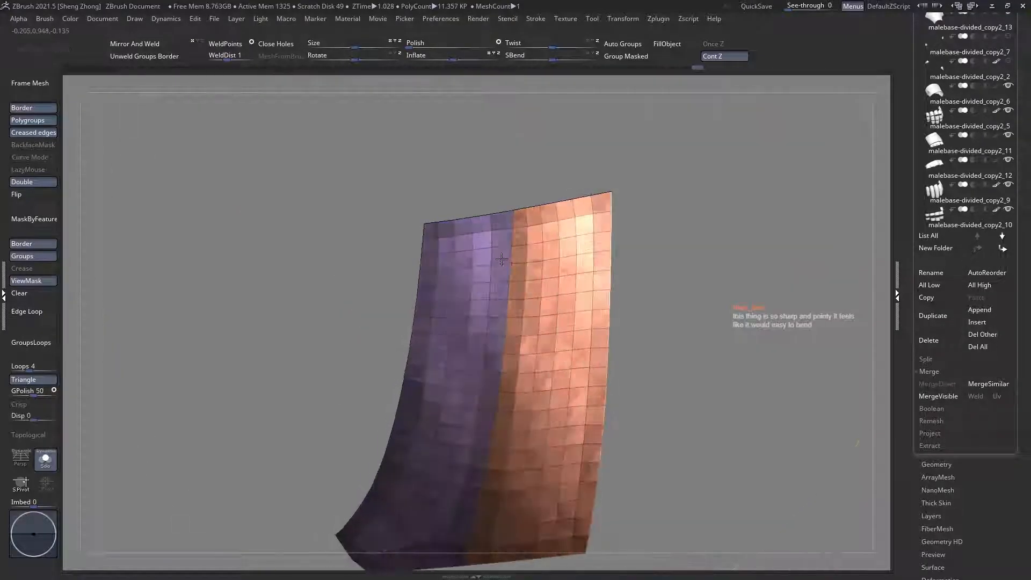
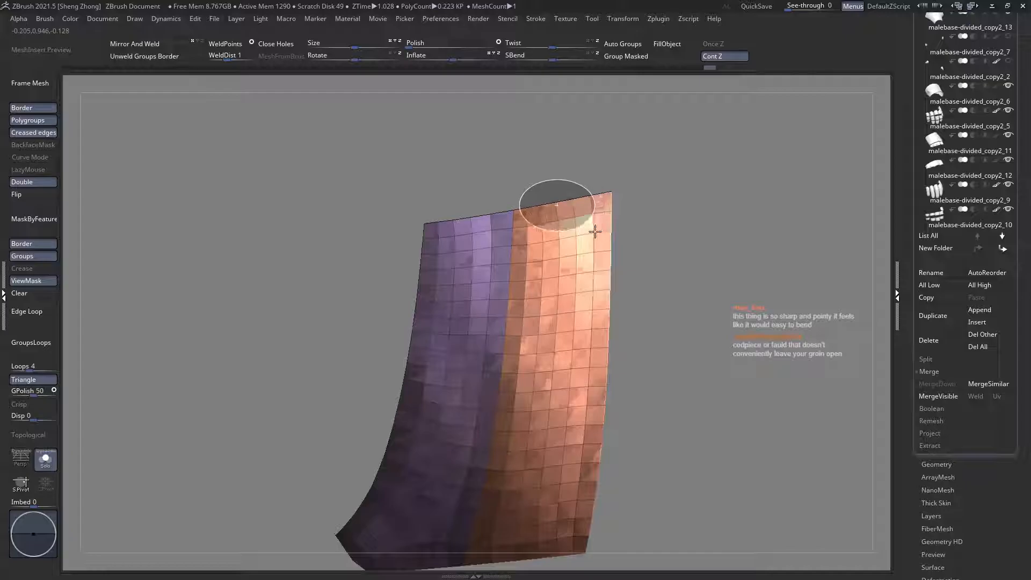
ctrl+right_drag(539, 337, 528, 263)
alt+right_drag(526, 430, 482, 370)
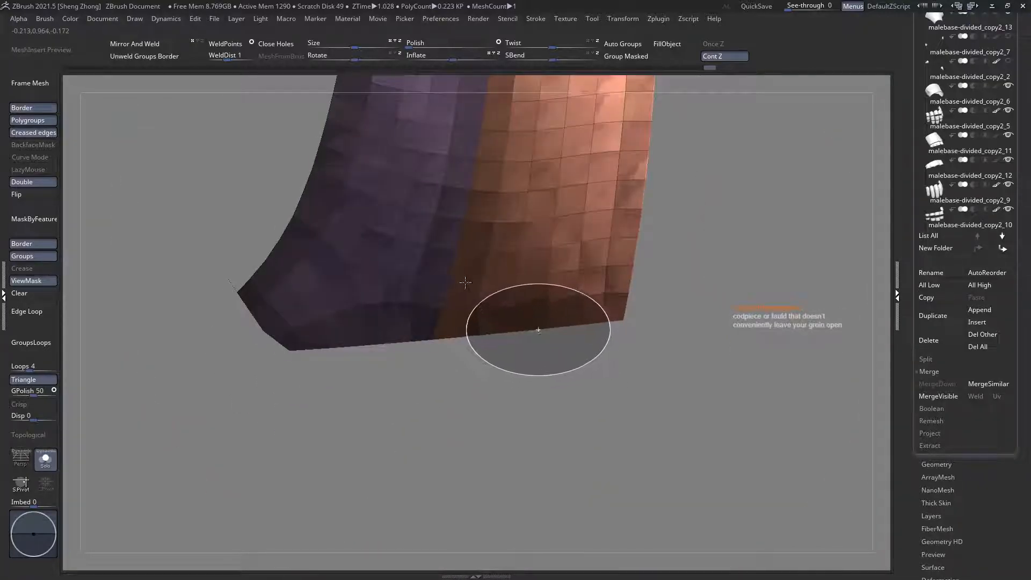
Step: Undo the last change on the isolated plate and show the whole foot armour again
mouse_move(451, 269)
right_down()
mouse_move(417, 280)
mouse_move(368, 270)
mouse_move(387, 340)
right_up()
mouse_move(413, 299)
ctrl+right_down()
mouse_move(422, 354)
mouse_move(338, 292)
mouse_move(263, 299)
mouse_move(38, 169)
mouse_move(284, 254)
mouse_move(371, 373)
mouse_move(318, 260)
mouse_move(247, 242)
ctrl+right_up()
key(ctrl+z)
ctrl+alt+shift+drag(337, 298, 337, 298)
right_drag(336, 295, 311, 278)
ctrl+shift+click(266, 358)
Step: Split the merged foot armour into separate subtools with Split To Parts and accept the non-undoable operation
scroll(1025, 281, up, 5)
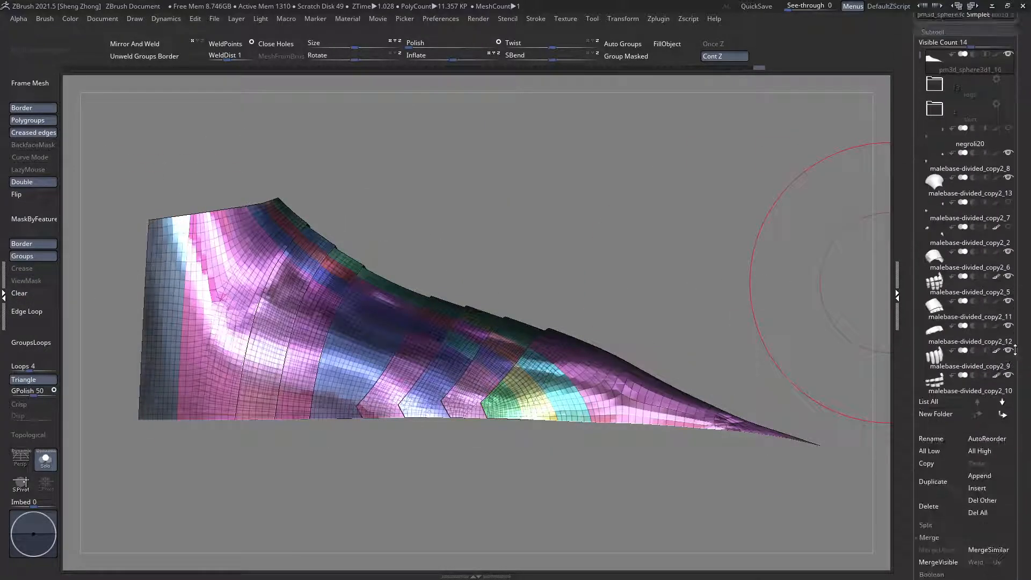
scroll(1013, 430, down, 4)
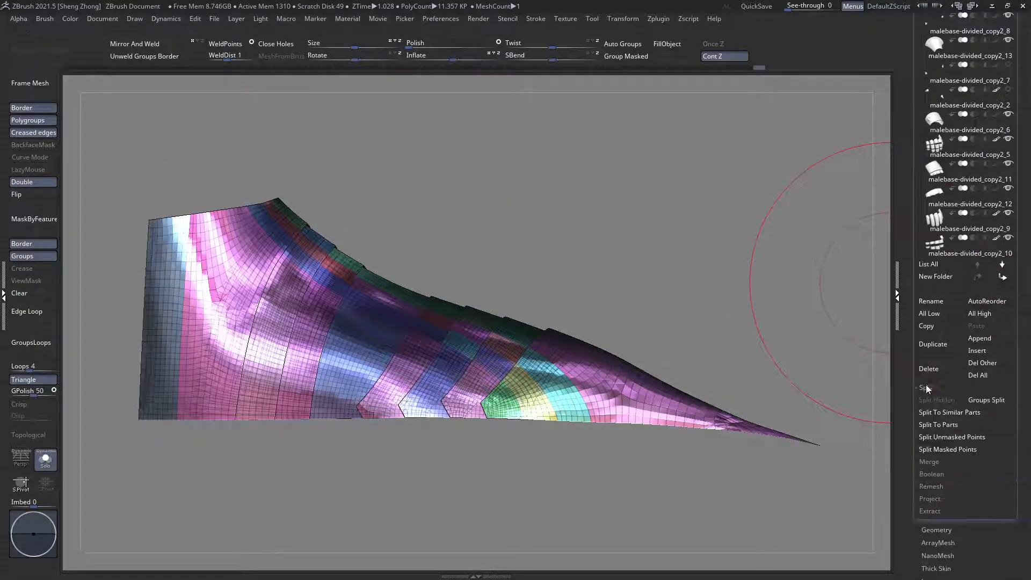
click(933, 430)
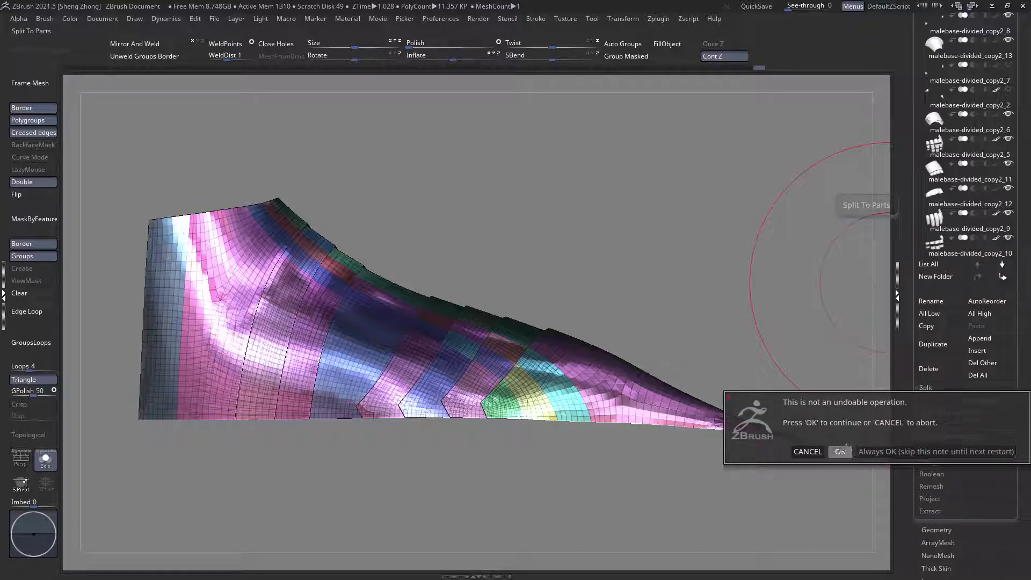
click(840, 451)
drag(497, 361, 116, 441)
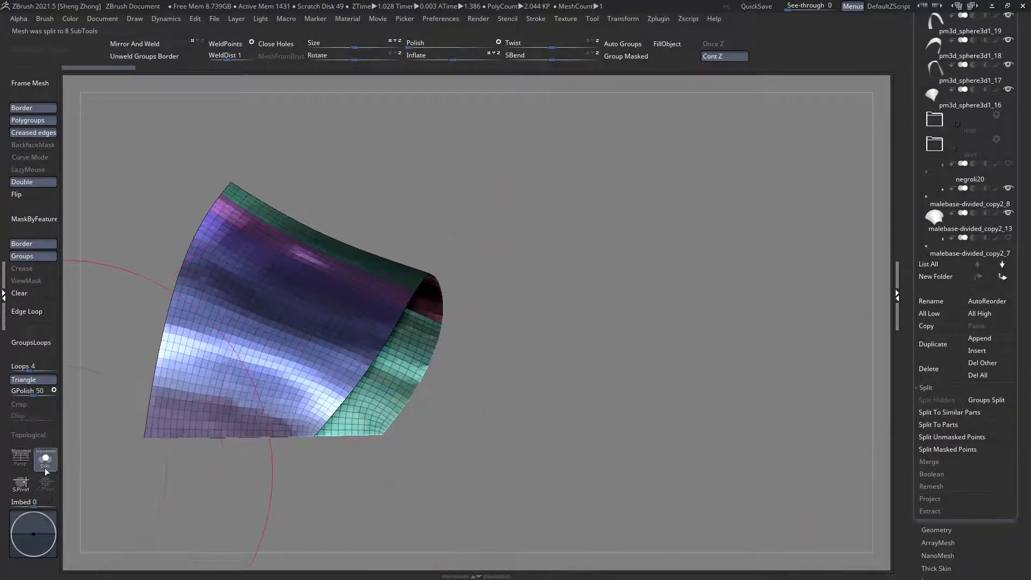
Step: Select a narrow plate toward the front of the foot and show it in solo view
click(45, 472)
alt+click(469, 359)
click(44, 470)
alt+right_drag(428, 445, 417, 412)
key(shift+f)
key(shift+f)
Step: Isolate an end polygroup of the plate to examine its corner polygons, and show the whole plate again
ctrl+right_drag(318, 315, 375, 294)
ctrl+shift+click(374, 291)
alt+right_drag(348, 228, 341, 293)
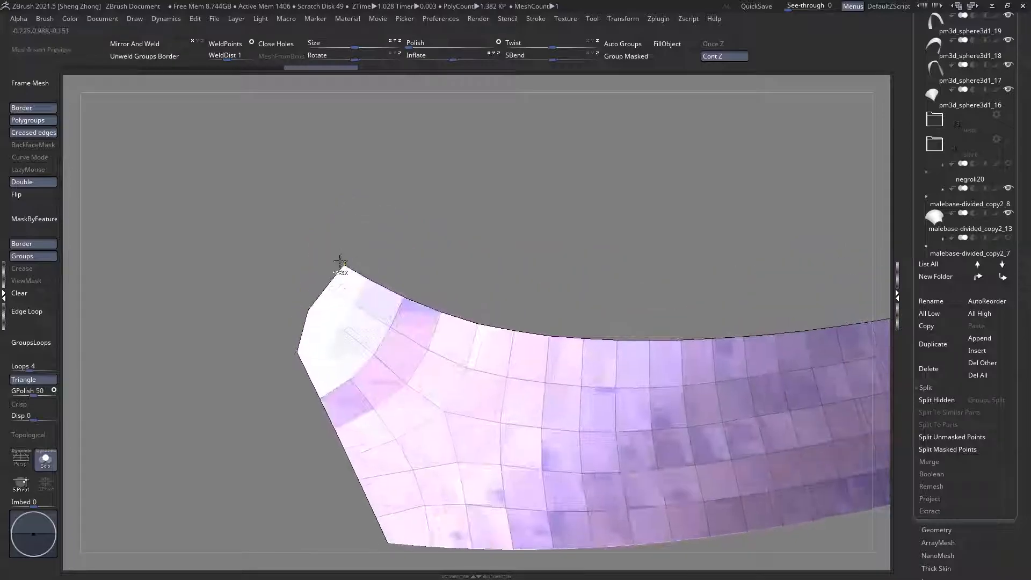
ctrl+shift+click(334, 249)
right_drag(326, 240, 271, 259)
ctrl+shift+drag(278, 184, 511, 250)
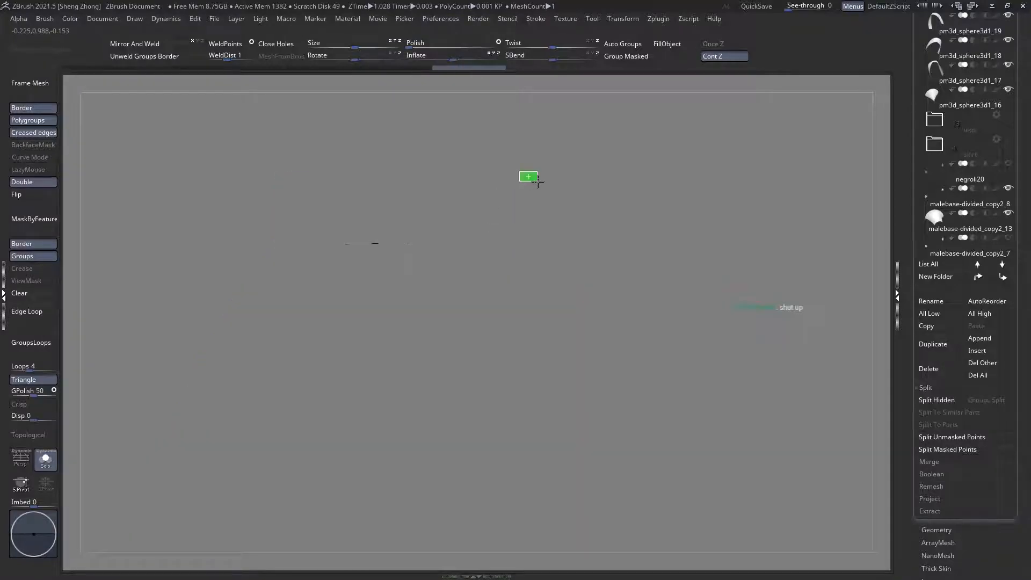
ctrl+shift+drag(537, 182, 537, 182)
right_drag(395, 286, 355, 260)
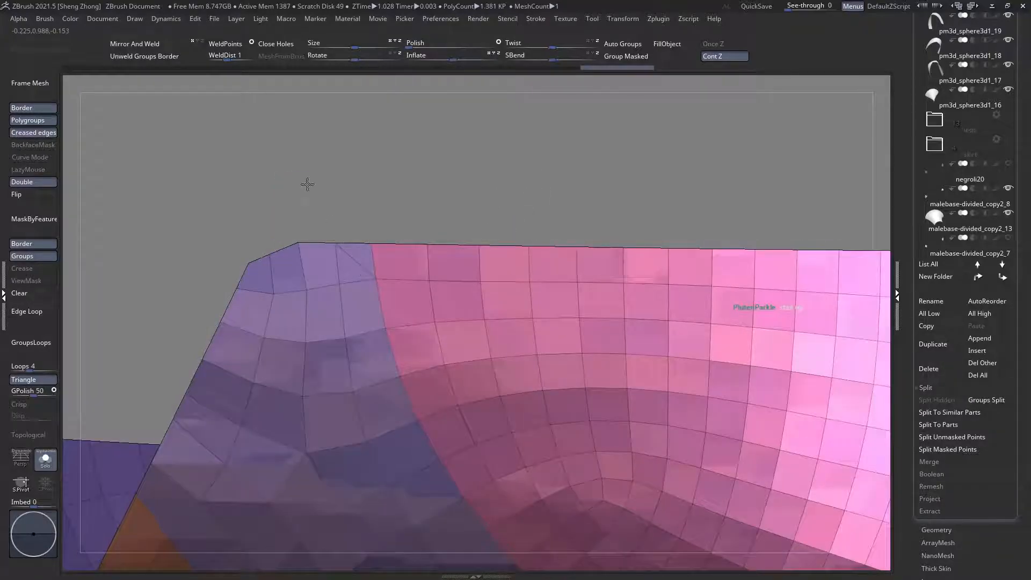
Step: Delete the stray diagonal edge at the plate's upper corner using ZModeler's Delete edge action with the Edge target
right_click(250, 251)
key(b)
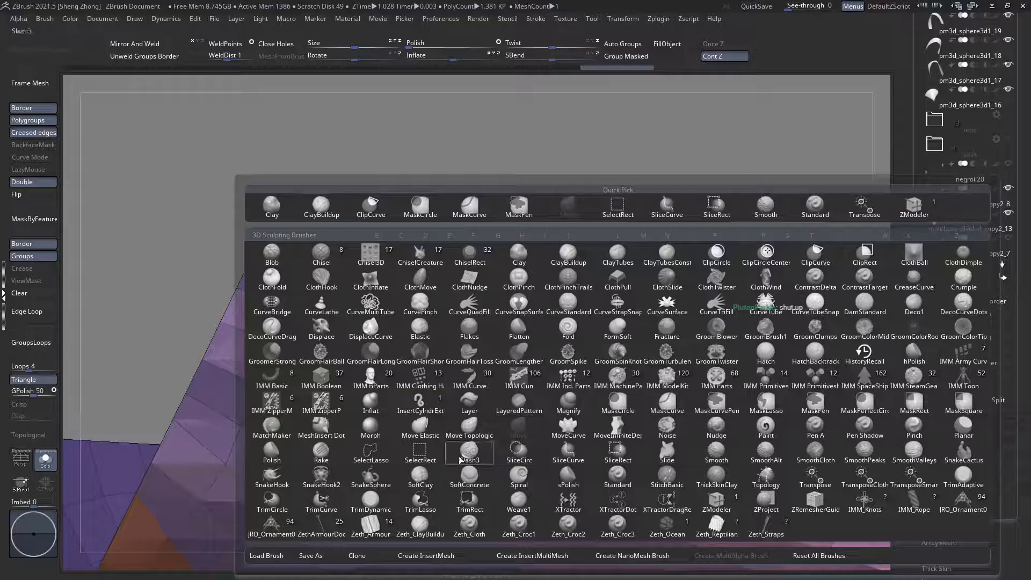
key(z)
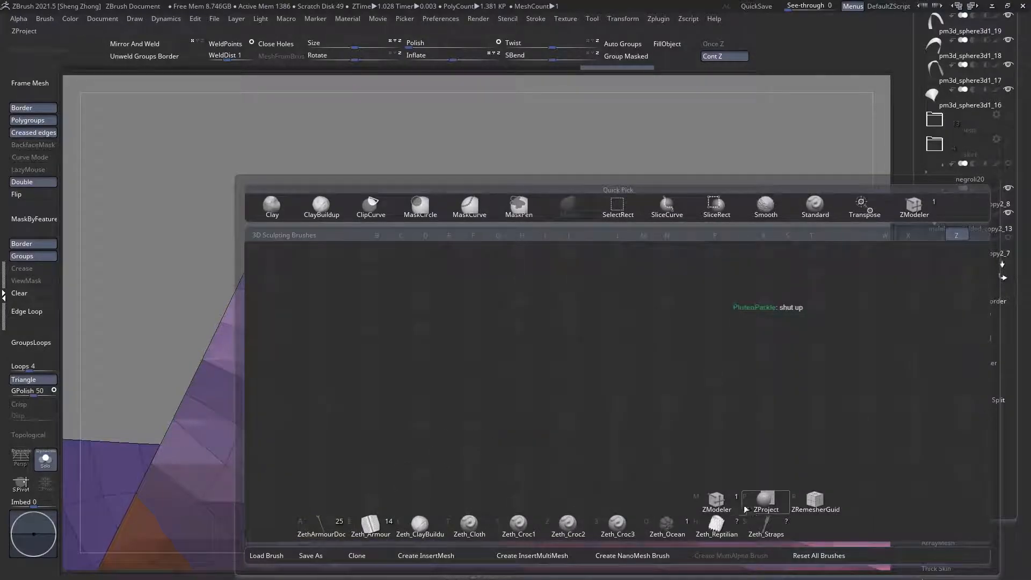
click(718, 502)
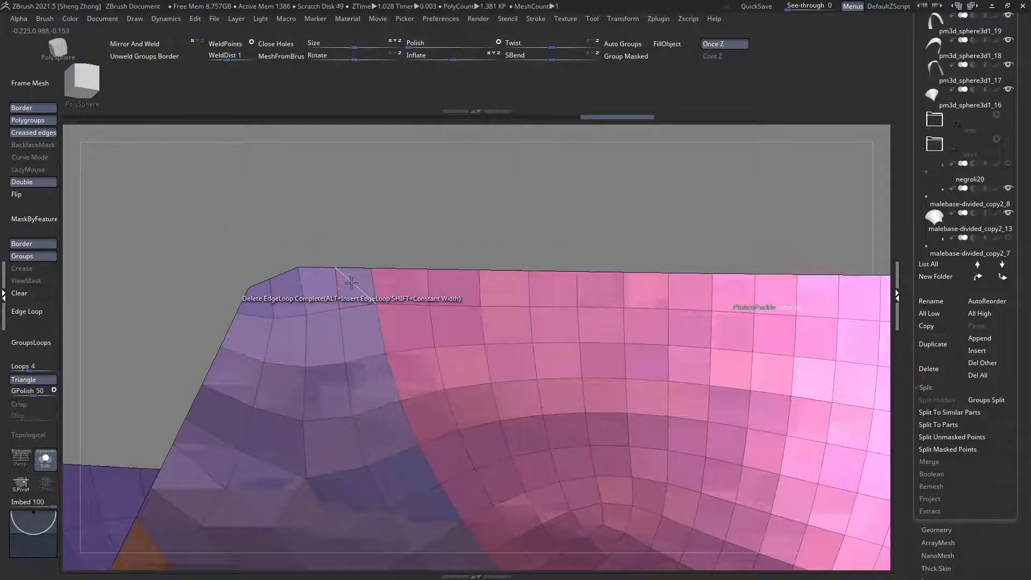
key(space)
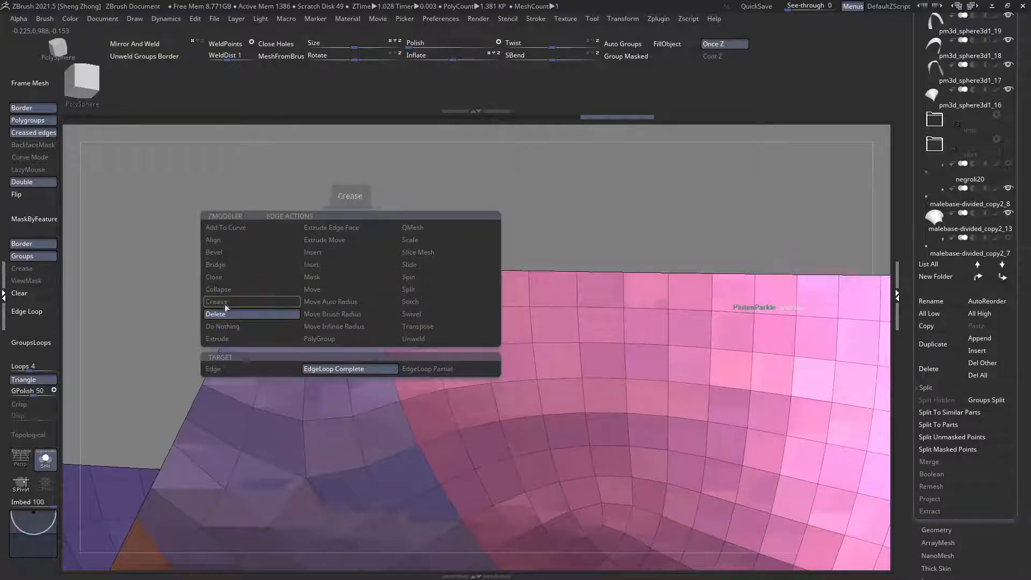
click(233, 369)
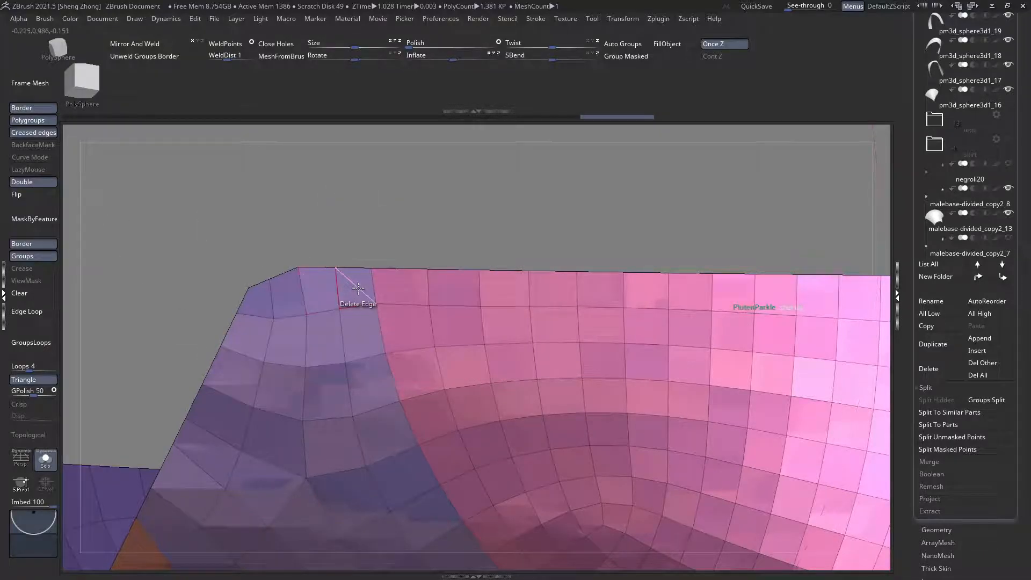
ctrl+right_drag(347, 289, 427, 270)
Step: Leave solo view and examine how the corrected plate sits among the other plates of the foot armour
alt+right_drag(510, 391, 435, 342)
right_drag(435, 343, 94, 430)
click(52, 464)
right_drag(225, 408, 395, 400)
ctrl+right_drag(395, 400, 486, 397)
right_drag(515, 354, 72, 470)
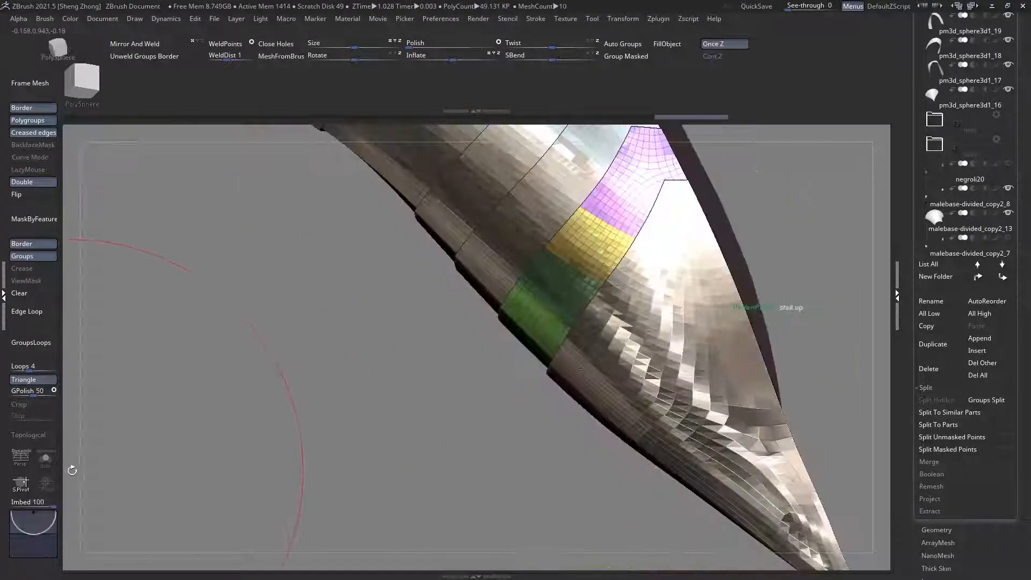
Step: Isolate the corrected plate again and open its ZRemesher options
click(45, 458)
right_drag(428, 405, 418, 502)
mouse_move(606, 344)
alt+right_down()
mouse_move(524, 352)
mouse_move(576, 322)
mouse_move(601, 327)
mouse_move(265, 258)
mouse_move(407, 296)
alt+right_up()
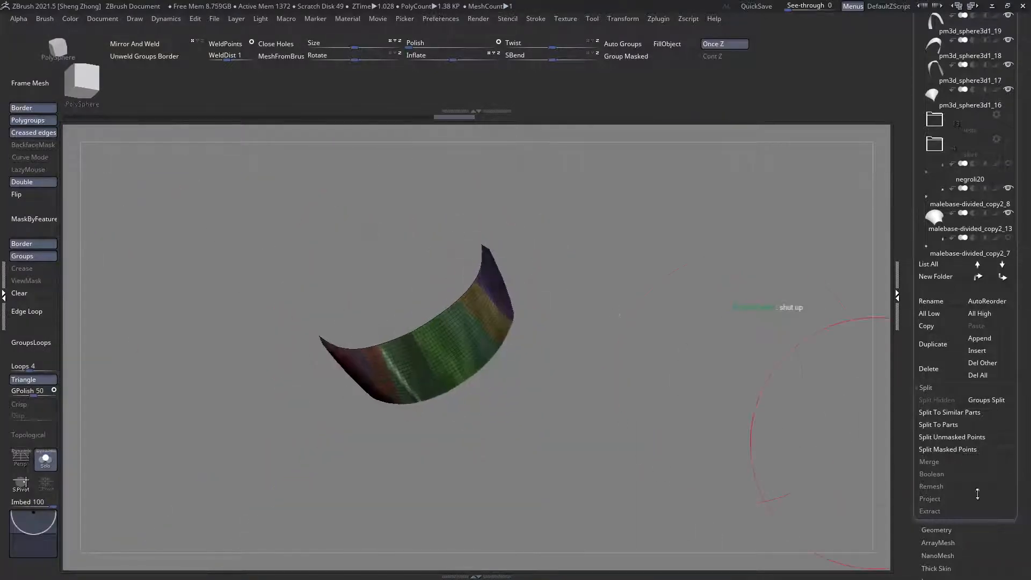
click(937, 530)
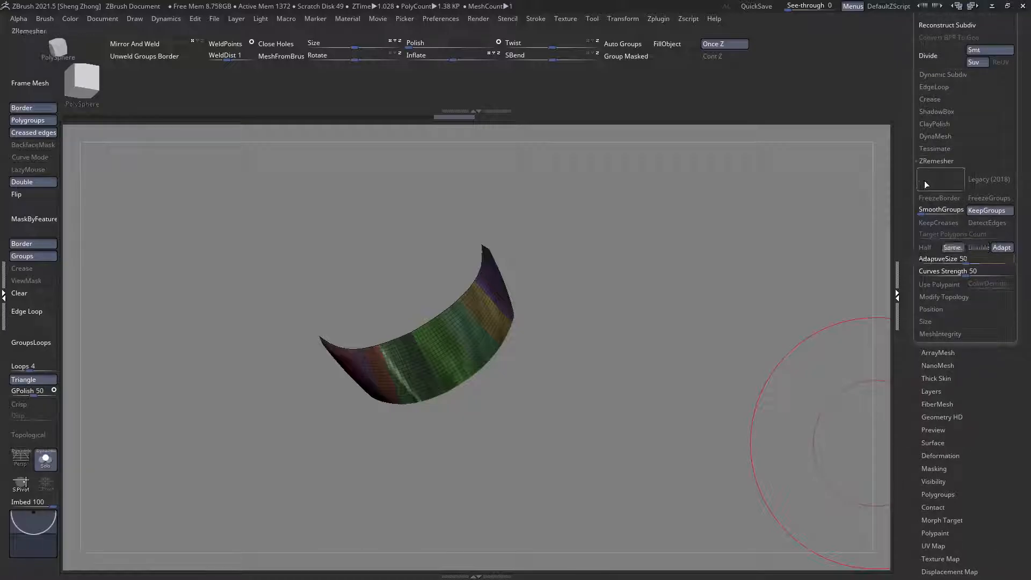
right_drag(428, 379, 437, 312)
Step: Show the pm3d_sphere3d1_21 plate in solo view and examine its polygroups and corners
click(46, 460)
click(49, 464)
ctrl+right_drag(462, 381, 497, 365)
ctrl+right_drag(400, 301, 352, 338)
ctrl+right_drag(352, 339, 398, 328)
alt+right_drag(397, 327, 328, 432)
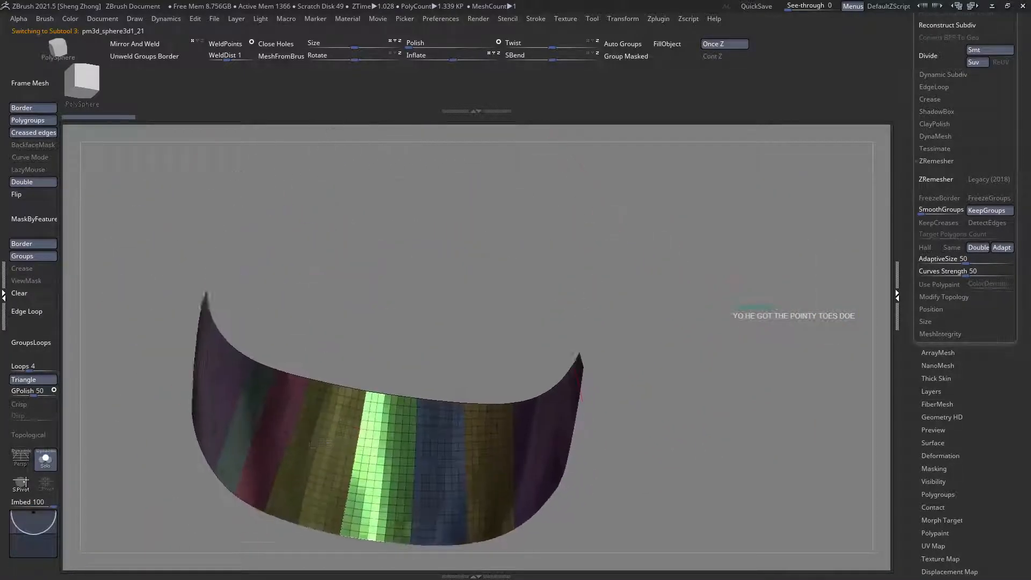
Step: Examine the pm3d_sphere3d1_20 and pm3d_sphere3d1_23 plates one after the other in solo view
click(54, 464)
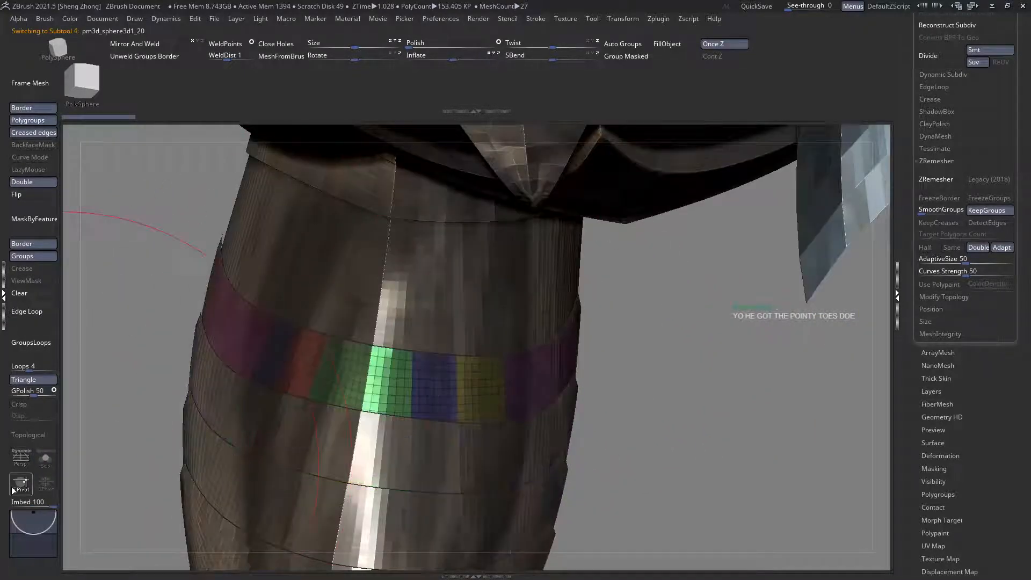
click(49, 466)
right_drag(253, 371, 363, 376)
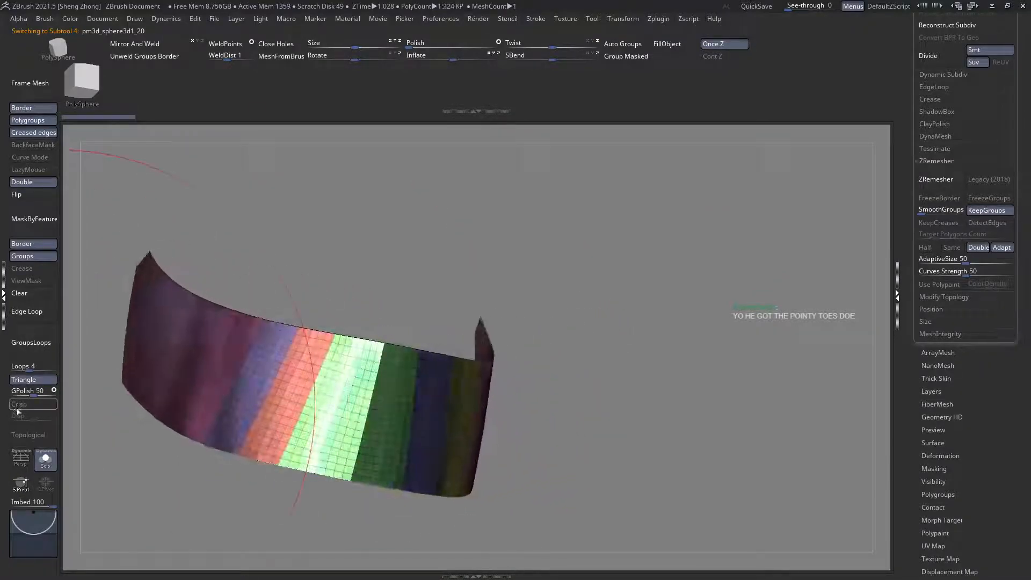
click(45, 458)
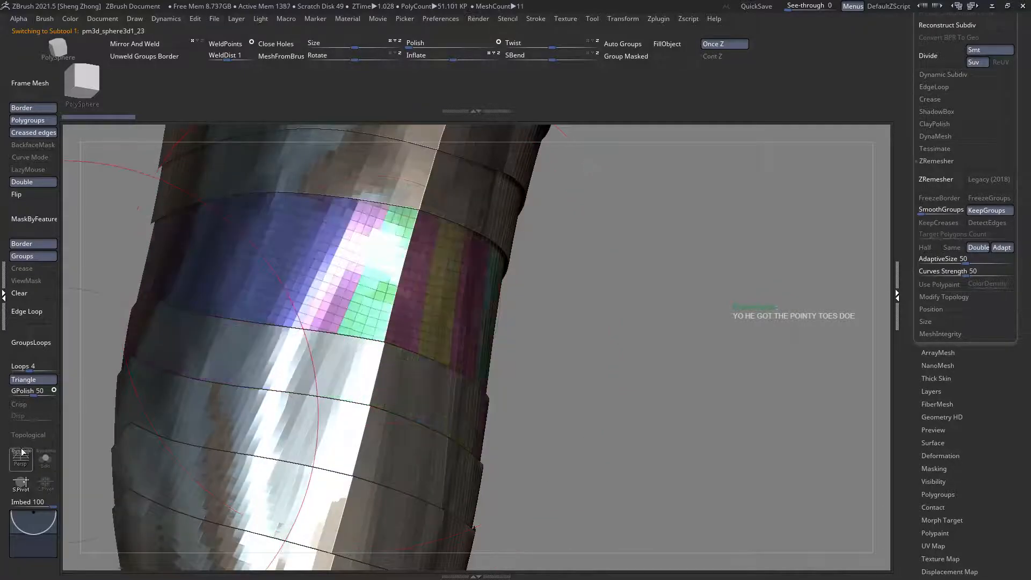
click(47, 467)
right_drag(225, 387, 300, 329)
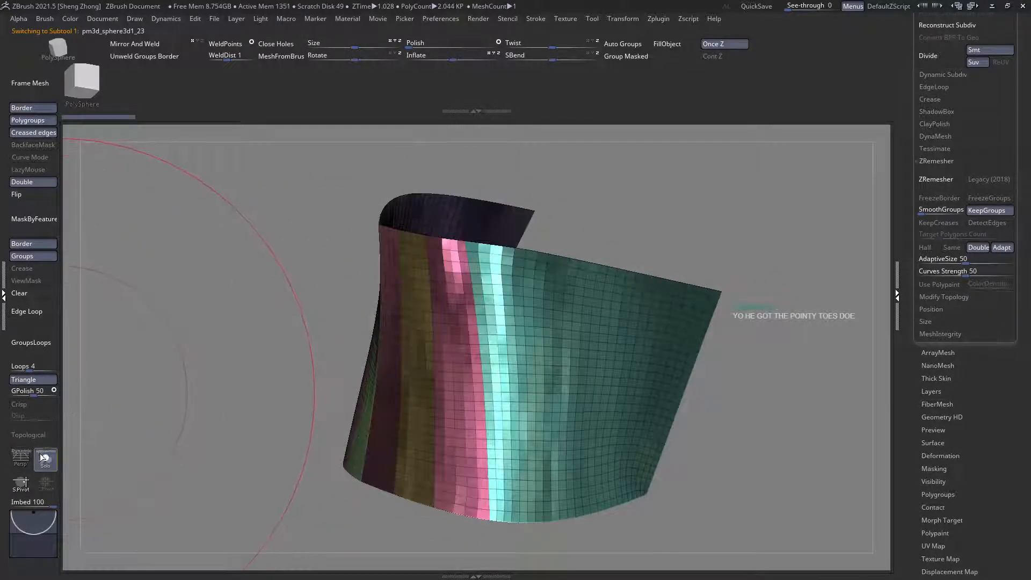
click(40, 456)
Step: Check the remaining plates toward the toe in solo view and make the pointed toe cap the active subtool
ctrl+right_drag(216, 293, 478, 303)
alt+click(483, 376)
right_drag(451, 371, 290, 359)
click(47, 457)
mouse_move(475, 421)
right_down()
mouse_move(414, 426)
mouse_move(475, 421)
right_up()
click(53, 460)
alt+right_drag(365, 407, 443, 413)
key(space)
click(198, 389)
key(space)
click(159, 394)
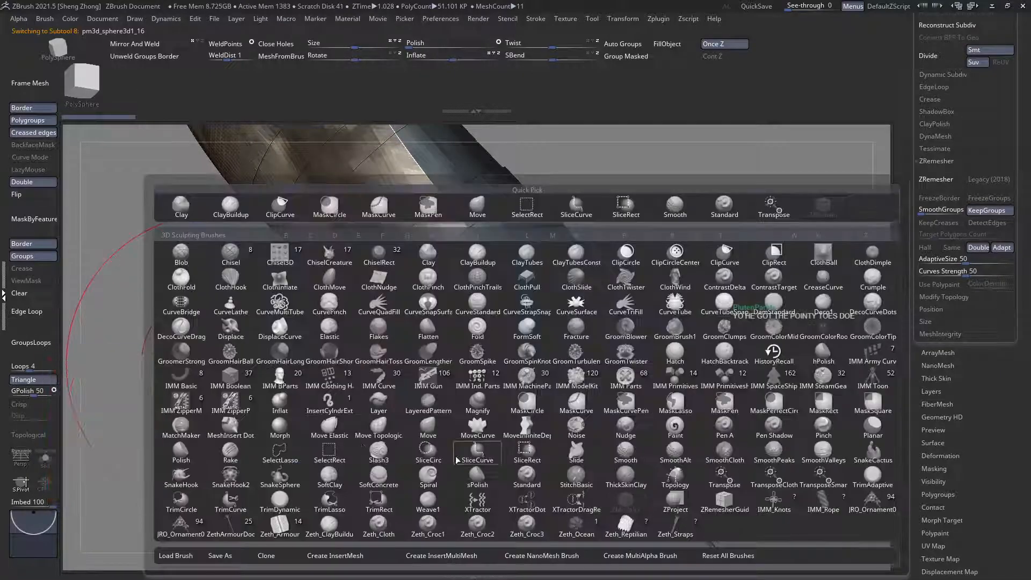
click(477, 454)
mouse_move(504, 413)
ctrl+right_down()
mouse_move(456, 376)
mouse_move(499, 386)
mouse_move(448, 383)
ctrl+right_up()
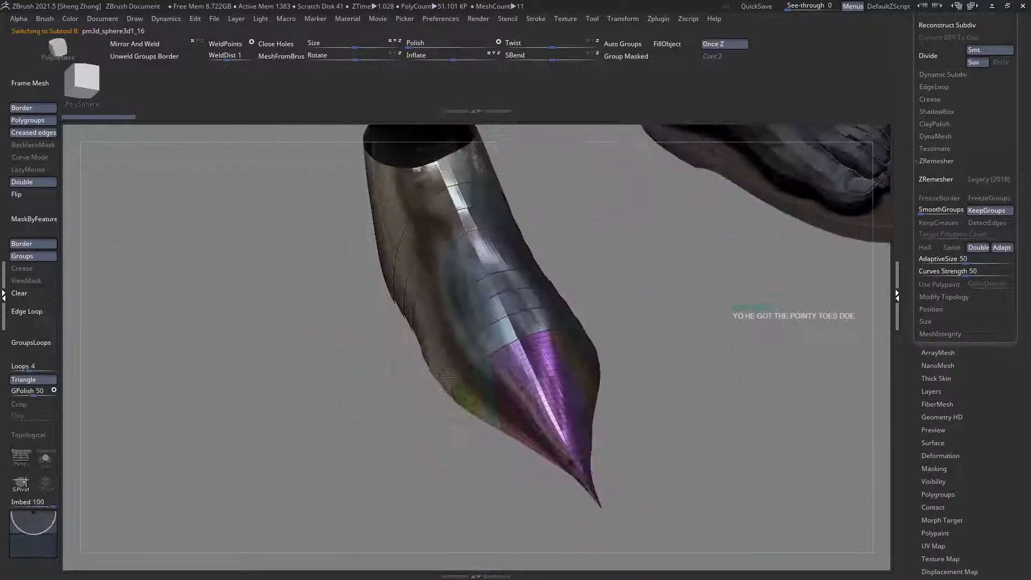
Step: Make pm3d_sphere3d1_23, the first plate in the subtool list, active and open the subtool merge options
drag(1019, 341, 931, 206)
click(932, 191)
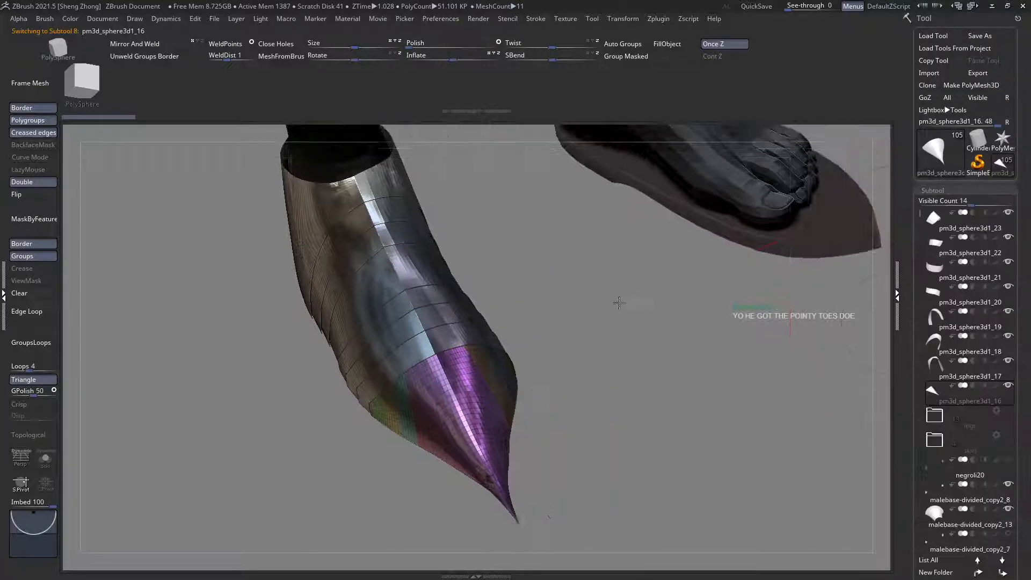
right_drag(437, 293, 319, 275)
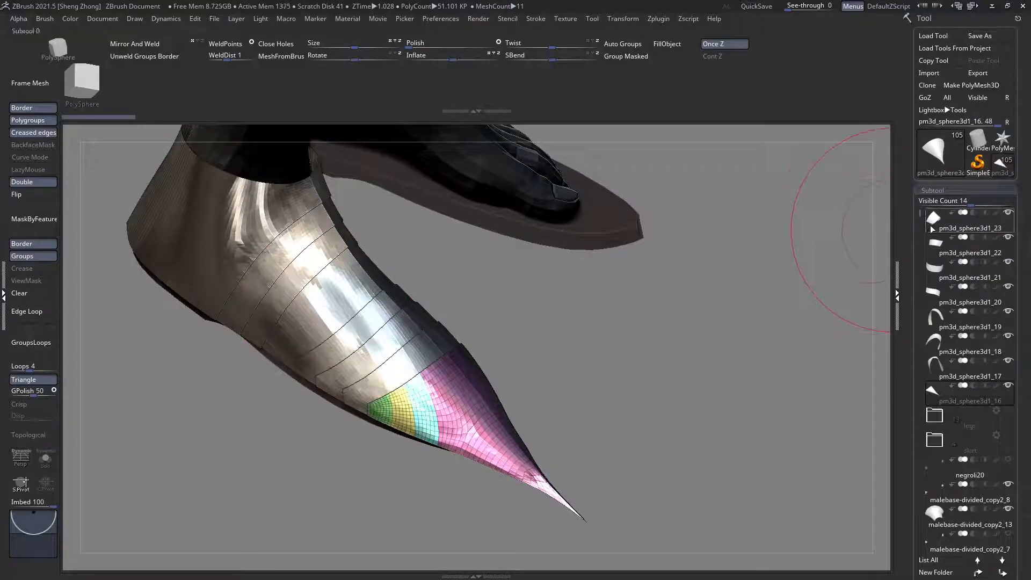
click(931, 226)
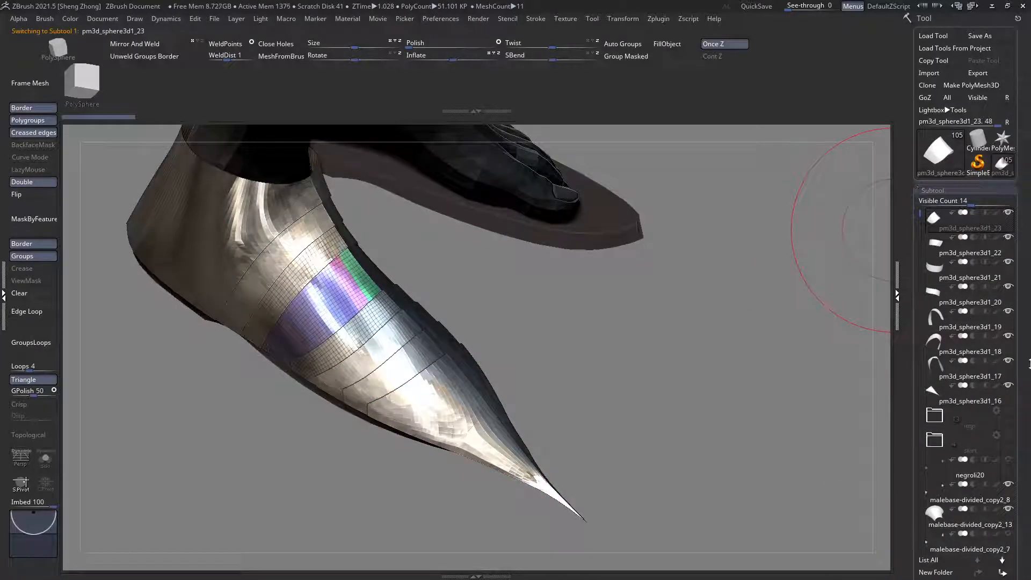
scroll(958, 469, down, 5)
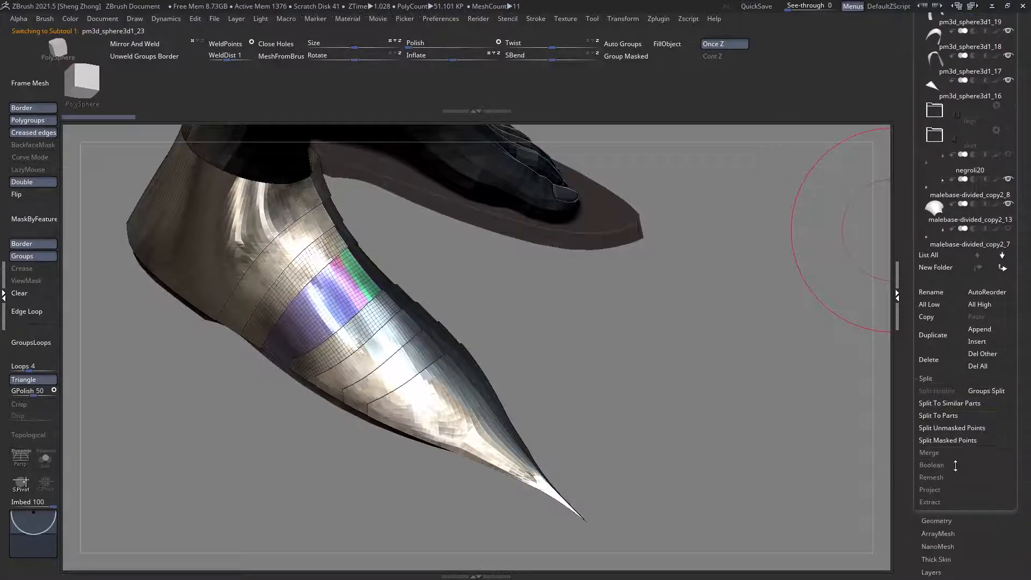
scroll(918, 425, up, 1)
right_drag(390, 349, 422, 356)
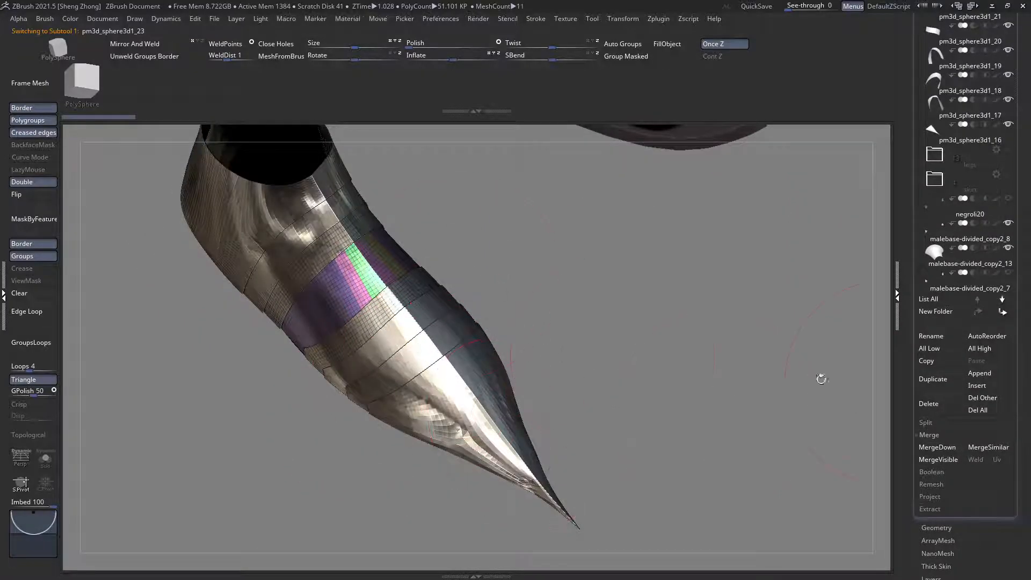
scroll(990, 368, up, 4)
right_drag(524, 382, 380, 311)
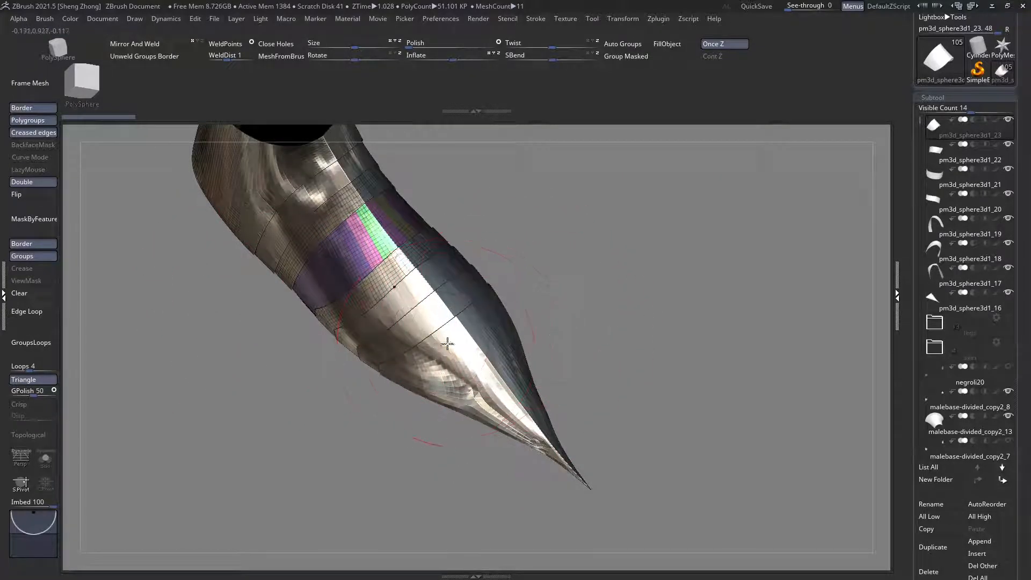
right_drag(331, 344, 455, 355)
scroll(995, 291, down, 5)
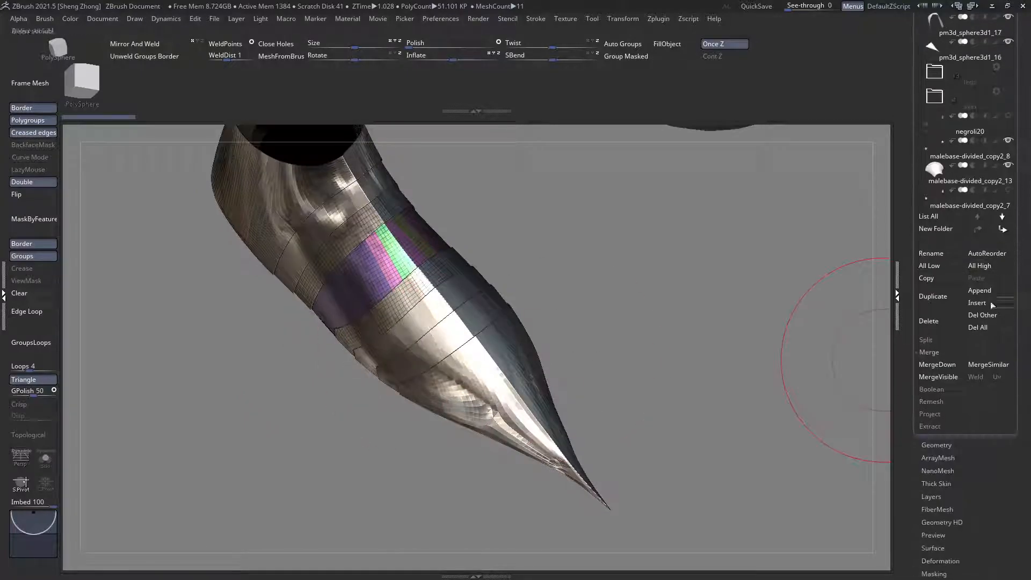
Step: Merge the foot armour plates and toe cap into one subtool by repeating MergeDown seven times
click(936, 365)
click(935, 366)
click(936, 365)
click(934, 367)
click(935, 366)
click(934, 366)
click(934, 366)
Step: Hide the strips of small polygroups running along the side of the merged foot armour
right_drag(492, 239, 425, 325)
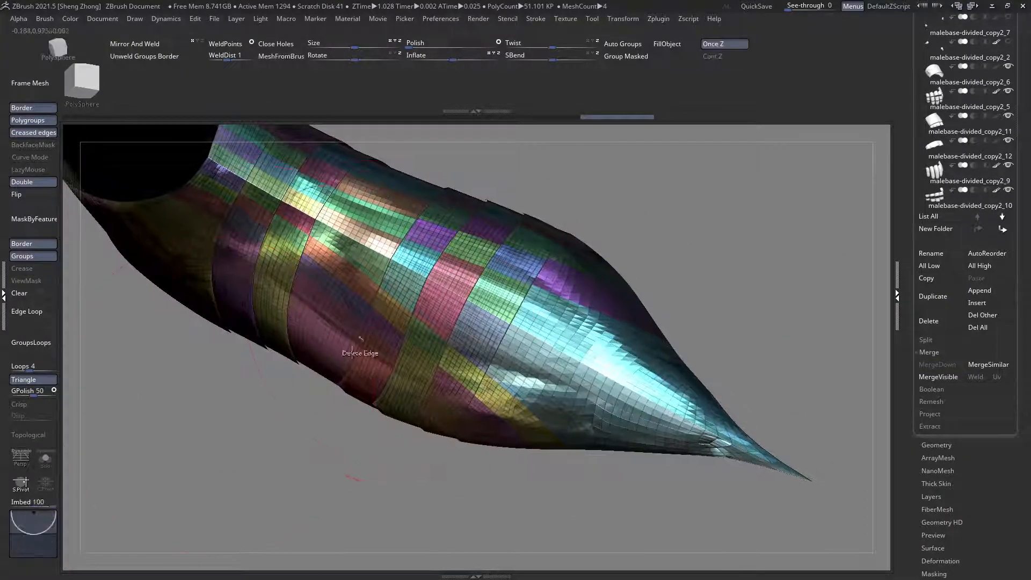
right_drag(328, 351, 230, 428)
key(space)
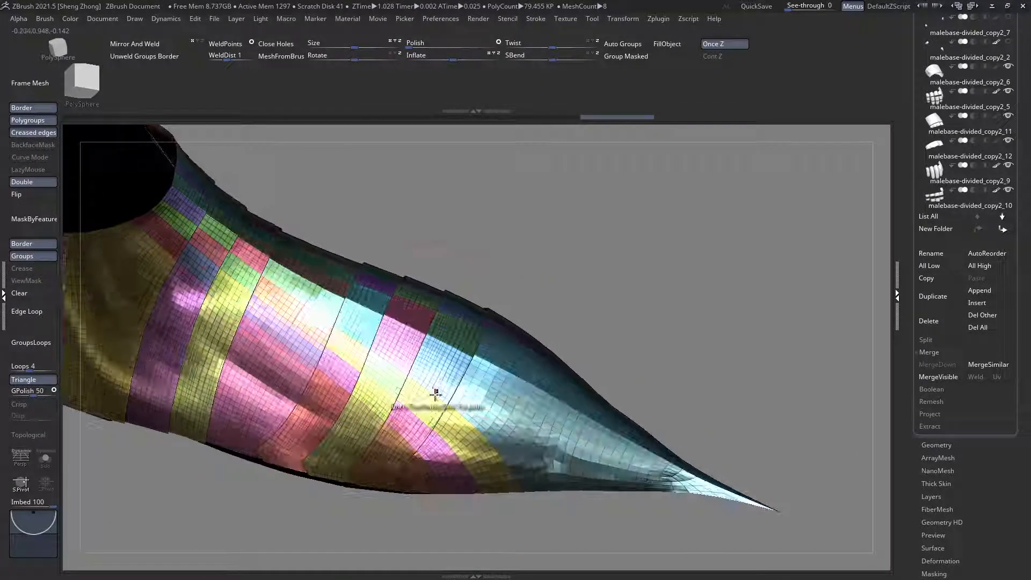
right_drag(416, 403, 427, 422)
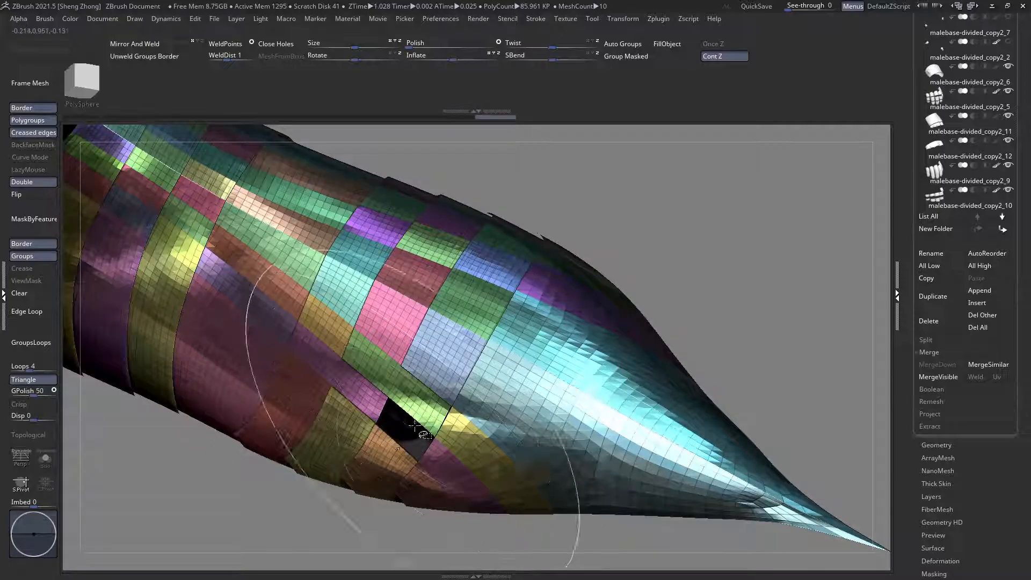
drag(451, 424, 401, 409)
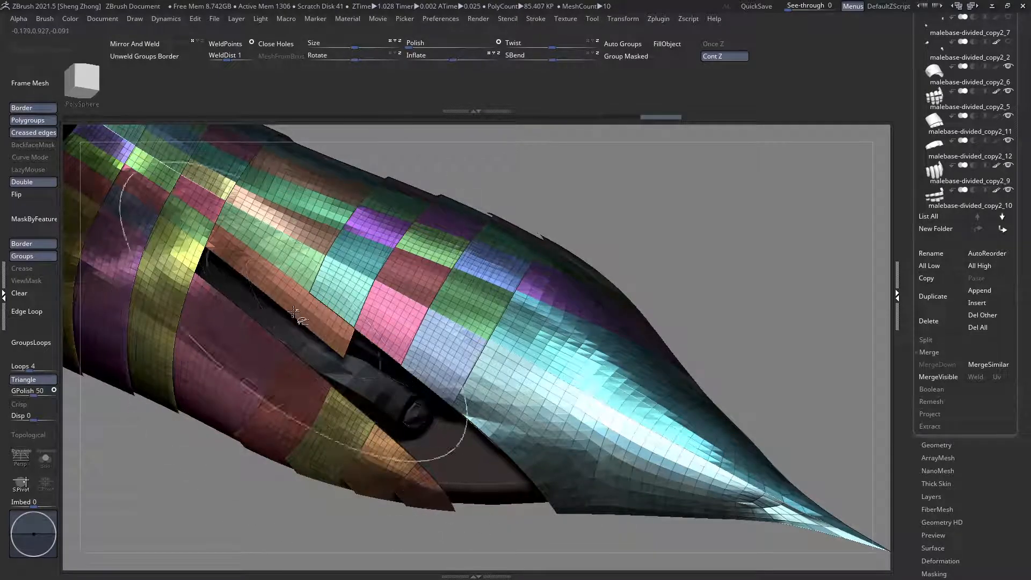
ctrl+shift+click(192, 233)
alt+right_drag(192, 231, 309, 314)
ctrl+shift+click(313, 301)
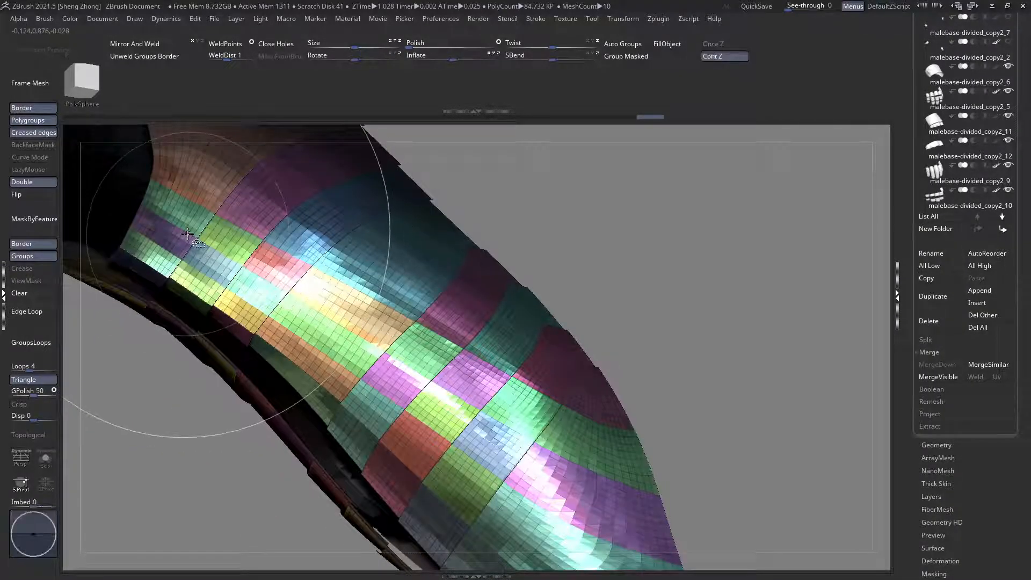
Step: Hide the polygroup strips along the instep, and show the whole foot armour again
ctrl+shift+click(187, 234)
ctrl+shift+click(220, 254)
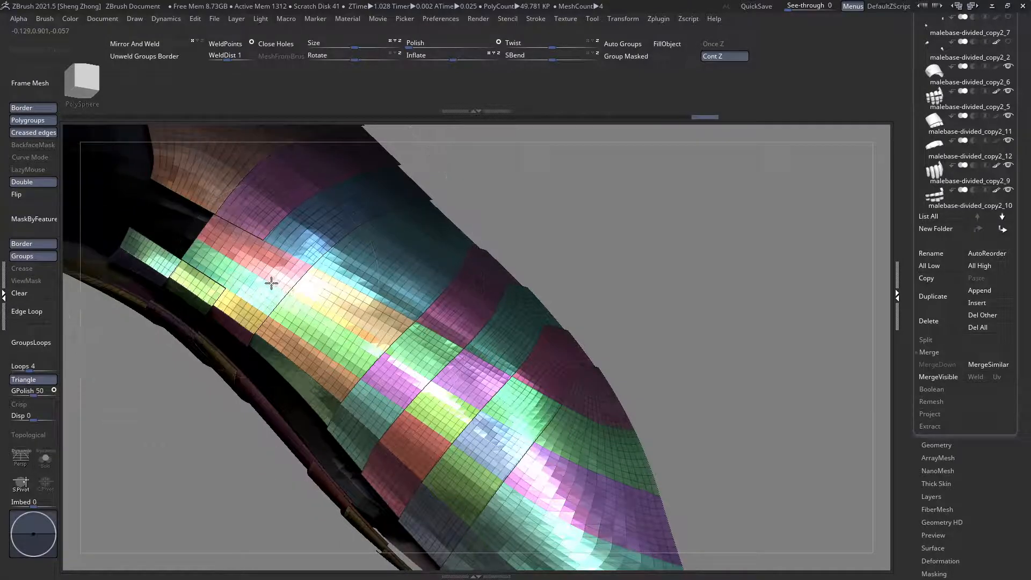
ctrl+shift+click(322, 319)
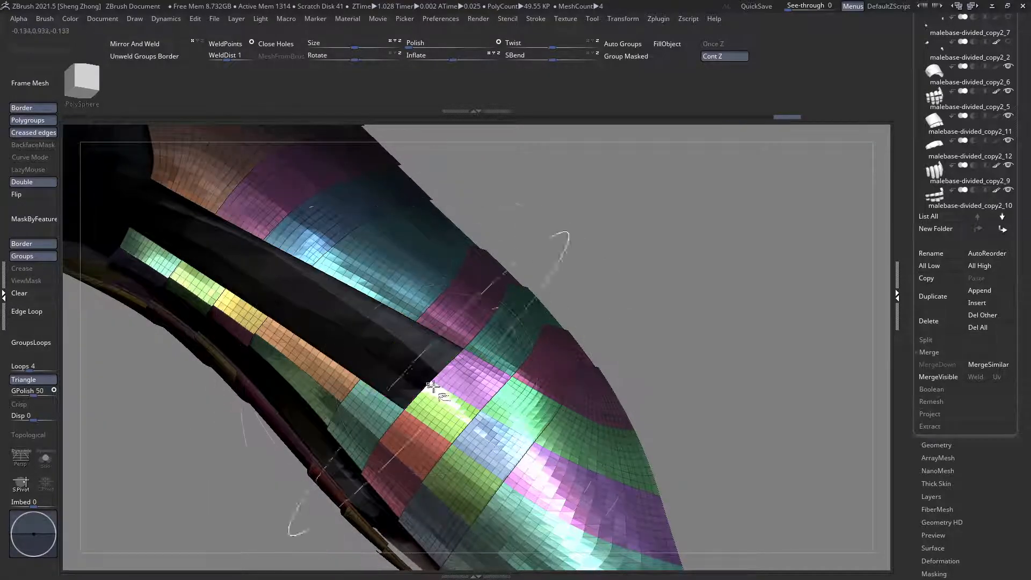
ctrl+shift+click(580, 445)
ctrl+right_drag(496, 357, 397, 324)
ctrl+shift+click(626, 386)
ctrl+click(646, 384)
Step: Mask the polygroup boundaries of the merged foot armour with MaskByFeature, using Groups on and Border off
right_drag(646, 384, 398, 365)
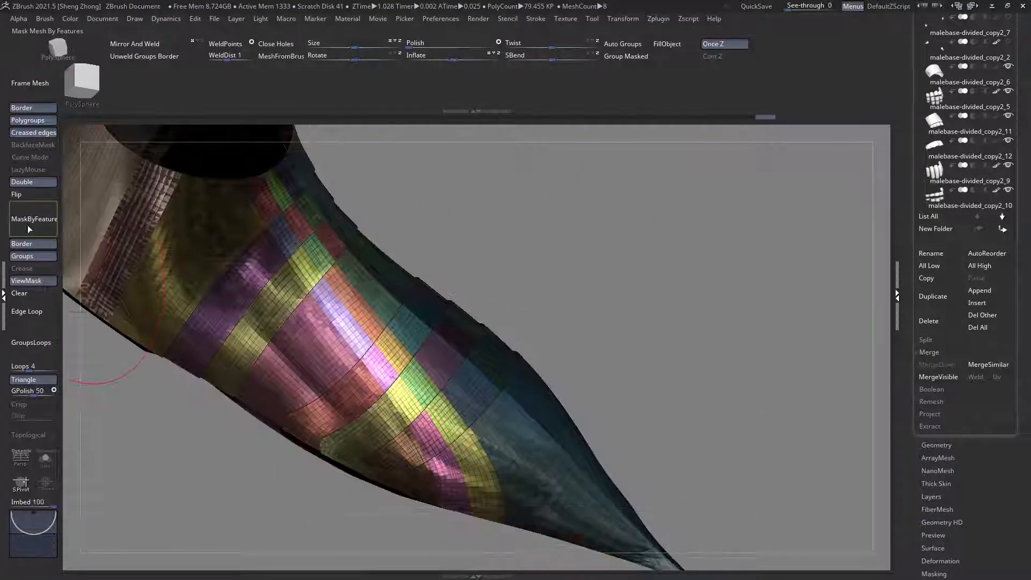
click(30, 255)
click(37, 226)
right_drag(212, 376, 235, 396)
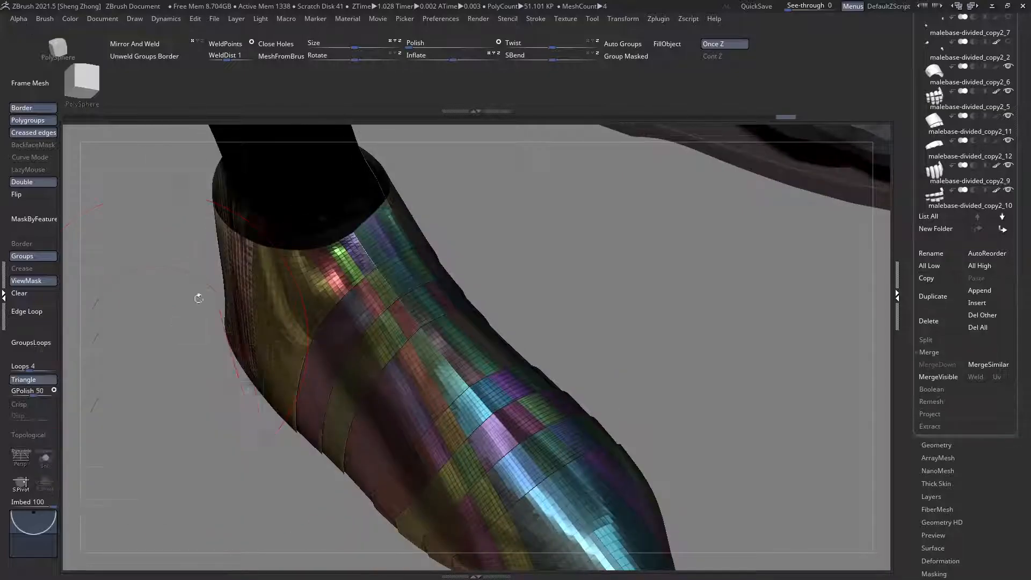
key(space)
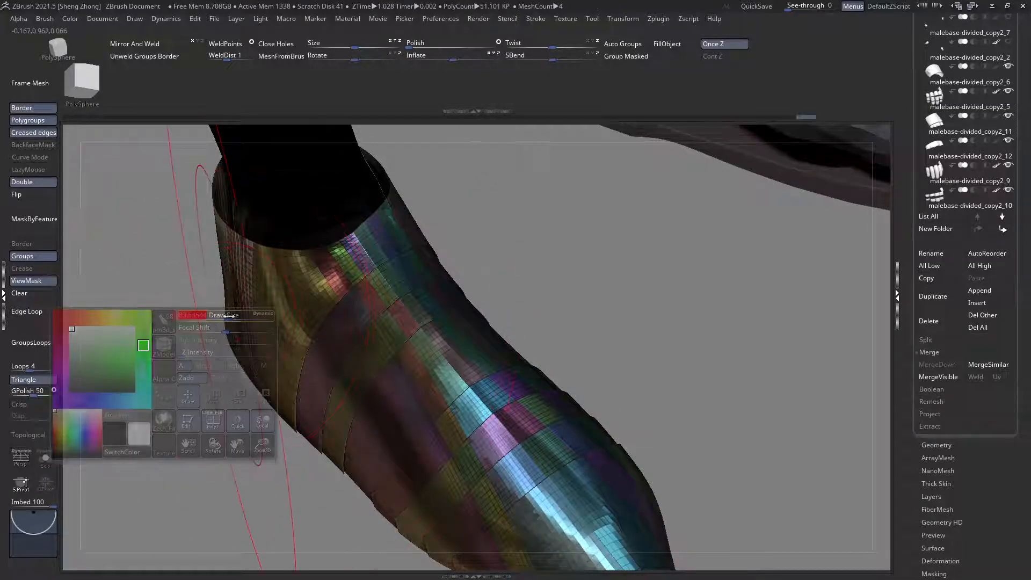
Step: Switch to the Move brush for reshaping the foot armour's plate edges
click(154, 364)
key(m)
click(400, 429)
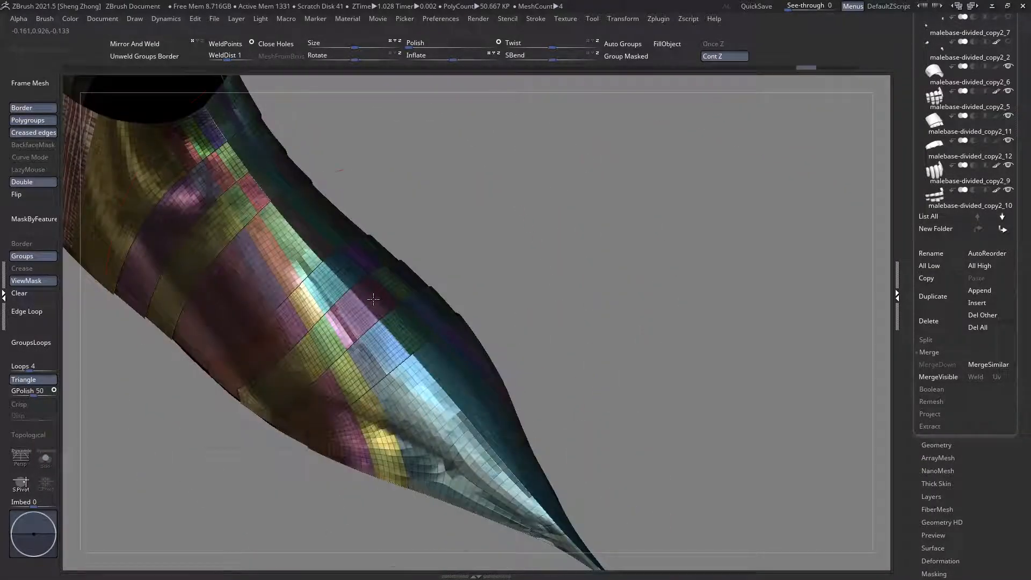
Step: Try to pull curves into the plate edges along the instep with the Move brush, and undo these strokes
key(space)
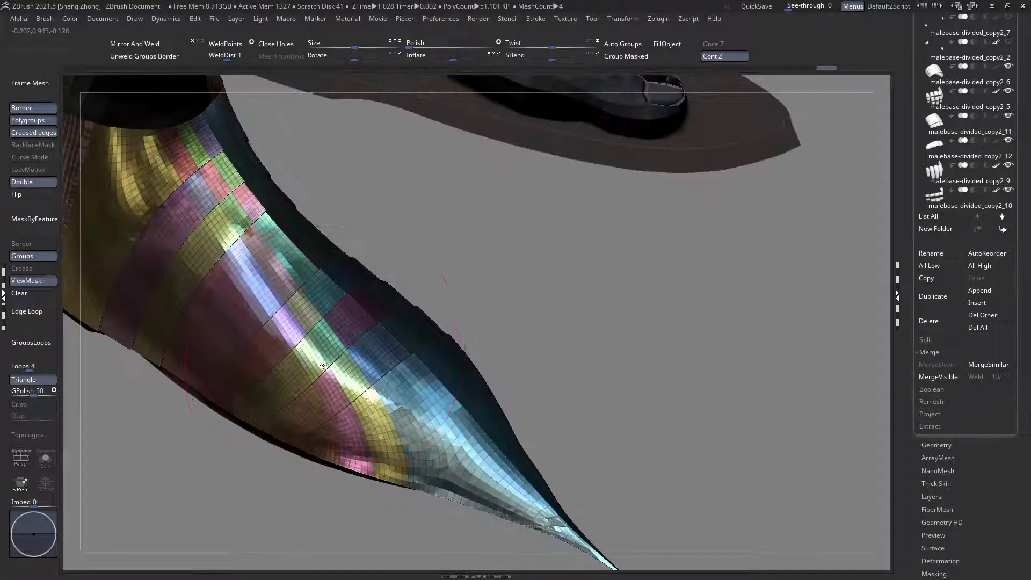
right_drag(338, 387, 349, 409)
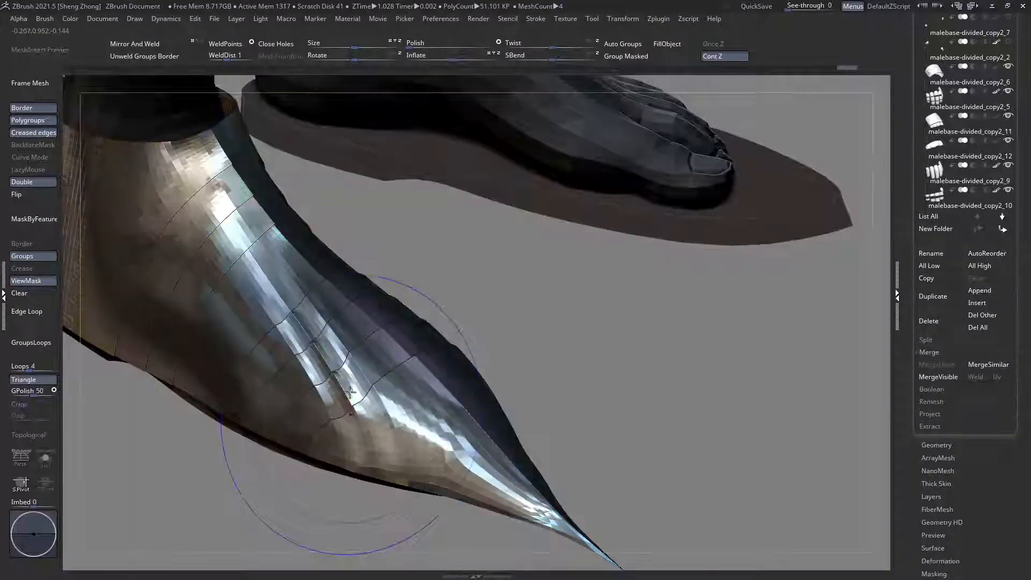
mouse_move(345, 449)
right_down()
mouse_move(468, 288)
mouse_move(463, 271)
mouse_move(451, 250)
mouse_move(435, 276)
mouse_move(407, 260)
mouse_move(373, 263)
mouse_move(304, 301)
mouse_move(253, 264)
mouse_move(298, 274)
mouse_move(316, 260)
mouse_move(335, 290)
mouse_move(373, 276)
right_up()
right_click(252, 265)
right_click(318, 259)
key(ctrl+z)
key(ctrl+z)
key(ctrl+z)
key(ctrl+z)
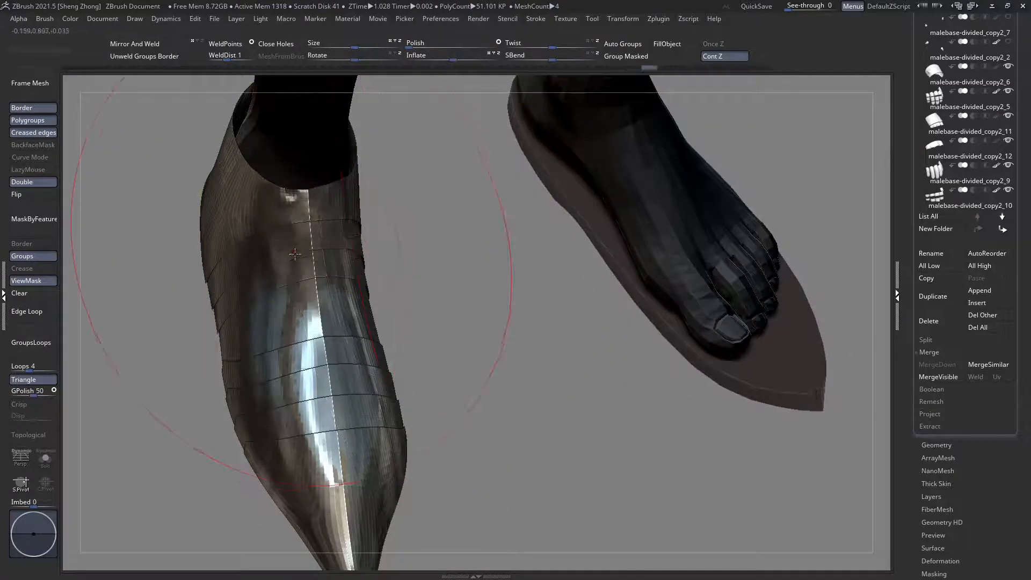
Step: Apply an Inflate deformation of 1 to the foot armour
right_drag(293, 253, 324, 248)
click(427, 57)
key(ctrl+z)
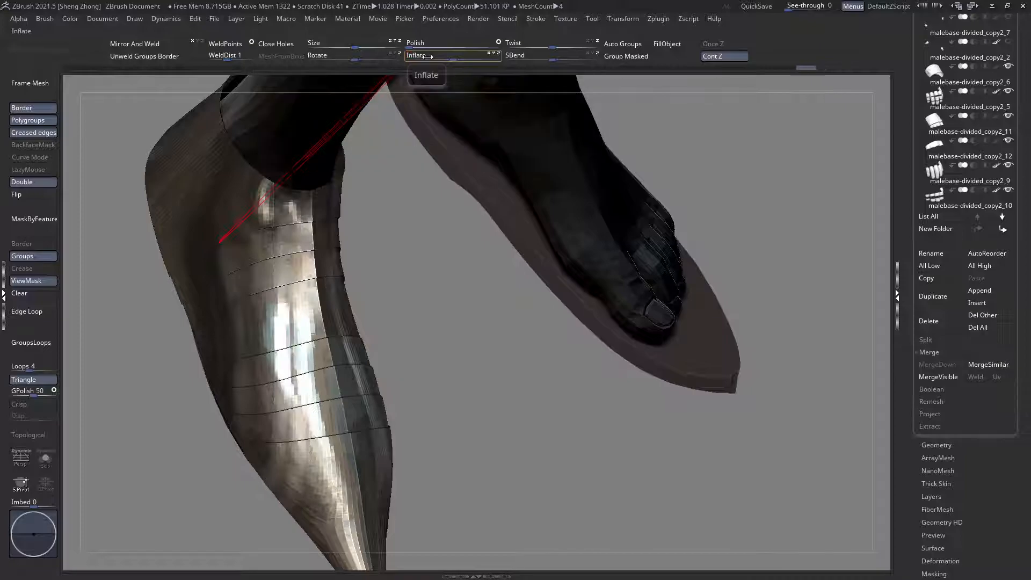
text(1)
key(Return)
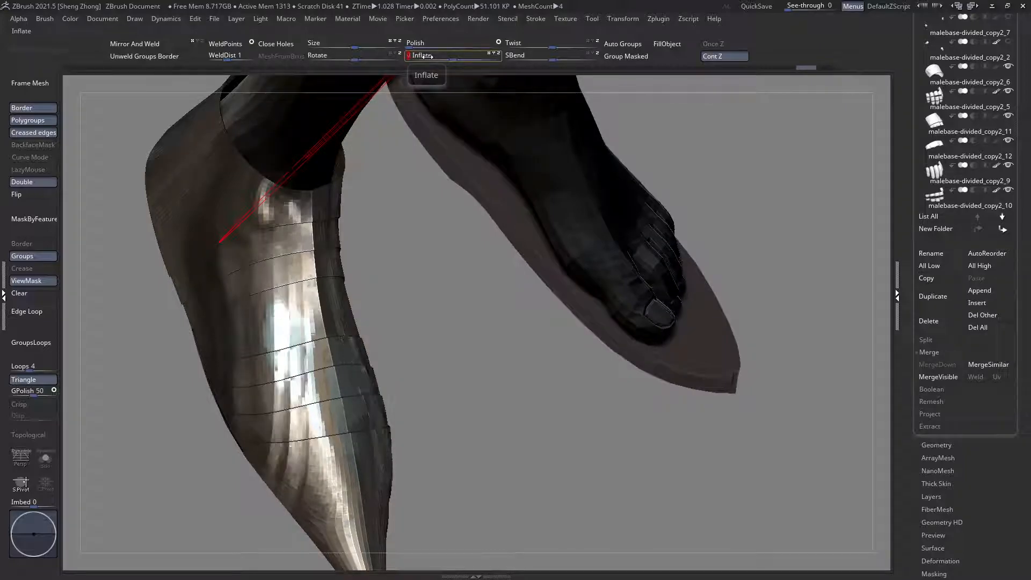
Step: Resize the Move brush and turn on its Topological option
mouse_move(296, 268)
right_down()
mouse_move(350, 281)
mouse_move(329, 293)
mouse_move(331, 274)
right_up()
key(space)
drag(335, 274, 329, 274)
right_drag(328, 274, 354, 265)
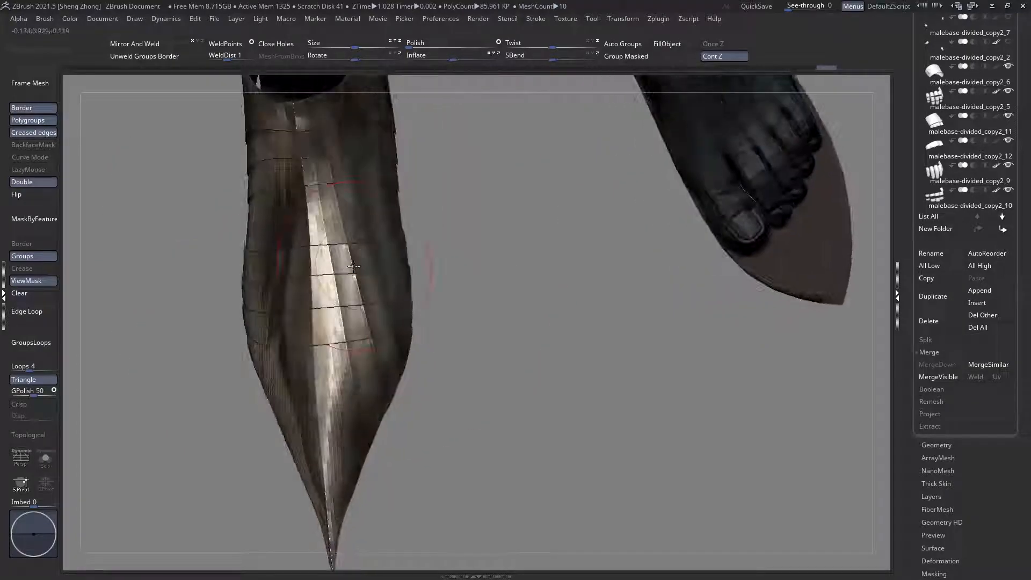
mouse_move(328, 297)
right_down()
mouse_move(261, 272)
mouse_move(287, 290)
right_up()
key(shift+f)
key(shift+f)
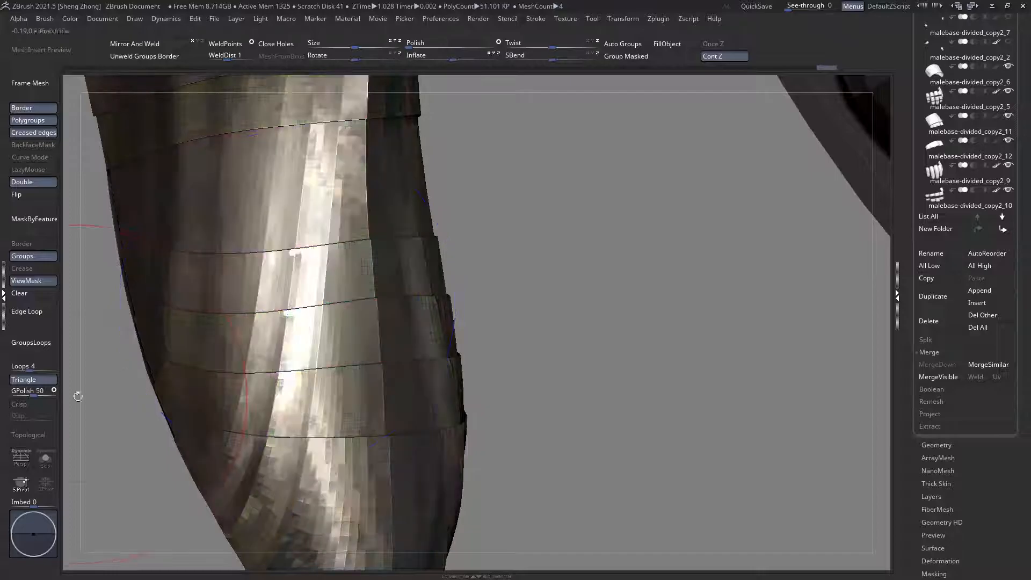
right_click(284, 290)
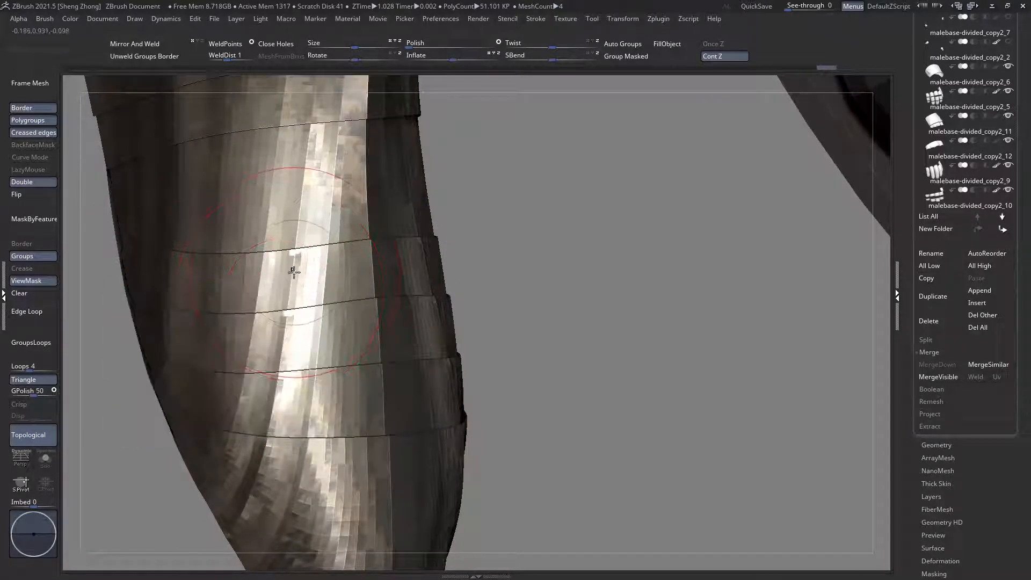
Step: Push curved dips toward the toe into the four front plate edges along one side flute, undoing stray strokes
key(ctrl+z)
right_drag(292, 325, 284, 322)
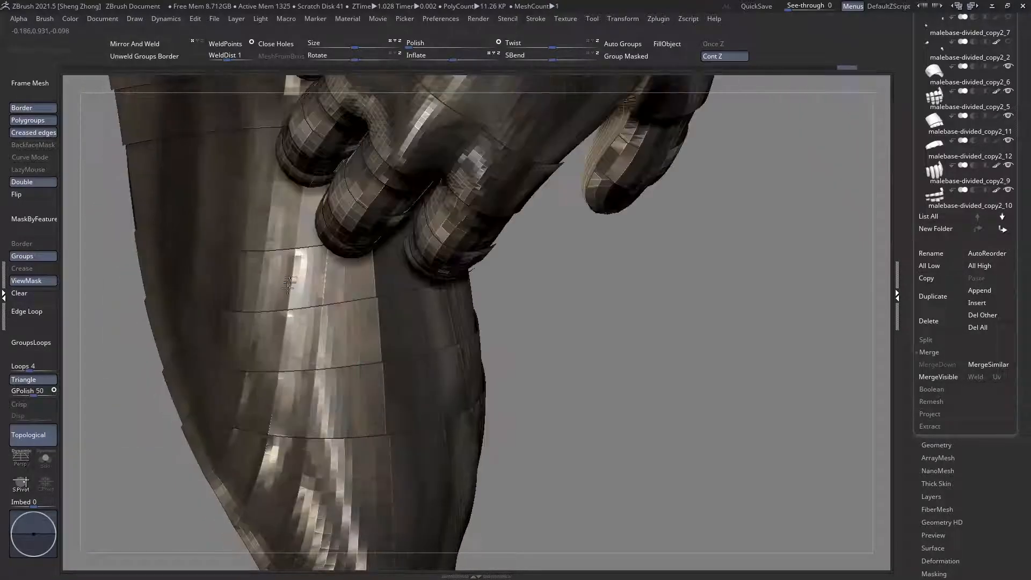
drag(291, 264, 292, 269)
right_drag(291, 335, 282, 334)
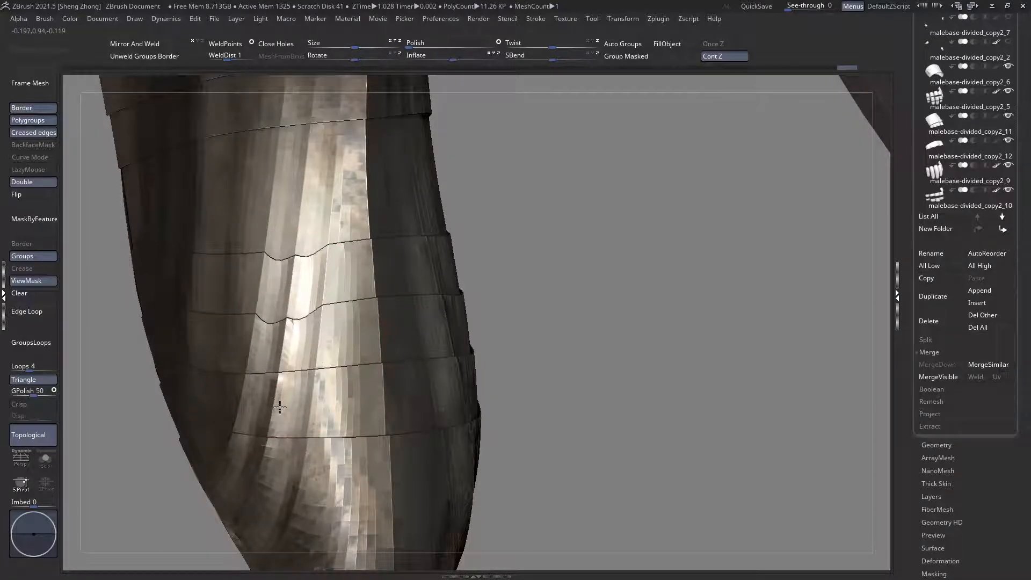
mouse_move(277, 404)
right_down()
mouse_move(268, 318)
mouse_move(256, 370)
mouse_move(258, 362)
right_up()
drag(258, 367, 247, 409)
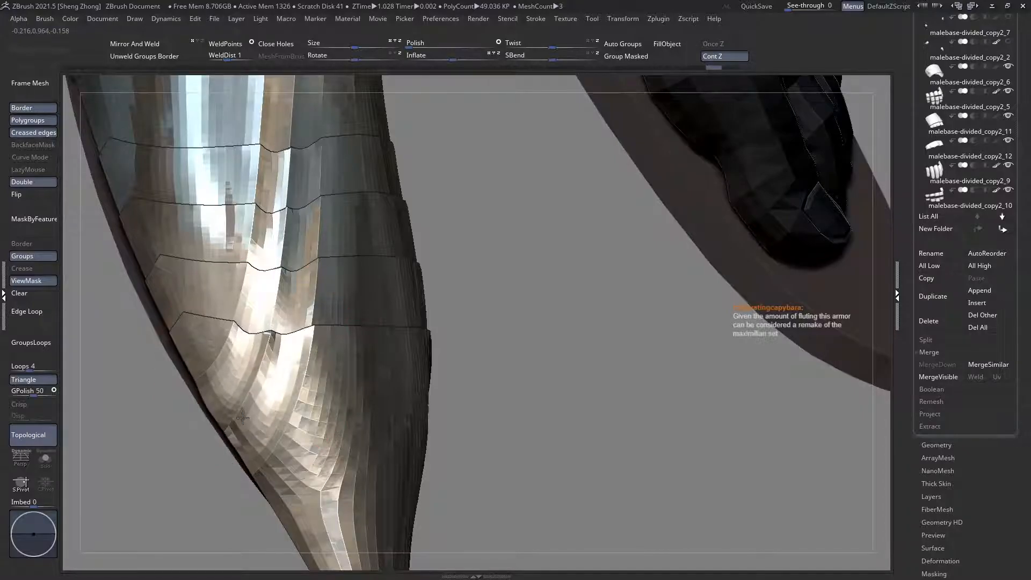
key(ctrl+z)
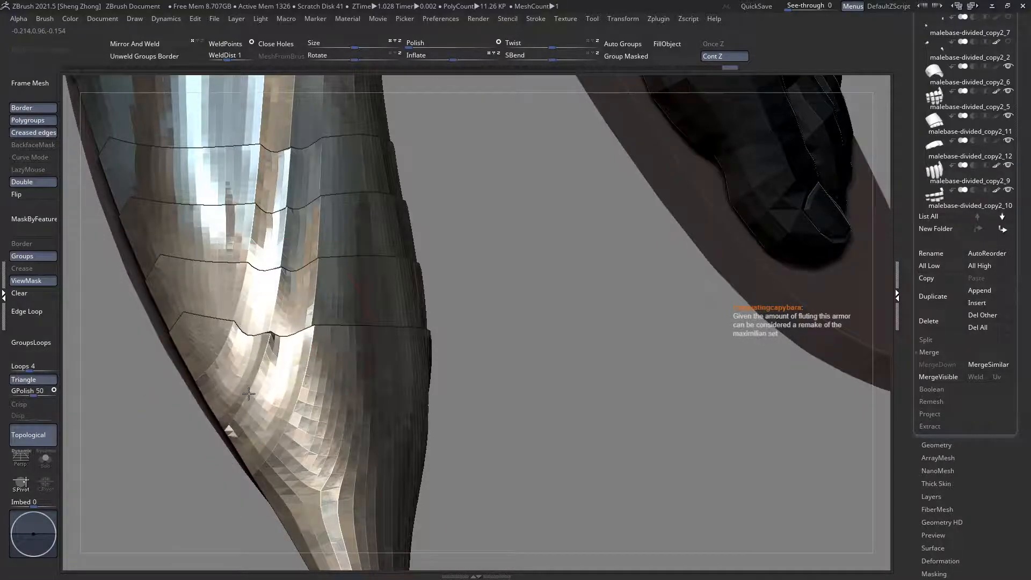
Step: Push matching curved dips toward the toe into the four front plate edges along the flute on the foot's other side
mouse_move(288, 357)
right_down()
mouse_move(268, 350)
mouse_move(350, 339)
mouse_move(295, 286)
mouse_move(333, 269)
right_up()
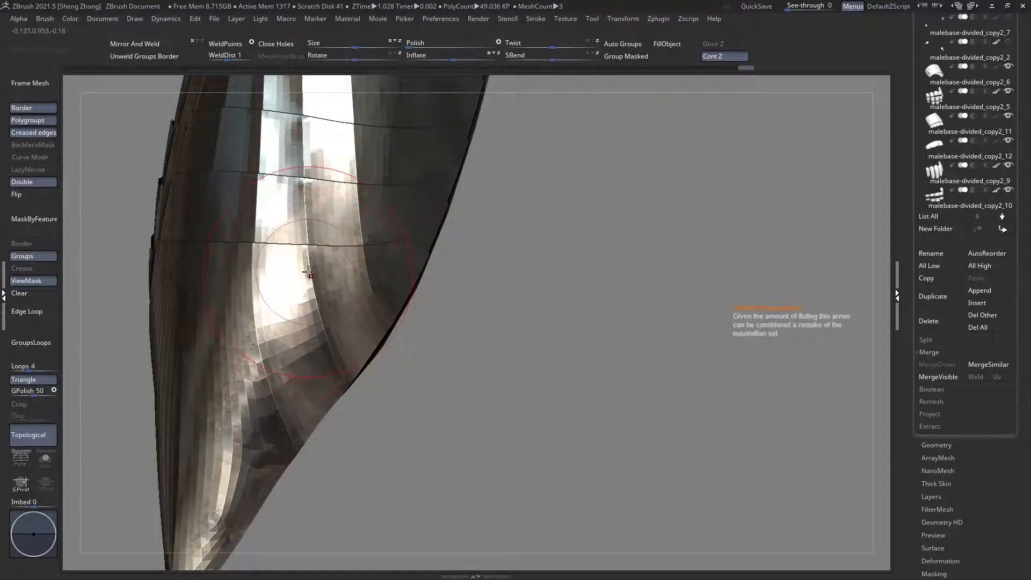
right_drag(304, 278, 308, 269)
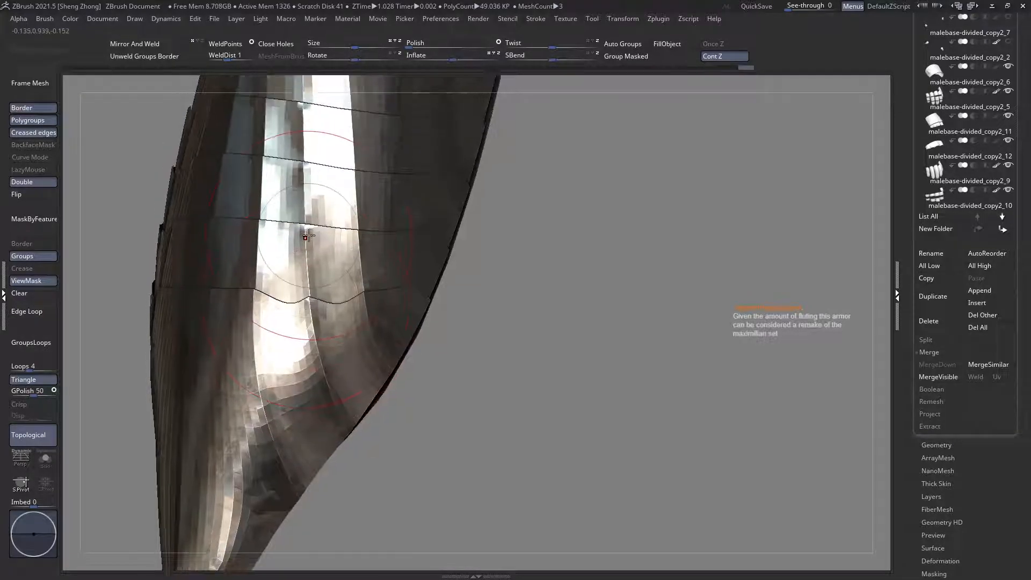
right_drag(290, 222, 299, 228)
drag(299, 227, 299, 252)
right_drag(300, 255, 301, 251)
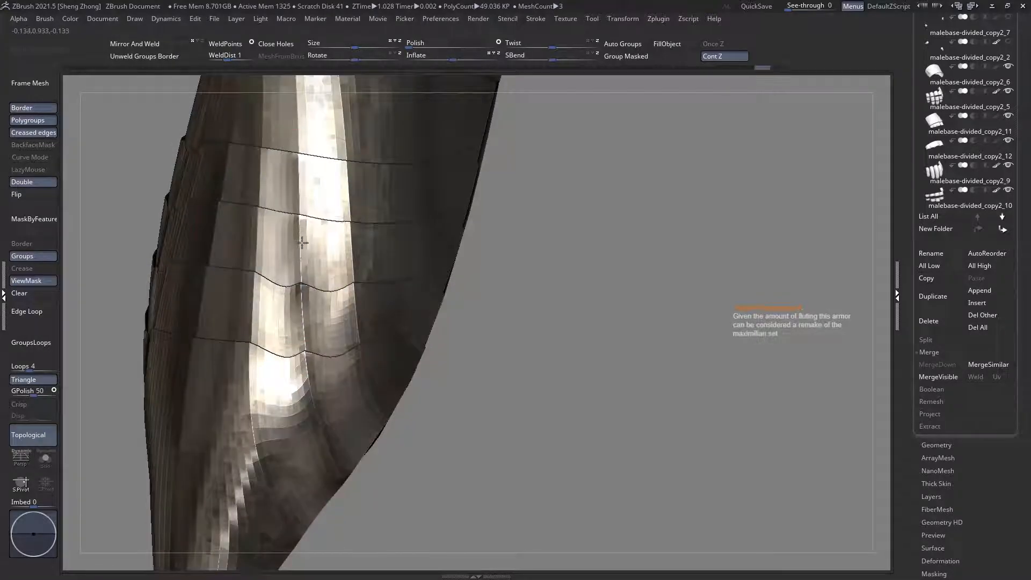
drag(301, 240, 303, 268)
right_drag(302, 270, 291, 278)
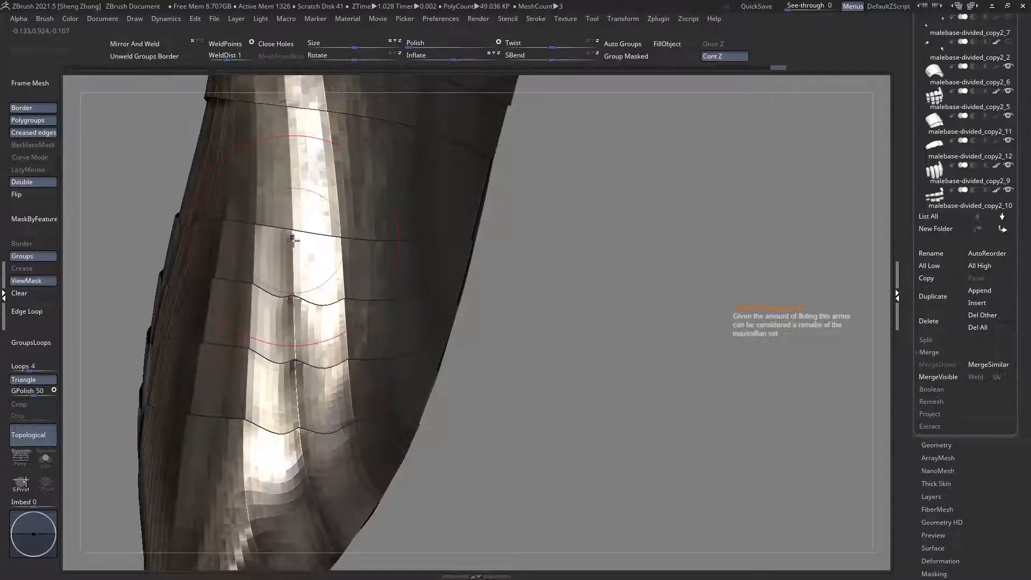
drag(292, 240, 292, 280)
Step: Adjust the brush size and pull the first ankle-side plate edge into a curve toward the ankle, redoing the stroke once
mouse_move(295, 277)
ctrl+right_down()
mouse_move(220, 229)
mouse_move(239, 236)
mouse_move(207, 231)
mouse_move(225, 206)
mouse_move(306, 183)
mouse_move(279, 196)
mouse_move(293, 183)
mouse_move(305, 231)
mouse_move(310, 220)
ctrl+right_up()
key(space)
mouse_move(311, 221)
mouse_down()
mouse_move(292, 211)
mouse_move(315, 211)
mouse_up()
key(space)
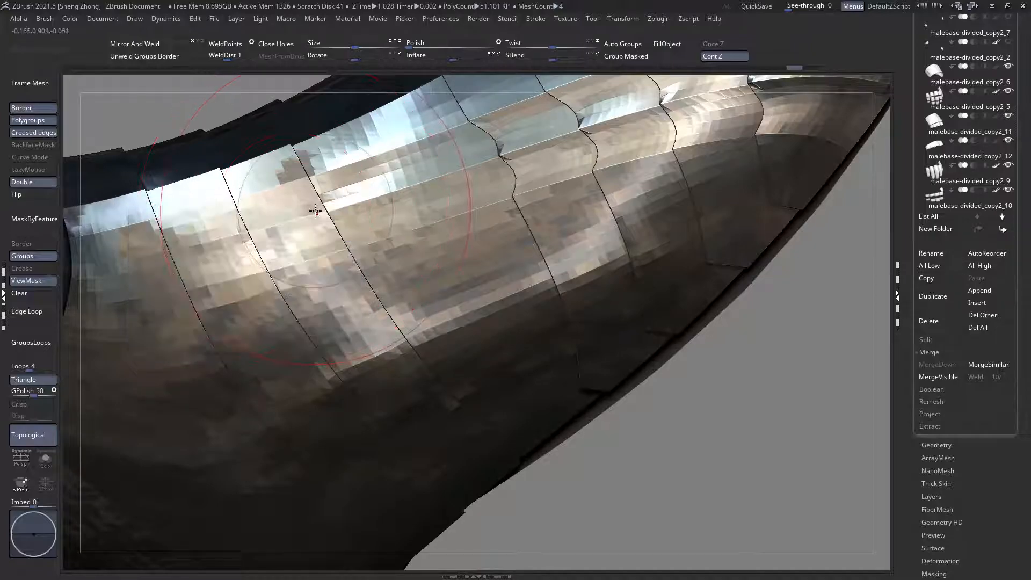
right_drag(206, 243, 320, 216)
mouse_move(320, 216)
mouse_down()
mouse_move(211, 235)
mouse_move(263, 227)
mouse_move(219, 231)
mouse_up()
key(ctrl+z)
drag(304, 214, 218, 229)
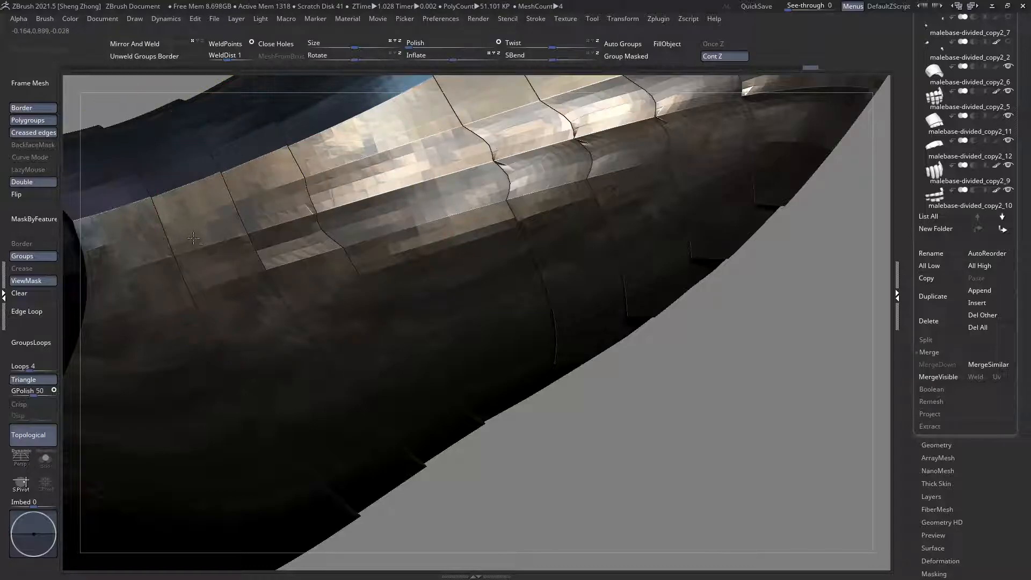
Step: Pull the two remaining plate edges nearest the ankle opening into curves toward the ankle along the same flute
alt+right_drag(193, 237, 304, 213)
drag(346, 208, 263, 229)
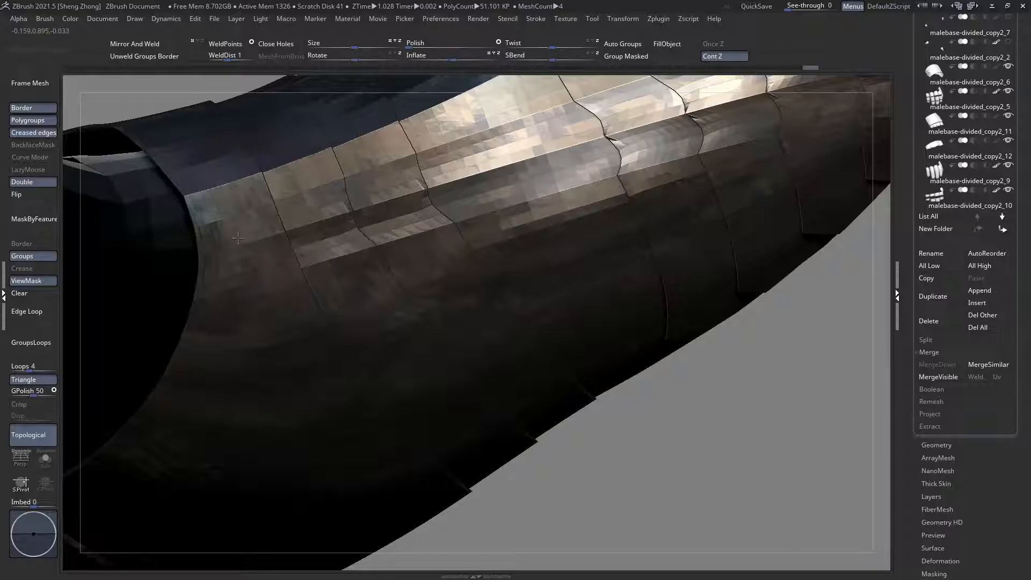
right_drag(204, 255, 270, 239)
key(space)
drag(270, 239, 257, 241)
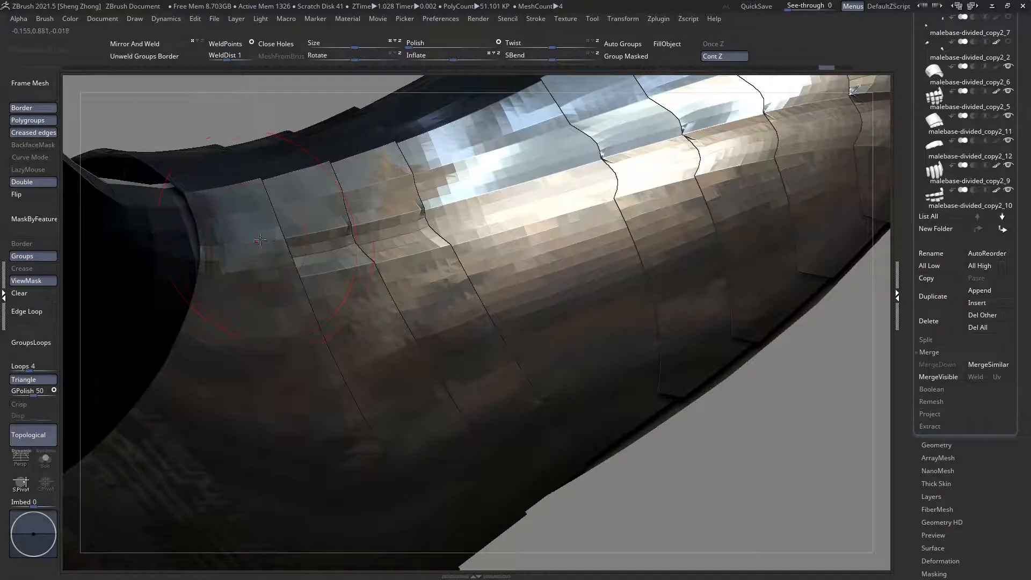
right_drag(237, 249, 275, 237)
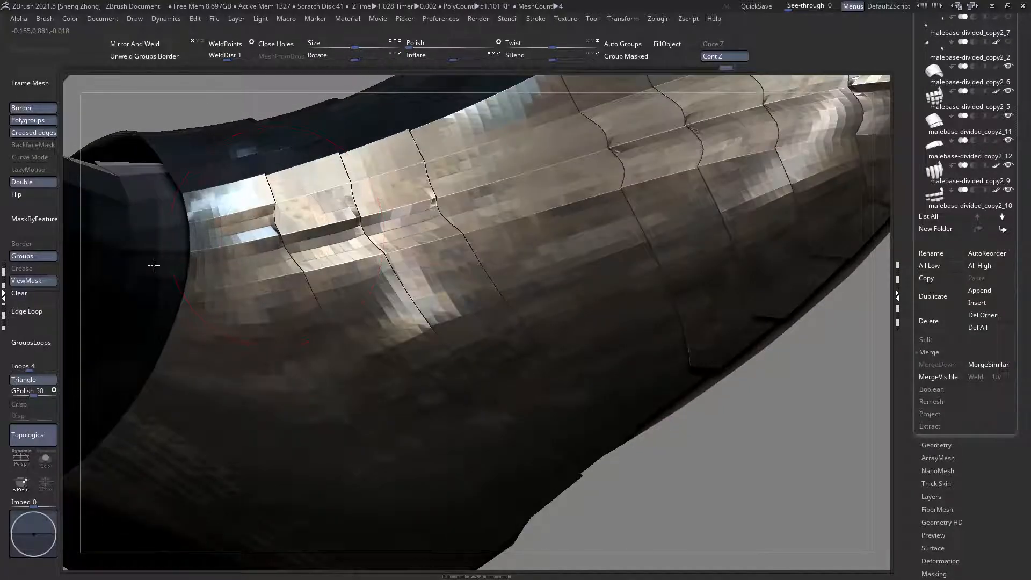
Step: Curve the three ankle-side plate edges toward the ankle along the flute on the opposite side of the foot
mouse_move(311, 284)
ctrl+right_down()
mouse_move(297, 217)
mouse_move(296, 302)
mouse_move(265, 322)
mouse_move(279, 296)
mouse_move(287, 326)
ctrl+right_up()
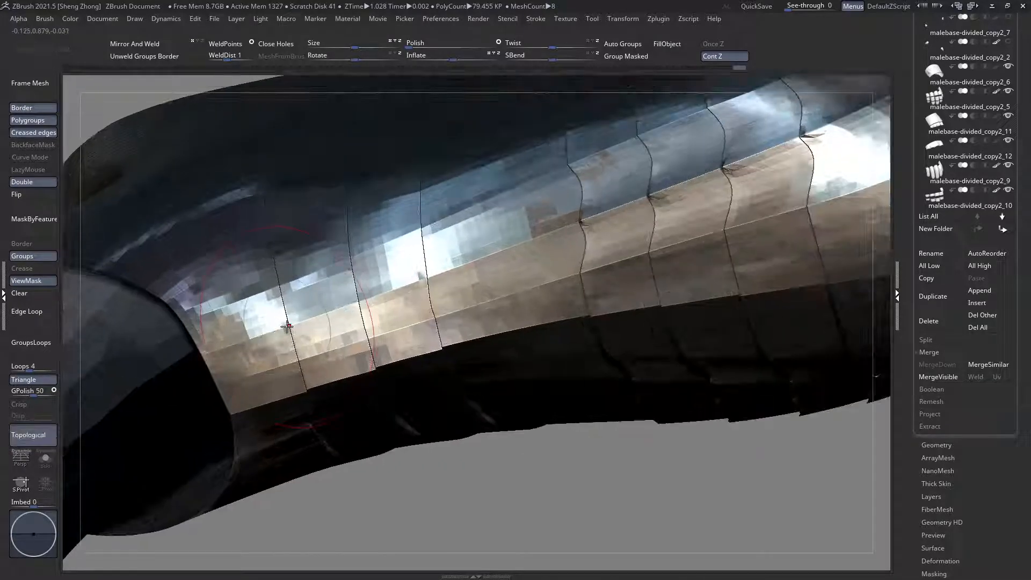
key(ctrl+z)
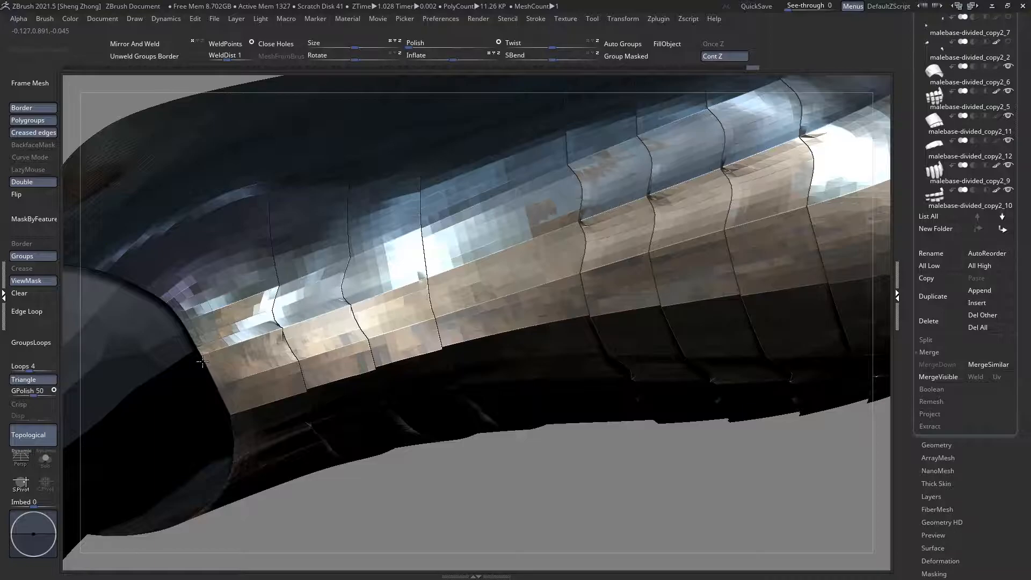
alt+right_drag(386, 287, 360, 293)
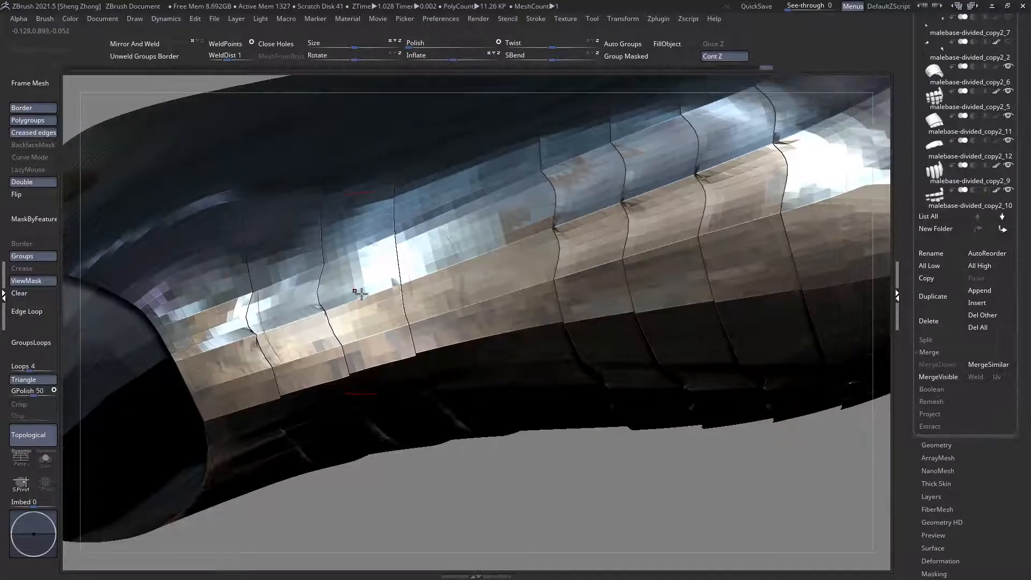
drag(383, 291, 308, 322)
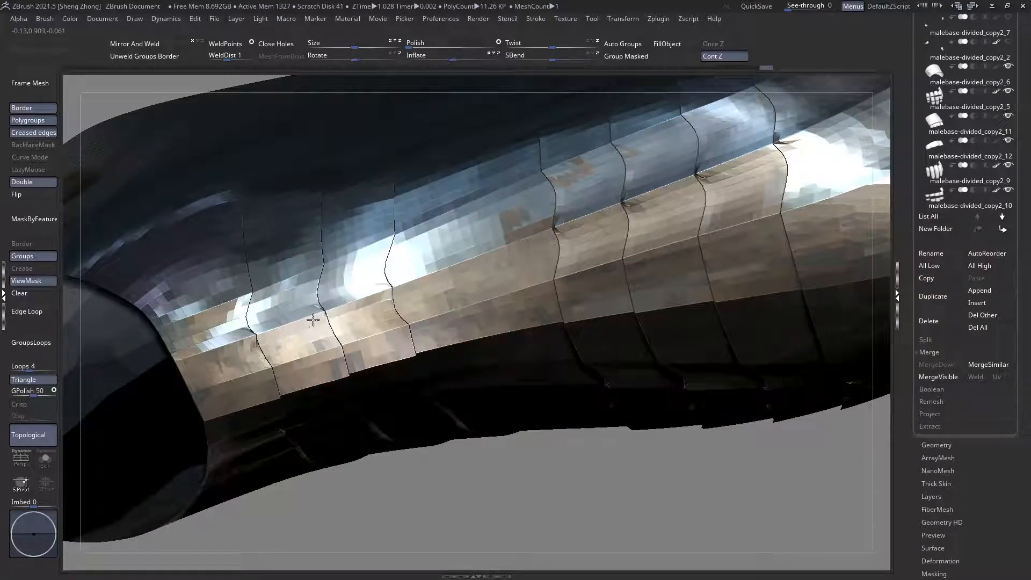
Step: Clear the foot armour's mask and display its polygroup colours and wireframe
mouse_move(346, 277)
alt+right_down()
mouse_move(302, 284)
mouse_move(338, 263)
alt+right_up()
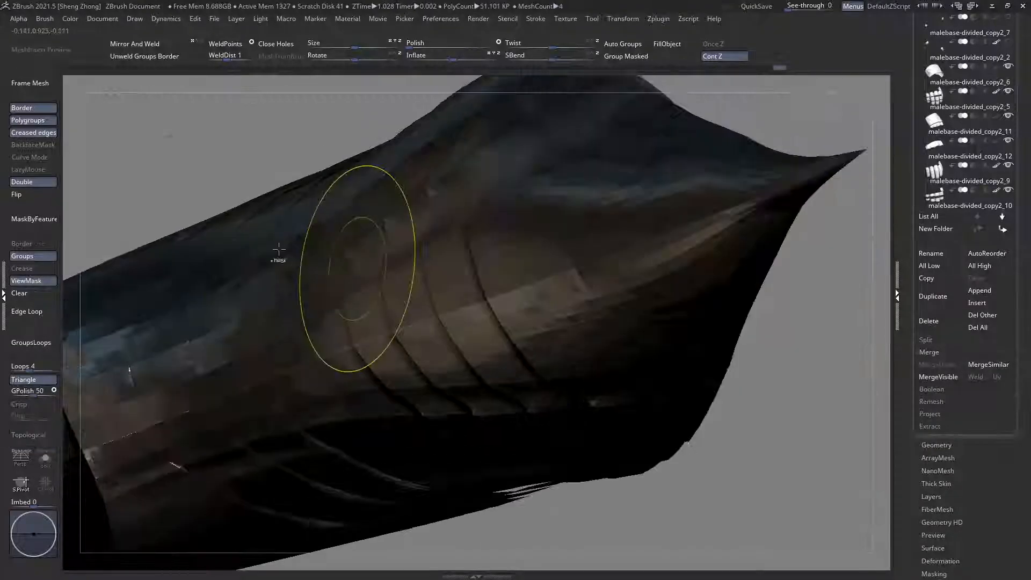
ctrl+right_drag(279, 249, 367, 328)
key(shift+f)
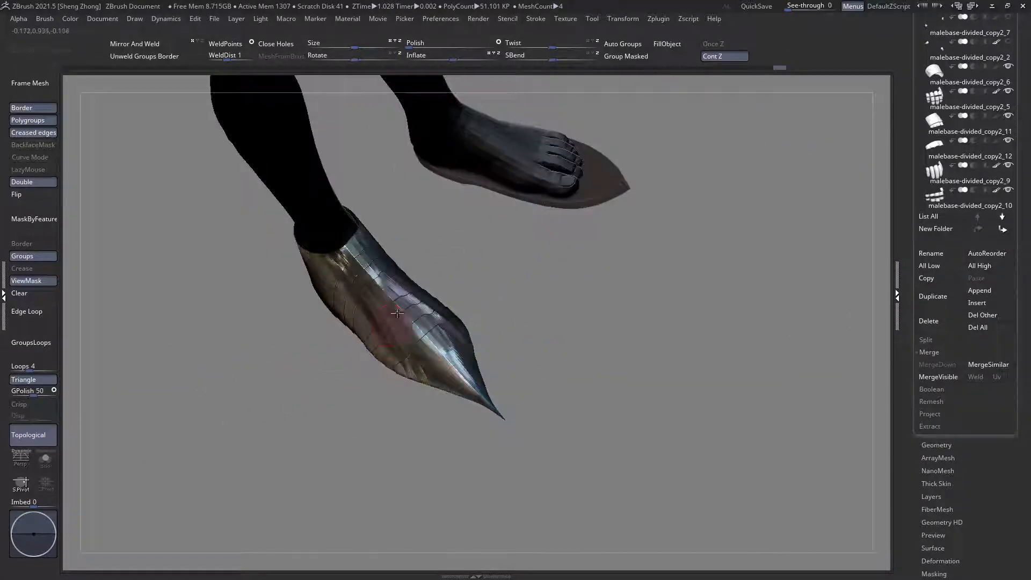
right_drag(365, 330, 278, 358)
right_drag(16, 308, 270, 428)
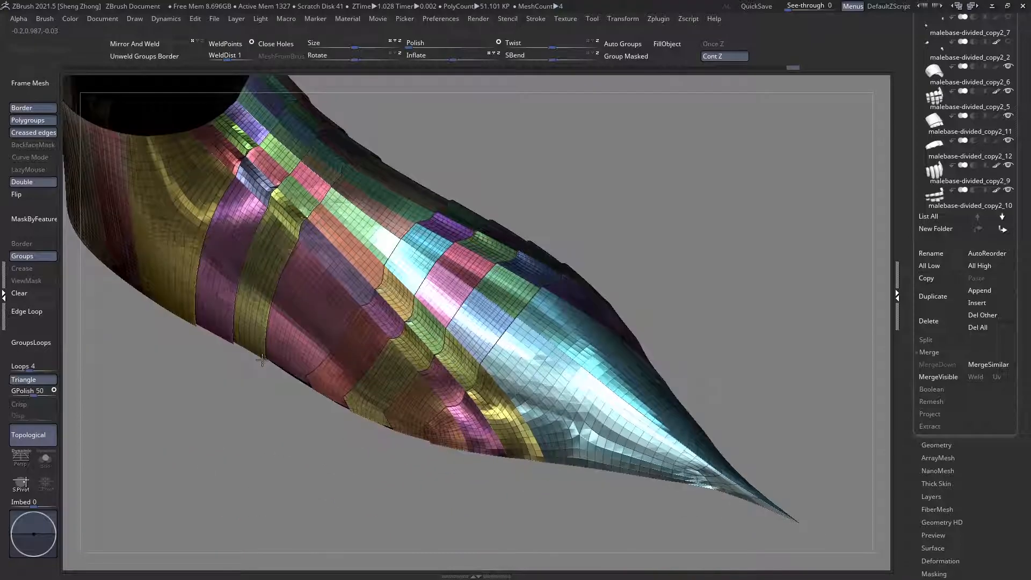
Step: Pick another brush and examine the reshaped plate edges from forefoot to ankle, with and without the polygroup wireframe
key(space)
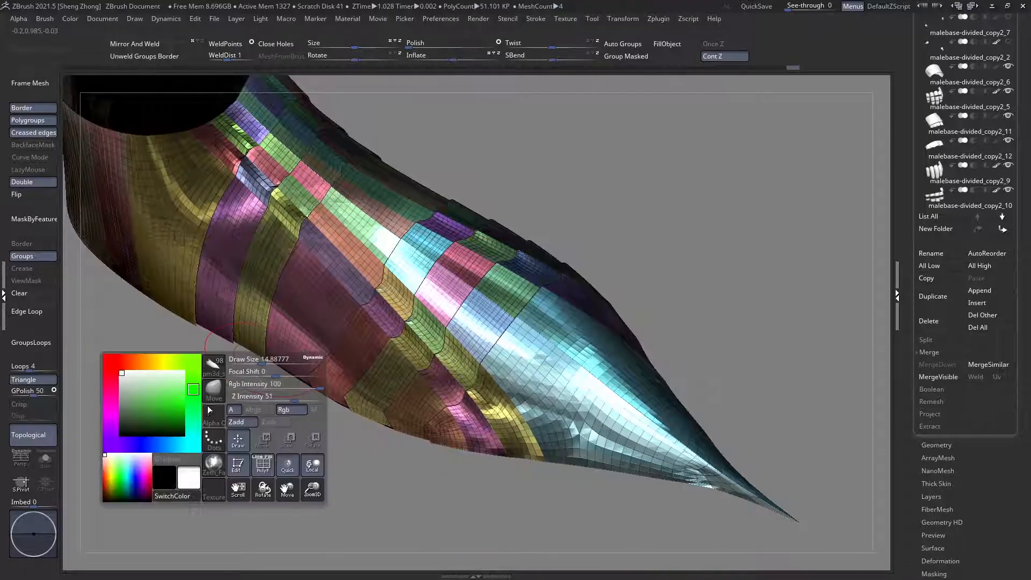
key(b)
key(s)
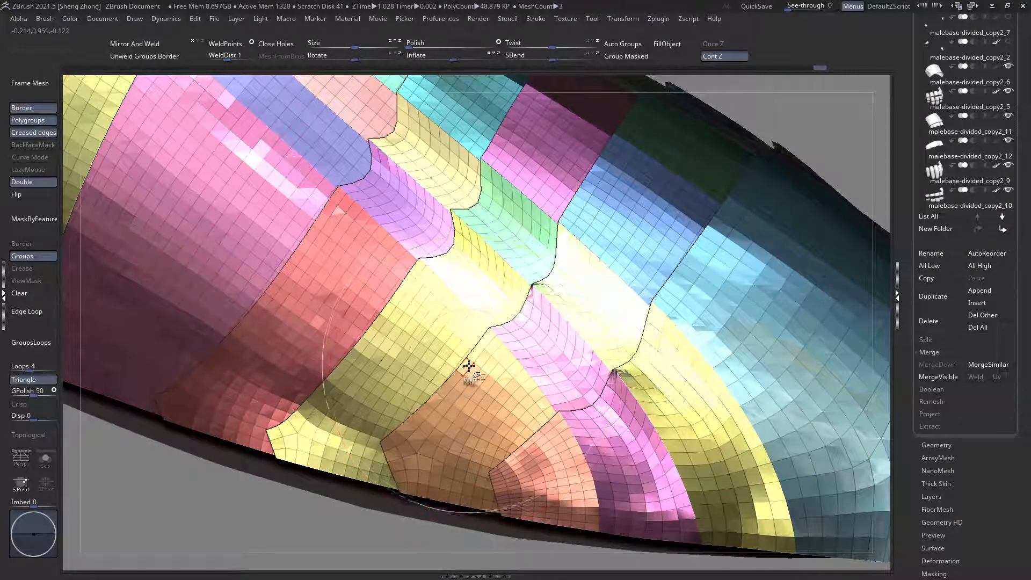
alt+click(472, 361)
alt+right_drag(561, 428, 503, 398)
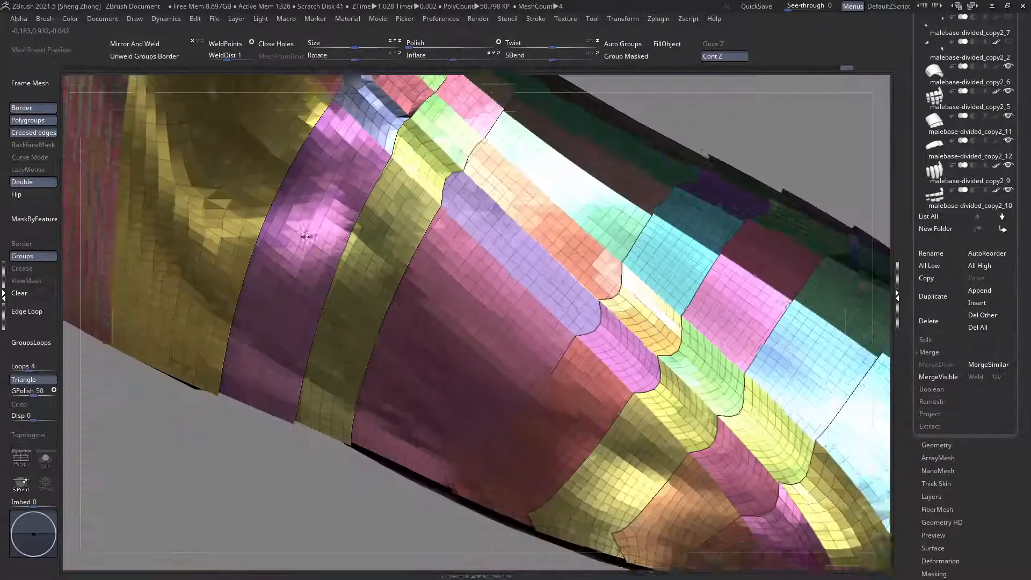
right_drag(483, 322, 440, 290)
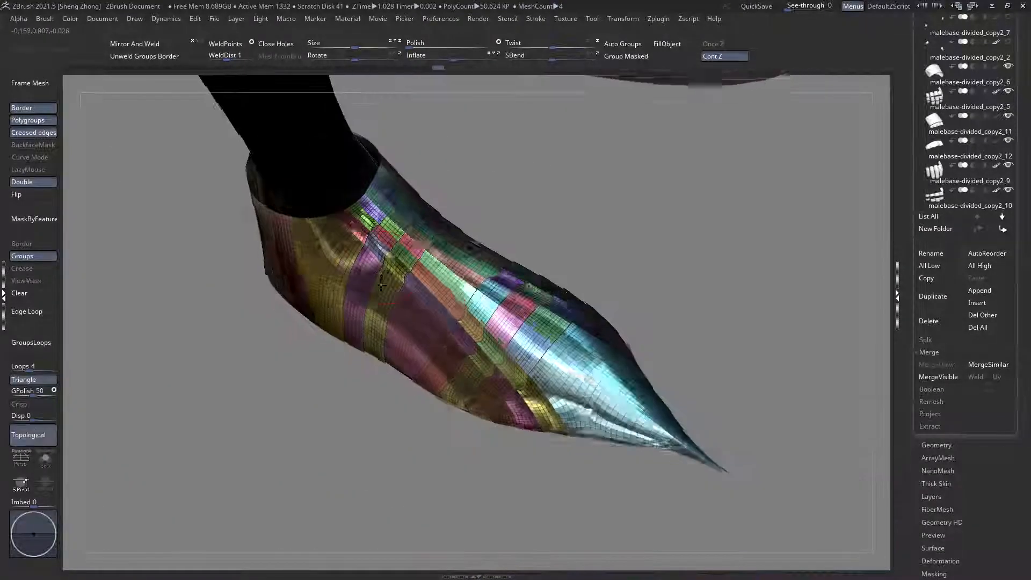
right_drag(381, 283, 377, 305)
mouse_move(476, 310)
right_down()
mouse_move(490, 315)
mouse_move(473, 335)
mouse_move(484, 327)
right_up()
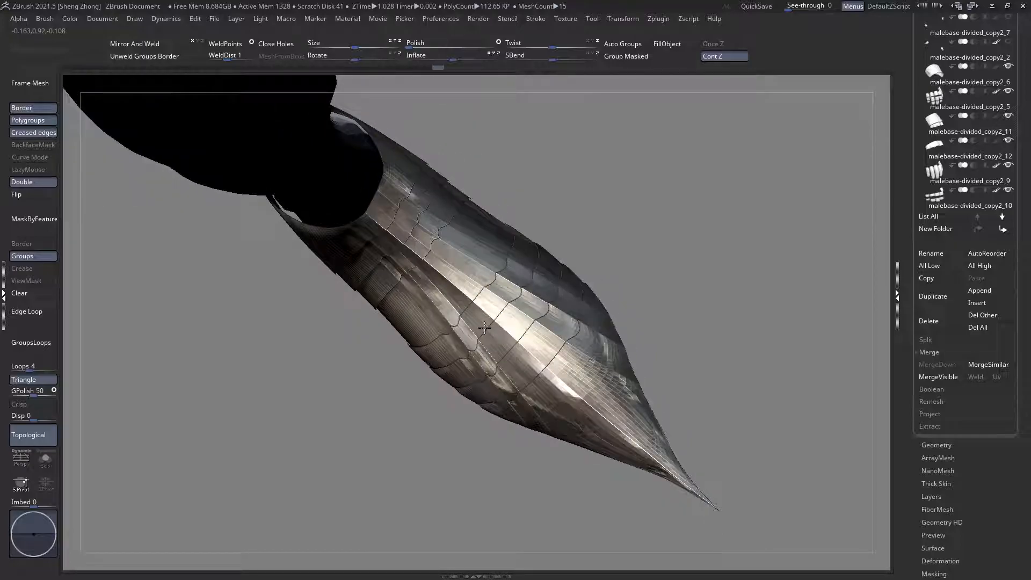
ctrl+right_drag(440, 296, 483, 279)
key(shift+f)
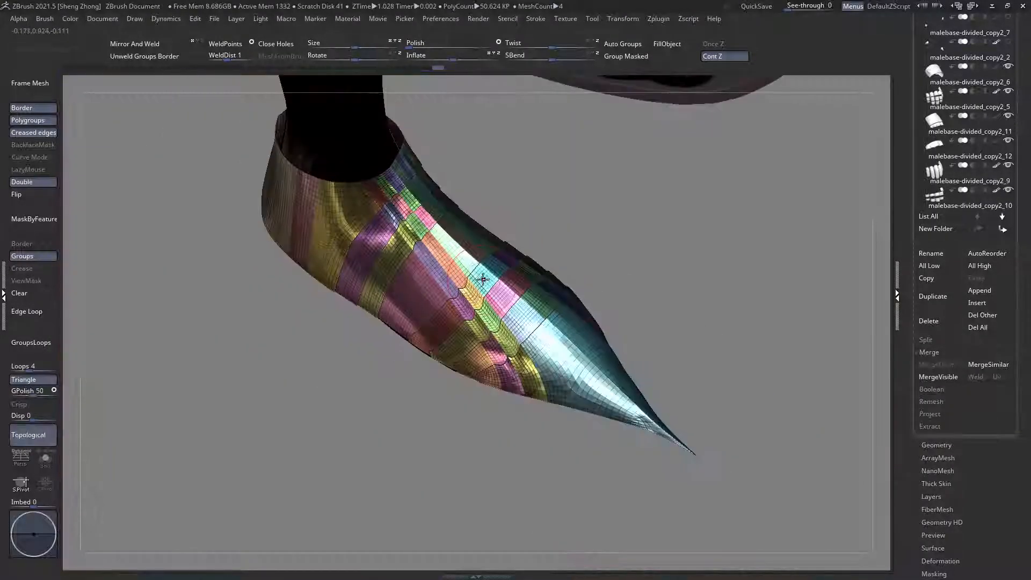
Step: Inspect the whole foot armour from several angles, switching the polygroup wireframe off and on
right_drag(437, 321, 322, 221)
key(shift+f)
key(shift+f)
key(shift+f)
right_drag(352, 253, 468, 257)
key(shift+f)
key(shift+f)
key(shift+f)
Step: Make the heel plate the active subtool with the surrounding parts ghosted, and choose the ZModeler brush
alt+right_drag(356, 329, 424, 386)
alt+click(334, 350)
key(ctrl+t)
right_drag(351, 358, 386, 371)
key(ctrl+t)
right_drag(429, 398, 279, 277)
key(ctrl+t)
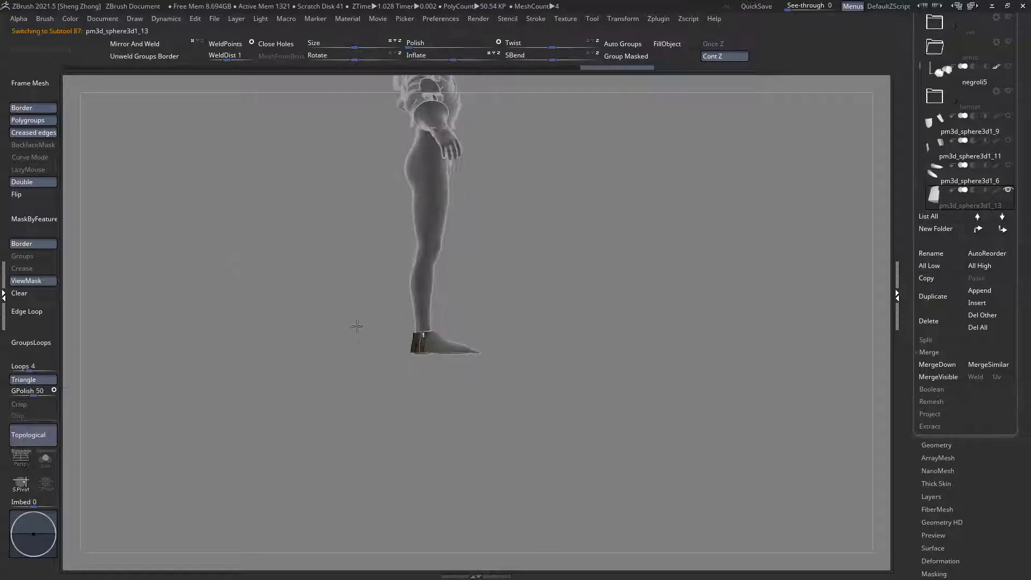
ctrl+right_drag(406, 337, 483, 451)
right_click(247, 407)
key(b)
key(z)
key(m)
mouse_move(374, 397)
right_down()
mouse_move(461, 333)
mouse_move(412, 309)
right_up()
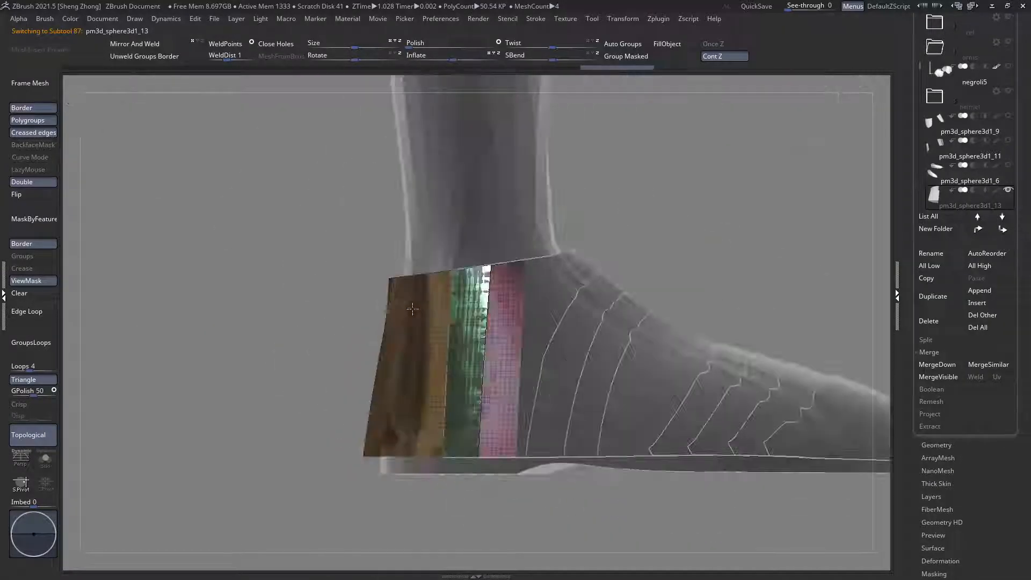
Step: Examine the overlap between the heel plate and the foot armour from above, the side and close to the sole, with ghosting on and off
right_drag(430, 346, 457, 289)
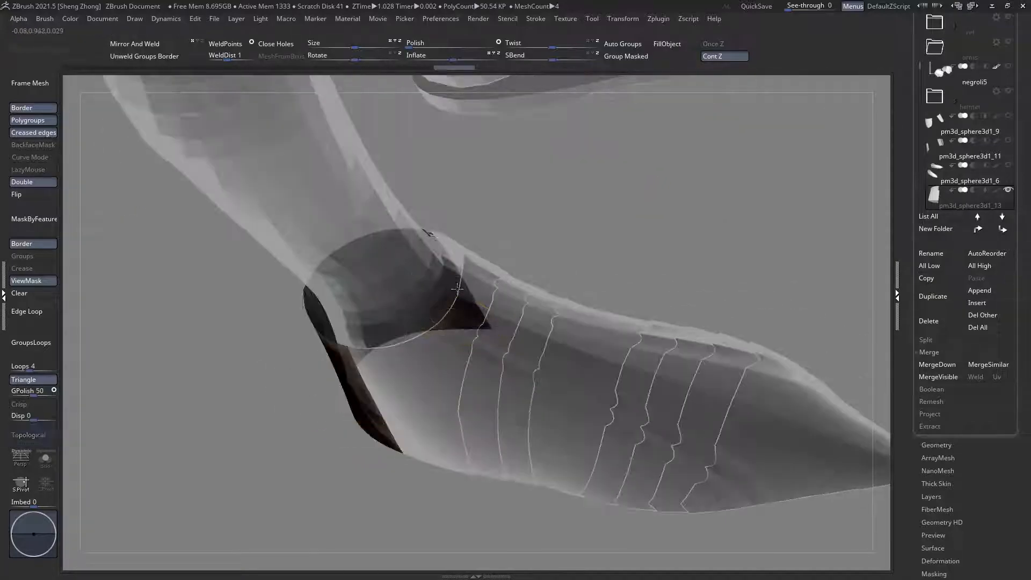
right_drag(246, 279, 392, 83)
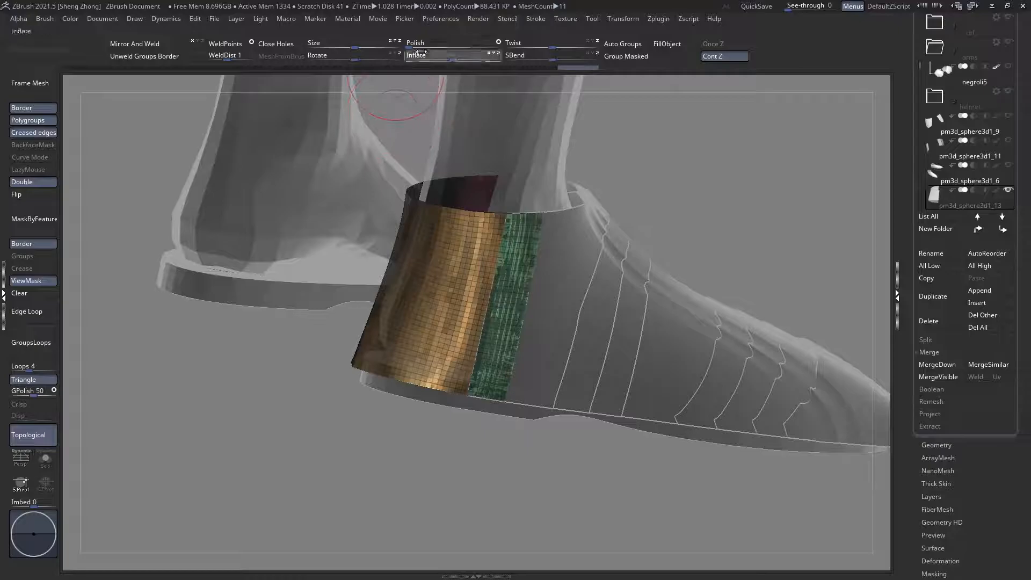
right_drag(409, 290, 416, 340)
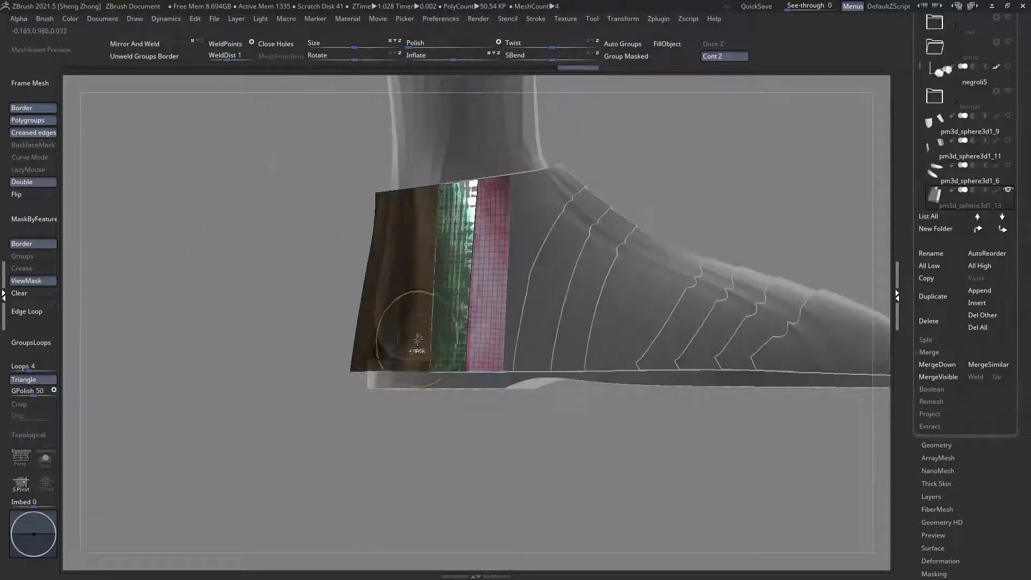
key(ctrl+t)
ctrl+right_drag(537, 388, 563, 430)
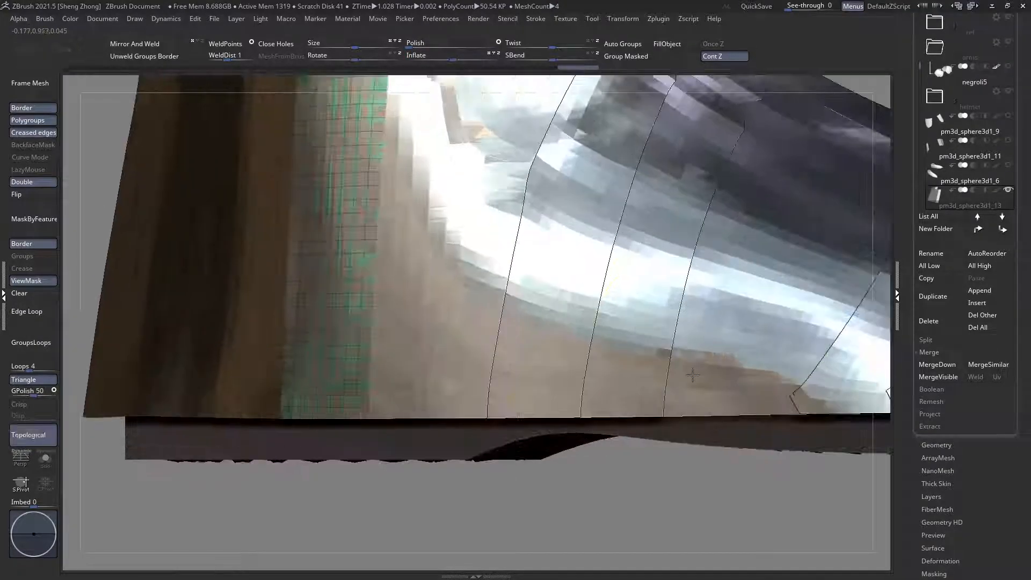
alt+click(642, 378)
alt+right_drag(643, 384, 432, 350)
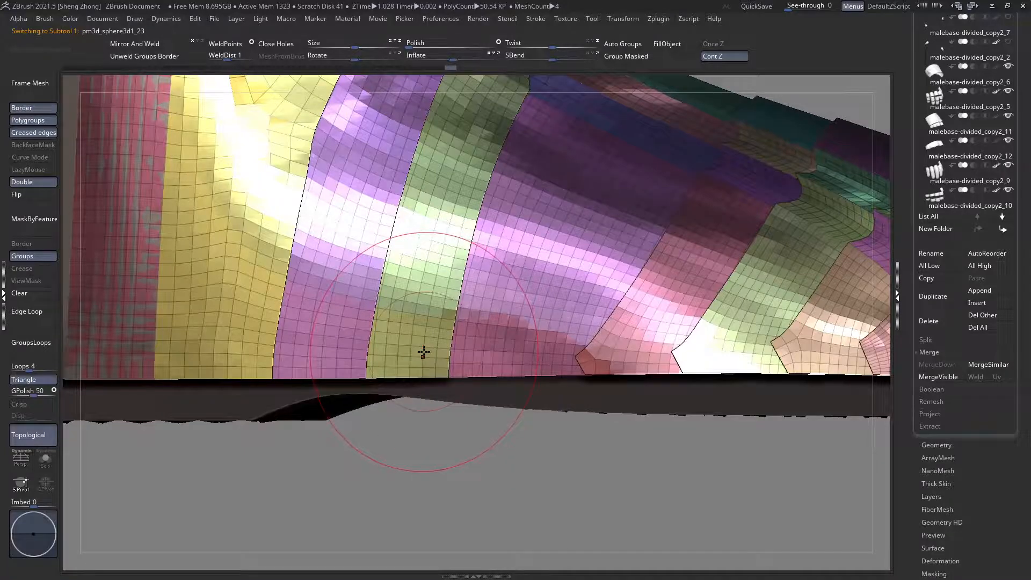
Step: Inflate the heel plate where it overlaps the foot armour, clear its mask and hide the polygroup wireframe
ctrl+right_drag(424, 351, 457, 290)
ctrl+right_drag(456, 290, 357, 231)
right_drag(338, 268, 328, 300)
ctrl+right_drag(407, 271, 419, 285)
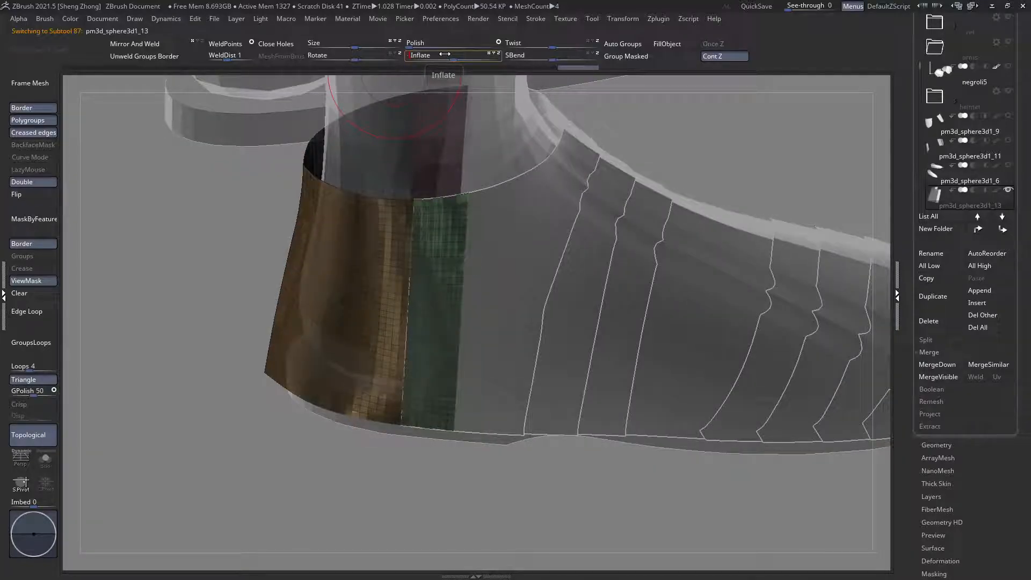
key(Return)
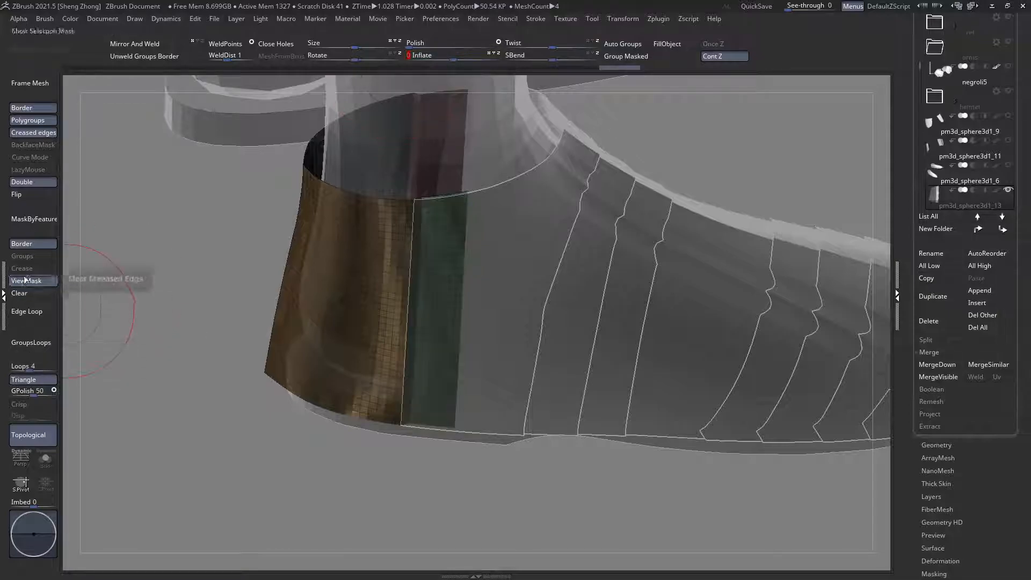
click(25, 294)
ctrl+right_drag(444, 339, 422, 325)
key(shift+f)
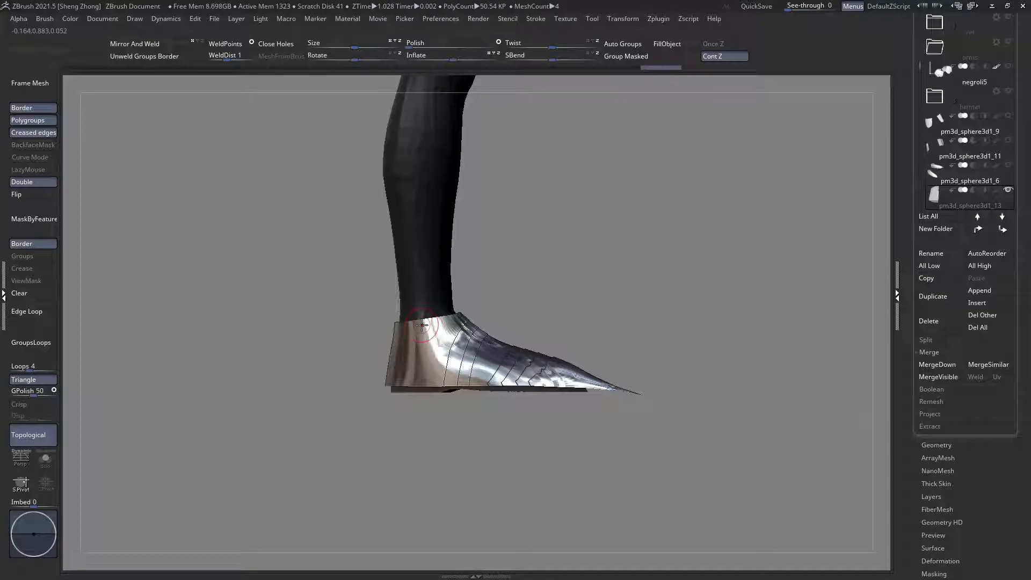
Step: Isolate the foot armour's rearmost ankle plates and their edge strips, merge them into one polygroup, and show the whole armour again
right_drag(381, 381, 400, 371)
ctrl+right_drag(386, 332, 354, 398)
alt+click(443, 368)
key(shift+f)
ctrl+shift+click(460, 412)
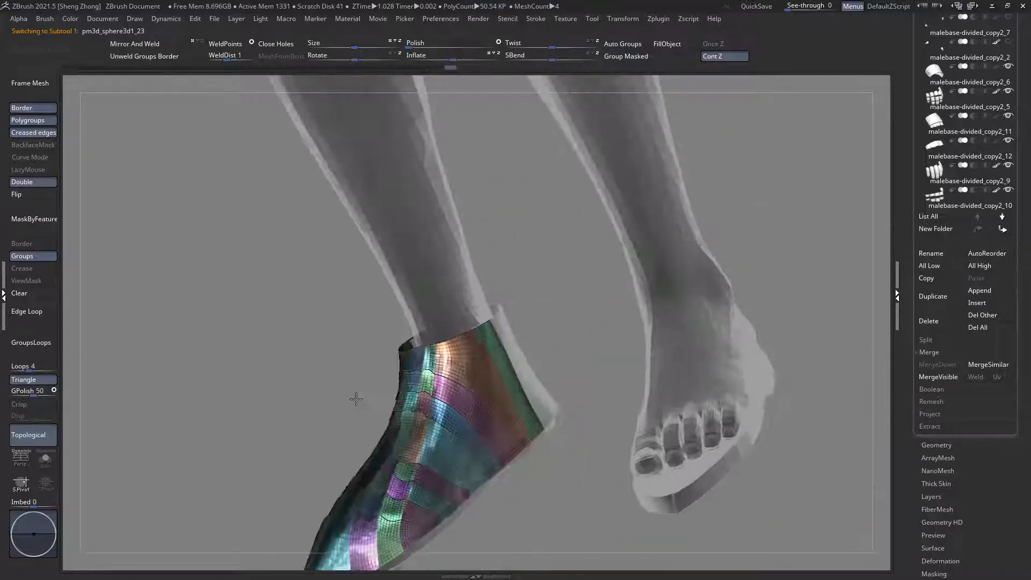
right_drag(527, 427, 405, 329)
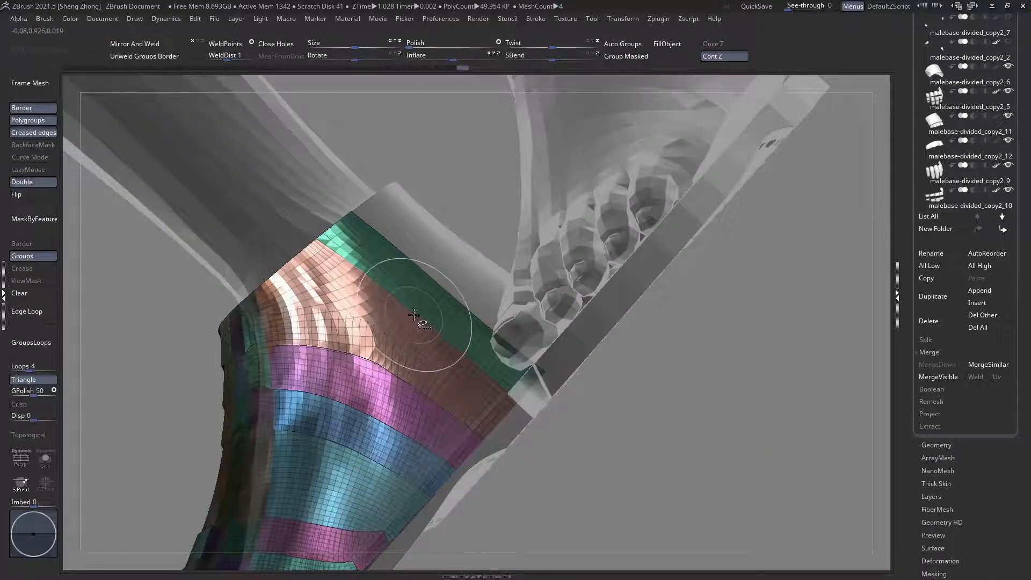
ctrl+shift+click(415, 313)
ctrl+shift+click(454, 179)
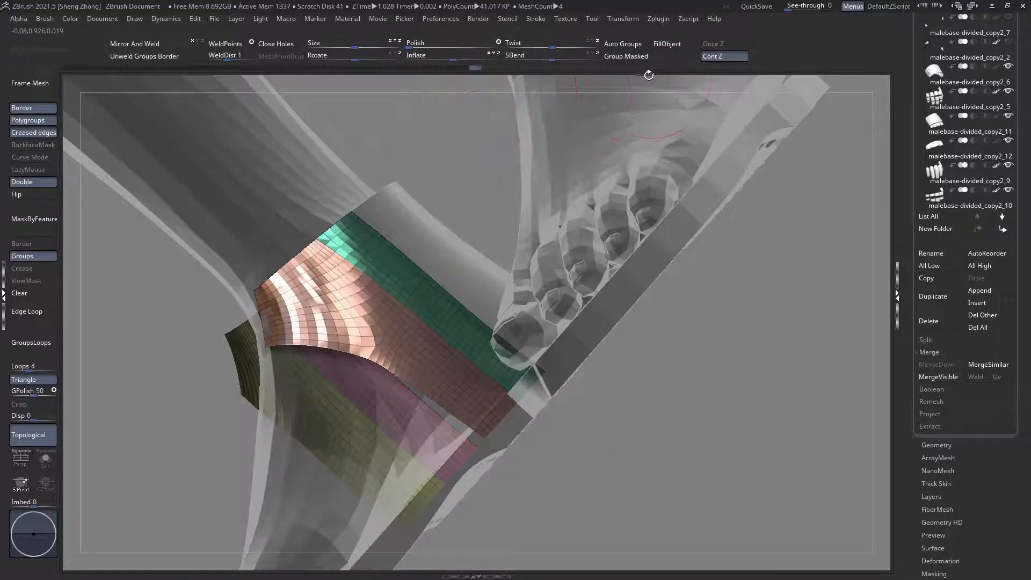
key(ctrl+w)
ctrl+shift+click(392, 195)
Step: Try to isolate the foot armour's rear edge alongside the heel plate, and restore the full mesh
right_drag(392, 196, 374, 222)
alt+click(314, 253)
shift+right_drag(314, 253, 377, 301)
alt+click(450, 323)
ctrl+right_drag(447, 321, 388, 328)
ctrl+shift+drag(366, 270, 405, 438)
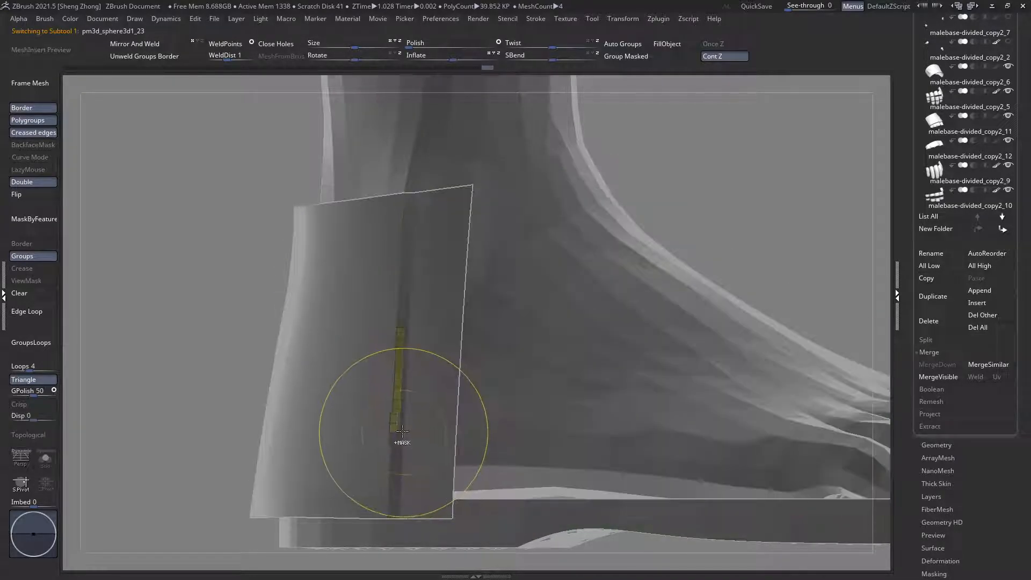
ctrl+shift+drag(228, 332, 241, 349)
ctrl+right_drag(230, 343, 248, 315)
Step: Load the ZethArmourDoc insert brush and select its segmented hinge-barrel mesh
key(space)
click(191, 316)
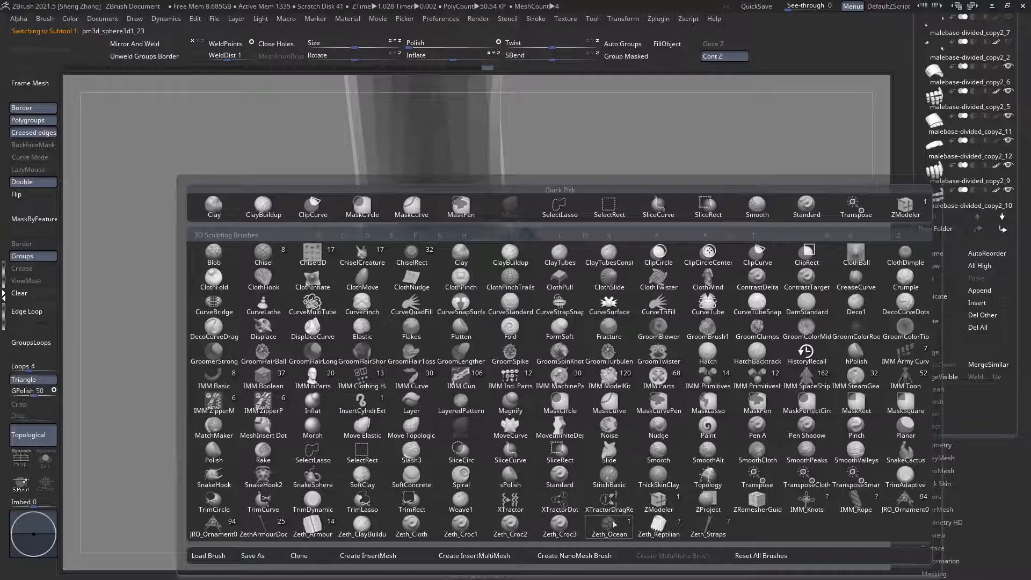
key(z)
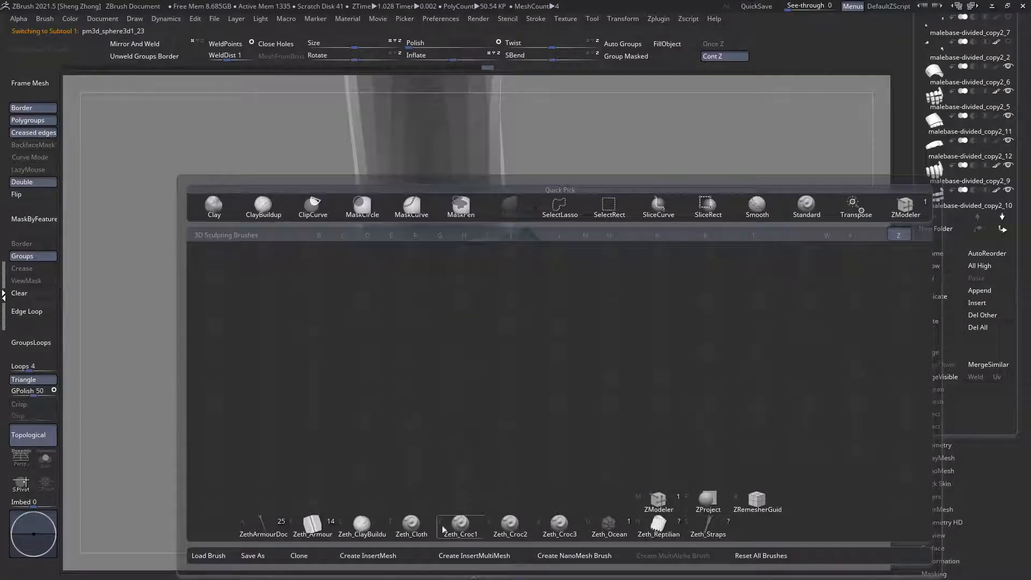
click(261, 531)
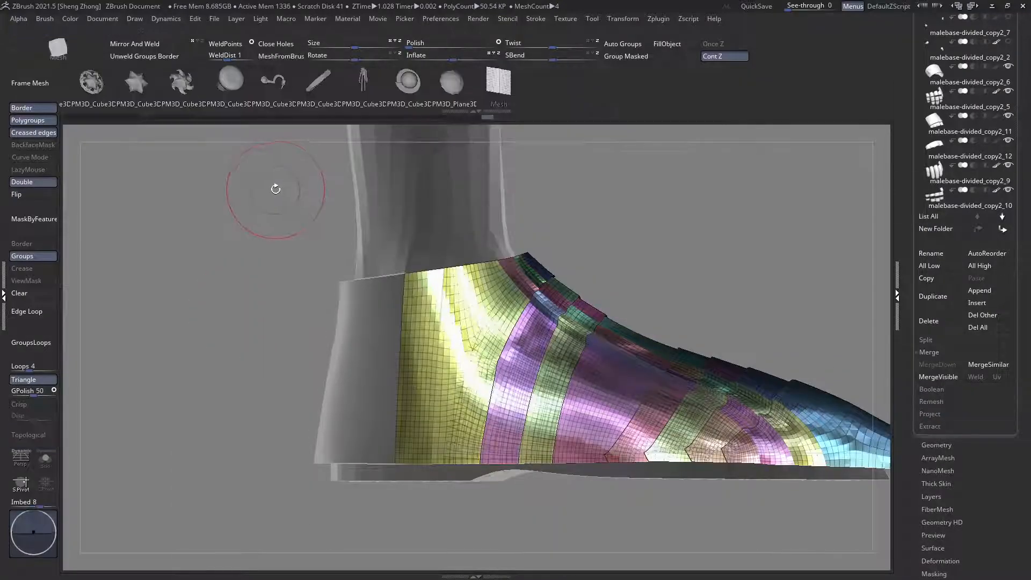
click(385, 87)
ctrl+right_drag(383, 258, 381, 322)
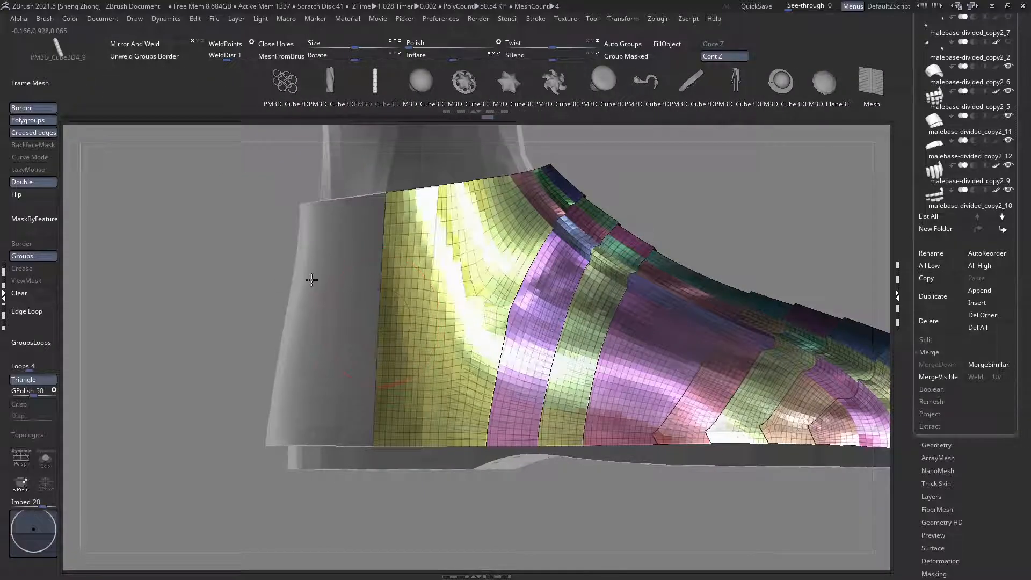
Step: Unghost the surrounding parts and place a vertical hinge barrel on the seam between the heel plate and the foot armour
key(space)
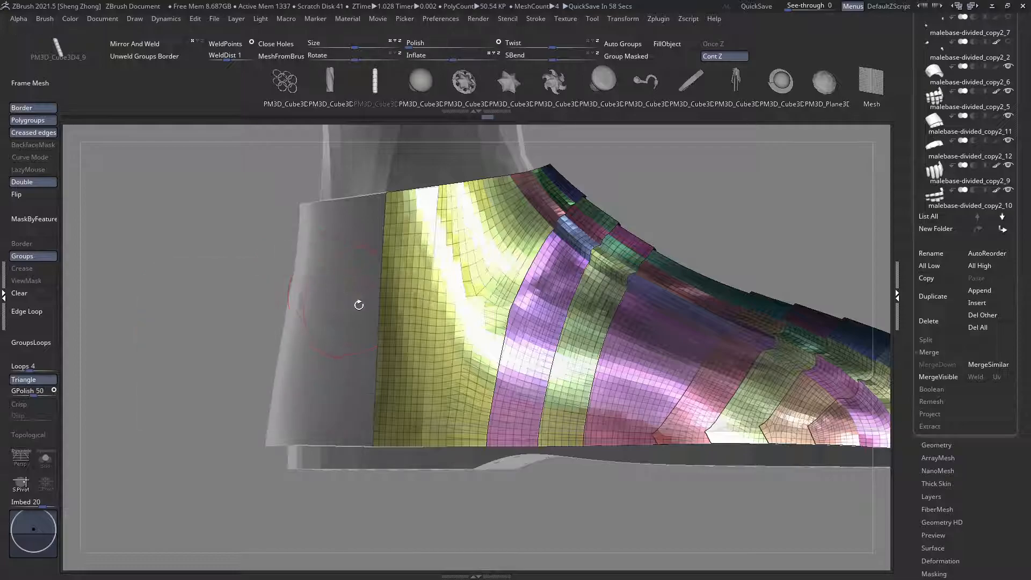
right_drag(357, 301, 376, 316)
drag(368, 320, 380, 321)
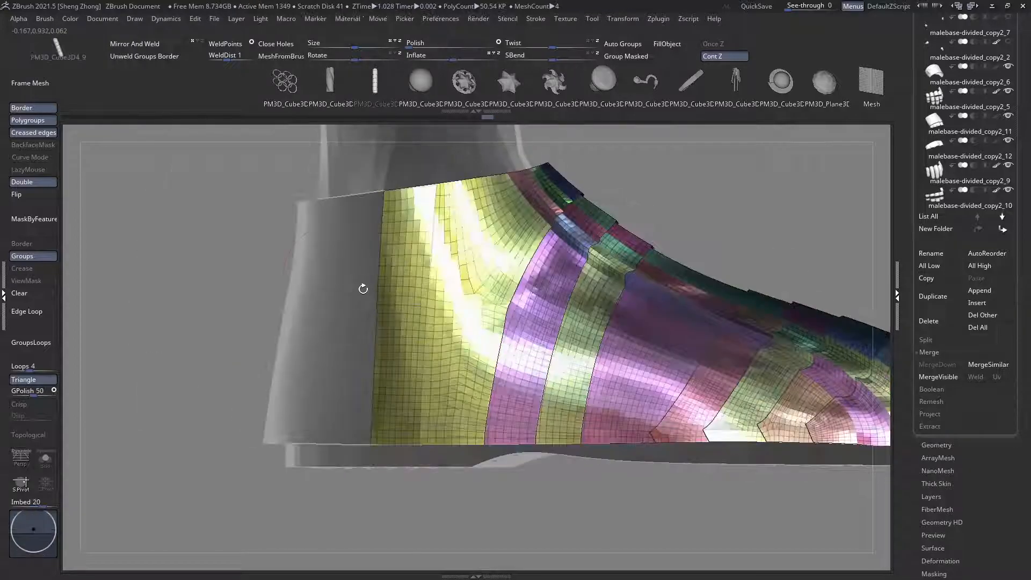
key(space)
drag(301, 272, 271, 268)
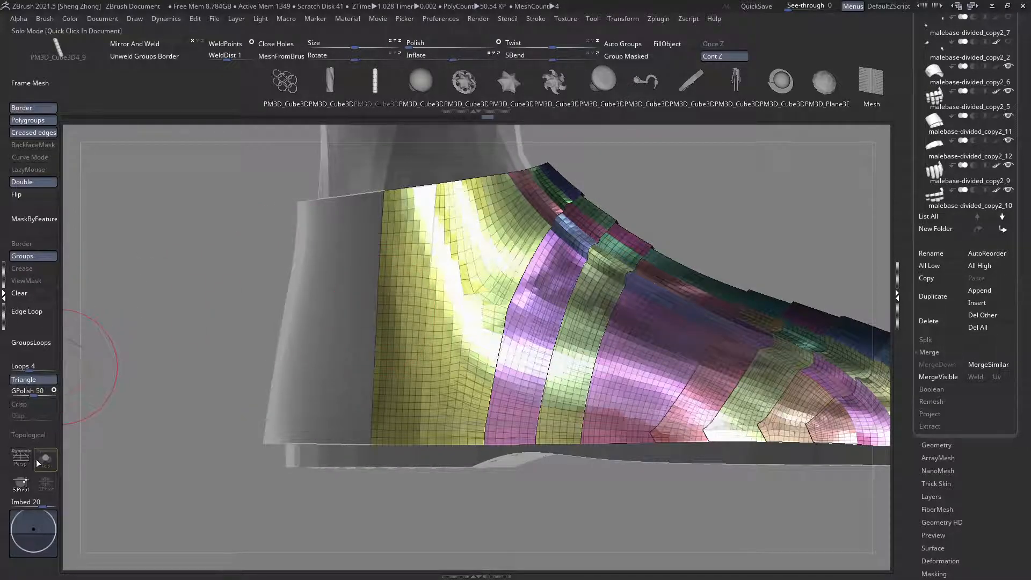
drag(378, 309, 378, 387)
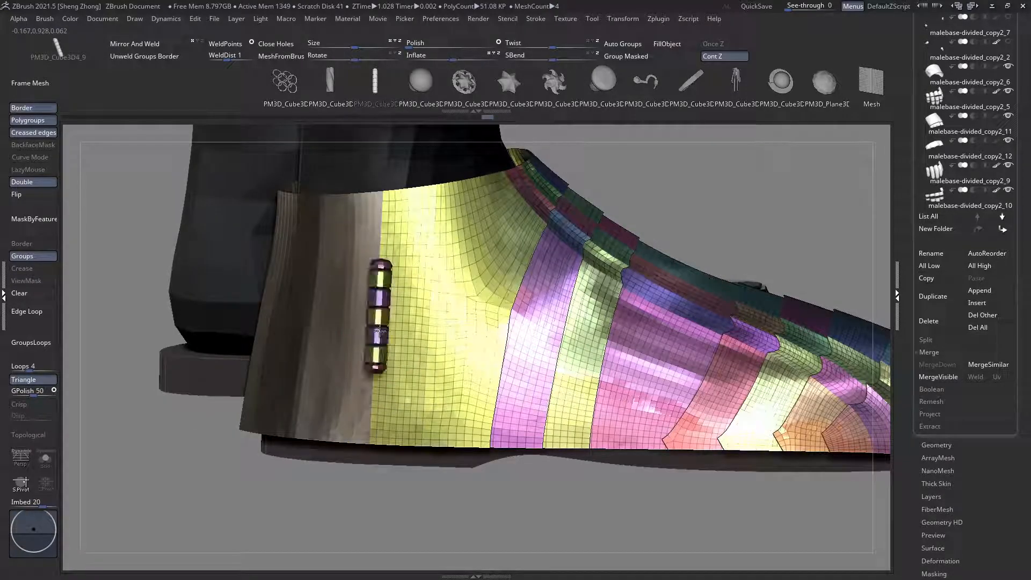
key(ctrl+z)
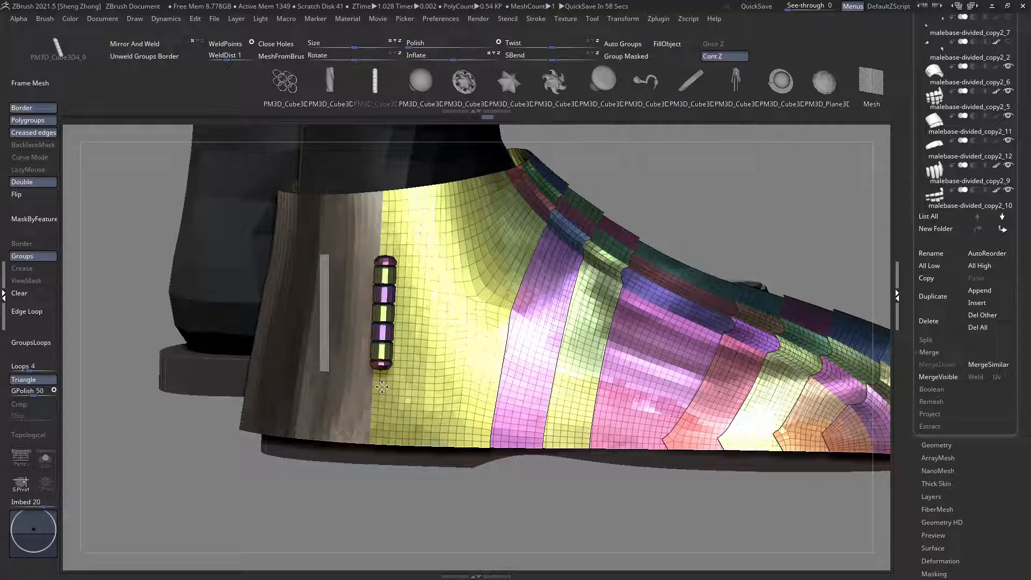
Step: Move the segmented hinge inward so it sits against the side of the armored shoe beside the heel seam
right_drag(434, 399, 412, 365)
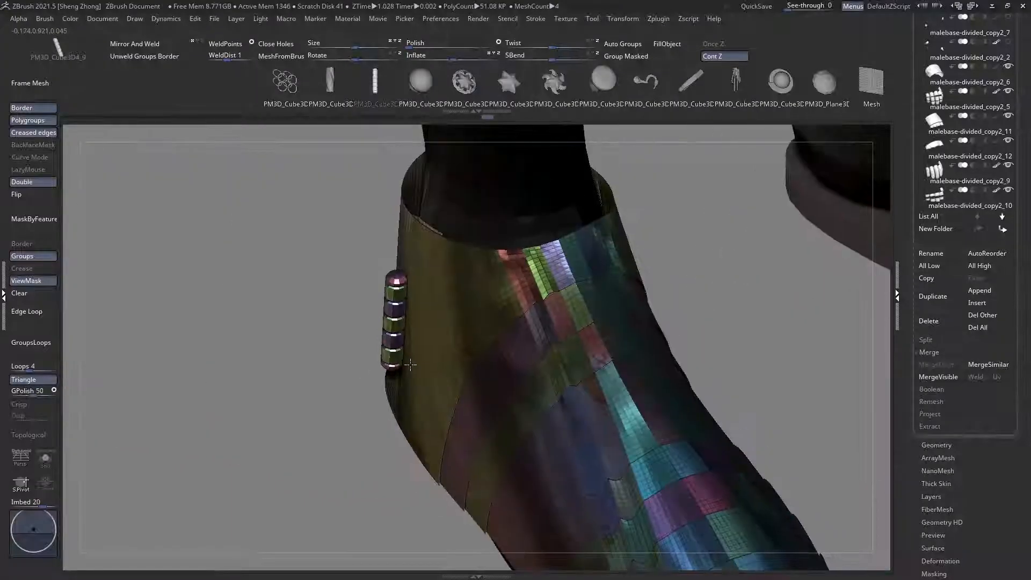
key(w)
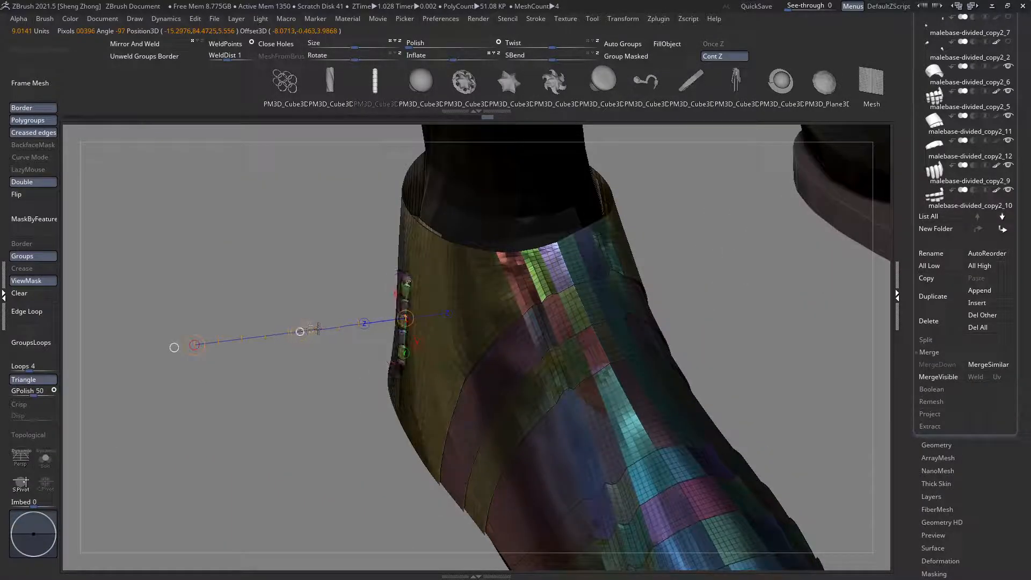
right_drag(353, 375, 438, 411)
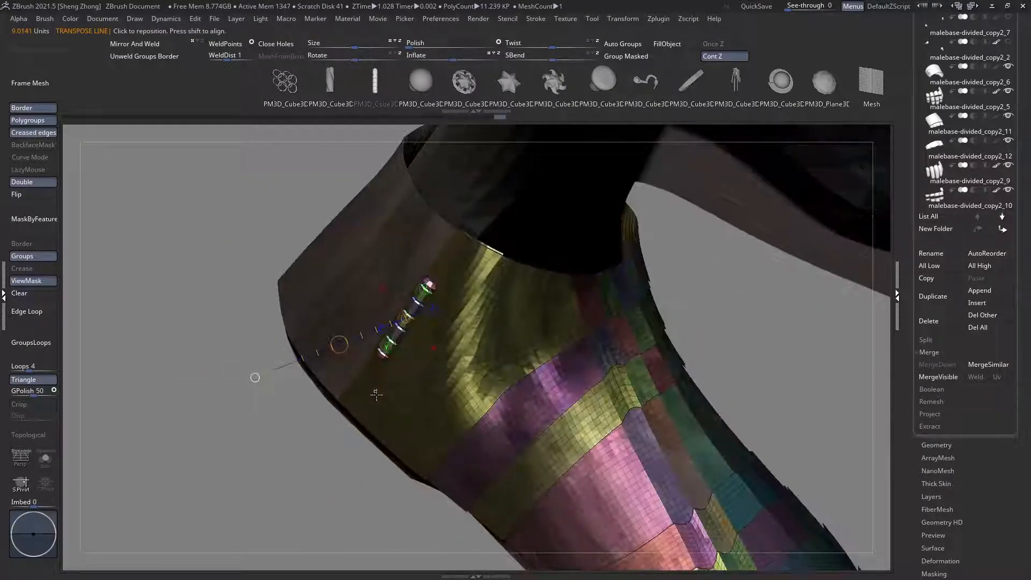
ctrl+right_drag(377, 393, 412, 425)
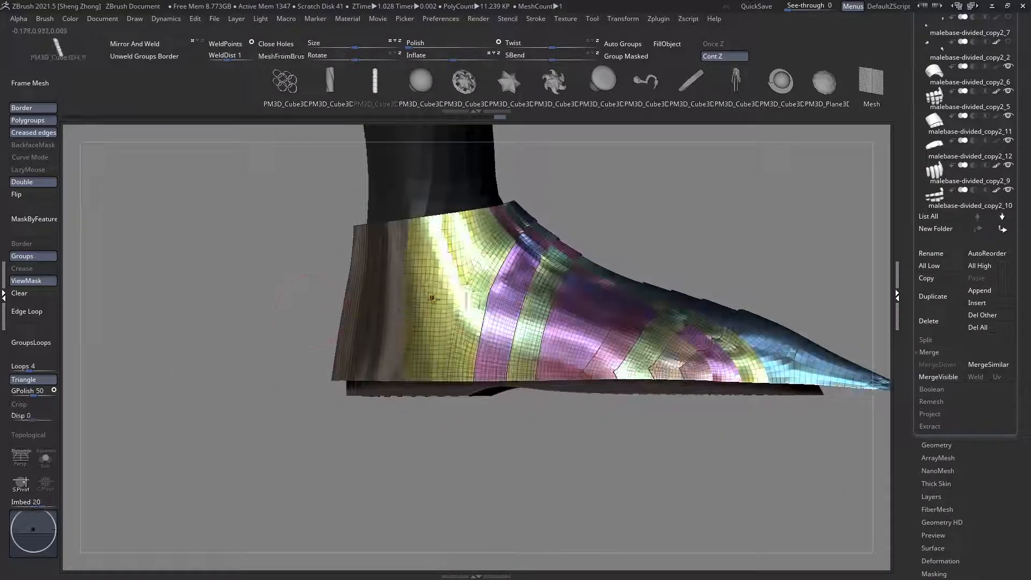
alt+right_drag(778, 306, 745, 371)
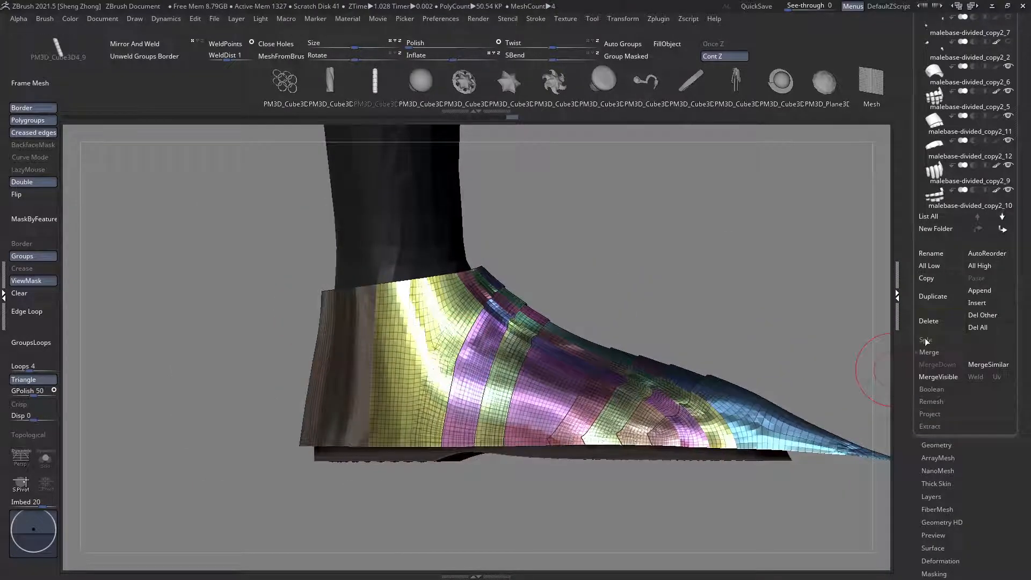
Step: Trim the hinge by hiding selected portions of its segments with rectangle selections along the heel seam
click(925, 340)
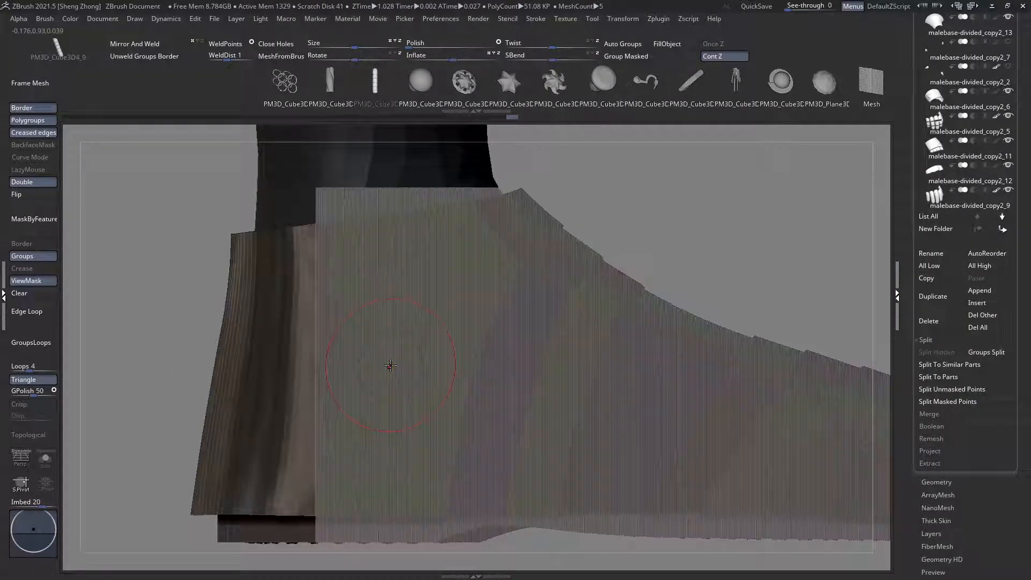
mouse_move(173, 325)
alt+right_down()
mouse_move(234, 325)
mouse_move(312, 307)
alt+right_up()
right_click(234, 325)
click(189, 357)
key(m)
key(v)
ctrl+right_drag(311, 306, 317, 327)
ctrl+drag(317, 278, 386, 400)
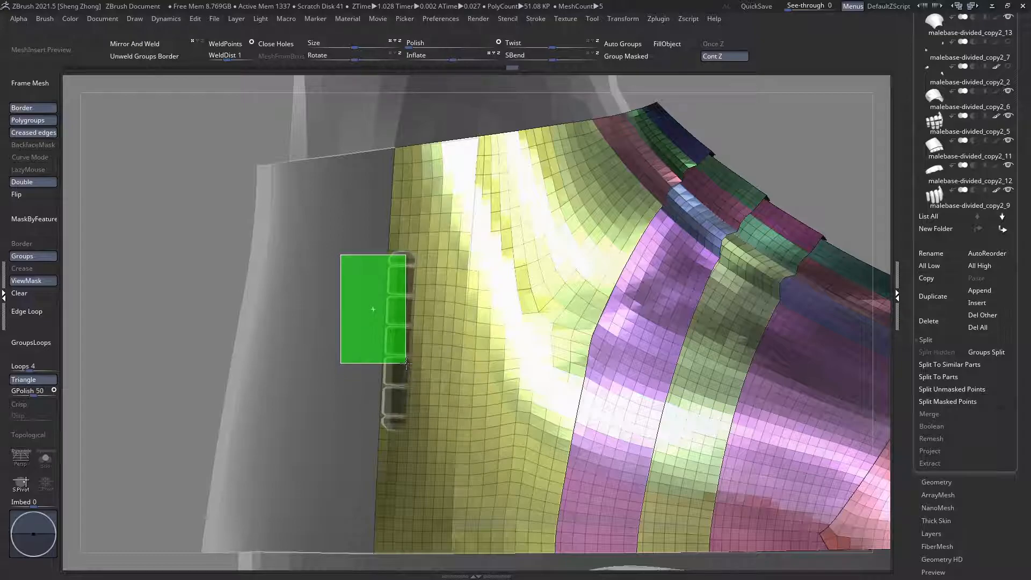
ctrl+alt+shift+drag(407, 364, 407, 364)
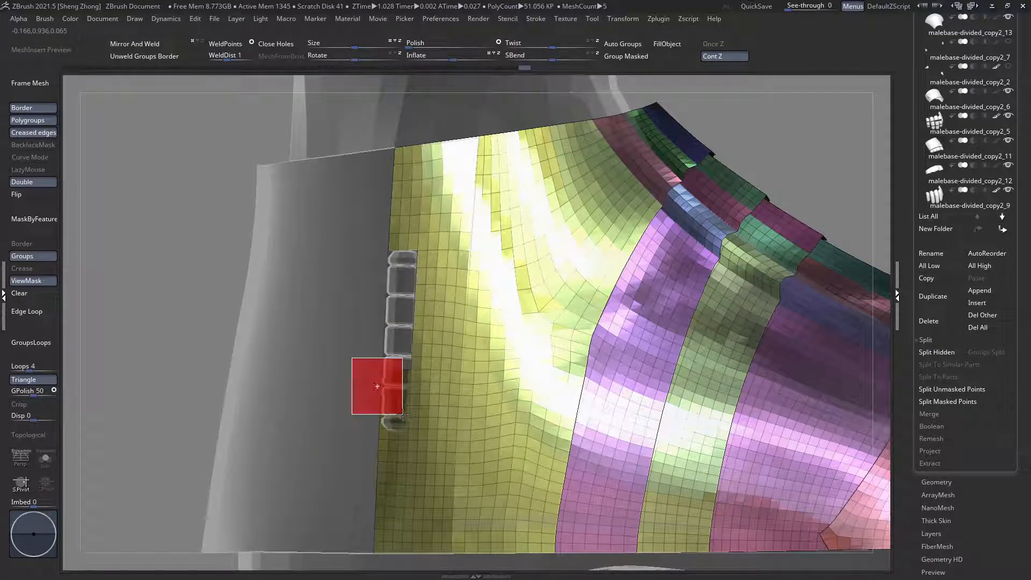
ctrl+alt+shift+drag(404, 423, 406, 425)
mouse_move(300, 376)
ctrl+right_down()
mouse_move(295, 334)
mouse_move(324, 405)
mouse_move(365, 376)
mouse_move(426, 368)
mouse_move(490, 272)
mouse_move(377, 344)
mouse_move(394, 423)
mouse_move(306, 357)
mouse_move(323, 349)
mouse_move(315, 340)
mouse_move(274, 376)
mouse_move(254, 380)
mouse_move(253, 357)
mouse_move(240, 385)
mouse_move(255, 343)
mouse_move(236, 322)
mouse_move(237, 355)
mouse_move(215, 209)
mouse_move(310, 224)
ctrl+right_up()
key(ctrl+shift+d)
Step: Examine the heel plate, hinge and overlapping shoe plates from several angles, and reselect the plated shoe
key(shift+f)
alt+click(225, 314)
key(shift+t)
key(r)
mouse_move(349, 311)
mouse_down()
mouse_move(183, 376)
mouse_move(177, 237)
mouse_up()
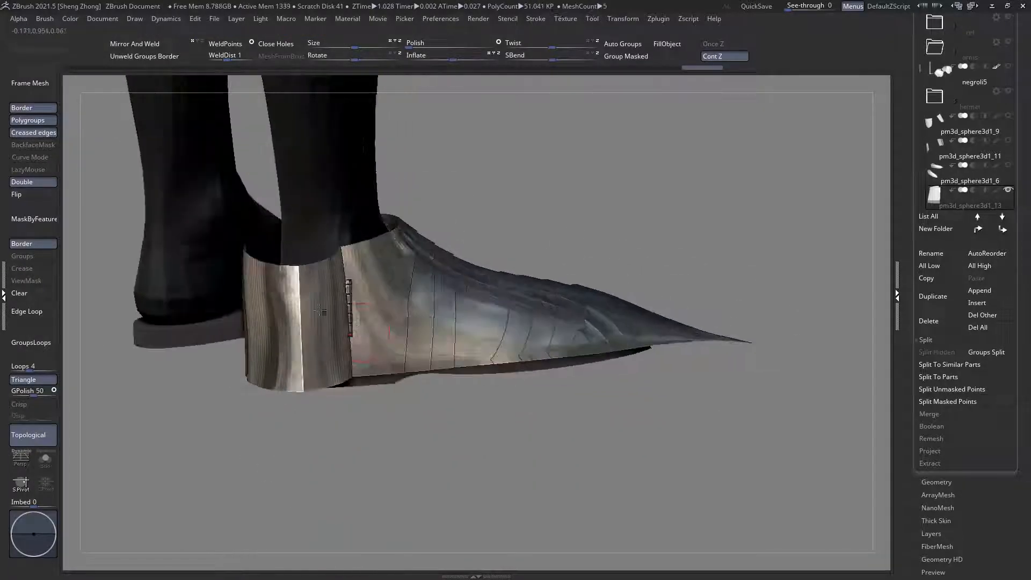
right_drag(408, 419, 383, 342)
right_drag(494, 382, 405, 309)
right_drag(569, 317, 433, 416)
alt+right_drag(366, 327, 476, 246)
key(shift+f)
key(ctrl+t)
mouse_move(482, 350)
right_down()
mouse_move(539, 323)
mouse_move(481, 316)
mouse_move(468, 350)
right_up()
alt+click(437, 324)
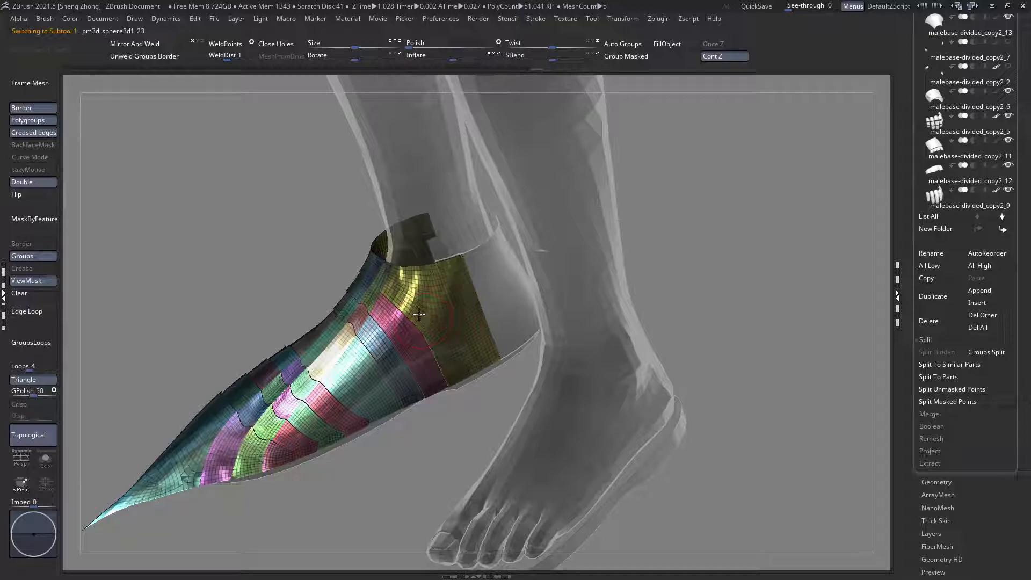
Step: Bend the shoe's pointed toe tip downward with a transpose line placed near the tip in side view
right_drag(391, 307, 323, 288)
key(shift+f)
key(shift+f)
key(shift+f)
alt+right_drag(283, 320, 566, 393)
mouse_move(389, 344)
right_down()
mouse_move(514, 354)
mouse_move(546, 340)
mouse_move(679, 424)
right_up()
key(shift+f)
ctrl+drag(636, 338, 544, 397)
mouse_move(542, 396)
ctrl+right_down()
mouse_move(391, 324)
mouse_move(663, 354)
ctrl+right_up()
key(w)
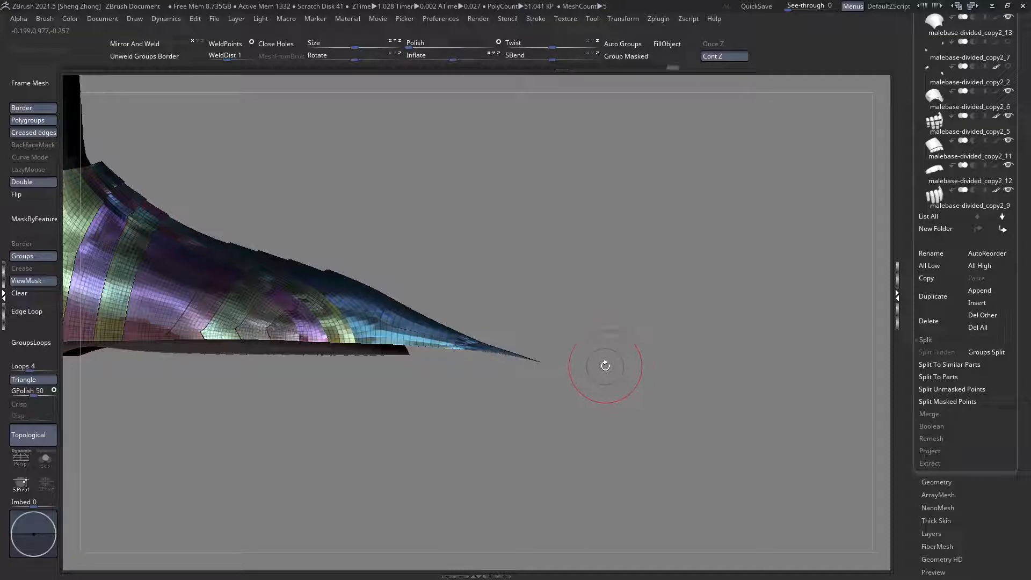
mouse_move(448, 328)
right_down()
mouse_move(416, 401)
mouse_move(448, 351)
right_up()
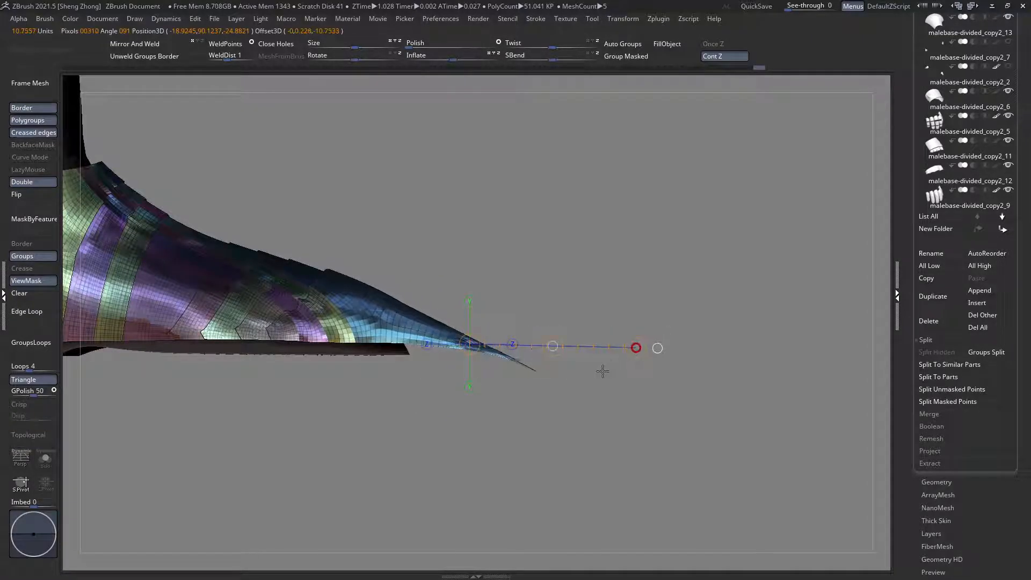
drag(635, 347, 624, 408)
drag(553, 347, 415, 249)
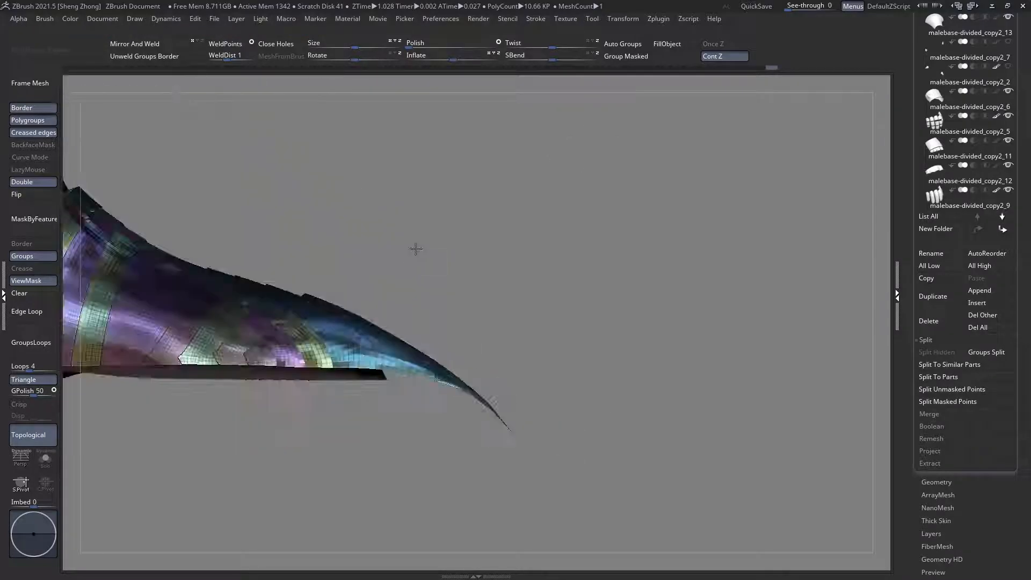
Step: Rework the toe bend into a gentler downward curve with a longer transpose line starting at the last toe plate
mouse_move(304, 295)
mouse_down()
mouse_move(581, 471)
mouse_move(552, 398)
mouse_move(536, 429)
mouse_up()
drag(606, 441, 565, 427)
key(q)
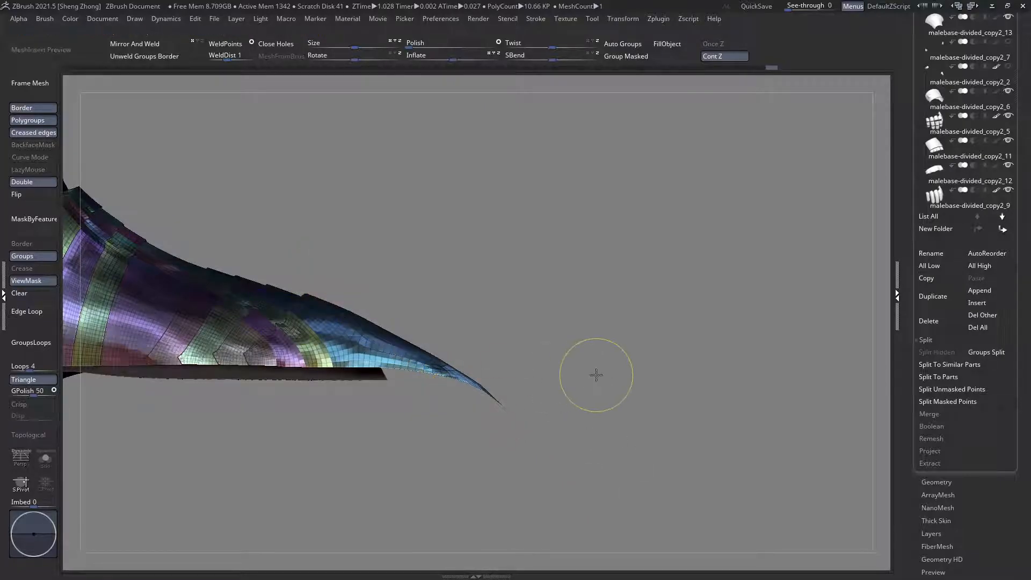
ctrl+drag(596, 376, 577, 362)
Step: Enlarge the Move brush and raise the shoe's lower edge just behind the toe tip
key(space)
drag(451, 324, 466, 319)
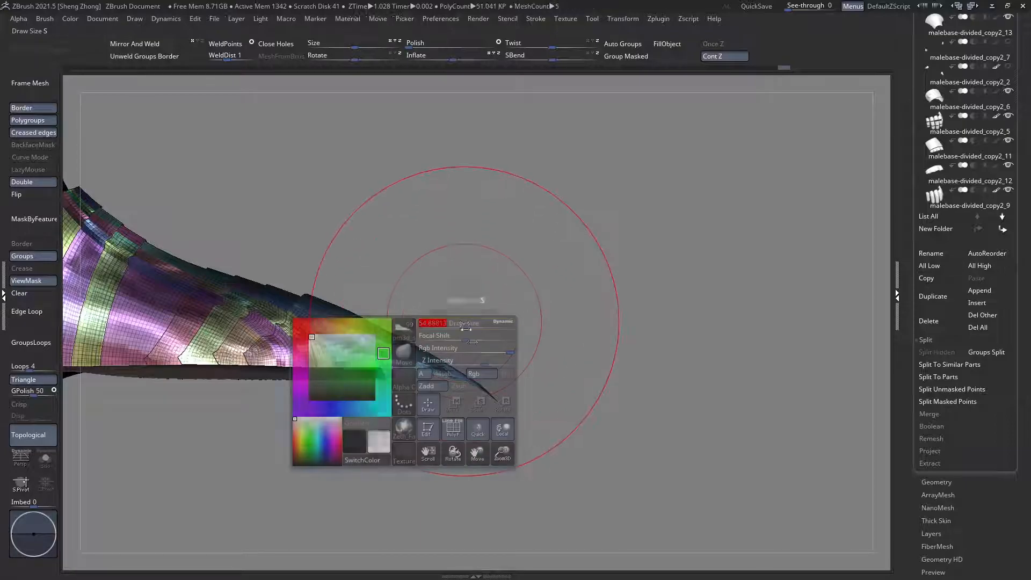
mouse_move(466, 377)
mouse_down()
mouse_move(473, 351)
mouse_move(460, 348)
mouse_up()
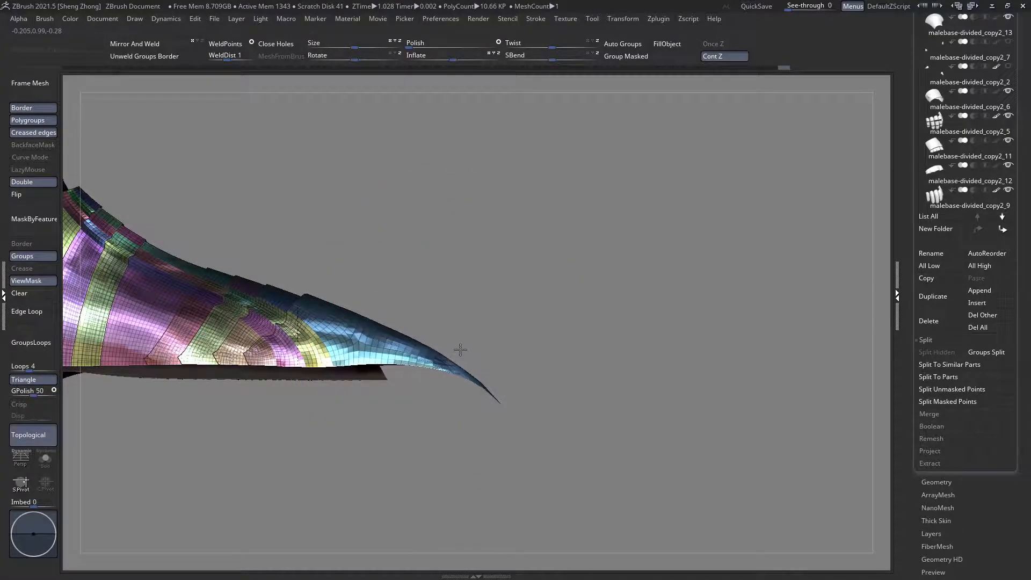
Step: Adjust the toe tip's curve with the transpose line and turn off the polyframe display
ctrl+click(490, 366)
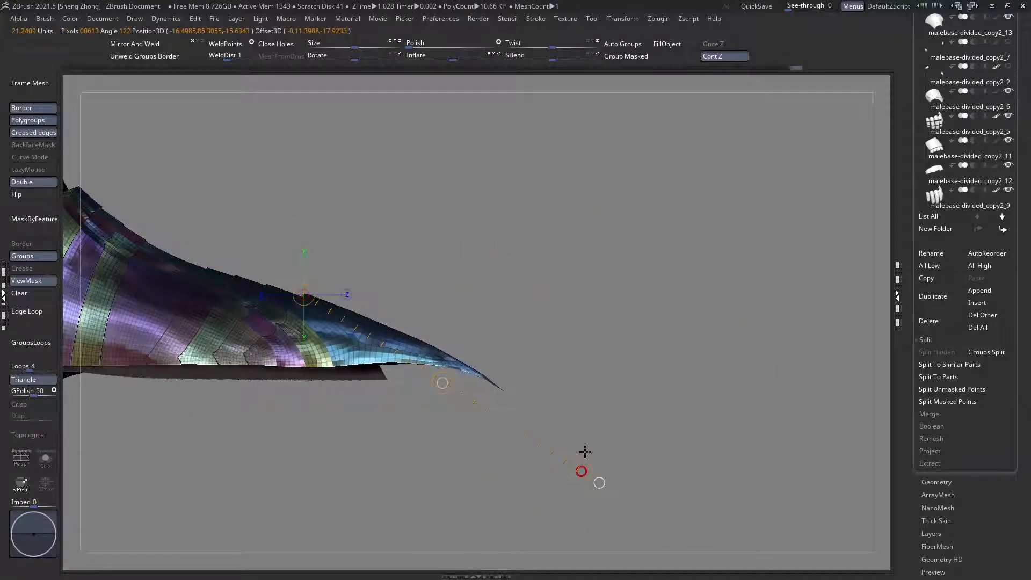
mouse_move(382, 345)
mouse_down()
mouse_move(352, 451)
mouse_move(292, 385)
mouse_move(422, 366)
mouse_up()
key(shift+f)
click(28, 296)
Step: Reshape the curved toe tip with Move brush strokes while judging it against the whole leg
ctrl+right_drag(161, 343, 147, 281)
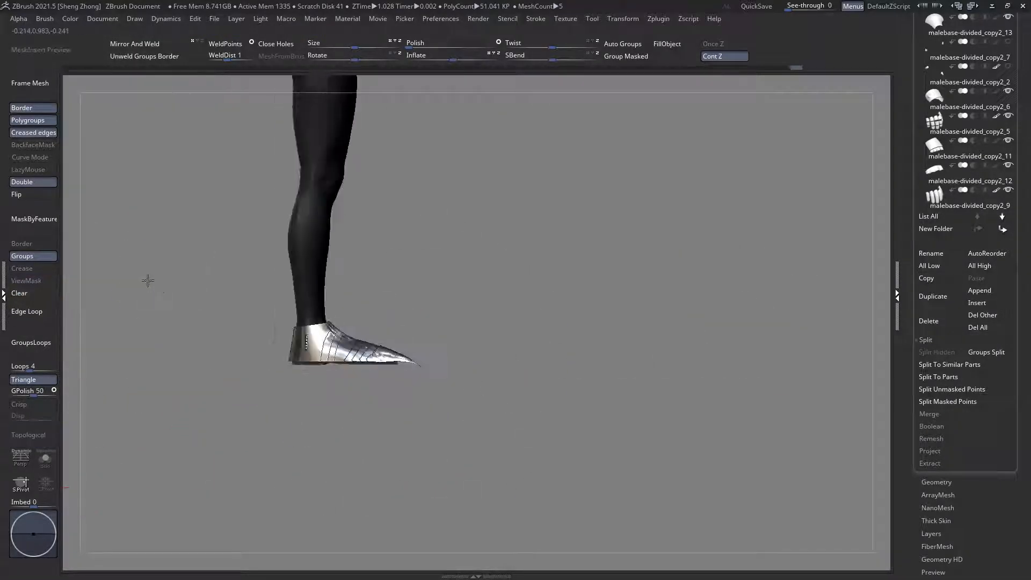
mouse_move(430, 359)
mouse_down()
mouse_move(405, 435)
mouse_move(416, 357)
mouse_up()
ctrl+right_drag(417, 357, 432, 385)
mouse_move(433, 384)
mouse_down()
mouse_move(424, 495)
mouse_move(417, 395)
mouse_up()
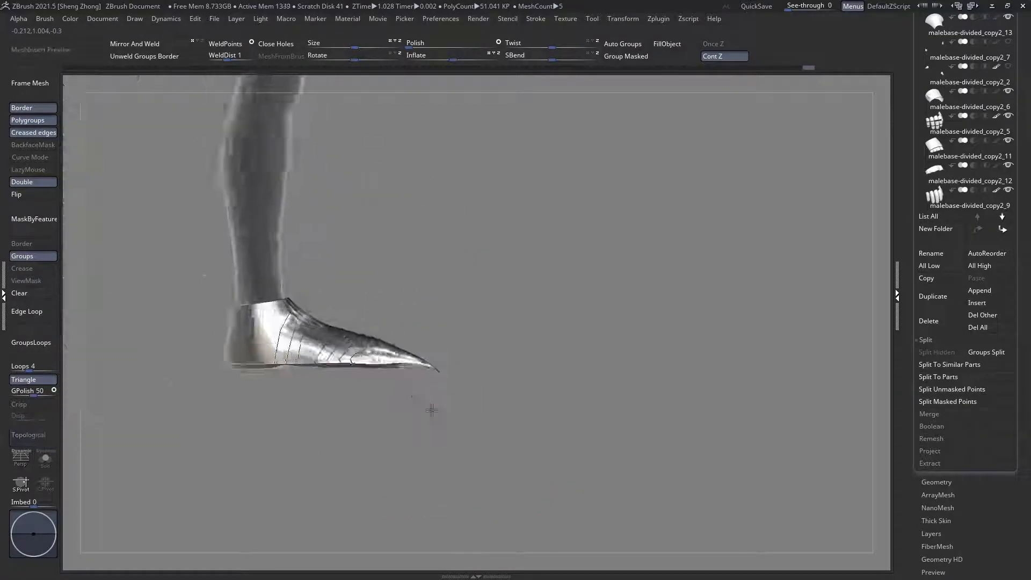
ctrl+right_drag(417, 396, 404, 384)
key(space)
drag(462, 349, 467, 346)
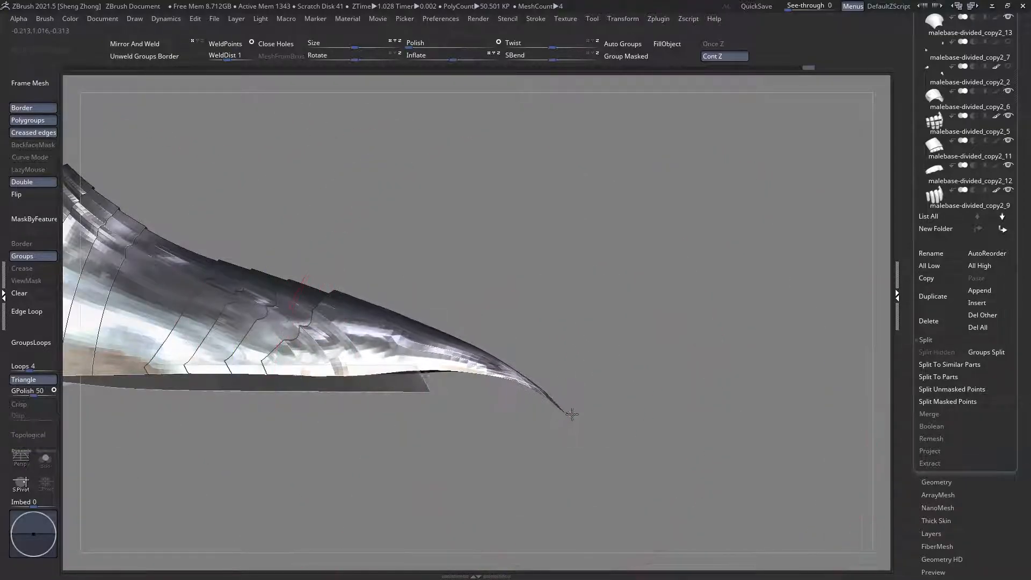
Step: Examine the toe tip's profile against the sole in side view, both zoomed out and close up with the polyframe shown
ctrl+right_drag(556, 400, 401, 355)
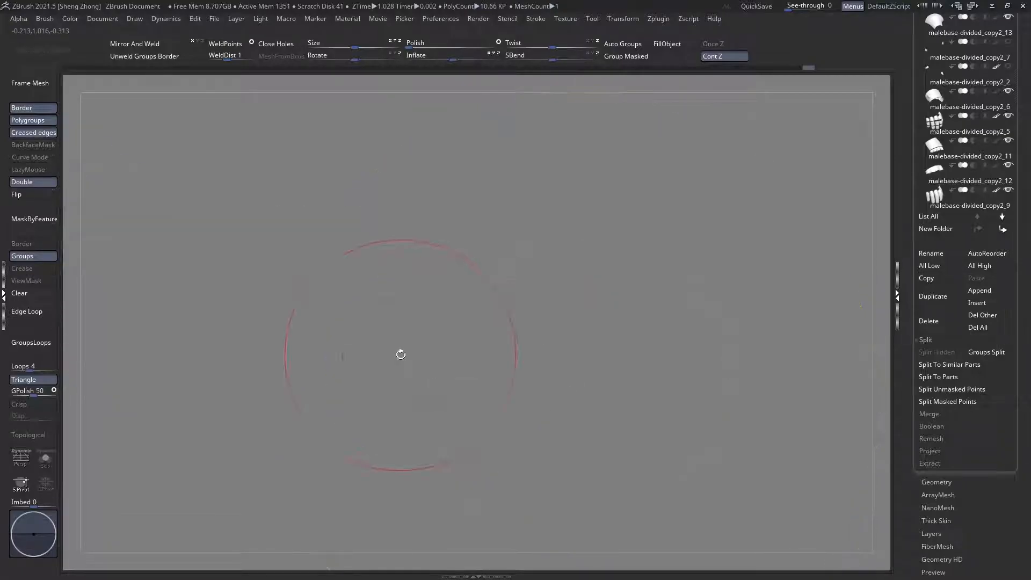
key(f)
alt+right_drag(489, 421, 764, 474)
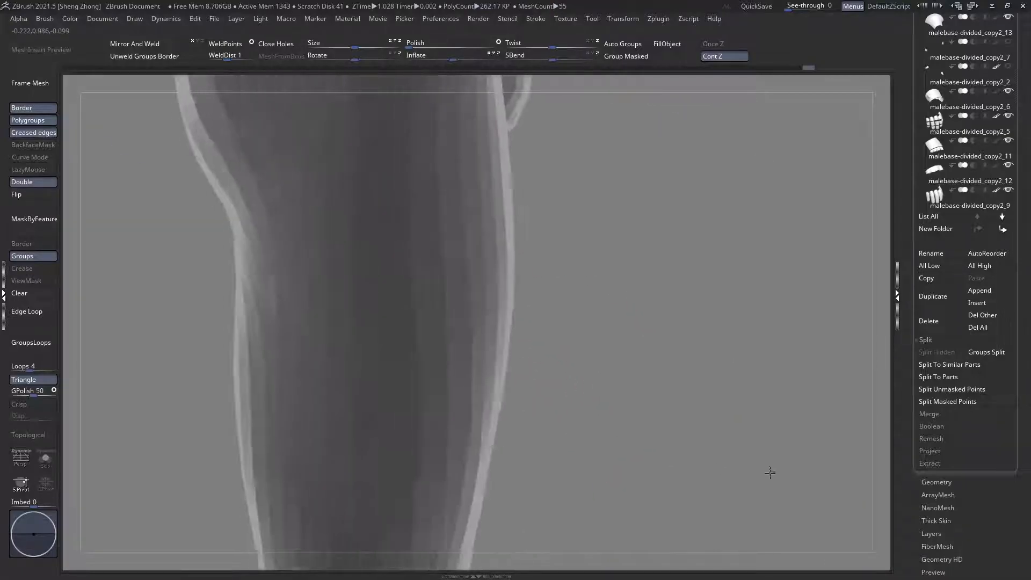
alt+right_drag(533, 475, 420, 106)
alt+right_drag(424, 510, 405, 102)
alt+right_drag(405, 410, 423, 70)
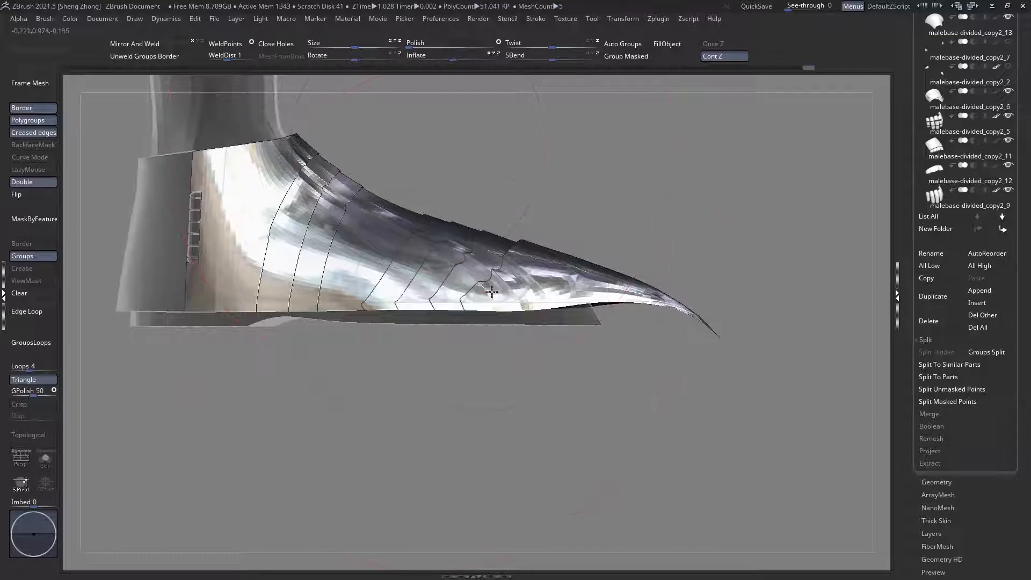
right_drag(161, 318, 148, 320)
ctrl+drag(253, 332, 816, 380)
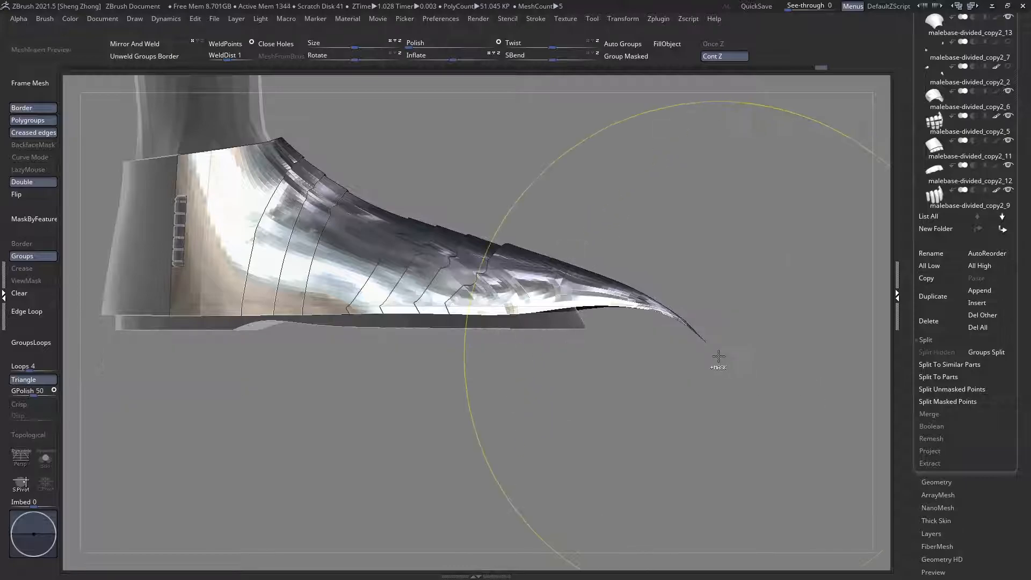
key(shift+f)
right_click(673, 332)
ctrl+right_drag(706, 312, 778, 373)
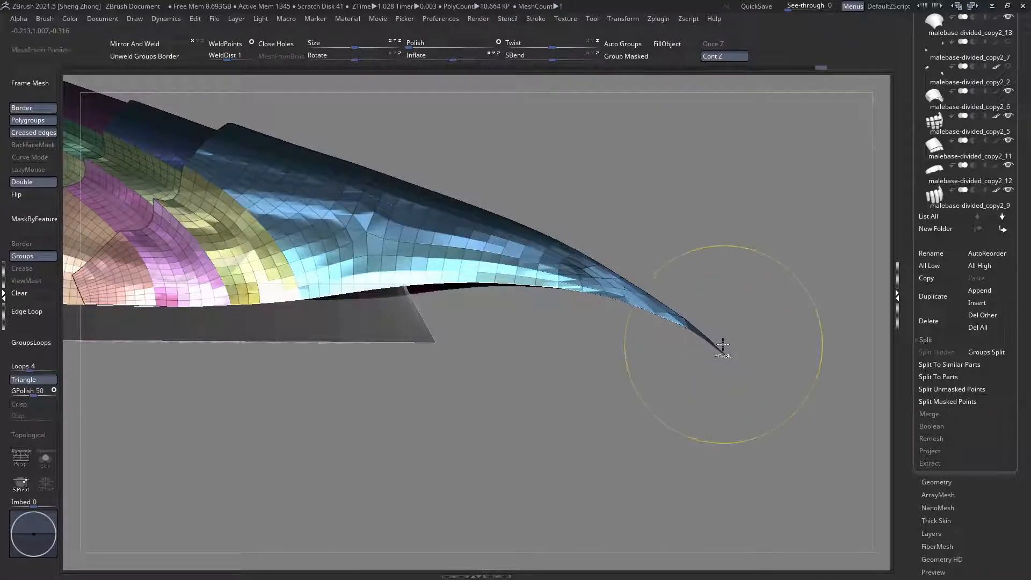
Step: Undo the last change and reduce the Move brush's draw size to about 16 for work on the toe tip
key(ctrl+z)
ctrl+right_drag(726, 326, 660, 292)
right_click(660, 293)
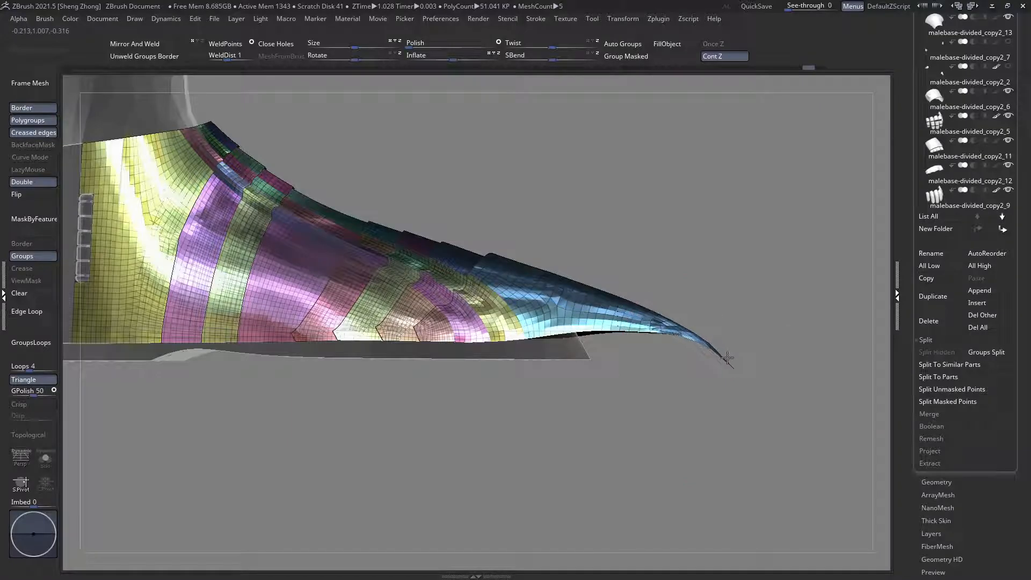
ctrl+right_drag(657, 296, 698, 334)
right_click(698, 334)
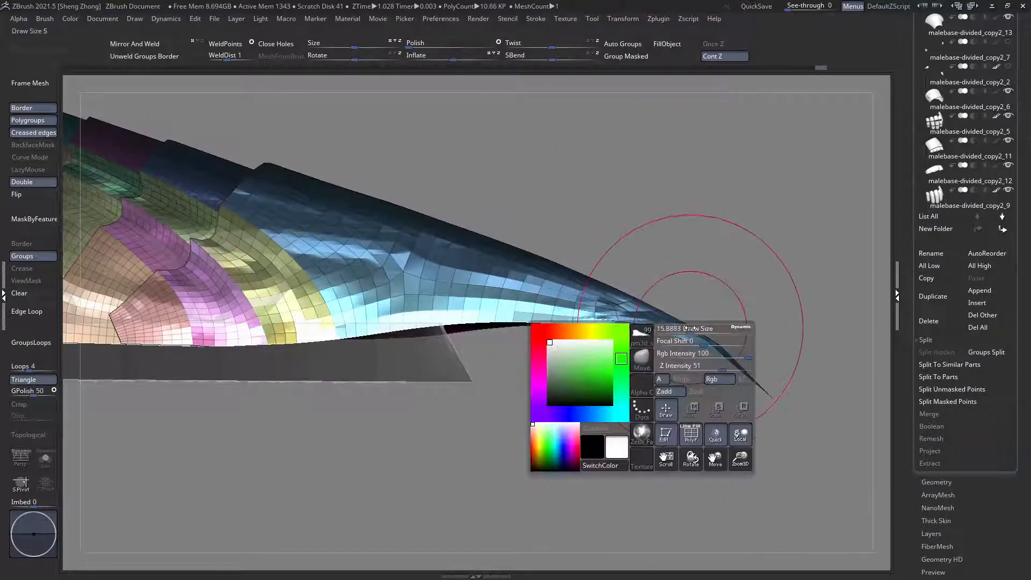
ctrl+right_drag(688, 340, 633, 290)
key(shift+f)
Step: Enlarge the Move brush and pull the end of the toe tip slightly upward and back to refine its curve
right_drag(617, 333, 604, 314)
right_drag(604, 314, 628, 382)
ctrl+right_drag(503, 330, 529, 376)
key(space)
drag(472, 307, 485, 308)
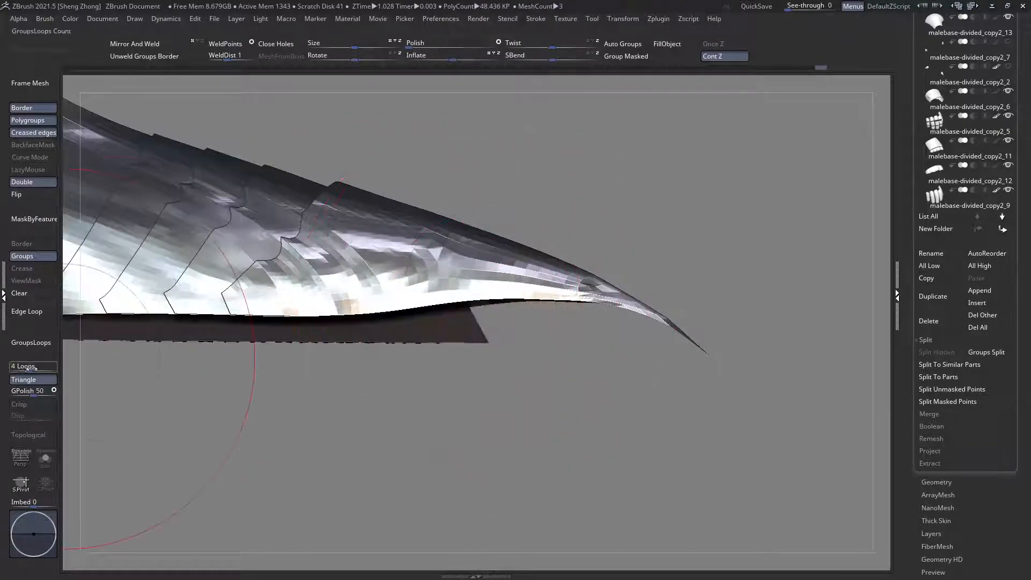
key(space)
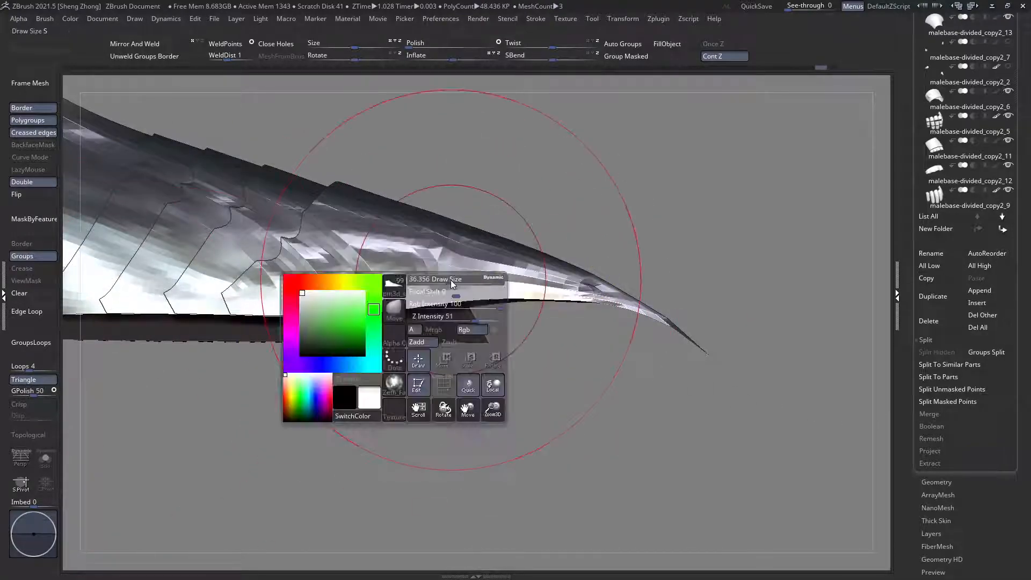
drag(455, 279, 499, 279)
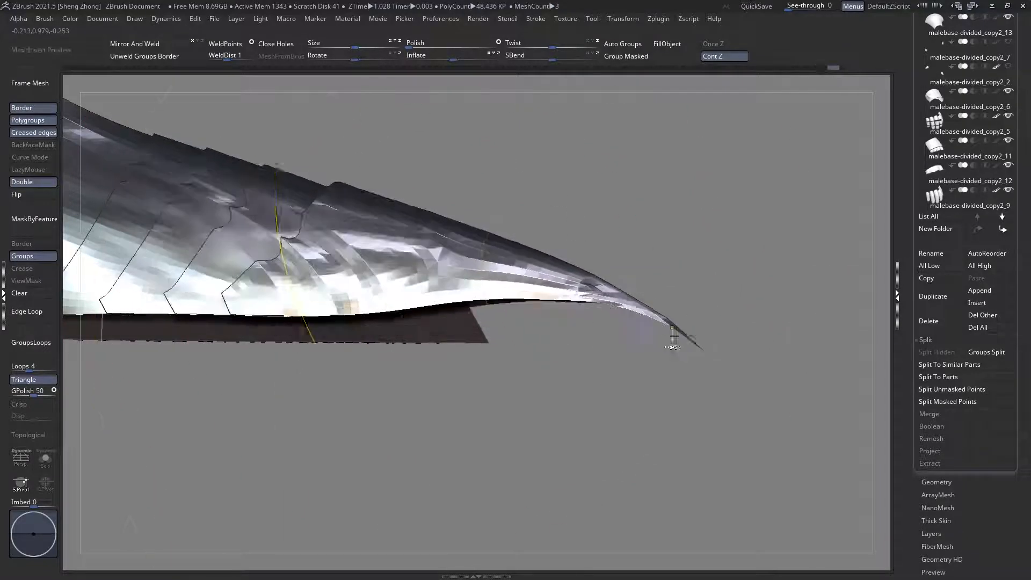
mouse_move(707, 354)
mouse_down()
mouse_move(773, 405)
mouse_move(771, 435)
mouse_move(759, 401)
mouse_move(636, 332)
mouse_move(626, 349)
mouse_move(582, 308)
mouse_up()
Step: Viewing the shoe from above with its polyframe shown, push one side of its outline inward with the Move brush
mouse_move(569, 370)
alt+mouse_down()
mouse_move(490, 407)
mouse_move(455, 332)
mouse_move(494, 433)
mouse_move(568, 349)
mouse_move(366, 289)
alt+mouse_up()
right_drag(367, 289, 675, 410)
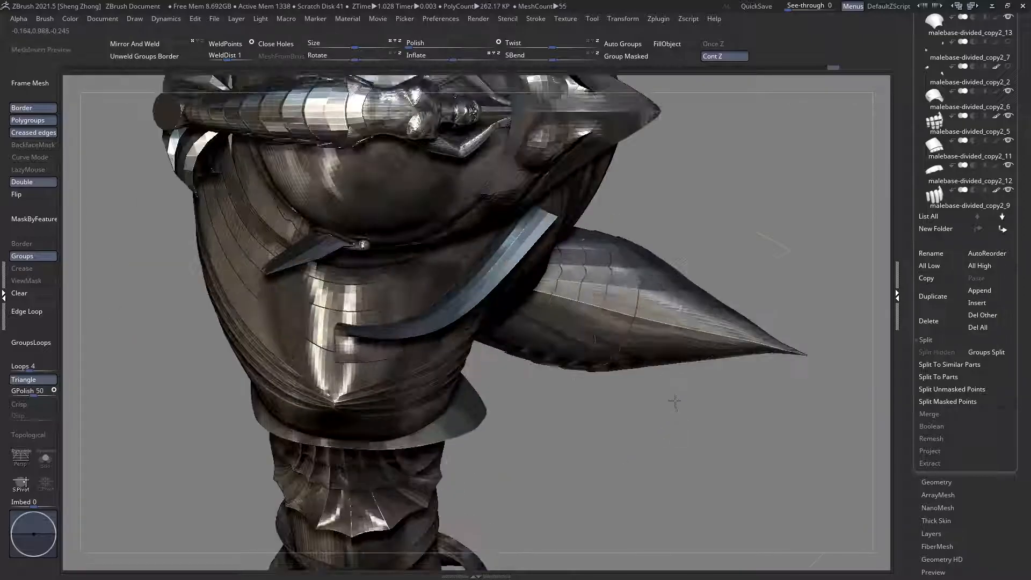
mouse_move(764, 340)
alt+right_down()
mouse_move(435, 308)
mouse_move(392, 258)
mouse_move(400, 295)
mouse_move(378, 283)
mouse_move(379, 299)
mouse_move(328, 268)
mouse_move(316, 219)
mouse_move(202, 385)
mouse_move(265, 306)
mouse_move(267, 380)
mouse_move(376, 327)
alt+right_up()
key(shift+f)
key(shift+t)
key(space)
click(405, 245)
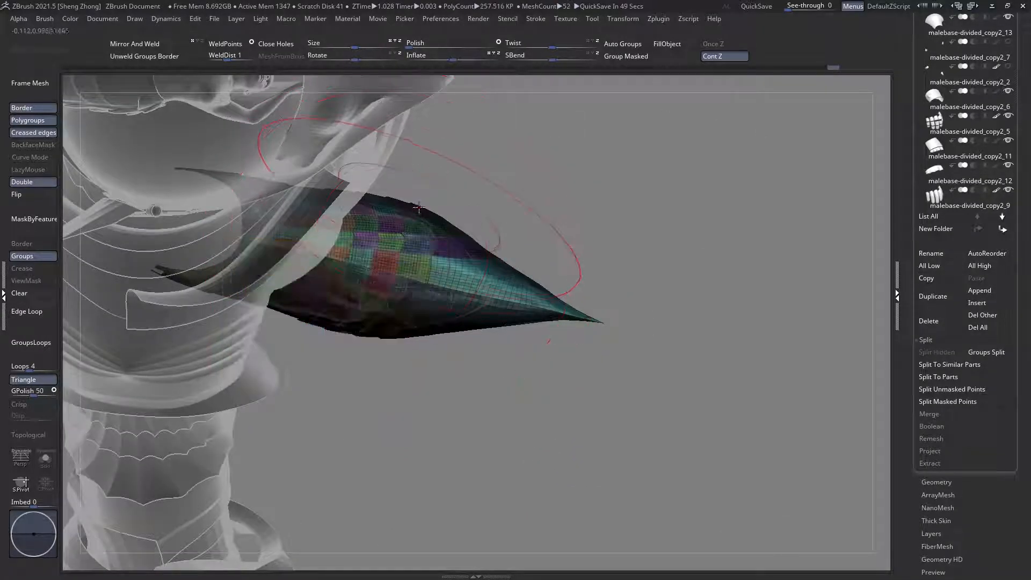
mouse_move(419, 211)
right_down()
mouse_move(378, 220)
mouse_move(402, 217)
mouse_move(406, 252)
right_up()
key(space)
drag(427, 193, 421, 221)
key(space)
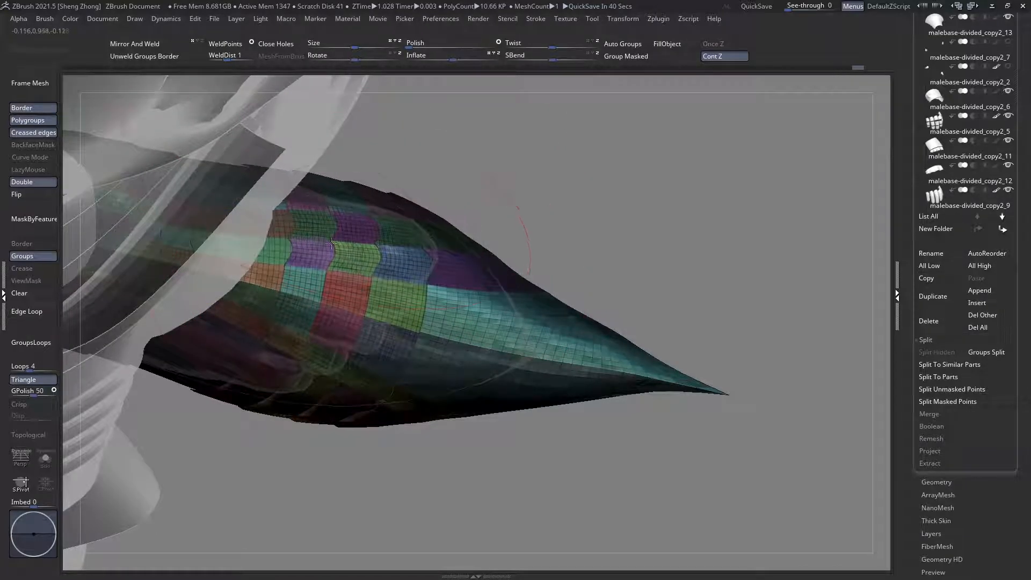
Step: Enlarge the Move brush and push the opposite side of the shoe inward to slim its outline
alt+right_drag(323, 226, 308, 146)
key(space)
drag(367, 247, 378, 247)
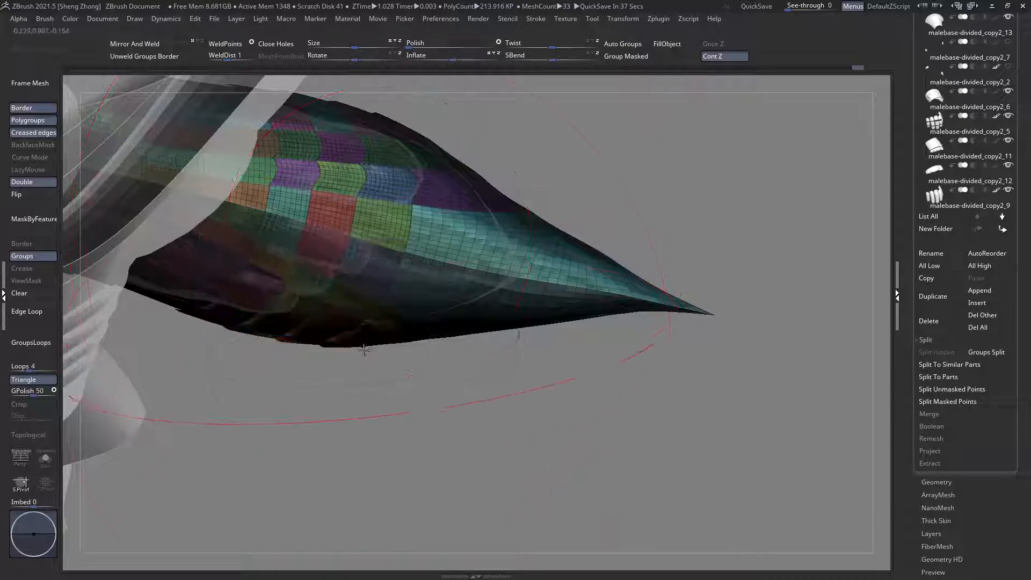
drag(340, 349, 351, 317)
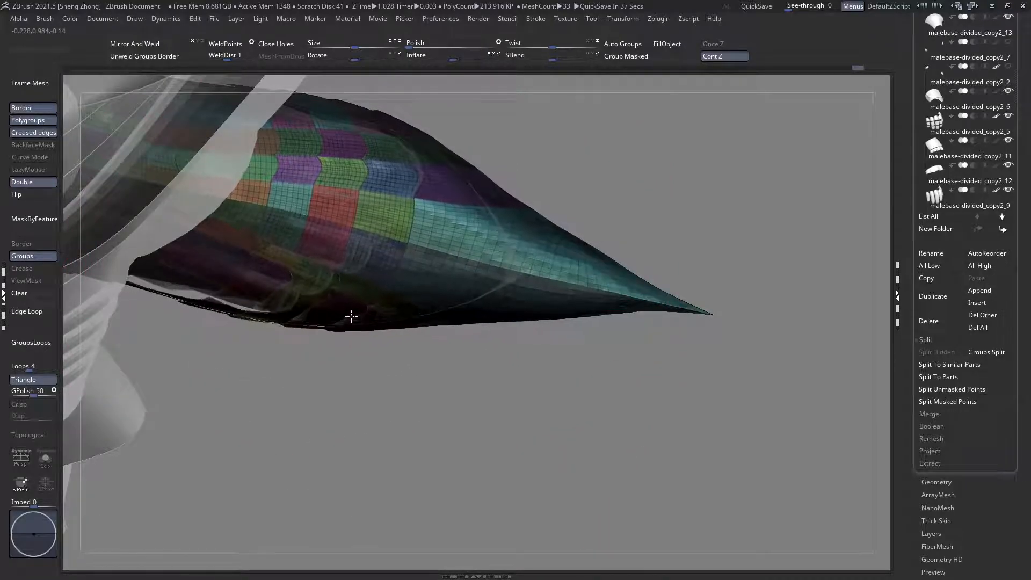
Step: Smooth the shoe's side outline and pull the lower edge of its side plates down toward the sole with an enlarged Move brush
drag(223, 306, 258, 306)
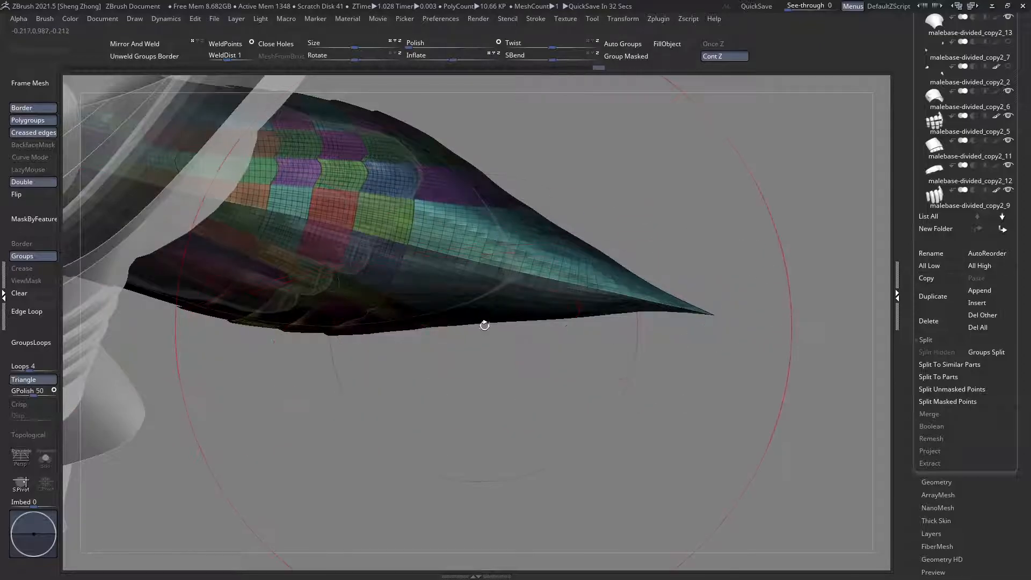
key(space)
drag(523, 278, 539, 278)
mouse_move(515, 153)
mouse_down()
mouse_move(501, 186)
mouse_move(496, 180)
mouse_move(573, 167)
mouse_move(563, 121)
mouse_move(567, 161)
mouse_up()
key(space)
drag(413, 301, 418, 325)
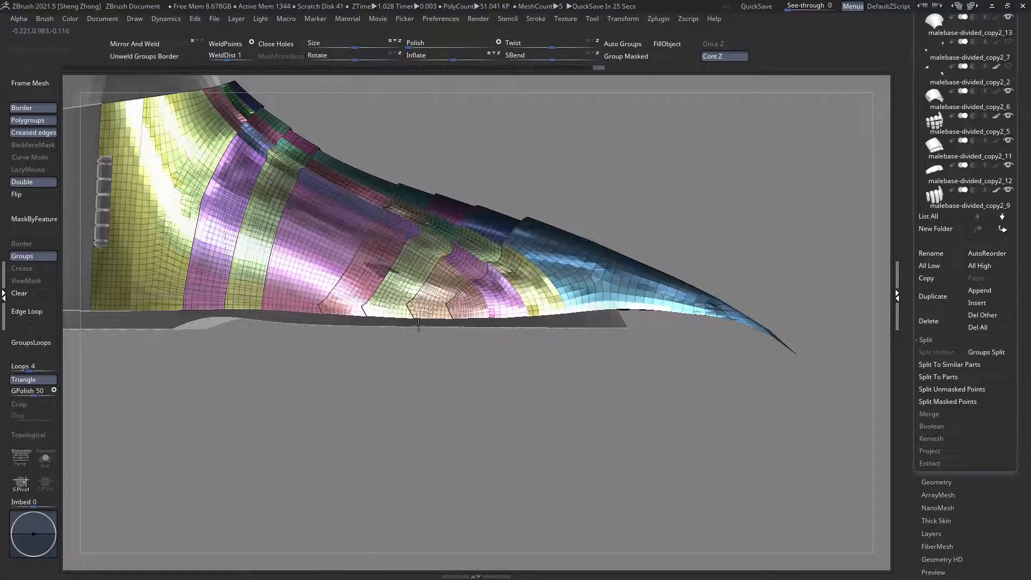
Step: Undo the last stroke and pull the lower plate edge on the shoe's opposite side down over the sole
key(space)
mouse_move(423, 272)
mouse_down()
mouse_move(411, 274)
mouse_move(425, 301)
mouse_move(417, 272)
mouse_up()
key(ctrl+z)
key(space)
mouse_move(435, 287)
right_down()
mouse_move(349, 301)
mouse_move(330, 284)
right_up()
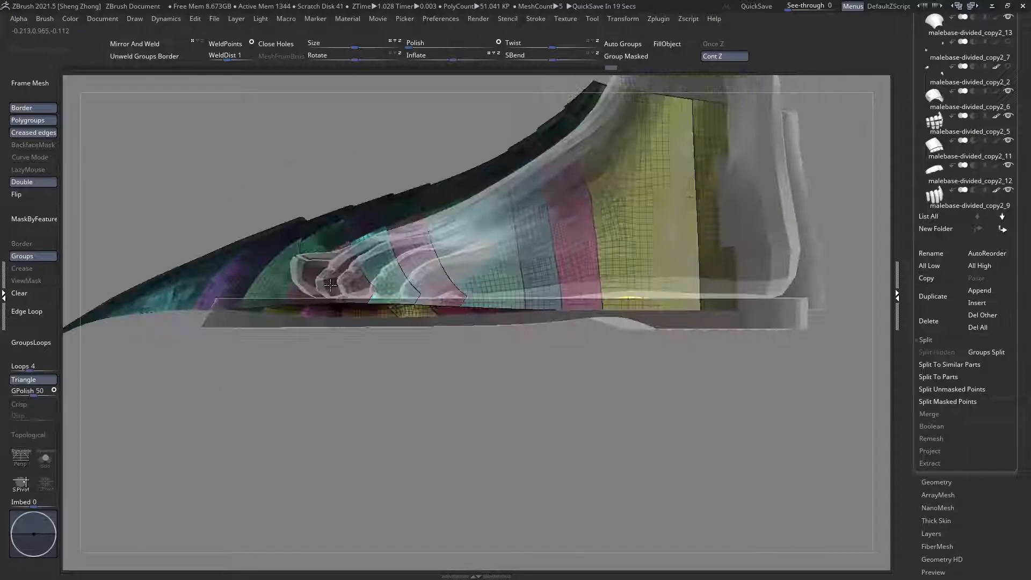
key(space)
drag(328, 281, 336, 282)
right_drag(326, 293, 343, 300)
drag(343, 300, 343, 334)
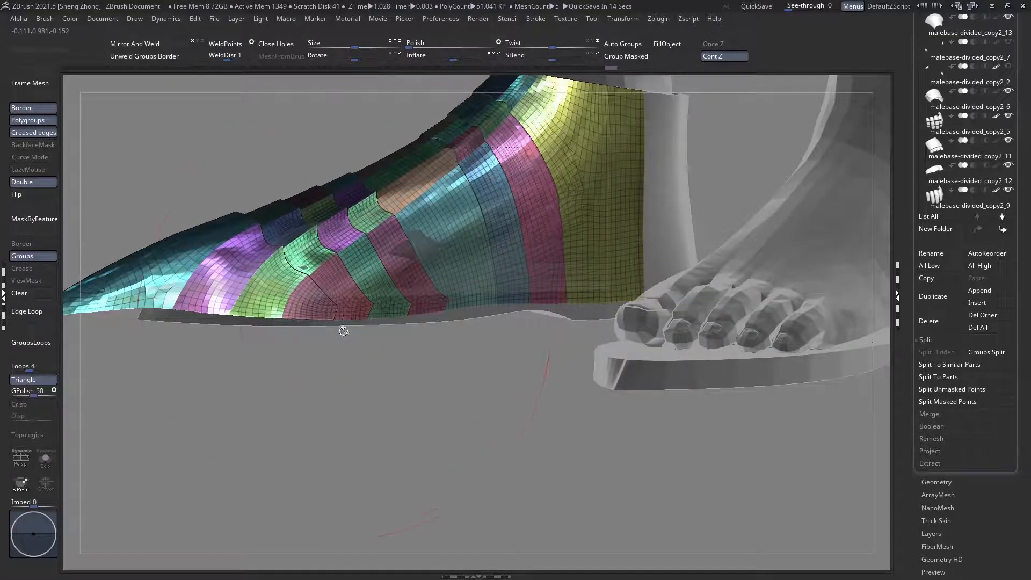
Step: Reduce the Move brush's size and nudge the lower edge of the toe plate slightly upward near the pointed tip
right_drag(343, 333, 363, 261)
key(space)
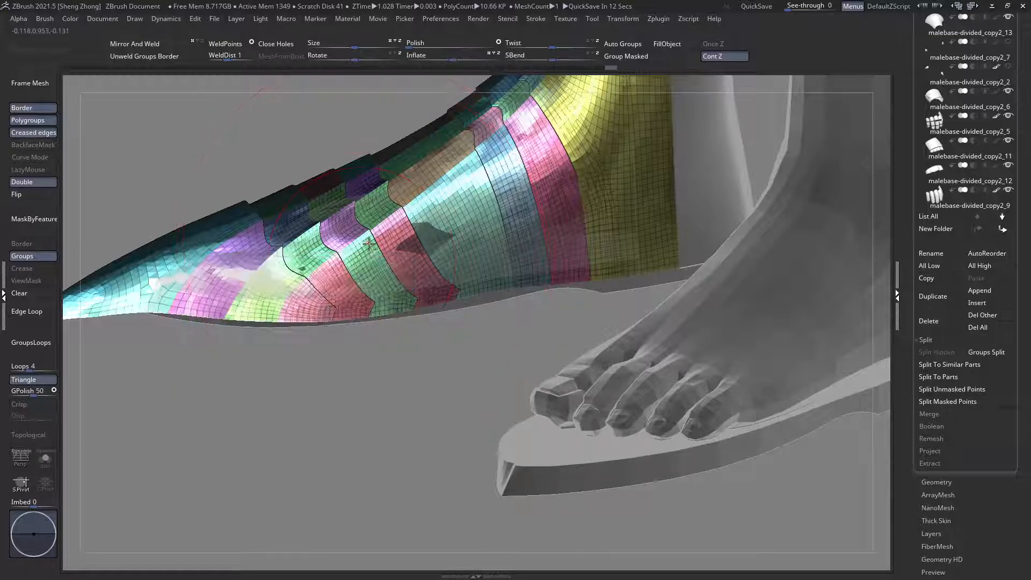
drag(399, 240, 383, 244)
mouse_move(382, 244)
right_down()
mouse_move(425, 257)
mouse_move(325, 272)
mouse_move(349, 287)
right_up()
mouse_move(349, 288)
ctrl+right_down()
mouse_move(376, 304)
mouse_move(453, 311)
mouse_move(523, 365)
ctrl+right_up()
key(space)
drag(404, 292, 391, 291)
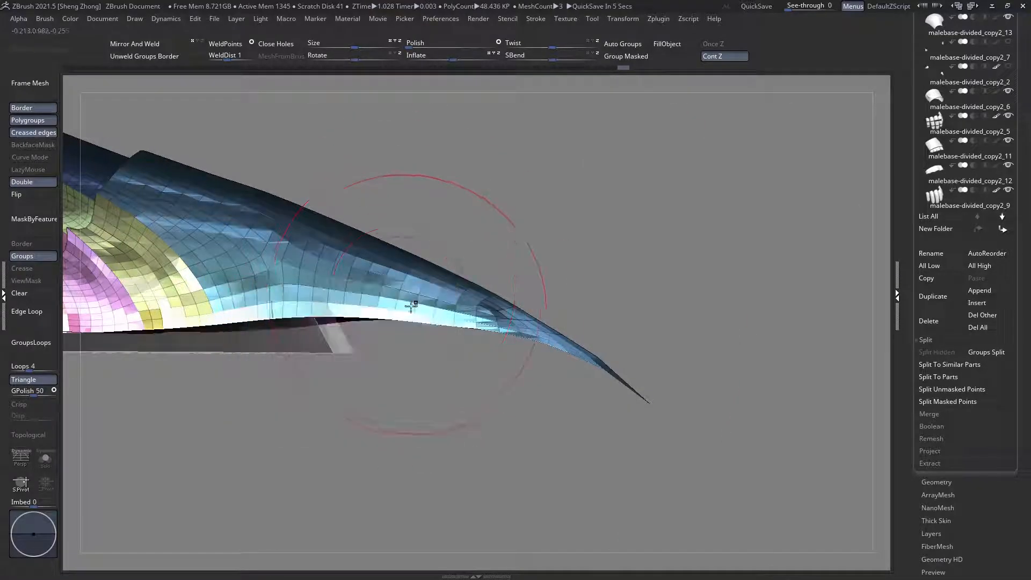
drag(433, 321, 436, 315)
right_drag(435, 316, 346, 317)
key(space)
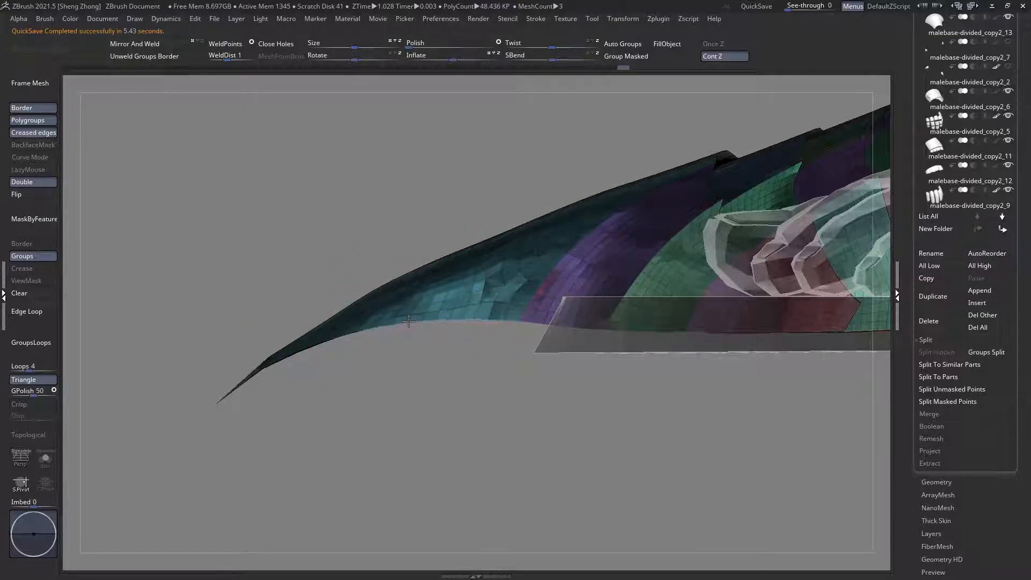
Step: Examine the shoe's overall shape on the leg from several angles, with and without the polyframe
alt+right_drag(408, 319, 430, 292)
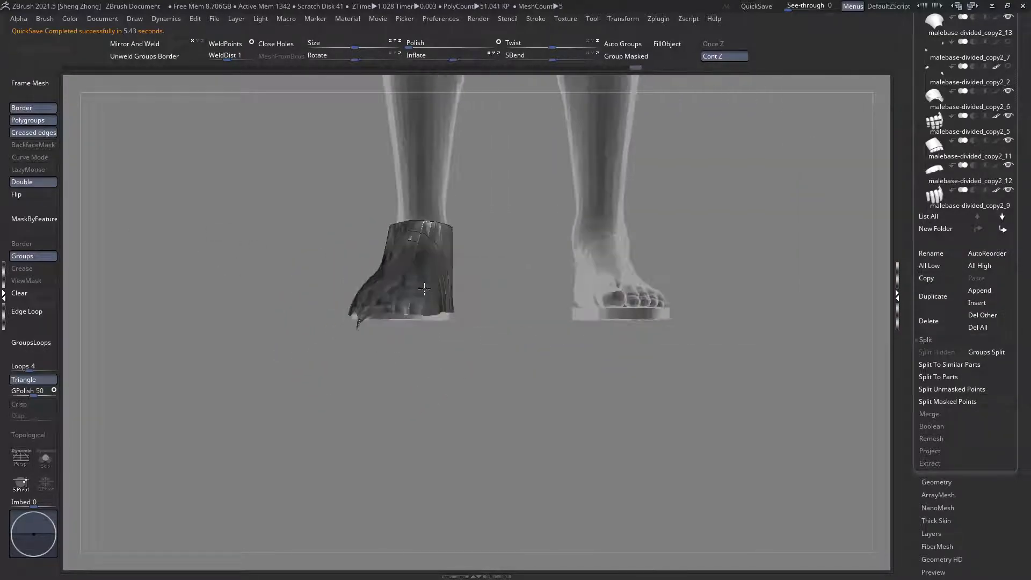
right_drag(369, 335, 263, 410)
click(46, 342)
right_drag(413, 417, 332, 324)
ctrl+right_drag(438, 355, 569, 513)
key(shift+f)
key(shift+f)
key(shift+f)
key(shift+f)
key(shift+f)
ctrl+right_drag(473, 387, 529, 446)
right_drag(529, 446, 537, 300)
Step: Choose the Zeth_Armour insert mesh brush
key(space)
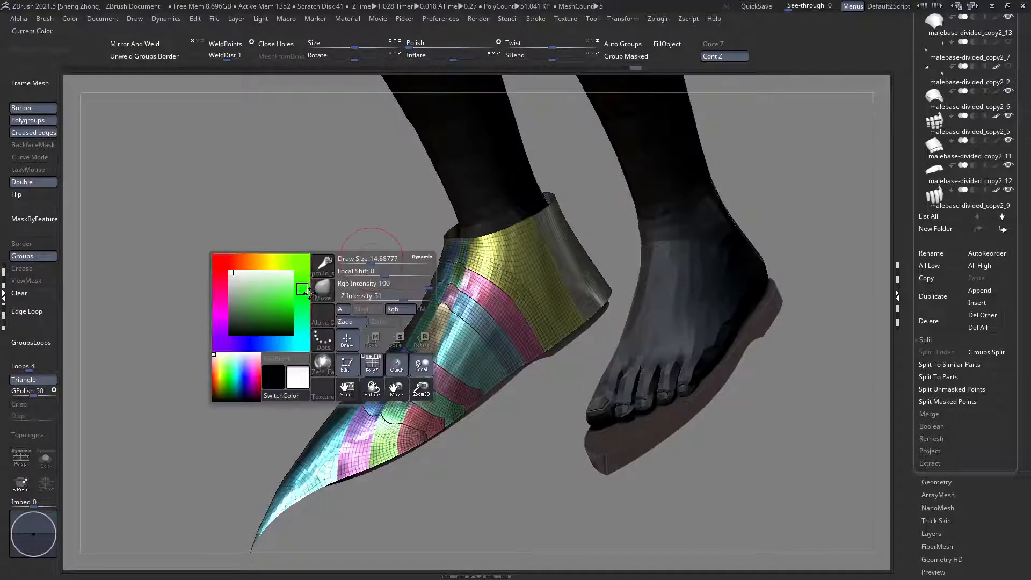
key(b)
click(743, 531)
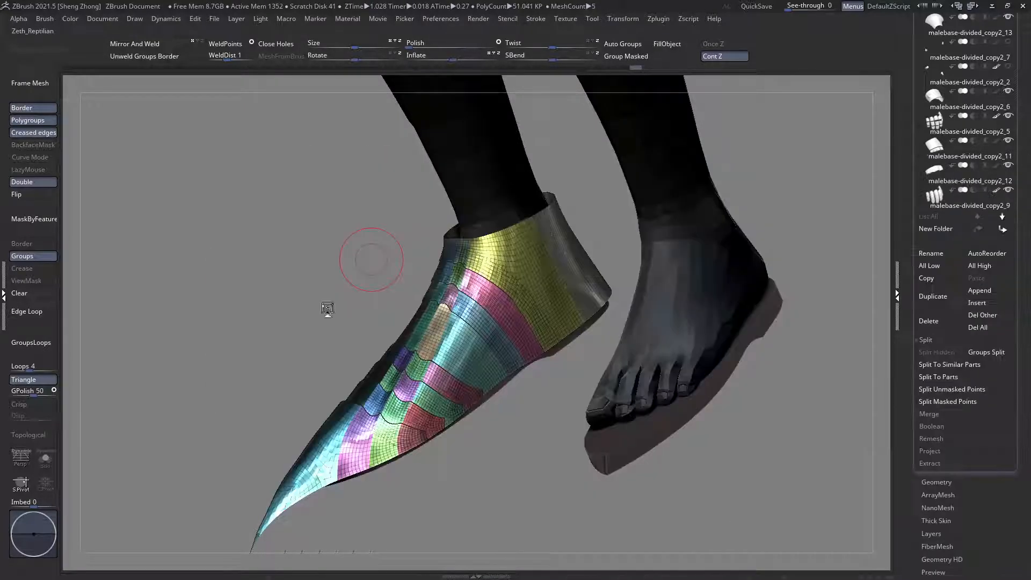
key(space)
key(b)
key(z)
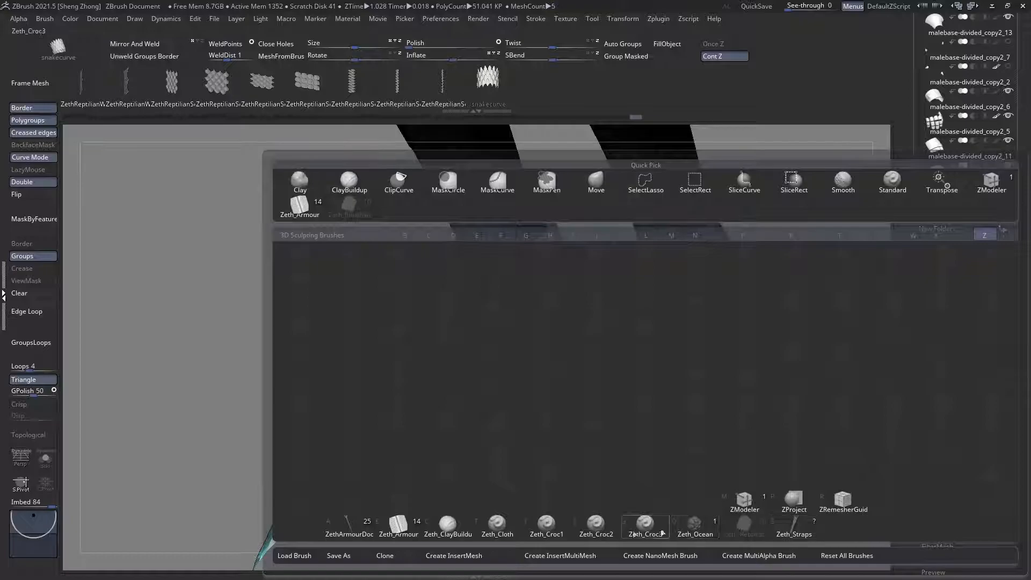
click(413, 529)
Step: Insert the hook-shaped latch mesh low on the inner side of the heel
right_drag(499, 226, 451, 183)
right_drag(532, 274, 554, 339)
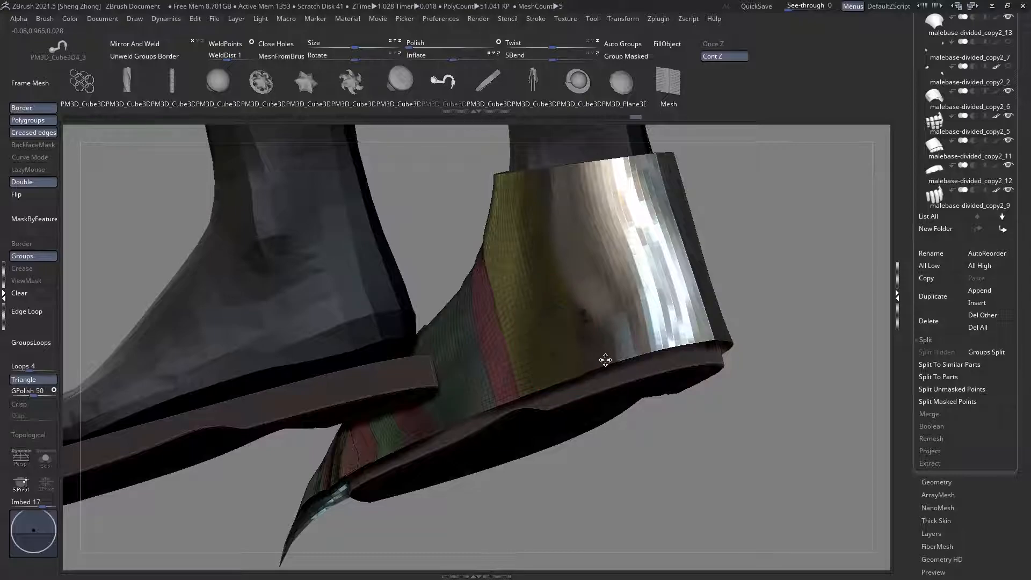
mouse_move(584, 356)
right_down()
mouse_move(583, 324)
mouse_move(602, 362)
right_up()
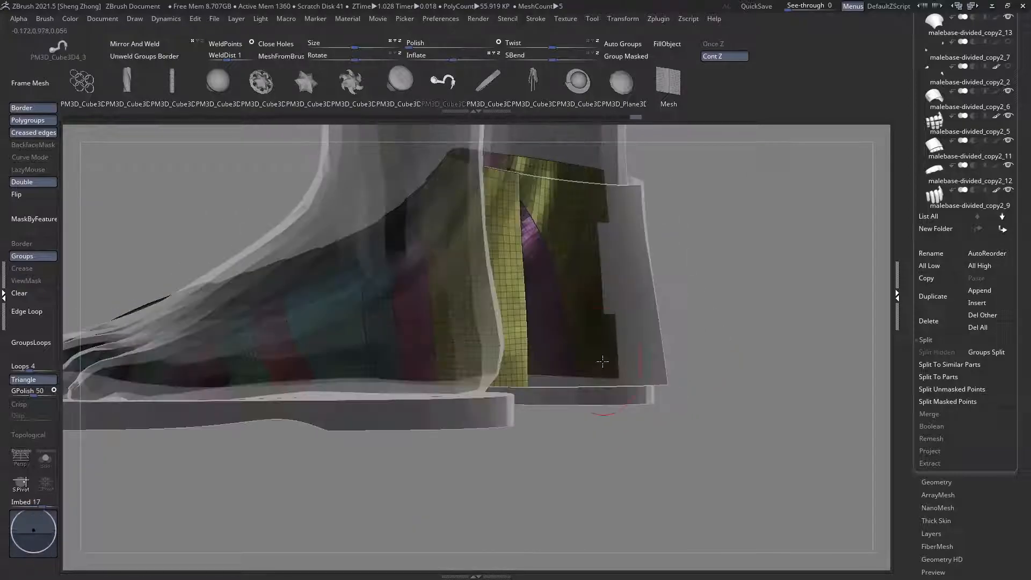
drag(514, 352, 515, 351)
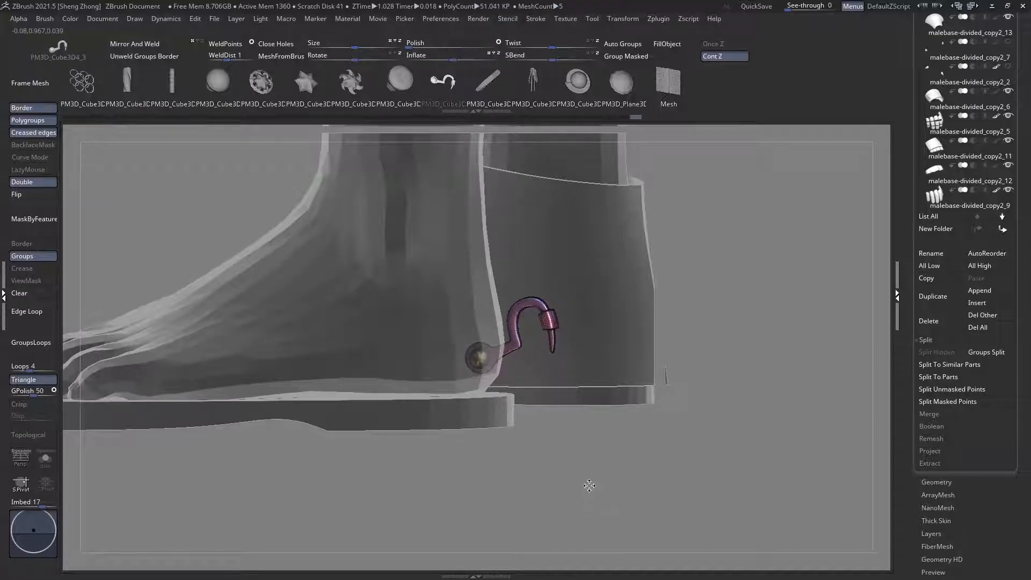
drag(589, 485, 589, 486)
Step: Position the latch against the heel surface with Transpose Move and check it without the polyframe
right_drag(569, 451, 508, 414)
key(w)
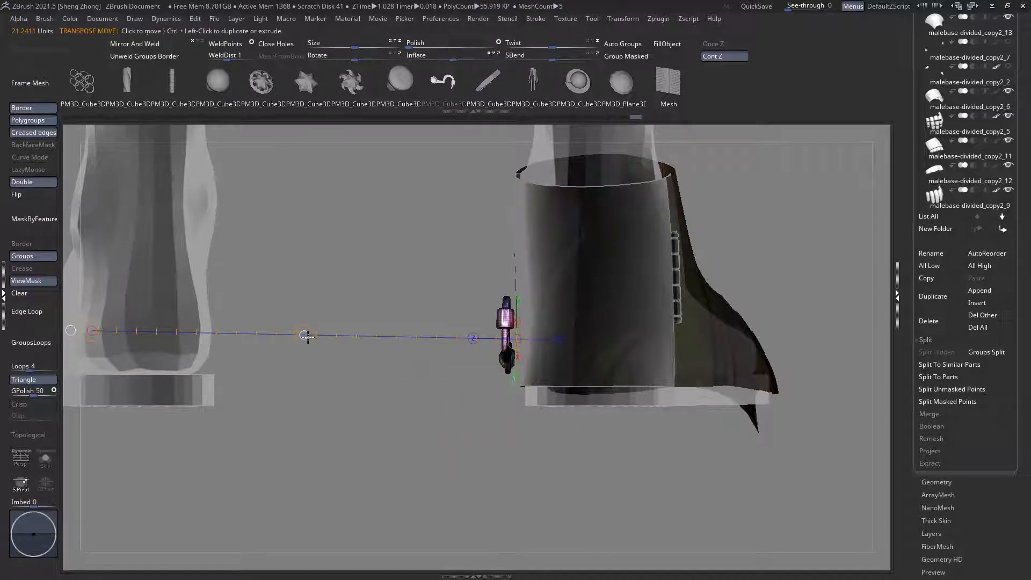
key(q)
mouse_move(313, 336)
right_down()
mouse_move(502, 284)
mouse_move(570, 319)
mouse_move(609, 280)
right_up()
key(shift+f)
right_drag(553, 336, 458, 381)
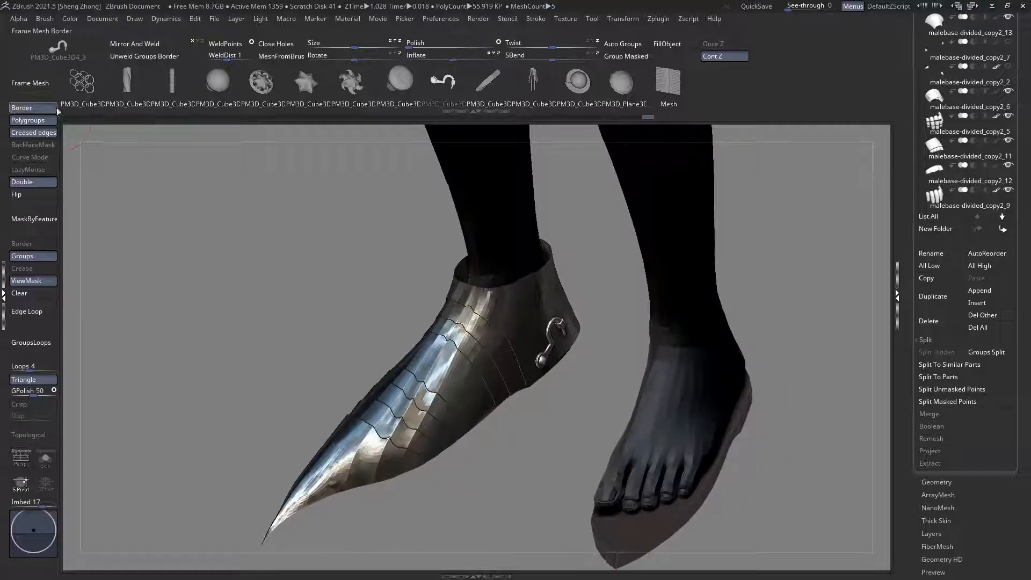
Step: Split the inserted latch off the shoe into its own subtool
click(24, 293)
right_drag(408, 344, 414, 323)
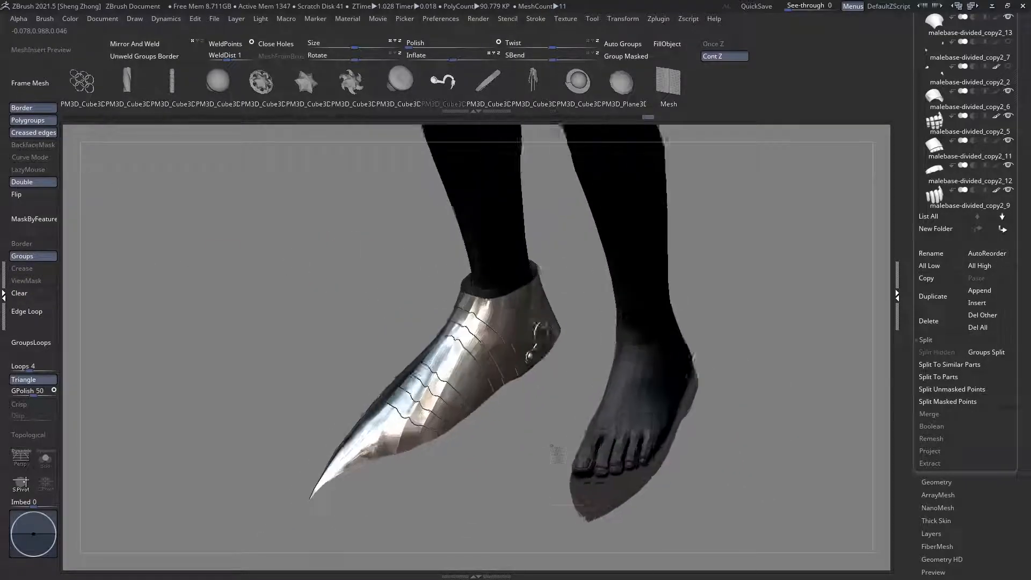
ctrl+right_drag(564, 376, 571, 426)
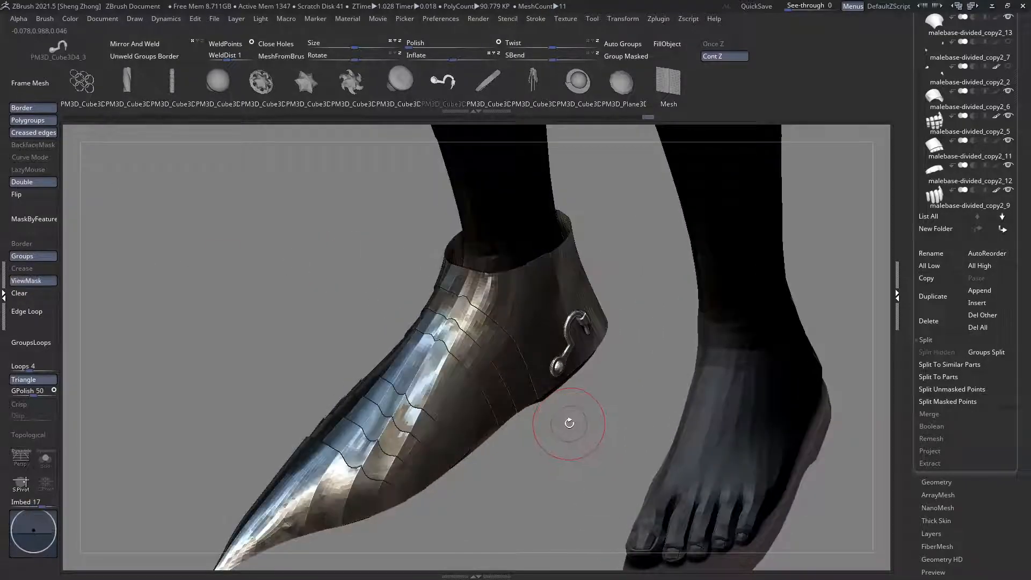
drag(974, 414, 965, 380)
click(948, 321)
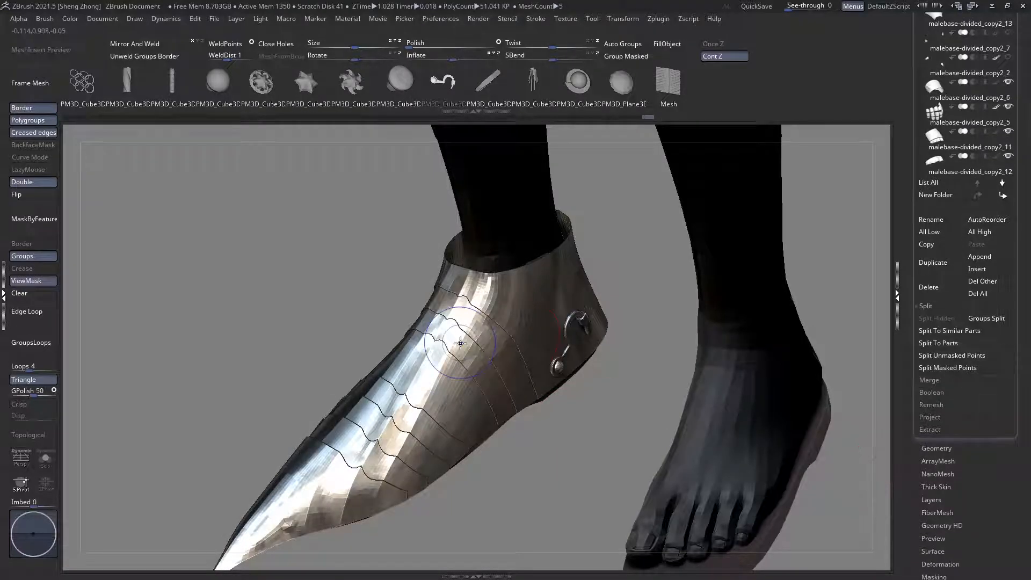
Step: Mirror and weld the shoe plates, the heel plate and the hinge across to the other foot
click(134, 44)
drag(269, 143, 419, 236)
alt+click(538, 253)
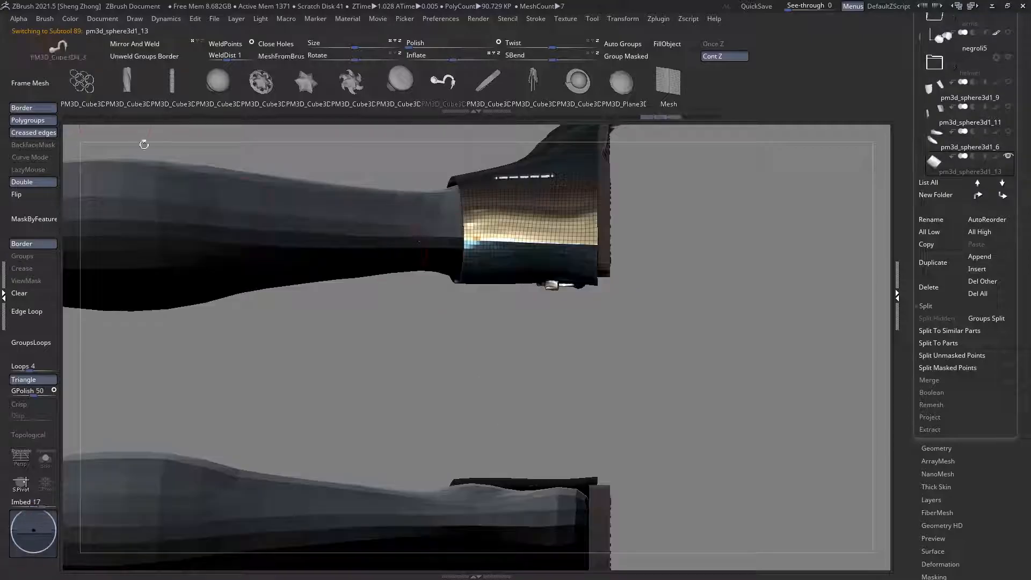
click(144, 49)
alt+drag(387, 365, 457, 499)
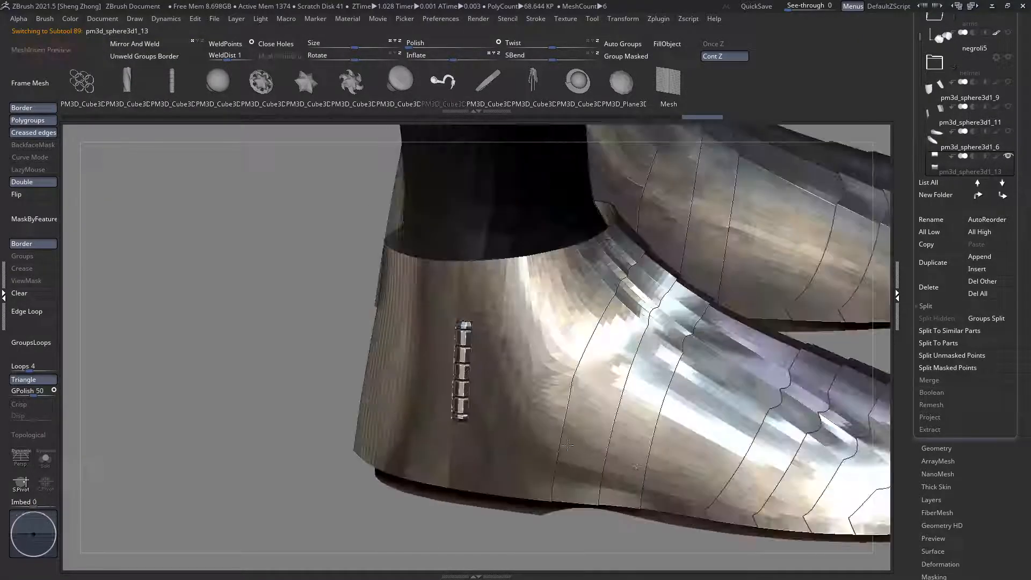
alt+click(465, 366)
alt+drag(269, 293, 257, 228)
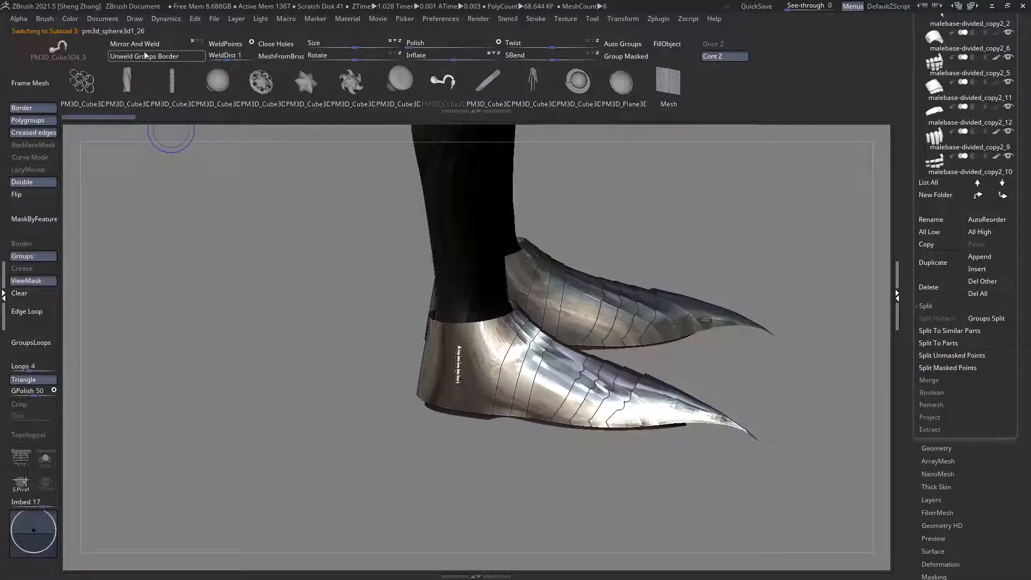
drag(399, 221, 428, 237)
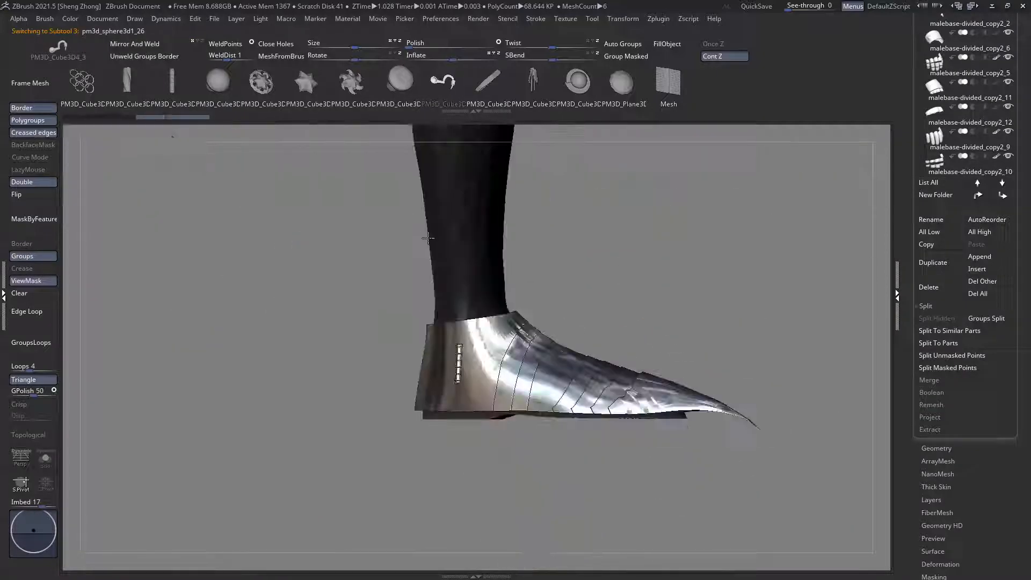
Step: Show the hidden leg and skirt armor folders on the full figure
ctrl+right_drag(485, 360, 686, 309)
click(925, 294)
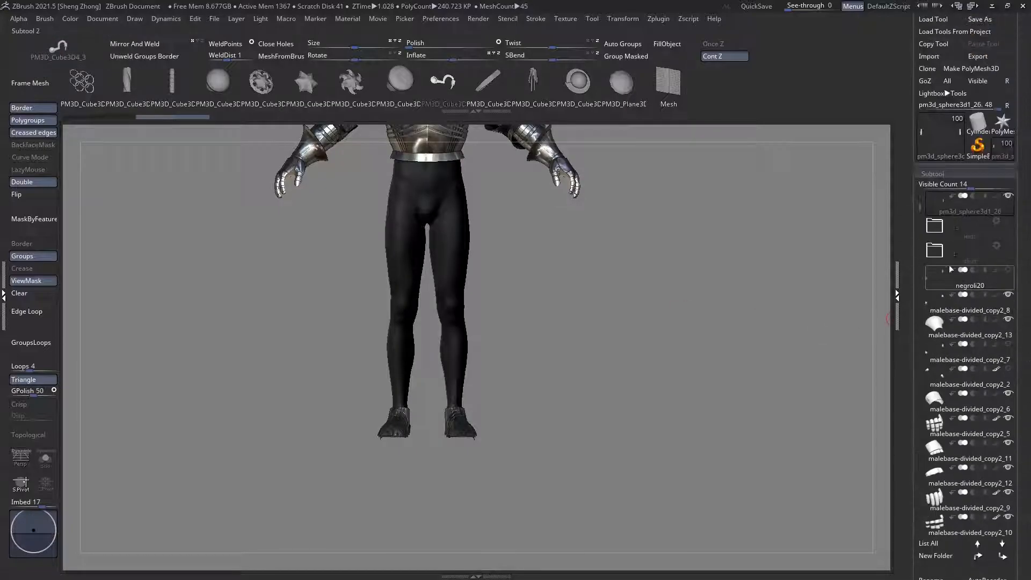
click(1011, 228)
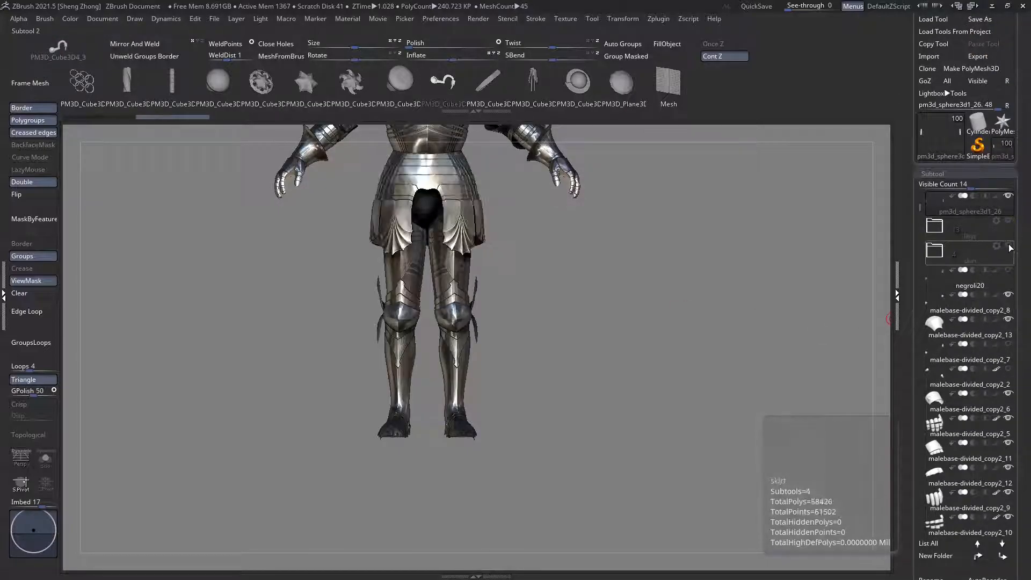
right_drag(349, 371, 380, 394)
Step: Make the front lower-leg plate the active subtool and switch to the Move brush
alt+click(418, 297)
mouse_move(419, 297)
right_down()
mouse_move(396, 306)
mouse_move(460, 328)
right_up()
right_click(232, 290)
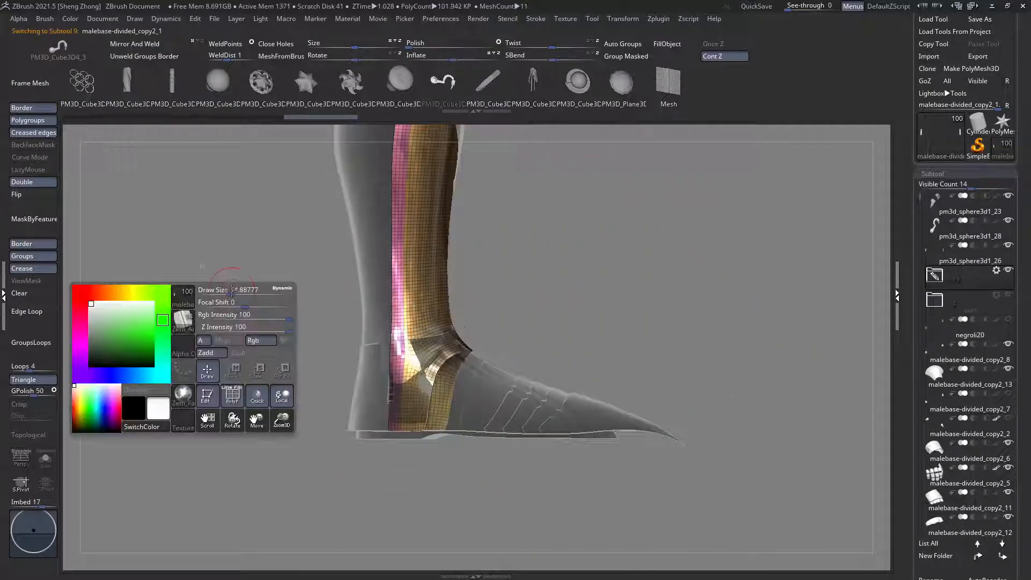
click(186, 297)
key(m)
key(v)
Step: Select the other lower-leg plate and combine the visible subtools into one TPoseMesh with Transpose Master
mouse_move(429, 354)
ctrl+right_down()
mouse_move(424, 379)
mouse_move(402, 390)
mouse_move(405, 440)
mouse_move(396, 317)
mouse_move(366, 293)
ctrl+right_up()
alt+click(354, 258)
right_drag(354, 258, 385, 319)
alt+right_drag(449, 387, 438, 330)
mouse_move(668, 19)
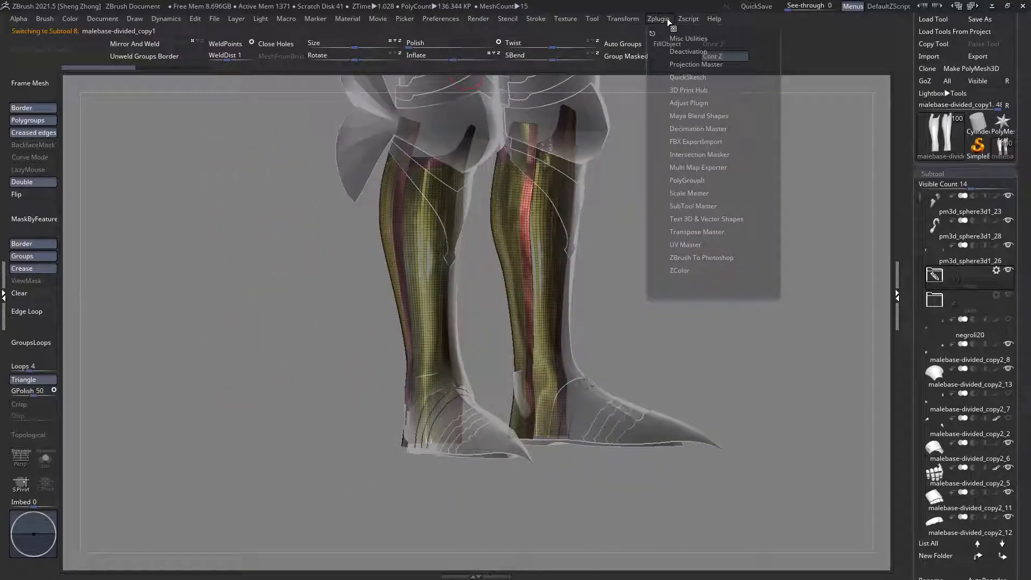
click(701, 234)
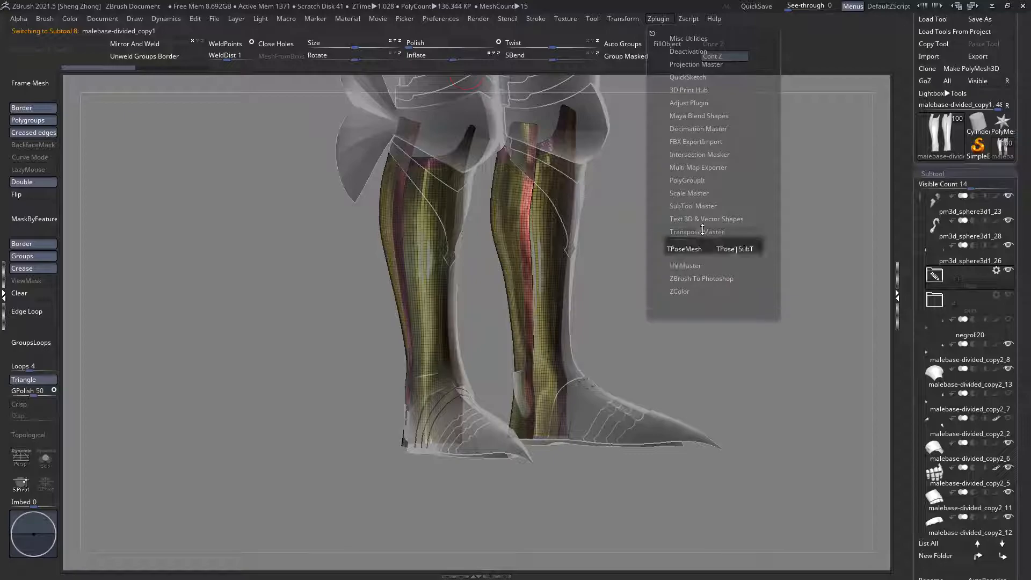
click(687, 244)
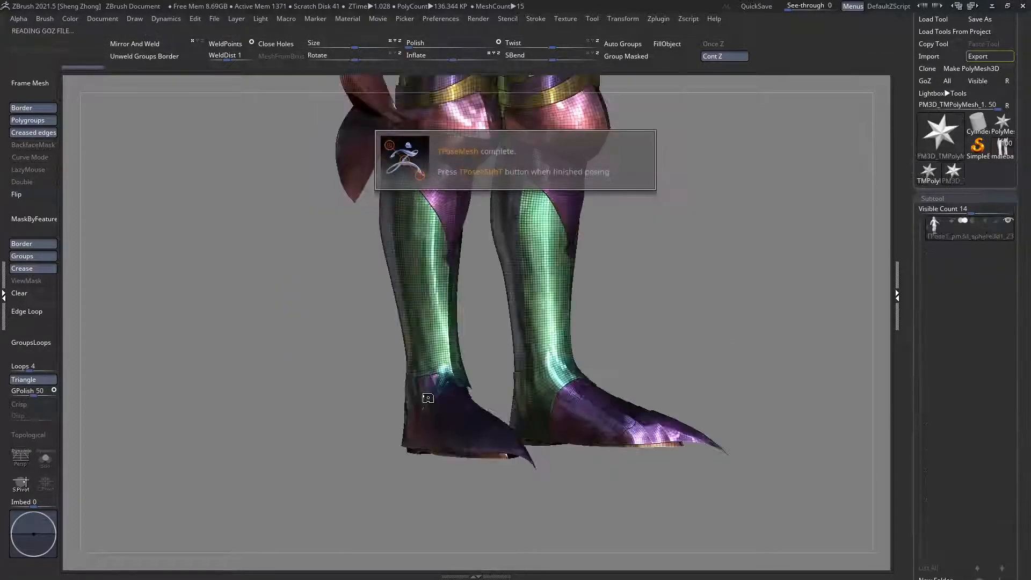
Step: Toggle polygroup visibility around the lower leg on the combined mesh and invert its mask
drag(372, 362, 372, 408)
key(shift+f)
key(shift+f)
ctrl+shift+click(422, 322)
ctrl+shift+click(422, 322)
ctrl+shift+click(388, 273)
ctrl+click(263, 247)
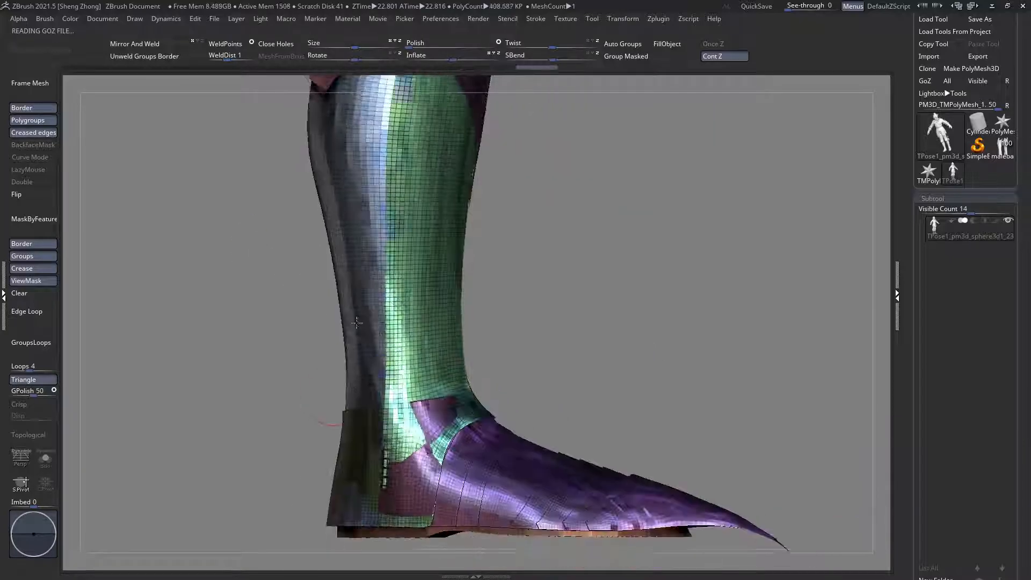
Step: Enlarge the brush and adjust the lower-leg armor around the ankle to fit the shoe, and hide the polyframe
key(c)
key(b)
key(space)
drag(232, 234, 248, 234)
drag(322, 279, 279, 303)
drag(465, 355, 466, 357)
key(shift+f)
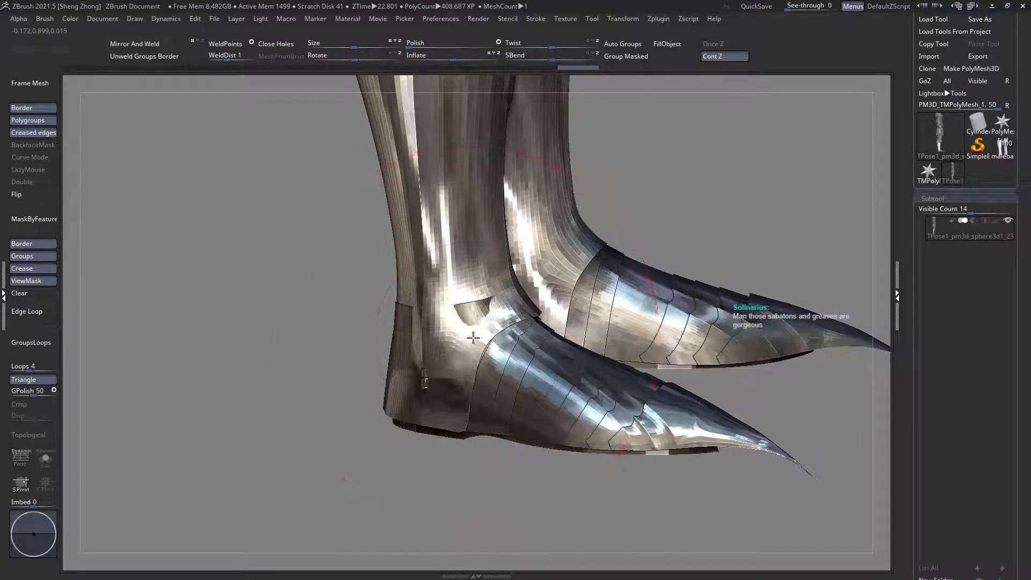
Step: Refine the ankle fit on the combined mesh and transfer the adjustments back to the separate subtools with Transpose Master
right_drag(343, 366, 298, 368)
key(space)
mouse_move(350, 345)
right_down()
mouse_move(402, 326)
mouse_move(360, 408)
mouse_move(333, 373)
mouse_move(274, 379)
mouse_move(263, 338)
mouse_move(387, 368)
mouse_move(408, 338)
mouse_move(403, 320)
mouse_move(414, 345)
mouse_move(456, 348)
mouse_move(526, 396)
mouse_move(455, 392)
right_up()
right_click(389, 334)
click(26, 185)
mouse_move(459, 343)
shift+right_down()
mouse_move(493, 335)
mouse_move(423, 346)
mouse_move(453, 372)
mouse_move(424, 392)
mouse_move(389, 396)
mouse_move(380, 327)
mouse_move(421, 363)
shift+right_up()
click(39, 296)
right_drag(357, 308, 494, 144)
click(663, 20)
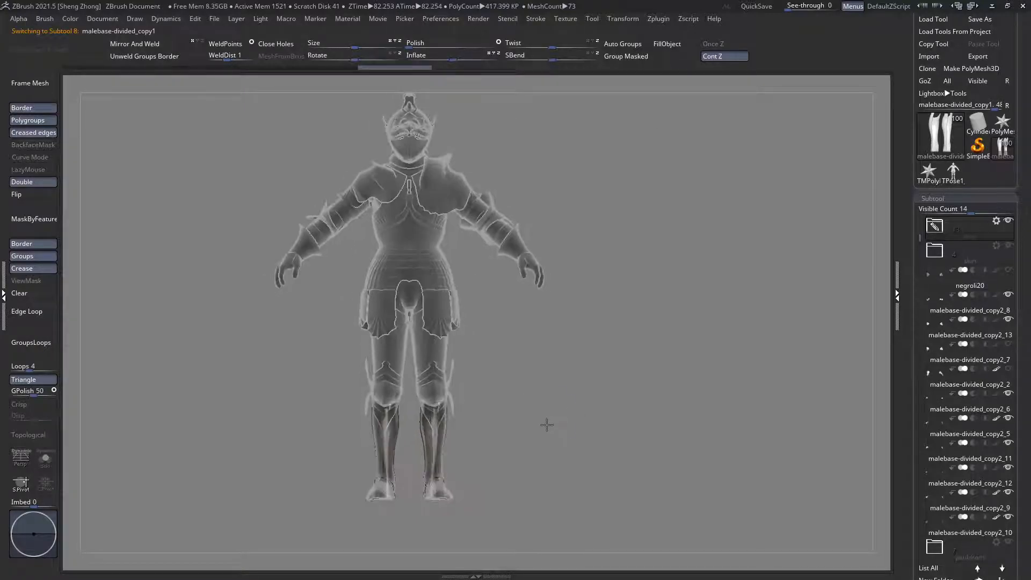
Step: Inspect the full armored figure from several angles with the side panels hidden
right_drag(380, 409, 401, 388)
alt+click(411, 390)
right_drag(511, 424, 416, 387)
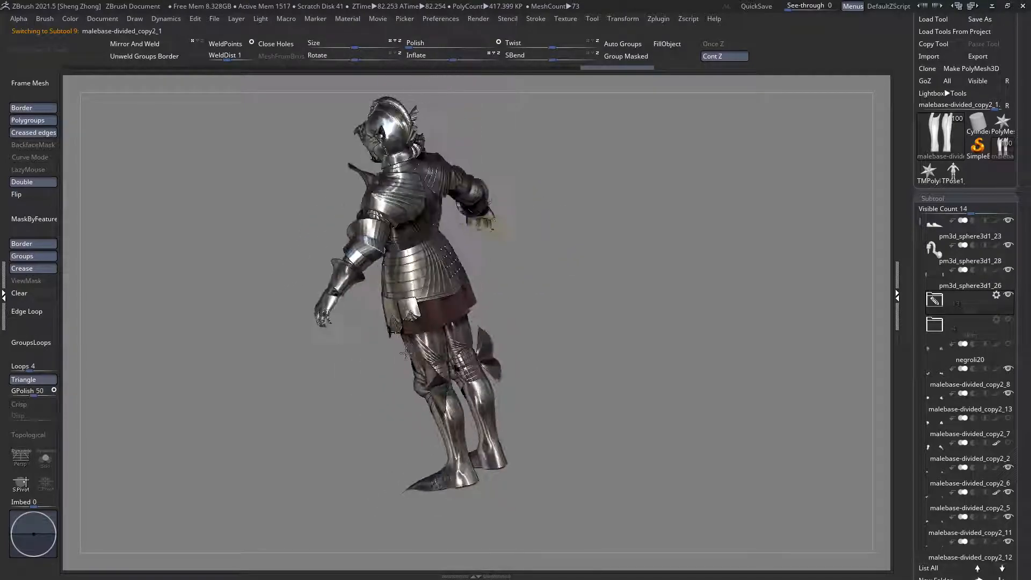
right_drag(442, 365, 428, 284)
key(Tab)
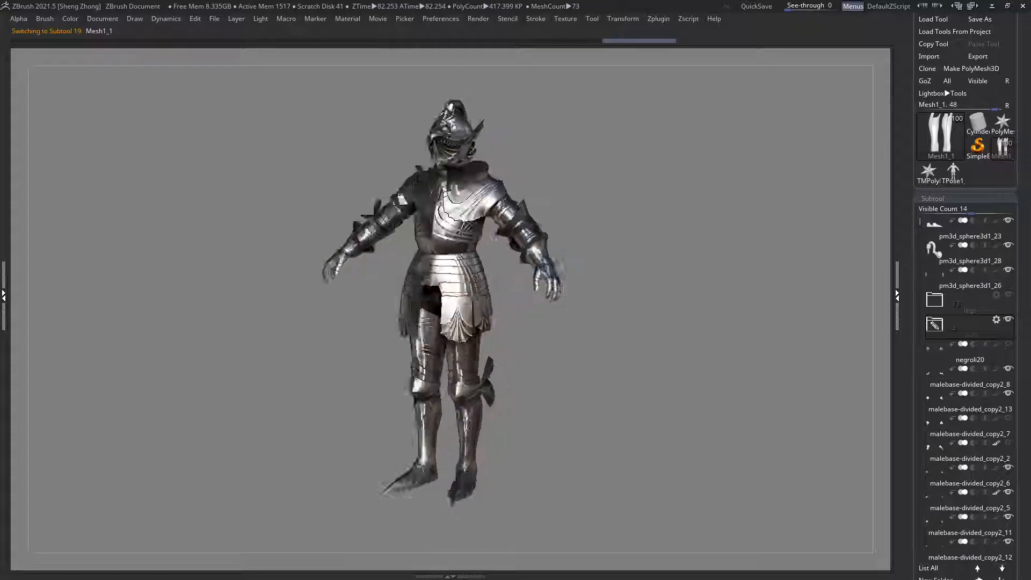
Step: Preview the armor in the Steel4 material and examine the figure and its winged knee plate from the side
key(space)
click(242, 333)
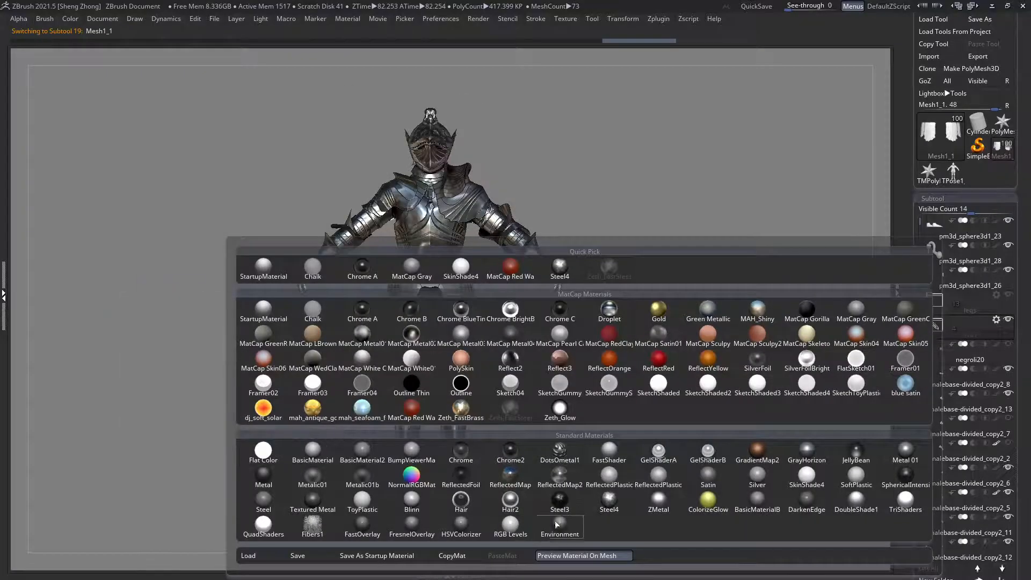
click(606, 500)
ctrl+right_drag(477, 264, 506, 302)
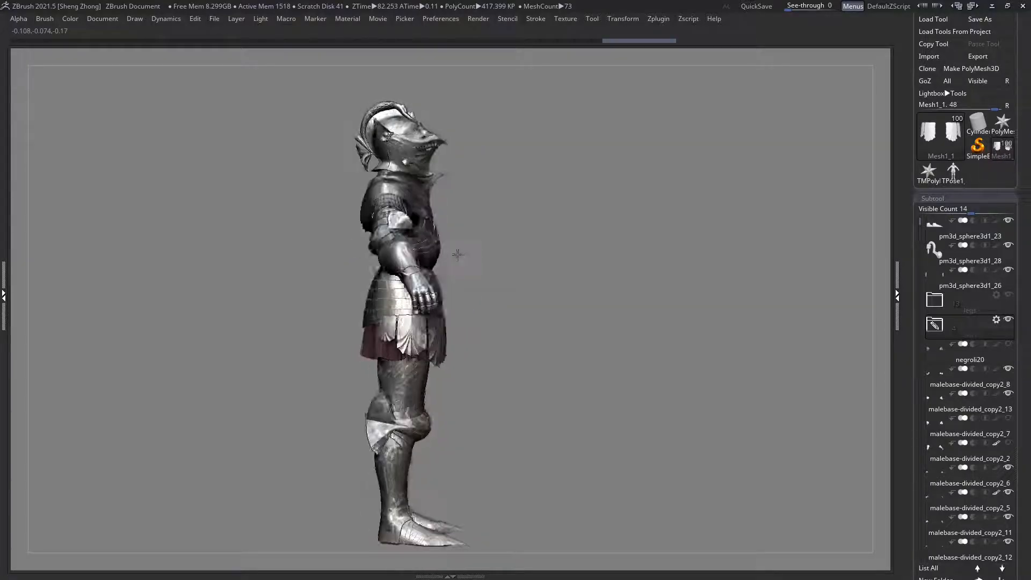
right_drag(429, 252, 566, 481)
alt+right_drag(345, 517, 217, 274)
alt+click(384, 337)
alt+right_drag(394, 182, 429, 388)
alt+right_drag(424, 392, 419, 248)
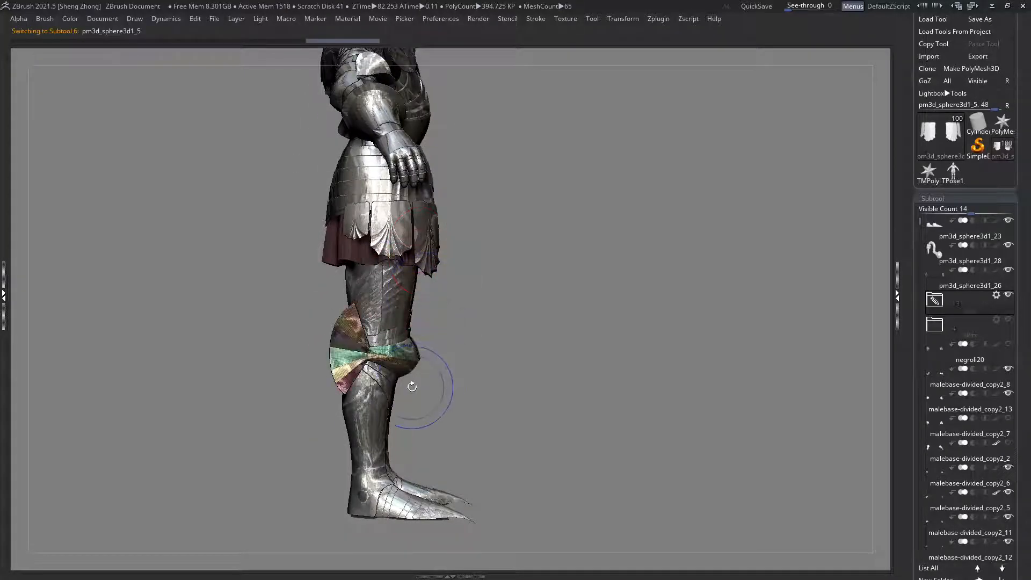
right_drag(375, 359, 355, 322)
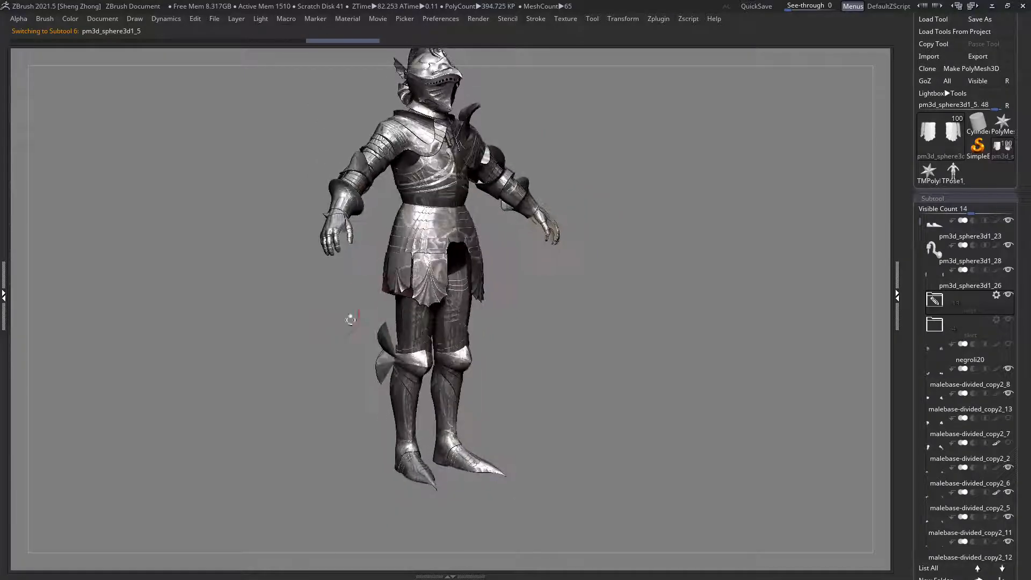
Step: Switch the armor to a shinier metal material and check it from the side and front
right_click(283, 388)
click(251, 410)
click(519, 411)
mouse_move(364, 358)
right_down()
mouse_move(398, 351)
mouse_move(410, 374)
mouse_move(371, 360)
right_up()
alt+right_drag(396, 259, 412, 314)
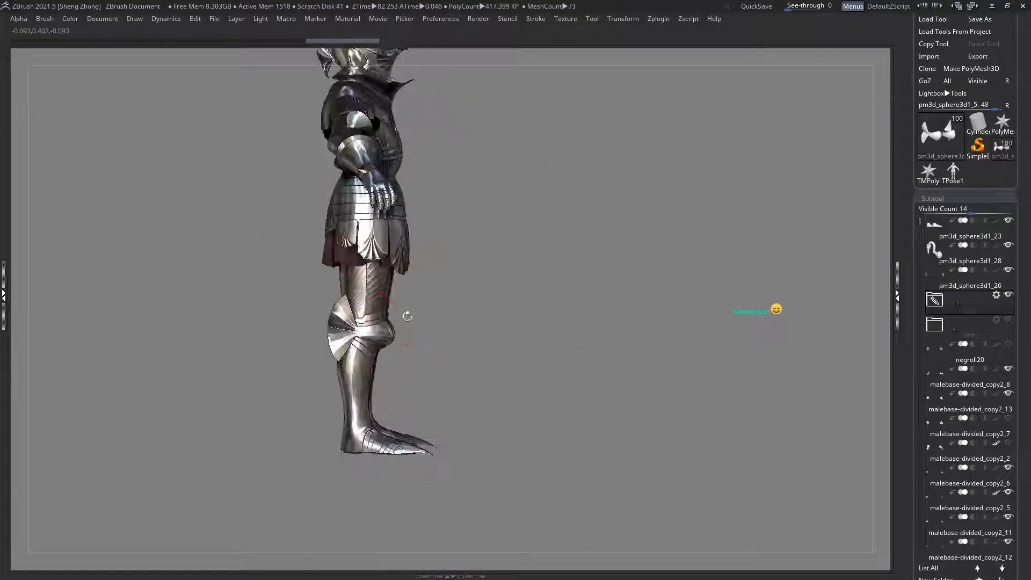
alt+right_drag(345, 315, 305, 351)
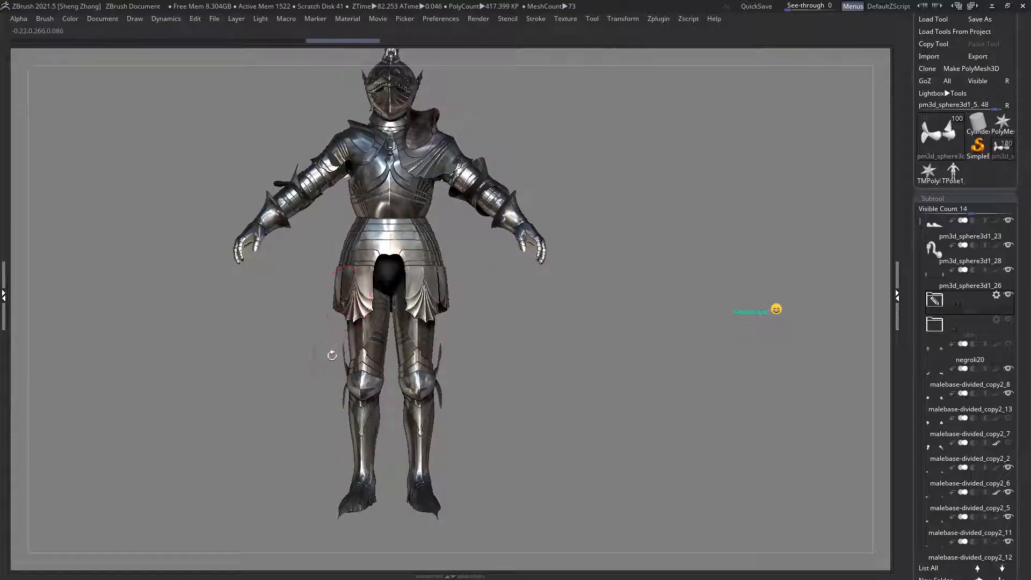
mouse_move(329, 357)
right_down()
mouse_move(278, 292)
mouse_move(332, 387)
mouse_move(340, 277)
mouse_move(312, 283)
mouse_move(299, 305)
mouse_move(273, 250)
mouse_move(331, 342)
right_up()
Step: Examine the helmet, breastplate, arm plates and leg armor for parts that still need detail
right_drag(360, 230, 414, 223)
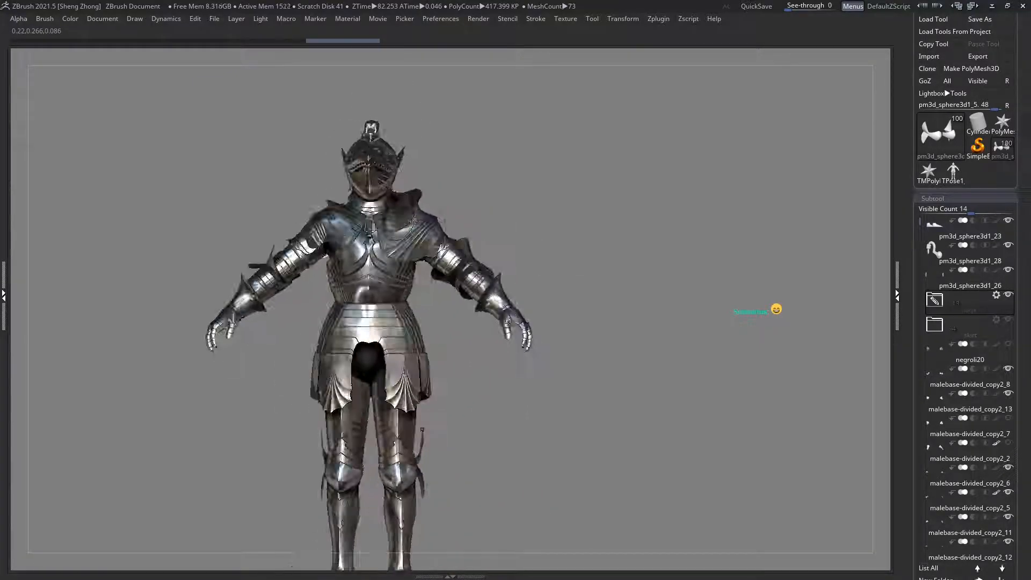
right_drag(357, 260, 334, 288)
right_drag(344, 213, 351, 537)
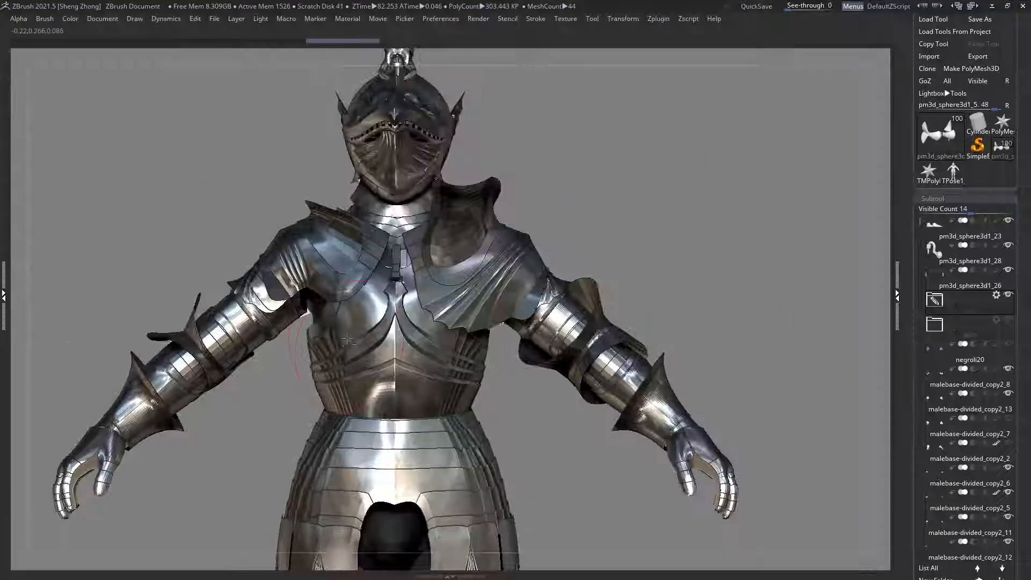
alt+right_drag(354, 309, 408, 172)
alt+click(395, 287)
right_drag(344, 322, 306, 345)
right_drag(386, 249, 451, 209)
mouse_move(326, 214)
right_down()
mouse_move(361, 213)
mouse_move(319, 217)
right_up()
alt+right_drag(319, 218, 296, 45)
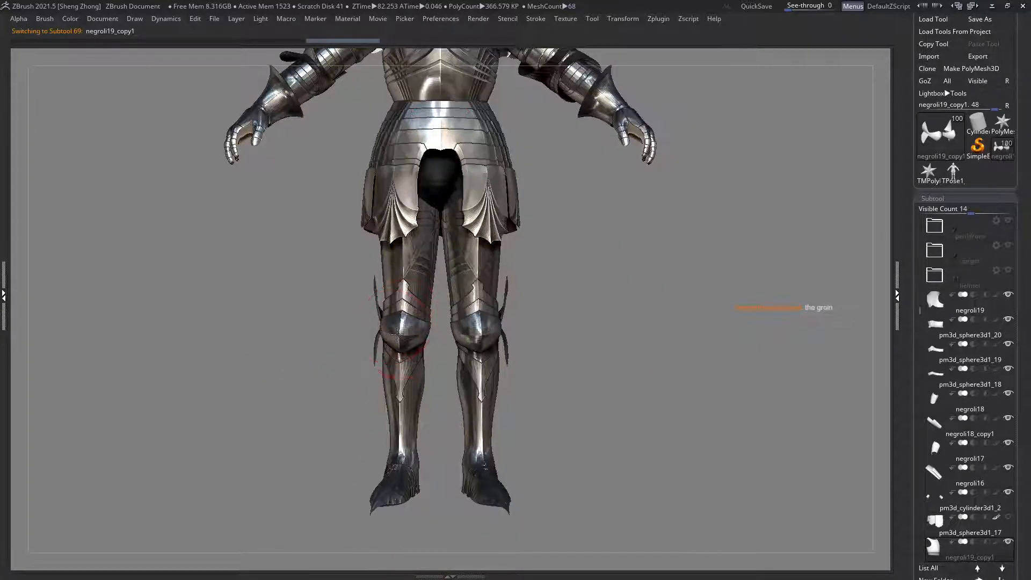
Step: Select the knee plate with the side fan and choose a brush for reshaping the fan
alt+click(397, 335)
right_drag(398, 336, 301, 299)
key(shift+f)
key(shift+f)
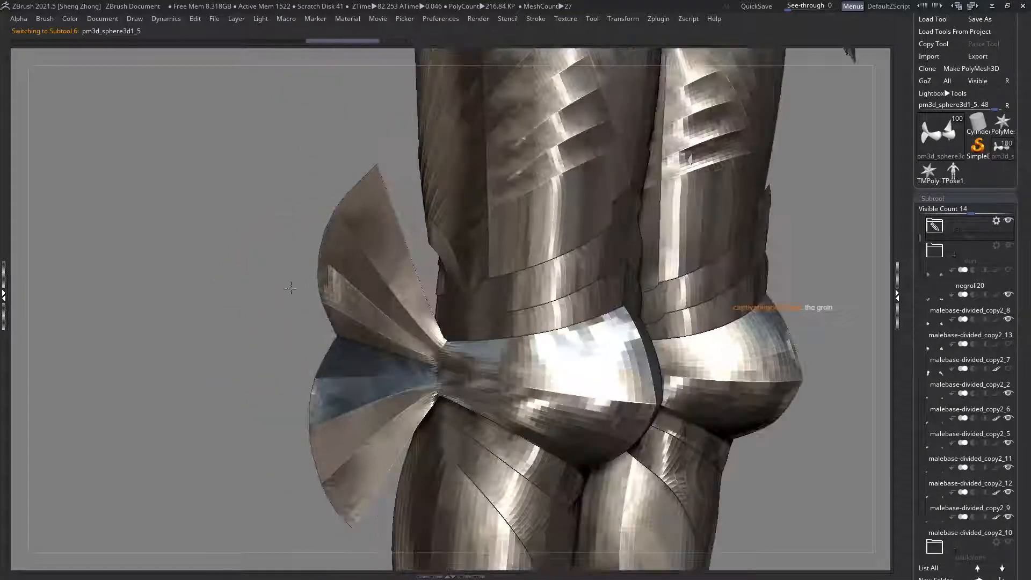
key(space)
click(207, 308)
click(333, 180)
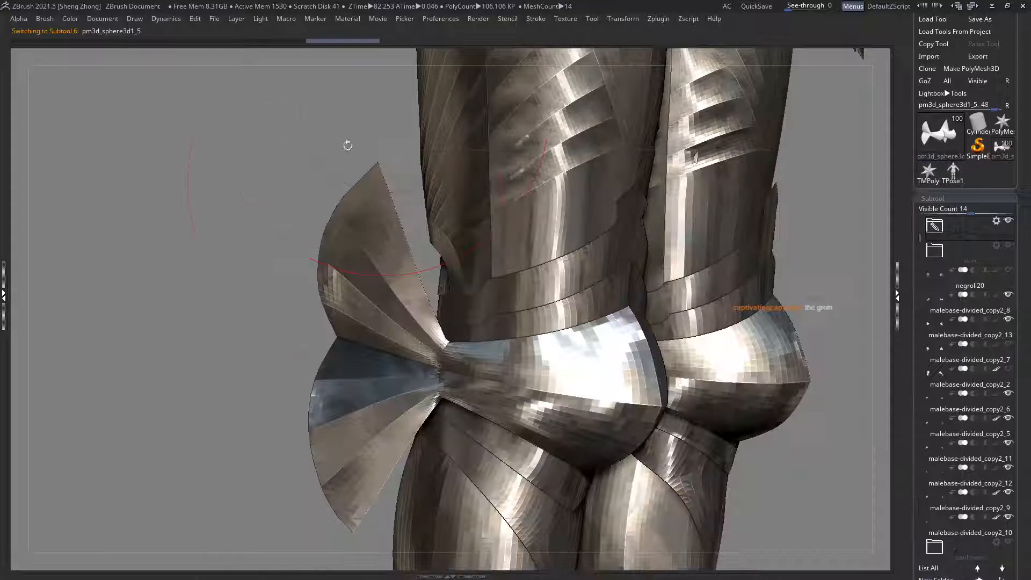
right_drag(352, 127, 411, 140)
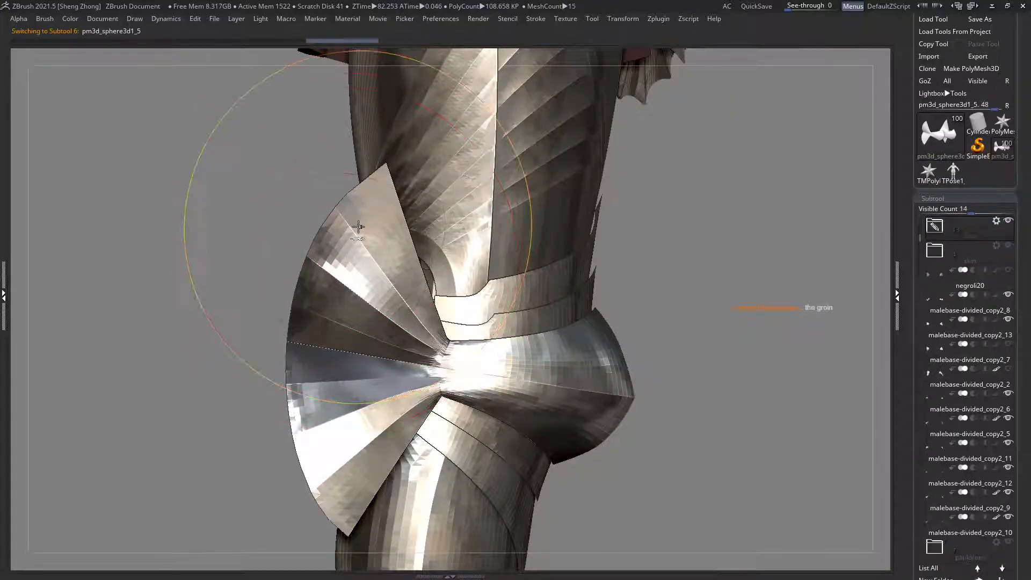
ctrl+right_drag(359, 225, 274, 227)
right_drag(333, 277, 408, 370)
Step: Show the knee plate's polyframe and set up feature masking by polygroup edges only, leaving out borders and creases
key(Tab)
key(shift+f)
ctrl+right_drag(299, 308, 70, 240)
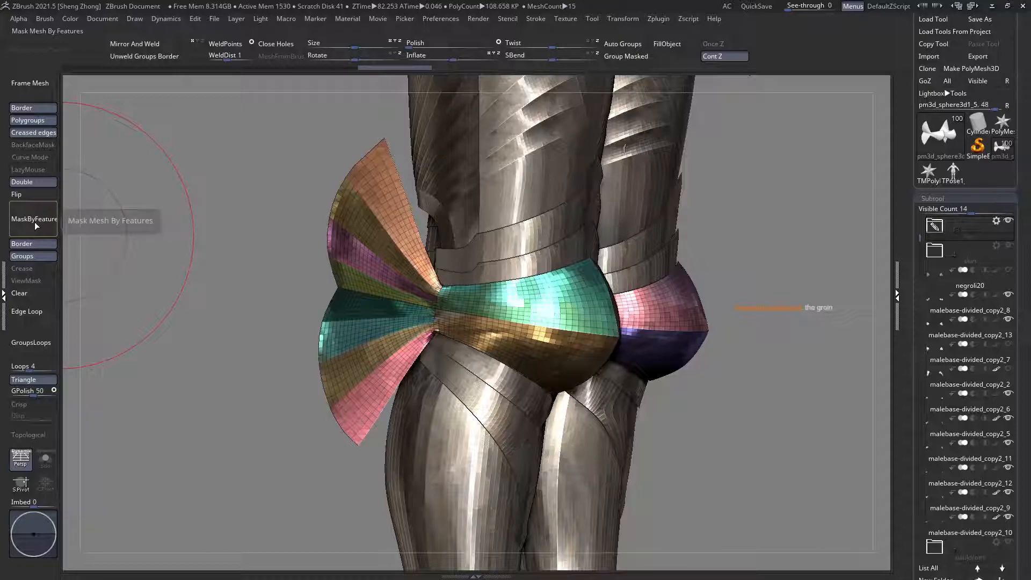
ctrl+shift+click(356, 221)
ctrl+shift+click(356, 220)
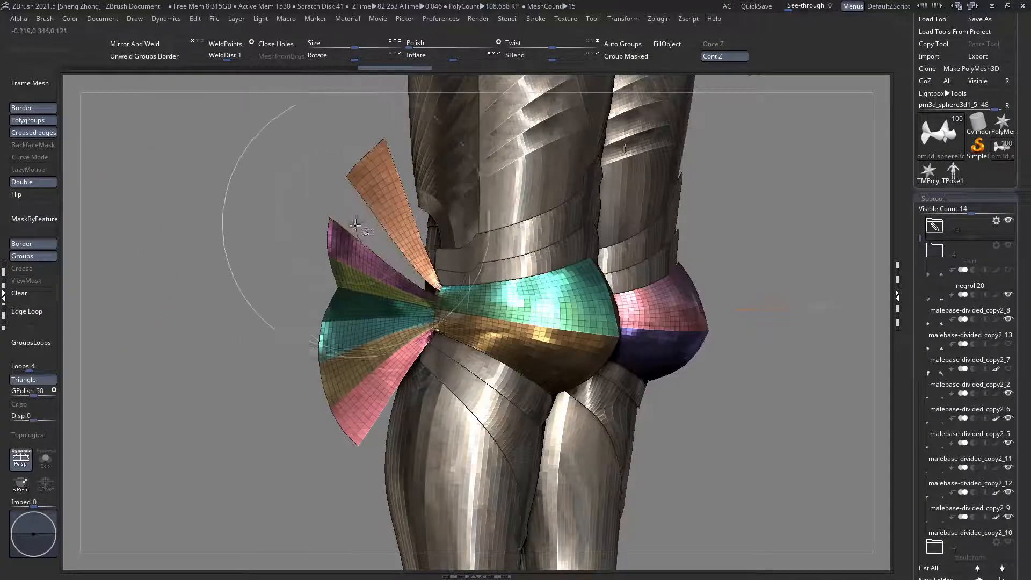
ctrl+shift+click(282, 365)
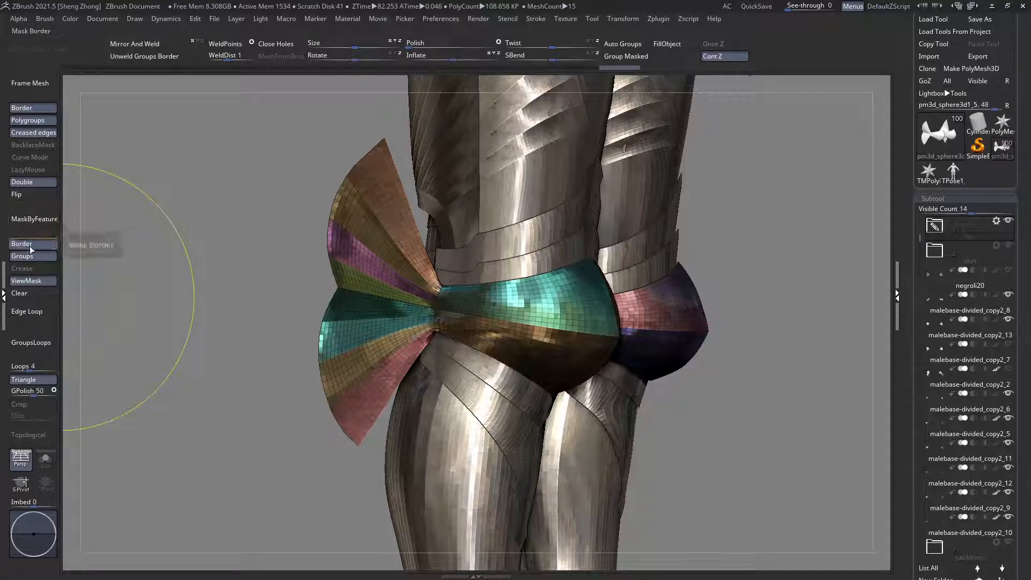
click(30, 245)
Step: Pull the unmasked centers of the fan's panels inward to form concave flutes with a scalloped outer edge
drag(242, 235, 275, 256)
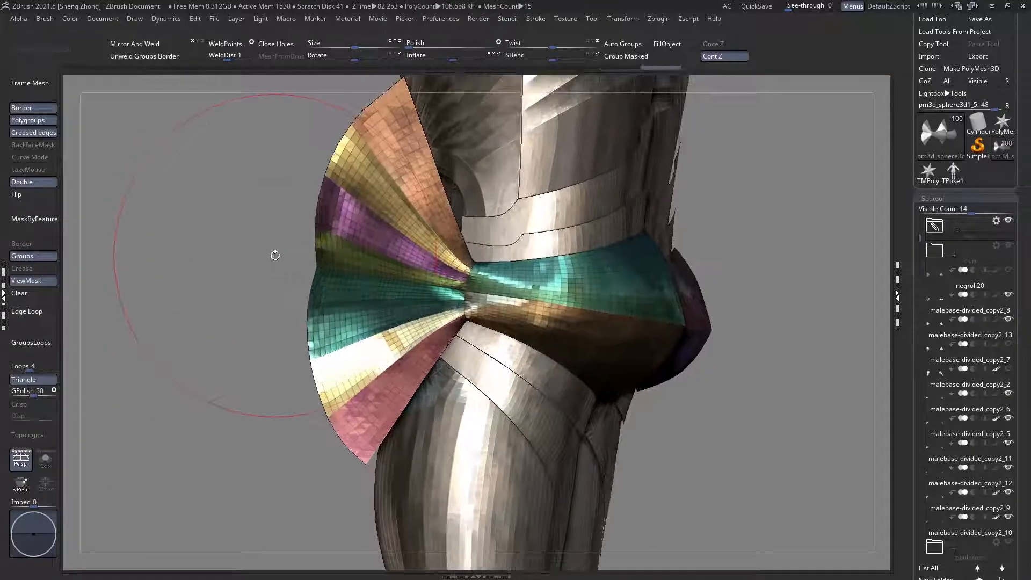
key(space)
drag(287, 327, 271, 333)
drag(325, 269, 314, 270)
drag(305, 338, 317, 336)
drag(239, 321, 262, 322)
key(space)
drag(335, 253, 326, 252)
mouse_move(328, 208)
mouse_down()
mouse_move(339, 207)
mouse_move(268, 216)
mouse_move(357, 206)
mouse_up()
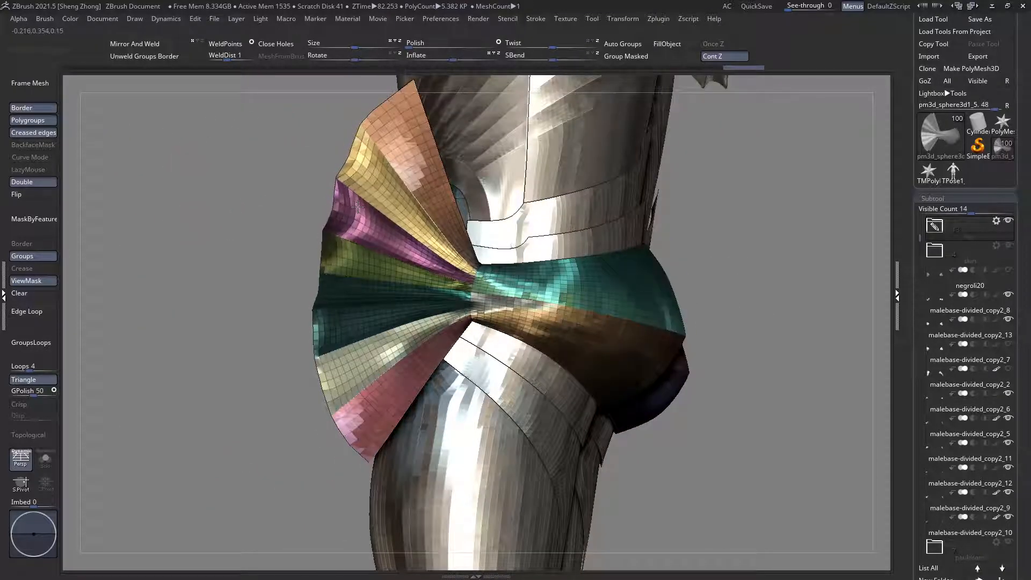
Step: Deepen the flutes in the fan's upper, middle and lower panels and sharpen their scalloped tips
mouse_move(289, 177)
mouse_down()
mouse_move(317, 178)
mouse_move(253, 181)
mouse_up()
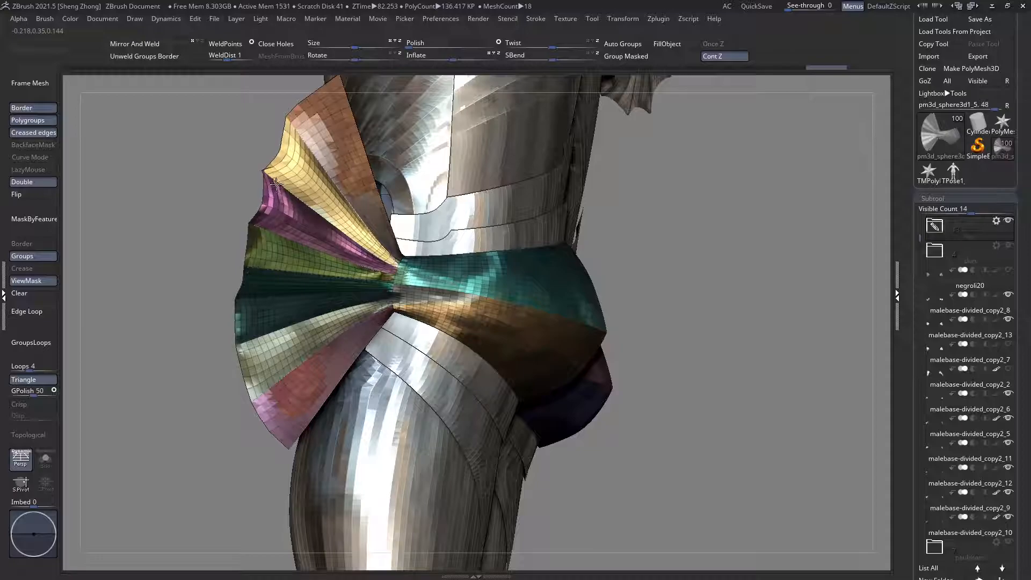
drag(225, 271, 226, 295)
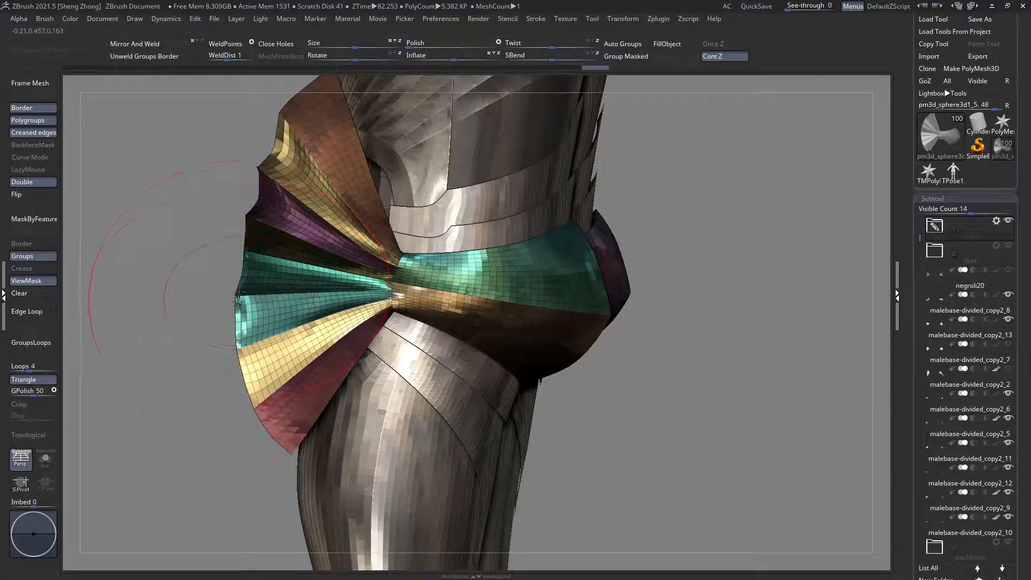
mouse_move(218, 343)
mouse_down()
mouse_move(244, 339)
mouse_move(248, 327)
mouse_up()
key(space)
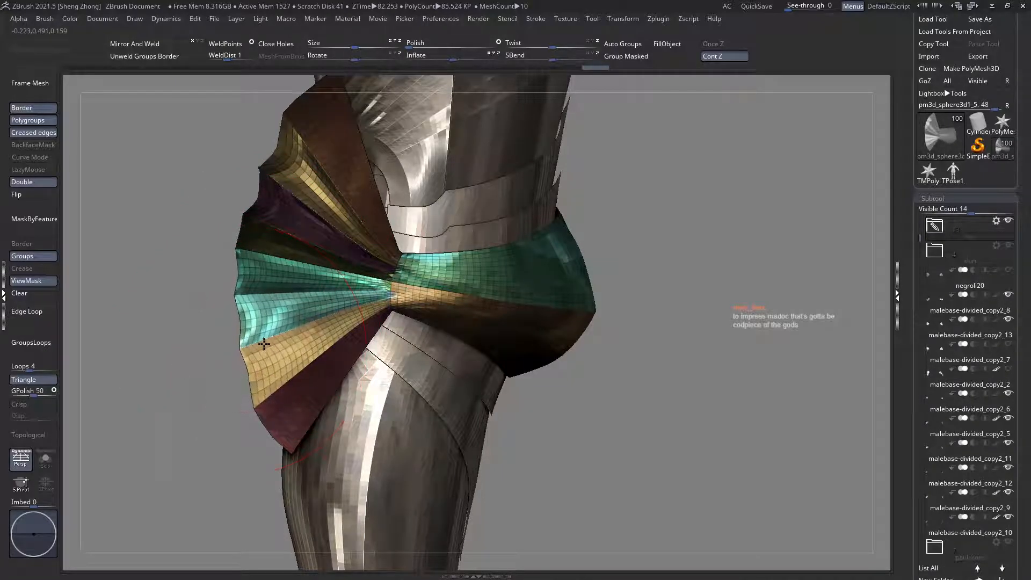
drag(262, 342, 257, 342)
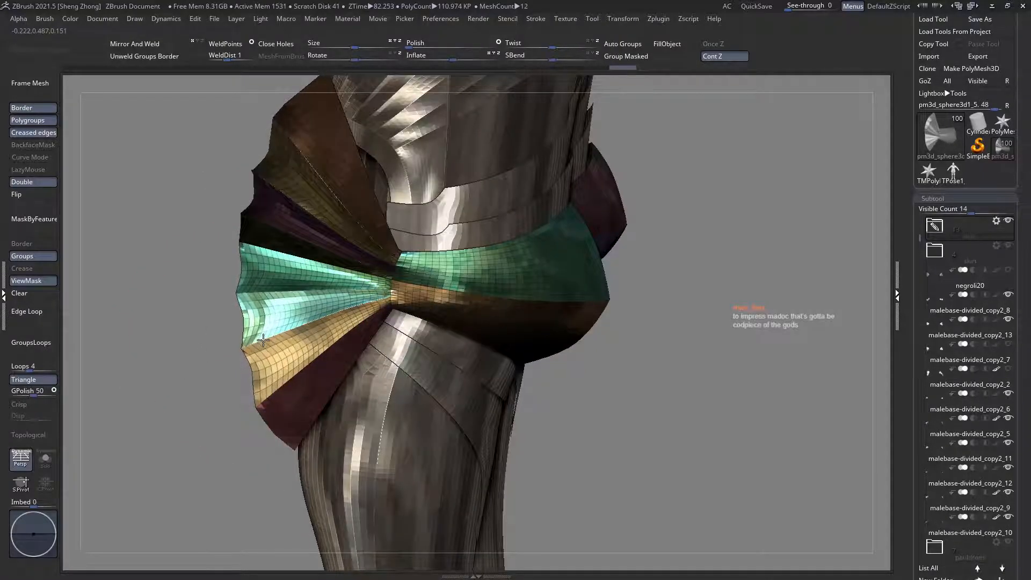
drag(245, 286, 272, 250)
Step: Refine the creased valleys of the green and teal middle panels at close range
ctrl+right_drag(258, 249, 265, 261)
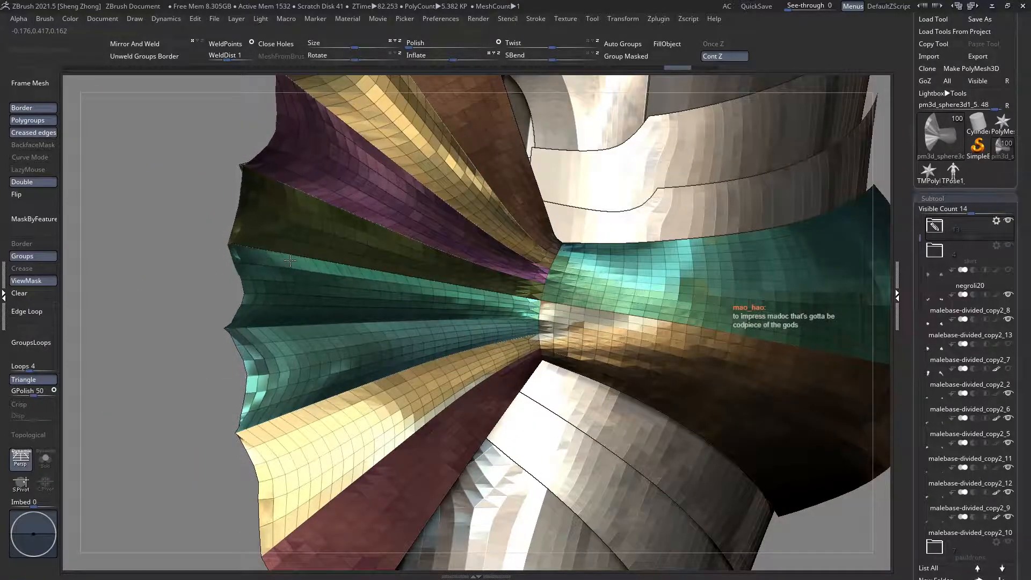
key(space)
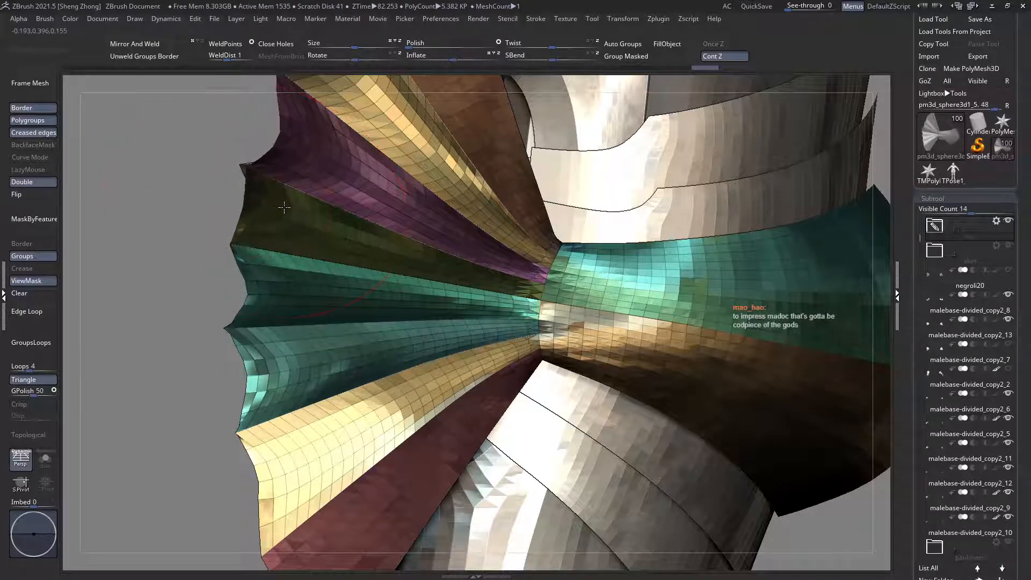
ctrl+right_drag(185, 231, 182, 208)
mouse_move(182, 207)
mouse_down()
mouse_move(225, 225)
mouse_move(301, 234)
mouse_up()
key(space)
right_drag(296, 271, 328, 331)
drag(263, 357, 238, 372)
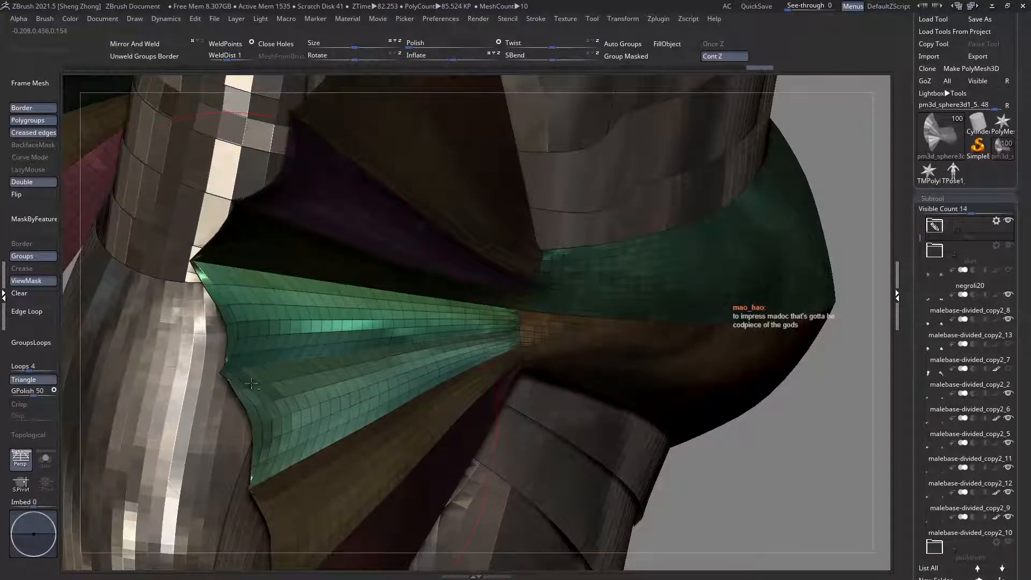
Step: Adjust the scalloped rim along the yellow lower panel and the purple upper panel of the fan
right_drag(250, 389, 240, 278)
right_drag(239, 319, 313, 371)
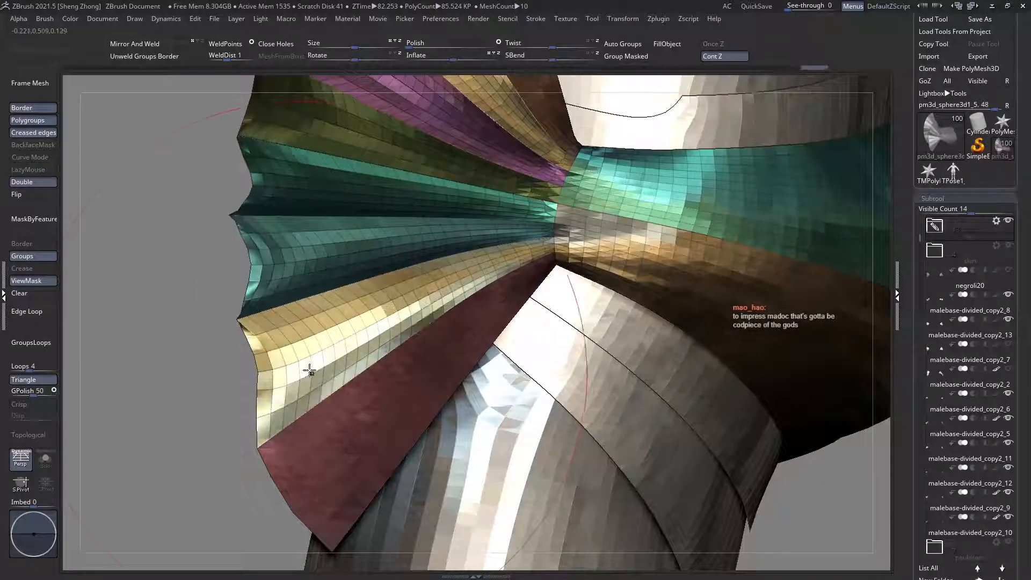
key(f)
alt+right_drag(342, 164, 304, 237)
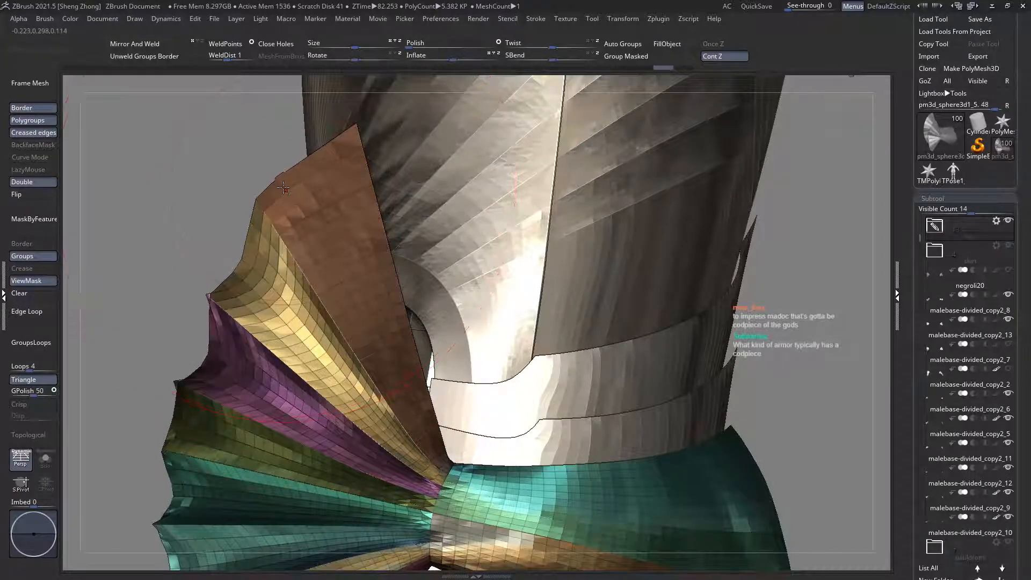
right_drag(279, 189, 339, 243)
right_click(211, 243)
alt+right_drag(279, 154, 281, 224)
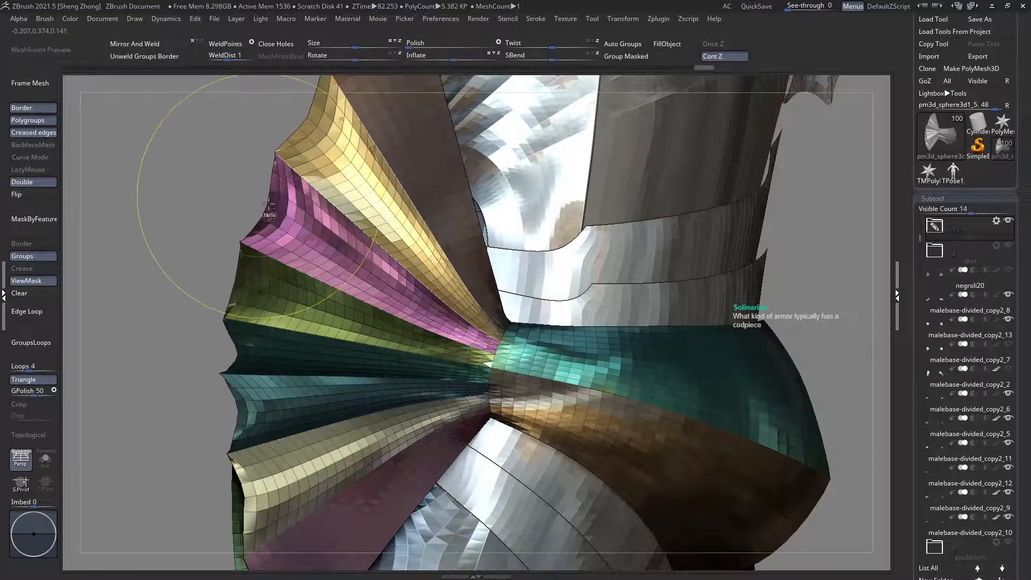
drag(271, 194, 264, 196)
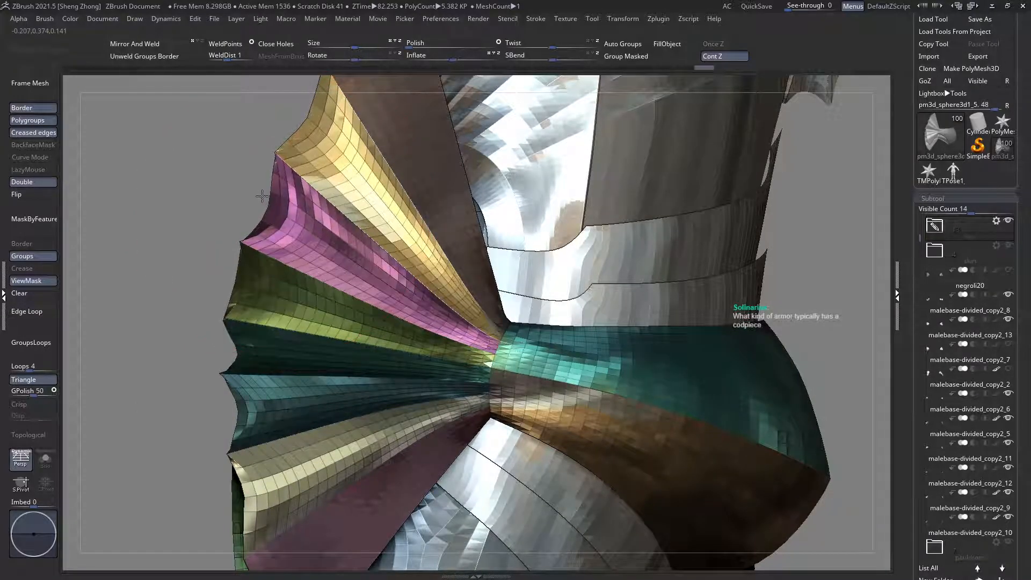
Step: Clear the mask from the knee plate and choose the Move Topological brush
ctrl+right_drag(264, 197, 80, 227)
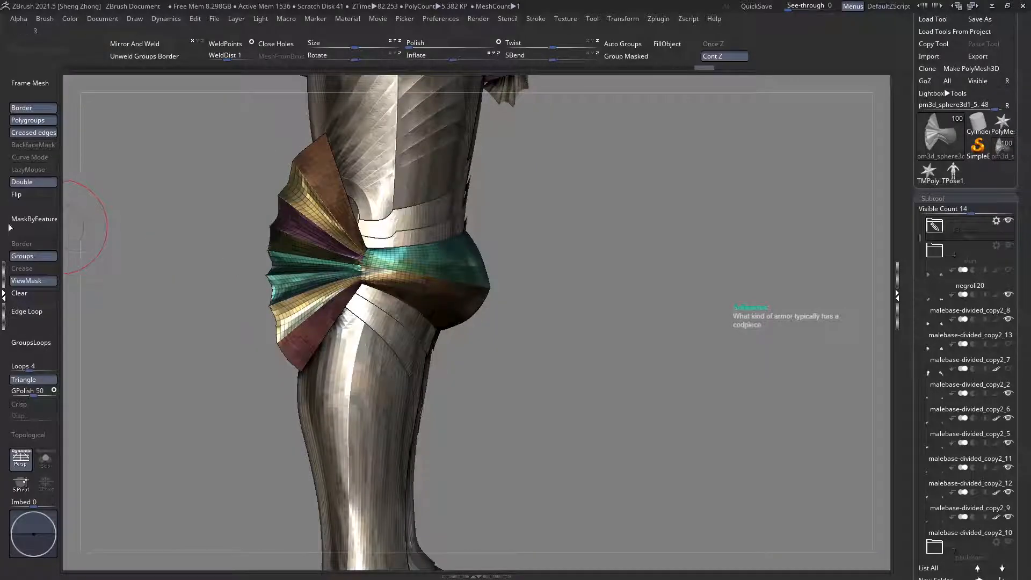
click(25, 291)
mouse_move(483, 209)
right_down()
mouse_move(403, 226)
mouse_move(373, 214)
mouse_move(370, 321)
mouse_move(263, 242)
right_up()
alt+right_drag(263, 241, 359, 237)
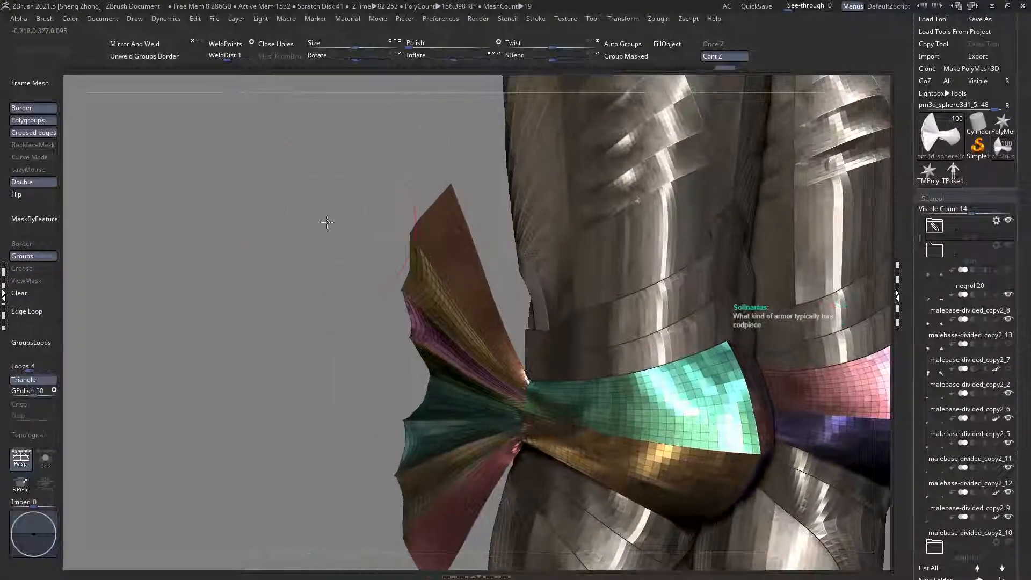
key(space)
click(275, 262)
key(m)
key(t)
Step: Check the fluted fan without polyframe and mirror and weld the knee plate to match both legs
mouse_move(416, 214)
ctrl+right_down()
mouse_move(134, 156)
mouse_move(274, 171)
ctrl+right_up()
key(shift+f)
key(shift+f)
ctrl+right_drag(461, 299, 480, 340)
key(shift+f)
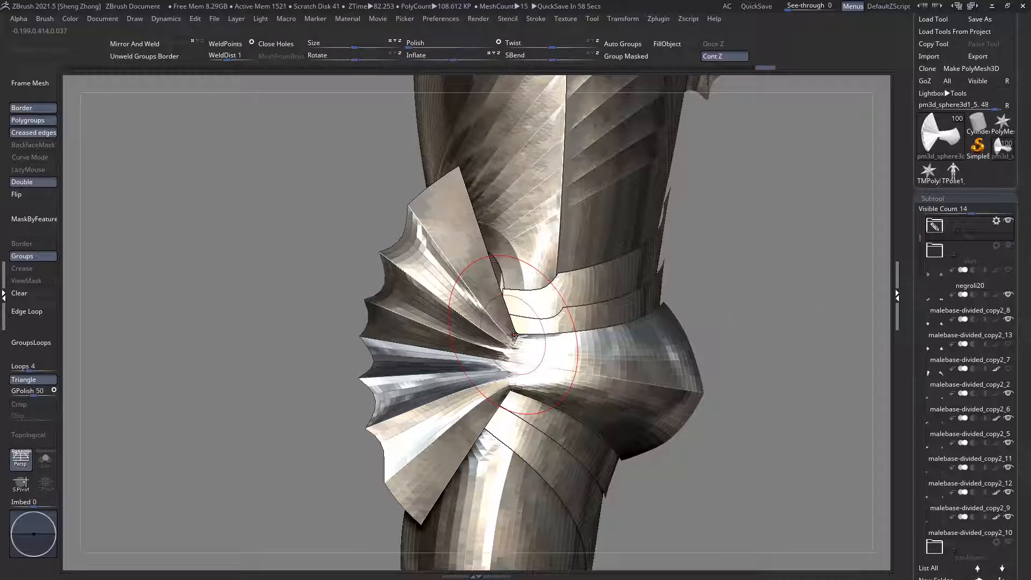
mouse_move(512, 343)
ctrl+right_down()
mouse_move(485, 356)
mouse_move(500, 351)
ctrl+right_up()
key(shift+f)
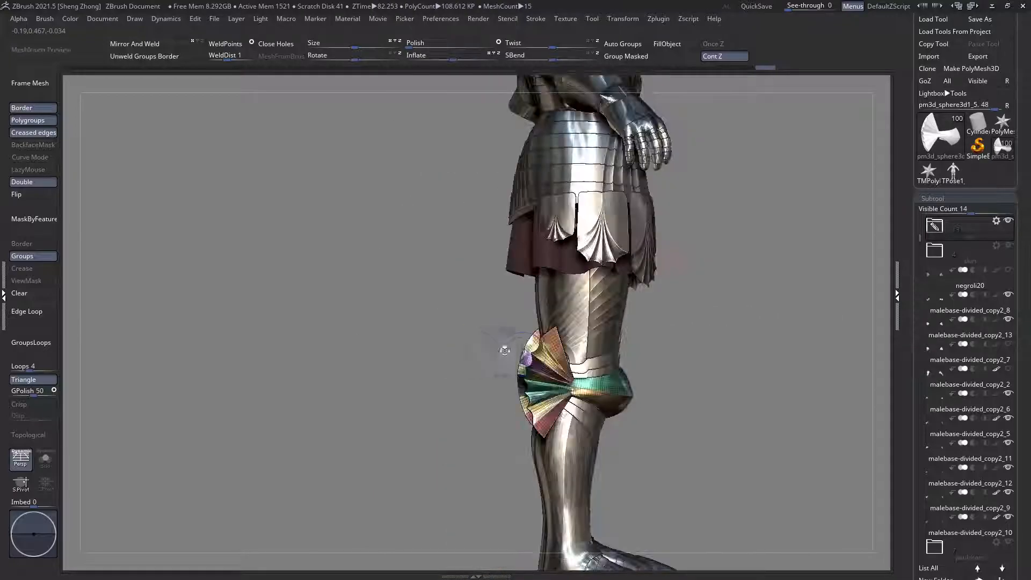
ctrl+right_drag(558, 378, 564, 340)
alt+right_drag(312, 327, 381, 290)
click(152, 47)
right_drag(448, 281, 341, 308)
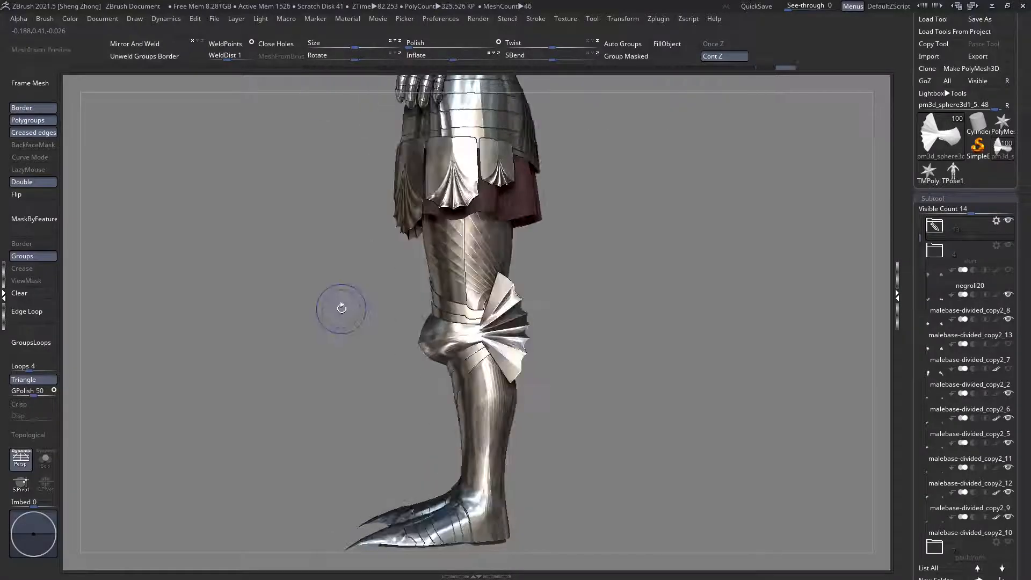
Step: Examine the fluted knee fan and the full armor figure from both sides and at different distances
ctrl+right_drag(472, 328, 518, 359)
drag(485, 349, 340, 340)
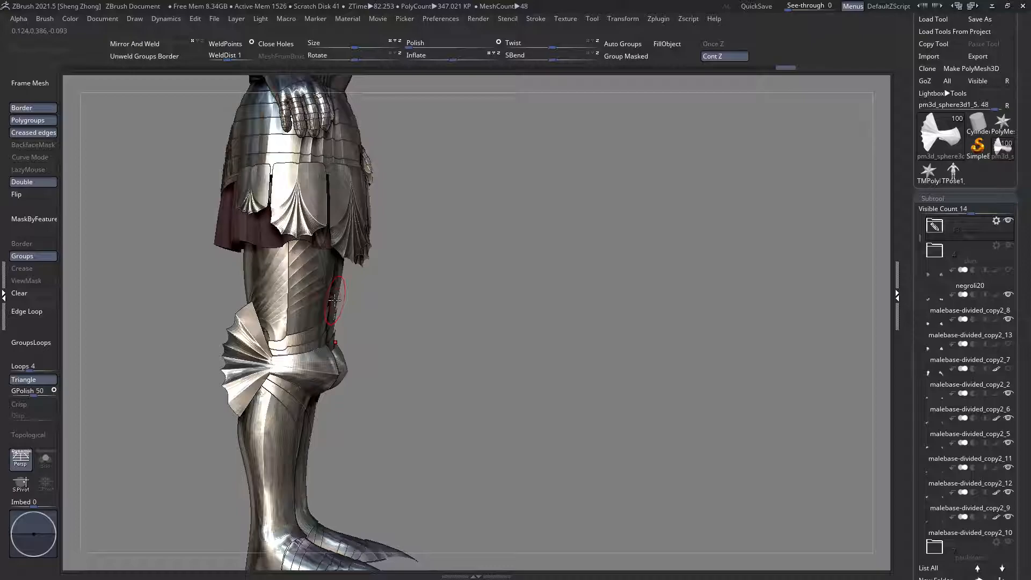
alt+drag(400, 354, 403, 325)
drag(321, 347, 355, 383)
alt+right_drag(297, 412, 264, 372)
key(shift+f)
key(shift+f)
alt+right_drag(217, 264, 421, 321)
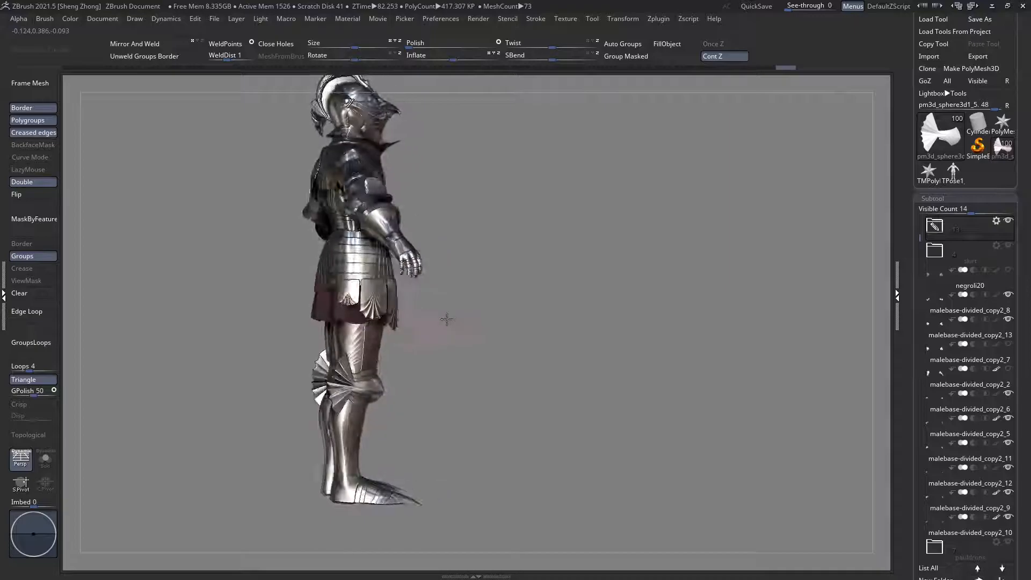
alt+right_drag(356, 391, 339, 423)
alt+right_drag(322, 375, 296, 429)
ctrl+right_drag(304, 352, 584, 513)
ctrl+right_drag(233, 317, 343, 430)
alt+right_drag(256, 281, 328, 309)
Step: Show the polyframe, mask the knee plate and try to stretch the fan's middle green and teal panels along a transpose line
key(shift+f)
ctrl+right_drag(220, 301, 185, 356)
ctrl+drag(185, 354, 252, 298)
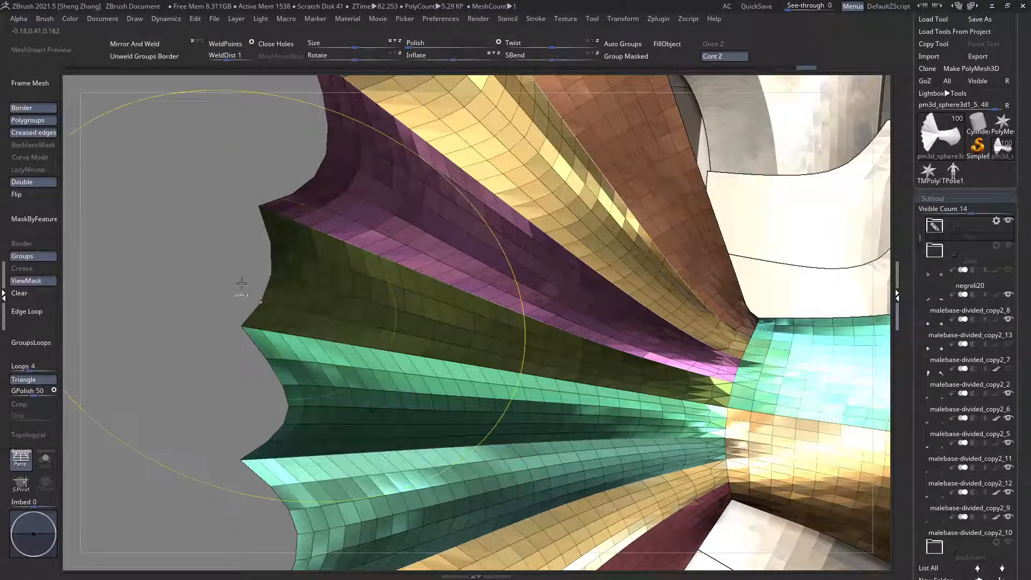
key(f)
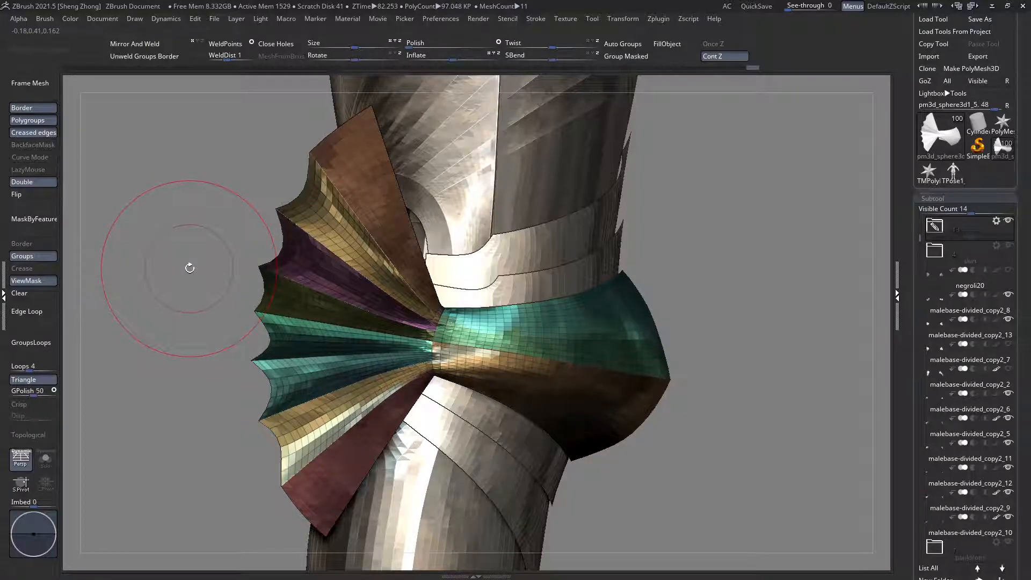
ctrl+right_drag(284, 304, 254, 326)
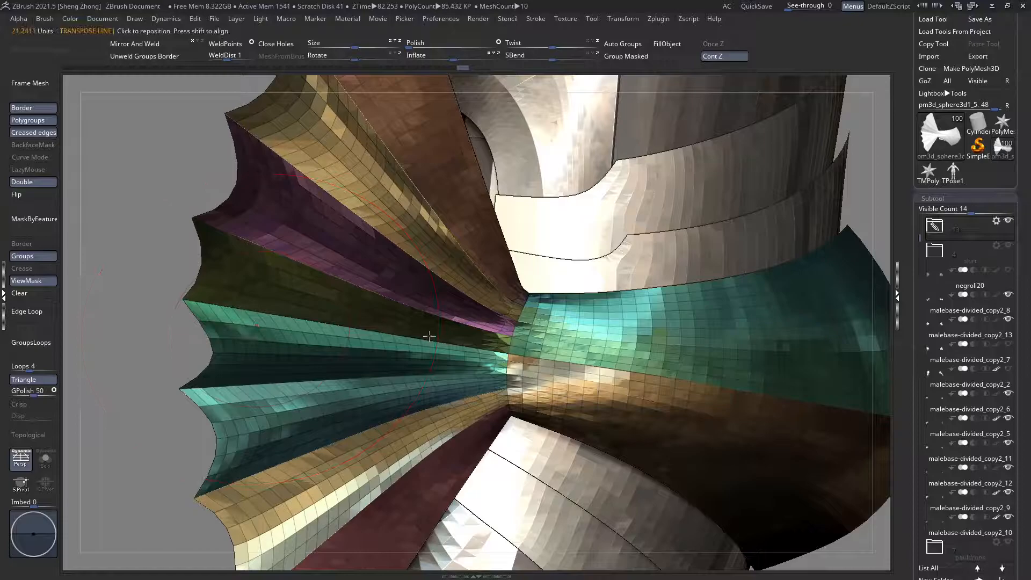
click(505, 353)
key(f)
right_drag(211, 245, 301, 327)
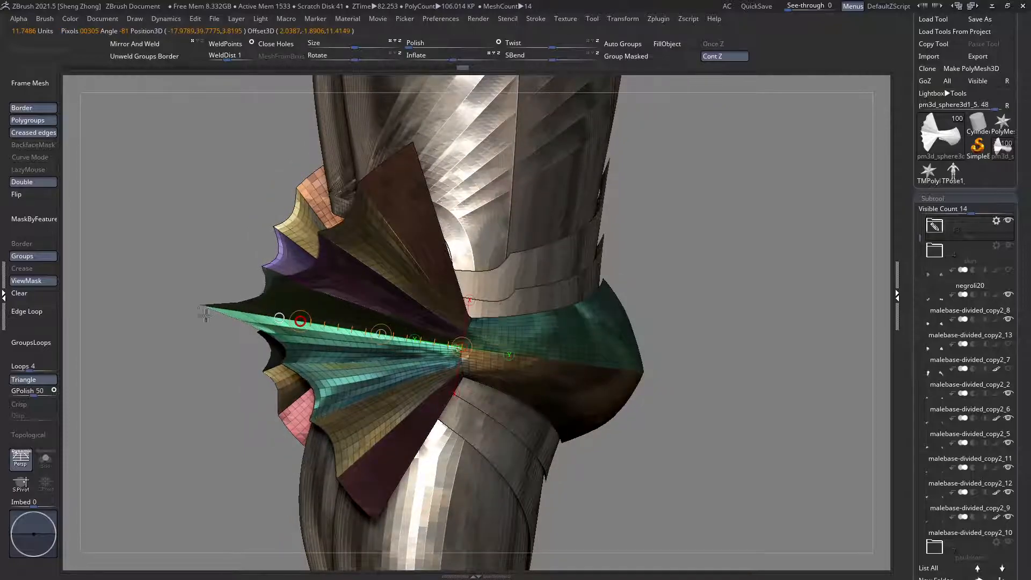
mouse_move(216, 316)
mouse_down()
mouse_move(143, 306)
mouse_move(219, 316)
mouse_up()
right_drag(223, 344, 197, 365)
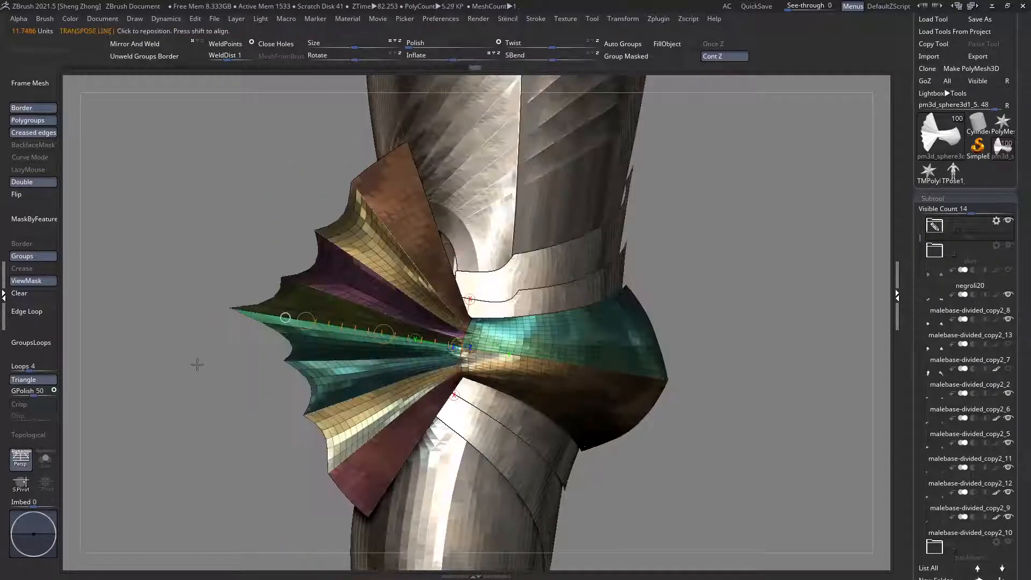
drag(305, 320, 372, 345)
drag(257, 327, 230, 321)
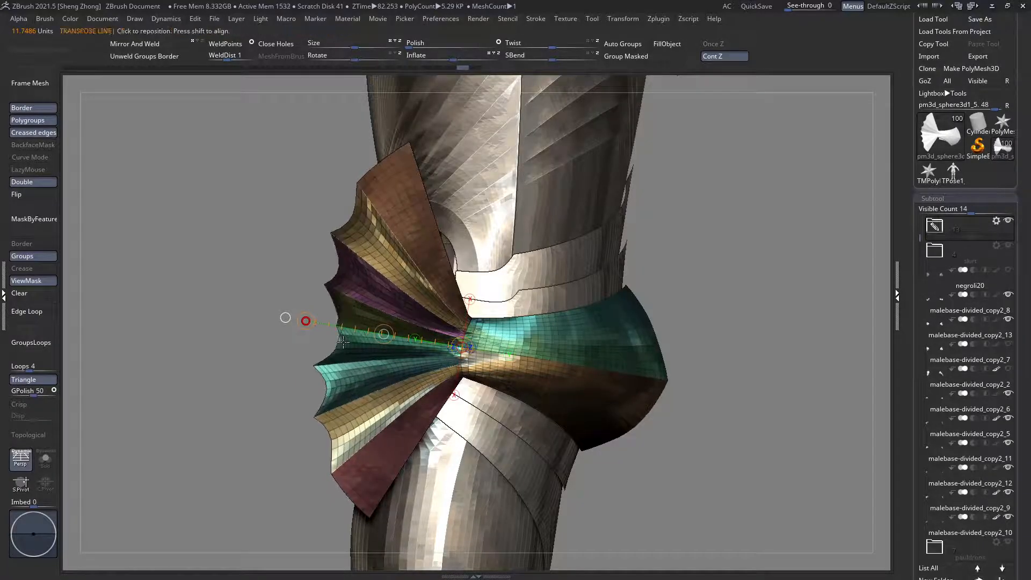
Step: Return to drawing mode, check the purple panel's rim at close range and clear the mask from the knee plate
key(q)
mouse_move(340, 349)
right_down()
mouse_move(437, 440)
mouse_move(323, 343)
mouse_move(359, 326)
mouse_move(451, 339)
right_up()
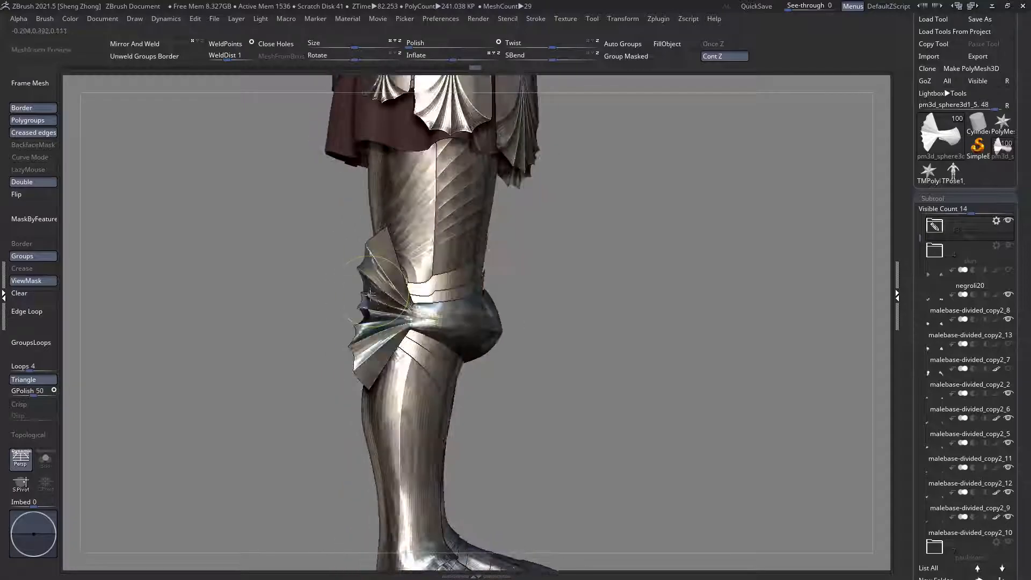
ctrl+right_drag(370, 293, 470, 377)
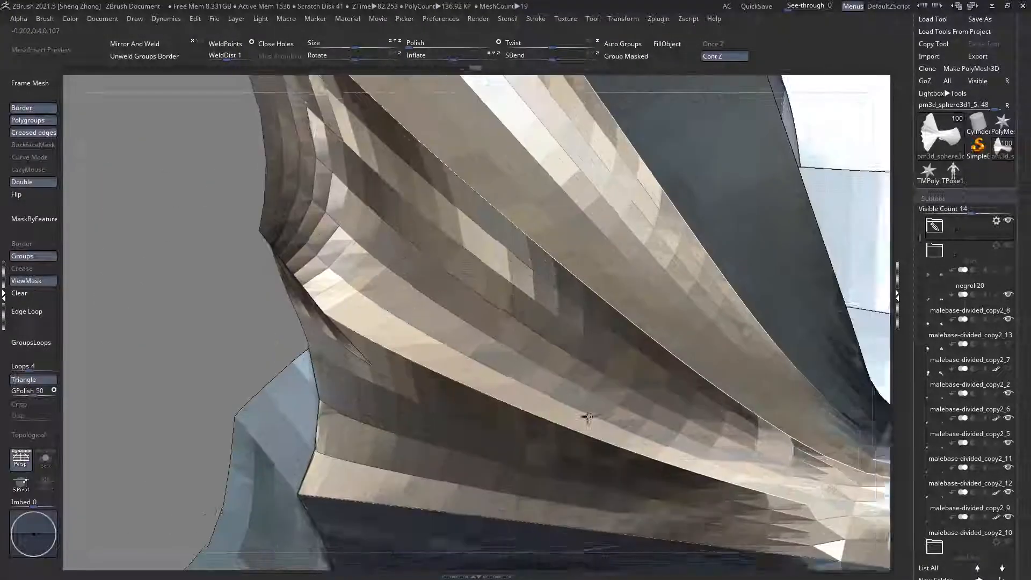
mouse_move(311, 288)
right_down()
mouse_move(333, 282)
mouse_move(319, 272)
right_up()
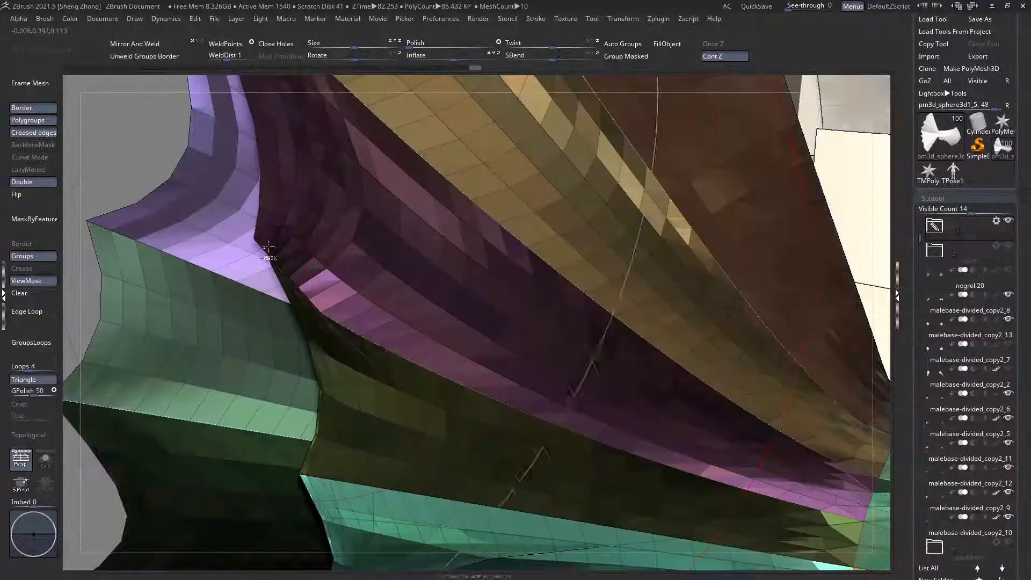
right_drag(272, 249, 309, 257)
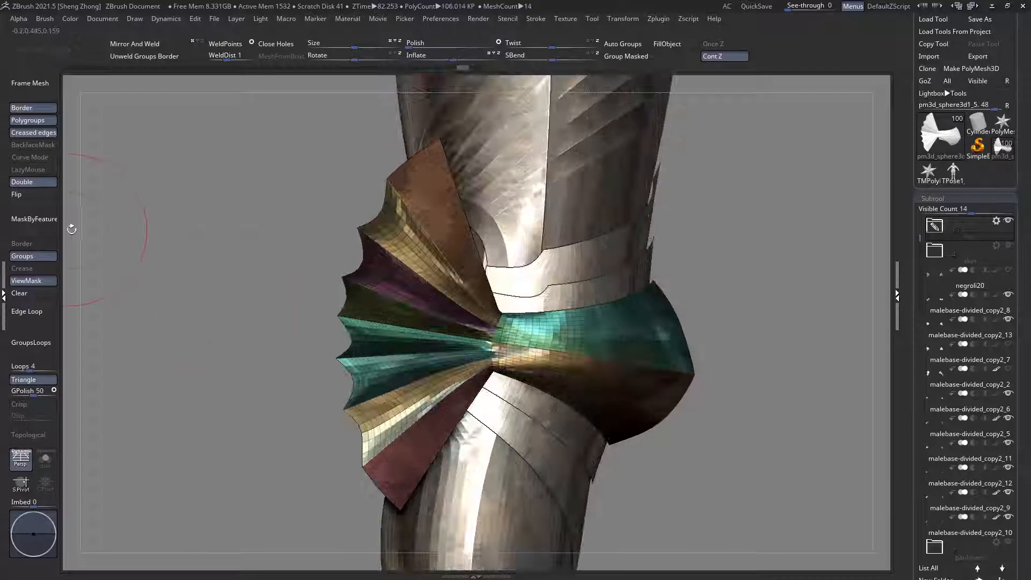
click(40, 294)
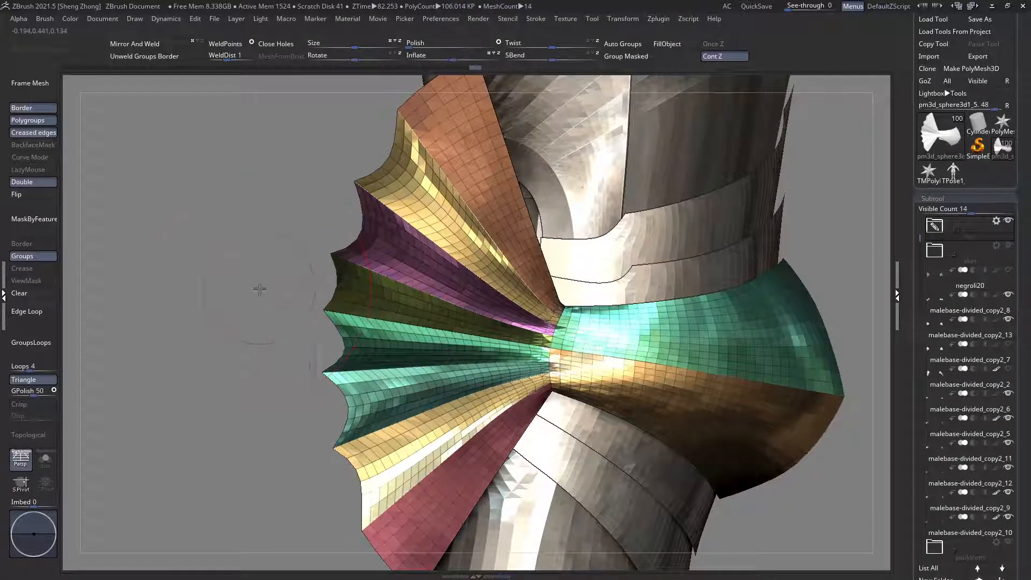
Step: Choose the Move brush and switch over to the Standard brush
key(space)
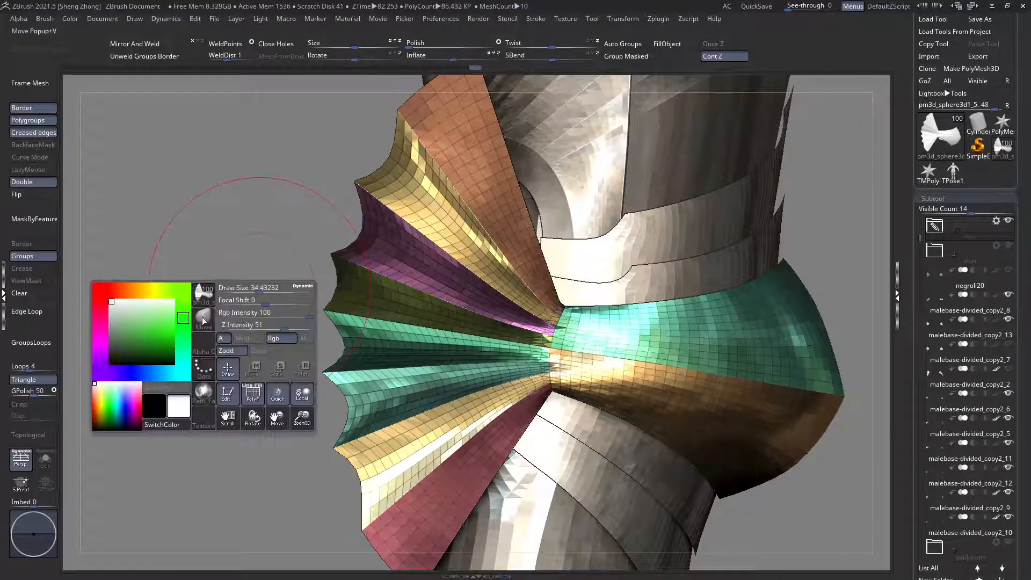
key(b)
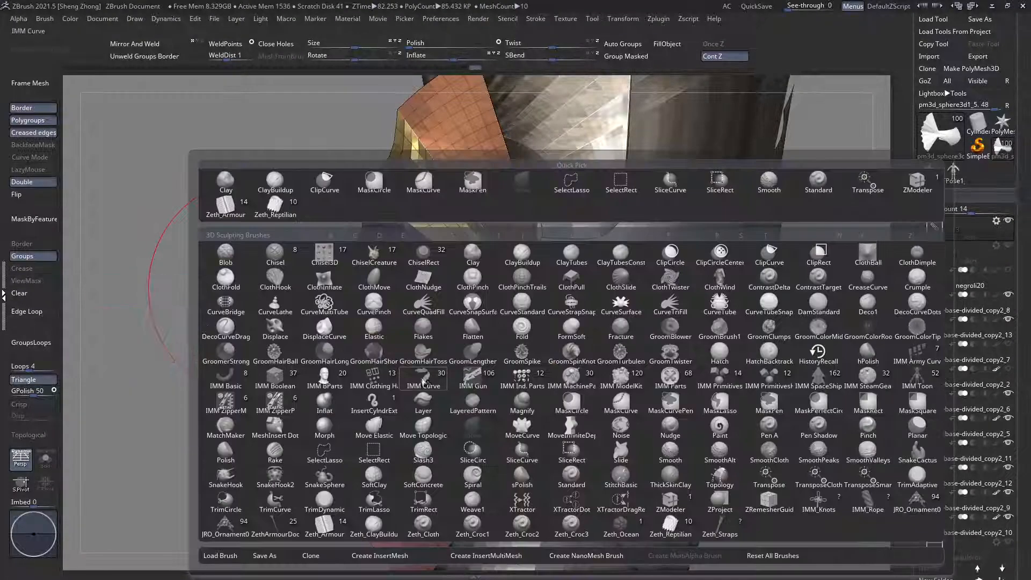
key(m)
key(v)
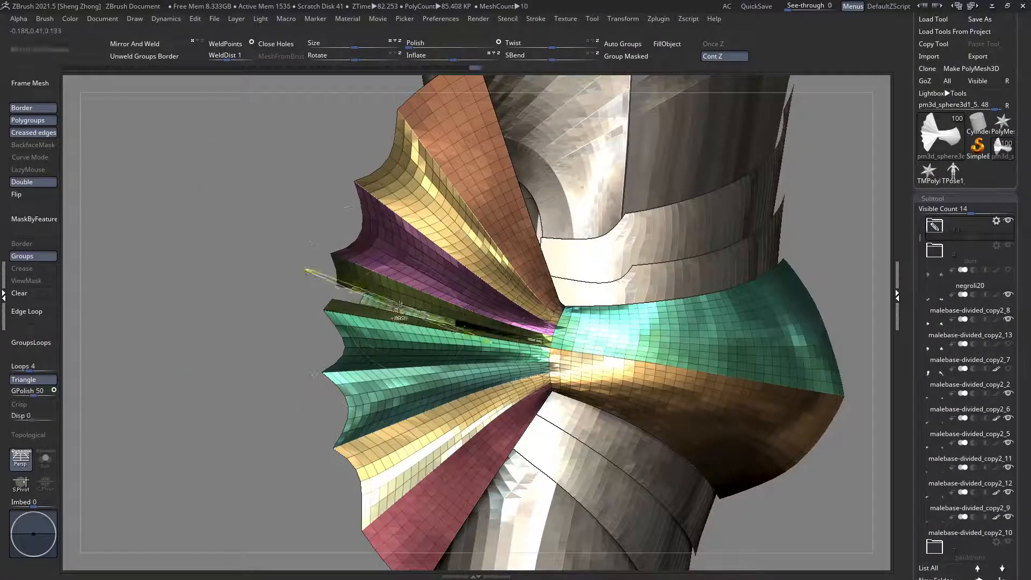
key(space)
key(b)
key(s)
key(t)
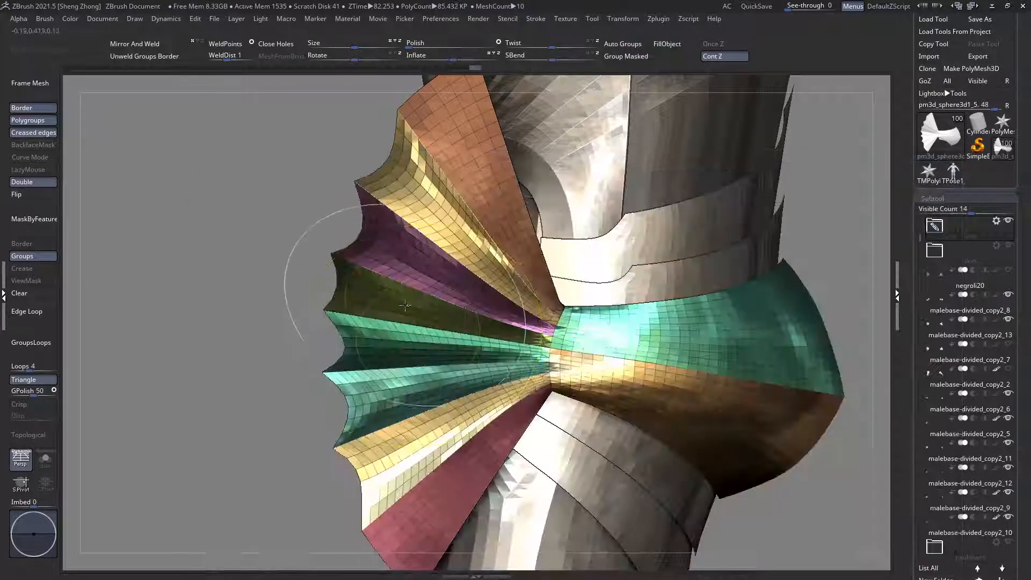
Step: Isolate the green middle panel of the fan to examine it and restore the whole knee plate
ctrl+shift+click(400, 306)
ctrl+right_drag(459, 339, 464, 360)
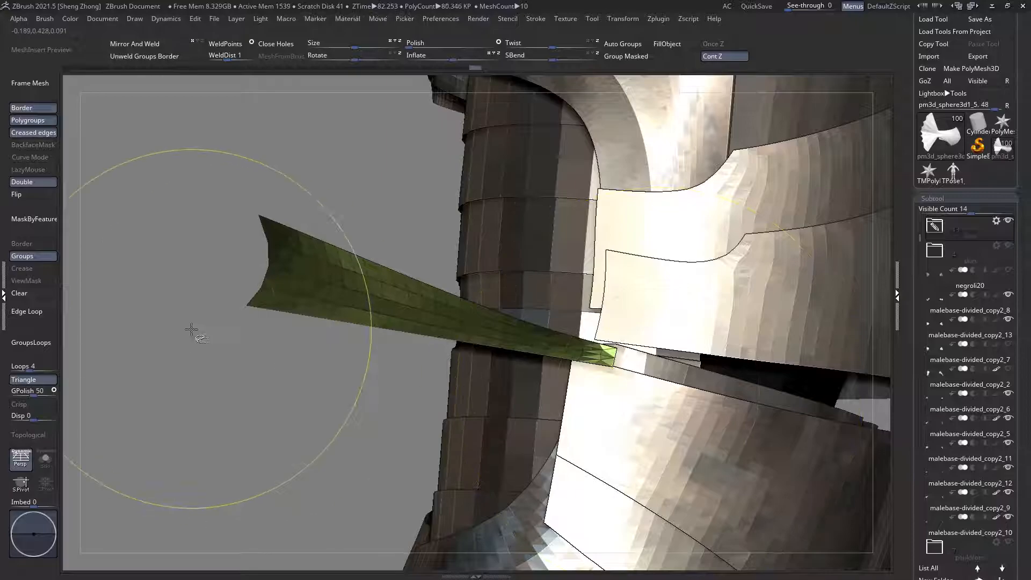
right_drag(304, 310, 324, 306)
ctrl+shift+click(207, 300)
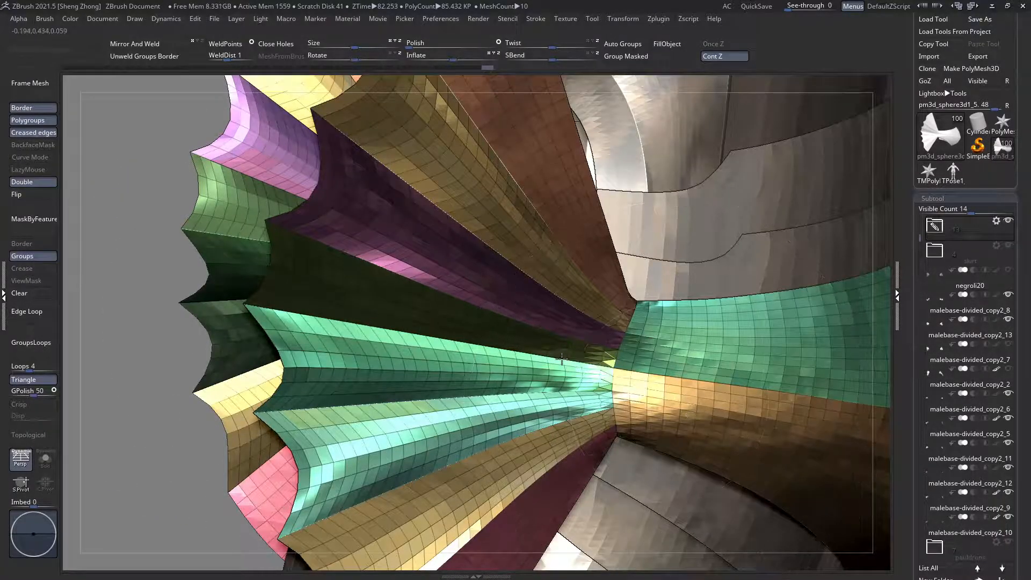
Step: Hide the fan's panels until only the knee cap is left and bring them all back
ctrl+shift+click(588, 307)
ctrl+shift+click(588, 307)
ctrl+shift+click(430, 430)
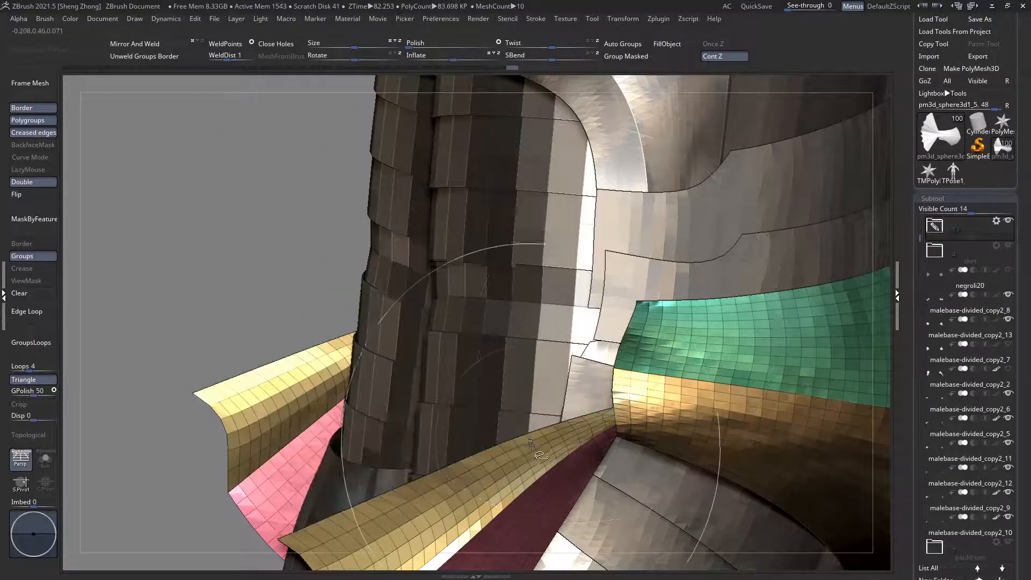
ctrl+shift+click(322, 483)
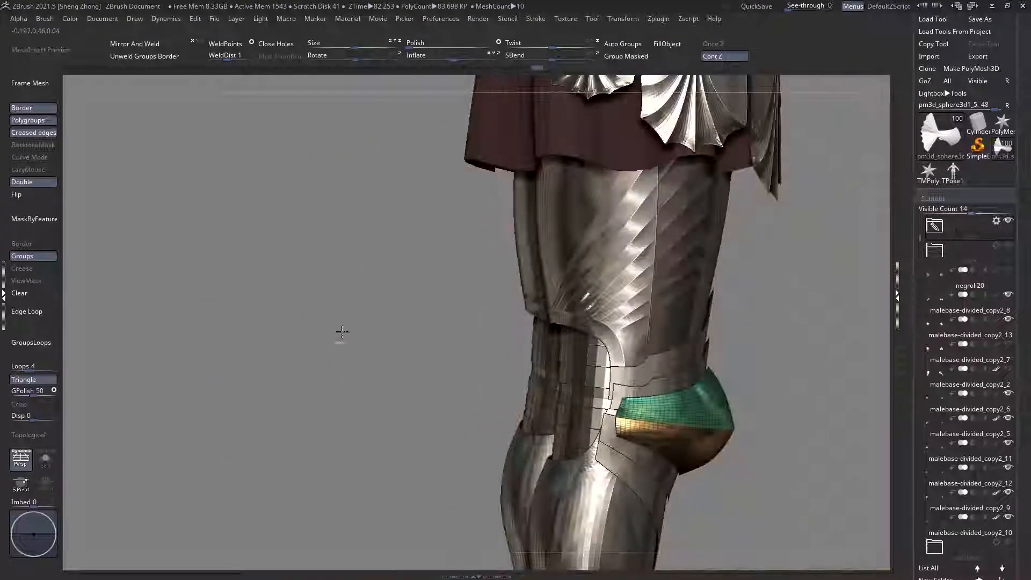
ctrl+shift+click(342, 332)
Step: Isolate the teal middle panel in solo mode, mask along its length and show the full knee plate again
alt+drag(430, 352, 315, 336)
ctrl+shift+click(451, 344)
click(45, 460)
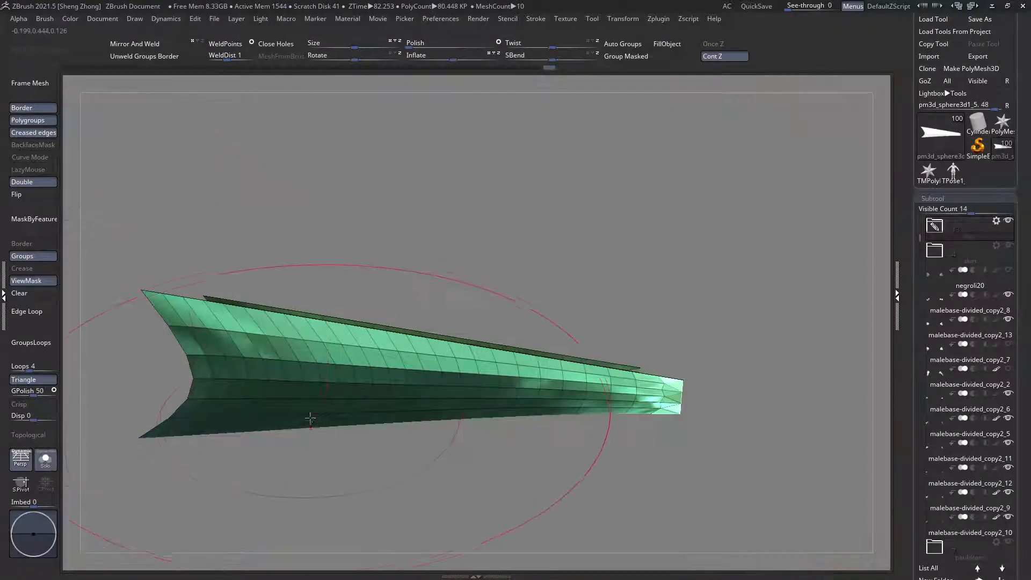
drag(135, 484, 215, 354)
ctrl+drag(154, 296, 709, 383)
ctrl+shift+click(458, 276)
alt+drag(183, 387, 200, 303)
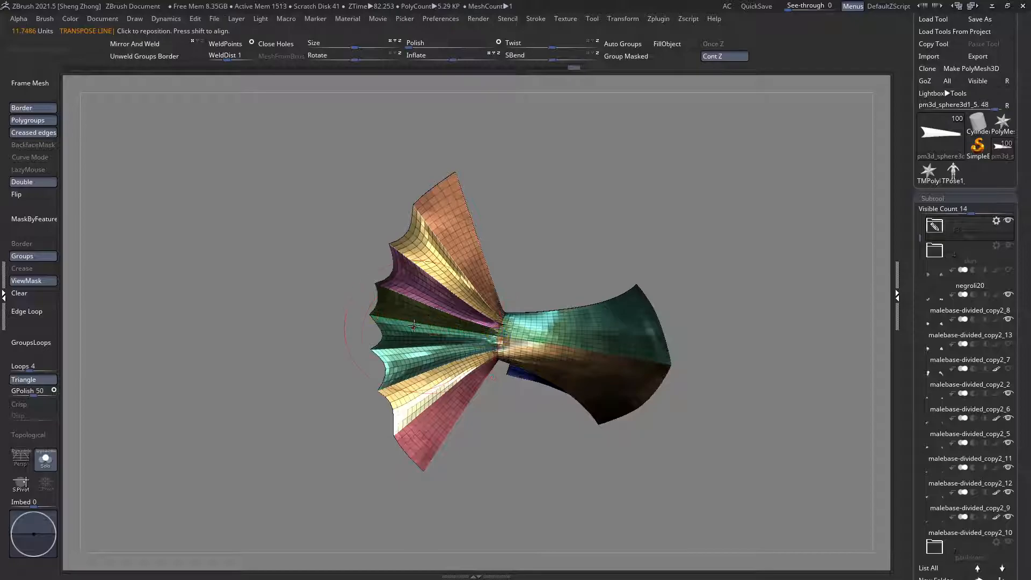
Step: Push out the rim of the fan's upper orange and yellow panels, adjust the middle panels and leave solo mode
key(space)
click(369, 246)
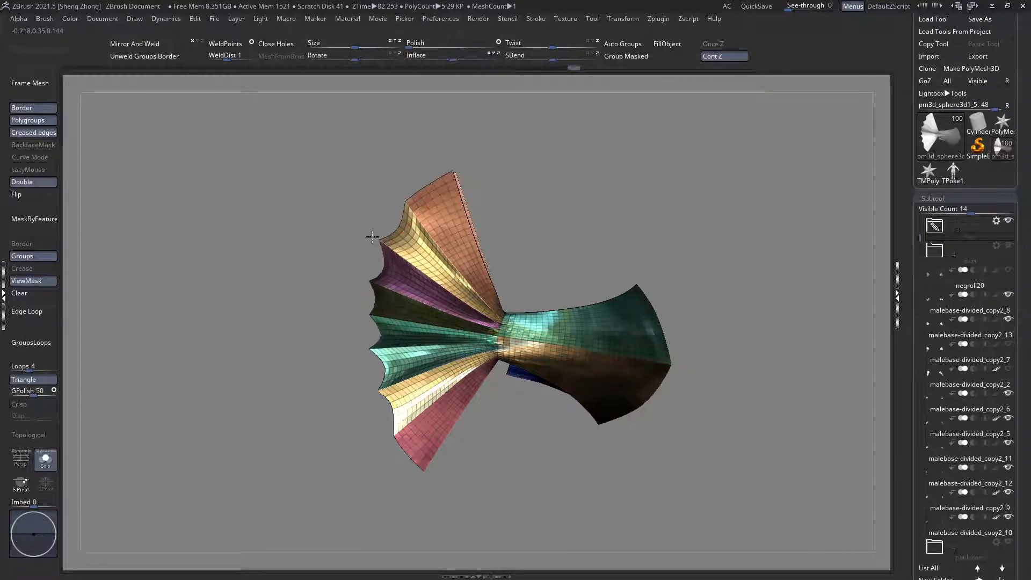
key(space)
mouse_move(386, 269)
mouse_down()
mouse_move(384, 293)
mouse_move(405, 327)
mouse_up()
key(space)
alt+drag(322, 344, 290, 290)
click(45, 460)
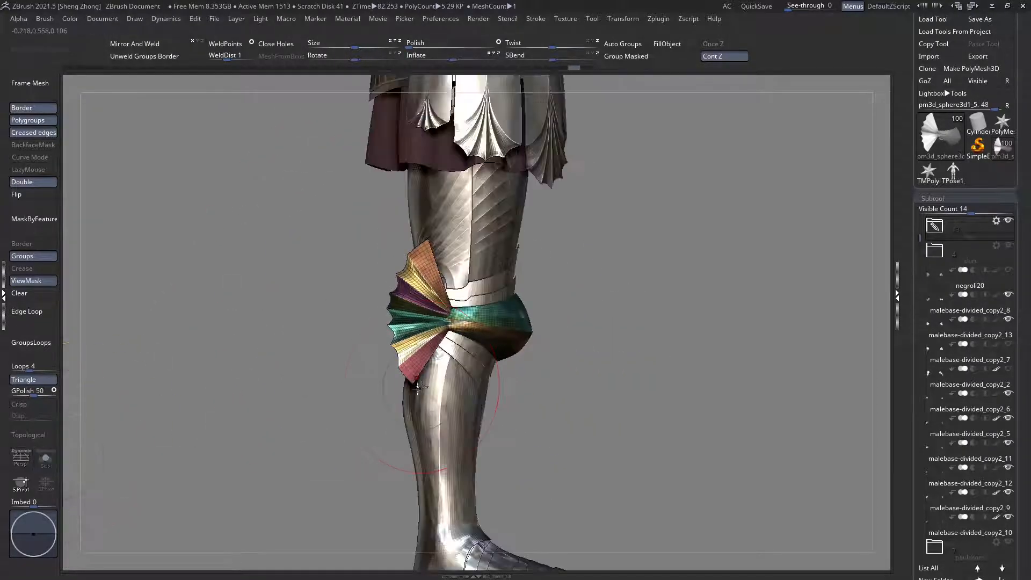
Step: Hide the teal, lower yellow and pink panels of the fan, keeping the upper panels and knee cap
drag(596, 376, 396, 359)
drag(404, 301, 570, 349)
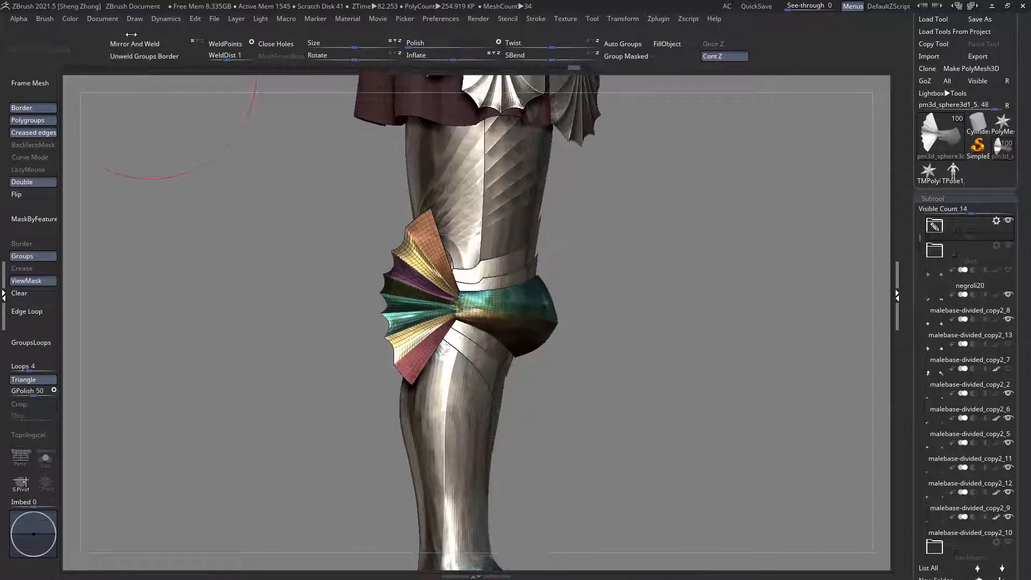
key(space)
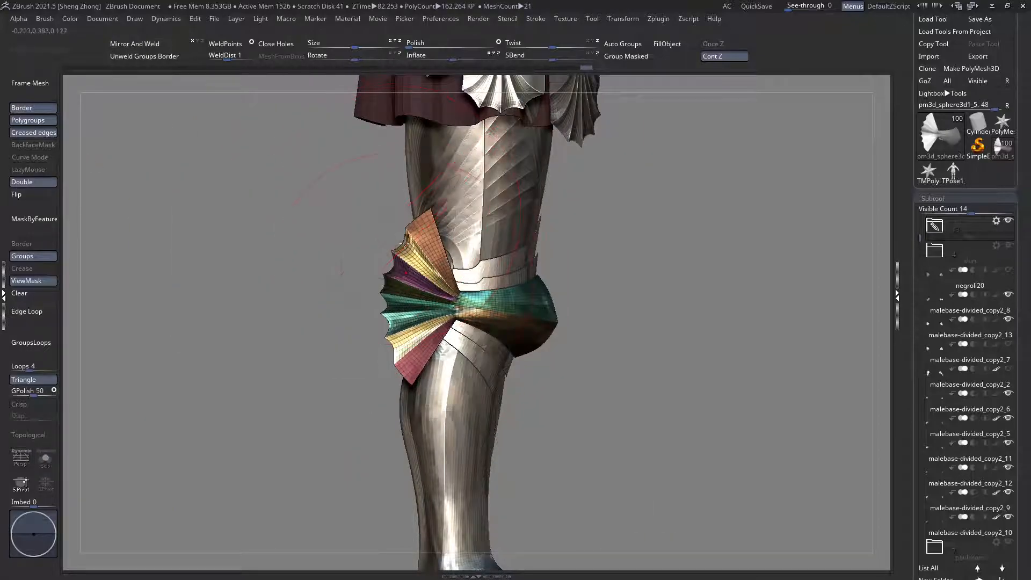
ctrl+shift+click(406, 341)
ctrl+shift+click(406, 342)
ctrl+shift+click(401, 320)
ctrl+shift+click(398, 306)
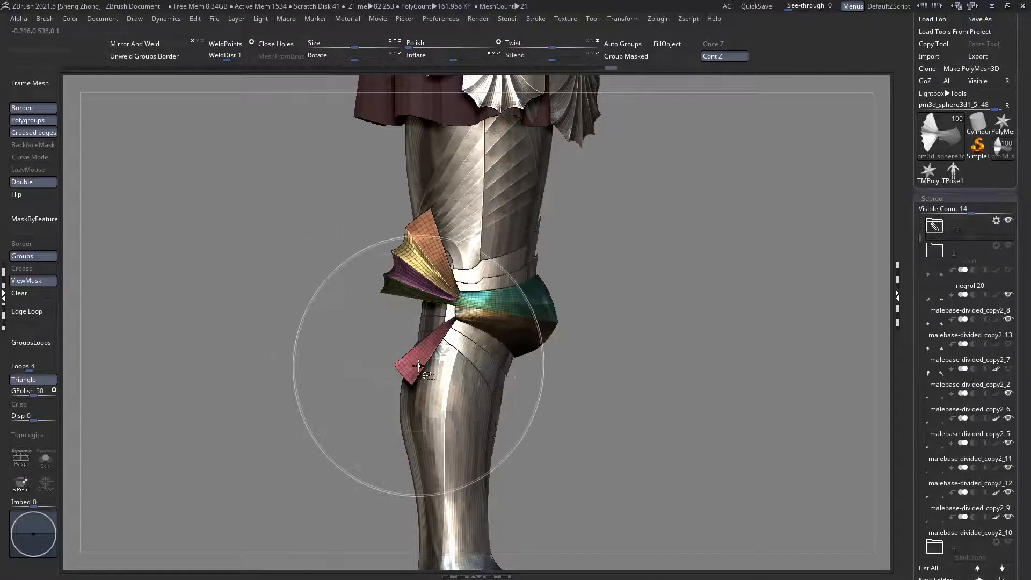
ctrl+shift+click(418, 366)
key(space)
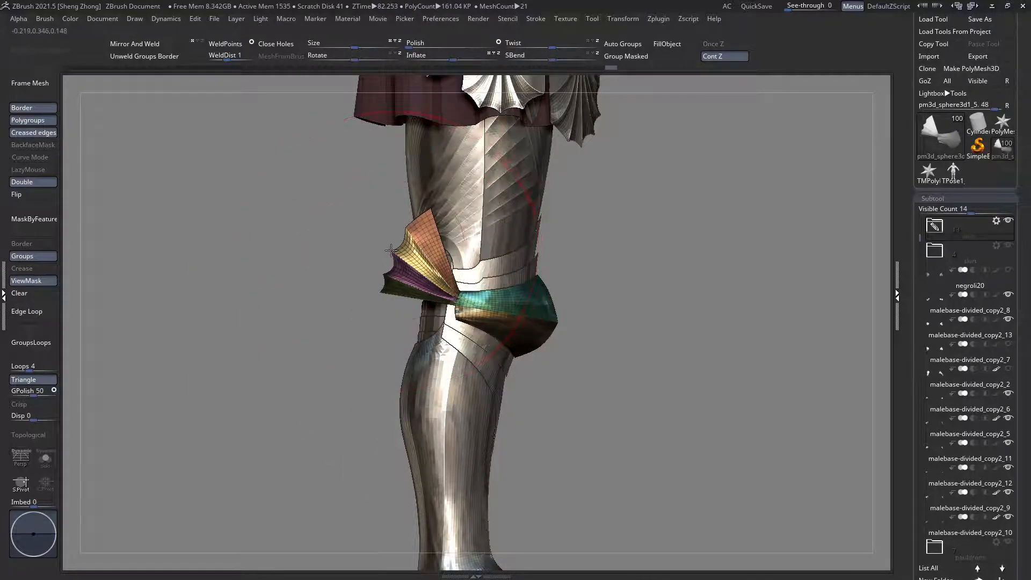
alt+drag(349, 231, 391, 243)
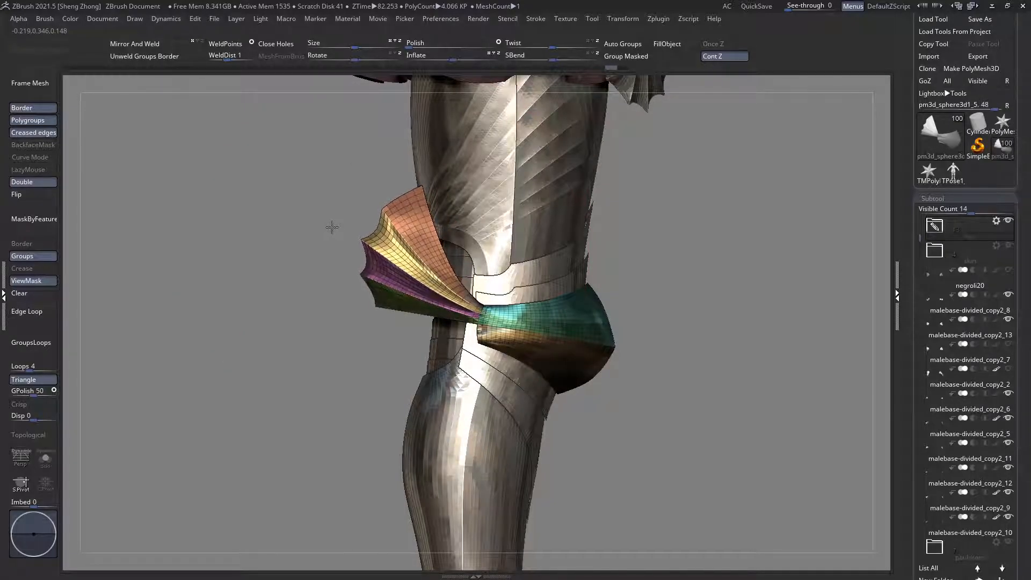
Step: Show the whole plate, hide the fan's lower panels again and invert the visibility back and forth
ctrl+shift+click(322, 239)
alt+right_drag(393, 347, 394, 288)
ctrl+shift+click(411, 331)
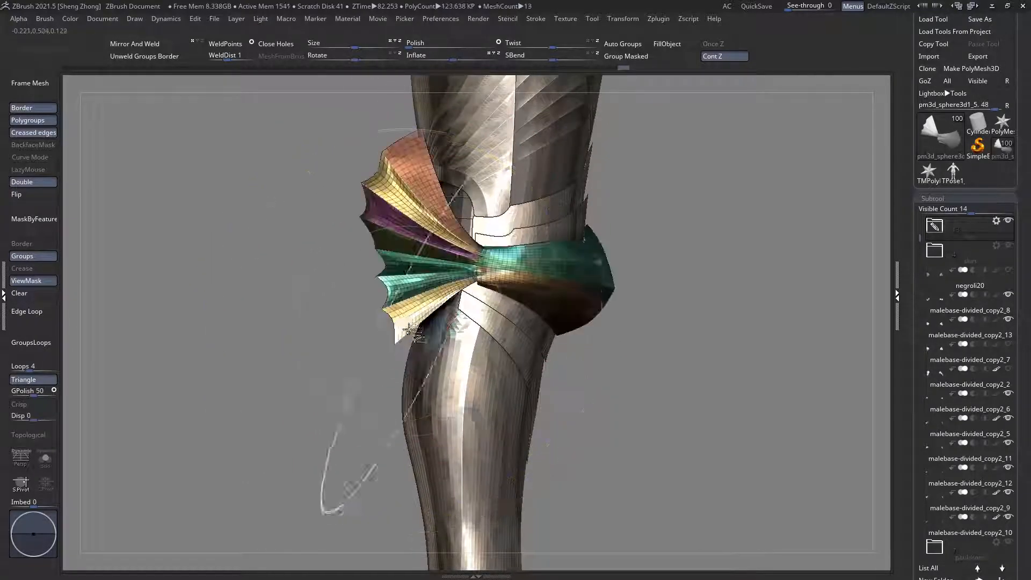
ctrl+shift+click(410, 331)
ctrl+shift+click(400, 282)
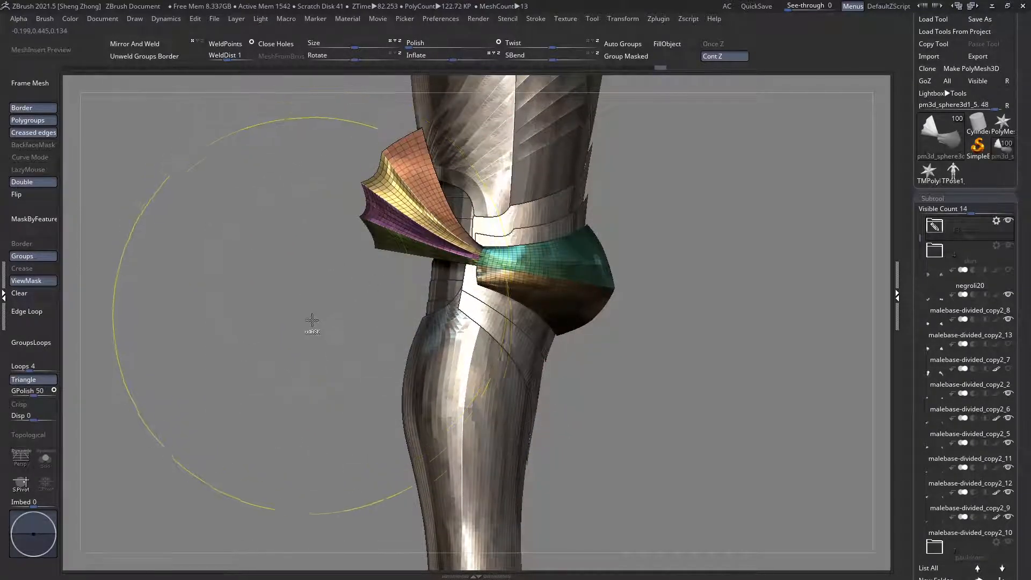
ctrl+shift+click(268, 277)
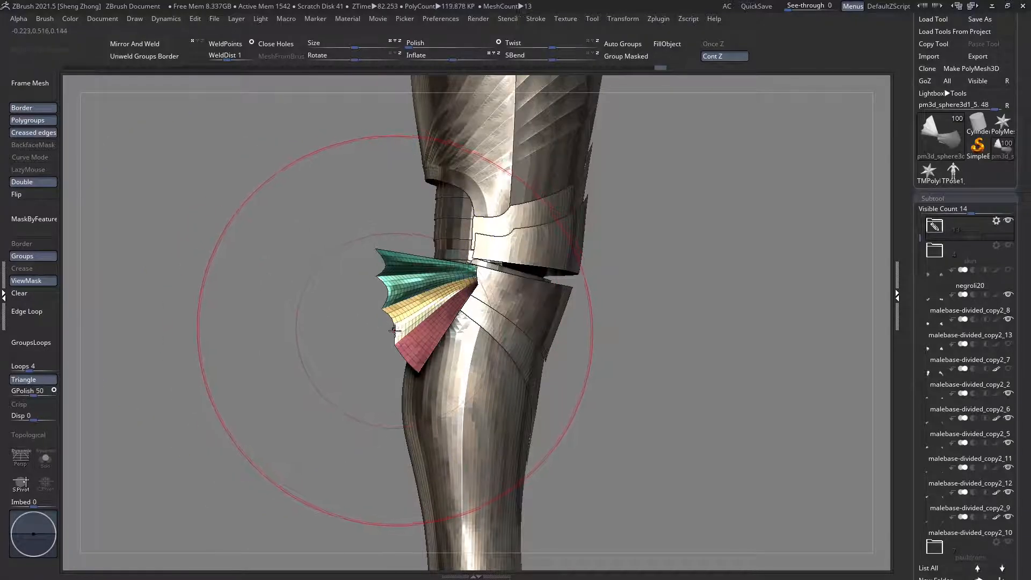
ctrl+shift+click(185, 354)
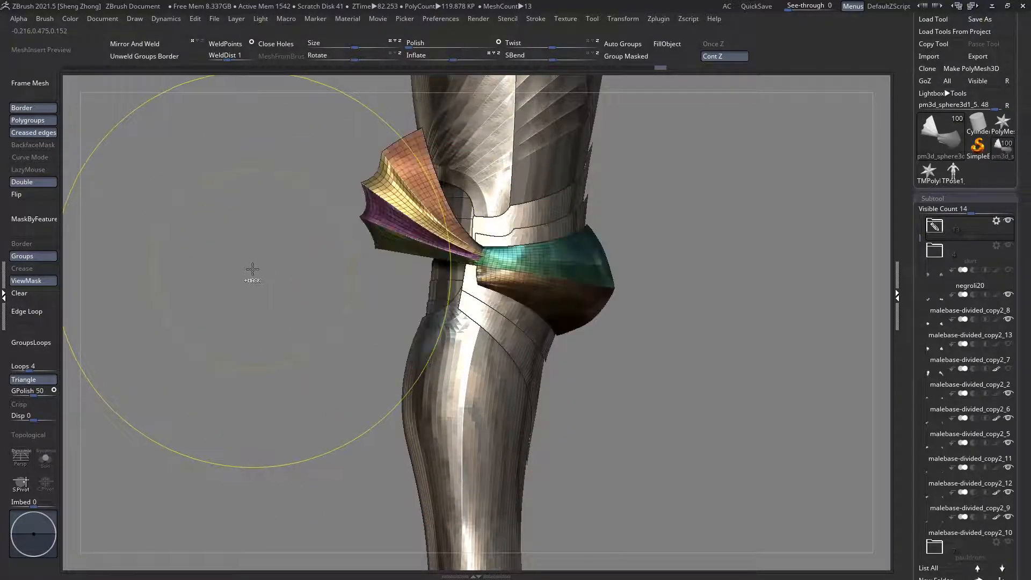
Step: Bring back the full knee plate and hide the fan's upper orange, yellow, purple and green panels
ctrl+shift+double_click(374, 208)
ctrl+shift+click(392, 235)
ctrl+shift+click(405, 196)
ctrl+shift+click(412, 166)
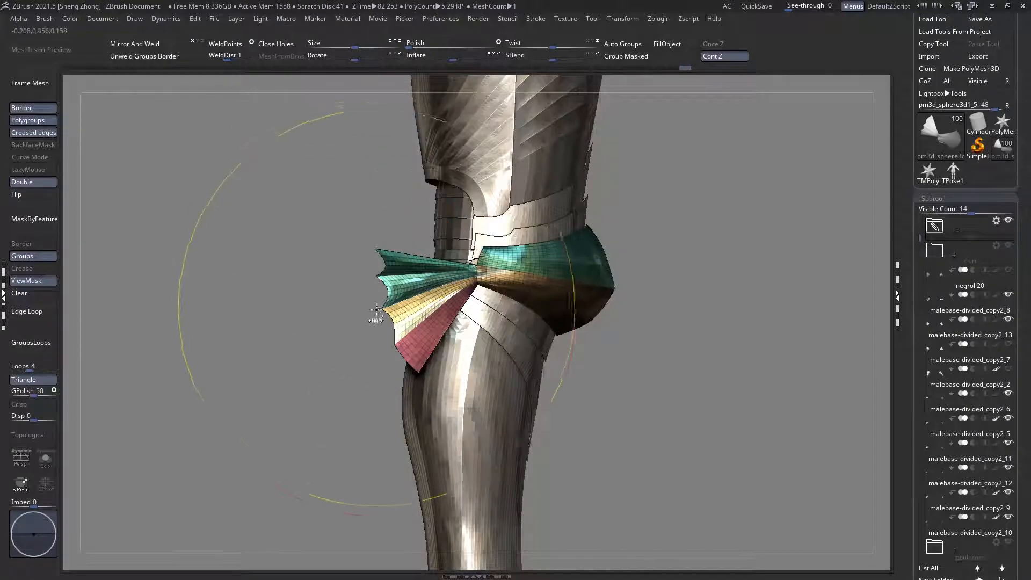
Step: Push the rim of the fan's lower teal, yellow and pink panels outward, show the full knee plate and hide the polyframe
key(space)
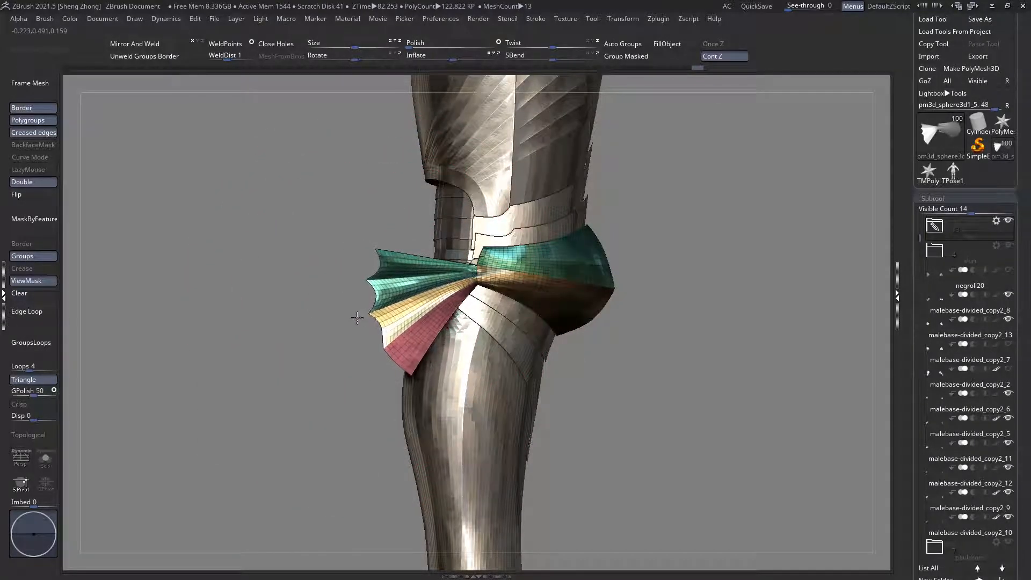
key(space)
mouse_move(367, 288)
mouse_down()
mouse_move(352, 304)
mouse_move(320, 306)
mouse_move(334, 308)
mouse_move(134, 235)
mouse_up()
ctrl+shift+click(302, 288)
key(shift+f)
Step: Examine the whole armor figure from the front and the knee plates up close
alt+drag(231, 253, 349, 301)
drag(483, 317, 427, 303)
ctrl+right_drag(441, 336, 445, 387)
alt+right_drag(443, 271, 133, 210)
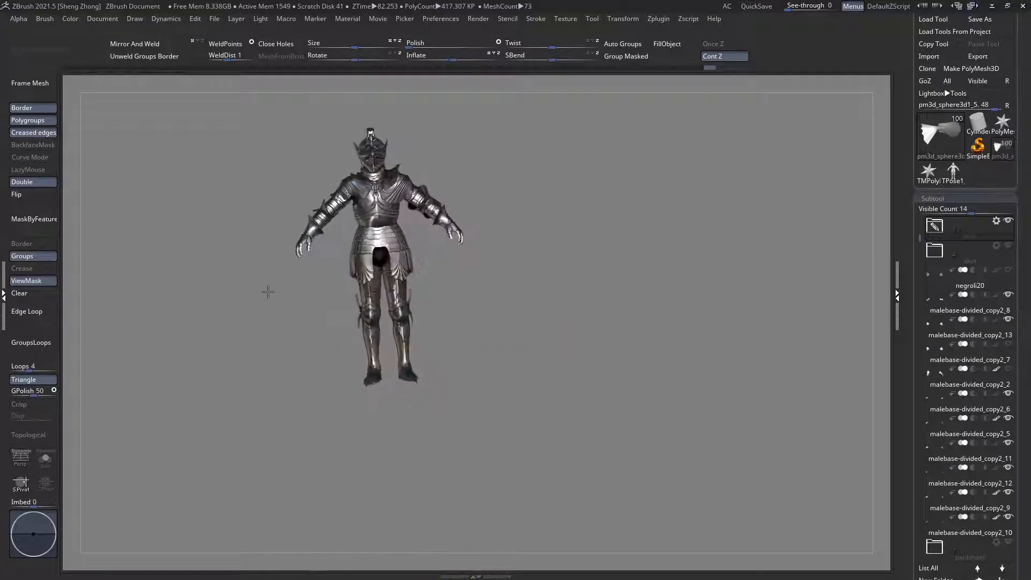
ctrl+right_drag(305, 305, 329, 297)
ctrl+right_drag(328, 297, 411, 333)
ctrl+right_drag(622, 434, 665, 454)
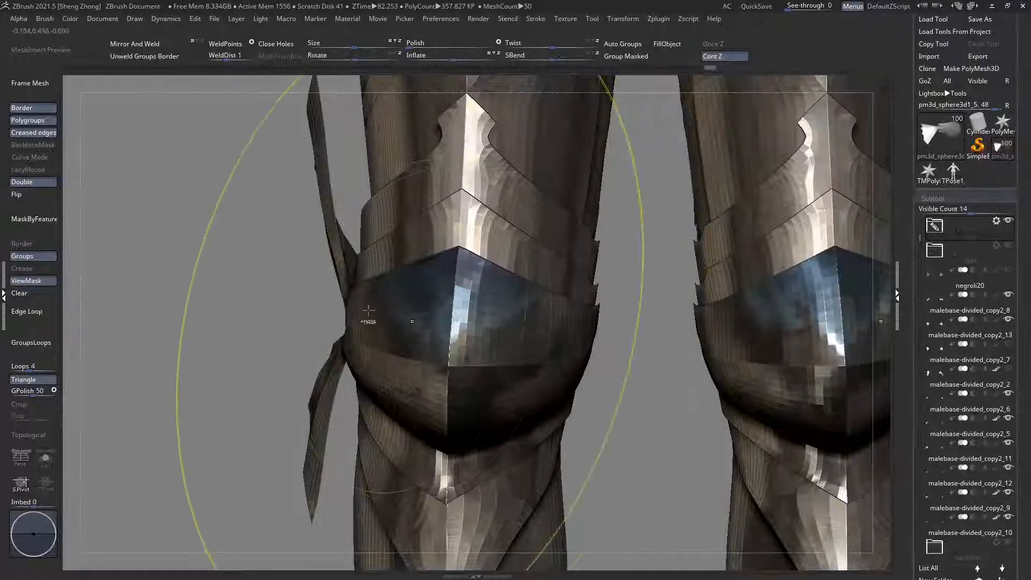
ctrl+right_drag(384, 320, 199, 275)
Step: Clear the mask on the knee plate and check the figure's silhouette from the side and back
click(55, 297)
right_drag(322, 292, 355, 344)
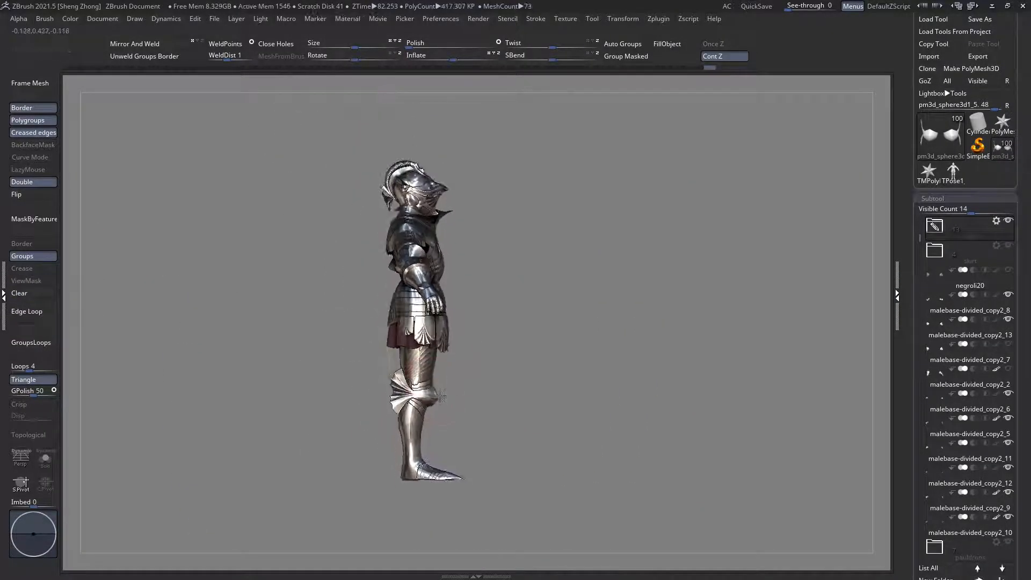
right_drag(405, 397, 391, 402)
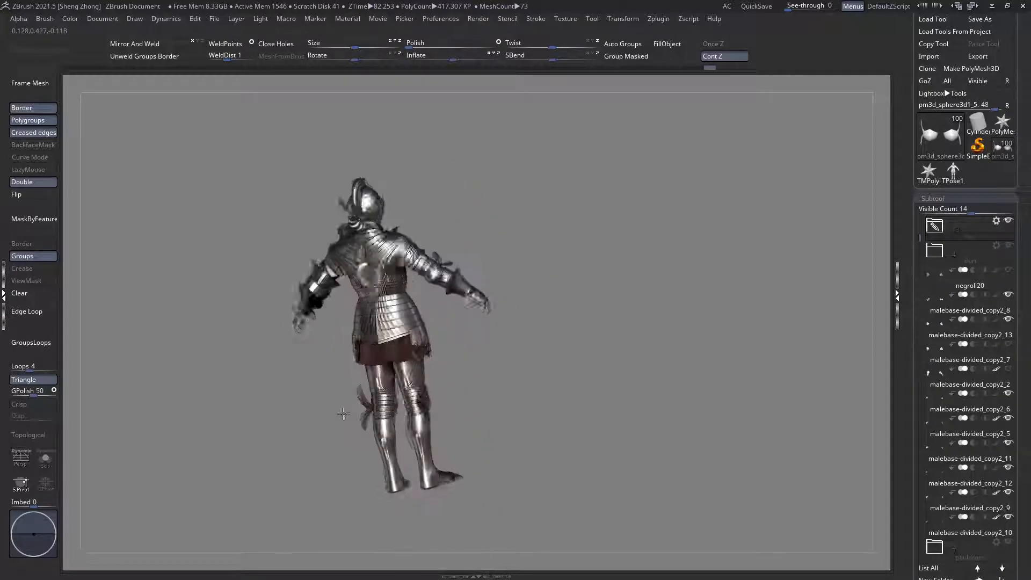
ctrl+right_drag(409, 393, 443, 388)
right_drag(429, 349, 367, 338)
alt+right_drag(349, 260, 424, 311)
Step: Select the pointed lames below the kneecaps and display them with polyframe while ghosting the other armor pieces
alt+click(372, 248)
alt+right_drag(457, 410, 456, 275)
alt+click(447, 383)
key(shift+f)
key(shift+f)
mouse_move(384, 329)
ctrl+right_down()
mouse_move(393, 372)
mouse_move(401, 325)
mouse_move(406, 392)
mouse_move(562, 404)
mouse_move(565, 365)
ctrl+right_up()
alt+click(393, 371)
key(shift+t)
key(shift+f)
key(space)
click(261, 365)
key(Escape)
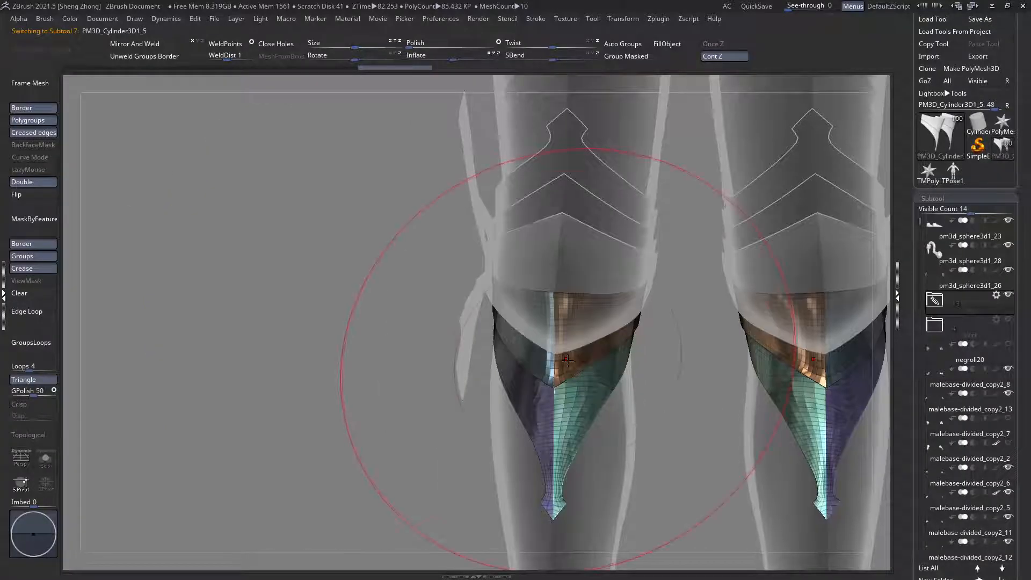
Step: Remove the other leg's copy of the below-knee lames and split the remaining ones with Split To Similar Parts
ctrl+shift+drag(314, 165, 674, 543)
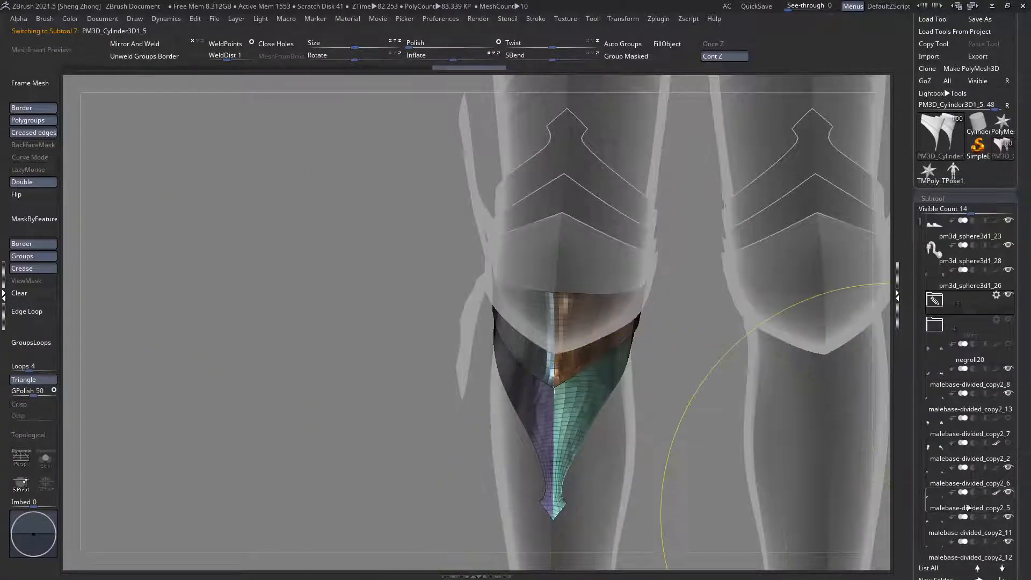
scroll(952, 508, down, 5)
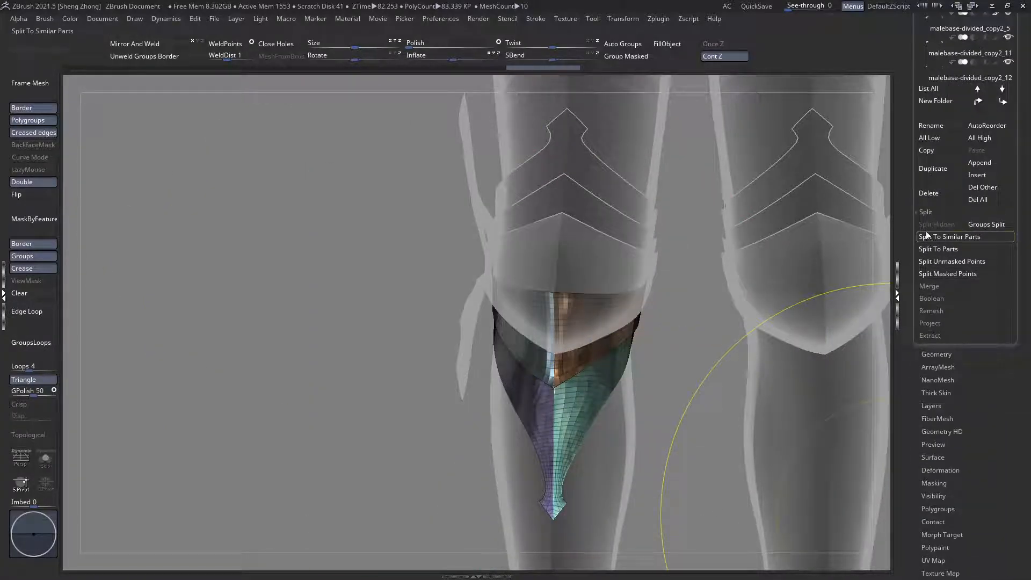
click(936, 239)
click(842, 272)
Step: Slice a curved corner off the outer end of the purple lower lame and remove the cut piece from view
ctrl+right_drag(570, 323, 463, 345)
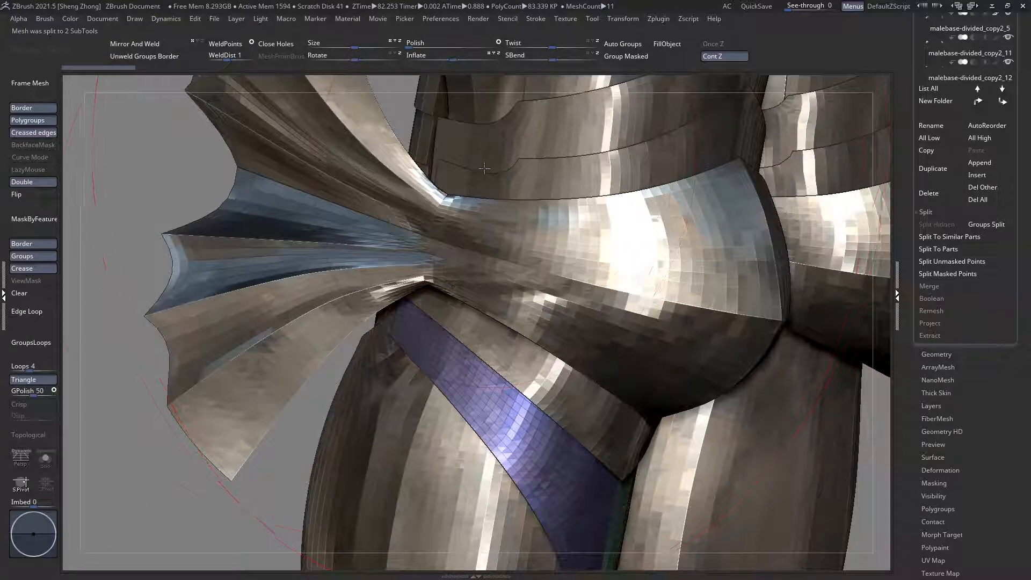
right_drag(461, 288, 434, 405)
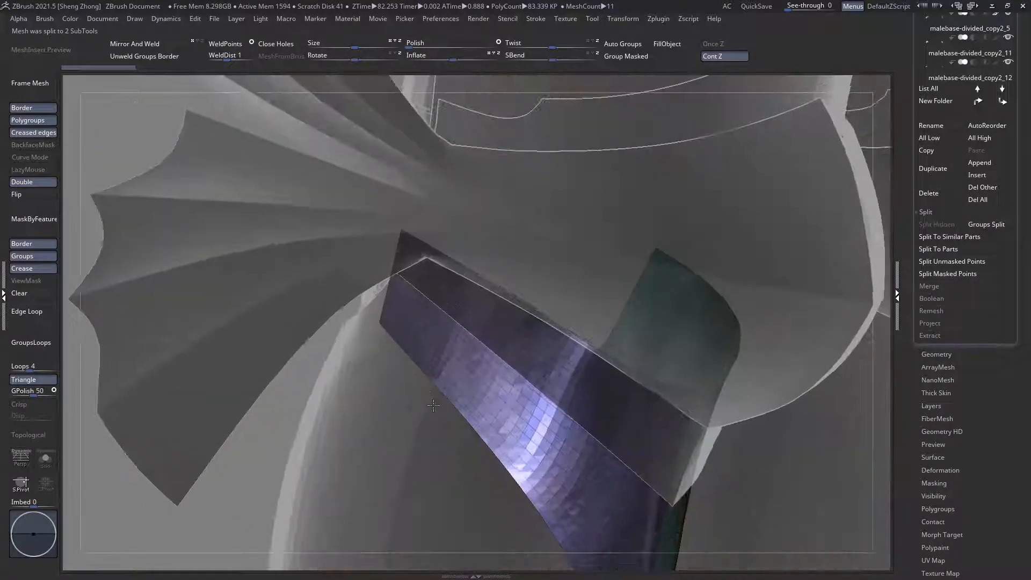
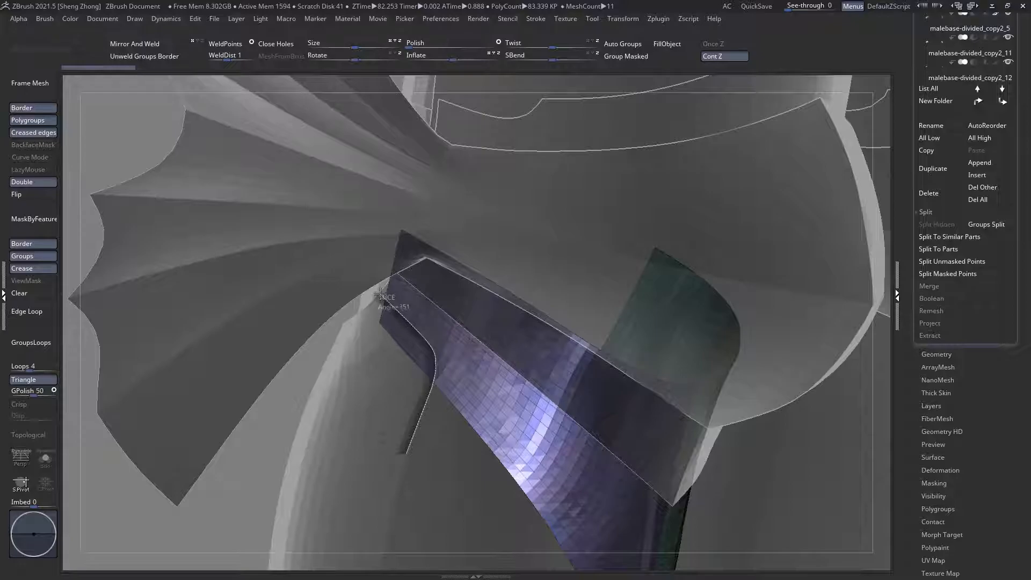
ctrl+shift+drag(379, 293, 381, 321)
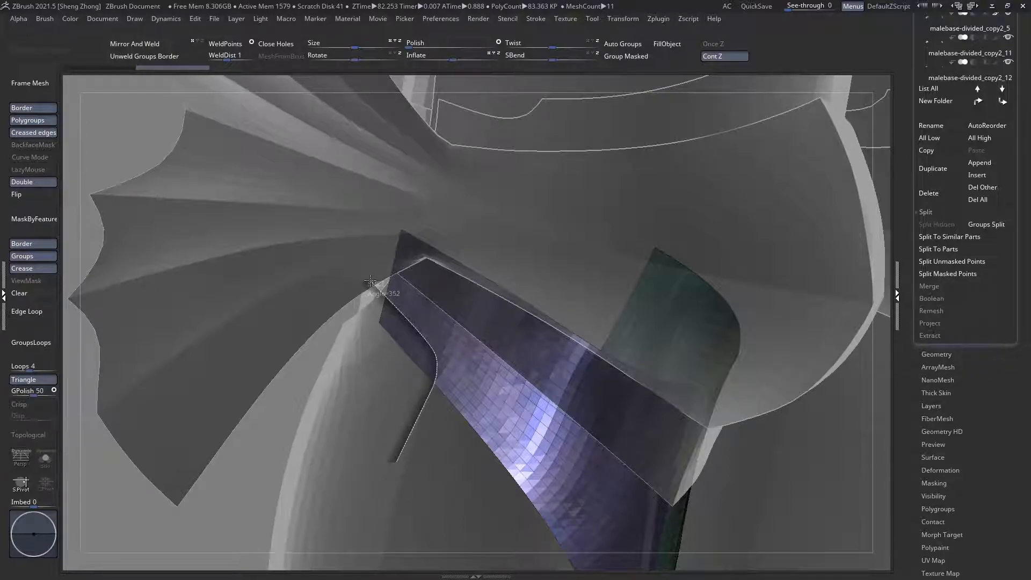
ctrl+shift+drag(370, 280, 369, 278)
ctrl+shift+click(407, 345)
ctrl+shift+click(407, 346)
ctrl+right_drag(407, 350, 326, 305)
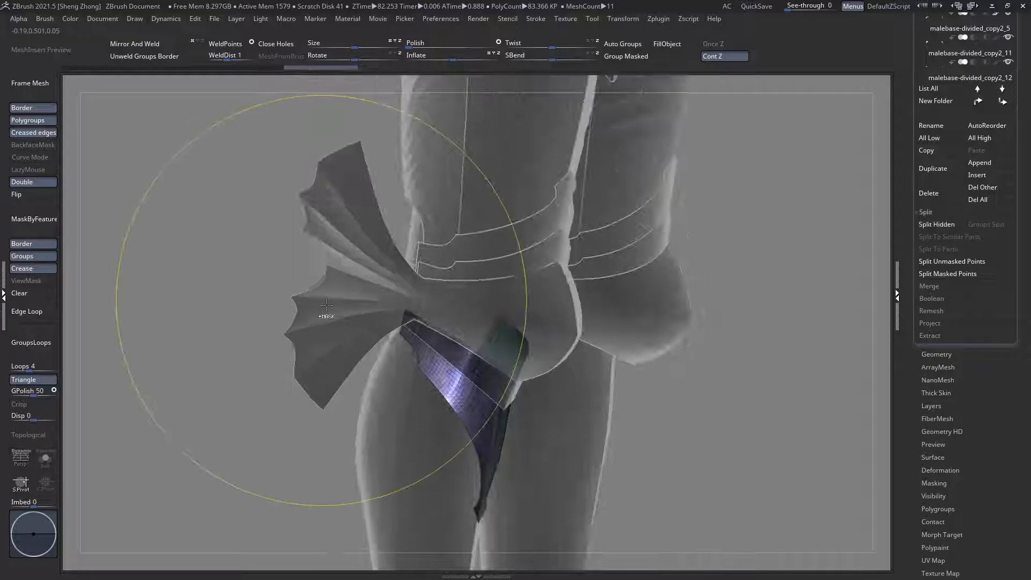
Step: Inspect the inner side of the knee and the calf plates behind the lower lame
key(shift+f)
right_drag(408, 333, 368, 329)
right_drag(527, 328, 542, 349)
key(shift+f)
alt+click(537, 390)
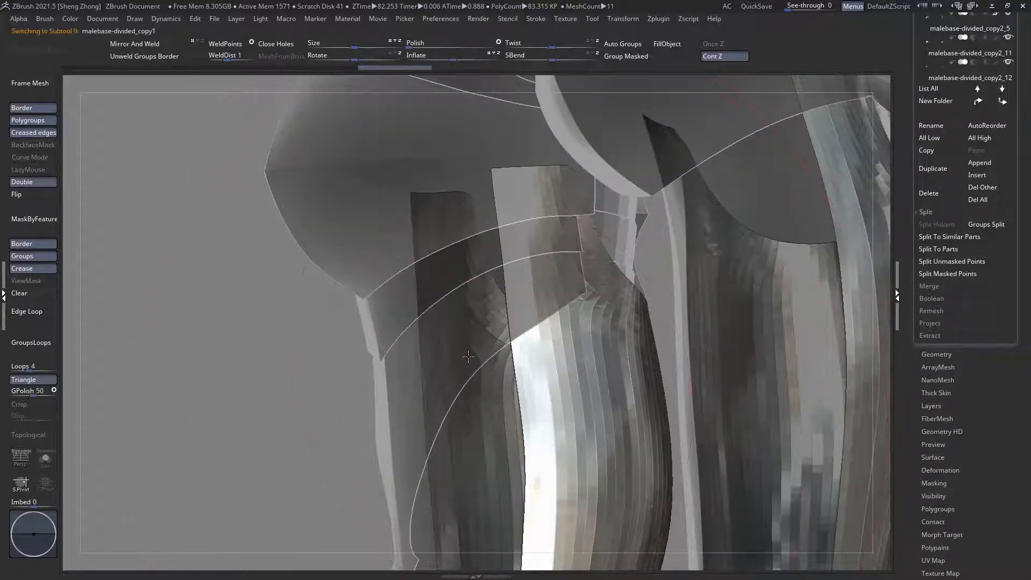
alt+click(540, 306)
key(shift+f)
right_drag(543, 372, 545, 388)
key(shift+f)
alt+click(540, 430)
alt+click(499, 451)
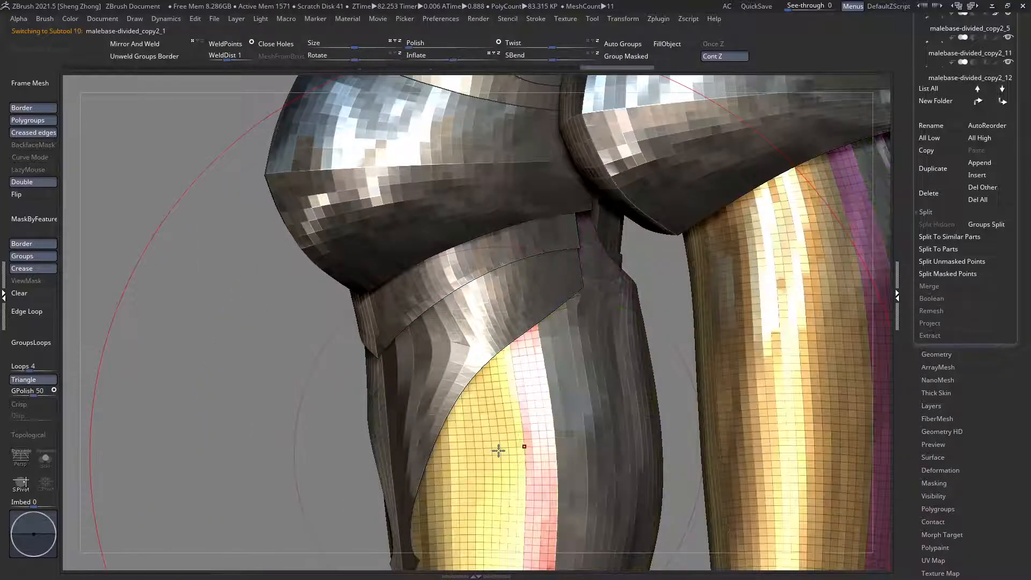
Step: Slice a curved corner off the teal lower lame's inner end, delete it, and select the lame above it
alt+click(498, 330)
ctrl+right_drag(536, 287, 562, 316)
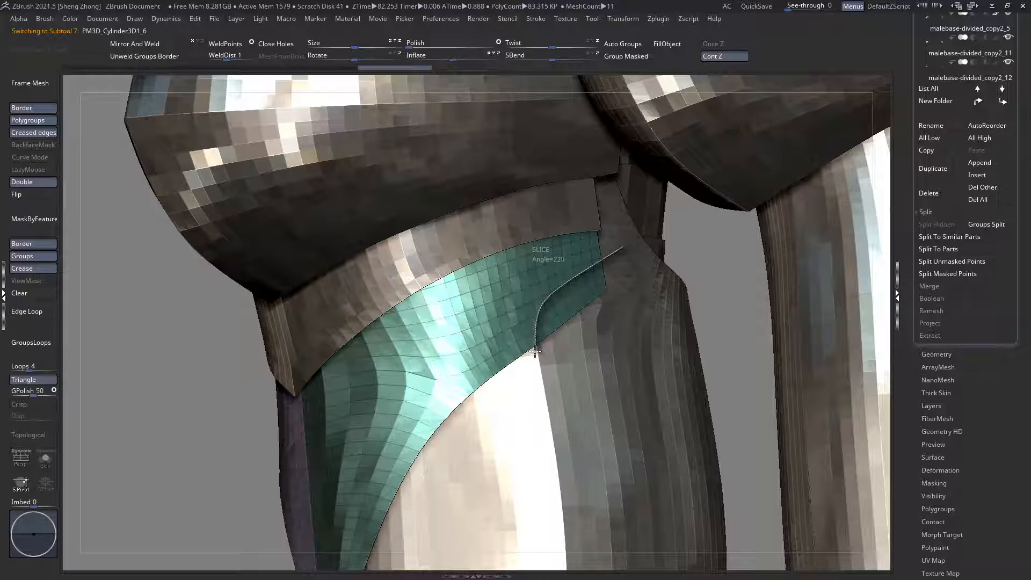
ctrl+shift+click(572, 310)
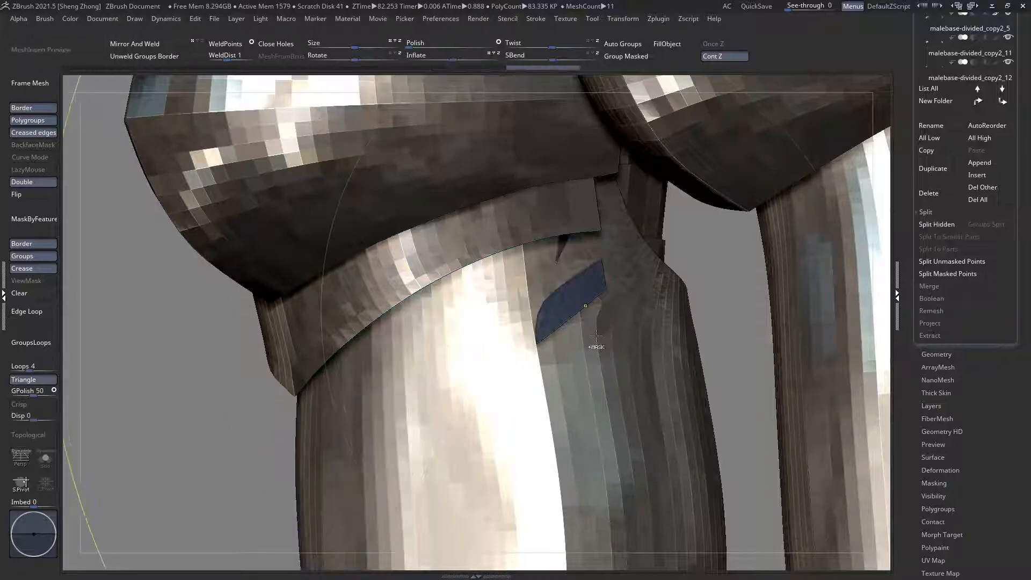
ctrl+shift+click(596, 344)
key(shift+t)
ctrl+shift+click(581, 303)
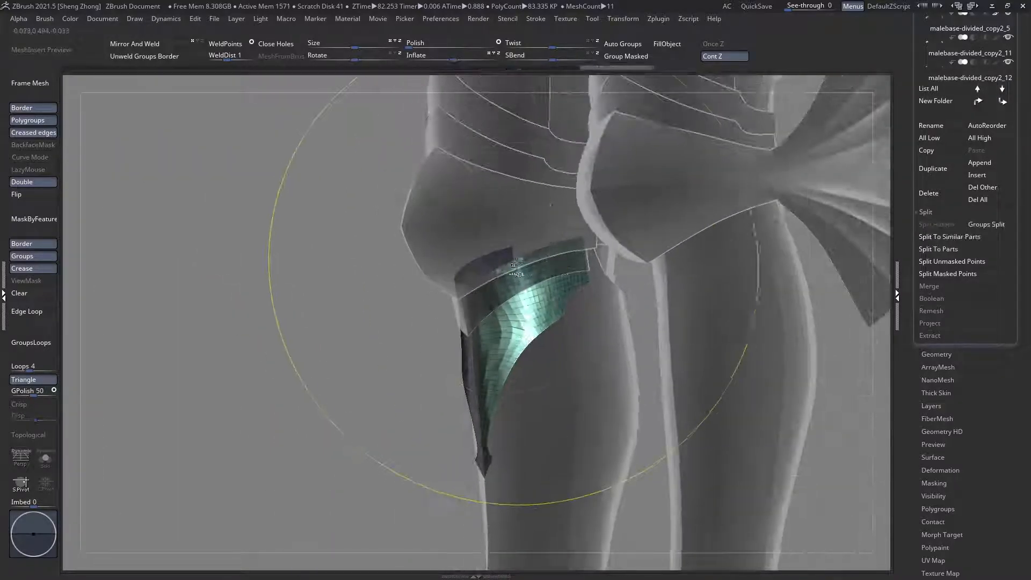
ctrl+right_drag(573, 315, 607, 289)
alt+click(575, 289)
key(shift+t)
key(shift+t)
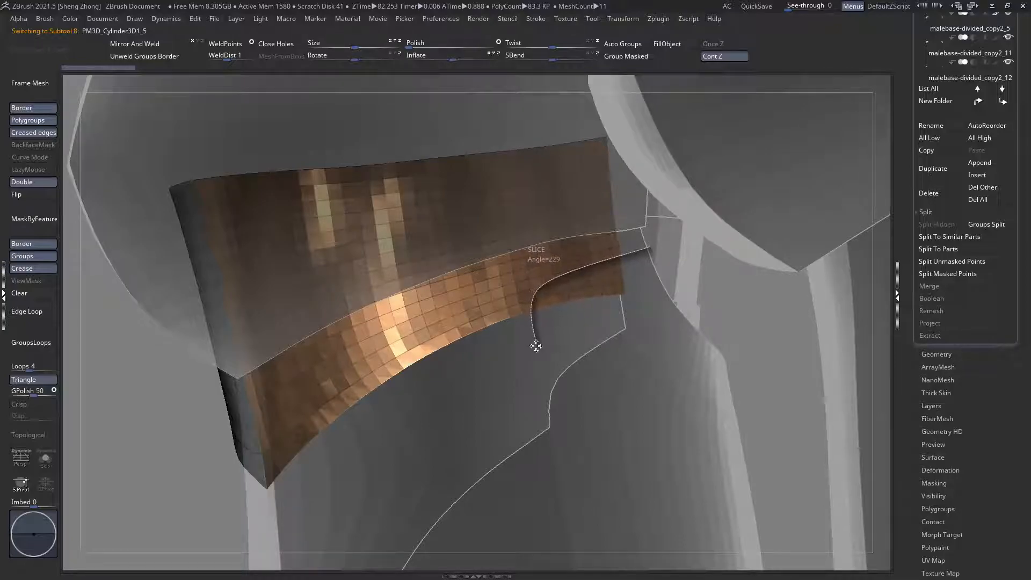
Step: Try slicing a curved corner off the inner end of the brown upper lame and undo the cut
ctrl+shift+drag(537, 346, 537, 348)
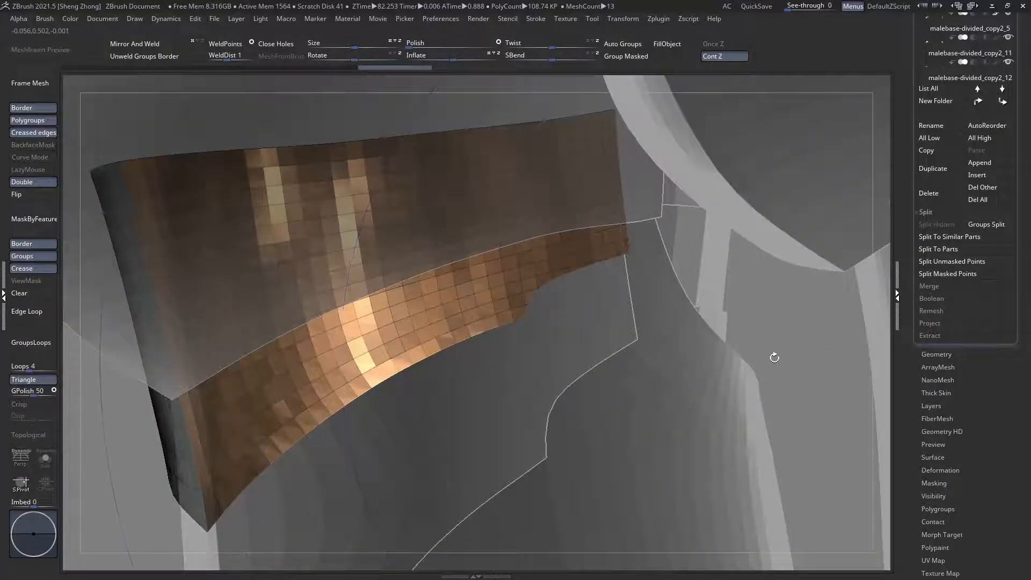
key(shift+f)
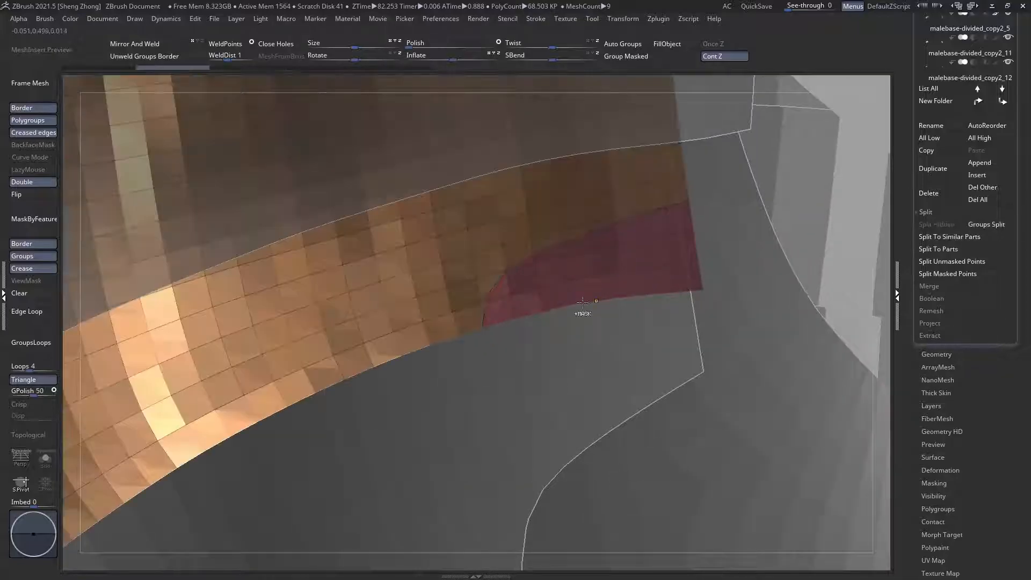
ctrl+shift+drag(726, 197, 523, 255)
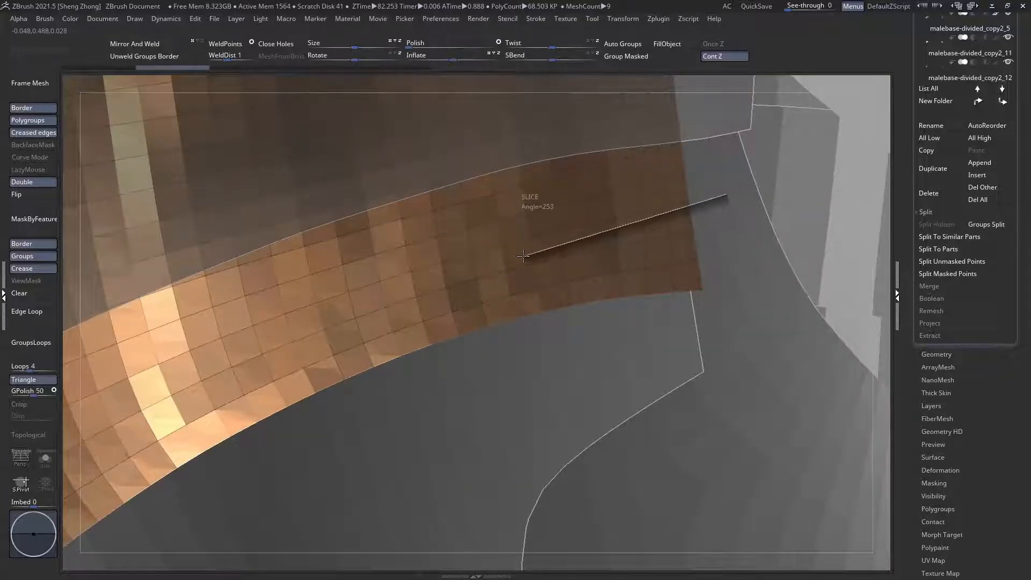
ctrl+shift+drag(499, 425, 499, 389)
ctrl+right_drag(511, 368, 569, 288)
key(ctrl+z)
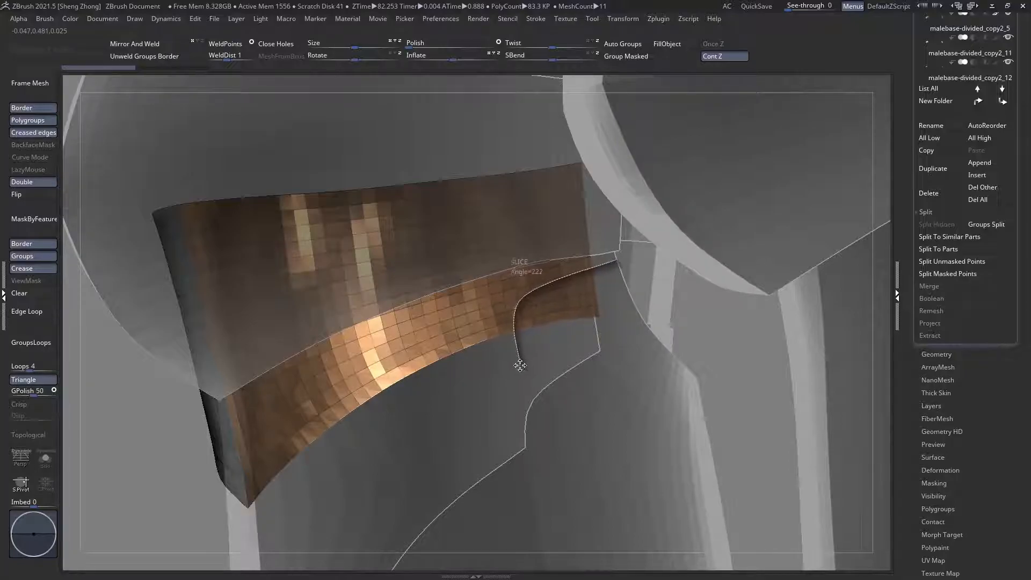
Step: Slice a smoother curved corner off the brown upper lame's inner end and delete the cut piece
ctrl+shift+drag(512, 383, 514, 383)
ctrl+right_drag(532, 305, 424, 279)
ctrl+shift+click(561, 311)
ctrl+shift+click(560, 312)
key(ctrl+Delete)
Step: Select the knee plate, mask everything except its inner side panels and show the full plate
key(shift+f)
alt+click(499, 264)
key(w)
right_drag(529, 287, 435, 244)
ctrl+shift+click(434, 245)
ctrl+shift+drag(236, 199, 256, 219)
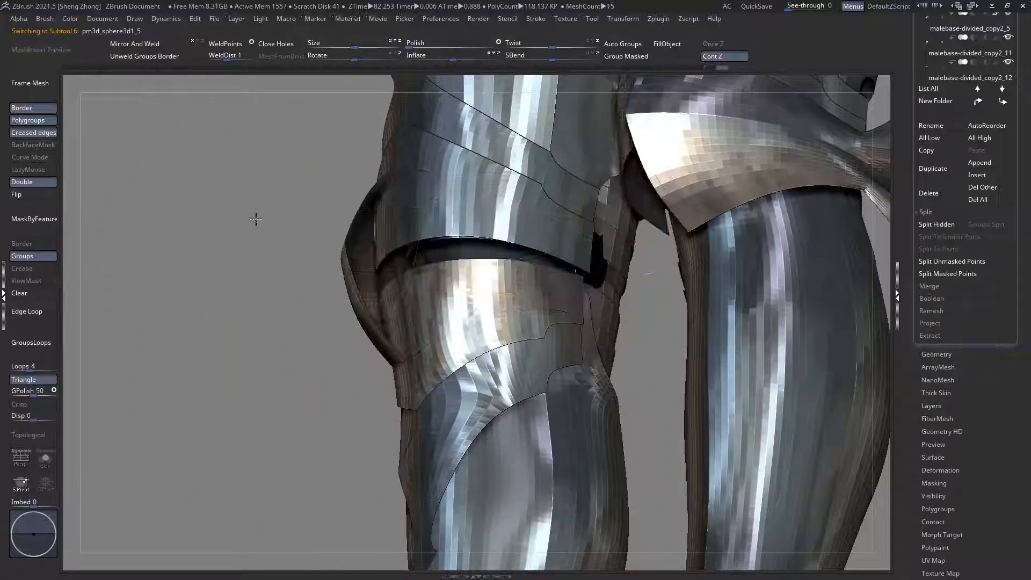
ctrl+click(256, 218)
ctrl+shift+click(256, 218)
Step: Sculpt the inner end of the knee plate closer to the leg and check it from the front and back
key(q)
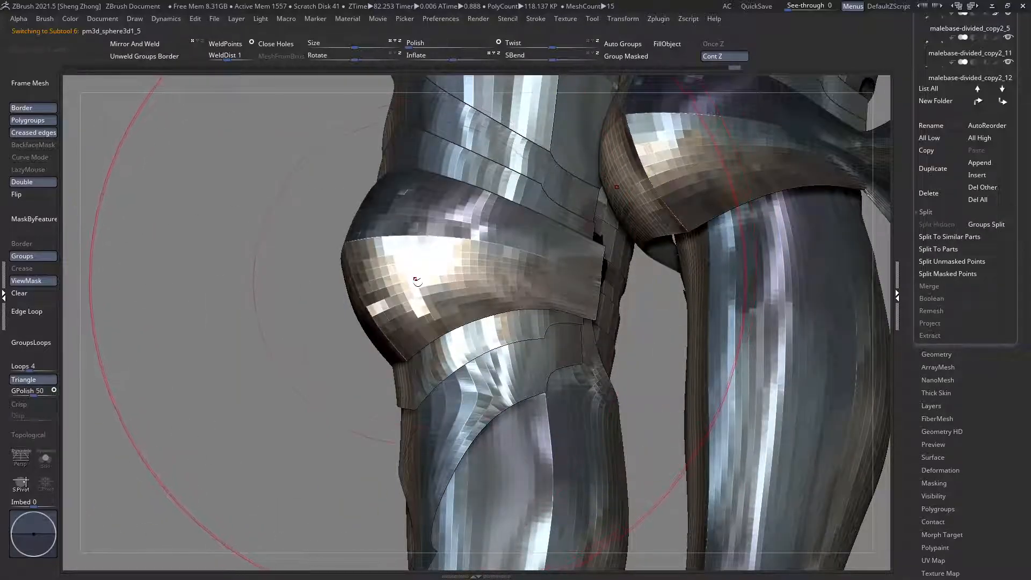
key(space)
key(space)
drag(587, 289, 544, 304)
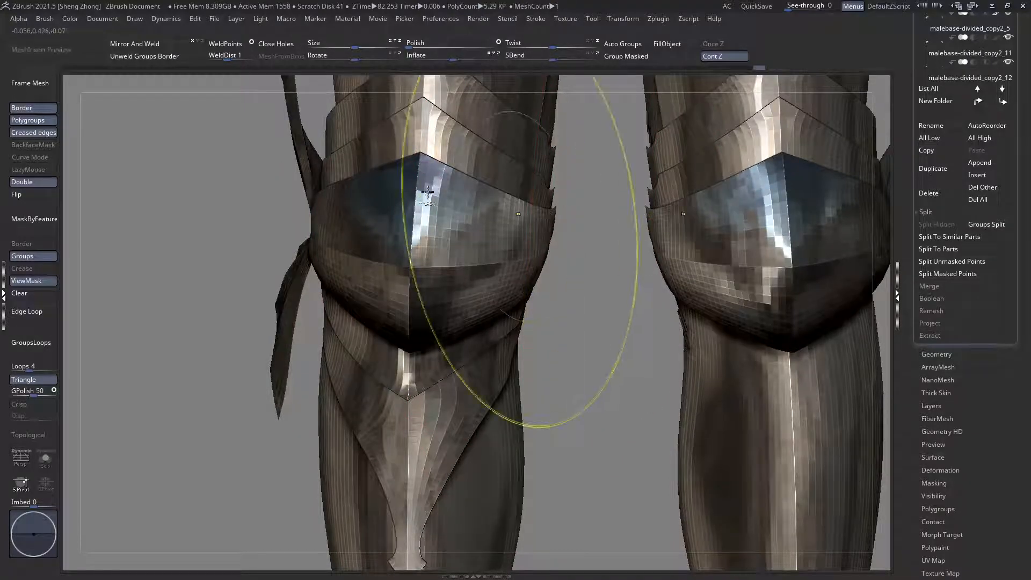
ctrl+right_drag(445, 197, 447, 137)
right_drag(519, 189, 536, 221)
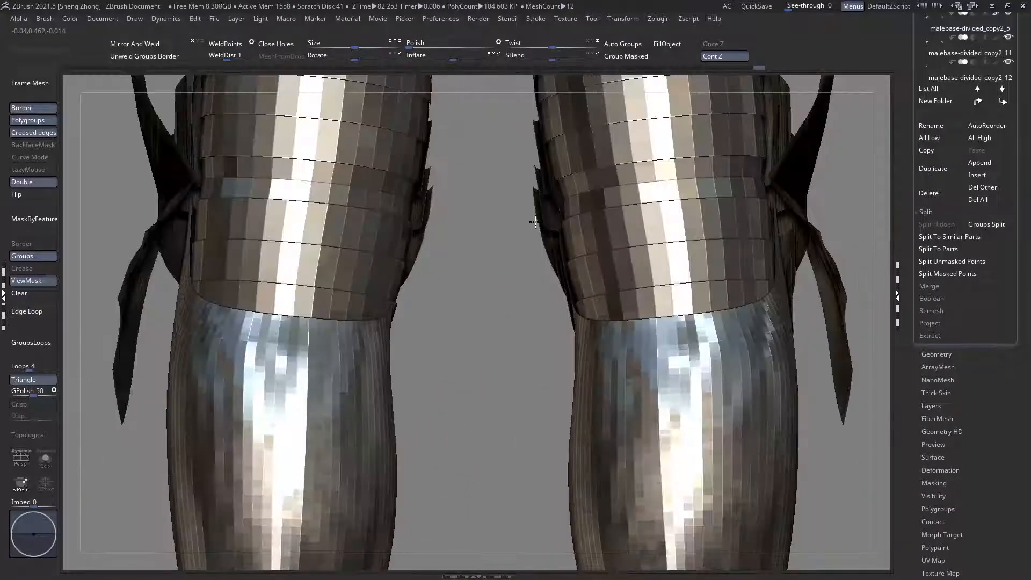
alt+right_drag(536, 290, 523, 337)
right_drag(513, 263, 565, 324)
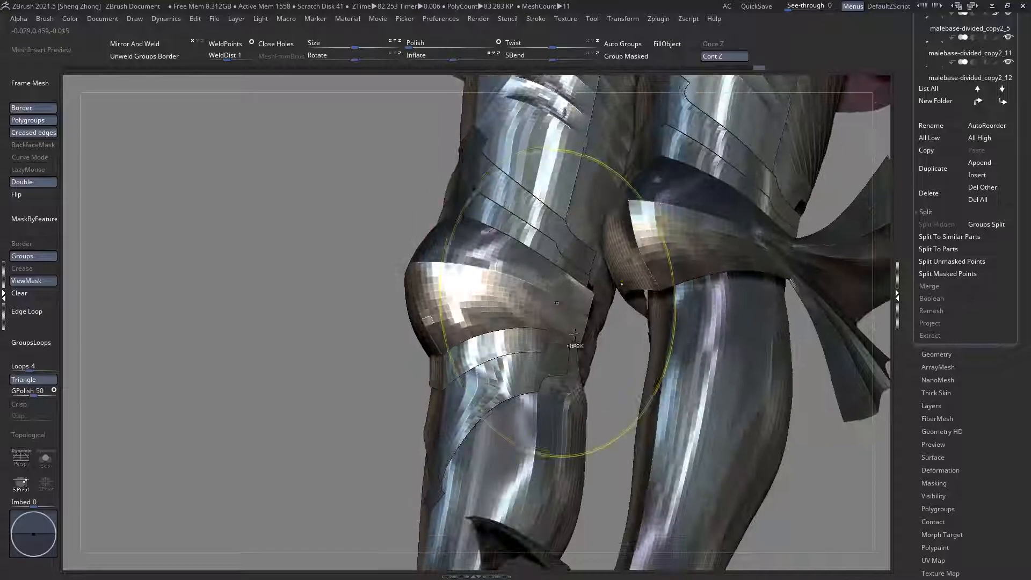
Step: Clear the knee plate's mask and take away the end strip of polygons on its inner side using edge-loop lasso selection
key(f)
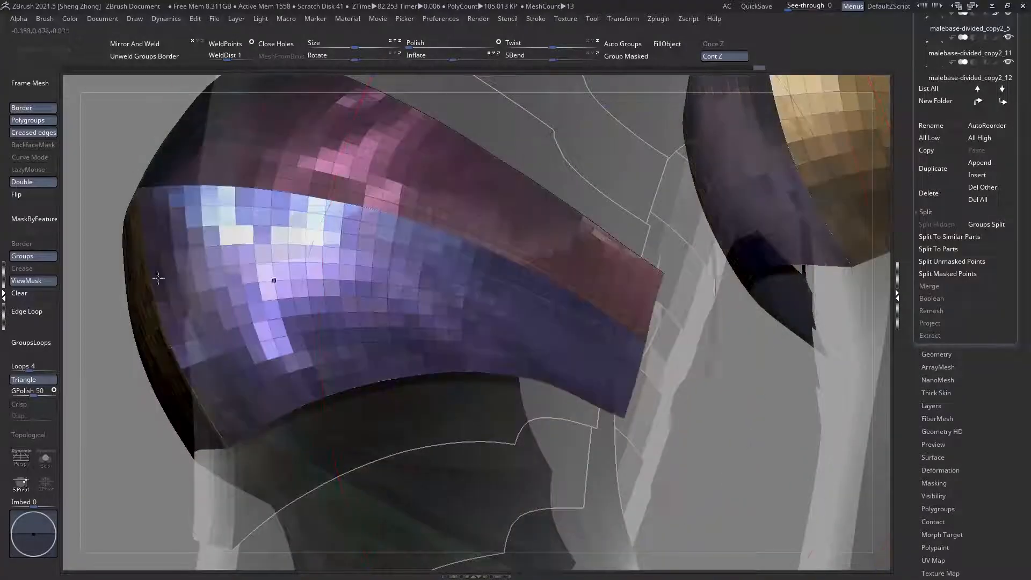
click(25, 292)
key(space)
key(b)
key(s)
key(l)
ctrl+right_drag(619, 344, 636, 328)
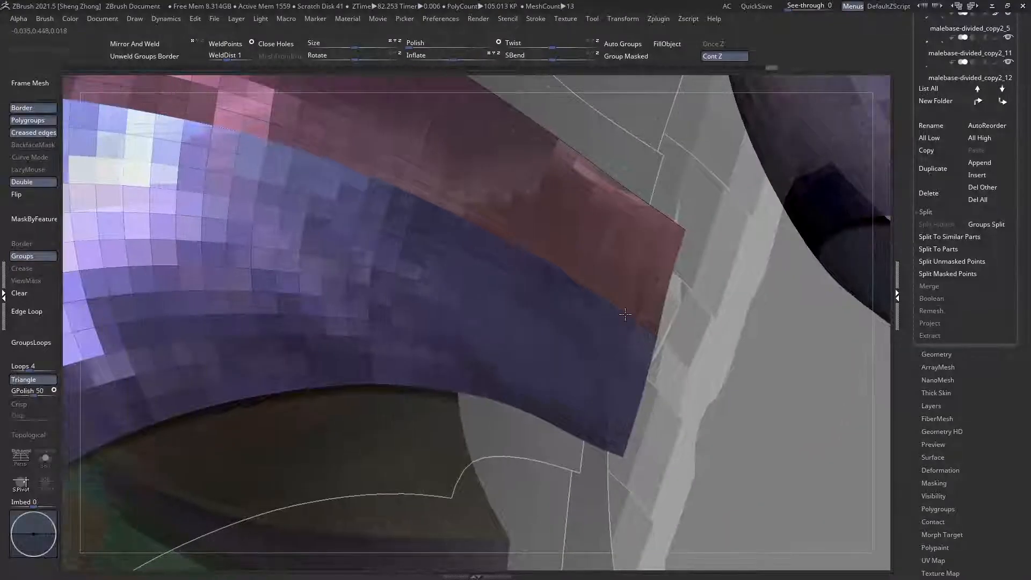
ctrl+shift+click(627, 319)
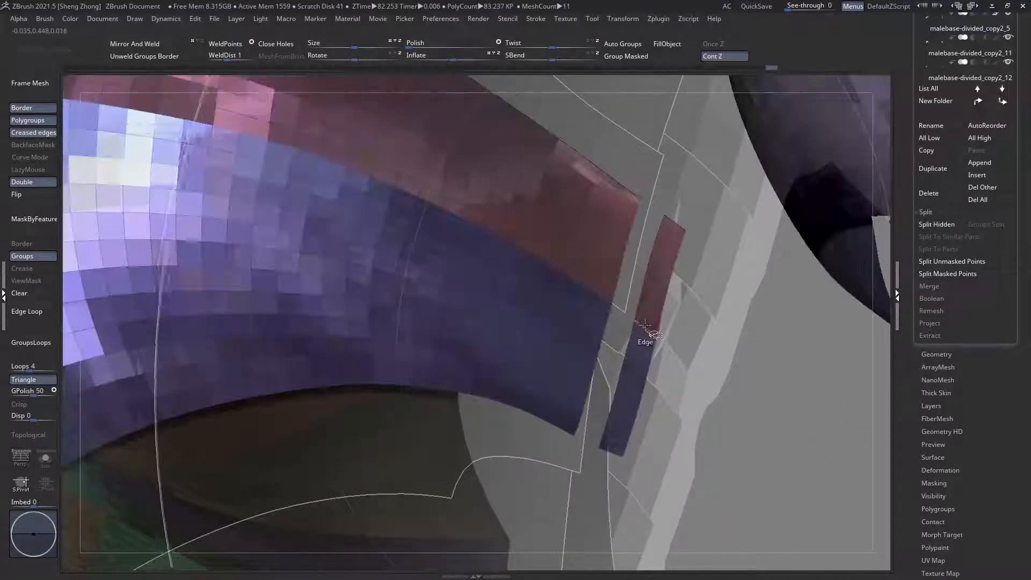
ctrl+shift+click(639, 324)
ctrl+right_drag(636, 325, 453, 241)
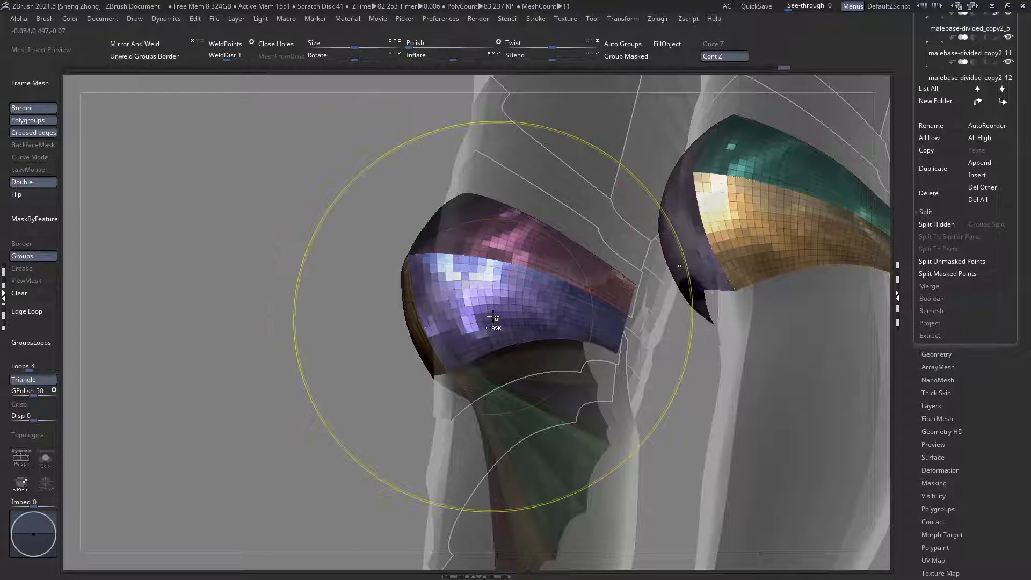
ctrl+right_drag(616, 354, 422, 172)
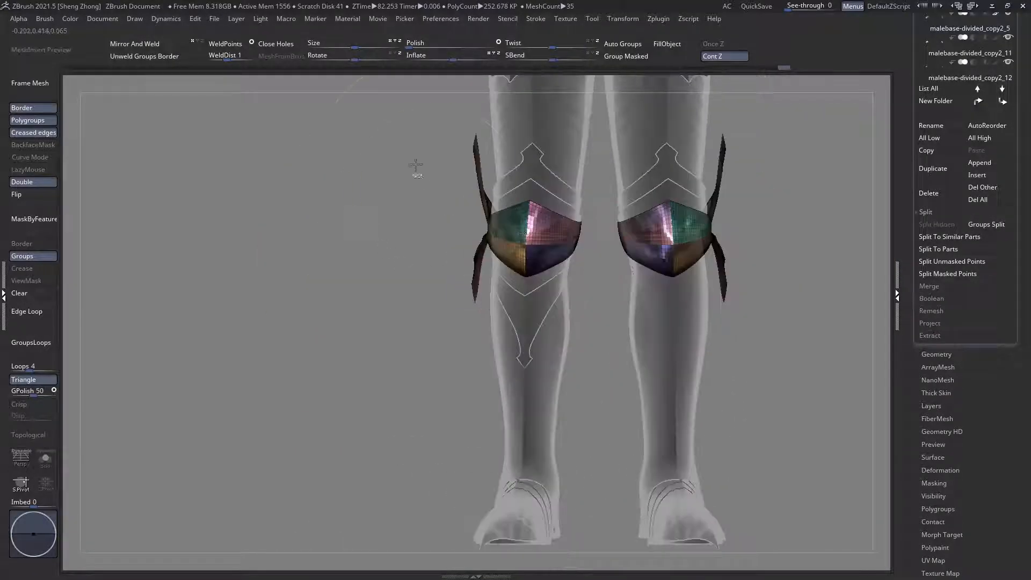
Step: Keep only the knee plate on the figure's right leg, removing the other leg's copy
ctrl+shift+drag(399, 120, 575, 356)
right_drag(578, 322, 759, 361)
alt+right_drag(695, 303, 637, 256)
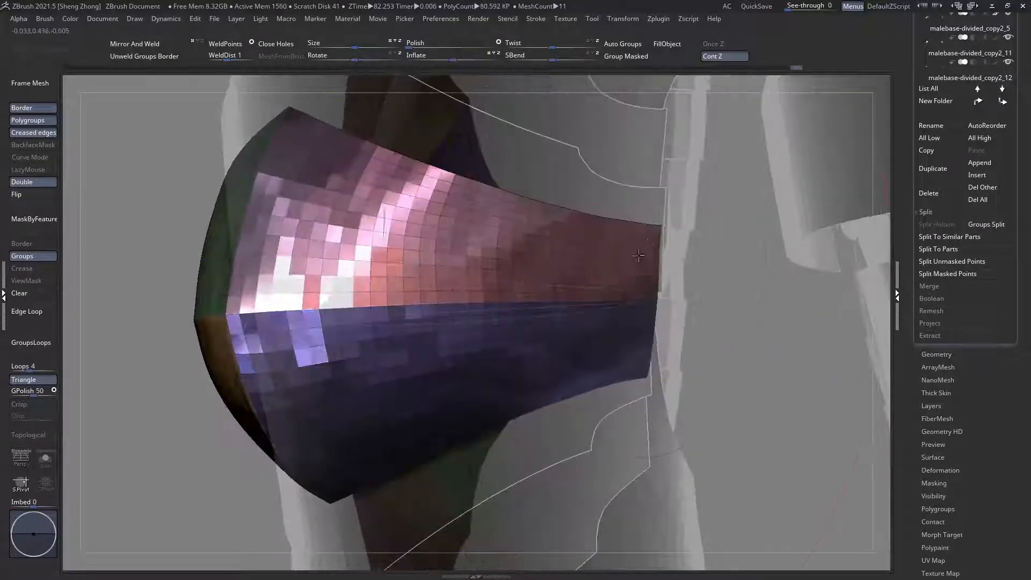
Step: Adjust the end edge on the knee plate's inner side with a transpose line while the rest of the plate is masked
ctrl+shift+drag(660, 171, 655, 255)
ctrl+shift+drag(634, 380, 644, 432)
right_drag(658, 379, 658, 297)
key(w)
mouse_move(558, 296)
mouse_down()
mouse_move(677, 310)
mouse_move(637, 301)
mouse_up()
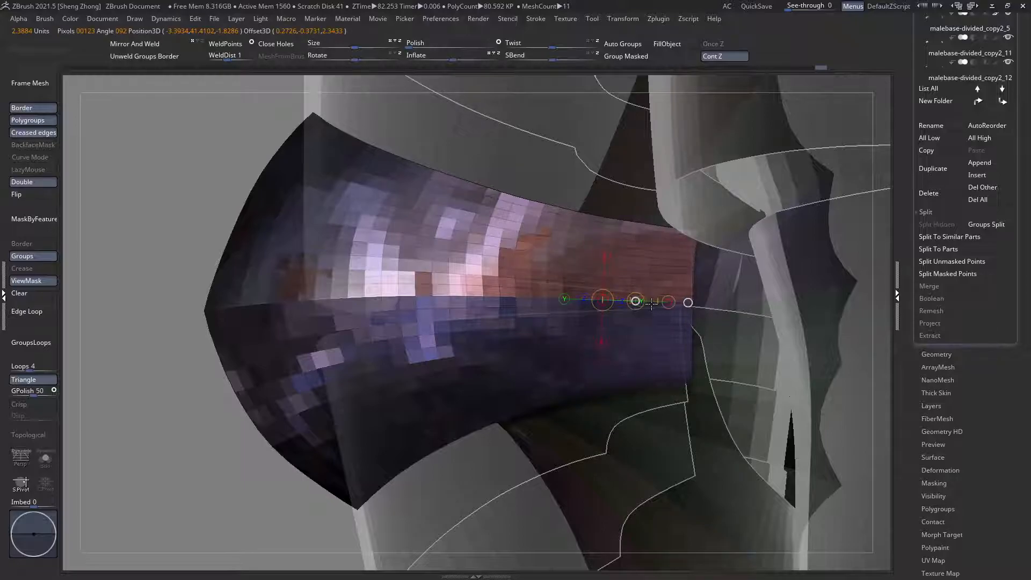
right_drag(645, 275, 689, 237)
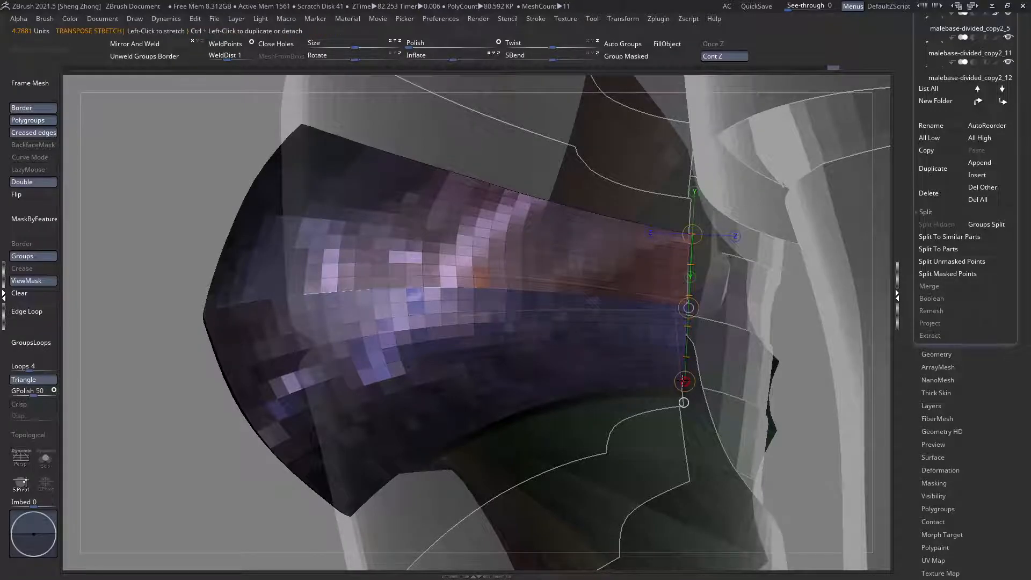
key(q)
Step: Clear the knee plate's mask and mirror and weld the plate onto the figure's other leg
key(shift+t)
key(shift+f)
ctrl+right_drag(623, 354, 598, 282)
right_drag(698, 273, 587, 294)
right_drag(637, 260, 773, 285)
ctrl+right_drag(483, 344, 441, 250)
click(41, 292)
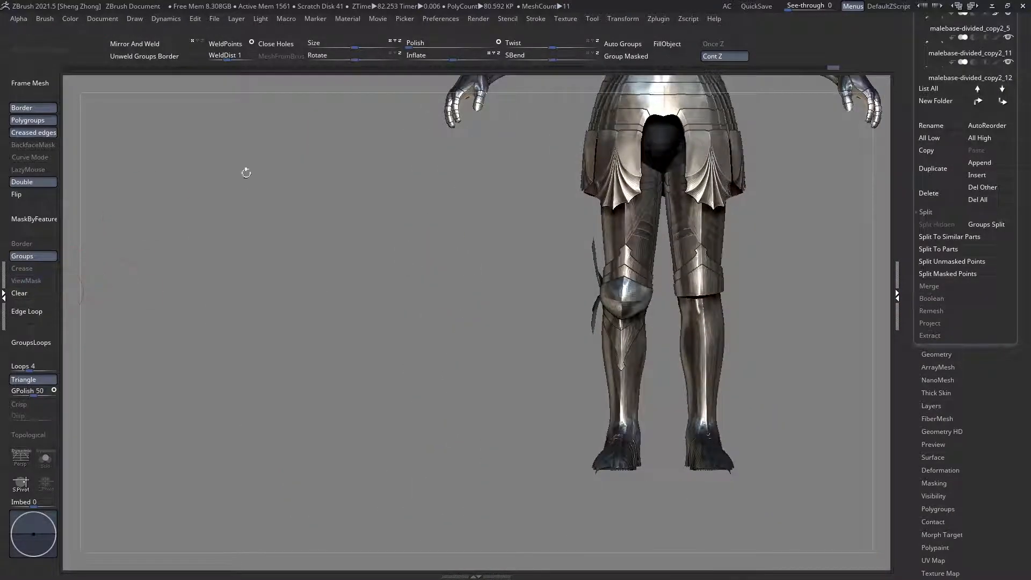
click(145, 47)
alt+right_drag(568, 288, 573, 379)
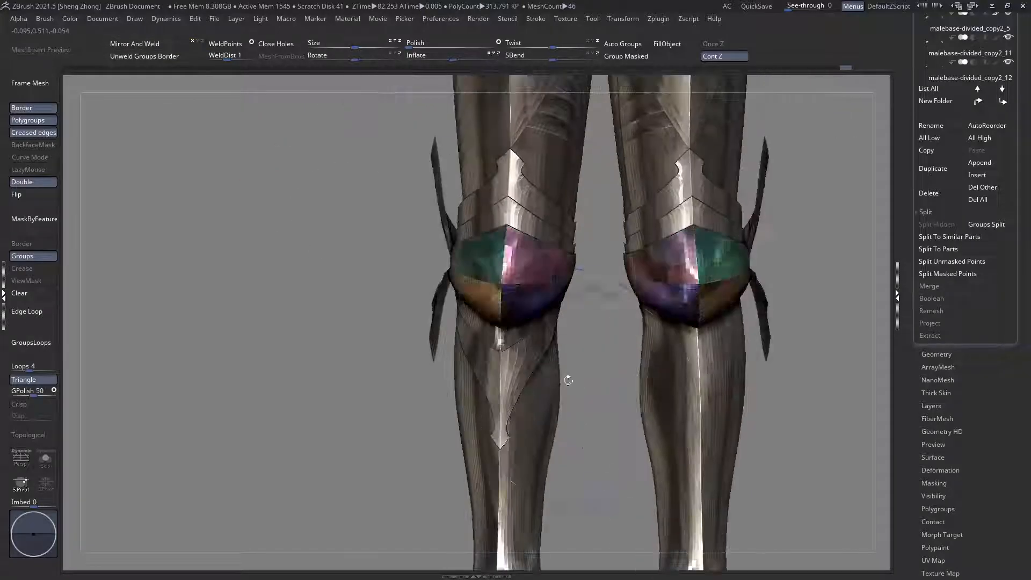
Step: Select the upper lame below the right knee and slice a curved notch at its outer lower corner
alt+click(501, 342)
mouse_move(500, 342)
right_down()
mouse_move(435, 346)
mouse_move(580, 270)
mouse_move(475, 318)
mouse_move(570, 294)
mouse_move(472, 311)
mouse_move(529, 303)
mouse_move(393, 285)
mouse_move(333, 343)
right_up()
key(shift+t)
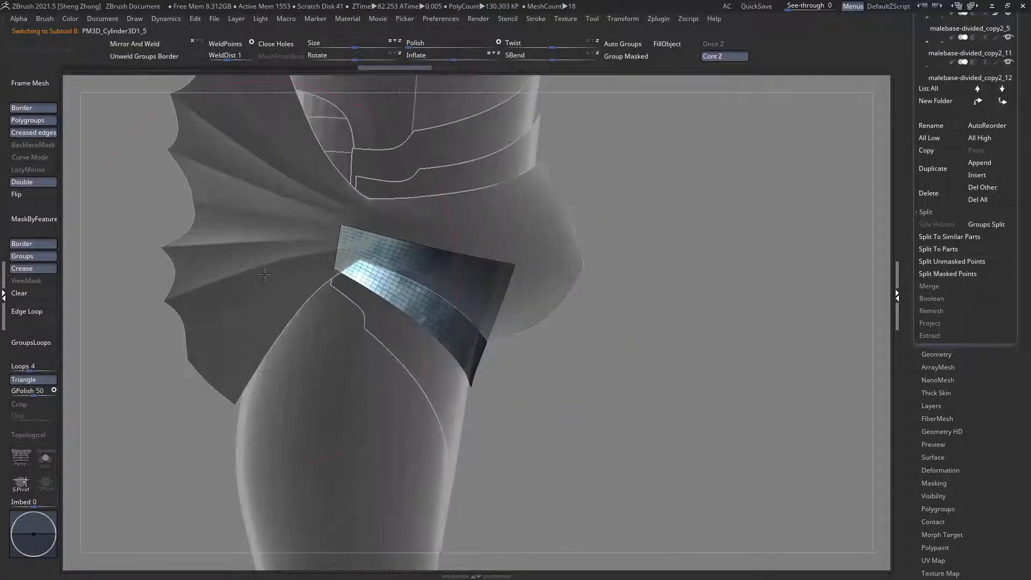
key(space)
click(201, 314)
key(s)
key(t)
mouse_move(416, 356)
alt+right_down()
mouse_move(466, 322)
mouse_move(443, 359)
alt+right_up()
ctrl+shift+drag(442, 365, 451, 321)
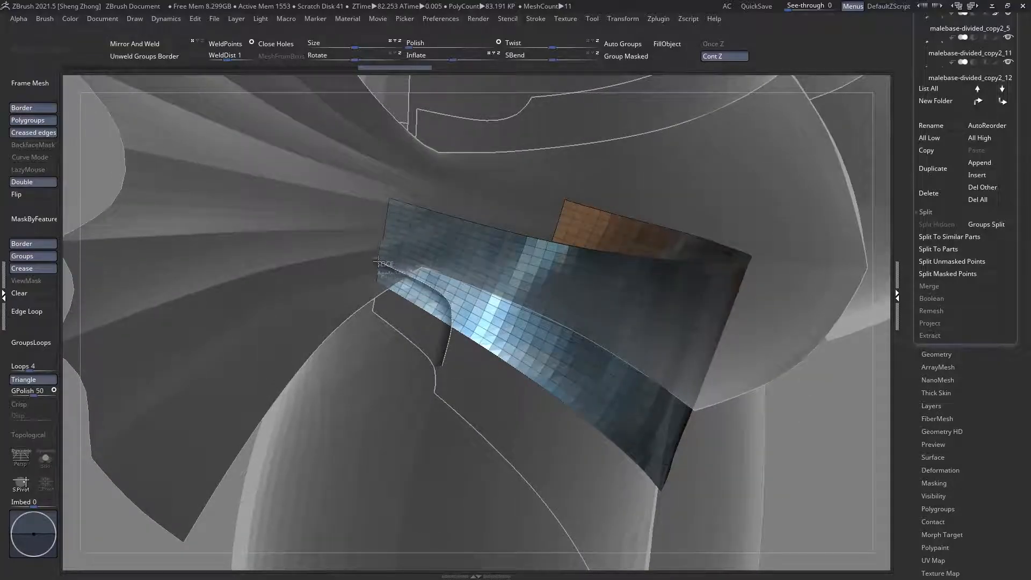
ctrl+shift+drag(371, 257, 370, 256)
Step: Remove the sliced-off corner piece from the upper lame below the knee
ctrl+shift+click(413, 294)
ctrl+shift+click(414, 294)
ctrl+right_drag(411, 291, 261, 189)
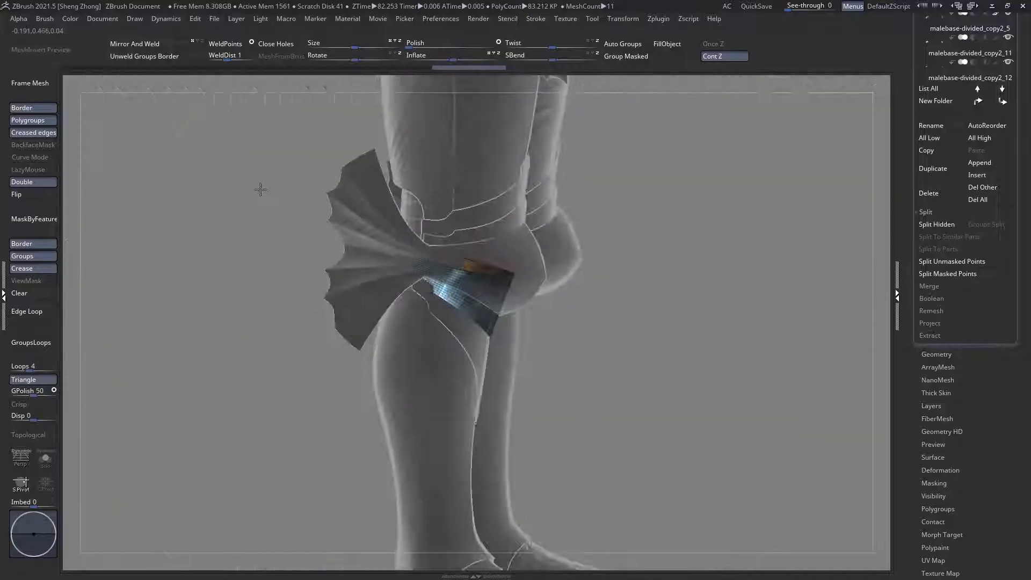
key(shift+f)
Step: Examine the knee plates and surrounding lames from the front and both sides, with the geometry settings expanded
right_drag(494, 334, 449, 323)
ctrl+right_drag(430, 253, 600, 317)
drag(1019, 365, 1019, 417)
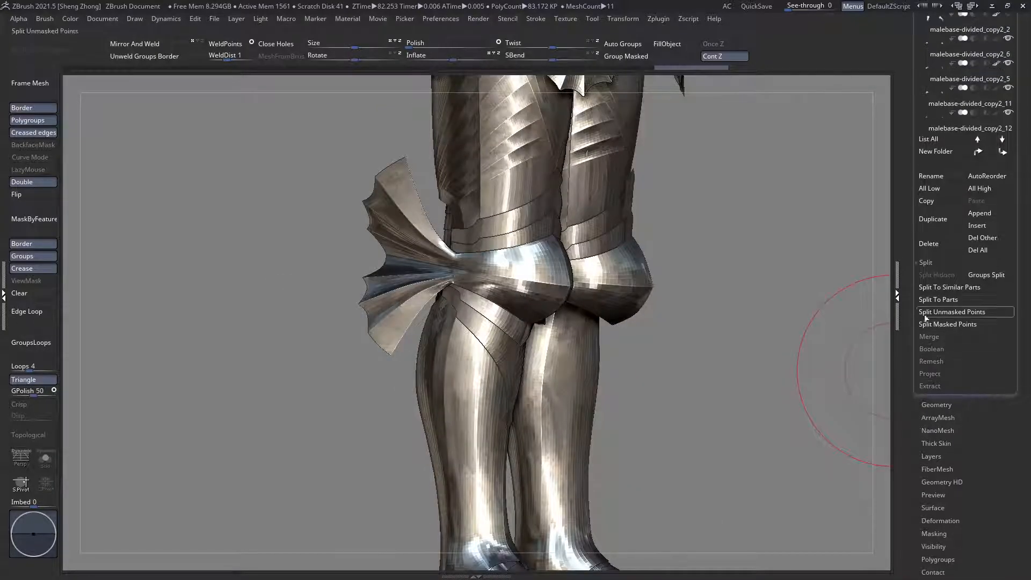
click(934, 407)
ctrl+right_drag(617, 305, 374, 255)
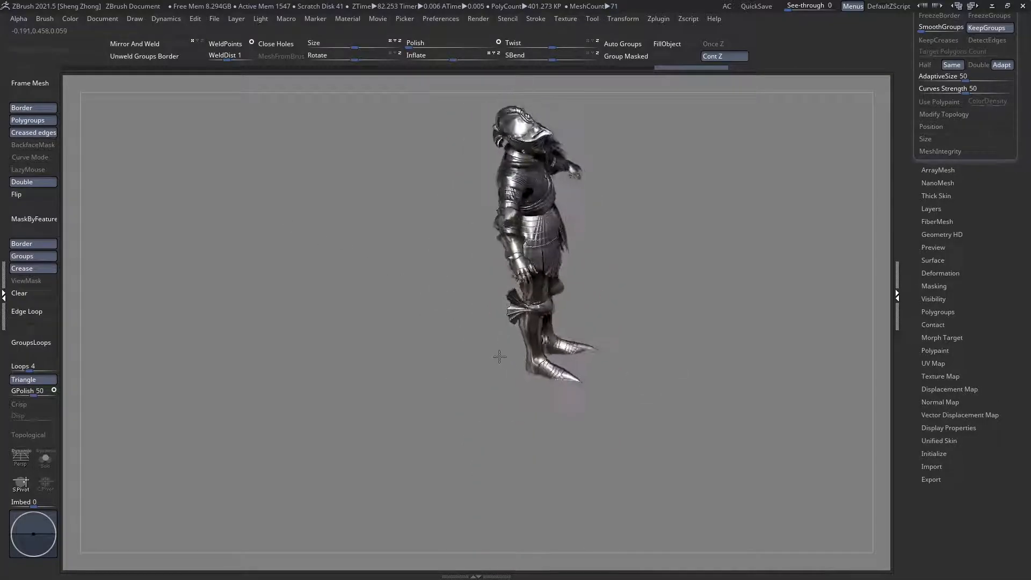
ctrl+right_drag(538, 318, 768, 377)
right_drag(697, 357, 533, 333)
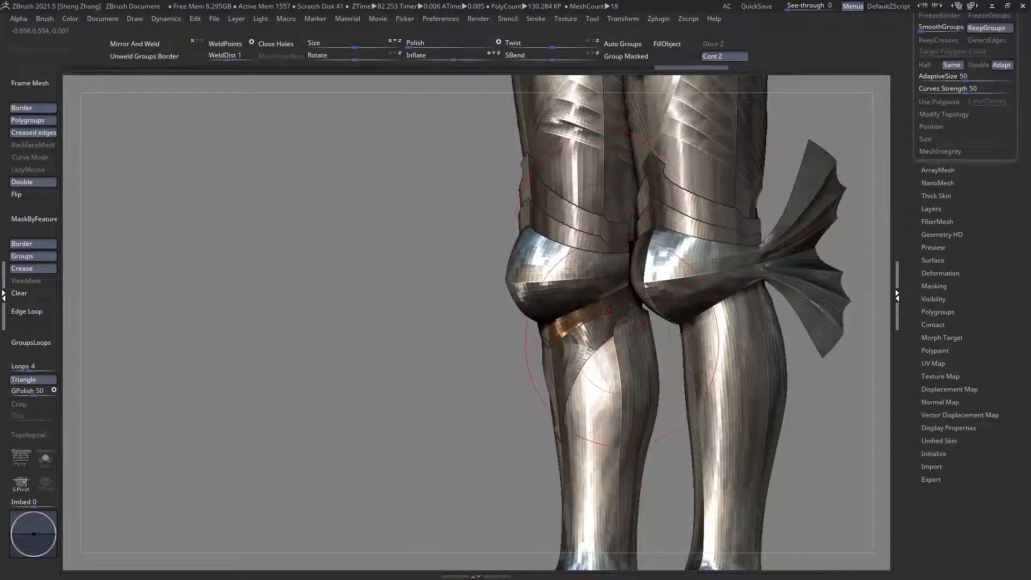
right_drag(605, 330, 867, 262)
drag(997, 243, 988, 322)
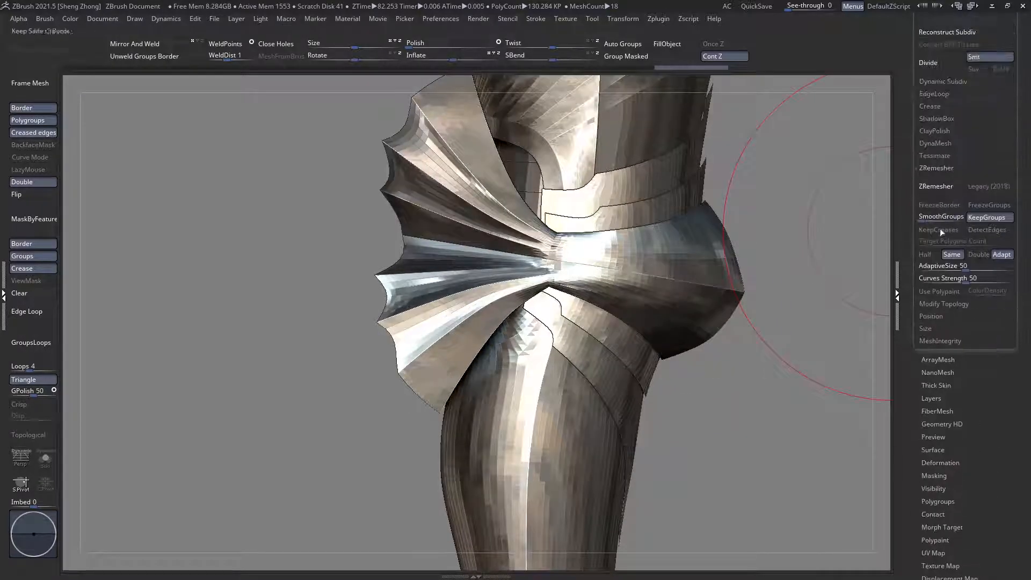
right_drag(837, 236, 666, 274)
alt+click(704, 263)
right_drag(686, 329, 757, 333)
right_drag(657, 382, 641, 411)
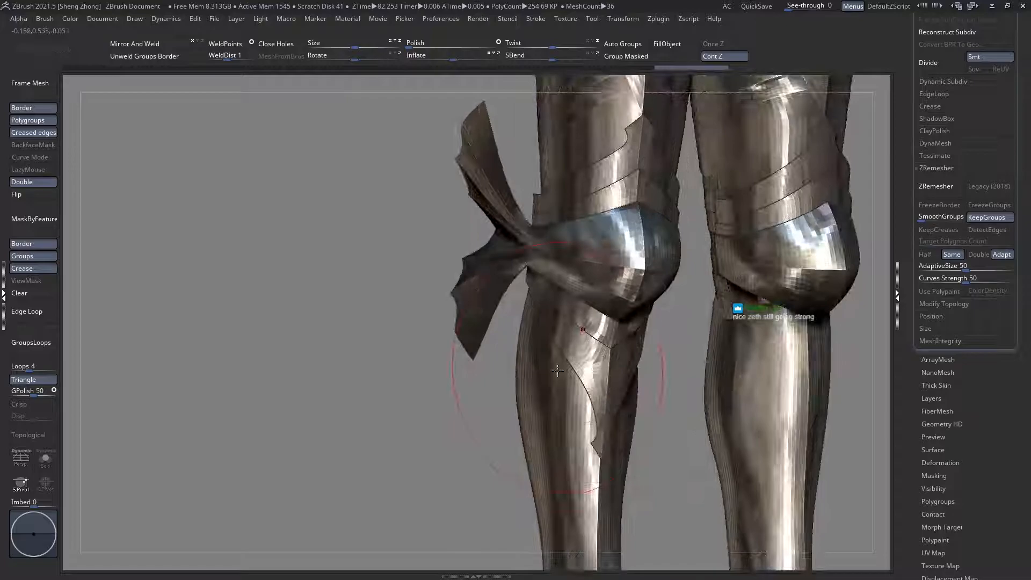
Step: Slice a second curved scallop along the outer lower edge of the upper lame below the knee
right_drag(536, 332, 605, 350)
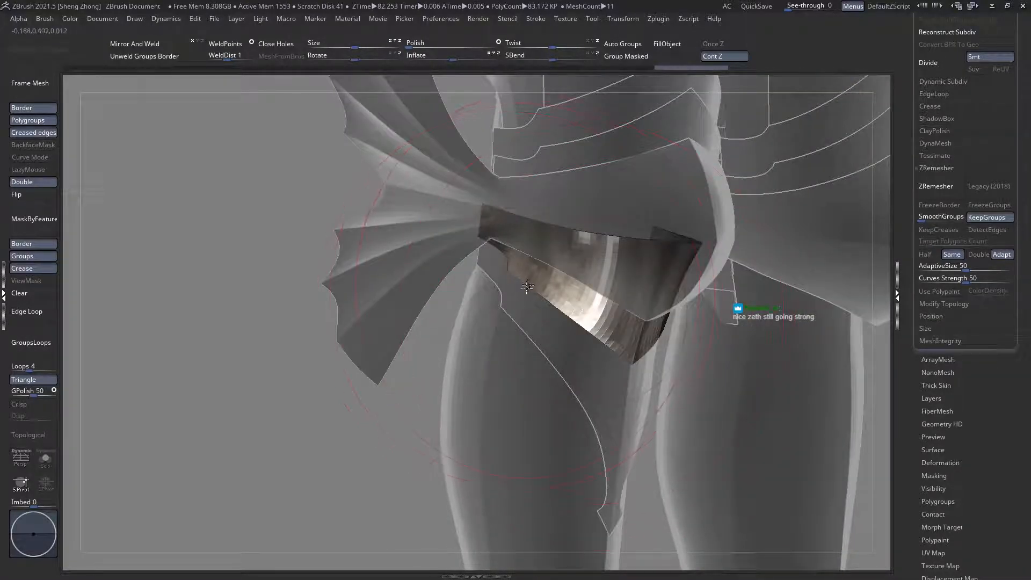
key(space)
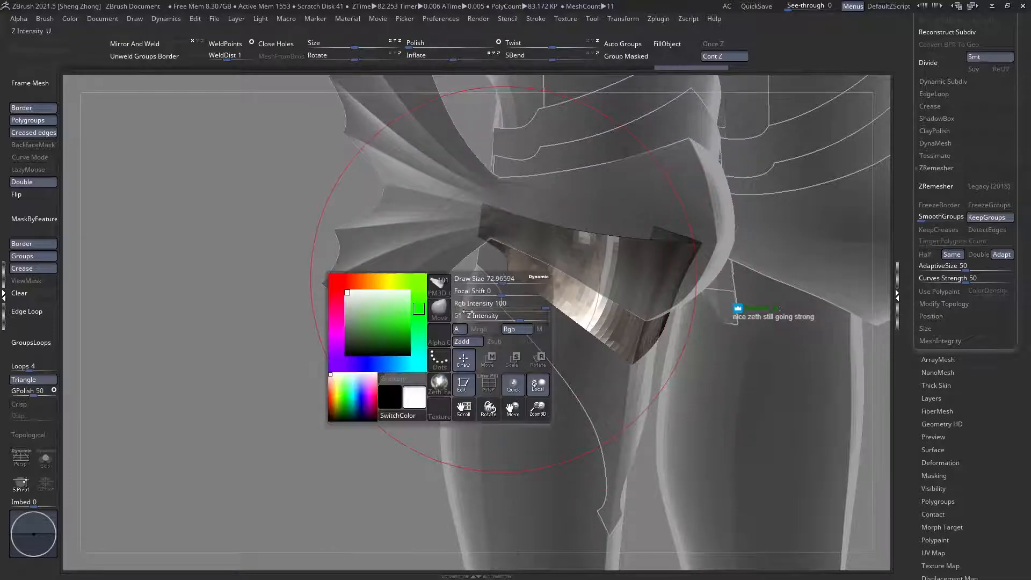
key(b)
key(s)
key(c)
ctrl+right_drag(562, 347, 565, 376)
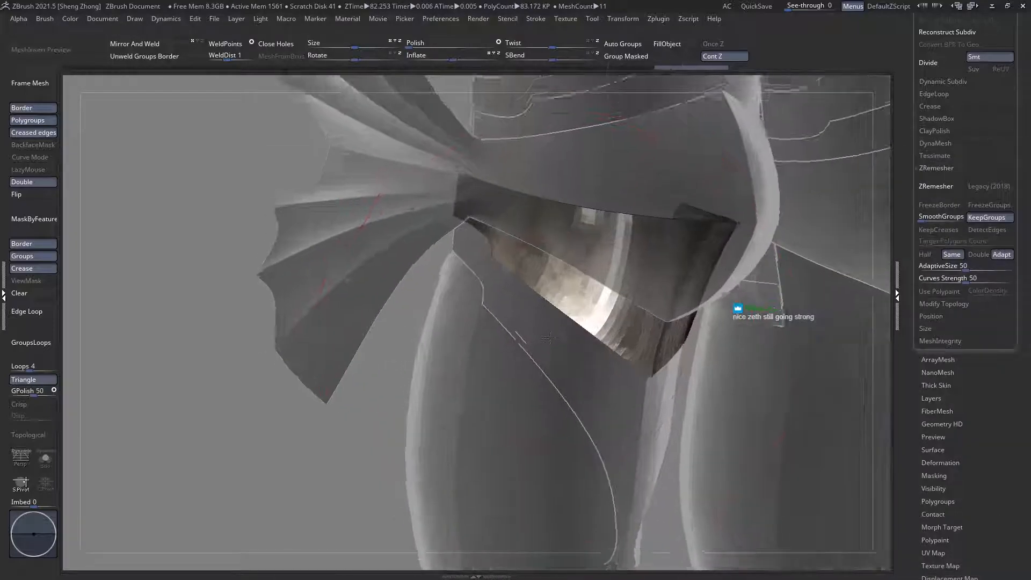
key(space)
key(b)
key(s)
key(u)
ctrl+right_drag(595, 322, 586, 347)
ctrl+shift+drag(585, 346, 569, 305)
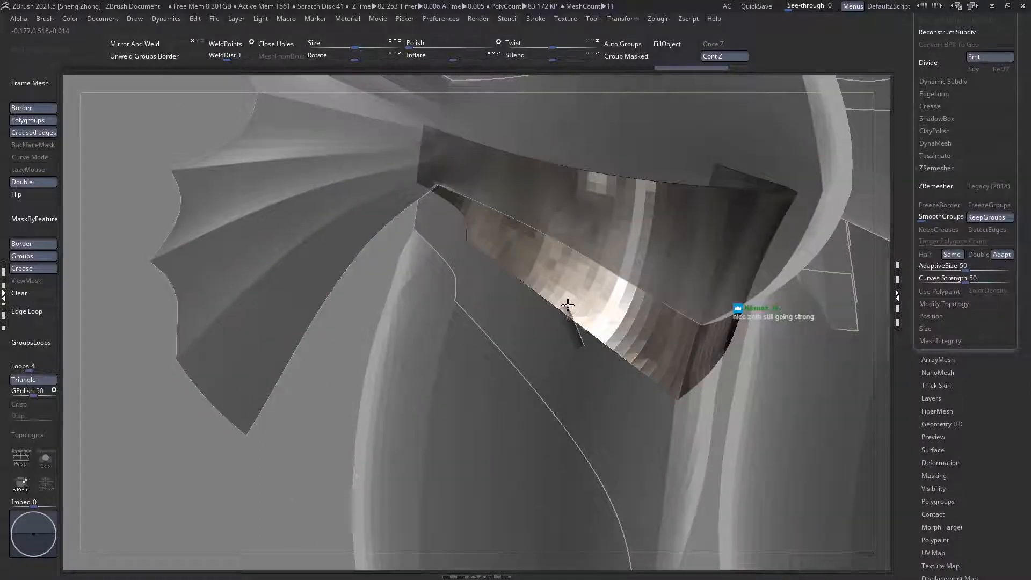
ctrl+shift+drag(521, 261, 440, 233)
Step: Remove the second sliced-off scallop piece from the upper lame below the knee
key(shift+f)
ctrl+shift+click(530, 279)
ctrl+shift+click(530, 279)
ctrl+right_drag(531, 279, 497, 265)
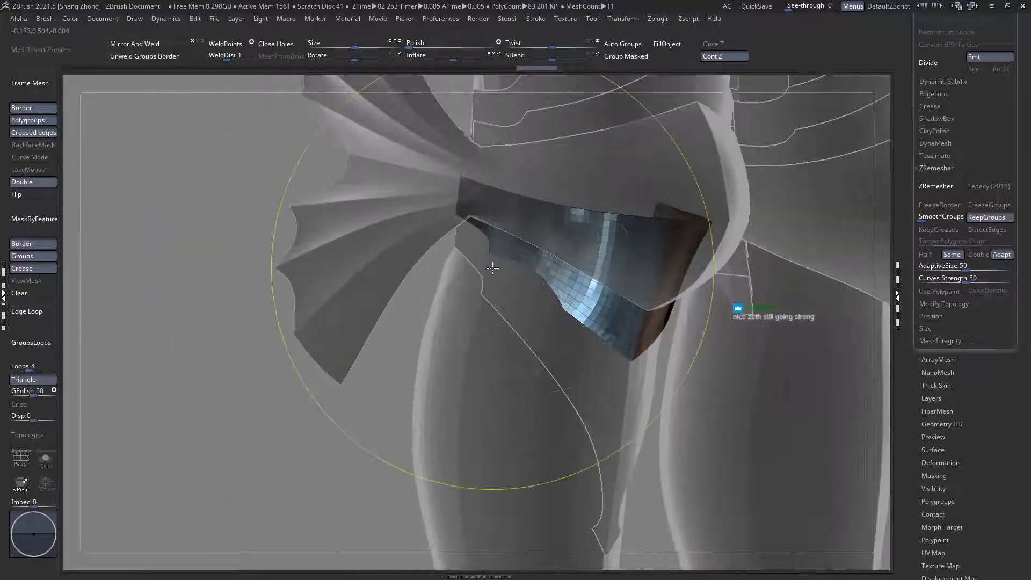
Step: Select the lower lame below the knee and cut a second curved scallop out of its outer edge
ctrl+right_drag(537, 305, 543, 338)
alt+click(543, 340)
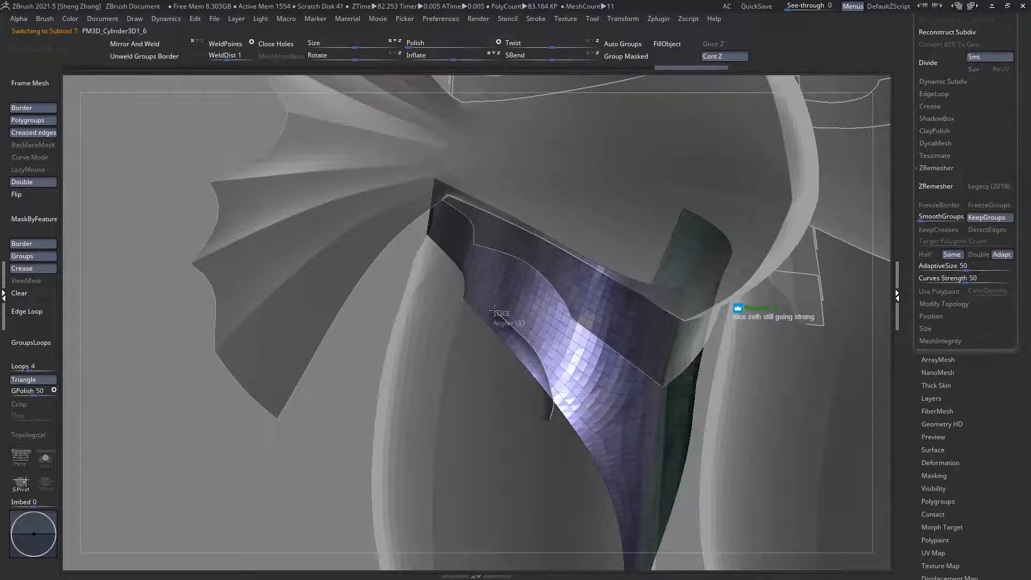
ctrl+shift+drag(428, 288, 428, 287)
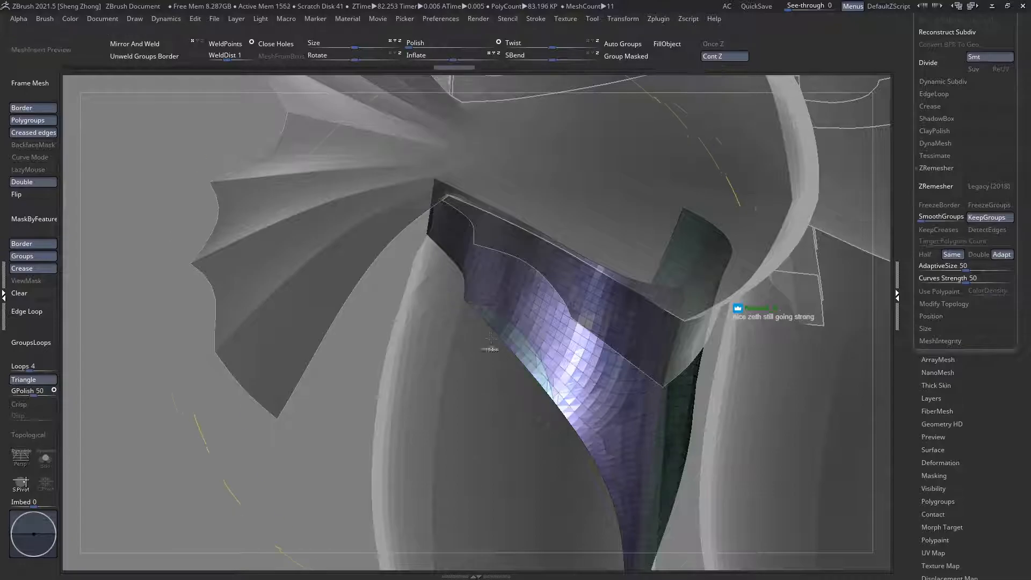
ctrl+shift+click(494, 324)
ctrl+shift+click(494, 324)
ctrl+right_drag(494, 324, 387, 284)
key(shift+f)
Step: Cut a matching curved scallop into the inner-side edge of the lower lame below the knee
right_drag(553, 322, 483, 333)
ctrl+right_drag(590, 323, 660, 430)
key(shift+f)
mouse_move(666, 269)
ctrl+shift+mouse_down()
mouse_move(621, 287)
mouse_move(585, 319)
mouse_move(560, 387)
ctrl+shift+mouse_up()
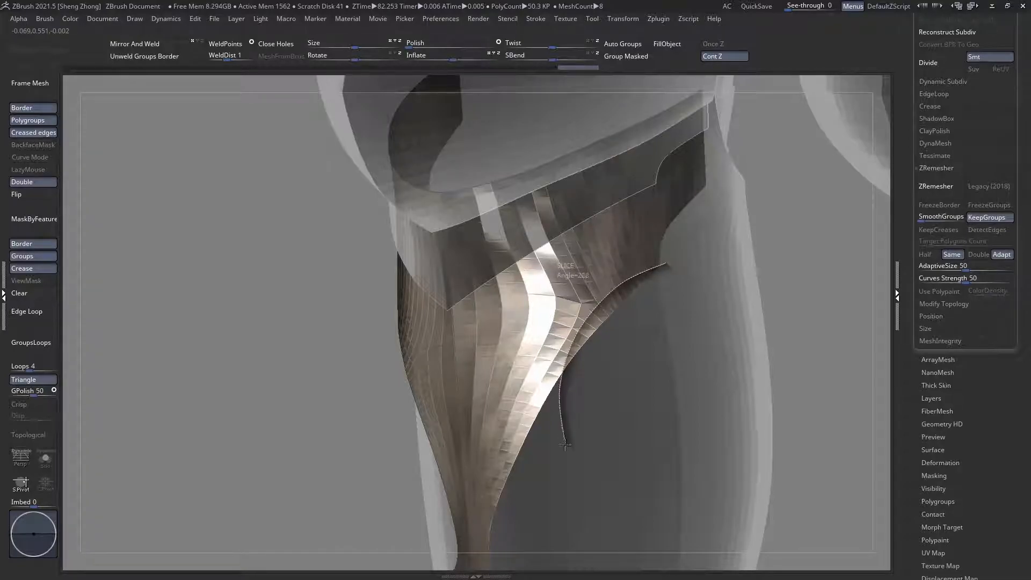
ctrl+shift+drag(564, 440, 566, 444)
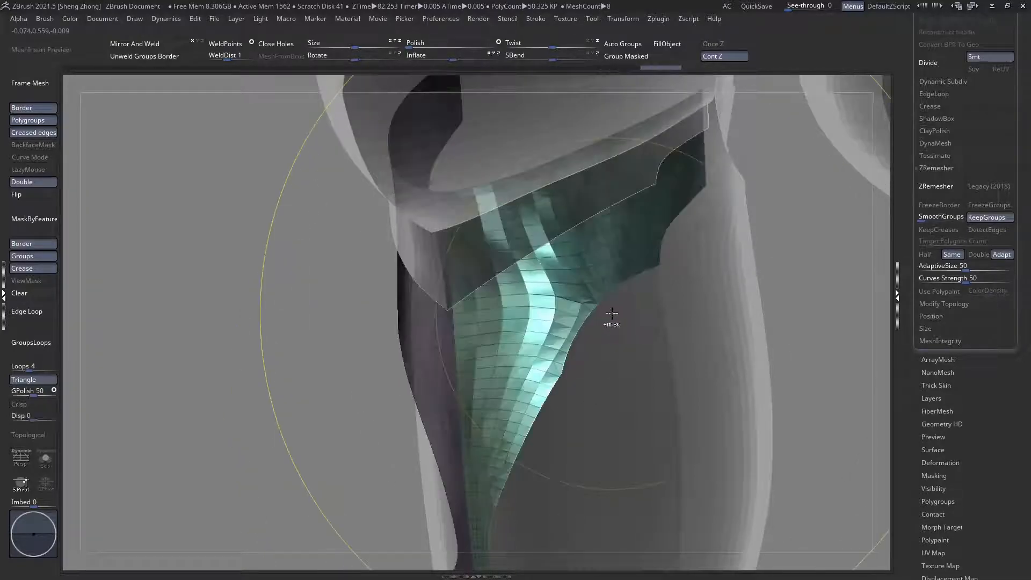
Step: Select the upper lame below the knee and slice a matching scallop along its inner-side lower edge
alt+click(575, 224)
alt+right_drag(579, 224, 590, 250)
ctrl+shift+drag(663, 213, 623, 219)
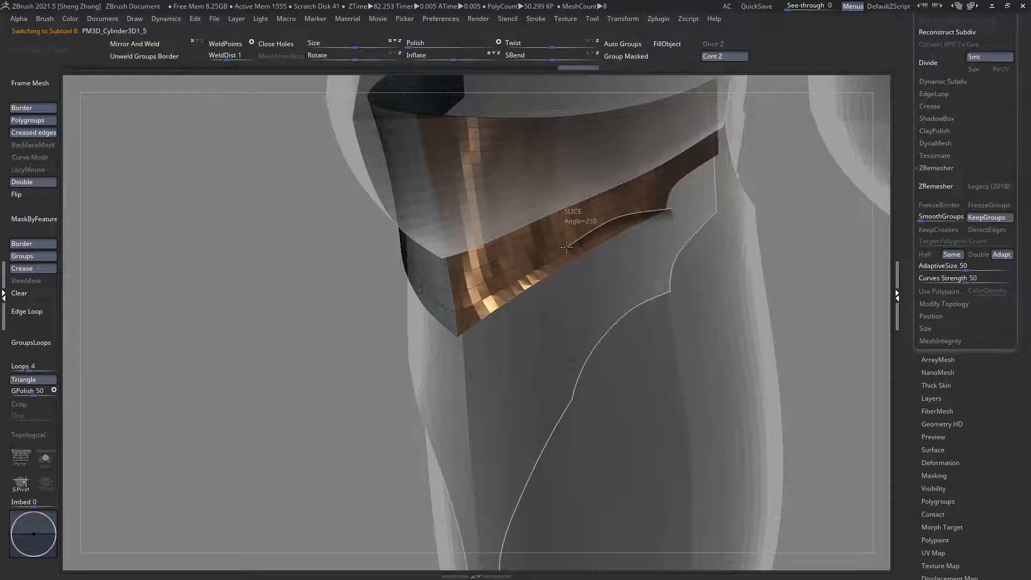
ctrl+shift+drag(570, 249, 544, 300)
mouse_move(543, 300)
right_down()
mouse_move(495, 280)
mouse_move(528, 271)
mouse_move(537, 237)
mouse_move(559, 263)
mouse_move(617, 236)
mouse_move(527, 269)
mouse_move(499, 258)
right_up()
key(ctrl+w)
Step: Select the lame directly above the knee plate and cut a curved scallop out of its outer upper edge
alt+right_drag(591, 142, 625, 269)
alt+click(540, 292)
alt+click(418, 231)
ctrl+right_drag(422, 231, 409, 273)
key(shift+f)
ctrl+shift+drag(325, 271, 393, 301)
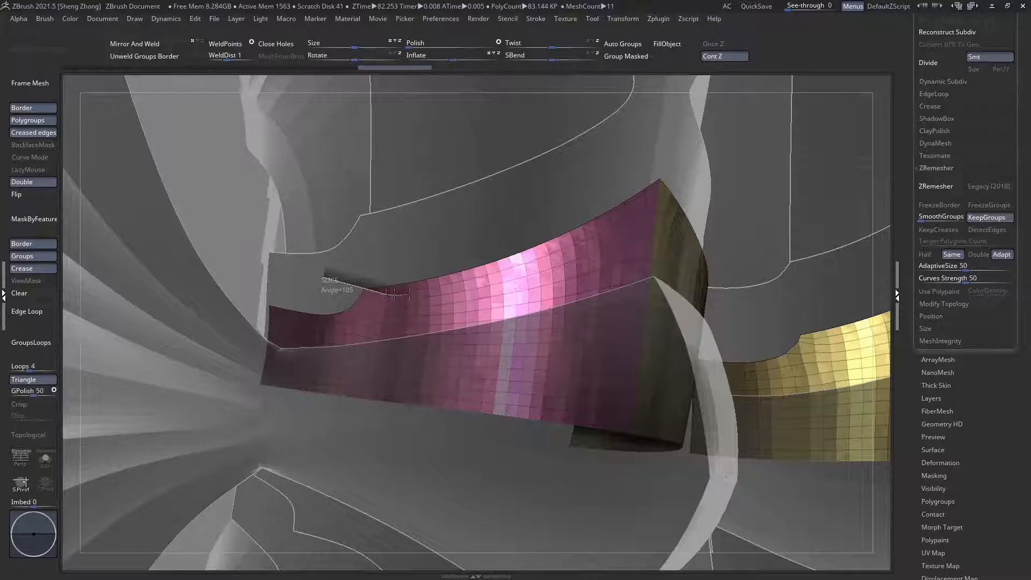
ctrl+shift+drag(442, 293, 441, 293)
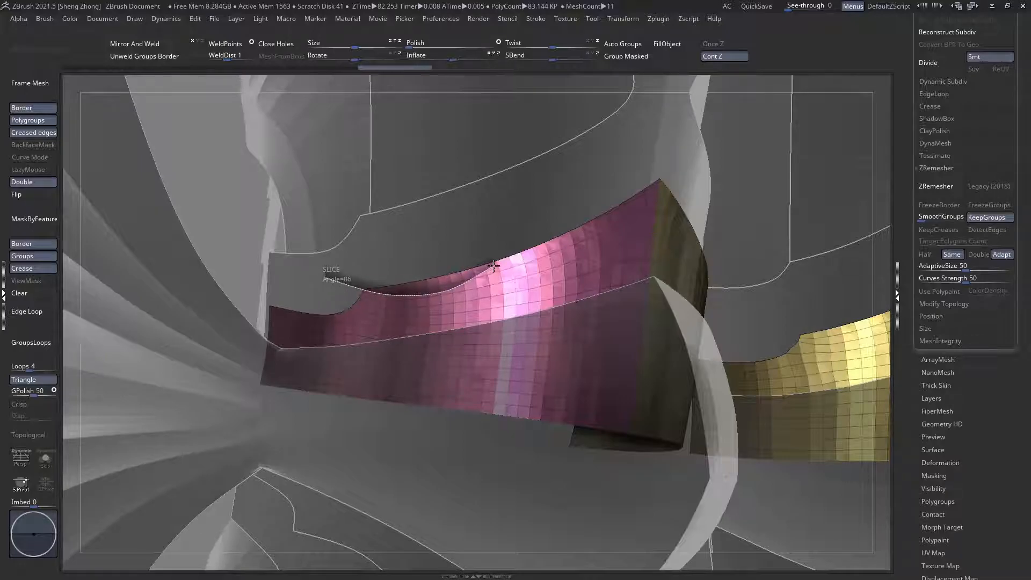
ctrl+shift+drag(542, 205, 543, 205)
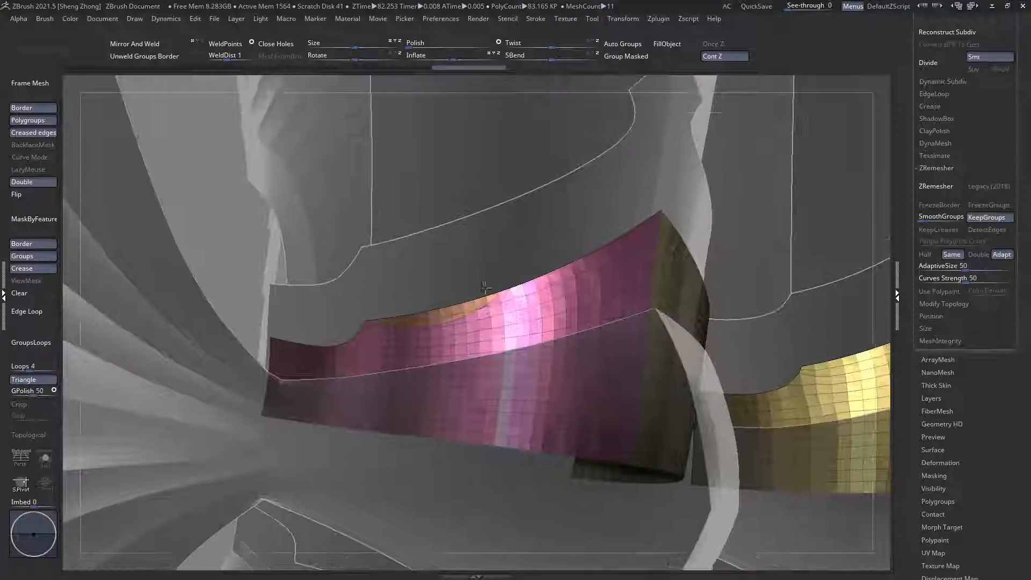
ctrl+shift+click(449, 315)
ctrl+shift+click(449, 315)
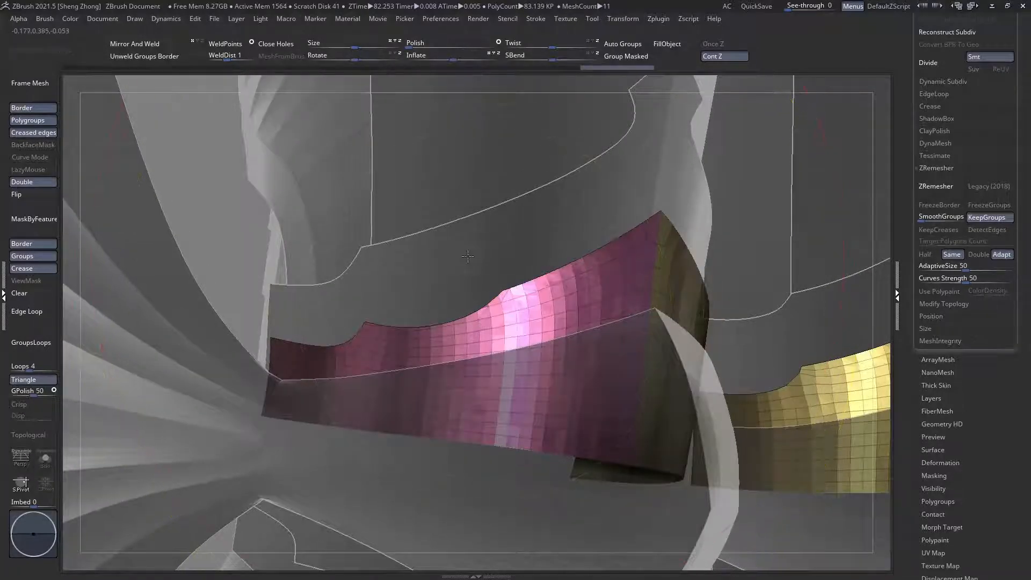
Step: Select the next lame up the thigh and cut a similar curved scallop out of its outer upper edge
alt+click(472, 314)
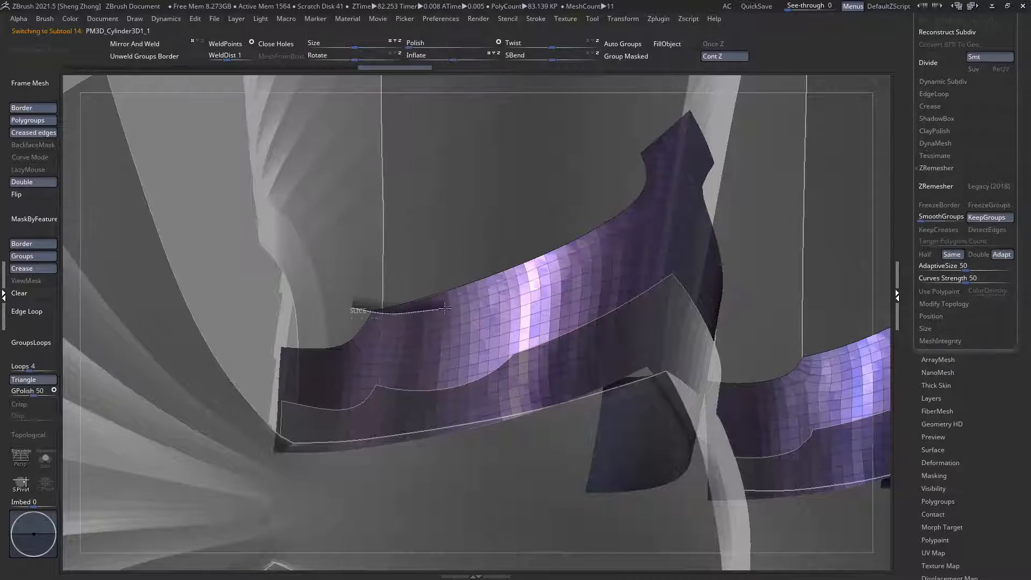
ctrl+shift+drag(505, 277, 541, 223)
ctrl+shift+double_click(457, 295)
ctrl+right_drag(457, 295, 379, 285)
key(shift+f)
Step: Select the lame directly above the knee plate and cut a matching scallop into its inner-side upper edge
ctrl+right_drag(460, 273, 597, 340)
alt+click(542, 279)
key(t)
ctrl+right_drag(541, 287, 504, 278)
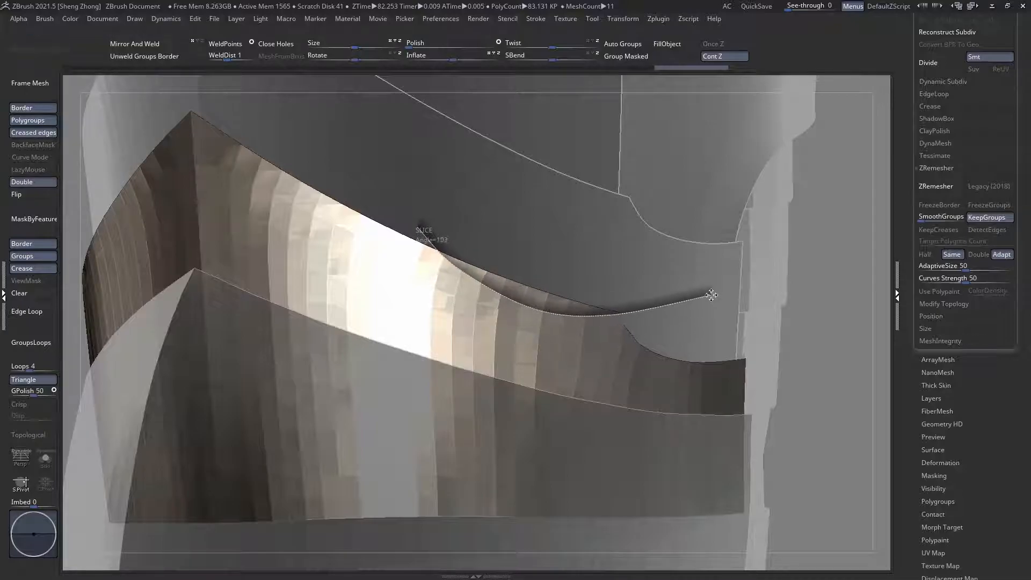
ctrl+shift+drag(715, 298, 713, 297)
key(shift+f)
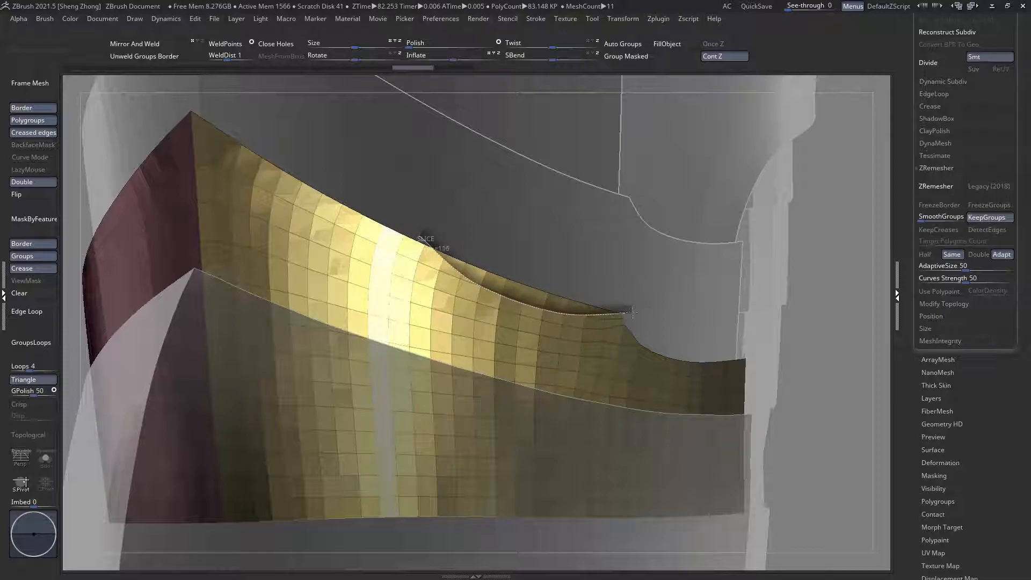
ctrl+shift+drag(660, 312, 660, 312)
ctrl+shift+click(562, 301)
ctrl+shift+click(561, 301)
ctrl+right_drag(565, 379, 336, 225)
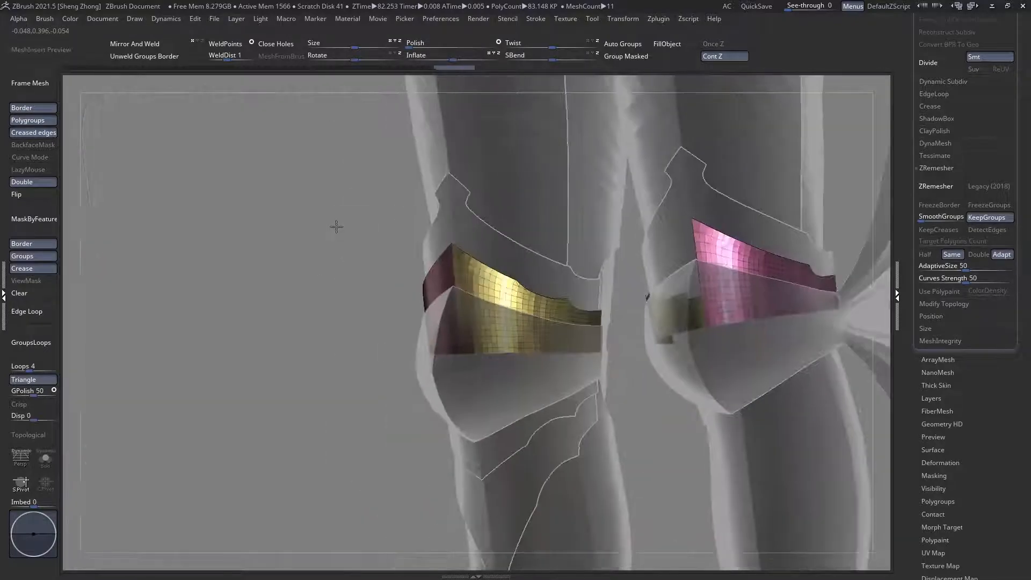
Step: Select the next lame up the thigh and slice a curved scallop along its inner-side upper edge
ctrl+right_drag(534, 264, 569, 322)
alt+click(505, 226)
ctrl+right_drag(483, 188, 508, 214)
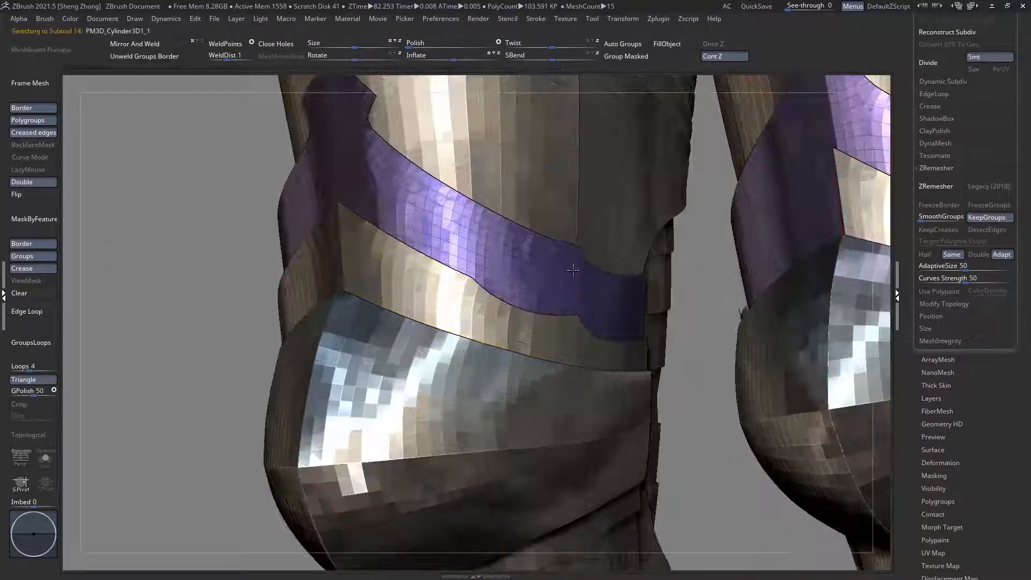
ctrl+shift+drag(485, 203, 563, 257)
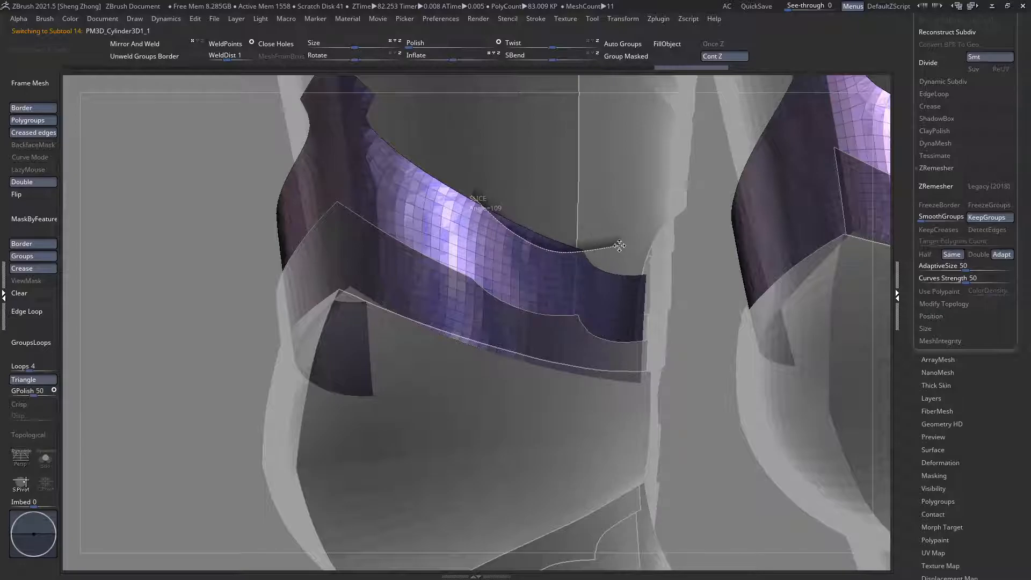
ctrl+shift+drag(619, 246, 620, 246)
ctrl+shift+drag(462, 164, 481, 215)
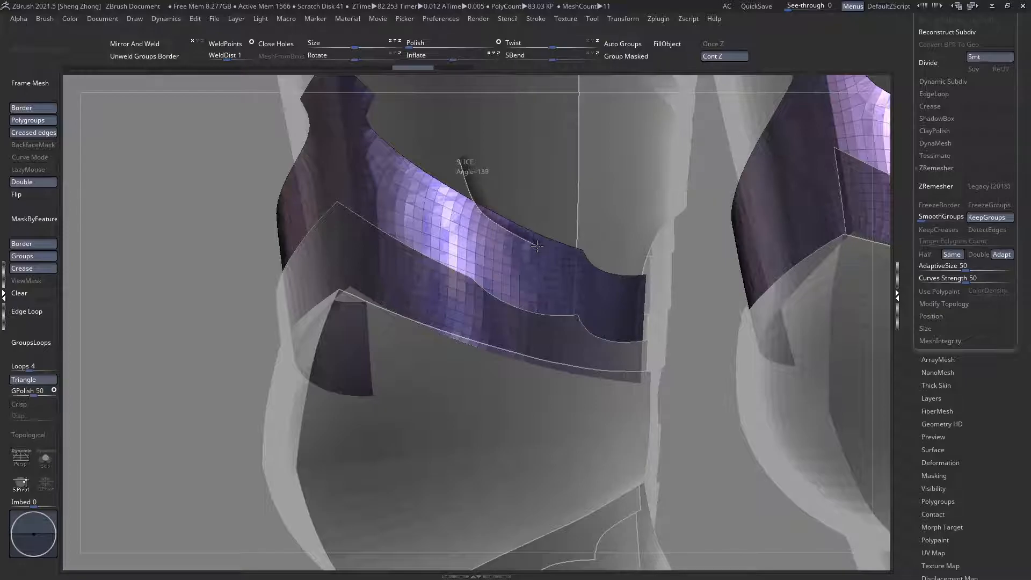
ctrl+shift+drag(606, 250, 608, 250)
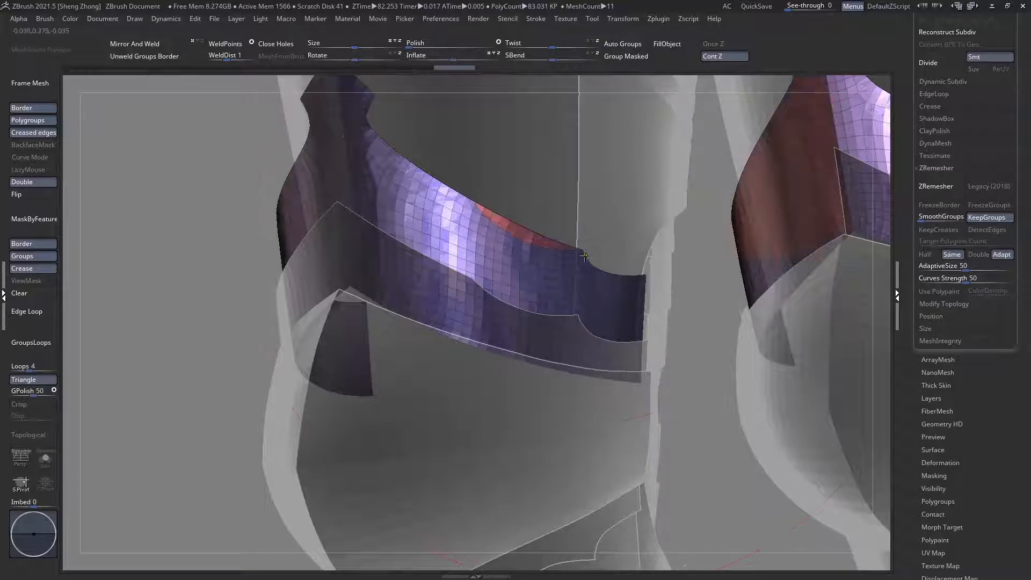
Step: Mirror the upper thigh lame to the other leg and isolate the strip sliced along its inner-side upper edge
ctrl+right_drag(225, 301, 228, 215)
click(128, 44)
ctrl+shift+click(541, 237)
key(shift+t)
key(shift+f)
shift+right_drag(535, 256, 537, 279)
key(shift+t)
ctrl+shift+click(547, 254)
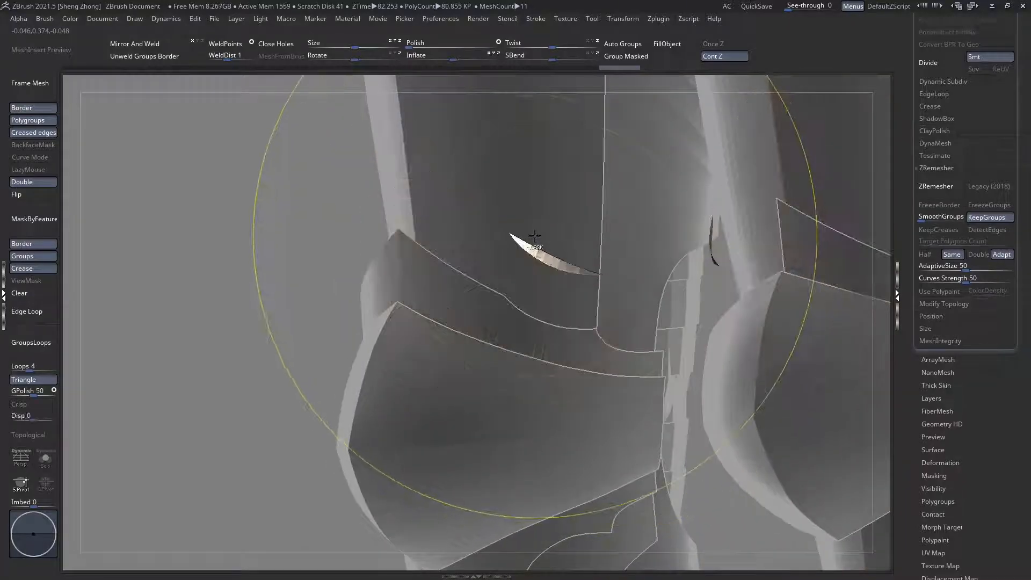
Step: Recut the curved scallop in the upper thigh lame's inner-side edge, and mirror the lame to the other leg
key(shift+f)
ctrl+shift+drag(531, 235, 540, 258)
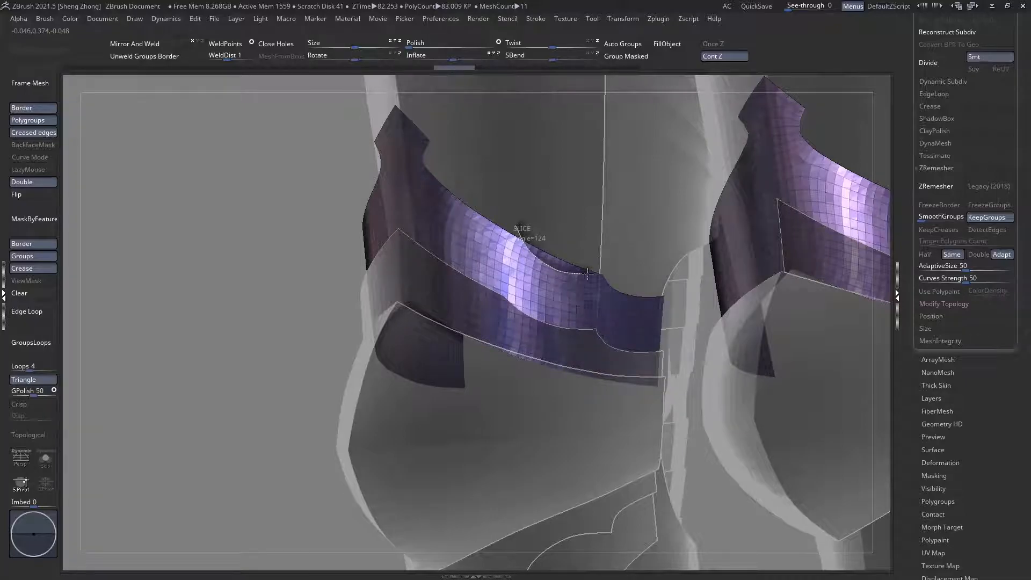
ctrl+shift+drag(632, 269, 633, 268)
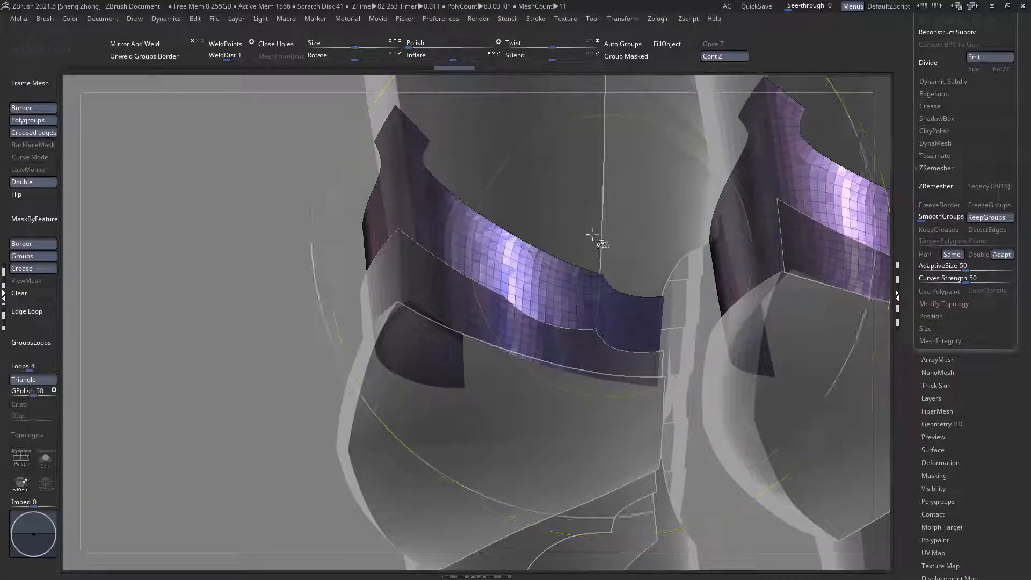
ctrl+shift+click(550, 262)
ctrl+shift+click(551, 261)
ctrl+right_drag(549, 262, 462, 236)
click(183, 43)
Step: Examine the scalloped lames above the knee on both legs from the front and side
right_drag(322, 204, 397, 232)
key(shift+f)
key(shift+t)
right_drag(510, 225, 419, 211)
alt+click(478, 247)
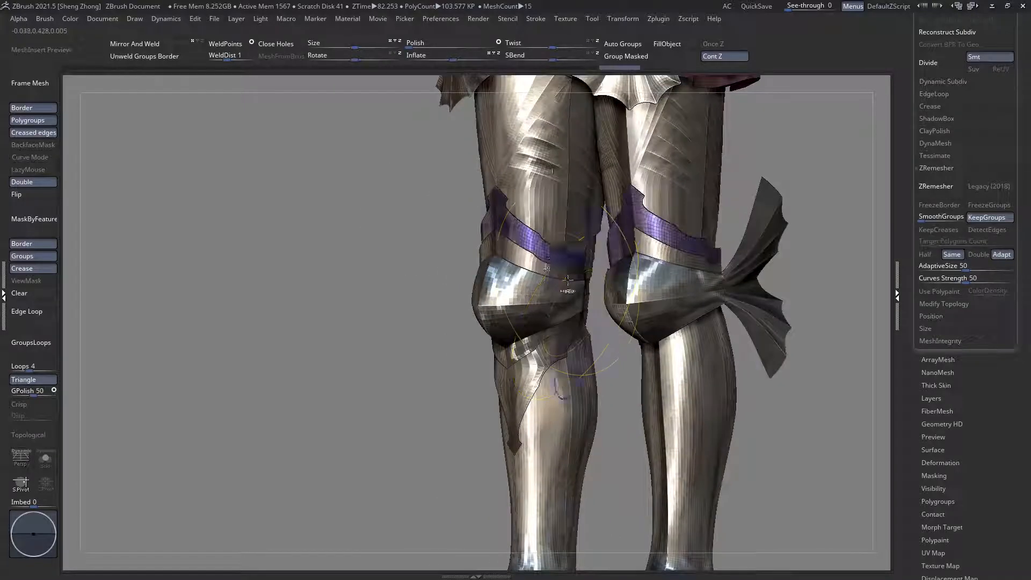
key(shift+t)
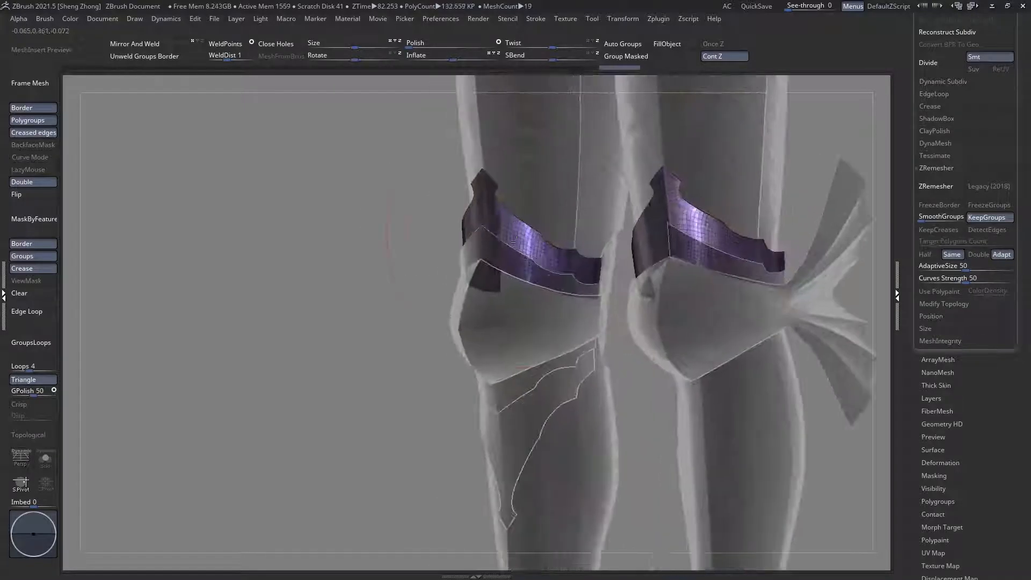
right_drag(522, 248, 510, 221)
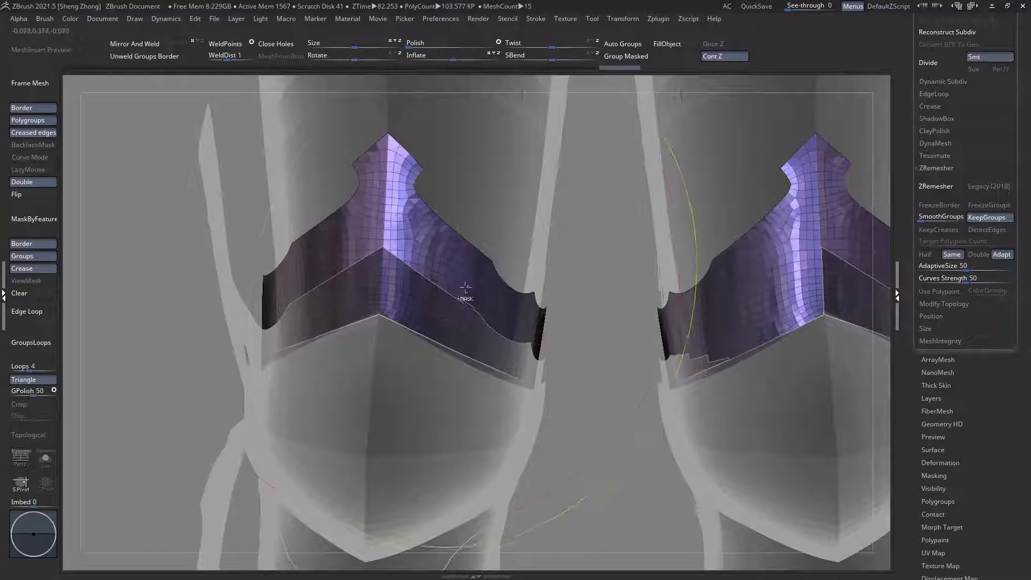
ctrl+right_drag(465, 288, 456, 282)
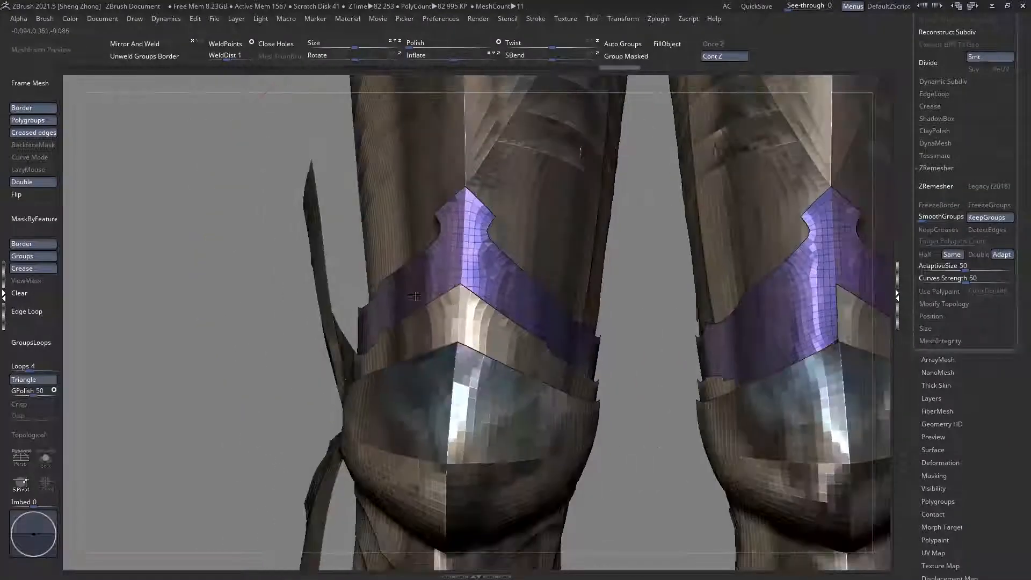
ctrl+right_drag(418, 279, 404, 265)
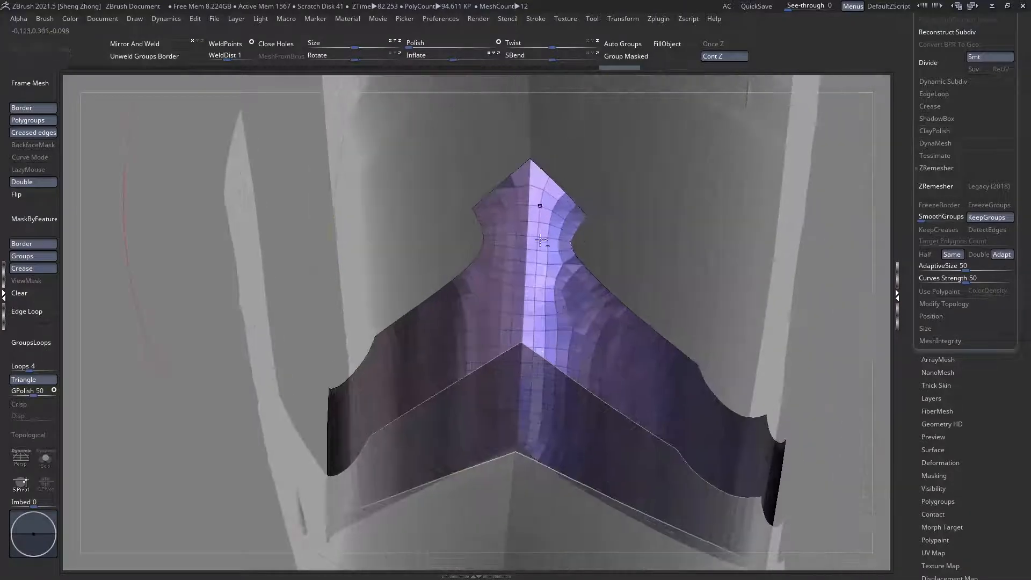
Step: Mask the upper thigh lame except its pointed front tip and stretch the tip upward into a long spike
ctrl+right_drag(546, 281, 506, 217)
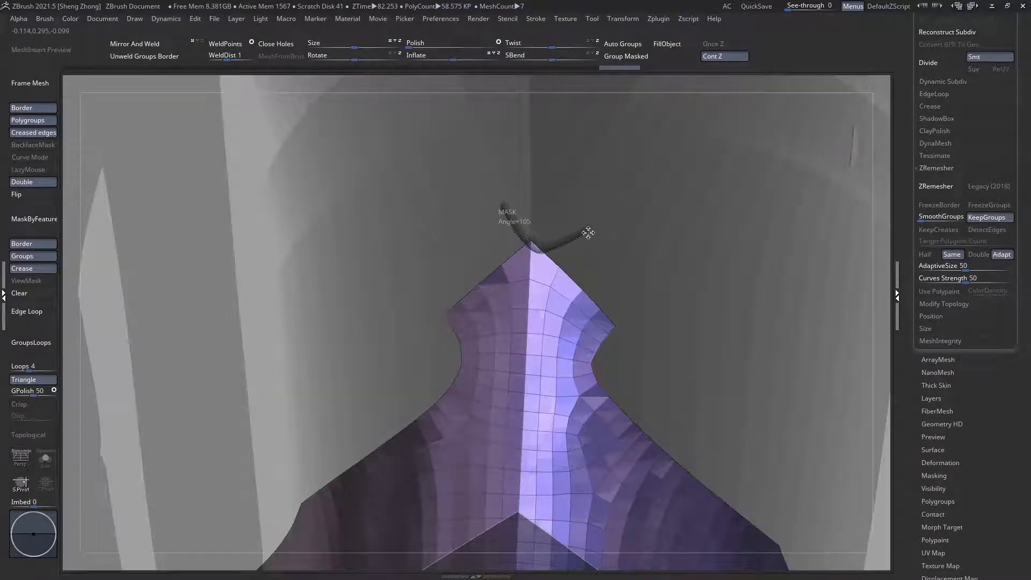
ctrl+drag(588, 232, 589, 233)
ctrl+click(418, 216)
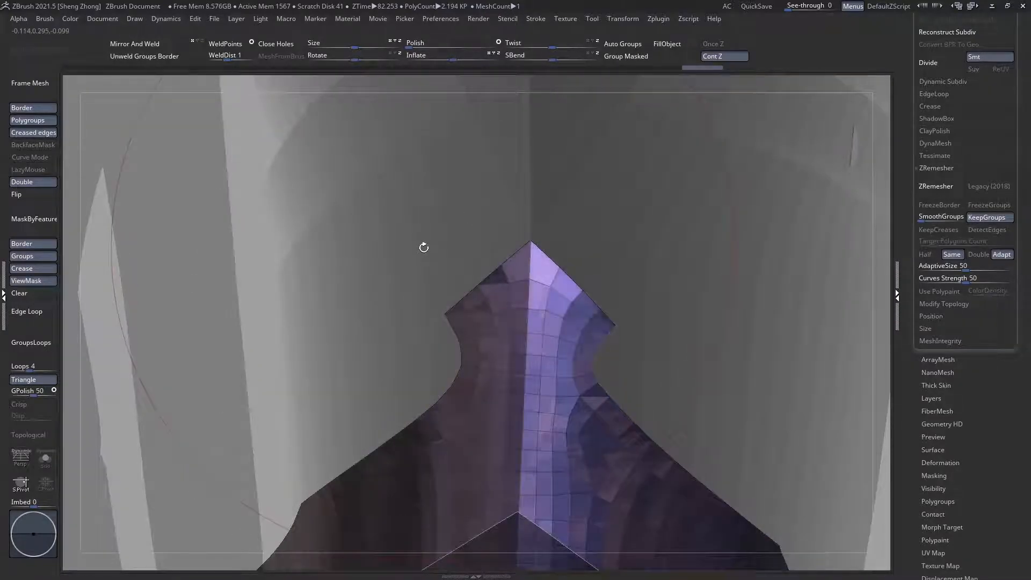
drag(525, 409, 531, 219)
drag(547, 111, 541, 103)
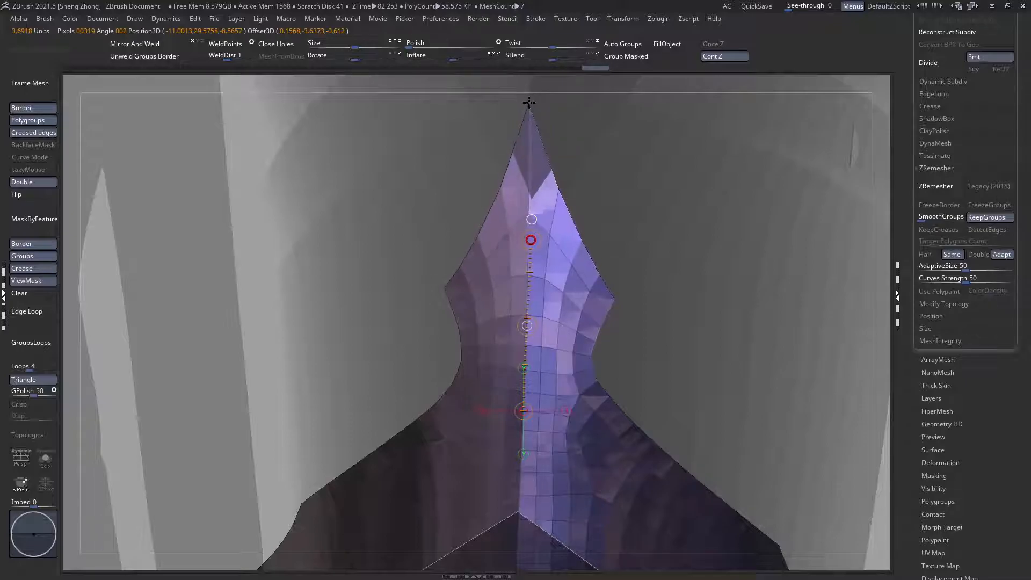
right_drag(526, 114, 491, 252)
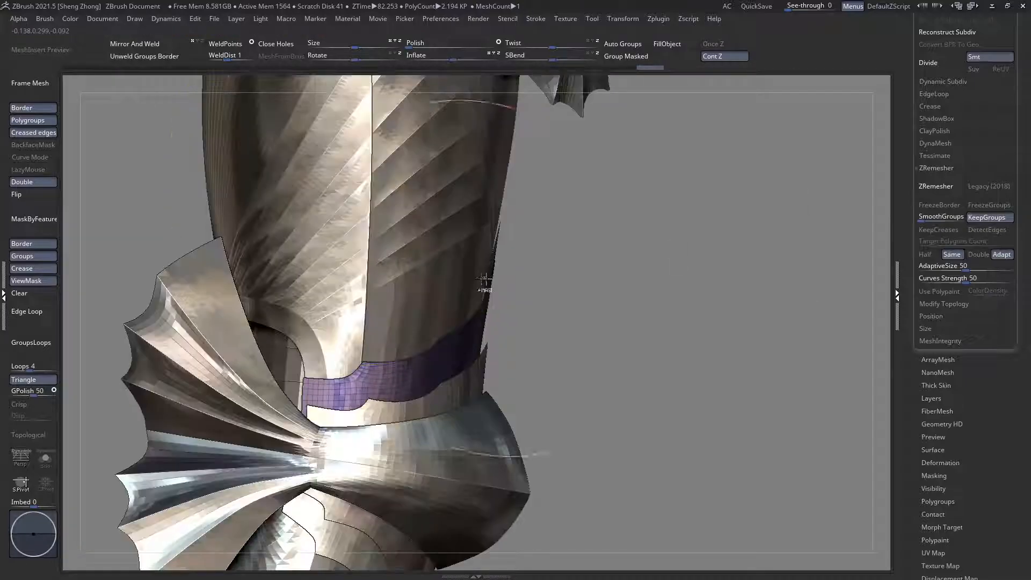
right_drag(536, 268, 558, 250)
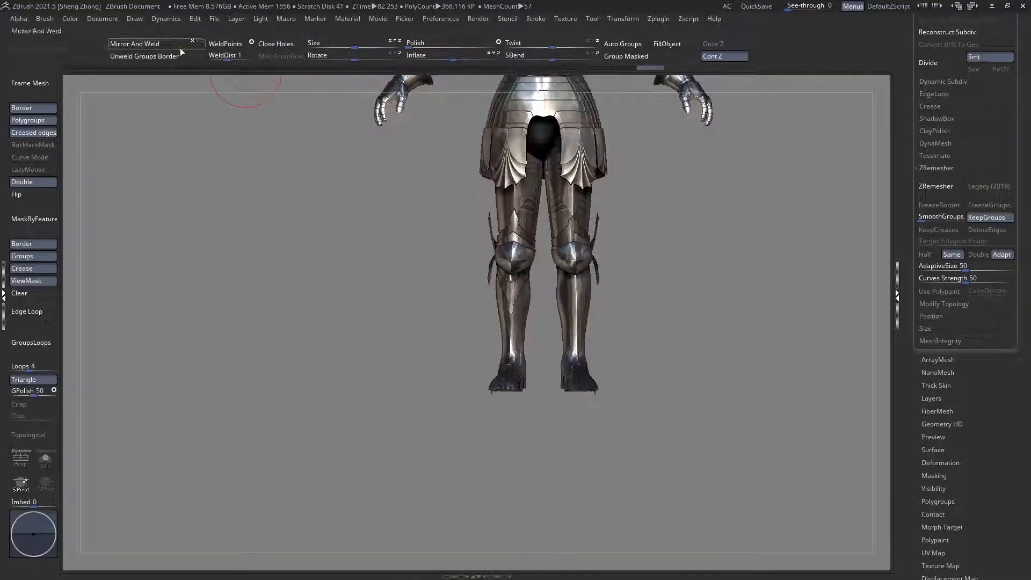
Step: Narrow the thigh lame's spike sideways by scaling it with a horizontal transpose line
mouse_move(516, 188)
right_down()
mouse_move(451, 211)
mouse_move(478, 231)
mouse_move(515, 215)
mouse_move(510, 206)
right_up()
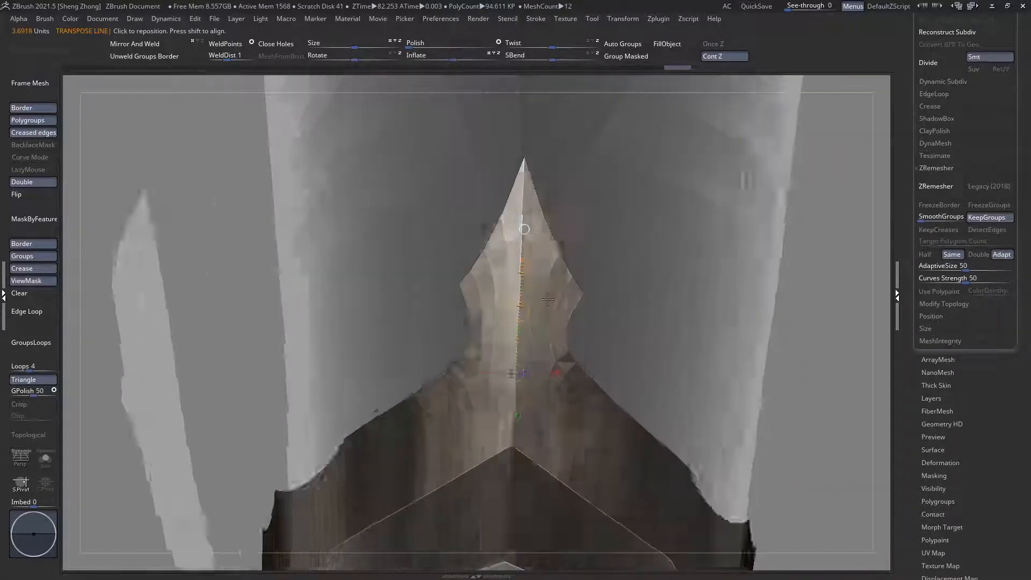
right_drag(537, 300, 543, 305)
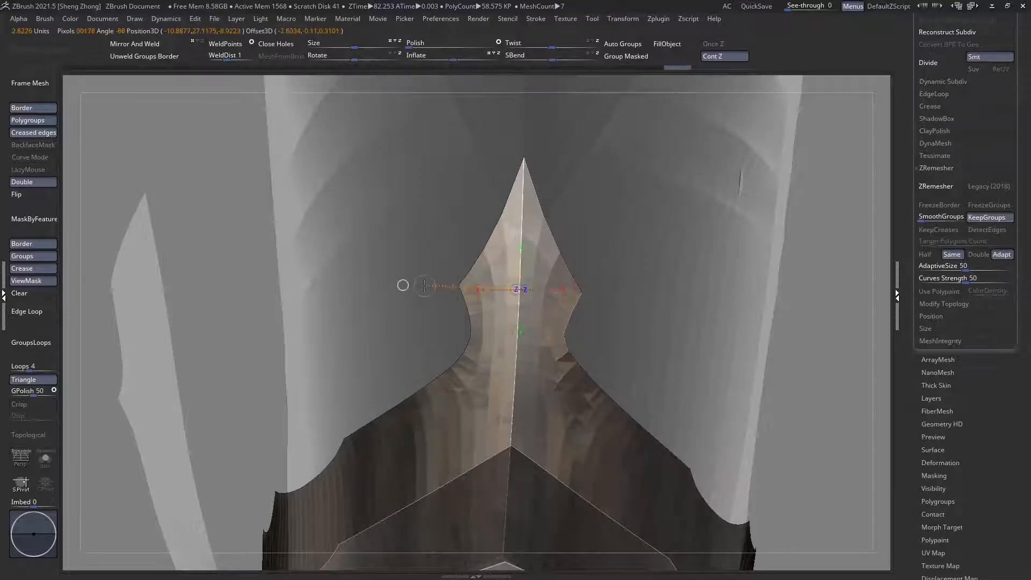
drag(422, 287, 490, 290)
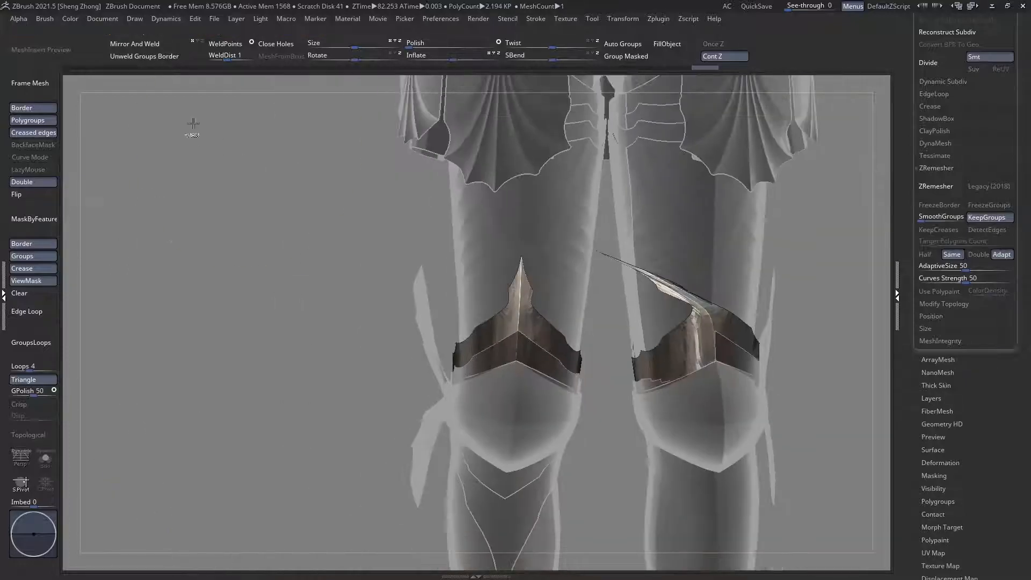
Step: Replace the distorted lame on the other leg by mirroring the reshaped spiked thigh lame
key(space)
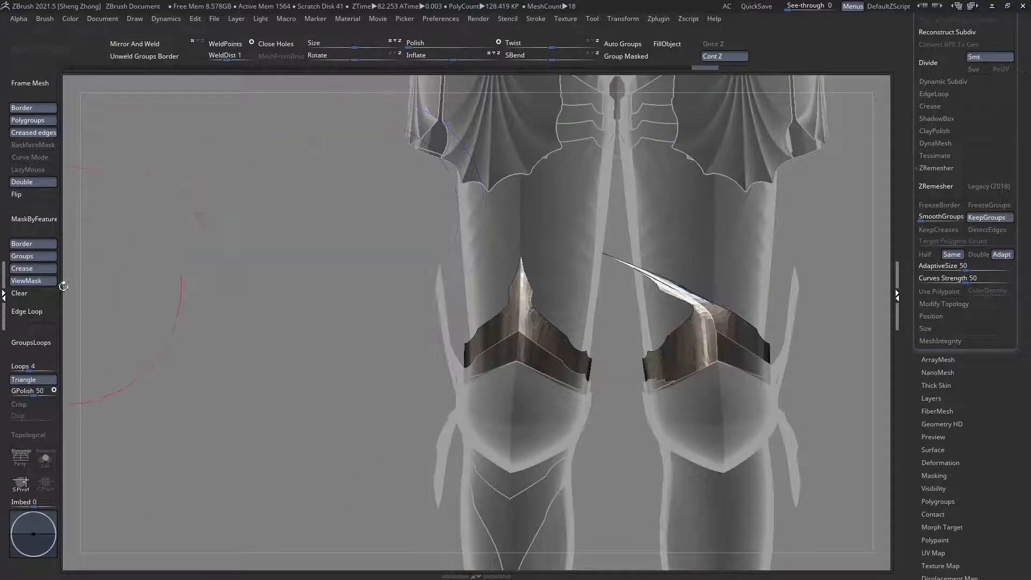
ctrl+alt+shift+drag(582, 208, 693, 299)
click(173, 49)
Step: Select the pointed shin lame below the knee and mask it except for its lower tip
alt+right_drag(491, 332, 436, 191)
alt+click(451, 370)
alt+right_drag(451, 370, 488, 315)
key(shift+f)
ctrl+drag(413, 308, 411, 308)
ctrl+click(400, 351)
key(ctrl+b)
key(ctrl+b)
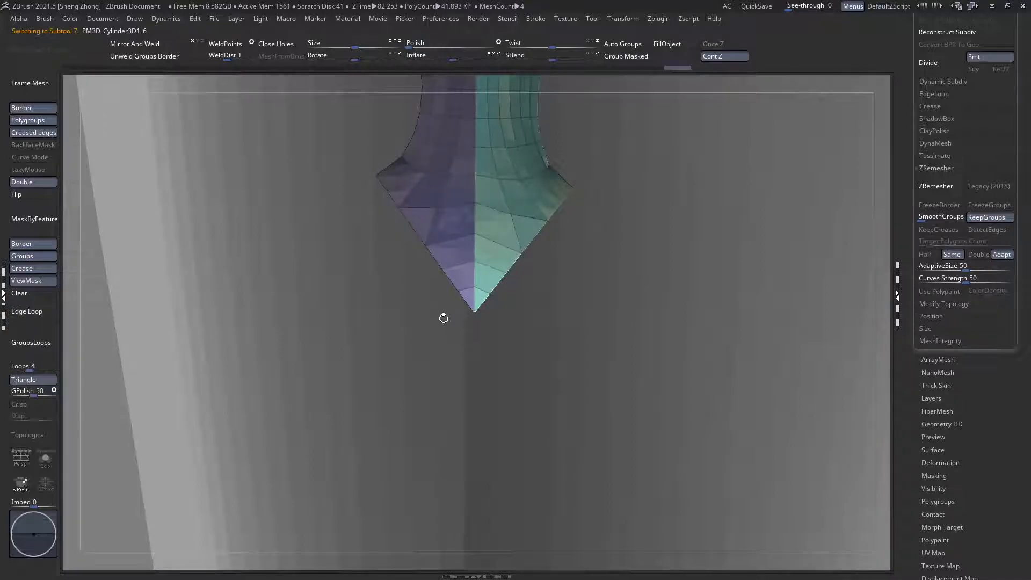
Step: Stretch the shin lame's tip downward into a longer spike that follows the front ridge of the shin
ctrl+right_drag(550, 349, 470, 285)
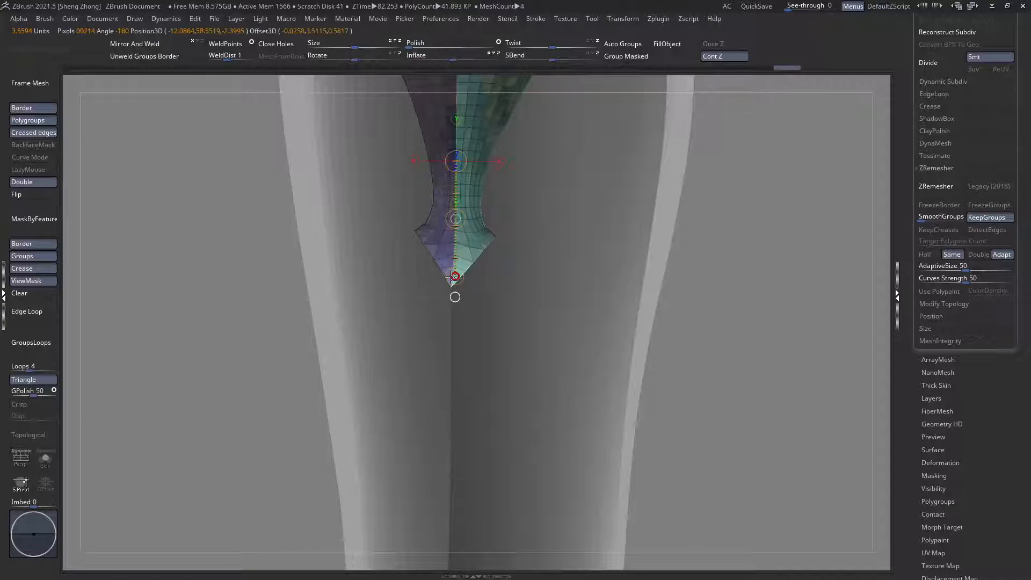
mouse_move(452, 282)
right_down()
mouse_move(471, 292)
mouse_move(445, 287)
right_up()
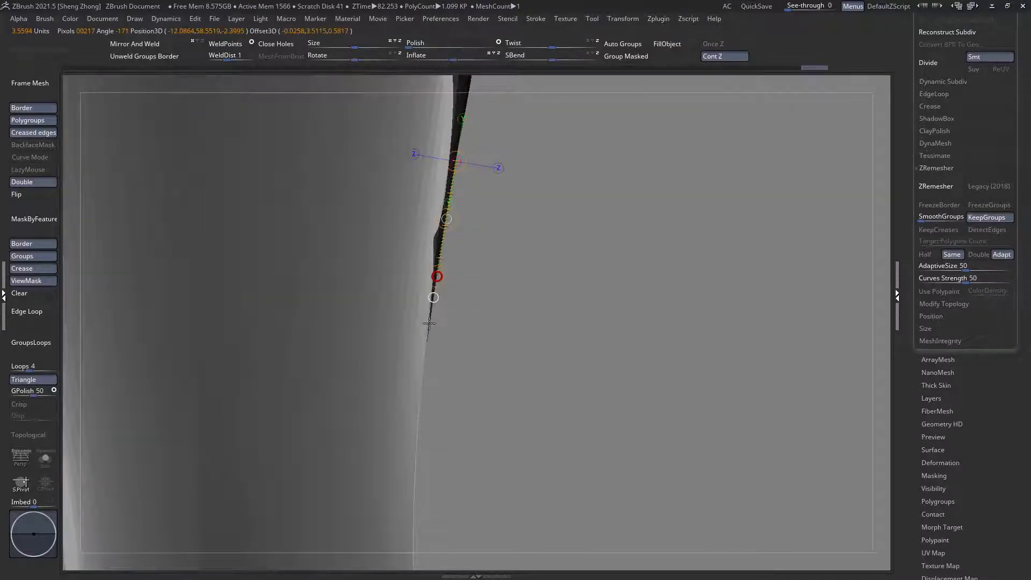
shift+right_drag(421, 322, 304, 203)
alt+right_drag(409, 229, 427, 360)
ctrl+right_drag(427, 360, 714, 484)
alt+right_drag(557, 380, 578, 254)
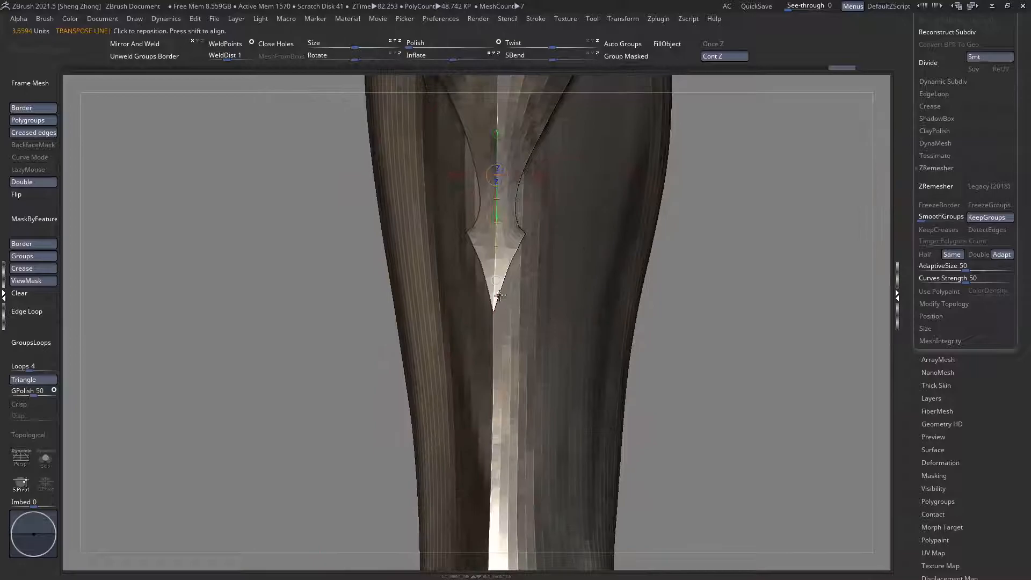
drag(497, 259, 499, 273)
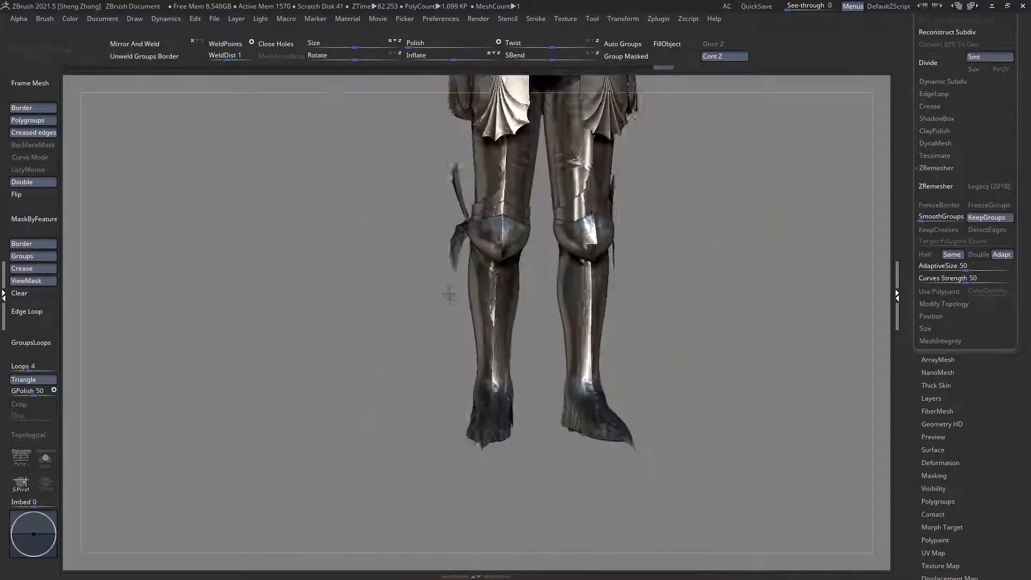
Step: Adjust the width of the shin lame's spike with a sideways transpose line, and mirror the lame to the other leg
right_drag(439, 316, 480, 290)
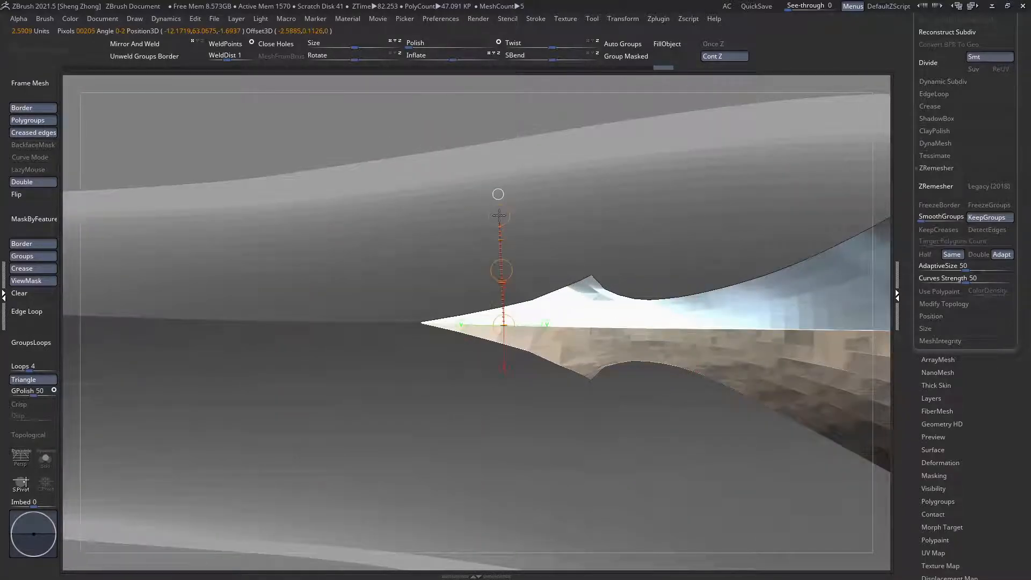
drag(501, 274, 500, 270)
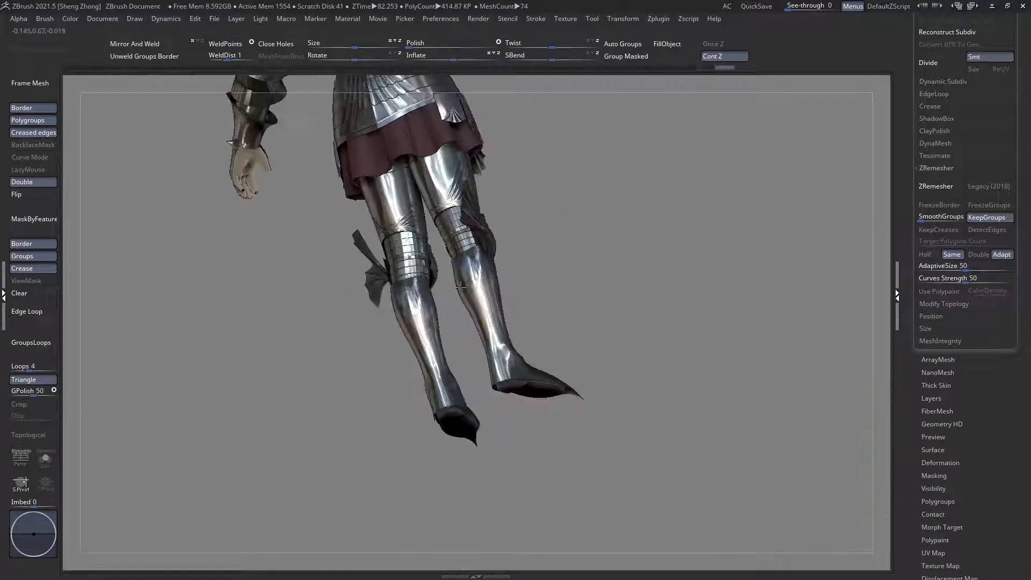
ctrl+right_drag(478, 296, 481, 328)
right_drag(480, 329, 574, 290)
right_drag(539, 261, 469, 268)
ctrl+right_drag(515, 392, 493, 356)
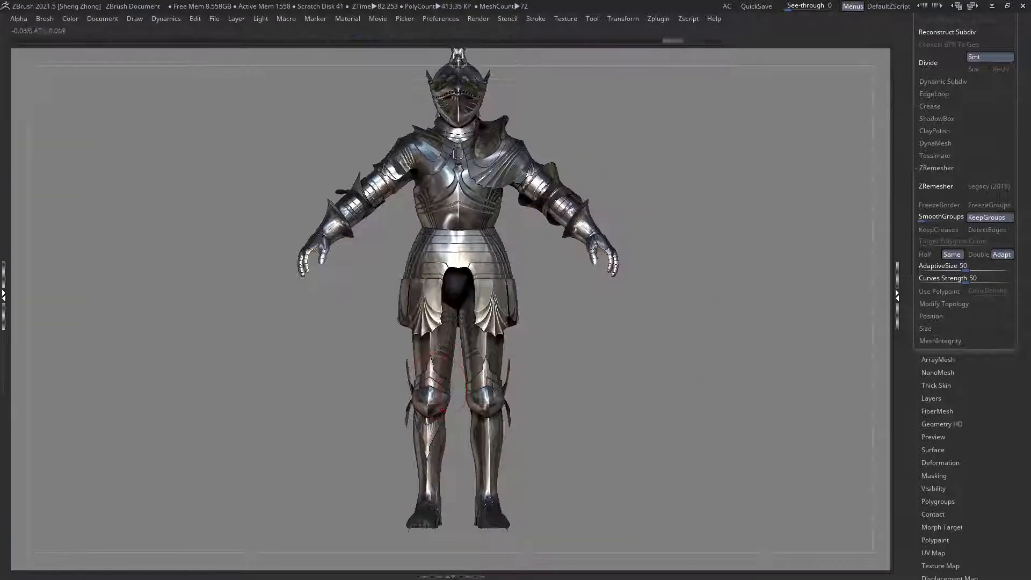
right_drag(556, 387, 440, 303)
key(Tab)
click(176, 47)
Step: Try remeshing the mirrored shin lames with ZRemesher at the Same polygon count
ctrl+right_drag(486, 220, 505, 317)
right_drag(476, 244, 518, 260)
key(shift+f)
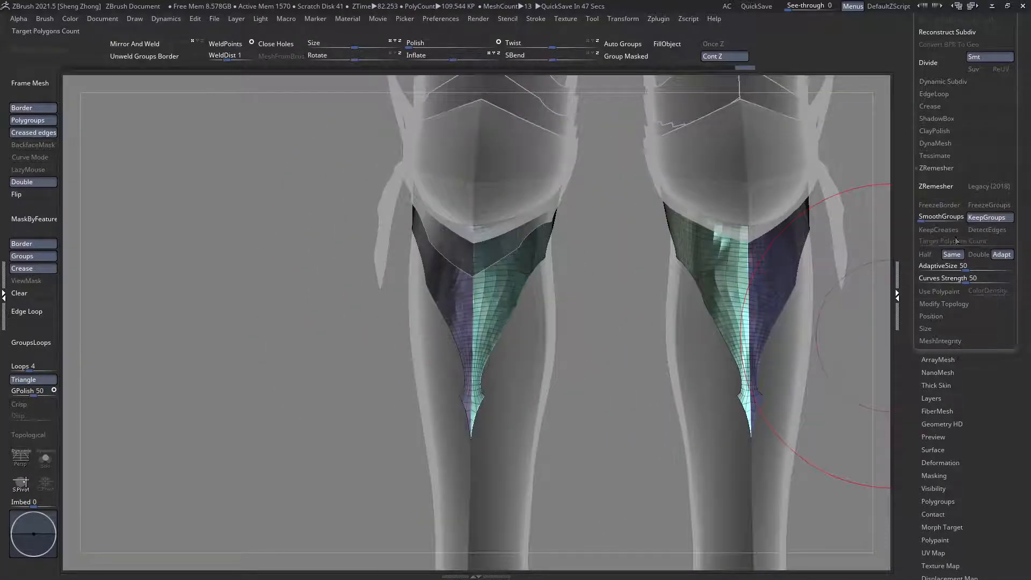
click(944, 188)
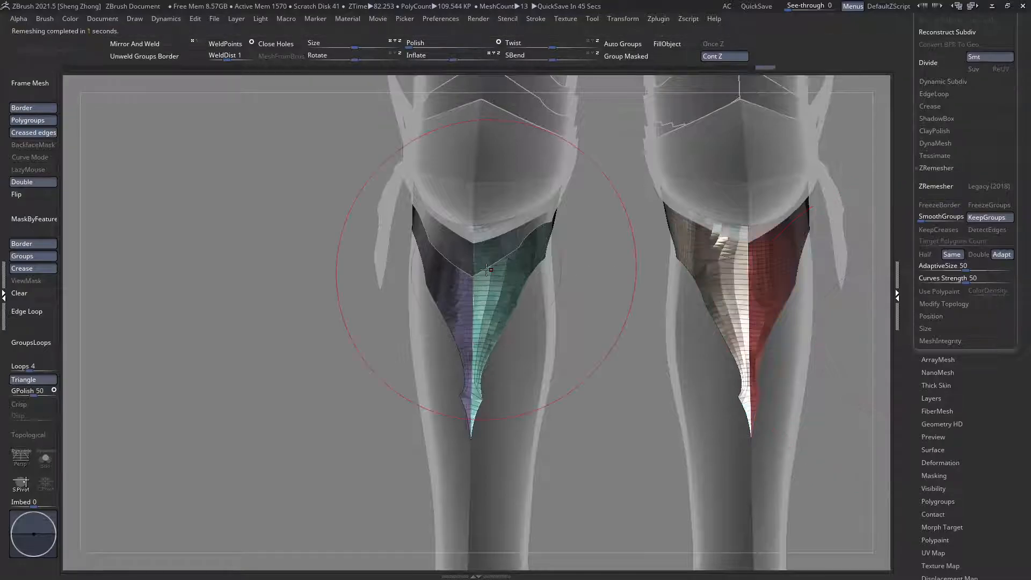
key(ctrl+z)
Step: Hide the mirrored copy of the shin lame and ZRemesh the remaining one at the Double polygon count
click(978, 255)
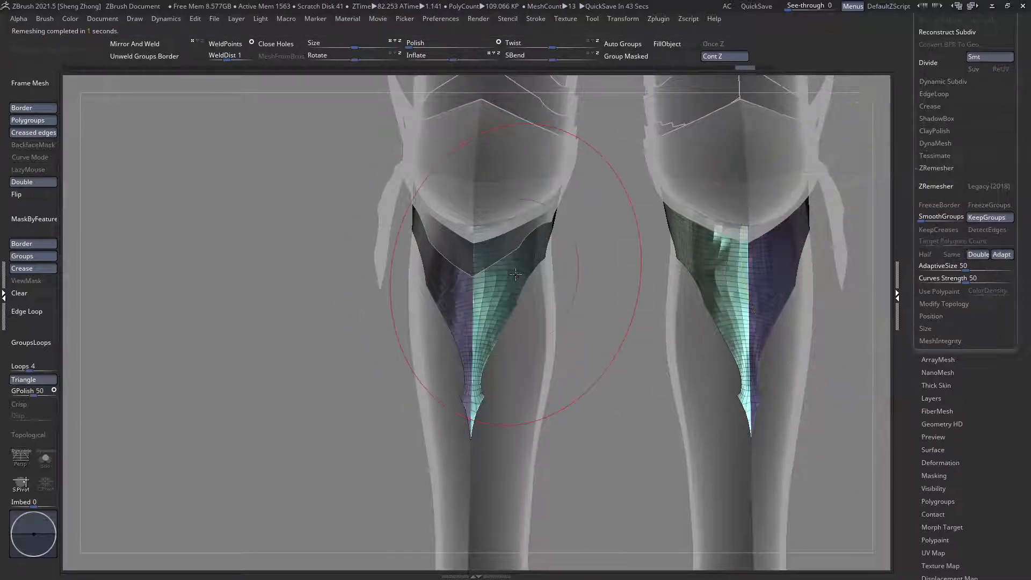
ctrl+shift+drag(292, 124, 628, 458)
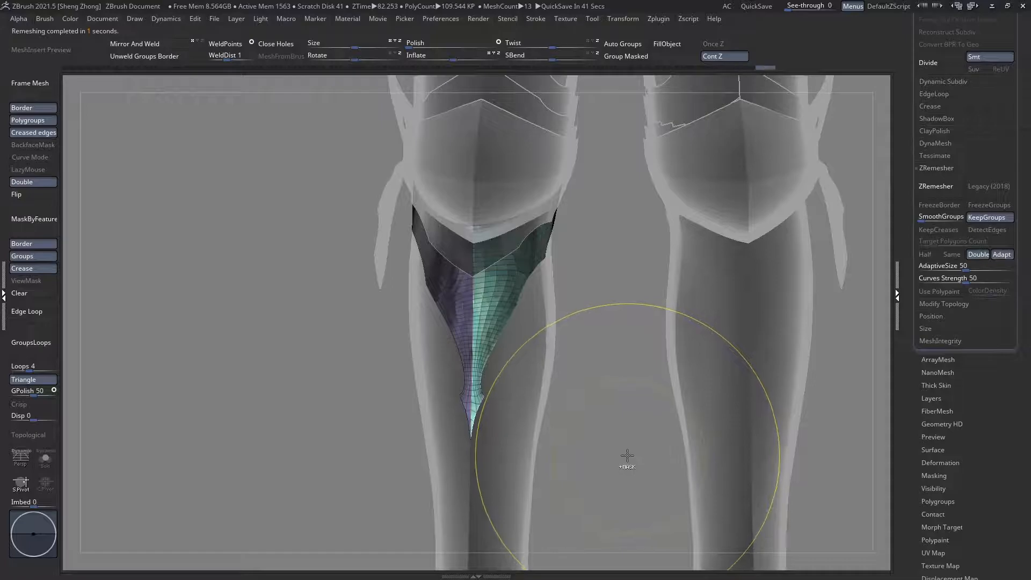
mouse_move(562, 417)
mouse_down()
mouse_move(492, 425)
mouse_move(494, 315)
mouse_up()
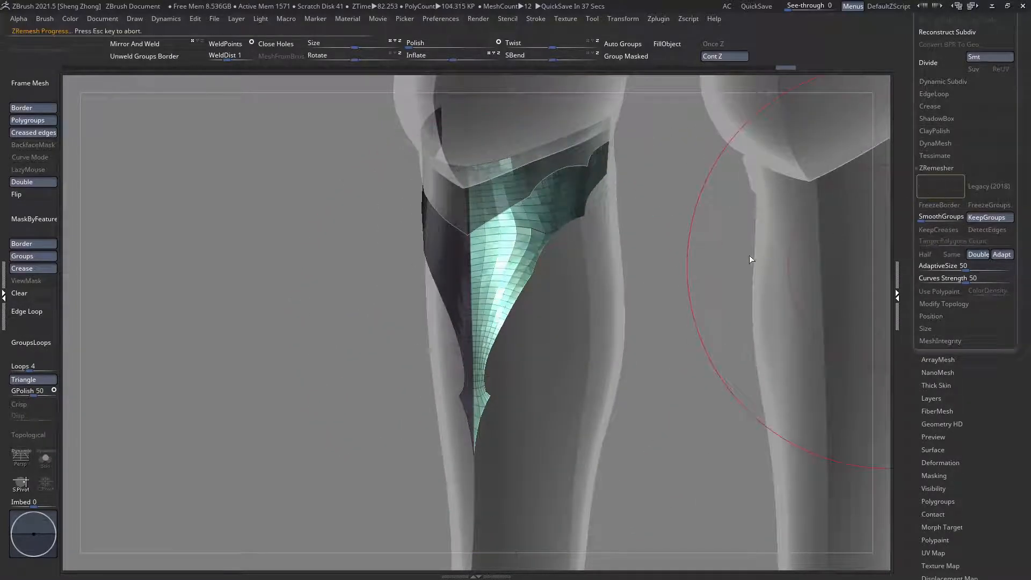
mouse_move(537, 240)
right_down()
mouse_move(523, 257)
mouse_move(527, 231)
right_up()
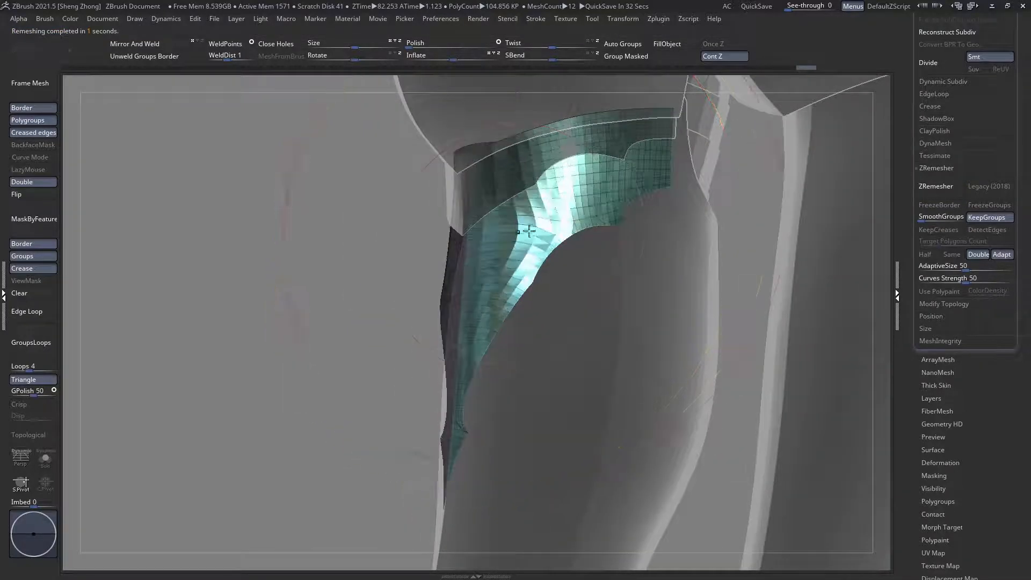
Step: Try splitting the shin lame's scalloped outer end into its own polygroup and ZRemeshing the lame at Double
mouse_move(572, 194)
right_down()
mouse_move(587, 233)
mouse_move(570, 198)
right_up()
right_drag(546, 131, 543, 114)
ctrl+shift+drag(522, 123, 591, 312)
right_drag(513, 290, 580, 280)
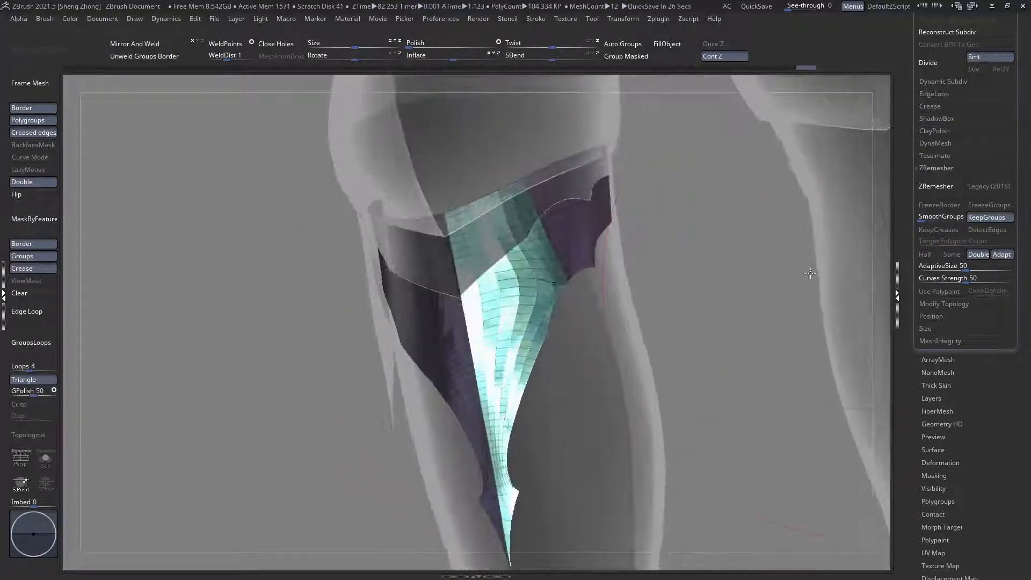
click(931, 188)
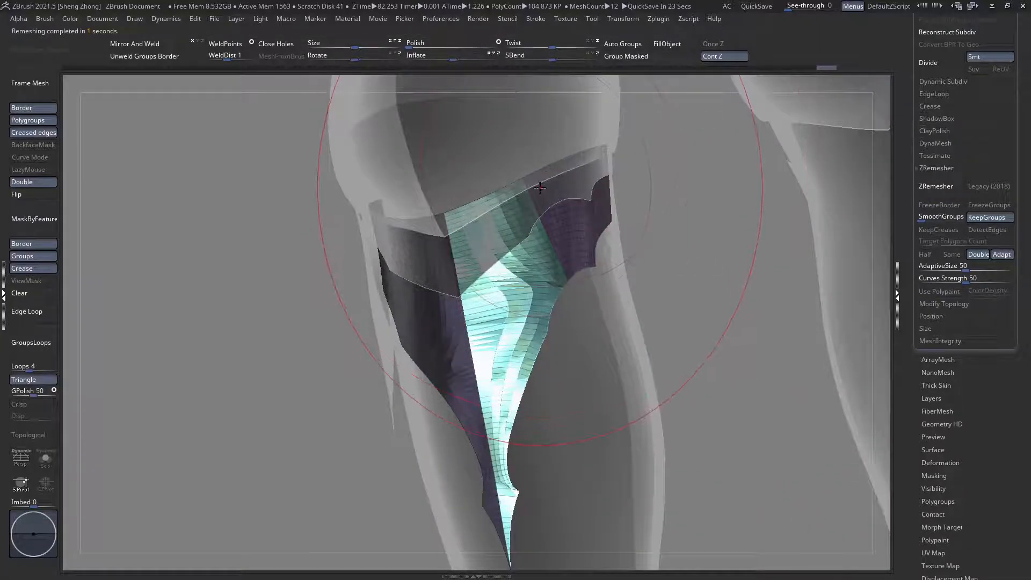
key(ctrl+z)
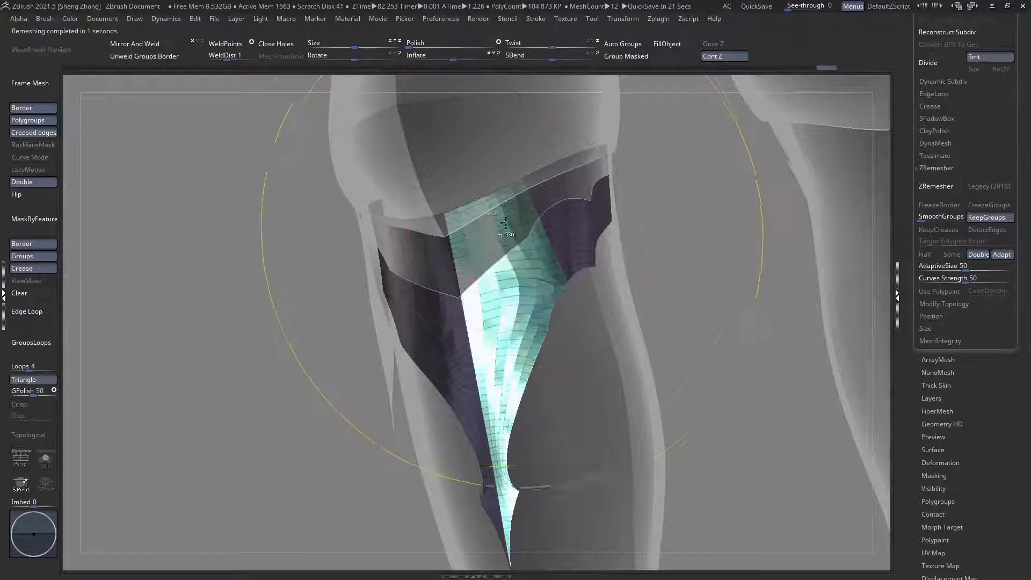
Step: ZRemesh the shin lame at Double without the separate outer polygroup, and compare the mesh before and after
mouse_move(459, 157)
ctrl+shift+mouse_down()
mouse_move(587, 426)
mouse_move(594, 283)
ctrl+shift+mouse_up()
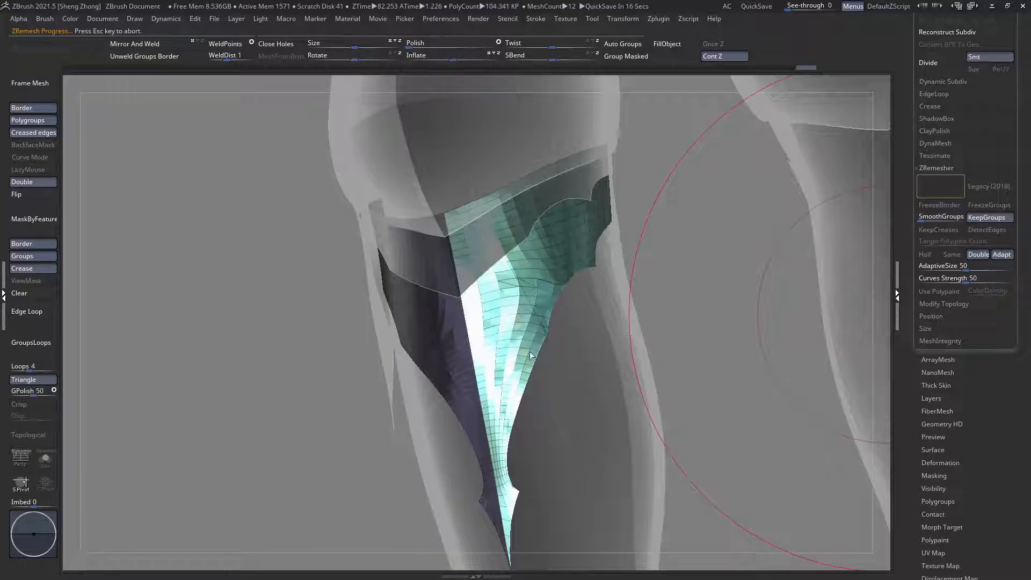
mouse_move(522, 355)
right_down()
mouse_move(506, 333)
mouse_move(430, 314)
mouse_move(556, 323)
mouse_move(541, 359)
right_up()
key(shift+f)
ctrl+right_drag(523, 323, 474, 297)
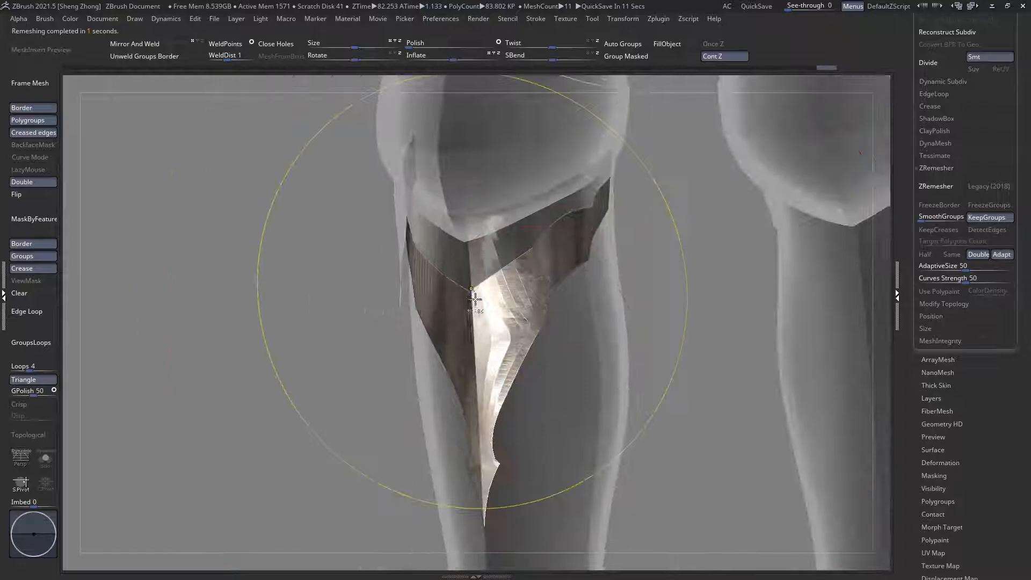
key(shift+f)
key(ctrl+z)
mouse_move(500, 380)
ctrl+right_down()
mouse_move(505, 418)
mouse_move(491, 345)
mouse_move(502, 384)
ctrl+right_up()
key(ctrl+shift+z)
alt+right_drag(519, 264, 491, 370)
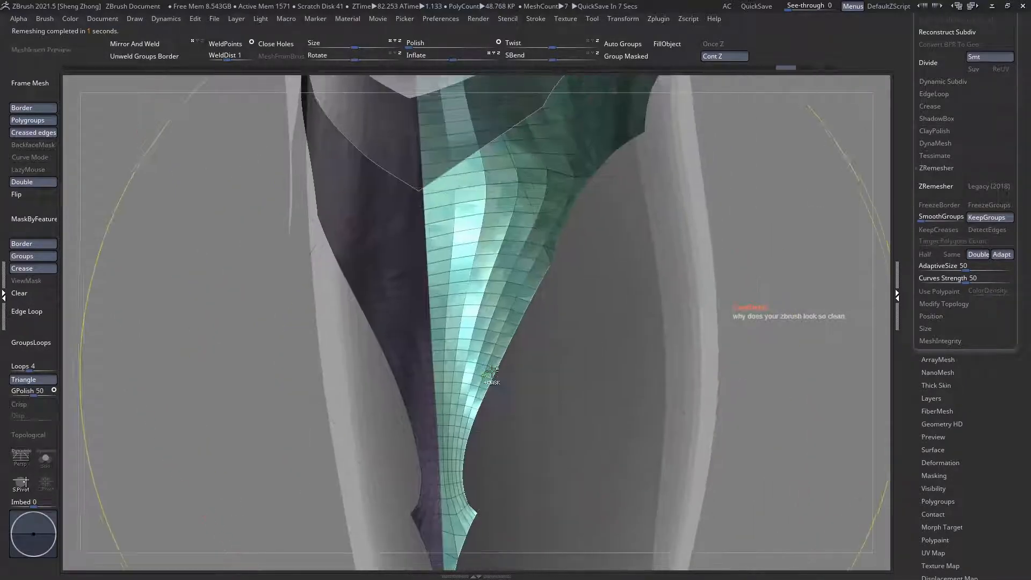
right_drag(500, 335, 520, 307)
alt+right_drag(494, 353, 434, 420)
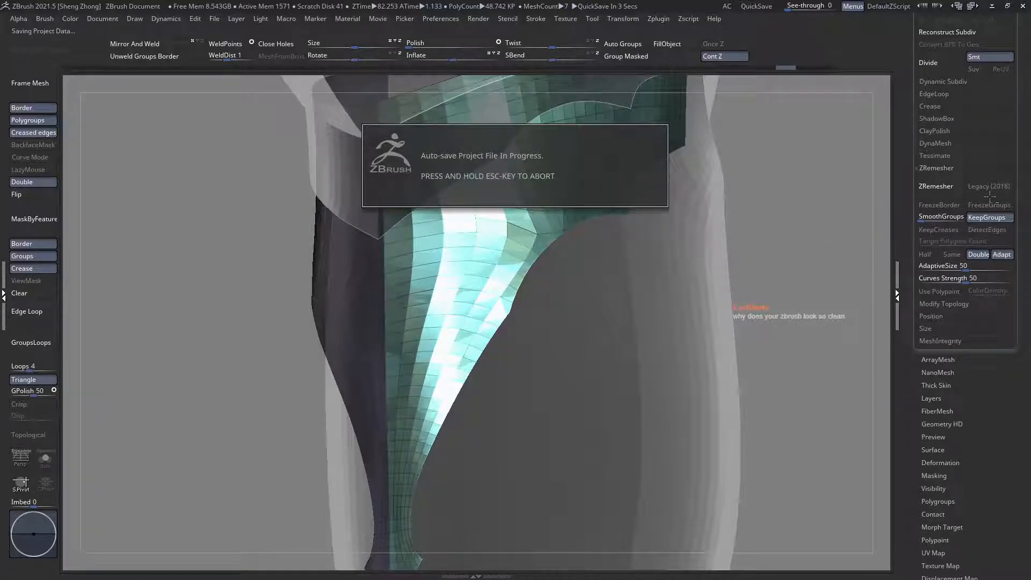
Step: Remesh the shin lame with ZRemesher's Legacy (2018) algorithm, keeping groups and the Double count
mouse_move(674, 304)
ctrl+right_down()
mouse_move(612, 301)
mouse_move(659, 309)
ctrl+right_up()
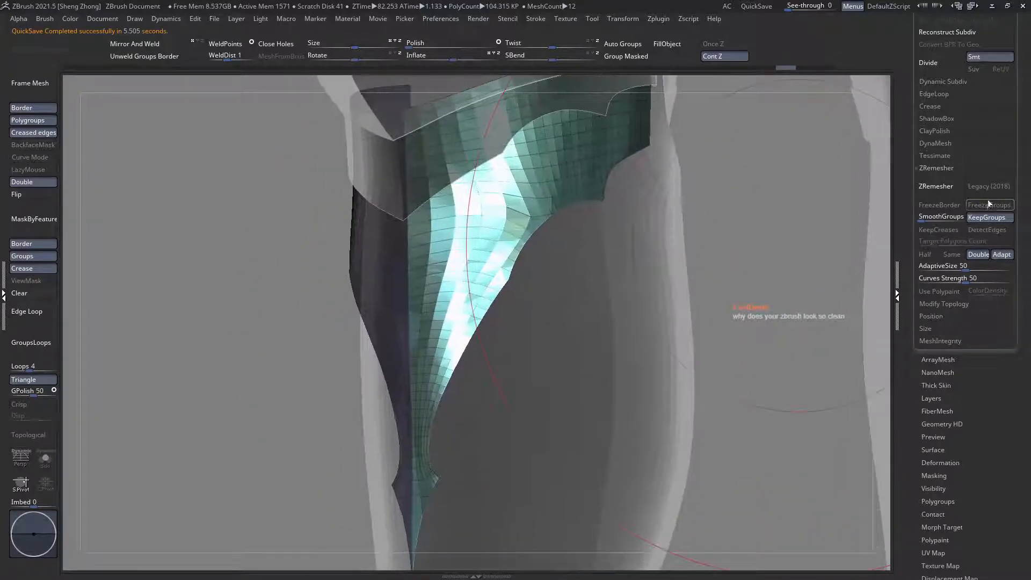
click(937, 188)
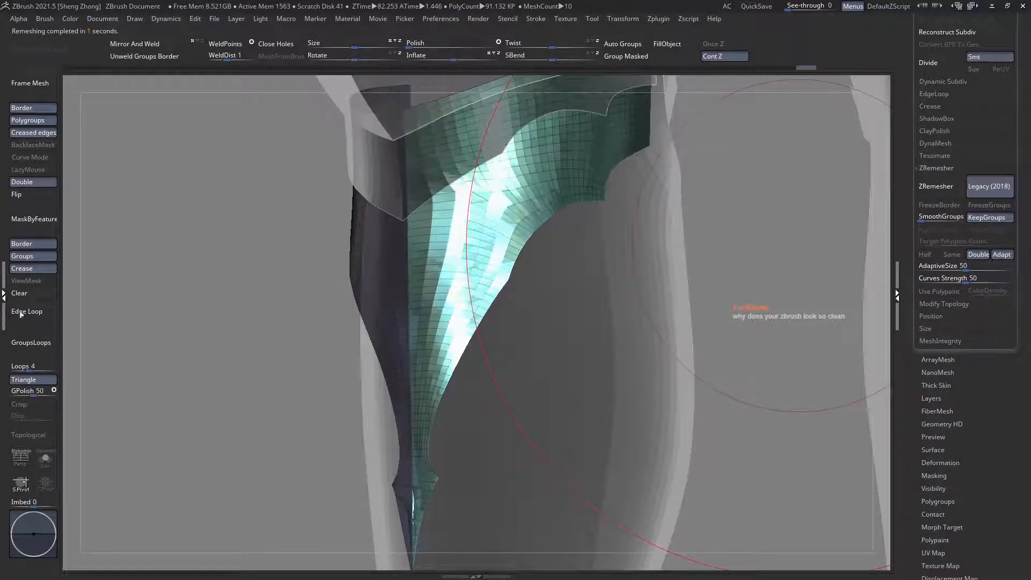
right_drag(659, 342, 787, 170)
right_drag(439, 302, 389, 295)
mouse_move(405, 386)
alt+right_down()
mouse_move(413, 295)
mouse_move(376, 333)
mouse_move(465, 228)
mouse_move(438, 236)
mouse_move(457, 284)
mouse_move(474, 259)
mouse_move(451, 220)
mouse_move(421, 290)
mouse_move(407, 230)
alt+right_up()
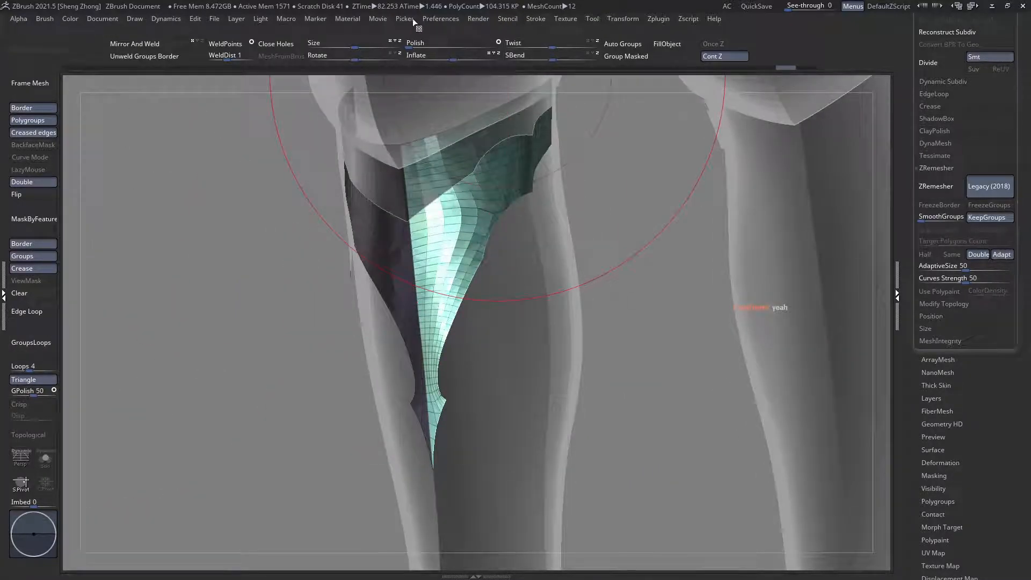
Step: Show the Enable Customize option in the configuration preferences
click(445, 18)
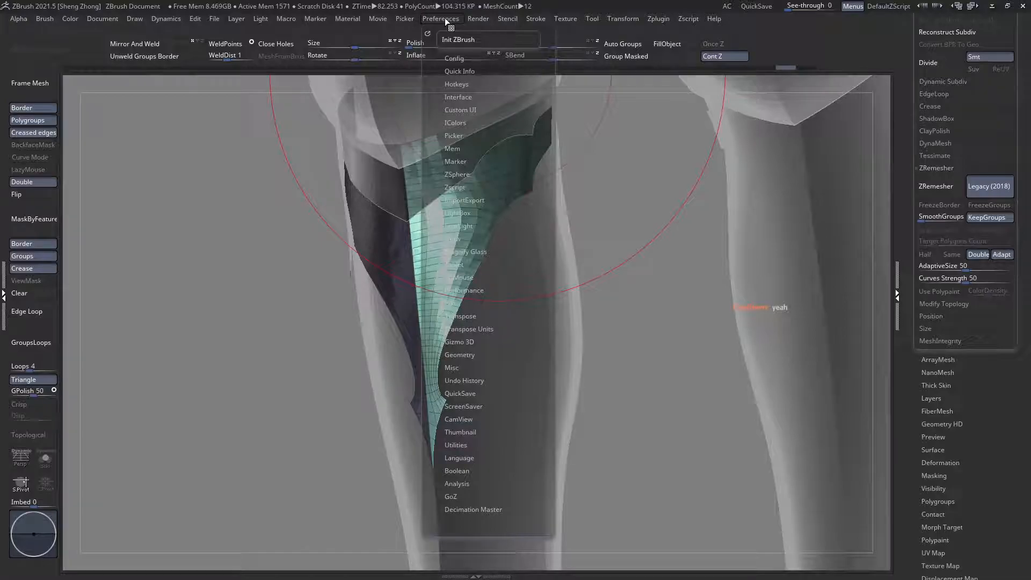
click(461, 110)
click(460, 109)
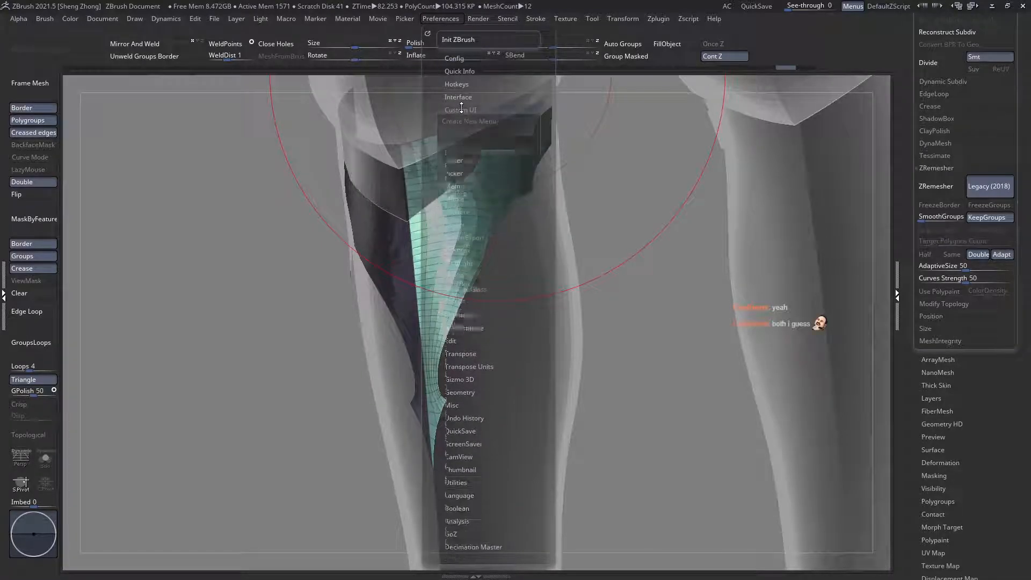
click(455, 59)
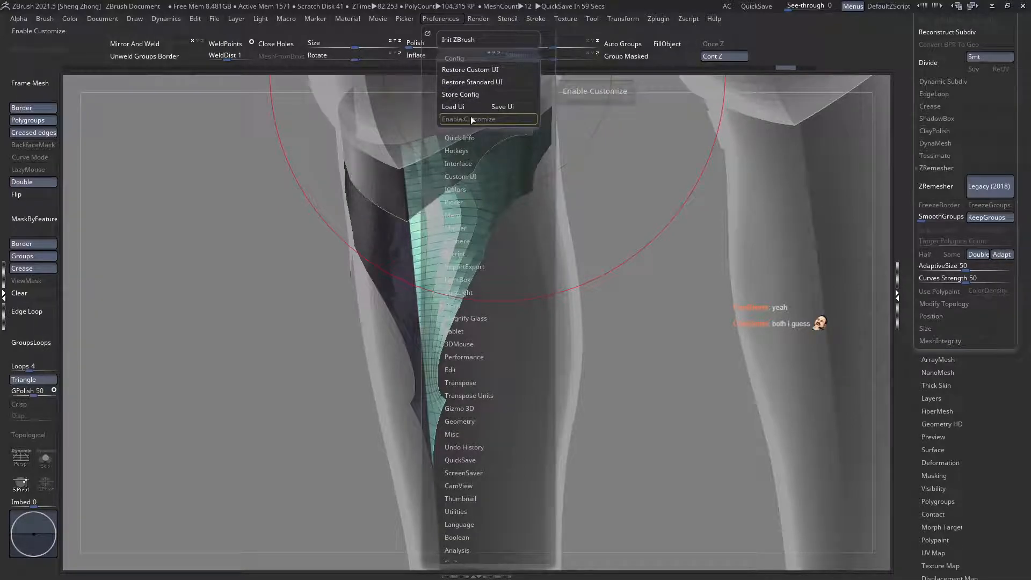
alt+drag(613, 232, 496, 238)
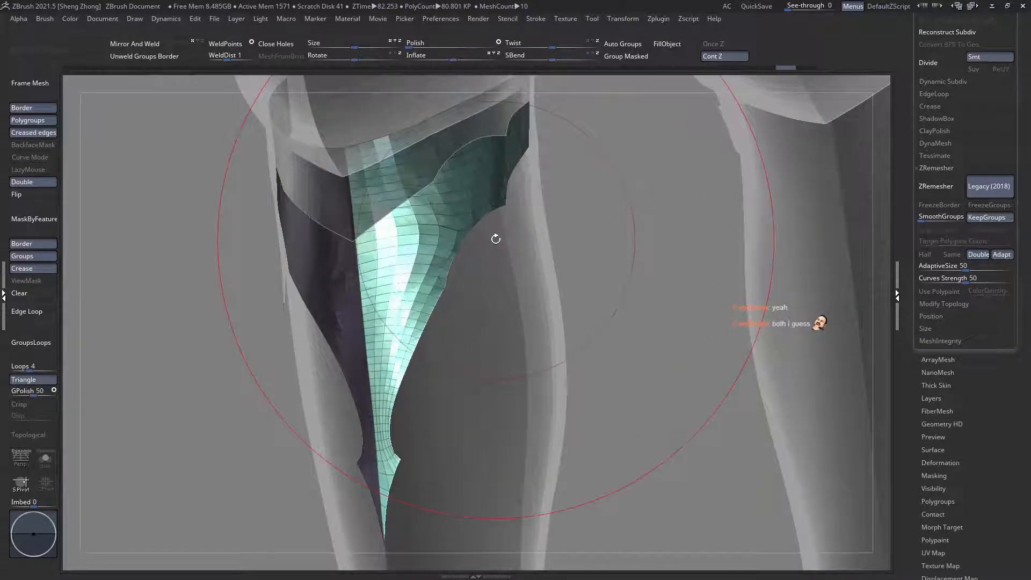
Step: Run the legacy ZRemesher on the shin lame again and inspect the polygon flow along its scalloped side
drag(495, 239, 668, 290)
click(948, 191)
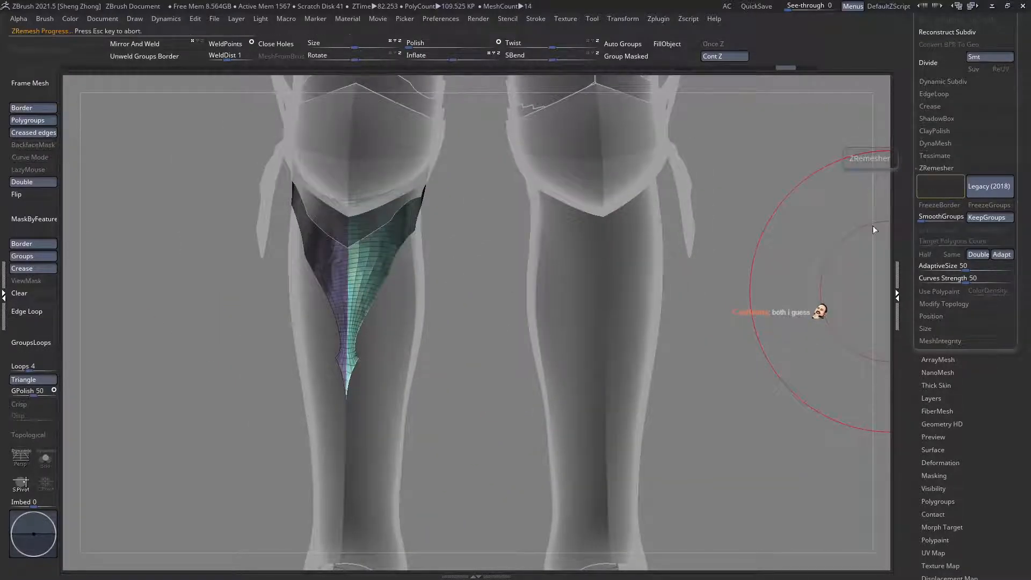
mouse_move(365, 249)
alt+right_down()
mouse_move(441, 255)
mouse_move(484, 286)
mouse_move(450, 282)
mouse_move(500, 289)
mouse_move(435, 280)
mouse_move(437, 293)
mouse_move(505, 279)
mouse_move(460, 271)
mouse_move(502, 265)
mouse_move(491, 259)
alt+right_up()
mouse_move(488, 287)
ctrl+right_down()
mouse_move(486, 239)
mouse_move(518, 252)
mouse_move(499, 349)
mouse_move(908, 317)
ctrl+right_up()
right_drag(591, 272, 483, 241)
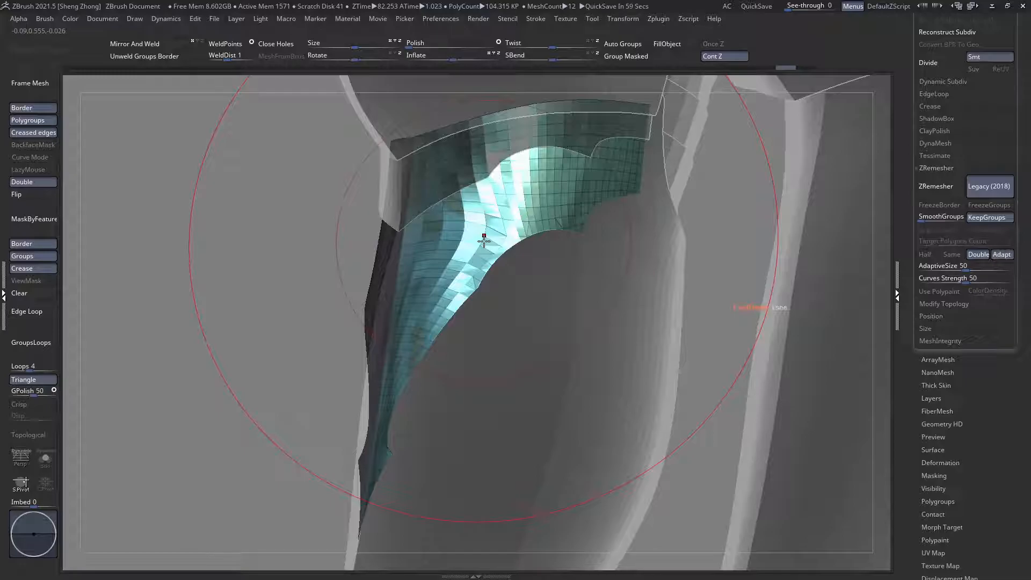
mouse_move(483, 242)
right_down()
mouse_move(455, 236)
mouse_move(456, 279)
right_up()
Step: Try inflating the shin lame's surface between its masked border and group edges and ZRemeshing it
mouse_move(417, 102)
ctrl+shift+mouse_down()
mouse_move(494, 380)
mouse_move(516, 364)
mouse_move(475, 346)
mouse_move(459, 483)
mouse_move(453, 393)
ctrl+shift+mouse_up()
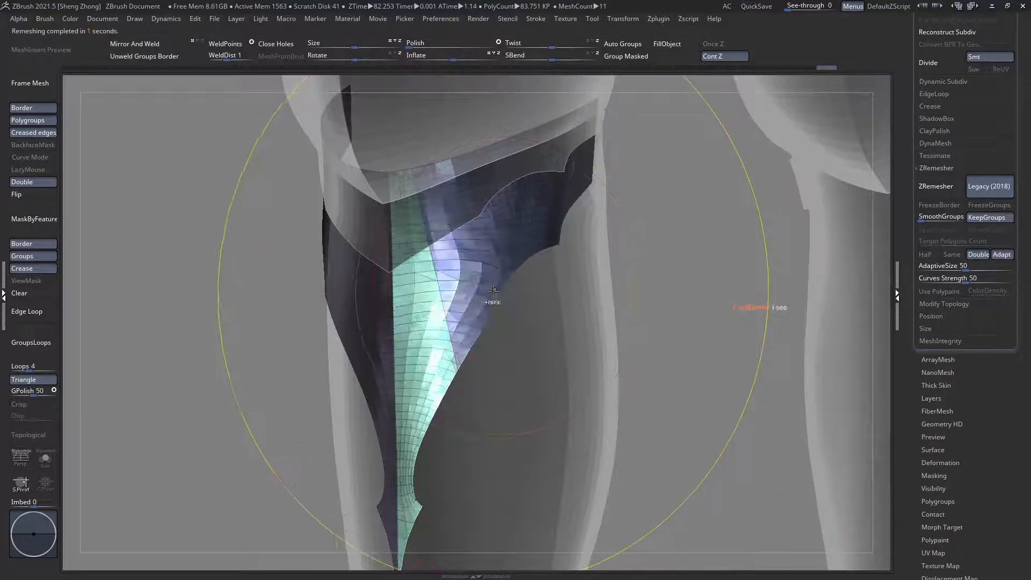
shift+right_drag(427, 296, 484, 294)
click(46, 220)
ctrl+right_drag(384, 251, 344, 202)
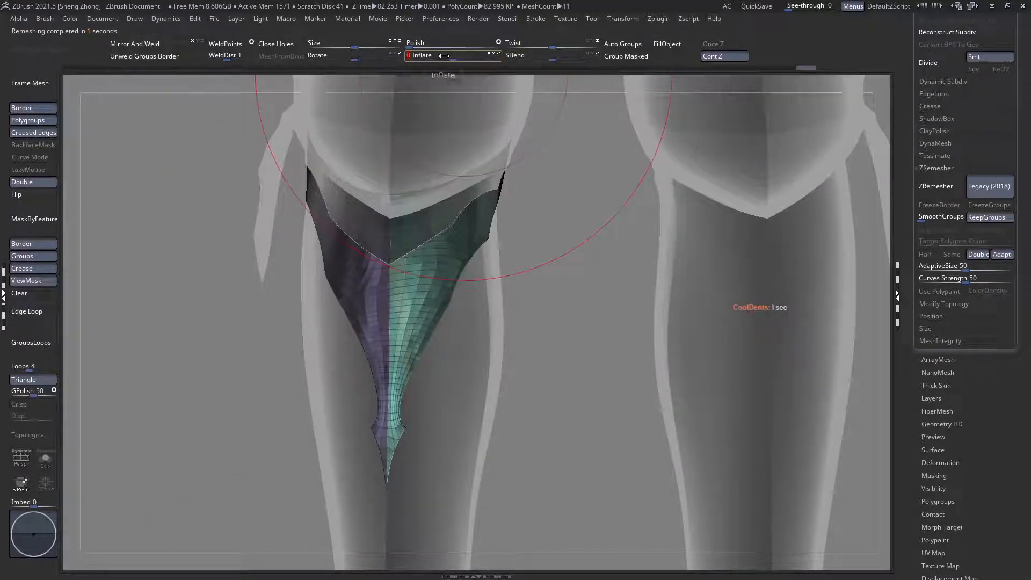
key(Return)
right_drag(568, 257, 494, 237)
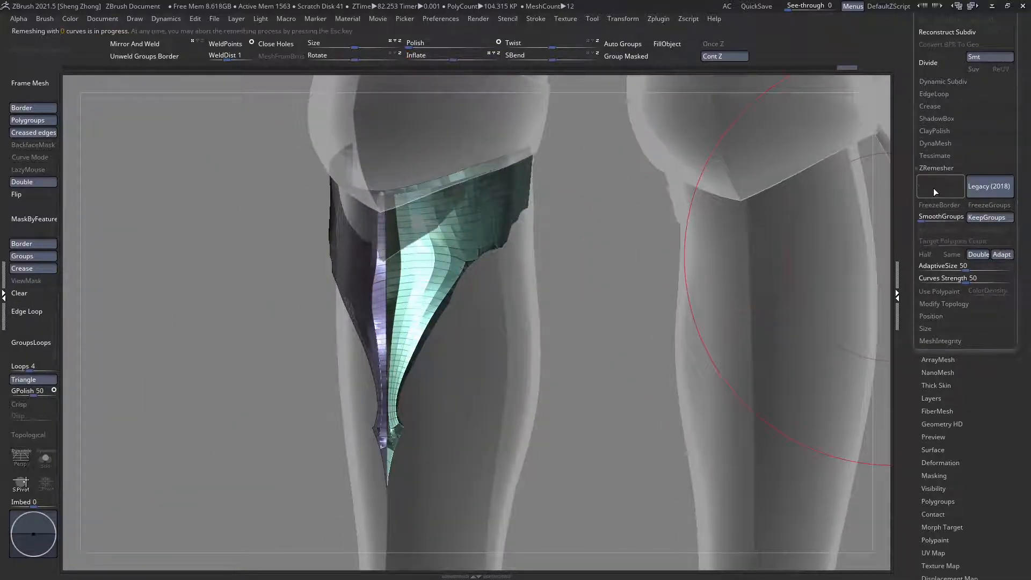
Step: Try reworking the very tip of the shin lame's spike and repeating the inflation and remesh
right_drag(419, 292, 451, 278)
ctrl+right_drag(409, 456, 419, 219)
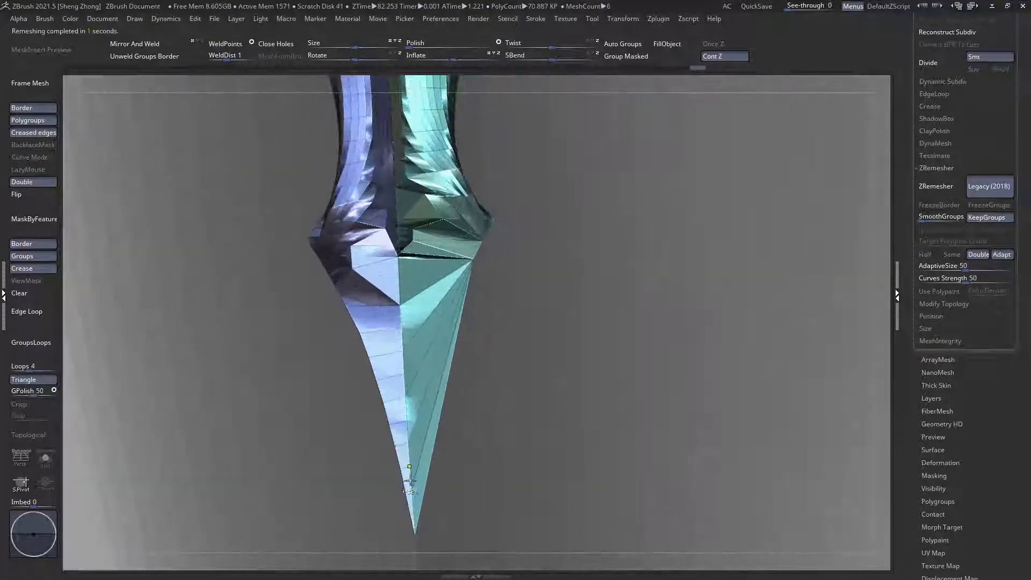
ctrl+right_drag(403, 446, 406, 311)
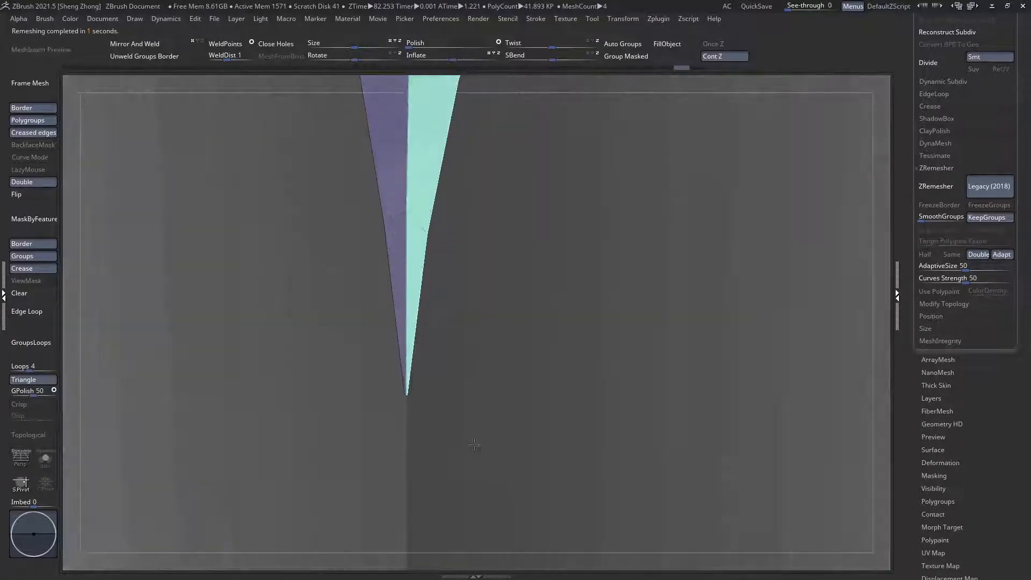
ctrl+shift+drag(277, 381, 276, 380)
ctrl+shift+click(406, 399)
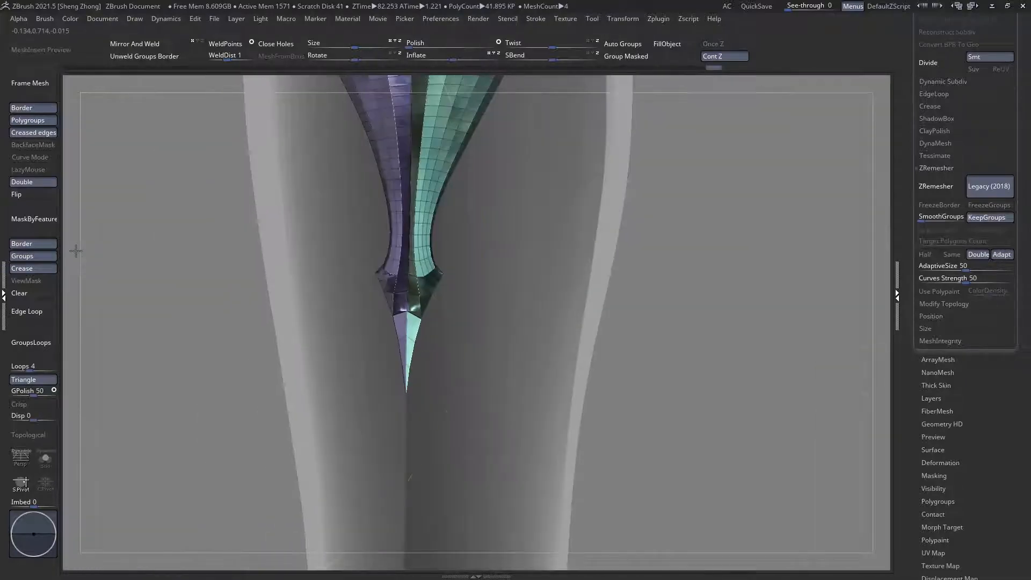
alt+right_drag(409, 339, 403, 370)
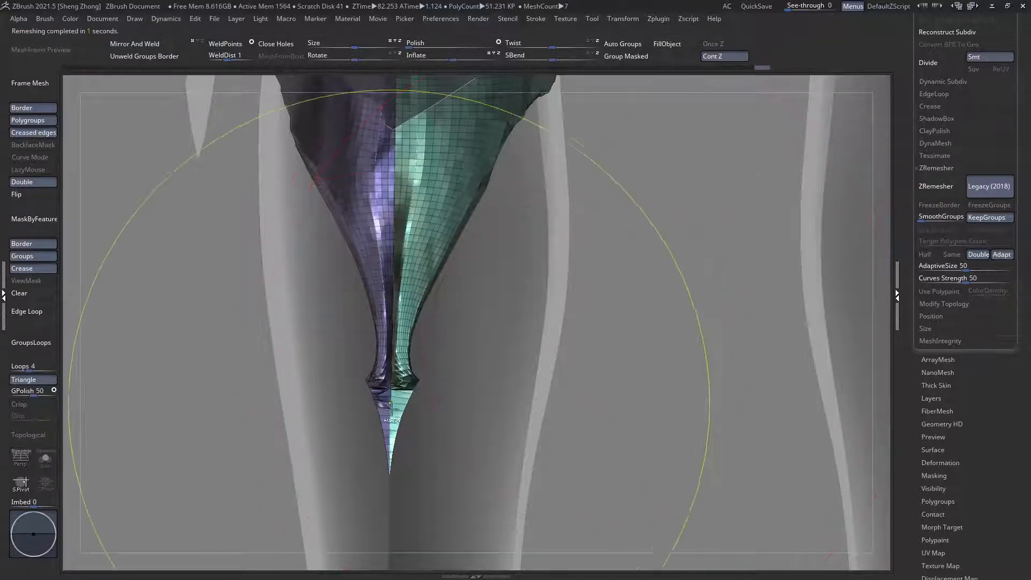
ctrl+right_drag(388, 400, 407, 430)
ctrl+right_drag(402, 352, 453, 404)
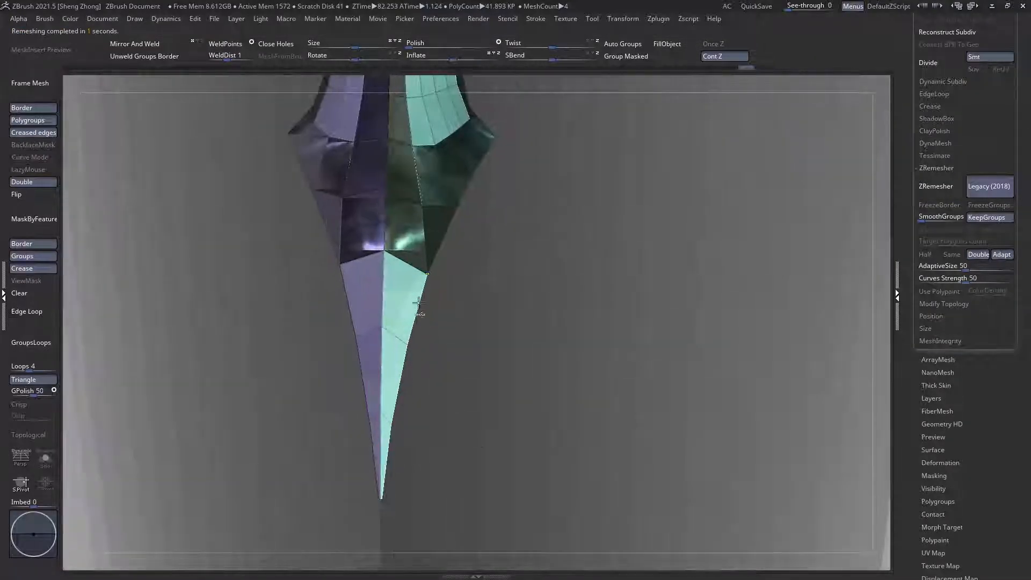
Step: Undo the inflation and remeshing of the shin lame
ctrl+right_drag(295, 224, 129, 151)
key(ctrl+z)
key(ctrl+z)
key(ctrl+z)
key(ctrl+z)
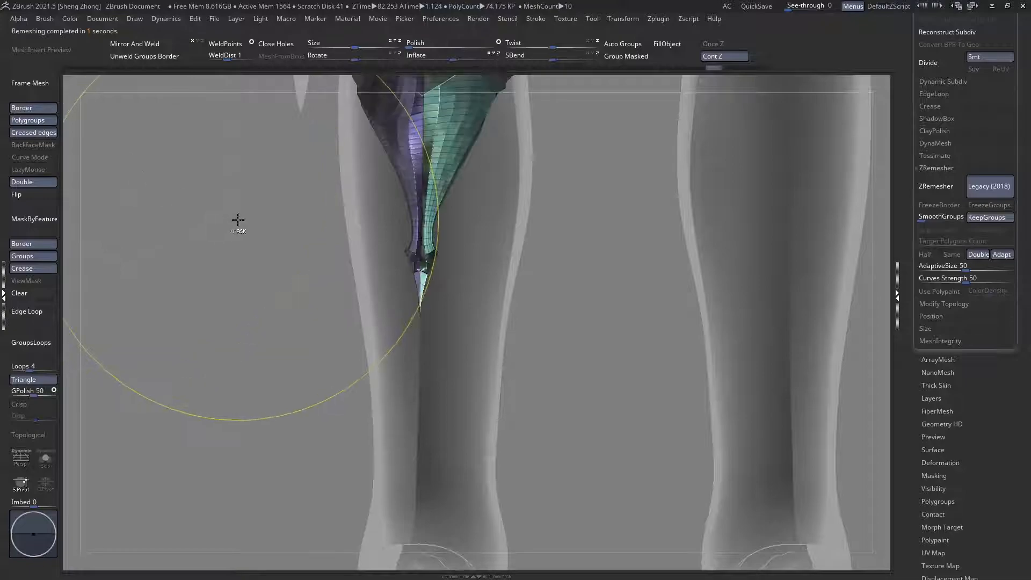
key(ctrl+z)
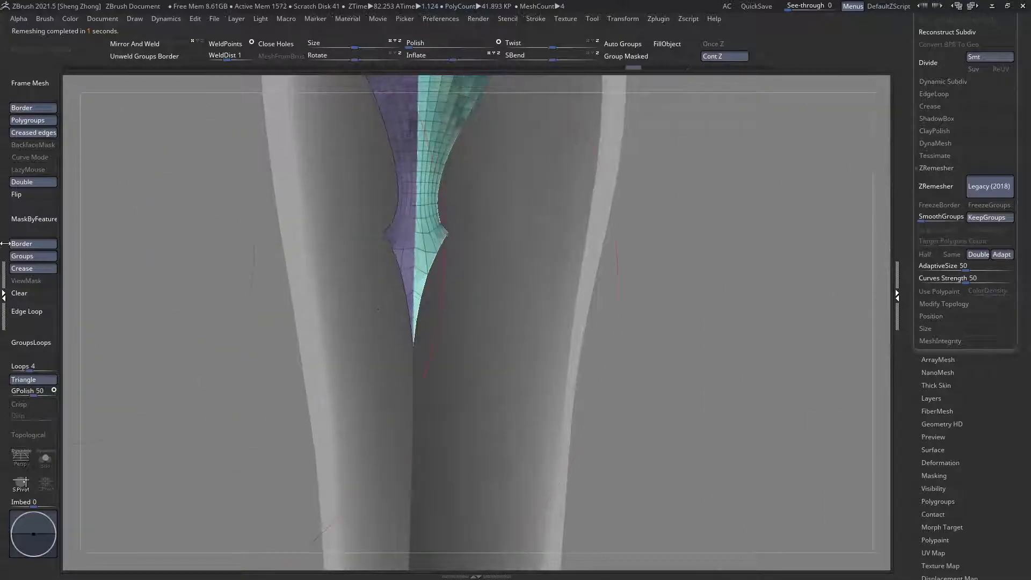
Step: Slice the shin lame at its spike tip and rebuild the lame's polygroups with Group Masked
ctrl+right_drag(197, 277, 406, 355)
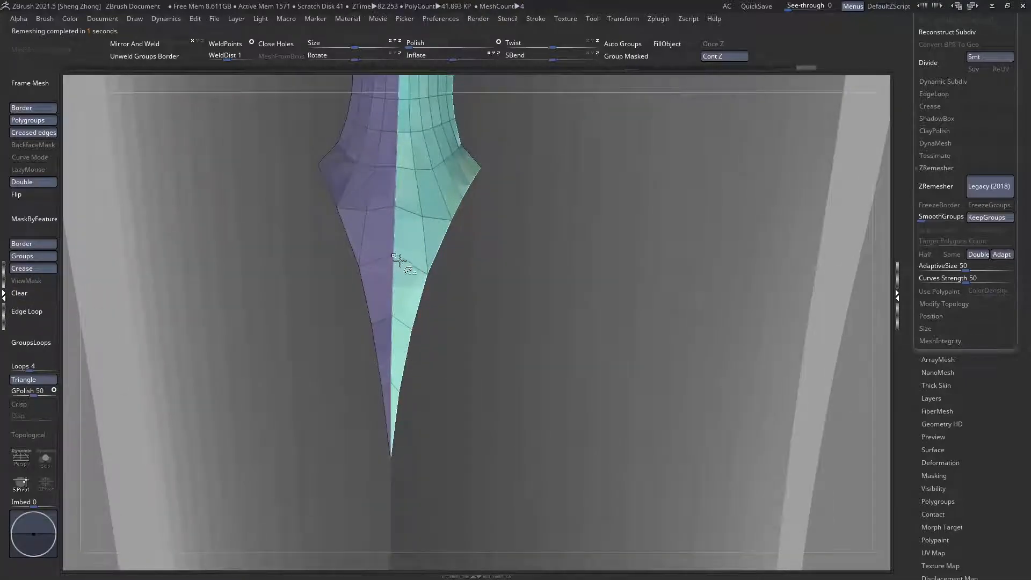
ctrl+shift+drag(394, 400, 386, 392)
ctrl+right_drag(395, 274, 421, 349)
alt+right_drag(353, 179, 363, 280)
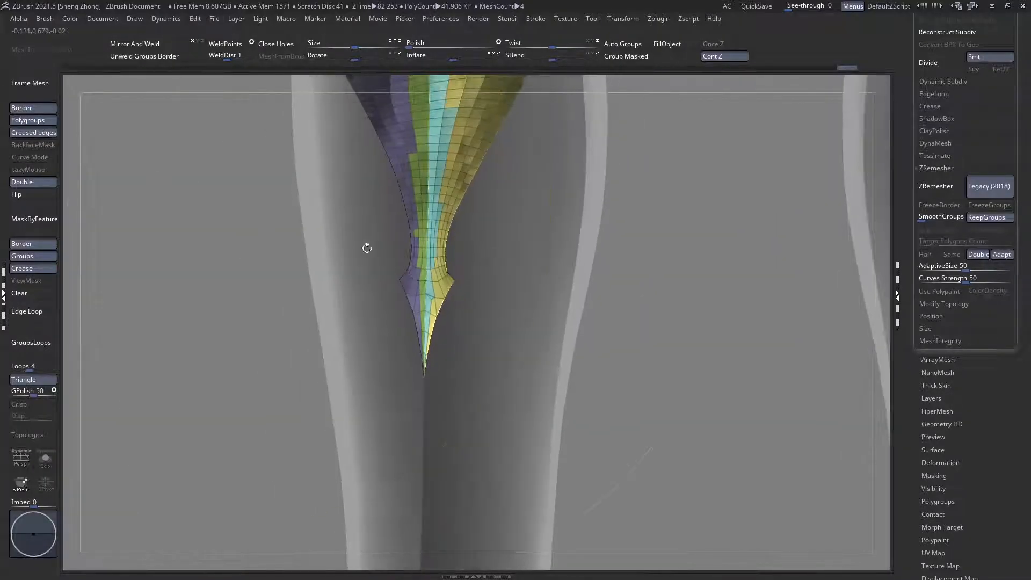
ctrl+right_drag(363, 244, 538, 81)
ctrl+shift+click(506, 291)
key(ctrl+z)
ctrl+shift+drag(560, 257, 577, 293)
click(624, 57)
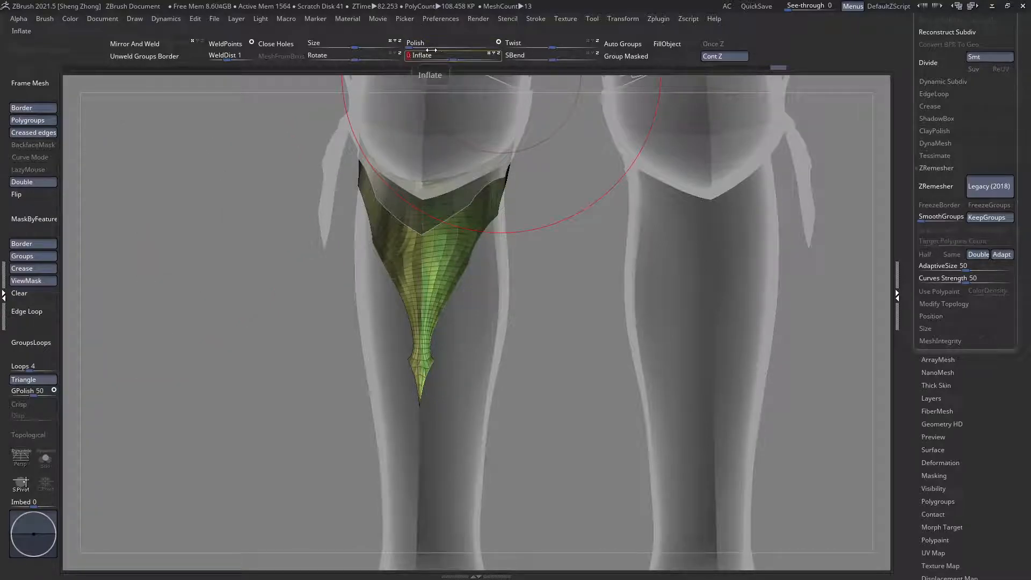
Step: Inflate the shin lame between its masked borders, then clear the mask and ZRemesh the lame
click(431, 49)
click(31, 297)
drag(236, 328, 462, 328)
click(938, 185)
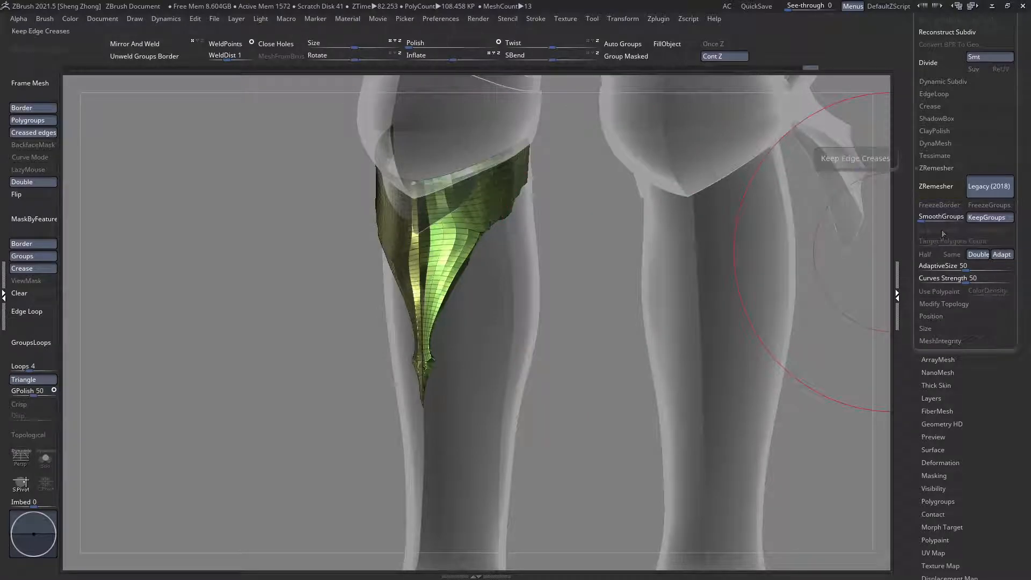
drag(405, 343, 478, 279)
alt+drag(272, 215, 113, 216)
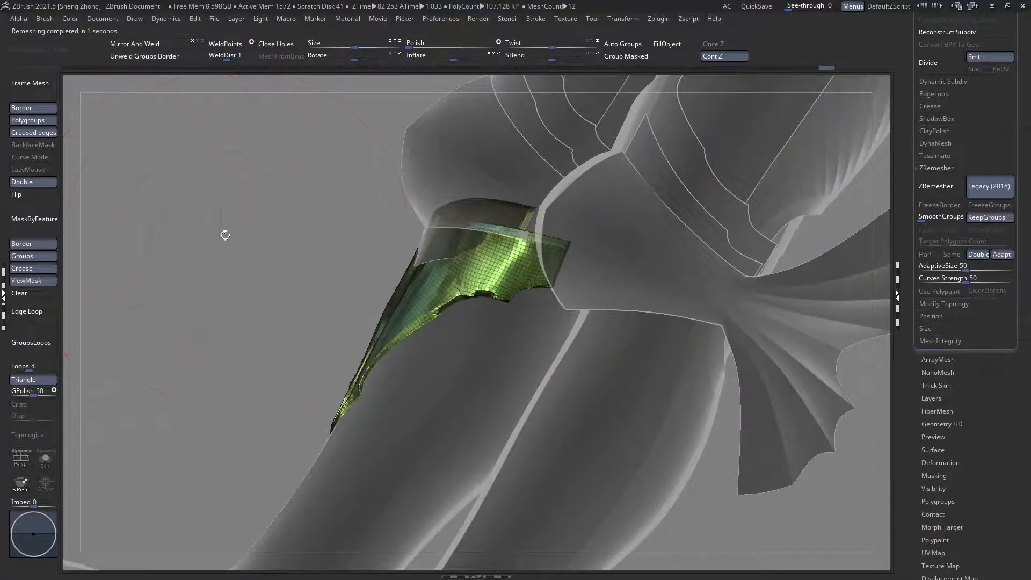
Step: Mask the remeshed shin lame's borders, readjust the inflation of its surface, and check the shape from both sides
drag(200, 229, 389, 70)
click(426, 53)
key(ctrl+z)
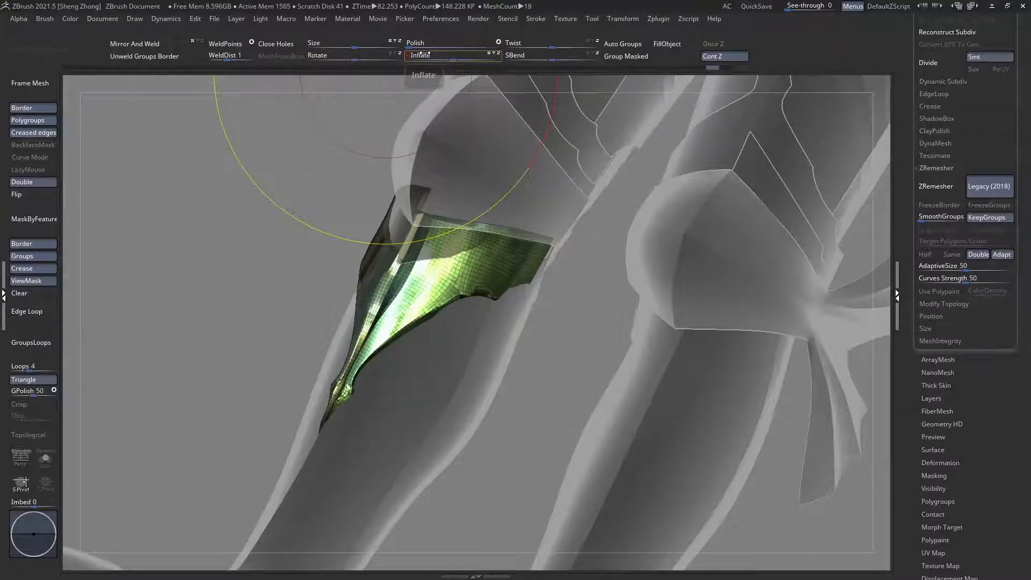
drag(425, 53, 429, 53)
drag(301, 129, 215, 225)
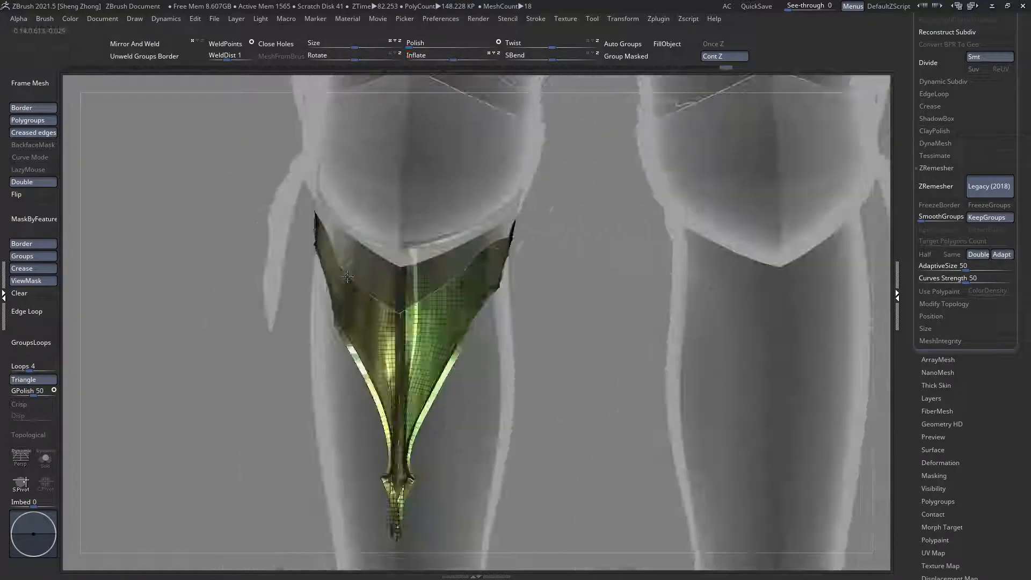
alt+drag(215, 279, 241, 202)
drag(423, 282, 409, 332)
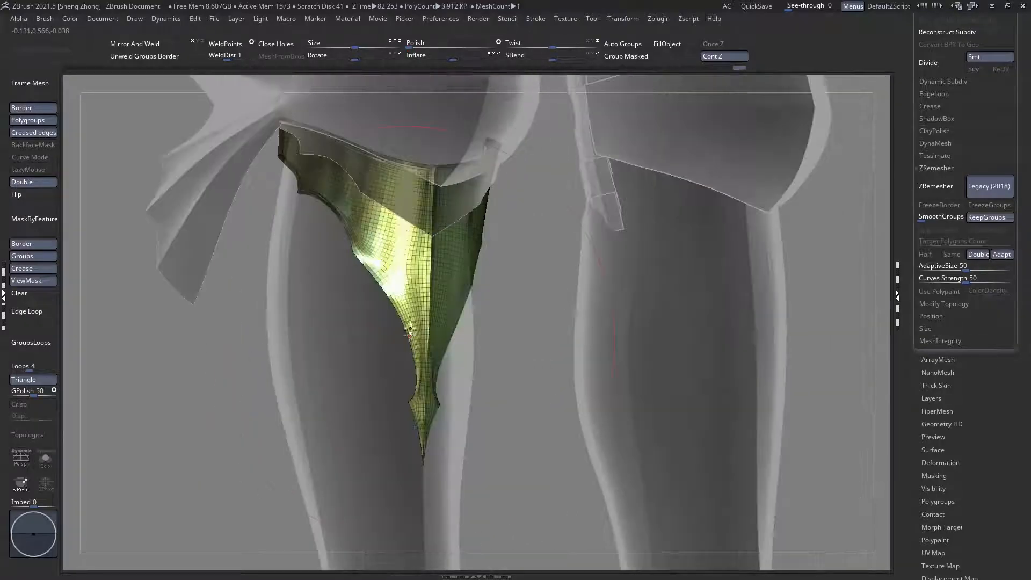
drag(536, 231, 258, 301)
Step: Solo the shin lame and isolate the polygroup of one half around the spike
click(50, 464)
drag(387, 301, 332, 418)
right_drag(352, 348, 329, 279)
right_click(349, 309)
ctrl+shift+click(367, 331)
Step: Try to reshape the scalloped edge above the spike on the isolated half of the shin lame
mouse_move(389, 328)
mouse_down()
mouse_move(372, 329)
mouse_move(368, 385)
mouse_move(354, 391)
mouse_move(372, 401)
mouse_move(340, 430)
mouse_up()
drag(350, 382, 364, 374)
right_drag(364, 373, 376, 371)
mouse_move(375, 357)
shift+mouse_down()
mouse_move(378, 313)
mouse_move(373, 365)
shift+mouse_up()
right_drag(379, 386, 388, 365)
mouse_move(388, 366)
mouse_down()
mouse_move(374, 369)
mouse_move(360, 356)
mouse_up()
right_drag(360, 354, 350, 323)
key(space)
mouse_move(358, 328)
mouse_down()
mouse_move(348, 368)
mouse_move(348, 315)
mouse_move(361, 318)
mouse_up()
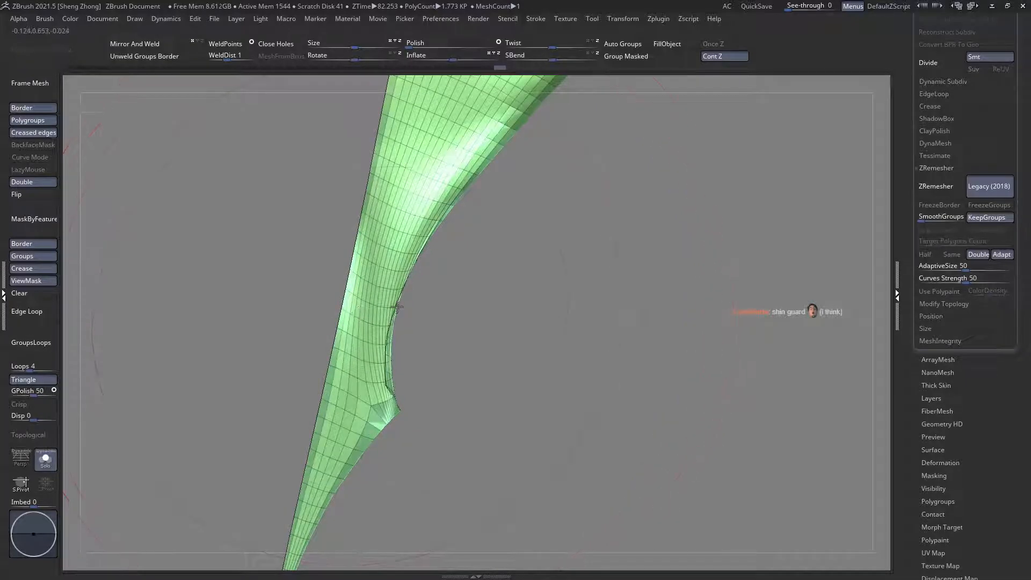
key(space)
mouse_move(397, 307)
ctrl+right_down()
mouse_move(513, 343)
mouse_move(486, 335)
ctrl+right_up()
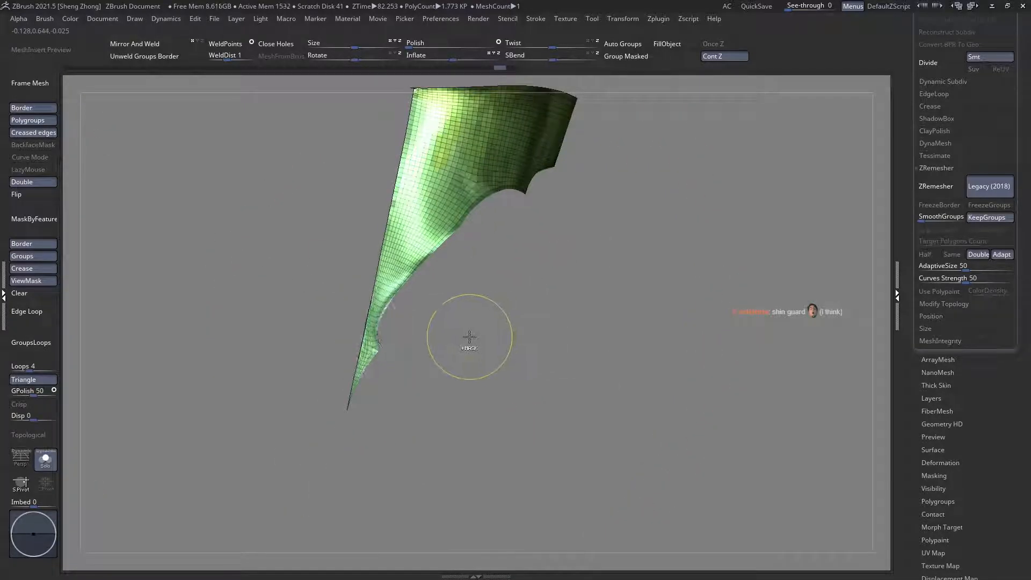
Step: Undo the shin lame back to its coarser mesh and ZRemesh it with the target polygon count set to Same
key(ctrl+z)
key(ctrl+z)
key(ctrl+z)
key(ctrl+z)
key(ctrl+z)
key(ctrl+z)
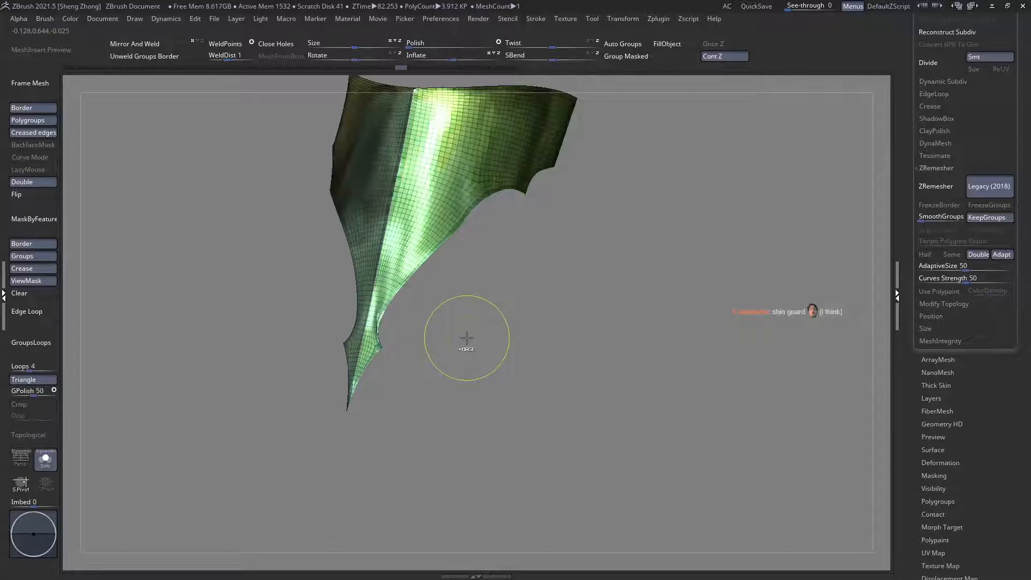
key(ctrl+z)
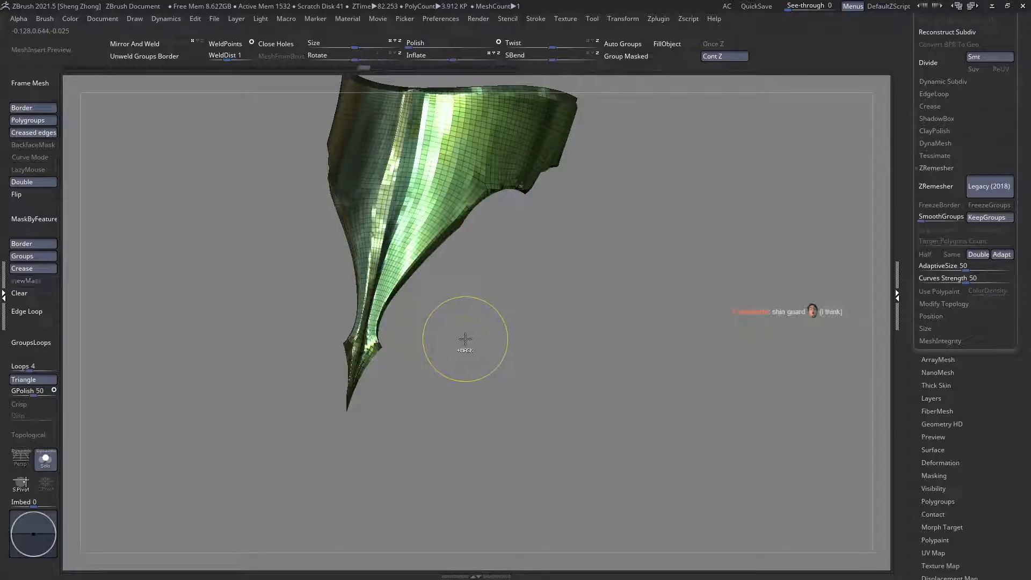
key(ctrl+z)
drag(489, 295, 627, 332)
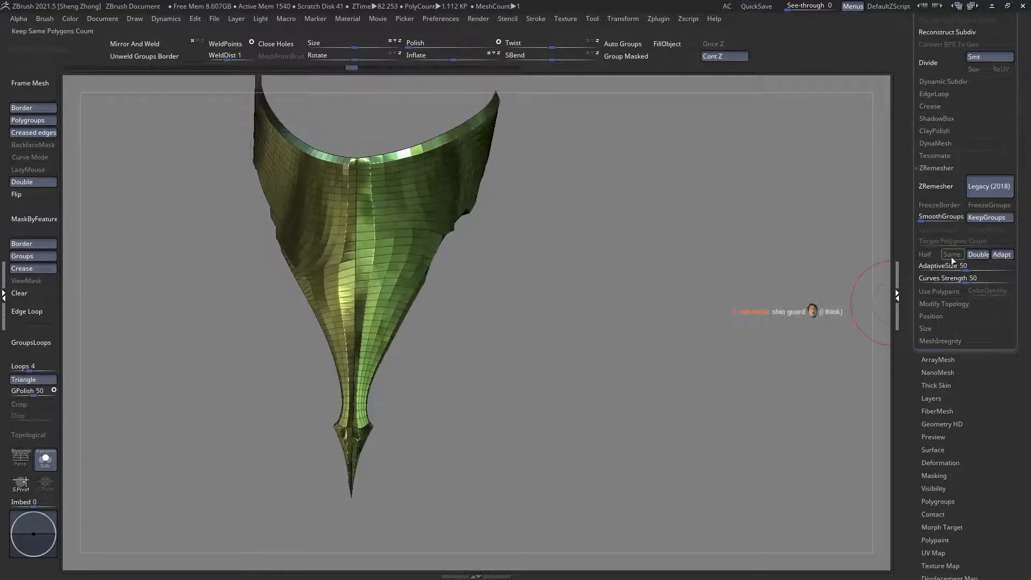
click(927, 196)
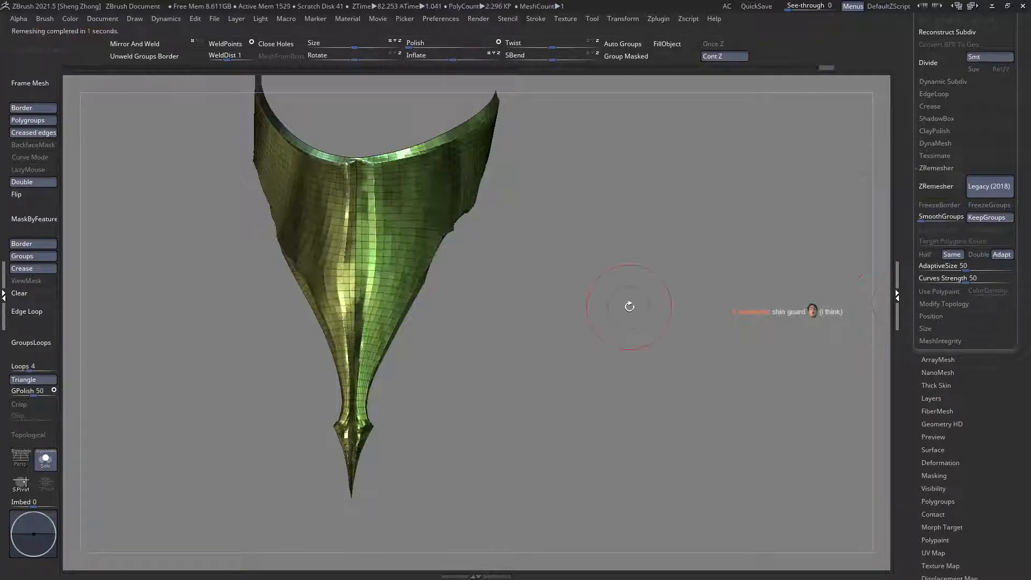
Step: Try an Inflate of -5 on the shin lame with its feature edges masked, then undo it
drag(466, 264, 83, 252)
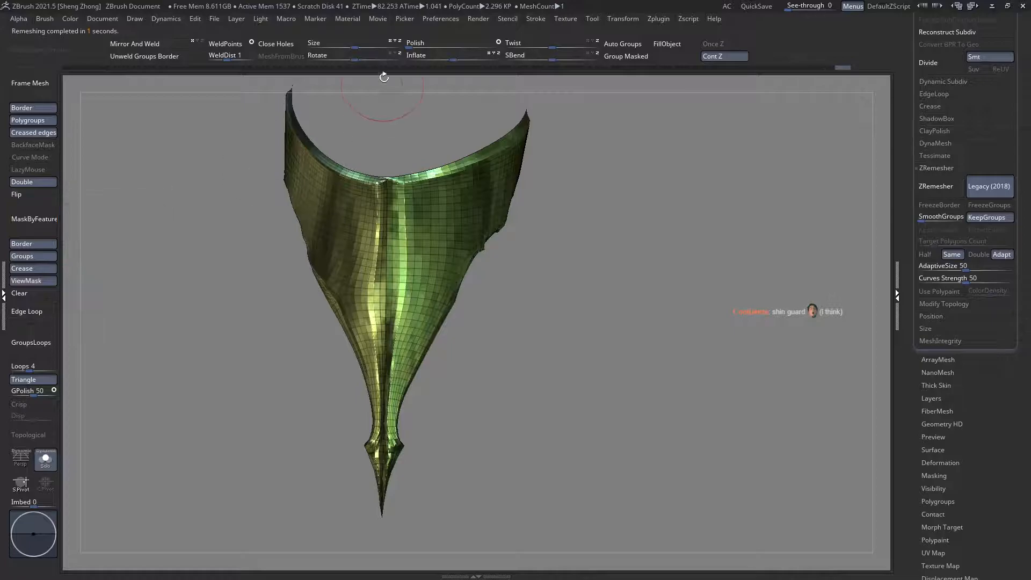
click(431, 55)
text(-5)
key(Return)
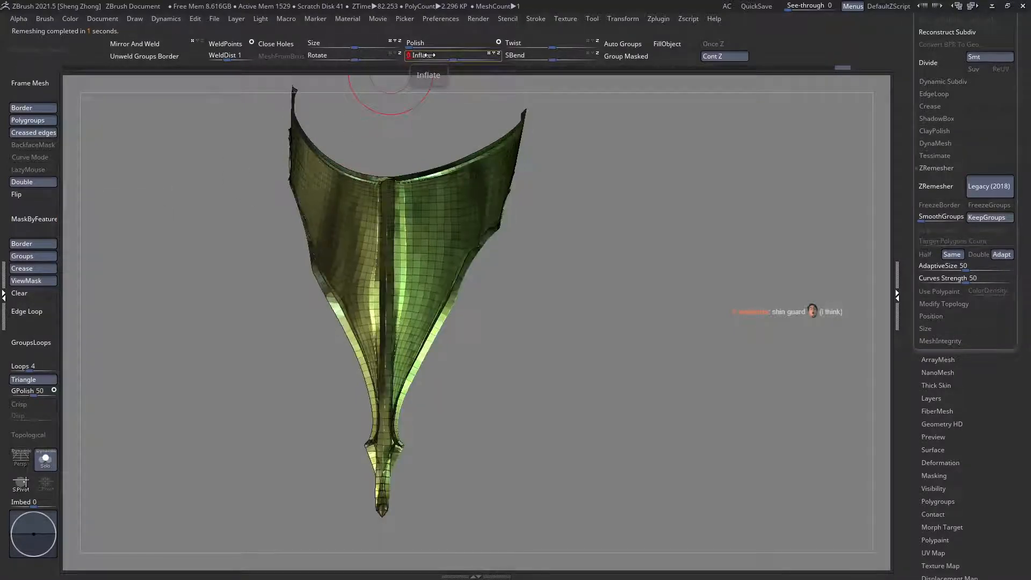
right_click(198, 260)
key(ctrl+z)
Step: Examine the shin lame's scalloped side and the upper rim at its centre ridge up close
right_drag(420, 373, 425, 280)
mouse_move(513, 183)
right_down()
mouse_move(499, 204)
mouse_move(428, 218)
mouse_move(337, 201)
mouse_move(365, 257)
mouse_move(397, 262)
mouse_move(377, 283)
right_up()
key(space)
drag(377, 283, 384, 283)
right_drag(384, 283, 386, 271)
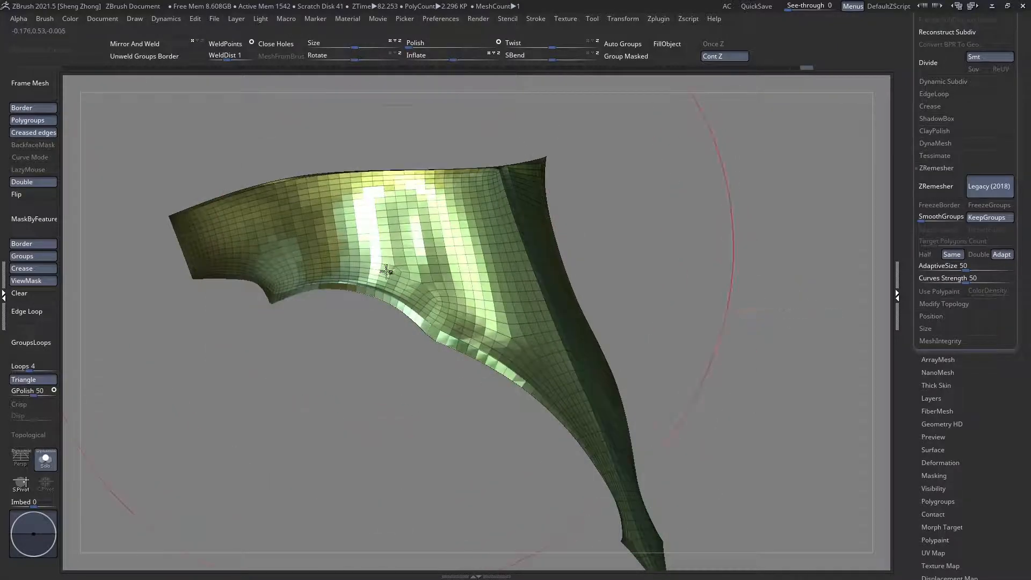
mouse_move(343, 228)
right_down()
mouse_move(577, 237)
mouse_move(515, 253)
mouse_move(555, 271)
mouse_move(549, 278)
mouse_move(660, 261)
right_up()
right_drag(549, 264, 497, 305)
right_click(355, 215)
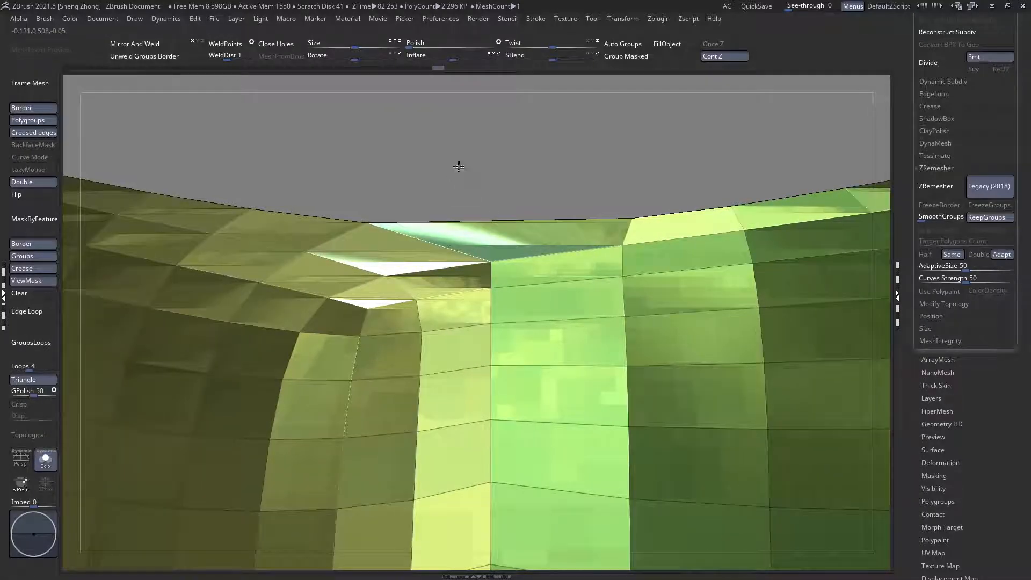
right_drag(534, 213, 410, 215)
mouse_move(546, 190)
right_down()
mouse_move(460, 202)
mouse_move(472, 225)
mouse_move(510, 198)
mouse_move(457, 236)
right_up()
Step: Clear the mask and remove the narrow rim strip along the shin lame's upper edge, keeping only the outer surface
key(b)
key(s)
key(t)
click(29, 297)
mouse_move(483, 300)
right_down()
mouse_move(500, 302)
mouse_move(237, 203)
mouse_move(328, 207)
mouse_move(365, 257)
mouse_move(180, 282)
right_up()
ctrl+shift+click(479, 281)
right_click(178, 283)
click(242, 213)
mouse_move(388, 268)
mouse_down()
mouse_move(805, 327)
mouse_move(783, 349)
mouse_up()
mouse_move(498, 221)
ctrl+shift+mouse_down()
mouse_move(731, 386)
mouse_move(398, 327)
mouse_move(131, 417)
ctrl+shift+mouse_up()
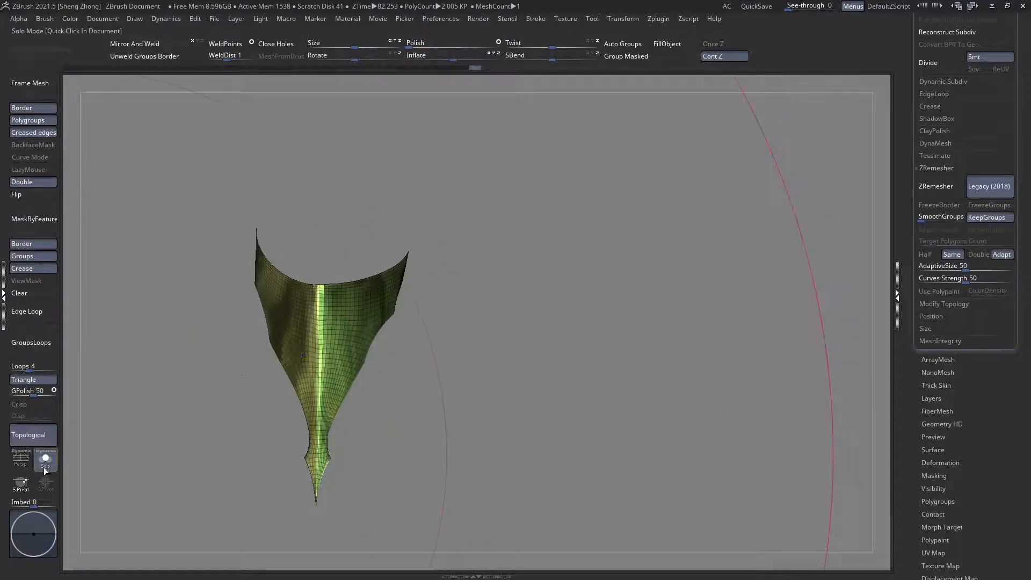
Step: Limit feature masking to Border and draw mask curves along the soloed shin lame's upper edge from both sides
click(45, 460)
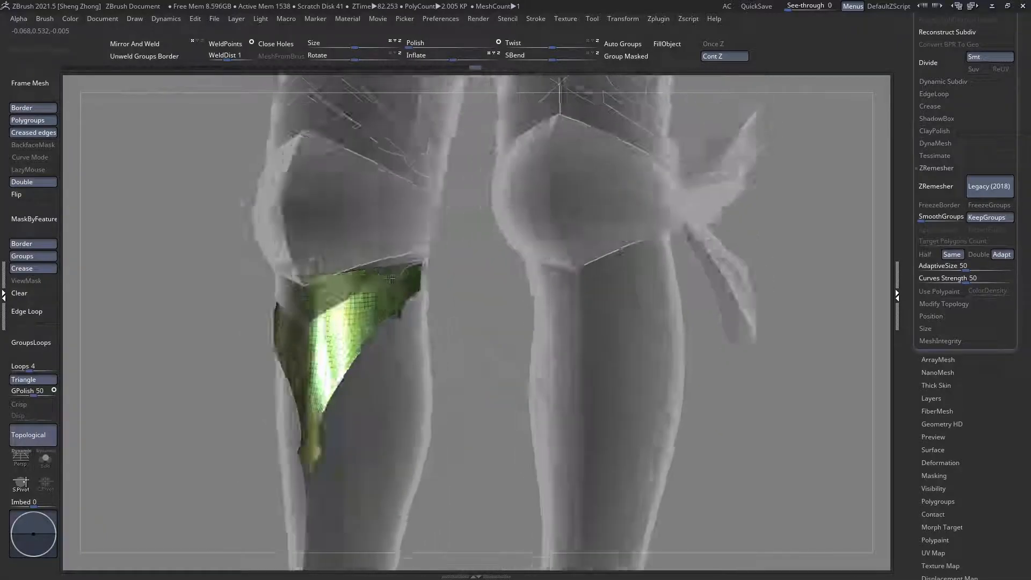
click(33, 255)
click(32, 268)
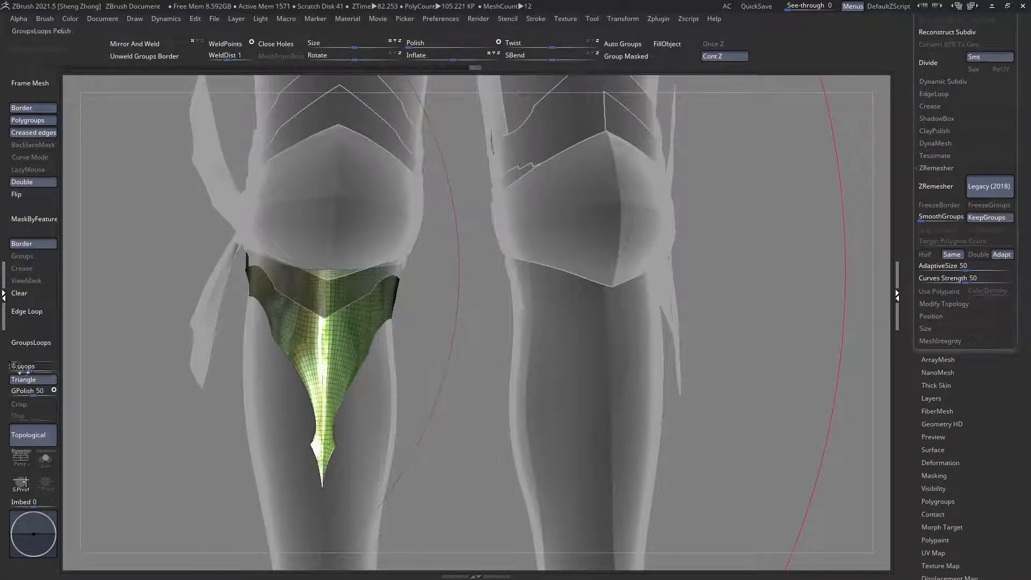
click(45, 462)
drag(188, 365, 374, 317)
key(f)
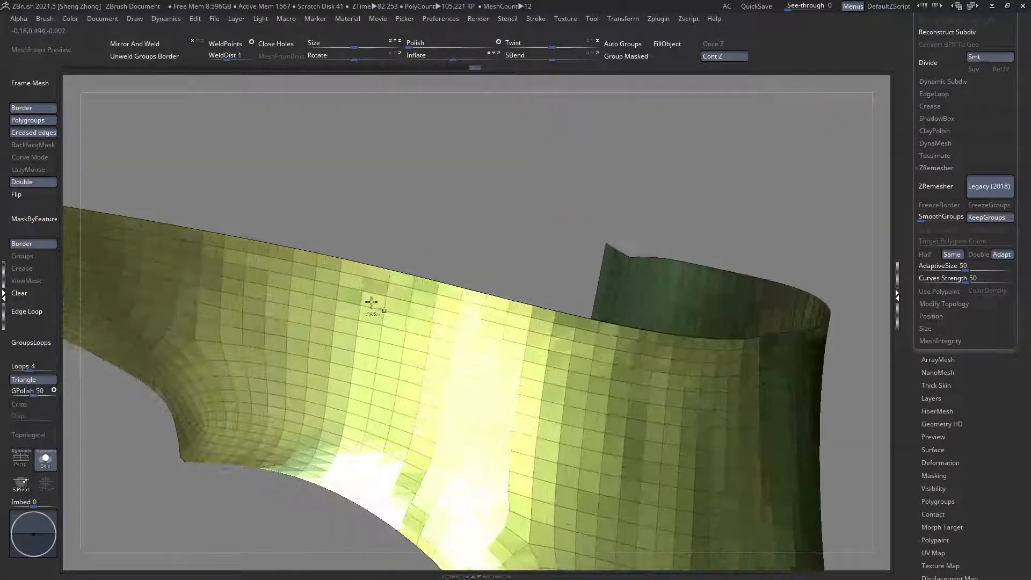
drag(130, 269, 135, 238)
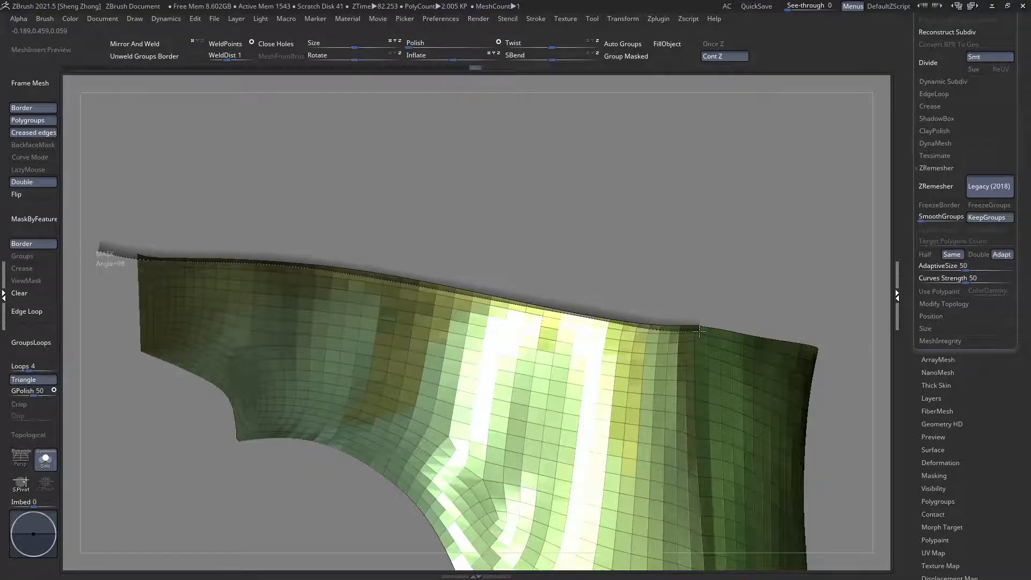
drag(743, 301, 452, 279)
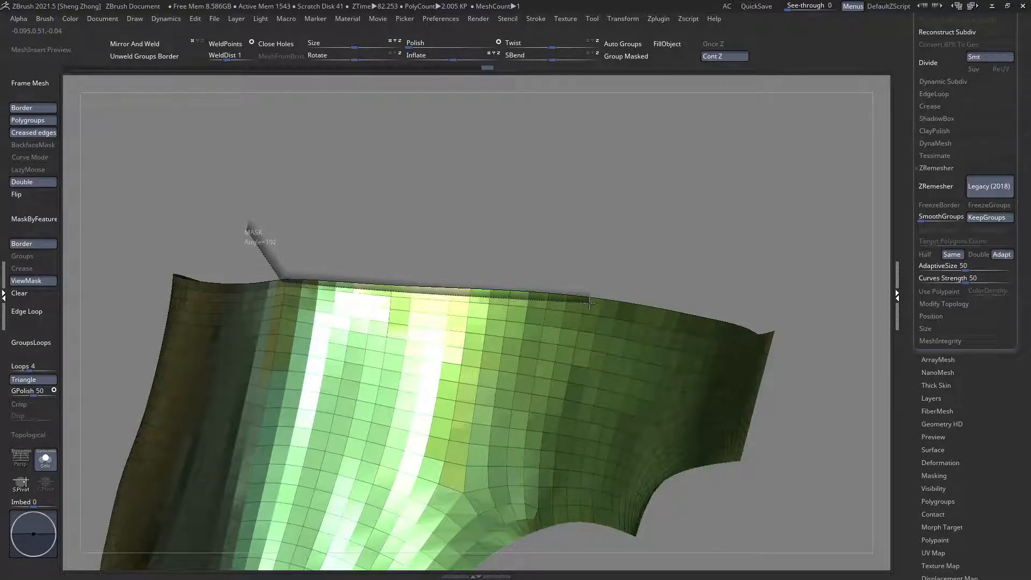
drag(603, 286, 638, 313)
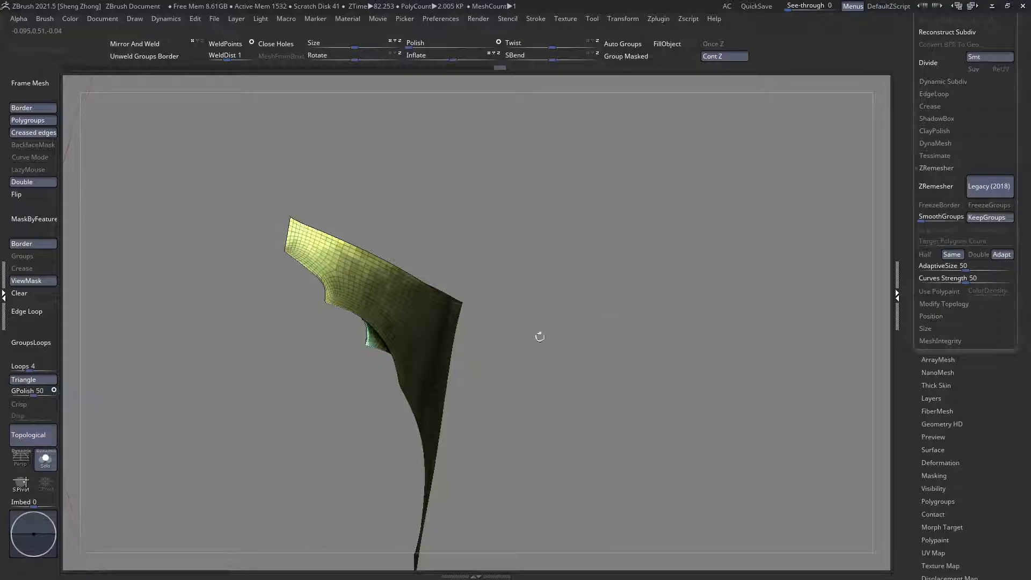
Step: Show the surrounding armor and raise the shin lame's upper edge beneath the knee cap with a transpose move
click(46, 458)
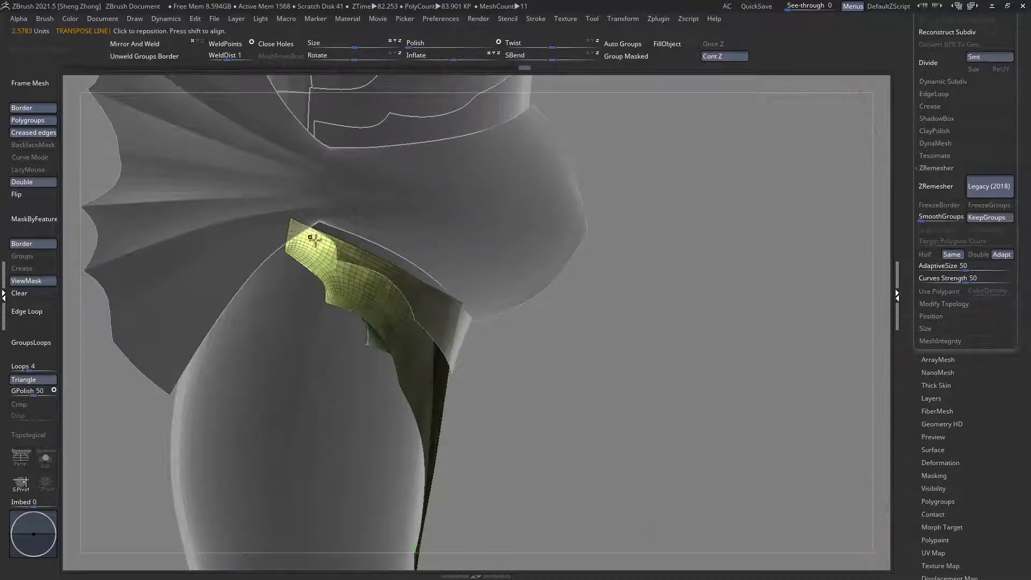
drag(370, 354, 388, 328)
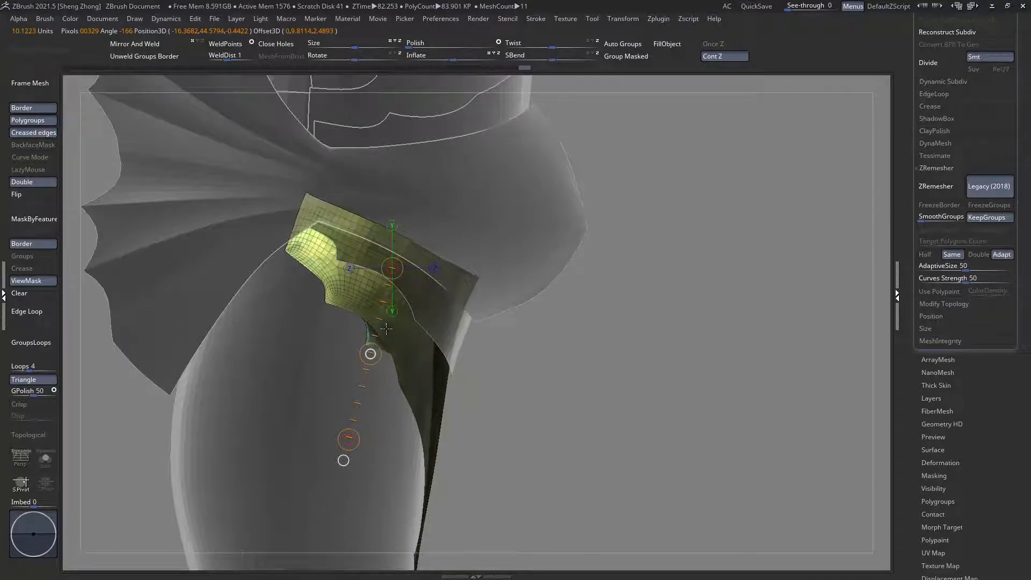
key(q)
Step: Trim the raised upper edge of the shin lame with ClipCurve from both sides and clear the mask
ctrl+right_drag(338, 224, 253, 187)
key(space)
key(b)
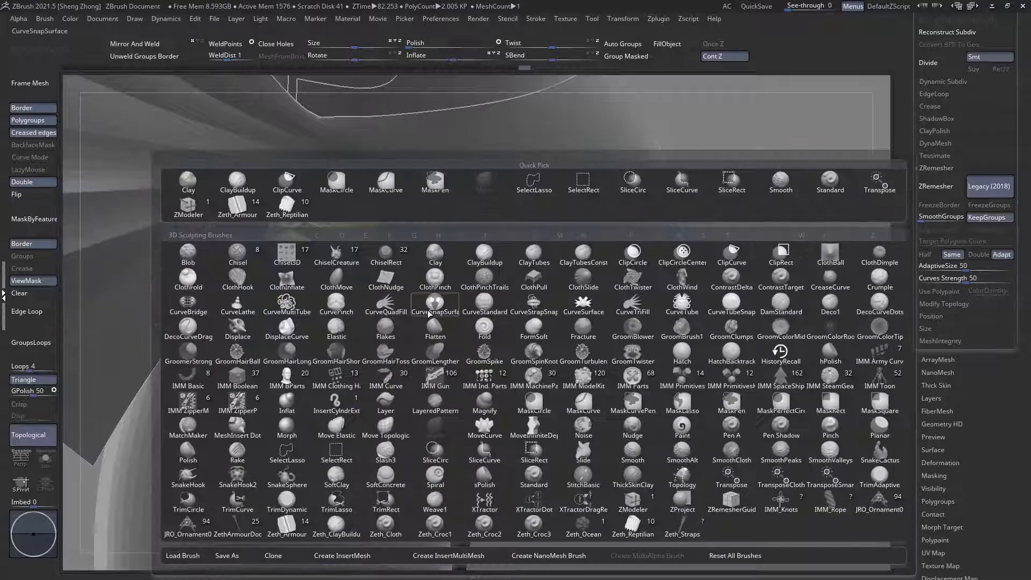
click(286, 185)
mouse_move(270, 180)
ctrl+shift+mouse_down()
mouse_move(552, 304)
mouse_move(558, 320)
ctrl+shift+mouse_up()
right_drag(590, 317, 430, 338)
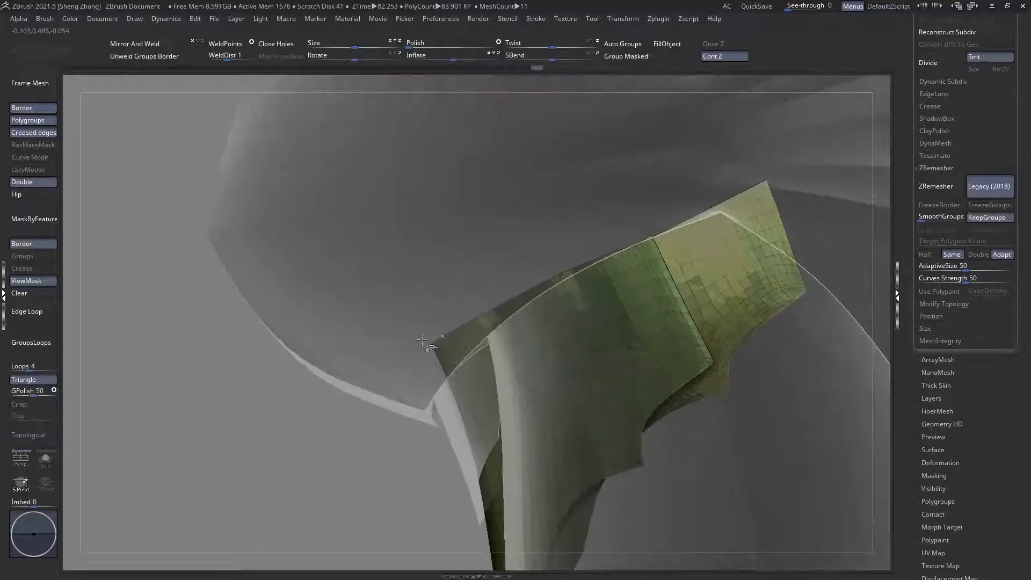
ctrl+shift+drag(528, 306, 795, 171)
right_drag(794, 170, 645, 259)
ctrl+right_drag(299, 256, 161, 220)
click(32, 295)
Step: Mask the shin lame by Border and Groups, and smooth its centre ridge down toward the spike
right_drag(606, 343, 334, 415)
key(shift+f)
key(shift+f)
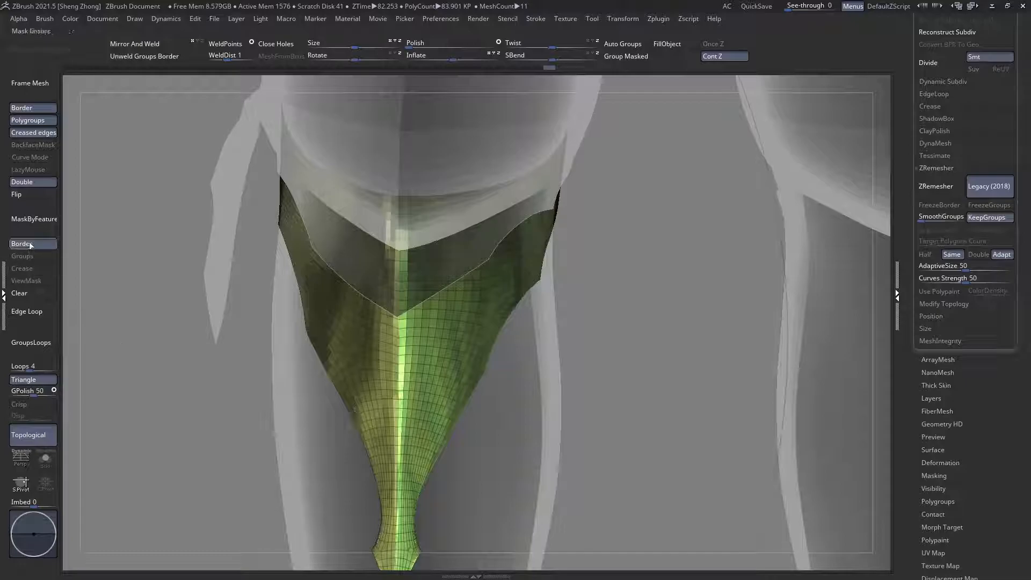
alt+right_drag(393, 398, 425, 281)
click(36, 220)
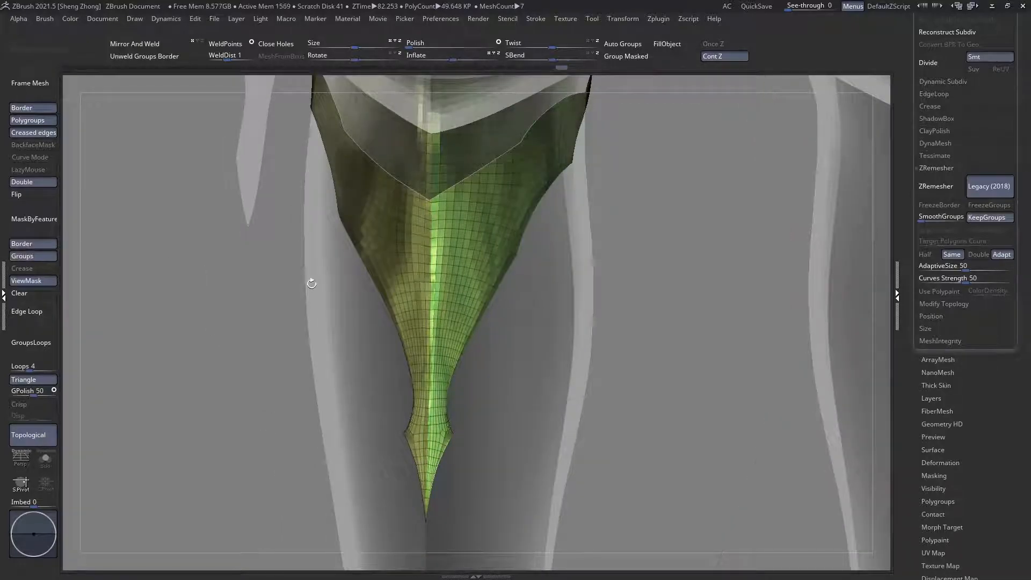
key(space)
drag(310, 283, 294, 282)
shift+drag(423, 337, 424, 467)
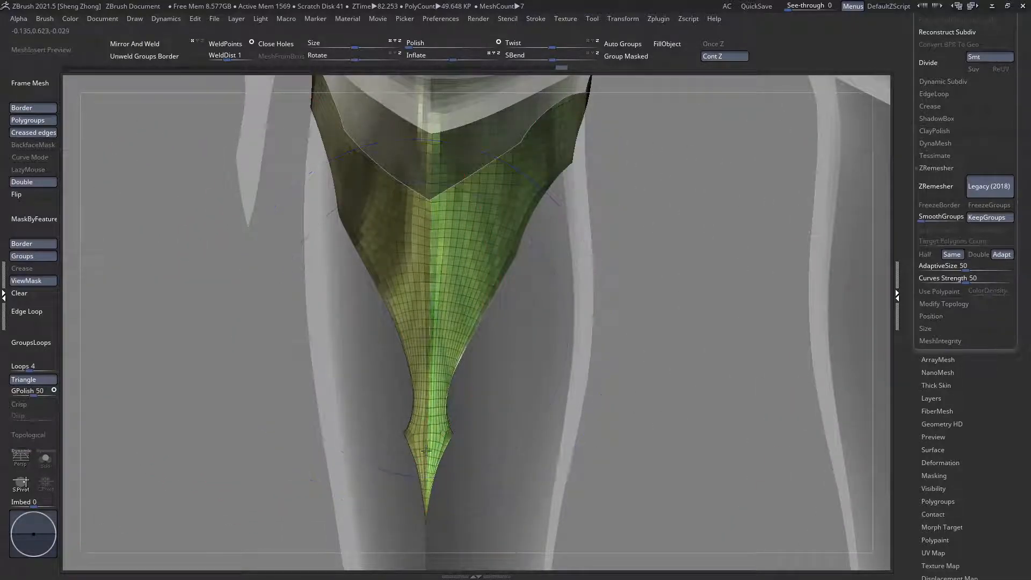
Step: Adjust the brush size and refine the shin lame's surface around the centre ridge, smoothing it down to the spike
key(ctrl+shift+a)
right_drag(387, 329, 412, 327)
key(space)
drag(411, 327, 424, 328)
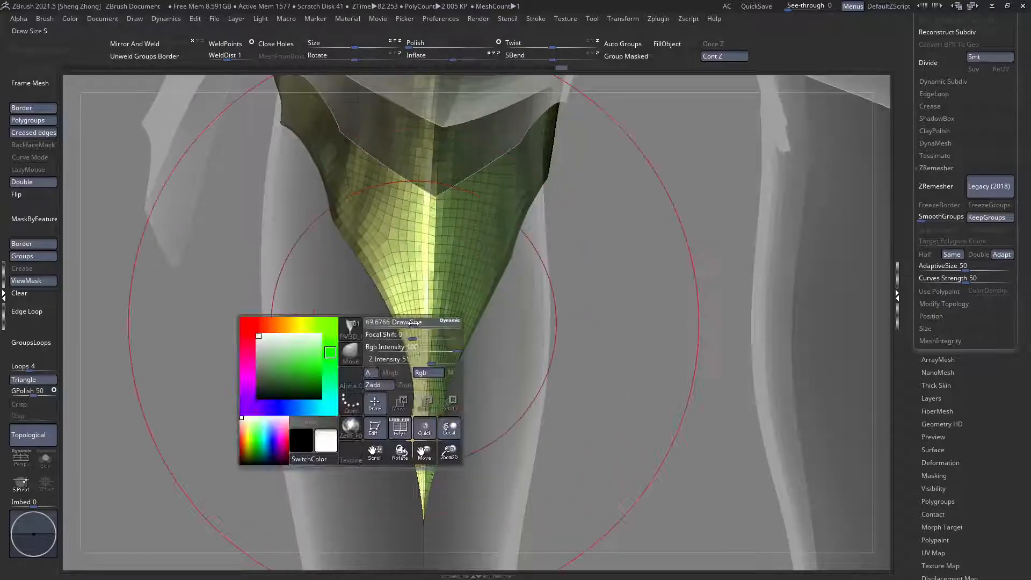
mouse_move(351, 374)
right_down()
mouse_move(375, 400)
mouse_move(357, 353)
right_up()
key(space)
drag(428, 436, 424, 436)
key(ctrl+z)
drag(448, 355, 431, 353)
mouse_move(427, 317)
shift+mouse_down()
mouse_move(436, 242)
mouse_move(423, 419)
shift+mouse_up()
mouse_move(420, 380)
right_down()
mouse_move(427, 355)
mouse_move(395, 357)
mouse_move(404, 382)
right_up()
drag(376, 293, 398, 300)
key(ctrl+z)
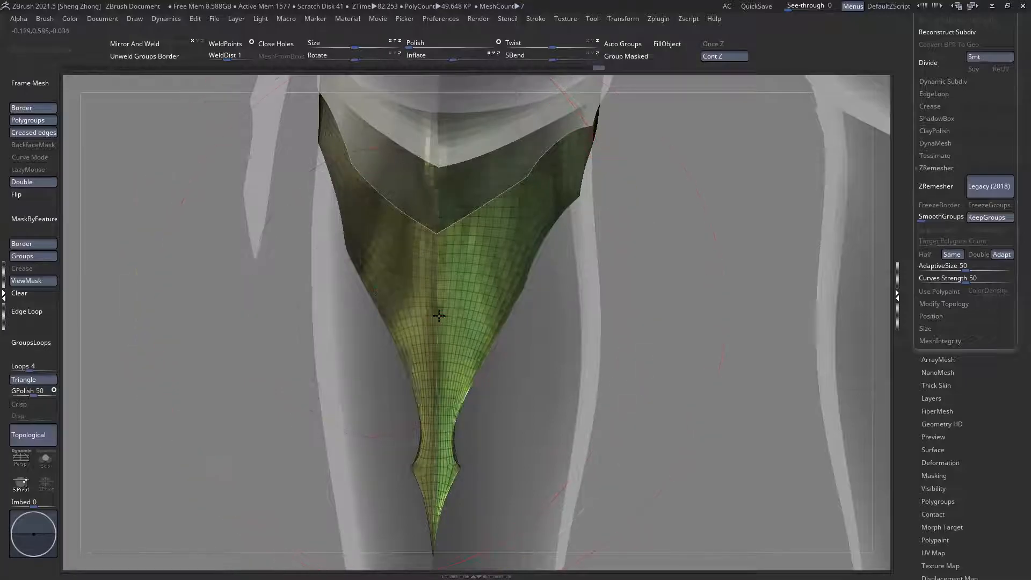
mouse_move(472, 309)
right_down()
mouse_move(467, 321)
mouse_move(552, 322)
mouse_move(344, 260)
mouse_move(541, 387)
mouse_move(465, 343)
mouse_move(487, 326)
mouse_move(470, 334)
right_up()
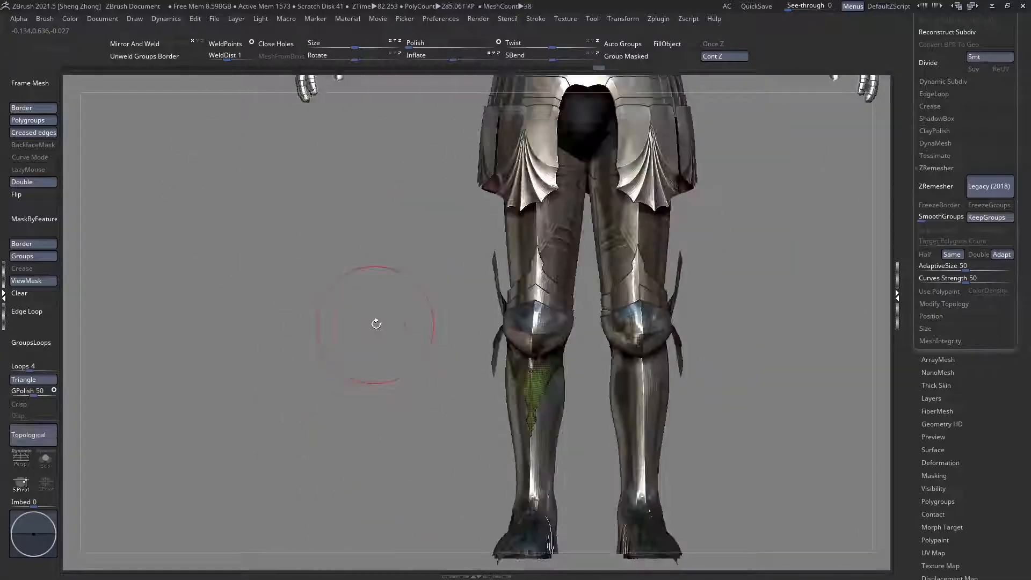
Step: Review how the shin lame fits against the knee and thigh armor, selecting the spiked lame above the knee
ctrl+right_drag(516, 381, 511, 436)
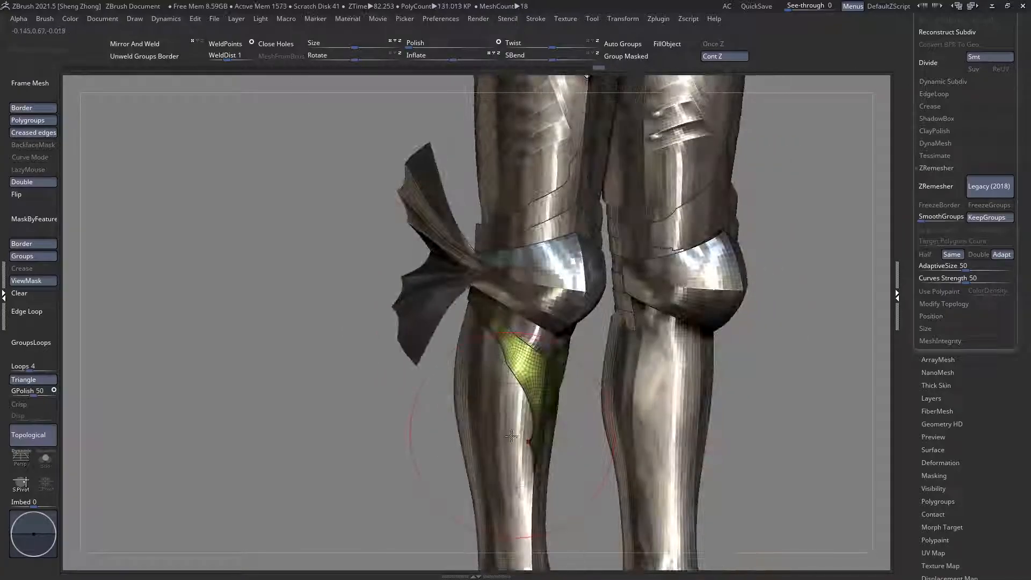
right_drag(563, 378, 580, 366)
right_drag(556, 287, 496, 263)
alt+right_drag(577, 236, 519, 324)
alt+click(519, 324)
ctrl+right_drag(519, 279, 493, 300)
alt+right_drag(513, 382, 494, 429)
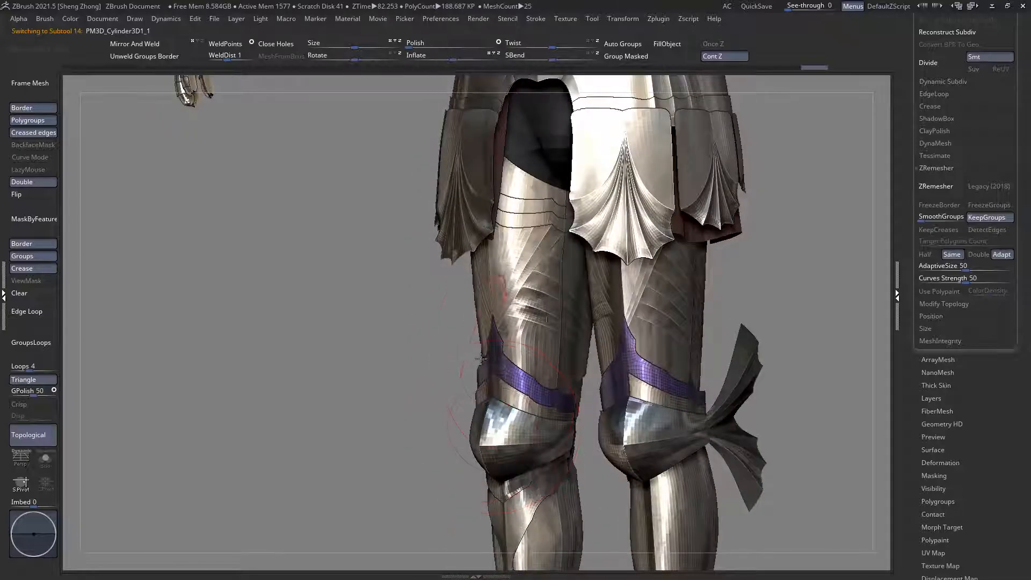
shift+right_drag(498, 281, 537, 273)
alt+right_drag(520, 114, 461, 271)
ctrl+right_drag(440, 305, 461, 297)
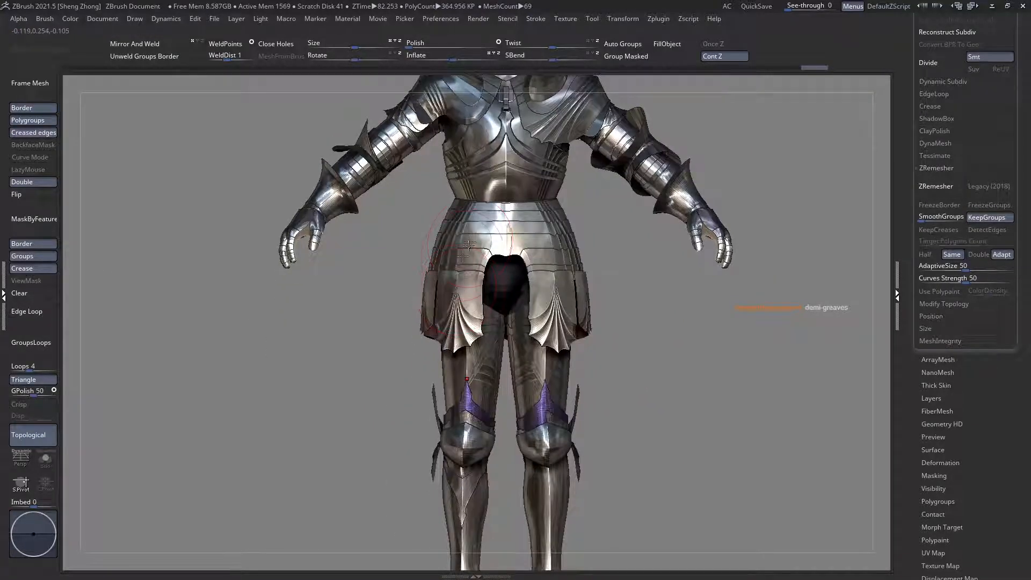
Step: Review the leg armor within the full figure, selecting the greaves and the knee caps in turn
alt+right_drag(509, 480, 466, 310)
ctrl+right_drag(476, 268, 482, 311)
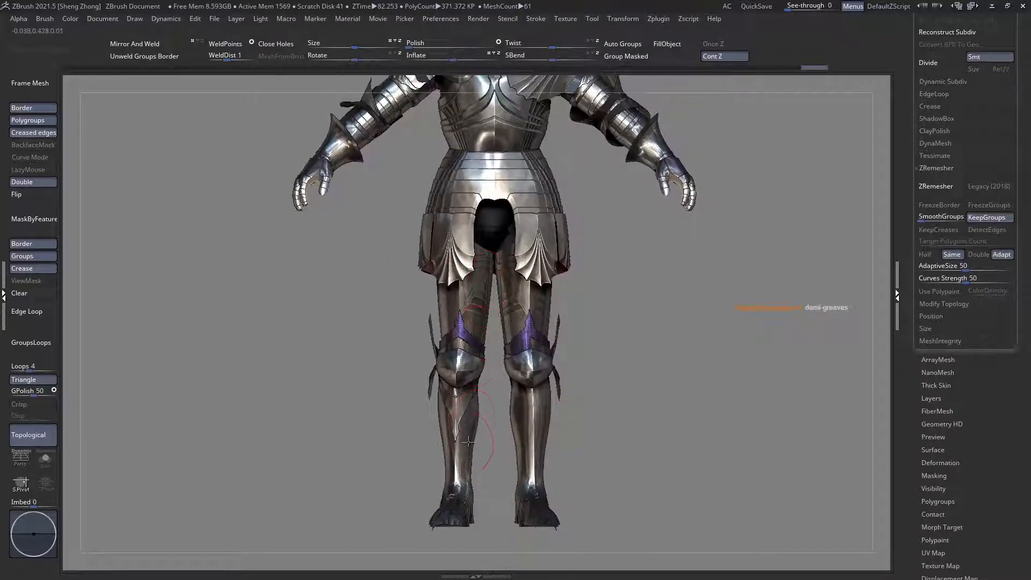
mouse_move(442, 437)
right_down()
mouse_move(460, 463)
mouse_move(463, 390)
mouse_move(528, 443)
mouse_move(460, 403)
mouse_move(499, 396)
mouse_move(387, 391)
right_up()
alt+click(458, 466)
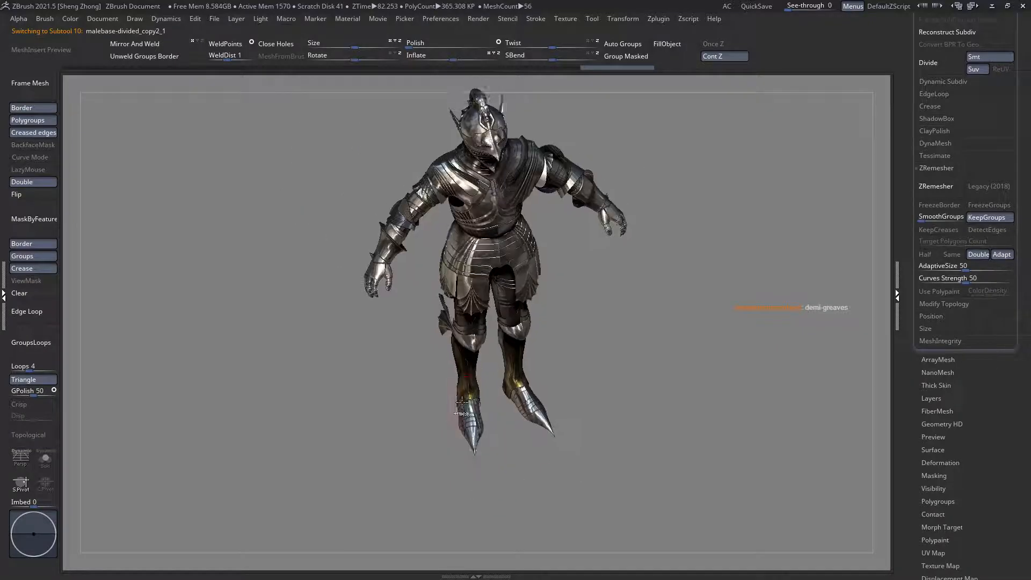
ctrl+right_drag(430, 397, 460, 416)
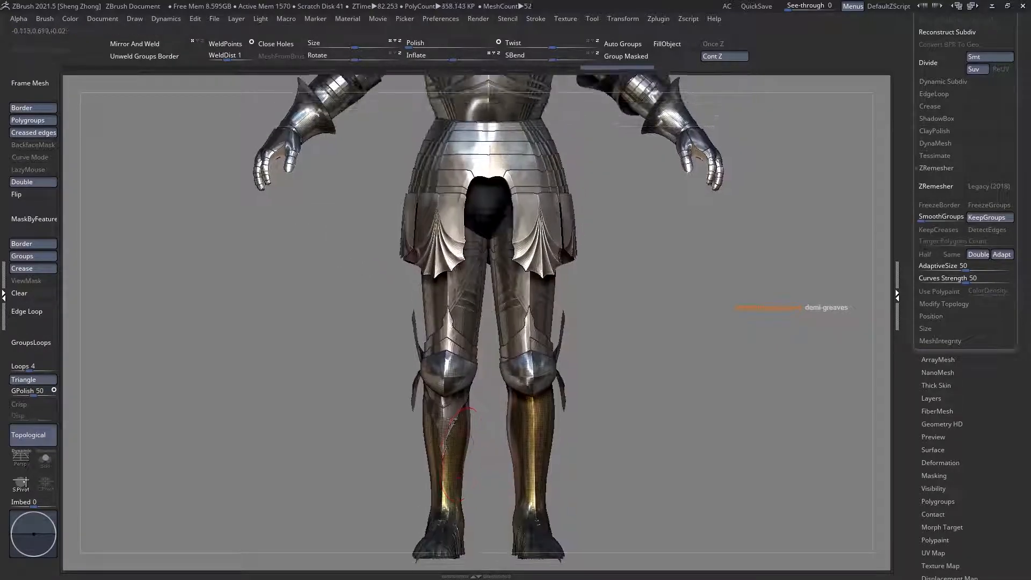
alt+click(455, 335)
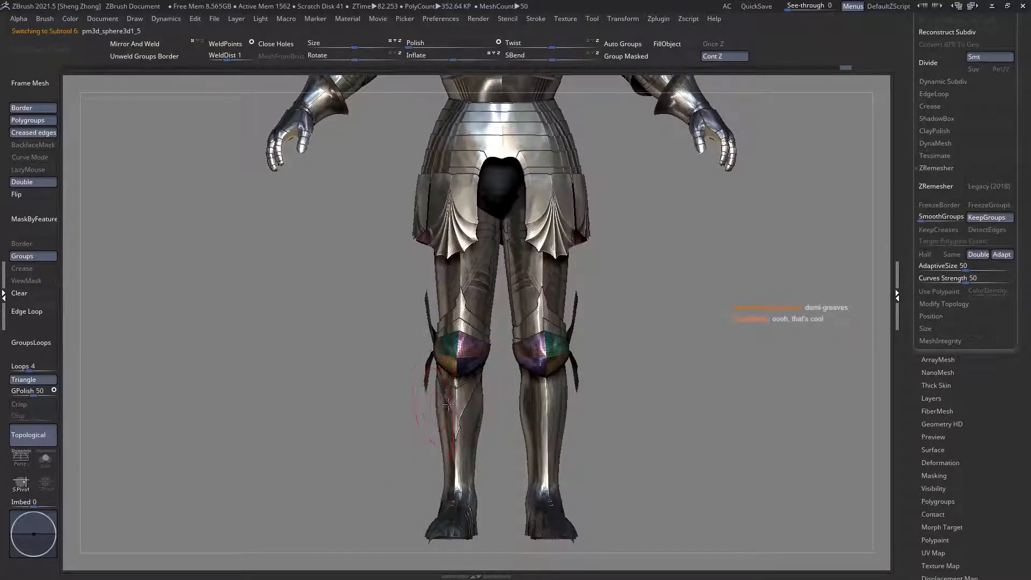
alt+right_drag(450, 373, 439, 412)
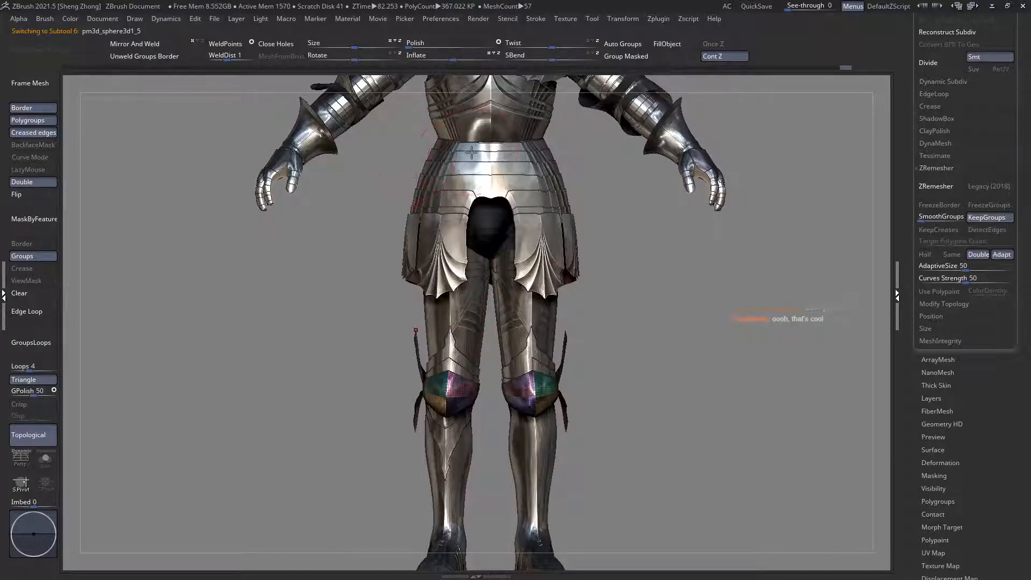
Step: Examine the leg armor from several angles, checking the knee caps and the lames above and below them
alt+right_drag(469, 152, 457, 177)
right_drag(432, 366, 425, 417)
right_drag(435, 293, 388, 235)
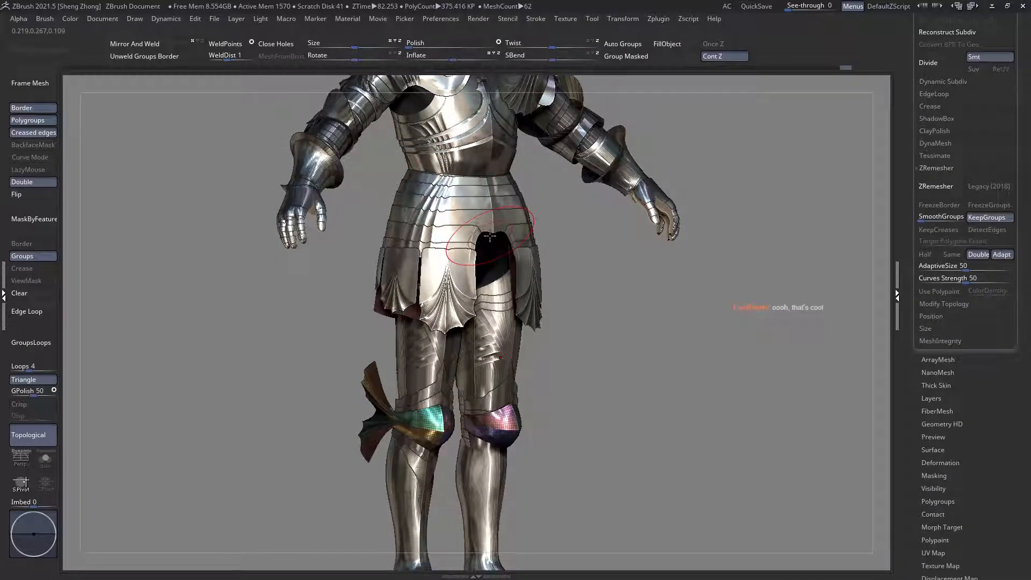
shift+right_drag(490, 235, 569, 300)
alt+right_drag(569, 360, 566, 253)
right_drag(438, 375, 459, 404)
shift+right_drag(459, 404, 468, 347)
Step: Select the spiked shin lame beneath the knee cap, adjust the brush size and isolate the left half of the lame
alt+click(463, 380)
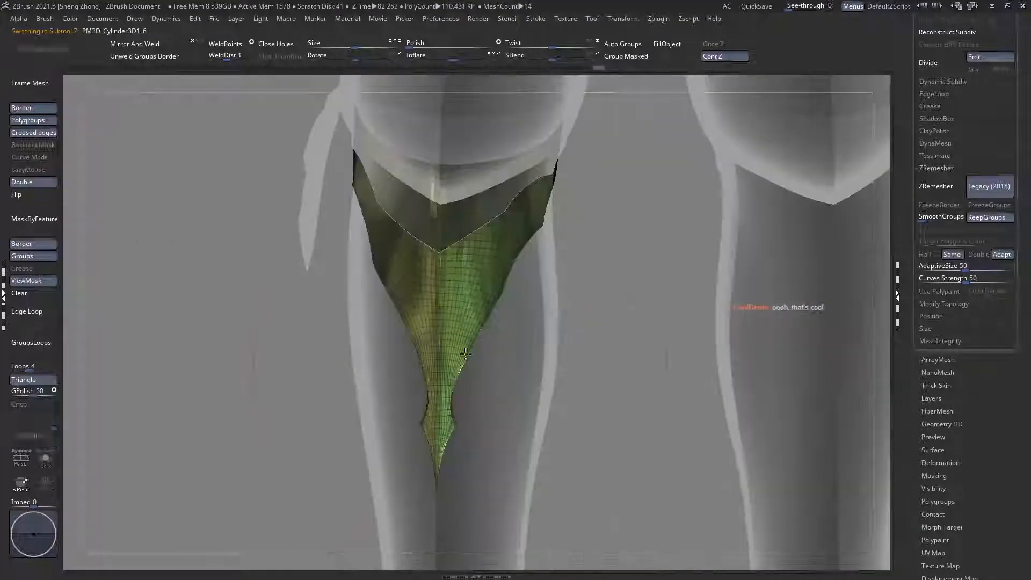
ctrl+right_drag(420, 406, 490, 501)
key(space)
drag(446, 340, 444, 340)
ctrl+right_drag(450, 457, 483, 521)
right_drag(425, 359, 436, 327)
ctrl+shift+click(435, 329)
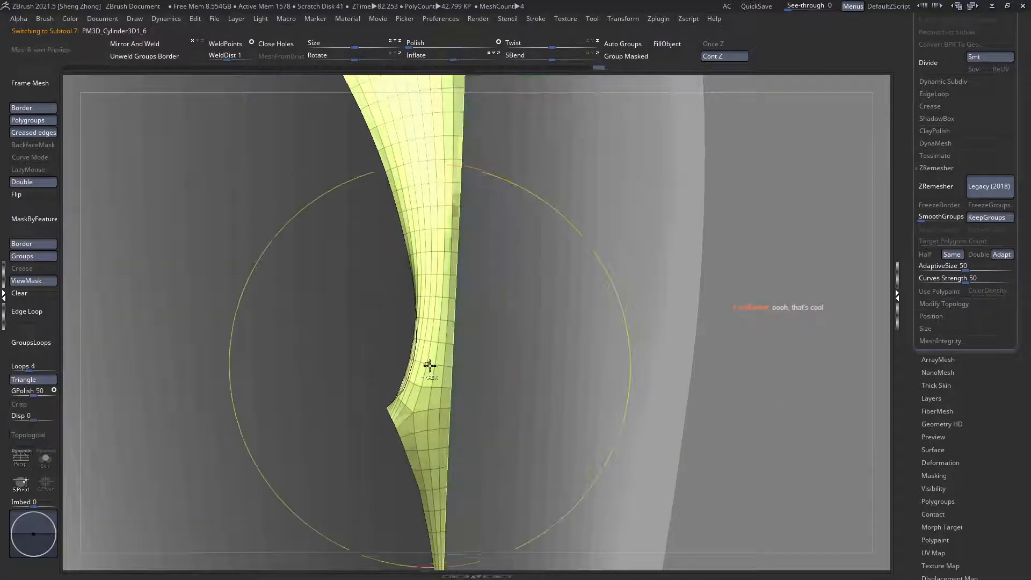
Step: Smooth the polygon flow around the barb on the left half of the shin lame, just above its pointed tip
key(space)
right_drag(414, 379, 410, 366)
drag(410, 366, 424, 371)
right_drag(426, 372, 449, 381)
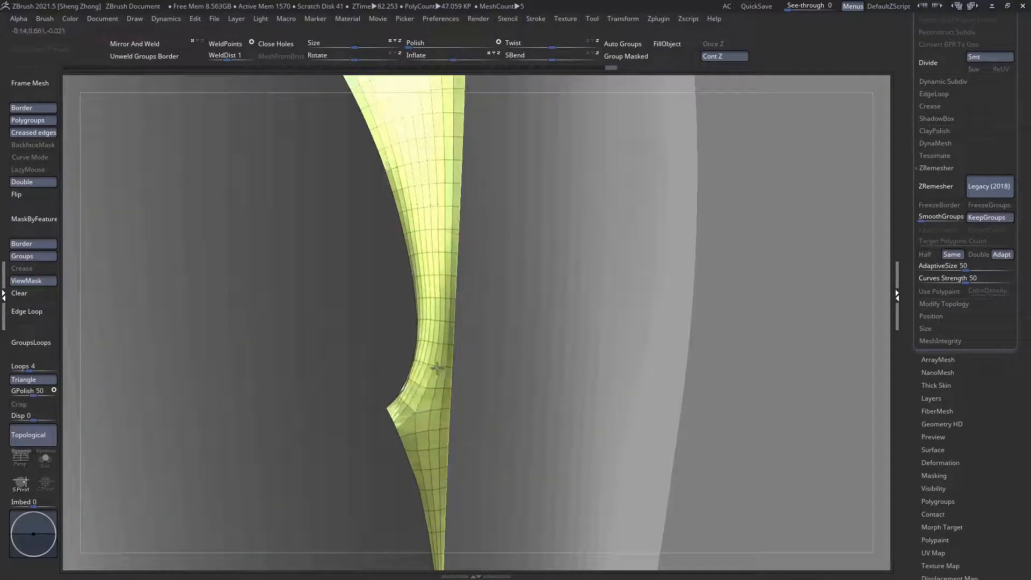
mouse_move(409, 394)
mouse_down()
mouse_move(418, 395)
mouse_move(428, 366)
mouse_up()
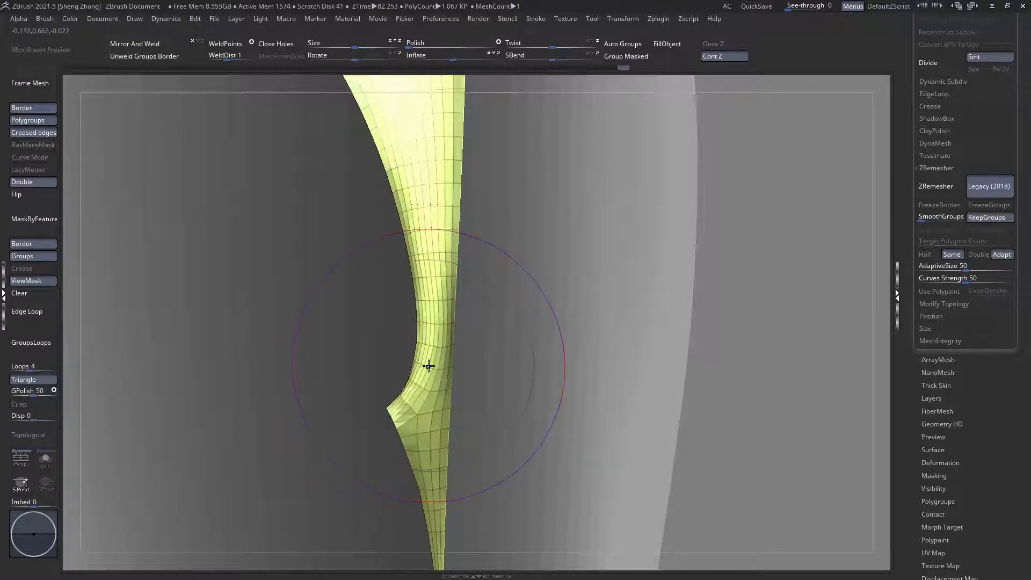
Step: Isolate the right half of the shin lame and check the topology around its barb against the leg
right_drag(411, 357, 456, 380)
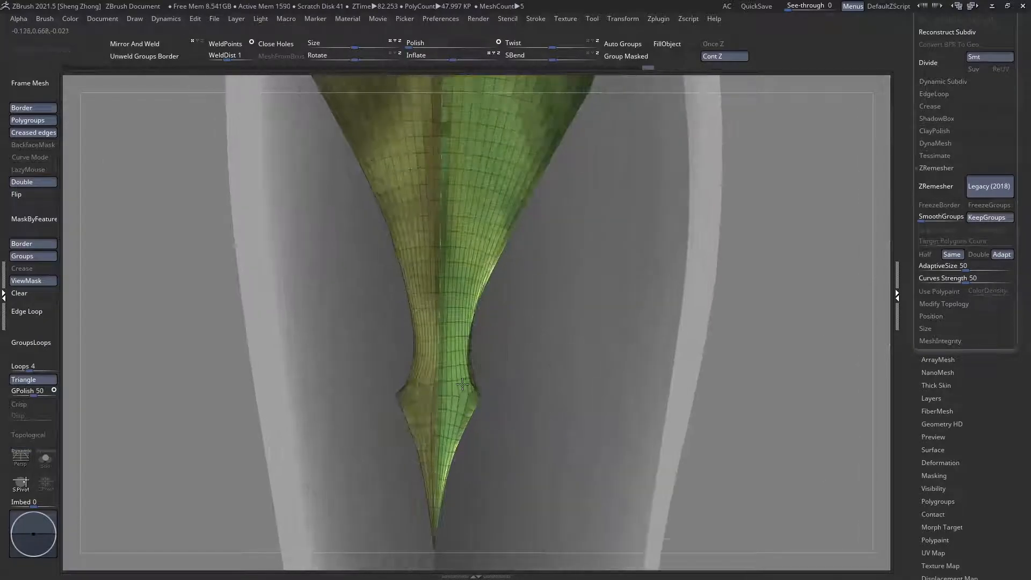
ctrl+shift+click(457, 380)
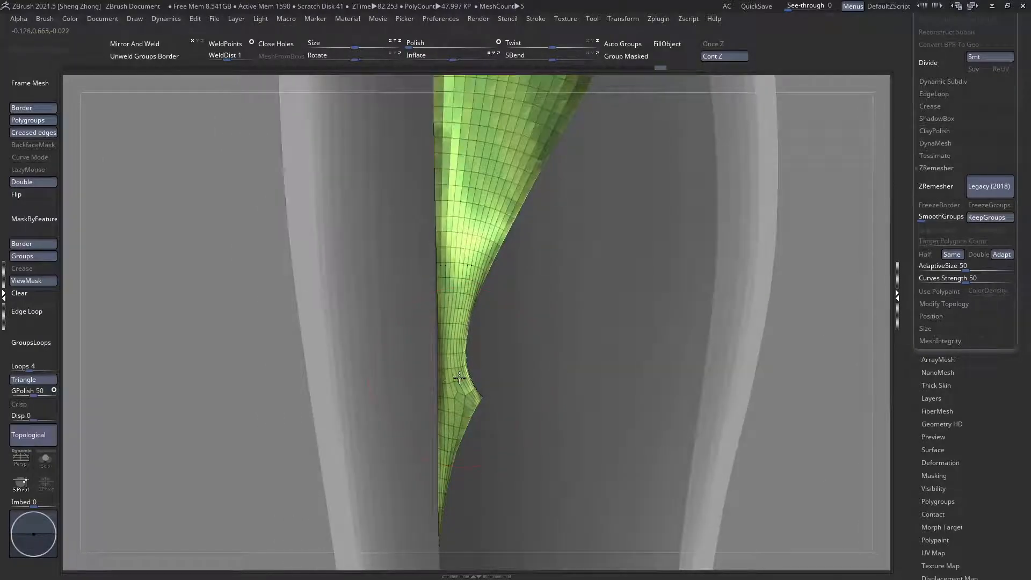
ctrl+right_drag(459, 378, 411, 315)
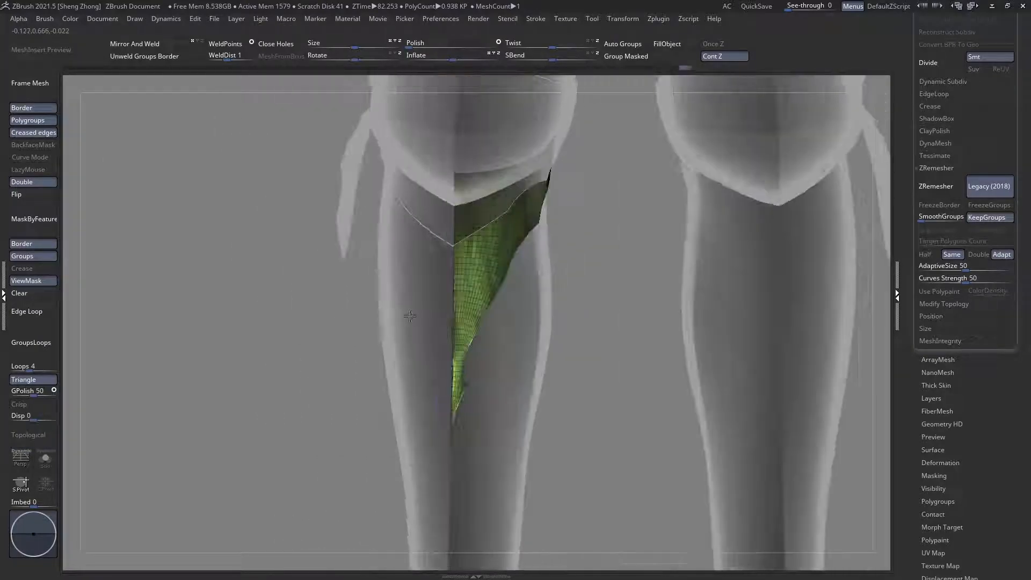
ctrl+right_drag(230, 274, 280, 294)
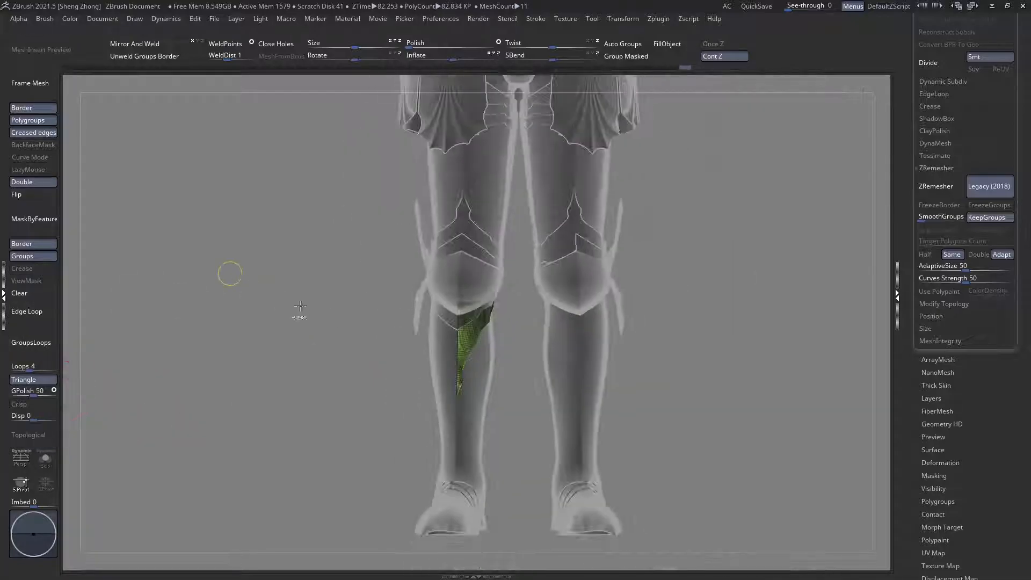
Step: Mirror and weld the spiked shin lame onto the other leg
key(shift+f)
mouse_move(374, 379)
right_down()
mouse_move(410, 384)
mouse_move(376, 379)
right_up()
ctrl+right_drag(473, 358, 484, 371)
click(147, 47)
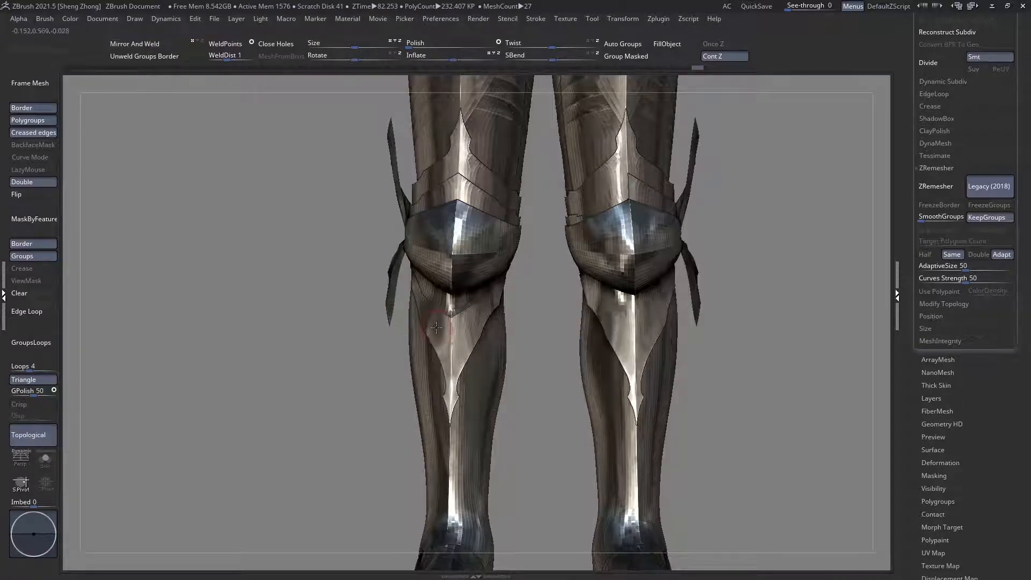
Step: Remesh the lame directly beneath the knee cap with ZRemesher, using Same and KeepGroups, and inspect its new topology
alt+click(448, 301)
right_drag(449, 301, 501, 290)
key(shift+f)
key(shift+t)
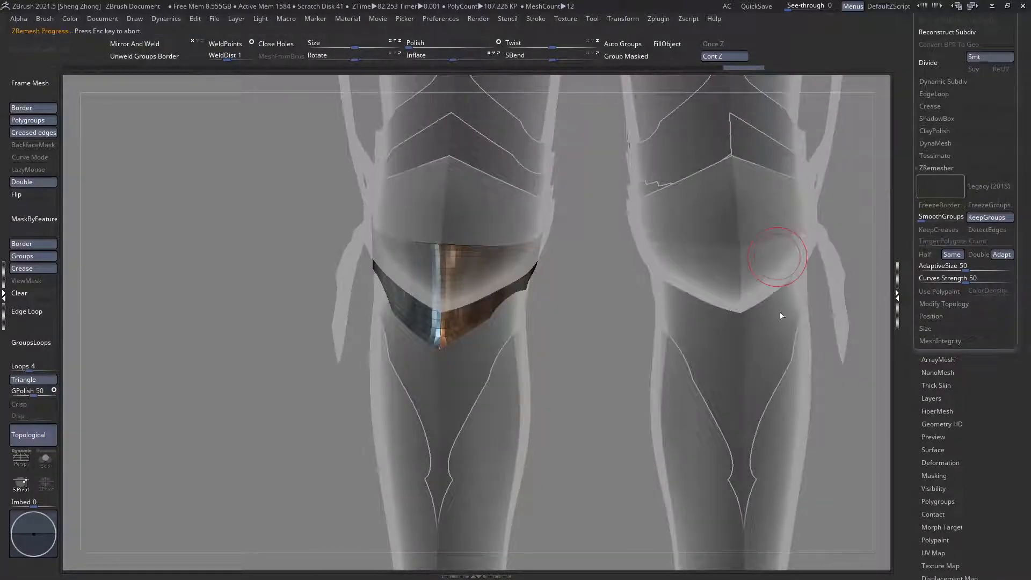
right_drag(455, 343, 469, 305)
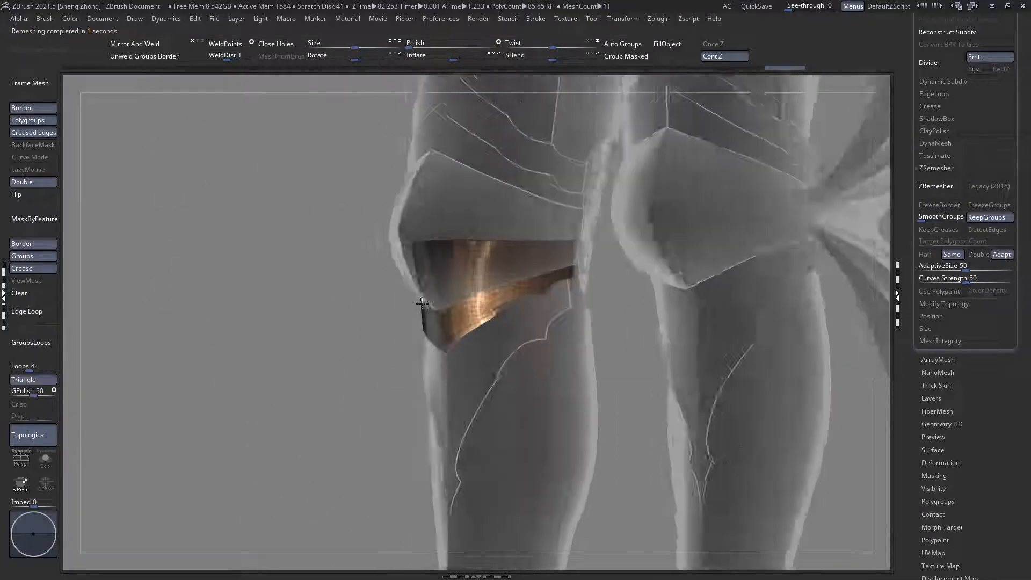
ctrl+right_drag(537, 408, 546, 369)
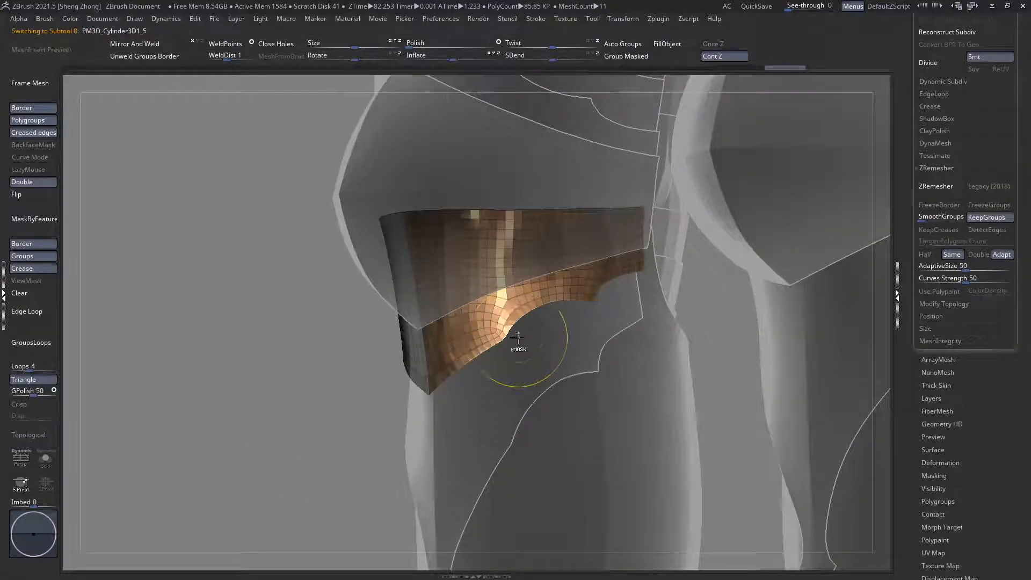
right_drag(524, 346, 508, 279)
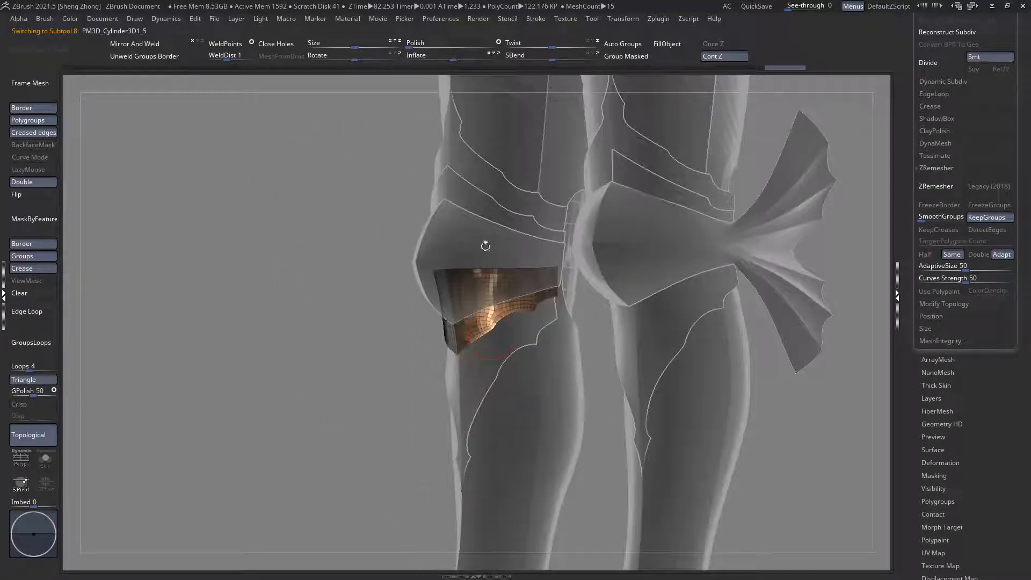
Step: Mirror and weld the plain lame directly above the knee cap
ctrl+right_drag(485, 244, 462, 266)
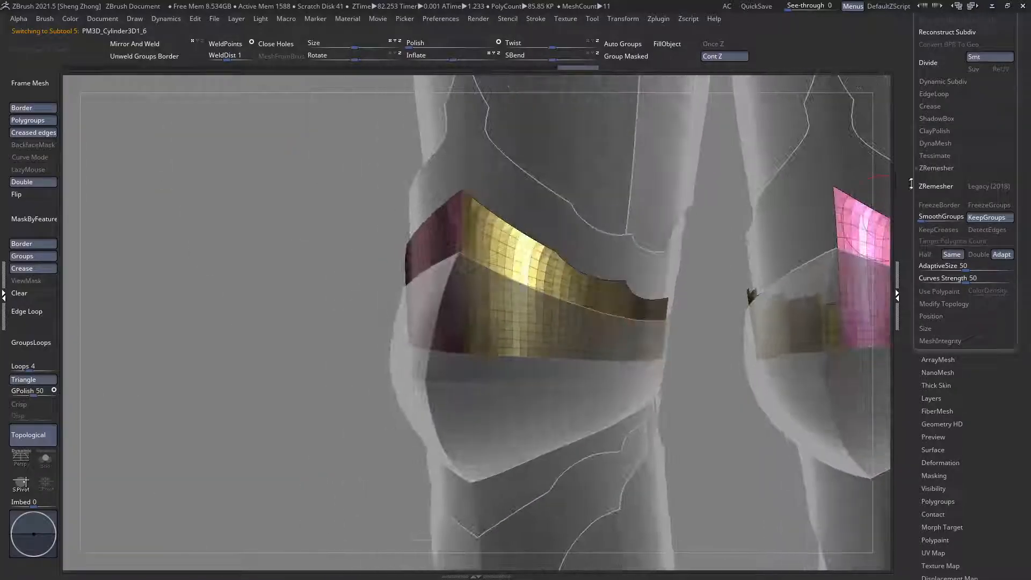
alt+right_drag(617, 302, 567, 324)
click(144, 41)
right_drag(430, 244, 402, 236)
Step: Remesh the spiked lame above the knee with ZRemesher and compare it against the previous mesh using undo and redo
alt+click(428, 273)
right_drag(403, 236, 478, 237)
ctrl+right_drag(371, 236, 393, 247)
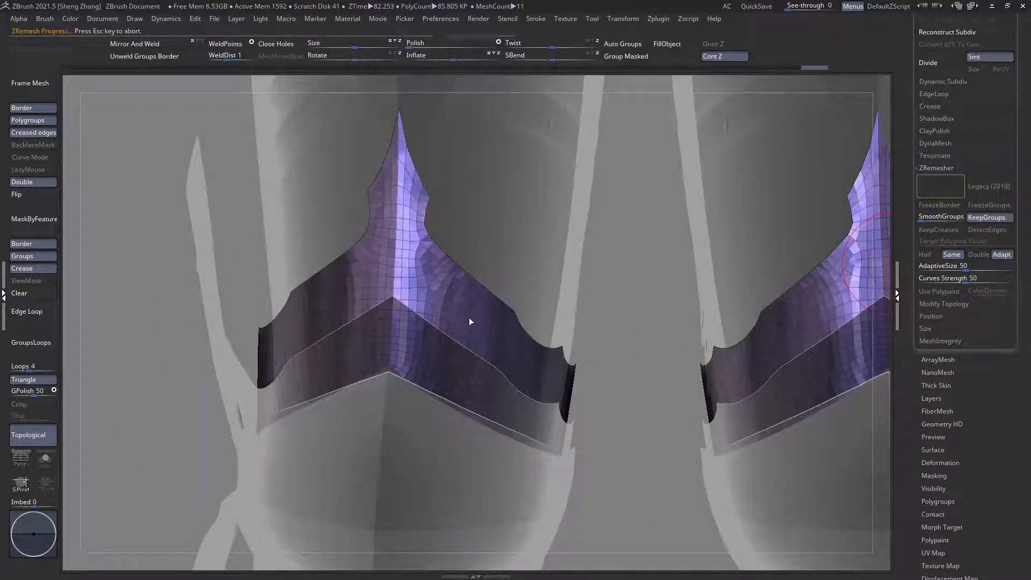
key(ctrl+z)
mouse_move(405, 295)
right_down()
mouse_move(462, 292)
mouse_move(401, 258)
mouse_move(414, 334)
mouse_move(343, 328)
right_up()
key(ctrl+shift+z)
Step: Focus on the tip of the spiked lame above the knee, choosing the Move brush and then the Standard brush
mouse_move(430, 115)
ctrl+right_down()
mouse_move(460, 172)
mouse_move(435, 310)
ctrl+right_up()
key(b)
key(m)
key(v)
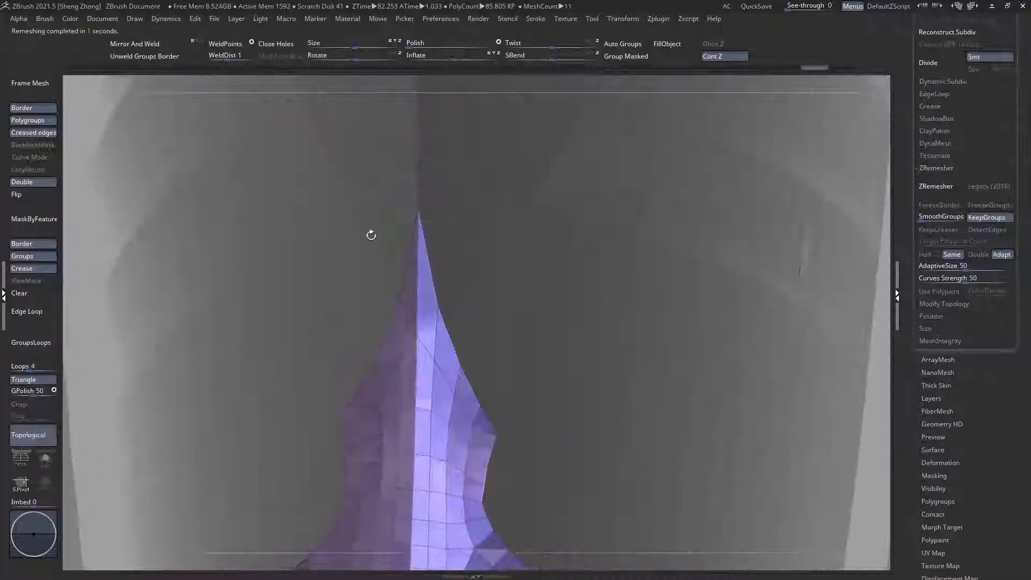
key(space)
key(b)
key(s)
key(t)
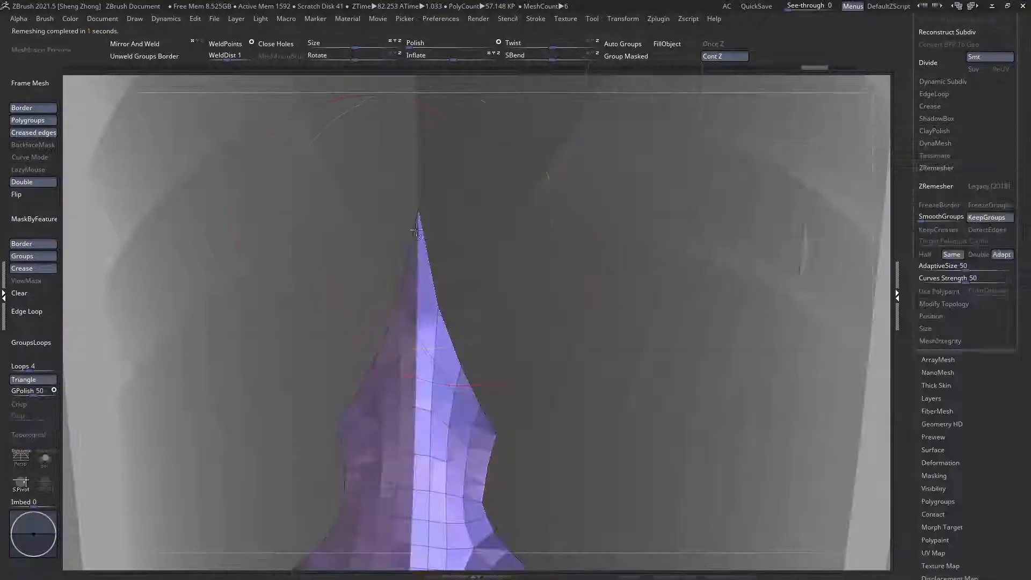
Step: Slice across the very tip of the spike to make it a separate polygroup and toggle that polygroup's visibility
ctrl+right_drag(415, 223, 365, 261)
ctrl+shift+drag(367, 259, 637, 247)
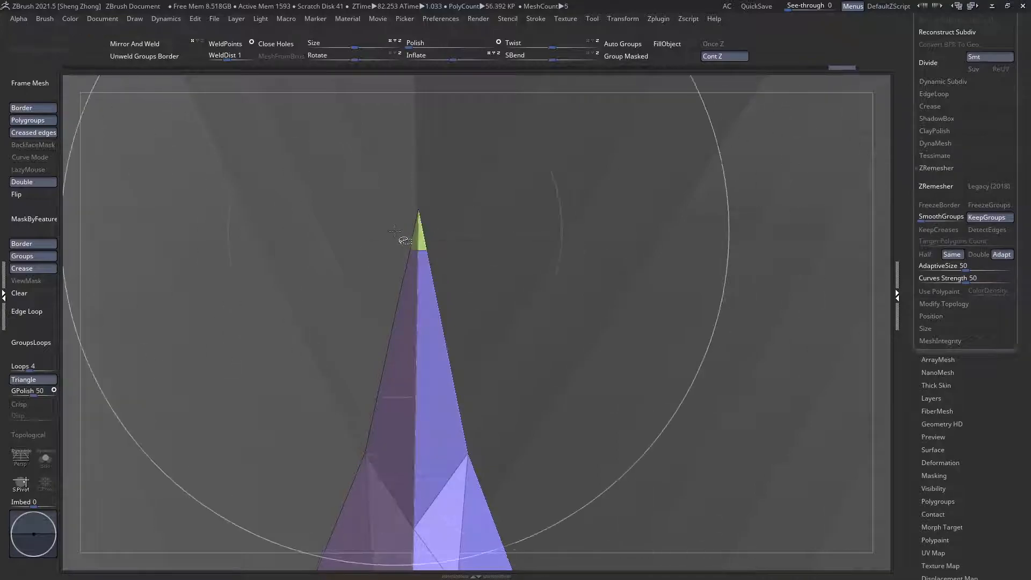
ctrl+shift+click(419, 215)
ctrl+shift+click(419, 215)
Step: Mirror and weld the spiked lame above the knee onto the other leg
ctrl+right_drag(419, 215, 467, 260)
alt+right_drag(500, 376, 328, 311)
ctrl+right_drag(325, 204, 361, 237)
click(161, 43)
key(t)
key(t)
mouse_move(397, 311)
right_down()
mouse_move(537, 345)
mouse_move(526, 282)
mouse_move(396, 292)
mouse_move(441, 298)
mouse_move(449, 318)
mouse_move(417, 321)
mouse_move(483, 334)
mouse_move(459, 340)
mouse_move(425, 329)
mouse_move(458, 322)
mouse_move(449, 411)
mouse_move(496, 370)
right_up()
drag(495, 371, 466, 348)
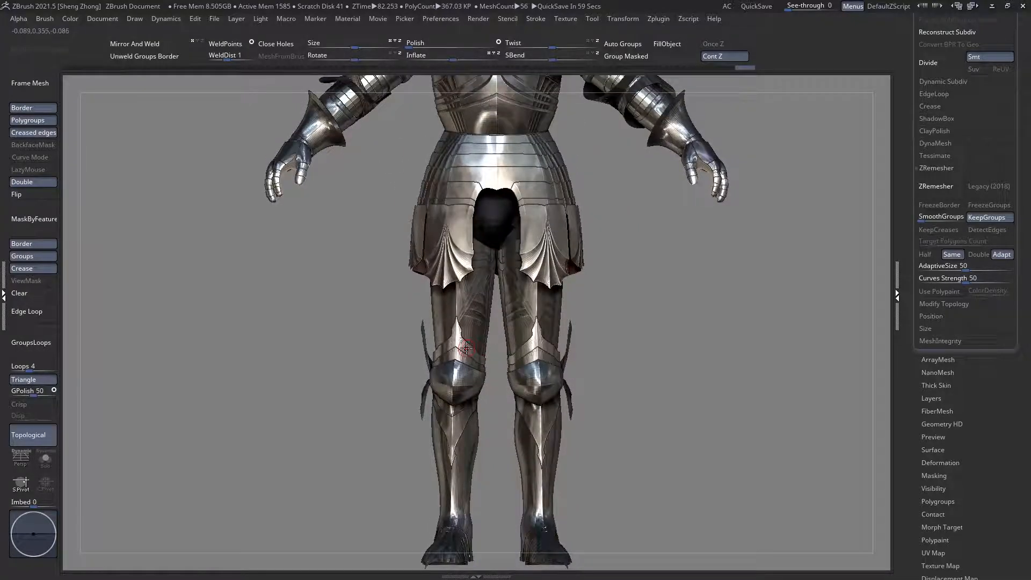
Step: Review the full armored figure with the interface panels hidden, selecting individual leg and arm pieces and viewing it from several angles
ctrl+right_drag(466, 348, 466, 300)
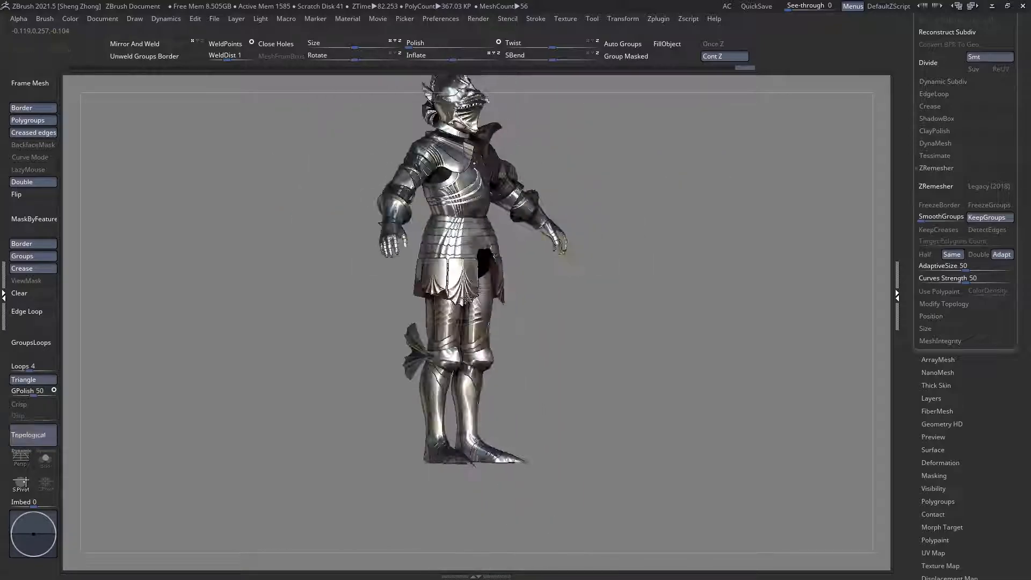
key(Tab)
shift+right_drag(485, 352, 403, 333)
alt+click(452, 372)
alt+click(398, 259)
mouse_move(398, 259)
right_down()
mouse_move(383, 231)
mouse_move(412, 283)
mouse_move(341, 218)
mouse_move(390, 253)
right_up()
key(f)
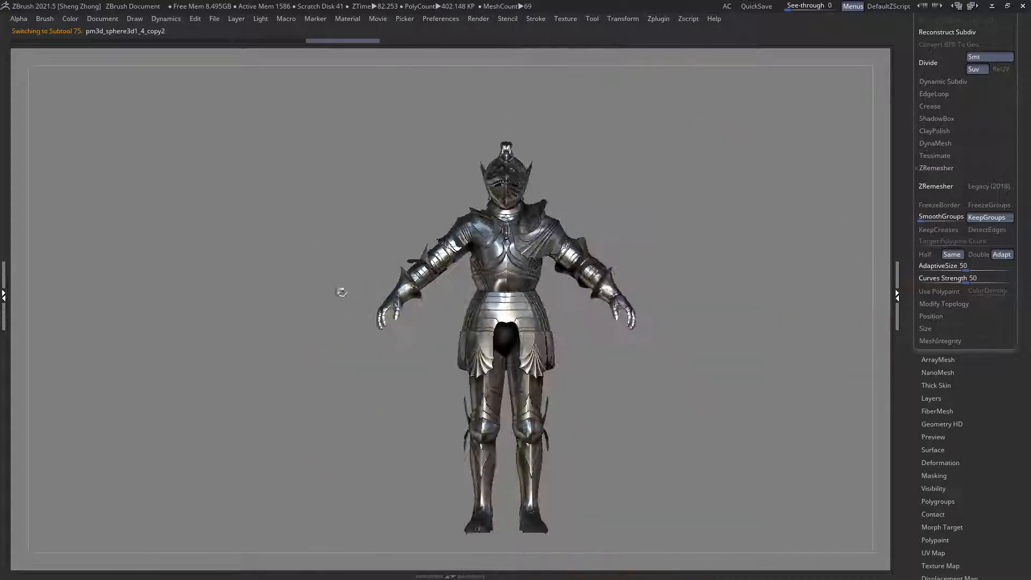
right_drag(409, 304, 499, 321)
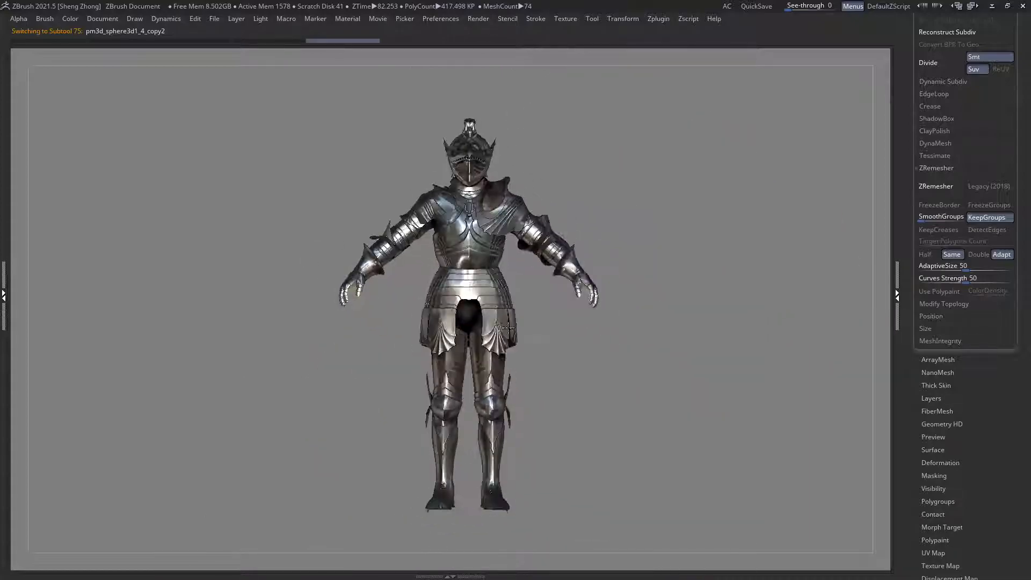